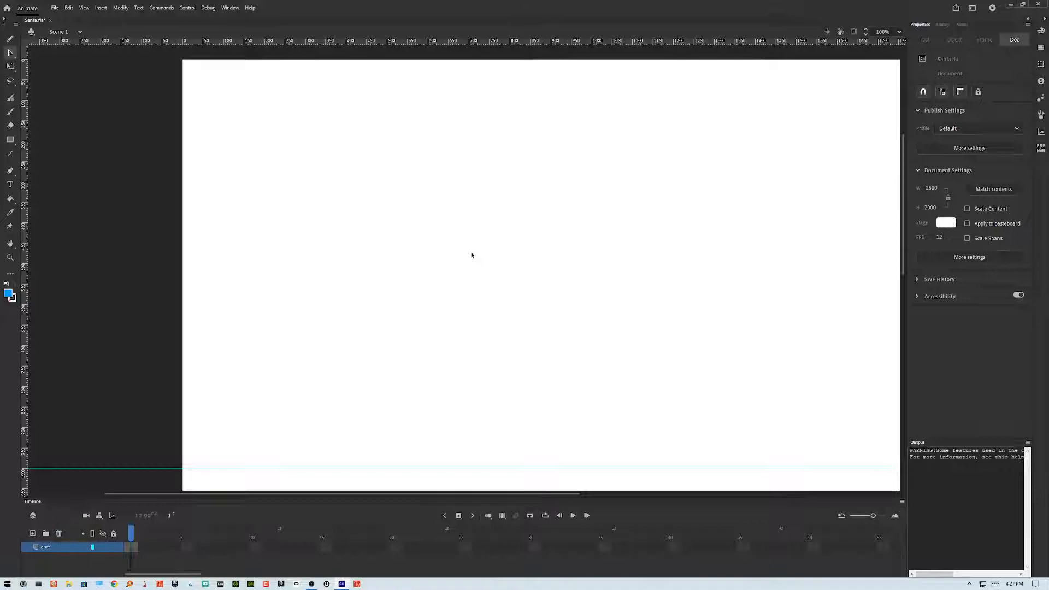
{"action": "scroll", "coordinate": [485, 248], "scroll_direction": "right", "scroll_amount": 5}
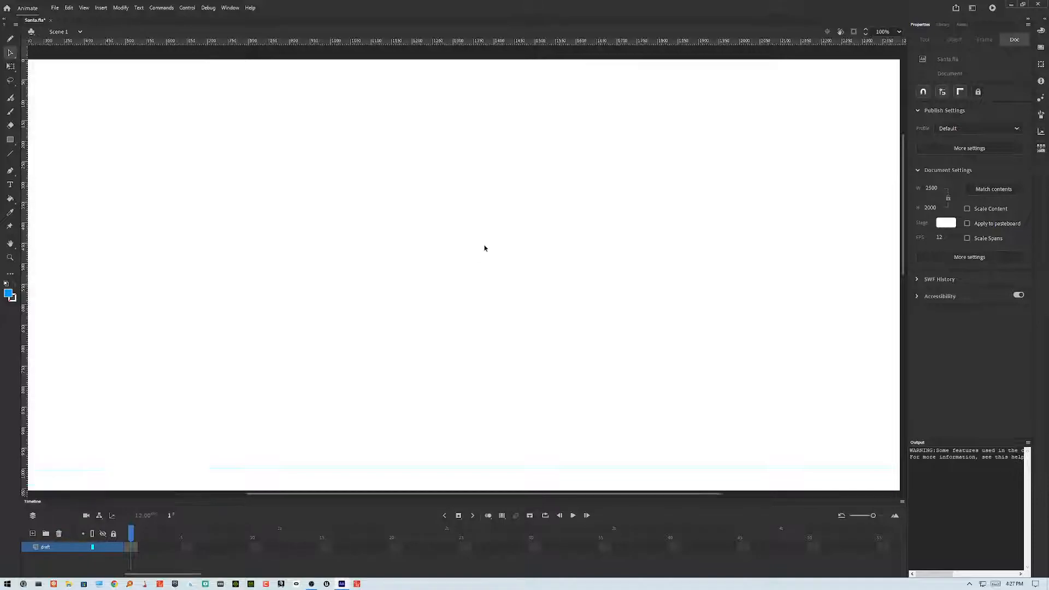
{"action": "scroll", "coordinate": [484, 248], "scroll_direction": "up", "scroll_amount": 3}
{"action": "scroll", "coordinate": [484, 248], "scroll_direction": "down", "scroll_amount": 3}
{"action": "scroll", "coordinate": [483, 250], "scroll_direction": "down", "scroll_amount": 1}
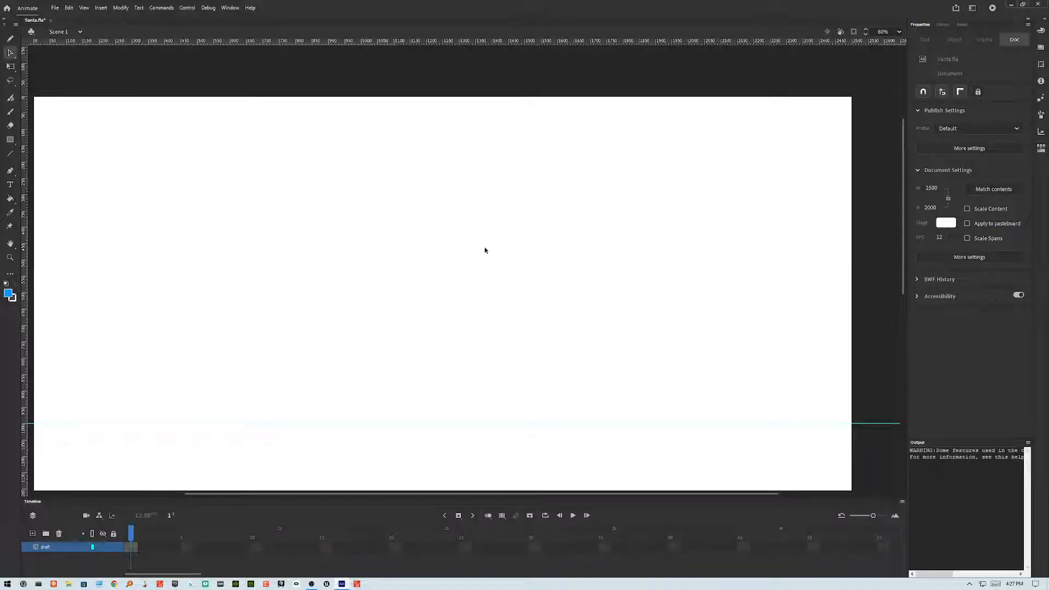
{"action": "scroll", "coordinate": [485, 250], "scroll_direction": "down", "scroll_amount": 4}
{"action": "scroll", "coordinate": [489, 249], "scroll_direction": "up", "scroll_amount": 2}
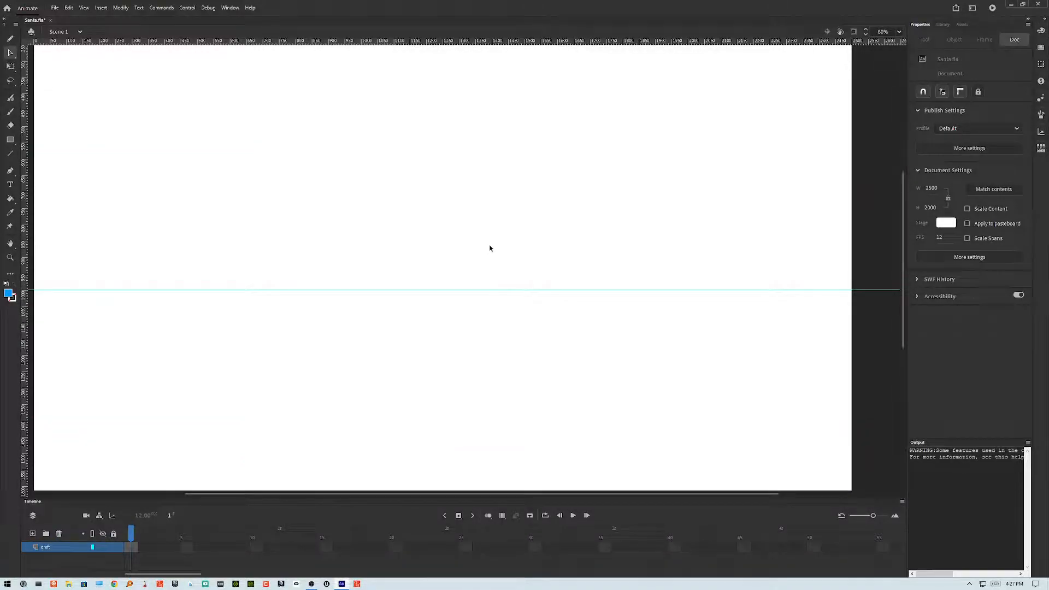
{"action": "scroll", "coordinate": [490, 248], "scroll_direction": "up", "scroll_amount": 3}
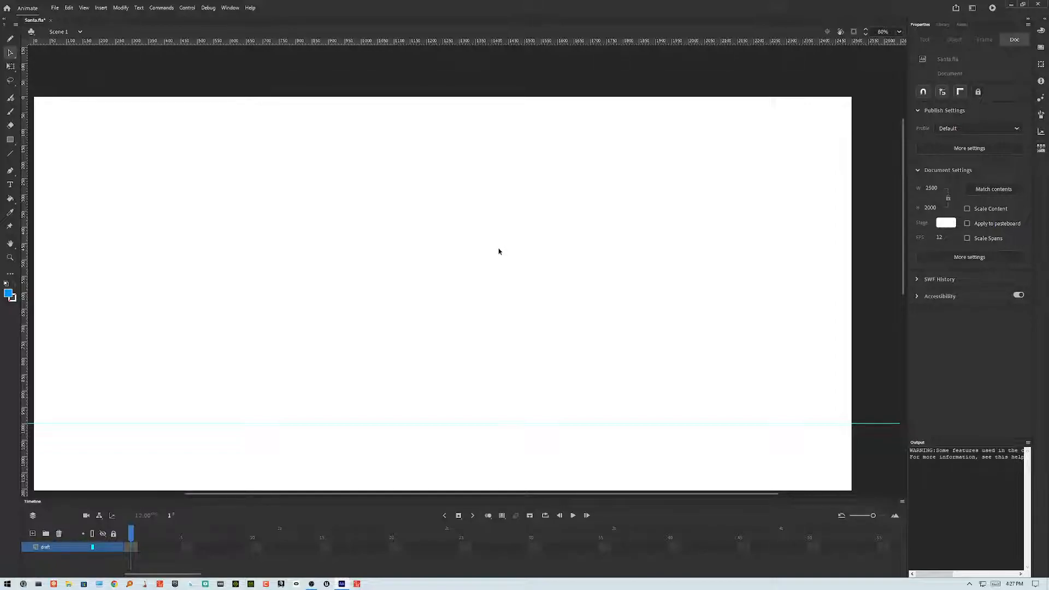
{"action": "scroll", "coordinate": [432, 219], "scroll_direction": "left", "scroll_amount": 3}
{"action": "scroll", "coordinate": [432, 218], "scroll_direction": "down", "scroll_amount": 1}
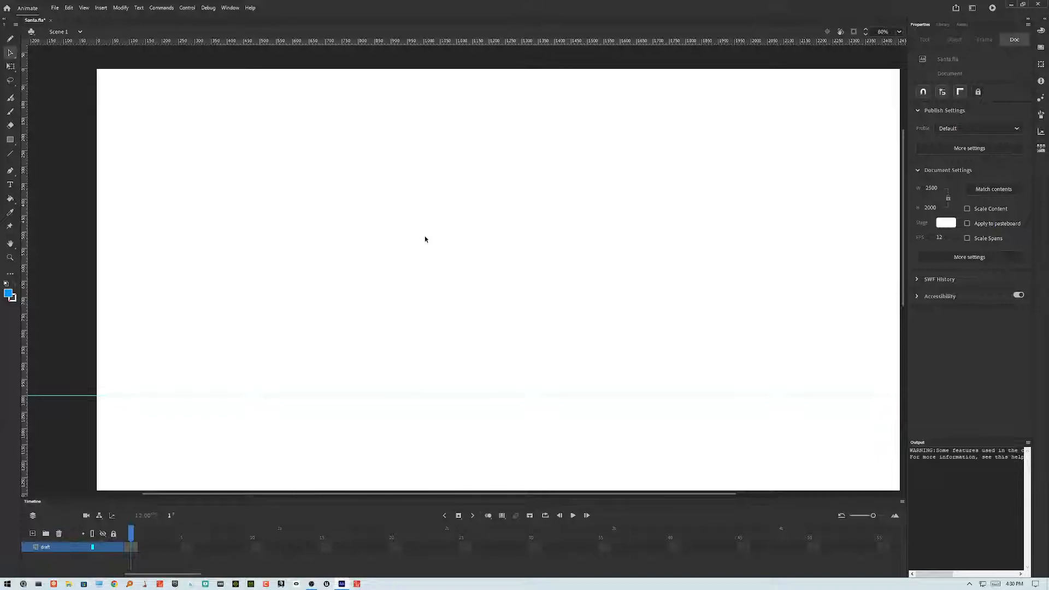
Step: Sketch a round head near the top of the stage with the Classic Brush, adding a vertical centre line
{"action": "left_click", "coordinate": [10, 112]}
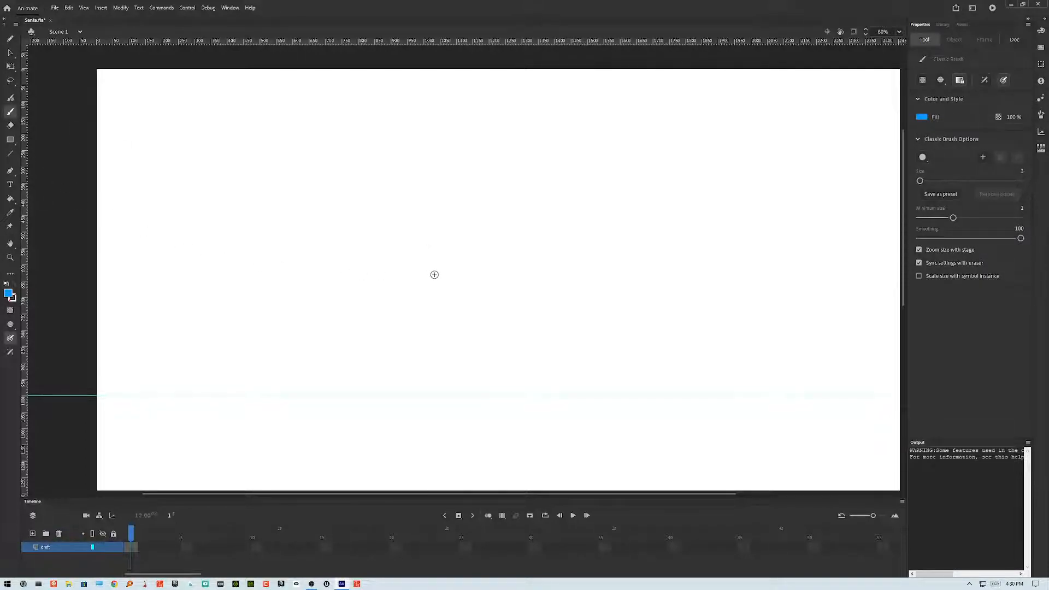
{"action": "left_click_drag", "start_coordinate": [435, 275], "coordinate": [602, 342]}
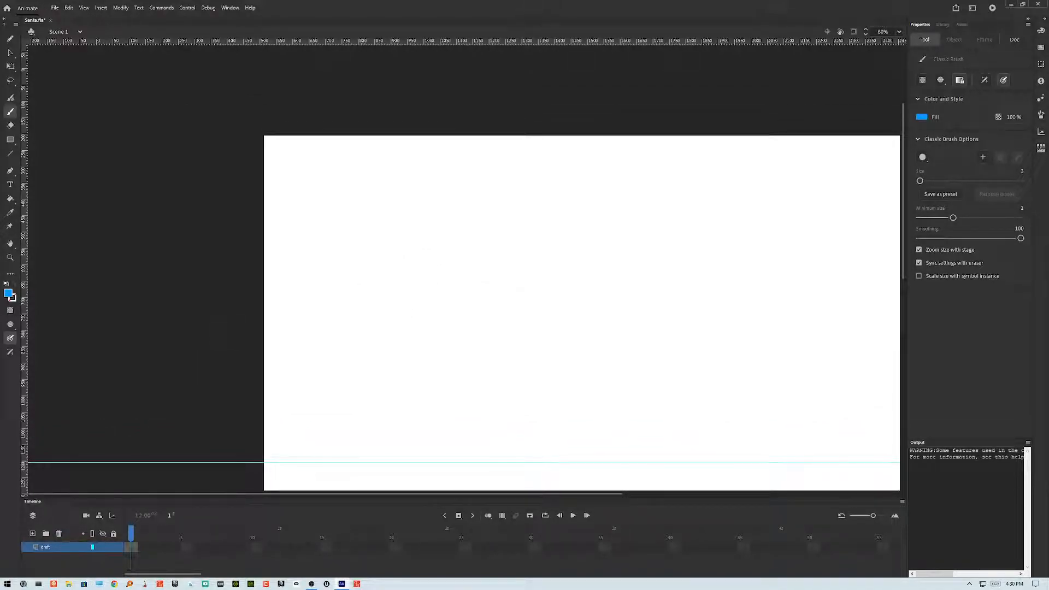
{"action": "key", "text": "ctrl+1"}
{"action": "left_click_drag", "start_coordinate": [492, 339], "coordinate": [485, 318]}
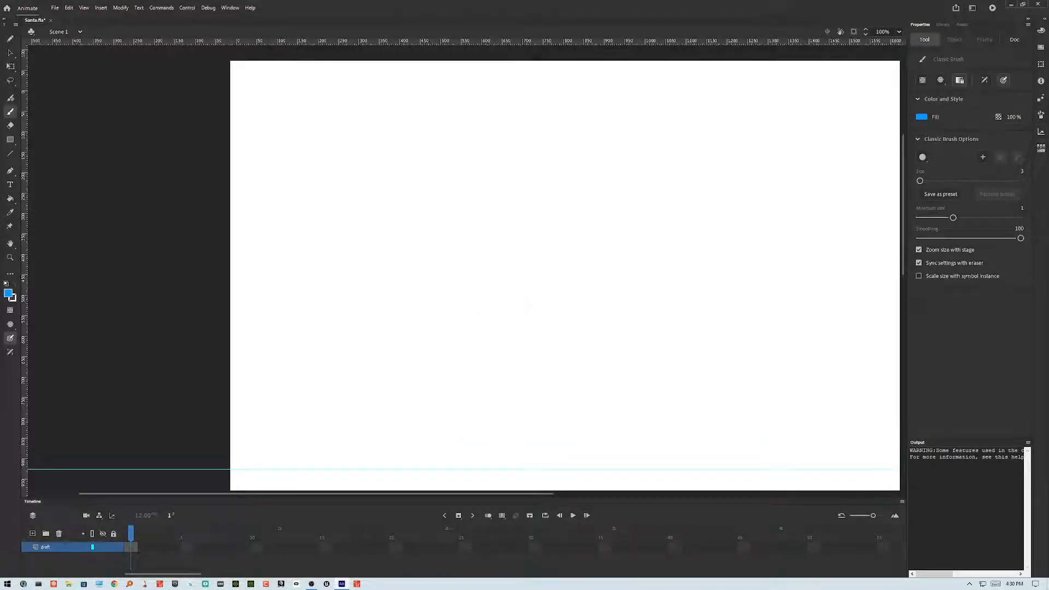
{"action": "left_click_drag", "start_coordinate": [522, 222], "coordinate": [551, 275]}
{"action": "key", "text": "ctrl+z"}
{"action": "mouse_move", "coordinate": [436, 100]}
{"action": "left_mouse_down"}
{"action": "mouse_move", "coordinate": [404, 120]}
{"action": "mouse_move", "coordinate": [460, 129]}
{"action": "mouse_move", "coordinate": [408, 107]}
{"action": "mouse_move", "coordinate": [462, 121]}
{"action": "mouse_move", "coordinate": [408, 134]}
{"action": "mouse_move", "coordinate": [432, 89]}
{"action": "mouse_move", "coordinate": [403, 117]}
{"action": "mouse_move", "coordinate": [447, 147]}
{"action": "left_mouse_up"}
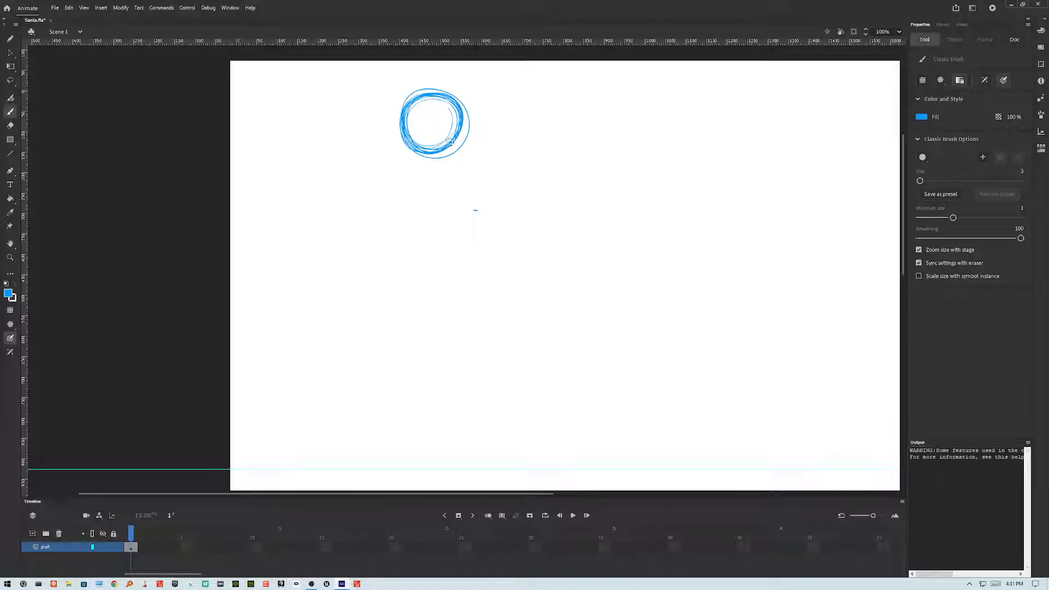
{"action": "left_click_drag", "start_coordinate": [431, 148], "coordinate": [400, 125]}
{"action": "mouse_move", "coordinate": [462, 104]}
{"action": "left_mouse_down"}
{"action": "mouse_move", "coordinate": [412, 127]}
{"action": "mouse_move", "coordinate": [433, 167]}
{"action": "left_mouse_up"}
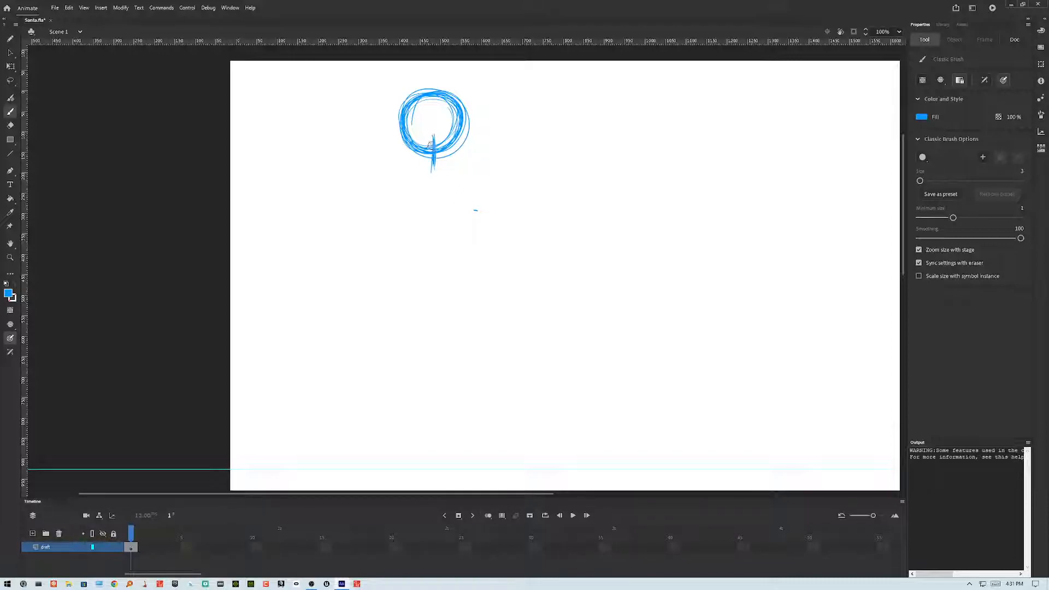
Step: Sketch the torso below the head and a large rounded belly under it
{"action": "mouse_move", "coordinate": [392, 158]}
{"action": "left_mouse_down"}
{"action": "mouse_move", "coordinate": [386, 202]}
{"action": "mouse_move", "coordinate": [458, 200]}
{"action": "left_mouse_up"}
{"action": "left_click_drag", "start_coordinate": [392, 199], "coordinate": [465, 192]}
{"action": "left_click_drag", "start_coordinate": [389, 160], "coordinate": [469, 148]}
{"action": "left_click_drag", "start_coordinate": [390, 159], "coordinate": [470, 158]}
{"action": "left_click_drag", "start_coordinate": [470, 141], "coordinate": [480, 196]}
{"action": "mouse_move", "coordinate": [396, 204]}
{"action": "left_mouse_down"}
{"action": "mouse_move", "coordinate": [482, 199]}
{"action": "mouse_move", "coordinate": [459, 203]}
{"action": "left_mouse_up"}
{"action": "mouse_move", "coordinate": [385, 199]}
{"action": "left_mouse_down"}
{"action": "mouse_move", "coordinate": [429, 209]}
{"action": "mouse_move", "coordinate": [412, 189]}
{"action": "mouse_move", "coordinate": [377, 224]}
{"action": "mouse_move", "coordinate": [374, 266]}
{"action": "left_mouse_up"}
{"action": "left_click_drag", "start_coordinate": [373, 258], "coordinate": [426, 274]}
{"action": "left_click_drag", "start_coordinate": [373, 266], "coordinate": [462, 271]}
{"action": "mouse_move", "coordinate": [390, 271]}
{"action": "left_mouse_down"}
{"action": "mouse_move", "coordinate": [444, 277]}
{"action": "mouse_move", "coordinate": [499, 263]}
{"action": "left_mouse_up"}
{"action": "mouse_move", "coordinate": [388, 272]}
{"action": "left_mouse_down"}
{"action": "mouse_move", "coordinate": [429, 283]}
{"action": "mouse_move", "coordinate": [507, 250]}
{"action": "left_mouse_up"}
{"action": "left_click_drag", "start_coordinate": [454, 279], "coordinate": [498, 260]}
{"action": "left_click_drag", "start_coordinate": [443, 180], "coordinate": [502, 204]}
{"action": "mouse_move", "coordinate": [389, 201]}
{"action": "left_mouse_down"}
{"action": "mouse_move", "coordinate": [476, 185]}
{"action": "mouse_move", "coordinate": [394, 192]}
{"action": "mouse_move", "coordinate": [483, 194]}
{"action": "mouse_move", "coordinate": [508, 218]}
{"action": "left_mouse_up"}
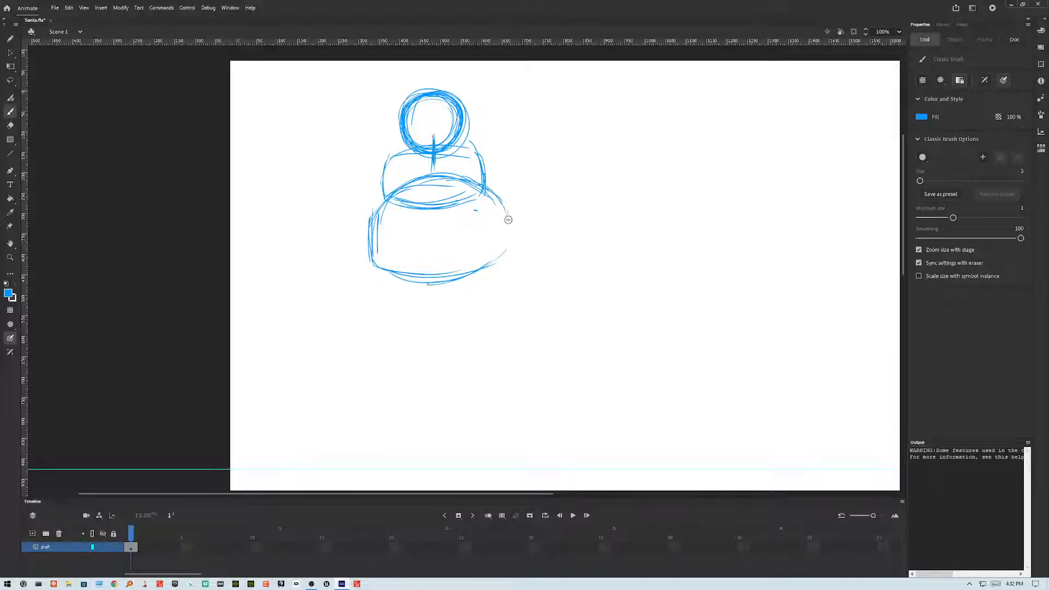
Step: Add small circles for the shoulders on both sides of the torso
{"action": "mouse_move", "coordinate": [485, 155]}
{"action": "left_mouse_down"}
{"action": "mouse_move", "coordinate": [512, 165]}
{"action": "mouse_move", "coordinate": [486, 188]}
{"action": "left_mouse_up"}
{"action": "mouse_move", "coordinate": [379, 169]}
{"action": "left_mouse_down"}
{"action": "mouse_move", "coordinate": [387, 198]}
{"action": "mouse_move", "coordinate": [367, 196]}
{"action": "mouse_move", "coordinate": [392, 174]}
{"action": "mouse_move", "coordinate": [376, 205]}
{"action": "left_mouse_up"}
{"action": "mouse_move", "coordinate": [505, 164]}
{"action": "left_mouse_down"}
{"action": "mouse_move", "coordinate": [484, 174]}
{"action": "mouse_move", "coordinate": [502, 161]}
{"action": "mouse_move", "coordinate": [499, 190]}
{"action": "left_mouse_up"}
{"action": "left_click_drag", "start_coordinate": [374, 167], "coordinate": [378, 204]}
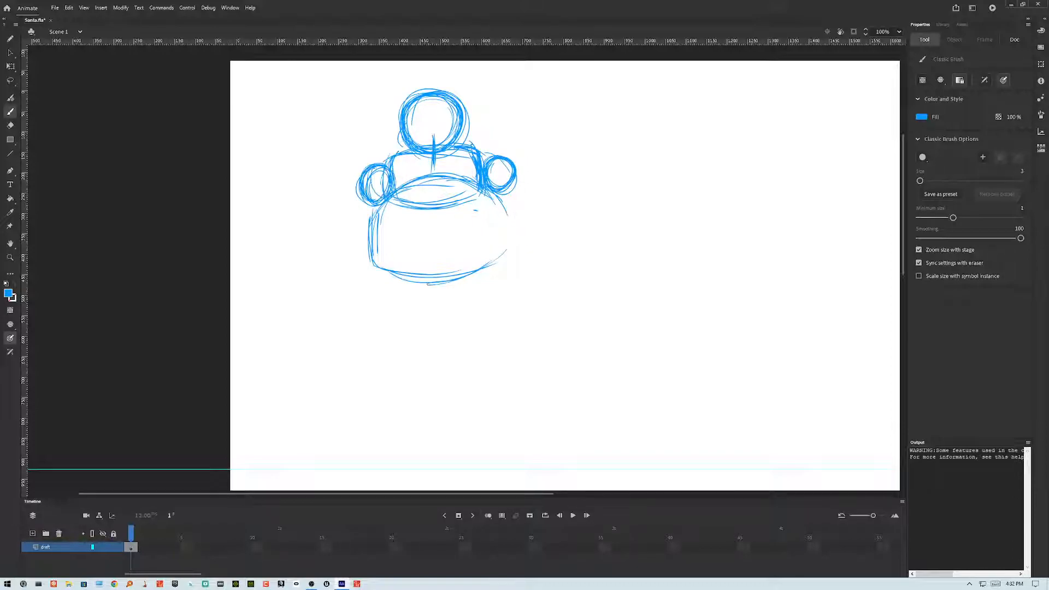
Step: Reinforce the belly's lower outline and draw two circles for the hips inside it
{"action": "left_click_drag", "start_coordinate": [504, 198], "coordinate": [508, 248]}
{"action": "mouse_move", "coordinate": [377, 213]}
{"action": "left_mouse_down"}
{"action": "mouse_move", "coordinate": [373, 262]}
{"action": "mouse_move", "coordinate": [456, 276]}
{"action": "mouse_move", "coordinate": [506, 250]}
{"action": "left_mouse_up"}
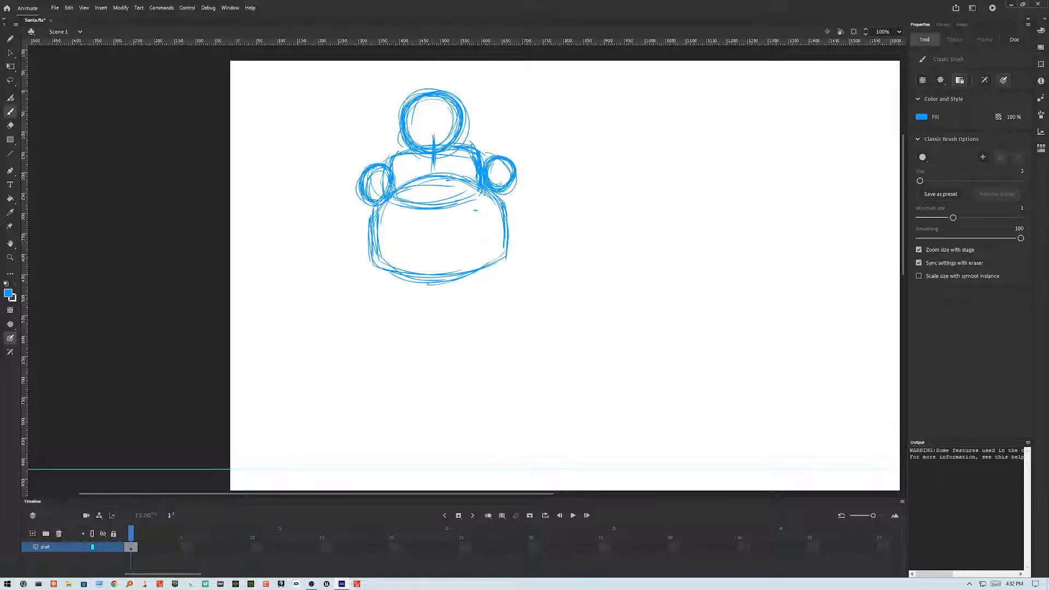
{"action": "mouse_move", "coordinate": [406, 242]}
{"action": "left_mouse_down"}
{"action": "mouse_move", "coordinate": [412, 271]}
{"action": "mouse_move", "coordinate": [422, 244]}
{"action": "mouse_move", "coordinate": [404, 267]}
{"action": "left_mouse_up"}
{"action": "mouse_move", "coordinate": [476, 251]}
{"action": "left_mouse_down"}
{"action": "mouse_move", "coordinate": [483, 266]}
{"action": "mouse_move", "coordinate": [458, 252]}
{"action": "mouse_move", "coordinate": [487, 246]}
{"action": "mouse_move", "coordinate": [458, 240]}
{"action": "mouse_move", "coordinate": [449, 267]}
{"action": "mouse_move", "coordinate": [477, 262]}
{"action": "left_mouse_up"}
{"action": "mouse_move", "coordinate": [406, 245]}
{"action": "left_mouse_down"}
{"action": "mouse_move", "coordinate": [401, 270]}
{"action": "mouse_move", "coordinate": [395, 246]}
{"action": "mouse_move", "coordinate": [420, 273]}
{"action": "left_mouse_up"}
{"action": "mouse_move", "coordinate": [476, 244]}
{"action": "left_mouse_down"}
{"action": "mouse_move", "coordinate": [485, 265]}
{"action": "mouse_move", "coordinate": [470, 241]}
{"action": "left_mouse_up"}
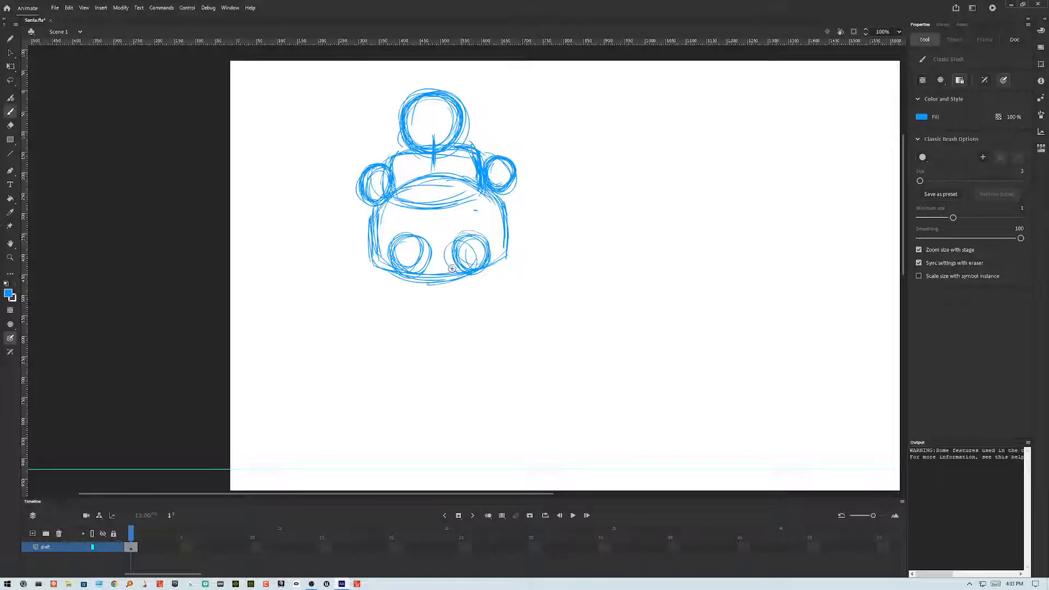
Step: Draw the two legs downward from the hip circles with small knee circles
{"action": "left_click_drag", "start_coordinate": [395, 277], "coordinate": [417, 335]}
{"action": "left_click_drag", "start_coordinate": [485, 268], "coordinate": [471, 329]}
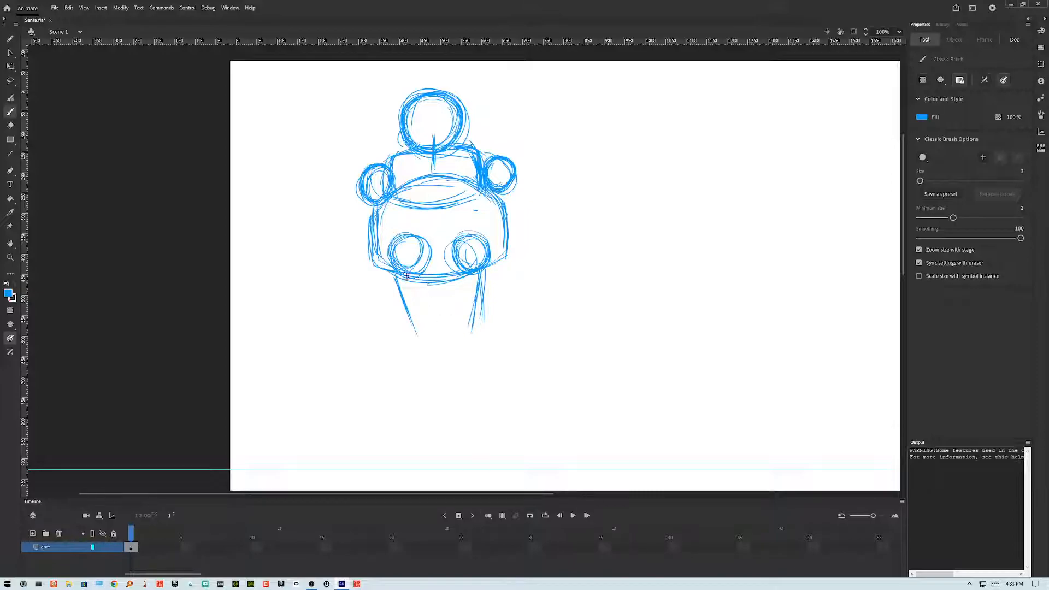
{"action": "mouse_move", "coordinate": [408, 324]}
{"action": "left_mouse_down"}
{"action": "mouse_move", "coordinate": [417, 347]}
{"action": "mouse_move", "coordinate": [406, 318]}
{"action": "left_mouse_up"}
{"action": "mouse_move", "coordinate": [474, 324]}
{"action": "left_mouse_down"}
{"action": "mouse_move", "coordinate": [466, 317]}
{"action": "mouse_move", "coordinate": [474, 340]}
{"action": "mouse_move", "coordinate": [461, 370]}
{"action": "left_mouse_up"}
{"action": "left_click_drag", "start_coordinate": [411, 328], "coordinate": [426, 366]}
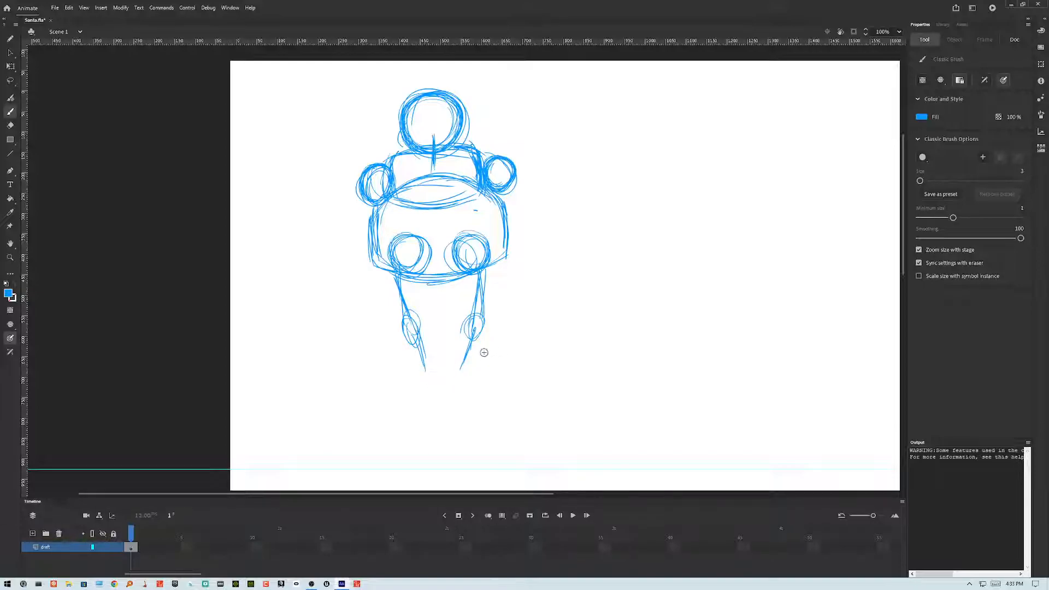
{"action": "left_click_drag", "start_coordinate": [477, 333], "coordinate": [467, 379]}
Step: Rework the belly, hips and legs with many overlapping construction strokes
{"action": "mouse_move", "coordinate": [399, 284]}
{"action": "left_mouse_down"}
{"action": "mouse_move", "coordinate": [489, 277]}
{"action": "mouse_move", "coordinate": [477, 273]}
{"action": "left_mouse_up"}
{"action": "left_click_drag", "start_coordinate": [373, 216], "coordinate": [384, 286]}
{"action": "left_click_drag", "start_coordinate": [497, 206], "coordinate": [501, 286]}
{"action": "left_click_drag", "start_coordinate": [497, 206], "coordinate": [498, 288]}
{"action": "mouse_move", "coordinate": [413, 290]}
{"action": "left_mouse_down"}
{"action": "mouse_move", "coordinate": [501, 281]}
{"action": "mouse_move", "coordinate": [477, 290]}
{"action": "left_mouse_up"}
{"action": "left_click_drag", "start_coordinate": [456, 185], "coordinate": [506, 240]}
{"action": "left_click_drag", "start_coordinate": [386, 208], "coordinate": [455, 185]}
{"action": "left_click_drag", "start_coordinate": [410, 187], "coordinate": [475, 192]}
{"action": "left_click_drag", "start_coordinate": [386, 205], "coordinate": [393, 275]}
{"action": "mouse_move", "coordinate": [485, 194]}
{"action": "left_mouse_down"}
{"action": "mouse_move", "coordinate": [419, 179]}
{"action": "mouse_move", "coordinate": [478, 181]}
{"action": "mouse_move", "coordinate": [497, 204]}
{"action": "mouse_move", "coordinate": [377, 262]}
{"action": "mouse_move", "coordinate": [427, 294]}
{"action": "mouse_move", "coordinate": [508, 208]}
{"action": "mouse_move", "coordinate": [382, 278]}
{"action": "left_mouse_up"}
{"action": "left_click_drag", "start_coordinate": [395, 183], "coordinate": [481, 182]}
{"action": "left_click_drag", "start_coordinate": [383, 219], "coordinate": [377, 246]}
{"action": "left_click_drag", "start_coordinate": [490, 166], "coordinate": [480, 199]}
{"action": "mouse_move", "coordinate": [483, 275]}
{"action": "left_mouse_down"}
{"action": "mouse_move", "coordinate": [486, 324]}
{"action": "mouse_move", "coordinate": [459, 322]}
{"action": "left_mouse_up"}
{"action": "left_click_drag", "start_coordinate": [455, 267], "coordinate": [465, 323]}
{"action": "mouse_move", "coordinate": [455, 263]}
{"action": "left_mouse_down"}
{"action": "mouse_move", "coordinate": [464, 314]}
{"action": "mouse_move", "coordinate": [482, 326]}
{"action": "mouse_move", "coordinate": [422, 334]}
{"action": "mouse_move", "coordinate": [423, 314]}
{"action": "left_mouse_up"}
{"action": "left_click_drag", "start_coordinate": [411, 291], "coordinate": [421, 330]}
{"action": "left_click_drag", "start_coordinate": [383, 265], "coordinate": [386, 288]}
{"action": "mouse_move", "coordinate": [384, 290]}
{"action": "left_mouse_down"}
{"action": "mouse_move", "coordinate": [399, 324]}
{"action": "mouse_move", "coordinate": [426, 344]}
{"action": "mouse_move", "coordinate": [421, 361]}
{"action": "left_mouse_up"}
{"action": "mouse_move", "coordinate": [394, 318]}
{"action": "left_mouse_down"}
{"action": "mouse_move", "coordinate": [407, 369]}
{"action": "mouse_move", "coordinate": [434, 365]}
{"action": "left_mouse_up"}
{"action": "left_click_drag", "start_coordinate": [427, 314], "coordinate": [436, 368]}
{"action": "mouse_move", "coordinate": [396, 303]}
{"action": "left_mouse_down"}
{"action": "mouse_move", "coordinate": [417, 376]}
{"action": "mouse_move", "coordinate": [438, 376]}
{"action": "left_mouse_up"}
{"action": "left_click_drag", "start_coordinate": [433, 320], "coordinate": [439, 377]}
{"action": "left_click_drag", "start_coordinate": [465, 316], "coordinate": [457, 386]}
{"action": "left_click_drag", "start_coordinate": [491, 324], "coordinate": [463, 377]}
{"action": "mouse_move", "coordinate": [496, 305]}
{"action": "left_mouse_down"}
{"action": "mouse_move", "coordinate": [463, 379]}
{"action": "mouse_move", "coordinate": [480, 351]}
{"action": "left_mouse_up"}
{"action": "left_click_drag", "start_coordinate": [463, 306], "coordinate": [448, 352]}
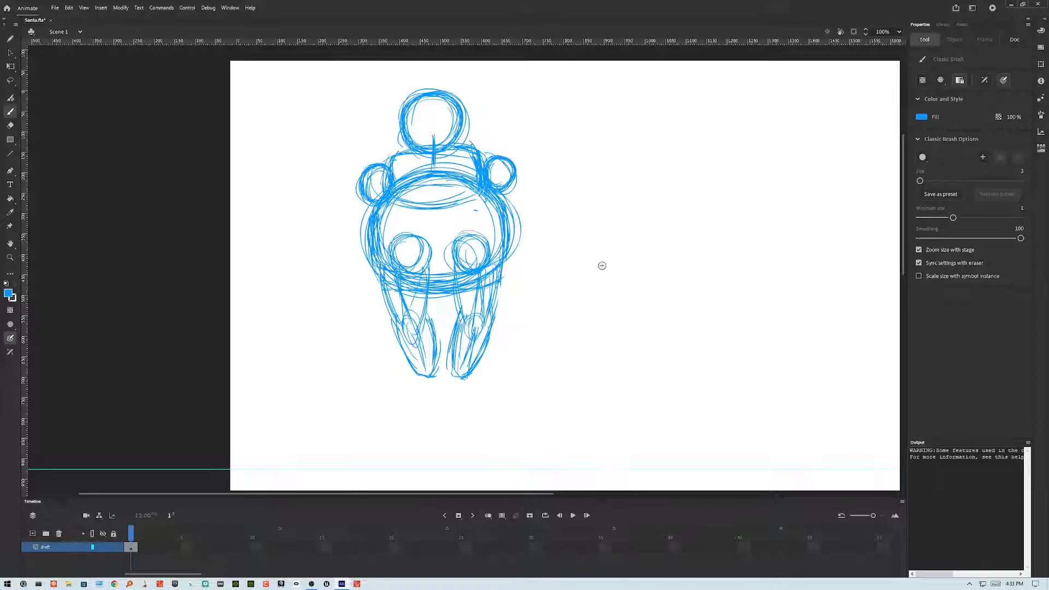
Step: Sketch small pose studies with directional arrows to the right of the figure
{"action": "mouse_move", "coordinate": [600, 197]}
{"action": "left_mouse_down"}
{"action": "mouse_move", "coordinate": [600, 221]}
{"action": "mouse_move", "coordinate": [611, 195]}
{"action": "mouse_move", "coordinate": [577, 153]}
{"action": "mouse_move", "coordinate": [608, 198]}
{"action": "mouse_move", "coordinate": [600, 224]}
{"action": "mouse_move", "coordinate": [613, 205]}
{"action": "mouse_move", "coordinate": [592, 225]}
{"action": "mouse_move", "coordinate": [616, 267]}
{"action": "mouse_move", "coordinate": [649, 232]}
{"action": "left_mouse_up"}
{"action": "mouse_move", "coordinate": [618, 269]}
{"action": "left_mouse_down"}
{"action": "mouse_move", "coordinate": [651, 234]}
{"action": "mouse_move", "coordinate": [614, 197]}
{"action": "mouse_move", "coordinate": [644, 182]}
{"action": "left_mouse_up"}
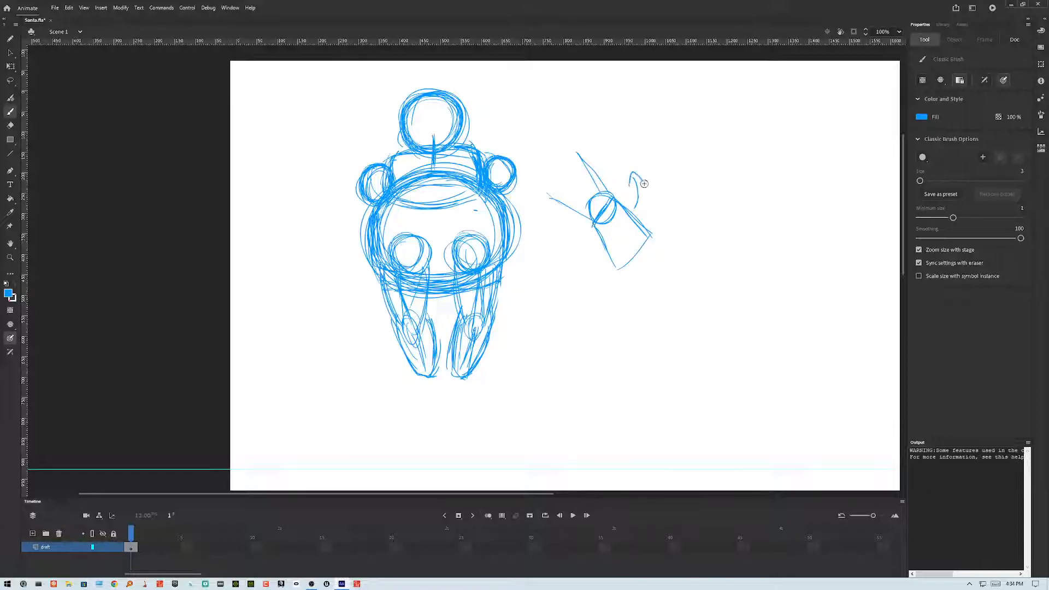
{"action": "mouse_move", "coordinate": [598, 249]}
{"action": "left_mouse_down"}
{"action": "mouse_move", "coordinate": [574, 247]}
{"action": "mouse_move", "coordinate": [584, 259]}
{"action": "left_mouse_up"}
{"action": "left_click_drag", "start_coordinate": [670, 127], "coordinate": [699, 173]}
{"action": "mouse_move", "coordinate": [689, 135]}
{"action": "left_mouse_down"}
{"action": "mouse_move", "coordinate": [722, 172]}
{"action": "mouse_move", "coordinate": [698, 175]}
{"action": "mouse_move", "coordinate": [667, 129]}
{"action": "left_mouse_up"}
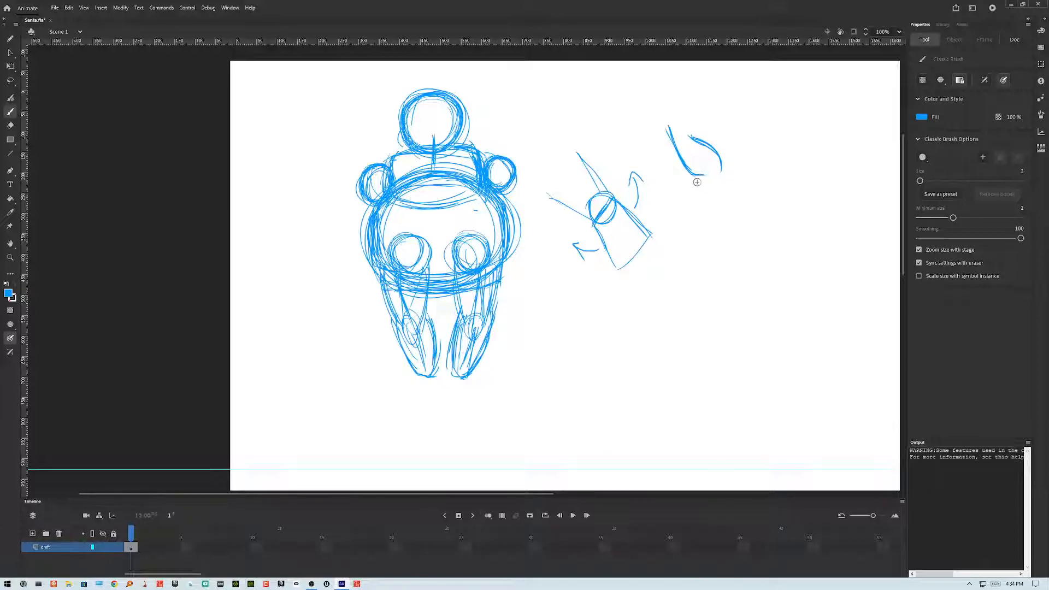
{"action": "left_click_drag", "start_coordinate": [694, 174], "coordinate": [714, 207]}
{"action": "left_click_drag", "start_coordinate": [723, 164], "coordinate": [745, 217]}
{"action": "left_click_drag", "start_coordinate": [693, 174], "coordinate": [716, 176]}
{"action": "mouse_move", "coordinate": [684, 121]}
{"action": "left_mouse_down"}
{"action": "mouse_move", "coordinate": [722, 158]}
{"action": "mouse_move", "coordinate": [716, 214]}
{"action": "left_mouse_up"}
{"action": "mouse_move", "coordinate": [761, 141]}
{"action": "left_mouse_down"}
{"action": "mouse_move", "coordinate": [733, 151]}
{"action": "mouse_move", "coordinate": [742, 157]}
{"action": "left_mouse_up"}
{"action": "left_click_drag", "start_coordinate": [693, 197], "coordinate": [717, 174]}
{"action": "left_click_drag", "start_coordinate": [614, 197], "coordinate": [596, 224]}
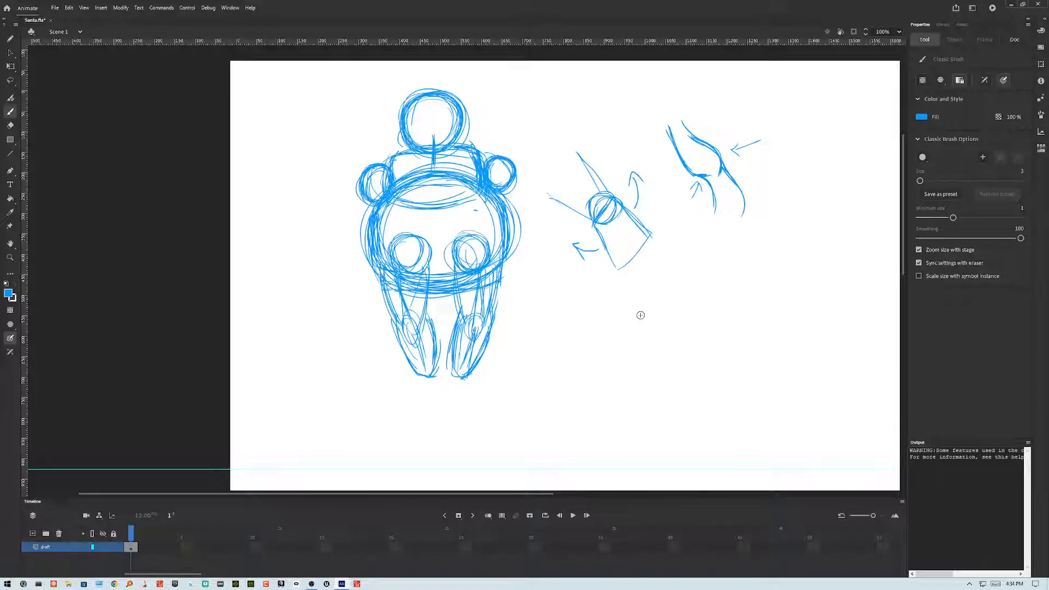
Step: Strengthen the legs and the sides of the belly with additional strokes
{"action": "left_click_drag", "start_coordinate": [454, 262], "coordinate": [464, 328]}
{"action": "left_click_drag", "start_coordinate": [448, 262], "coordinate": [466, 322]}
{"action": "left_click_drag", "start_coordinate": [493, 271], "coordinate": [481, 325]}
{"action": "mouse_move", "coordinate": [397, 254]}
{"action": "left_mouse_down"}
{"action": "mouse_move", "coordinate": [406, 323]}
{"action": "mouse_move", "coordinate": [394, 315]}
{"action": "left_mouse_up"}
{"action": "left_click_drag", "start_coordinate": [431, 252], "coordinate": [426, 316]}
{"action": "mouse_move", "coordinate": [430, 255]}
{"action": "left_mouse_down"}
{"action": "mouse_move", "coordinate": [423, 332]}
{"action": "mouse_move", "coordinate": [432, 297]}
{"action": "left_mouse_up"}
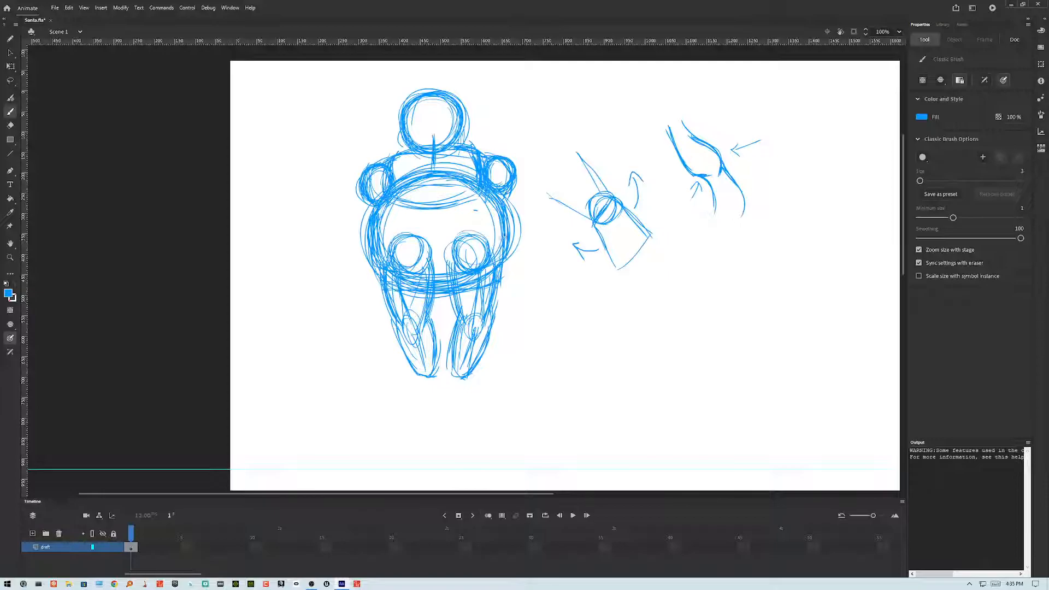
{"action": "left_click_drag", "start_coordinate": [511, 217], "coordinate": [500, 277]}
{"action": "left_click_drag", "start_coordinate": [376, 229], "coordinate": [389, 275]}
{"action": "mouse_move", "coordinate": [512, 210]}
{"action": "left_mouse_down"}
{"action": "mouse_move", "coordinate": [503, 273]}
{"action": "mouse_move", "coordinate": [462, 319]}
{"action": "left_mouse_up"}
Step: Draw feet at the bottom of the legs and reshape the lower legs
{"action": "mouse_move", "coordinate": [499, 281]}
{"action": "left_mouse_down"}
{"action": "mouse_move", "coordinate": [493, 316]}
{"action": "mouse_move", "coordinate": [452, 370]}
{"action": "mouse_move", "coordinate": [472, 361]}
{"action": "mouse_move", "coordinate": [479, 387]}
{"action": "mouse_move", "coordinate": [492, 379]}
{"action": "left_mouse_up"}
{"action": "left_click_drag", "start_coordinate": [477, 352], "coordinate": [489, 384]}
{"action": "mouse_move", "coordinate": [450, 355]}
{"action": "left_mouse_down"}
{"action": "mouse_move", "coordinate": [447, 385]}
{"action": "mouse_move", "coordinate": [458, 388]}
{"action": "left_mouse_up"}
{"action": "mouse_move", "coordinate": [441, 352]}
{"action": "left_mouse_down"}
{"action": "mouse_move", "coordinate": [439, 380]}
{"action": "mouse_move", "coordinate": [415, 362]}
{"action": "mouse_move", "coordinate": [423, 397]}
{"action": "mouse_move", "coordinate": [443, 389]}
{"action": "mouse_move", "coordinate": [396, 398]}
{"action": "mouse_move", "coordinate": [445, 394]}
{"action": "mouse_move", "coordinate": [395, 388]}
{"action": "mouse_move", "coordinate": [393, 399]}
{"action": "mouse_move", "coordinate": [447, 388]}
{"action": "left_mouse_up"}
{"action": "left_click_drag", "start_coordinate": [441, 355], "coordinate": [444, 385]}
{"action": "mouse_move", "coordinate": [450, 369]}
{"action": "left_mouse_down"}
{"action": "mouse_move", "coordinate": [453, 389]}
{"action": "mouse_move", "coordinate": [502, 388]}
{"action": "left_mouse_up"}
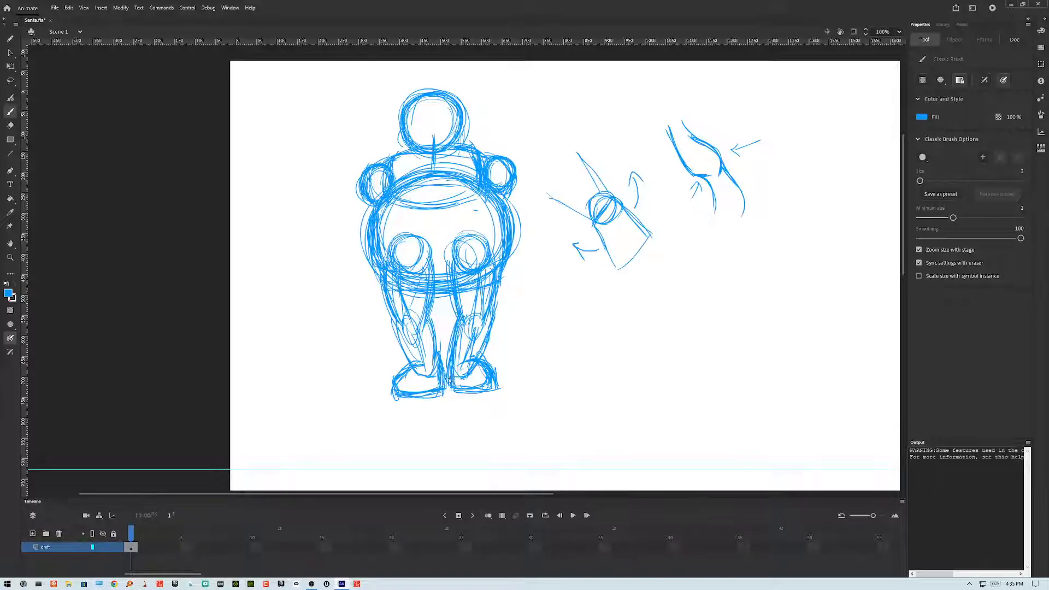
{"action": "left_click_drag", "start_coordinate": [493, 319], "coordinate": [489, 359]}
{"action": "mouse_move", "coordinate": [466, 315]}
{"action": "left_mouse_down"}
{"action": "mouse_move", "coordinate": [486, 325]}
{"action": "mouse_move", "coordinate": [488, 358]}
{"action": "left_mouse_up"}
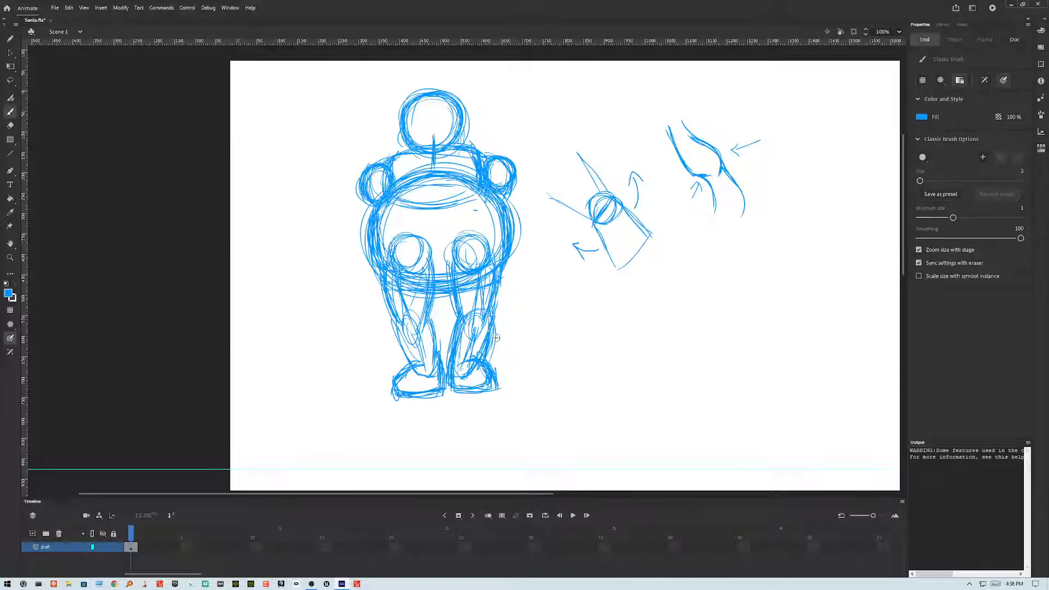
{"action": "mouse_move", "coordinate": [429, 320]}
{"action": "left_mouse_down"}
{"action": "mouse_move", "coordinate": [403, 317]}
{"action": "mouse_move", "coordinate": [436, 329]}
{"action": "mouse_move", "coordinate": [405, 363]}
{"action": "mouse_move", "coordinate": [434, 332]}
{"action": "mouse_move", "coordinate": [439, 367]}
{"action": "left_mouse_up"}
{"action": "left_click_drag", "start_coordinate": [421, 316], "coordinate": [444, 384]}
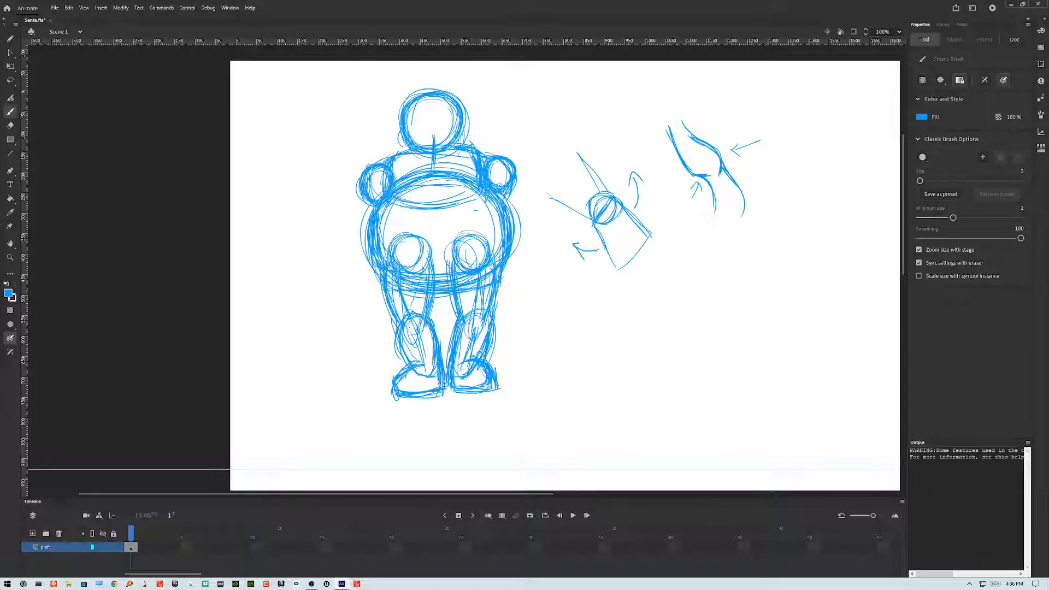
{"action": "mouse_move", "coordinate": [402, 349]}
{"action": "left_mouse_down"}
{"action": "mouse_move", "coordinate": [411, 367]}
{"action": "mouse_move", "coordinate": [399, 374]}
{"action": "mouse_move", "coordinate": [448, 384]}
{"action": "left_mouse_up"}
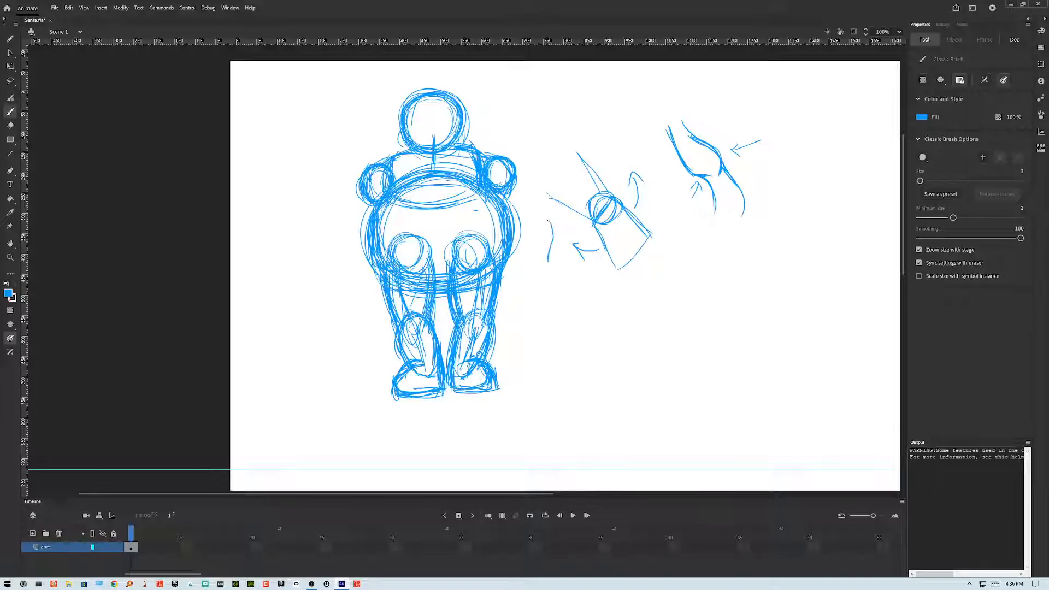
Step: Add a long curved stroke beside the figure and sketch the face's eyes and nose on the head
{"action": "mouse_move", "coordinate": [555, 285]}
{"action": "left_mouse_down"}
{"action": "mouse_move", "coordinate": [566, 338]}
{"action": "mouse_move", "coordinate": [557, 350]}
{"action": "left_mouse_up"}
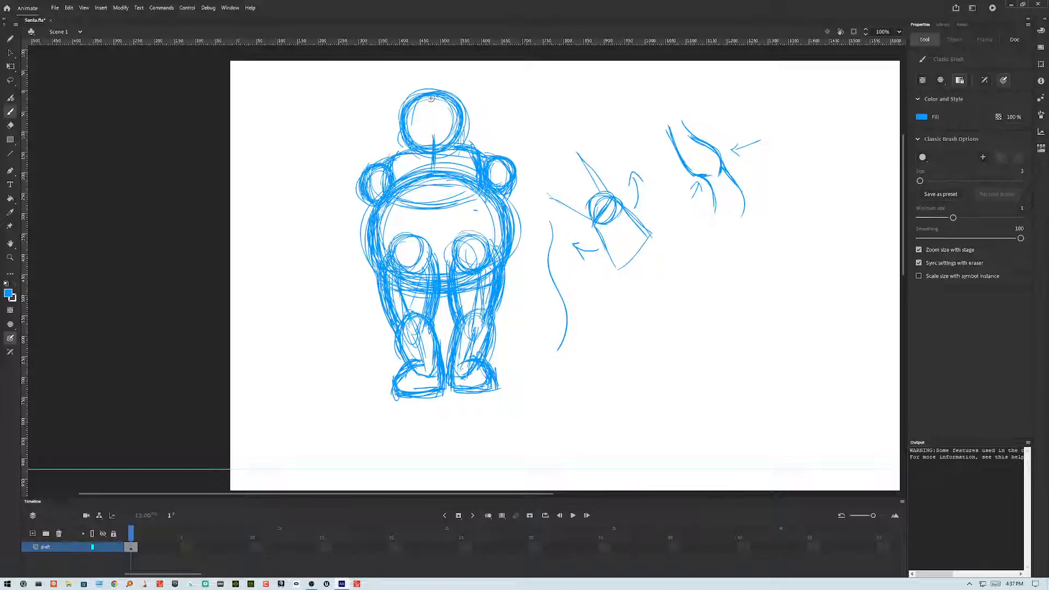
{"action": "left_click_drag", "start_coordinate": [432, 98], "coordinate": [433, 136]}
{"action": "mouse_move", "coordinate": [424, 132]}
{"action": "left_mouse_down"}
{"action": "mouse_move", "coordinate": [450, 128]}
{"action": "mouse_move", "coordinate": [414, 126]}
{"action": "mouse_move", "coordinate": [445, 134]}
{"action": "mouse_move", "coordinate": [450, 119]}
{"action": "mouse_move", "coordinate": [424, 142]}
{"action": "mouse_move", "coordinate": [446, 136]}
{"action": "mouse_move", "coordinate": [452, 121]}
{"action": "mouse_move", "coordinate": [426, 110]}
{"action": "mouse_move", "coordinate": [449, 110]}
{"action": "left_mouse_up"}
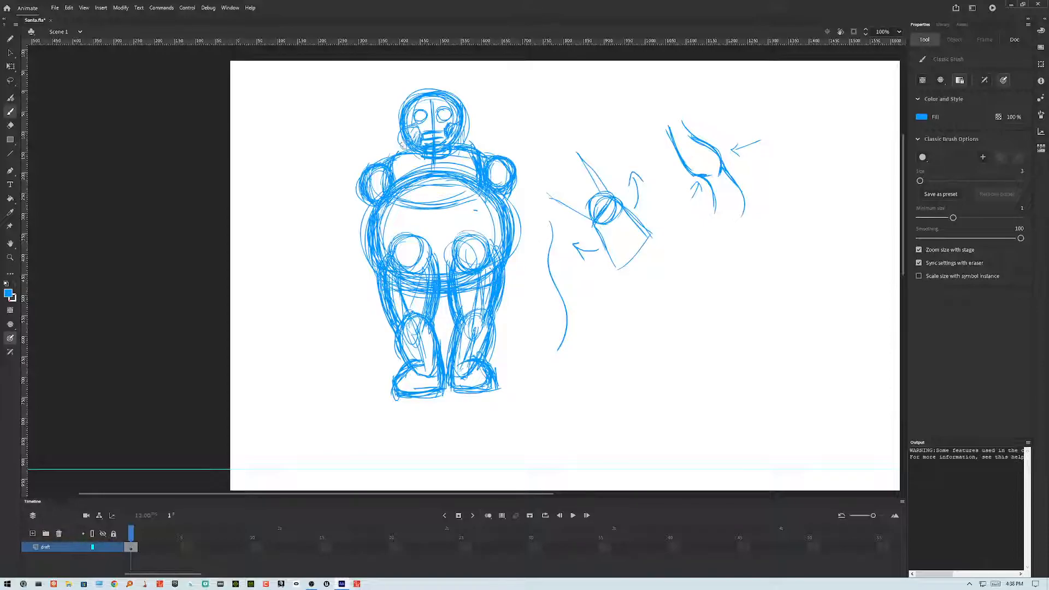
Step: Sketch the arms curving from the shoulders around the torso
{"action": "left_click_drag", "start_coordinate": [404, 140], "coordinate": [384, 160]}
{"action": "left_click_drag", "start_coordinate": [403, 140], "coordinate": [388, 157]}
{"action": "left_click_drag", "start_coordinate": [467, 132], "coordinate": [480, 141]}
{"action": "mouse_move", "coordinate": [468, 134]}
{"action": "left_mouse_down"}
{"action": "mouse_move", "coordinate": [510, 174]}
{"action": "mouse_move", "coordinate": [514, 162]}
{"action": "mouse_move", "coordinate": [508, 182]}
{"action": "left_mouse_up"}
{"action": "left_click_drag", "start_coordinate": [409, 140], "coordinate": [390, 155]}
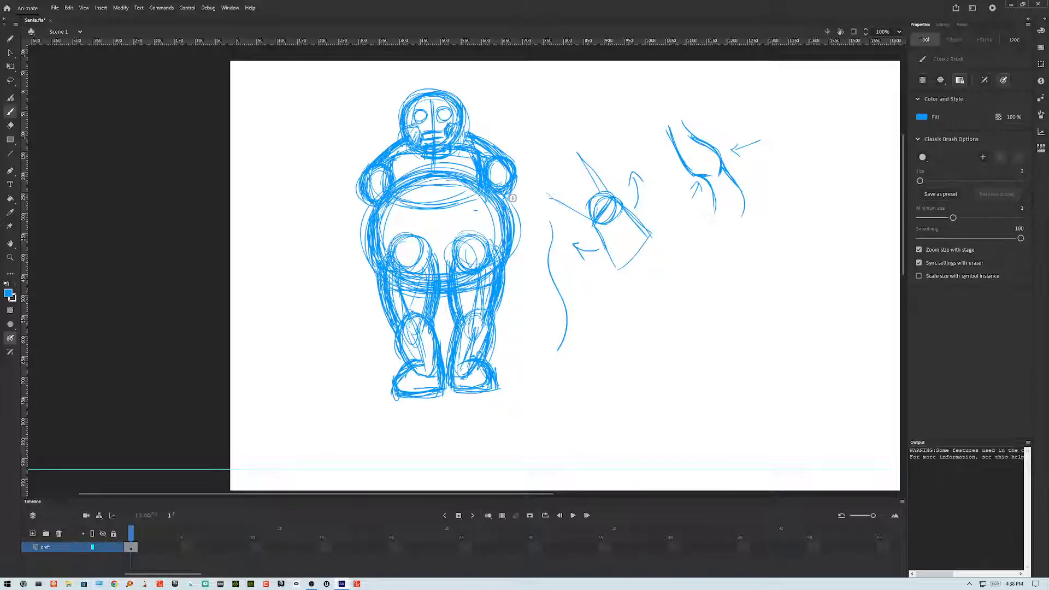
{"action": "left_click_drag", "start_coordinate": [499, 153], "coordinate": [508, 198]}
{"action": "mouse_move", "coordinate": [374, 163]}
{"action": "left_mouse_down"}
{"action": "mouse_move", "coordinate": [359, 196]}
{"action": "mouse_move", "coordinate": [372, 206]}
{"action": "mouse_move", "coordinate": [471, 184]}
{"action": "left_mouse_up"}
{"action": "left_click_drag", "start_coordinate": [391, 198], "coordinate": [461, 193]}
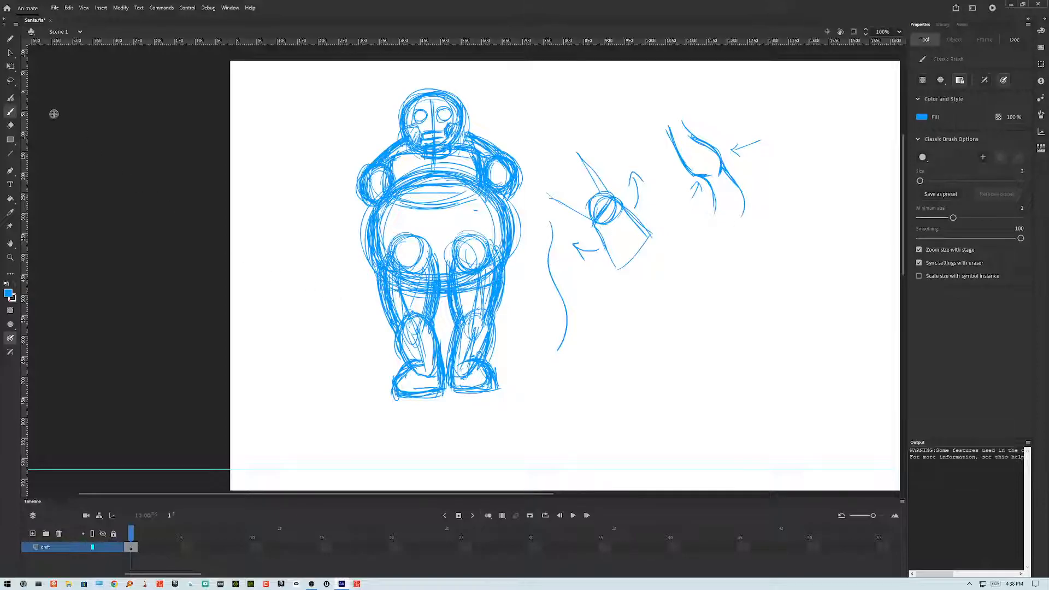
Step: Select the lower body with the Free Transform tool and shorten it vertically
{"action": "left_click", "coordinate": [9, 66]}
{"action": "mouse_move", "coordinate": [353, 417]}
{"action": "left_mouse_down"}
{"action": "mouse_move", "coordinate": [434, 391]}
{"action": "mouse_move", "coordinate": [530, 235]}
{"action": "mouse_move", "coordinate": [350, 418]}
{"action": "left_mouse_up"}
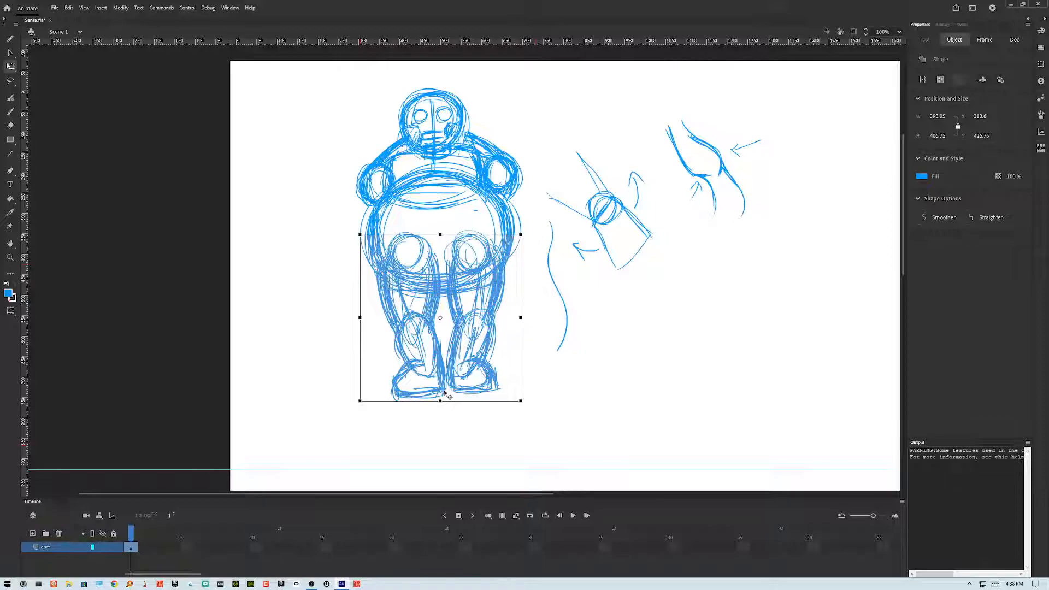
{"action": "mouse_move", "coordinate": [440, 401]}
{"action": "left_mouse_down"}
{"action": "mouse_move", "coordinate": [441, 424]}
{"action": "mouse_move", "coordinate": [442, 402]}
{"action": "left_mouse_up"}
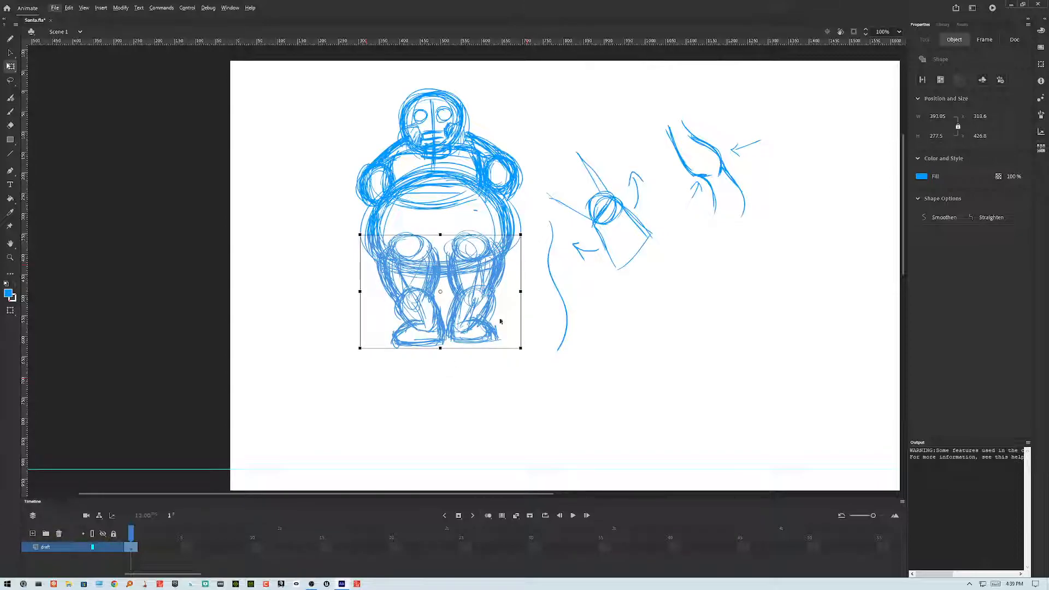
Step: Select the whole figure and scale it up to fill more of the stage's height
{"action": "left_click", "coordinate": [552, 286]}
{"action": "mouse_move", "coordinate": [536, 76]}
{"action": "left_mouse_down"}
{"action": "mouse_move", "coordinate": [339, 375]}
{"action": "mouse_move", "coordinate": [310, 389]}
{"action": "left_mouse_up"}
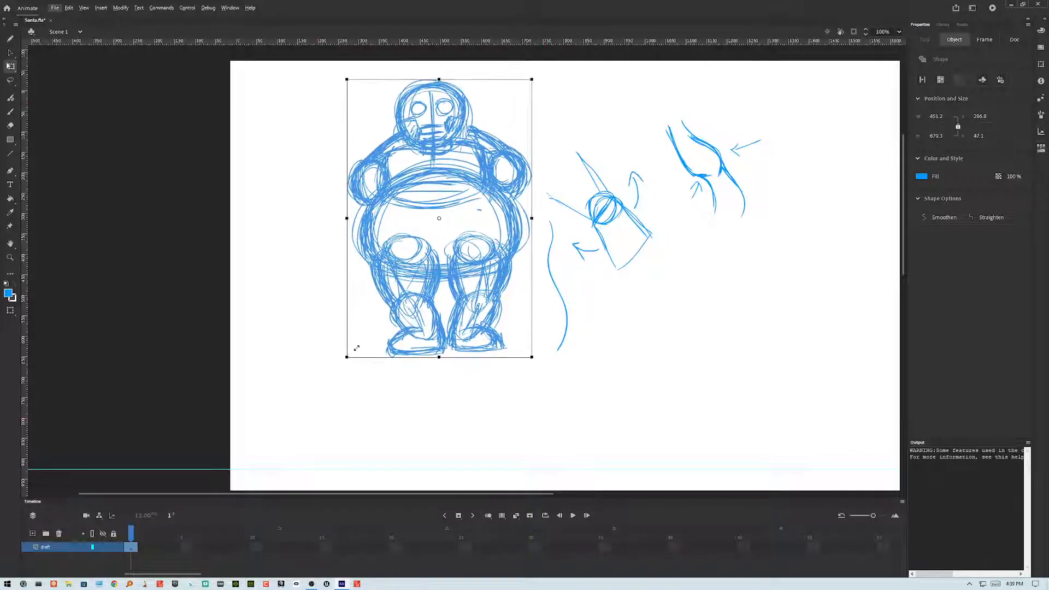
{"action": "left_click_drag", "start_coordinate": [356, 347], "coordinate": [320, 403]}
{"action": "mouse_move", "coordinate": [526, 276]}
{"action": "left_mouse_down"}
{"action": "mouse_move", "coordinate": [496, 317]}
{"action": "mouse_move", "coordinate": [452, 353]}
{"action": "mouse_move", "coordinate": [453, 343]}
{"action": "left_mouse_up"}
{"action": "left_click_drag", "start_coordinate": [487, 100], "coordinate": [488, 99]}
{"action": "left_click_drag", "start_coordinate": [494, 200], "coordinate": [514, 196]}
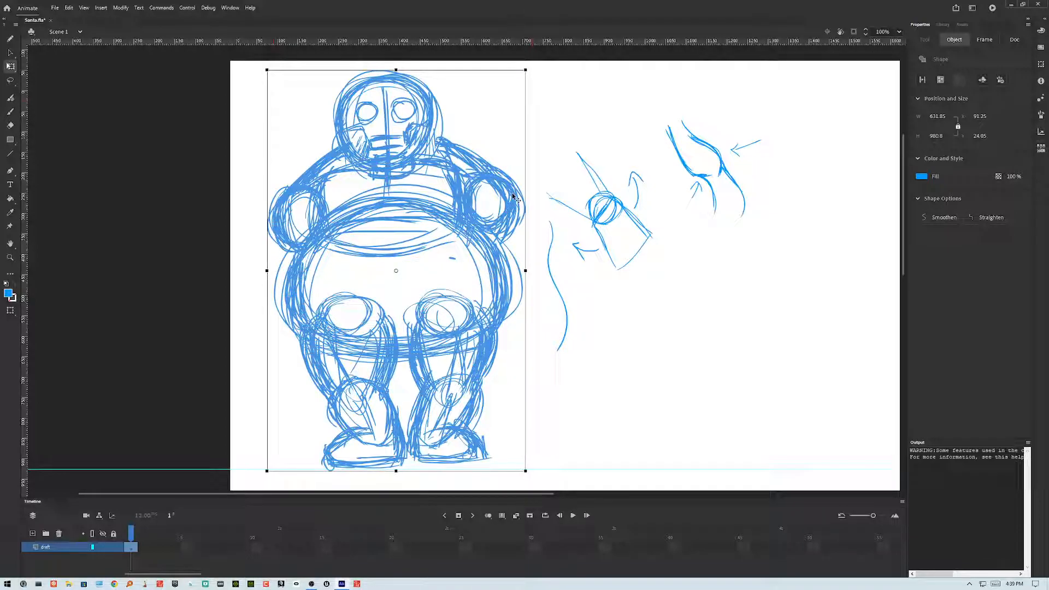
{"action": "key", "text": "ctrl+z"}
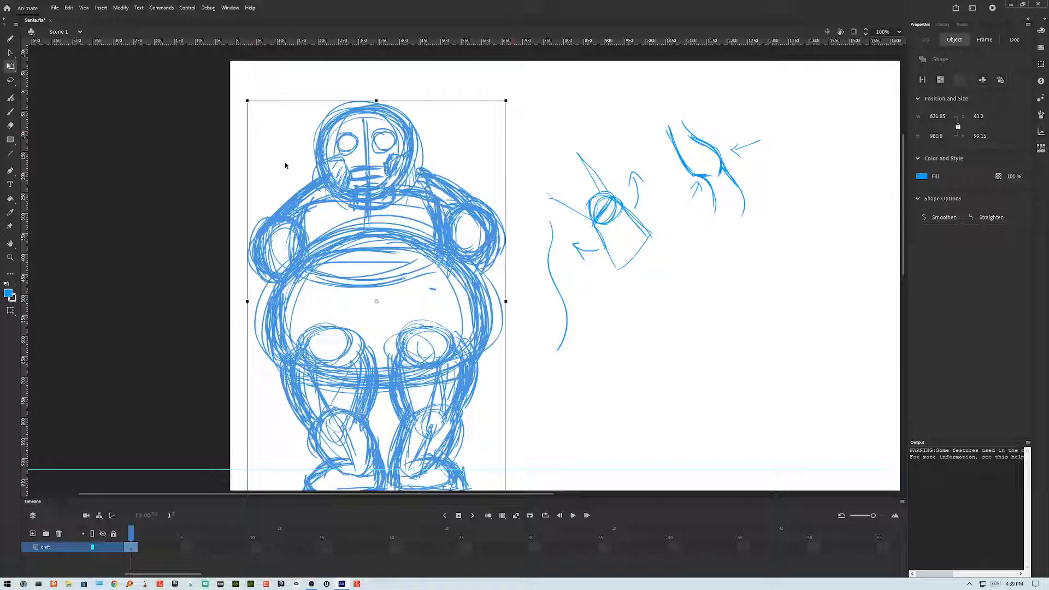
{"action": "key", "text": "ctrl+y"}
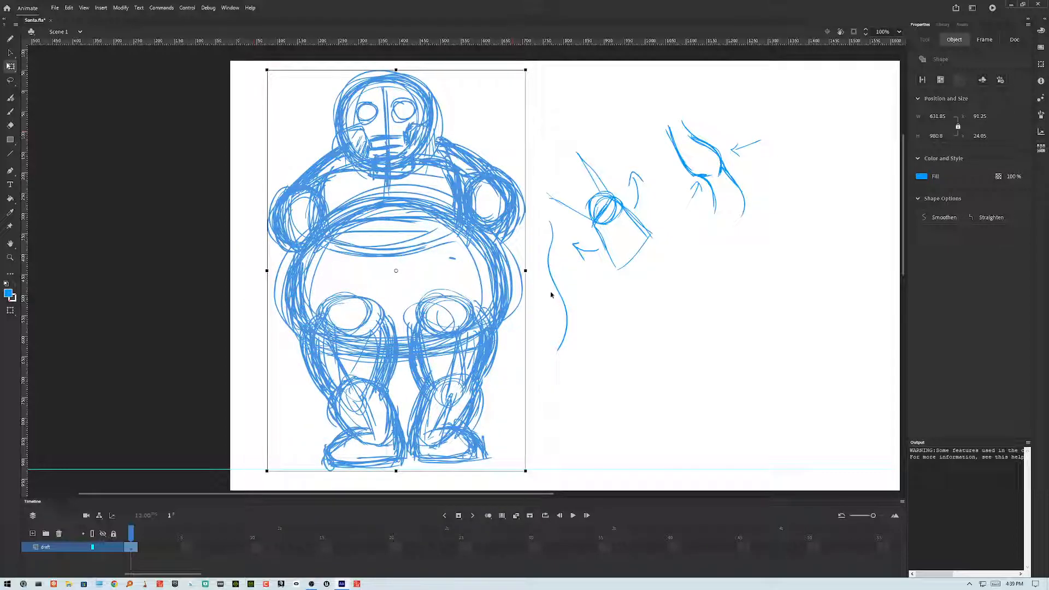
Step: Deselect the figure and scribble a zigzag stroke beside it with the Classic Brush
{"action": "left_click", "coordinate": [544, 298]}
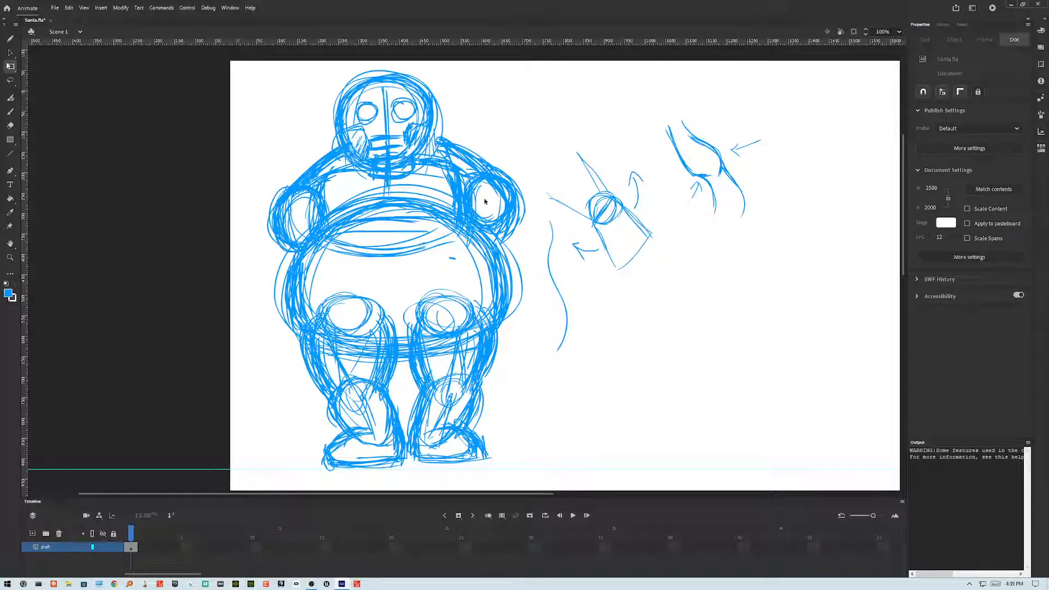
{"action": "key", "text": "b"}
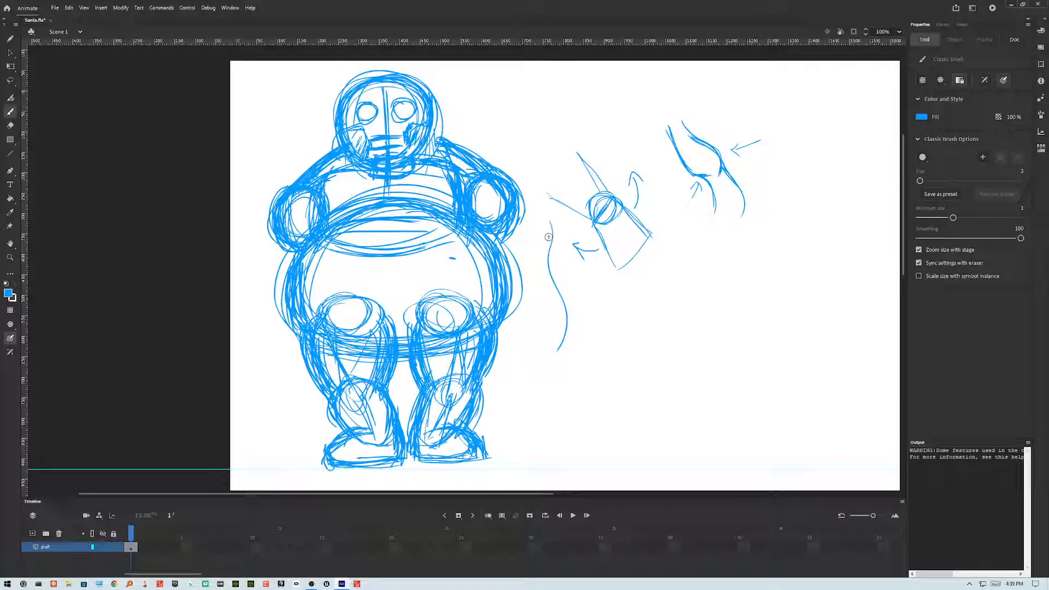
{"action": "mouse_move", "coordinate": [552, 276]}
{"action": "left_mouse_down"}
{"action": "mouse_move", "coordinate": [561, 306]}
{"action": "mouse_move", "coordinate": [593, 276]}
{"action": "mouse_move", "coordinate": [678, 281]}
{"action": "left_mouse_up"}
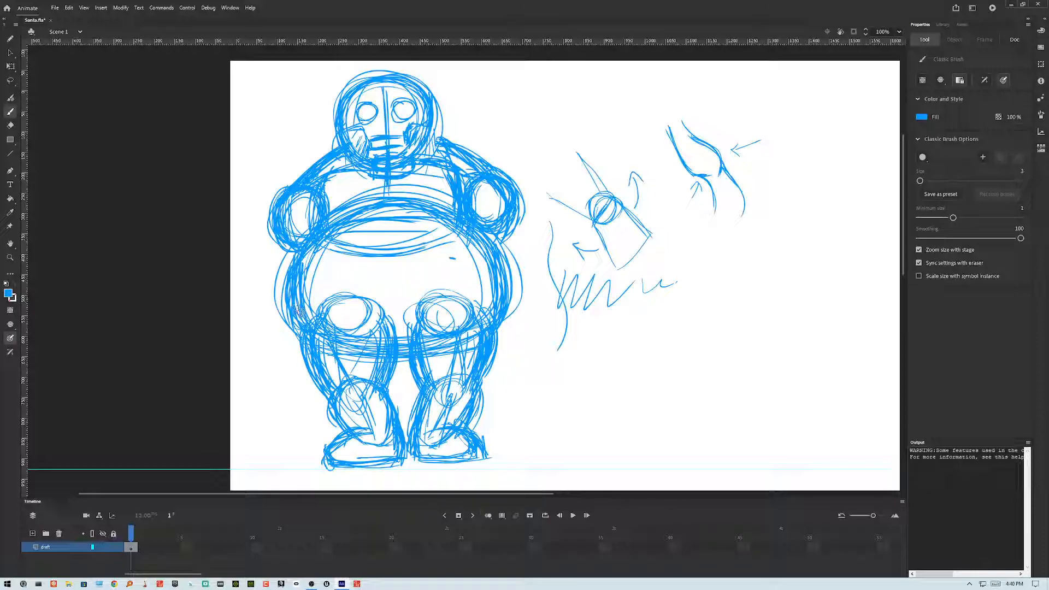
{"action": "left_click", "coordinate": [10, 53]}
{"action": "left_click", "coordinate": [55, 66]}
{"action": "left_click", "coordinate": [348, 157]}
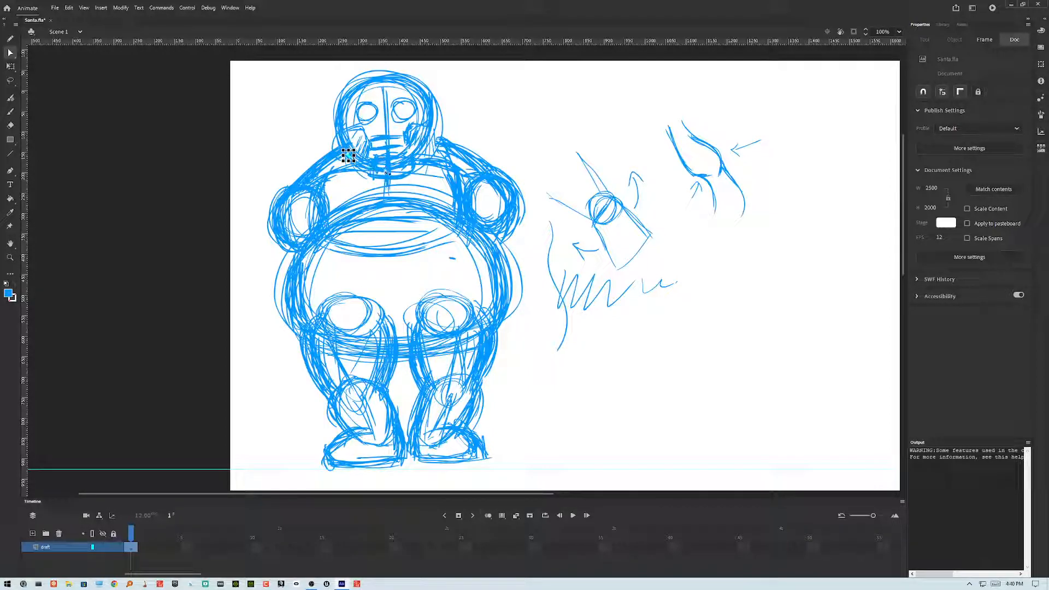
{"action": "key", "text": "ctrl+a"}
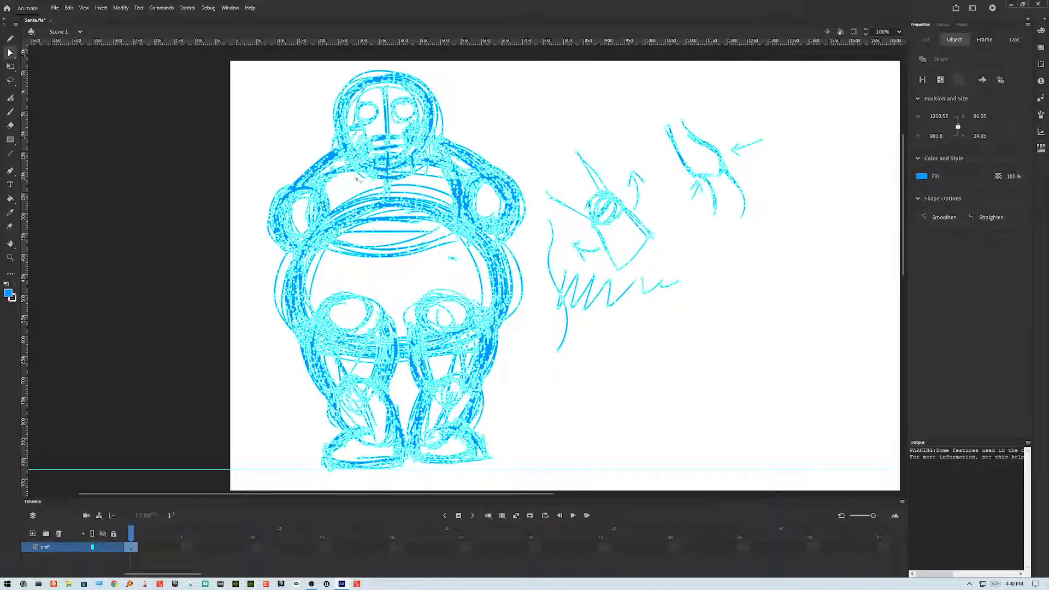
{"action": "left_click", "coordinate": [541, 323]}
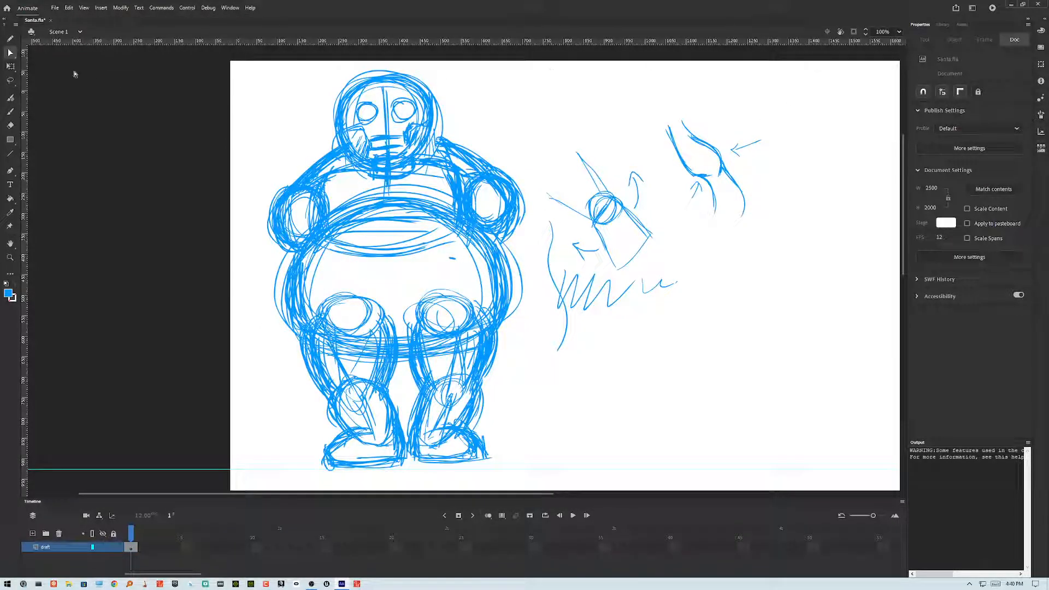
Step: Add a new layer above the draft layer, lock the draft layer and display it as outlines
{"action": "left_click", "coordinate": [33, 534]}
{"action": "left_click", "coordinate": [113, 557]}
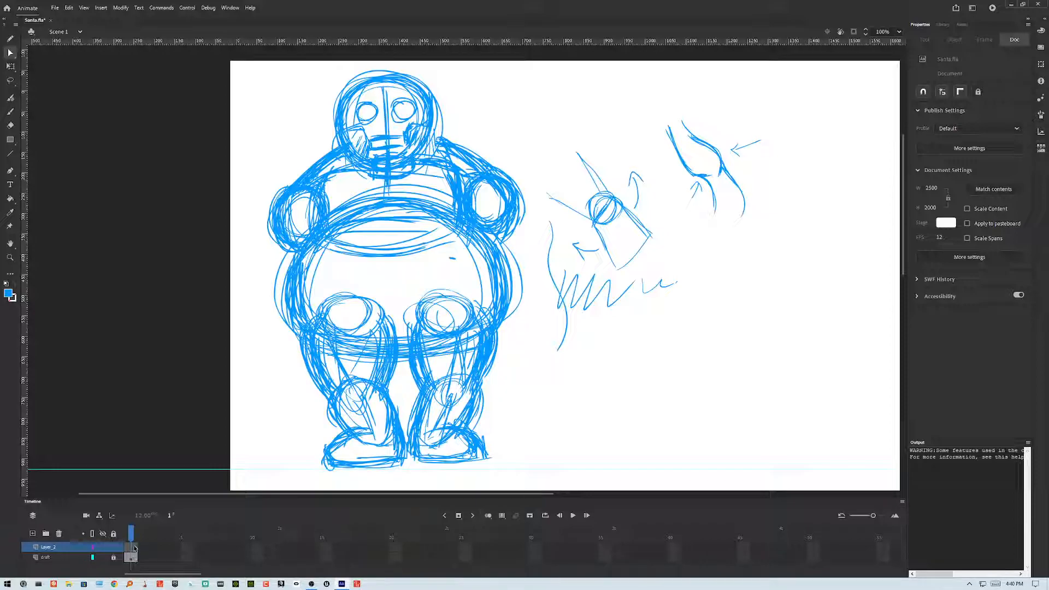
{"action": "left_click", "coordinate": [92, 557]}
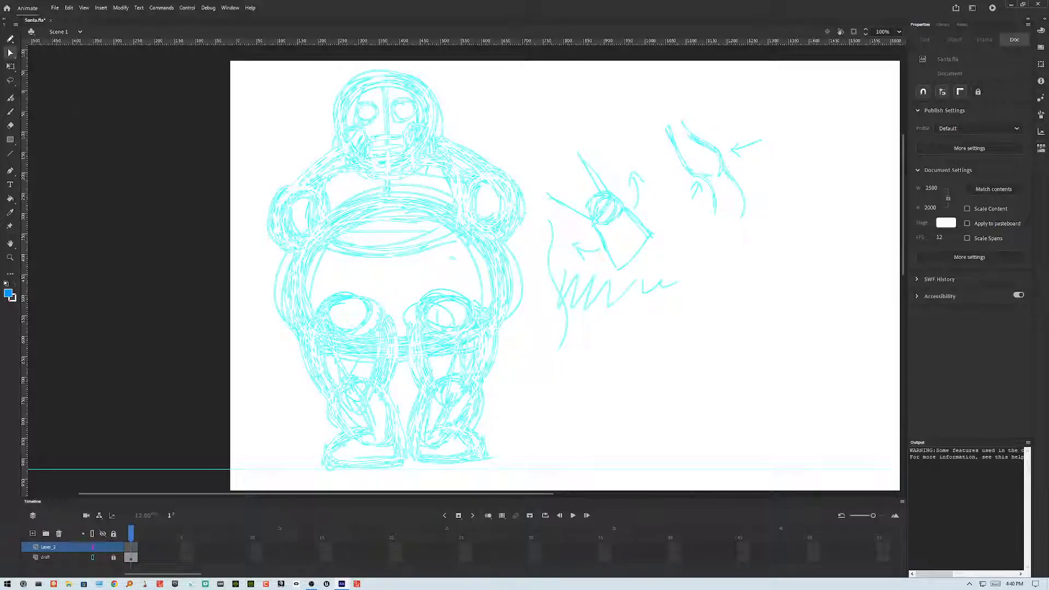
Step: With the Classic Brush on the new layer, trace the head circle, shoulder line and both shoulder circles
{"action": "left_click", "coordinate": [10, 111]}
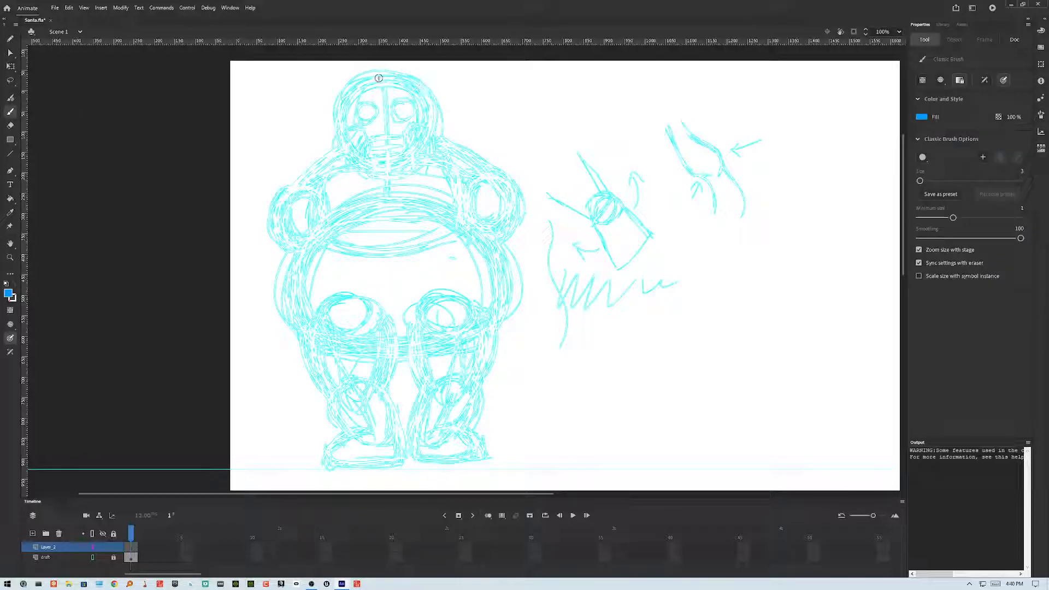
{"action": "mouse_move", "coordinate": [343, 91]}
{"action": "left_mouse_down"}
{"action": "mouse_move", "coordinate": [356, 135]}
{"action": "mouse_move", "coordinate": [377, 143]}
{"action": "mouse_move", "coordinate": [374, 167]}
{"action": "mouse_move", "coordinate": [395, 165]}
{"action": "left_mouse_up"}
{"action": "mouse_move", "coordinate": [339, 95]}
{"action": "left_mouse_down"}
{"action": "mouse_move", "coordinate": [333, 121]}
{"action": "mouse_move", "coordinate": [428, 131]}
{"action": "left_mouse_up"}
{"action": "mouse_move", "coordinate": [355, 156]}
{"action": "left_mouse_down"}
{"action": "mouse_move", "coordinate": [388, 74]}
{"action": "mouse_move", "coordinate": [363, 75]}
{"action": "mouse_move", "coordinate": [369, 167]}
{"action": "mouse_move", "coordinate": [284, 203]}
{"action": "mouse_move", "coordinate": [280, 236]}
{"action": "mouse_move", "coordinate": [303, 255]}
{"action": "left_mouse_up"}
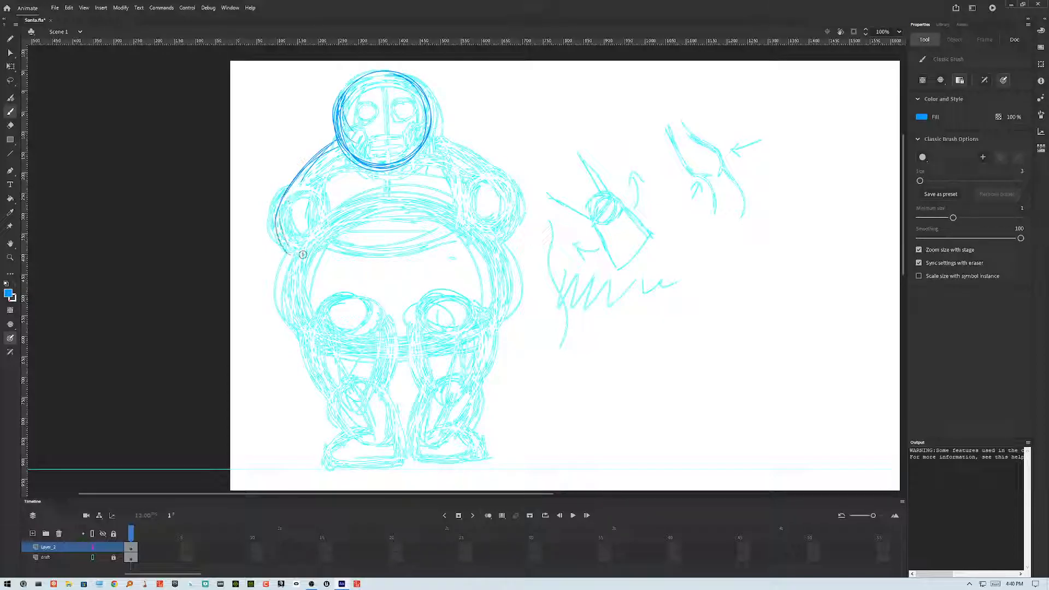
{"action": "mouse_move", "coordinate": [428, 131]}
{"action": "left_mouse_down"}
{"action": "mouse_move", "coordinate": [489, 176]}
{"action": "mouse_move", "coordinate": [445, 141]}
{"action": "mouse_move", "coordinate": [471, 156]}
{"action": "mouse_move", "coordinate": [510, 205]}
{"action": "mouse_move", "coordinate": [500, 241]}
{"action": "left_mouse_up"}
{"action": "left_click_drag", "start_coordinate": [465, 151], "coordinate": [499, 223]}
{"action": "mouse_move", "coordinate": [428, 129]}
{"action": "left_mouse_down"}
{"action": "mouse_move", "coordinate": [469, 147]}
{"action": "mouse_move", "coordinate": [500, 200]}
{"action": "mouse_move", "coordinate": [487, 171]}
{"action": "mouse_move", "coordinate": [511, 197]}
{"action": "mouse_move", "coordinate": [501, 216]}
{"action": "left_mouse_up"}
{"action": "mouse_move", "coordinate": [322, 188]}
{"action": "left_mouse_down"}
{"action": "mouse_move", "coordinate": [279, 202]}
{"action": "mouse_move", "coordinate": [307, 234]}
{"action": "mouse_move", "coordinate": [325, 190]}
{"action": "mouse_move", "coordinate": [274, 219]}
{"action": "mouse_move", "coordinate": [334, 217]}
{"action": "mouse_move", "coordinate": [361, 201]}
{"action": "left_mouse_up"}
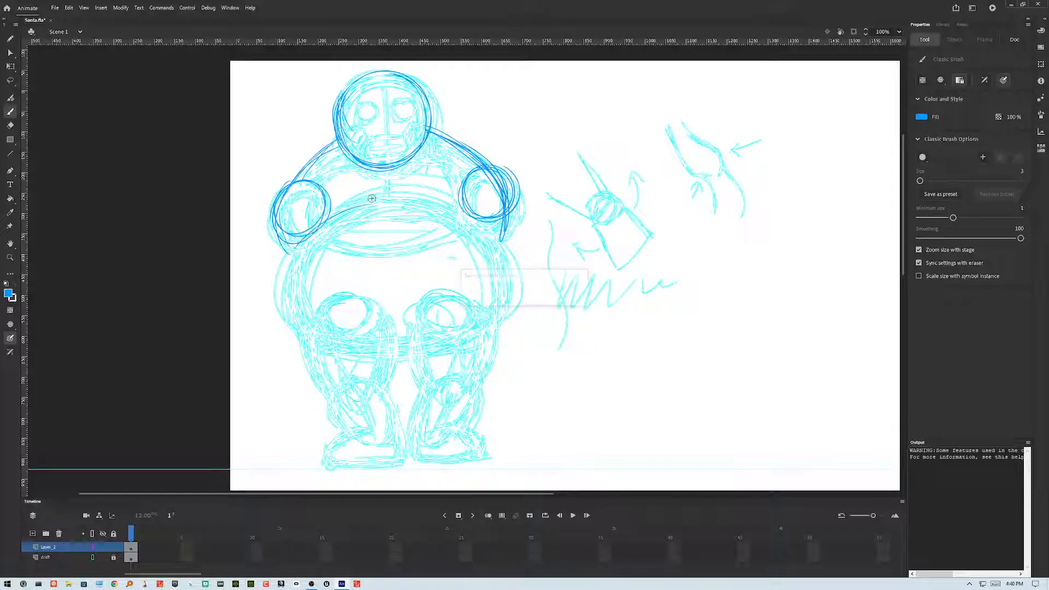
Step: Trace the large round belly beneath the shoulders over the draft
{"action": "mouse_move", "coordinate": [309, 233]}
{"action": "left_mouse_down"}
{"action": "mouse_move", "coordinate": [417, 194]}
{"action": "mouse_move", "coordinate": [317, 234]}
{"action": "mouse_move", "coordinate": [457, 216]}
{"action": "mouse_move", "coordinate": [324, 218]}
{"action": "mouse_move", "coordinate": [500, 234]}
{"action": "left_mouse_up"}
{"action": "left_click_drag", "start_coordinate": [350, 204], "coordinate": [456, 211]}
{"action": "mouse_move", "coordinate": [314, 225]}
{"action": "left_mouse_down"}
{"action": "mouse_move", "coordinate": [346, 212]}
{"action": "mouse_move", "coordinate": [502, 235]}
{"action": "left_mouse_up"}
{"action": "mouse_move", "coordinate": [394, 199]}
{"action": "left_mouse_down"}
{"action": "mouse_move", "coordinate": [456, 210]}
{"action": "mouse_move", "coordinate": [524, 262]}
{"action": "left_mouse_up"}
{"action": "left_click_drag", "start_coordinate": [496, 228], "coordinate": [521, 293]}
{"action": "mouse_move", "coordinate": [323, 217]}
{"action": "left_mouse_down"}
{"action": "mouse_move", "coordinate": [294, 264]}
{"action": "mouse_move", "coordinate": [286, 313]}
{"action": "left_mouse_up"}
{"action": "left_click_drag", "start_coordinate": [296, 244], "coordinate": [303, 336]}
{"action": "left_click_drag", "start_coordinate": [281, 281], "coordinate": [367, 352]}
{"action": "left_click_drag", "start_coordinate": [288, 302], "coordinate": [362, 351]}
{"action": "left_click_drag", "start_coordinate": [290, 321], "coordinate": [455, 335]}
{"action": "left_click_drag", "start_coordinate": [361, 350], "coordinate": [517, 277]}
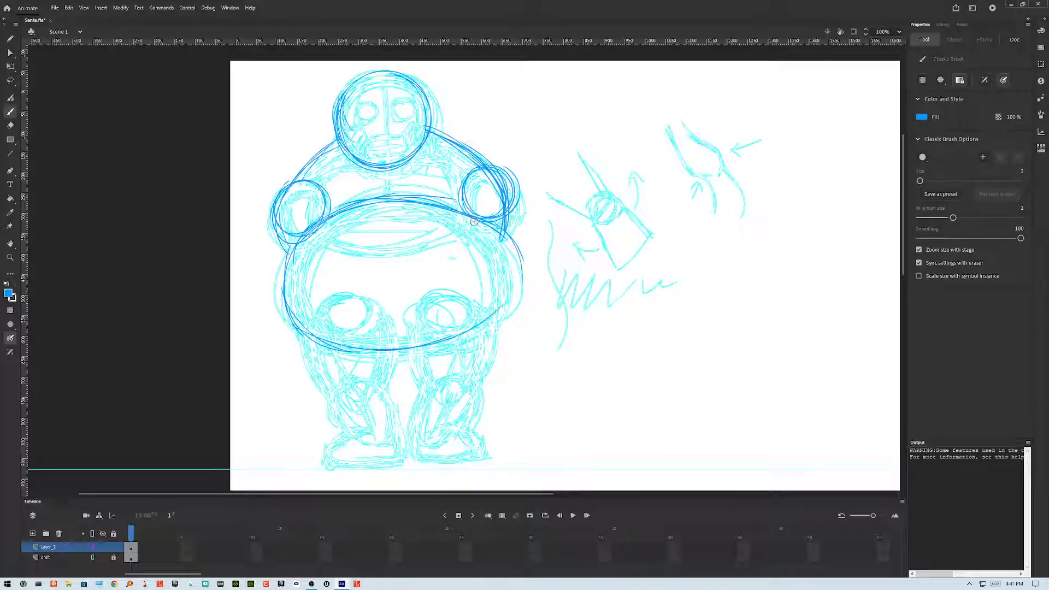
Step: Trace the right thigh as a large oval overlapping the belly
{"action": "mouse_move", "coordinate": [436, 200]}
{"action": "left_mouse_down"}
{"action": "mouse_move", "coordinate": [512, 259]}
{"action": "mouse_move", "coordinate": [493, 227]}
{"action": "mouse_move", "coordinate": [480, 325]}
{"action": "left_mouse_up"}
{"action": "left_click_drag", "start_coordinate": [510, 241], "coordinate": [464, 337]}
{"action": "mouse_move", "coordinate": [516, 263]}
{"action": "left_mouse_down"}
{"action": "mouse_move", "coordinate": [463, 337]}
{"action": "mouse_move", "coordinate": [494, 218]}
{"action": "mouse_move", "coordinate": [475, 328]}
{"action": "mouse_move", "coordinate": [397, 347]}
{"action": "mouse_move", "coordinate": [416, 347]}
{"action": "mouse_move", "coordinate": [433, 391]}
{"action": "left_mouse_up"}
{"action": "left_click_drag", "start_coordinate": [413, 350], "coordinate": [428, 387]}
{"action": "left_click_drag", "start_coordinate": [493, 318], "coordinate": [473, 389]}
{"action": "left_click_drag", "start_coordinate": [508, 297], "coordinate": [471, 392]}
{"action": "mouse_move", "coordinate": [497, 277]}
{"action": "left_mouse_down"}
{"action": "mouse_move", "coordinate": [420, 328]}
{"action": "mouse_move", "coordinate": [422, 365]}
{"action": "left_mouse_up"}
{"action": "mouse_move", "coordinate": [411, 310]}
{"action": "left_mouse_down"}
{"action": "mouse_move", "coordinate": [436, 389]}
{"action": "mouse_move", "coordinate": [504, 323]}
{"action": "left_mouse_up"}
{"action": "mouse_move", "coordinate": [488, 370]}
{"action": "left_mouse_down"}
{"action": "mouse_move", "coordinate": [479, 275]}
{"action": "mouse_move", "coordinate": [440, 277]}
{"action": "left_mouse_up"}
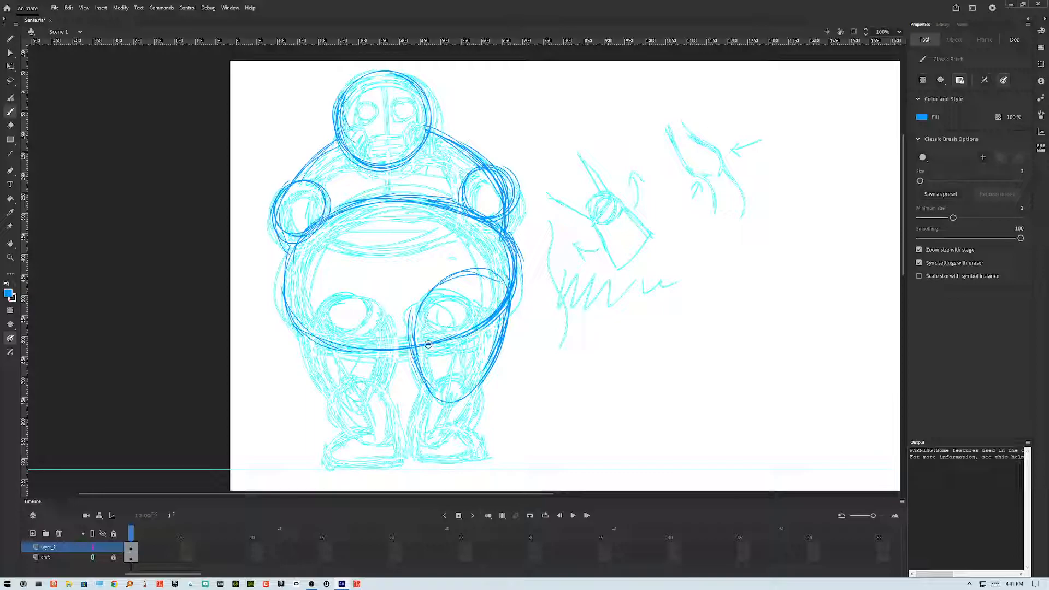
Step: Trace the right lower leg as a rounded shape below the thigh
{"action": "mouse_move", "coordinate": [425, 388]}
{"action": "left_mouse_down"}
{"action": "mouse_move", "coordinate": [459, 371]}
{"action": "mouse_move", "coordinate": [483, 390]}
{"action": "mouse_move", "coordinate": [460, 446]}
{"action": "left_mouse_up"}
{"action": "mouse_move", "coordinate": [430, 390]}
{"action": "left_mouse_down"}
{"action": "mouse_move", "coordinate": [461, 375]}
{"action": "mouse_move", "coordinate": [419, 447]}
{"action": "left_mouse_up"}
{"action": "left_click_drag", "start_coordinate": [444, 369], "coordinate": [421, 453]}
{"action": "mouse_move", "coordinate": [419, 407]}
{"action": "left_mouse_down"}
{"action": "mouse_move", "coordinate": [429, 463]}
{"action": "mouse_move", "coordinate": [477, 380]}
{"action": "left_mouse_up"}
{"action": "left_click_drag", "start_coordinate": [419, 444], "coordinate": [462, 454]}
{"action": "left_click_drag", "start_coordinate": [482, 390], "coordinate": [453, 455]}
{"action": "left_click_drag", "start_coordinate": [483, 407], "coordinate": [454, 454]}
{"action": "left_click_drag", "start_coordinate": [483, 388], "coordinate": [448, 458]}
{"action": "mouse_move", "coordinate": [474, 422]}
{"action": "left_mouse_down"}
{"action": "mouse_move", "coordinate": [425, 394]}
{"action": "mouse_move", "coordinate": [443, 373]}
{"action": "left_mouse_up"}
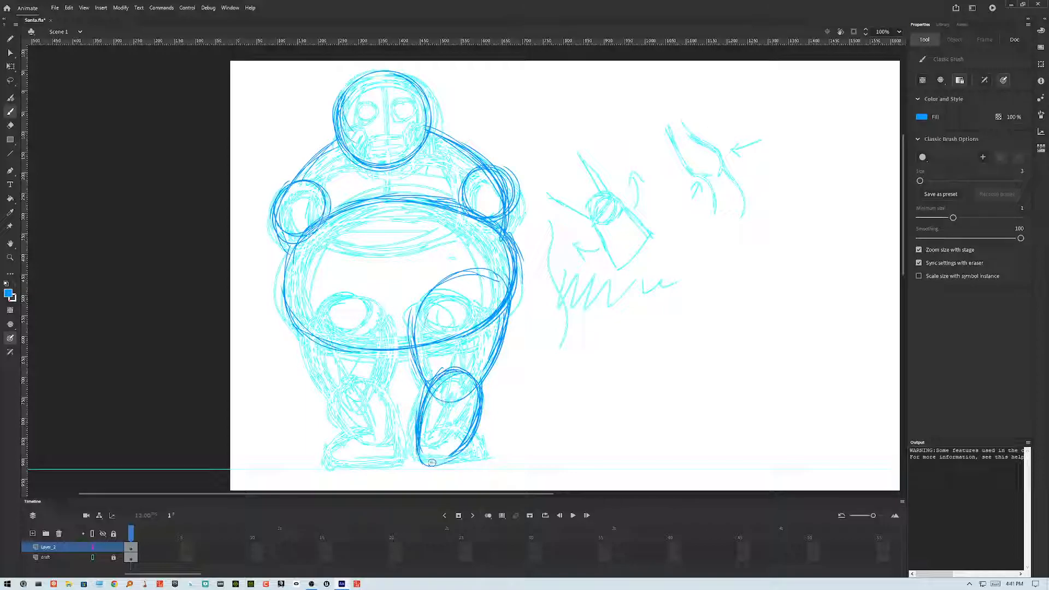
Step: Sketch the right boot at the bottom of the right leg
{"action": "mouse_move", "coordinate": [440, 441]}
{"action": "left_mouse_down"}
{"action": "mouse_move", "coordinate": [481, 442]}
{"action": "mouse_move", "coordinate": [455, 425]}
{"action": "mouse_move", "coordinate": [490, 462]}
{"action": "left_mouse_up"}
{"action": "left_click_drag", "start_coordinate": [425, 463], "coordinate": [487, 465]}
{"action": "mouse_move", "coordinate": [419, 465]}
{"action": "left_mouse_down"}
{"action": "mouse_move", "coordinate": [493, 451]}
{"action": "mouse_move", "coordinate": [474, 435]}
{"action": "mouse_move", "coordinate": [486, 465]}
{"action": "left_mouse_up"}
{"action": "mouse_move", "coordinate": [419, 435]}
{"action": "left_mouse_down"}
{"action": "mouse_move", "coordinate": [427, 475]}
{"action": "mouse_move", "coordinate": [486, 464]}
{"action": "left_mouse_up"}
{"action": "mouse_move", "coordinate": [488, 458]}
{"action": "left_mouse_down"}
{"action": "mouse_move", "coordinate": [444, 434]}
{"action": "mouse_move", "coordinate": [494, 449]}
{"action": "left_mouse_up"}
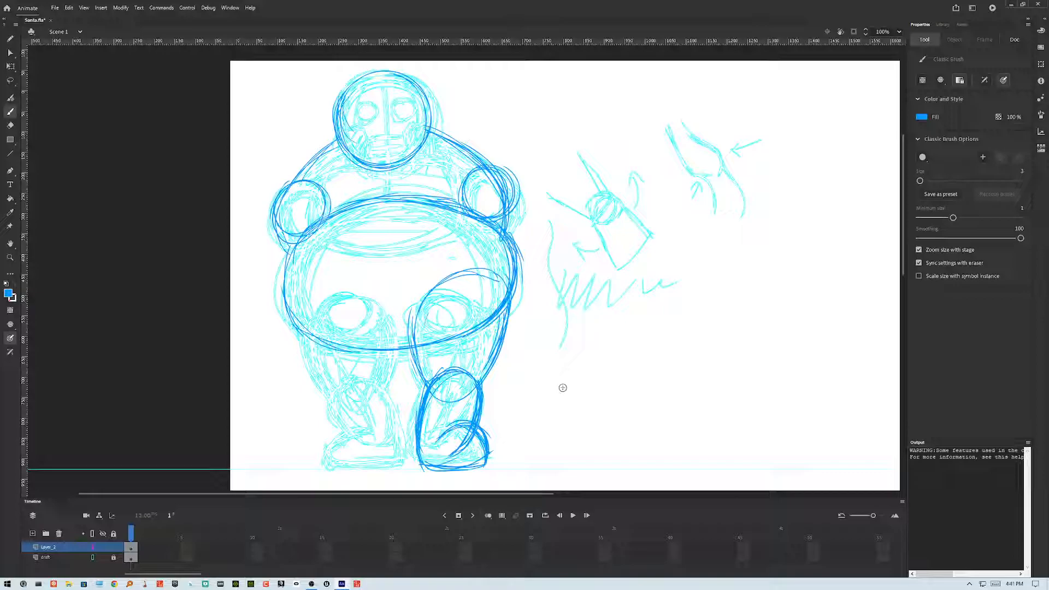
Step: Trace the left thigh and lower leg down from the belly
{"action": "mouse_move", "coordinate": [300, 323]}
{"action": "left_mouse_down"}
{"action": "mouse_move", "coordinate": [323, 294]}
{"action": "mouse_move", "coordinate": [380, 310]}
{"action": "mouse_move", "coordinate": [387, 350]}
{"action": "left_mouse_up"}
{"action": "left_click_drag", "start_coordinate": [374, 296], "coordinate": [386, 384]}
{"action": "left_click_drag", "start_coordinate": [378, 324], "coordinate": [386, 383]}
{"action": "mouse_move", "coordinate": [350, 291]}
{"action": "left_mouse_down"}
{"action": "mouse_move", "coordinate": [386, 384]}
{"action": "mouse_move", "coordinate": [388, 371]}
{"action": "mouse_move", "coordinate": [387, 380]}
{"action": "mouse_move", "coordinate": [296, 314]}
{"action": "mouse_move", "coordinate": [310, 353]}
{"action": "left_mouse_up"}
{"action": "mouse_move", "coordinate": [298, 299]}
{"action": "left_mouse_down"}
{"action": "mouse_move", "coordinate": [305, 346]}
{"action": "mouse_move", "coordinate": [328, 385]}
{"action": "left_mouse_up"}
{"action": "left_click_drag", "start_coordinate": [303, 345], "coordinate": [336, 399]}
{"action": "left_click_drag", "start_coordinate": [311, 363], "coordinate": [357, 403]}
{"action": "mouse_move", "coordinate": [299, 337]}
{"action": "left_mouse_down"}
{"action": "mouse_move", "coordinate": [357, 403]}
{"action": "mouse_move", "coordinate": [365, 440]}
{"action": "left_mouse_up"}
{"action": "left_click_drag", "start_coordinate": [329, 392], "coordinate": [384, 444]}
{"action": "mouse_move", "coordinate": [383, 366]}
{"action": "left_mouse_down"}
{"action": "mouse_move", "coordinate": [397, 437]}
{"action": "mouse_move", "coordinate": [395, 415]}
{"action": "left_mouse_up"}
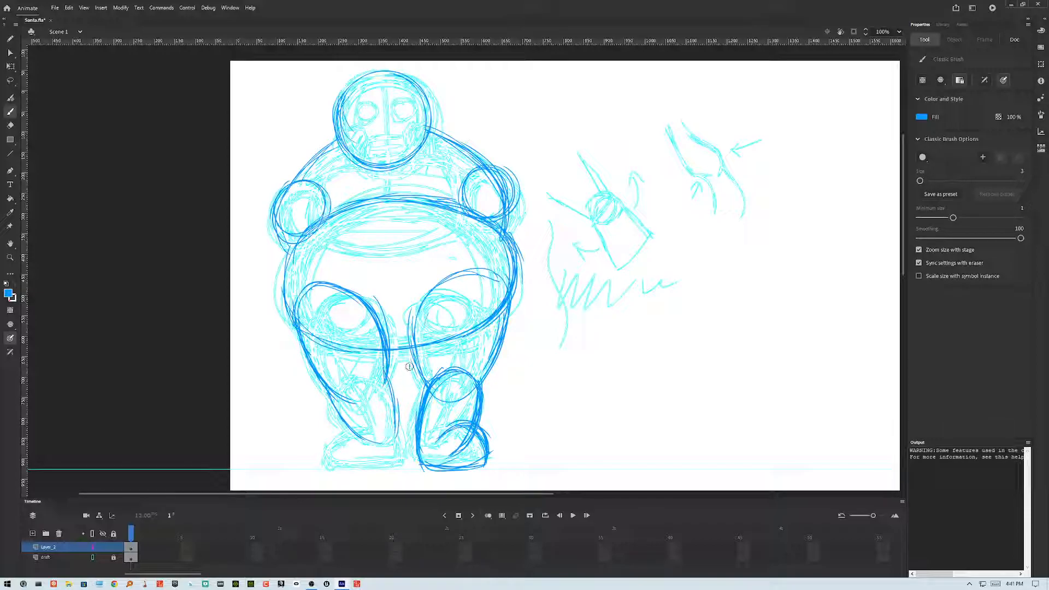
{"action": "mouse_move", "coordinate": [364, 369]}
{"action": "left_mouse_down"}
{"action": "mouse_move", "coordinate": [398, 403]}
{"action": "mouse_move", "coordinate": [393, 438]}
{"action": "mouse_move", "coordinate": [377, 437]}
{"action": "mouse_move", "coordinate": [403, 432]}
{"action": "mouse_move", "coordinate": [397, 467]}
{"action": "left_mouse_up"}
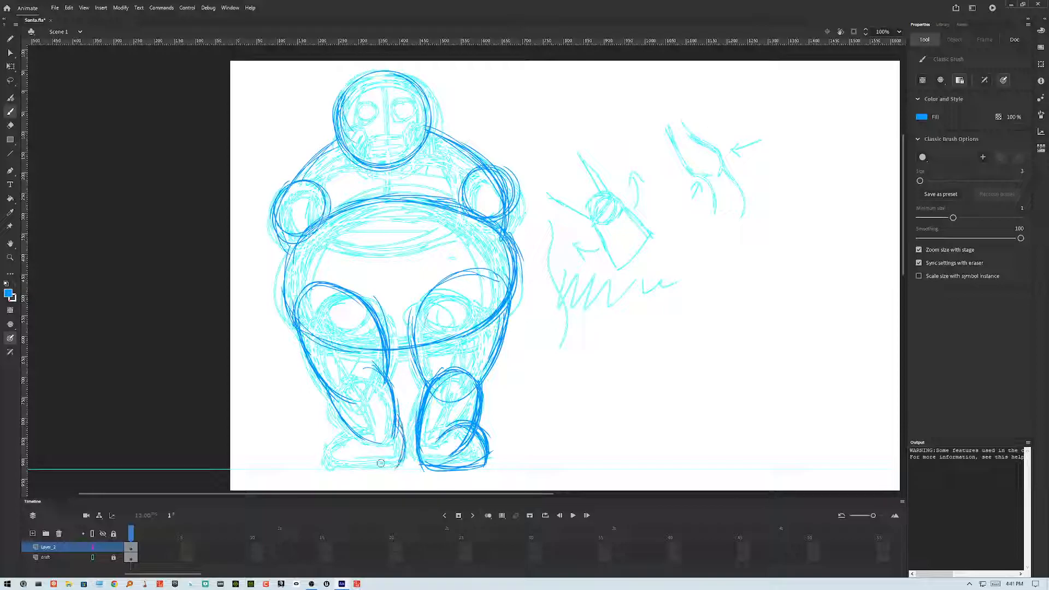
Step: Sketch the left boot and firm up the left lower leg's lines
{"action": "mouse_move", "coordinate": [360, 426]}
{"action": "left_mouse_down"}
{"action": "mouse_move", "coordinate": [323, 449]}
{"action": "mouse_move", "coordinate": [327, 465]}
{"action": "mouse_move", "coordinate": [395, 471]}
{"action": "left_mouse_up"}
{"action": "left_click_drag", "start_coordinate": [324, 466], "coordinate": [407, 465]}
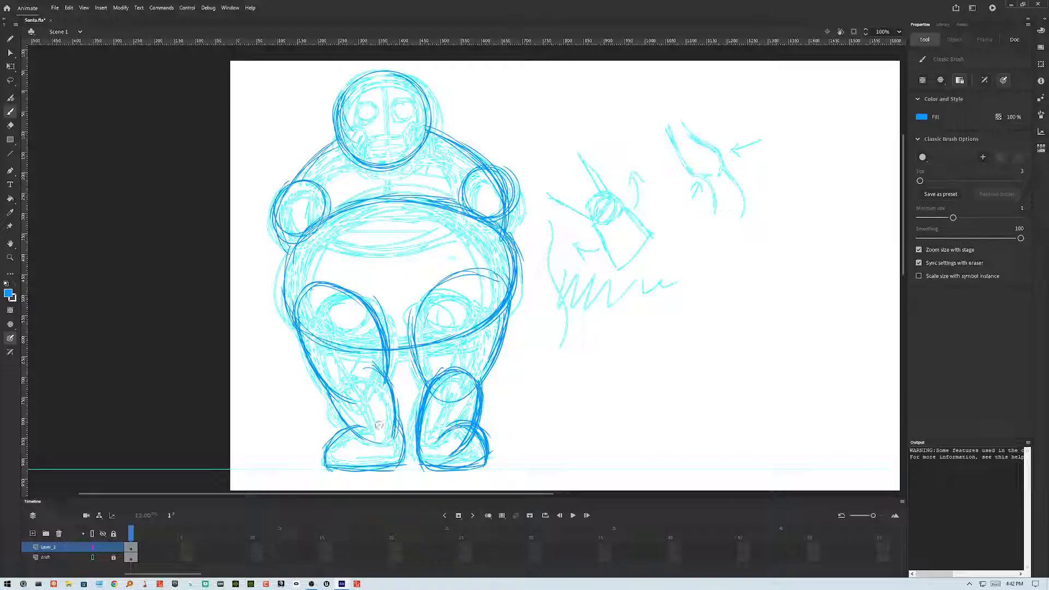
{"action": "mouse_move", "coordinate": [391, 450]}
{"action": "left_mouse_down"}
{"action": "mouse_move", "coordinate": [352, 431]}
{"action": "mouse_move", "coordinate": [335, 458]}
{"action": "mouse_move", "coordinate": [386, 472]}
{"action": "left_mouse_up"}
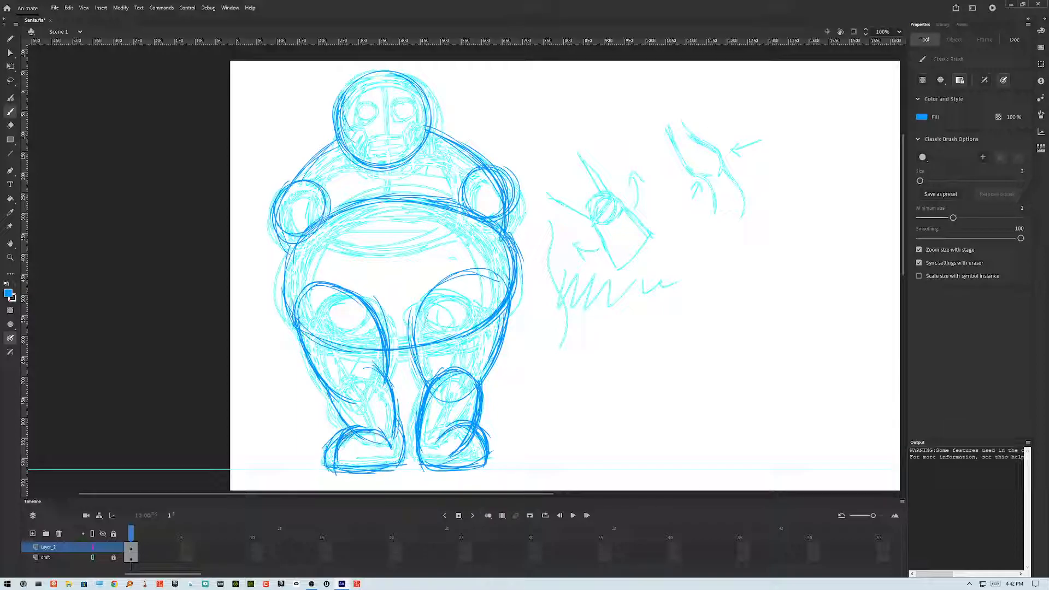
{"action": "mouse_move", "coordinate": [338, 398]}
{"action": "left_mouse_down"}
{"action": "mouse_move", "coordinate": [352, 434]}
{"action": "mouse_move", "coordinate": [348, 381]}
{"action": "mouse_move", "coordinate": [340, 434]}
{"action": "left_mouse_up"}
{"action": "left_click_drag", "start_coordinate": [394, 386], "coordinate": [403, 457]}
{"action": "left_click_drag", "start_coordinate": [394, 416], "coordinate": [399, 465]}
{"action": "left_click_drag", "start_coordinate": [383, 373], "coordinate": [398, 464]}
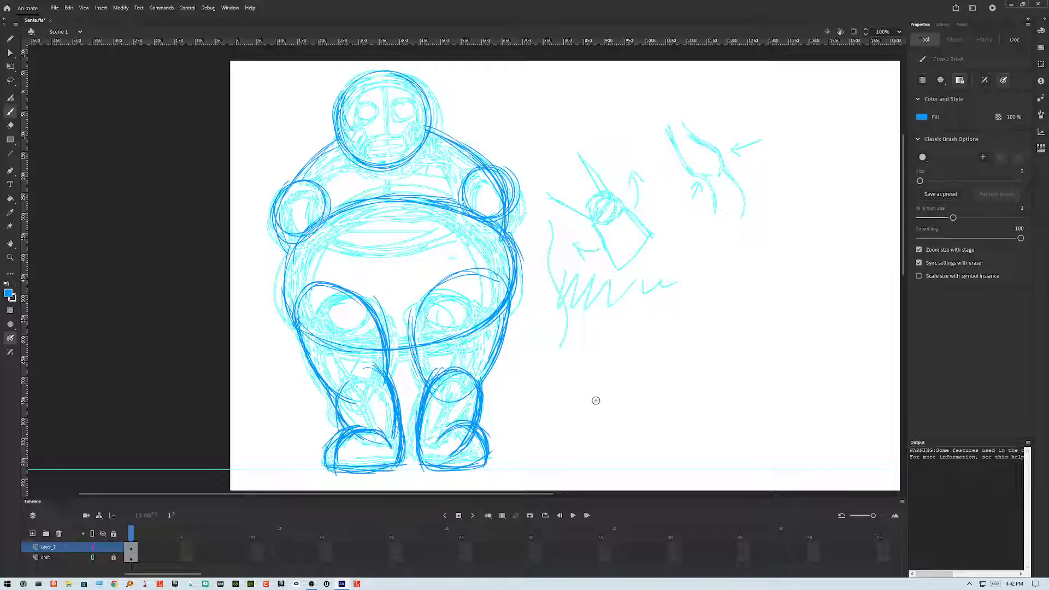
Step: Add inner thigh lines between both legs
{"action": "mouse_move", "coordinate": [364, 302]}
{"action": "left_mouse_down"}
{"action": "mouse_move", "coordinate": [392, 343]}
{"action": "mouse_move", "coordinate": [392, 375]}
{"action": "left_mouse_up"}
{"action": "left_click_drag", "start_coordinate": [385, 328], "coordinate": [392, 374]}
{"action": "left_click_drag", "start_coordinate": [373, 304], "coordinate": [390, 387]}
{"action": "mouse_move", "coordinate": [439, 288]}
{"action": "left_mouse_down"}
{"action": "mouse_move", "coordinate": [418, 320]}
{"action": "mouse_move", "coordinate": [422, 365]}
{"action": "left_mouse_up"}
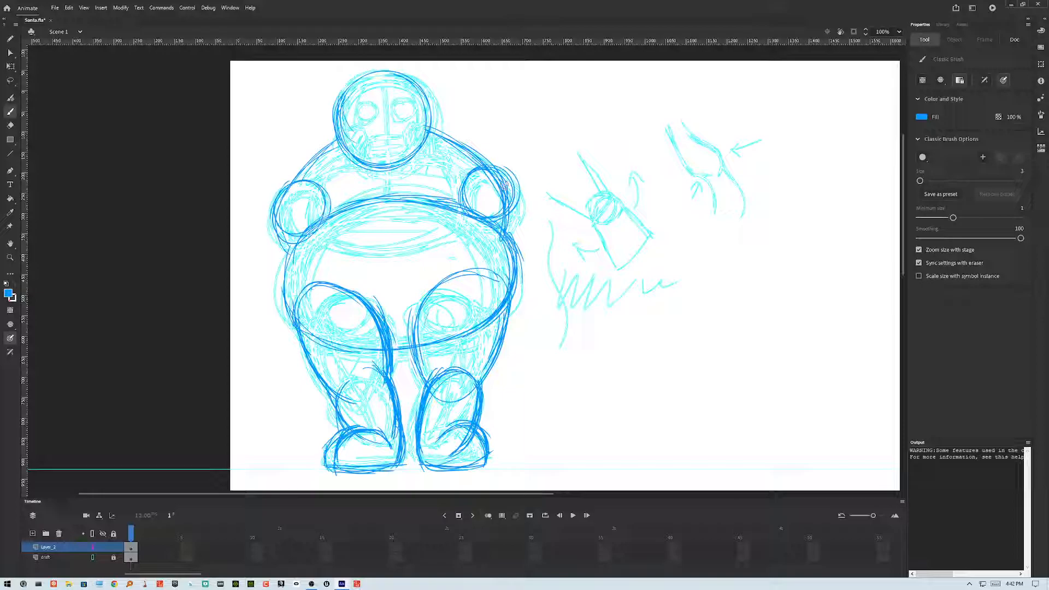
Step: Sketch the right arm hanging down and outward from the shoulder, with upper arm and forearm
{"action": "left_click_drag", "start_coordinate": [514, 183], "coordinate": [551, 258]}
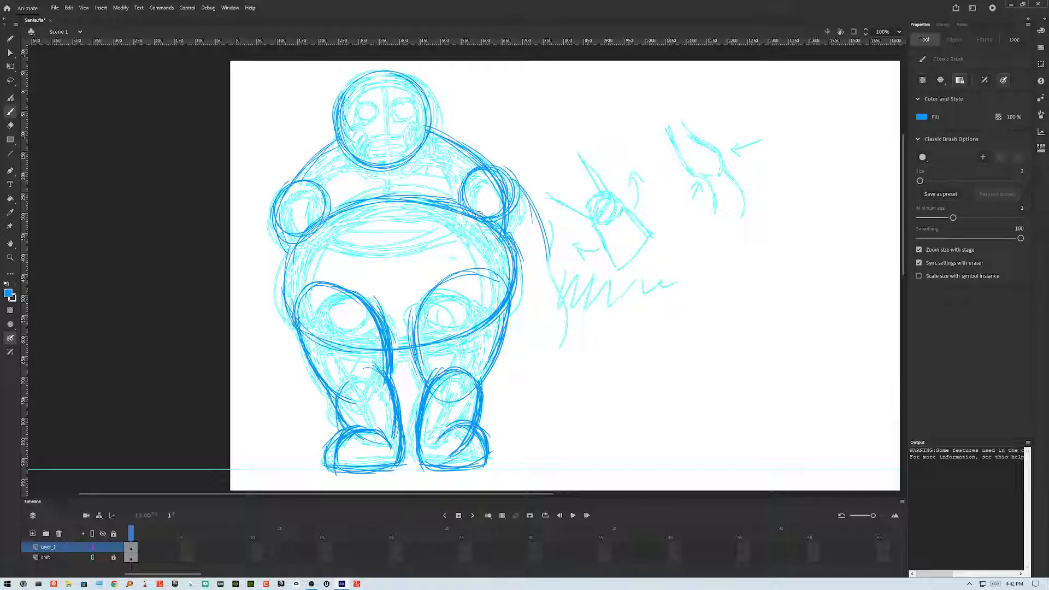
{"action": "left_click_drag", "start_coordinate": [495, 171], "coordinate": [533, 189]}
{"action": "mouse_move", "coordinate": [484, 147]}
{"action": "left_mouse_down"}
{"action": "mouse_move", "coordinate": [465, 180]}
{"action": "mouse_move", "coordinate": [489, 213]}
{"action": "mouse_move", "coordinate": [454, 206]}
{"action": "mouse_move", "coordinate": [486, 209]}
{"action": "mouse_move", "coordinate": [516, 165]}
{"action": "mouse_move", "coordinate": [506, 156]}
{"action": "mouse_move", "coordinate": [500, 210]}
{"action": "left_mouse_up"}
{"action": "left_click_drag", "start_coordinate": [512, 159], "coordinate": [557, 235]}
{"action": "mouse_move", "coordinate": [493, 220]}
{"action": "left_mouse_down"}
{"action": "mouse_move", "coordinate": [537, 258]}
{"action": "mouse_move", "coordinate": [552, 252]}
{"action": "left_mouse_up"}
{"action": "left_click_drag", "start_coordinate": [523, 188], "coordinate": [551, 251]}
{"action": "left_click_drag", "start_coordinate": [517, 165], "coordinate": [550, 235]}
{"action": "mouse_move", "coordinate": [486, 153]}
{"action": "left_mouse_down"}
{"action": "mouse_move", "coordinate": [507, 162]}
{"action": "mouse_move", "coordinate": [568, 271]}
{"action": "left_mouse_up"}
{"action": "left_click_drag", "start_coordinate": [557, 223], "coordinate": [571, 283]}
{"action": "left_click_drag", "start_coordinate": [561, 224], "coordinate": [577, 281]}
{"action": "left_click_drag", "start_coordinate": [523, 251], "coordinate": [529, 282]}
{"action": "mouse_move", "coordinate": [542, 234]}
{"action": "left_mouse_down"}
{"action": "mouse_move", "coordinate": [529, 248]}
{"action": "mouse_move", "coordinate": [574, 235]}
{"action": "mouse_move", "coordinate": [533, 268]}
{"action": "mouse_move", "coordinate": [542, 294]}
{"action": "mouse_move", "coordinate": [571, 236]}
{"action": "mouse_move", "coordinate": [572, 305]}
{"action": "left_mouse_up"}
{"action": "mouse_move", "coordinate": [532, 252]}
{"action": "left_mouse_down"}
{"action": "mouse_move", "coordinate": [547, 309]}
{"action": "mouse_move", "coordinate": [559, 312]}
{"action": "mouse_move", "coordinate": [576, 287]}
{"action": "left_mouse_up"}
{"action": "left_click_drag", "start_coordinate": [571, 245], "coordinate": [560, 311]}
{"action": "left_click_drag", "start_coordinate": [544, 265], "coordinate": [551, 307]}
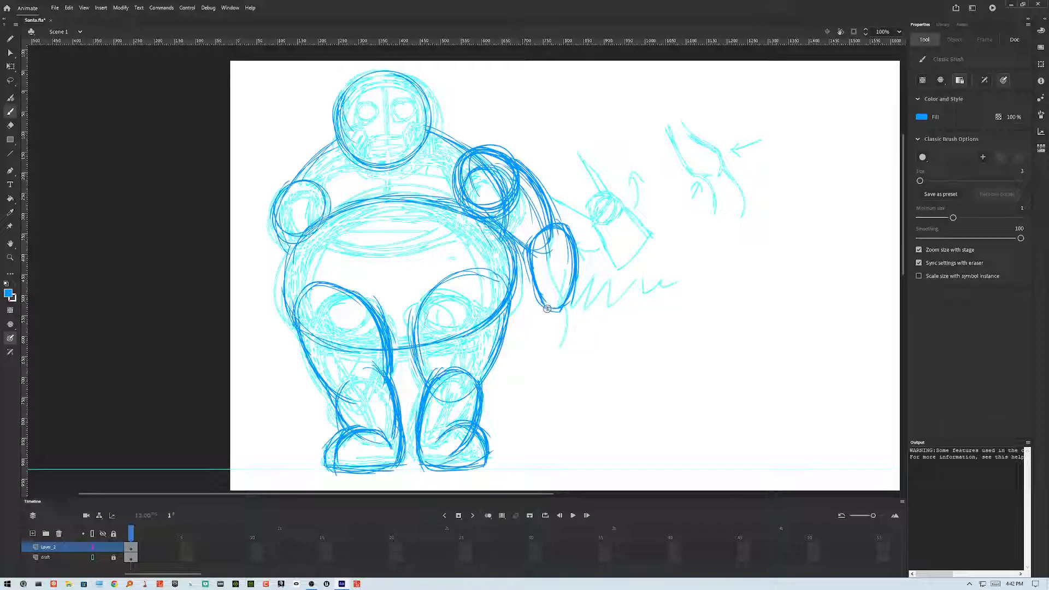
Step: Sketch a mitten-shaped hand at the end of the right arm
{"action": "left_click_drag", "start_coordinate": [548, 307], "coordinate": [565, 341]}
{"action": "left_click_drag", "start_coordinate": [579, 302], "coordinate": [568, 348]}
{"action": "left_click_drag", "start_coordinate": [540, 308], "coordinate": [547, 344]}
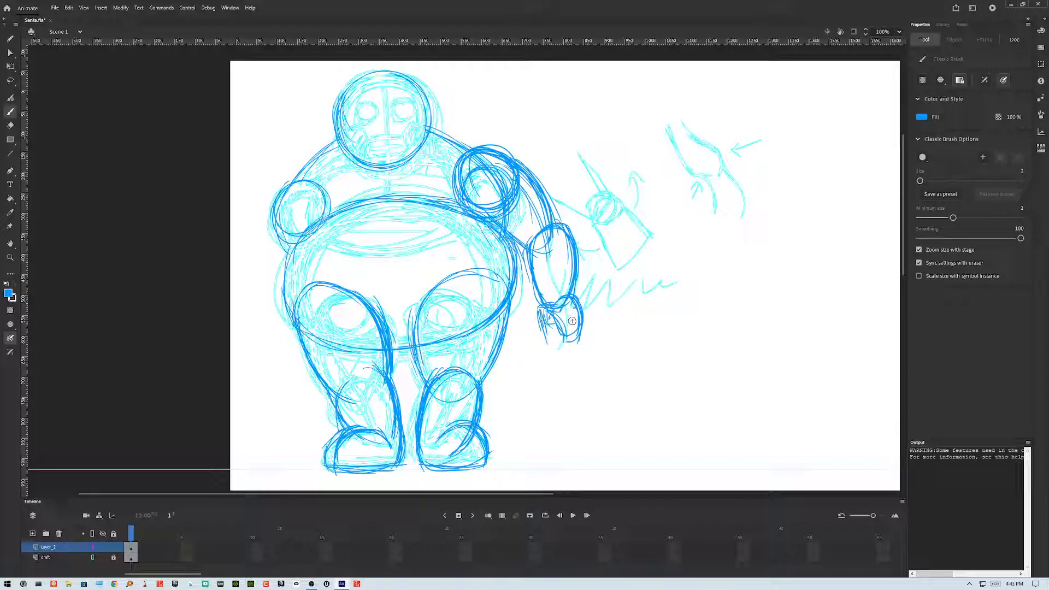
{"action": "left_click_drag", "start_coordinate": [583, 323], "coordinate": [580, 357]}
{"action": "left_click_drag", "start_coordinate": [572, 342], "coordinate": [569, 357]}
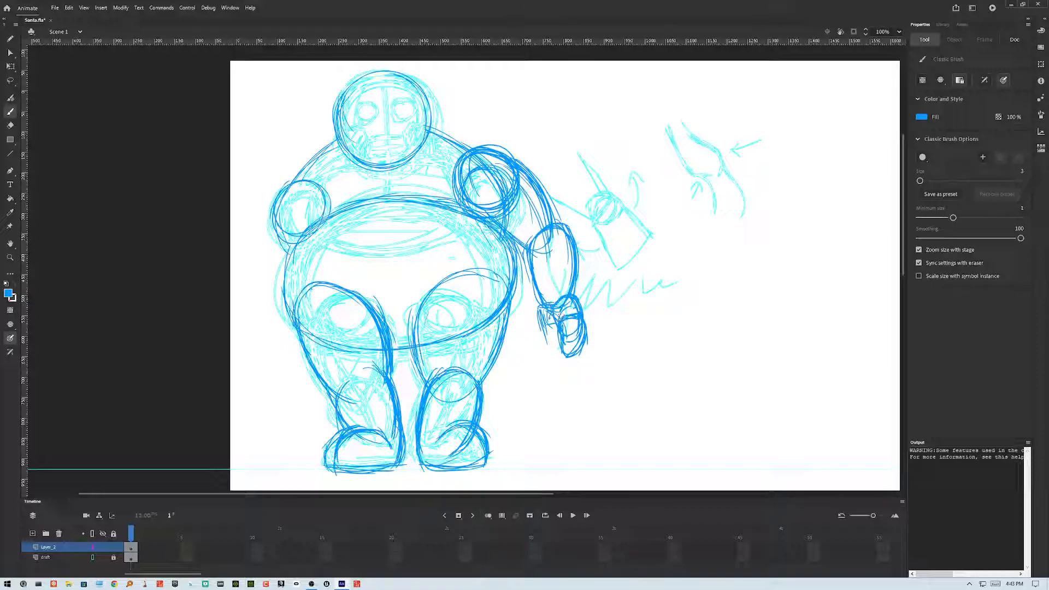
{"action": "left_click_drag", "start_coordinate": [547, 301], "coordinate": [566, 319]}
{"action": "mouse_move", "coordinate": [543, 339]}
{"action": "left_mouse_down"}
{"action": "mouse_move", "coordinate": [546, 320]}
{"action": "mouse_move", "coordinate": [566, 369]}
{"action": "mouse_move", "coordinate": [587, 328]}
{"action": "mouse_move", "coordinate": [571, 300]}
{"action": "left_mouse_up"}
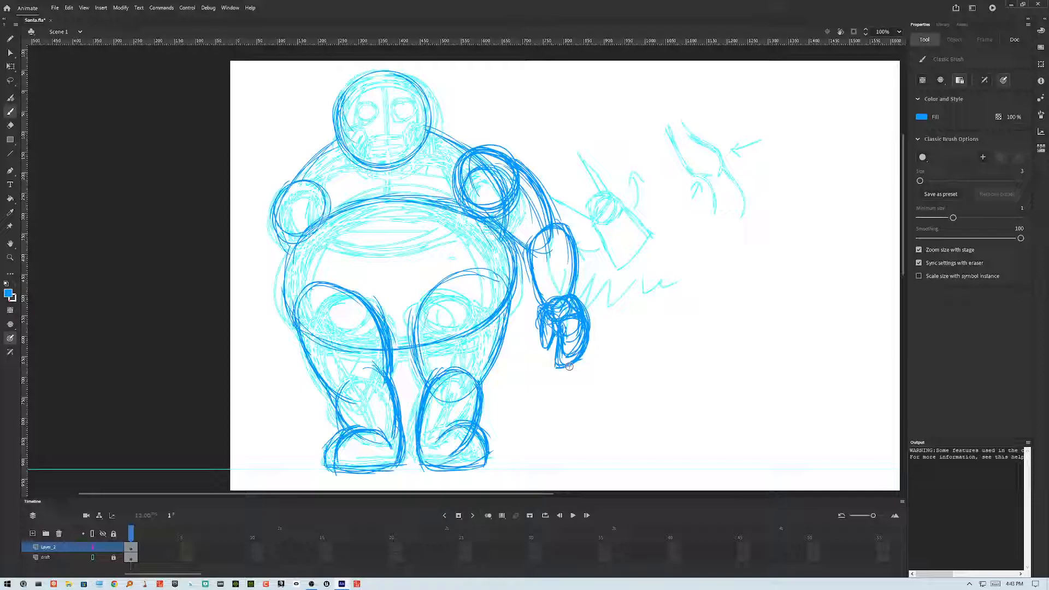
Step: Reinforce the right shoulder and arm contours and add a stroke across the hand
{"action": "left_click_drag", "start_coordinate": [507, 157], "coordinate": [552, 210]}
{"action": "mouse_move", "coordinate": [429, 130]}
{"action": "left_mouse_down"}
{"action": "mouse_move", "coordinate": [513, 166]}
{"action": "mouse_move", "coordinate": [538, 207]}
{"action": "mouse_move", "coordinate": [465, 138]}
{"action": "mouse_move", "coordinate": [562, 223]}
{"action": "mouse_move", "coordinate": [554, 255]}
{"action": "left_mouse_up"}
{"action": "left_click_drag", "start_coordinate": [482, 215], "coordinate": [525, 265]}
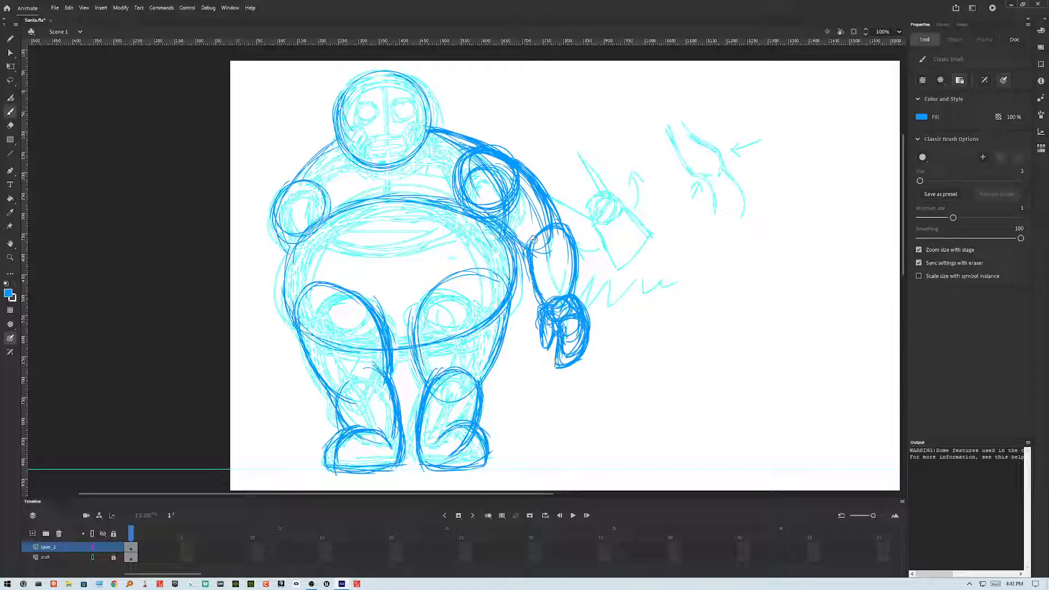
{"action": "left_click_drag", "start_coordinate": [543, 227], "coordinate": [550, 300]}
{"action": "mouse_move", "coordinate": [555, 332]}
{"action": "left_mouse_down"}
{"action": "mouse_move", "coordinate": [563, 370]}
{"action": "mouse_move", "coordinate": [589, 311]}
{"action": "mouse_move", "coordinate": [583, 298]}
{"action": "mouse_move", "coordinate": [593, 340]}
{"action": "left_mouse_up"}
Step: Reinforce the right boot and the right hip and leg contour
{"action": "mouse_move", "coordinate": [420, 431]}
{"action": "left_mouse_down"}
{"action": "mouse_move", "coordinate": [426, 463]}
{"action": "mouse_move", "coordinate": [487, 458]}
{"action": "left_mouse_up"}
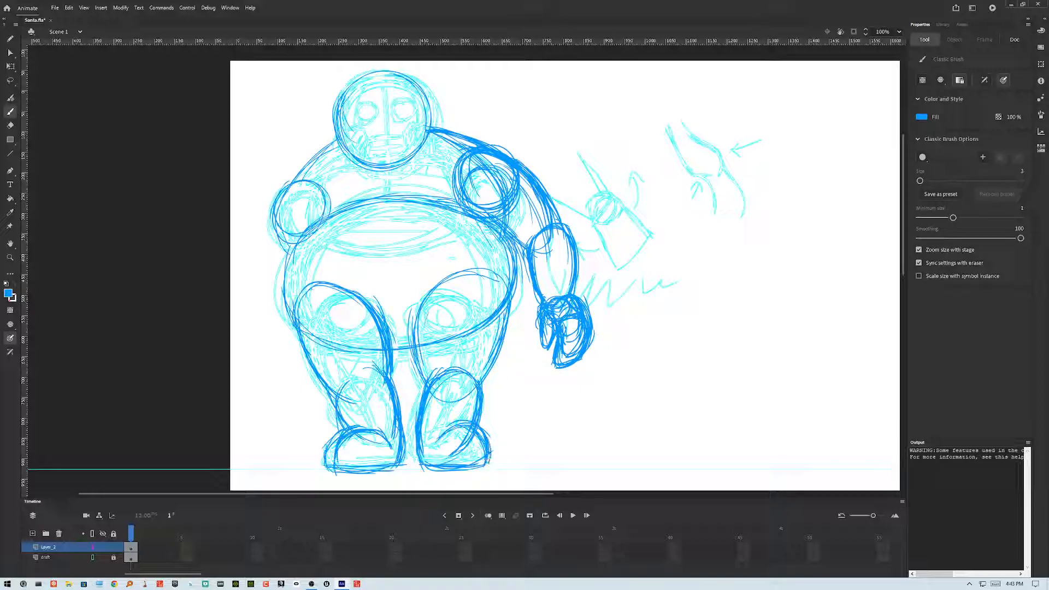
{"action": "left_click_drag", "start_coordinate": [481, 391], "coordinate": [505, 329]}
{"action": "left_click_drag", "start_coordinate": [485, 378], "coordinate": [509, 280]}
{"action": "left_click_drag", "start_coordinate": [499, 327], "coordinate": [512, 246]}
Step: Draw a belt line across the top of the belly
{"action": "left_click_drag", "start_coordinate": [334, 211], "coordinate": [426, 194]}
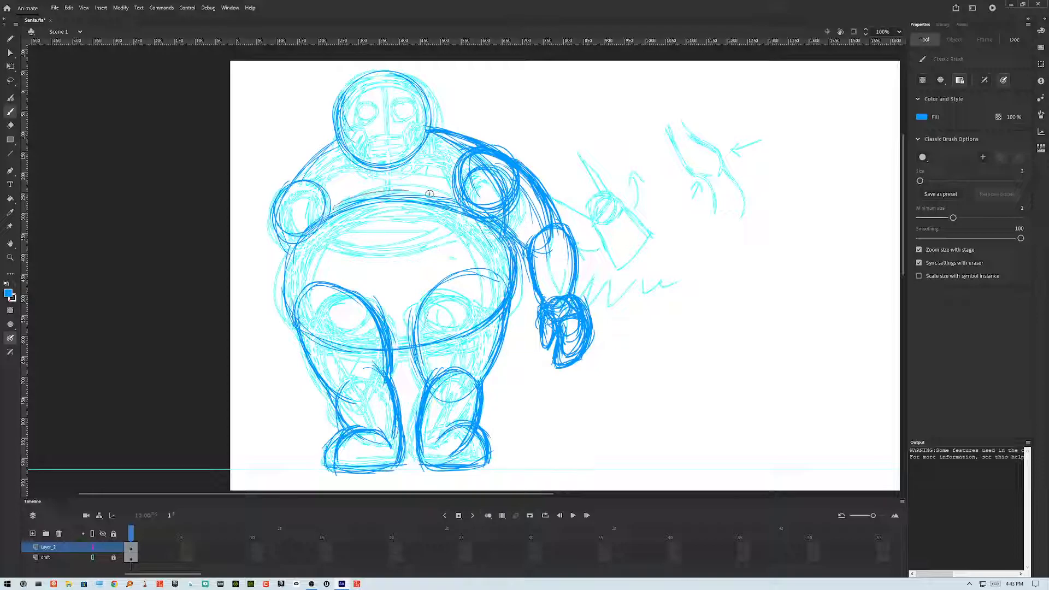
{"action": "left_click_drag", "start_coordinate": [321, 218], "coordinate": [439, 207]}
{"action": "mouse_move", "coordinate": [365, 203]}
{"action": "left_mouse_down"}
{"action": "mouse_move", "coordinate": [491, 224]}
{"action": "mouse_move", "coordinate": [430, 198]}
{"action": "mouse_move", "coordinate": [476, 214]}
{"action": "left_mouse_up"}
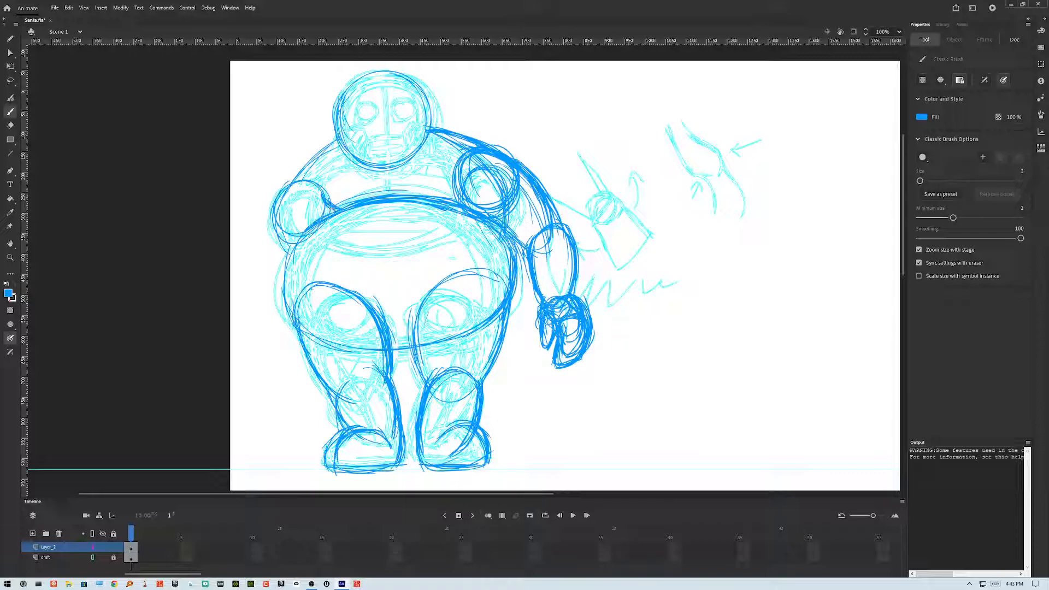
{"action": "mouse_move", "coordinate": [359, 212]}
{"action": "left_mouse_down"}
{"action": "mouse_move", "coordinate": [337, 209]}
{"action": "mouse_move", "coordinate": [445, 199]}
{"action": "left_mouse_up"}
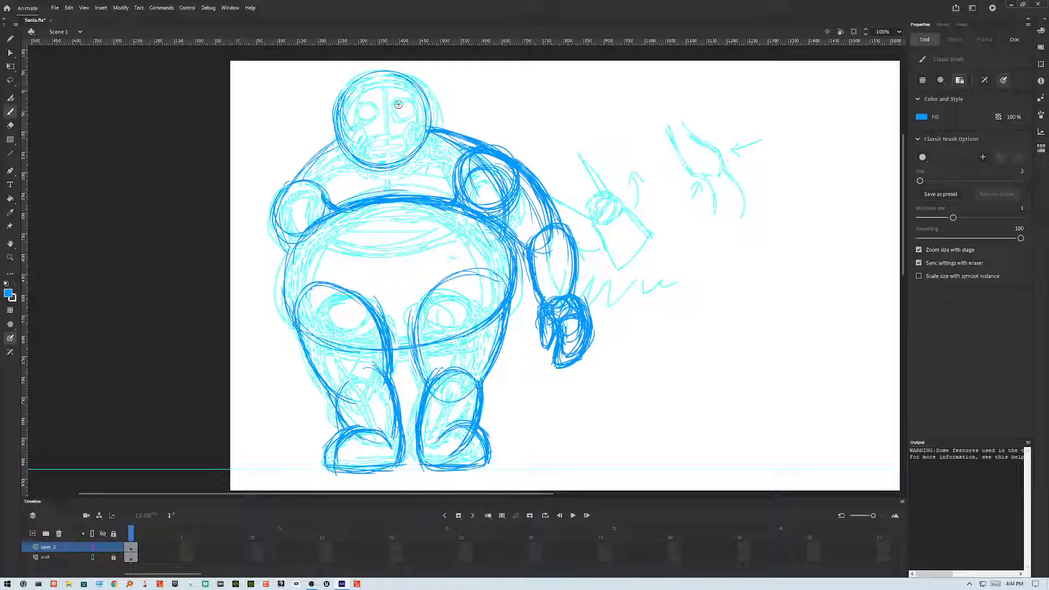
Step: Sketch the eyes, mouth and cheek lines on the face
{"action": "mouse_move", "coordinate": [413, 103]}
{"action": "left_mouse_down"}
{"action": "mouse_move", "coordinate": [419, 115]}
{"action": "mouse_move", "coordinate": [408, 105]}
{"action": "mouse_move", "coordinate": [353, 116]}
{"action": "mouse_move", "coordinate": [377, 109]}
{"action": "mouse_move", "coordinate": [407, 138]}
{"action": "mouse_move", "coordinate": [374, 140]}
{"action": "mouse_move", "coordinate": [406, 140]}
{"action": "left_mouse_up"}
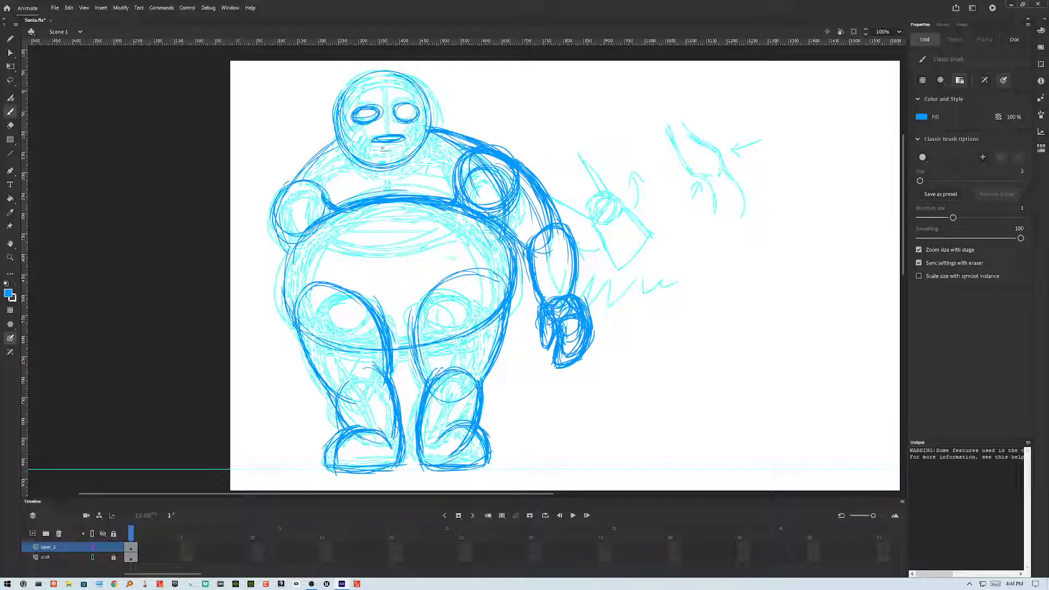
{"action": "left_click_drag", "start_coordinate": [363, 157], "coordinate": [357, 177]}
{"action": "left_click_drag", "start_coordinate": [419, 151], "coordinate": [417, 172]}
{"action": "mouse_move", "coordinate": [373, 167]}
{"action": "left_mouse_down"}
{"action": "mouse_move", "coordinate": [398, 169]}
{"action": "mouse_move", "coordinate": [407, 158]}
{"action": "mouse_move", "coordinate": [390, 169]}
{"action": "left_mouse_up"}
{"action": "left_click_drag", "start_coordinate": [343, 141], "coordinate": [354, 157]}
Step: Redraw the head outline and add short strokes at both sides of the head
{"action": "mouse_move", "coordinate": [346, 94]}
{"action": "left_mouse_down"}
{"action": "mouse_move", "coordinate": [375, 84]}
{"action": "mouse_move", "coordinate": [422, 102]}
{"action": "mouse_move", "coordinate": [419, 88]}
{"action": "mouse_move", "coordinate": [429, 125]}
{"action": "mouse_move", "coordinate": [433, 103]}
{"action": "mouse_move", "coordinate": [431, 146]}
{"action": "left_mouse_up"}
{"action": "mouse_move", "coordinate": [337, 104]}
{"action": "left_mouse_down"}
{"action": "mouse_move", "coordinate": [331, 152]}
{"action": "mouse_move", "coordinate": [359, 86]}
{"action": "mouse_move", "coordinate": [437, 106]}
{"action": "mouse_move", "coordinate": [446, 129]}
{"action": "left_mouse_up"}
{"action": "left_click_drag", "start_coordinate": [418, 91], "coordinate": [449, 132]}
{"action": "mouse_move", "coordinate": [385, 81]}
{"action": "left_mouse_down"}
{"action": "mouse_move", "coordinate": [446, 128]}
{"action": "mouse_move", "coordinate": [347, 94]}
{"action": "left_mouse_up"}
{"action": "mouse_move", "coordinate": [322, 143]}
{"action": "left_mouse_down"}
{"action": "mouse_move", "coordinate": [358, 88]}
{"action": "mouse_move", "coordinate": [327, 120]}
{"action": "mouse_move", "coordinate": [330, 151]}
{"action": "mouse_move", "coordinate": [349, 85]}
{"action": "left_mouse_up"}
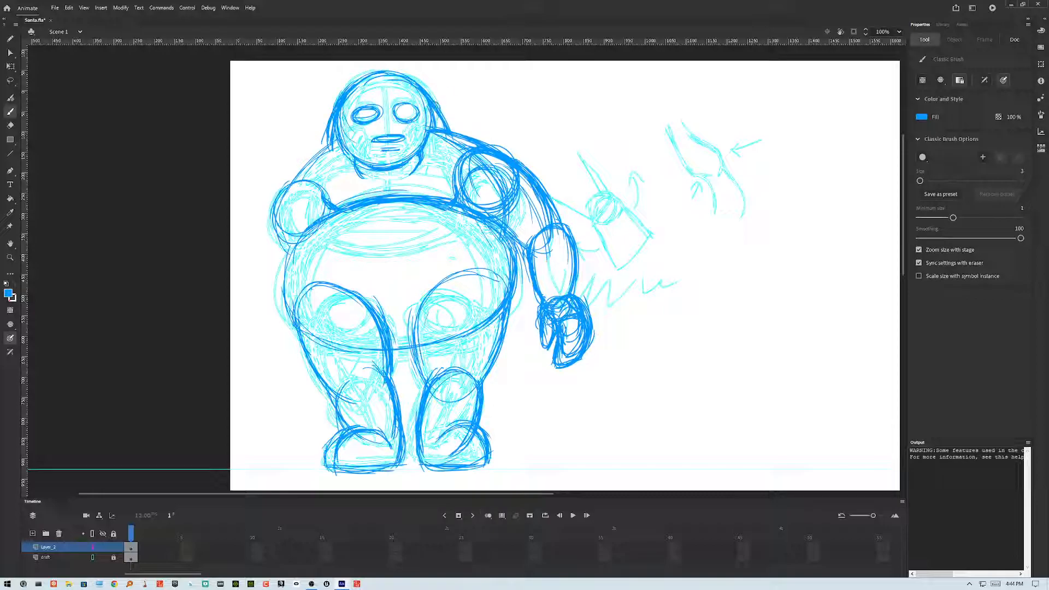
{"action": "left_click_drag", "start_coordinate": [436, 104], "coordinate": [435, 125]}
{"action": "mouse_move", "coordinate": [339, 108]}
{"action": "left_mouse_down"}
{"action": "mouse_move", "coordinate": [333, 133]}
{"action": "mouse_move", "coordinate": [345, 127]}
{"action": "left_mouse_up"}
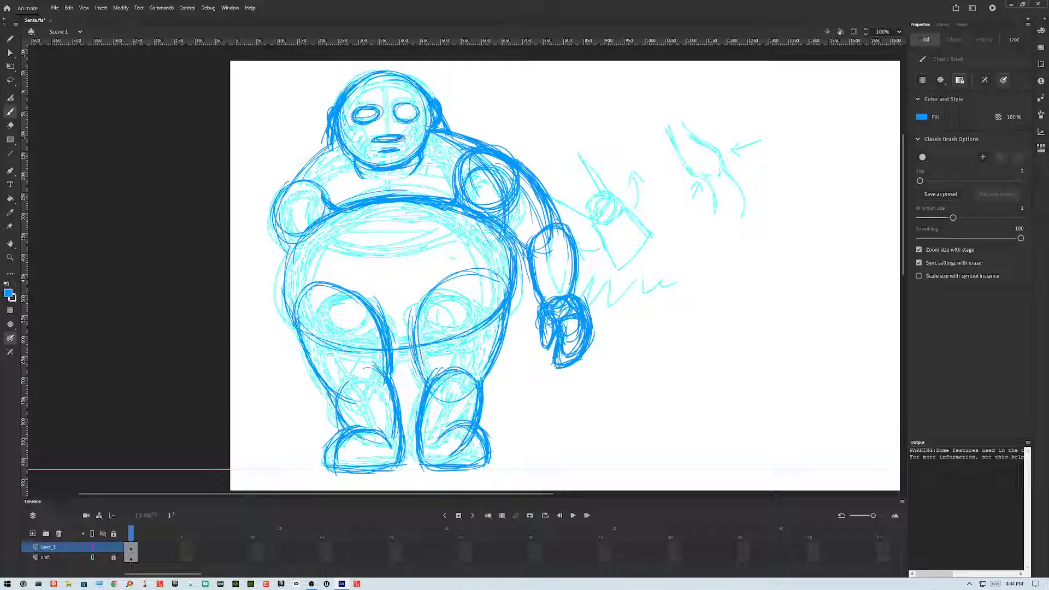
Step: Touch up the mouth stroke, then select all strokes on the layer and apply Optimize Curves
{"action": "left_click_drag", "start_coordinate": [385, 139], "coordinate": [375, 140]}
{"action": "key", "text": "ctrl+a"}
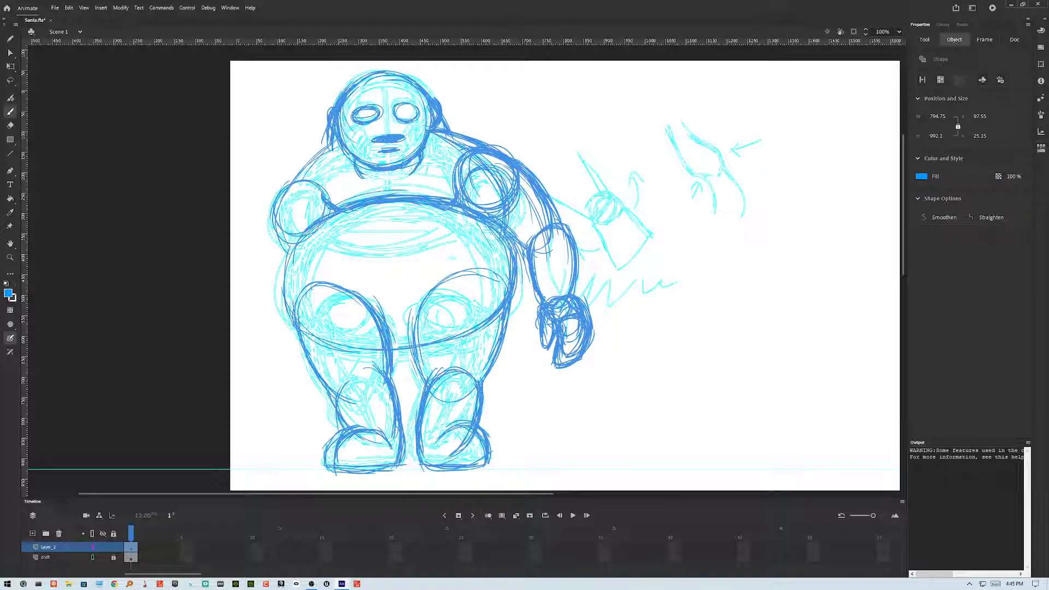
{"action": "left_click", "coordinate": [121, 7]}
{"action": "mouse_move", "coordinate": [191, 85]}
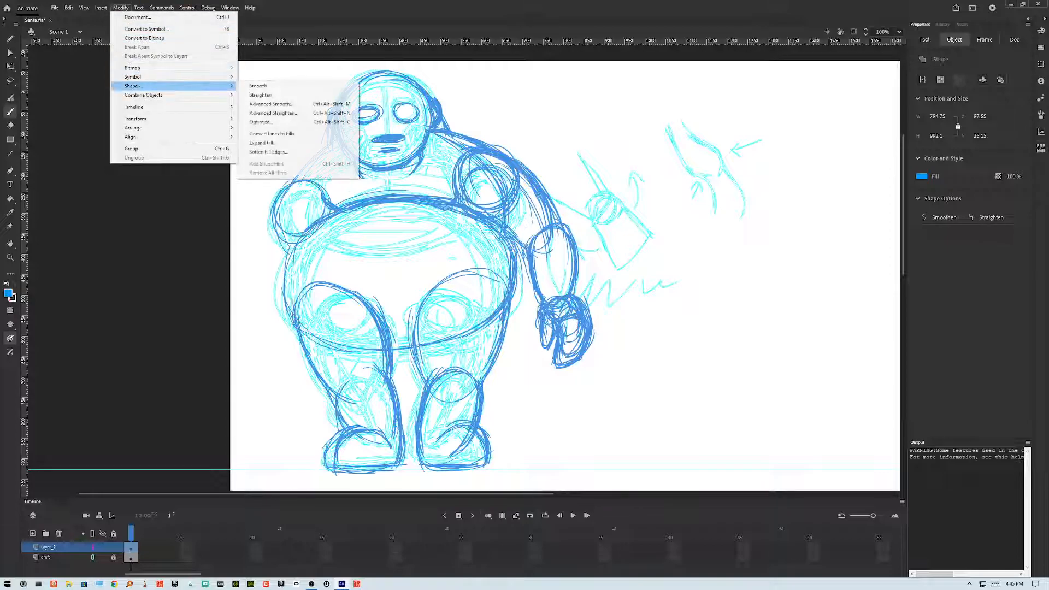
{"action": "left_click", "coordinate": [273, 122]}
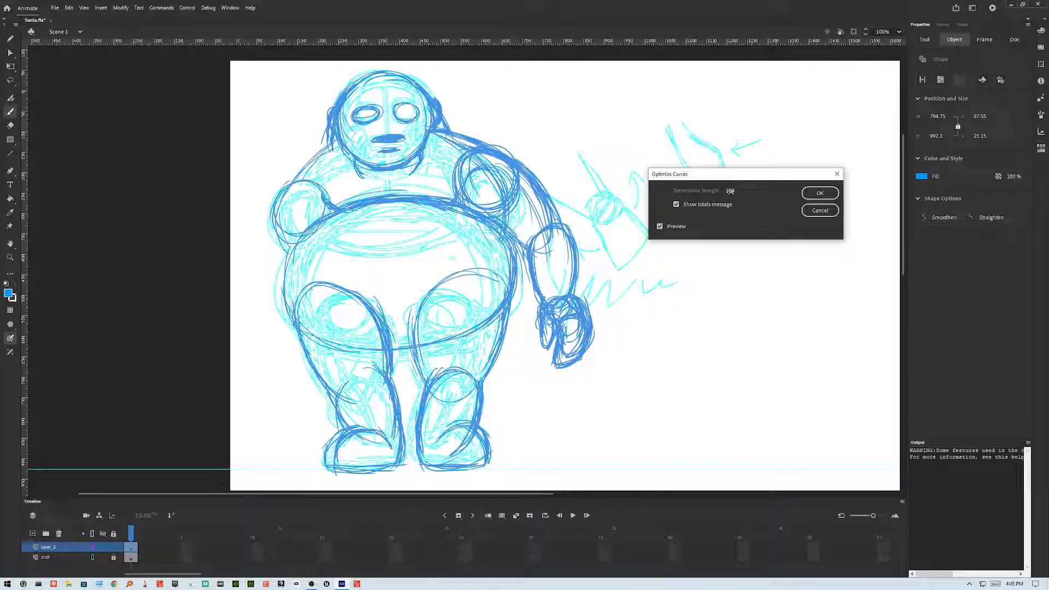
{"action": "left_click", "coordinate": [821, 193]}
{"action": "left_click", "coordinate": [801, 230]}
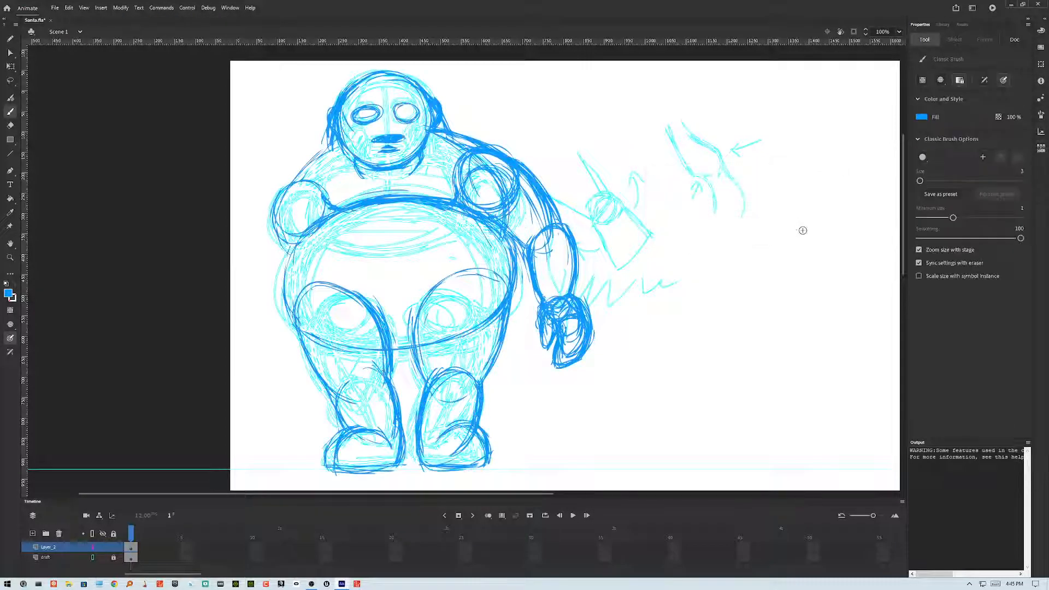
Step: Delete the original locked draft layer, keeping only the cleaner sketch layer
{"action": "left_click", "coordinate": [64, 559]}
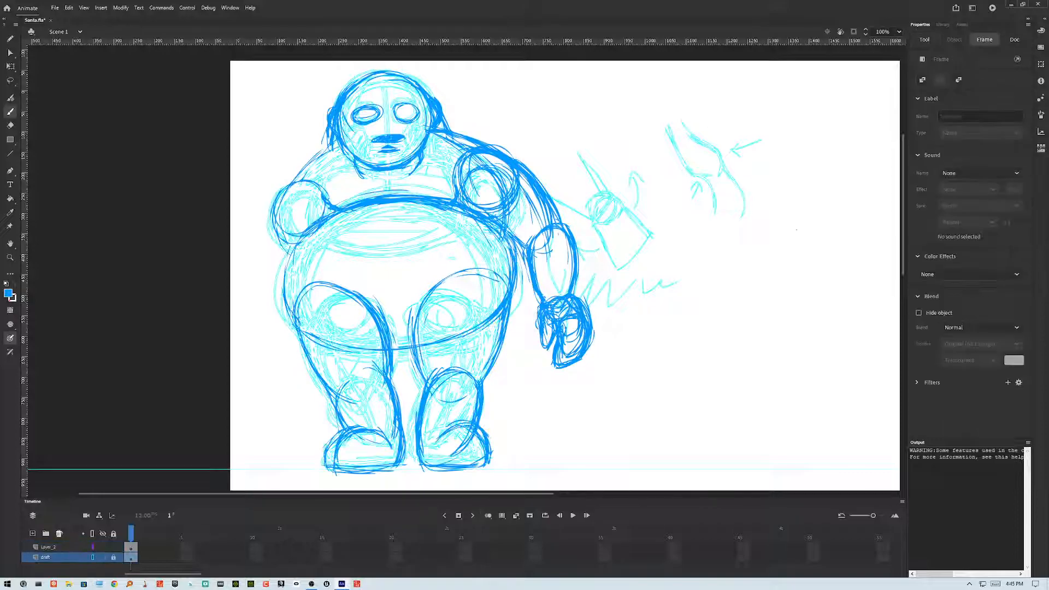
{"action": "left_click", "coordinate": [58, 534]}
{"action": "left_click", "coordinate": [67, 551]}
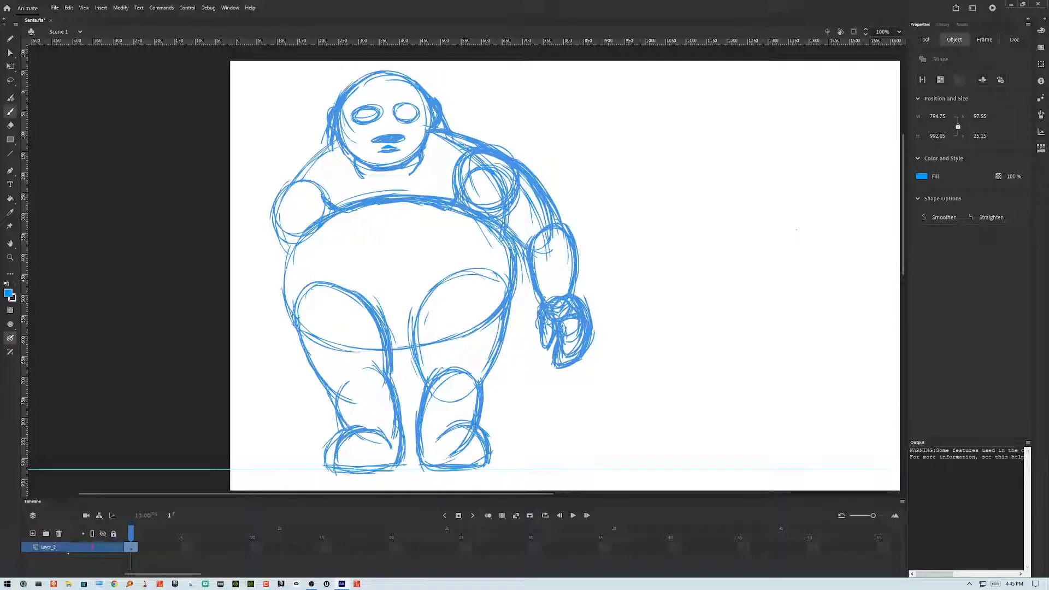
Step: Flip the selected copy of the sketch horizontally
{"action": "left_click", "coordinate": [121, 7]}
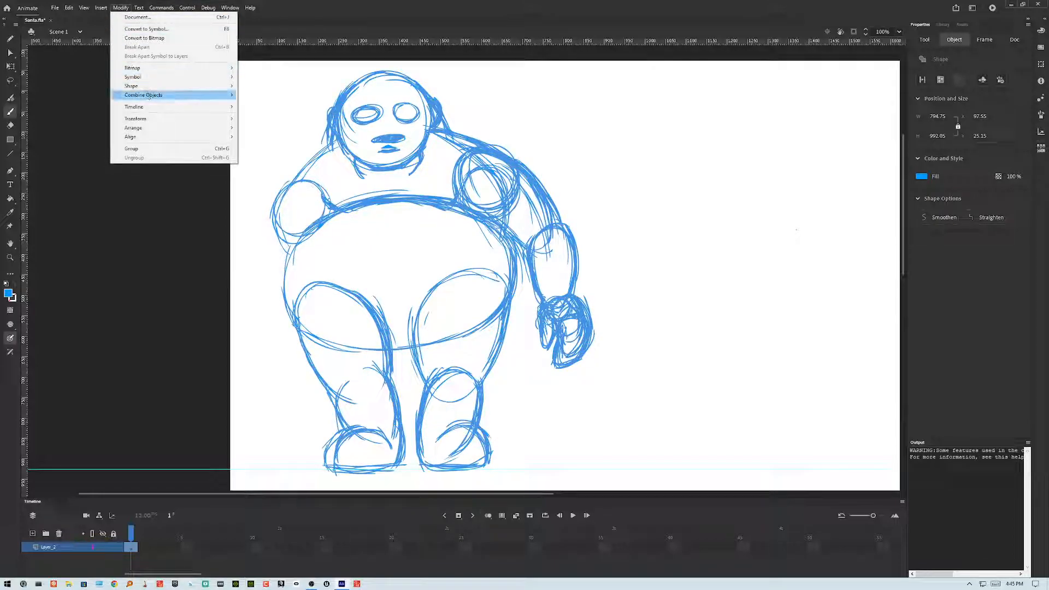
{"action": "mouse_move", "coordinate": [156, 120]}
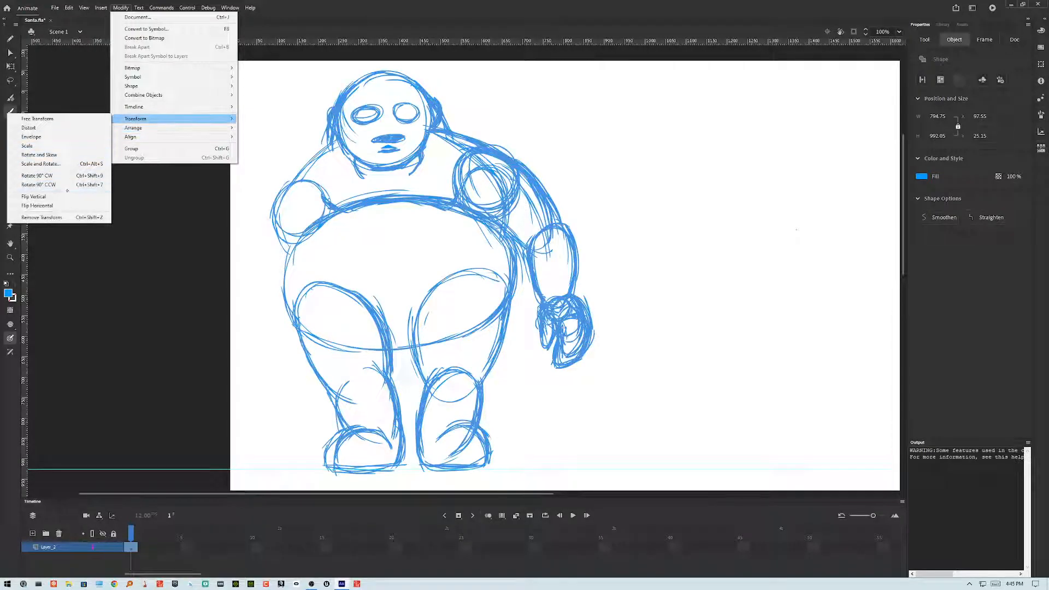
{"action": "left_click", "coordinate": [65, 205]}
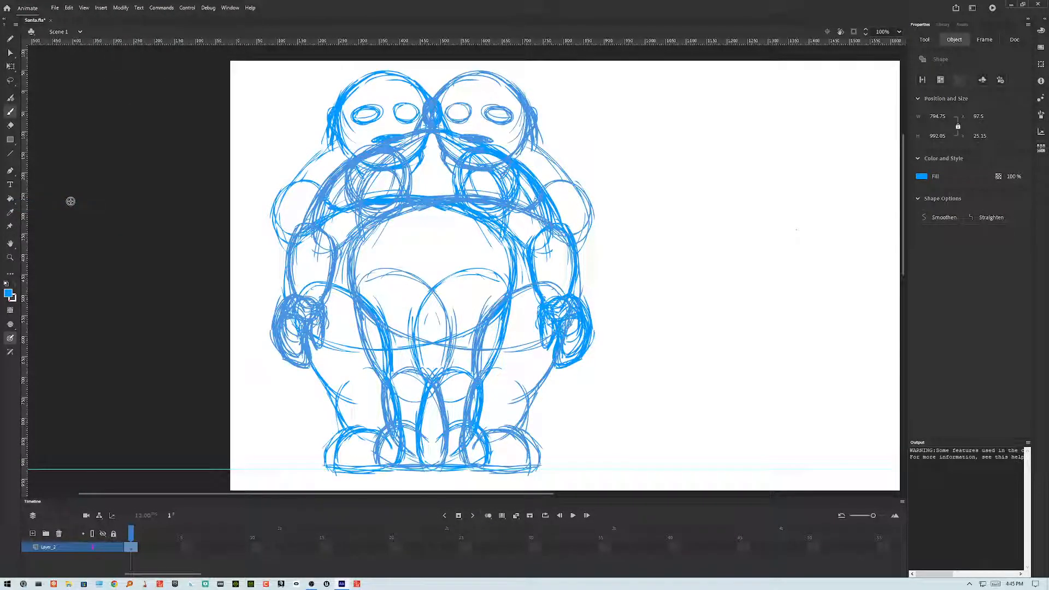
Step: Nudge the flipped copy sideways in small steps until it sits at an X position of -42.5
{"action": "key", "text": "shift+Left"}
{"action": "key", "text": "shift+Left"}
{"action": "key", "text": "shift+Left"}
{"action": "key", "text": "shift+Left"}
{"action": "key", "text": "shift+Left"}
{"action": "key", "text": "shift+Left"}
{"action": "key", "text": "shift+Left"}
{"action": "key", "text": "shift+Left"}
{"action": "key", "text": "shift+Left"}
{"action": "key", "text": "shift+Left"}
{"action": "key", "text": "shift+Left"}
{"action": "key", "text": "shift+Left"}
{"action": "key", "text": "shift+Left"}
{"action": "key", "text": "shift+Left"}
{"action": "key", "text": "shift+Left"}
{"action": "key", "text": "shift+Left"}
{"action": "key", "text": "shift+Left"}
{"action": "key", "text": "shift+Left"}
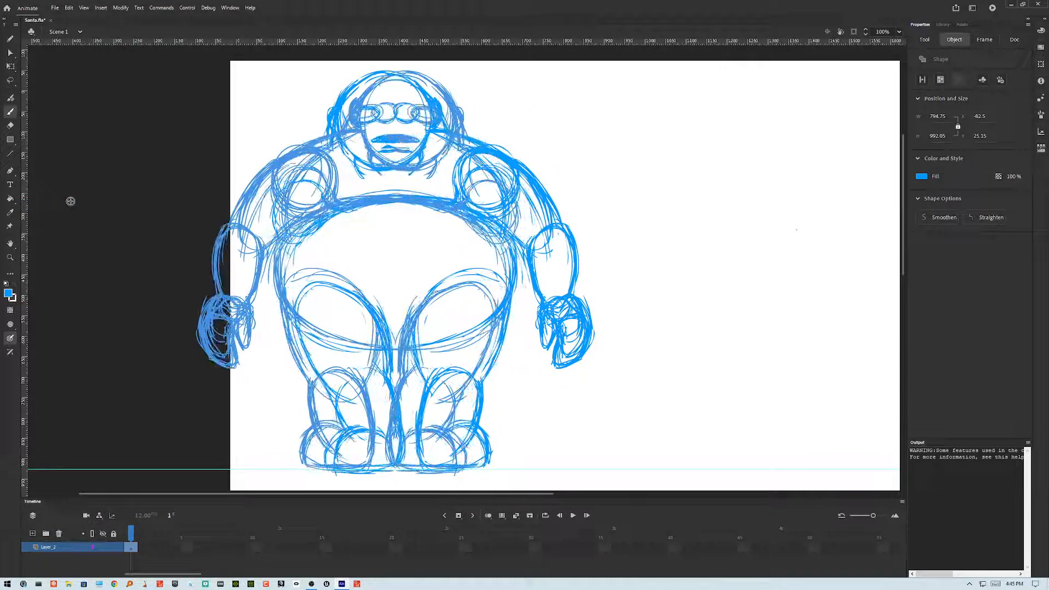
{"action": "key", "text": "shift+Left"}
{"action": "key", "text": "shift+Left"}
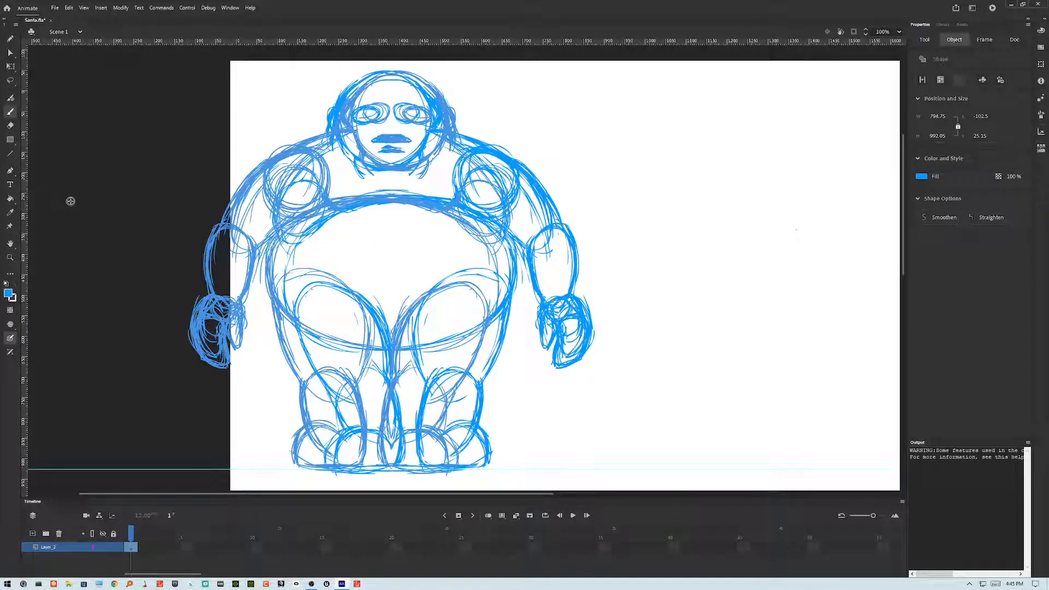
{"action": "key", "text": "shift+Right"}
{"action": "key", "text": "shift+Right"}
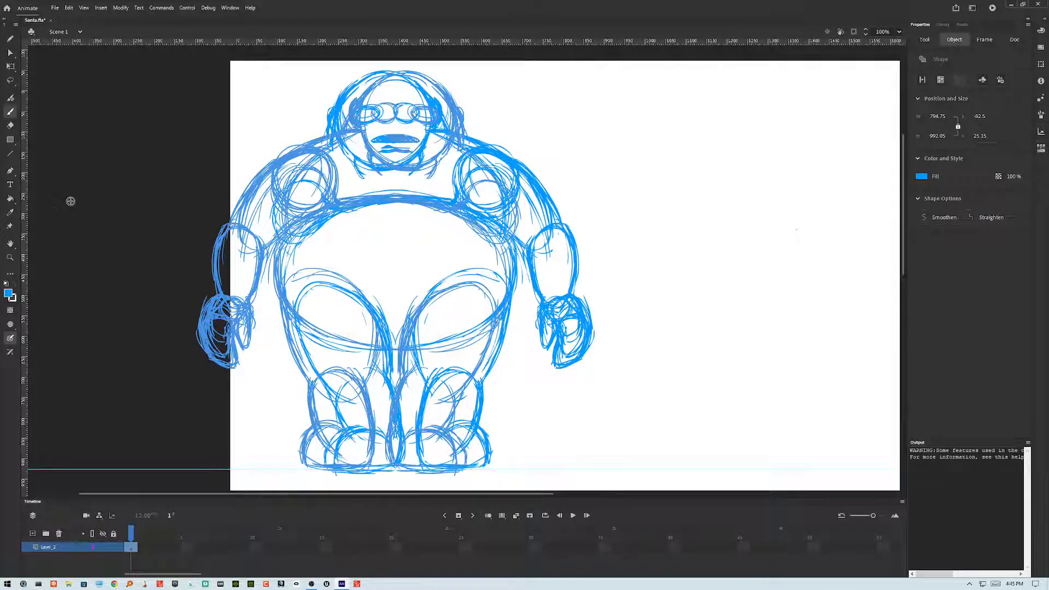
{"action": "key", "text": "shift+Left"}
{"action": "key", "text": "shift+Left"}
{"action": "key", "text": "shift+Left"}
{"action": "key", "text": "shift+Left"}
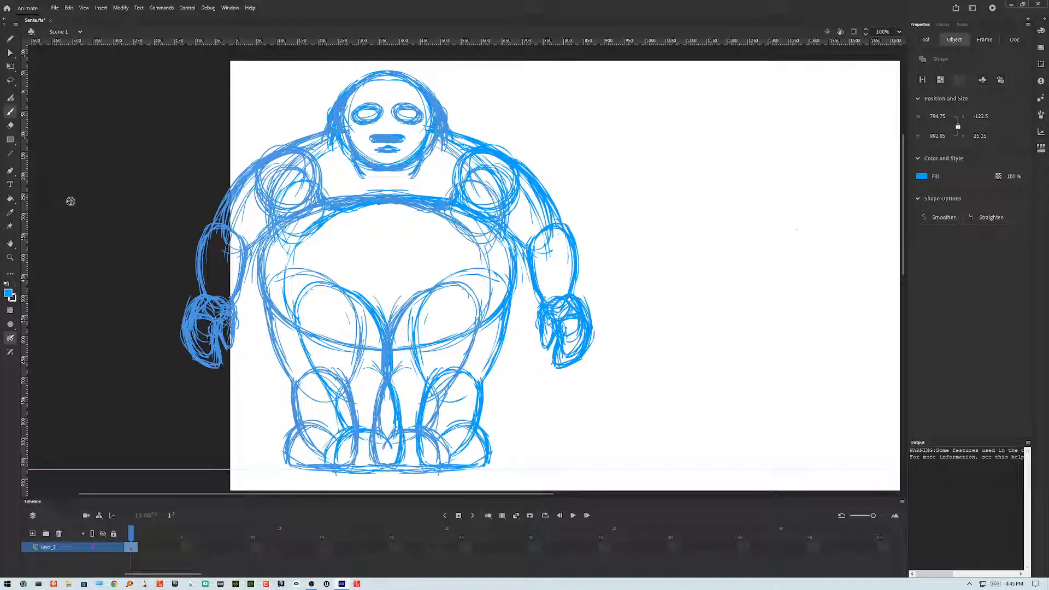
{"action": "key", "text": "shift+Right"}
{"action": "key", "text": "shift+Right"}
{"action": "key", "text": "shift+Right"}
{"action": "key", "text": "shift+Right"}
{"action": "key", "text": "shift+Right"}
{"action": "key", "text": "shift+Right"}
{"action": "key", "text": "shift+Right"}
{"action": "key", "text": "shift+Right"}
{"action": "key", "text": "shift+Right"}
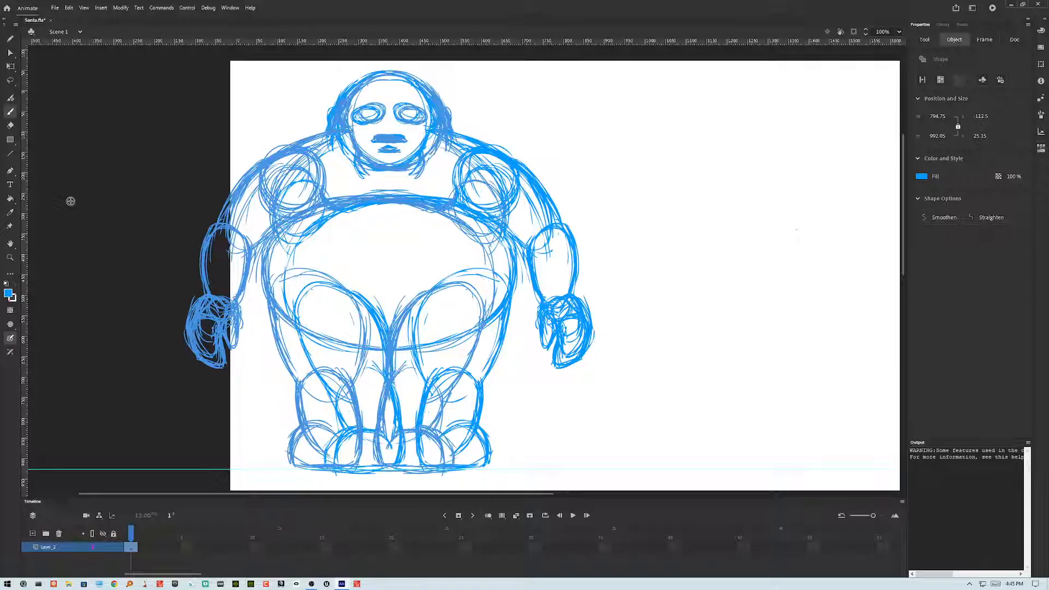
{"action": "key", "text": "shift+Left"}
{"action": "key", "text": "shift+Left"}
{"action": "key", "text": "shift+Left"}
{"action": "key", "text": "shift+Left"}
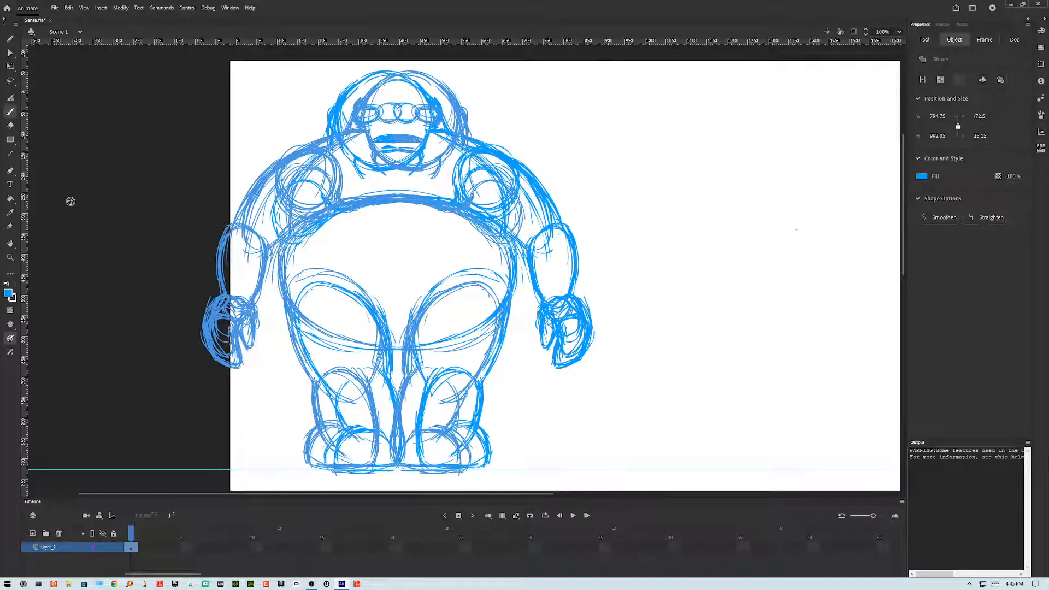
{"action": "key", "text": "shift+Left"}
{"action": "key", "text": "shift+Left"}
{"action": "key", "text": "shift+Left"}
{"action": "key", "text": "shift+Left"}
{"action": "key", "text": "shift+Left"}
{"action": "key", "text": "shift+Left"}
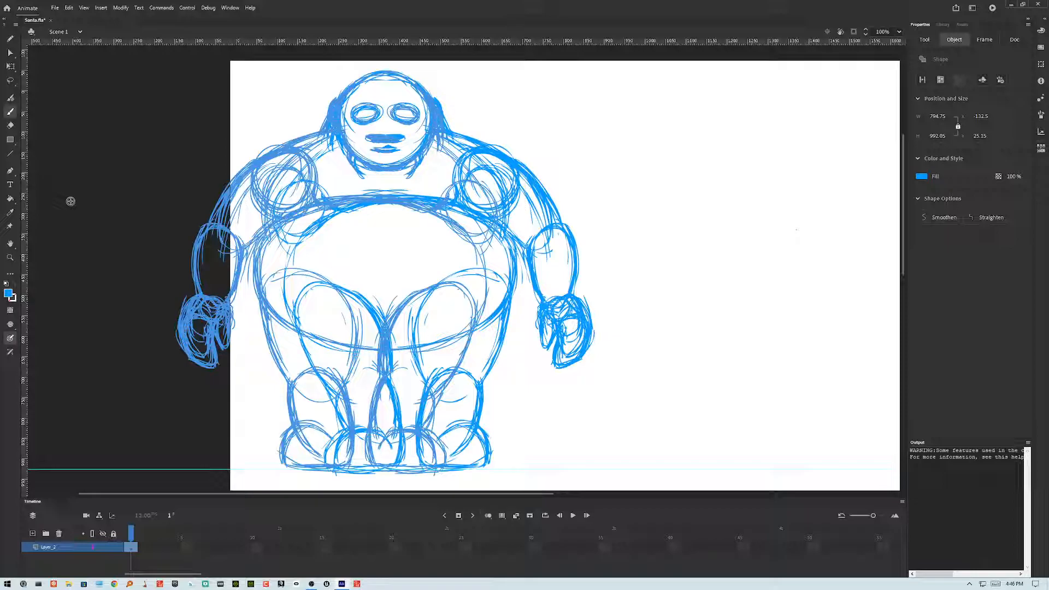
{"action": "key", "text": "shift+Right"}
{"action": "key", "text": "shift+Right"}
{"action": "key", "text": "shift+Right"}
{"action": "key", "text": "shift+Right"}
{"action": "key", "text": "shift+Right"}
{"action": "key", "text": "shift+Right"}
{"action": "key", "text": "shift+Right"}
{"action": "key", "text": "shift+Right"}
{"action": "key", "text": "shift+Right"}
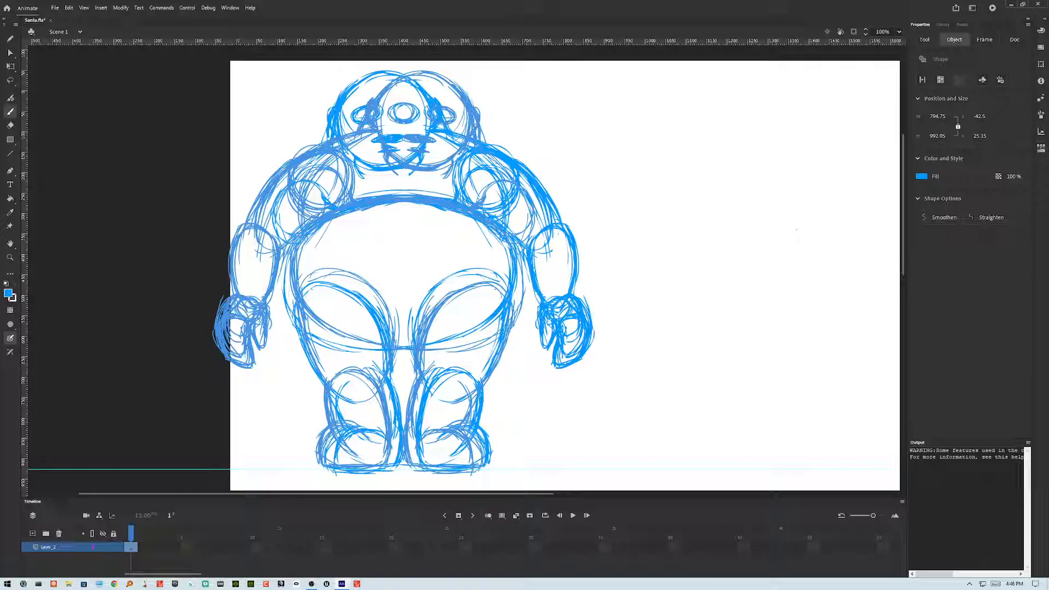
Step: Group the flipped copy, move it in place onto a new layer, and lock that layer
{"action": "key", "text": "ctrl+g"}
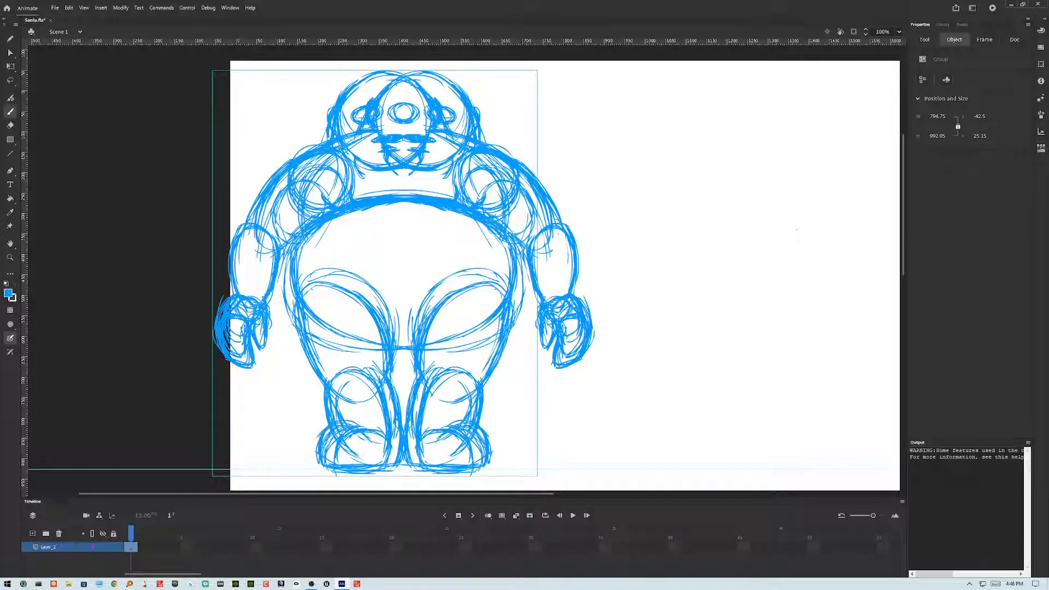
{"action": "key", "text": "Delete"}
{"action": "left_click", "coordinate": [32, 534]}
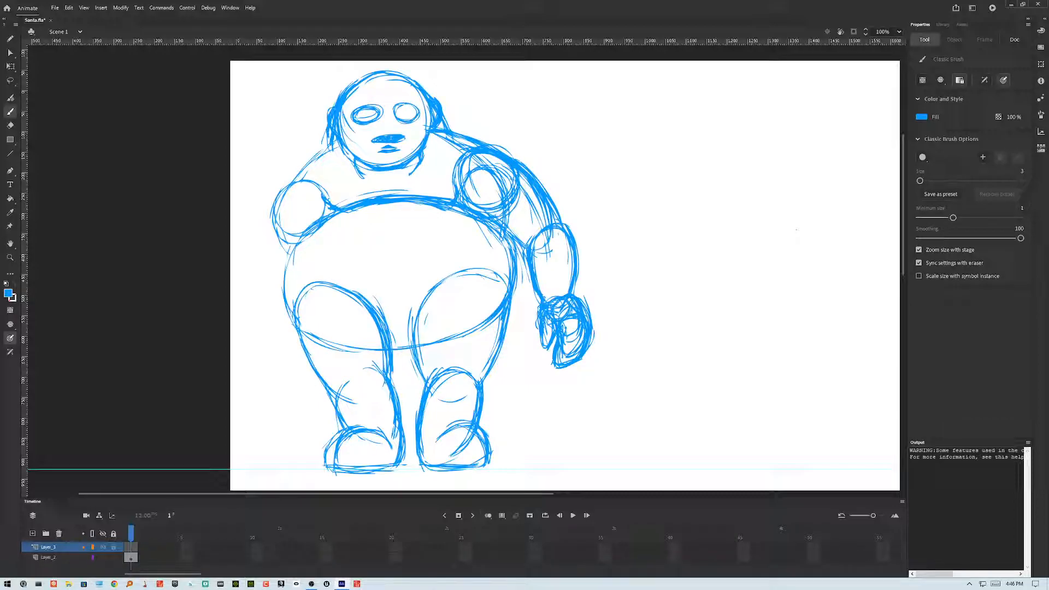
{"action": "key", "text": "ctrl+shift+v"}
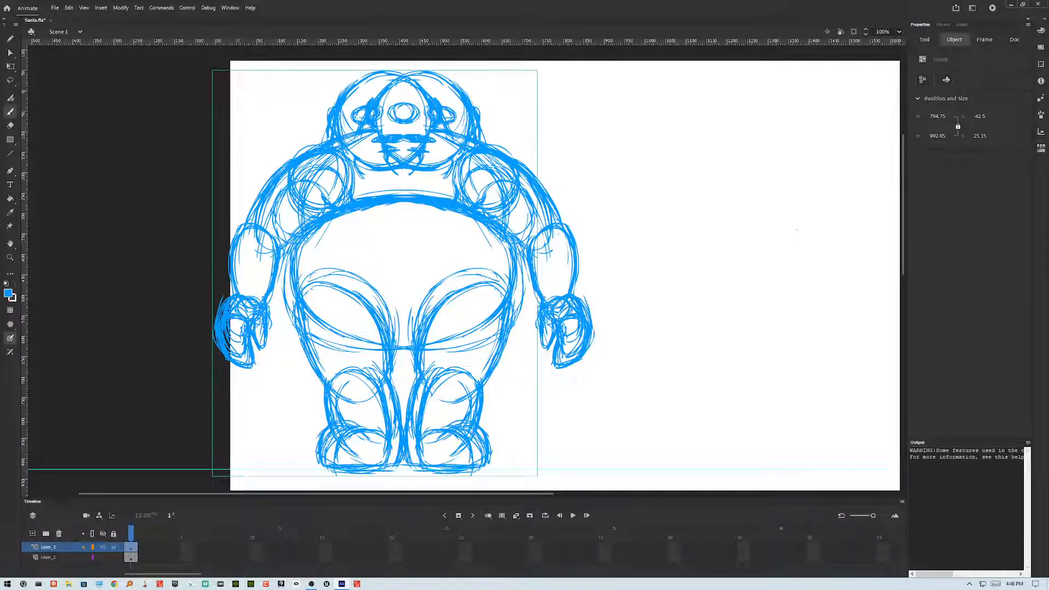
{"action": "left_click", "coordinate": [114, 547]}
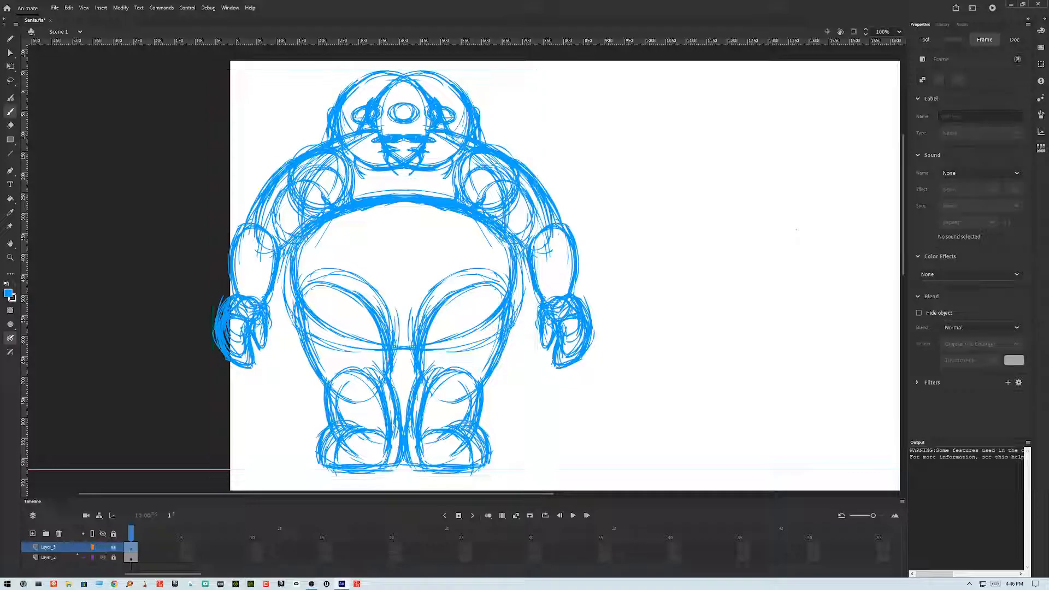
Step: Add a new layer on top and display both sketch layers beneath as colored outlines
{"action": "left_click", "coordinate": [33, 533]}
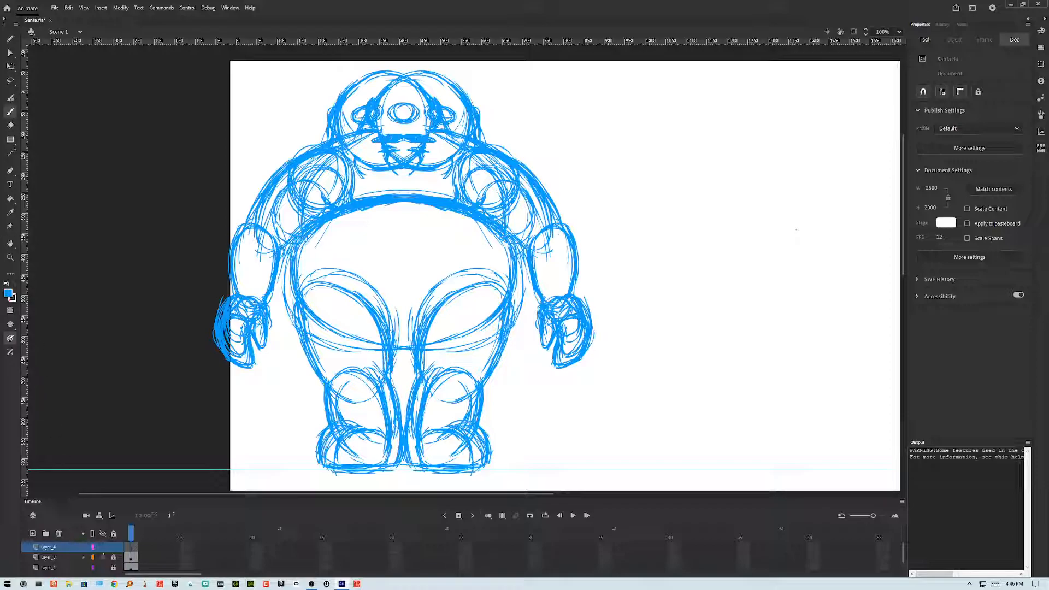
{"action": "left_click", "coordinate": [93, 558]}
{"action": "left_click", "coordinate": [93, 568]}
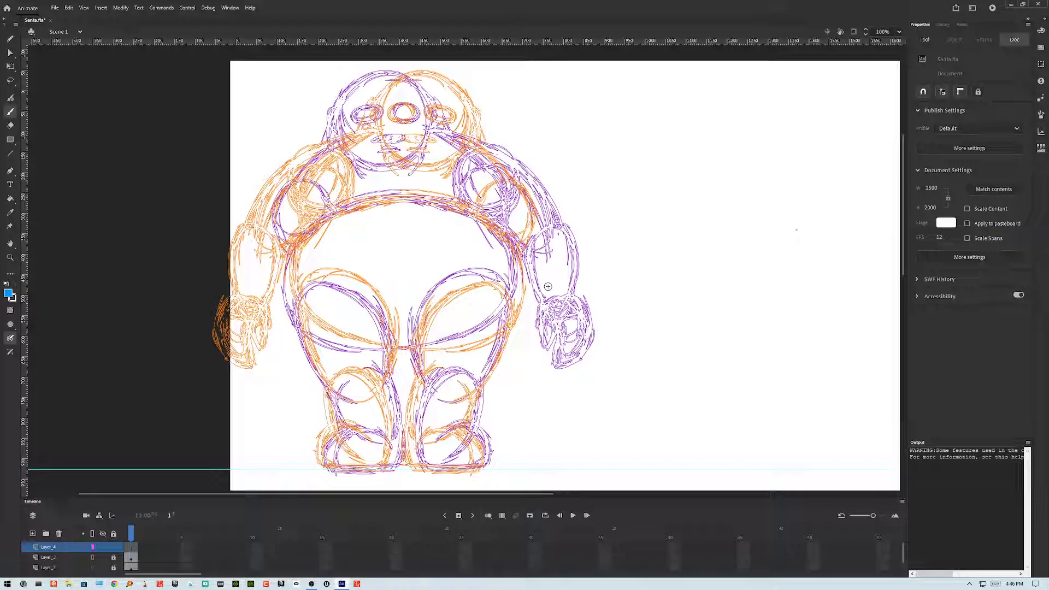
Step: Trace the round belly outline with the Classic Brush on the new top layer
{"action": "left_click_drag", "start_coordinate": [491, 292], "coordinate": [492, 301]}
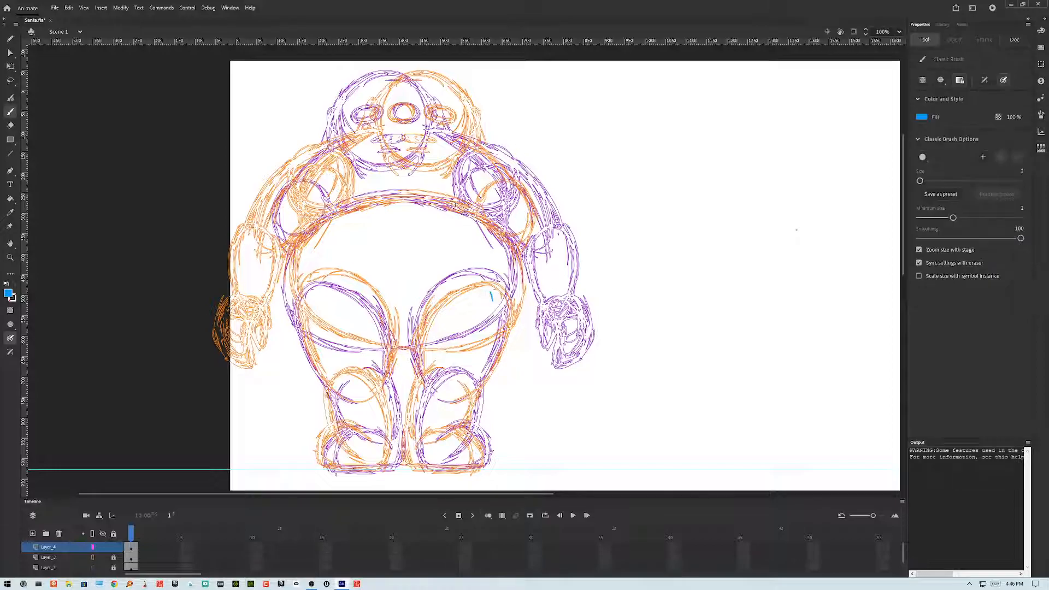
{"action": "mouse_move", "coordinate": [453, 200]}
{"action": "left_mouse_down"}
{"action": "mouse_move", "coordinate": [351, 207]}
{"action": "mouse_move", "coordinate": [301, 262]}
{"action": "left_mouse_up"}
{"action": "left_click_drag", "start_coordinate": [341, 219], "coordinate": [293, 279]}
{"action": "left_click_drag", "start_coordinate": [330, 220], "coordinate": [293, 305]}
{"action": "left_click_drag", "start_coordinate": [306, 241], "coordinate": [291, 302]}
{"action": "mouse_move", "coordinate": [292, 262]}
{"action": "left_mouse_down"}
{"action": "mouse_move", "coordinate": [290, 297]}
{"action": "mouse_move", "coordinate": [331, 334]}
{"action": "left_mouse_up"}
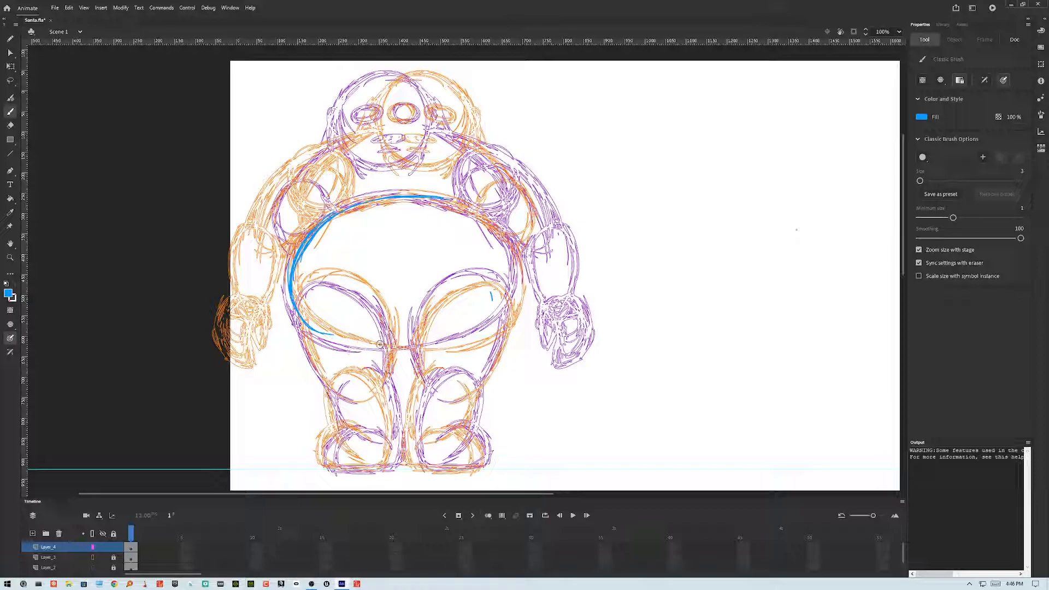
{"action": "mouse_move", "coordinate": [304, 318]}
{"action": "left_mouse_down"}
{"action": "mouse_move", "coordinate": [367, 345]}
{"action": "mouse_move", "coordinate": [339, 336]}
{"action": "mouse_move", "coordinate": [402, 349]}
{"action": "mouse_move", "coordinate": [350, 339]}
{"action": "mouse_move", "coordinate": [456, 342]}
{"action": "left_mouse_up"}
{"action": "mouse_move", "coordinate": [382, 349]}
{"action": "left_mouse_down"}
{"action": "mouse_move", "coordinate": [486, 330]}
{"action": "mouse_move", "coordinate": [516, 298]}
{"action": "mouse_move", "coordinate": [518, 277]}
{"action": "left_mouse_up"}
{"action": "mouse_move", "coordinate": [503, 321]}
{"action": "left_mouse_down"}
{"action": "mouse_move", "coordinate": [518, 281]}
{"action": "mouse_move", "coordinate": [513, 245]}
{"action": "mouse_move", "coordinate": [465, 343]}
{"action": "left_mouse_up"}
{"action": "mouse_move", "coordinate": [518, 287]}
{"action": "left_mouse_down"}
{"action": "mouse_move", "coordinate": [518, 265]}
{"action": "mouse_move", "coordinate": [487, 215]}
{"action": "mouse_move", "coordinate": [450, 200]}
{"action": "left_mouse_up"}
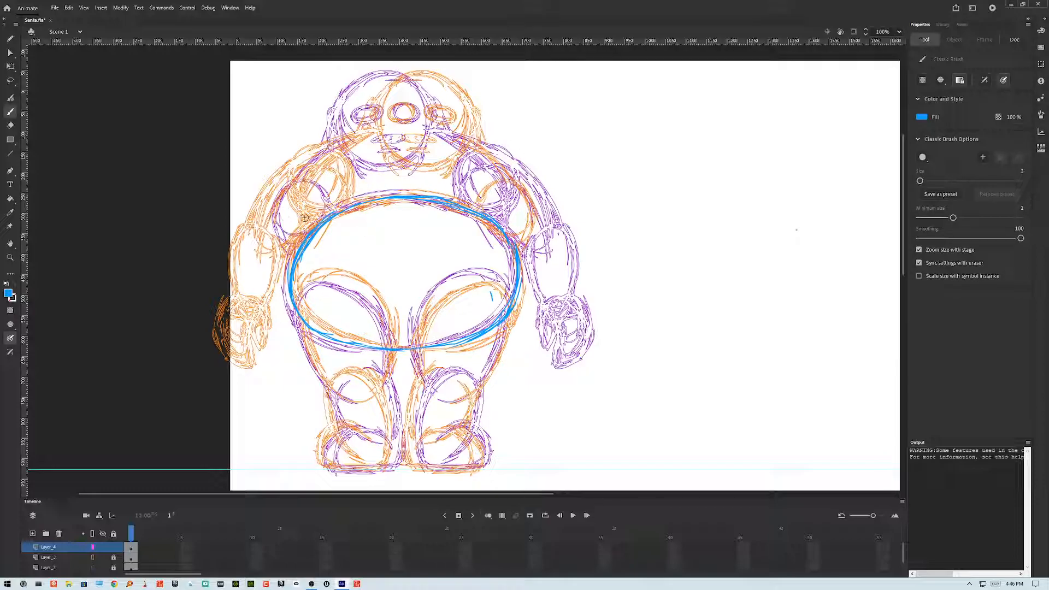
Step: Trace the left leg and its boot over the outline sketches
{"action": "left_click_drag", "start_coordinate": [304, 219], "coordinate": [284, 181]}
{"action": "left_click_drag", "start_coordinate": [394, 345], "coordinate": [386, 385]}
{"action": "mouse_move", "coordinate": [298, 306]}
{"action": "left_mouse_down"}
{"action": "mouse_move", "coordinate": [307, 284]}
{"action": "mouse_move", "coordinate": [330, 282]}
{"action": "mouse_move", "coordinate": [381, 320]}
{"action": "mouse_move", "coordinate": [389, 344]}
{"action": "left_mouse_up"}
{"action": "mouse_move", "coordinate": [311, 361]}
{"action": "left_mouse_down"}
{"action": "mouse_move", "coordinate": [339, 394]}
{"action": "mouse_move", "coordinate": [352, 445]}
{"action": "left_mouse_up"}
{"action": "left_click_drag", "start_coordinate": [383, 376], "coordinate": [394, 451]}
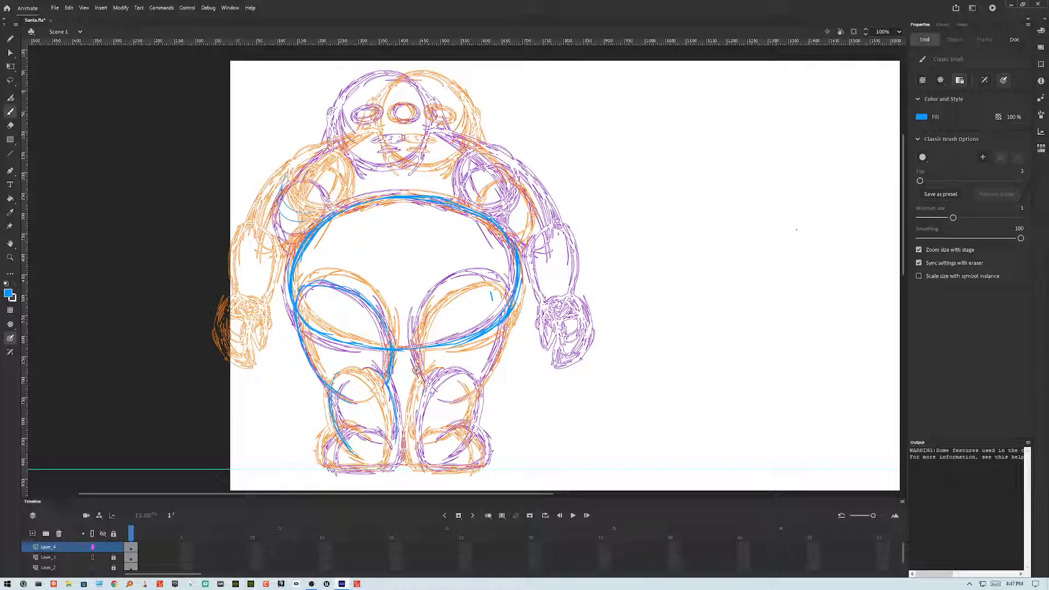
{"action": "left_click_drag", "start_coordinate": [387, 391], "coordinate": [390, 464]}
{"action": "left_click_drag", "start_coordinate": [338, 432], "coordinate": [333, 463]}
{"action": "mouse_move", "coordinate": [337, 428]}
{"action": "left_mouse_down"}
{"action": "mouse_move", "coordinate": [333, 471]}
{"action": "mouse_move", "coordinate": [379, 434]}
{"action": "left_mouse_up"}
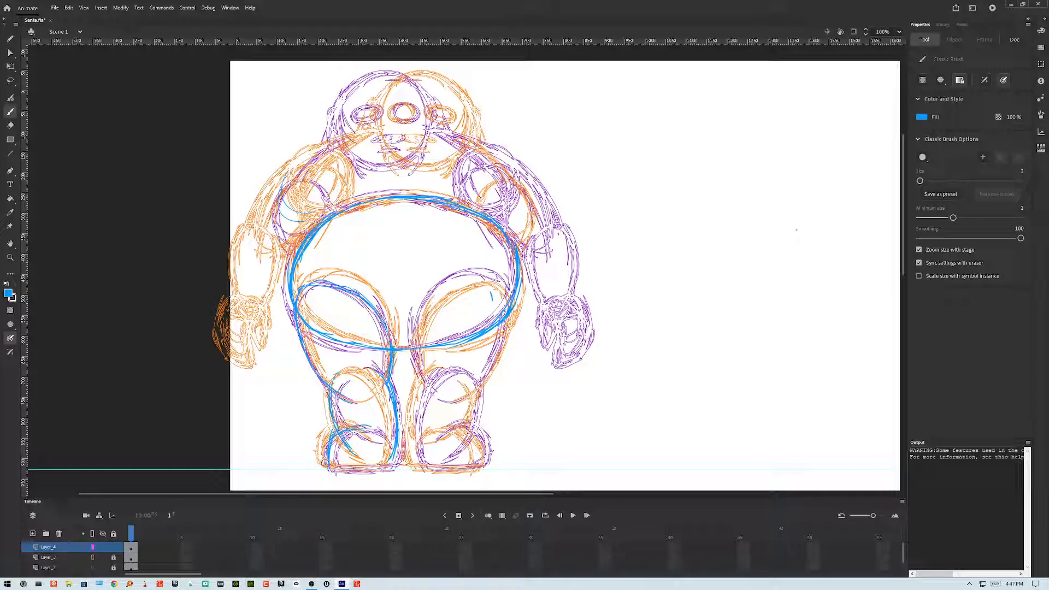
{"action": "left_click_drag", "start_coordinate": [332, 472], "coordinate": [378, 463]}
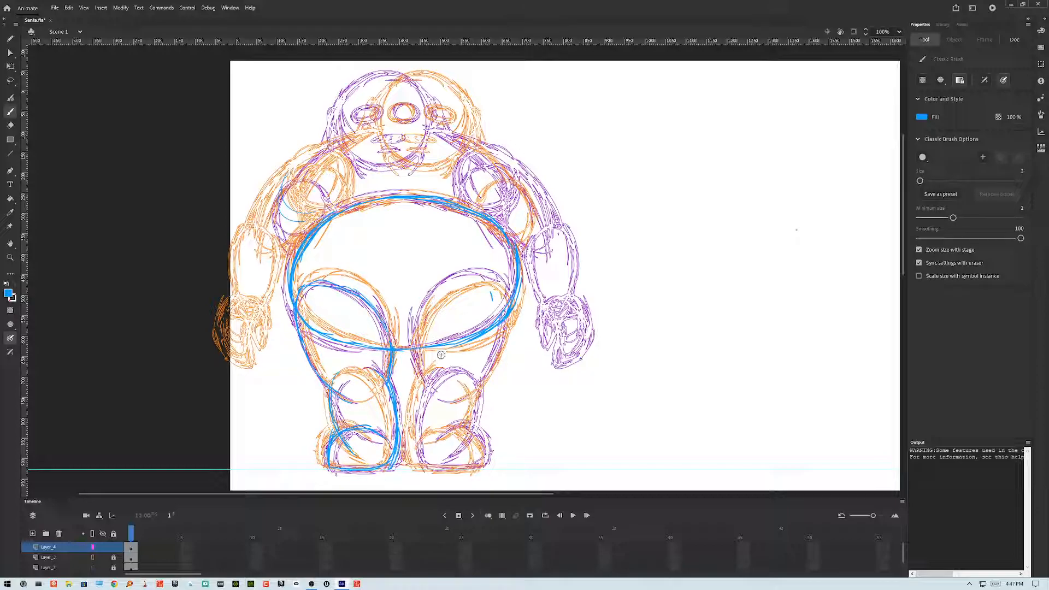
Step: Trace the right leg and its boot over the outline sketches
{"action": "mouse_move", "coordinate": [501, 282]}
{"action": "left_mouse_down"}
{"action": "mouse_move", "coordinate": [434, 305]}
{"action": "mouse_move", "coordinate": [469, 279]}
{"action": "mouse_move", "coordinate": [430, 318]}
{"action": "left_mouse_up"}
{"action": "mouse_move", "coordinate": [499, 281]}
{"action": "left_mouse_down"}
{"action": "mouse_move", "coordinate": [422, 331]}
{"action": "mouse_move", "coordinate": [440, 302]}
{"action": "mouse_move", "coordinate": [420, 355]}
{"action": "left_mouse_up"}
{"action": "left_click_drag", "start_coordinate": [429, 316], "coordinate": [414, 433]}
{"action": "left_click_drag", "start_coordinate": [433, 365], "coordinate": [412, 443]}
{"action": "left_click_drag", "start_coordinate": [420, 383], "coordinate": [412, 448]}
{"action": "mouse_move", "coordinate": [413, 411]}
{"action": "left_mouse_down"}
{"action": "mouse_move", "coordinate": [414, 458]}
{"action": "mouse_move", "coordinate": [462, 470]}
{"action": "mouse_move", "coordinate": [492, 462]}
{"action": "left_mouse_up"}
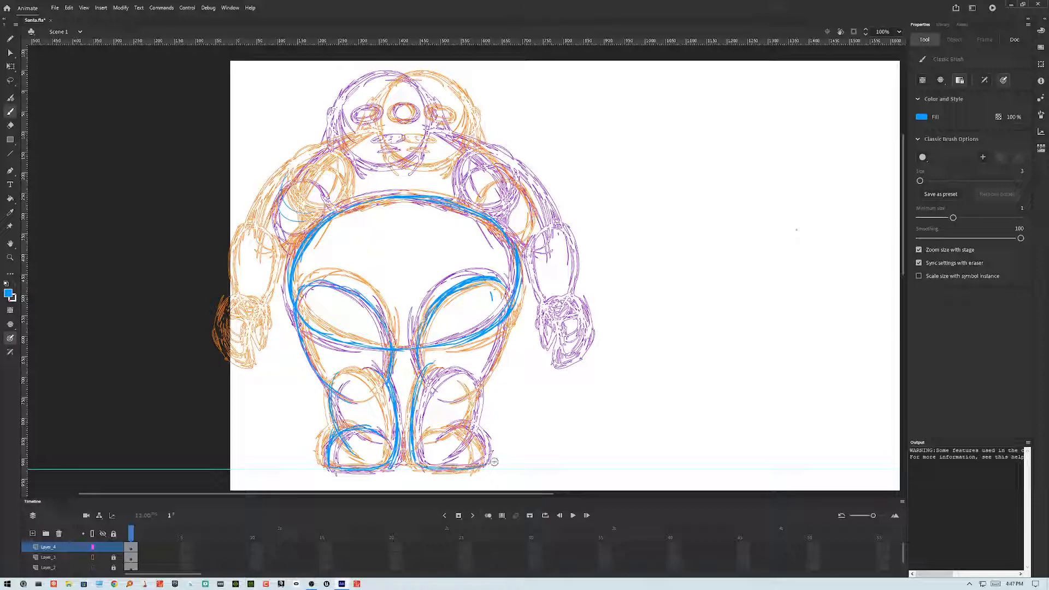
{"action": "left_click_drag", "start_coordinate": [462, 428], "coordinate": [486, 455]}
{"action": "left_click_drag", "start_coordinate": [477, 378], "coordinate": [469, 431]}
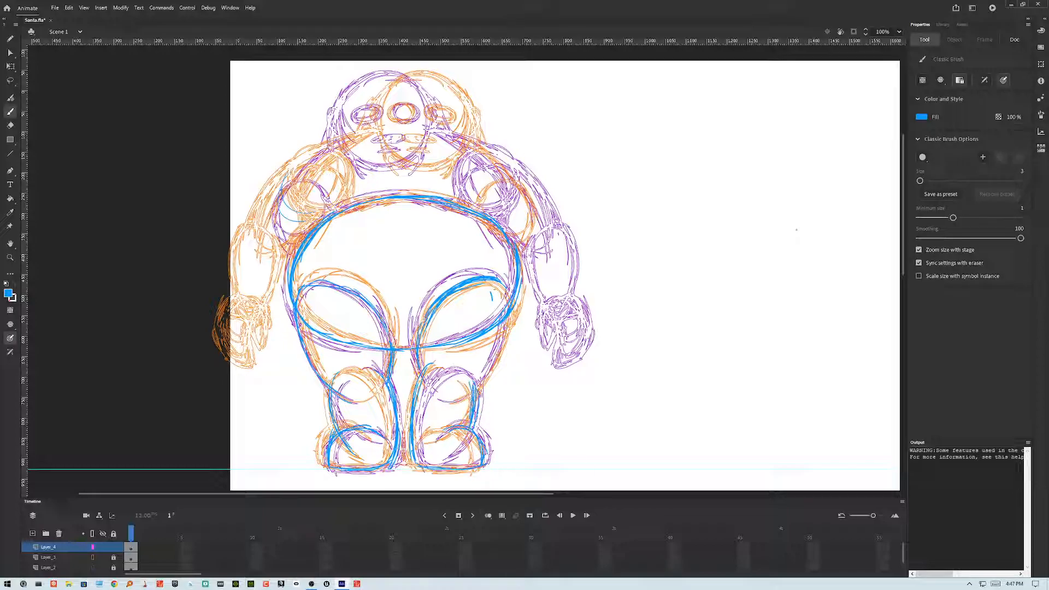
{"action": "left_click_drag", "start_coordinate": [508, 321], "coordinate": [481, 385]}
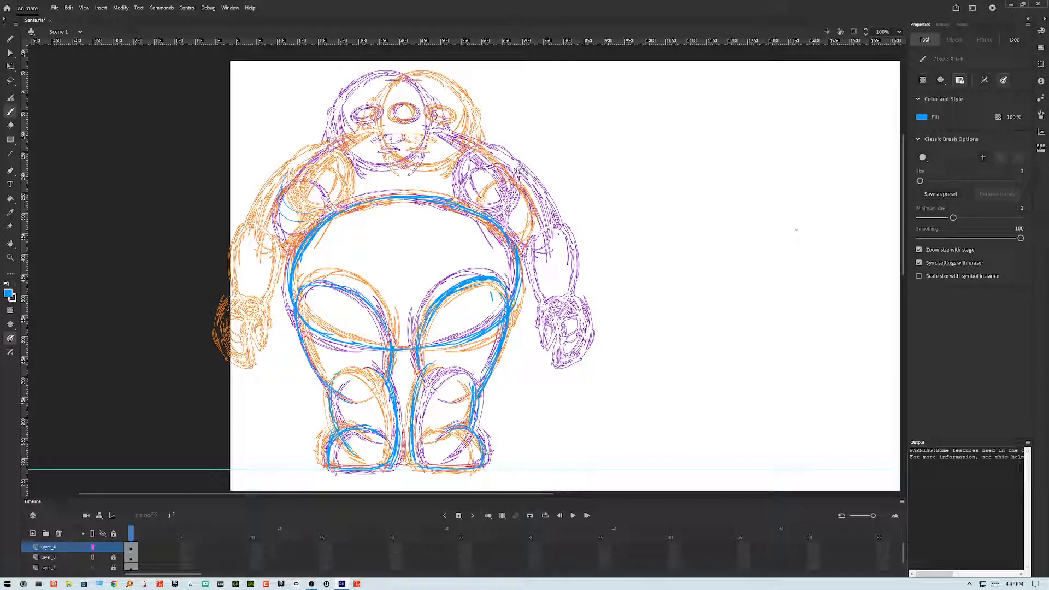
Step: Trace the right shoulder, arm and mitten hand
{"action": "mouse_move", "coordinate": [497, 166]}
{"action": "left_mouse_down"}
{"action": "mouse_move", "coordinate": [517, 176]}
{"action": "mouse_move", "coordinate": [495, 214]}
{"action": "mouse_move", "coordinate": [470, 197]}
{"action": "mouse_move", "coordinate": [478, 156]}
{"action": "left_mouse_up"}
{"action": "mouse_move", "coordinate": [550, 226]}
{"action": "left_mouse_down"}
{"action": "mouse_move", "coordinate": [527, 279]}
{"action": "mouse_move", "coordinate": [542, 302]}
{"action": "left_mouse_up"}
{"action": "left_click_drag", "start_coordinate": [526, 257], "coordinate": [545, 302]}
{"action": "left_click_drag", "start_coordinate": [539, 227], "coordinate": [574, 290]}
{"action": "left_click_drag", "start_coordinate": [568, 236], "coordinate": [575, 296]}
{"action": "mouse_move", "coordinate": [549, 202]}
{"action": "left_mouse_down"}
{"action": "mouse_move", "coordinate": [569, 241]}
{"action": "mouse_move", "coordinate": [563, 221]}
{"action": "left_mouse_up"}
{"action": "left_click_drag", "start_coordinate": [501, 160], "coordinate": [560, 220]}
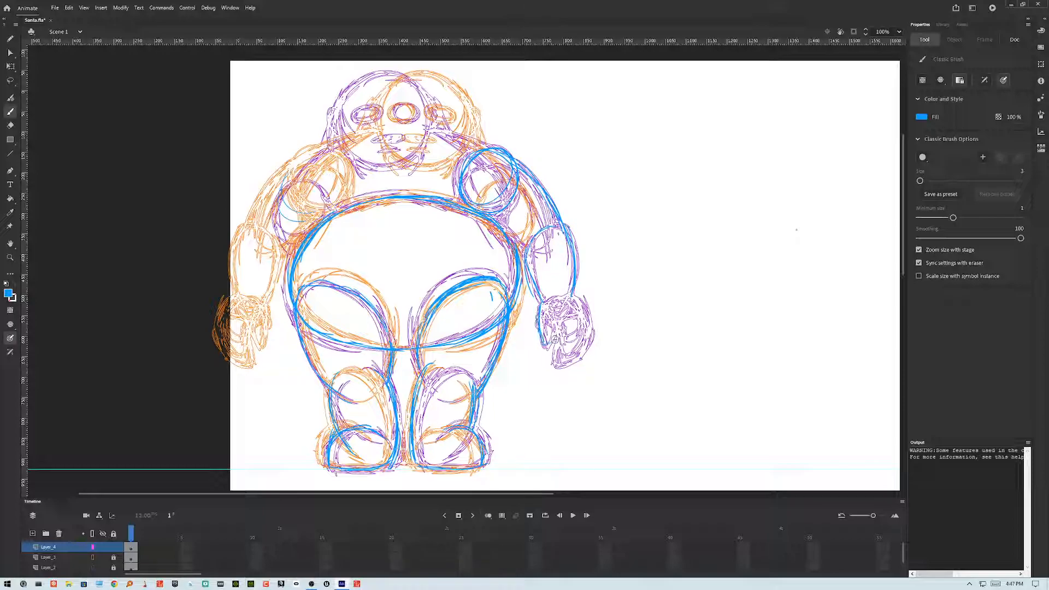
{"action": "mouse_move", "coordinate": [555, 321]}
{"action": "left_mouse_down"}
{"action": "mouse_move", "coordinate": [553, 358]}
{"action": "mouse_move", "coordinate": [566, 366]}
{"action": "mouse_move", "coordinate": [592, 345]}
{"action": "mouse_move", "coordinate": [590, 310]}
{"action": "left_mouse_up"}
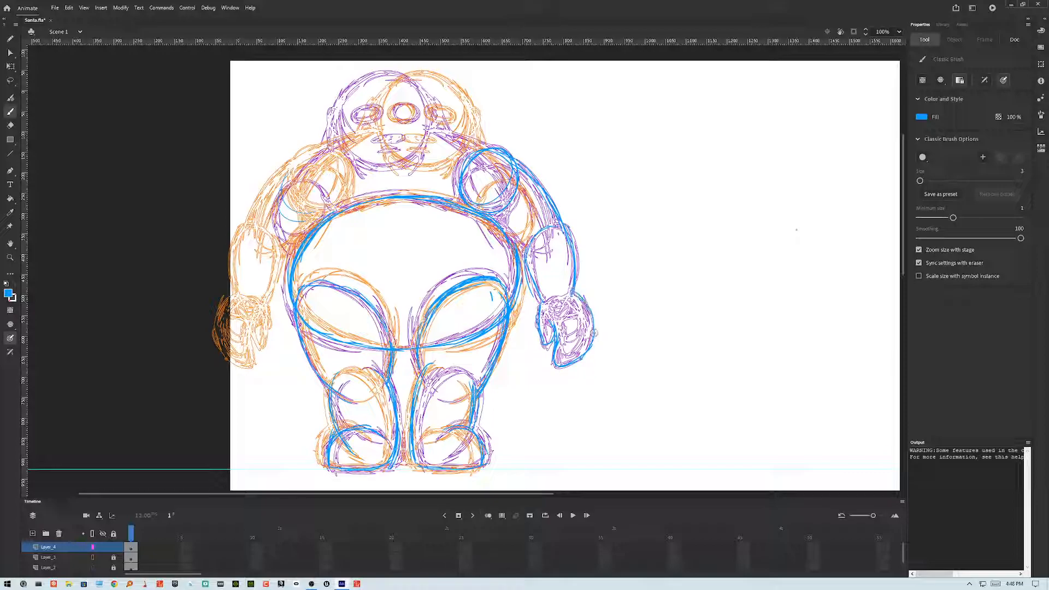
{"action": "left_click", "coordinate": [559, 299]}
Step: Draw the broad shoulder arc behind the head continuing down the left side of the body
{"action": "left_click_drag", "start_coordinate": [445, 134], "coordinate": [429, 132]}
{"action": "mouse_move", "coordinate": [488, 156]}
{"action": "left_mouse_down"}
{"action": "mouse_move", "coordinate": [398, 131]}
{"action": "mouse_move", "coordinate": [322, 152]}
{"action": "left_mouse_up"}
{"action": "mouse_move", "coordinate": [465, 137]}
{"action": "left_mouse_down"}
{"action": "mouse_move", "coordinate": [323, 147]}
{"action": "mouse_move", "coordinate": [293, 170]}
{"action": "left_mouse_up"}
{"action": "left_click_drag", "start_coordinate": [344, 138], "coordinate": [250, 217]}
{"action": "left_click_drag", "start_coordinate": [280, 175], "coordinate": [232, 263]}
{"action": "left_click_drag", "start_coordinate": [255, 206], "coordinate": [234, 296]}
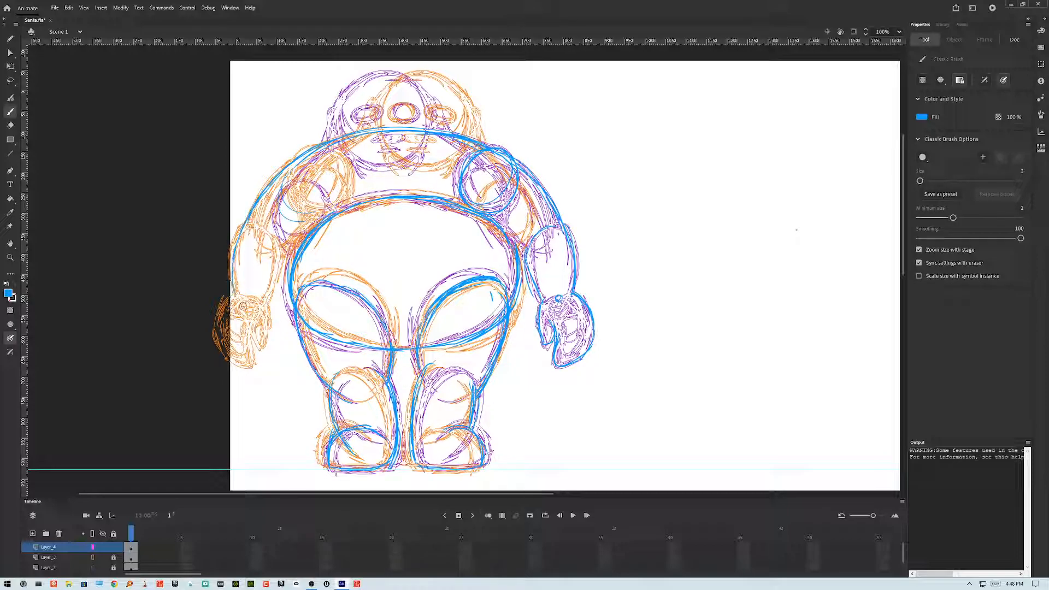
Step: Trace the right shoulder curve and the left arm with its mitten hand
{"action": "left_click_drag", "start_coordinate": [516, 159], "coordinate": [538, 183]}
{"action": "left_click_drag", "start_coordinate": [490, 148], "coordinate": [573, 249]}
{"action": "mouse_move", "coordinate": [276, 243]}
{"action": "left_mouse_down"}
{"action": "mouse_move", "coordinate": [277, 291]}
{"action": "mouse_move", "coordinate": [285, 244]}
{"action": "mouse_move", "coordinate": [263, 315]}
{"action": "mouse_move", "coordinate": [275, 290]}
{"action": "mouse_move", "coordinate": [259, 306]}
{"action": "mouse_move", "coordinate": [262, 348]}
{"action": "left_mouse_up"}
{"action": "left_click_drag", "start_coordinate": [266, 306], "coordinate": [268, 329]}
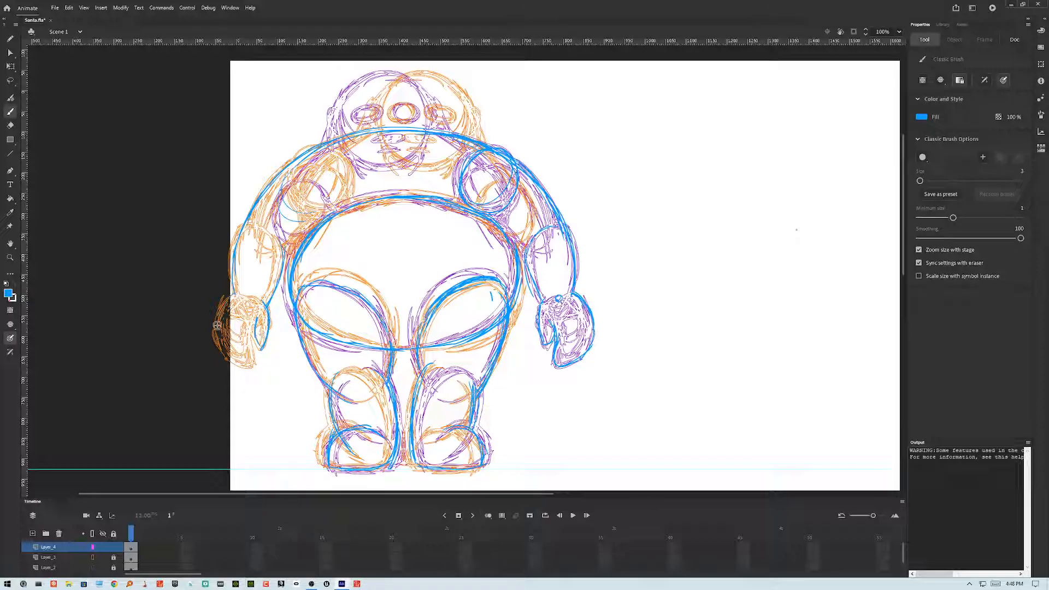
{"action": "mouse_move", "coordinate": [226, 301]}
{"action": "left_mouse_down"}
{"action": "mouse_move", "coordinate": [221, 357]}
{"action": "mouse_move", "coordinate": [254, 370]}
{"action": "mouse_move", "coordinate": [252, 333]}
{"action": "mouse_move", "coordinate": [254, 361]}
{"action": "left_mouse_up"}
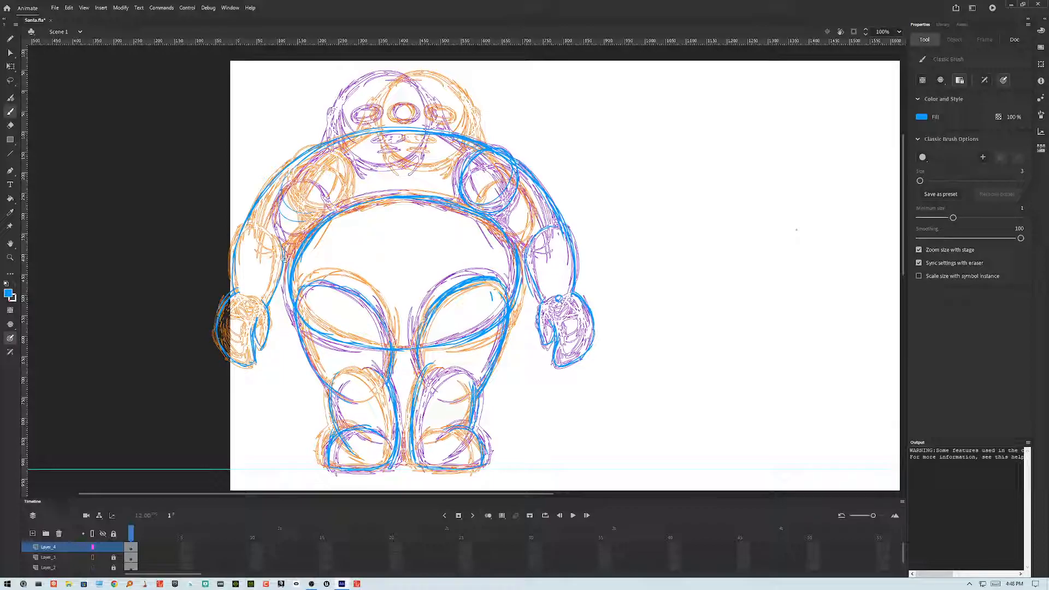
Step: Trace the head circle, eyes and nose over the sketch
{"action": "mouse_move", "coordinate": [321, 212]}
{"action": "left_mouse_down"}
{"action": "mouse_move", "coordinate": [345, 175]}
{"action": "mouse_move", "coordinate": [290, 182]}
{"action": "left_mouse_up"}
{"action": "mouse_move", "coordinate": [366, 86]}
{"action": "left_mouse_down"}
{"action": "mouse_move", "coordinate": [355, 104]}
{"action": "mouse_move", "coordinate": [391, 163]}
{"action": "left_mouse_up"}
{"action": "mouse_move", "coordinate": [360, 93]}
{"action": "left_mouse_down"}
{"action": "mouse_move", "coordinate": [364, 140]}
{"action": "mouse_move", "coordinate": [385, 156]}
{"action": "mouse_move", "coordinate": [439, 138]}
{"action": "left_mouse_up"}
{"action": "mouse_move", "coordinate": [358, 102]}
{"action": "left_mouse_down"}
{"action": "mouse_move", "coordinate": [351, 113]}
{"action": "mouse_move", "coordinate": [423, 74]}
{"action": "mouse_move", "coordinate": [366, 89]}
{"action": "mouse_move", "coordinate": [403, 70]}
{"action": "mouse_move", "coordinate": [450, 115]}
{"action": "mouse_move", "coordinate": [454, 100]}
{"action": "mouse_move", "coordinate": [362, 137]}
{"action": "left_mouse_up"}
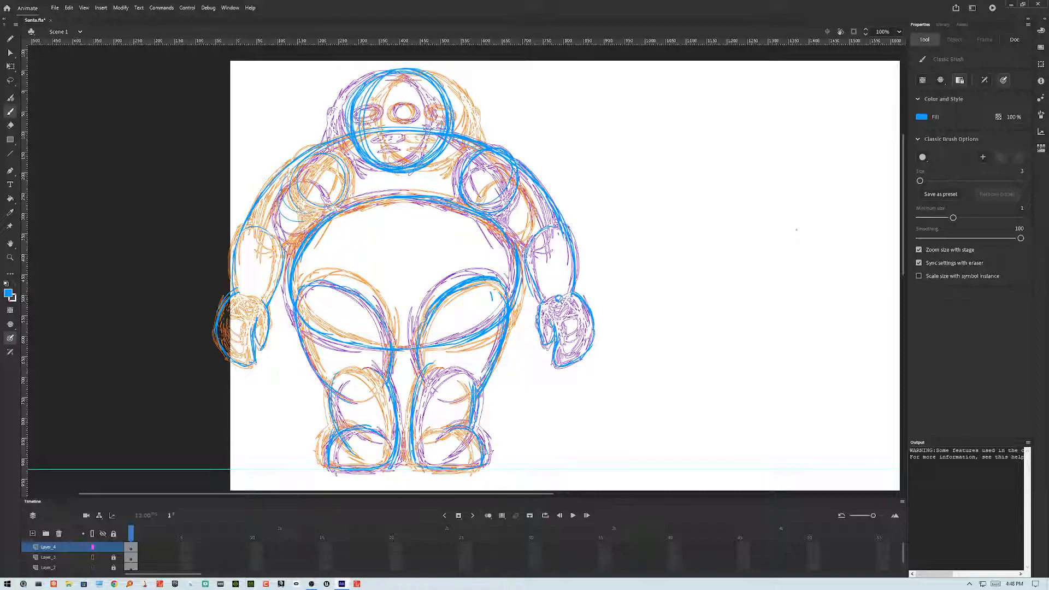
{"action": "mouse_move", "coordinate": [426, 123]}
{"action": "left_mouse_down"}
{"action": "mouse_move", "coordinate": [387, 108]}
{"action": "mouse_move", "coordinate": [387, 124]}
{"action": "mouse_move", "coordinate": [413, 146]}
{"action": "left_mouse_up"}
{"action": "left_click_drag", "start_coordinate": [359, 93], "coordinate": [338, 141]}
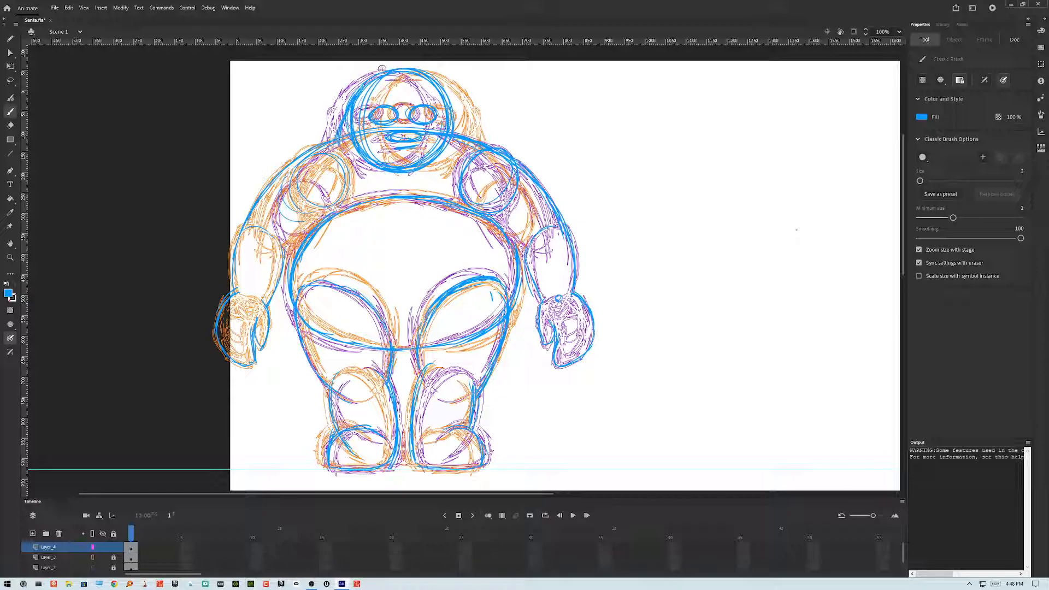
{"action": "mouse_move", "coordinate": [445, 92]}
{"action": "left_mouse_down"}
{"action": "mouse_move", "coordinate": [469, 134]}
{"action": "mouse_move", "coordinate": [458, 123]}
{"action": "left_mouse_up"}
{"action": "left_click_drag", "start_coordinate": [441, 85], "coordinate": [471, 151]}
Step: Delete the two underlying sketch layers, keeping only the traced layer
{"action": "left_click", "coordinate": [56, 558]}
{"action": "left_click", "coordinate": [59, 535]}
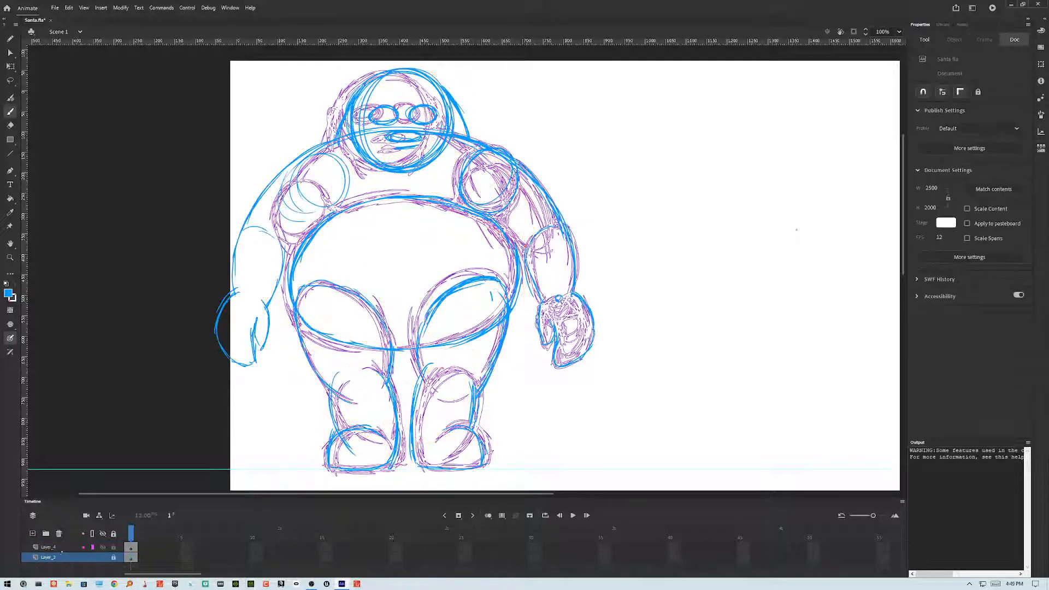
{"action": "left_click", "coordinate": [59, 534]}
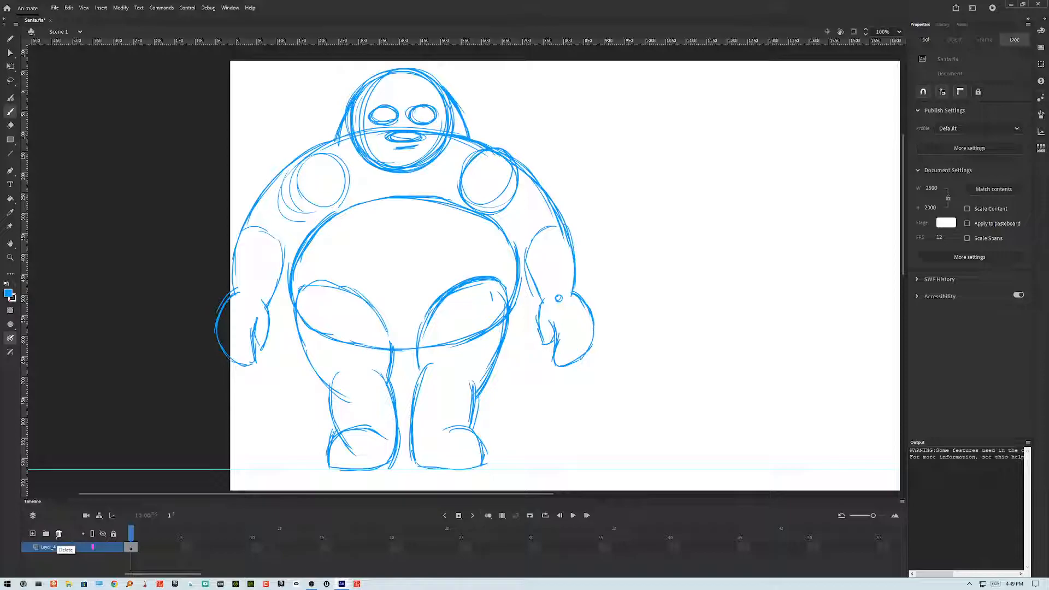
Step: Add extra contour strokes along the left side of the body and the left thigh and leg
{"action": "left_click_drag", "start_coordinate": [286, 259], "coordinate": [335, 210]}
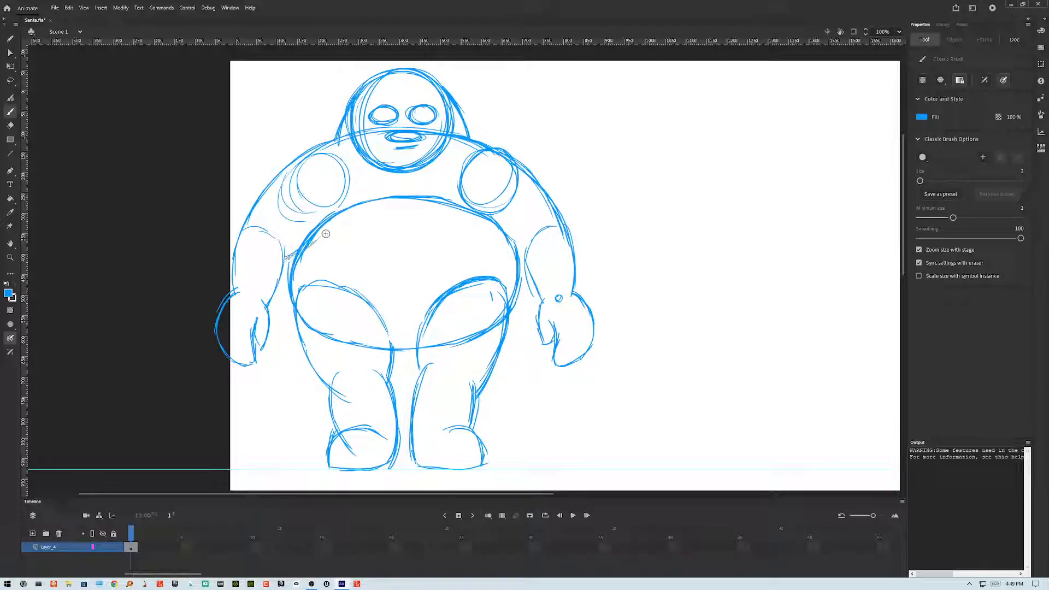
{"action": "mouse_move", "coordinate": [402, 359]}
{"action": "left_mouse_down"}
{"action": "mouse_move", "coordinate": [401, 340]}
{"action": "mouse_move", "coordinate": [387, 407]}
{"action": "mouse_move", "coordinate": [395, 397]}
{"action": "left_mouse_up"}
{"action": "left_click_drag", "start_coordinate": [346, 362], "coordinate": [341, 432]}
{"action": "left_click_drag", "start_coordinate": [337, 381], "coordinate": [344, 440]}
{"action": "mouse_move", "coordinate": [336, 384]}
{"action": "left_mouse_down"}
{"action": "mouse_move", "coordinate": [388, 380]}
{"action": "mouse_move", "coordinate": [396, 402]}
{"action": "mouse_move", "coordinate": [365, 455]}
{"action": "mouse_move", "coordinate": [392, 455]}
{"action": "left_mouse_up"}
{"action": "left_click_drag", "start_coordinate": [397, 413], "coordinate": [383, 457]}
{"action": "mouse_move", "coordinate": [378, 369]}
{"action": "left_mouse_down"}
{"action": "mouse_move", "coordinate": [400, 418]}
{"action": "mouse_move", "coordinate": [389, 452]}
{"action": "left_mouse_up"}
{"action": "left_click_drag", "start_coordinate": [309, 353], "coordinate": [321, 375]}
{"action": "left_click_drag", "start_coordinate": [299, 327], "coordinate": [324, 391]}
{"action": "left_click_drag", "start_coordinate": [301, 338], "coordinate": [317, 284]}
{"action": "mouse_move", "coordinate": [299, 316]}
{"action": "left_mouse_down"}
{"action": "mouse_move", "coordinate": [315, 287]}
{"action": "mouse_move", "coordinate": [326, 290]}
{"action": "left_mouse_up"}
{"action": "left_click_drag", "start_coordinate": [398, 331], "coordinate": [399, 377]}
{"action": "mouse_move", "coordinate": [308, 365]}
{"action": "left_mouse_down"}
{"action": "mouse_move", "coordinate": [303, 344]}
{"action": "mouse_move", "coordinate": [384, 336]}
{"action": "left_mouse_up"}
{"action": "mouse_move", "coordinate": [302, 330]}
{"action": "left_mouse_down"}
{"action": "mouse_move", "coordinate": [399, 318]}
{"action": "mouse_move", "coordinate": [399, 361]}
{"action": "left_mouse_up"}
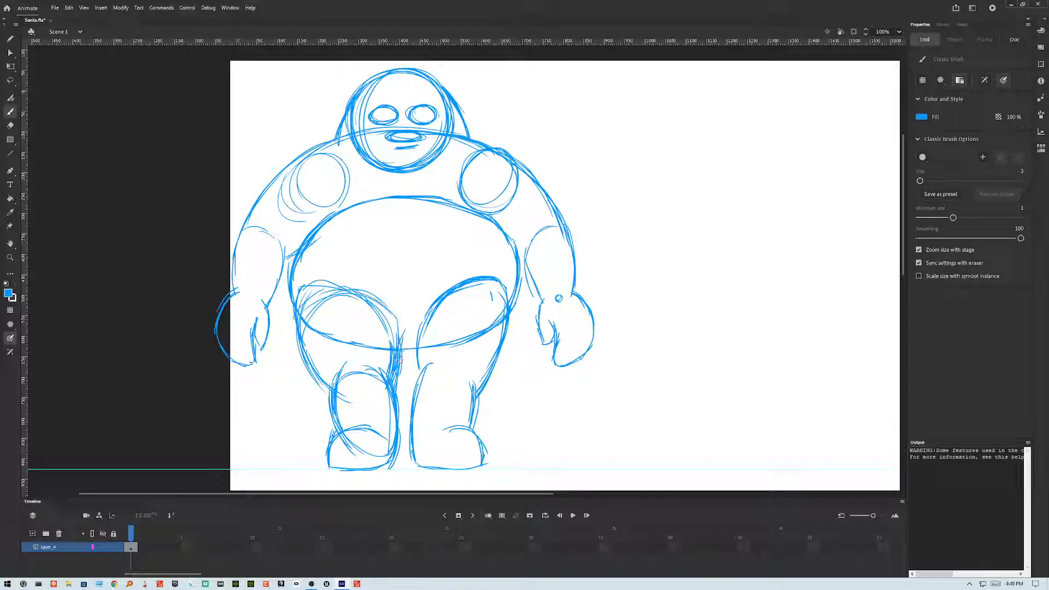
{"action": "mouse_move", "coordinate": [309, 315]}
{"action": "left_mouse_down"}
{"action": "mouse_move", "coordinate": [400, 351]}
{"action": "mouse_move", "coordinate": [401, 342]}
{"action": "mouse_move", "coordinate": [308, 358]}
{"action": "mouse_move", "coordinate": [356, 366]}
{"action": "left_mouse_up"}
Step: Add extra contour strokes to the right thigh, right side of the body and right arm
{"action": "mouse_move", "coordinate": [422, 320]}
{"action": "left_mouse_down"}
{"action": "mouse_move", "coordinate": [489, 284]}
{"action": "mouse_move", "coordinate": [490, 292]}
{"action": "left_mouse_up"}
{"action": "left_click_drag", "start_coordinate": [428, 302], "coordinate": [507, 315]}
{"action": "left_click_drag", "start_coordinate": [469, 280], "coordinate": [409, 332]}
{"action": "mouse_move", "coordinate": [430, 296]}
{"action": "left_mouse_down"}
{"action": "mouse_move", "coordinate": [414, 348]}
{"action": "mouse_move", "coordinate": [424, 374]}
{"action": "left_mouse_up"}
{"action": "left_click_drag", "start_coordinate": [418, 316], "coordinate": [417, 408]}
{"action": "mouse_move", "coordinate": [507, 310]}
{"action": "left_mouse_down"}
{"action": "mouse_move", "coordinate": [501, 363]}
{"action": "mouse_move", "coordinate": [476, 396]}
{"action": "left_mouse_up"}
{"action": "mouse_move", "coordinate": [487, 288]}
{"action": "left_mouse_down"}
{"action": "mouse_move", "coordinate": [513, 329]}
{"action": "mouse_move", "coordinate": [503, 321]}
{"action": "left_mouse_up"}
{"action": "mouse_move", "coordinate": [438, 294]}
{"action": "left_mouse_down"}
{"action": "mouse_move", "coordinate": [510, 345]}
{"action": "mouse_move", "coordinate": [498, 370]}
{"action": "left_mouse_up"}
{"action": "left_click_drag", "start_coordinate": [521, 277], "coordinate": [510, 328]}
{"action": "mouse_move", "coordinate": [520, 289]}
{"action": "left_mouse_down"}
{"action": "mouse_move", "coordinate": [507, 335]}
{"action": "mouse_move", "coordinate": [518, 310]}
{"action": "left_mouse_up"}
{"action": "left_click_drag", "start_coordinate": [488, 214], "coordinate": [518, 261]}
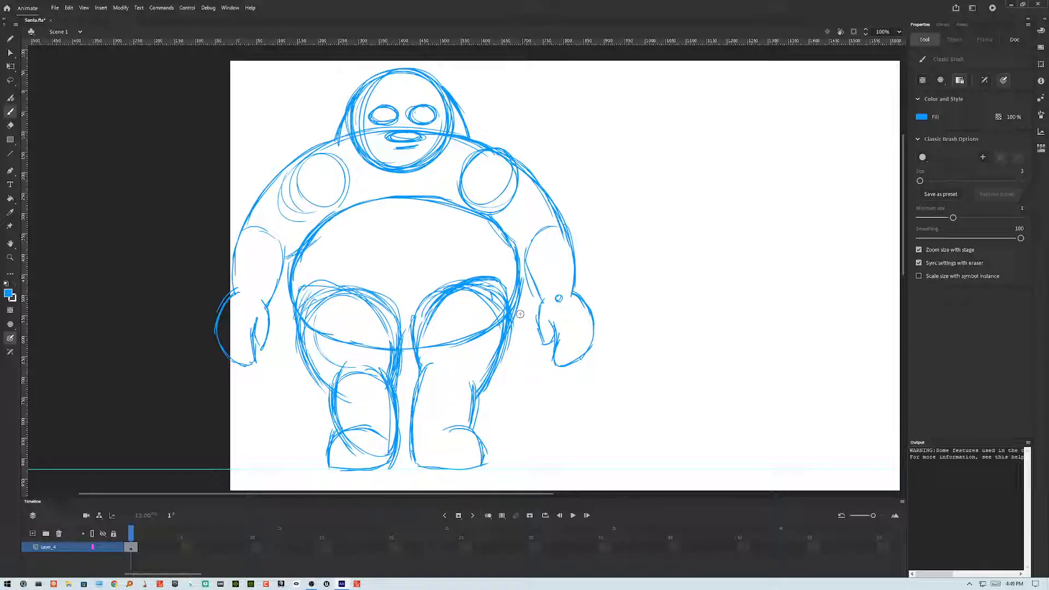
{"action": "left_click_drag", "start_coordinate": [497, 218], "coordinate": [541, 300]}
{"action": "left_click_drag", "start_coordinate": [562, 236], "coordinate": [576, 299]}
Step: Retrace the boot tops and inner and outer leg lines
{"action": "mouse_move", "coordinate": [353, 429]}
{"action": "left_mouse_down"}
{"action": "mouse_move", "coordinate": [332, 471]}
{"action": "mouse_move", "coordinate": [397, 463]}
{"action": "mouse_move", "coordinate": [388, 364]}
{"action": "left_mouse_up"}
{"action": "mouse_move", "coordinate": [414, 445]}
{"action": "left_mouse_down"}
{"action": "mouse_move", "coordinate": [430, 364]}
{"action": "mouse_move", "coordinate": [421, 380]}
{"action": "left_mouse_up"}
{"action": "mouse_move", "coordinate": [406, 332]}
{"action": "left_mouse_down"}
{"action": "mouse_move", "coordinate": [423, 382]}
{"action": "mouse_move", "coordinate": [425, 370]}
{"action": "left_mouse_up"}
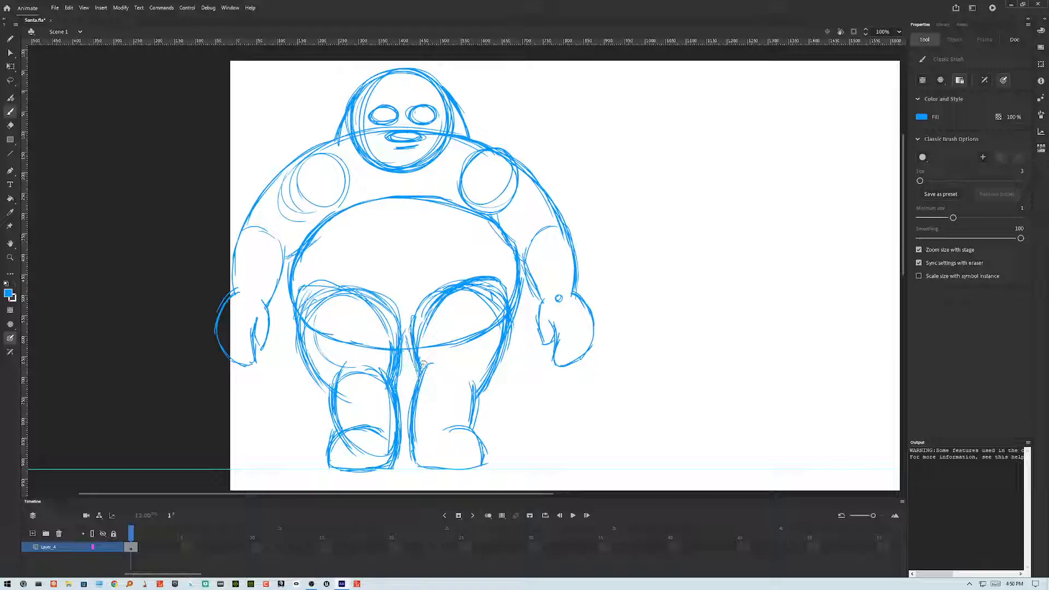
{"action": "mouse_move", "coordinate": [421, 447]}
{"action": "left_mouse_down"}
{"action": "mouse_move", "coordinate": [425, 362]}
{"action": "mouse_move", "coordinate": [417, 444]}
{"action": "left_mouse_up"}
{"action": "left_click_drag", "start_coordinate": [472, 368], "coordinate": [478, 423]}
{"action": "mouse_move", "coordinate": [464, 374]}
{"action": "left_mouse_down"}
{"action": "mouse_move", "coordinate": [469, 438]}
{"action": "mouse_move", "coordinate": [476, 407]}
{"action": "left_mouse_up"}
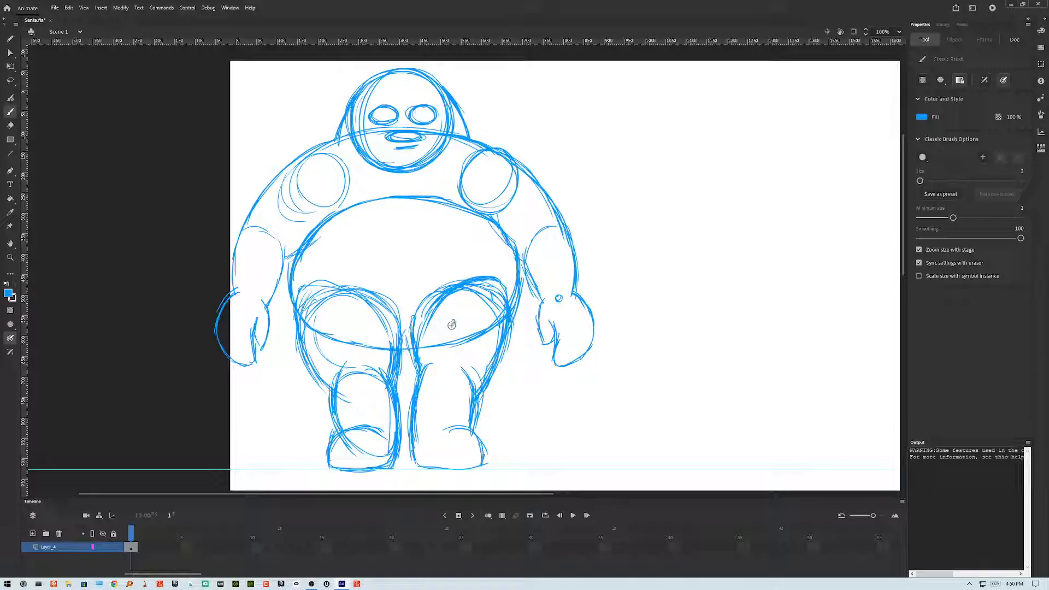
Step: Draw vertical seam lines down the right leg
{"action": "left_click", "coordinate": [450, 381]}
{"action": "left_click_drag", "start_coordinate": [451, 326], "coordinate": [447, 455]}
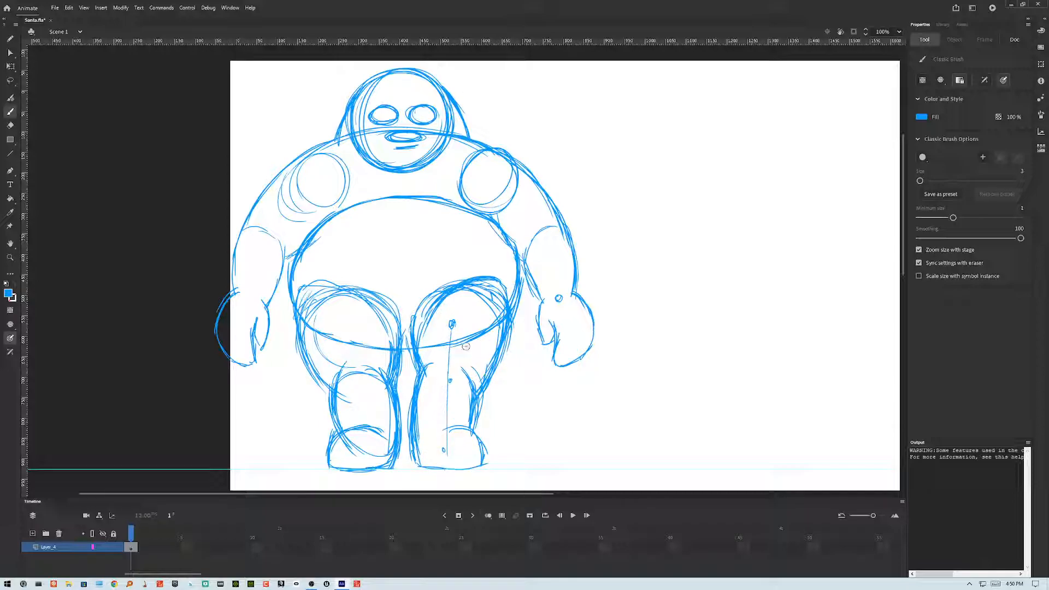
{"action": "left_click_drag", "start_coordinate": [452, 327], "coordinate": [451, 457]}
{"action": "left_click_drag", "start_coordinate": [448, 339], "coordinate": [454, 462]}
{"action": "left_click_drag", "start_coordinate": [450, 317], "coordinate": [449, 462]}
{"action": "left_click_drag", "start_coordinate": [468, 365], "coordinate": [479, 400]}
{"action": "left_click_drag", "start_coordinate": [415, 350], "coordinate": [413, 383]}
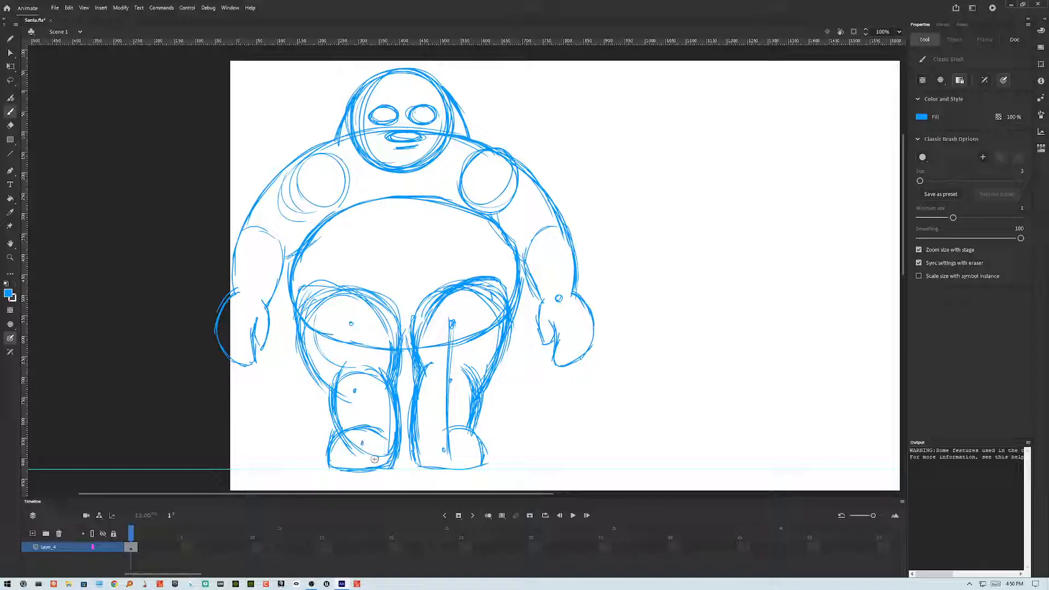
Step: Draw a seam down the left leg, a line across both thighs, and stubble dots on the chin
{"action": "left_click_drag", "start_coordinate": [353, 324], "coordinate": [364, 449]}
{"action": "left_click_drag", "start_coordinate": [357, 346], "coordinate": [365, 453]}
{"action": "left_click_drag", "start_coordinate": [350, 321], "coordinate": [436, 323]}
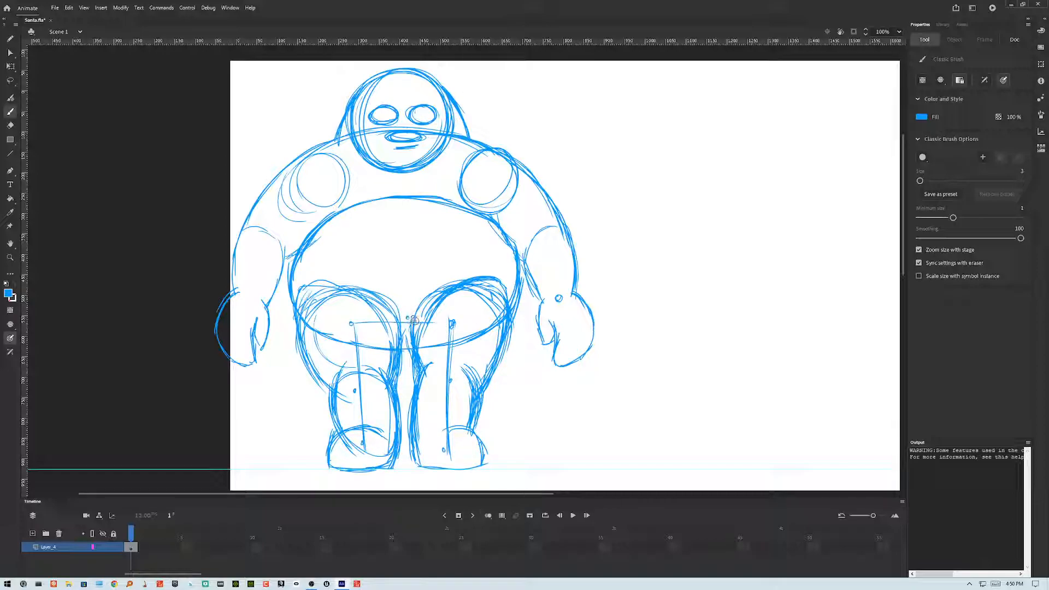
{"action": "mouse_move", "coordinate": [351, 322]}
{"action": "left_mouse_down"}
{"action": "mouse_move", "coordinate": [466, 328]}
{"action": "mouse_move", "coordinate": [452, 321]}
{"action": "left_mouse_up"}
{"action": "left_click_drag", "start_coordinate": [367, 325], "coordinate": [464, 322]}
{"action": "left_click_drag", "start_coordinate": [402, 145], "coordinate": [403, 152]}
{"action": "left_click", "coordinate": [403, 154]}
Step: Lock the drawing layer and add a new layer above it
{"action": "left_click", "coordinate": [113, 548]}
{"action": "left_click", "coordinate": [33, 534]}
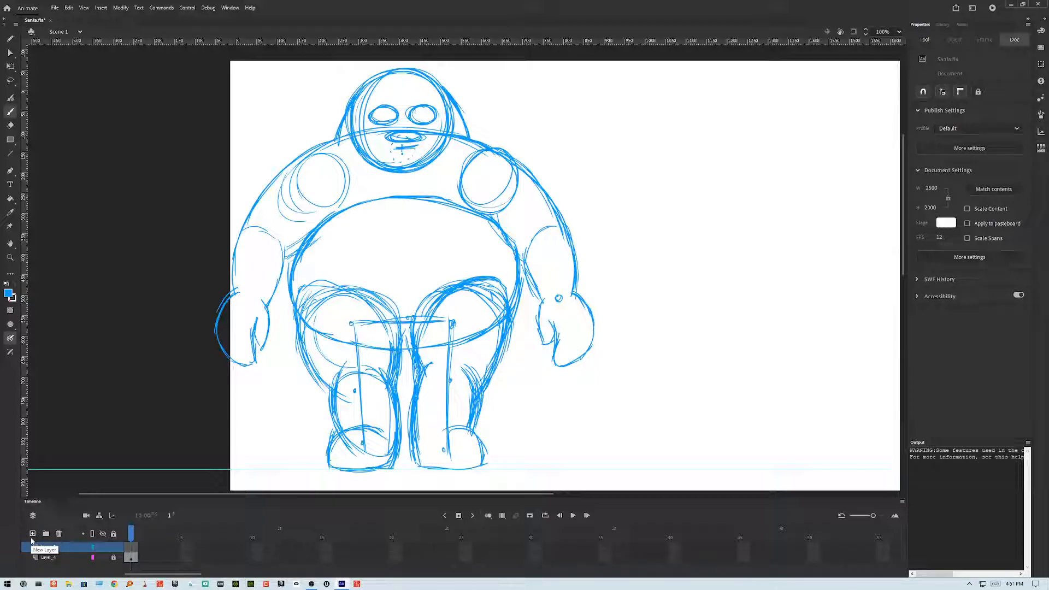
Step: Open the Puppet Producer extension panel
{"action": "left_click", "coordinate": [230, 8]}
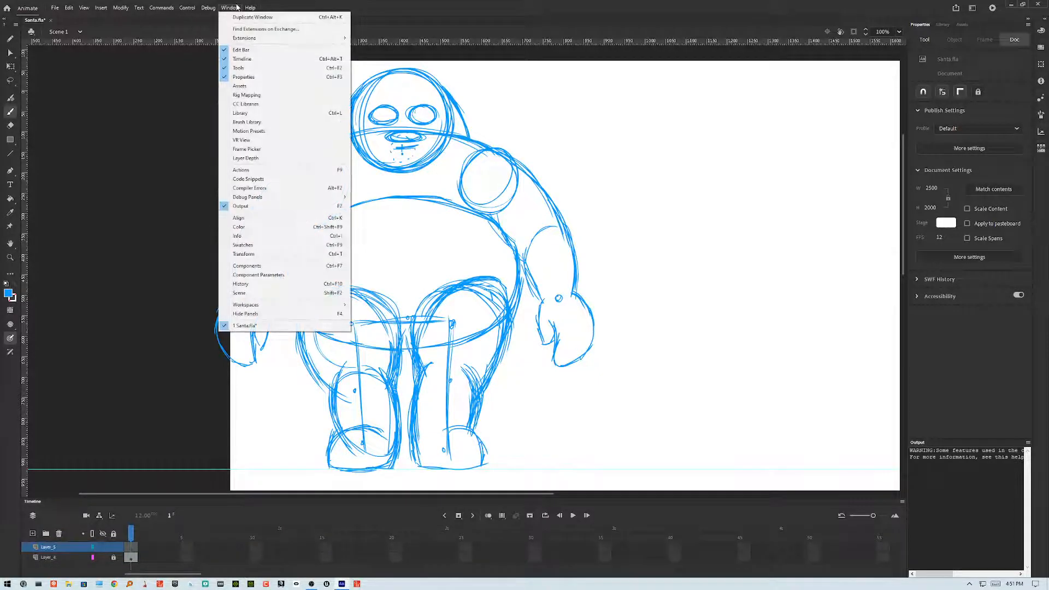
{"action": "mouse_move", "coordinate": [324, 38]}
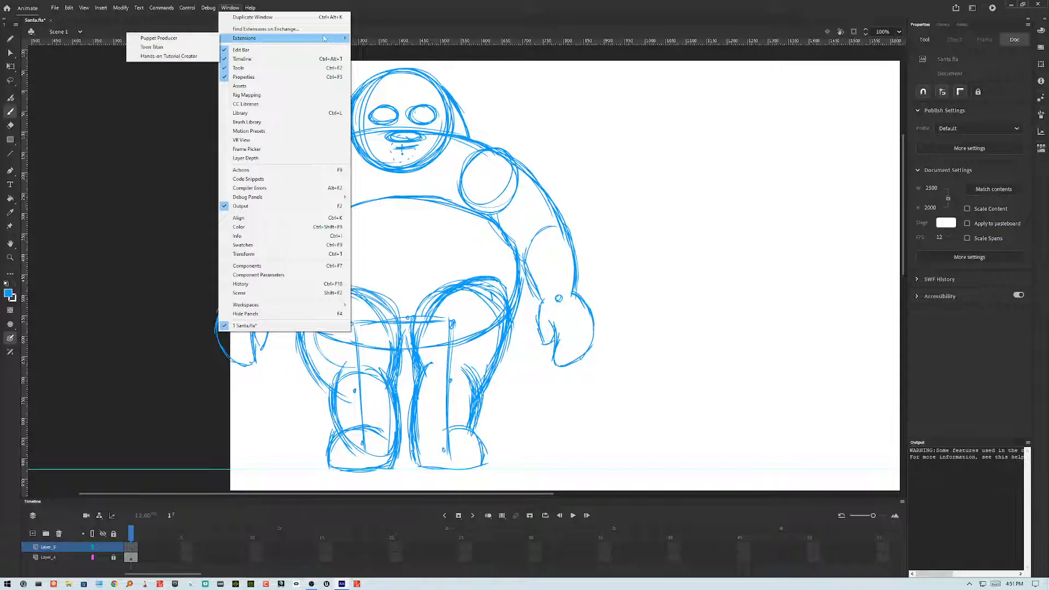
{"action": "left_click", "coordinate": [175, 39]}
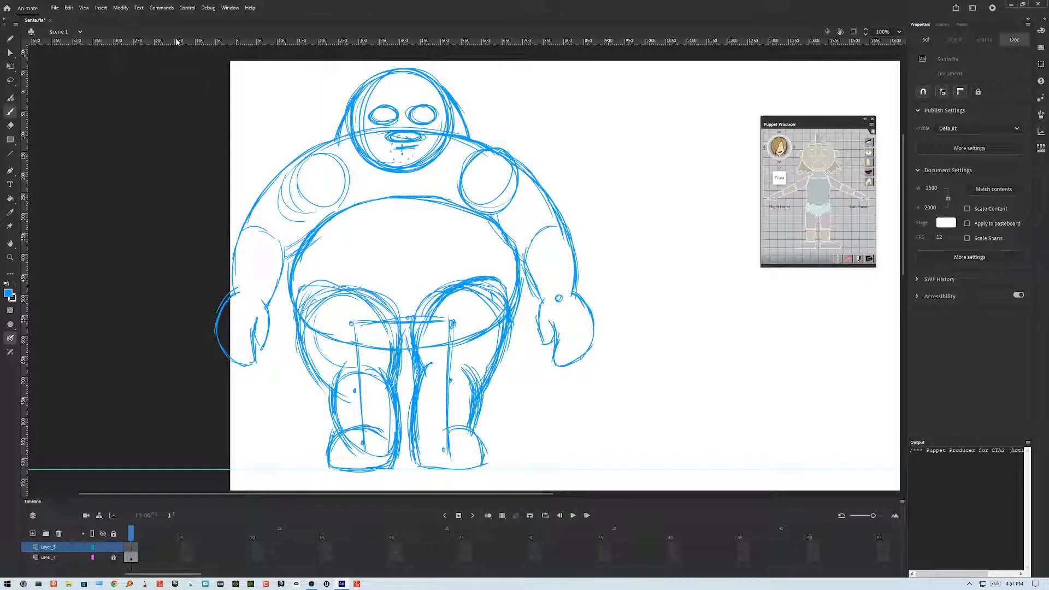
{"action": "left_click", "coordinate": [873, 132]}
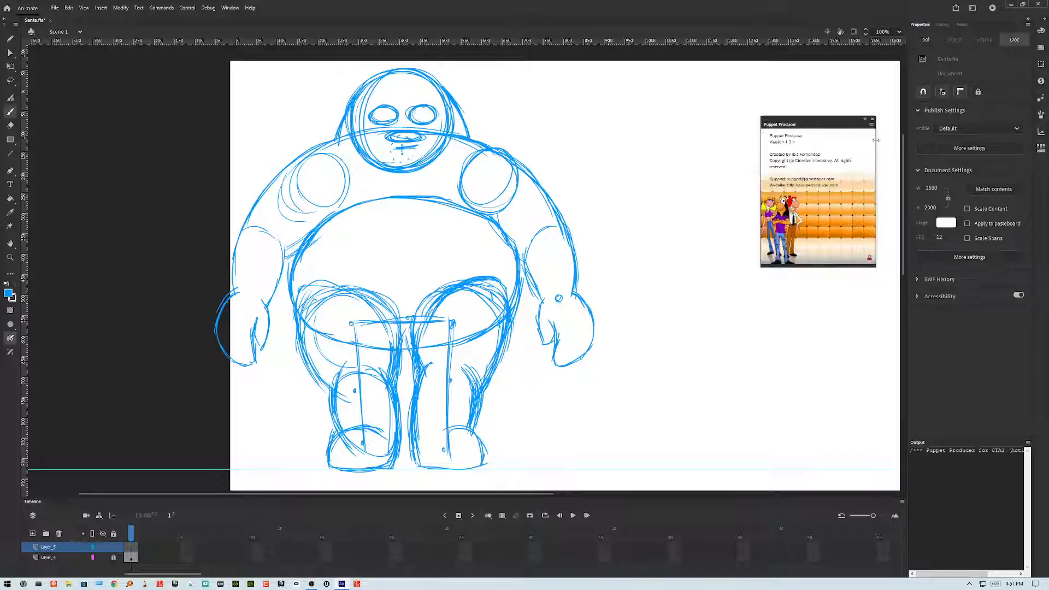
{"action": "left_click", "coordinate": [869, 258]}
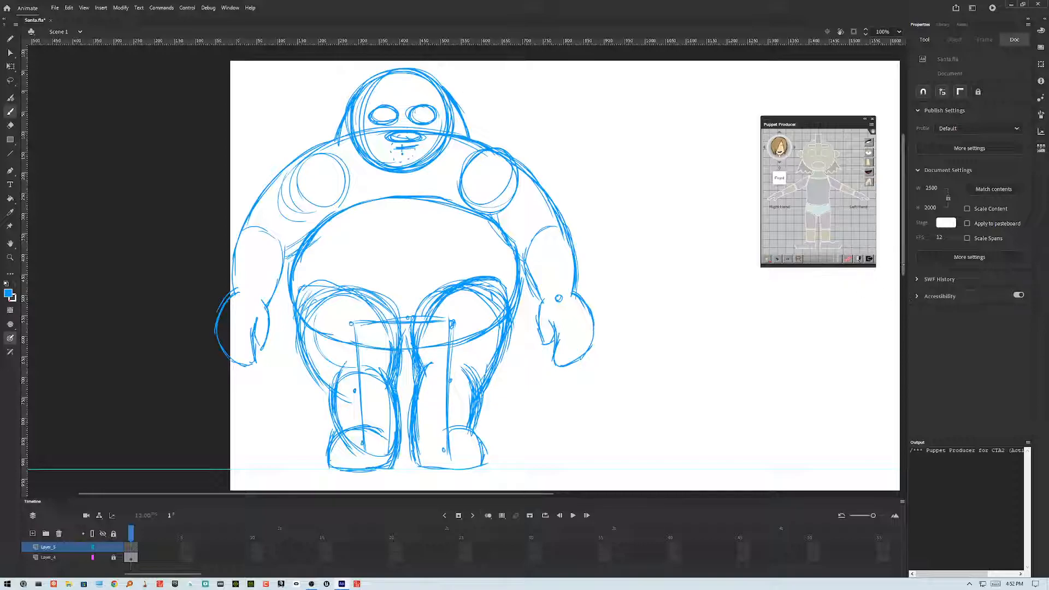
Step: Insert a Puppet Producer joint onto the stage
{"action": "scroll", "coordinate": [710, 263], "scroll_direction": "up", "scroll_amount": 3}
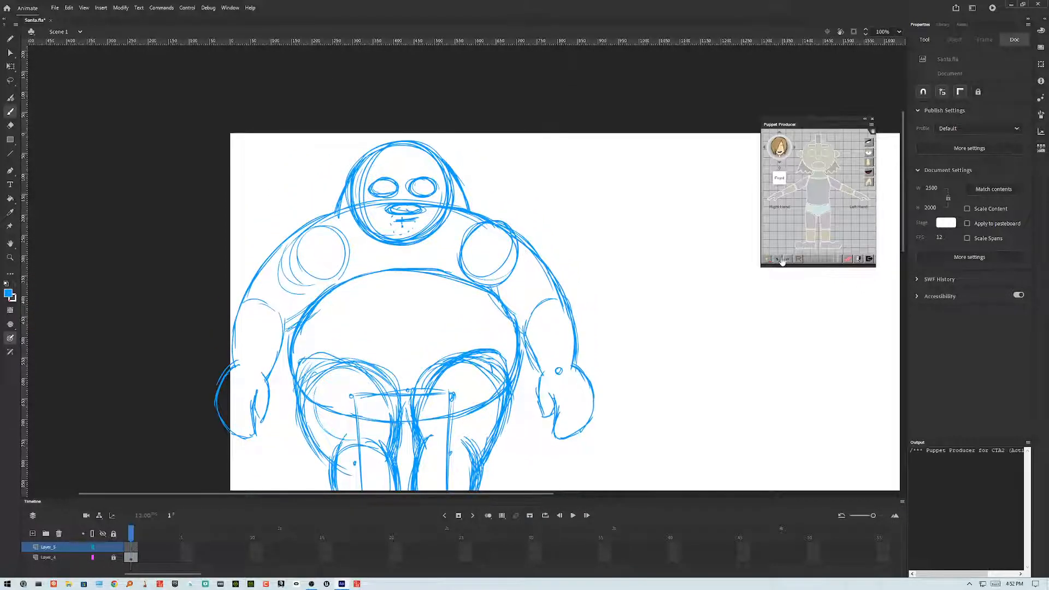
{"action": "left_click", "coordinate": [781, 260]}
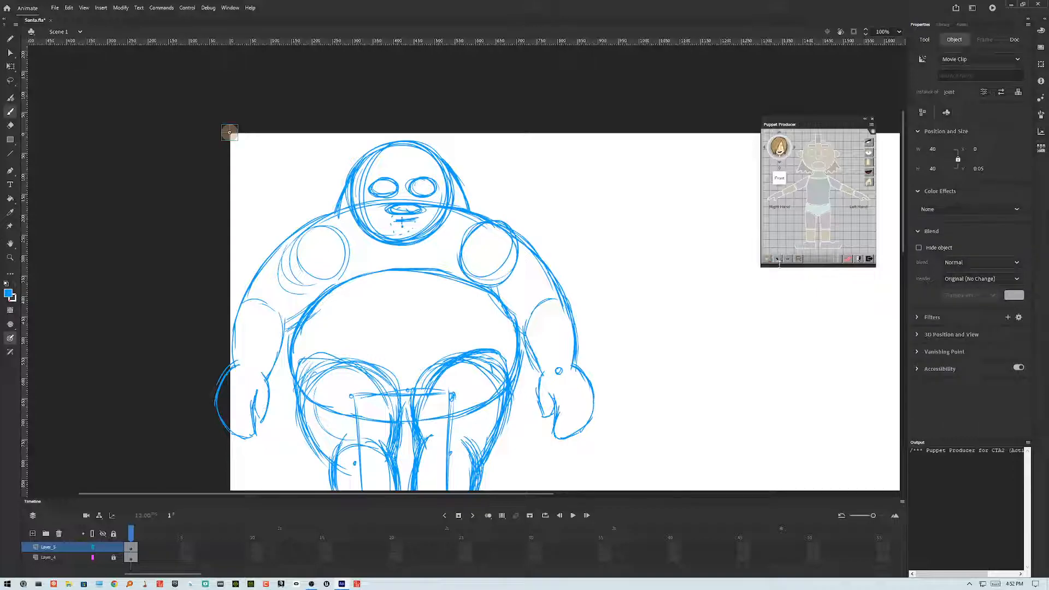
{"action": "left_click", "coordinate": [11, 53]}
{"action": "left_click_drag", "start_coordinate": [229, 132], "coordinate": [234, 130]}
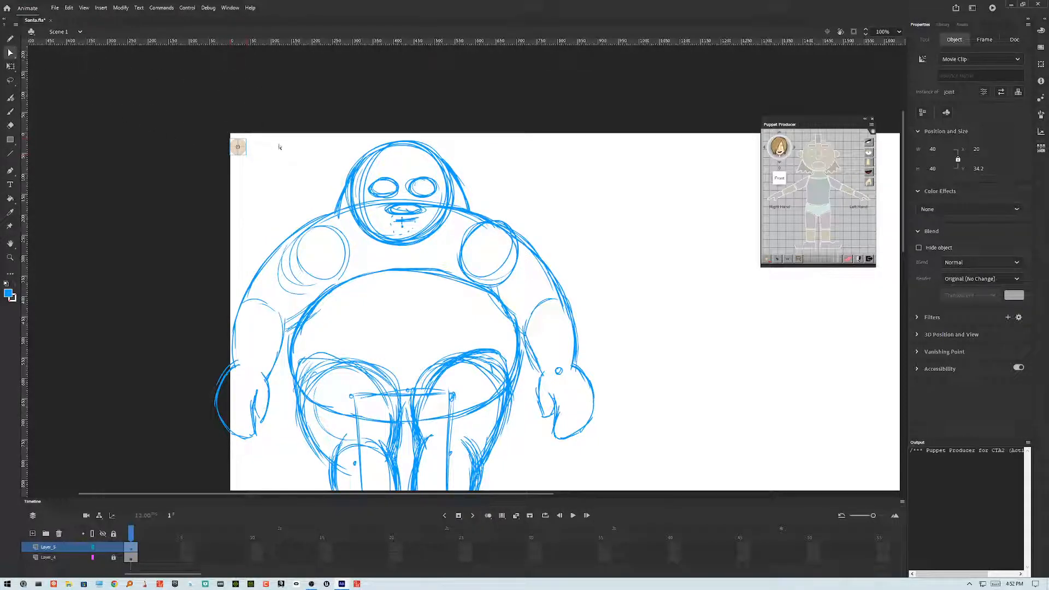
Step: Move the joint onto the left shoulder and scale it to fit the shoulder ball
{"action": "left_click", "coordinate": [11, 53]}
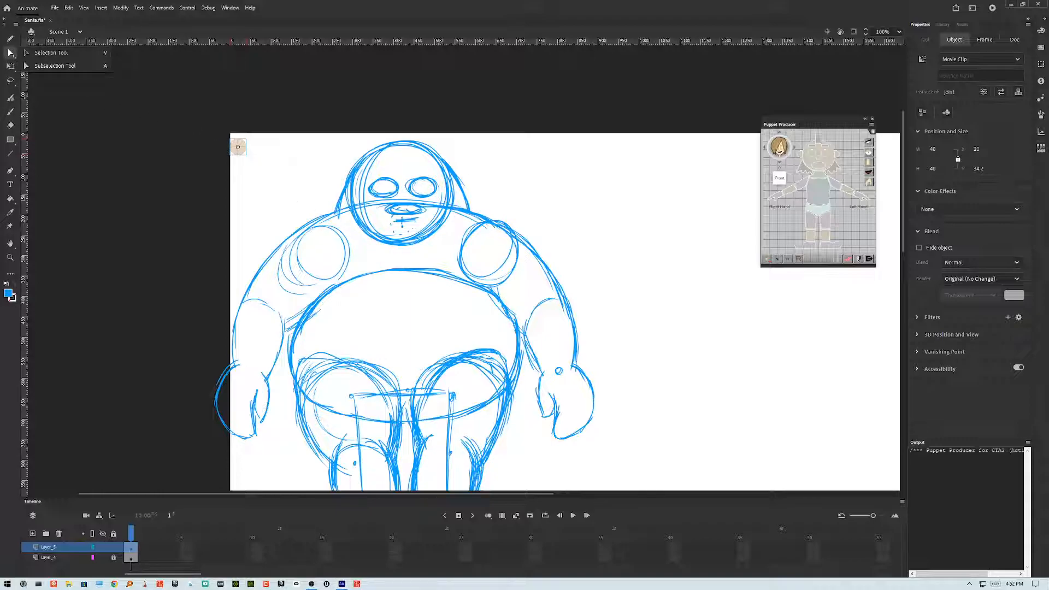
{"action": "left_click", "coordinate": [49, 52]}
{"action": "left_click_drag", "start_coordinate": [243, 148], "coordinate": [342, 262]}
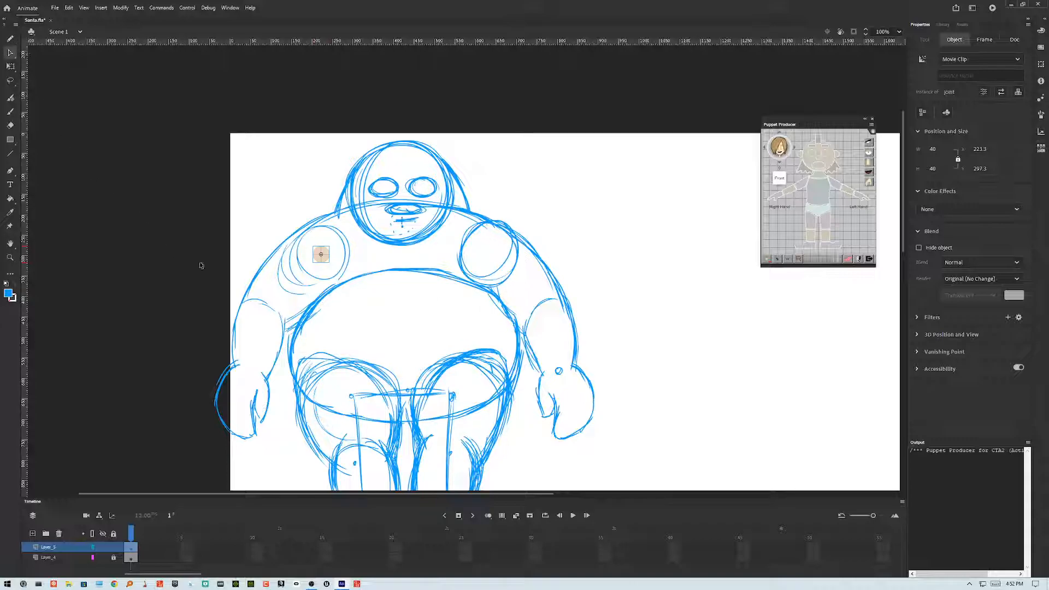
{"action": "left_click", "coordinate": [10, 66]}
{"action": "left_click_drag", "start_coordinate": [330, 263], "coordinate": [365, 292]}
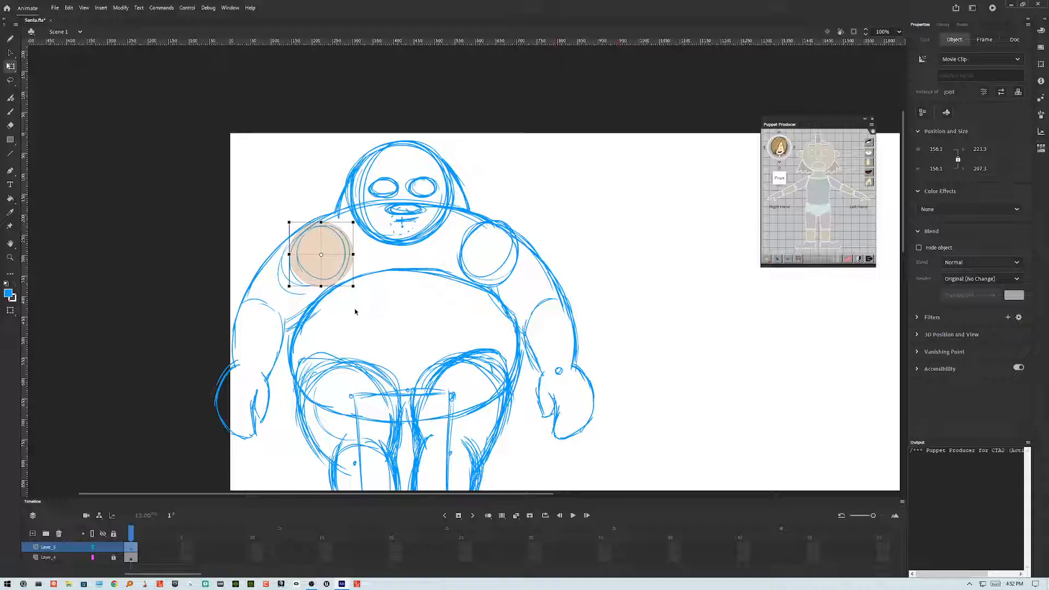
Step: Nudge a copy of the shoulder joint across onto the right shoulder
{"action": "key", "text": "shift+Right"}
{"action": "key", "text": "shift+Down"}
{"action": "key", "text": "shift+Up"}
{"action": "key", "text": "shift+Left"}
{"action": "key", "text": "shift+Right"}
{"action": "key", "text": "shift+Right"}
{"action": "key", "text": "shift+Right"}
{"action": "key", "text": "shift+Right"}
{"action": "key", "text": "shift+Right"}
{"action": "key", "text": "shift+Right"}
{"action": "key", "text": "shift+Right"}
{"action": "key", "text": "shift+Right"}
{"action": "key", "text": "shift+Right"}
{"action": "key", "text": "shift+Right"}
{"action": "key", "text": "shift+Right"}
{"action": "key", "text": "shift+Right"}
{"action": "key", "text": "shift+Right"}
{"action": "key", "text": "shift+Right"}
{"action": "key", "text": "shift+Right"}
{"action": "key", "text": "shift+Right"}
{"action": "key", "text": "shift+Right"}
{"action": "key", "text": "shift+Right"}
{"action": "key", "text": "shift+Right"}
{"action": "key", "text": "shift+Right"}
{"action": "key", "text": "shift+Right"}
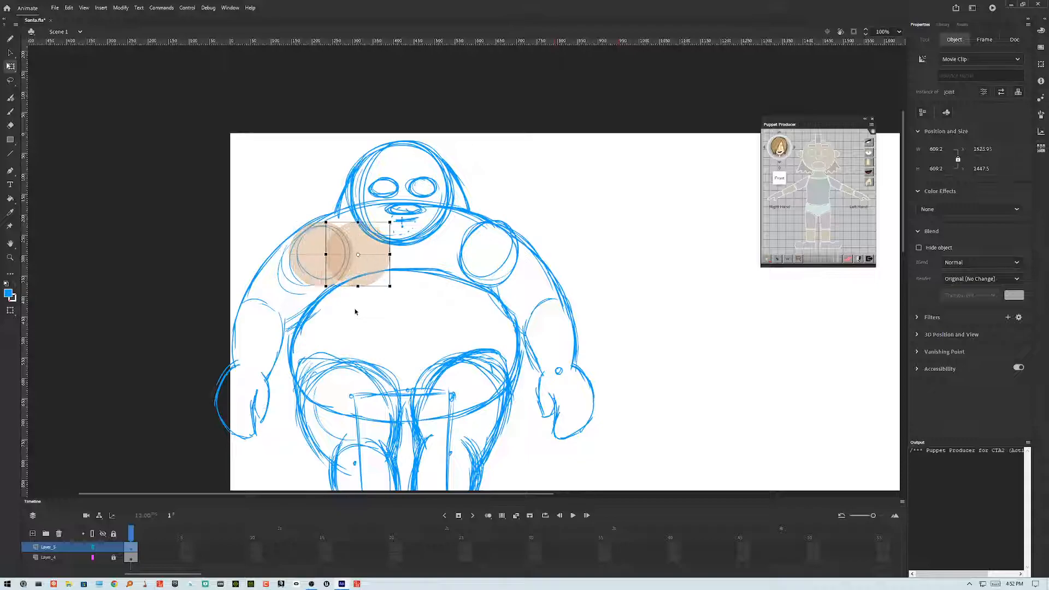
{"action": "key", "text": "shift+Right"}
{"action": "key", "text": "shift+Right"}
{"action": "key", "text": "shift+Right"}
{"action": "key", "text": "shift+Left"}
{"action": "key", "text": "shift+Left"}
{"action": "key", "text": "shift+Left"}
{"action": "key", "text": "shift+Left"}
{"action": "key", "text": "shift+Left"}
{"action": "key", "text": "shift+Right"}
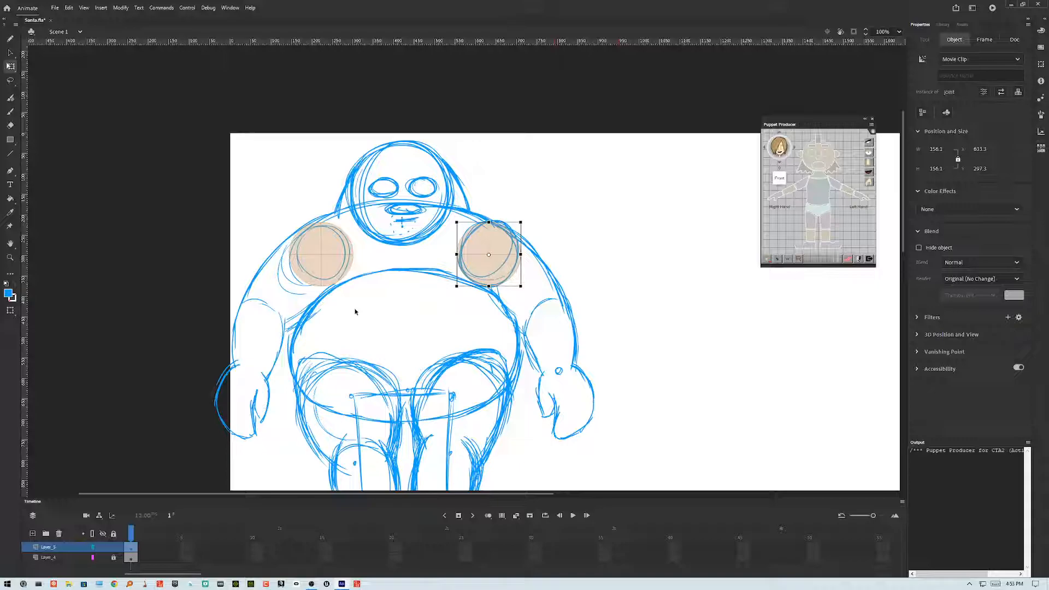
Step: Paste another joint and scale and nudge it over the right elbow
{"action": "key", "text": "ctrl+shift+v"}
{"action": "left_click_drag", "start_coordinate": [509, 249], "coordinate": [569, 321]}
{"action": "mouse_move", "coordinate": [582, 358]}
{"action": "left_mouse_down"}
{"action": "mouse_move", "coordinate": [570, 346]}
{"action": "mouse_move", "coordinate": [583, 361]}
{"action": "left_mouse_up"}
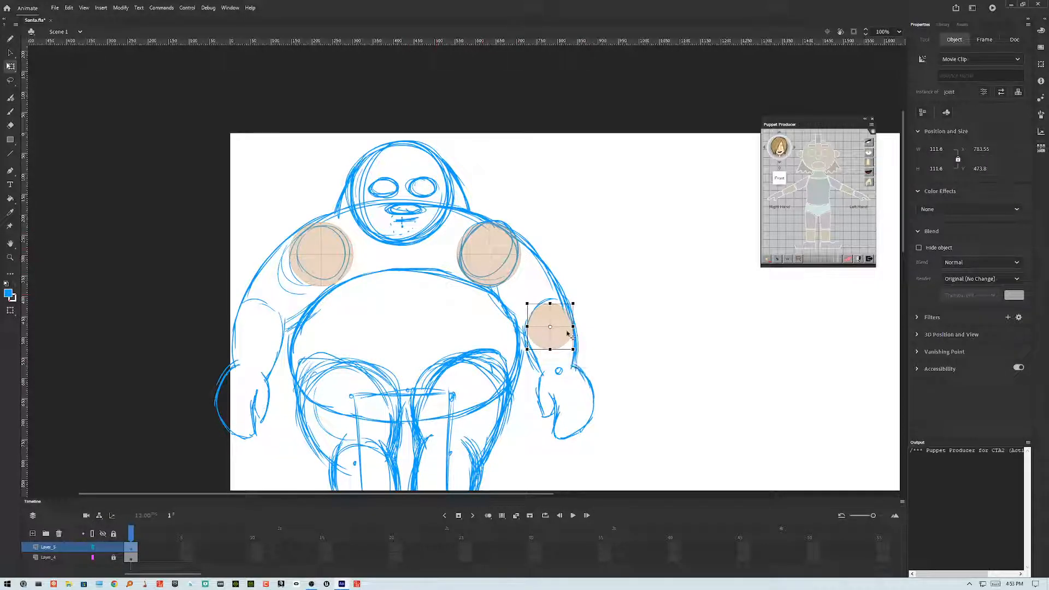
{"action": "key", "text": "Up"}
{"action": "key", "text": "Up"}
{"action": "key", "text": "Up"}
{"action": "key", "text": "Up"}
{"action": "key", "text": "Up"}
{"action": "key", "text": "Up"}
{"action": "key", "text": "Up"}
{"action": "key", "text": "Up"}
{"action": "key", "text": "Up"}
{"action": "key", "text": "Up"}
{"action": "key", "text": "Up"}
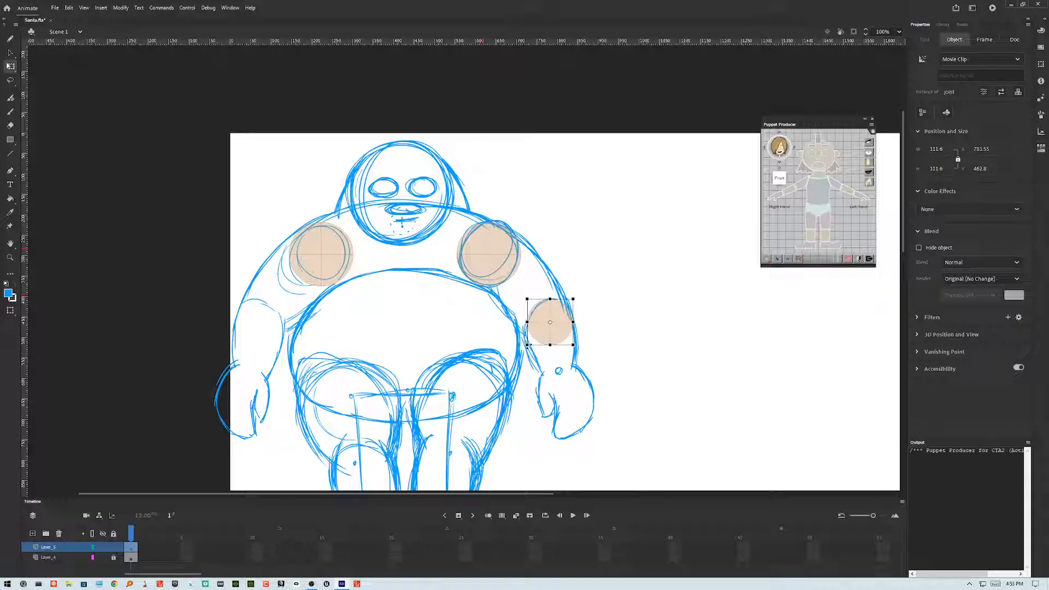
{"action": "left_click_drag", "start_coordinate": [527, 345], "coordinate": [523, 349]}
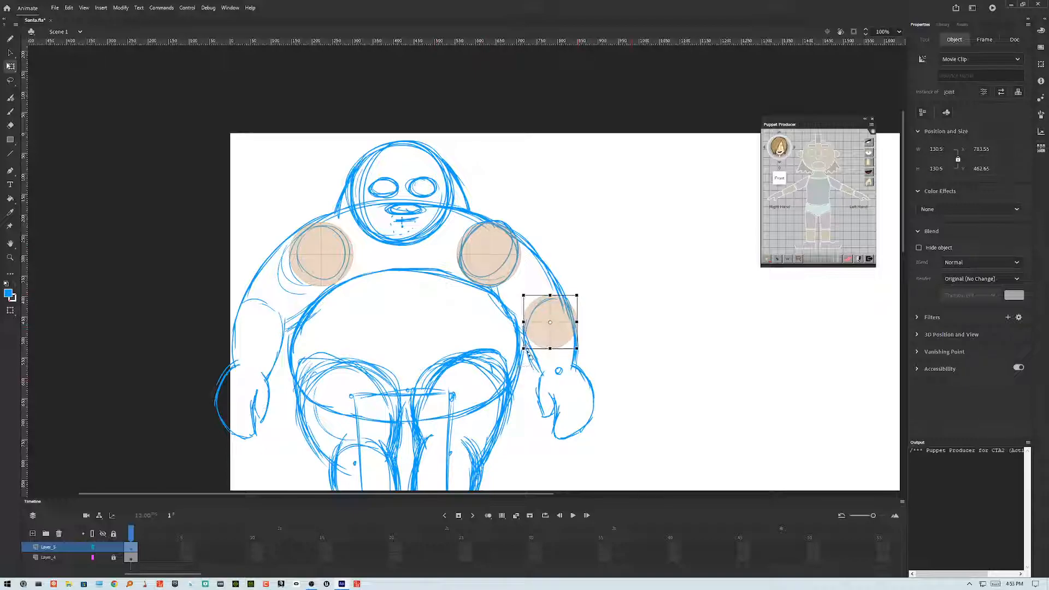
{"action": "key", "text": "Left"}
{"action": "key", "text": "Left"}
{"action": "key", "text": "Left"}
{"action": "key", "text": "Left"}
{"action": "key", "text": "Left"}
{"action": "key", "text": "Left"}
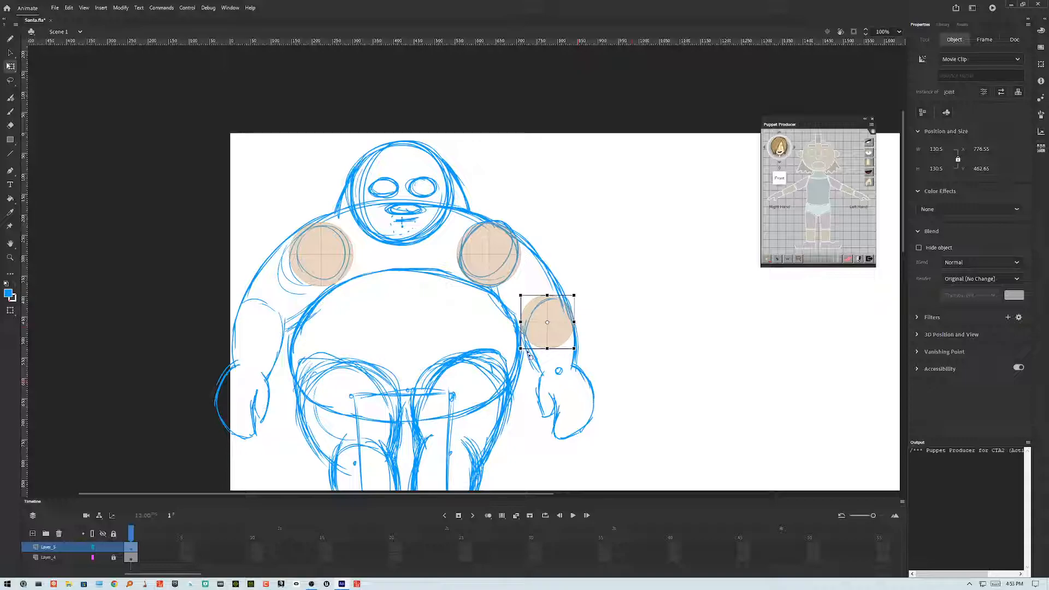
Step: Duplicate the elbow joint and nudge the copy across to the left elbow
{"action": "key", "text": "ctrl+d"}
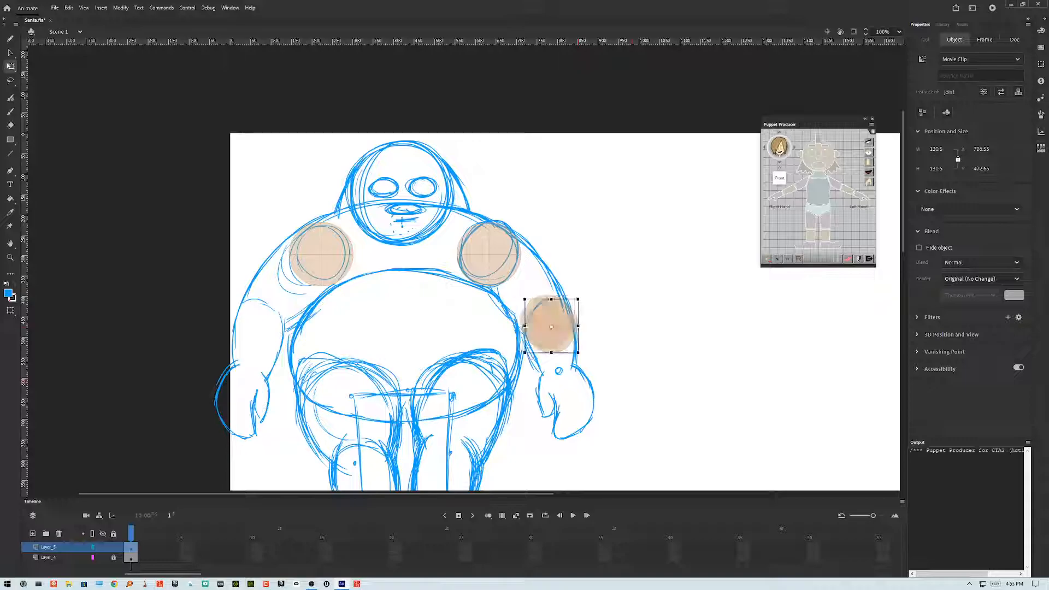
{"action": "key", "text": "shift+Up"}
{"action": "key", "text": "shift+Left"}
{"action": "key", "text": "shift+Left"}
{"action": "key", "text": "shift+Left"}
{"action": "key", "text": "shift+Left"}
{"action": "key", "text": "shift+Left"}
{"action": "key", "text": "shift+Left"}
{"action": "key", "text": "shift+Left"}
{"action": "key", "text": "shift+Left"}
{"action": "key", "text": "shift+Left"}
{"action": "key", "text": "shift+Left"}
{"action": "key", "text": "shift+Left"}
{"action": "key", "text": "shift+Left"}
{"action": "key", "text": "shift+Left"}
{"action": "key", "text": "shift+Left"}
{"action": "key", "text": "shift+Left"}
{"action": "key", "text": "shift+Left"}
{"action": "key", "text": "shift+Left"}
{"action": "key", "text": "shift+Left"}
{"action": "key", "text": "shift+Left"}
{"action": "key", "text": "shift+Left"}
{"action": "key", "text": "shift+Left"}
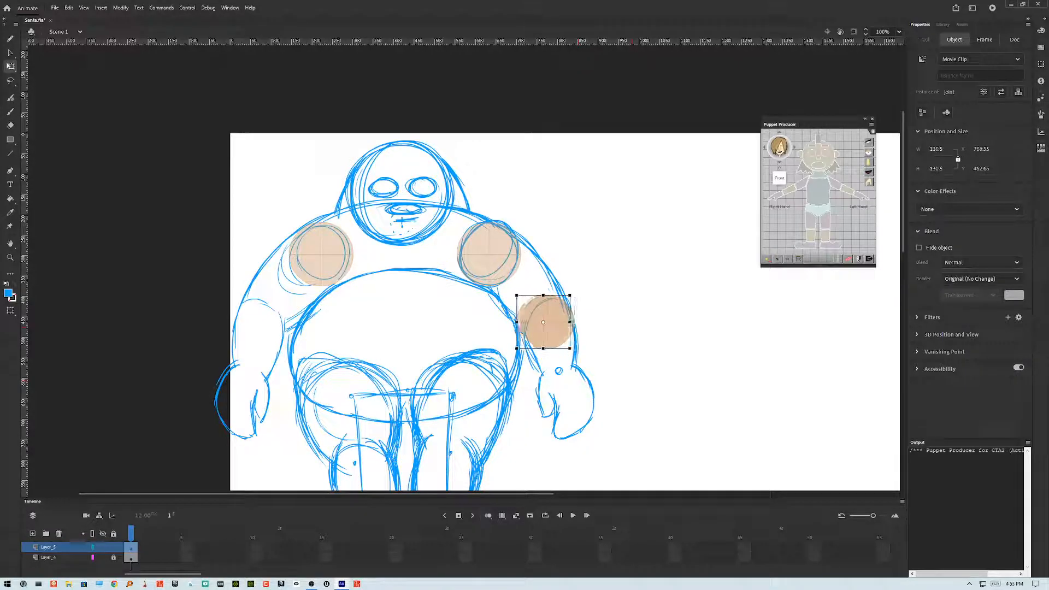
{"action": "key", "text": "shift+Left"}
{"action": "key", "text": "shift+Left"}
{"action": "key", "text": "shift+Left"}
{"action": "key", "text": "shift+Left"}
{"action": "key", "text": "shift+Left"}
{"action": "key", "text": "shift+Left"}
{"action": "key", "text": "shift+Left"}
{"action": "key", "text": "shift+Left"}
{"action": "key", "text": "shift+Left"}
{"action": "key", "text": "shift+Left"}
{"action": "key", "text": "shift+Left"}
{"action": "key", "text": "shift+Left"}
{"action": "key", "text": "shift+Left"}
{"action": "key", "text": "shift+Left"}
{"action": "key", "text": "shift+Left"}
{"action": "key", "text": "shift+Left"}
{"action": "key", "text": "shift+Left"}
{"action": "key", "text": "shift+Left"}
{"action": "key", "text": "shift+Left"}
{"action": "key", "text": "shift+Left"}
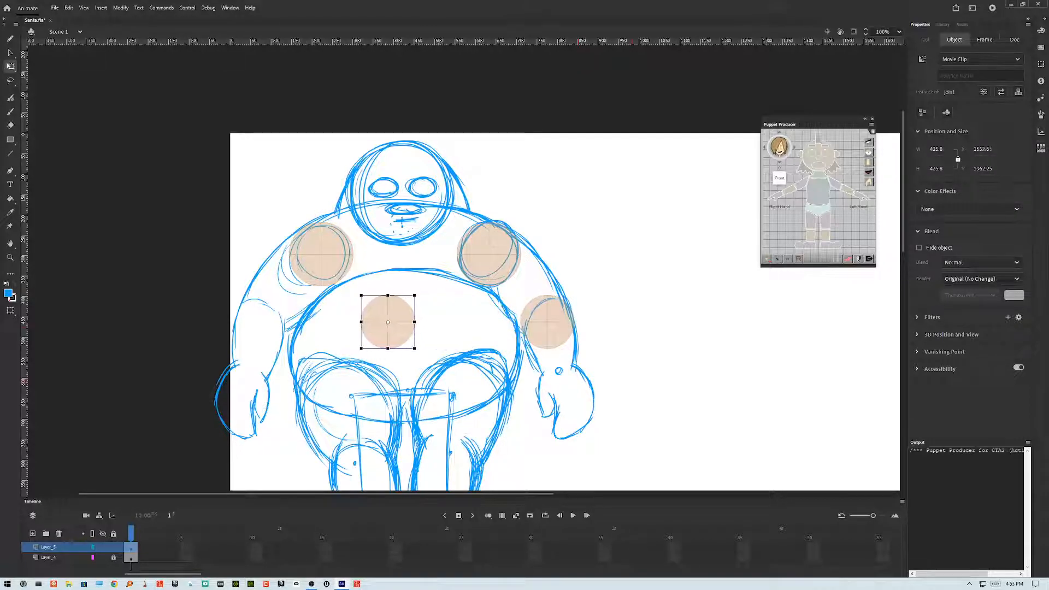
Step: Nudge the left elbow joint slightly so it sits centred over the elbow
{"action": "key", "text": "shift+Left"}
{"action": "key", "text": "shift+Left"}
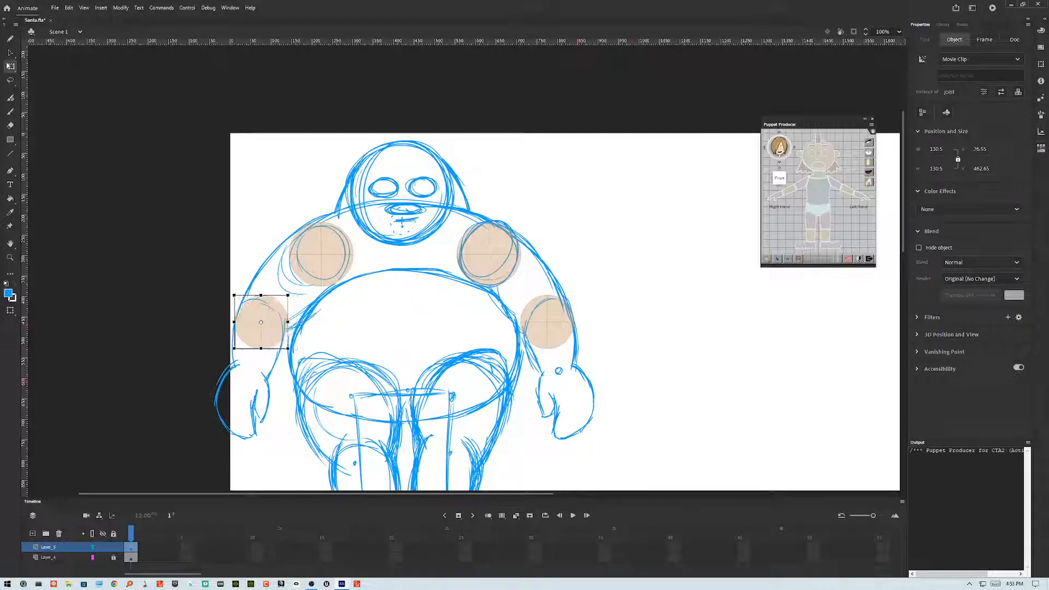
{"action": "key", "text": "shift+Left"}
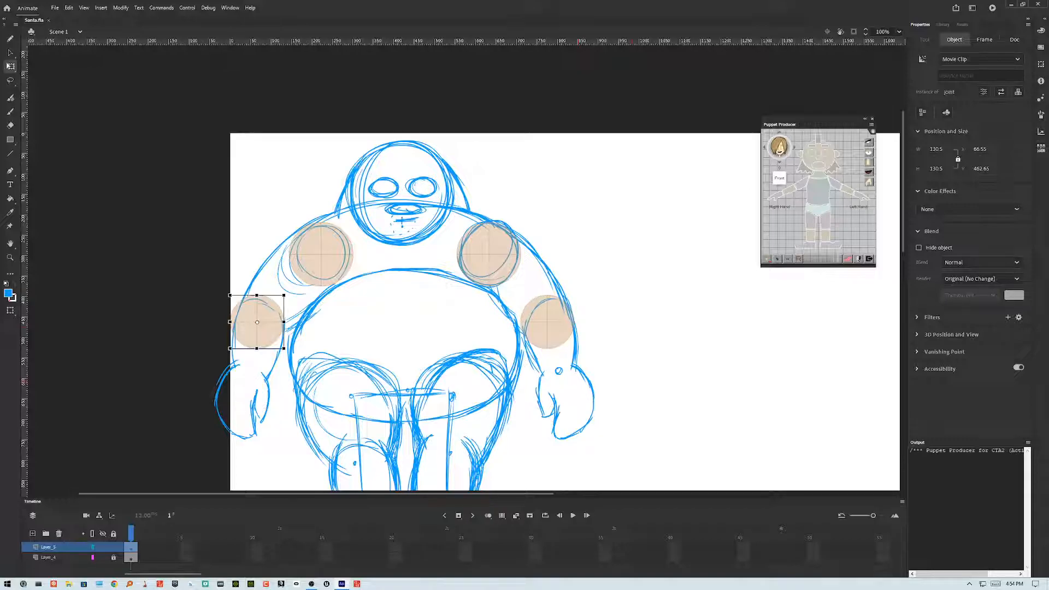
{"action": "key", "text": "shift+Right"}
{"action": "key", "text": "shift+Down"}
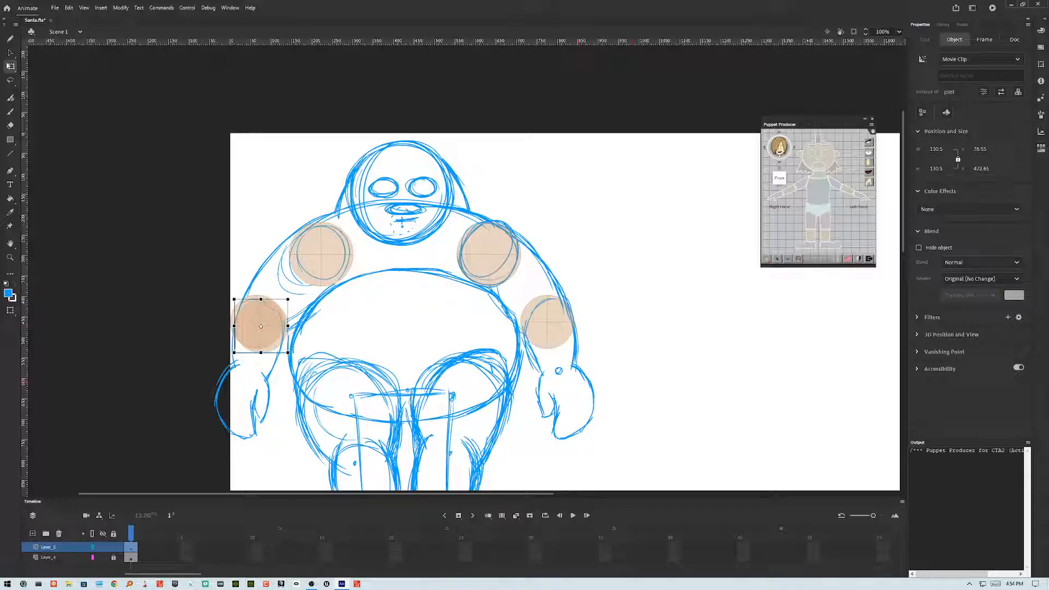
Step: Copy the elbow joint onto the right wrist, scale it down to about 79 px and nudge it into place
{"action": "left_click_drag", "start_coordinate": [275, 335], "coordinate": [577, 382]}
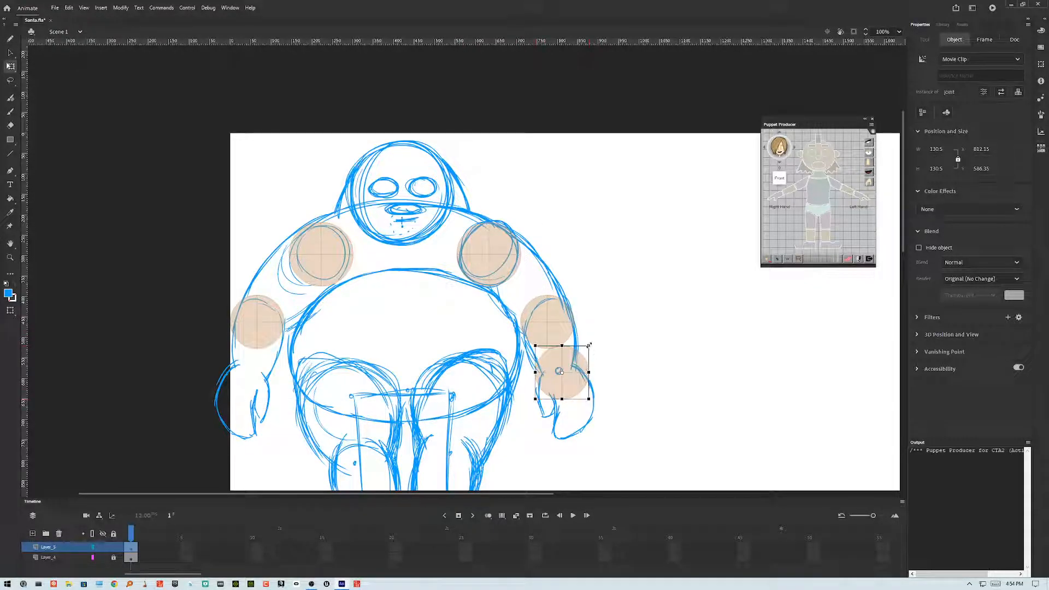
{"action": "mouse_move", "coordinate": [589, 346]}
{"action": "left_mouse_down"}
{"action": "mouse_move", "coordinate": [578, 357]}
{"action": "mouse_move", "coordinate": [590, 346]}
{"action": "left_mouse_up"}
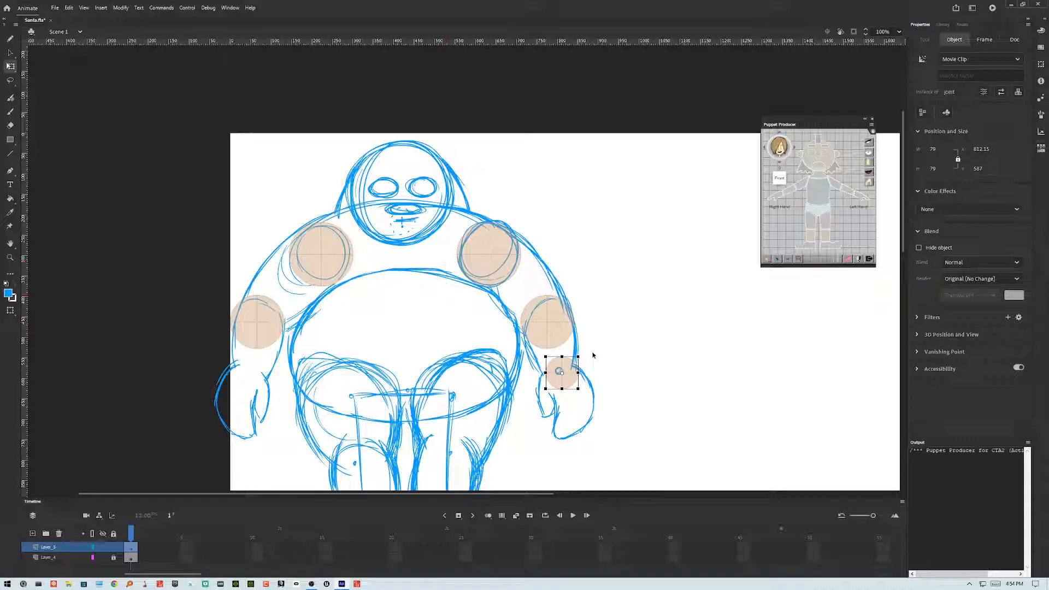
{"action": "key", "text": "Left"}
{"action": "key", "text": "Left"}
{"action": "key", "text": "Left"}
{"action": "key", "text": "Left"}
{"action": "key", "text": "Left"}
{"action": "key", "text": "Left"}
{"action": "key", "text": "Left"}
{"action": "key", "text": "Left"}
Step: Duplicate the wrist joint and nudge the copy across onto the left wrist
{"action": "key", "text": "shift+Right"}
{"action": "key", "text": "shift+Down"}
{"action": "key", "text": "shift+Up"}
{"action": "key", "text": "shift+Left"}
{"action": "key", "text": "shift+Left"}
{"action": "key", "text": "shift+Left"}
{"action": "key", "text": "shift+Left"}
{"action": "key", "text": "shift+Left"}
{"action": "key", "text": "shift+Left"}
{"action": "key", "text": "shift+Left"}
{"action": "key", "text": "shift+Left"}
{"action": "key", "text": "shift+Left"}
{"action": "key", "text": "shift+Left"}
{"action": "key", "text": "shift+Left"}
{"action": "key", "text": "shift+Left"}
{"action": "key", "text": "shift+Left"}
{"action": "key", "text": "shift+Left"}
{"action": "key", "text": "shift+Left"}
{"action": "key", "text": "shift+Left"}
{"action": "key", "text": "shift+Left"}
{"action": "key", "text": "shift+Left"}
{"action": "key", "text": "shift+Left"}
{"action": "key", "text": "shift+Left"}
{"action": "key", "text": "shift+Left"}
{"action": "key", "text": "shift+Left"}
{"action": "key", "text": "shift+Left"}
{"action": "key", "text": "shift+Left"}
{"action": "key", "text": "shift+Left"}
{"action": "key", "text": "shift+Left"}
{"action": "key", "text": "shift+Left"}
{"action": "key", "text": "shift+Left"}
{"action": "key", "text": "shift+Left"}
{"action": "key", "text": "shift+Left"}
{"action": "key", "text": "shift+Left"}
{"action": "key", "text": "shift+Left"}
{"action": "key", "text": "shift+Left"}
{"action": "key", "text": "shift+Left"}
{"action": "key", "text": "shift+Left"}
{"action": "key", "text": "shift+Left"}
{"action": "key", "text": "shift+Left"}
{"action": "key", "text": "shift+Left"}
{"action": "key", "text": "shift+Left"}
{"action": "key", "text": "shift+Left"}
{"action": "key", "text": "shift+Left"}
{"action": "key", "text": "shift+Left"}
{"action": "key", "text": "shift+Left"}
{"action": "key", "text": "shift+Left"}
{"action": "key", "text": "shift+Left"}
{"action": "key", "text": "shift+Left"}
{"action": "key", "text": "shift+Left"}
{"action": "key", "text": "shift+Left"}
{"action": "key", "text": "shift+Left"}
{"action": "key", "text": "shift+Right"}
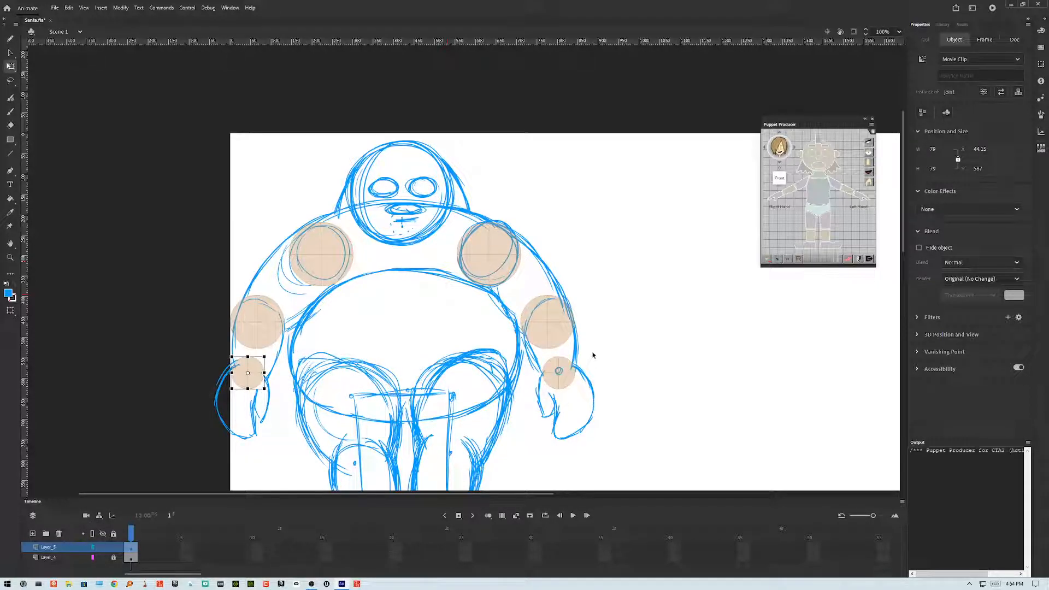
{"action": "key", "text": "shift+Right"}
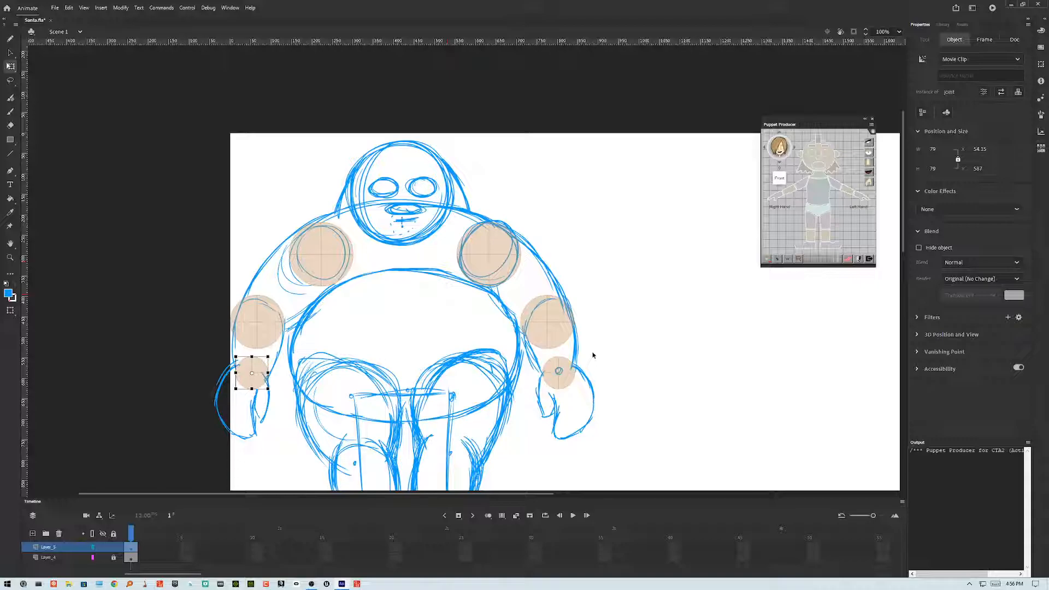
Step: Nudge the left wrist joint into place, then copy a joint onto the belly and enlarge it to about 352 px as the pelvis joint
{"action": "key", "text": "shift+Right"}
{"action": "key", "text": "shift+Down"}
{"action": "mouse_move", "coordinate": [264, 370]}
{"action": "left_mouse_down"}
{"action": "mouse_move", "coordinate": [444, 363]}
{"action": "mouse_move", "coordinate": [414, 385]}
{"action": "mouse_move", "coordinate": [480, 318]}
{"action": "left_mouse_up"}
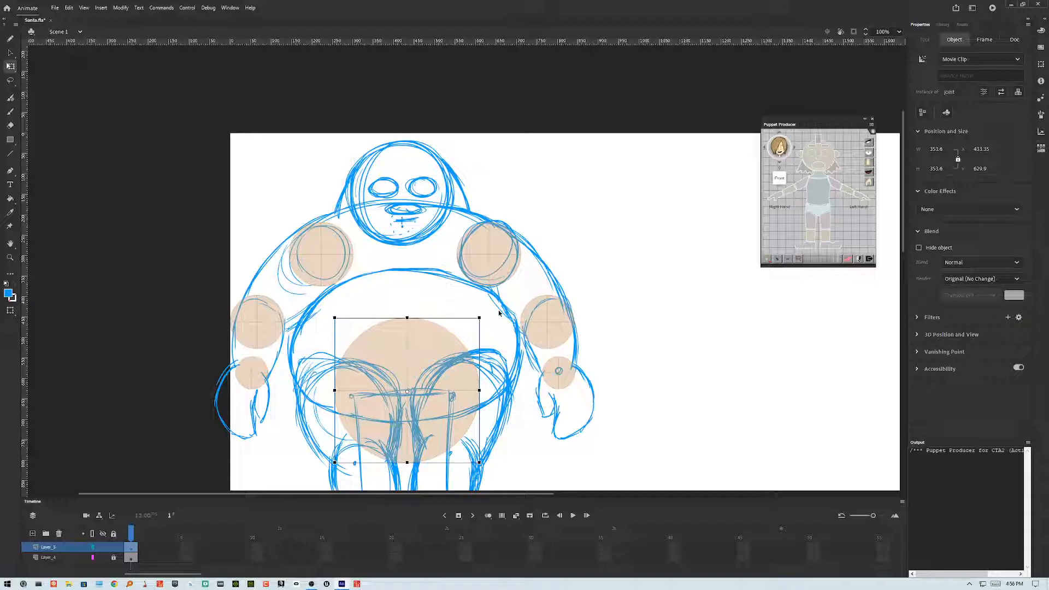
Step: Duplicate the pelvis joint, move the copy over the right hip and scale it down to about 240 px
{"action": "scroll", "coordinate": [499, 313], "scroll_direction": "down", "scroll_amount": 3}
{"action": "key", "text": "ctrl+d"}
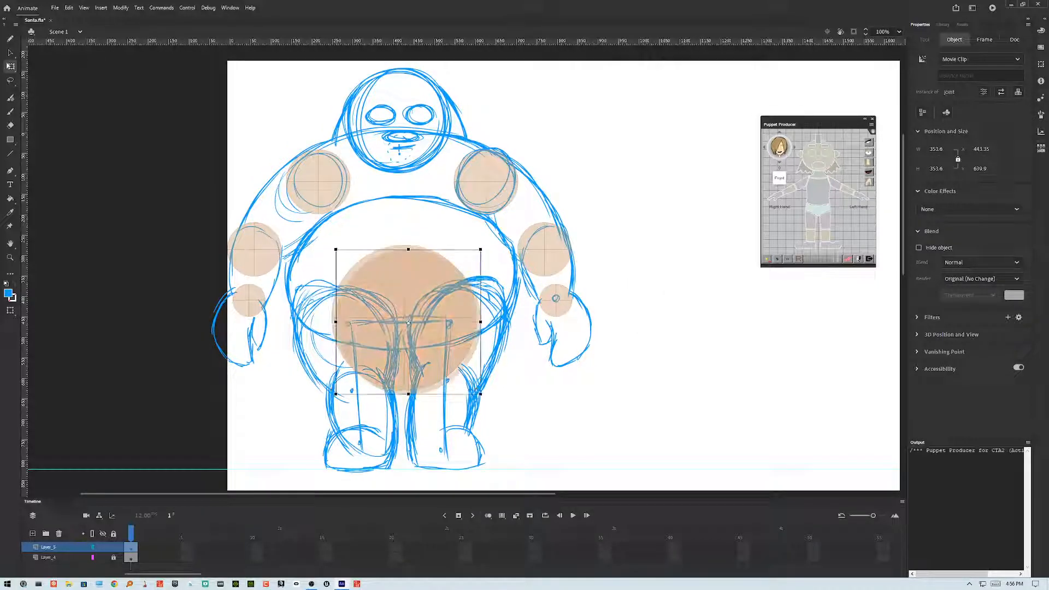
{"action": "left_click_drag", "start_coordinate": [394, 358], "coordinate": [444, 357]}
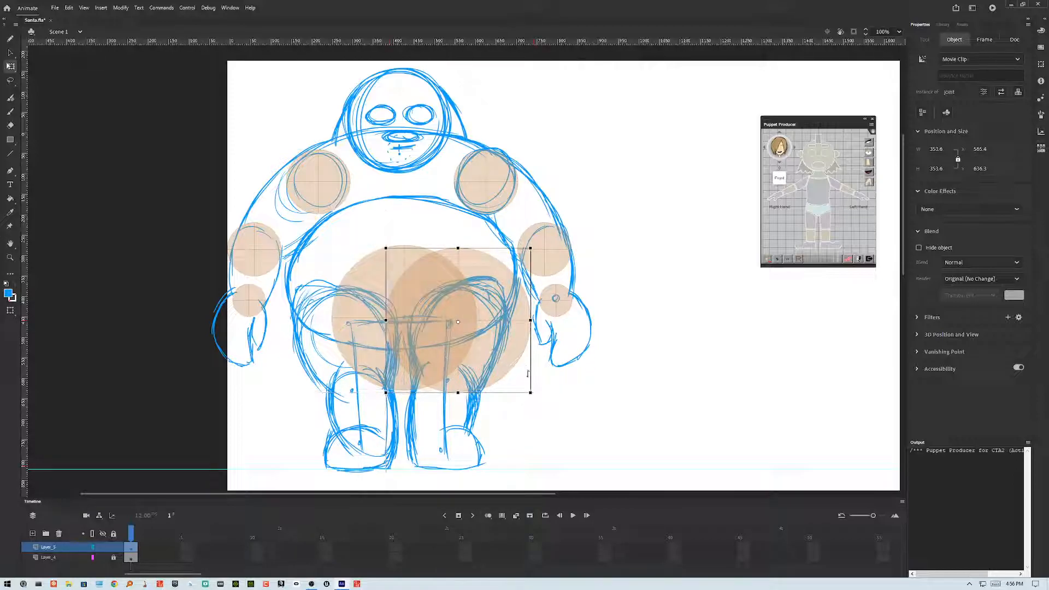
{"action": "mouse_move", "coordinate": [531, 392]}
{"action": "left_mouse_down"}
{"action": "mouse_move", "coordinate": [510, 381]}
{"action": "mouse_move", "coordinate": [528, 392]}
{"action": "left_mouse_up"}
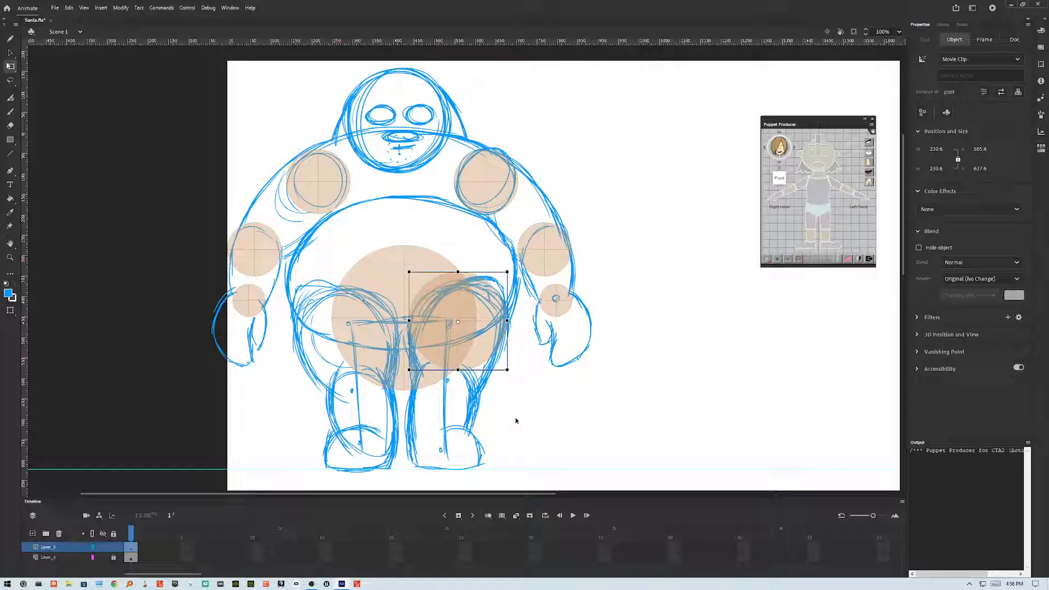
Step: Duplicate the hip joint and nudge the copy across onto the left hip
{"action": "key", "text": "ctrl+d"}
{"action": "key", "text": "shift+Up"}
{"action": "key", "text": "shift+Left"}
{"action": "key", "text": "shift+Left"}
{"action": "key", "text": "shift+Left"}
{"action": "key", "text": "shift+Left"}
{"action": "key", "text": "shift+Left"}
{"action": "key", "text": "shift+Left"}
{"action": "key", "text": "shift+Left"}
{"action": "key", "text": "shift+Left"}
{"action": "key", "text": "shift+Left"}
{"action": "key", "text": "shift+Left"}
{"action": "key", "text": "shift+Left"}
{"action": "key", "text": "shift+Left"}
{"action": "key", "text": "shift+Left"}
{"action": "key", "text": "shift+Left"}
{"action": "key", "text": "shift+Left"}
{"action": "key", "text": "shift+Left"}
{"action": "key", "text": "shift+Left"}
{"action": "key", "text": "shift+Left"}
{"action": "key", "text": "shift+Left"}
{"action": "key", "text": "shift+Left"}
{"action": "key", "text": "shift+Left"}
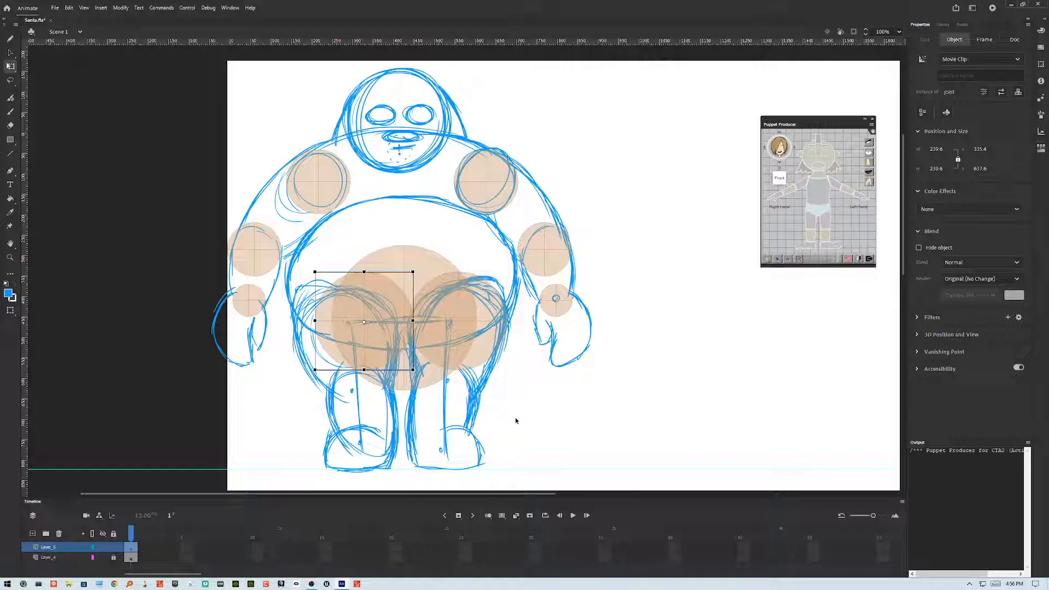
{"action": "key", "text": "shift+Left"}
{"action": "key", "text": "shift+Left"}
{"action": "key", "text": "shift+Left"}
{"action": "key", "text": "shift+Left"}
{"action": "key", "text": "shift+Left"}
{"action": "key", "text": "shift+Left"}
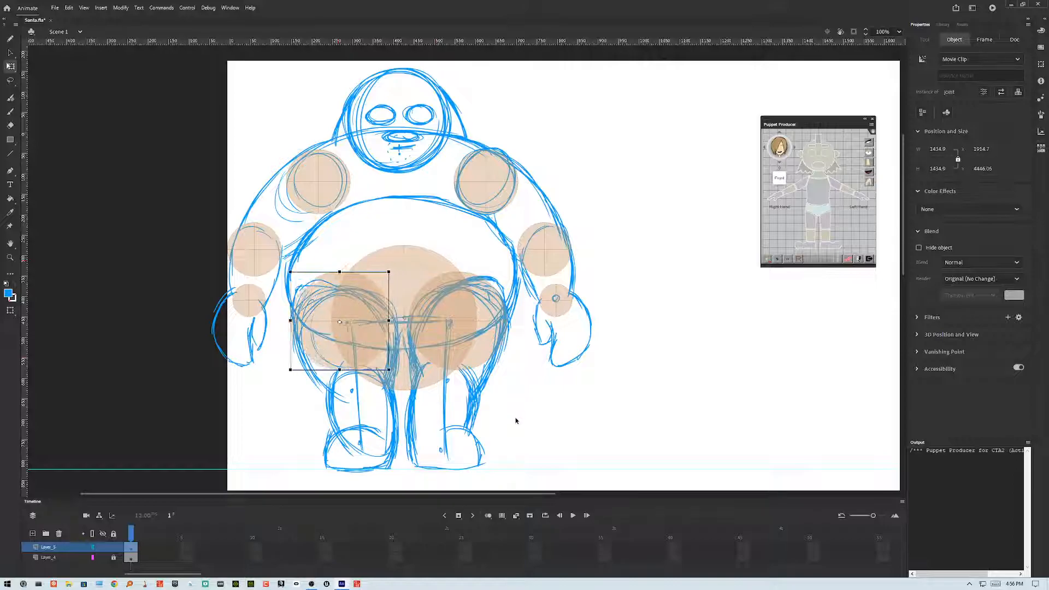
{"action": "key", "text": "shift+Right"}
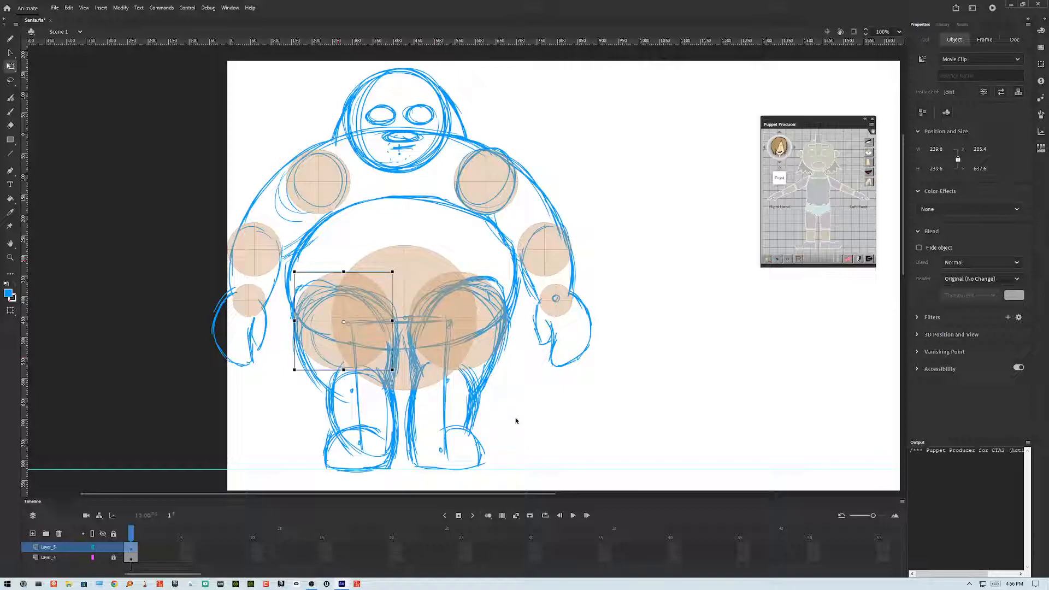
{"action": "key", "text": "shift+Right"}
{"action": "key", "text": "shift+Right"}
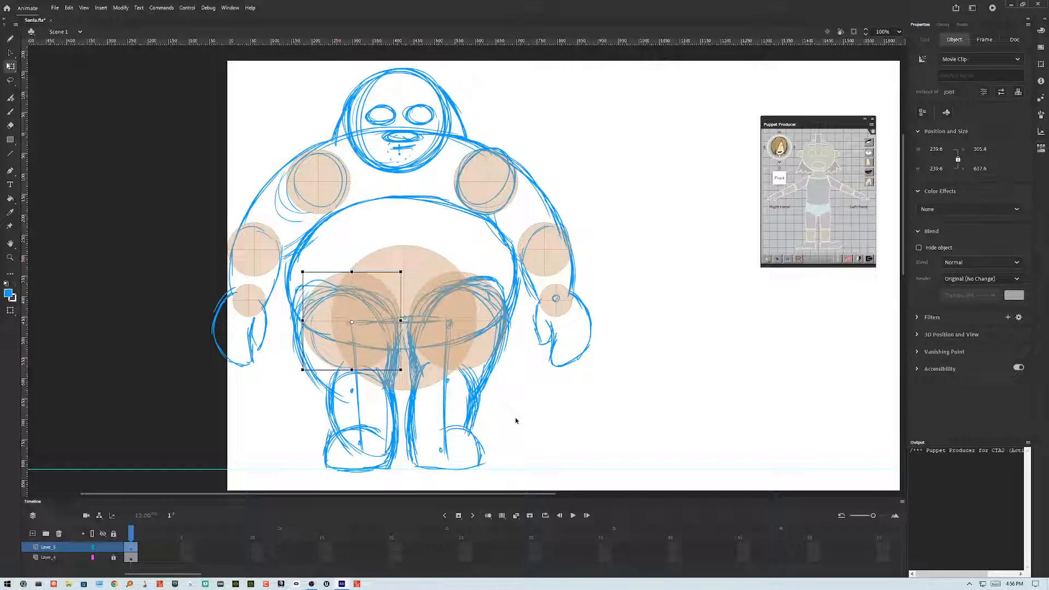
{"action": "key", "text": "shift+Left"}
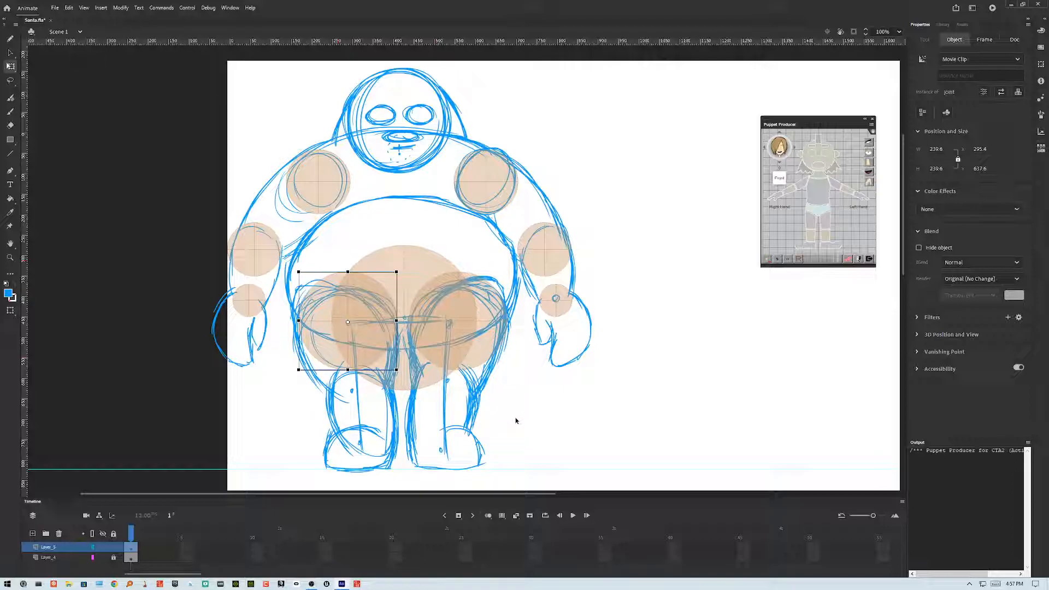
Step: Fine-tune the positions of both hip joints so they sit level over the hips
{"action": "left_click", "coordinate": [427, 265]}
{"action": "mouse_move", "coordinate": [477, 391]}
{"action": "left_mouse_down"}
{"action": "mouse_move", "coordinate": [459, 370]}
{"action": "mouse_move", "coordinate": [476, 391]}
{"action": "left_mouse_up"}
{"action": "left_click", "coordinate": [520, 372]}
{"action": "left_click", "coordinate": [476, 325]}
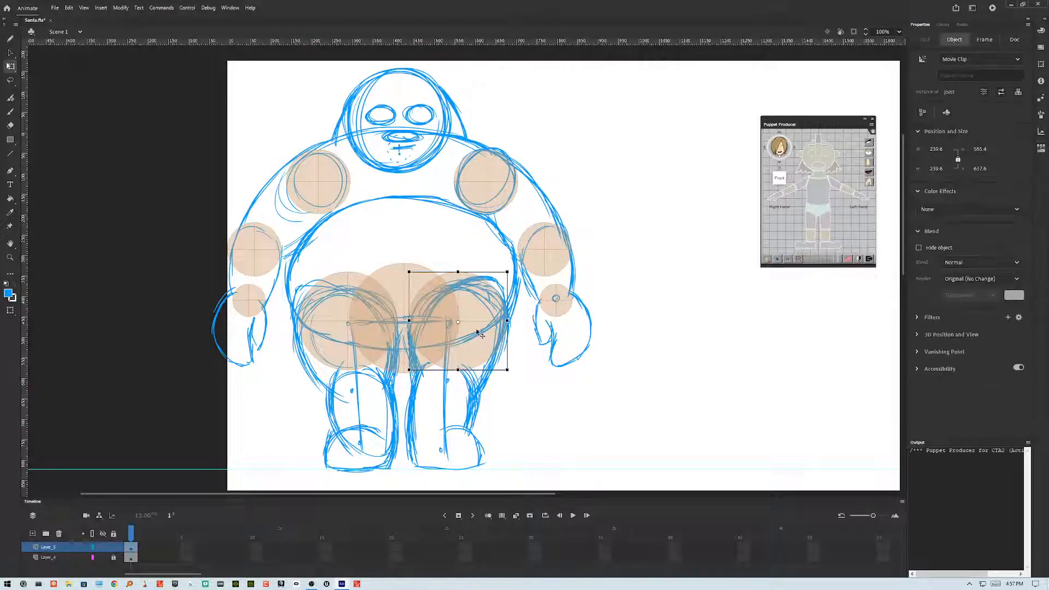
{"action": "left_click", "coordinate": [348, 311]}
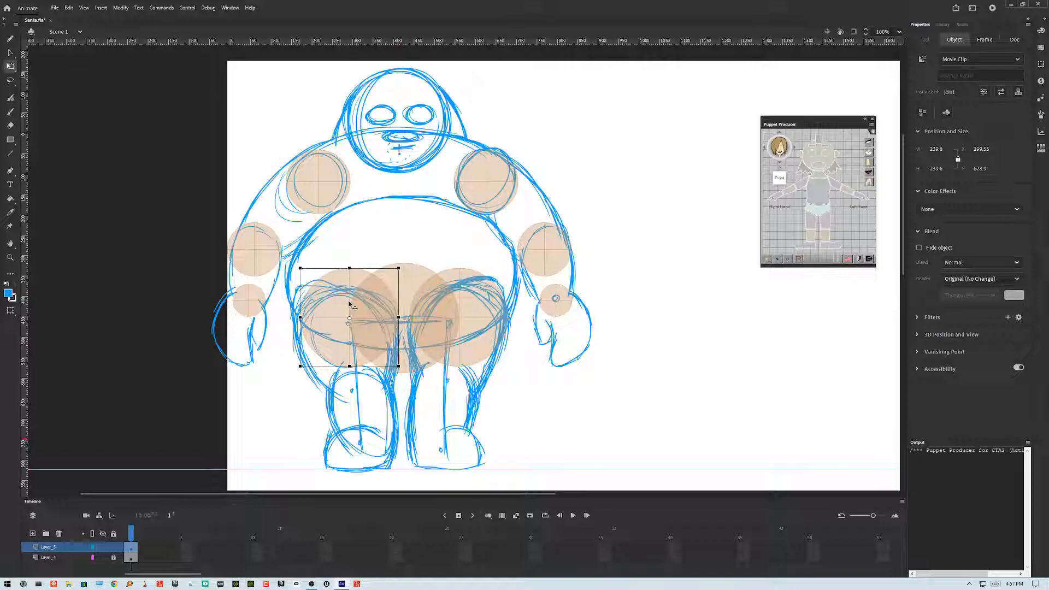
{"action": "left_click", "coordinate": [486, 350]}
{"action": "key", "text": "shift+Right"}
{"action": "key", "text": "shift+Down"}
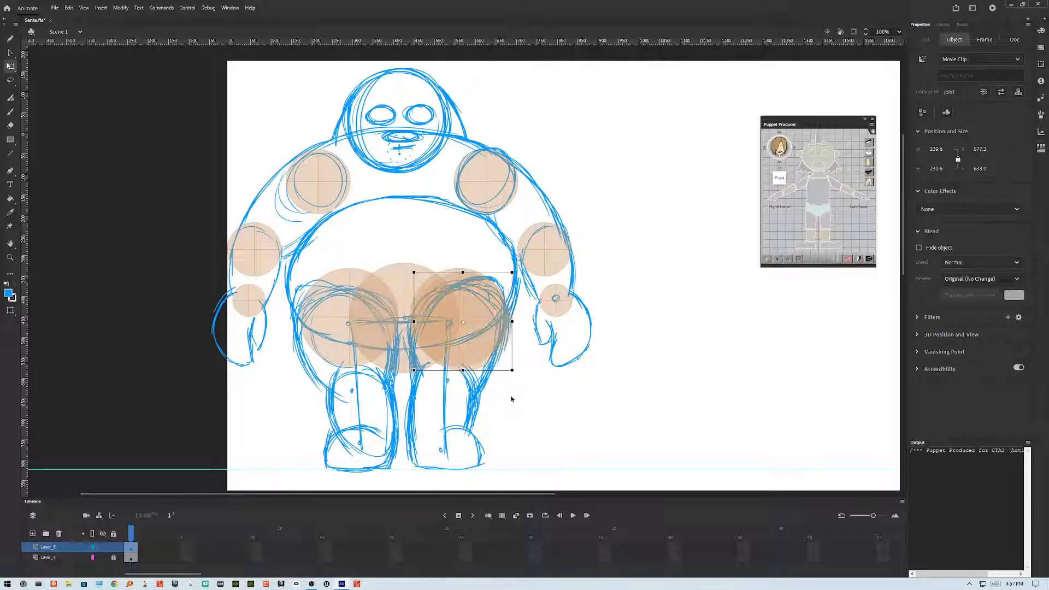
{"action": "key", "text": "shift+Up"}
{"action": "key", "text": "shift+Left"}
{"action": "key", "text": "shift+Left"}
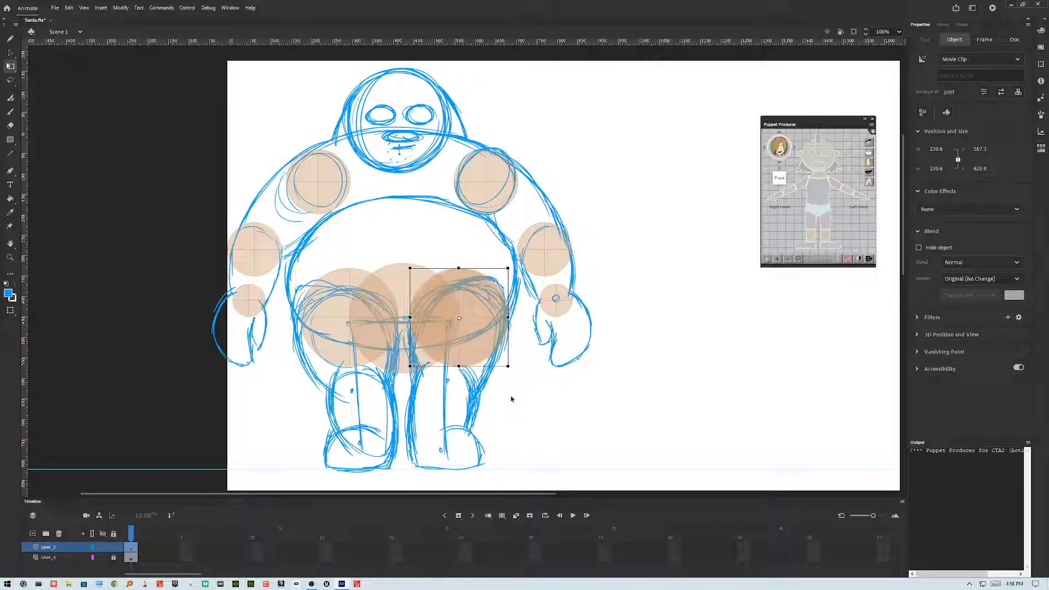
Step: Duplicate the right hip joint, move the copy down to the right knee and scale it to about 156 px
{"action": "key", "text": "shift+Down"}
{"action": "key", "text": "shift+Down"}
{"action": "key", "text": "shift+Down"}
{"action": "key", "text": "shift+Down"}
{"action": "key", "text": "shift+Down"}
{"action": "key", "text": "shift+Down"}
{"action": "key", "text": "shift+Down"}
{"action": "key", "text": "shift+Down"}
{"action": "key", "text": "shift+Down"}
{"action": "key", "text": "shift+Down"}
{"action": "key", "text": "shift+Down"}
{"action": "key", "text": "shift+Down"}
{"action": "key", "text": "shift+Down"}
{"action": "key", "text": "shift+Down"}
{"action": "key", "text": "shift+Down"}
{"action": "key", "text": "shift+Down"}
{"action": "key", "text": "shift+Down"}
{"action": "key", "text": "shift+Down"}
{"action": "key", "text": "shift+Down"}
{"action": "key", "text": "shift+Down"}
{"action": "key", "text": "shift+Down"}
{"action": "key", "text": "shift+Down"}
{"action": "key", "text": "shift+Up"}
{"action": "key", "text": "shift+Up"}
{"action": "key", "text": "shift+Up"}
{"action": "key", "text": "shift+Up"}
{"action": "key", "text": "shift+Up"}
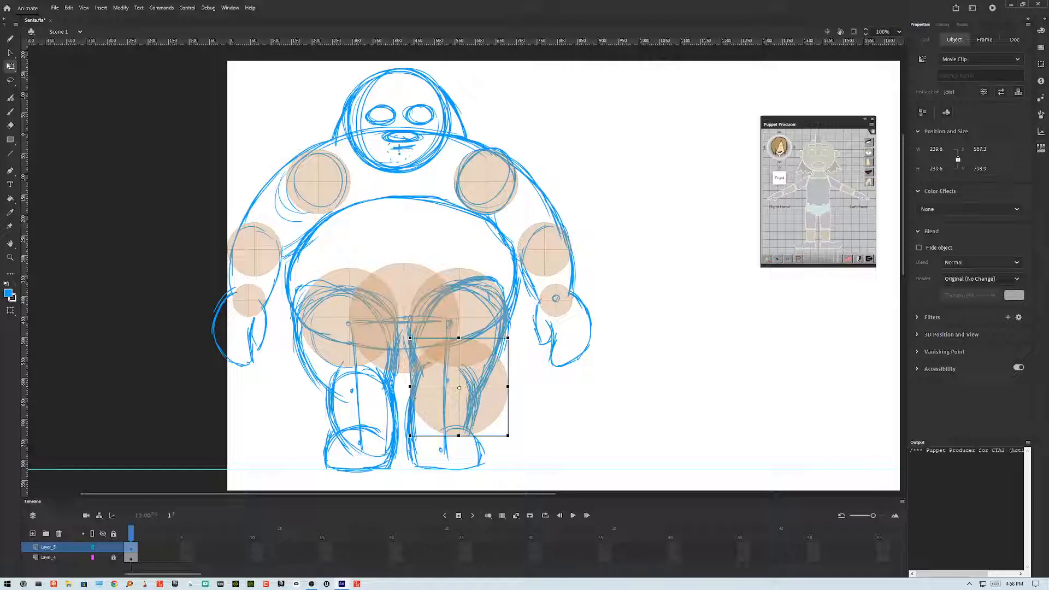
{"action": "left_click_drag", "start_coordinate": [508, 436], "coordinate": [506, 432]}
{"action": "key", "text": "shift+Left"}
{"action": "key", "text": "shift+Left"}
{"action": "key", "text": "shift+Left"}
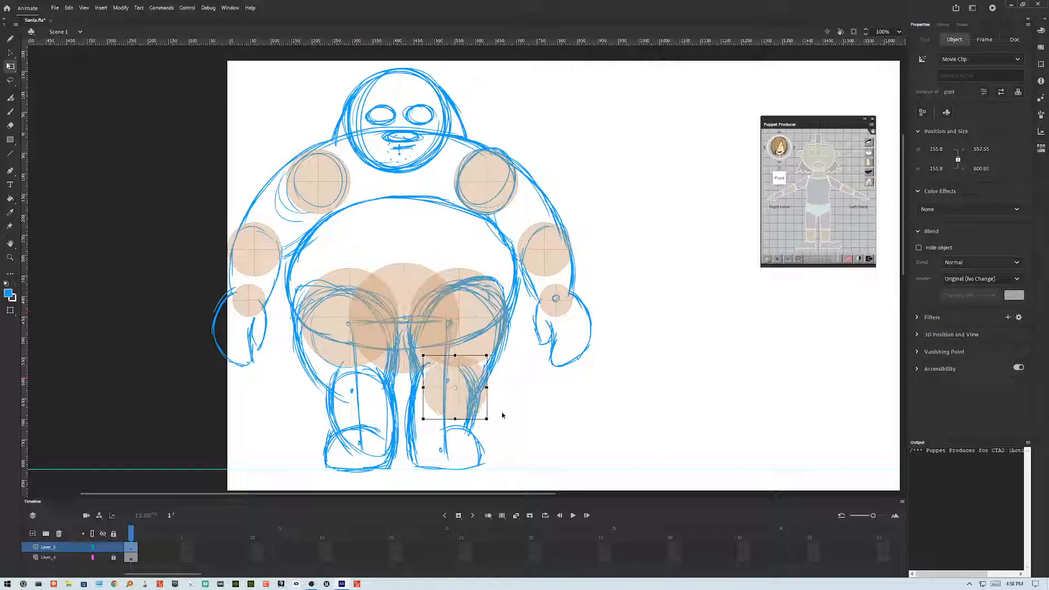
{"action": "key", "text": "shift+Left"}
{"action": "key", "text": "shift+Right"}
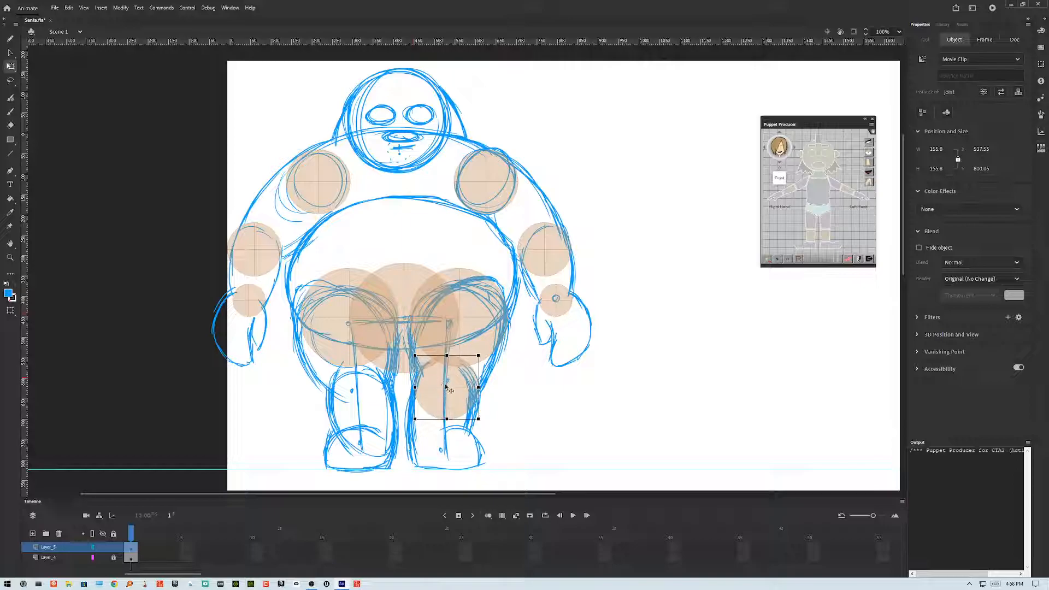
Step: Nudge the right hip joint slightly lower
{"action": "left_click", "coordinate": [466, 335]}
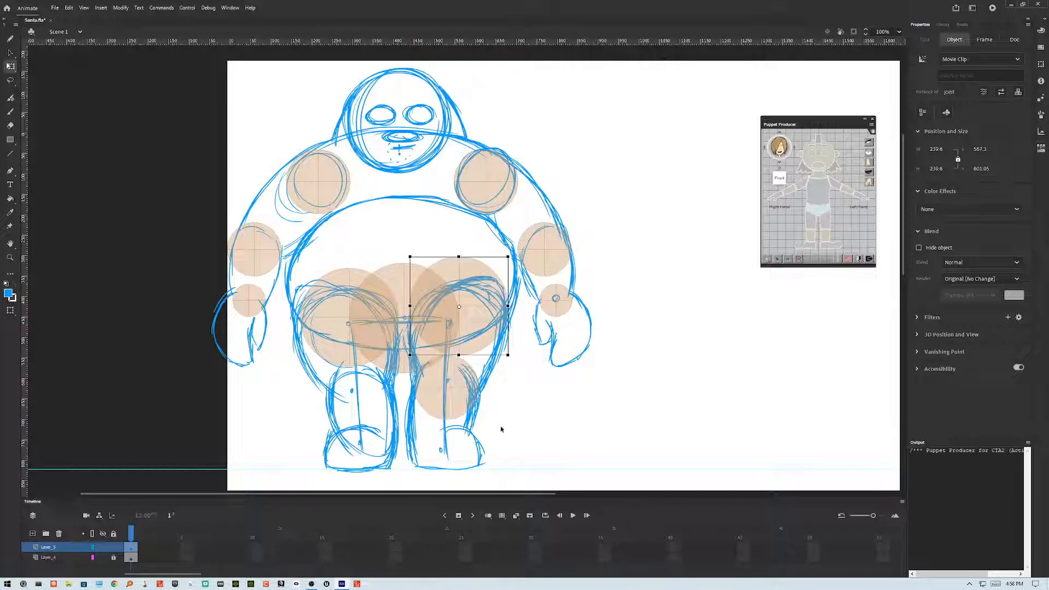
{"action": "key", "text": "shift+Down"}
{"action": "key", "text": "shift+Down"}
{"action": "key", "text": "shift+Down"}
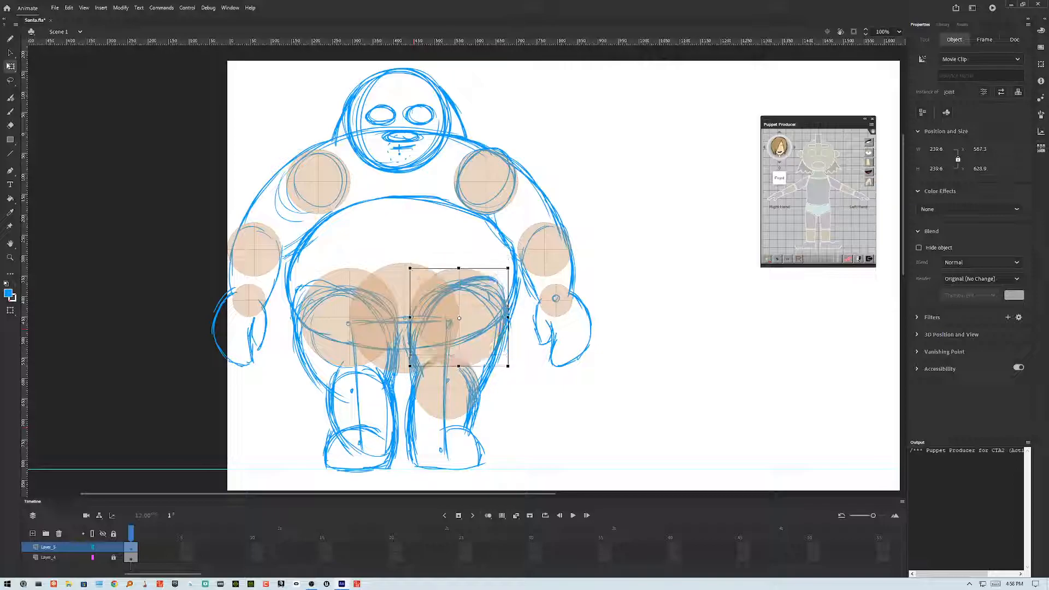
Step: Reposition the right knee joint with small vertical nudges until it sits on the knee
{"action": "left_click", "coordinate": [465, 403]}
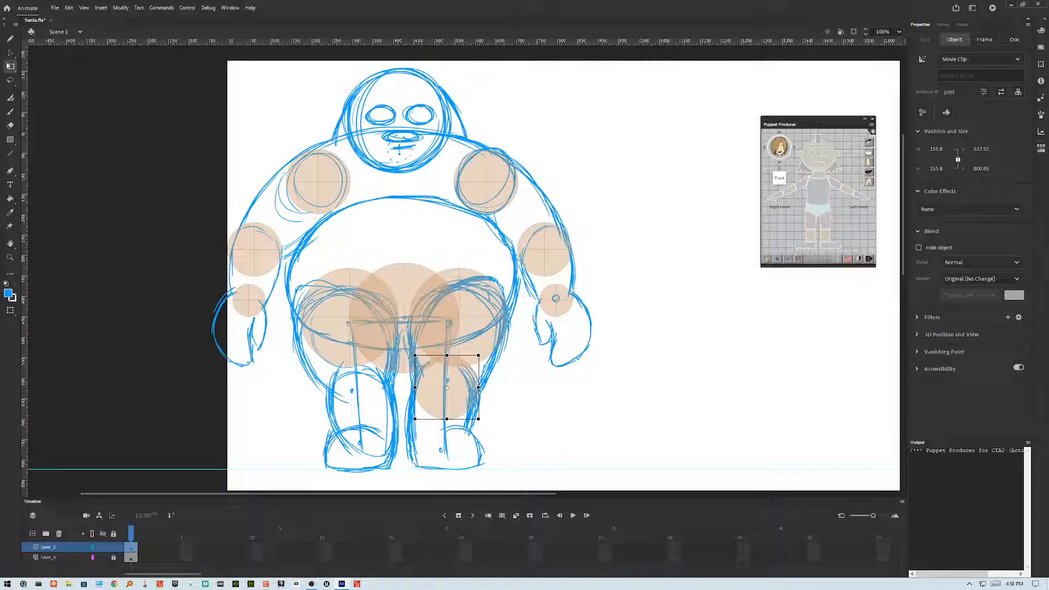
{"action": "key", "text": "shift+Down"}
{"action": "key", "text": "shift+Down"}
{"action": "key", "text": "shift+Down"}
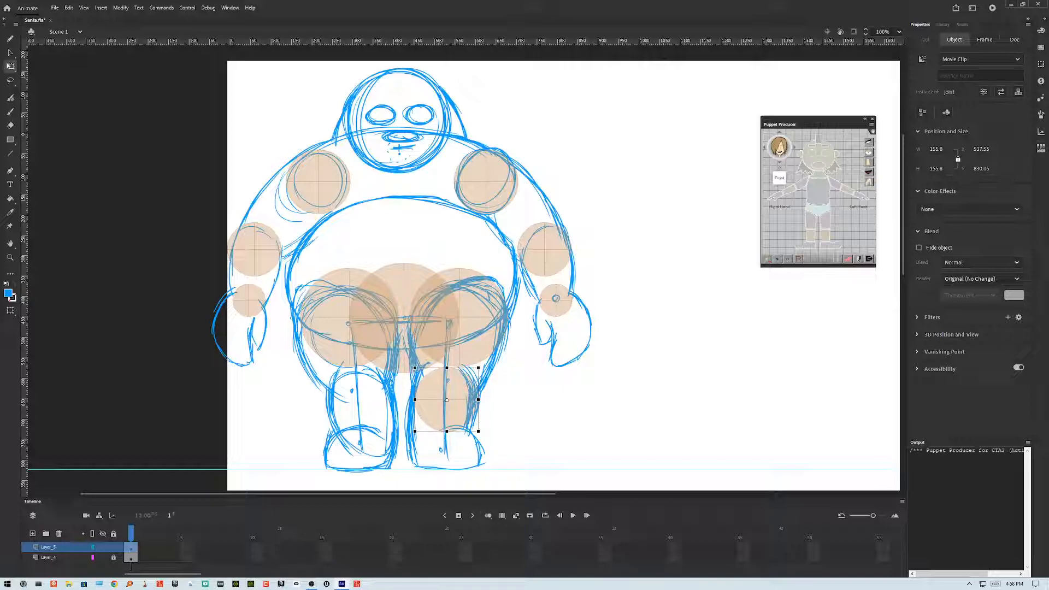
{"action": "key", "text": "shift+Down"}
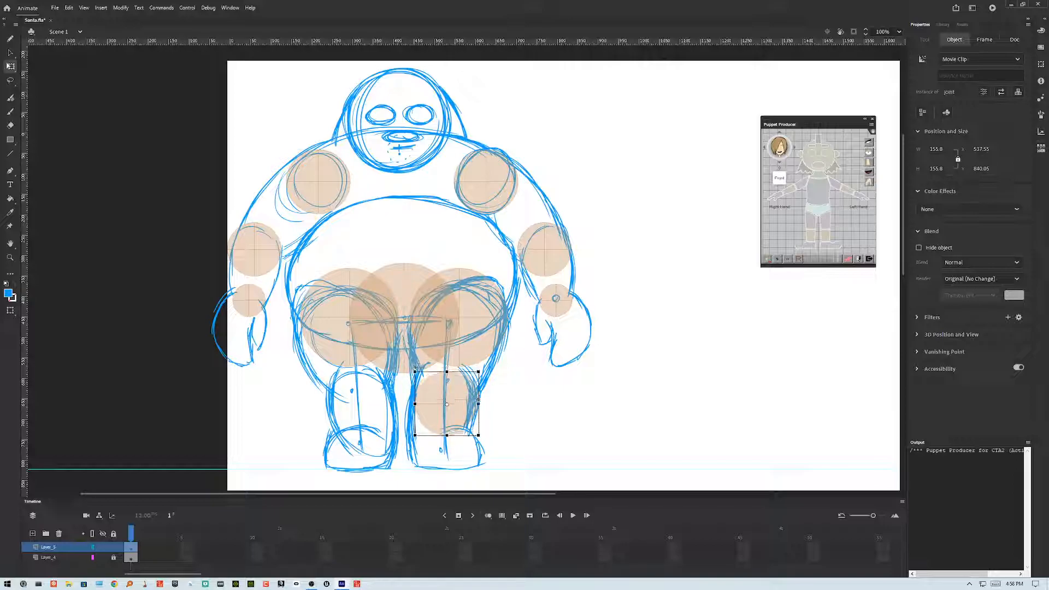
{"action": "key", "text": "shift+Up"}
{"action": "key", "text": "shift+Up"}
{"action": "key", "text": "shift+Up"}
{"action": "key", "text": "shift+Up"}
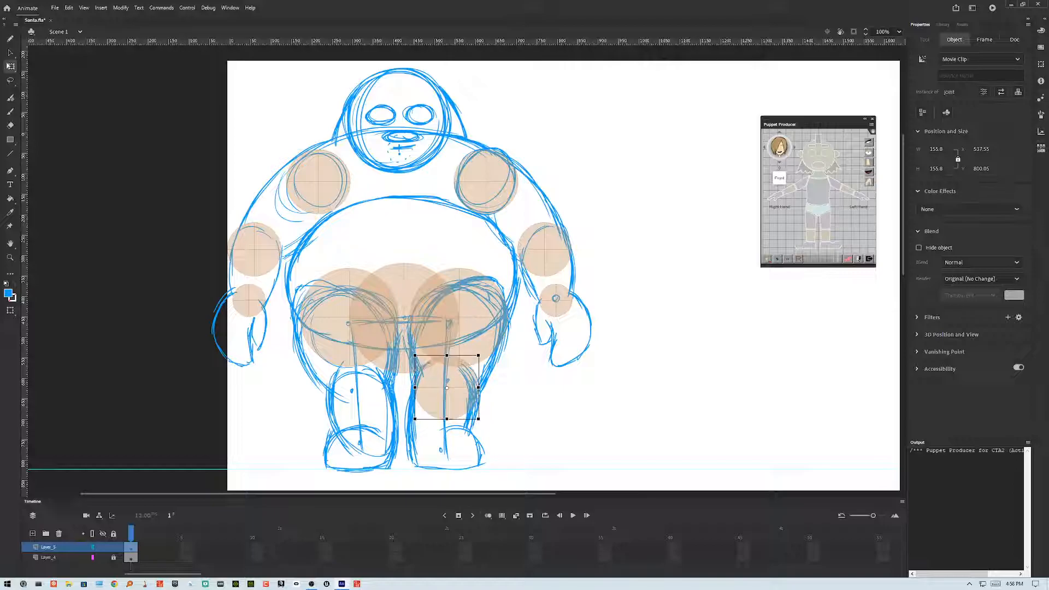
{"action": "key", "text": "shift+Down"}
{"action": "key", "text": "shift+Up"}
{"action": "key", "text": "shift+Up"}
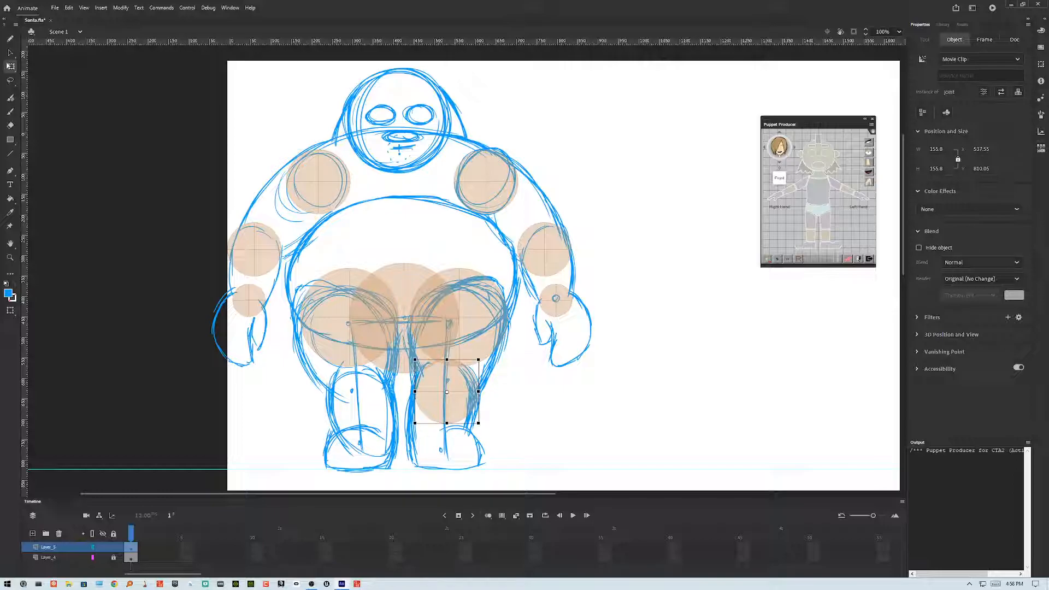
Step: Copy the right knee joint down onto the right ankle and nudge it into place
{"action": "key", "text": "shift+Right"}
{"action": "key", "text": "shift+Down"}
{"action": "key", "text": "shift+Left"}
{"action": "key", "text": "shift+Down"}
{"action": "key", "text": "shift+Down"}
{"action": "key", "text": "shift+Down"}
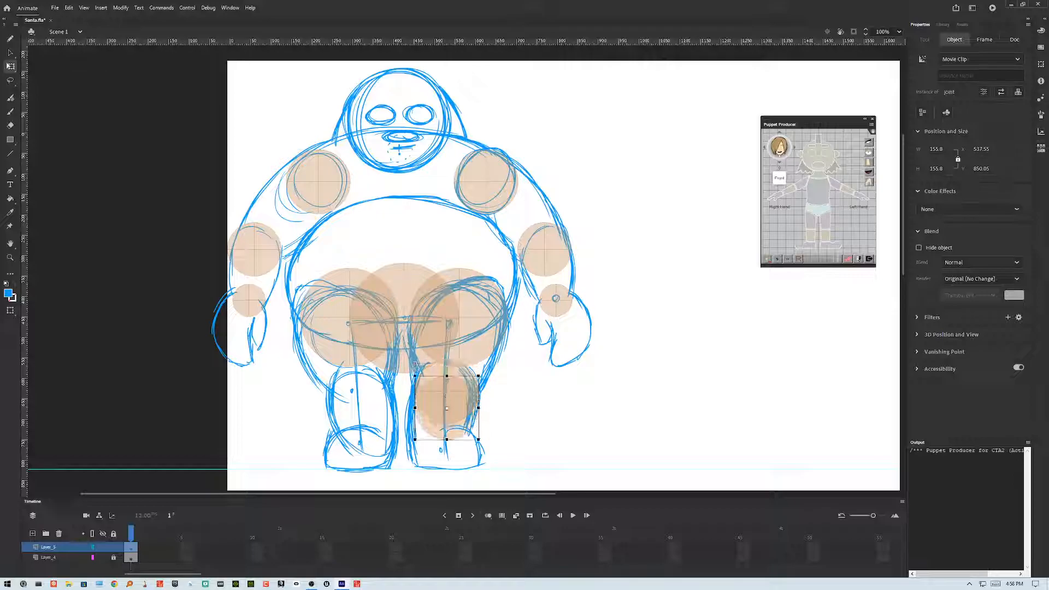
{"action": "key", "text": "shift+Down"}
{"action": "key", "text": "shift+Down"}
{"action": "key", "text": "shift+Down"}
{"action": "key", "text": "shift+Down"}
{"action": "key", "text": "shift+Down"}
{"action": "key", "text": "shift+Down"}
{"action": "key", "text": "shift+Down"}
{"action": "key", "text": "shift+Down"}
{"action": "key", "text": "shift+Down"}
{"action": "key", "text": "shift+Down"}
{"action": "key", "text": "shift+Down"}
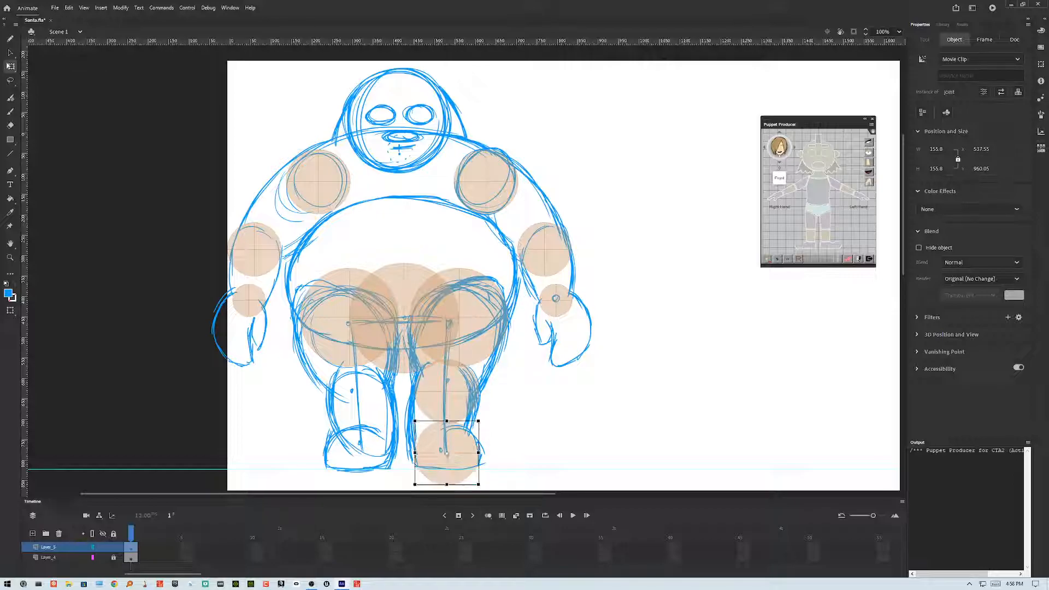
{"action": "key", "text": "shift+Up"}
{"action": "key", "text": "shift+Up"}
{"action": "key", "text": "shift+Up"}
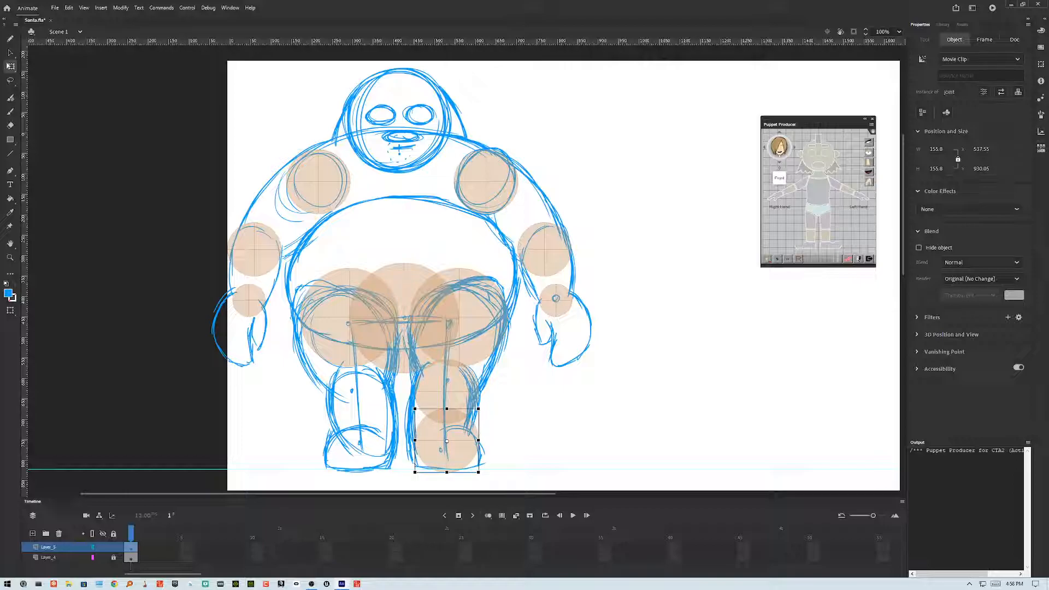
{"action": "key", "text": "shift+Up"}
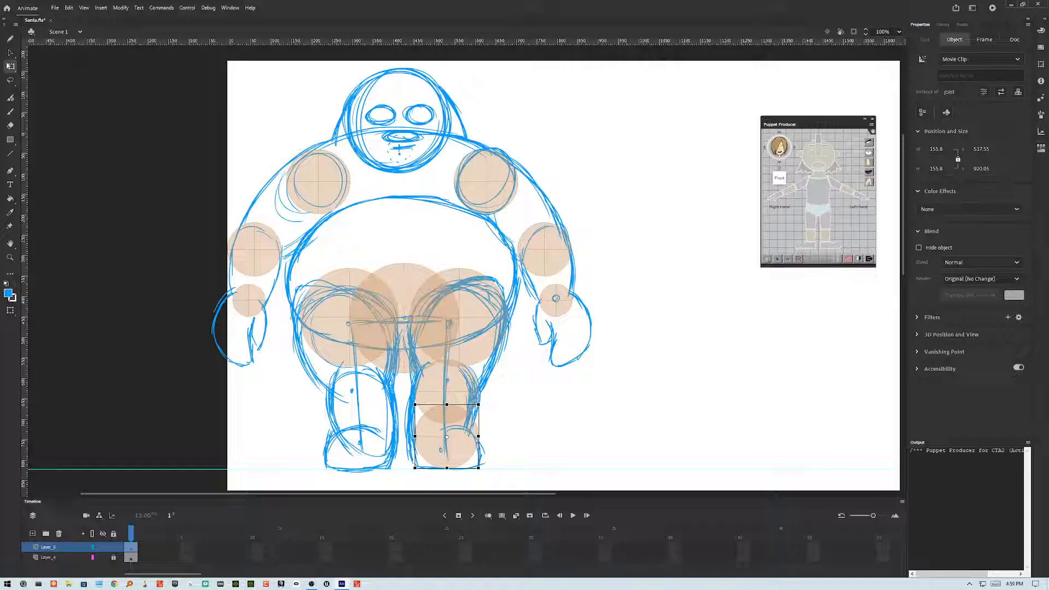
Step: Select the right knee and ankle joints together, nudge them into line and place copies on the left leg
{"action": "left_click", "coordinate": [466, 389], "text": "shift"}
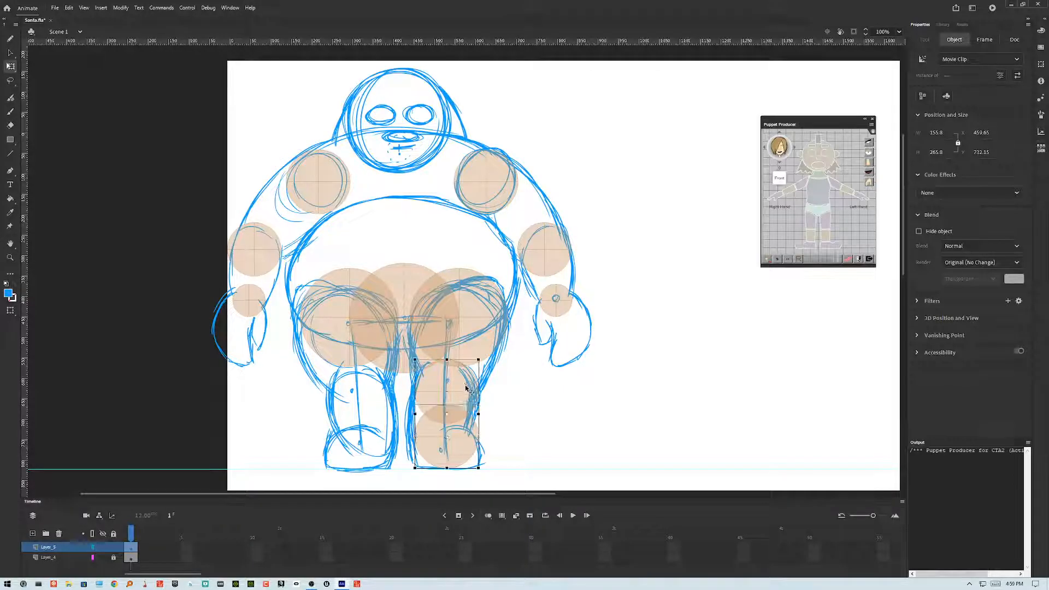
{"action": "key", "text": "shift+Right"}
{"action": "key", "text": "shift+Right"}
{"action": "key", "text": "shift+Right"}
{"action": "key", "text": "shift+Right"}
{"action": "key", "text": "shift+Right"}
{"action": "key", "text": "shift+Right"}
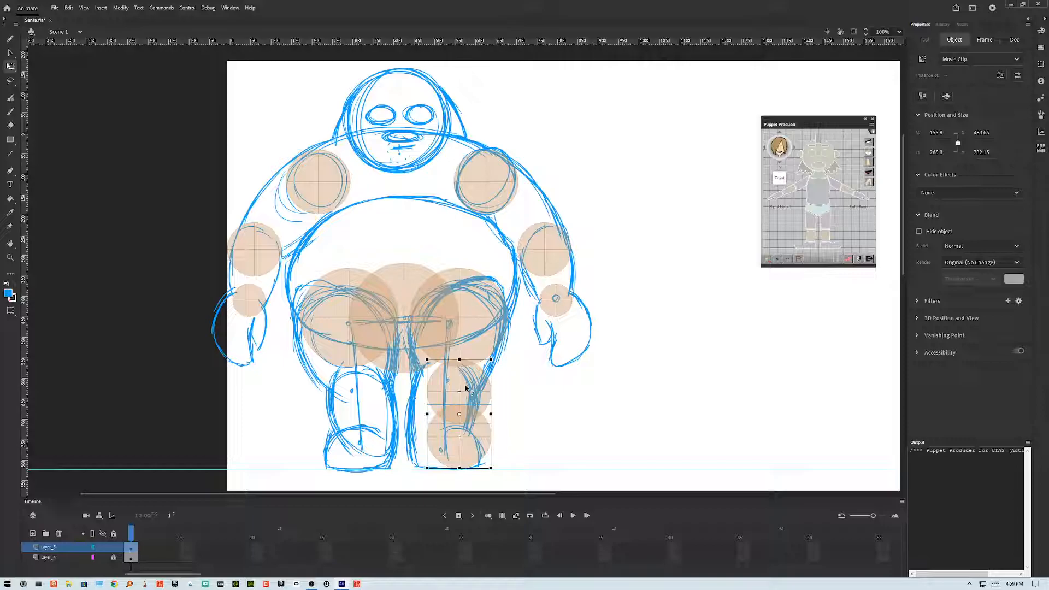
{"action": "key", "text": "shift+Right"}
{"action": "key", "text": "shift+Down"}
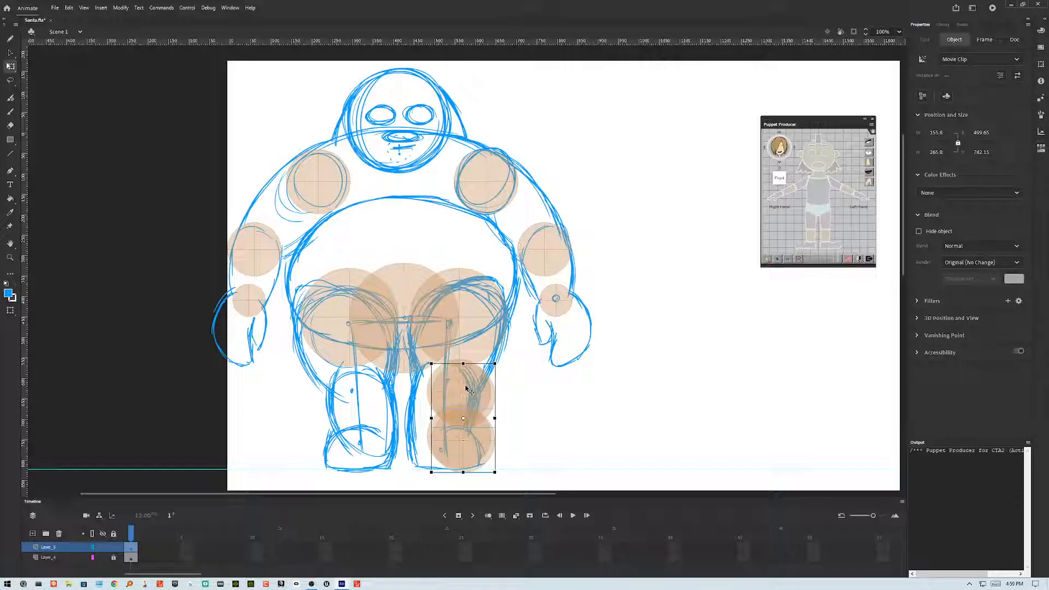
{"action": "key", "text": "shift+Left"}
{"action": "key", "text": "shift+Up"}
{"action": "key", "text": "shift+Left"}
{"action": "key", "text": "shift+Left"}
{"action": "key", "text": "shift+Left"}
{"action": "key", "text": "shift+Left"}
{"action": "key", "text": "shift+Left"}
{"action": "key", "text": "shift+Left"}
{"action": "key", "text": "shift+Left"}
{"action": "key", "text": "shift+Left"}
{"action": "key", "text": "shift+Left"}
{"action": "key", "text": "shift+Left"}
{"action": "key", "text": "shift+Left"}
{"action": "key", "text": "shift+Left"}
{"action": "key", "text": "shift+Left"}
{"action": "key", "text": "shift+Left"}
{"action": "key", "text": "shift+Left"}
{"action": "key", "text": "shift+Left"}
{"action": "key", "text": "shift+Left"}
{"action": "key", "text": "shift+Left"}
{"action": "key", "text": "shift+Left"}
{"action": "key", "text": "shift+Left"}
{"action": "key", "text": "shift+Left"}
{"action": "key", "text": "shift+Left"}
{"action": "key", "text": "shift+Left"}
{"action": "key", "text": "shift+Left"}
{"action": "key", "text": "Right"}
{"action": "key", "text": "Right"}
Step: Select the joints of both legs, open the Align panel and move it aside
{"action": "left_click", "coordinate": [332, 342], "text": "shift"}
{"action": "key", "text": "ctrl+k"}
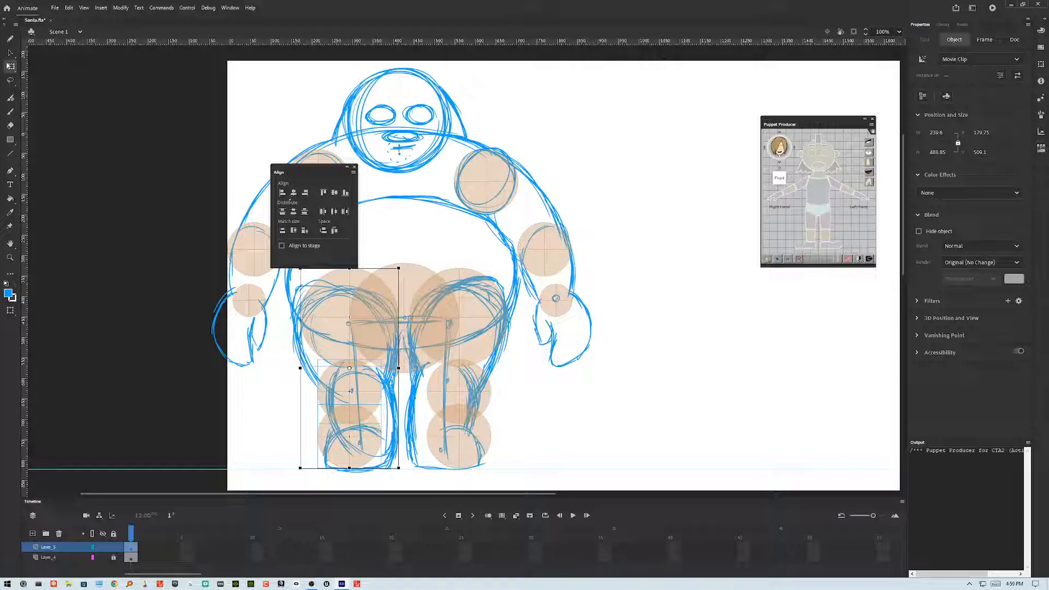
{"action": "left_click_drag", "start_coordinate": [306, 172], "coordinate": [534, 169]}
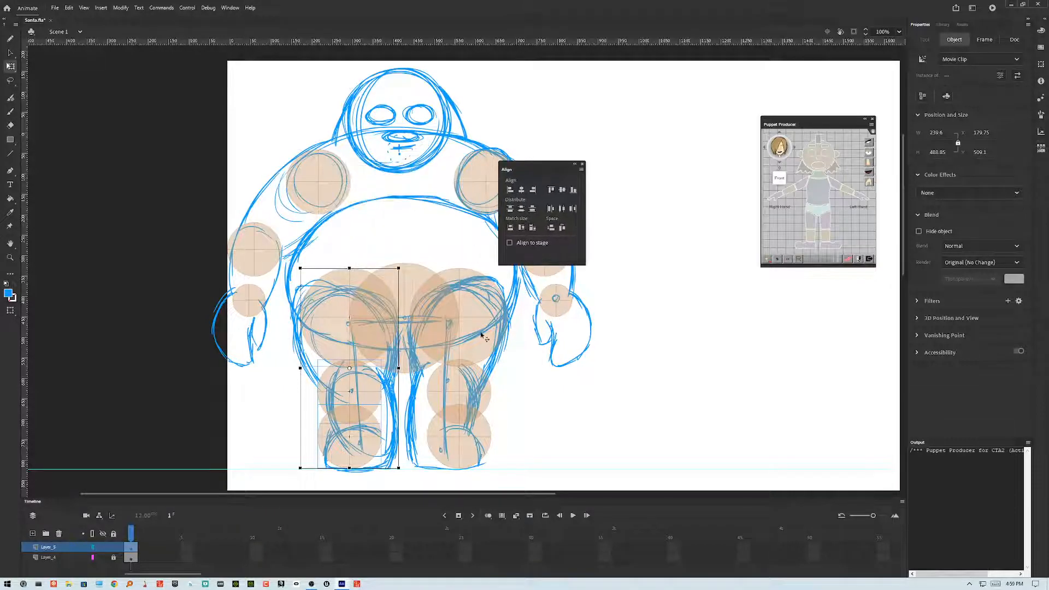
{"action": "left_click", "coordinate": [470, 378], "text": "shift"}
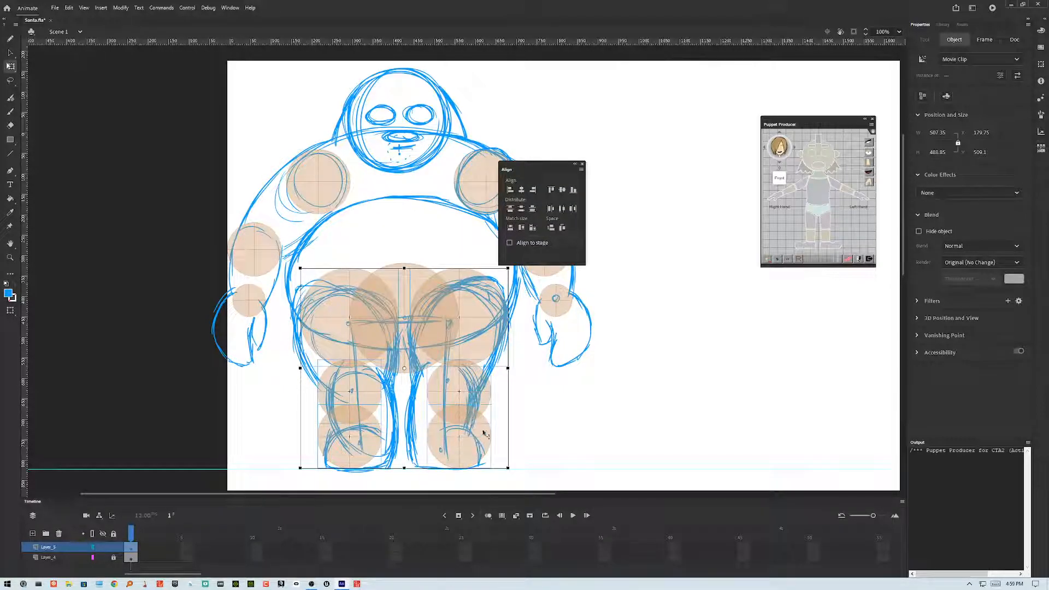
{"action": "left_click", "coordinate": [564, 425]}
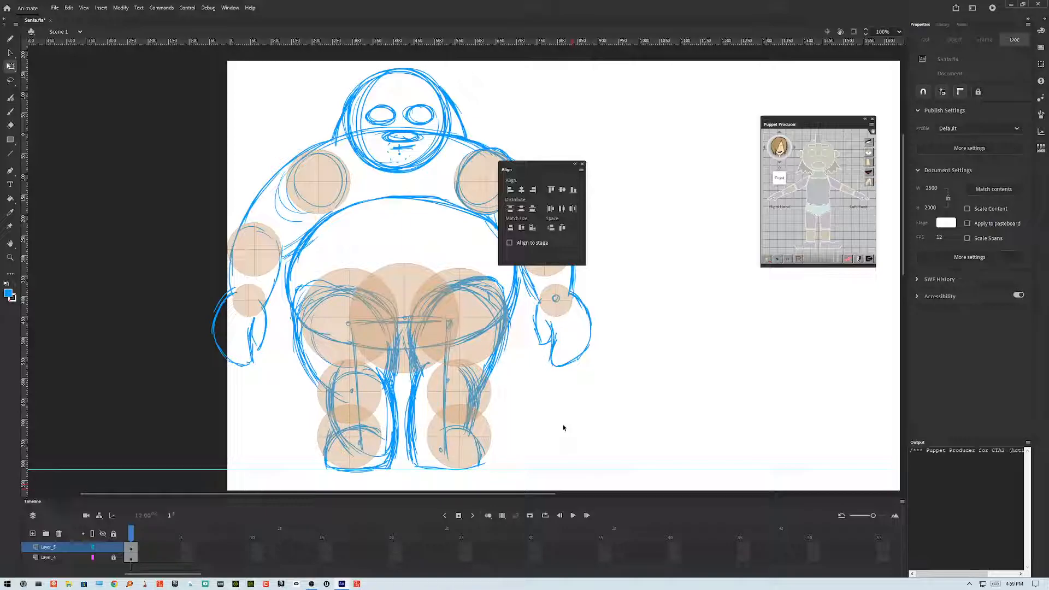
{"action": "left_click_drag", "start_coordinate": [533, 171], "coordinate": [628, 151]}
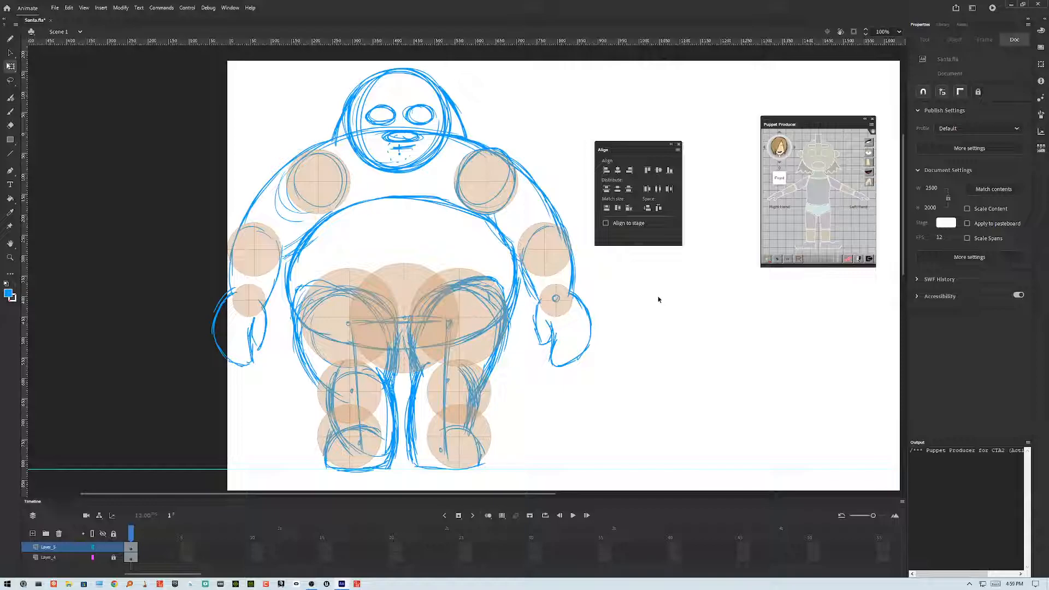
Step: Move the Align and Puppet Producer panels together into the upper right corner of the stage area
{"action": "left_click_drag", "start_coordinate": [620, 149], "coordinate": [670, 88]}
{"action": "left_click_drag", "start_coordinate": [792, 121], "coordinate": [801, 78]}
{"action": "left_click_drag", "start_coordinate": [701, 82], "coordinate": [719, 76]}
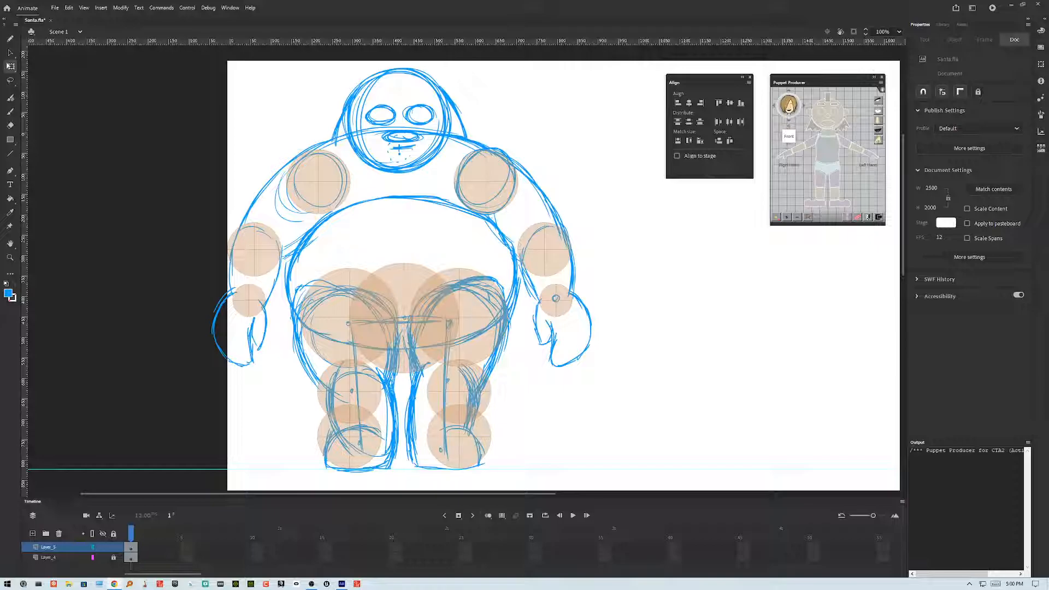
{"action": "left_click_drag", "start_coordinate": [592, 0], "coordinate": [172, 26]}
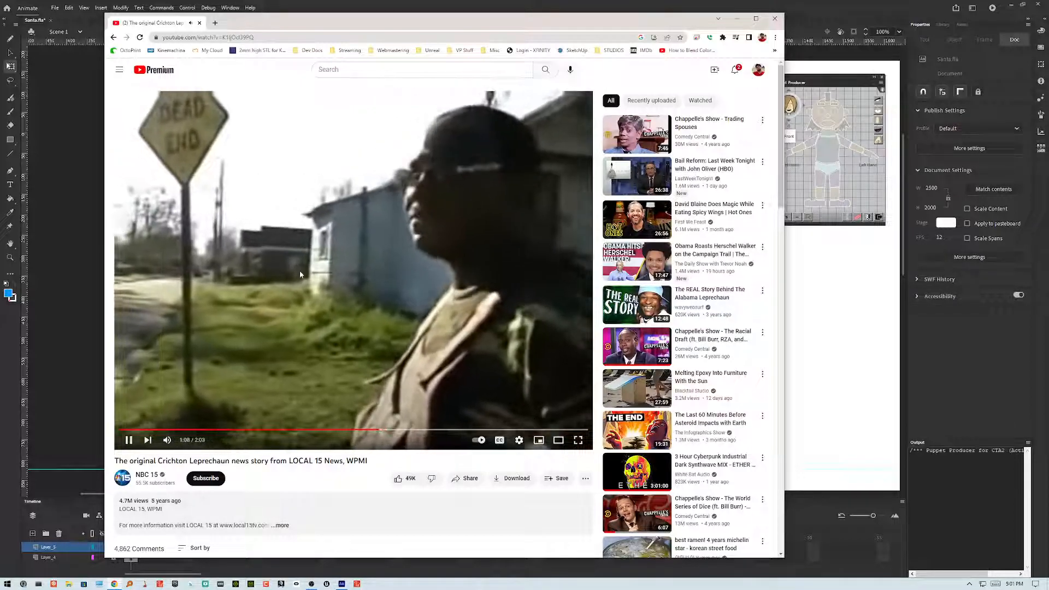
{"action": "left_click", "coordinate": [200, 22]}
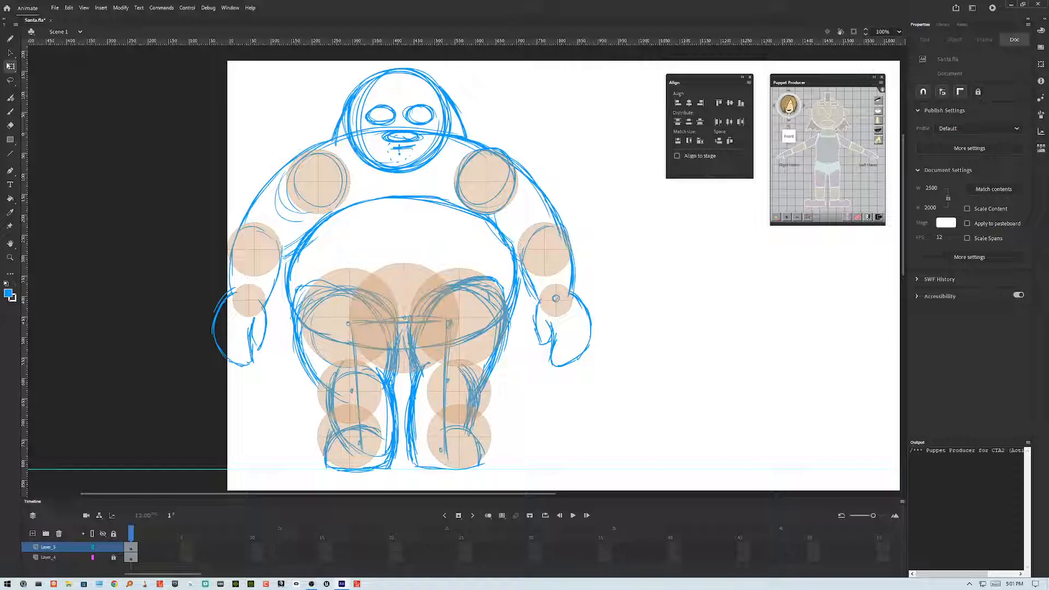
Step: Select the overlapping hip joint and nudge it up into the middle of Santa's belly, then deselect
{"action": "left_click", "coordinate": [404, 298]}
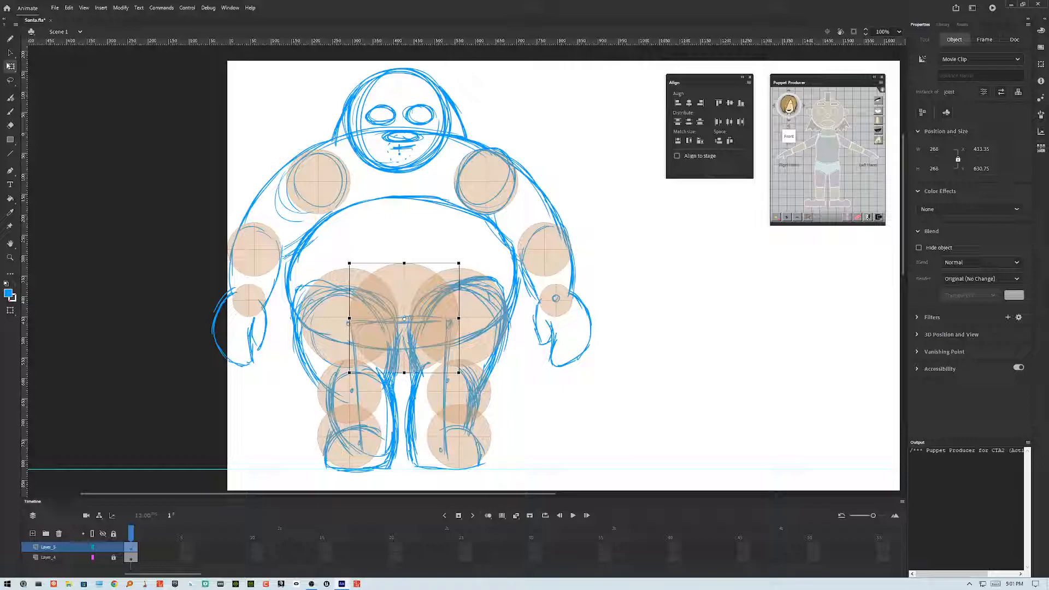
{"action": "key", "text": "Up"}
{"action": "key", "text": "shift+Right"}
{"action": "key", "text": "shift+Down"}
{"action": "key", "text": "shift+Up"}
{"action": "key", "text": "shift+Up"}
{"action": "key", "text": "shift+Left"}
{"action": "key", "text": "shift+Left"}
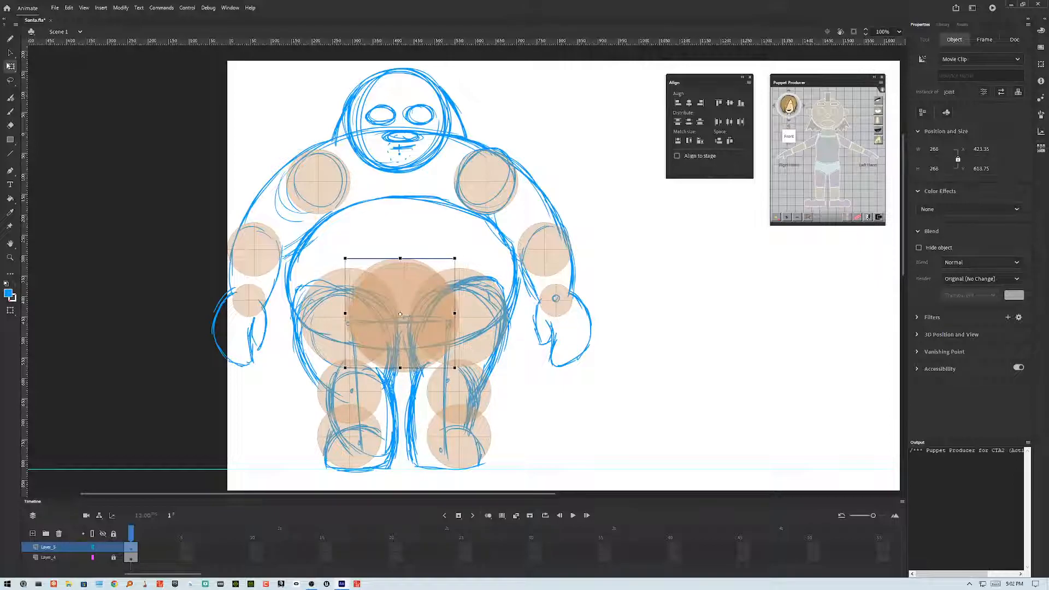
{"action": "key", "text": "shift+Right"}
{"action": "key", "text": "shift+Up"}
{"action": "key", "text": "shift+Up"}
{"action": "key", "text": "shift+Up"}
{"action": "key", "text": "shift+Up"}
{"action": "key", "text": "shift+Up"}
{"action": "key", "text": "shift+Up"}
{"action": "key", "text": "shift+Up"}
{"action": "key", "text": "shift+Up"}
{"action": "key", "text": "shift+Up"}
{"action": "key", "text": "shift+Up"}
{"action": "key", "text": "shift+Up"}
{"action": "key", "text": "shift+Up"}
{"action": "key", "text": "shift+Up"}
{"action": "key", "text": "shift+Up"}
{"action": "key", "text": "shift+Up"}
{"action": "key", "text": "shift+Up"}
{"action": "key", "text": "shift+Up"}
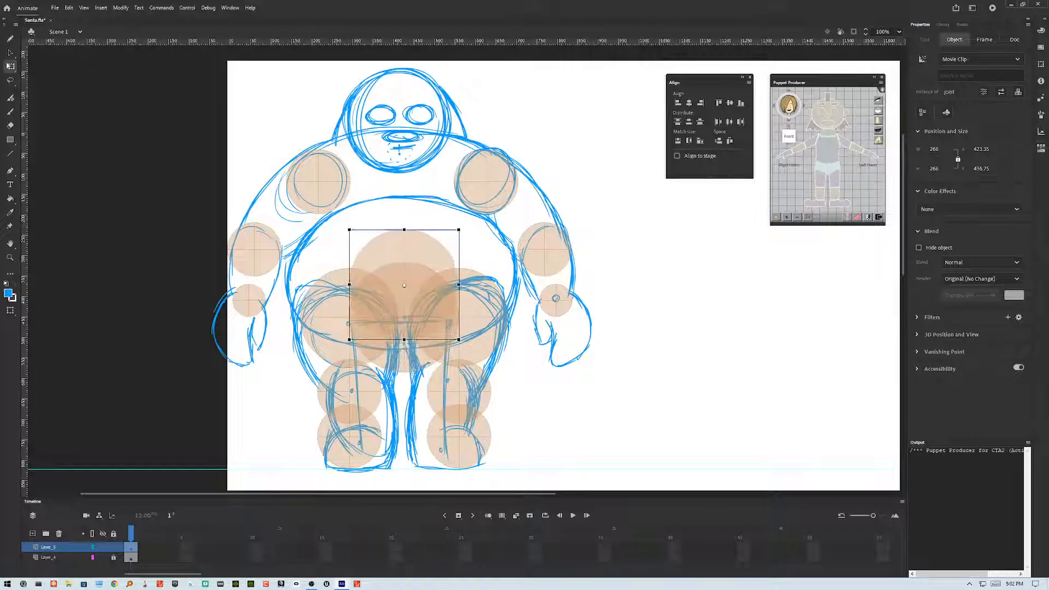
{"action": "key", "text": "shift+Up"}
{"action": "key", "text": "shift+Up"}
{"action": "key", "text": "shift+Up"}
{"action": "key", "text": "shift+Up"}
{"action": "key", "text": "shift+Up"}
{"action": "key", "text": "shift+Up"}
{"action": "key", "text": "shift+Up"}
{"action": "key", "text": "shift+Up"}
{"action": "key", "text": "shift+Up"}
{"action": "key", "text": "shift+Up"}
{"action": "key", "text": "shift+Up"}
{"action": "key", "text": "shift+Up"}
{"action": "key", "text": "shift+Up"}
{"action": "key", "text": "shift+Up"}
{"action": "key", "text": "shift+Up"}
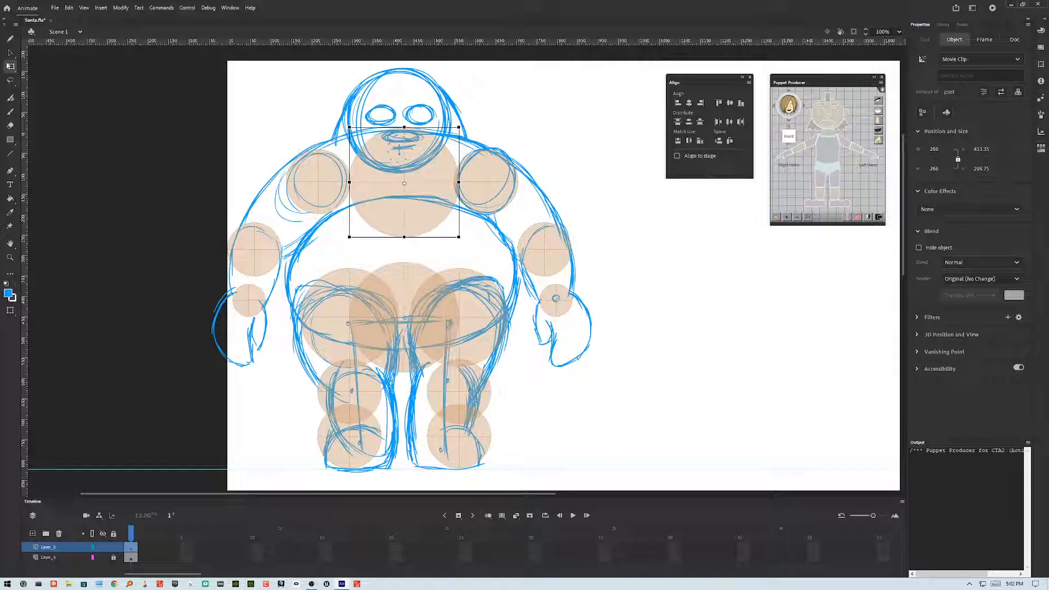
{"action": "key", "text": "shift+Right"}
{"action": "key", "text": "shift+Down"}
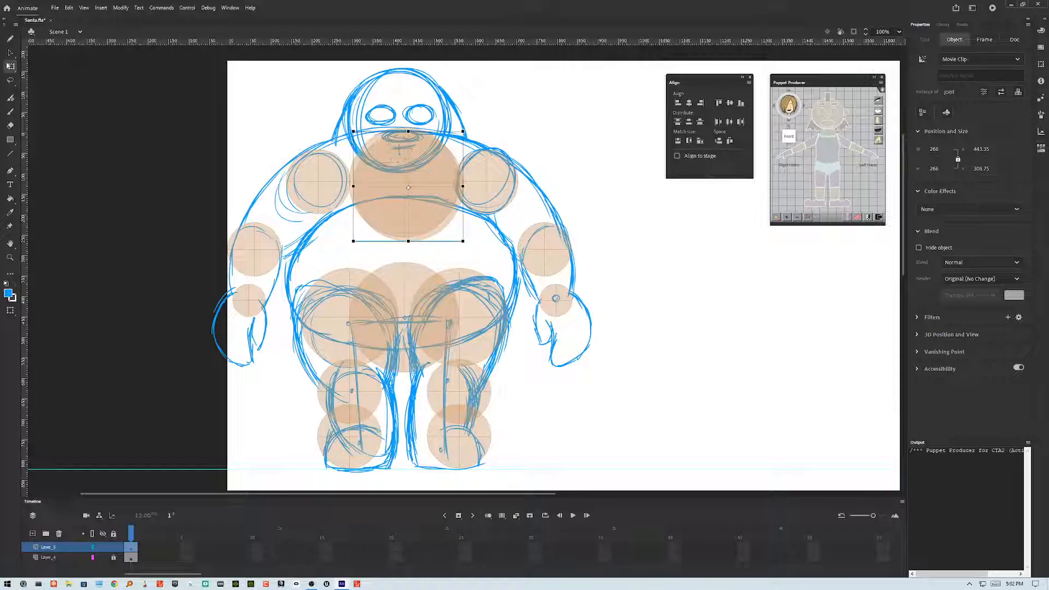
{"action": "key", "text": "shift+Left"}
{"action": "key", "text": "shift+Down"}
{"action": "key", "text": "shift+Down"}
{"action": "key", "text": "shift+Down"}
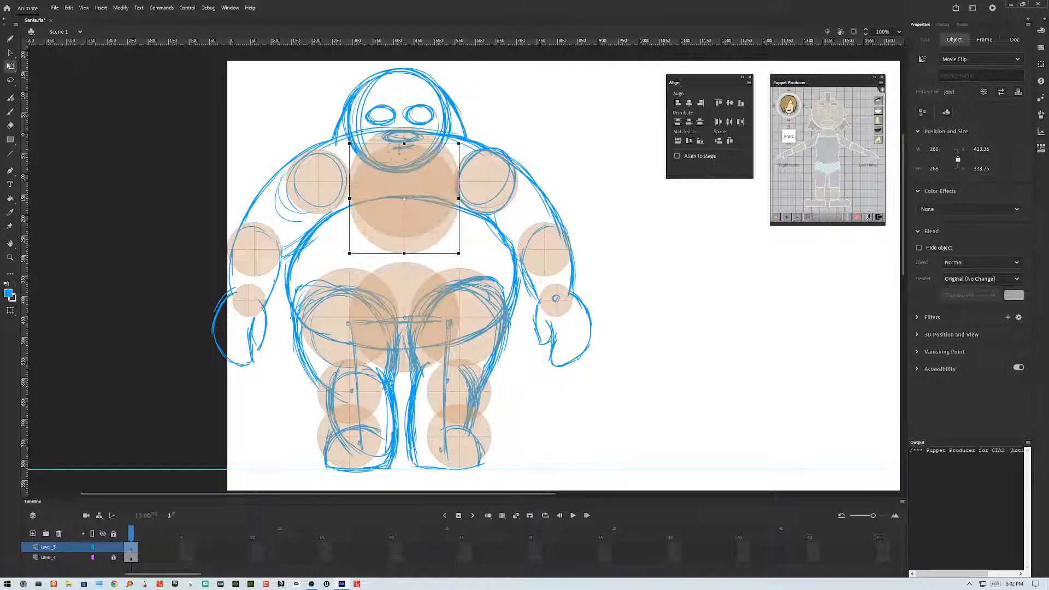
{"action": "key", "text": "shift+Down"}
{"action": "key", "text": "shift+Down"}
{"action": "key", "text": "shift+Down"}
{"action": "key", "text": "shift+Down"}
{"action": "key", "text": "shift+Down"}
{"action": "key", "text": "shift+Down"}
{"action": "key", "text": "shift+Down"}
{"action": "key", "text": "shift+Down"}
{"action": "key", "text": "shift+Down"}
{"action": "key", "text": "shift+Down"}
{"action": "key", "text": "shift+Down"}
{"action": "key", "text": "shift+Down"}
{"action": "key", "text": "shift+Down"}
{"action": "key", "text": "shift+Down"}
{"action": "key", "text": "shift+Down"}
{"action": "key", "text": "Down"}
{"action": "key", "text": "Down"}
{"action": "key", "text": "Down"}
{"action": "key", "text": "Down"}
{"action": "key", "text": "Down"}
{"action": "key", "text": "Down"}
{"action": "key", "text": "Down"}
{"action": "key", "text": "Down"}
{"action": "key", "text": "Up"}
{"action": "key", "text": "Up"}
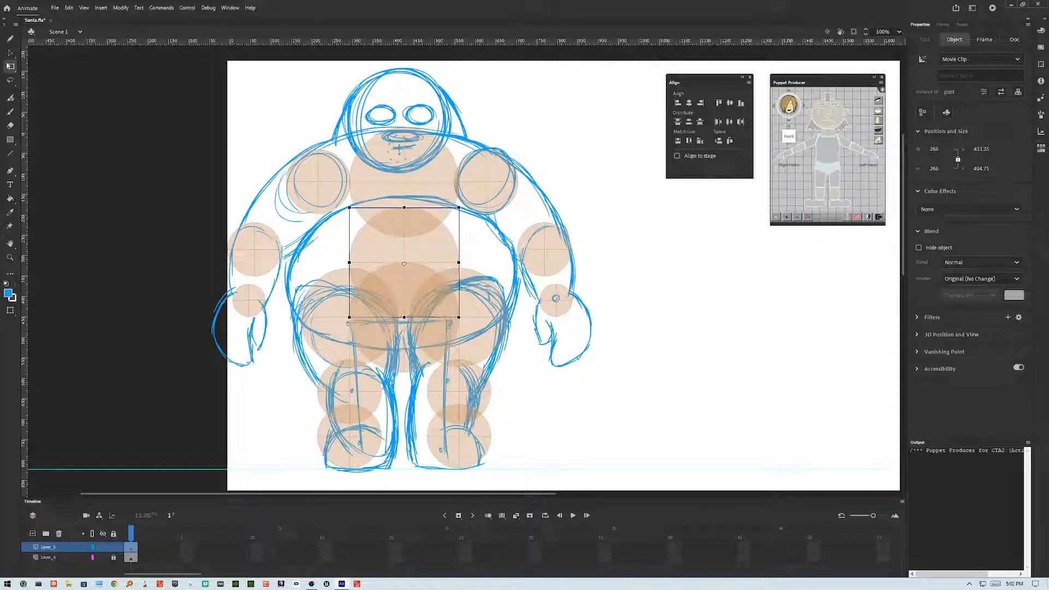
{"action": "key", "text": "Escape"}
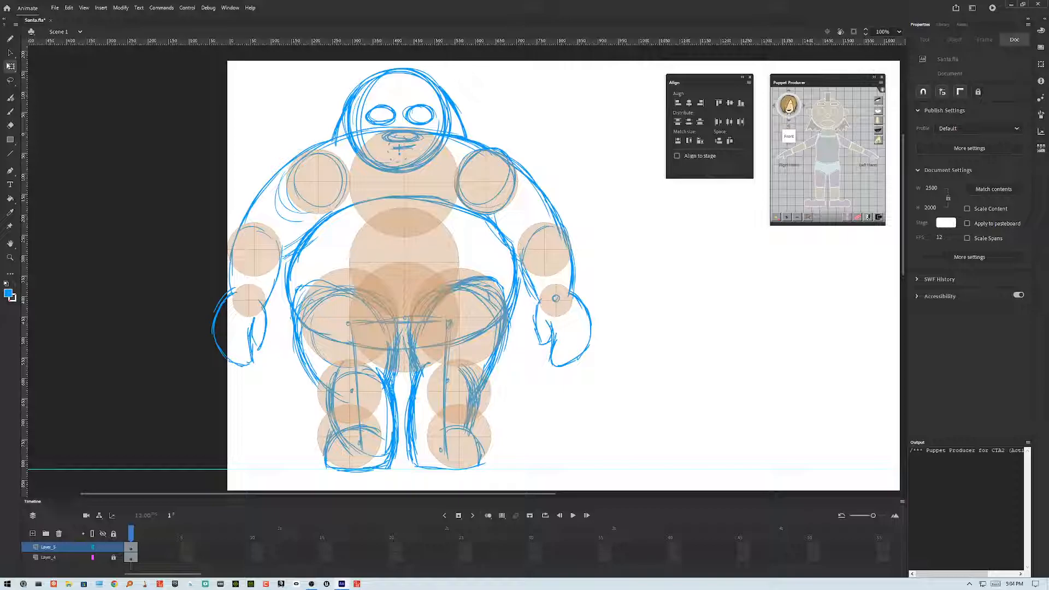
Step: Nudge both shoulder joints sideways so each sits centred on its shoulder
{"action": "left_click", "coordinate": [486, 185]}
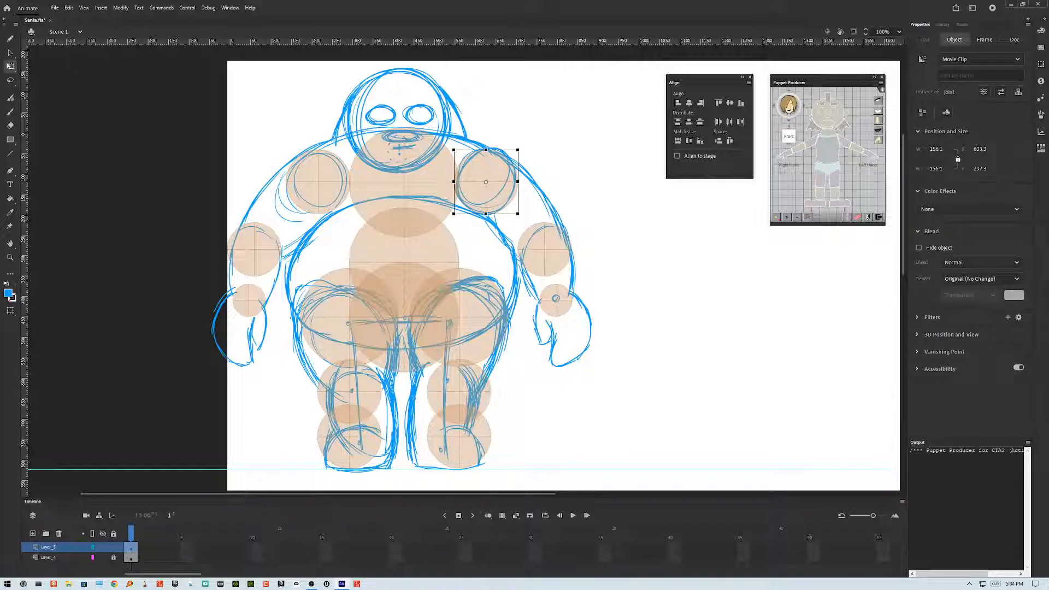
{"action": "key", "text": "Right"}
{"action": "key", "text": "Right"}
{"action": "key", "text": "Right"}
{"action": "key", "text": "Right"}
{"action": "key", "text": "Right"}
{"action": "key", "text": "Right"}
{"action": "key", "text": "Right"}
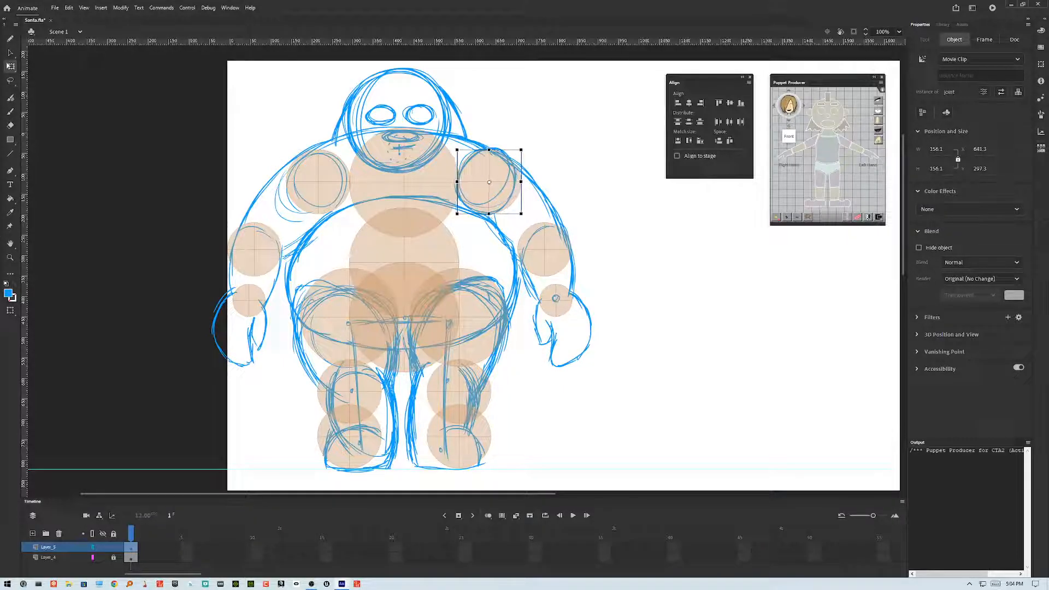
{"action": "key", "text": "Right"}
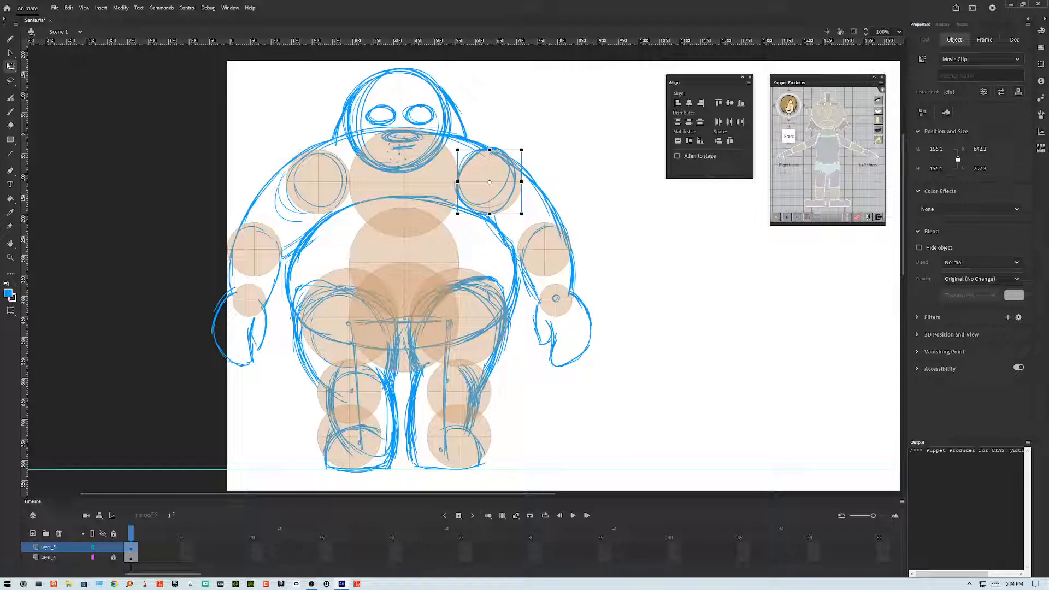
{"action": "left_click", "coordinate": [318, 183]}
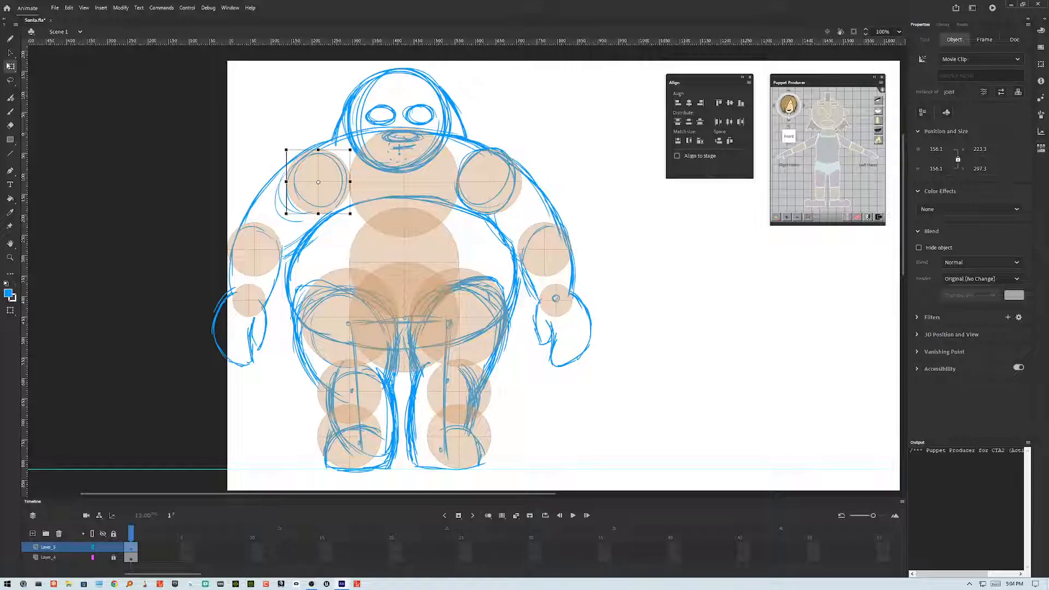
{"action": "key", "text": "Left"}
{"action": "key", "text": "Left"}
{"action": "key", "text": "Left"}
{"action": "key", "text": "Right"}
Step: Fine-tune the screen-right shoulder joint with small nudges, checking it against the elbow joint below
{"action": "left_click", "coordinate": [544, 249]}
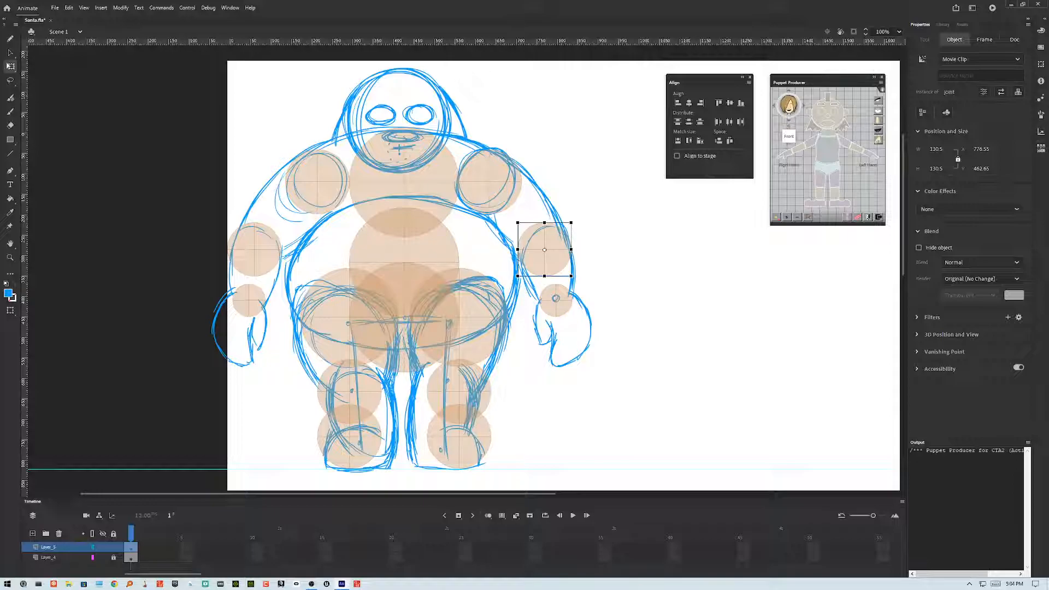
{"action": "left_click", "coordinate": [489, 183]}
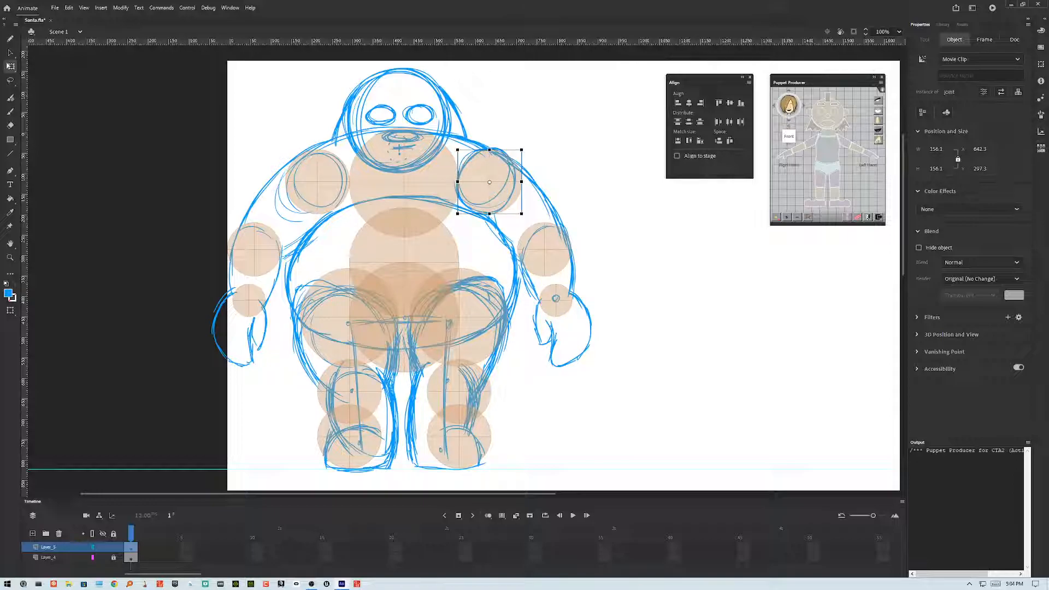
{"action": "key", "text": "Right"}
{"action": "key", "text": "Right"}
{"action": "key", "text": "Left"}
{"action": "key", "text": "Up"}
{"action": "left_click", "coordinate": [545, 251]}
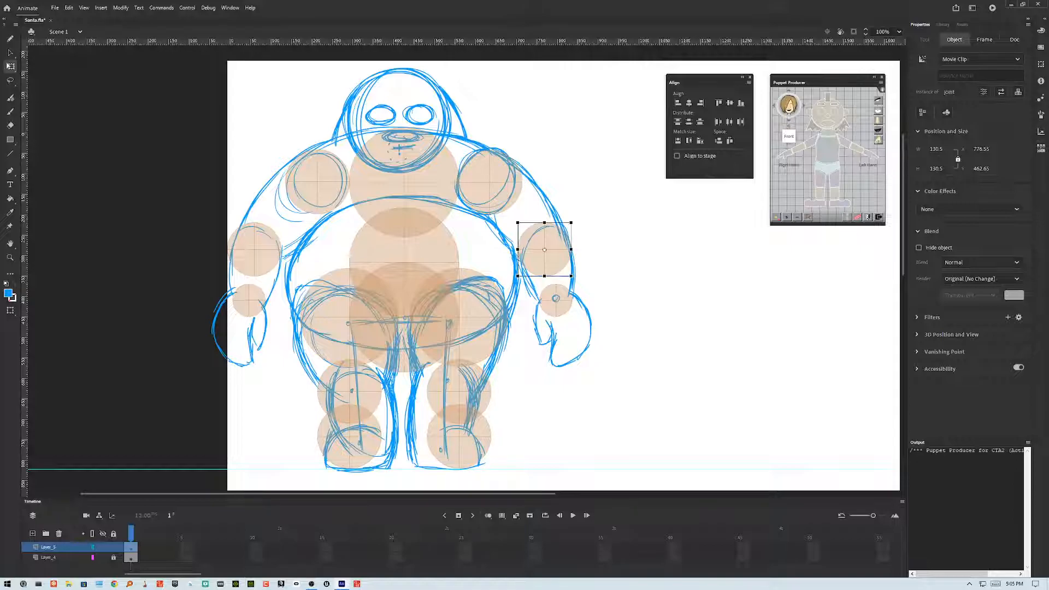
{"action": "left_click", "coordinate": [644, 324]}
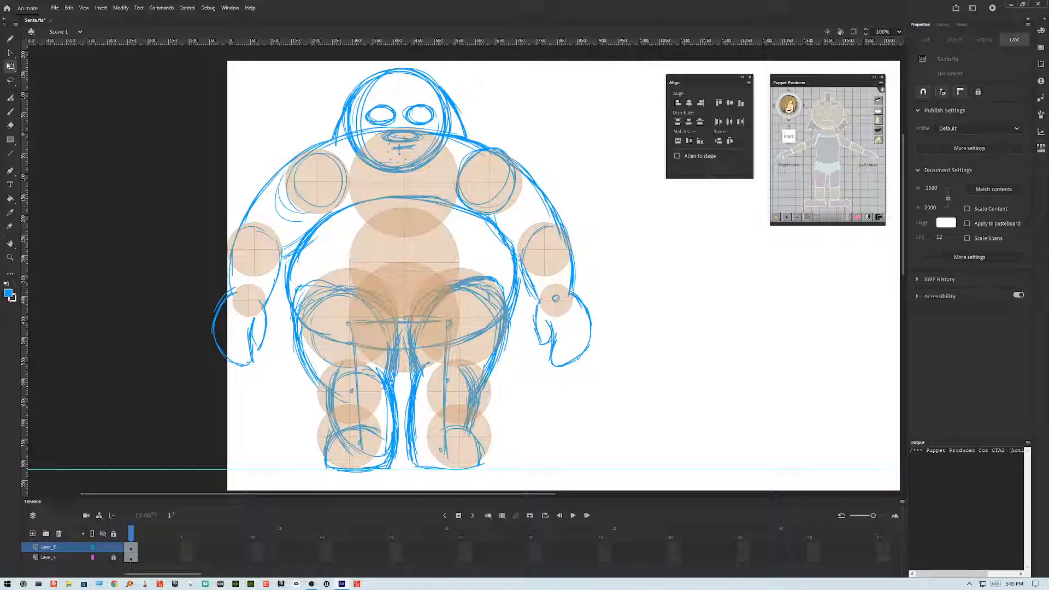
Step: Pull three horizontal guides from the ruler to the shoulder, elbow and wrist joint levels
{"action": "left_click", "coordinate": [318, 182]}
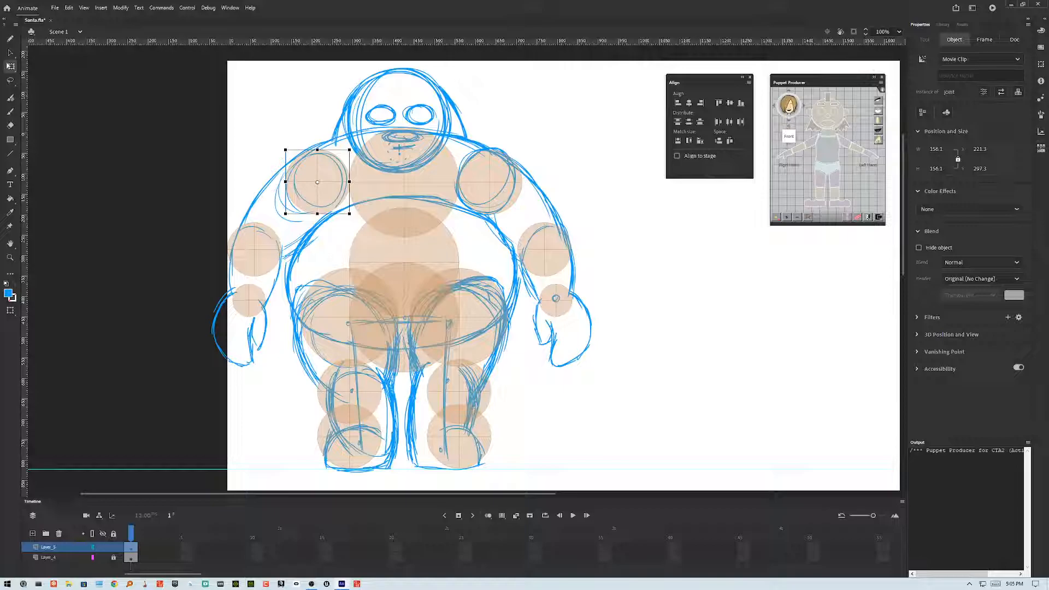
{"action": "left_click_drag", "start_coordinate": [540, 42], "coordinate": [607, 250]}
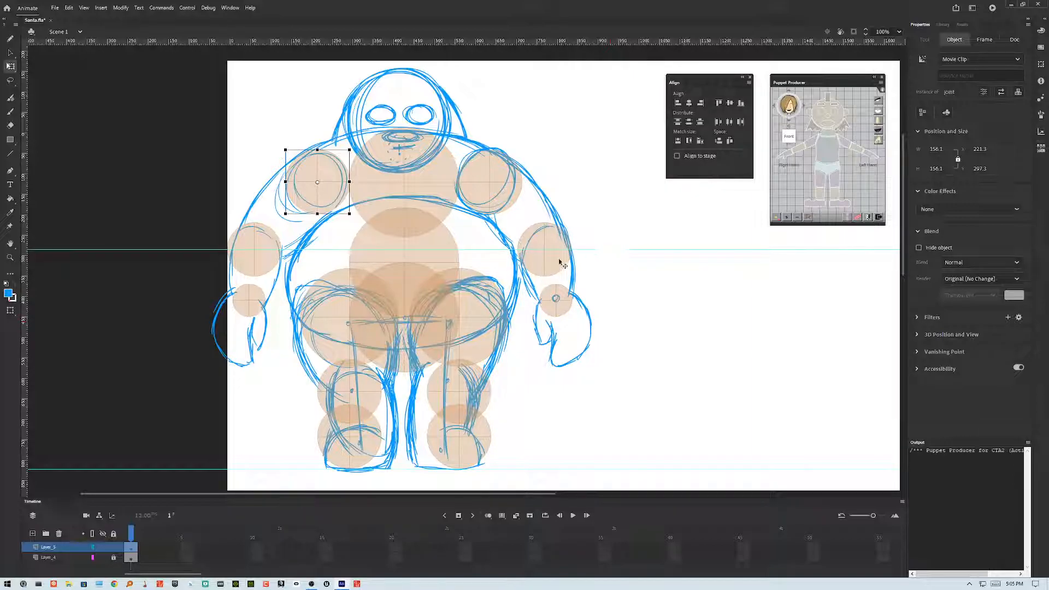
{"action": "left_click_drag", "start_coordinate": [572, 48], "coordinate": [623, 299]}
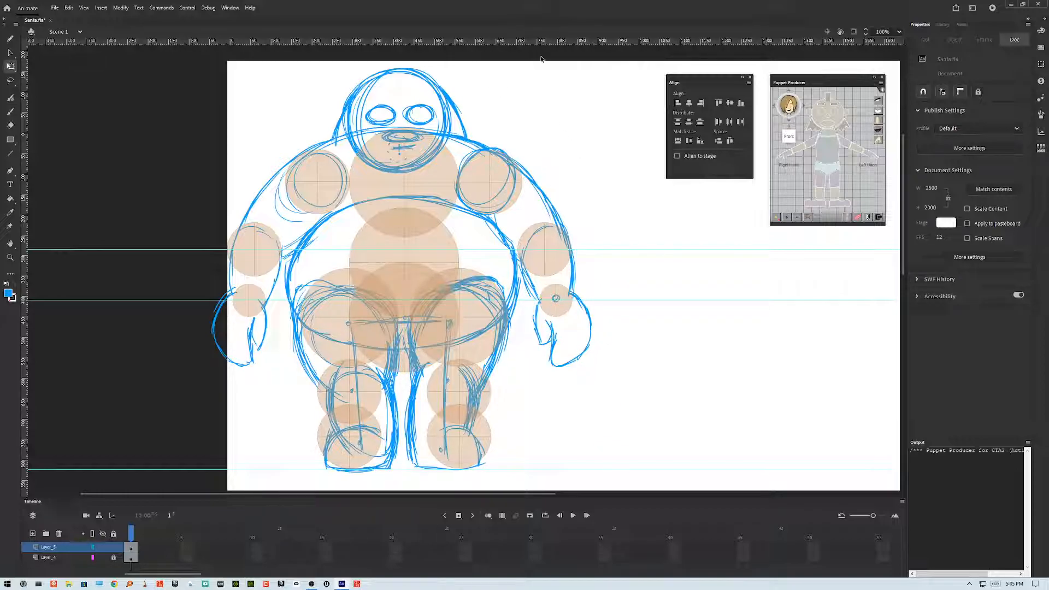
{"action": "left_click_drag", "start_coordinate": [539, 42], "coordinate": [519, 182]}
Step: Nudge both shoulder joints down slightly to line them up with the shoulder guide
{"action": "left_click", "coordinate": [514, 173]}
{"action": "key", "text": "Down"}
{"action": "left_click", "coordinate": [323, 212]}
{"action": "key", "text": "Down"}
{"action": "key", "text": "Down"}
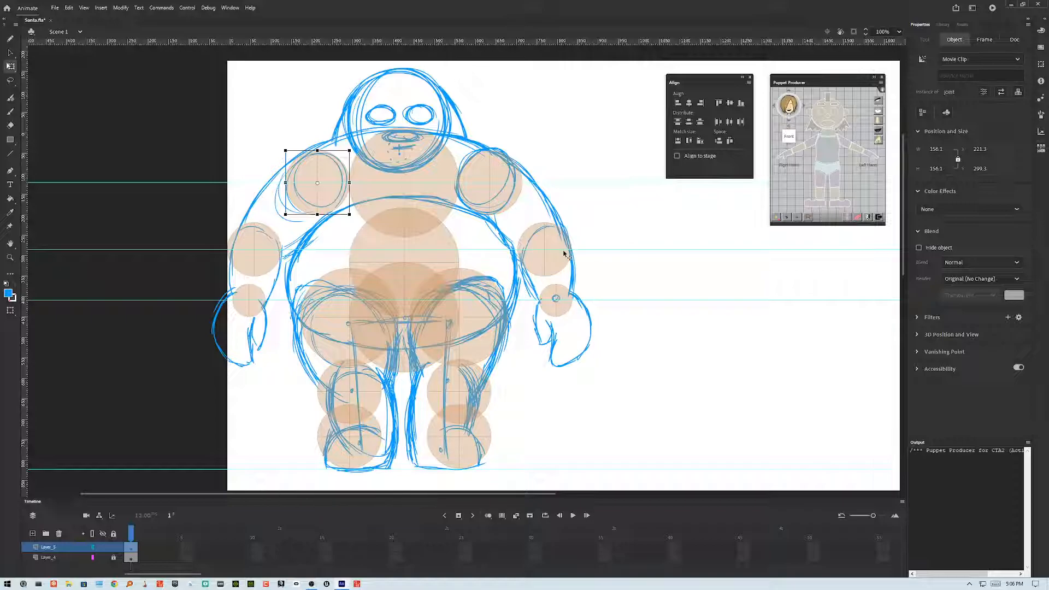
Step: Select the chest joint and move it straight up onto Santa's head
{"action": "left_click", "coordinate": [436, 167]}
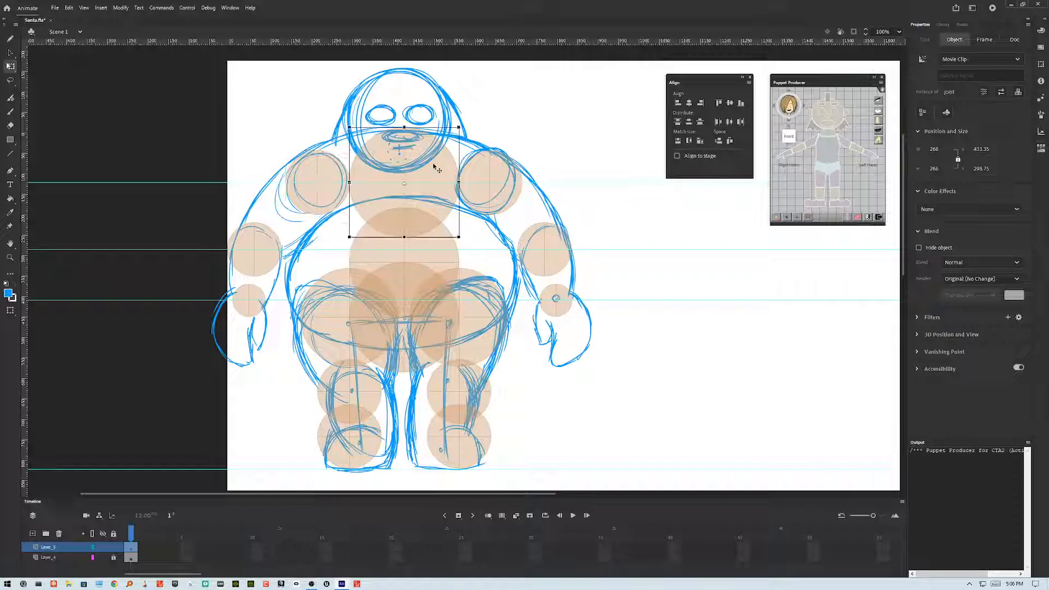
{"action": "key", "text": "shift+Right"}
{"action": "key", "text": "shift+Down"}
{"action": "key", "text": "shift+Left"}
{"action": "key", "text": "shift+Up"}
{"action": "key", "text": "shift+Up"}
{"action": "key", "text": "shift+Up"}
{"action": "key", "text": "shift+Up"}
{"action": "key", "text": "shift+Up"}
{"action": "key", "text": "shift+Up"}
{"action": "key", "text": "shift+Up"}
{"action": "key", "text": "shift+Up"}
{"action": "key", "text": "shift+Up"}
{"action": "key", "text": "shift+Up"}
{"action": "key", "text": "shift+Up"}
{"action": "key", "text": "shift+Up"}
{"action": "key", "text": "shift+Up"}
{"action": "key", "text": "shift+Up"}
{"action": "key", "text": "shift+Up"}
{"action": "key", "text": "shift+Up"}
{"action": "key", "text": "shift+Up"}
{"action": "key", "text": "shift+Up"}
{"action": "key", "text": "shift+Up"}
{"action": "key", "text": "shift+Up"}
{"action": "key", "text": "shift+Up"}
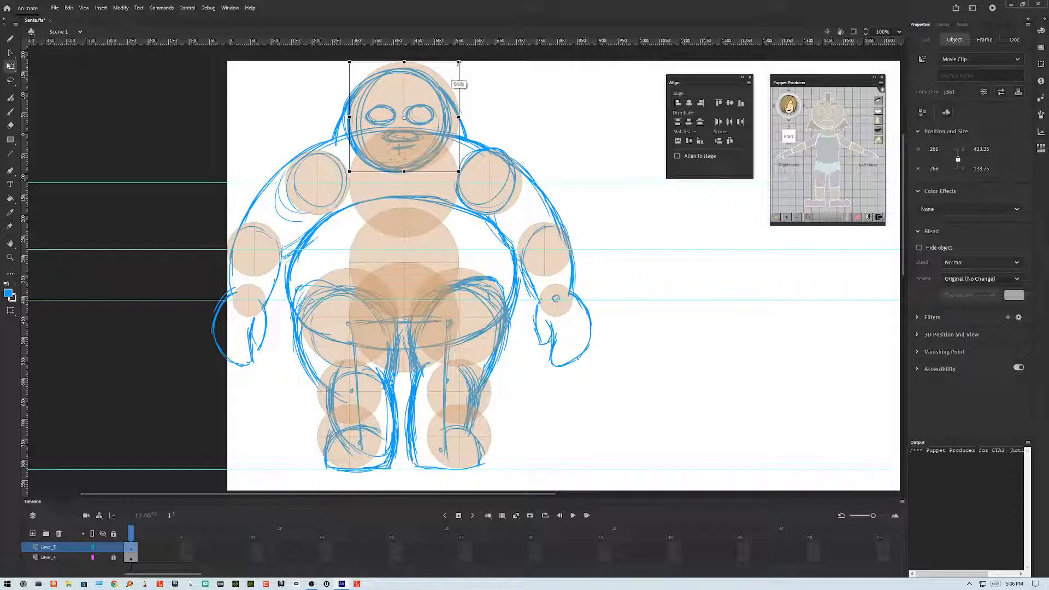
Step: Scale the joint down to about 100 px and nudge it down onto the neck
{"action": "left_click_drag", "start_coordinate": [459, 62], "coordinate": [460, 72]}
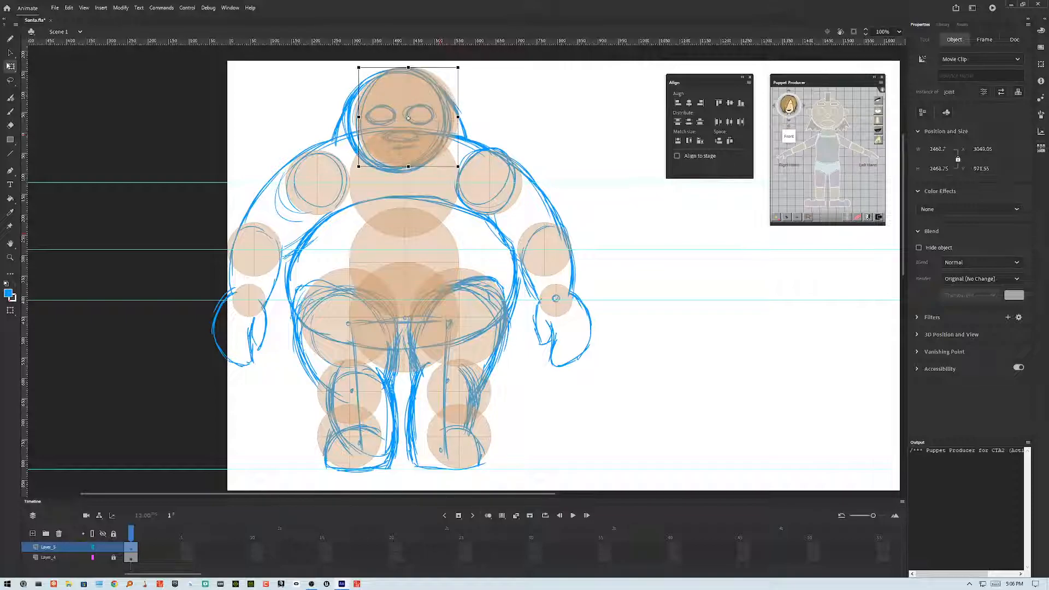
{"action": "left_click_drag", "start_coordinate": [454, 68], "coordinate": [436, 102]}
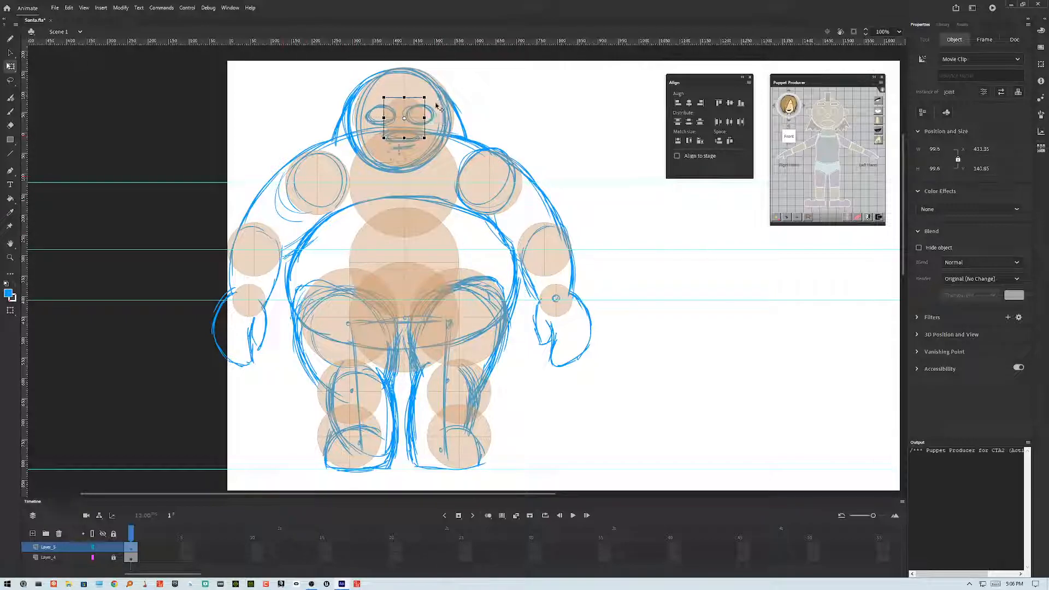
{"action": "key", "text": "shift+Down"}
{"action": "key", "text": "shift+Down"}
{"action": "key", "text": "shift+Down"}
{"action": "key", "text": "shift+Down"}
{"action": "key", "text": "shift+Down"}
{"action": "key", "text": "shift+Down"}
{"action": "key", "text": "shift+Down"}
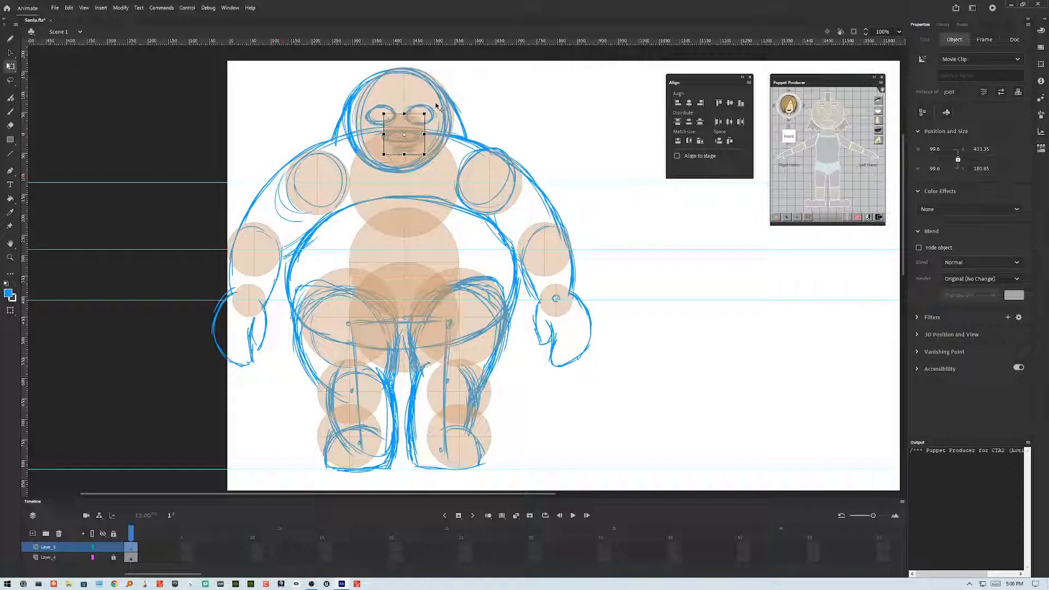
{"action": "key", "text": "shift+Down"}
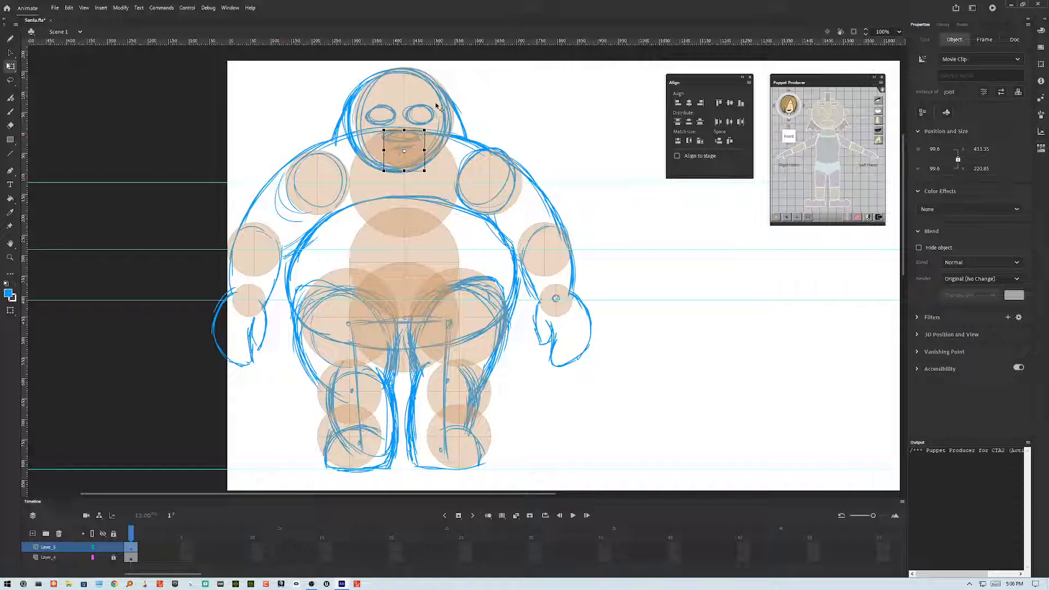
Step: Convert the small neck joint into a symbol named neck
{"action": "key", "text": "F8"}
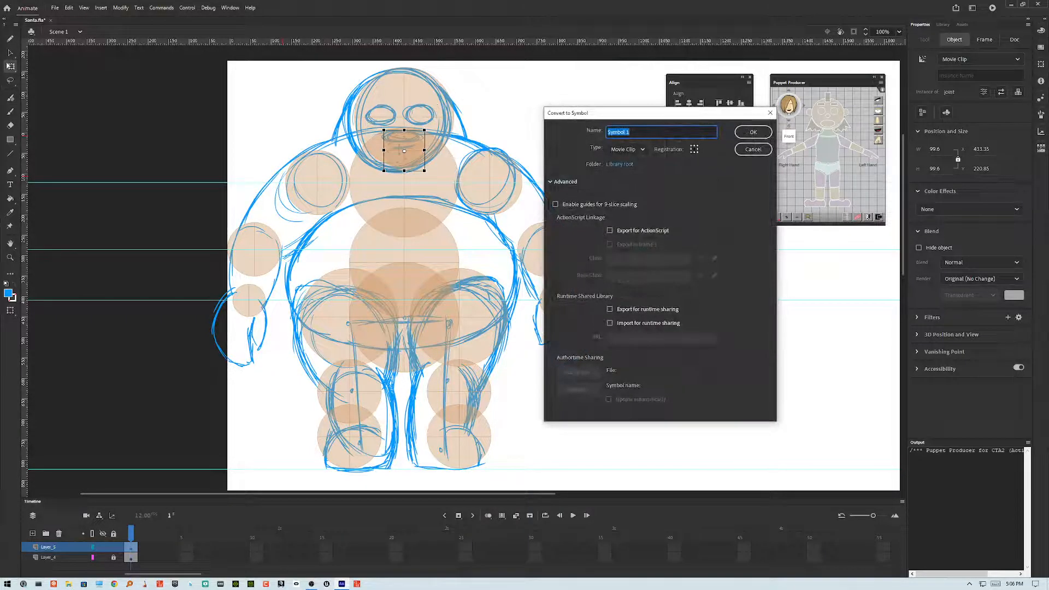
{"action": "type", "text": "neck"}
{"action": "key", "text": "Return"}
Step: Select the large head joint and convert it into a symbol named face
{"action": "left_click", "coordinate": [404, 91]}
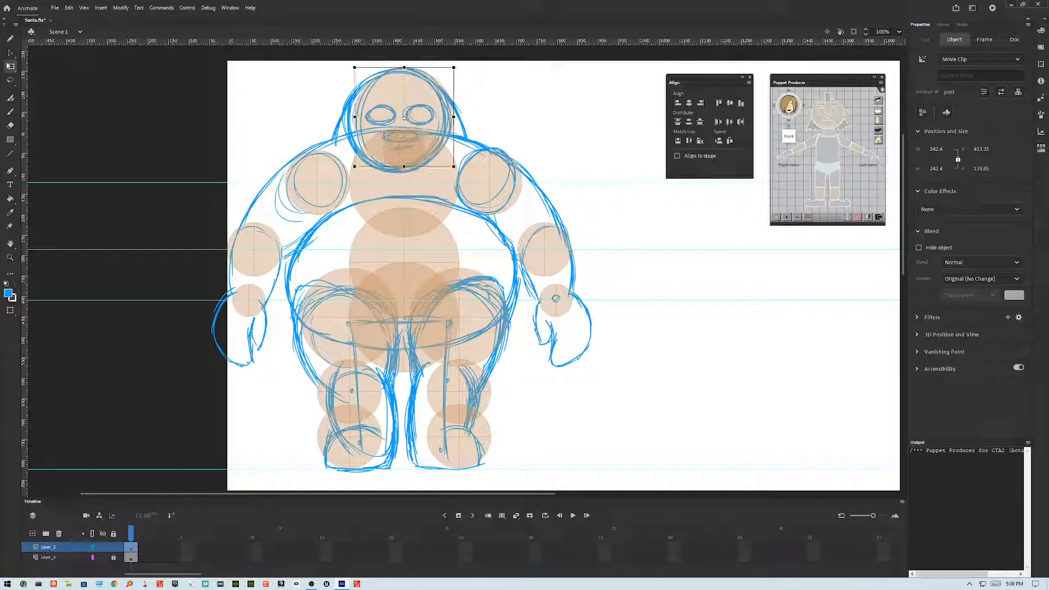
{"action": "key", "text": "F8"}
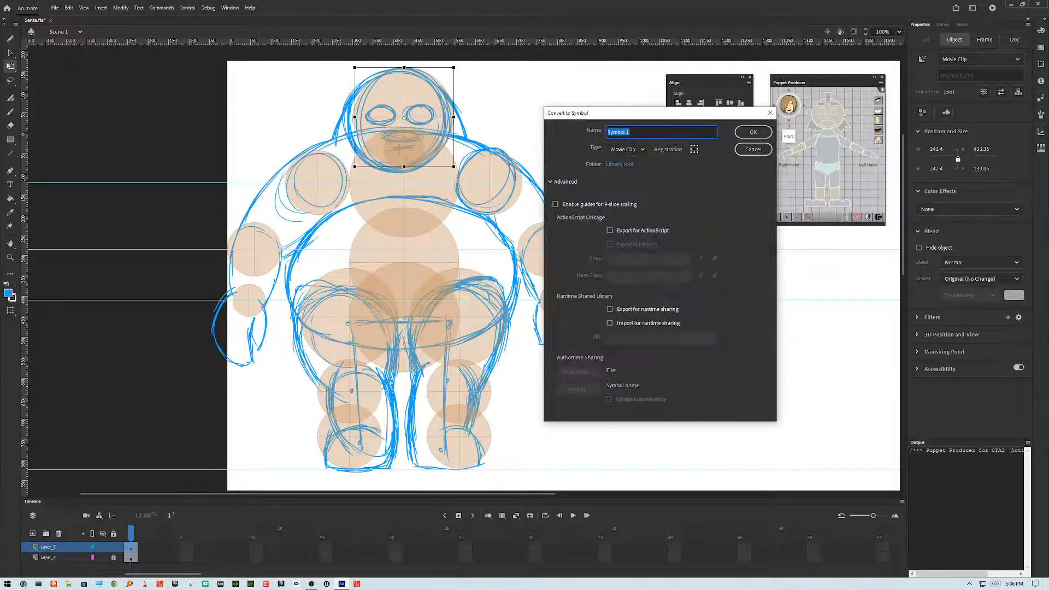
{"action": "type", "text": "face"}
{"action": "key", "text": "Return"}
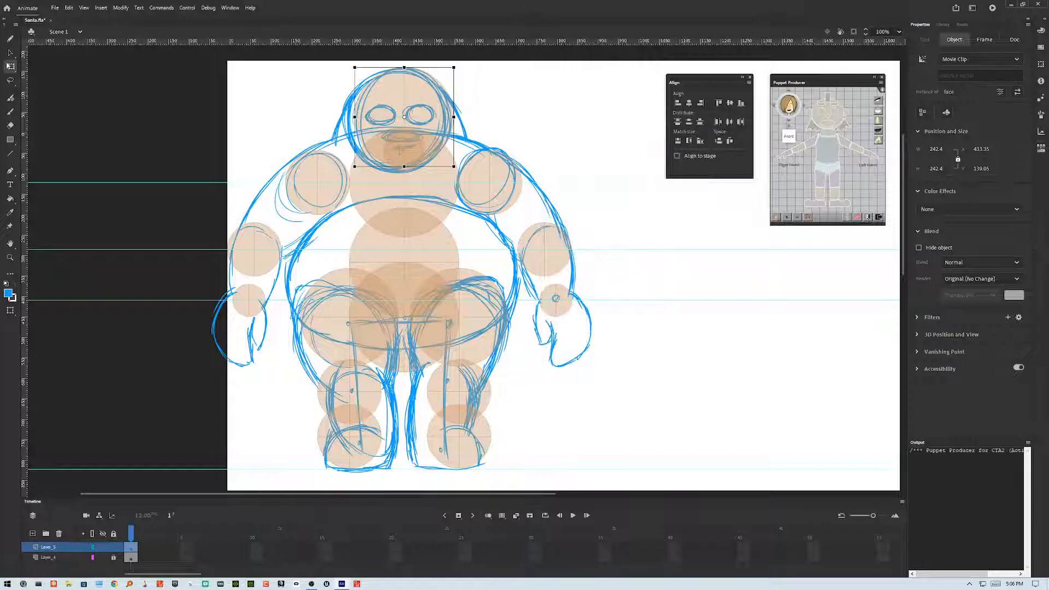
Step: Select the chest, shoulder and belly joints, paste a copy in place and convert it into a symbol named torso
{"action": "left_click", "coordinate": [405, 184]}
{"action": "left_click", "coordinate": [318, 183], "text": "shift"}
{"action": "left_click", "coordinate": [489, 183], "text": "shift"}
{"action": "left_click", "coordinate": [404, 263], "text": "shift"}
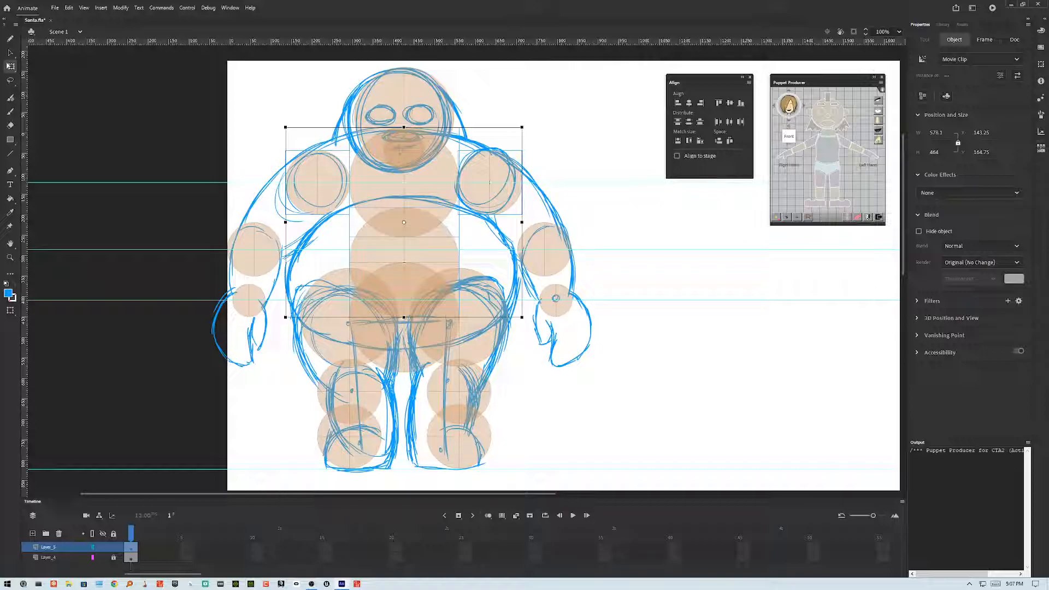
{"action": "key", "text": "ctrl+shift+v"}
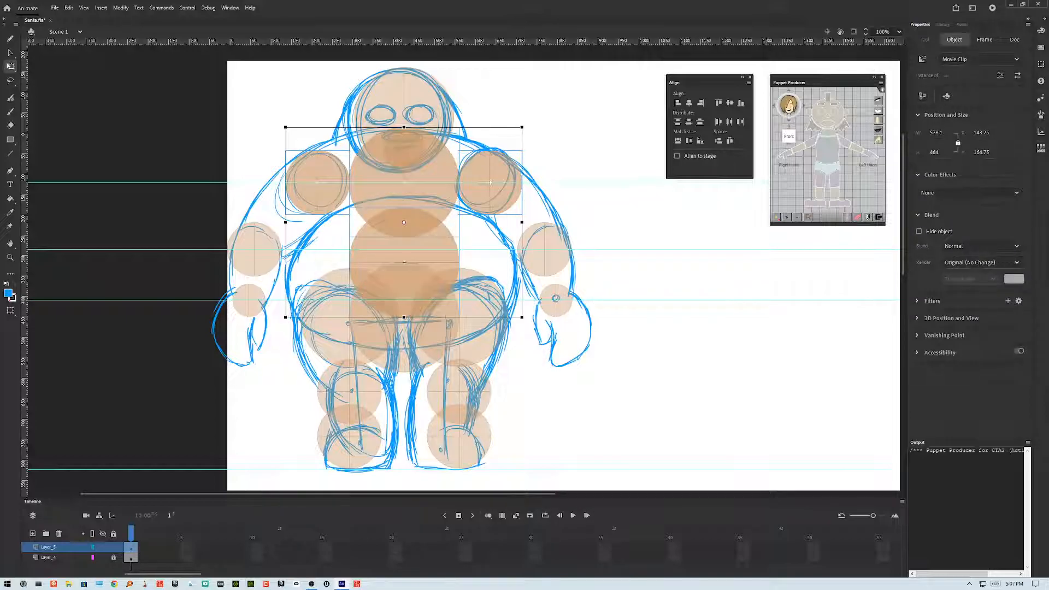
{"action": "key", "text": "F8"}
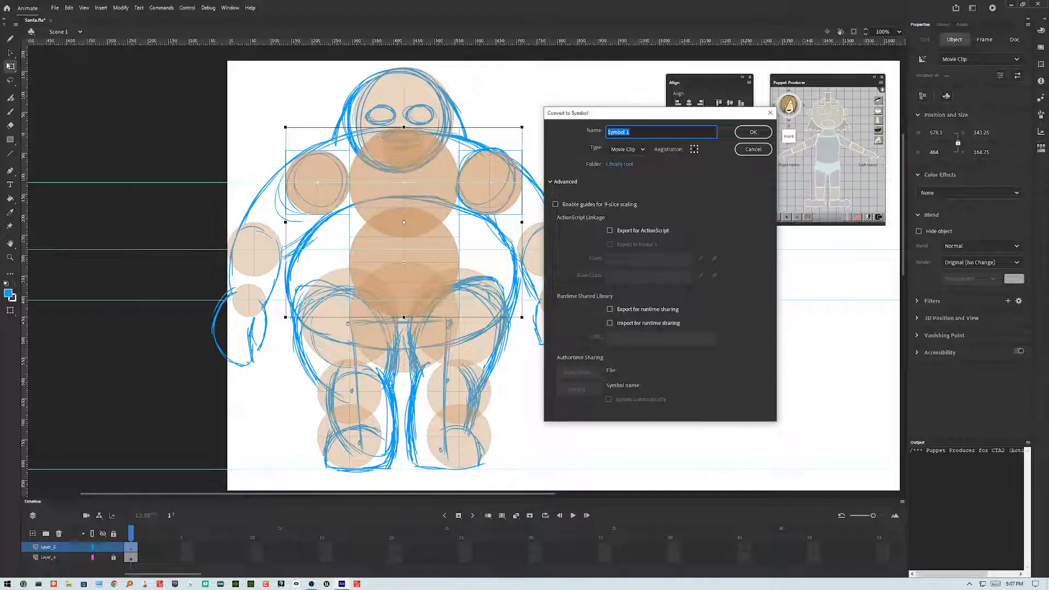
{"action": "type", "text": "torso"}
{"action": "left_click", "coordinate": [751, 133]}
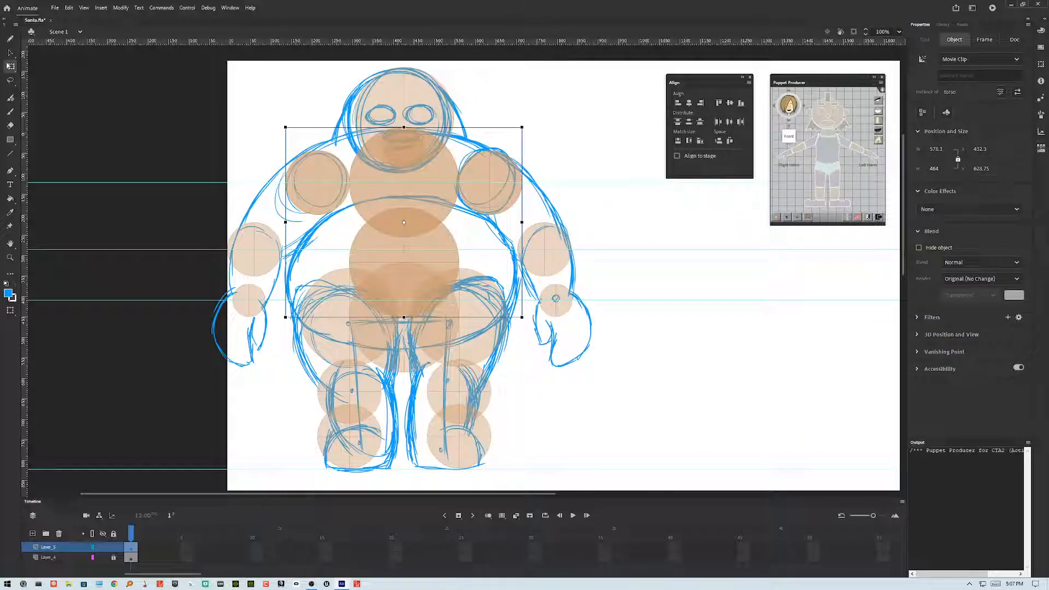
Step: Delete the duplicate joint copies around the torso and undo an accidental shoulder joint move
{"action": "key", "text": "Delete"}
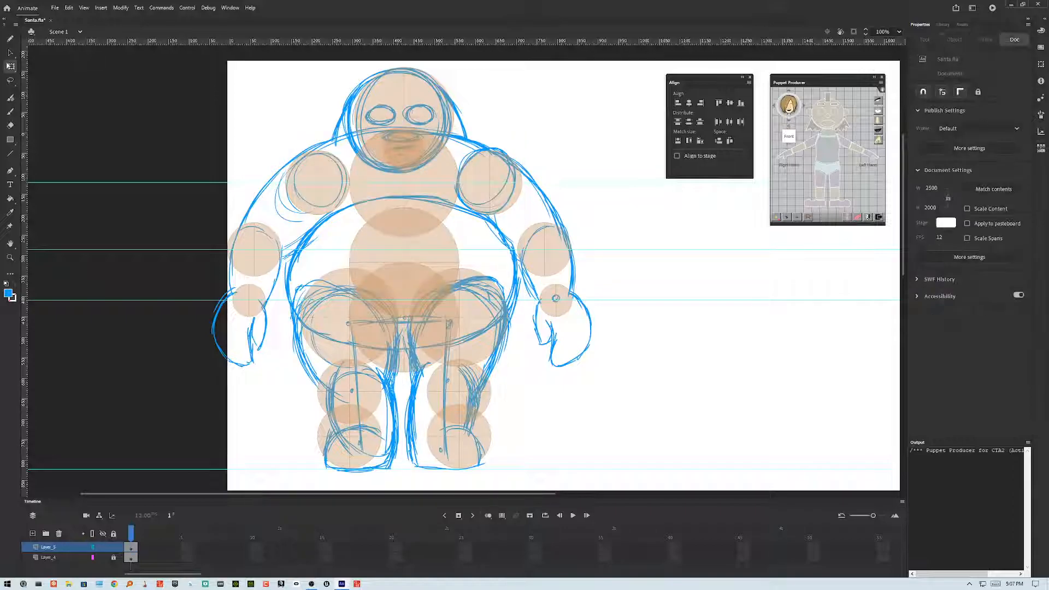
{"action": "left_click", "coordinate": [404, 250]}
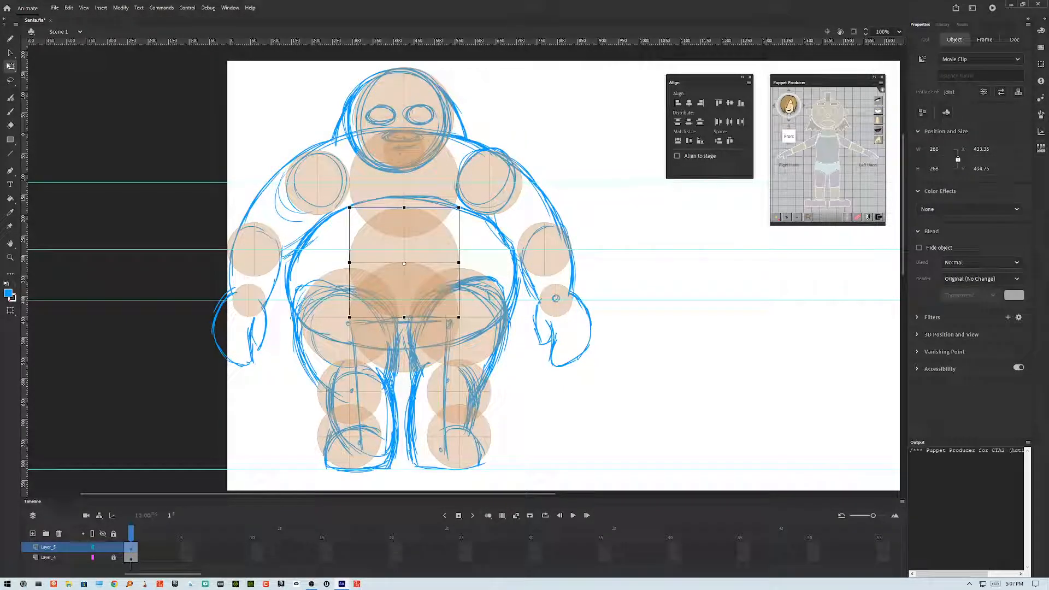
{"action": "key", "text": "Delete"}
{"action": "left_click", "coordinate": [404, 188]}
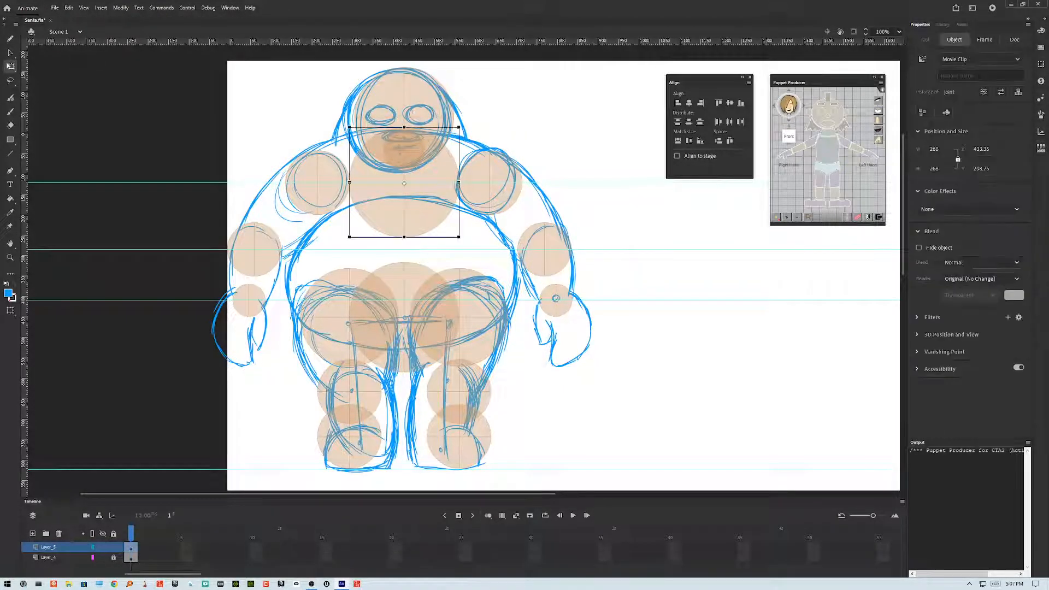
{"action": "key", "text": "Delete"}
{"action": "left_click_drag", "start_coordinate": [488, 182], "coordinate": [558, 145]}
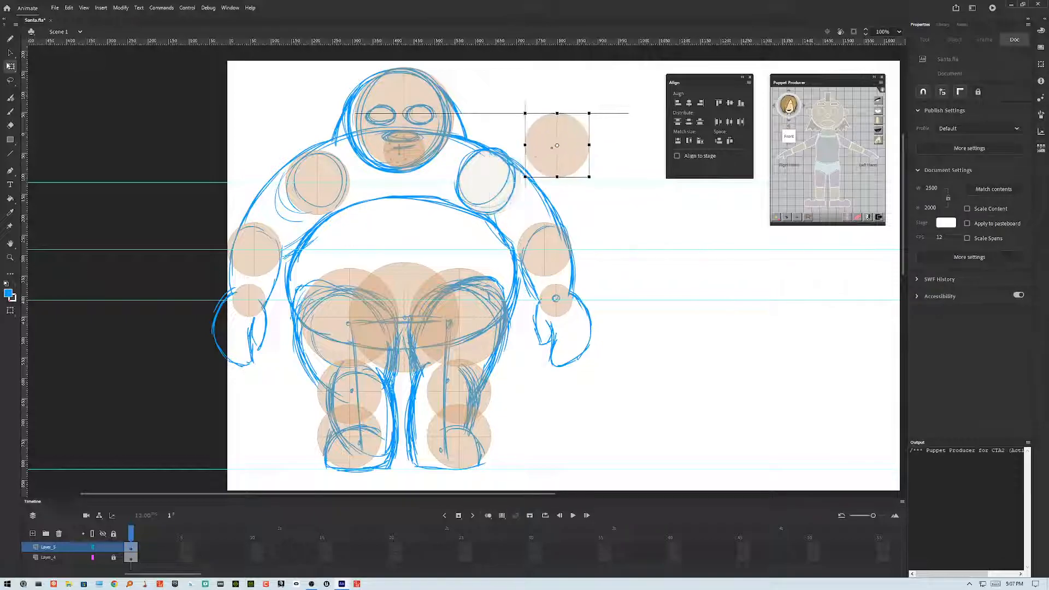
{"action": "key", "text": "ctrl+z"}
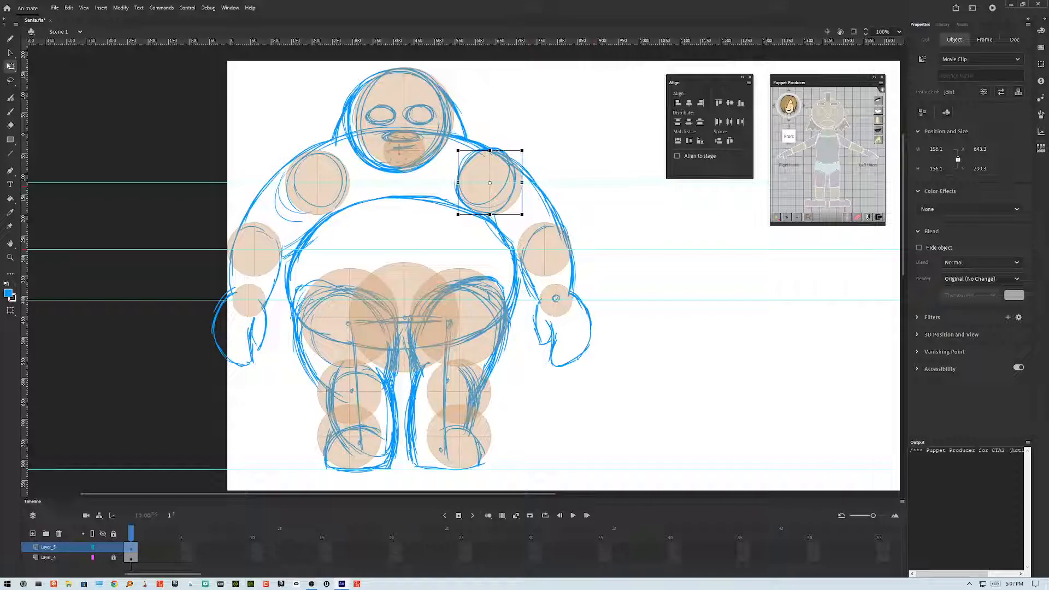
{"action": "key", "text": "ctrl+z"}
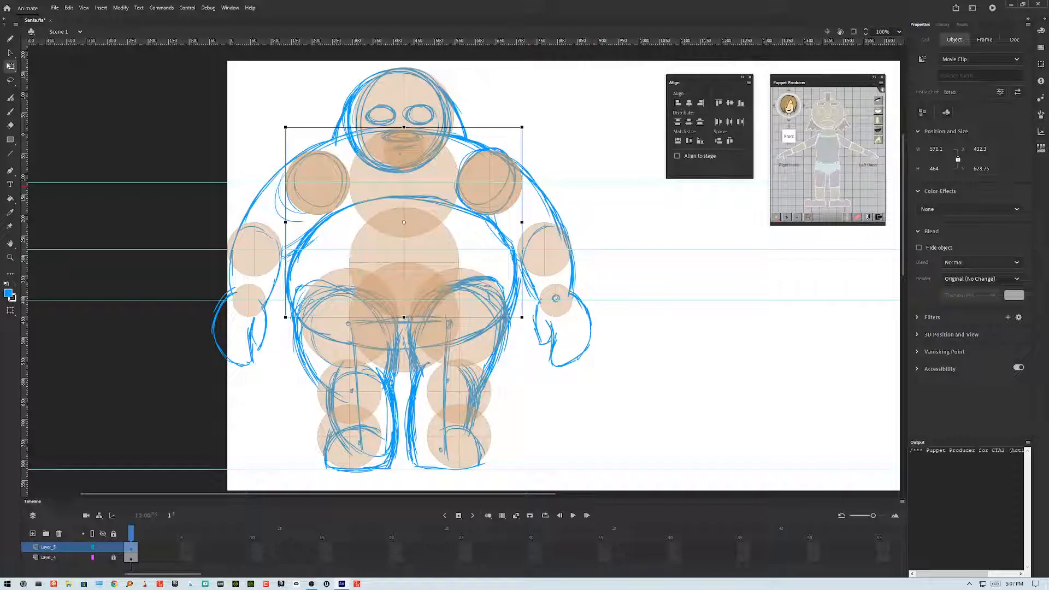
Step: Convert the shoulder joint on Santa's left side into a symbol named armL with centre registration
{"action": "left_click", "coordinate": [490, 184]}
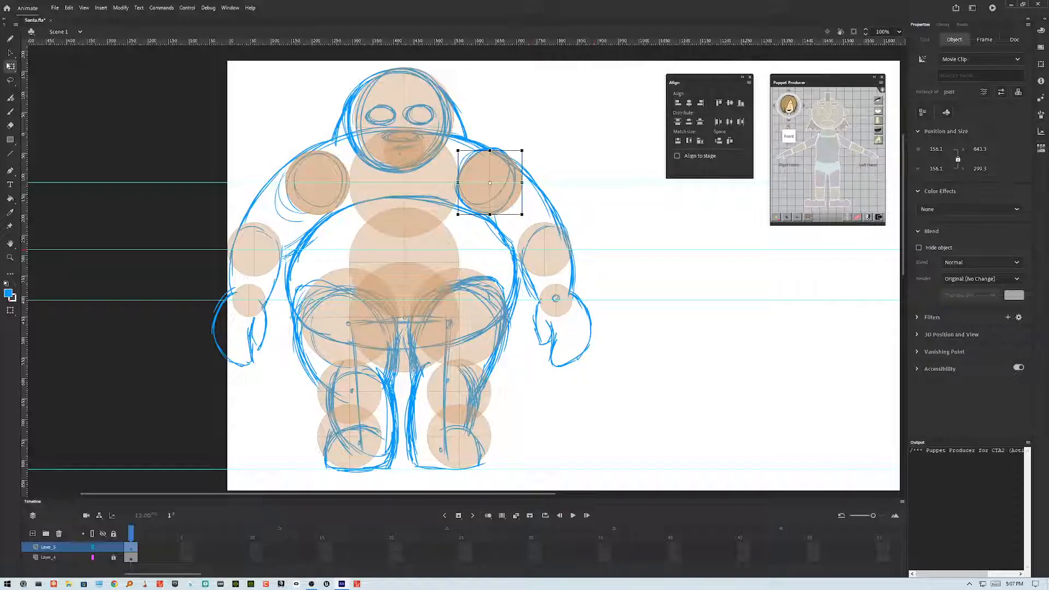
{"action": "key", "text": "F8"}
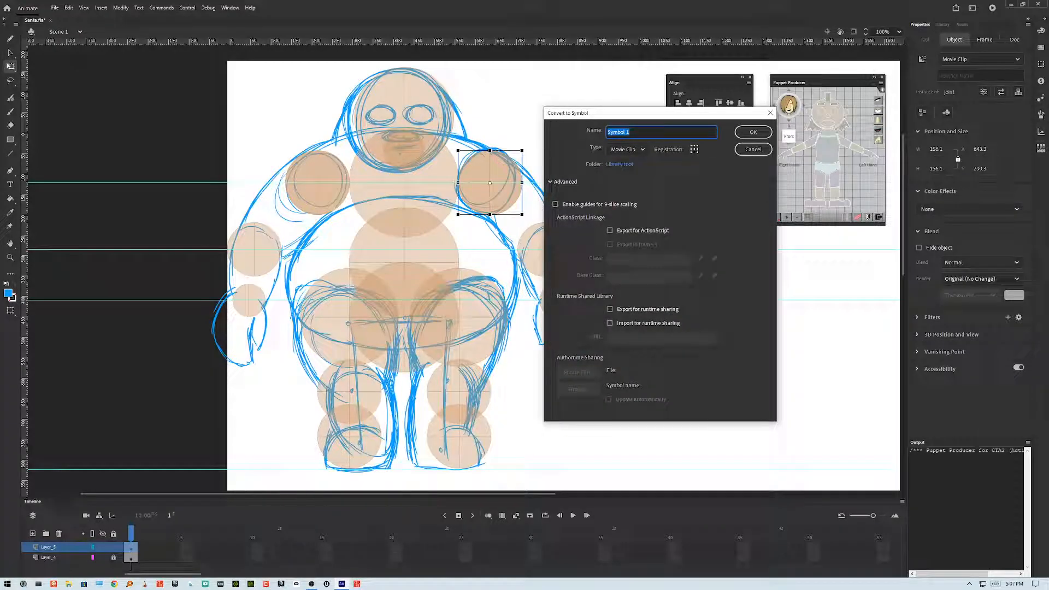
{"action": "type", "text": "armL"}
{"action": "left_click", "coordinate": [692, 149]}
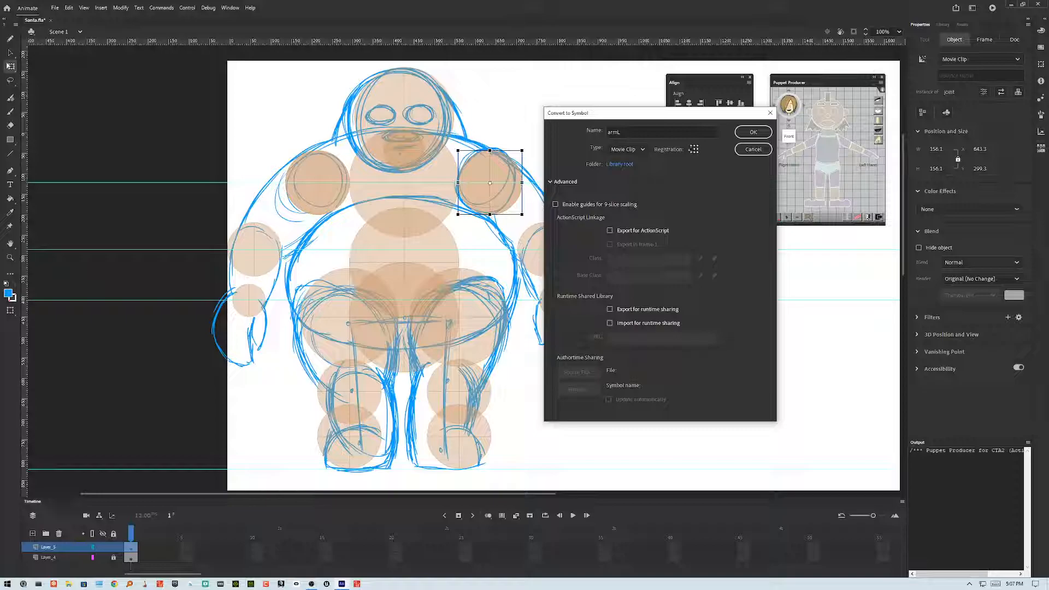
{"action": "key", "text": "Return"}
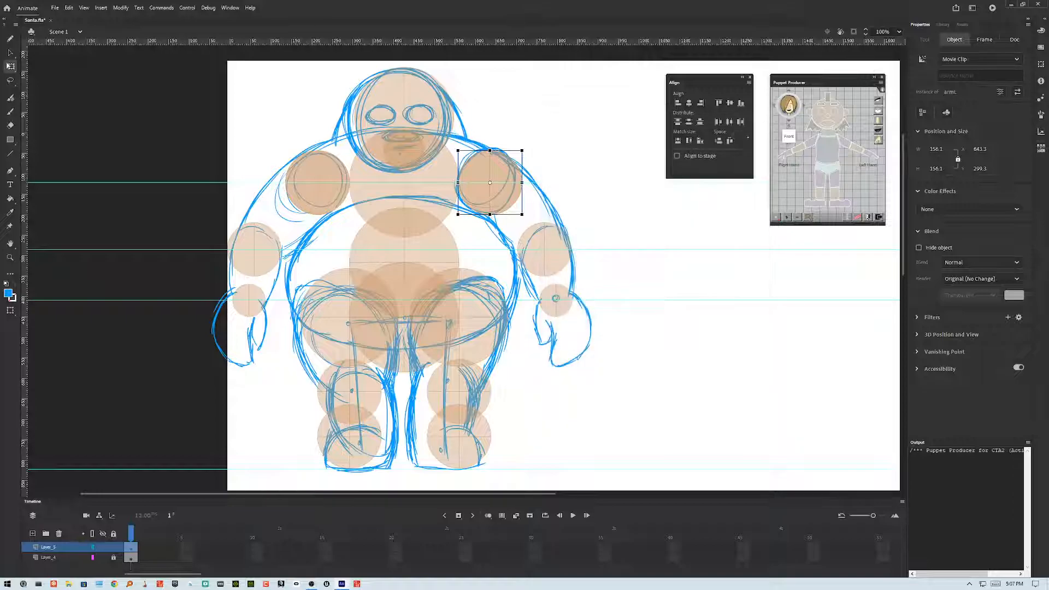
Step: Convert the elbow joint below it into a symbol named forearmL
{"action": "left_click", "coordinate": [545, 251]}
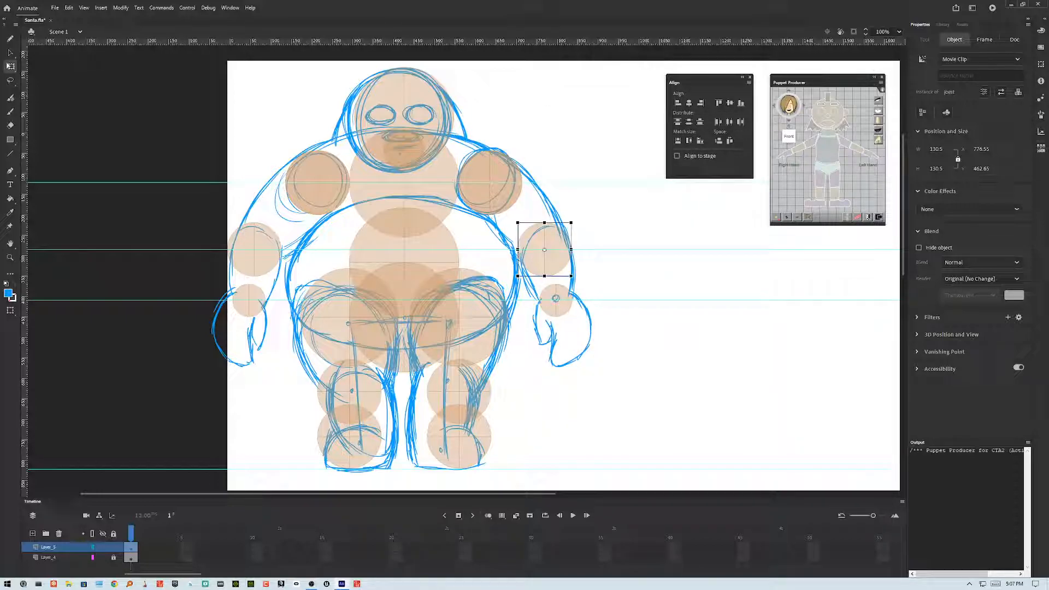
{"action": "key", "text": "F8"}
{"action": "type", "text": "forearm"}
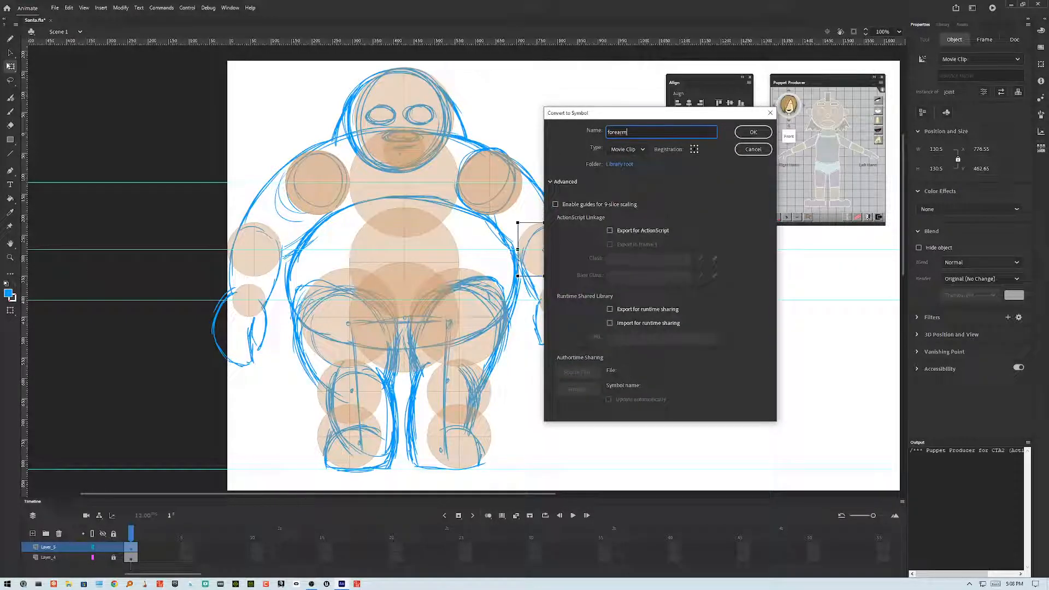
{"action": "type", "text": "L"}
{"action": "key", "text": "Return"}
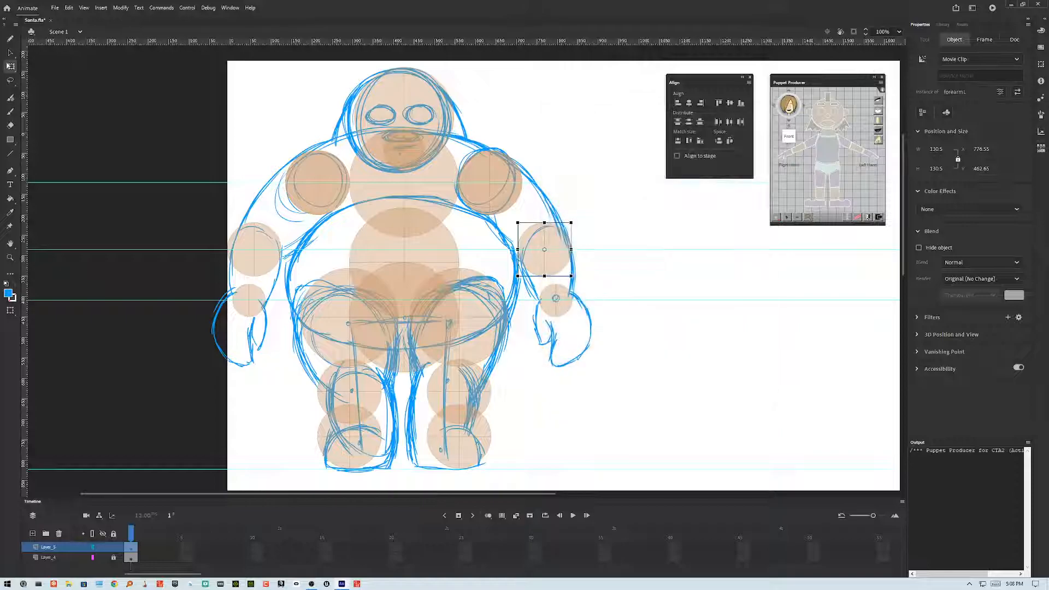
Step: Convert the small wrist joint on the same side into a symbol named handL
{"action": "left_click", "coordinate": [556, 300]}
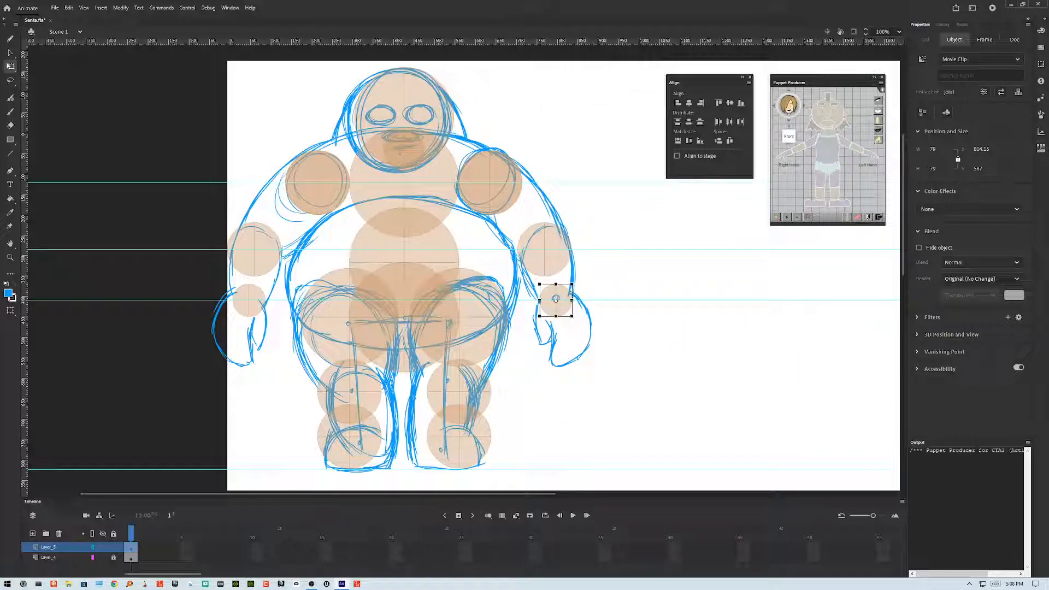
{"action": "key", "text": "F8"}
{"action": "type", "text": "handL"}
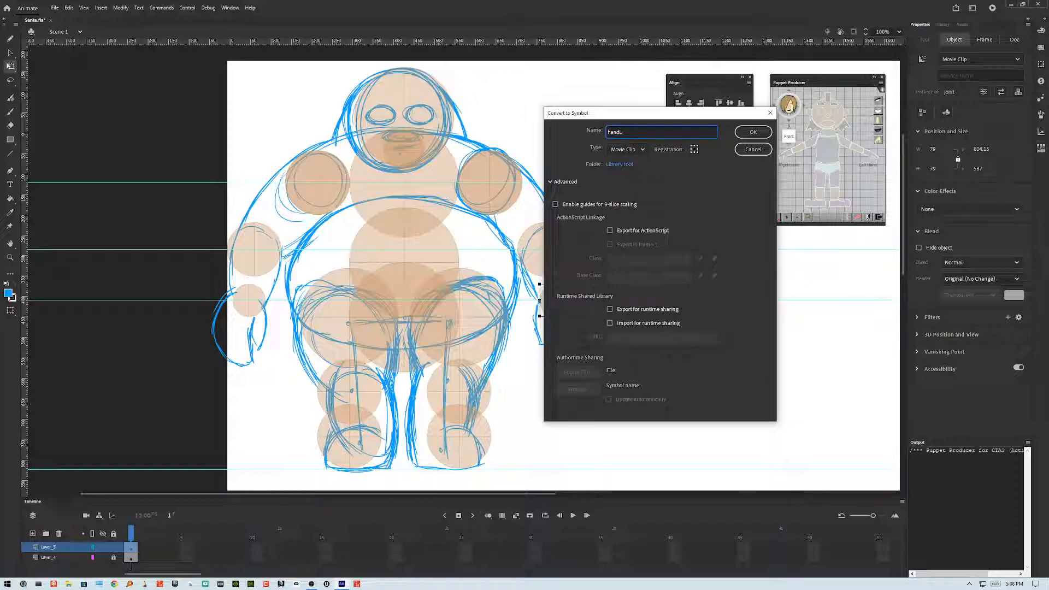
{"action": "key", "text": "Return"}
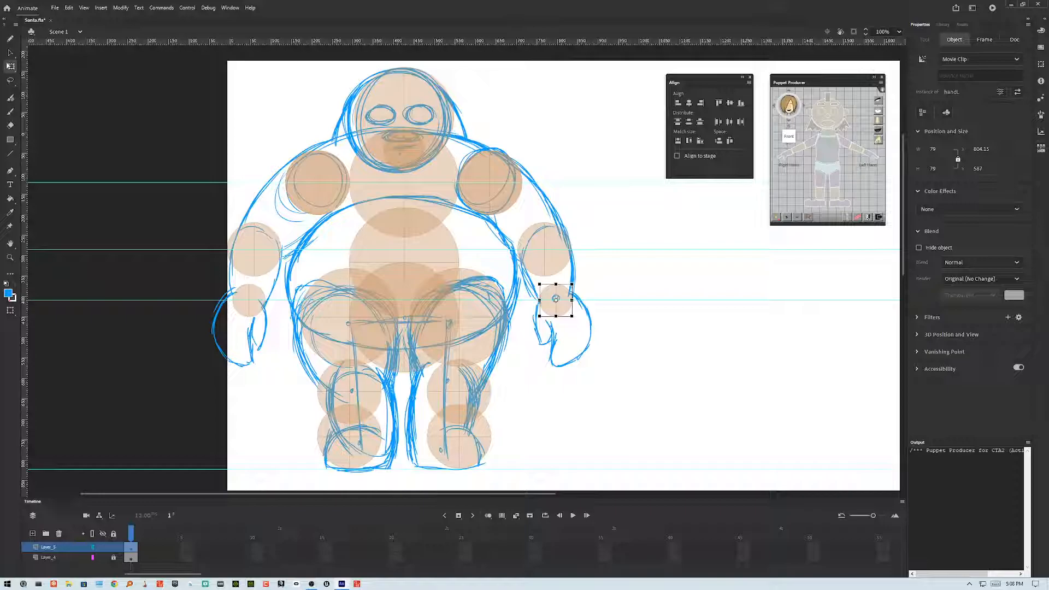
Step: Convert the shoulder joint on Santa's right side into a symbol named ArmR
{"action": "left_click", "coordinate": [317, 183]}
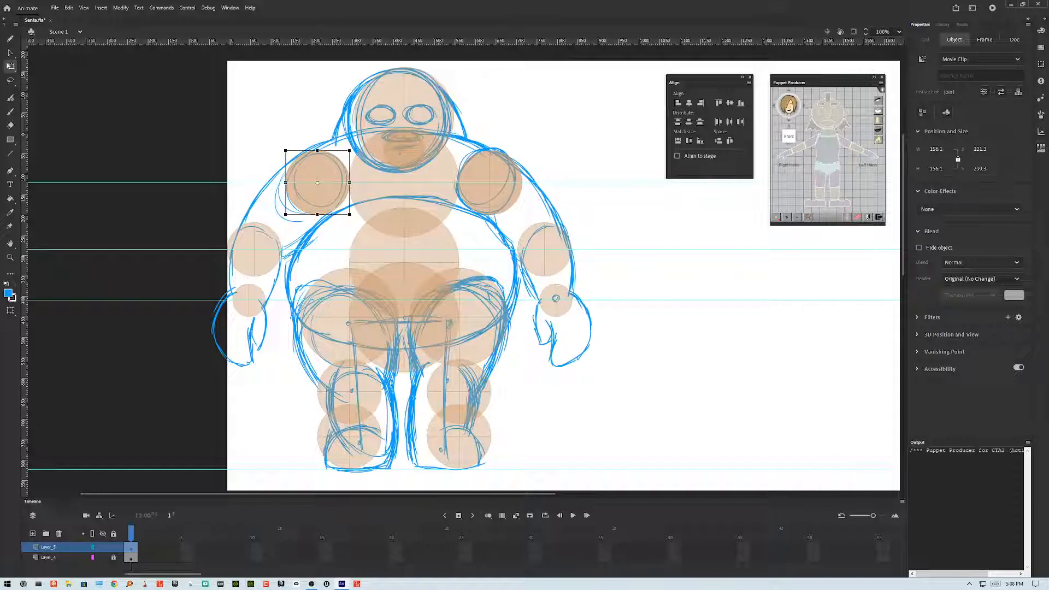
{"action": "key", "text": "F8"}
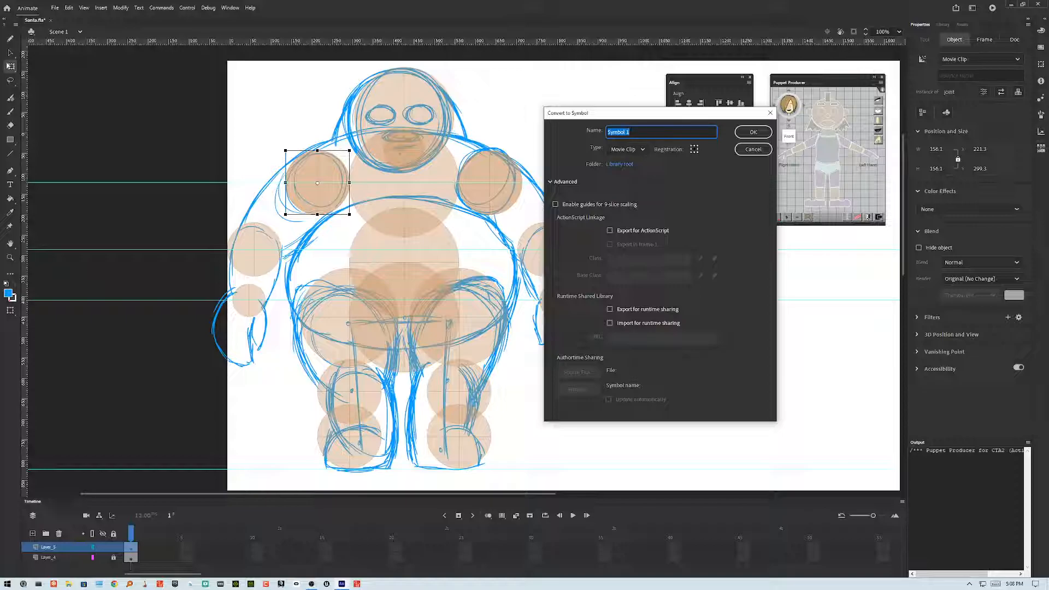
{"action": "type", "text": "ArmR"}
{"action": "key", "text": "Return"}
Step: Convert the elbow joint on the right side into a symbol named ForearmR
{"action": "left_click", "coordinate": [254, 250]}
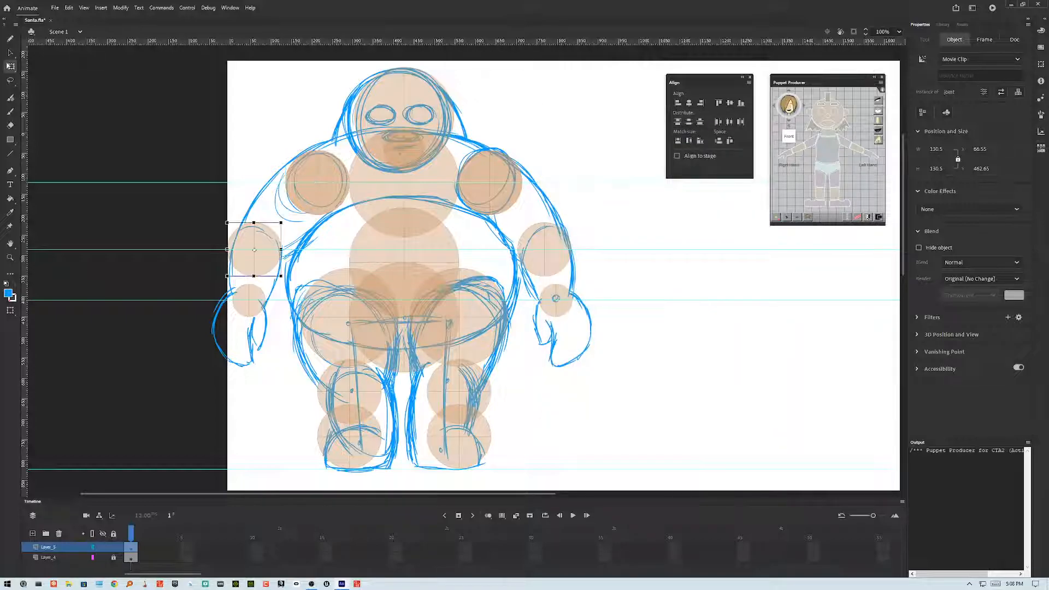
{"action": "key", "text": "F8"}
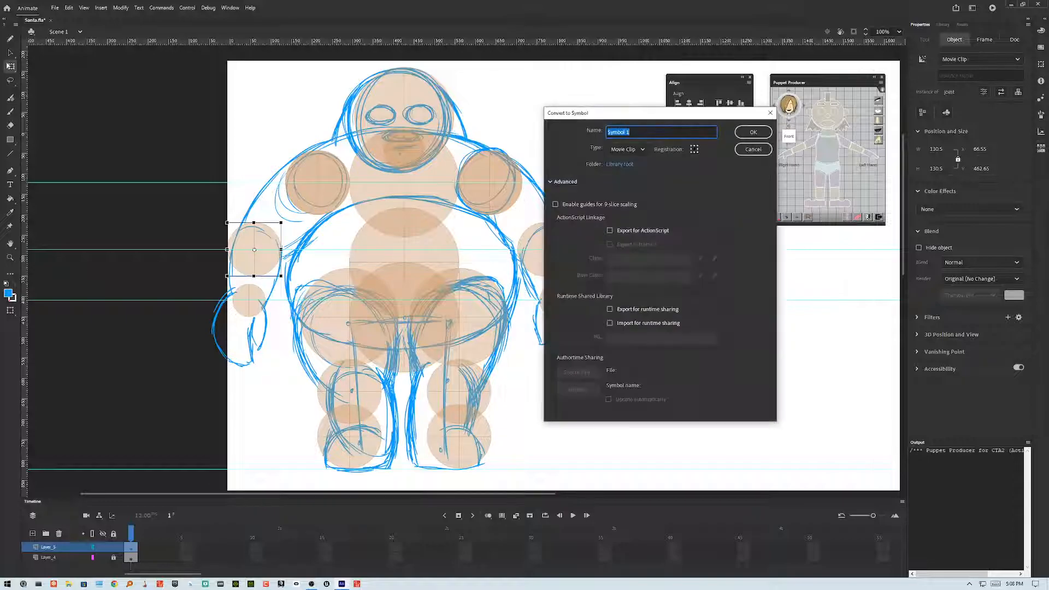
{"action": "type", "text": "ForearmR"}
{"action": "key", "text": "Return"}
Step: Convert the right wrist joint into a symbol named handR
{"action": "left_click", "coordinate": [250, 300]}
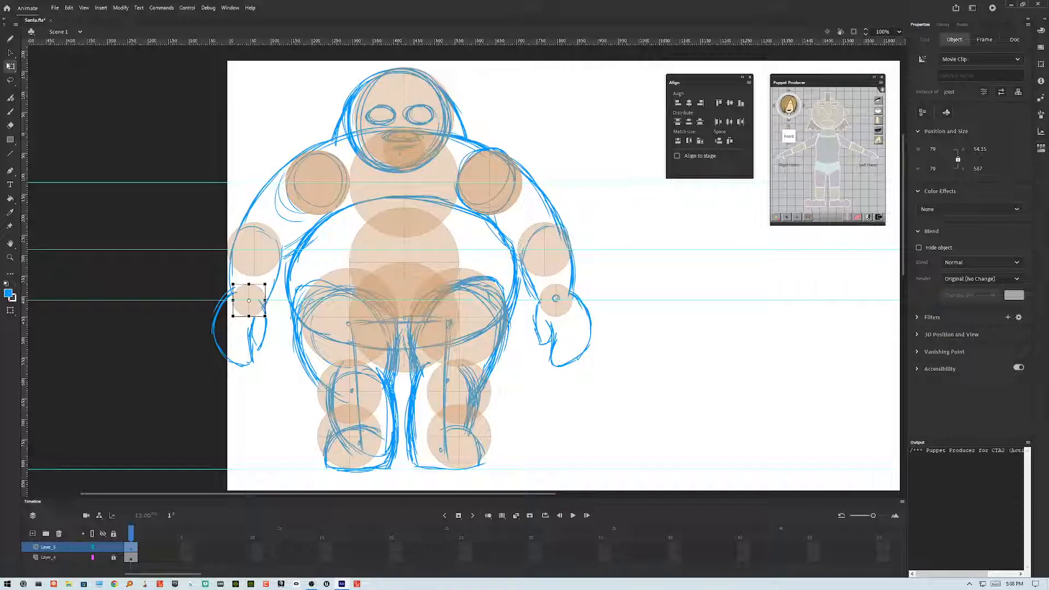
{"action": "key", "text": "F8"}
{"action": "type", "text": "ha"}
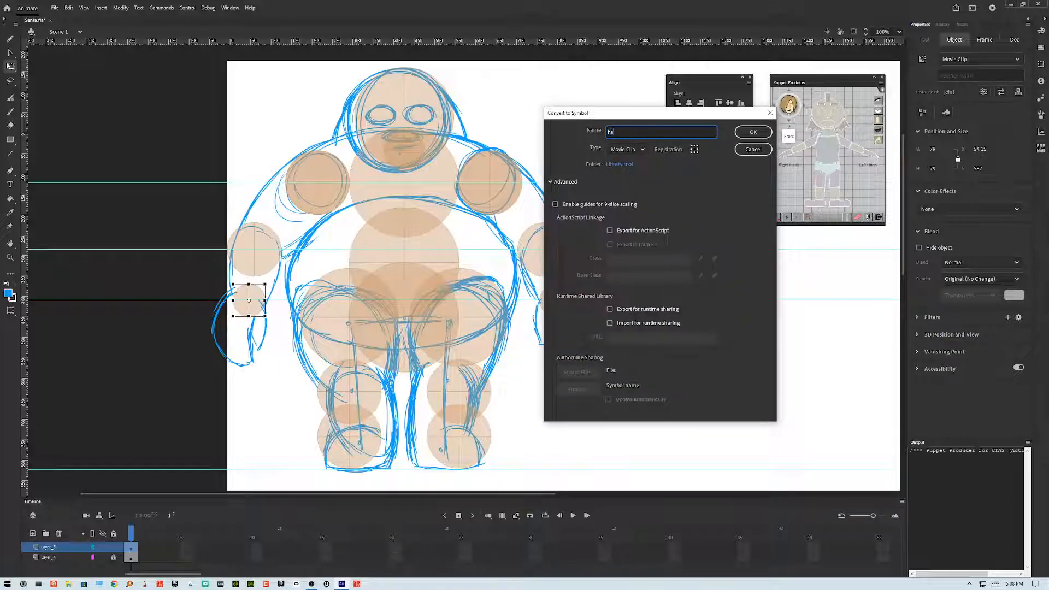
{"action": "type", "text": "ndR"}
{"action": "key", "text": "Return"}
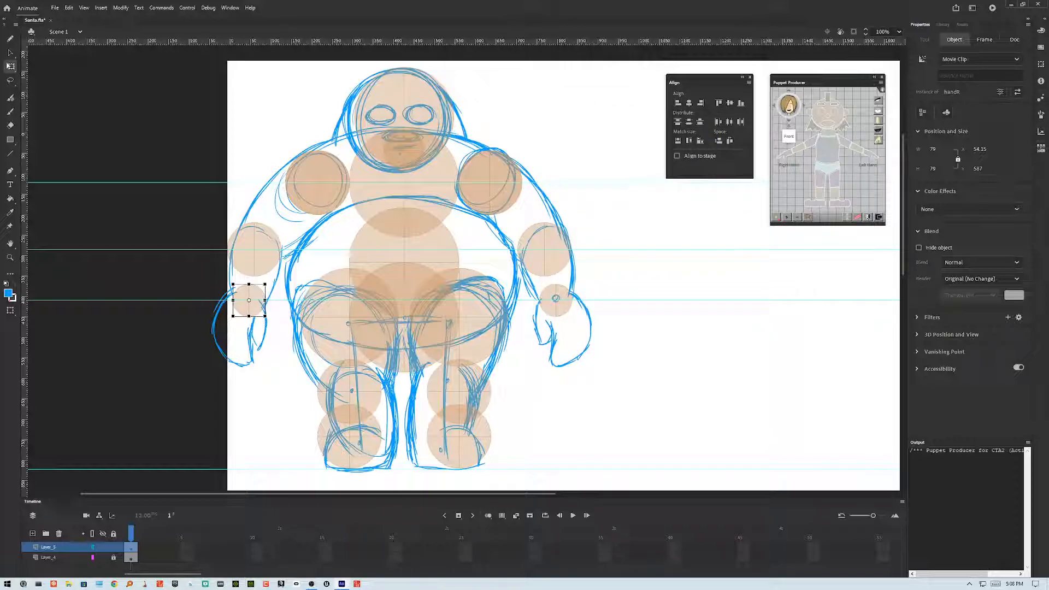
{"action": "double_click", "coordinate": [556, 298]}
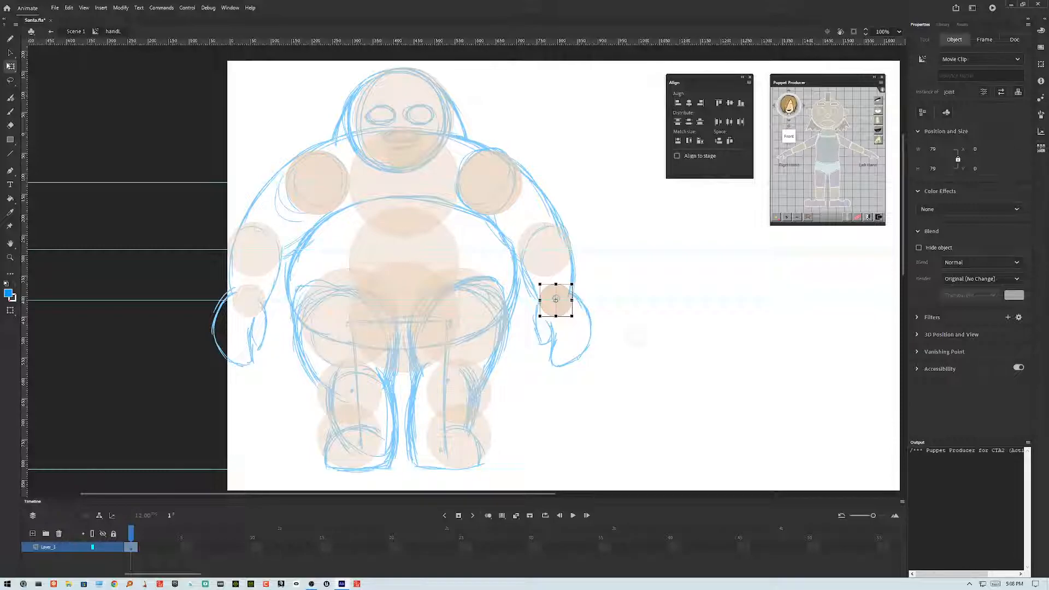
{"action": "key", "text": "Escape"}
{"action": "key", "text": "ctrl+e"}
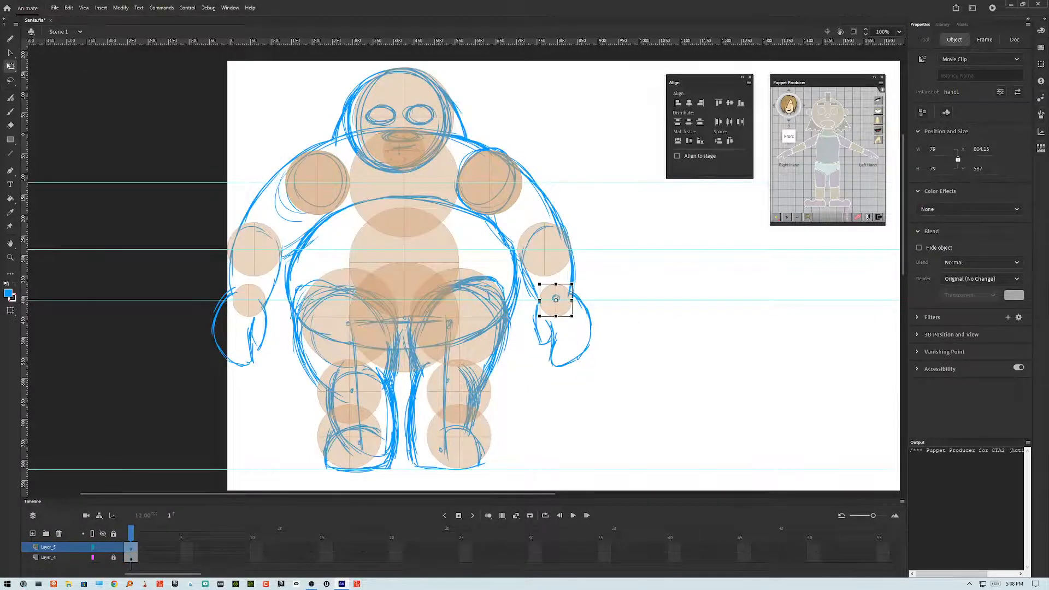
Step: Duplicate the handL symbol, keeping the name handL copy
{"action": "right_click", "coordinate": [548, 316]}
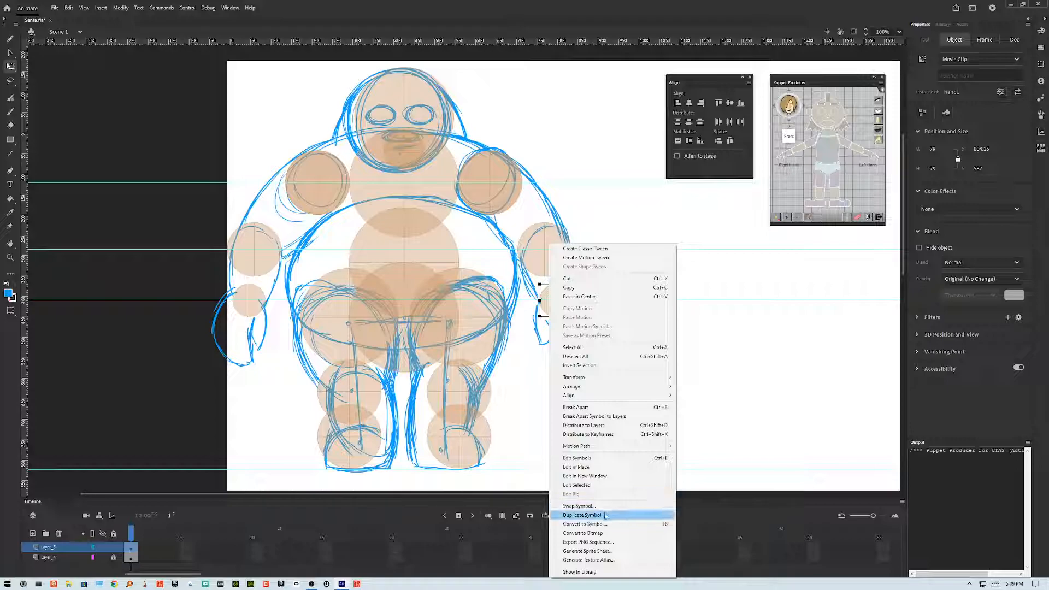
{"action": "left_click", "coordinate": [605, 514]}
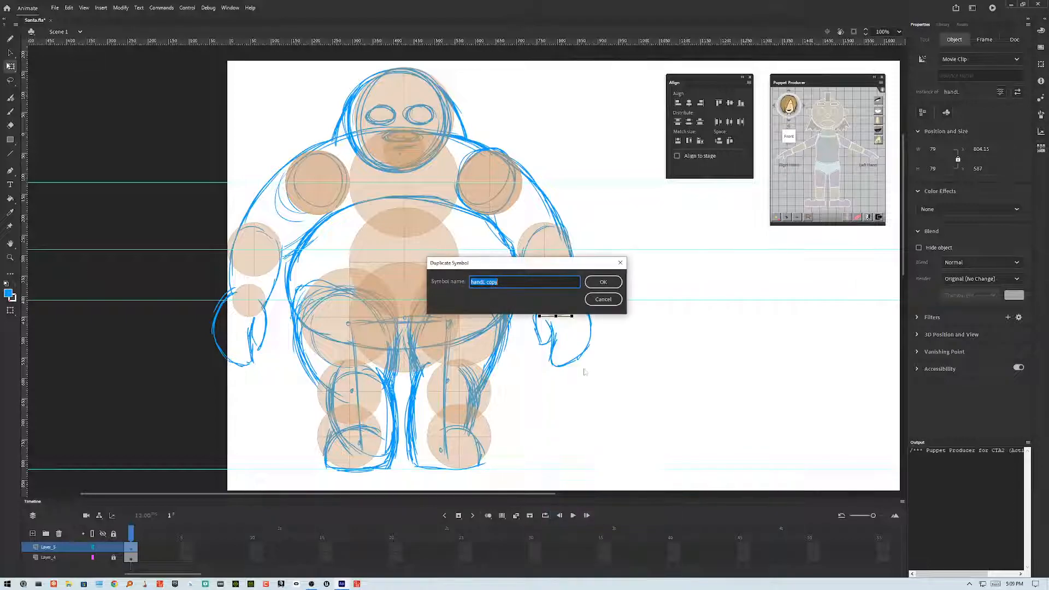
{"action": "left_click", "coordinate": [601, 282]}
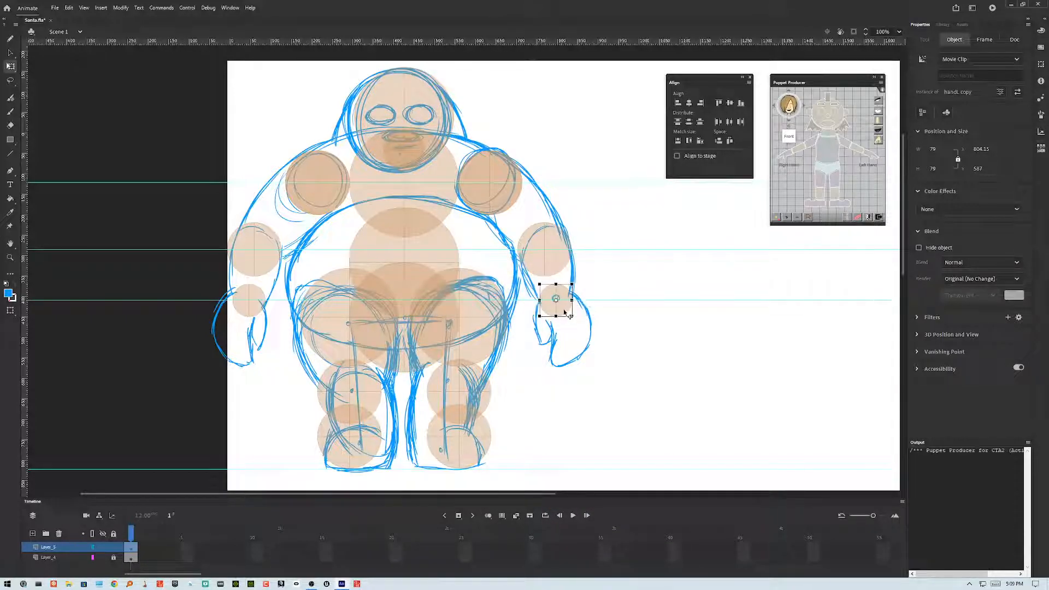
Step: Inside the handL copy symbol, set its hand pose to Relaxed with Puppet Producer, then return to the scene
{"action": "double_click", "coordinate": [570, 311]}
{"action": "left_click", "coordinate": [572, 313]}
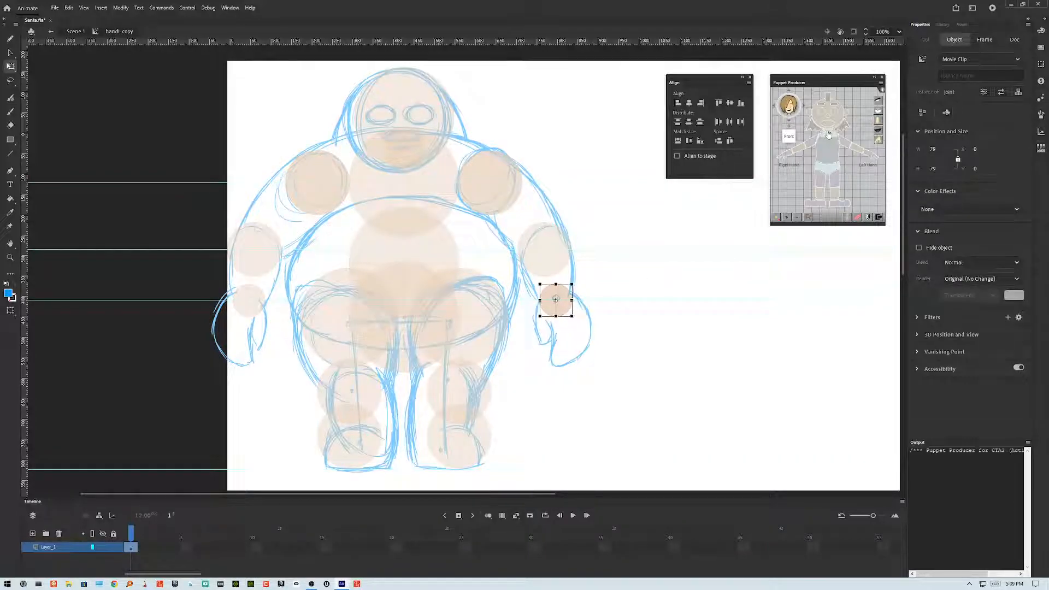
{"action": "left_click", "coordinate": [878, 145]}
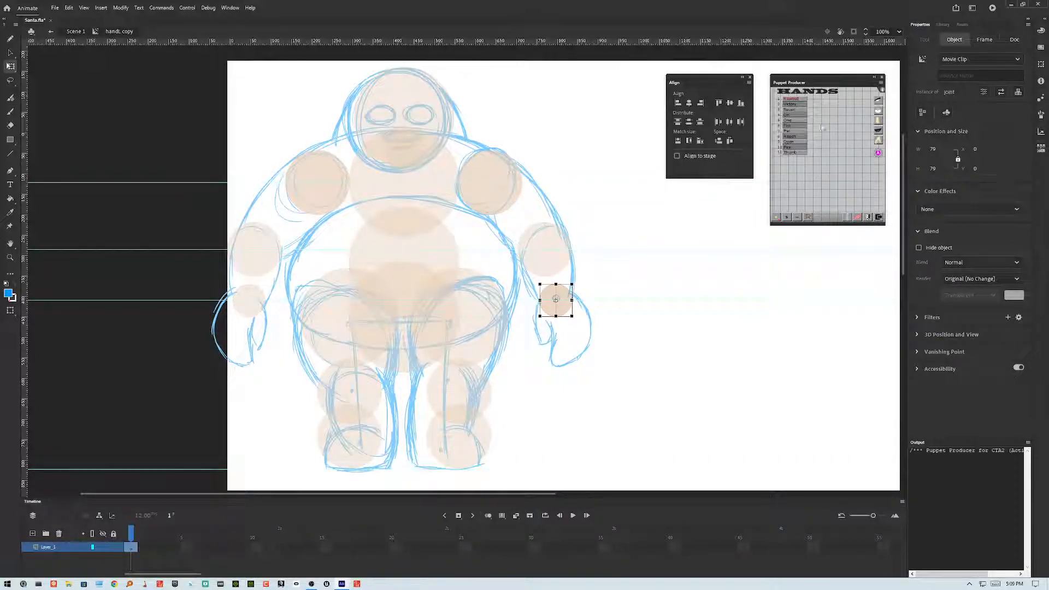
{"action": "left_click", "coordinate": [791, 98]}
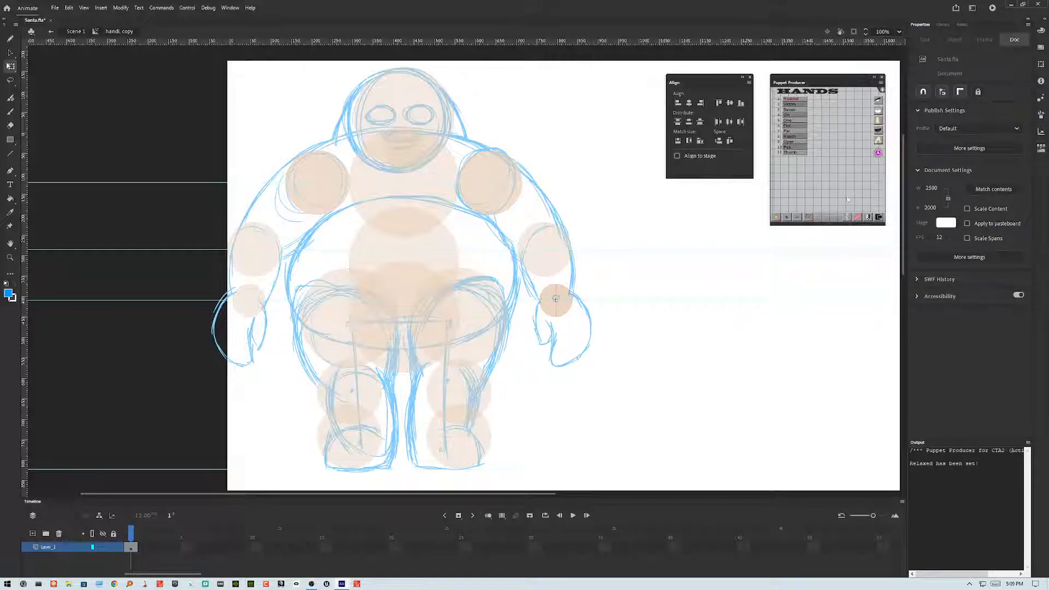
{"action": "left_click", "coordinate": [845, 219]}
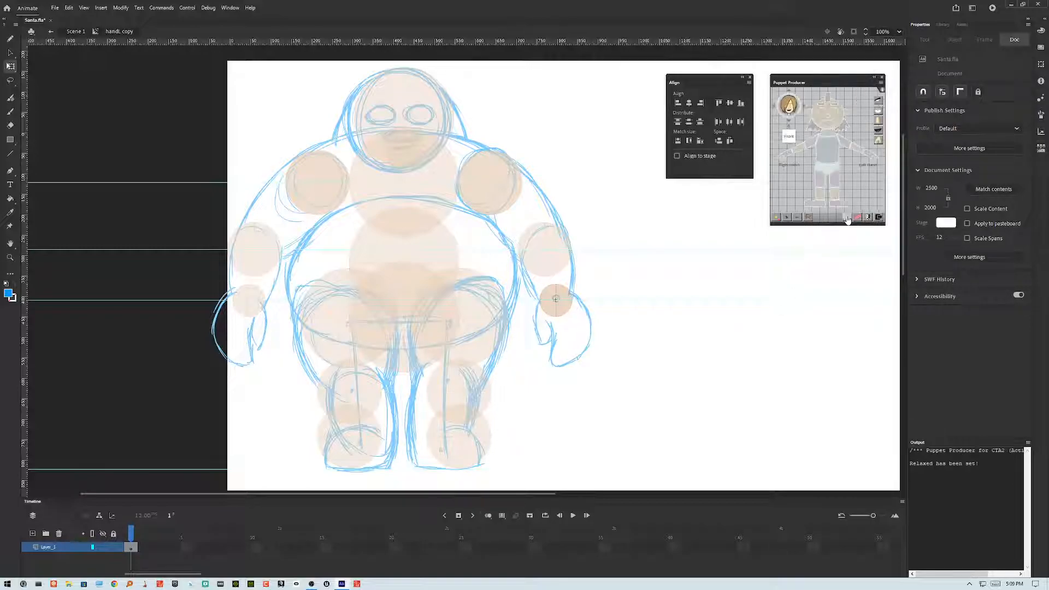
{"action": "double_click", "coordinate": [675, 331]}
Step: Swap the right hand instance for the handL copy symbol
{"action": "left_click", "coordinate": [251, 309]}
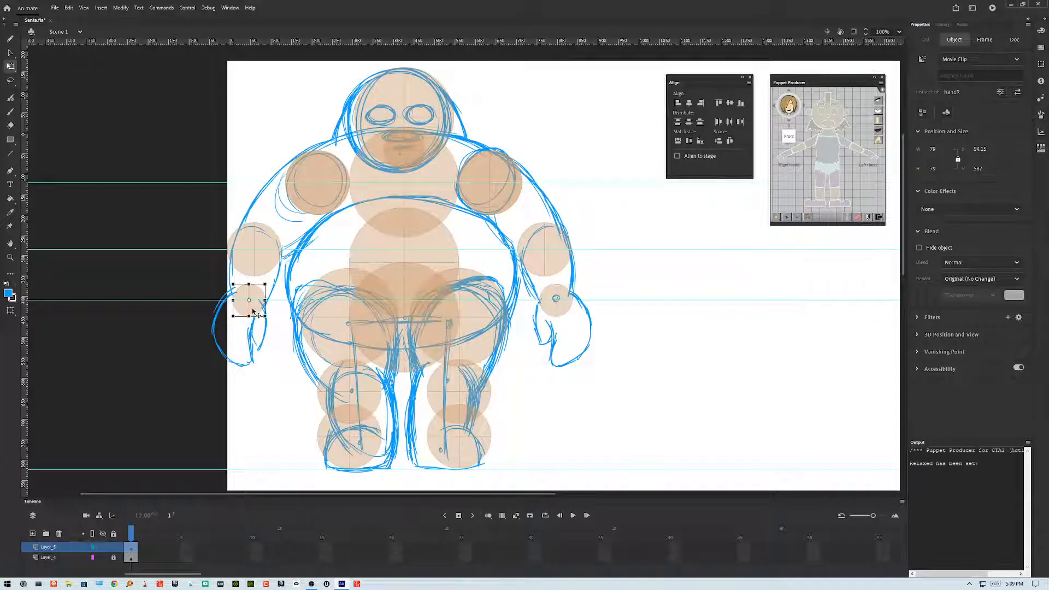
{"action": "right_click", "coordinate": [253, 312]}
{"action": "left_click", "coordinate": [282, 507]}
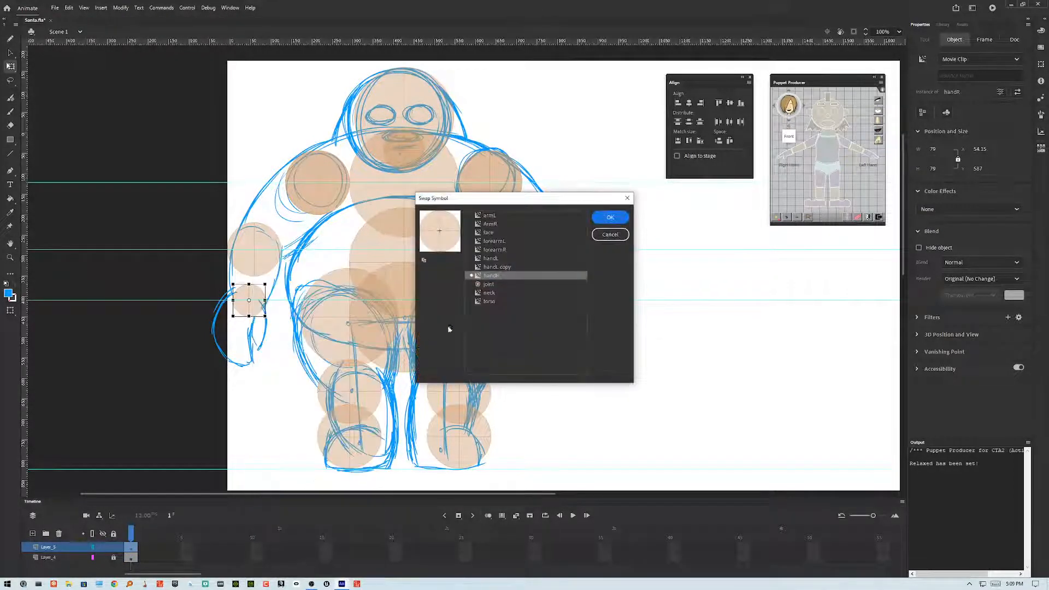
{"action": "left_click", "coordinate": [511, 266]}
{"action": "left_click", "coordinate": [606, 217]}
{"action": "left_click", "coordinate": [623, 281]}
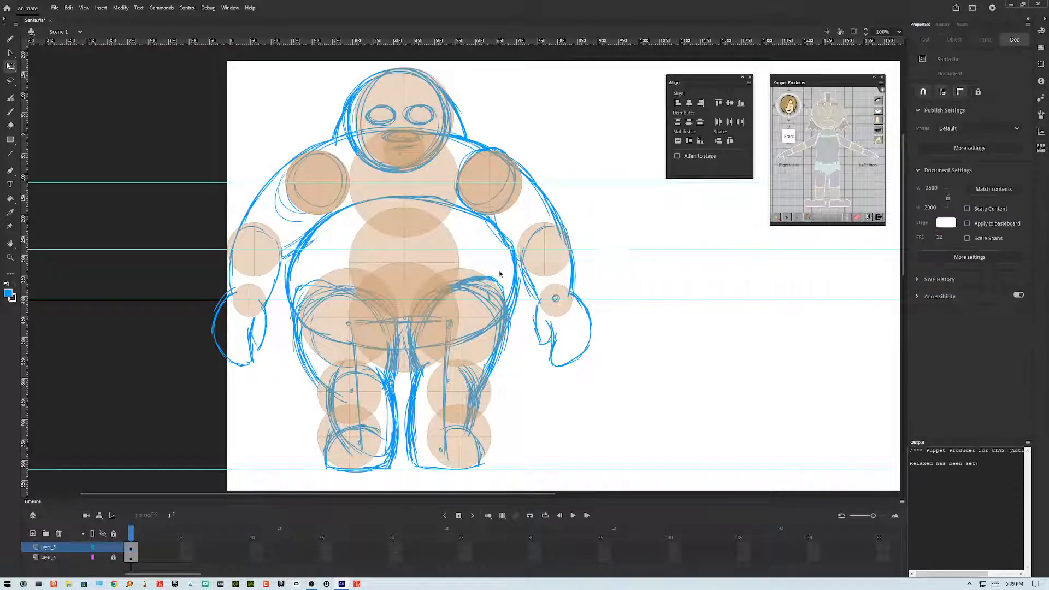
Step: Convert the hip joint into a symbol named hip
{"action": "left_click", "coordinate": [389, 343]}
{"action": "left_click", "coordinate": [405, 354]}
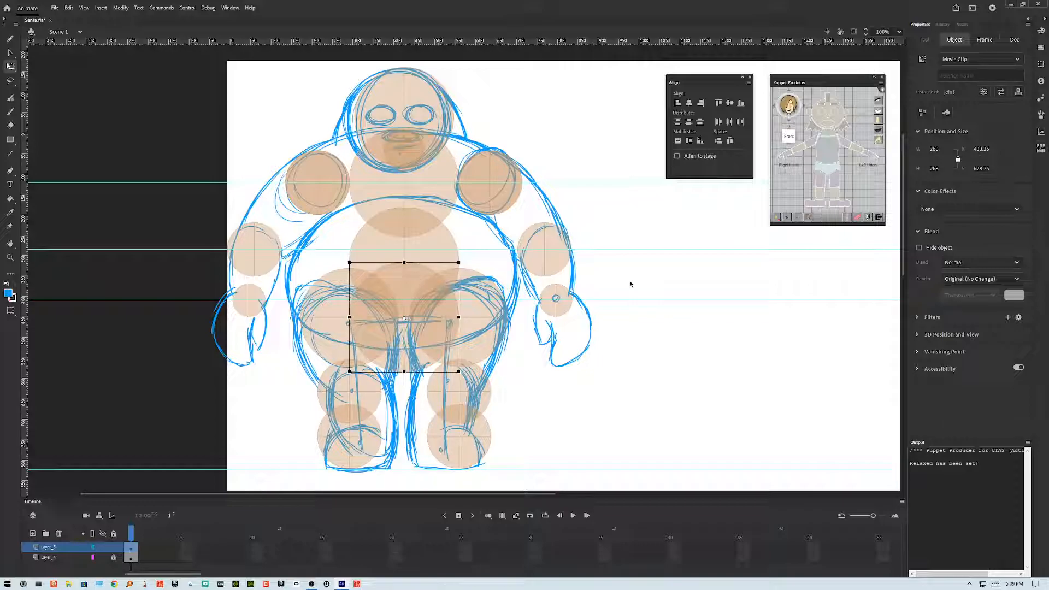
{"action": "key", "text": "F8"}
{"action": "type", "text": "hip"}
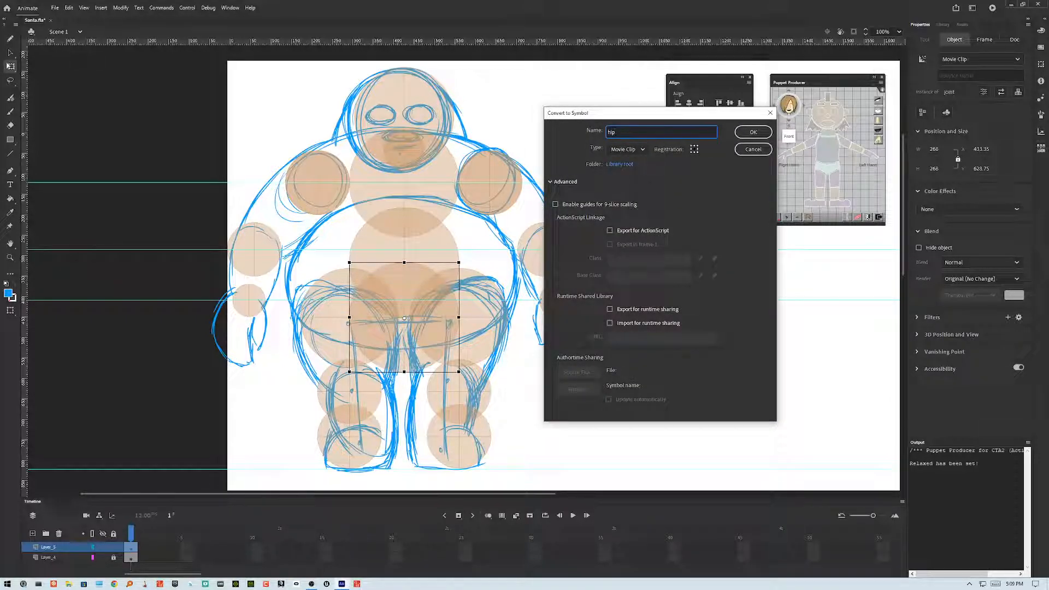
{"action": "key", "text": "Return"}
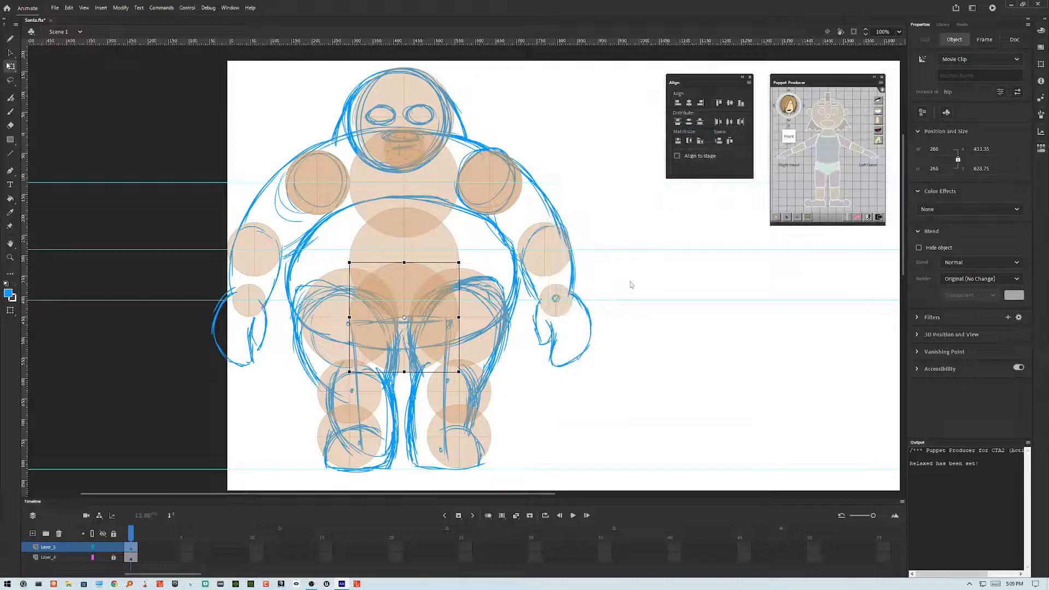
Step: Convert the right upper-leg joint into a symbol named rightLeg
{"action": "left_click", "coordinate": [329, 323]}
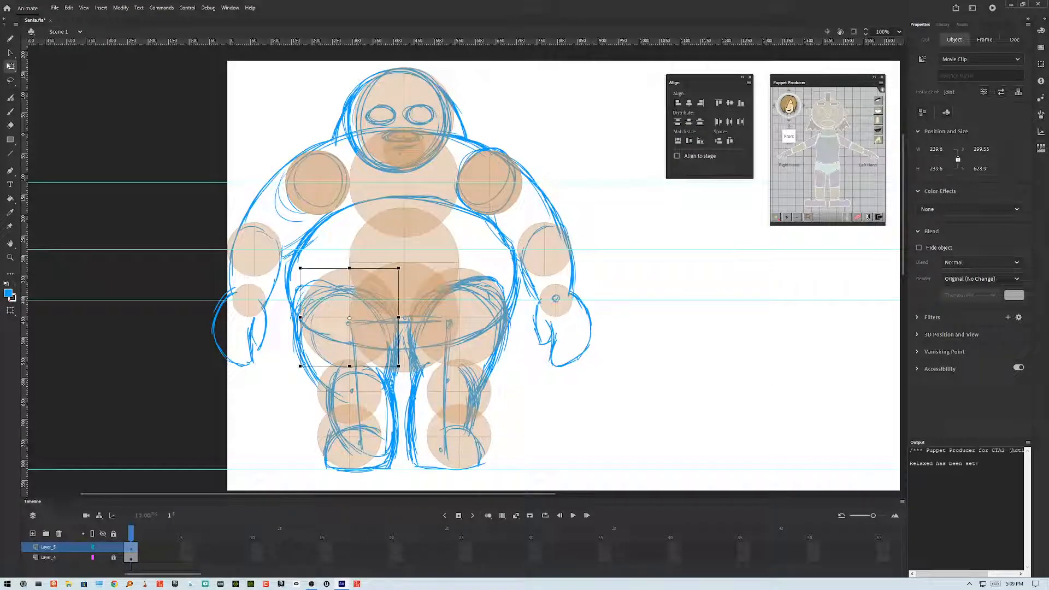
{"action": "key", "text": "F8"}
{"action": "type", "text": "rightLeg"}
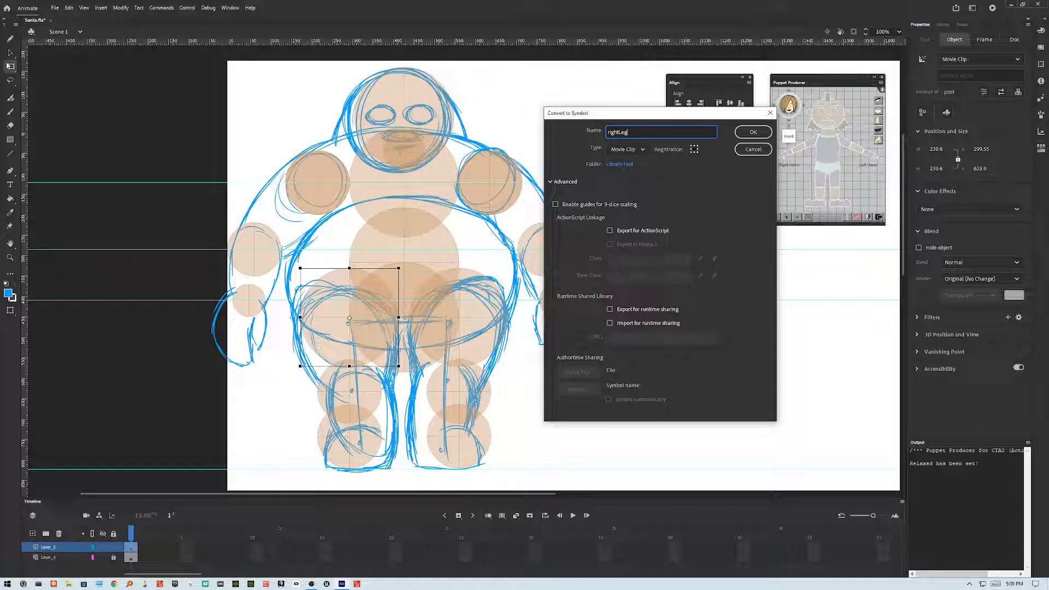
{"action": "key", "text": "Return"}
Step: Convert the right knee joint into a symbol named rightShin
{"action": "left_click", "coordinate": [350, 389]}
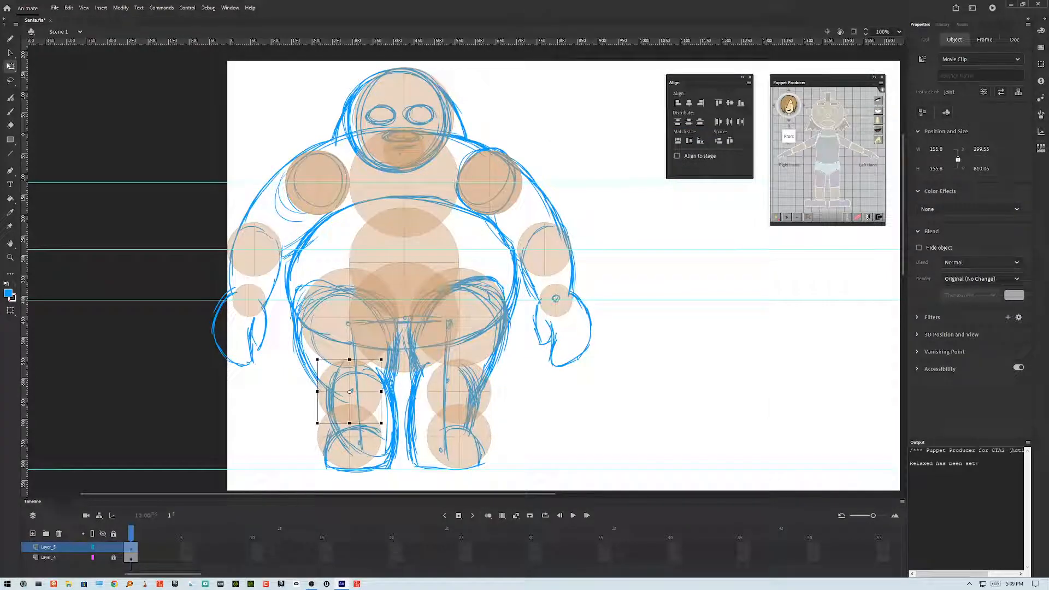
{"action": "key", "text": "F8"}
{"action": "type", "text": "r"}
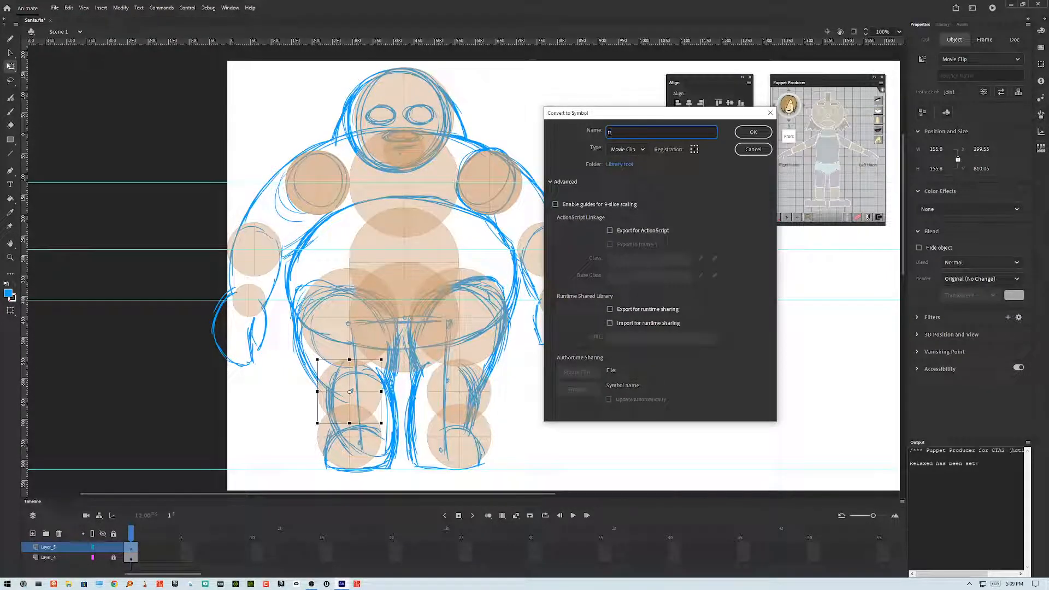
{"action": "type", "text": "ightShin"}
{"action": "key", "text": "Return"}
Step: Convert the right ankle joint into a symbol named rightFoot
{"action": "left_click", "coordinate": [350, 441]}
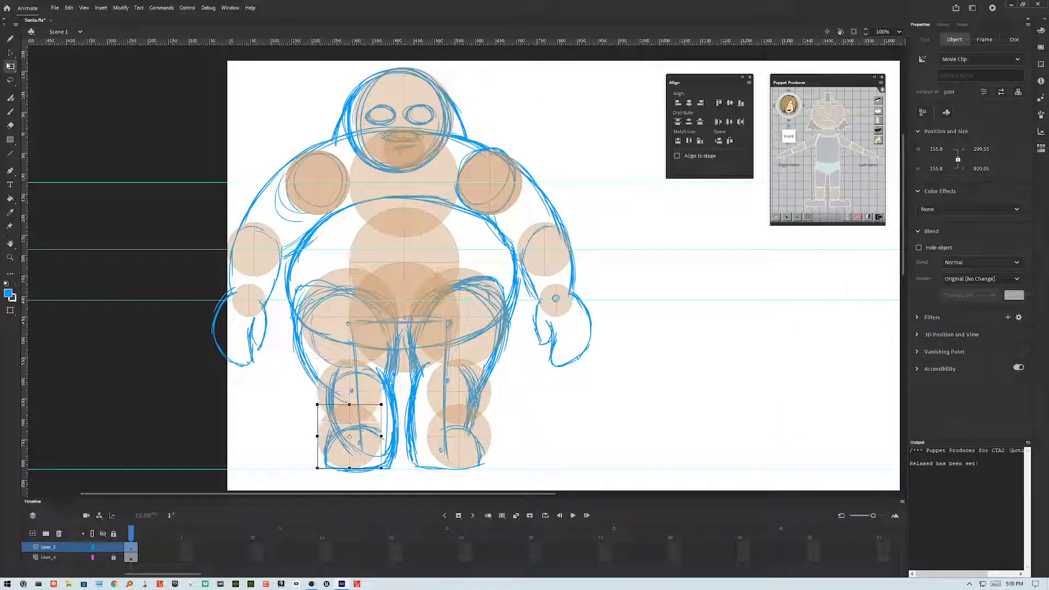
{"action": "key", "text": "F8"}
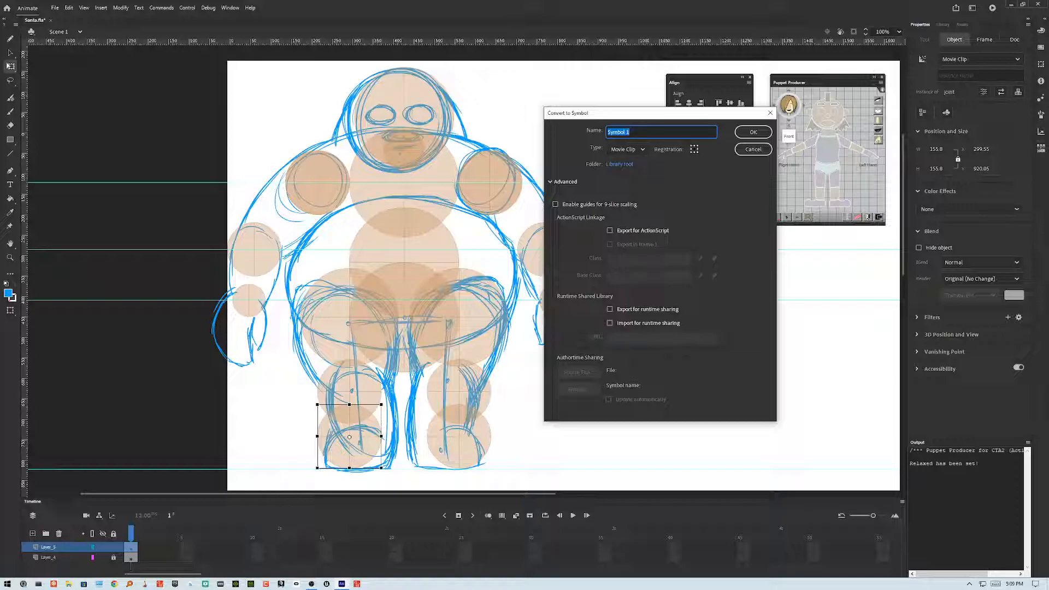
{"action": "type", "text": "rightFoot"}
{"action": "key", "text": "Return"}
Step: Convert the left upper-leg joint into a symbol named leftLeg
{"action": "left_click", "coordinate": [470, 327]}
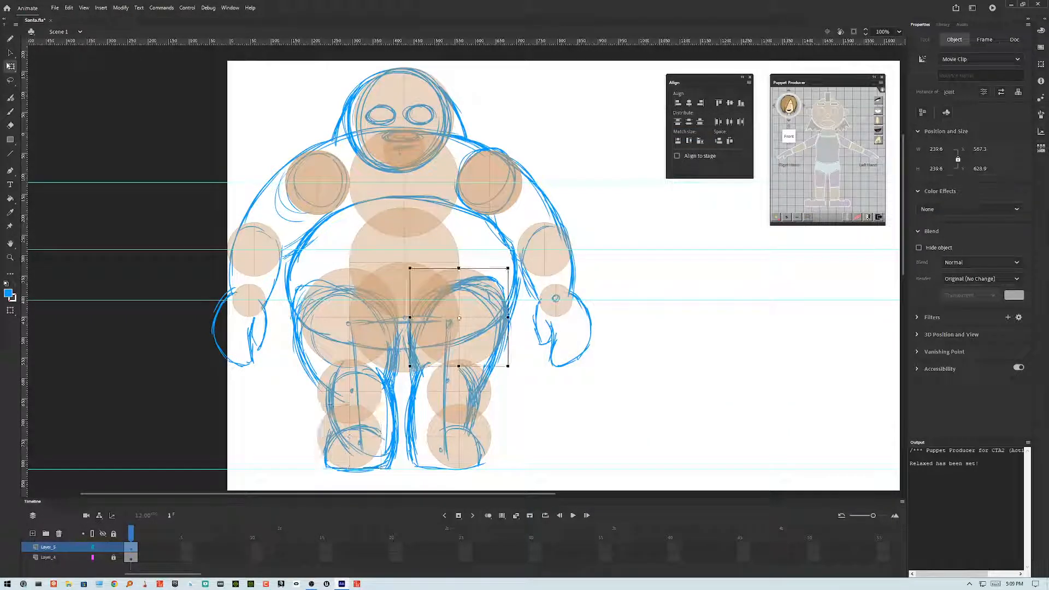
{"action": "key", "text": "F8"}
{"action": "type", "text": "Left"}
{"action": "type", "text": "left"}
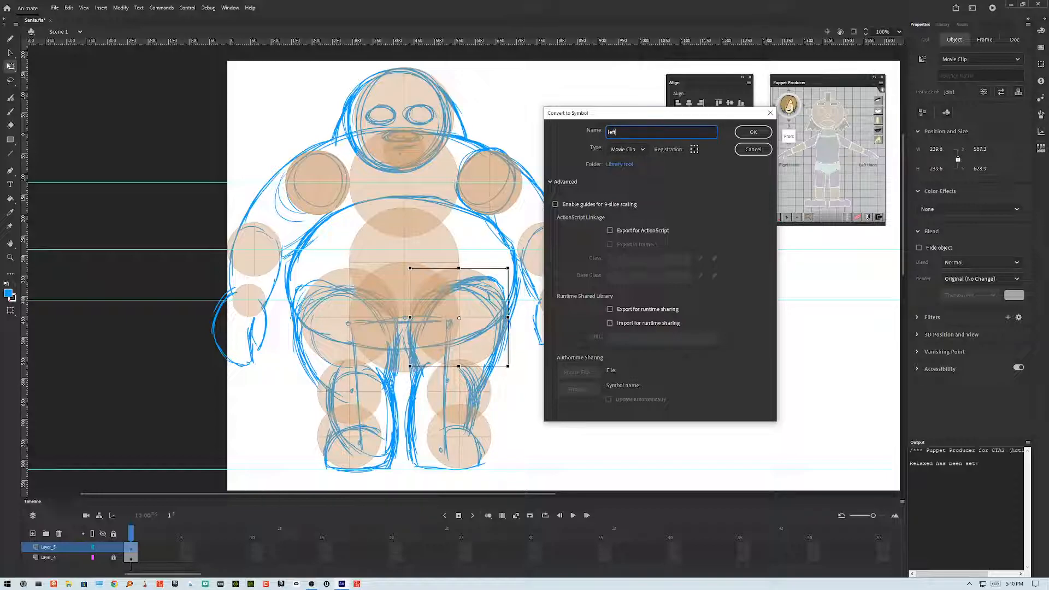
{"action": "type", "text": "Leg"}
{"action": "key", "text": "Return"}
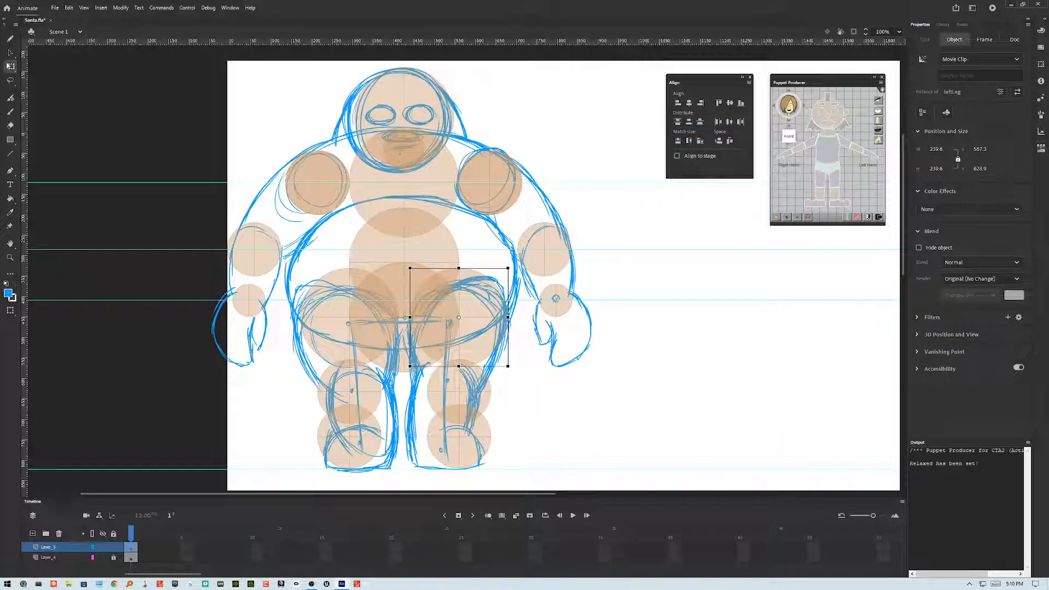
Step: Convert the left knee joint into a symbol named leftShin
{"action": "left_click", "coordinate": [460, 389]}
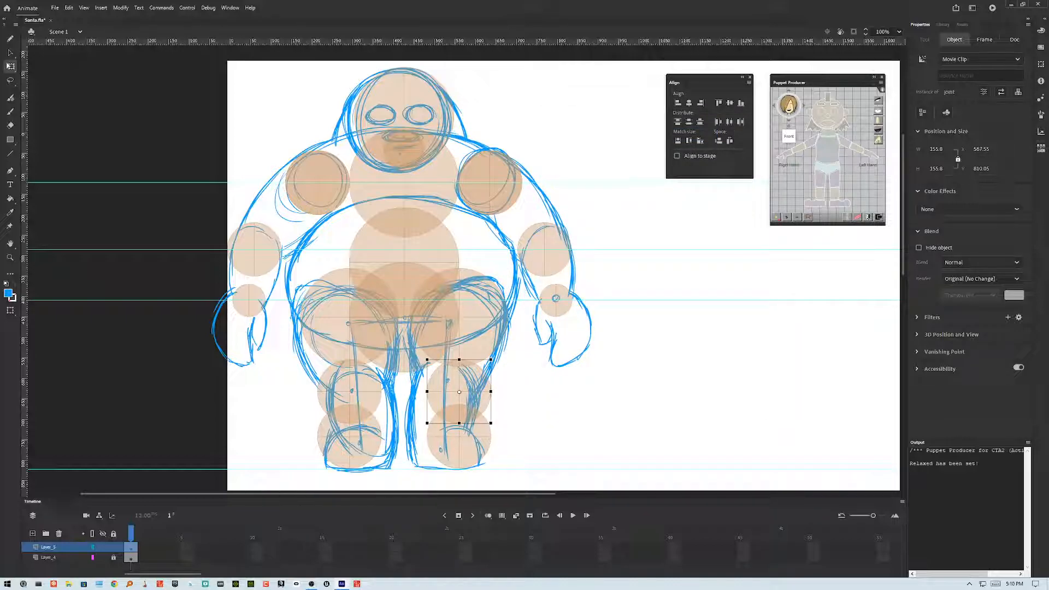
{"action": "key", "text": "F8"}
{"action": "type", "text": "leftShin"}
{"action": "key", "text": "Return"}
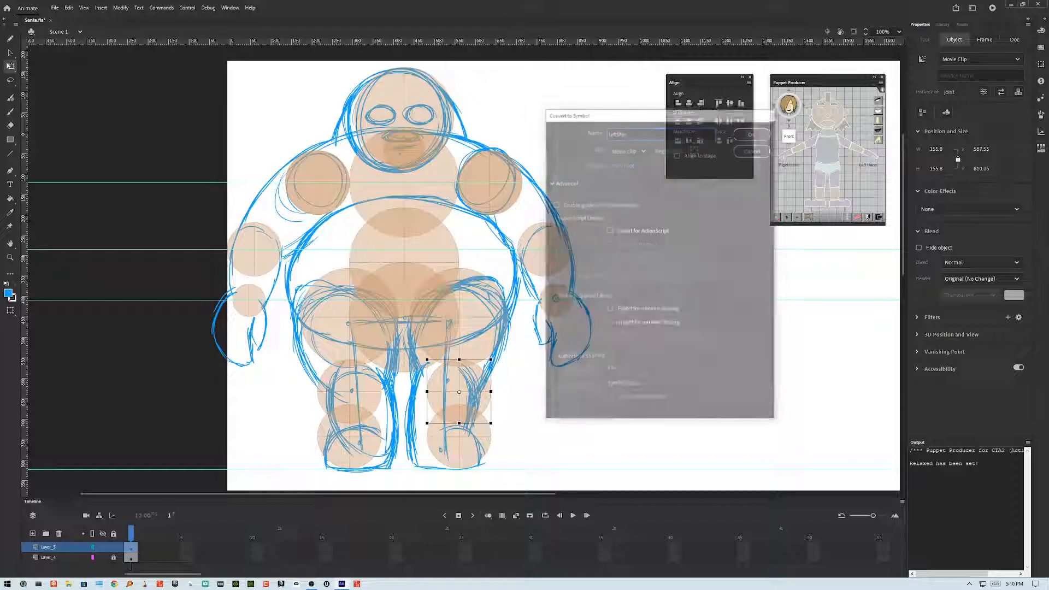
Step: Convert the left ankle joint into a symbol named leftFoot
{"action": "left_click", "coordinate": [459, 442]}
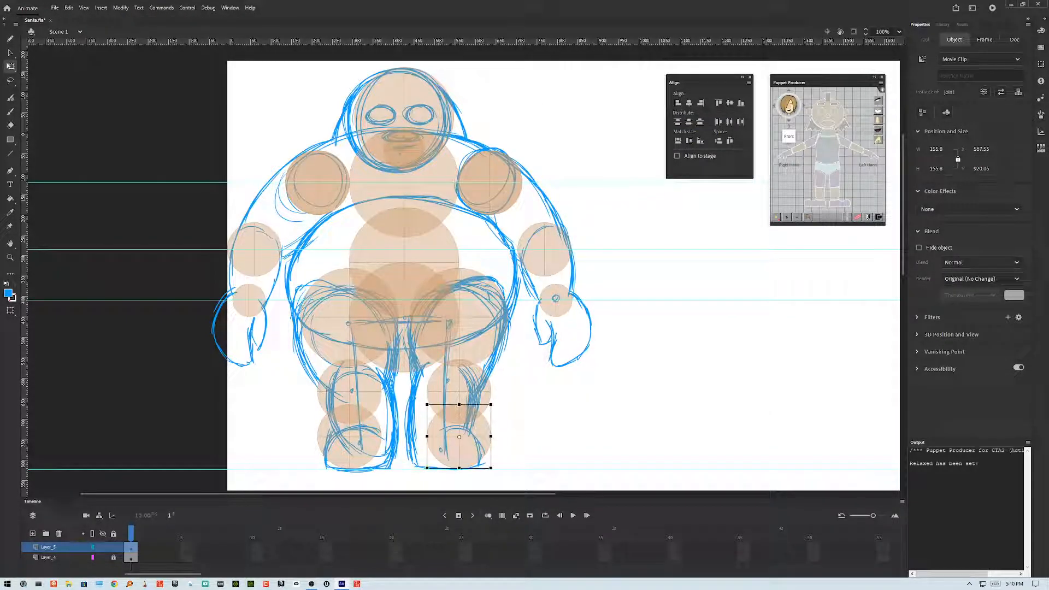
{"action": "key", "text": "F8"}
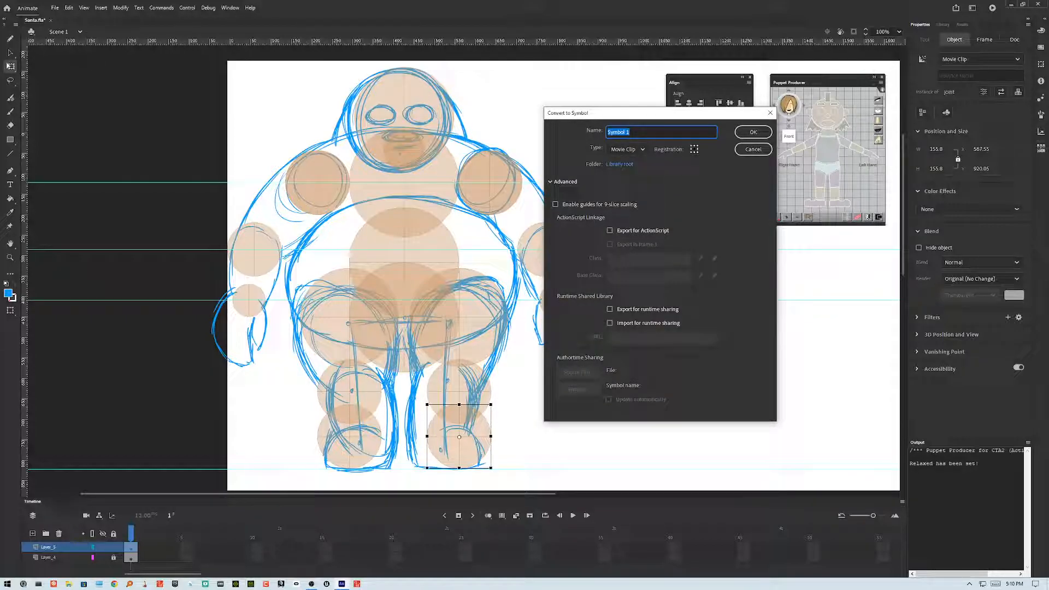
{"action": "type", "text": "leftFott"}
{"action": "key", "text": "Return"}
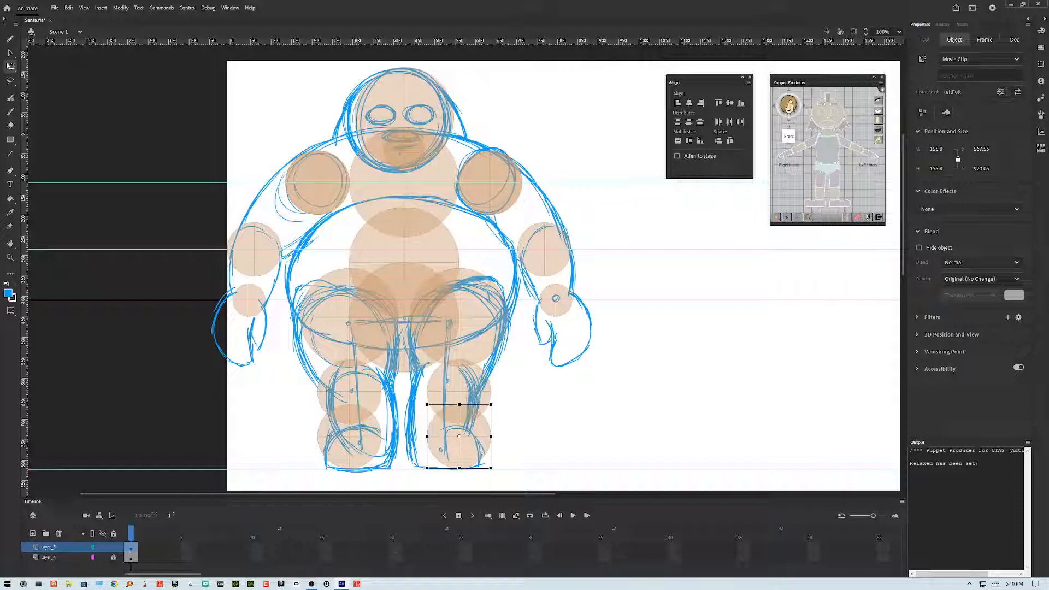
Step: Close the Align panel, move Puppet Producer aside, and assign the torso symbol as the upper torso
{"action": "left_click", "coordinate": [751, 77]}
{"action": "left_click_drag", "start_coordinate": [809, 82], "coordinate": [644, 83]}
{"action": "left_click", "coordinate": [426, 213]}
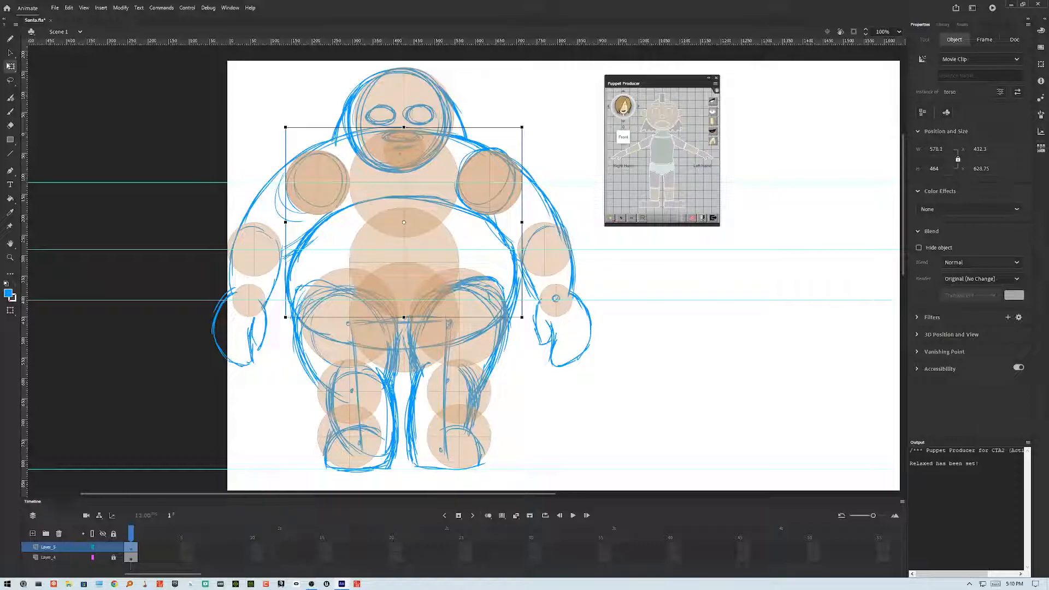
{"action": "left_click", "coordinate": [663, 151]}
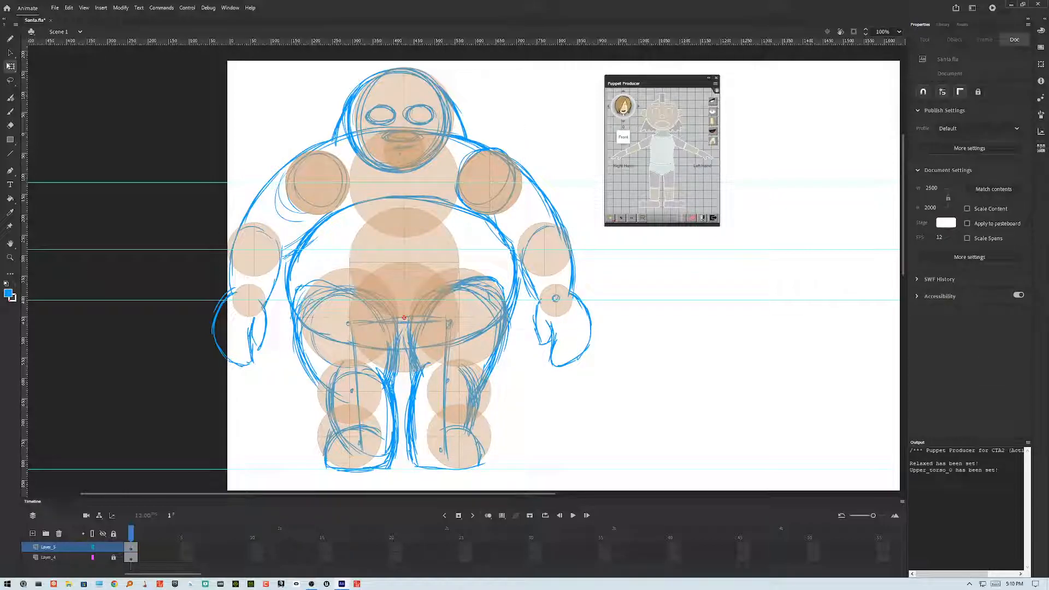
Step: Assign the left arm, forearm and hand symbols to their matching Puppet Producer body parts
{"action": "left_click", "coordinate": [490, 186]}
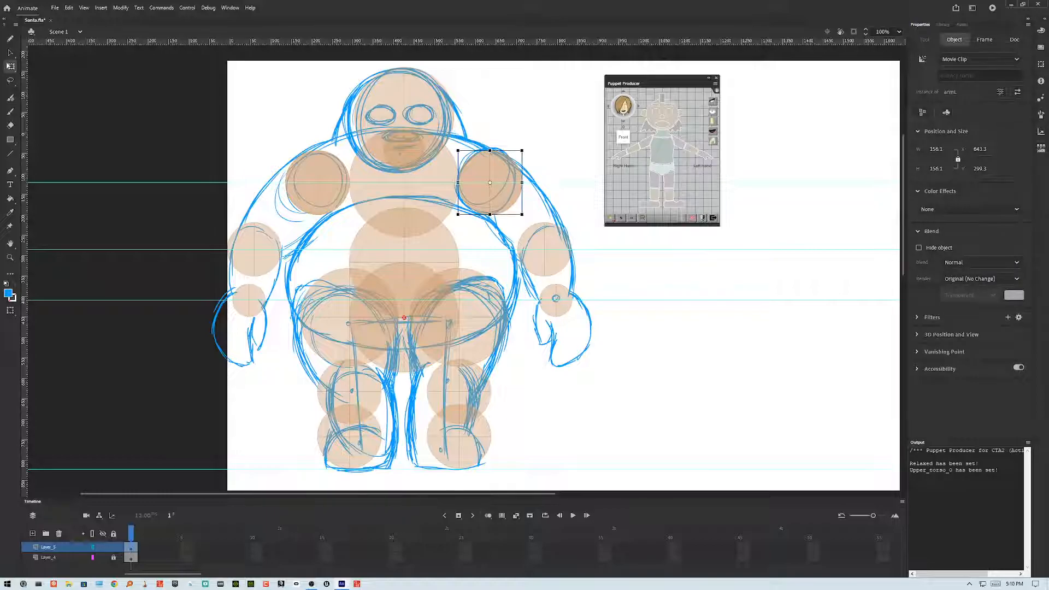
{"action": "left_click", "coordinate": [683, 150]}
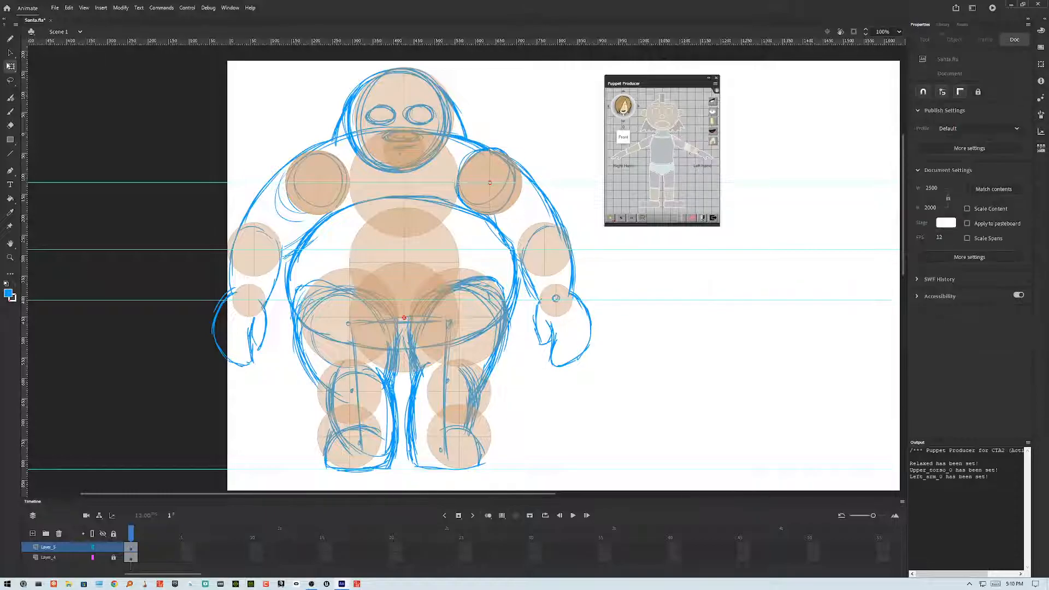
{"action": "left_click", "coordinate": [566, 250]}
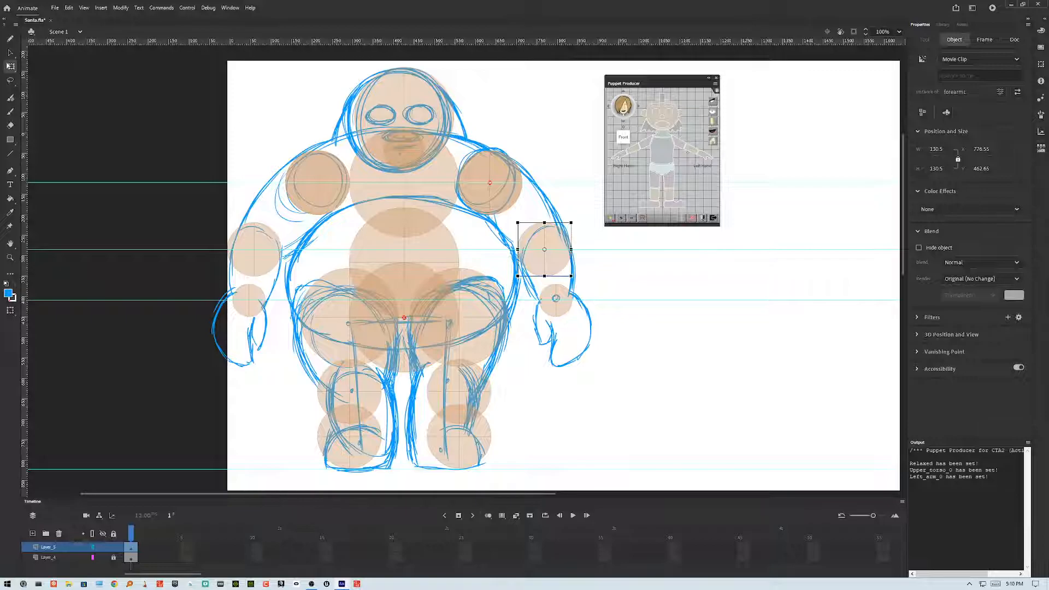
{"action": "left_click", "coordinate": [691, 151]}
{"action": "left_click", "coordinate": [556, 299]}
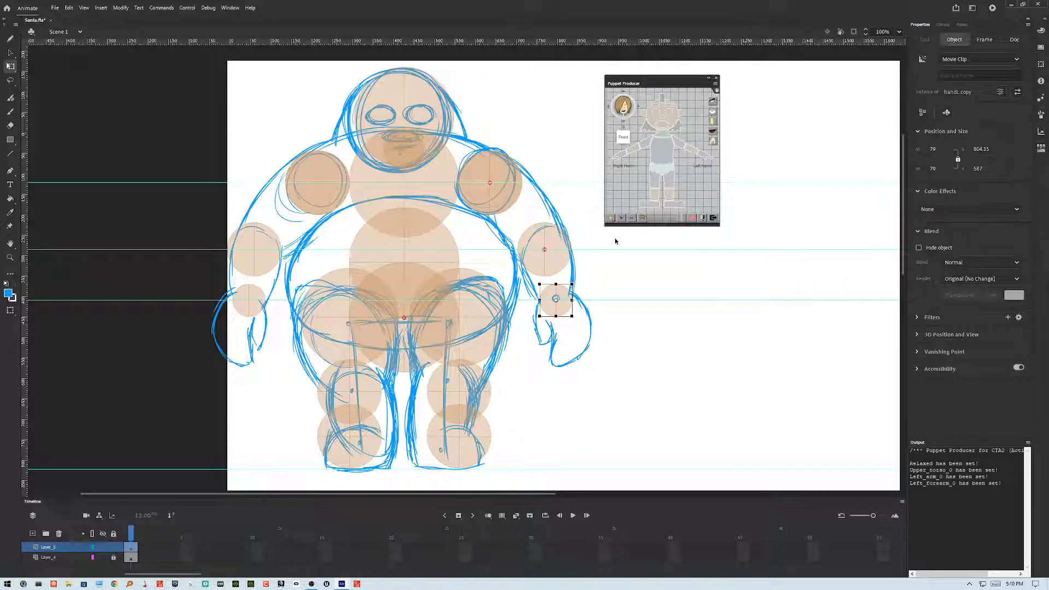
{"action": "left_click", "coordinate": [707, 159]}
Step: Assign the right arm, forearm and hand symbols to their matching Puppet Producer body parts
{"action": "left_click", "coordinate": [337, 180]}
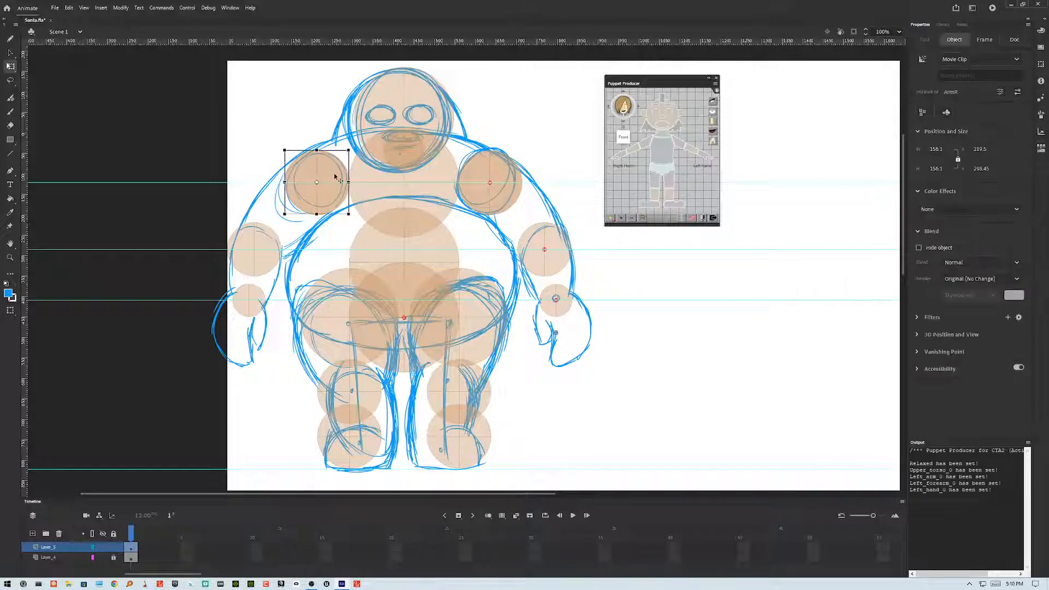
{"action": "left_click", "coordinate": [646, 143]}
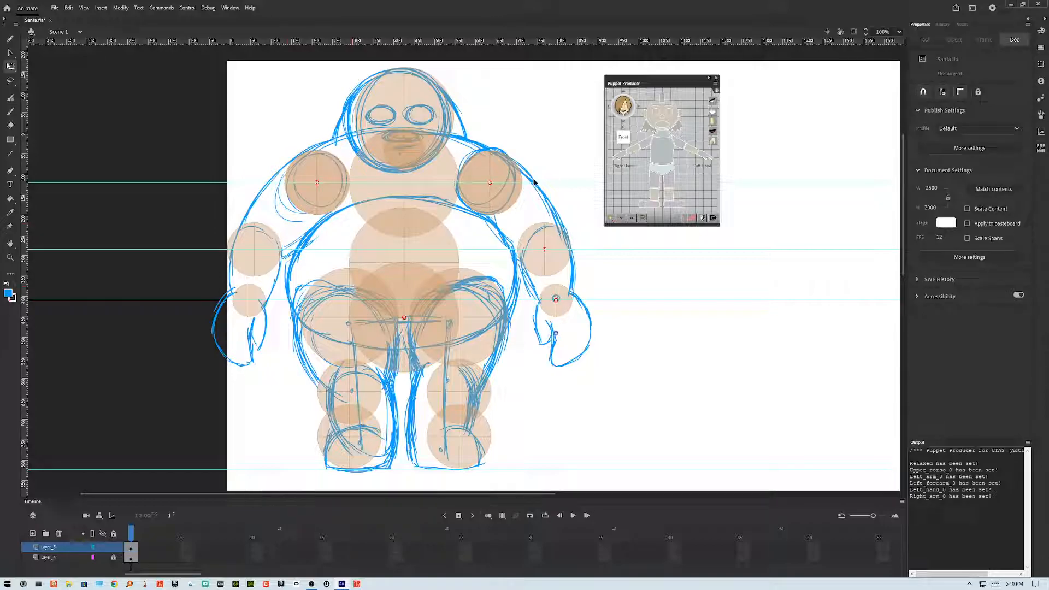
{"action": "left_click", "coordinate": [271, 255]}
{"action": "left_click", "coordinate": [637, 153]}
{"action": "left_click", "coordinate": [258, 298]}
{"action": "left_click", "coordinate": [622, 159]}
Step: Assign the right thigh, shin and foot symbols to their matching Puppet Producer body parts
{"action": "left_click", "coordinate": [332, 324]}
{"action": "left_click", "coordinate": [655, 180]}
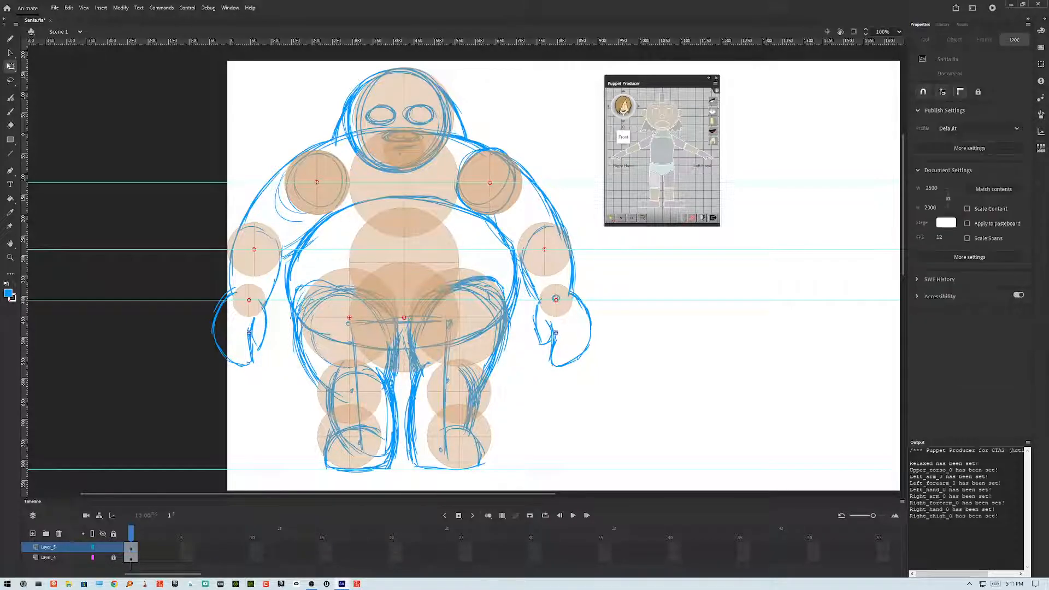
{"action": "left_click", "coordinate": [351, 391]}
{"action": "left_click", "coordinate": [654, 191]}
{"action": "left_click", "coordinate": [350, 437]}
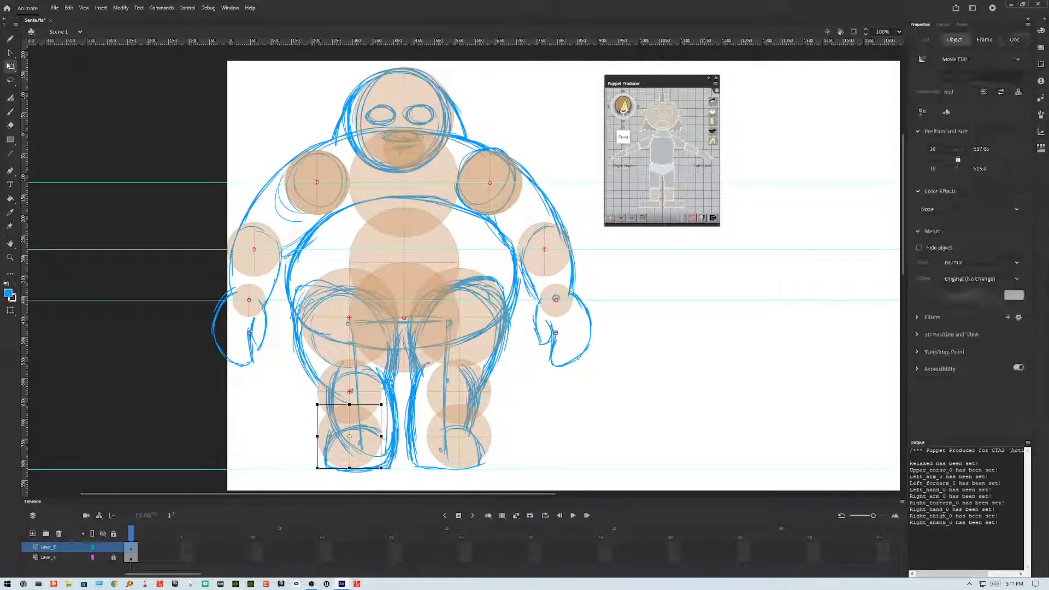
{"action": "left_click", "coordinate": [650, 204]}
Step: Assign the left thigh, shin and foot symbols to their matching Puppet Producer body parts
{"action": "left_click", "coordinate": [449, 325]}
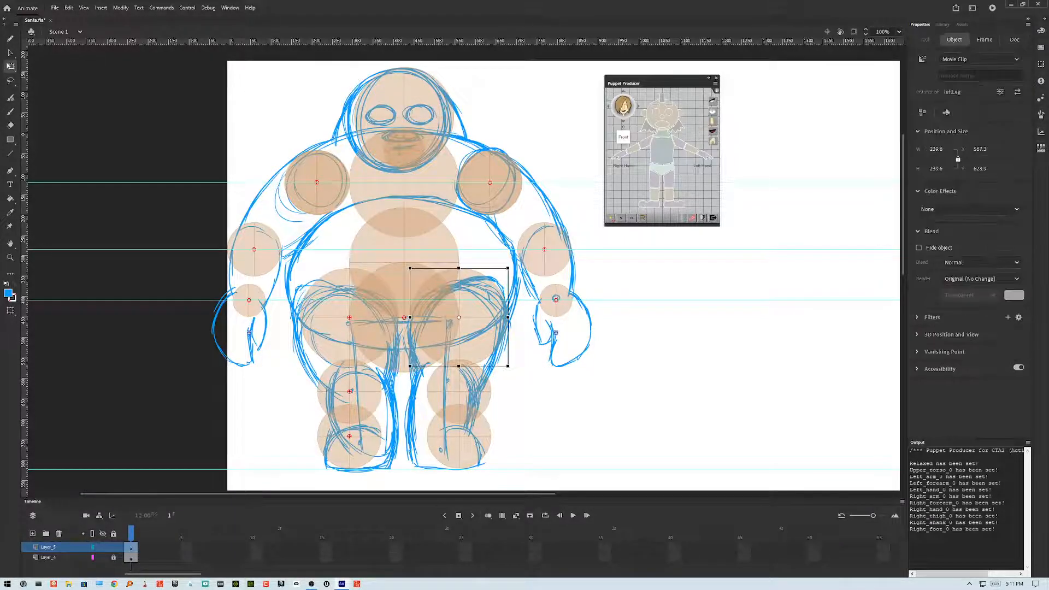
{"action": "left_click", "coordinate": [670, 180]}
{"action": "left_click", "coordinate": [458, 387]}
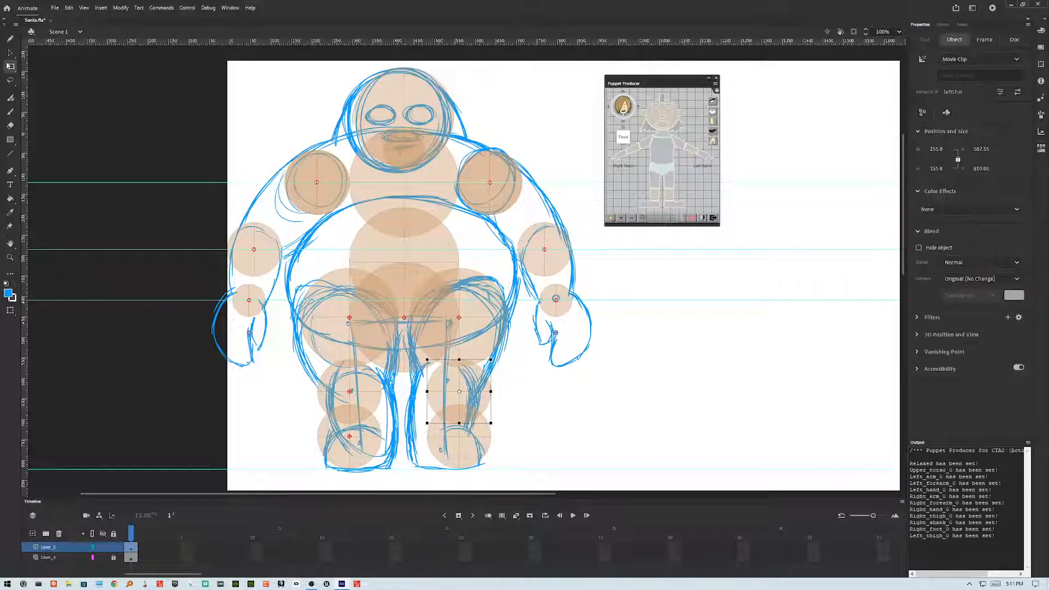
{"action": "left_click", "coordinate": [669, 195]}
{"action": "left_click", "coordinate": [459, 437]}
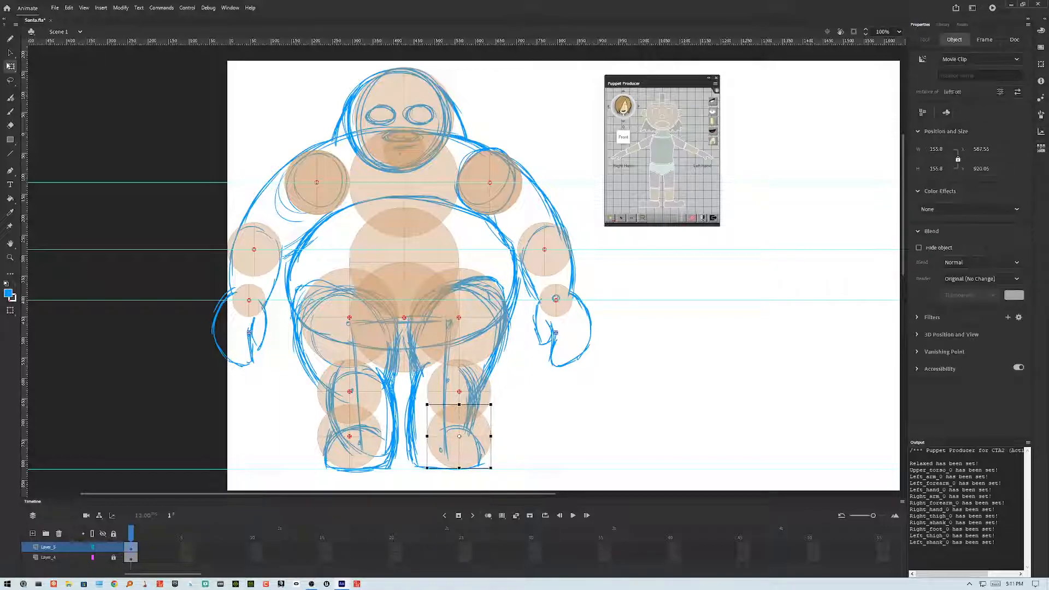
{"action": "left_click", "coordinate": [674, 204]}
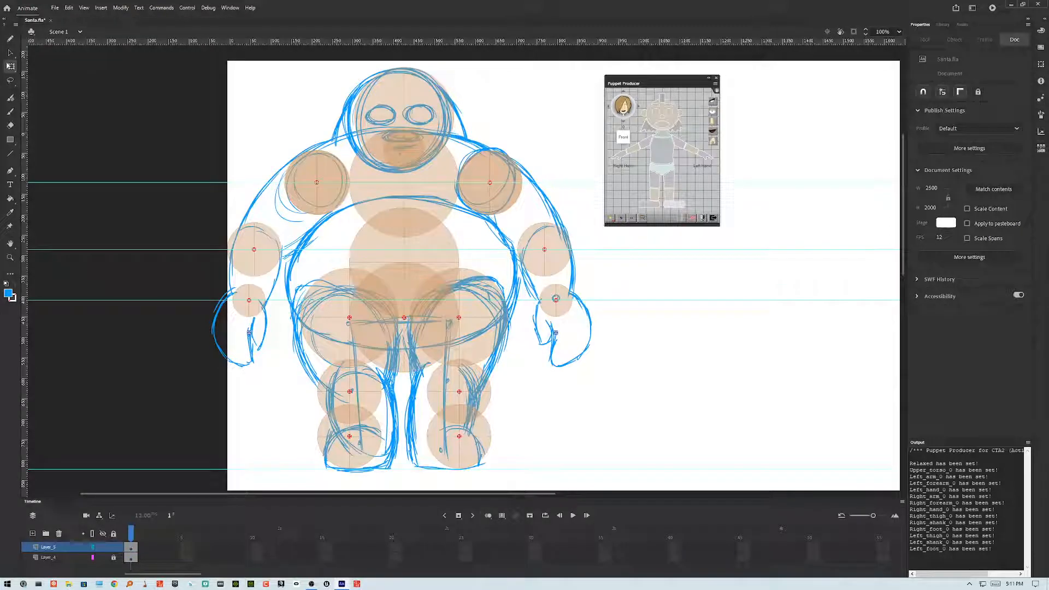
Step: Assign the neck symbol as the Puppet Producer neck and the face symbol as the head
{"action": "left_click", "coordinate": [409, 97]}
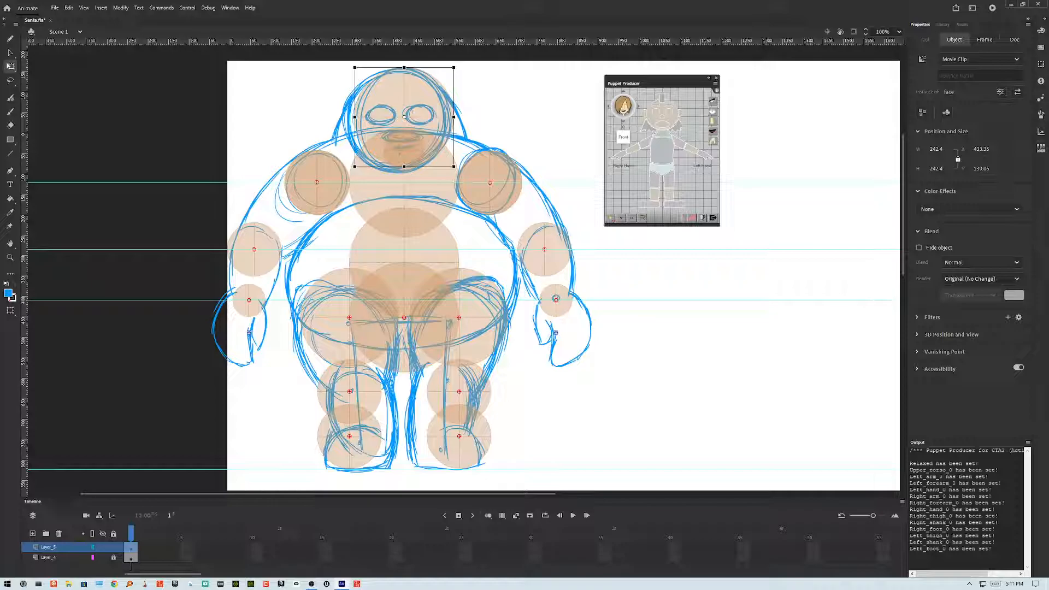
{"action": "left_click", "coordinate": [403, 156]}
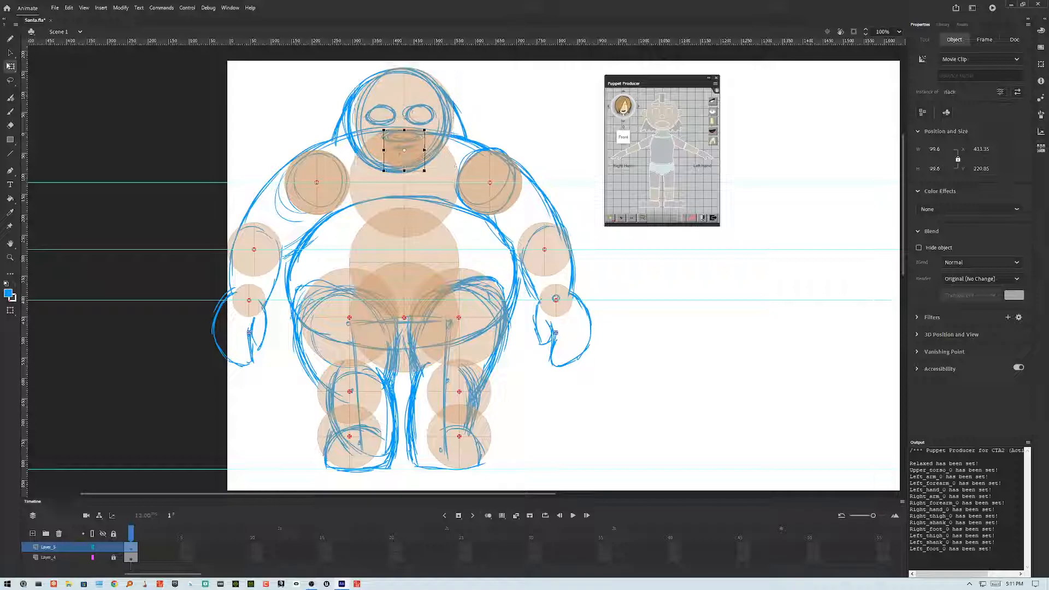
{"action": "left_click", "coordinate": [663, 137]}
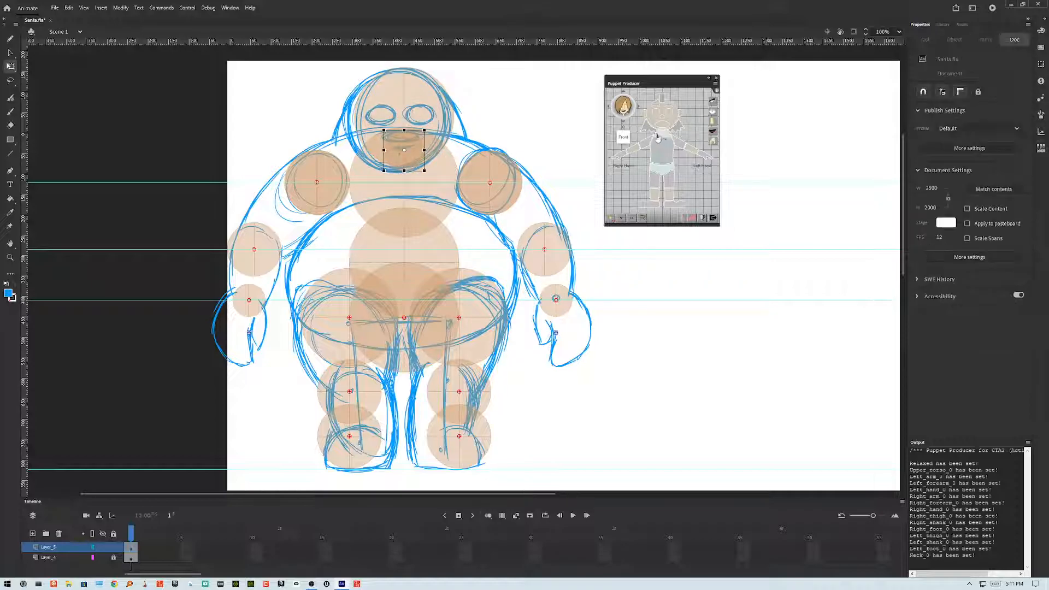
{"action": "left_click", "coordinate": [403, 104]}
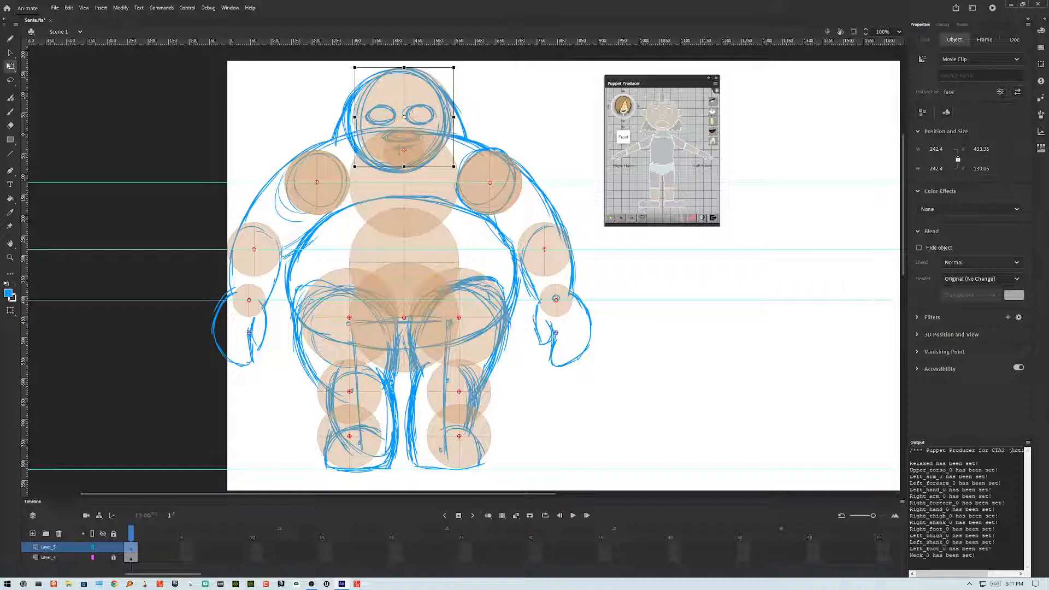
{"action": "left_click", "coordinate": [663, 110]}
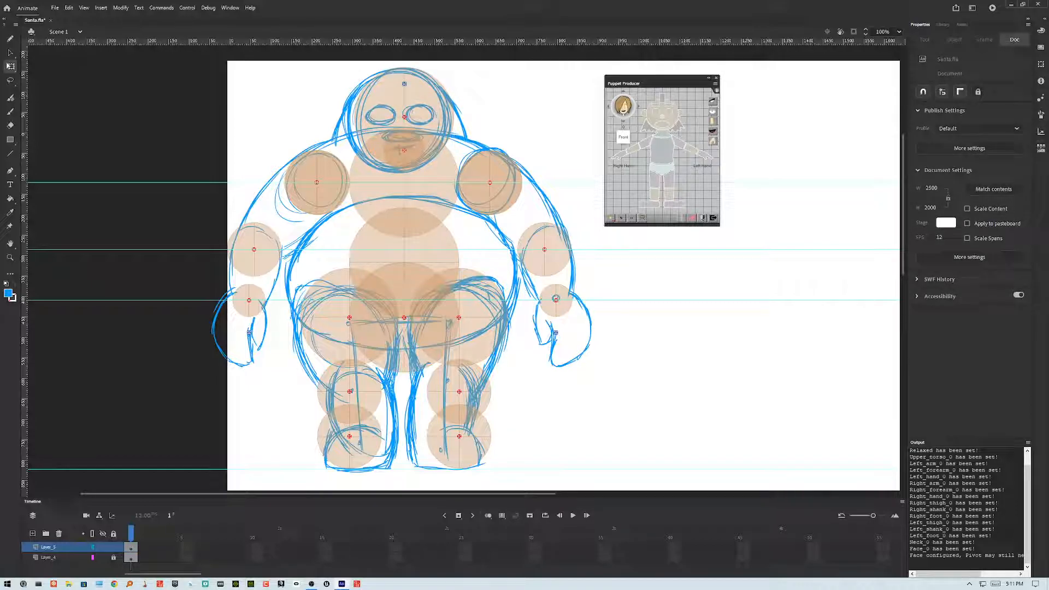
Step: Move the head's pivot point up to the top edge of the face
{"action": "scroll", "coordinate": [465, 268], "scroll_direction": "down", "scroll_amount": 3}
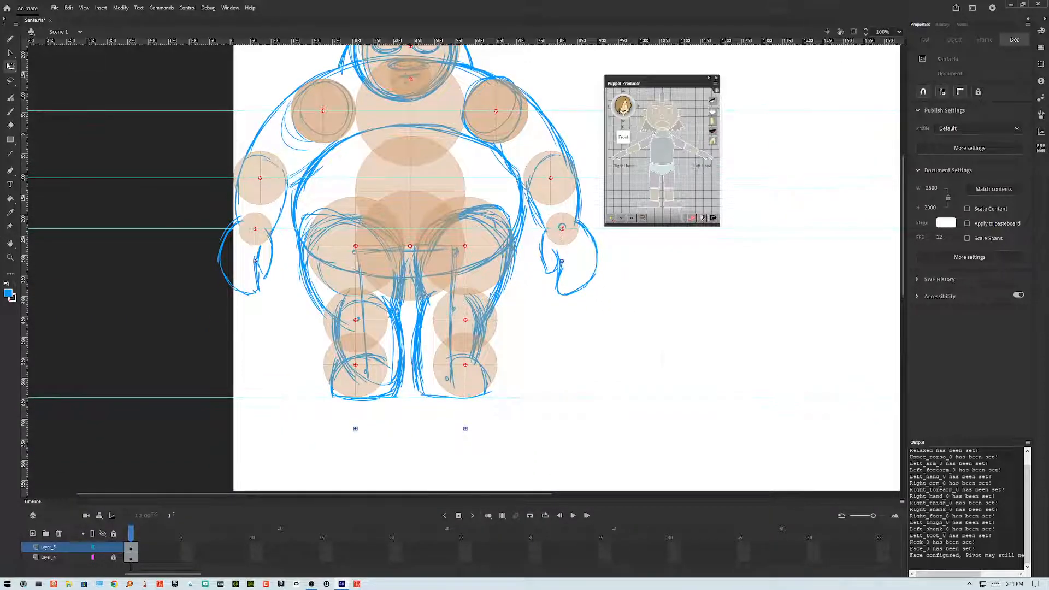
{"action": "scroll", "coordinate": [464, 268], "scroll_direction": "up", "scroll_amount": 3}
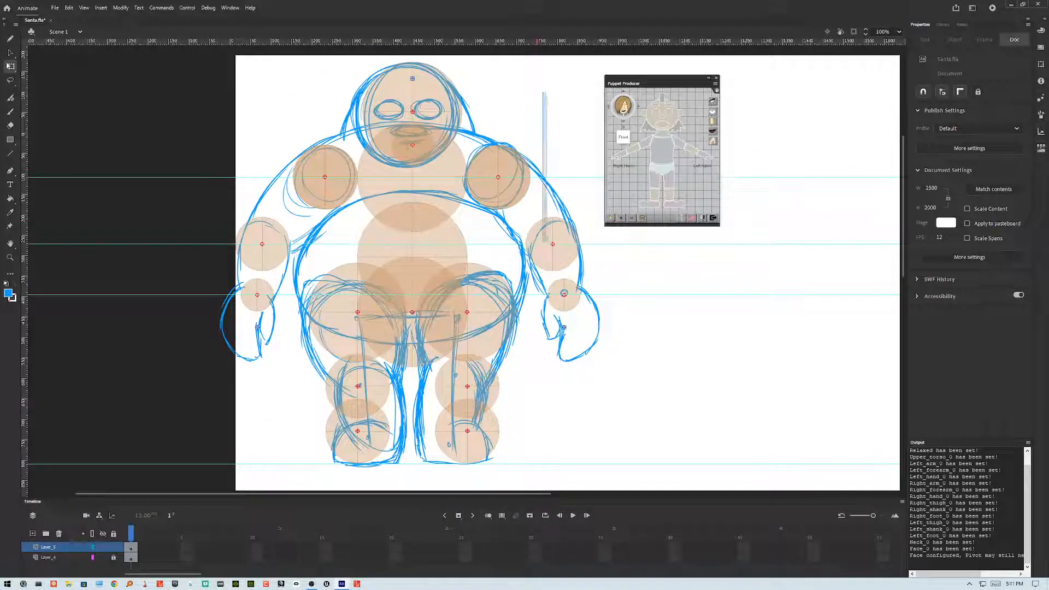
{"action": "left_click_drag", "start_coordinate": [546, 243], "coordinate": [548, 244]}
{"action": "scroll", "coordinate": [546, 246], "scroll_direction": "up", "scroll_amount": 6}
{"action": "scroll", "coordinate": [419, 231], "scroll_direction": "up", "scroll_amount": 1}
{"action": "left_click", "coordinate": [419, 232]}
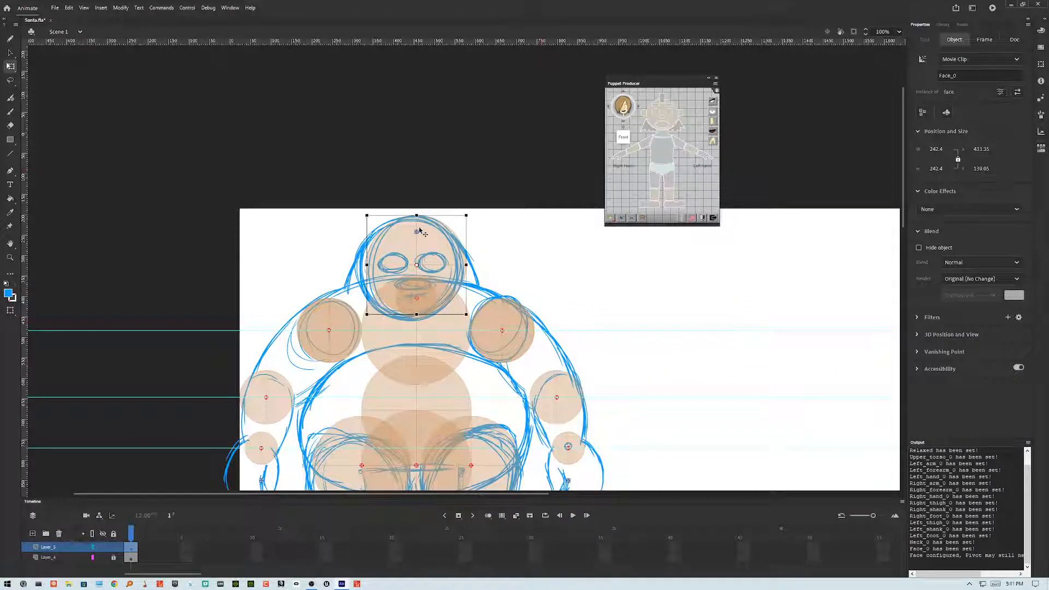
{"action": "left_click", "coordinate": [416, 234]}
{"action": "left_click_drag", "start_coordinate": [416, 234], "coordinate": [416, 212]}
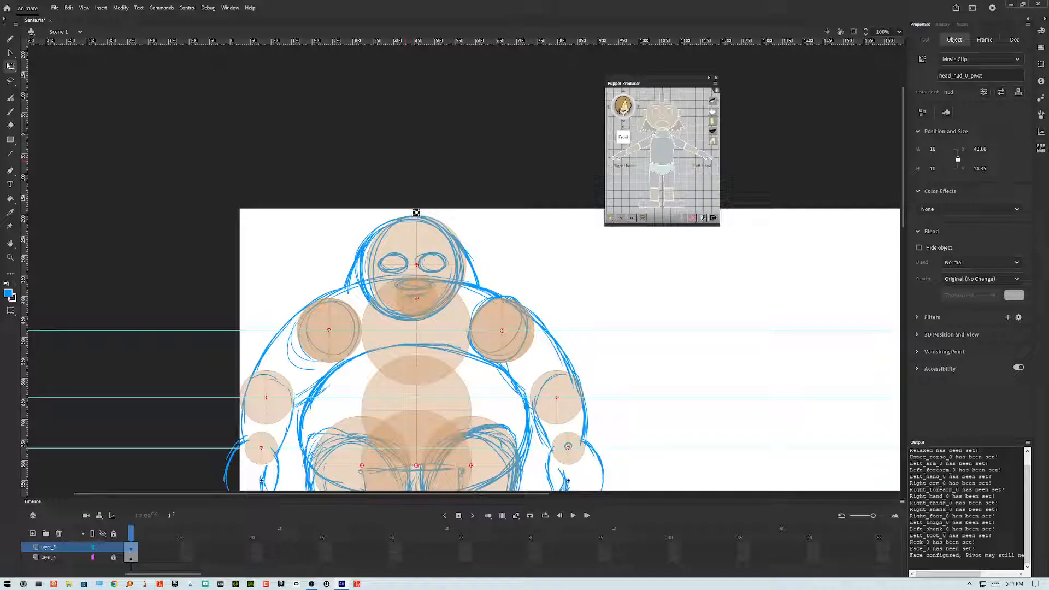
{"action": "left_click", "coordinate": [407, 160]}
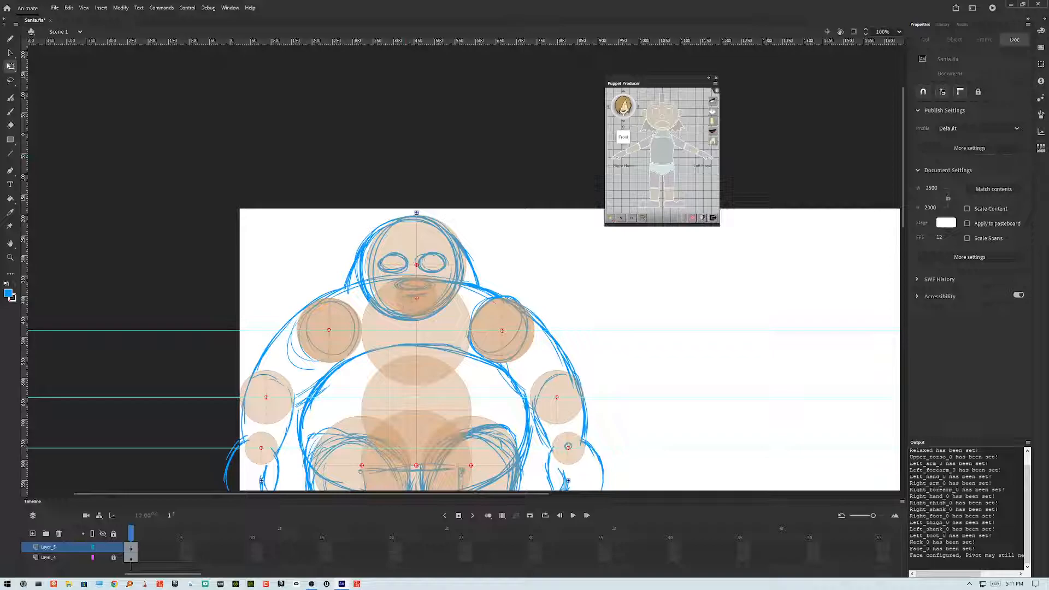
Step: Save the Santa document
{"action": "scroll", "coordinate": [459, 268], "scroll_direction": "down", "scroll_amount": 5}
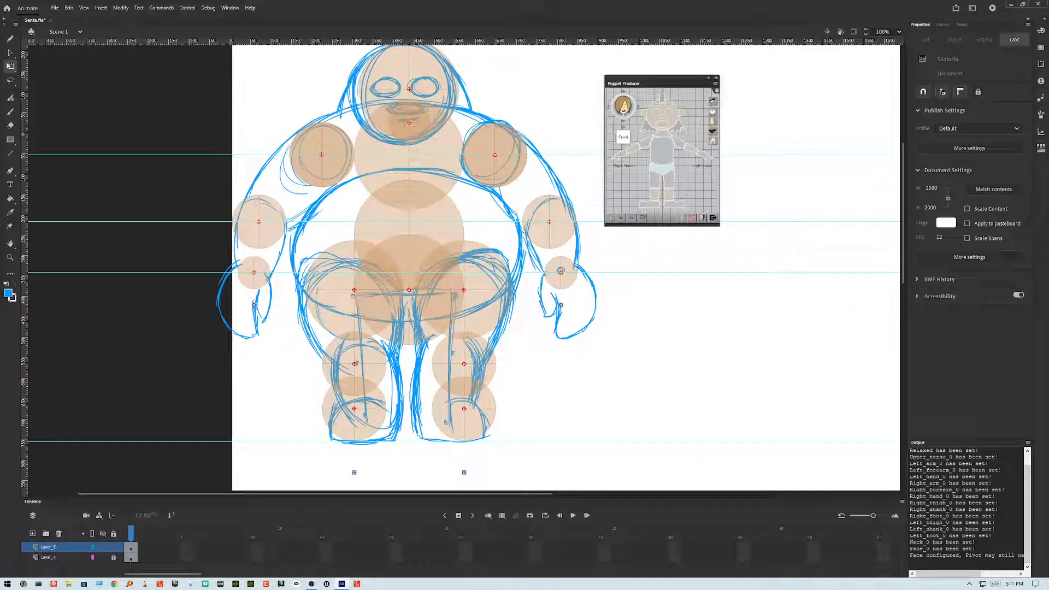
{"action": "scroll", "coordinate": [460, 268], "scroll_direction": "up", "scroll_amount": 1}
{"action": "key", "text": "ctrl+s"}
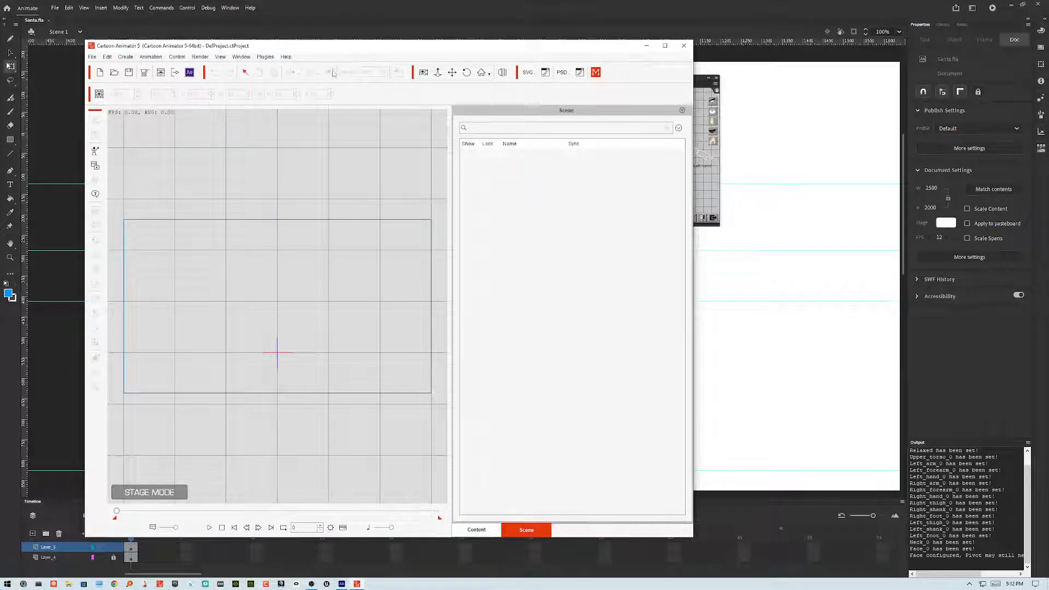
Step: In Cartoon Animator, browse the content library and apply the Buddy_Bunny actor from purchased items to the stage
{"action": "left_click", "coordinate": [474, 530]}
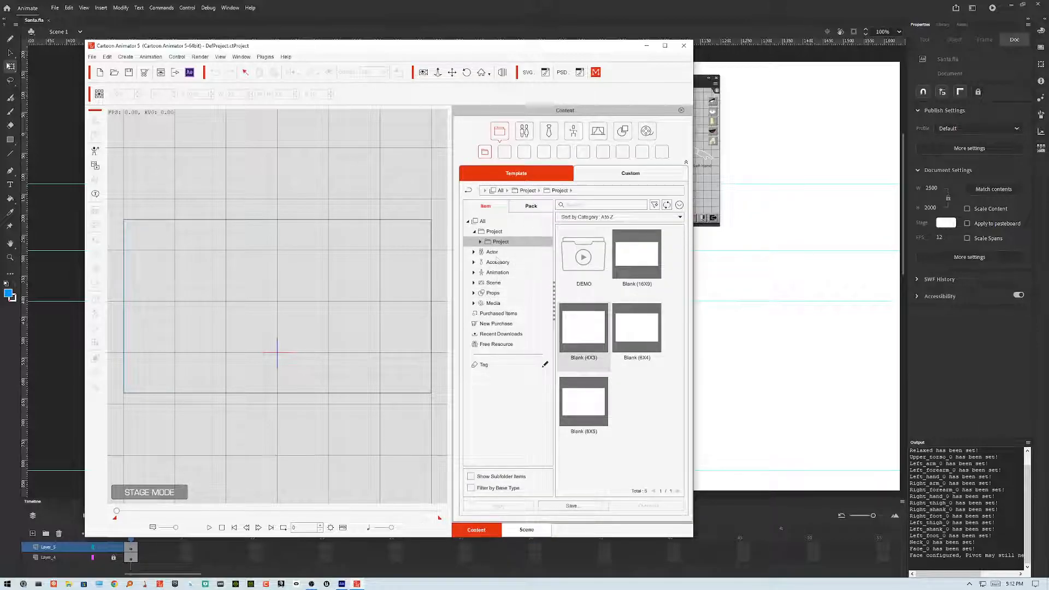
{"action": "left_click", "coordinate": [506, 336]}
{"action": "left_click", "coordinate": [506, 326]}
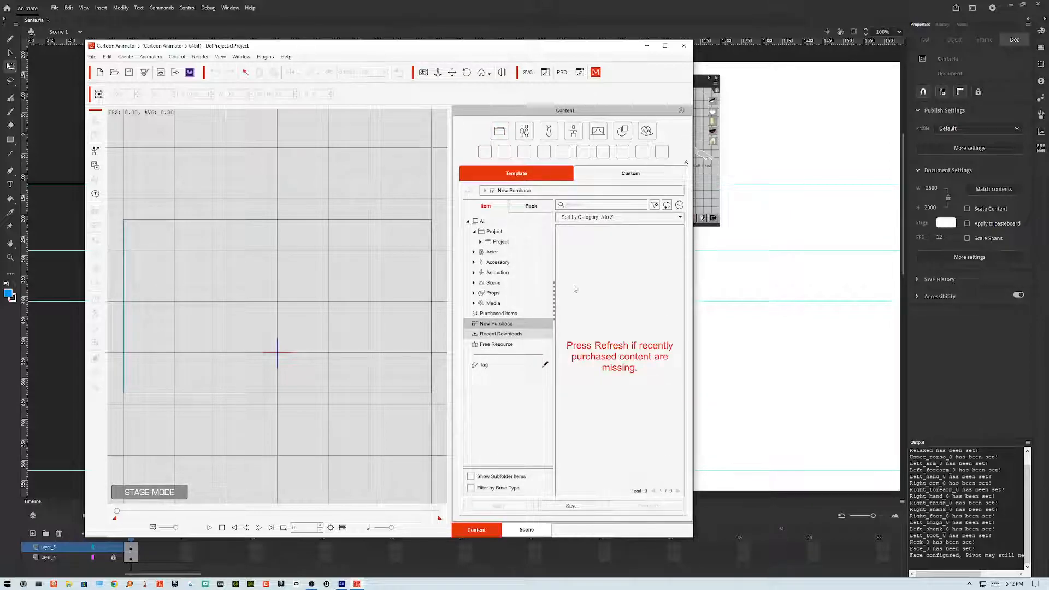
{"action": "left_click", "coordinate": [501, 334]}
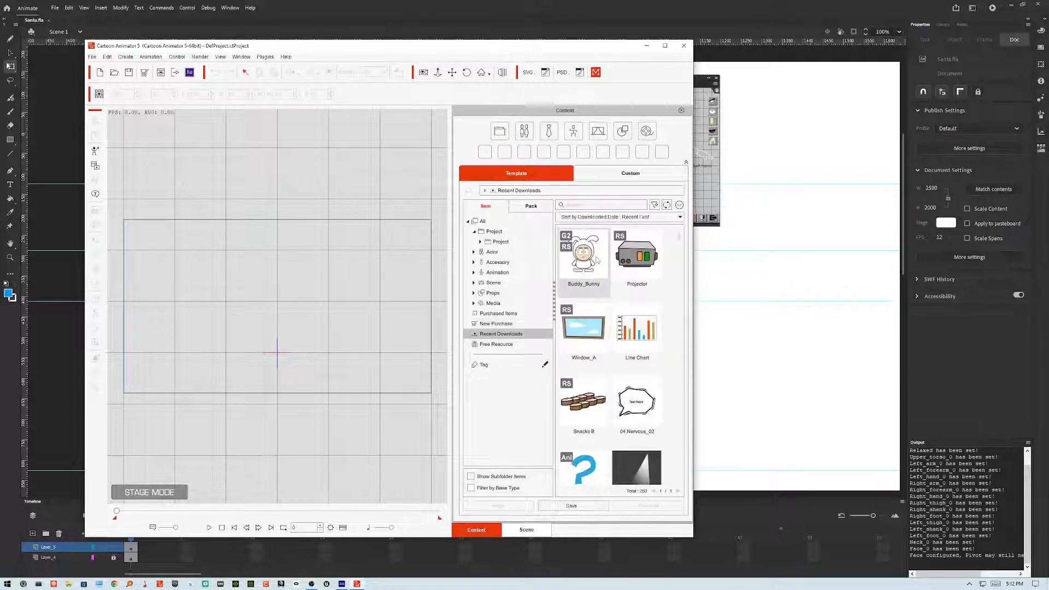
{"action": "left_click", "coordinate": [503, 254]}
{"action": "left_click", "coordinate": [590, 267]}
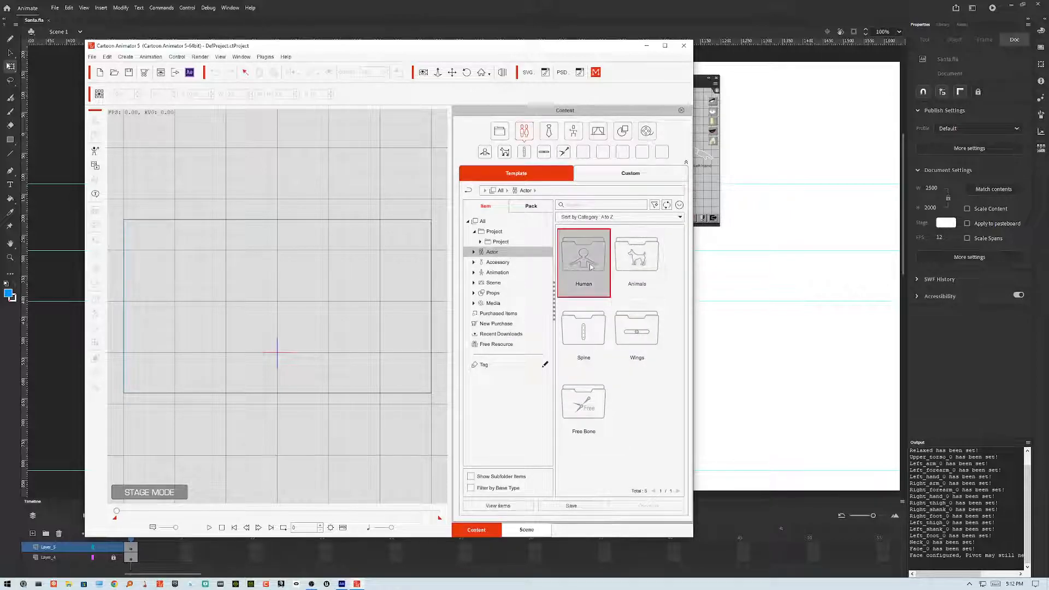
{"action": "double_click", "coordinate": [591, 267]}
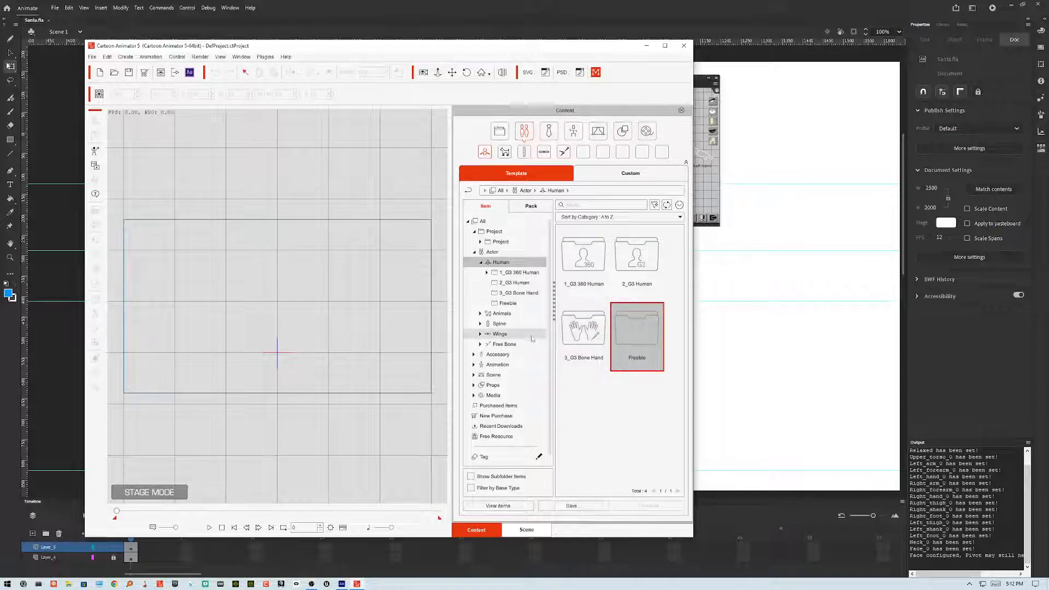
{"action": "left_click", "coordinate": [501, 417]}
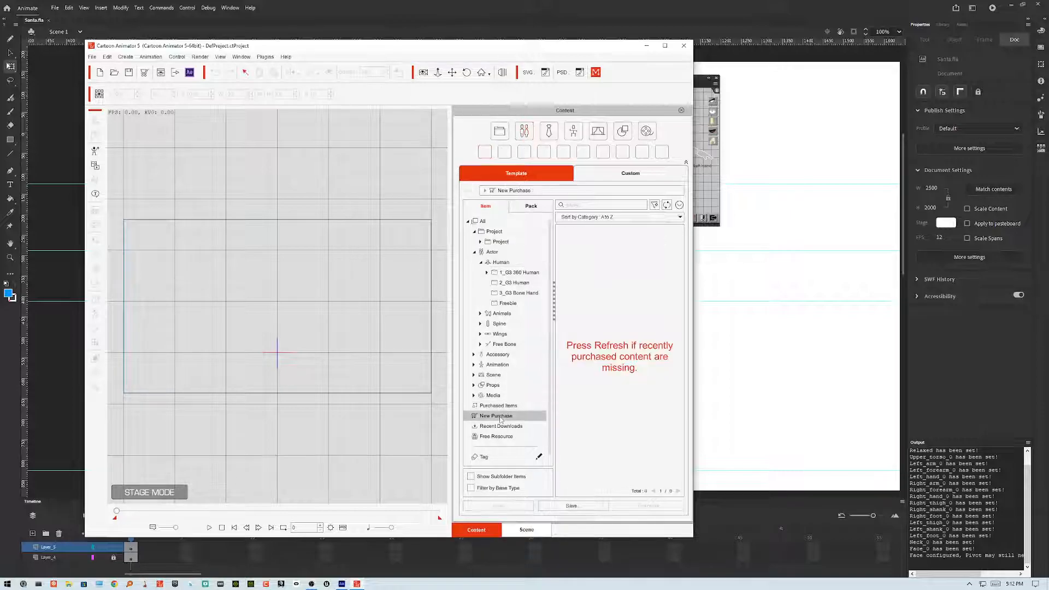
{"action": "left_click", "coordinate": [499, 406]}
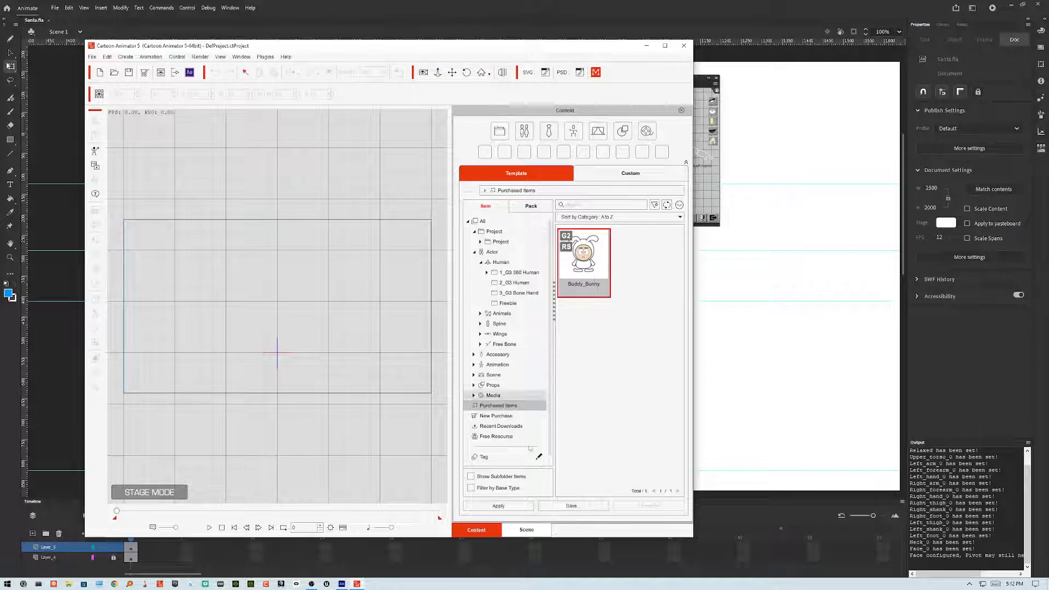
{"action": "left_click", "coordinate": [513, 505]}
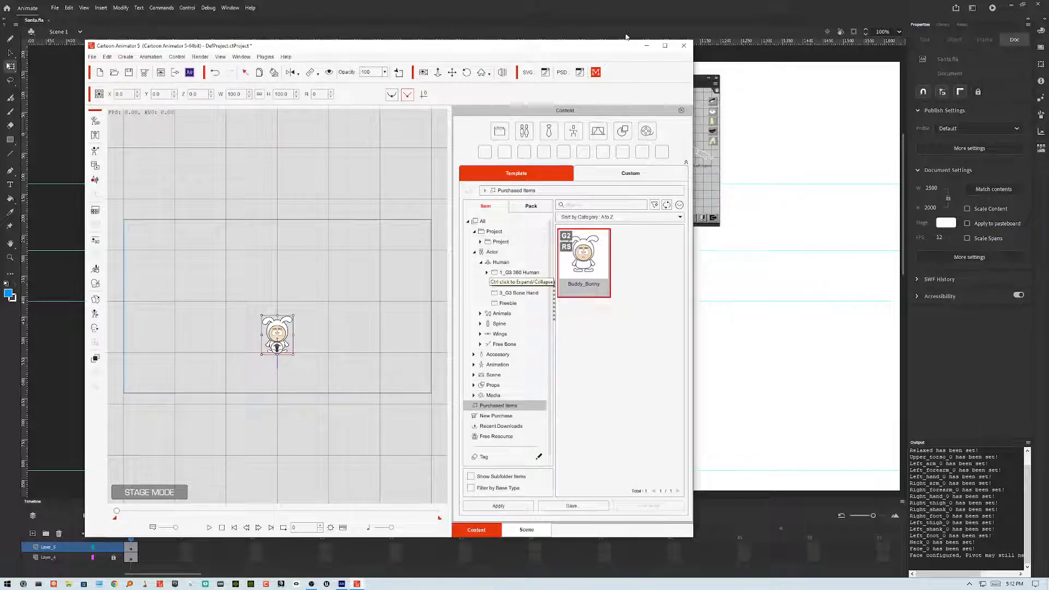
{"action": "double_click", "coordinate": [614, 46]}
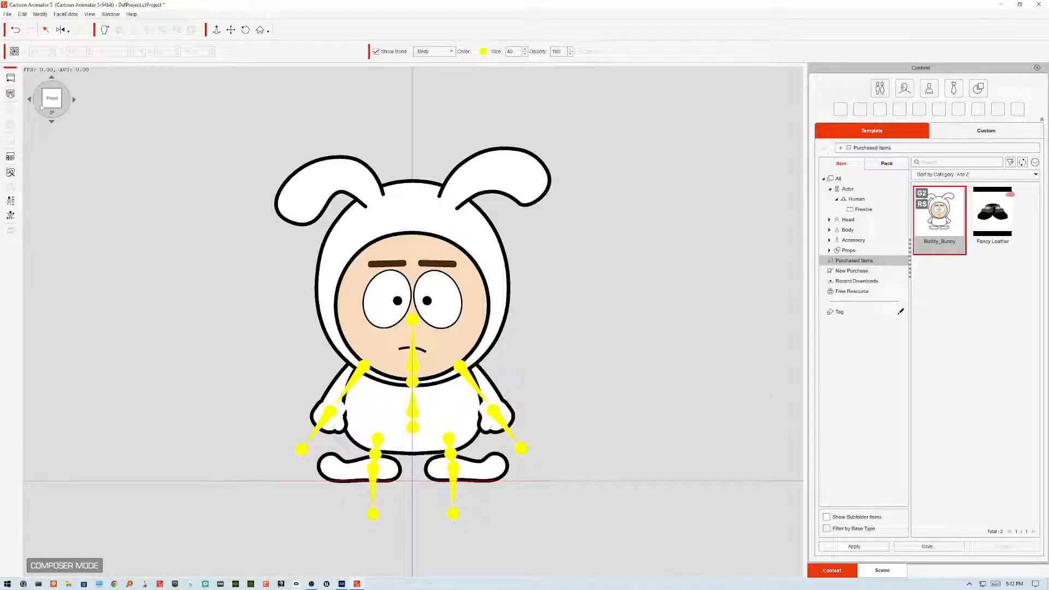
Step: Switch to Animate and export the movie as an SVG sequence named Santa.svg
{"action": "left_click", "coordinate": [359, 585]}
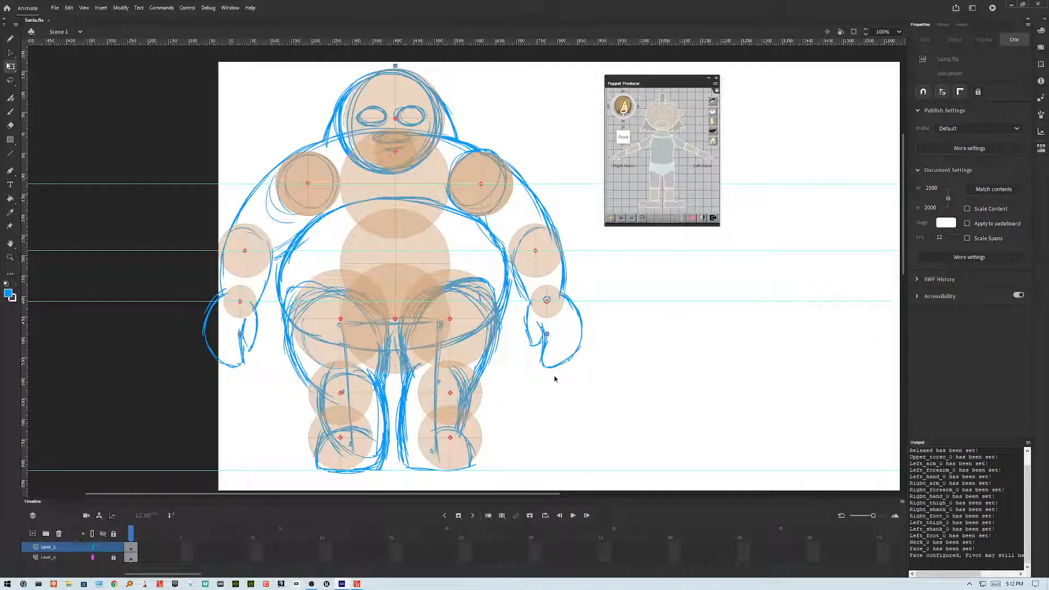
{"action": "key", "text": "ctrl+alt+shift+s"}
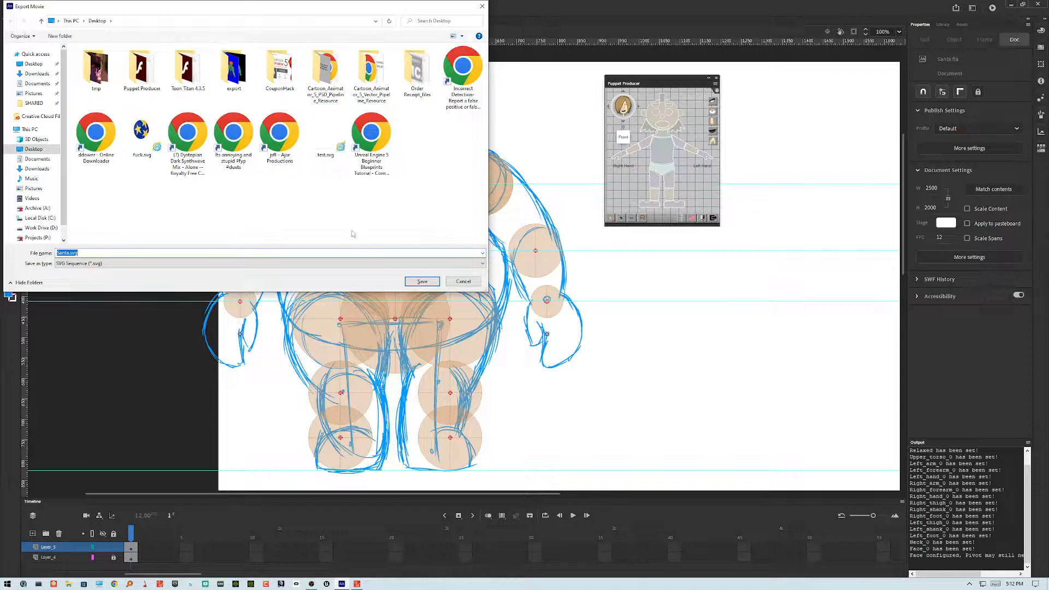
{"action": "key", "text": "Return"}
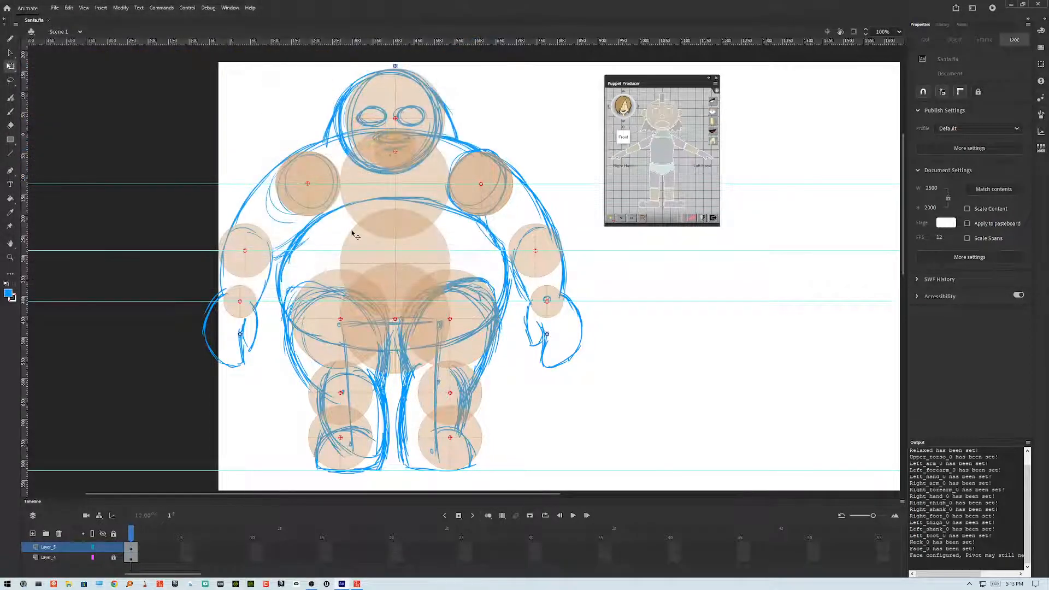
{"action": "left_click", "coordinate": [566, 357]}
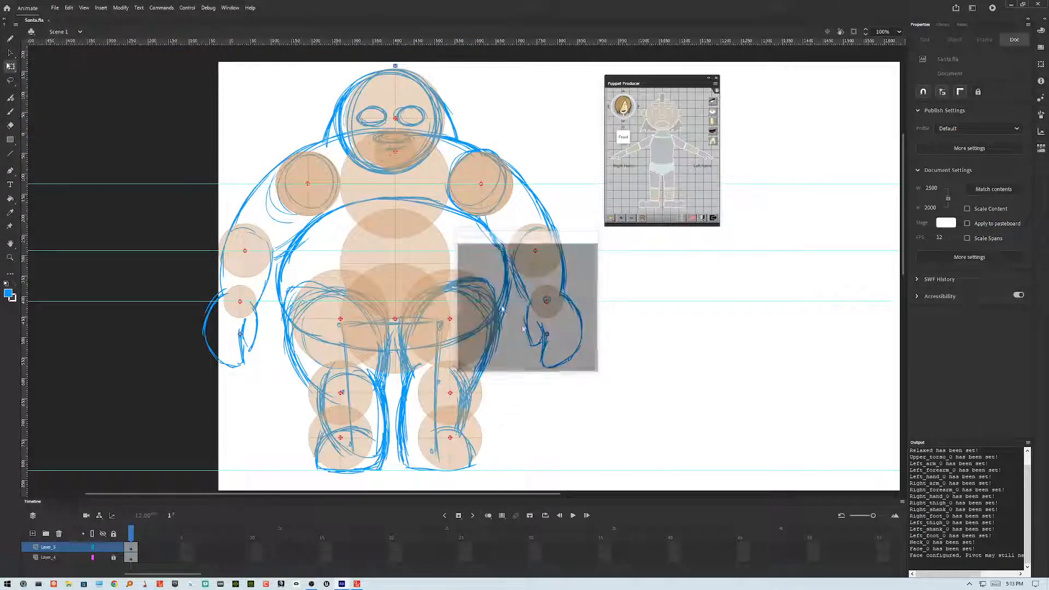
Step: Export the movie again, choosing the SWF Movie (*.swf) format, named Santa
{"action": "left_click", "coordinate": [54, 9]}
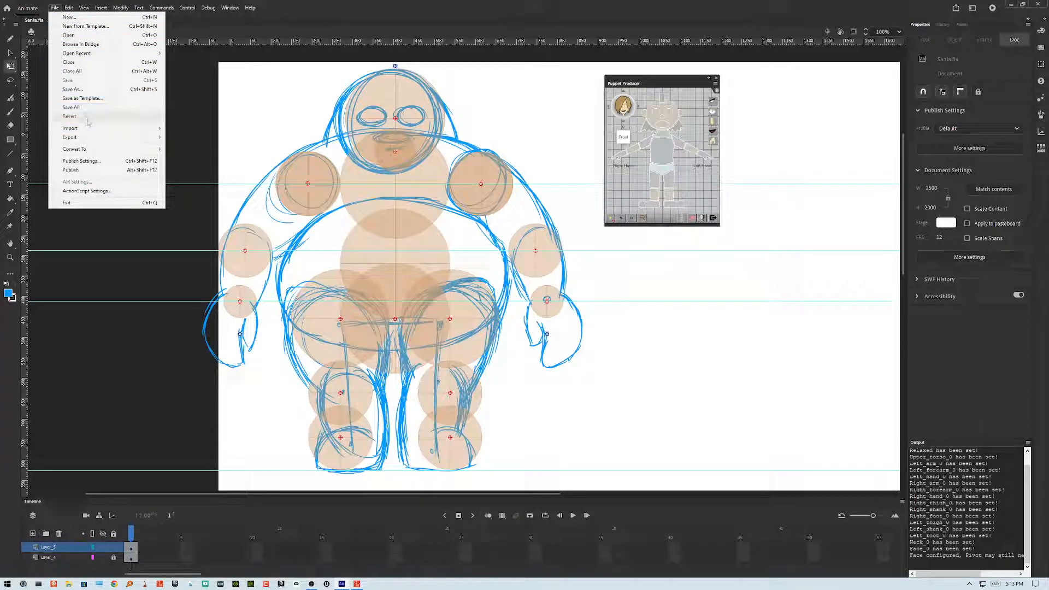
{"action": "left_click", "coordinate": [310, 10]}
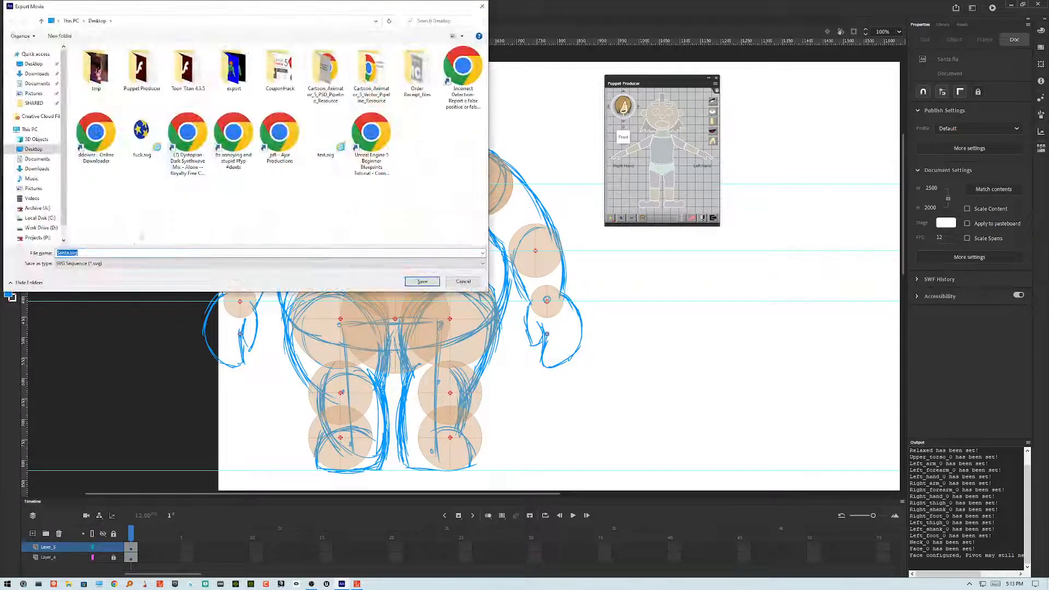
{"action": "left_click", "coordinate": [105, 264]}
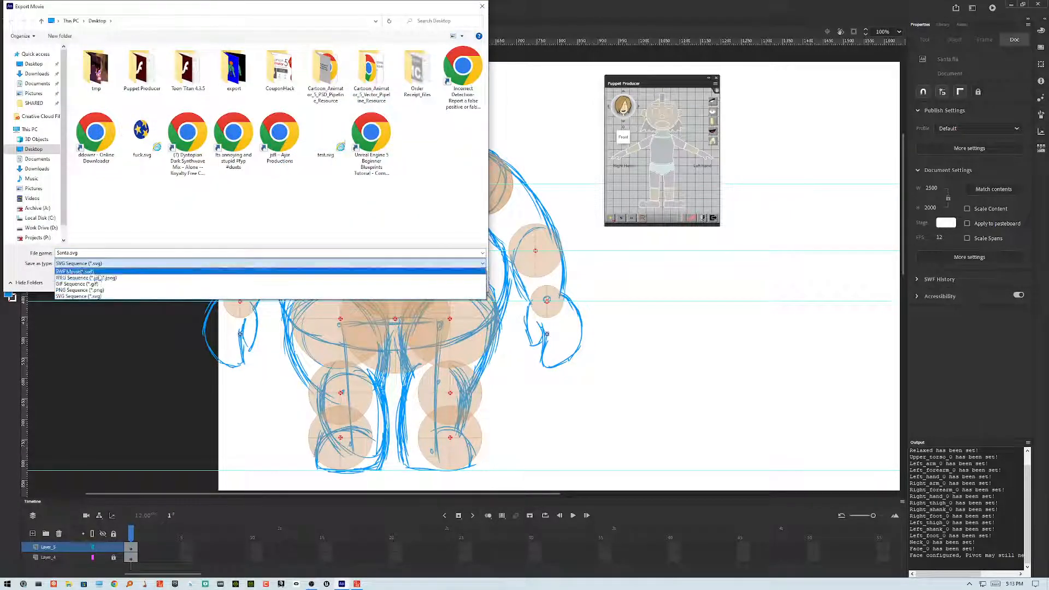
{"action": "left_click", "coordinate": [101, 272]}
{"action": "left_click", "coordinate": [438, 286]}
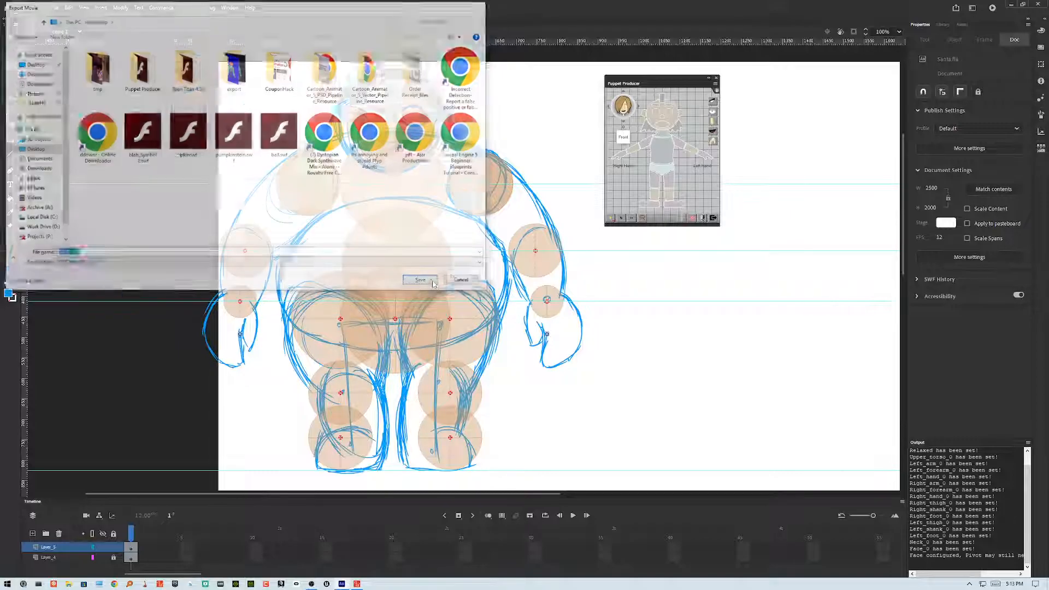
Step: Minimize Animate and switch back to Cartoon Animator
{"action": "left_click", "coordinate": [1011, 4]}
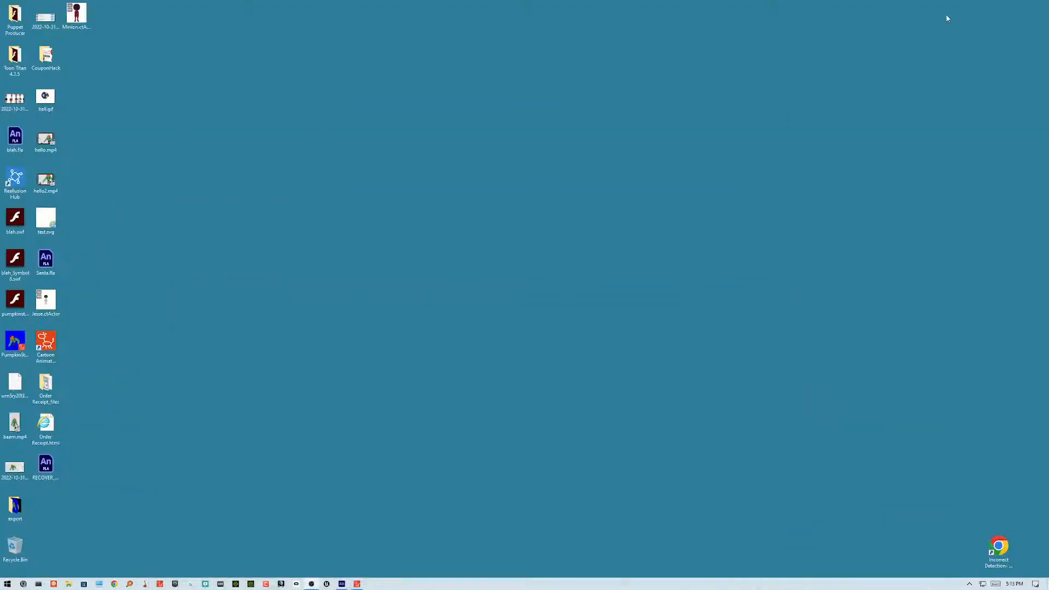
{"action": "left_click", "coordinate": [357, 583]}
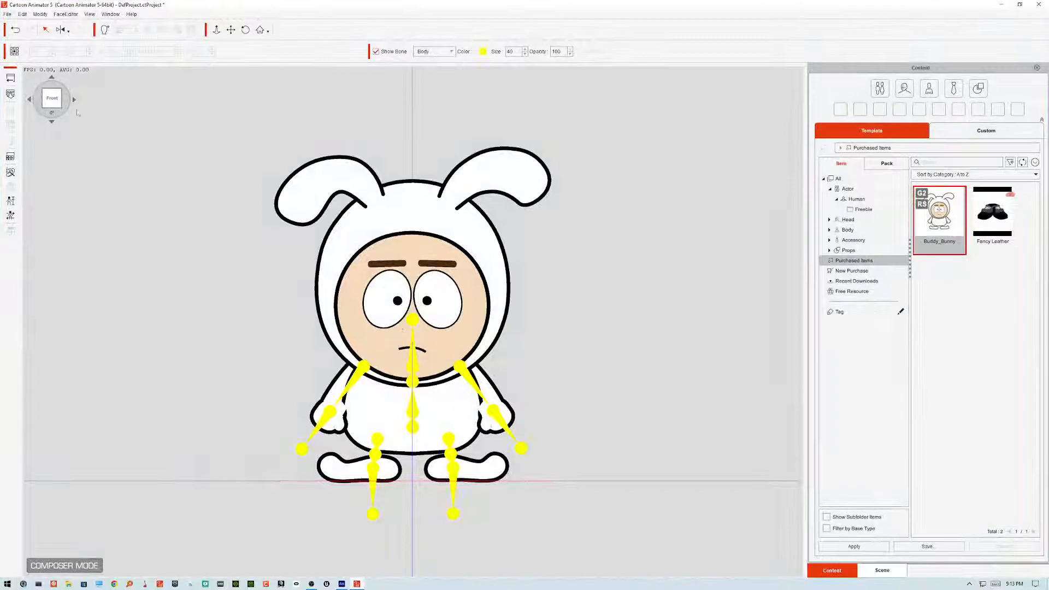
Step: Open the Santa.swf file from the Desktop in Cartoon Animator and close the SWF information dialog
{"action": "left_click", "coordinate": [10, 78]}
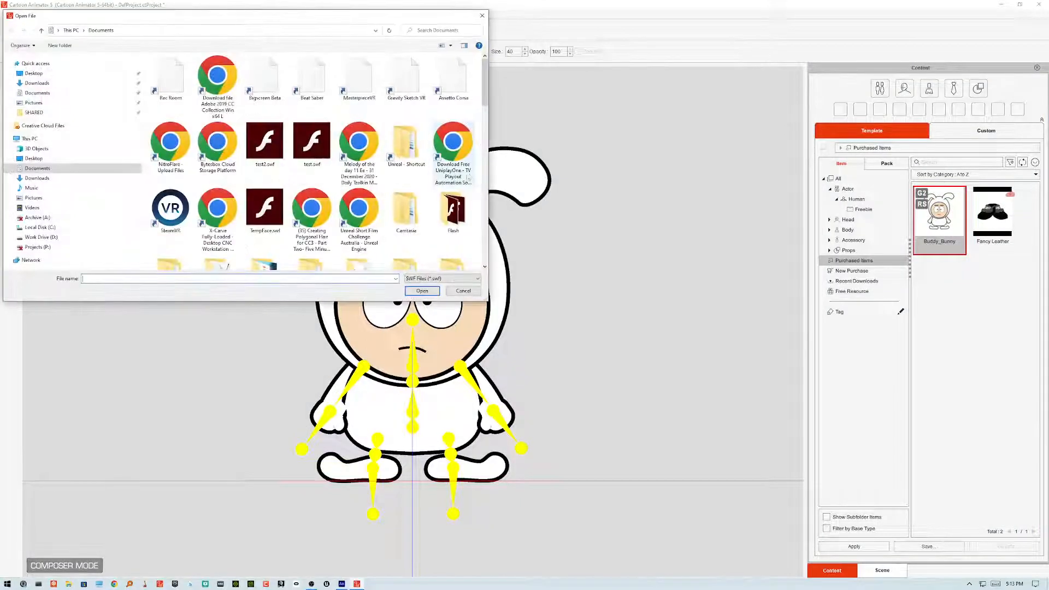
{"action": "scroll", "coordinate": [361, 219], "scroll_direction": "down", "scroll_amount": 6}
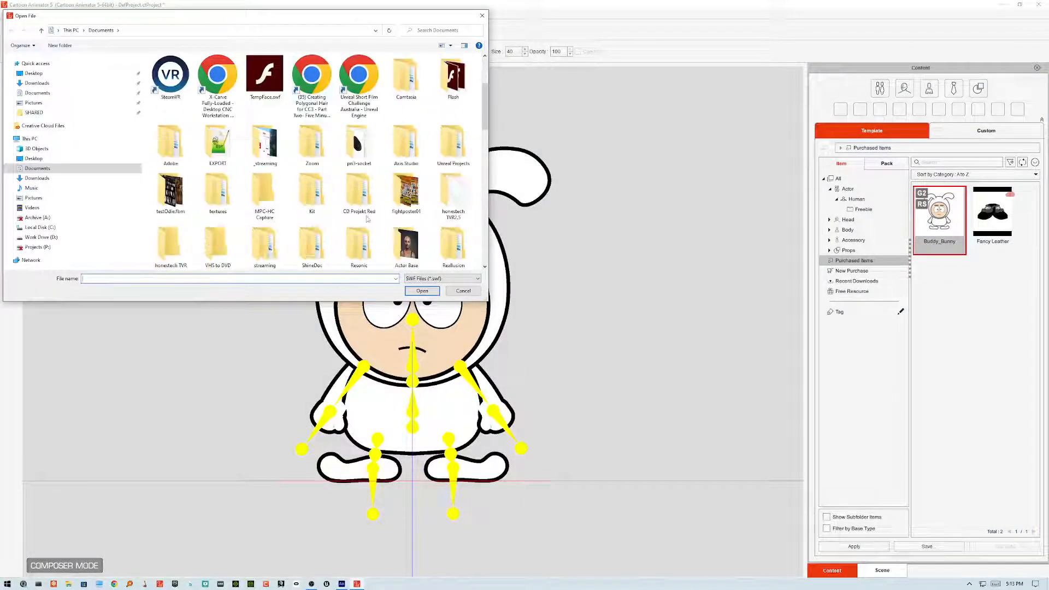
{"action": "left_click", "coordinate": [34, 73]}
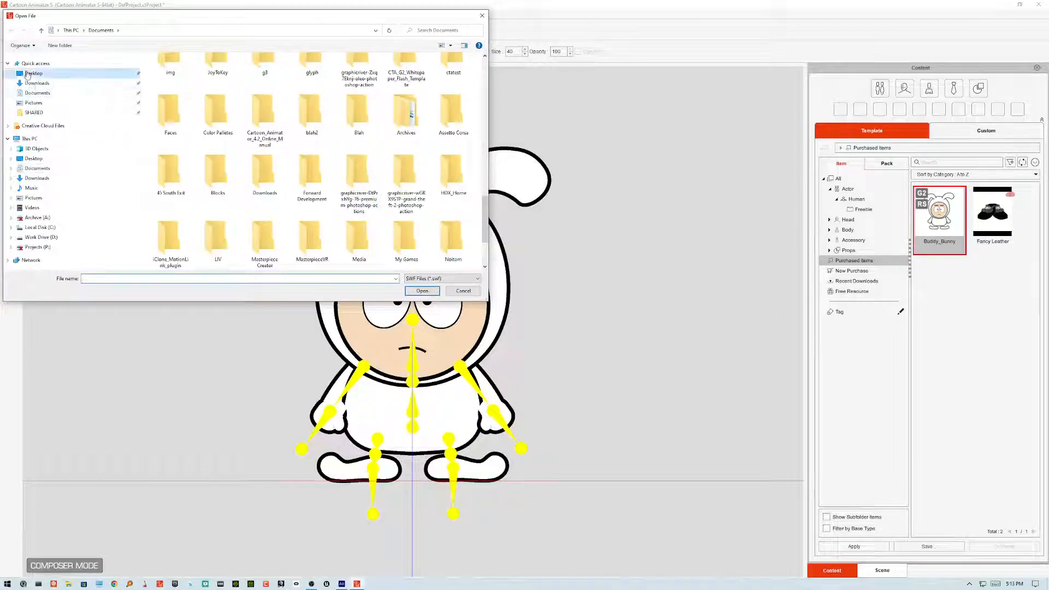
{"action": "left_click", "coordinate": [364, 205]}
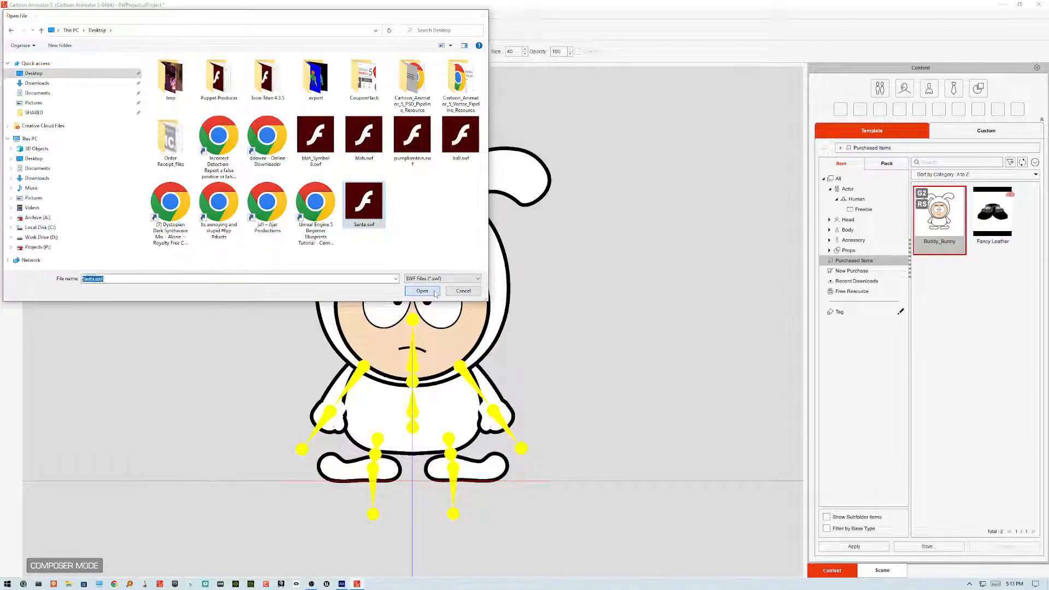
{"action": "left_click", "coordinate": [422, 291]}
{"action": "left_click", "coordinate": [506, 330]}
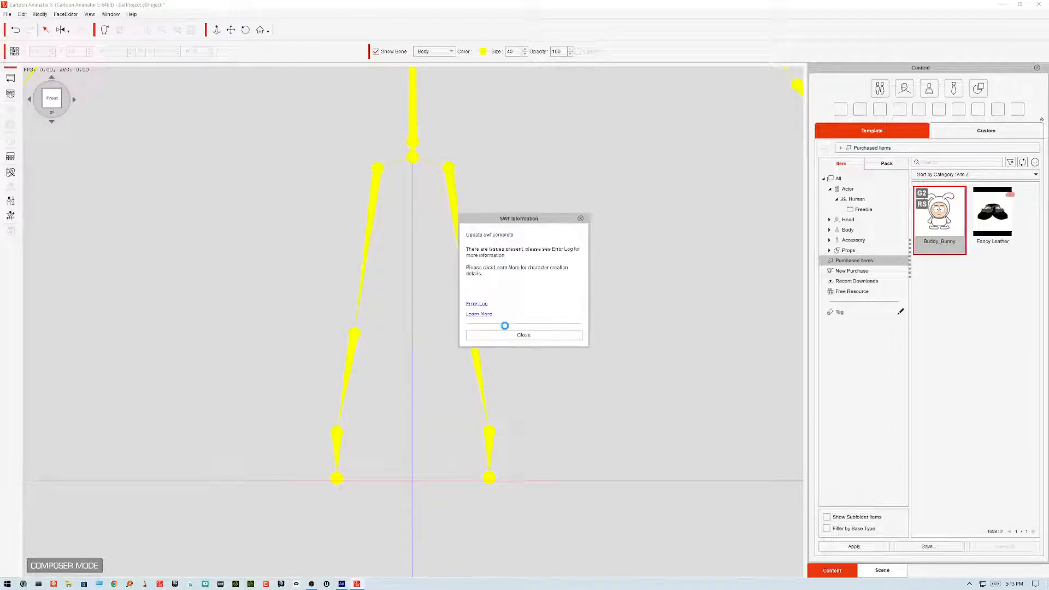
{"action": "left_click", "coordinate": [545, 335]}
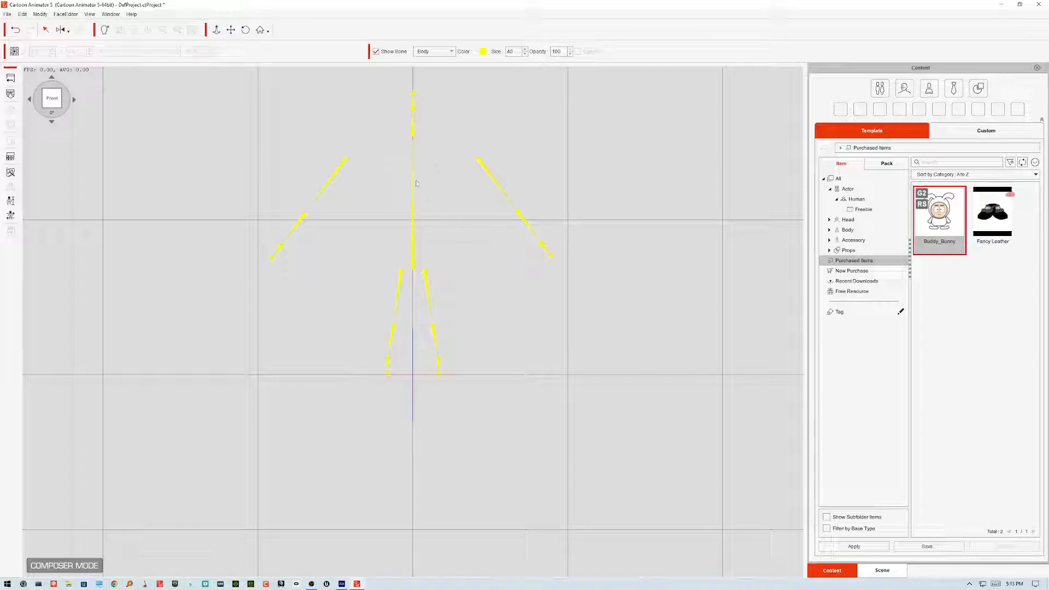
Step: Examine the imported Santa skeleton's bones on the stage
{"action": "left_click_drag", "start_coordinate": [487, 132], "coordinate": [492, 290]}
{"action": "left_click_drag", "start_coordinate": [401, 334], "coordinate": [352, 262]}
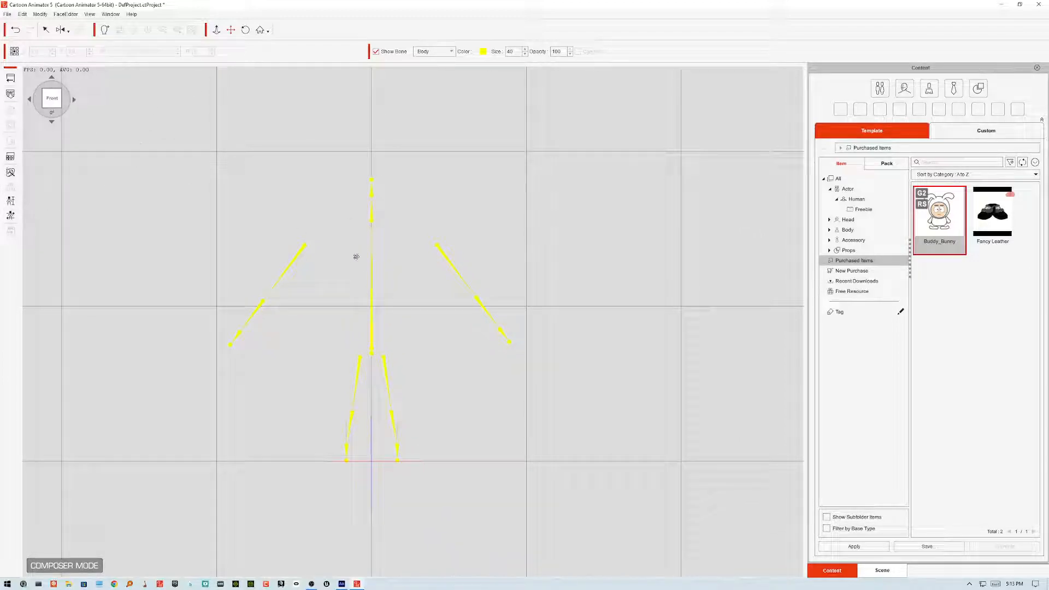
{"action": "scroll", "coordinate": [313, 253], "scroll_direction": "up", "scroll_amount": 10}
{"action": "scroll", "coordinate": [314, 254], "scroll_direction": "down", "scroll_amount": 9}
{"action": "scroll", "coordinate": [314, 254], "scroll_direction": "up", "scroll_amount": 5}
{"action": "scroll", "coordinate": [313, 255], "scroll_direction": "down", "scroll_amount": 3}
{"action": "scroll", "coordinate": [313, 254], "scroll_direction": "down", "scroll_amount": 3}
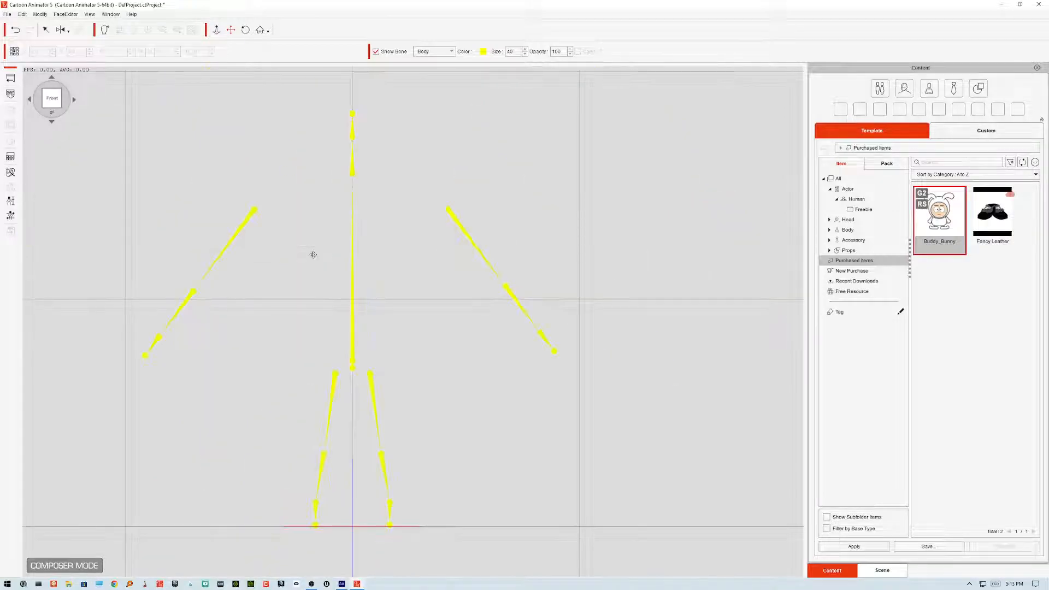
{"action": "scroll", "coordinate": [444, 361], "scroll_direction": "up", "scroll_amount": 4}
{"action": "scroll", "coordinate": [444, 361], "scroll_direction": "down", "scroll_amount": 2}
{"action": "scroll", "coordinate": [445, 362], "scroll_direction": "down", "scroll_amount": 1}
{"action": "left_click", "coordinate": [347, 585]}
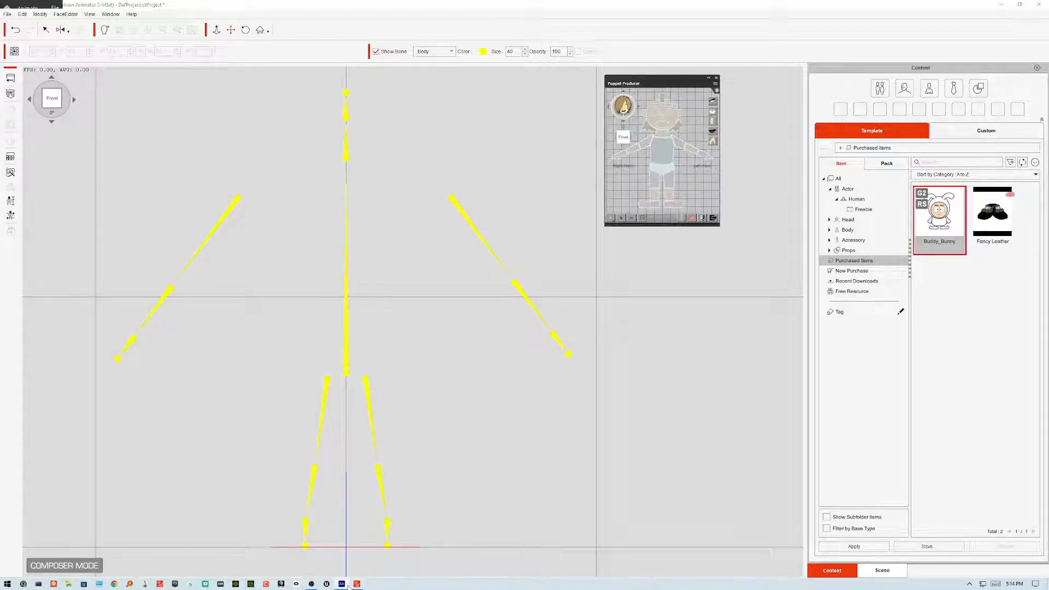
{"action": "left_click", "coordinate": [342, 584]}
{"action": "left_click", "coordinate": [343, 584]}
Step: Open actor calibration and skip the sample motion
{"action": "left_click", "coordinate": [11, 216]}
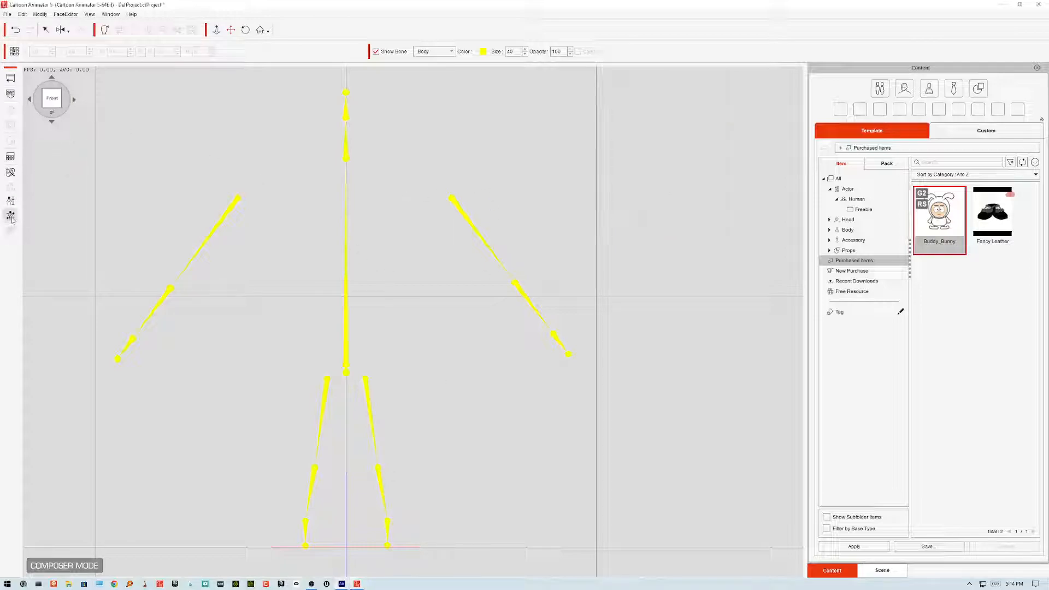
{"action": "left_click", "coordinate": [676, 192]}
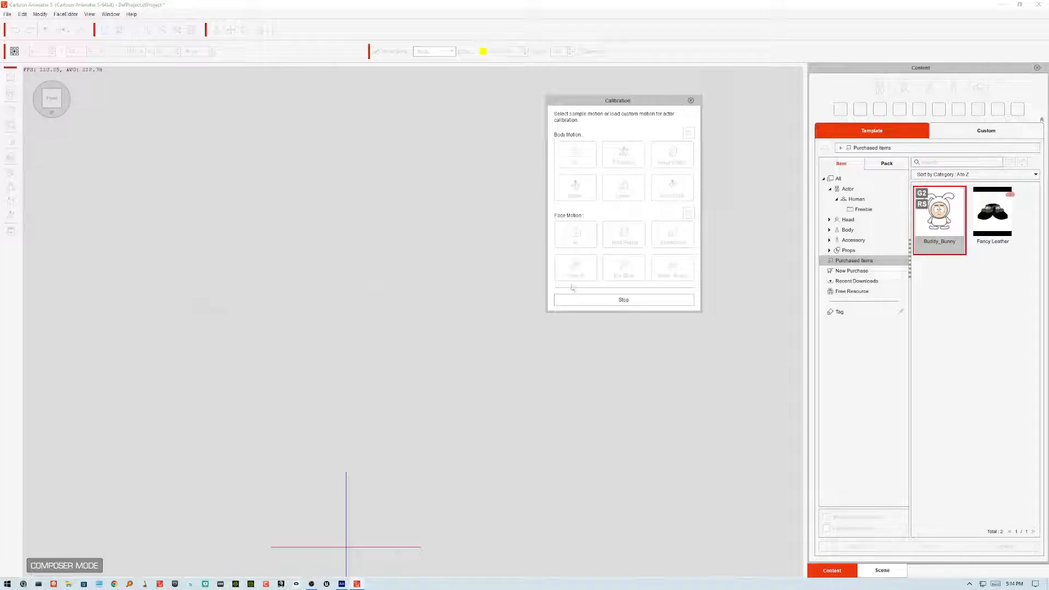
{"action": "left_click", "coordinate": [624, 299]}
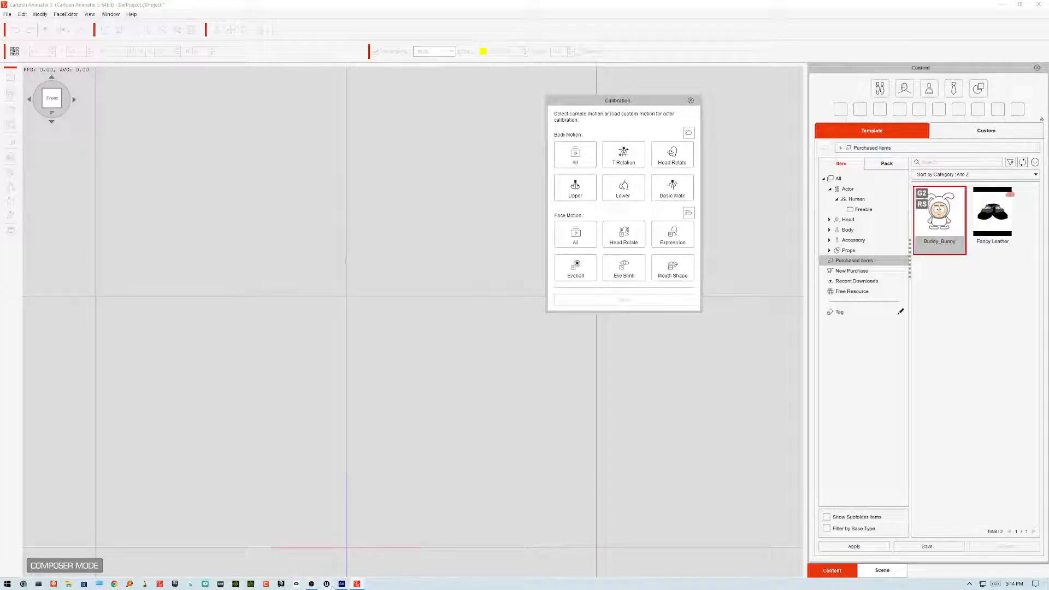
Step: Switch to Animate and maximize and reposition its window over the workspace
{"action": "left_click", "coordinate": [341, 585]}
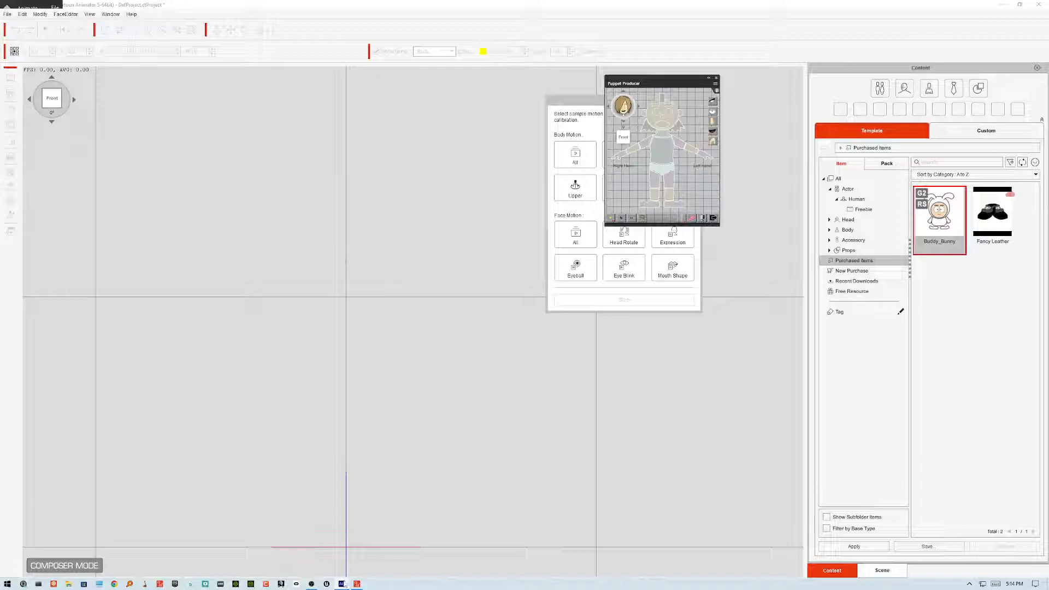
{"action": "left_click", "coordinate": [344, 586]}
{"action": "left_click", "coordinate": [345, 587]}
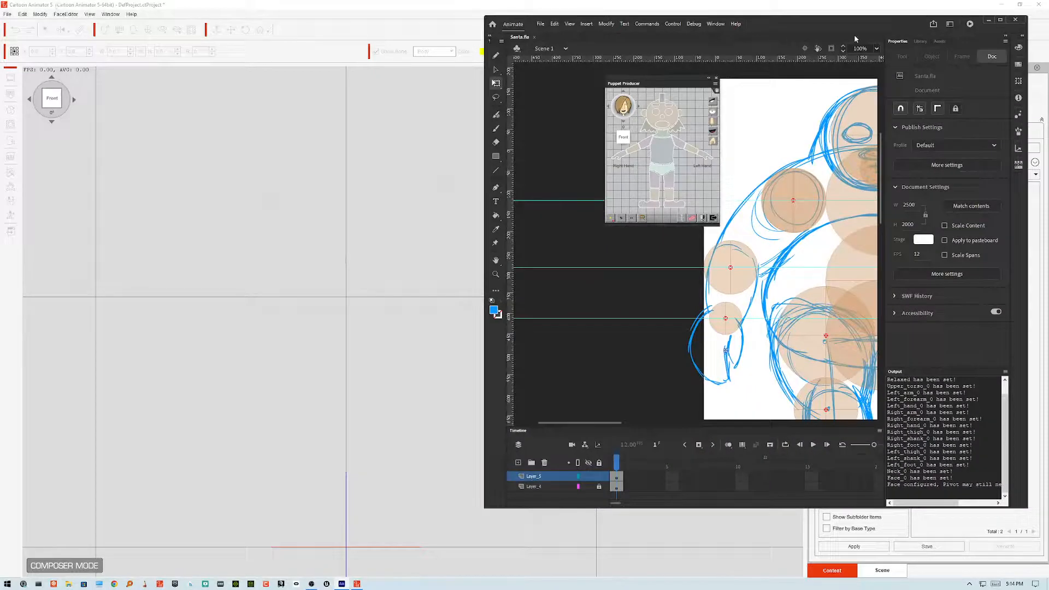
{"action": "double_click", "coordinate": [836, 19]}
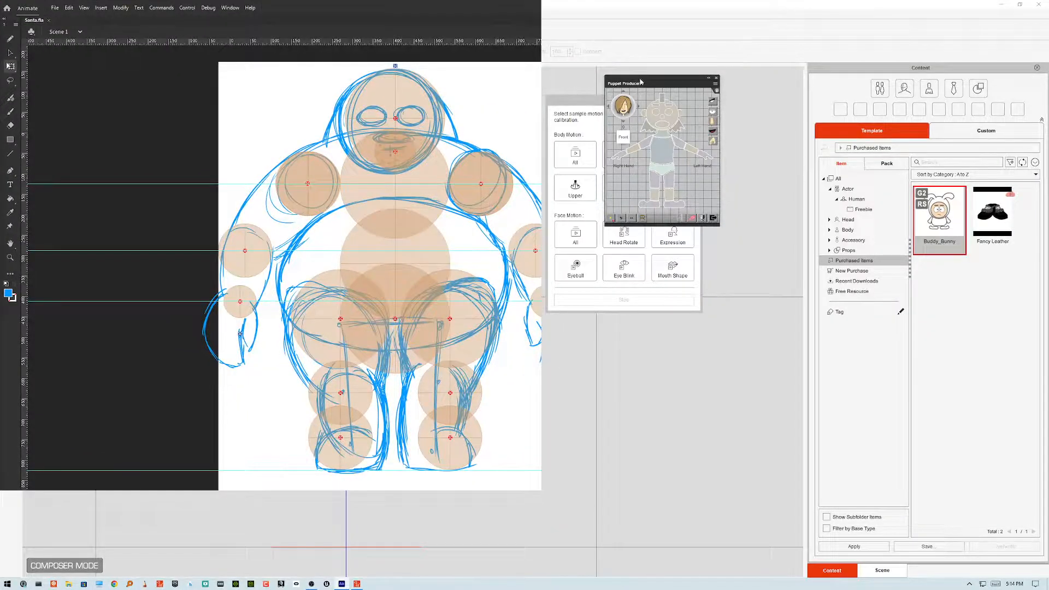
{"action": "left_click_drag", "start_coordinate": [761, 7], "coordinate": [307, 51]}
{"action": "left_click_drag", "start_coordinate": [565, 526], "coordinate": [964, 557]}
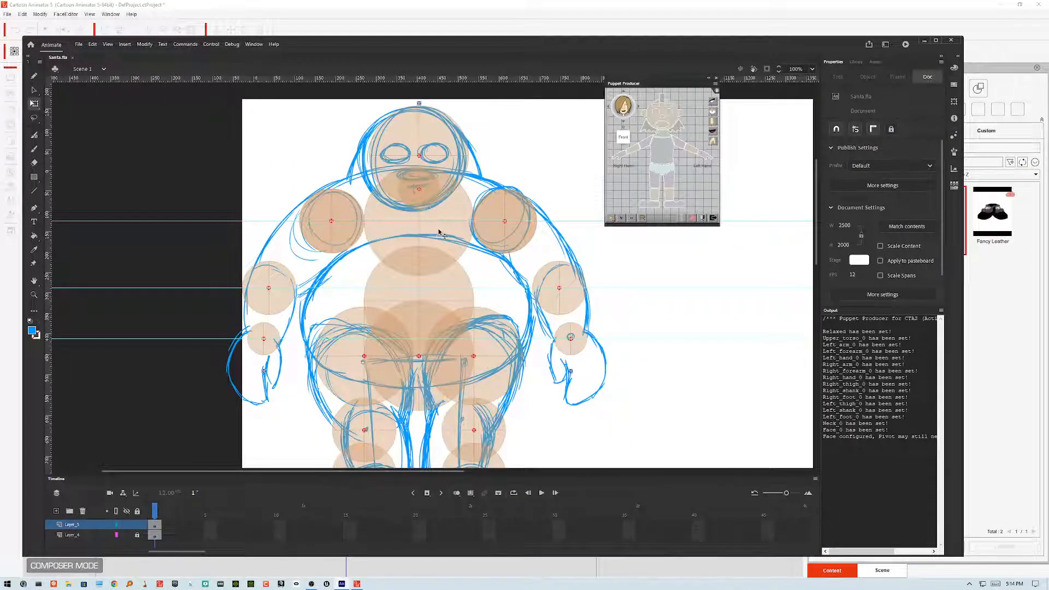
Step: Edit the torso's joint symbol, recolouring its circle blue with the fill alpha lowered to 65%, and return to the torso
{"action": "double_click", "coordinate": [440, 233]}
{"action": "double_click", "coordinate": [440, 232]}
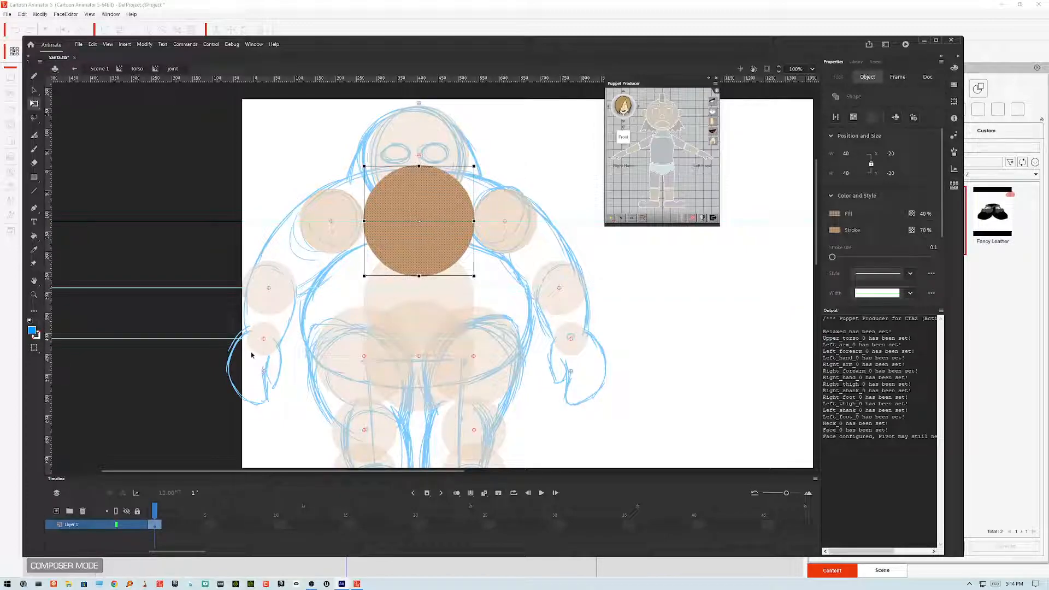
{"action": "left_click", "coordinate": [34, 331]}
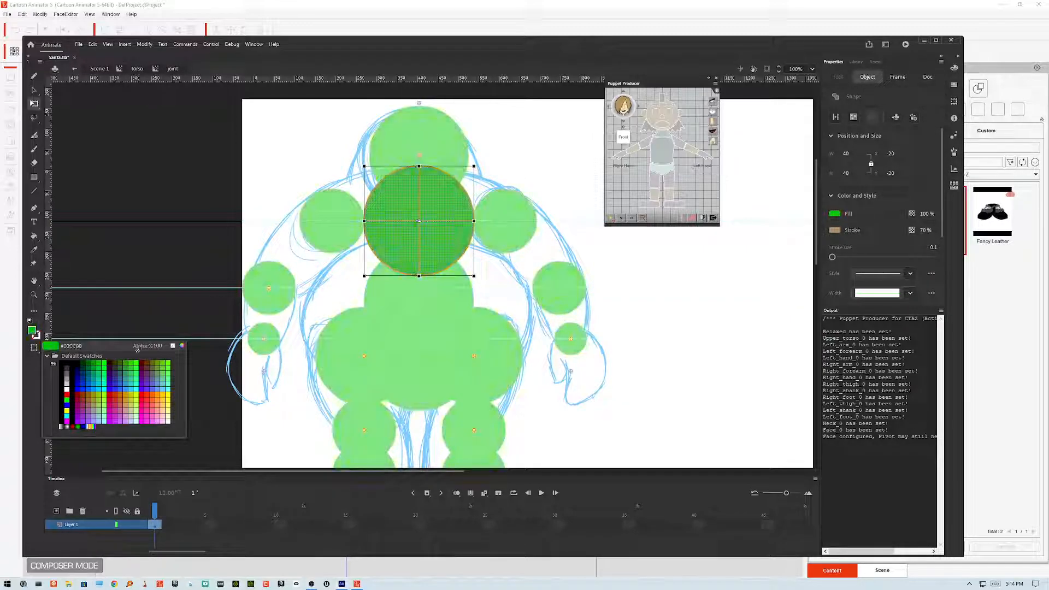
{"action": "left_click", "coordinate": [90, 390]}
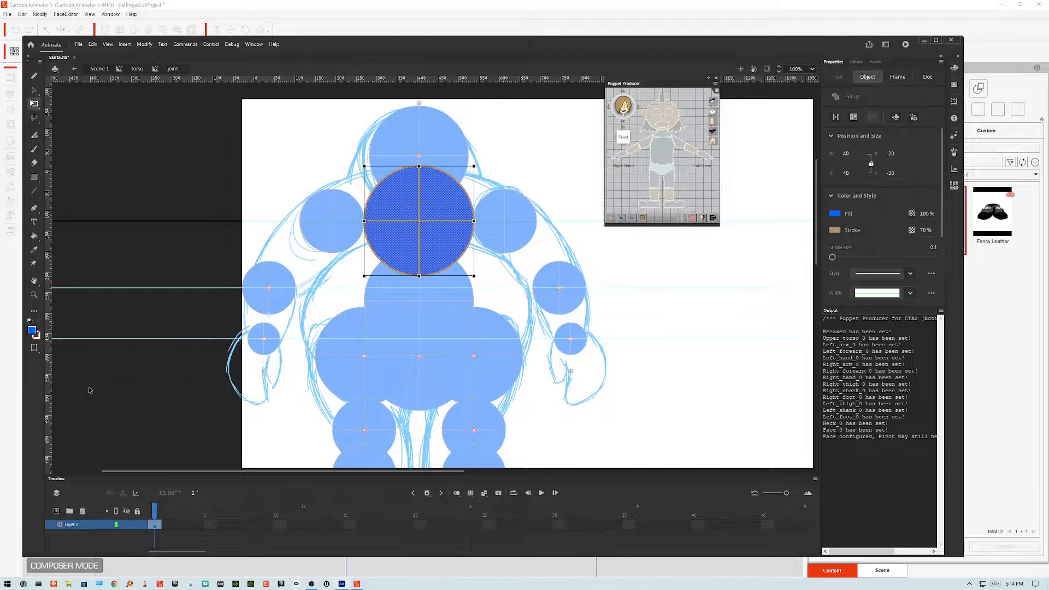
{"action": "left_click", "coordinate": [32, 331]}
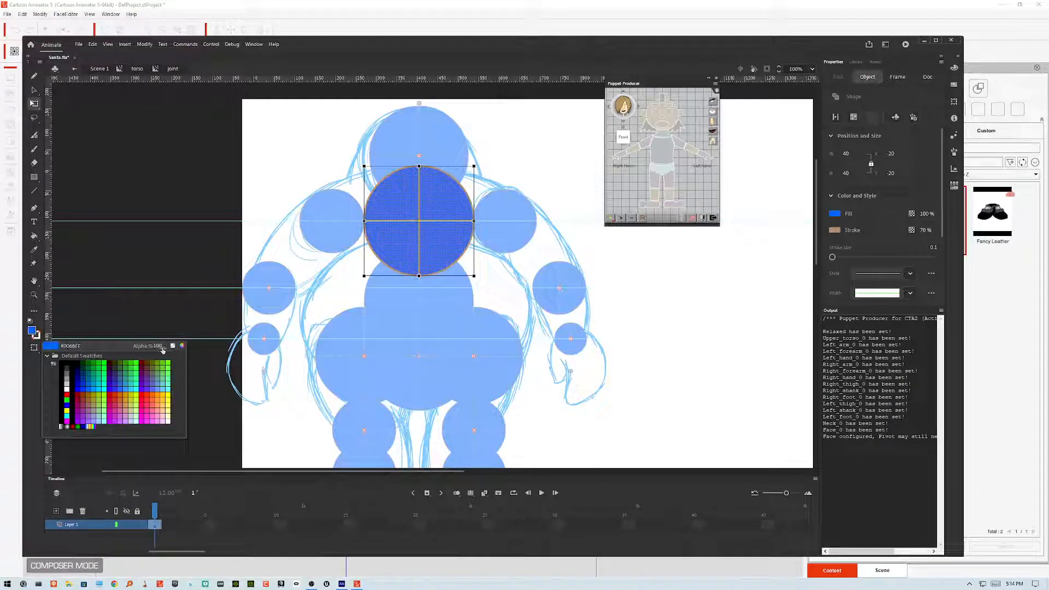
{"action": "left_click_drag", "start_coordinate": [158, 346], "coordinate": [140, 346]}
{"action": "left_click", "coordinate": [161, 302]}
{"action": "double_click", "coordinate": [160, 302]}
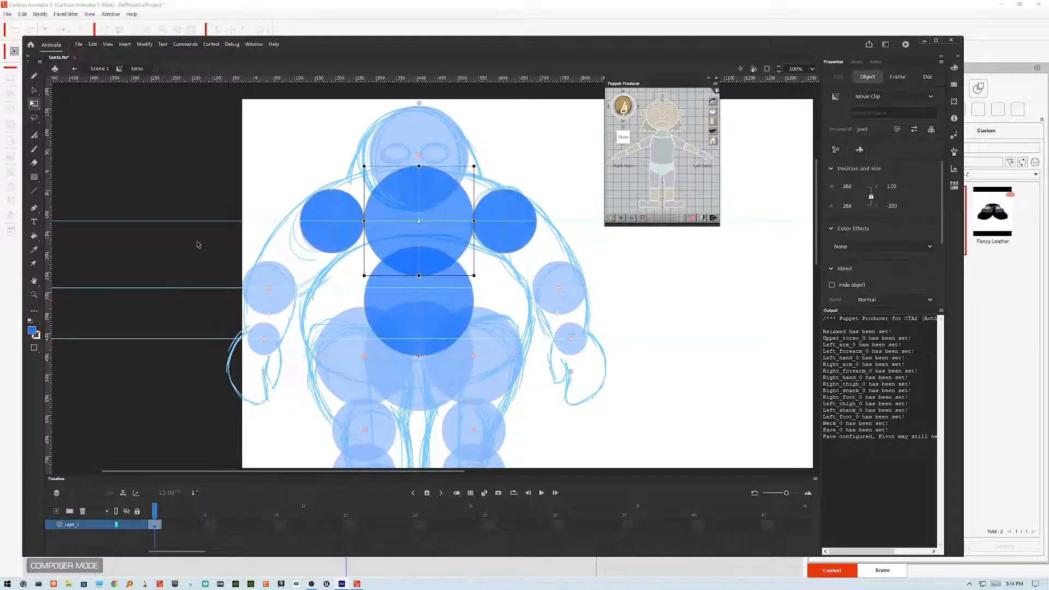
{"action": "left_click", "coordinate": [201, 248]}
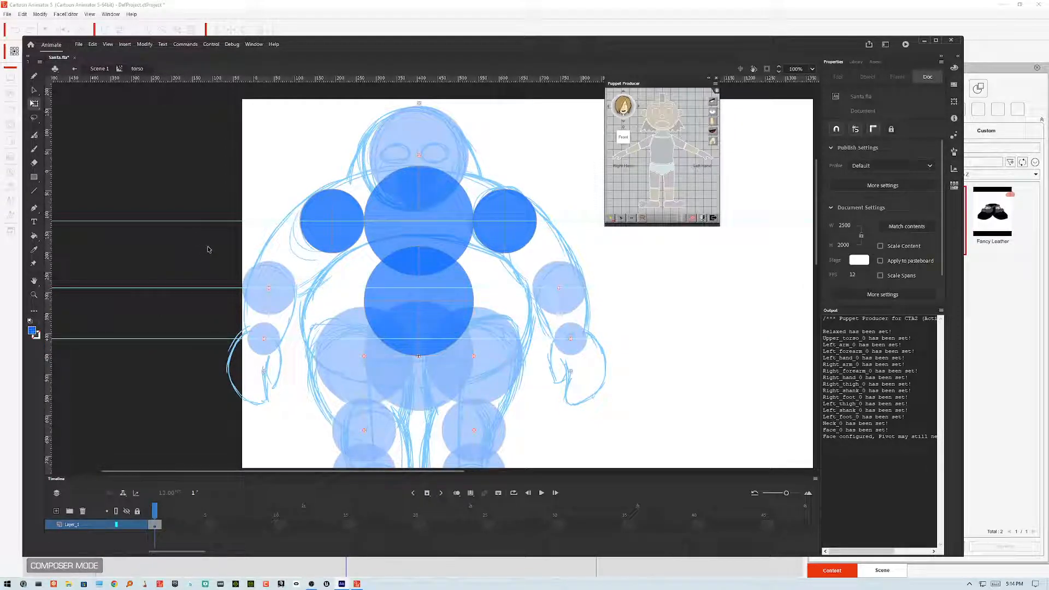
Step: Export the movie again as Santa.swf on the Desktop, replacing the existing file, and minimize Animate
{"action": "key", "text": "ctrl+alt+shift+s"}
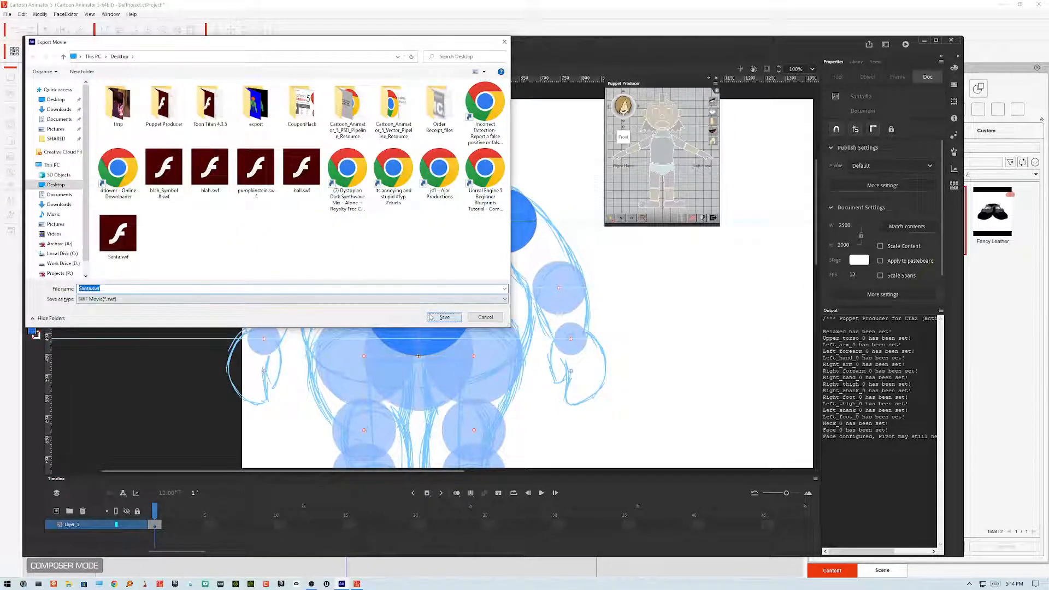
{"action": "left_click", "coordinate": [431, 317]}
{"action": "left_click", "coordinate": [278, 199]}
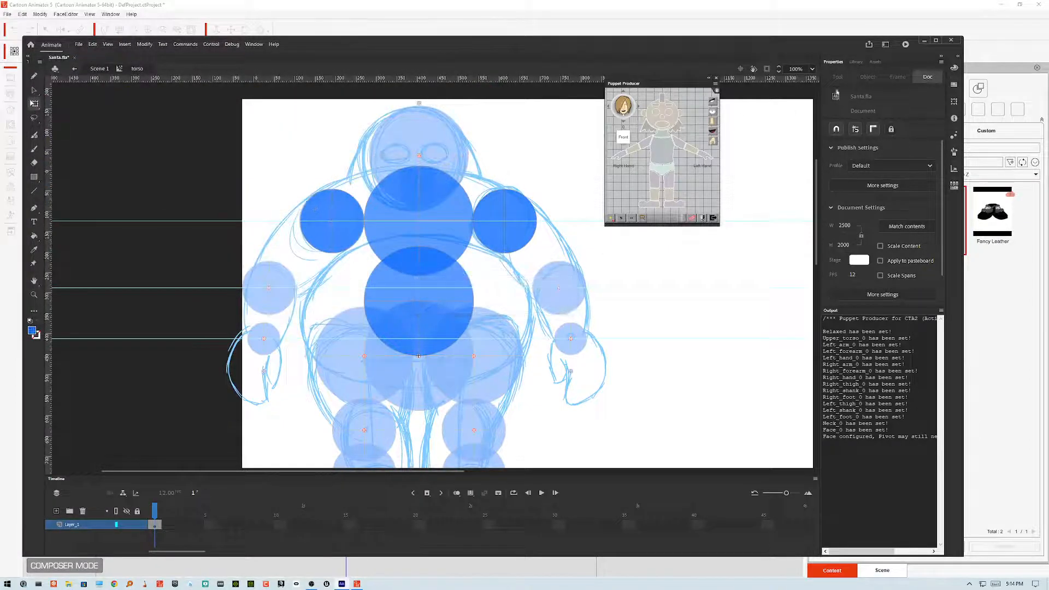
{"action": "left_click", "coordinate": [925, 42]}
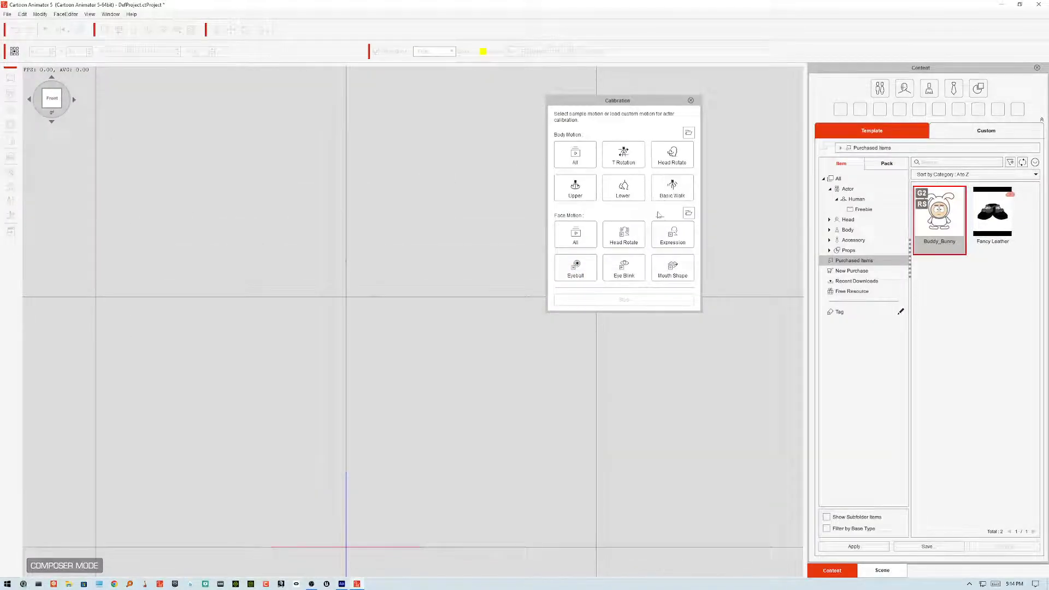
Step: Close calibration and reload Santa.swf from the Desktop into the actor with the default loading options
{"action": "left_click", "coordinate": [691, 101]}
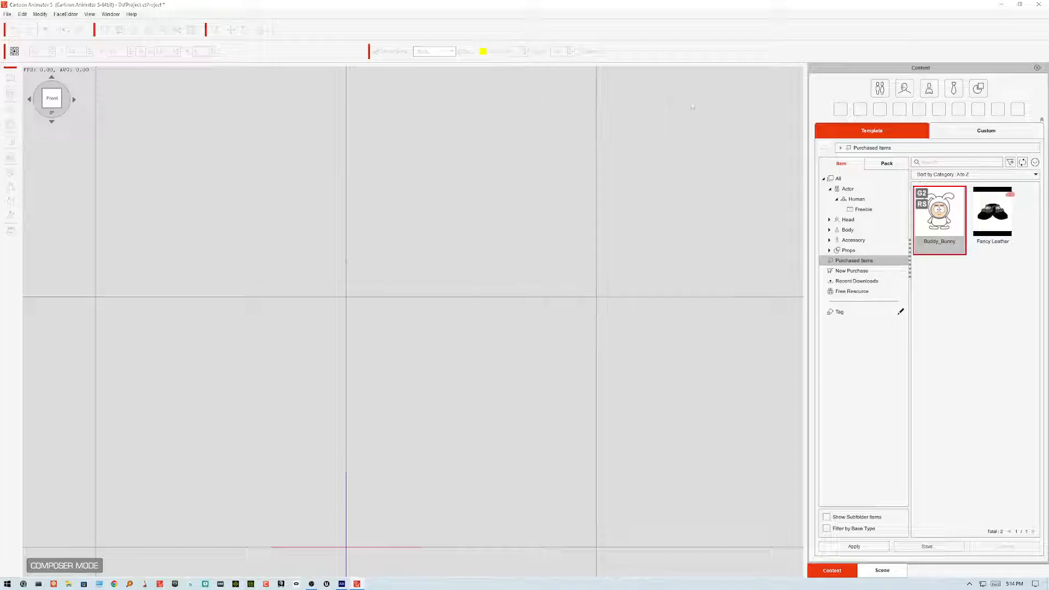
{"action": "left_click", "coordinate": [11, 93]}
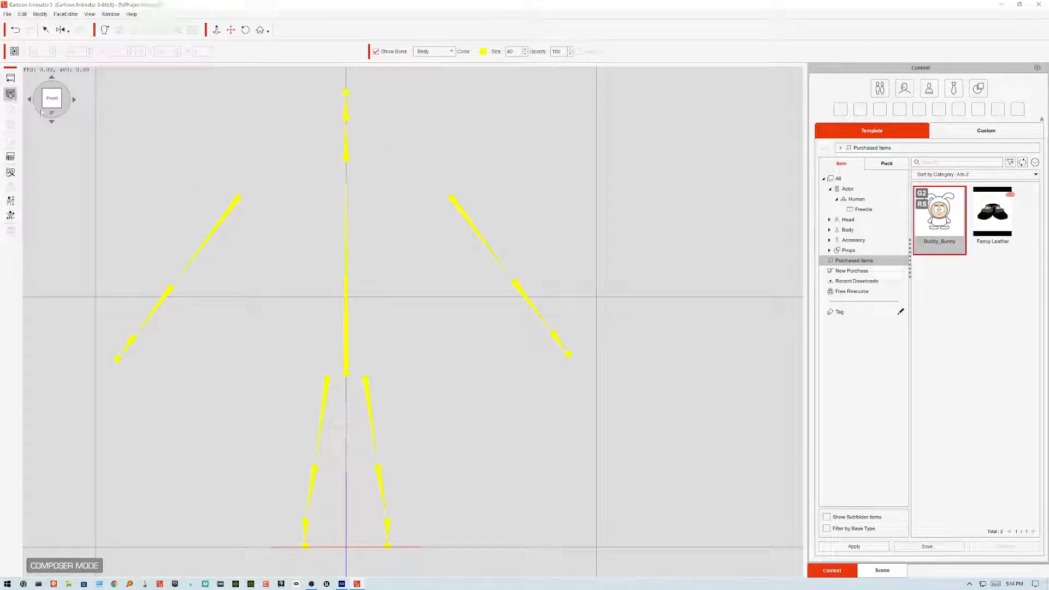
{"action": "left_click", "coordinate": [364, 202]}
{"action": "left_click", "coordinate": [422, 291]}
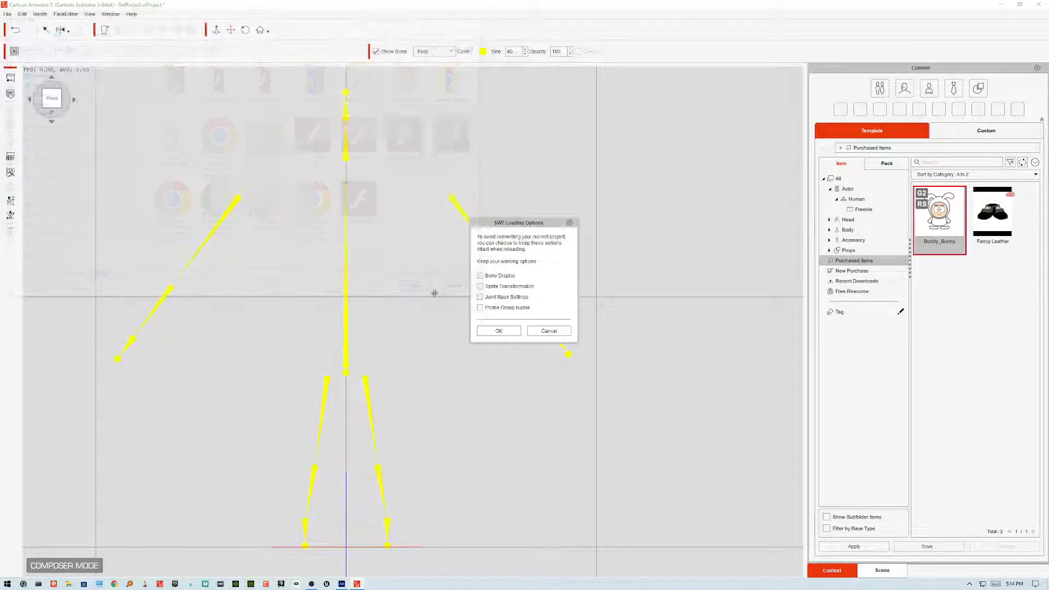
{"action": "left_click", "coordinate": [497, 330]}
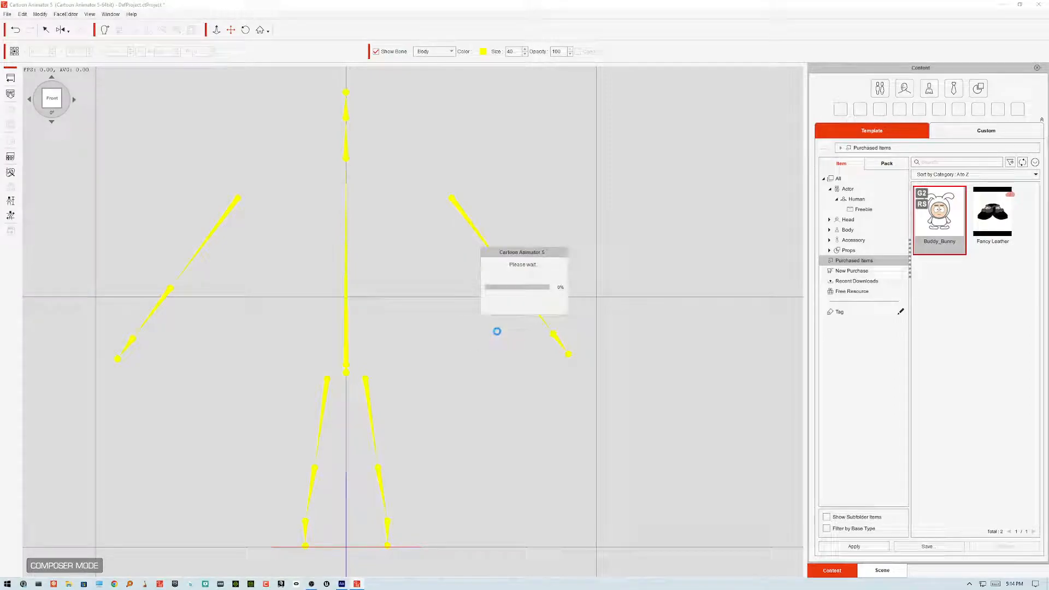
{"action": "left_click", "coordinate": [497, 335]}
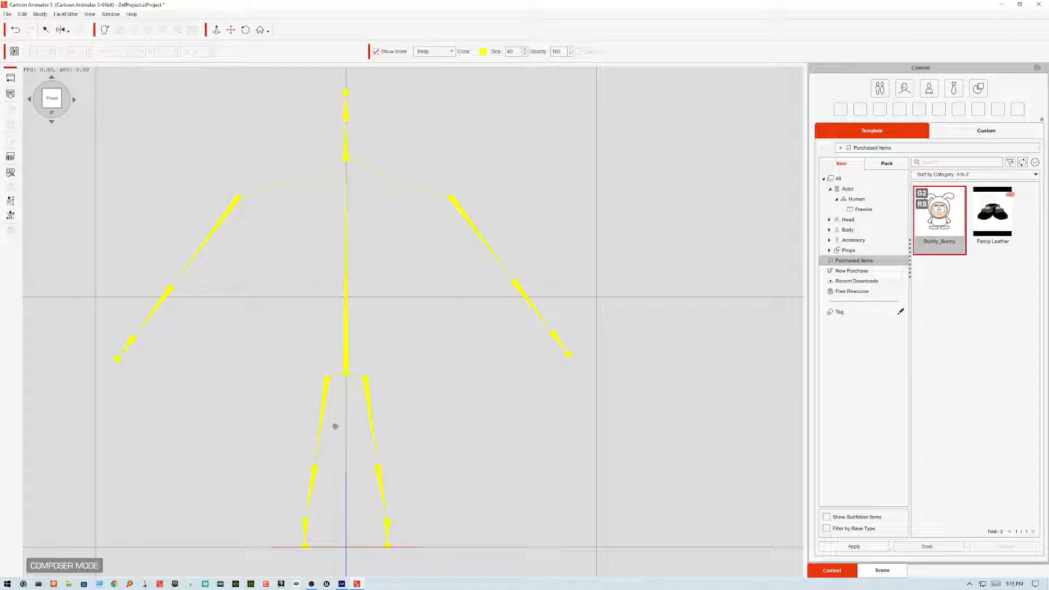
{"action": "double_click", "coordinate": [563, 13]}
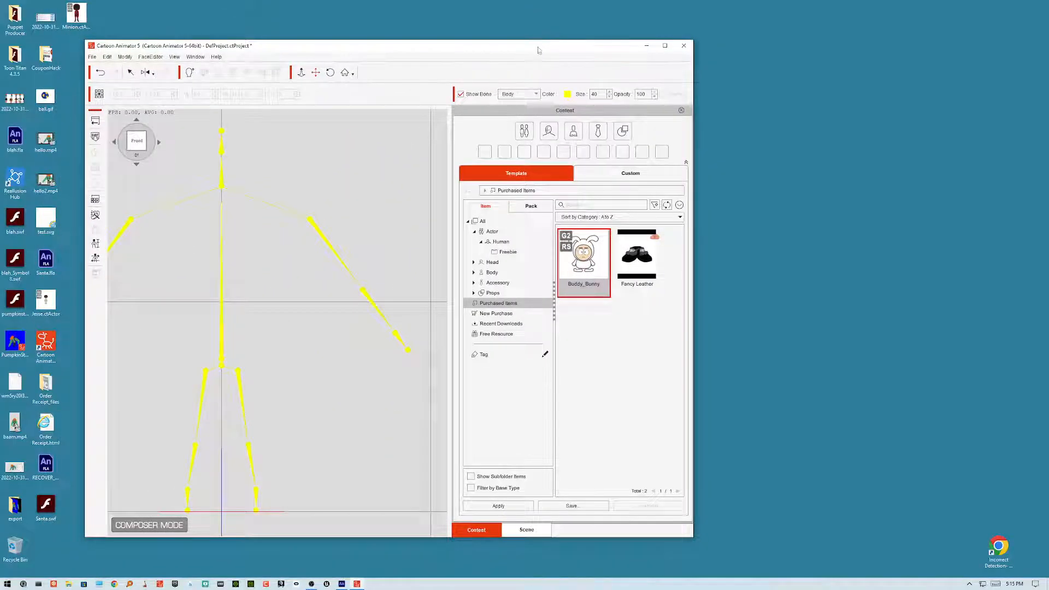
{"action": "left_click_drag", "start_coordinate": [538, 49], "coordinate": [564, 26]}
{"action": "scroll", "coordinate": [309, 320], "scroll_direction": "down", "scroll_amount": 5}
{"action": "scroll", "coordinate": [312, 326], "scroll_direction": "up", "scroll_amount": 2}
{"action": "double_click", "coordinate": [507, 26]}
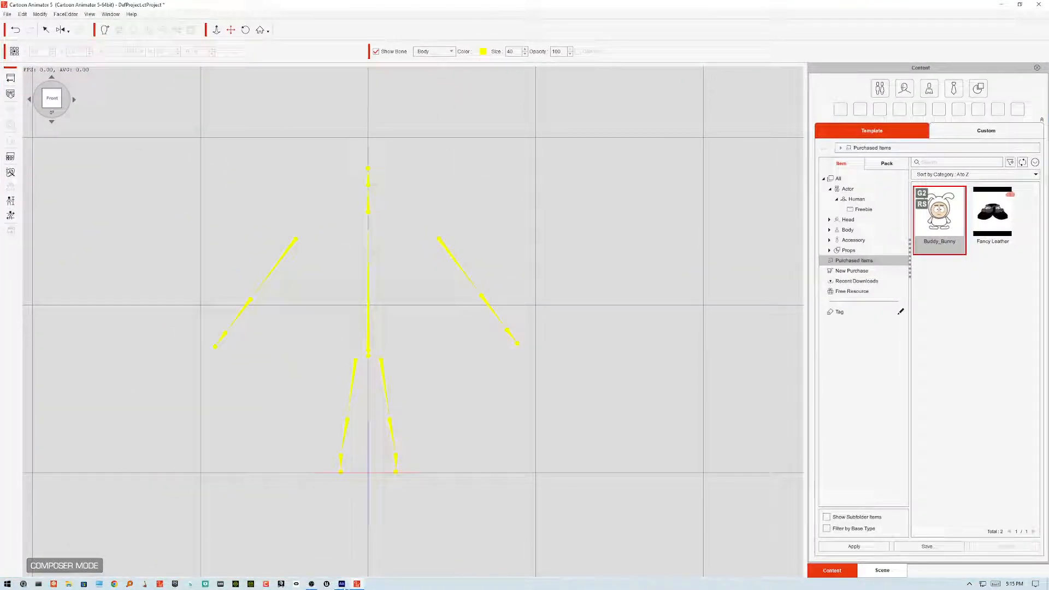
Step: Switch to Animate, open the torso's joint symbol, select its circle and set the fill alpha to 100%
{"action": "left_click", "coordinate": [344, 585]}
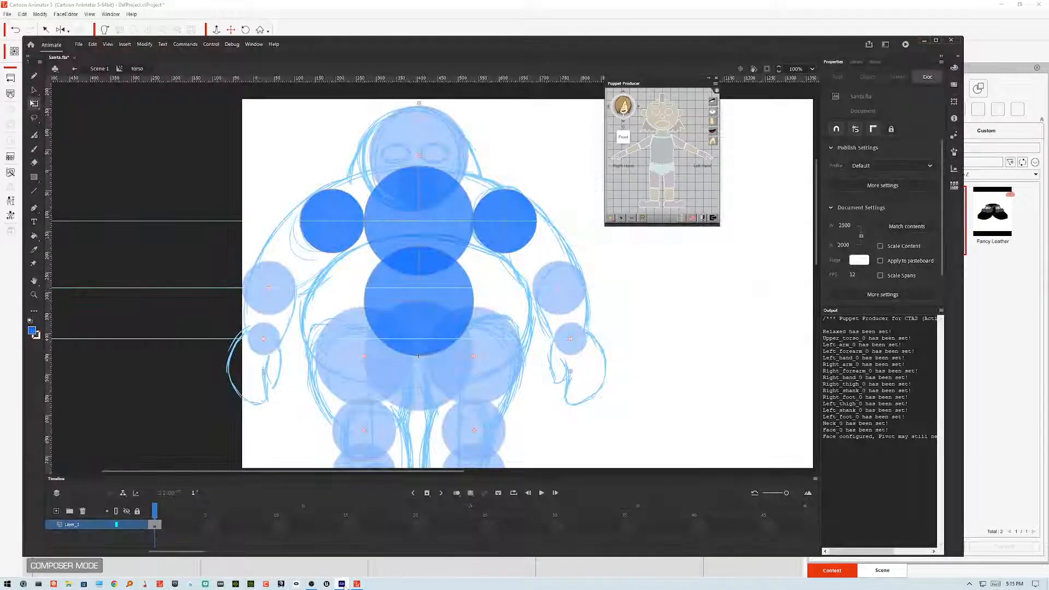
{"action": "double_click", "coordinate": [453, 279]}
{"action": "left_click", "coordinate": [418, 280]}
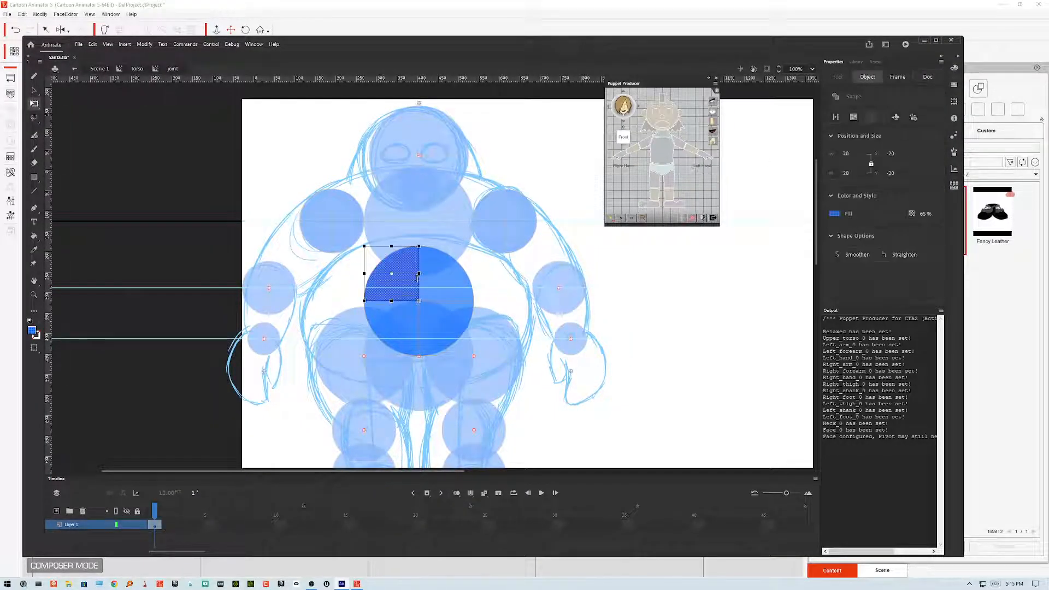
{"action": "left_click_drag", "start_coordinate": [485, 244], "coordinate": [319, 409]}
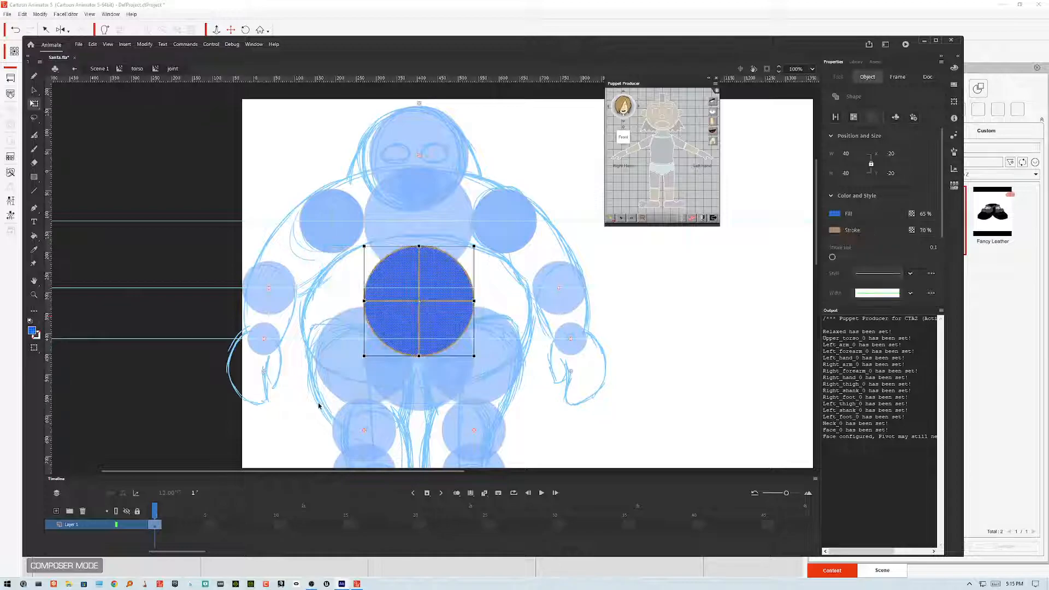
{"action": "left_click", "coordinate": [31, 332]}
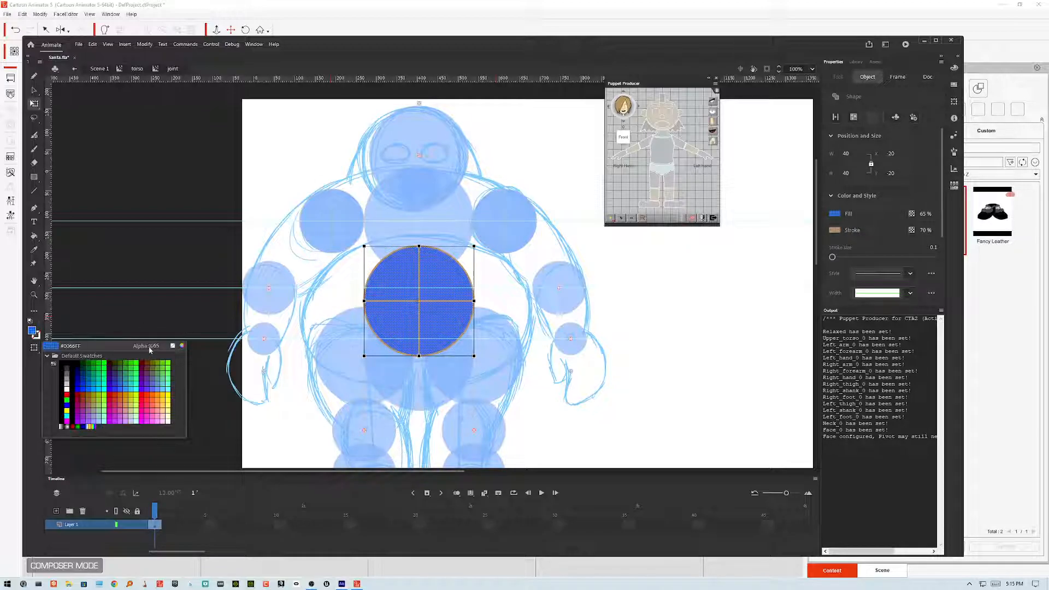
{"action": "left_click", "coordinate": [186, 355]}
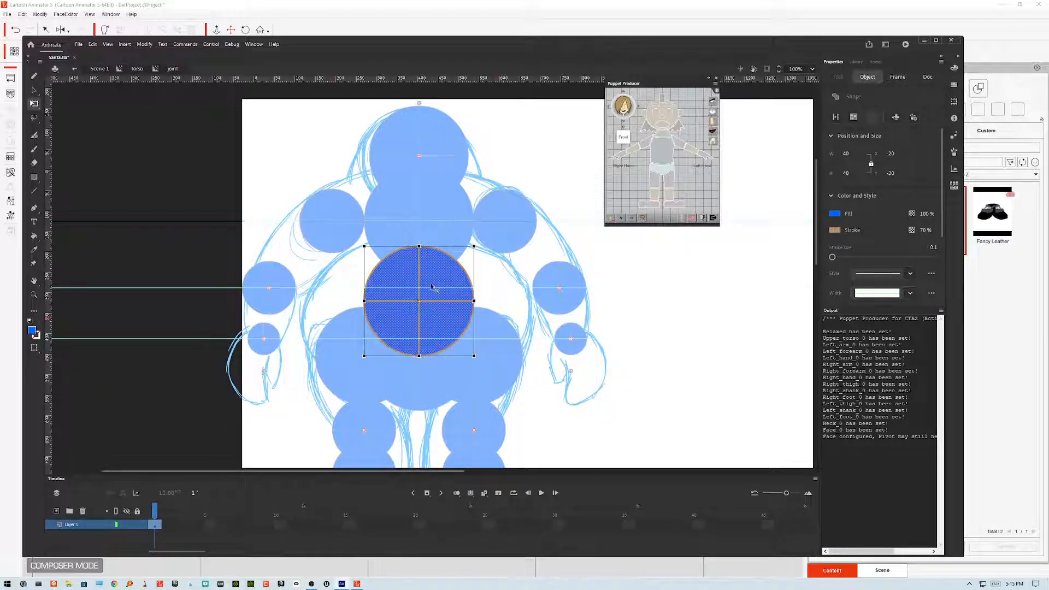
Step: Give the joint circle a solid black stroke and return to the main scene
{"action": "left_click", "coordinate": [38, 335]}
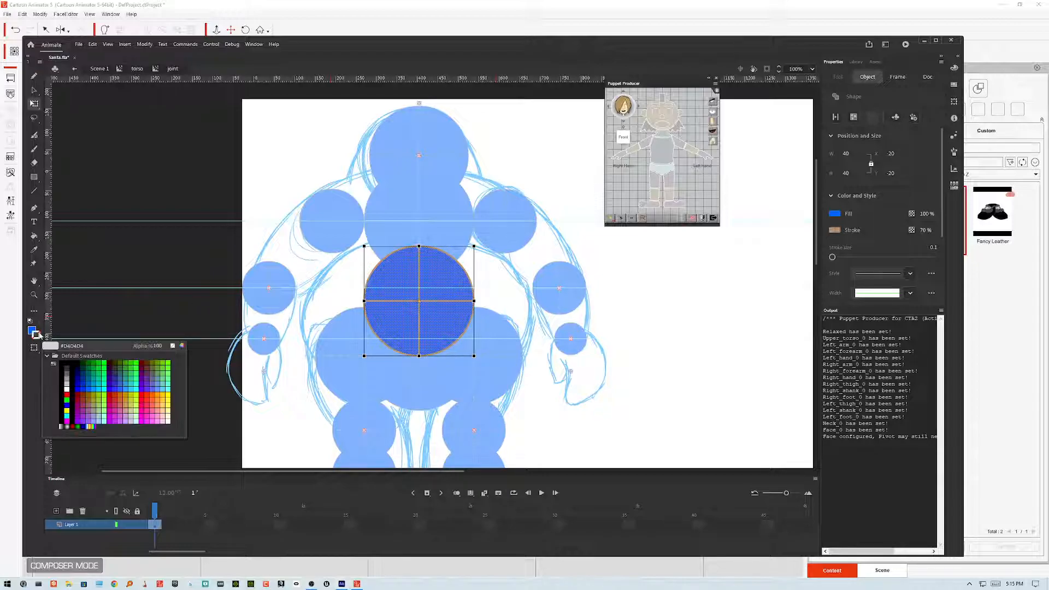
{"action": "left_click", "coordinate": [65, 359]}
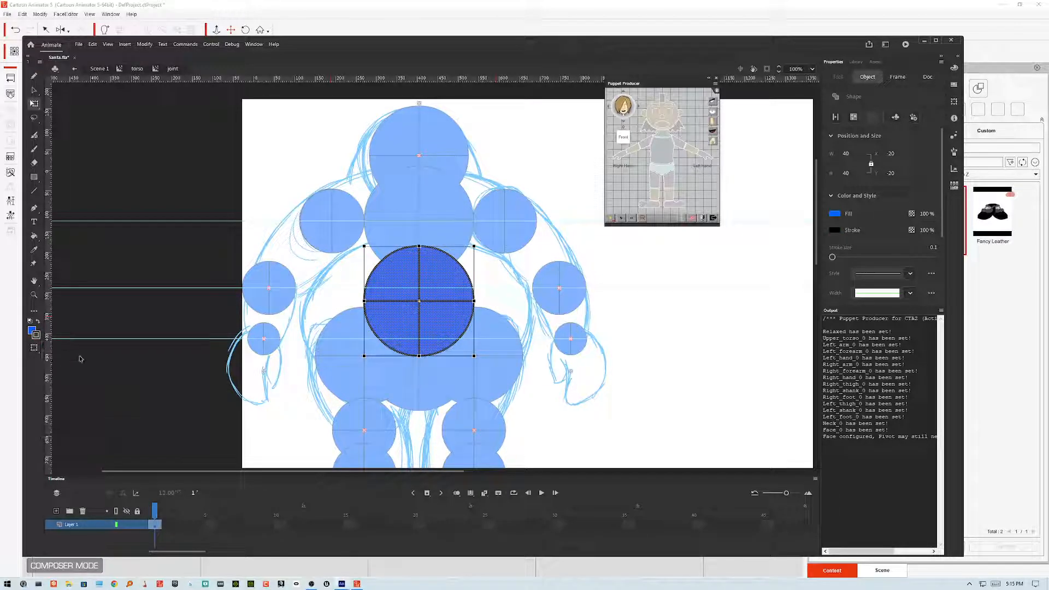
{"action": "left_click", "coordinate": [910, 274]}
{"action": "left_click", "coordinate": [896, 302]}
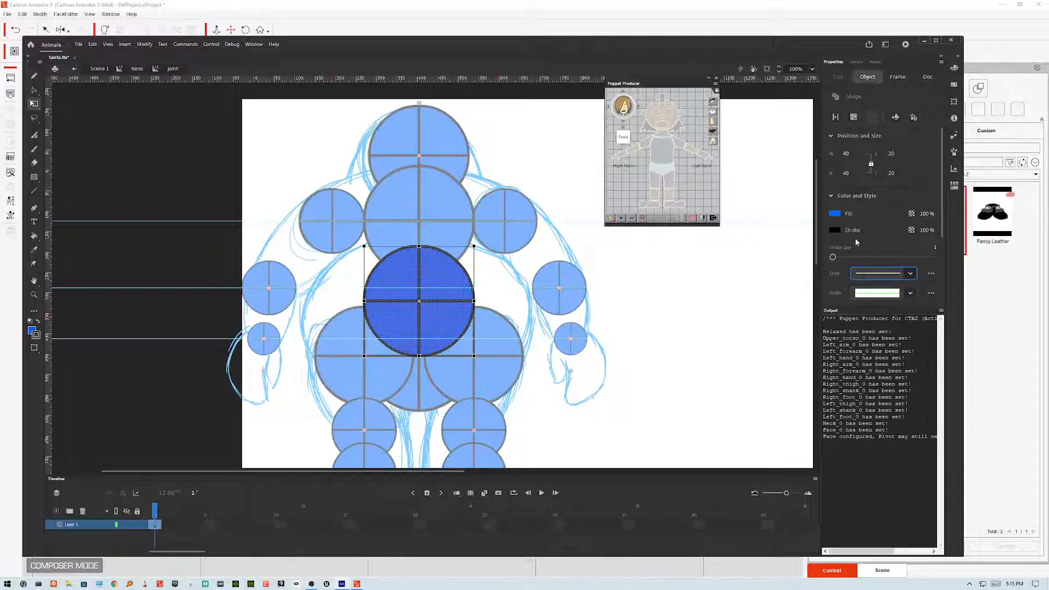
{"action": "left_click", "coordinate": [667, 305]}
{"action": "double_click", "coordinate": [673, 306]}
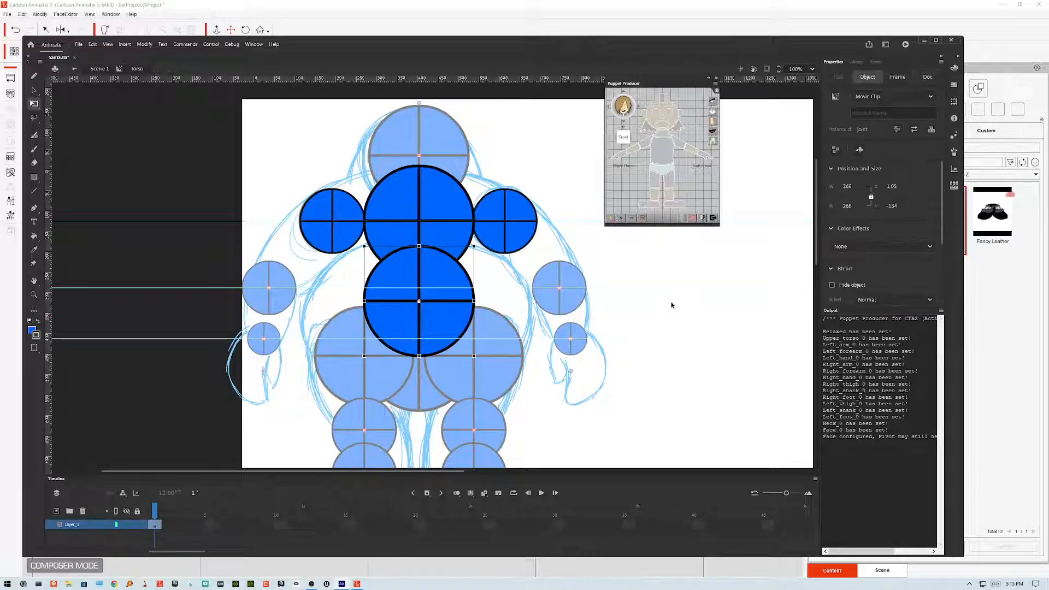
{"action": "double_click", "coordinate": [673, 306]}
{"action": "left_click", "coordinate": [672, 305]}
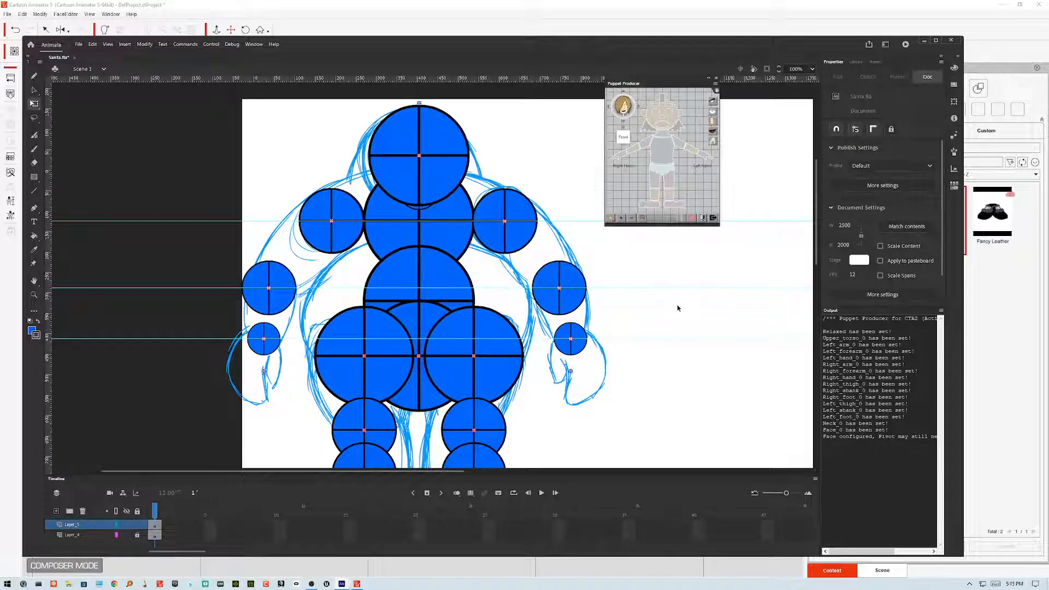
Step: Export the movie as Santa.swf on the Desktop, replacing the existing file, and minimize Animate
{"action": "key", "text": "ctrl+alt+shift+s"}
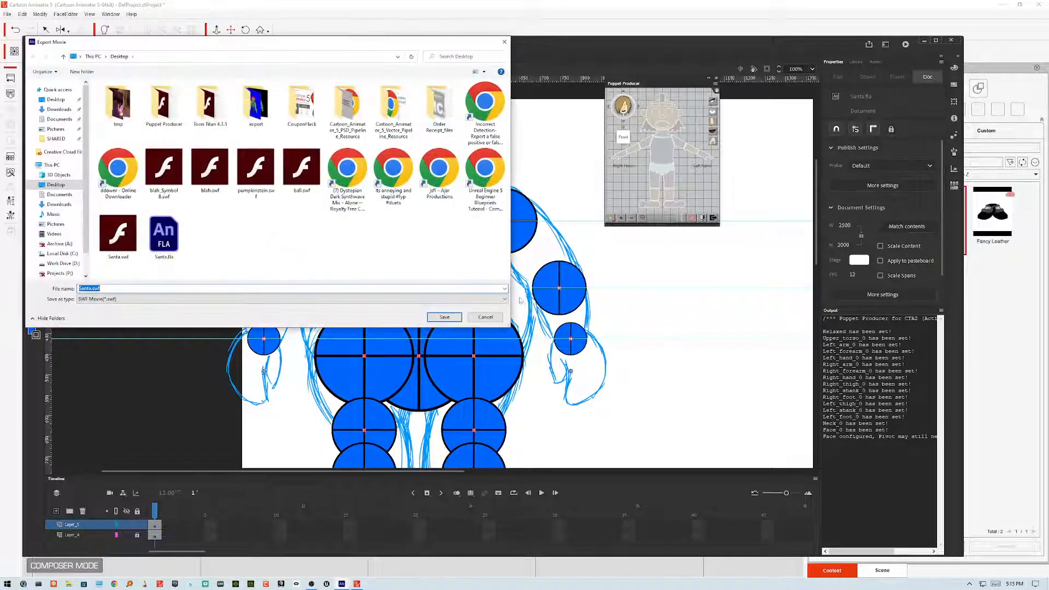
{"action": "left_click", "coordinate": [459, 318]}
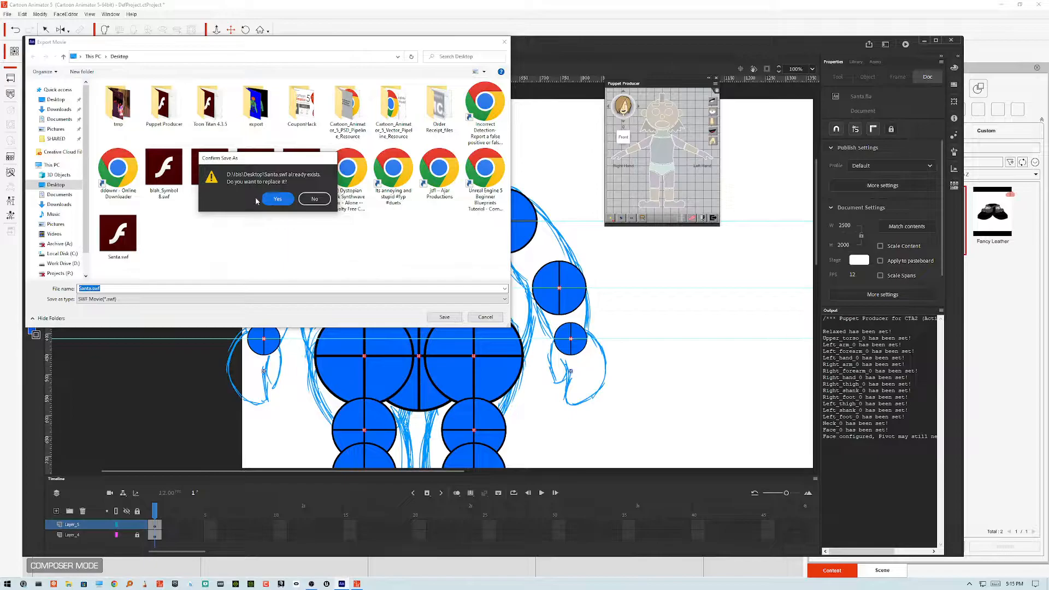
{"action": "left_click", "coordinate": [276, 199]}
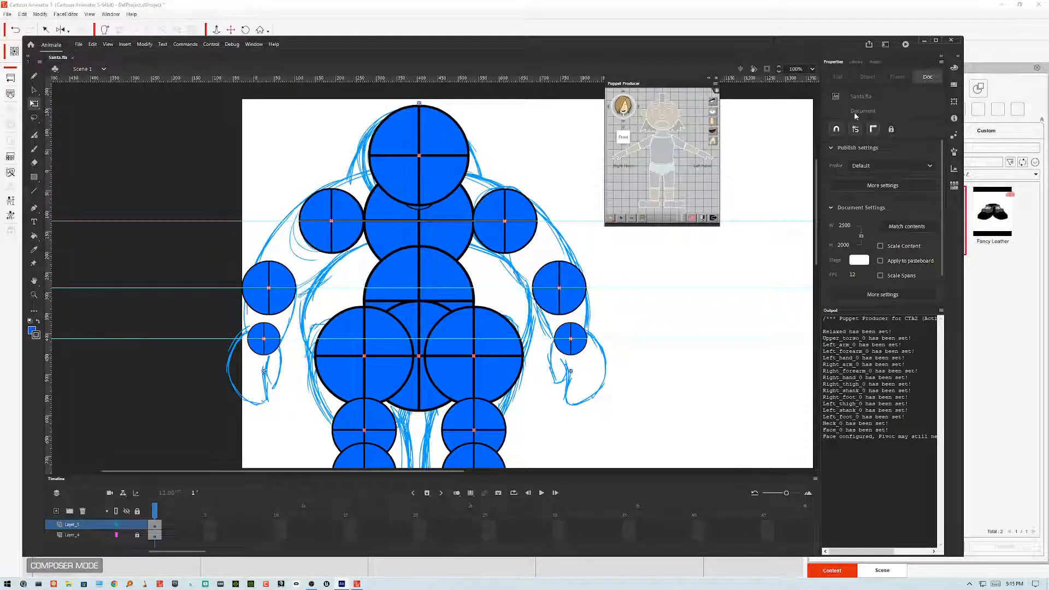
{"action": "left_click", "coordinate": [925, 42]}
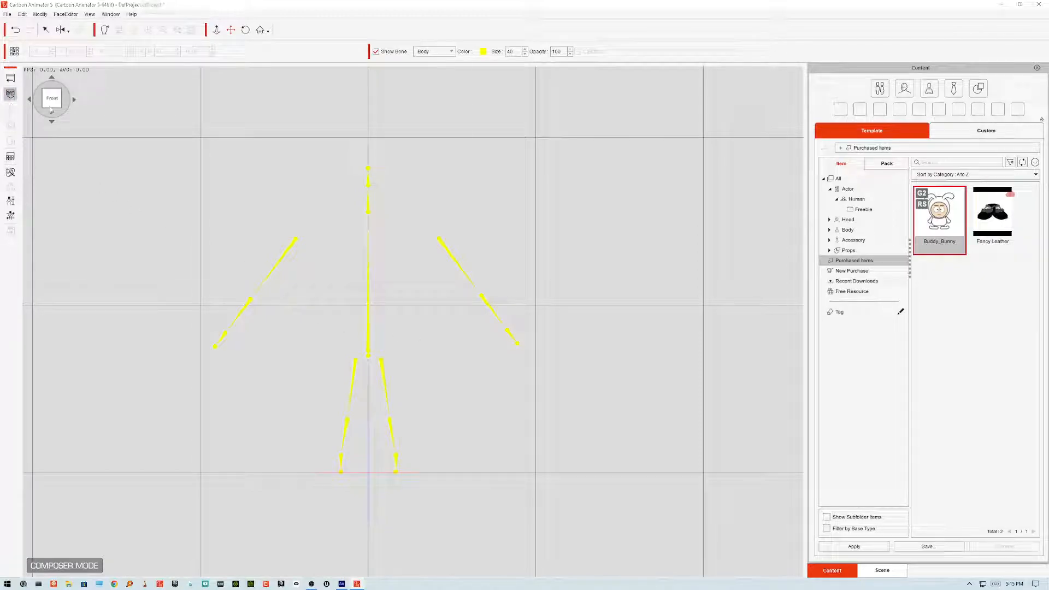
Step: Reload Santa.swf from the Desktop into the actor with the default loading options
{"action": "left_click", "coordinate": [10, 93]}
{"action": "left_click", "coordinate": [378, 219]}
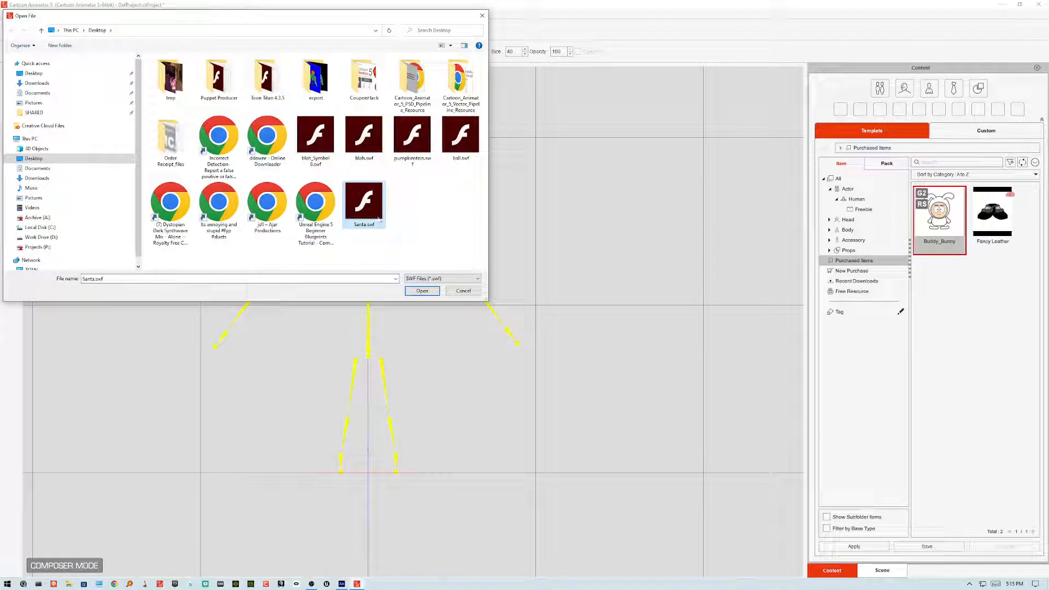
{"action": "left_click", "coordinate": [412, 291]}
{"action": "left_click", "coordinate": [486, 328]}
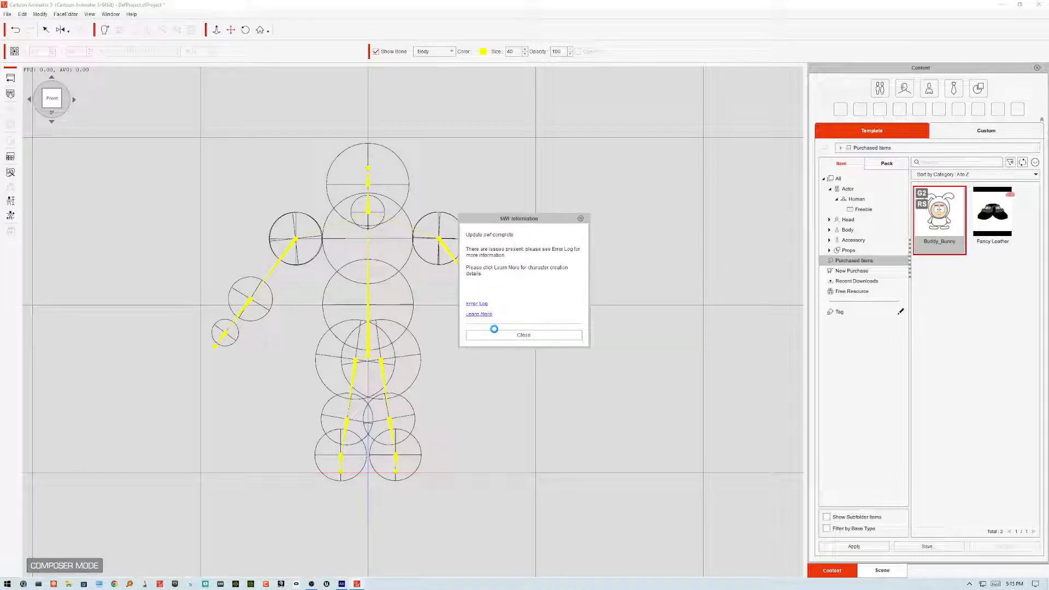
{"action": "left_click", "coordinate": [528, 335]}
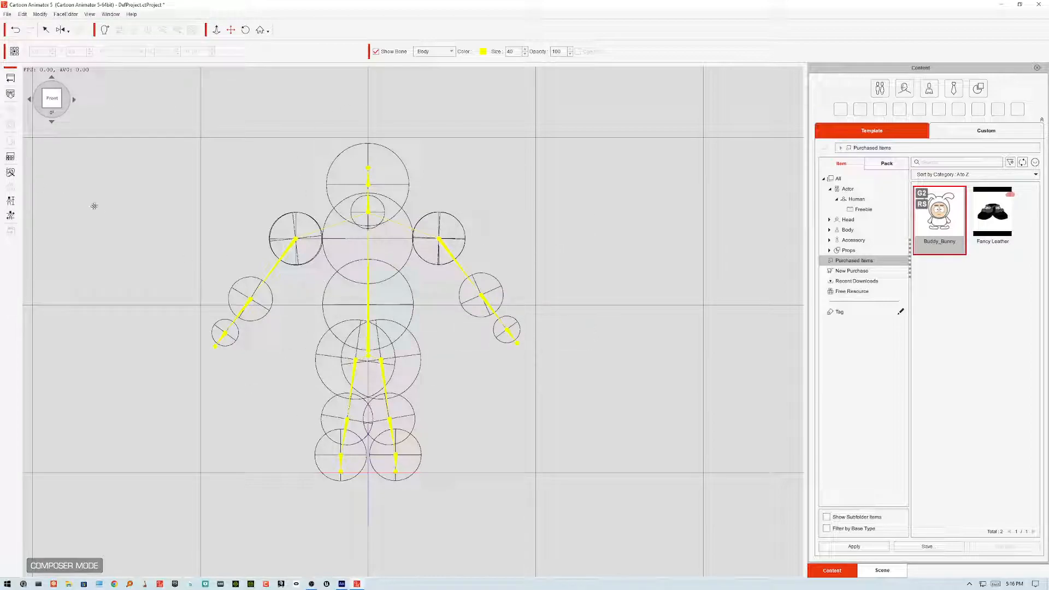
Step: Open actor calibration and preview the Basic Walk body motion
{"action": "left_click", "coordinate": [10, 217]}
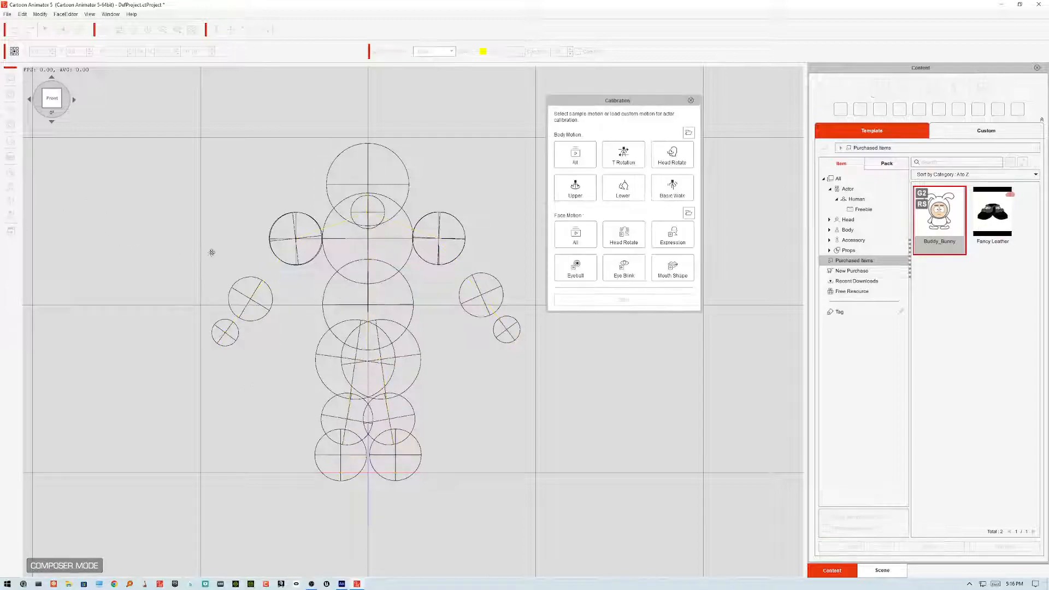
{"action": "left_click", "coordinate": [672, 189]}
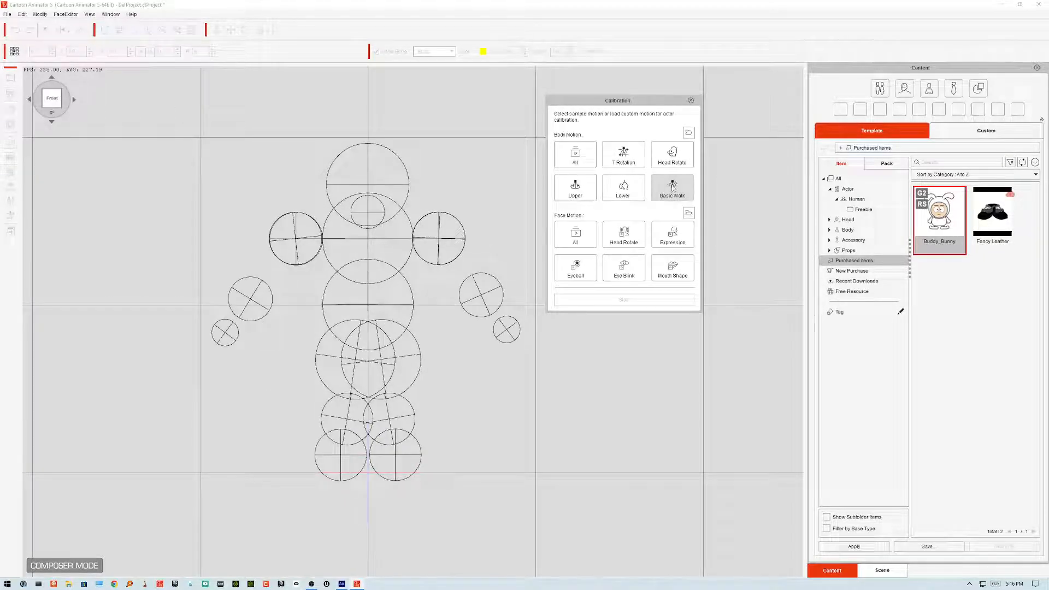
{"action": "left_click", "coordinate": [672, 188]}
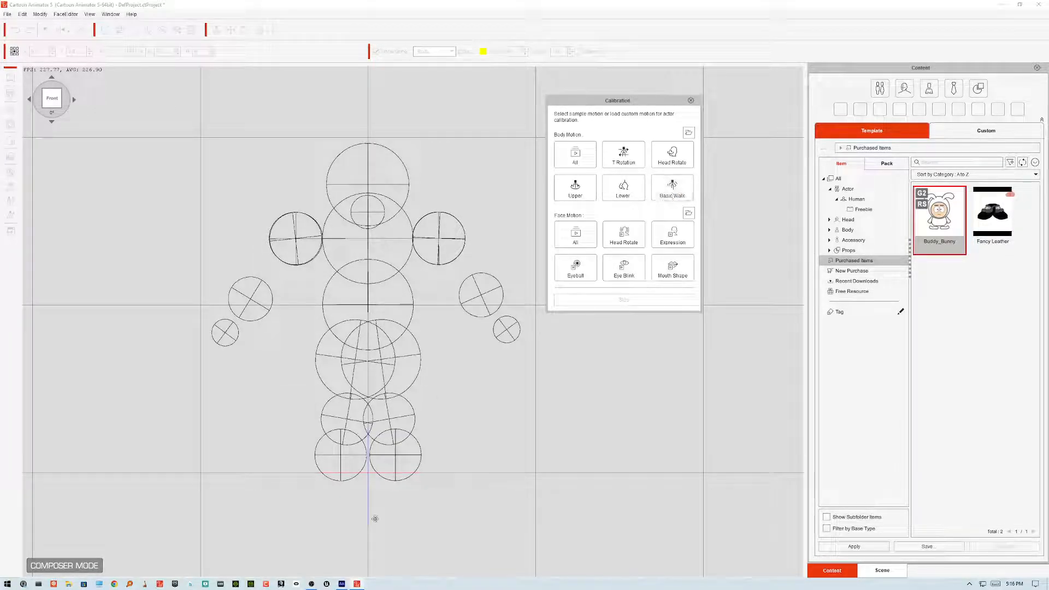
Step: Switch to Animate and export the movie again as Santa.swf on the Desktop, replacing the existing file
{"action": "left_click", "coordinate": [341, 584]}
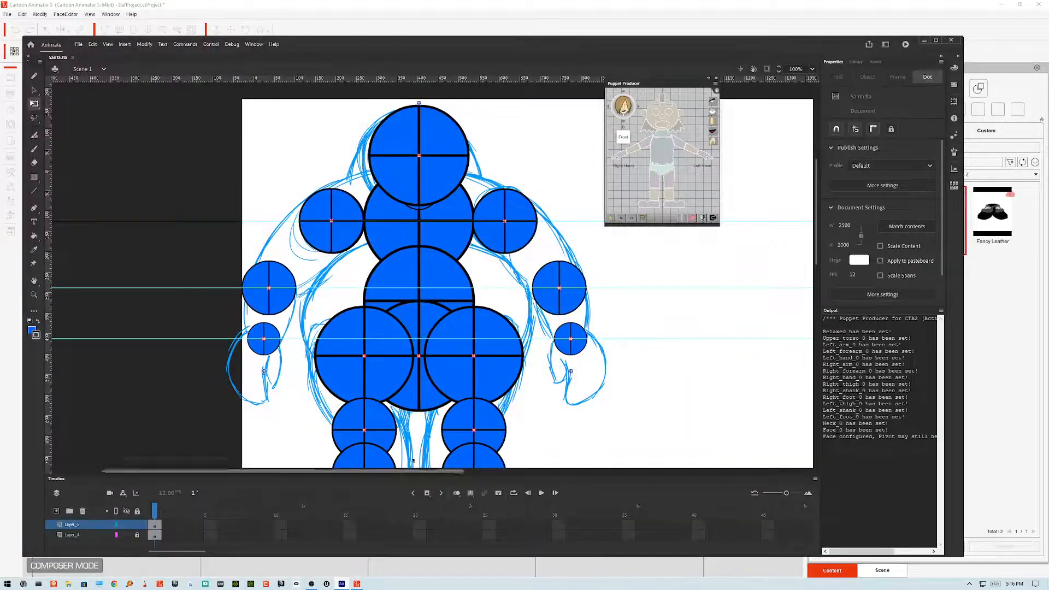
{"action": "left_click", "coordinate": [425, 406]}
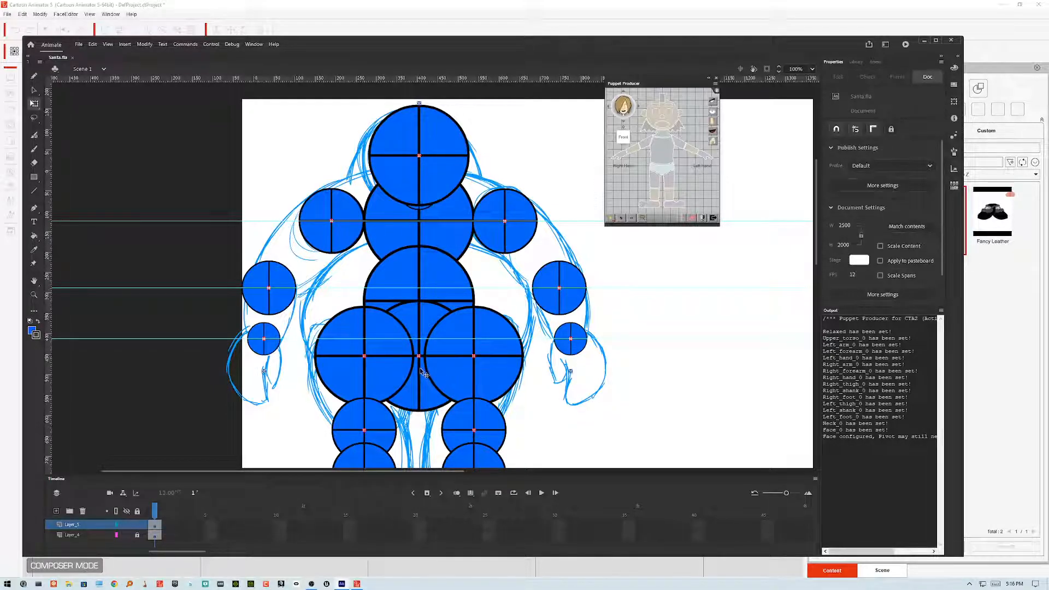
{"action": "left_click", "coordinate": [661, 176]}
{"action": "key", "text": "ctrl+alt+shift+s"}
{"action": "left_click", "coordinate": [113, 236]}
{"action": "left_click", "coordinate": [445, 317]}
{"action": "left_click", "coordinate": [278, 200]}
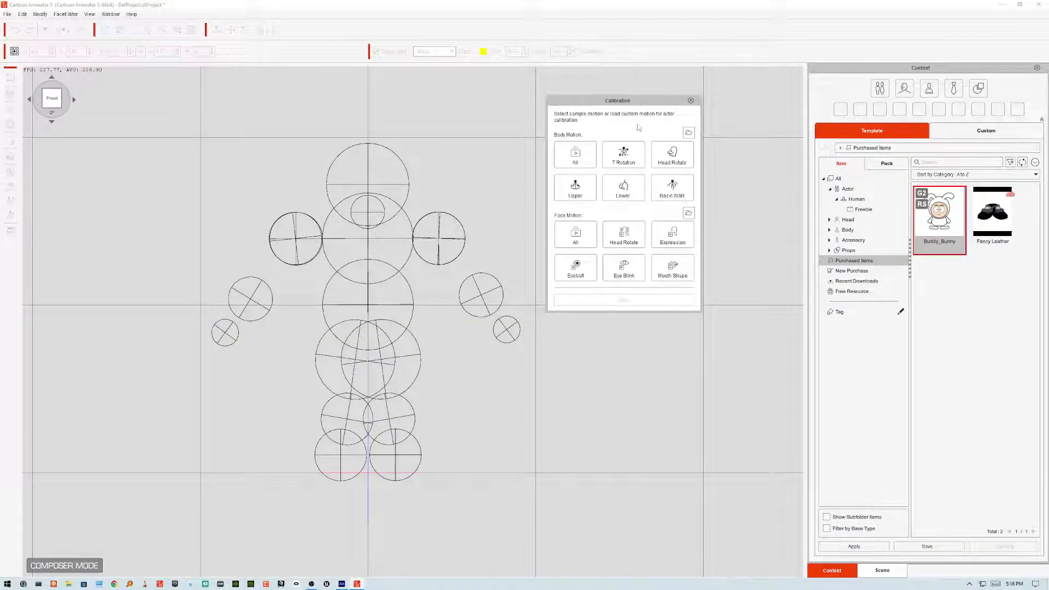
Step: Close calibration and reload Santa.swf from the Desktop into the actor with the default loading options
{"action": "left_click", "coordinate": [690, 101]}
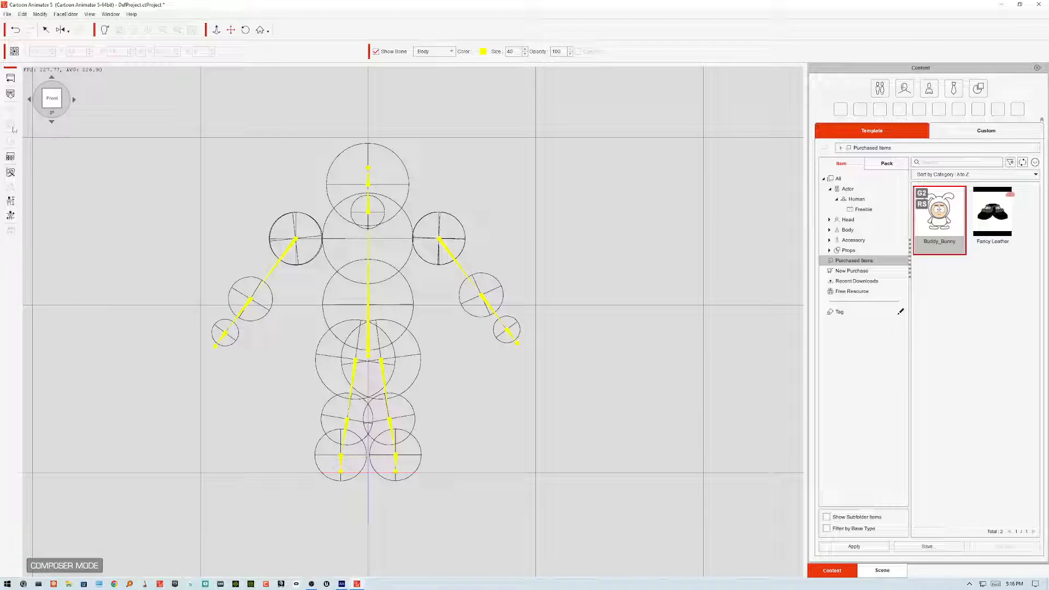
{"action": "left_click", "coordinate": [11, 94]}
{"action": "left_click", "coordinate": [363, 202]}
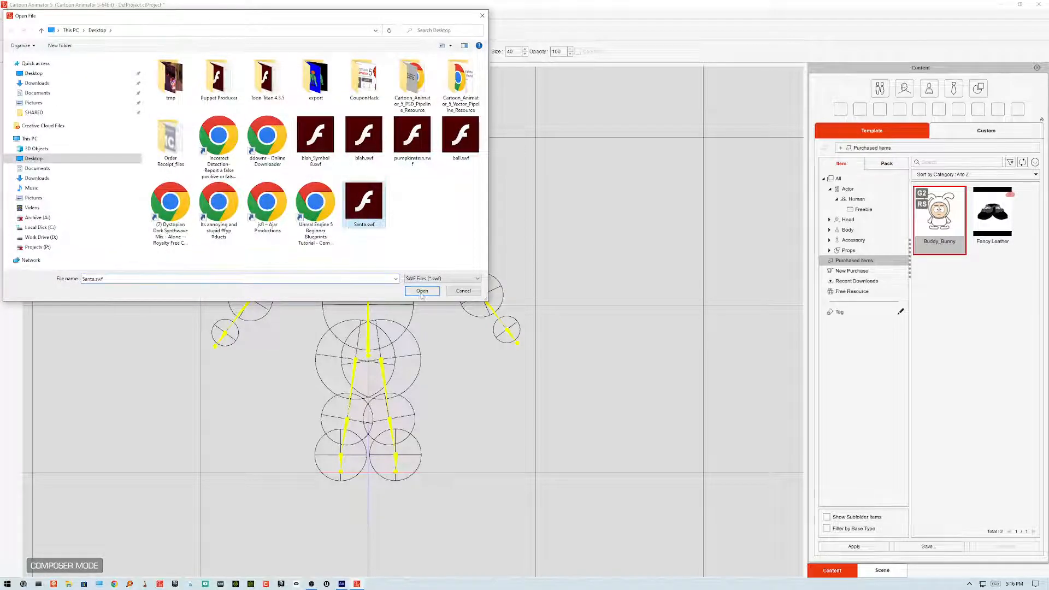
{"action": "left_click", "coordinate": [422, 290]}
{"action": "left_click", "coordinate": [498, 331]}
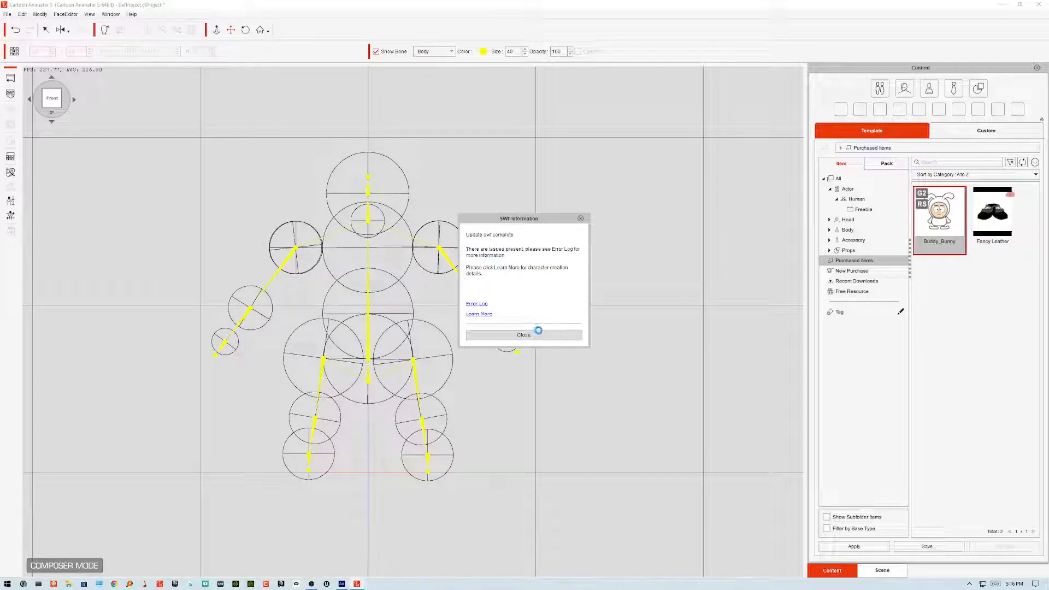
{"action": "left_click", "coordinate": [536, 336]}
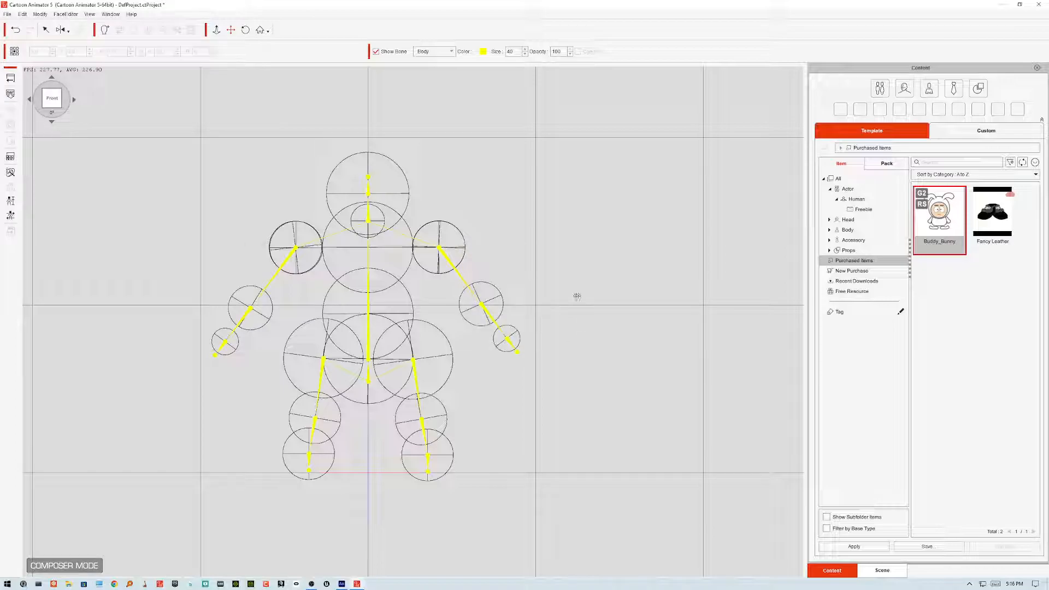
Step: Open actor calibration and preview the Basic Walk and T Rotation body motions
{"action": "left_click", "coordinate": [10, 215]}
{"action": "left_click", "coordinate": [680, 200]}
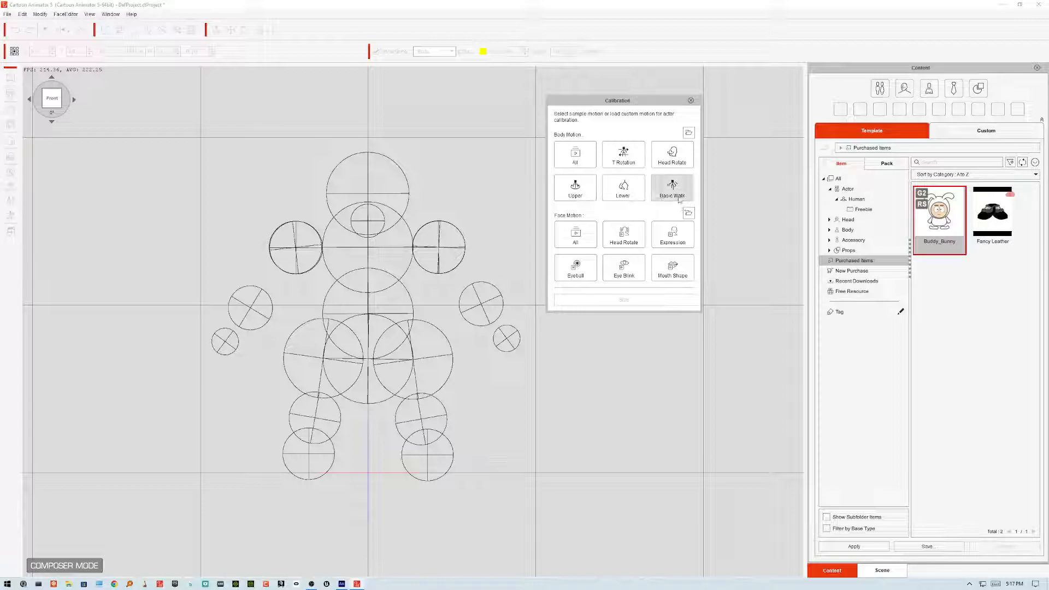
{"action": "left_click", "coordinate": [627, 163]}
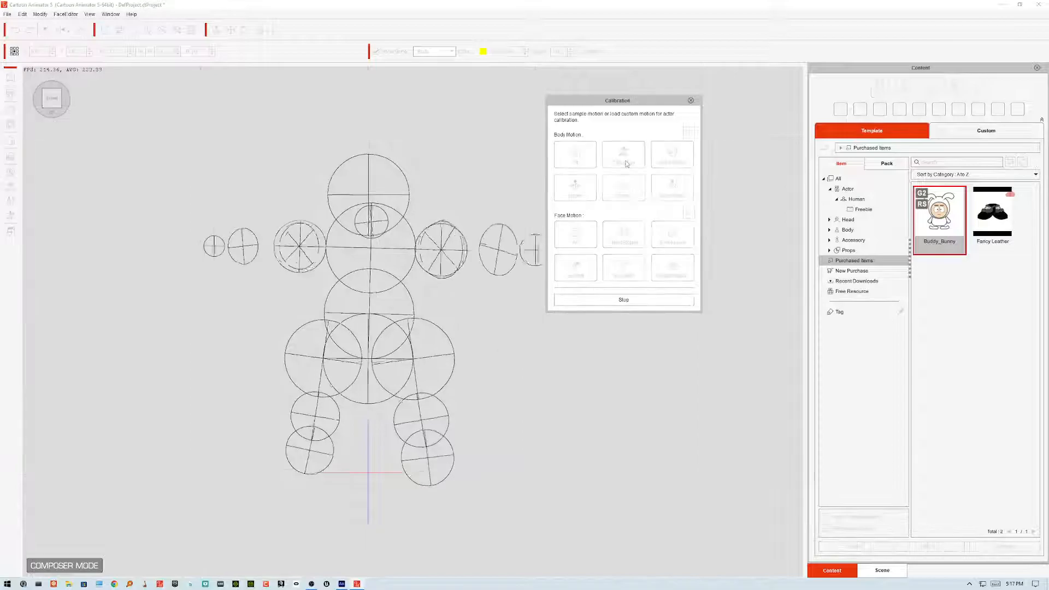
{"action": "left_click", "coordinate": [621, 307]}
Step: Preview the Lower, Upper and Head Rotate calibration motions on the reloaded actor
{"action": "left_click", "coordinate": [627, 197]}
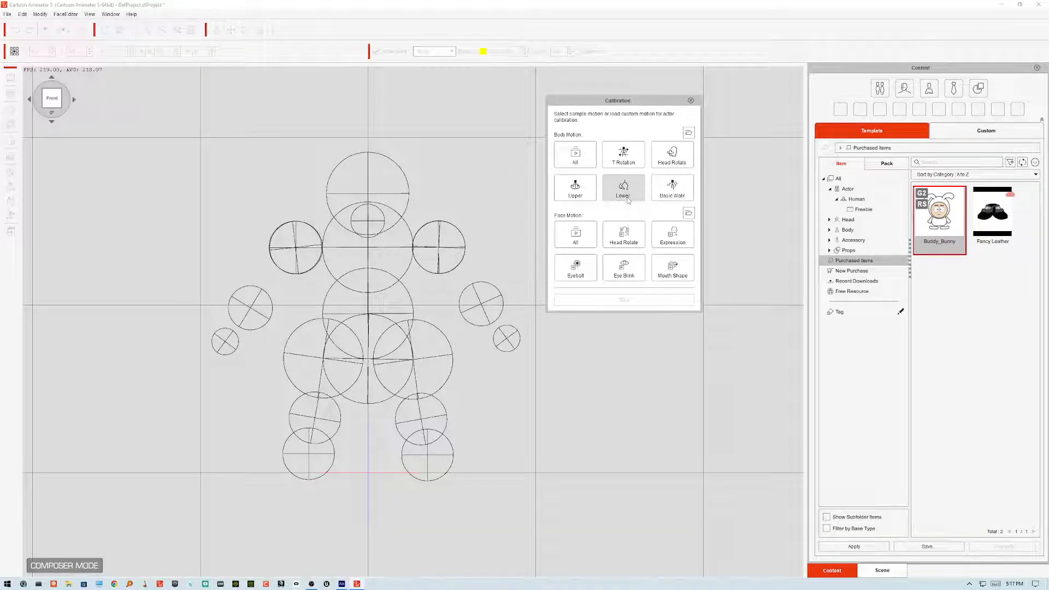
{"action": "left_click", "coordinate": [592, 197]}
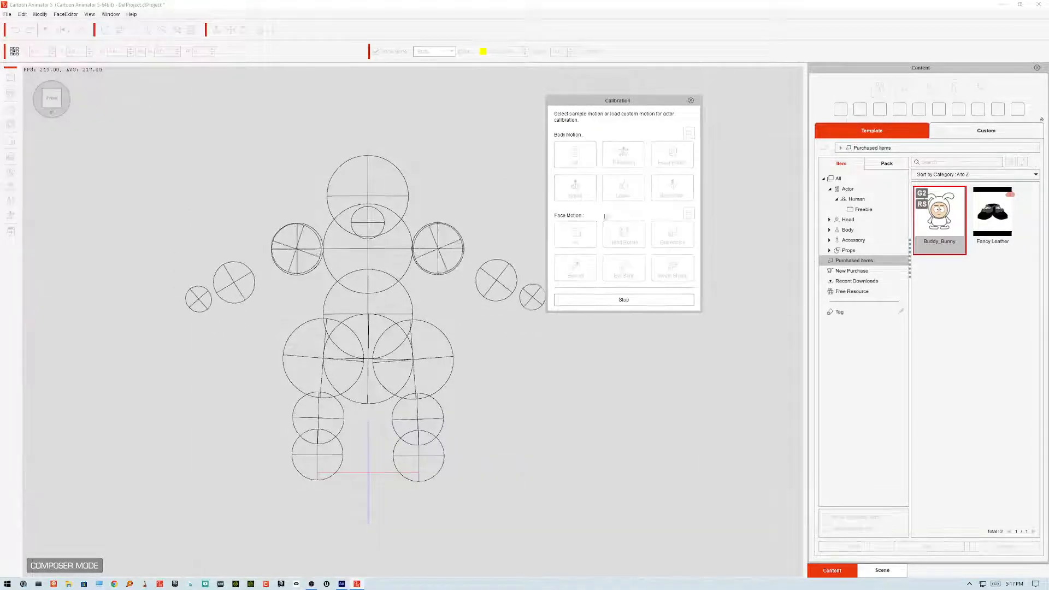
{"action": "left_click_drag", "start_coordinate": [639, 101], "coordinate": [699, 102]}
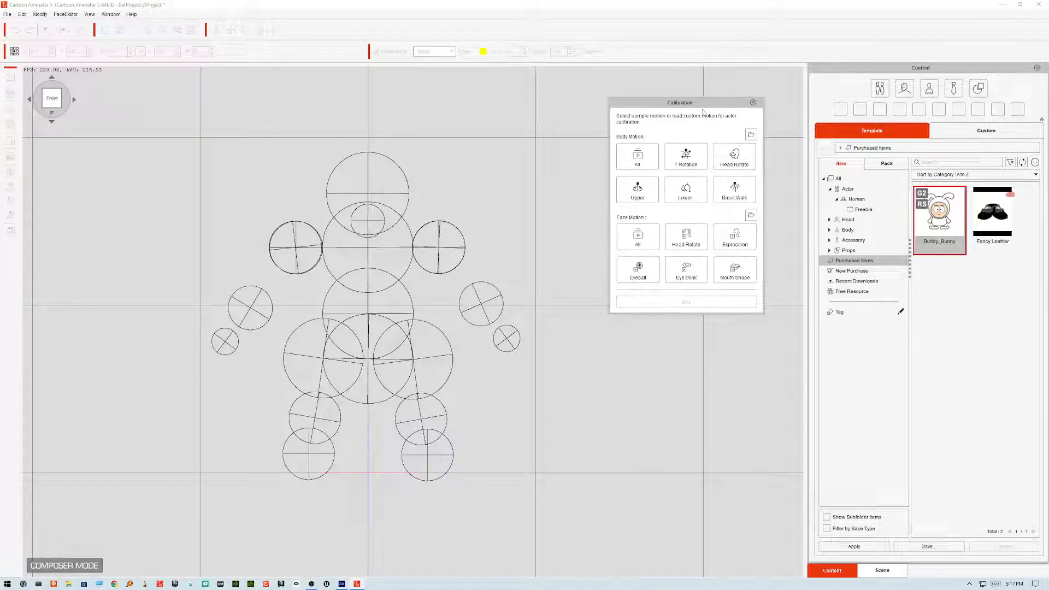
{"action": "left_click_drag", "start_coordinate": [690, 105], "coordinate": [623, 103]}
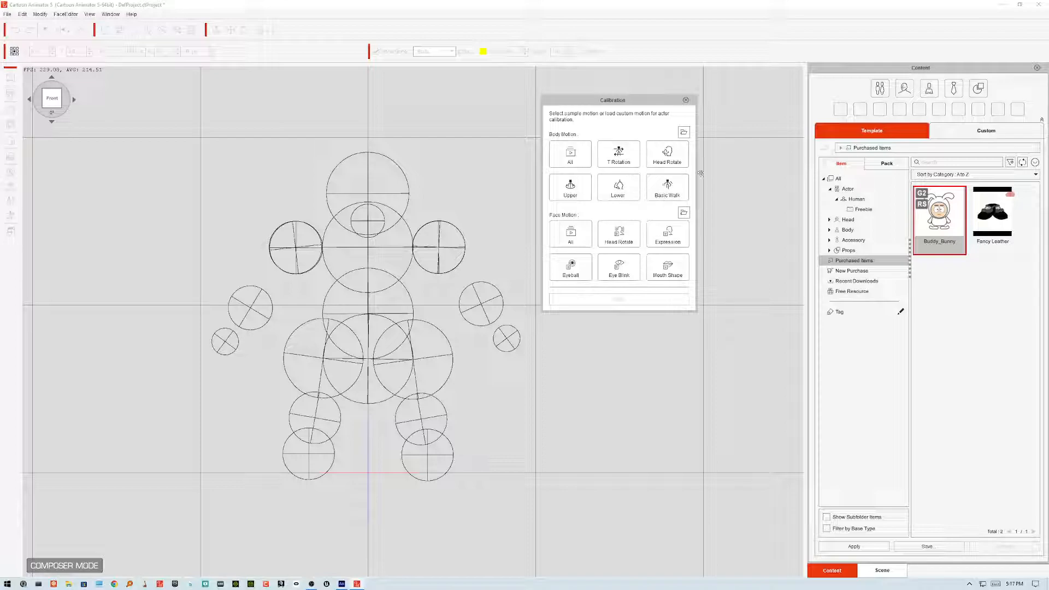
{"action": "left_click", "coordinate": [675, 165]}
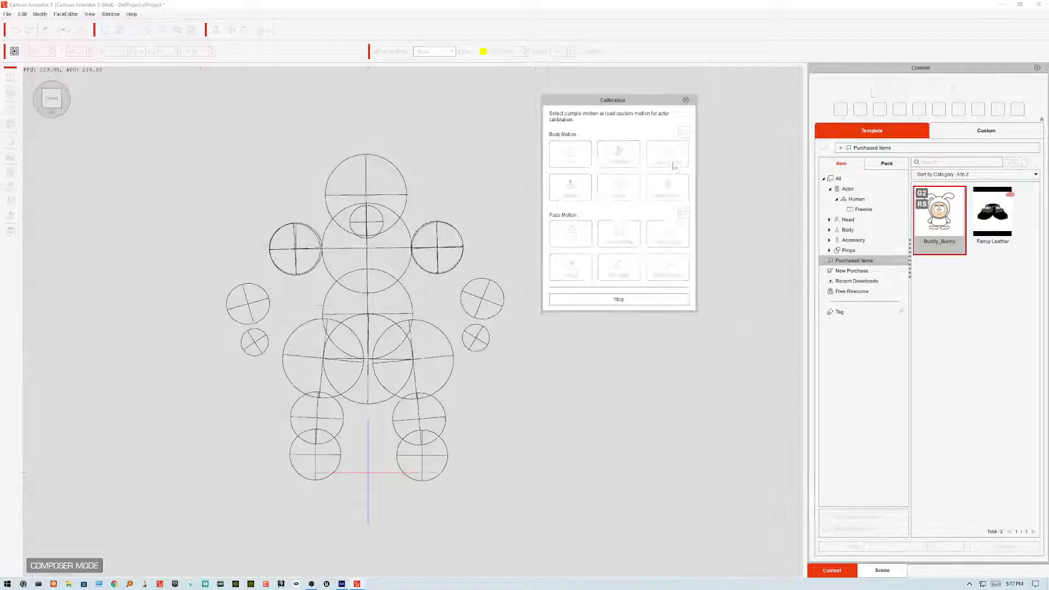
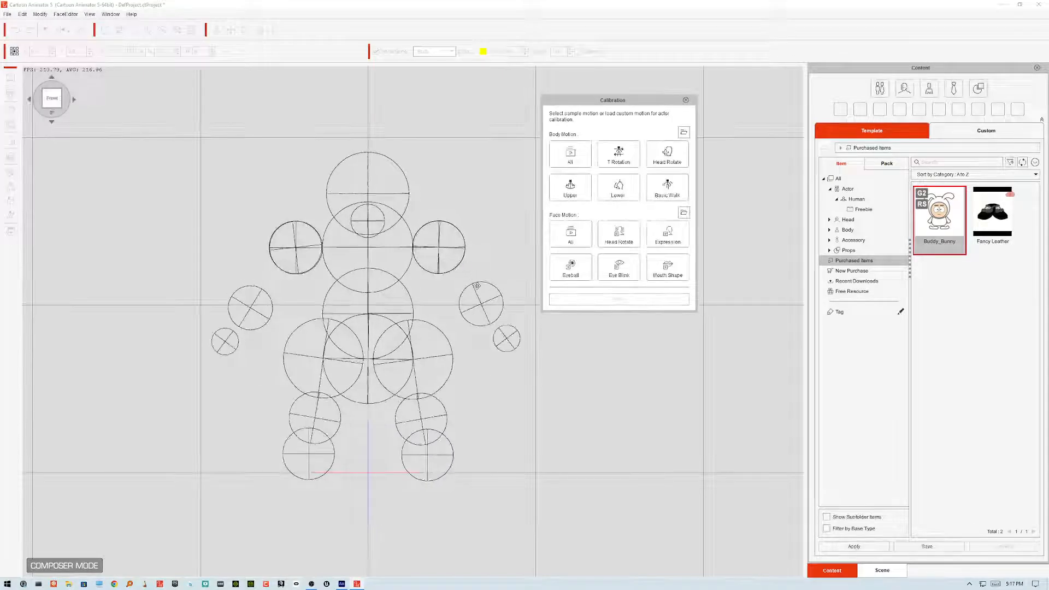
Step: Preview the Basic Walk calibration motion on the reloaded Santa, then close calibration
{"action": "left_click", "coordinate": [669, 187]}
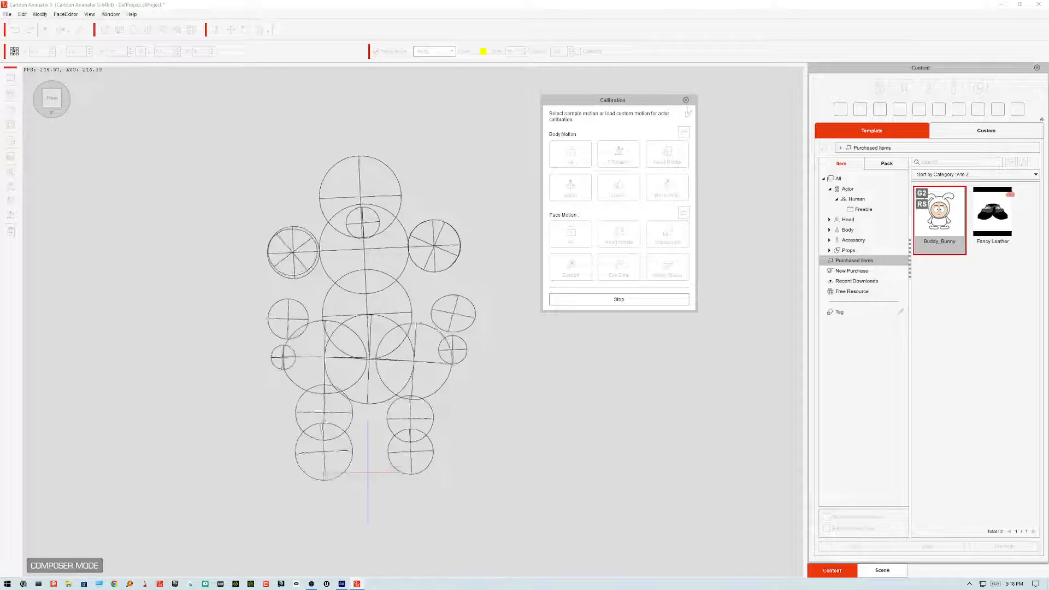
{"action": "left_click", "coordinate": [686, 102]}
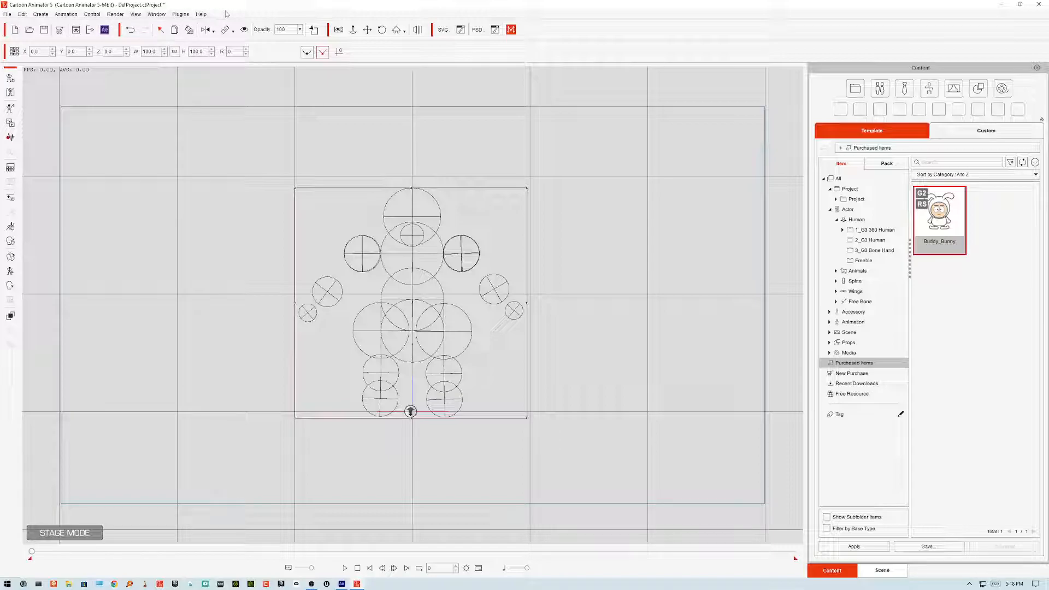
Step: Open the 3D Motion Key Editor for Santa and rotate his upper arms and forearms to test the arm bones
{"action": "left_click_drag", "start_coordinate": [412, 226], "coordinate": [411, 224]}
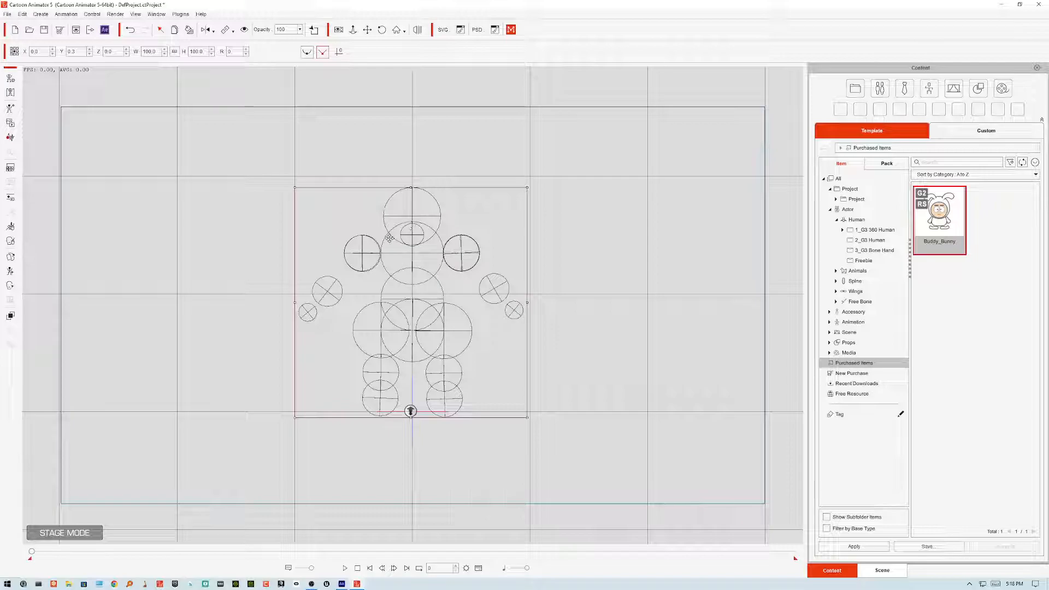
{"action": "left_click", "coordinate": [65, 14]}
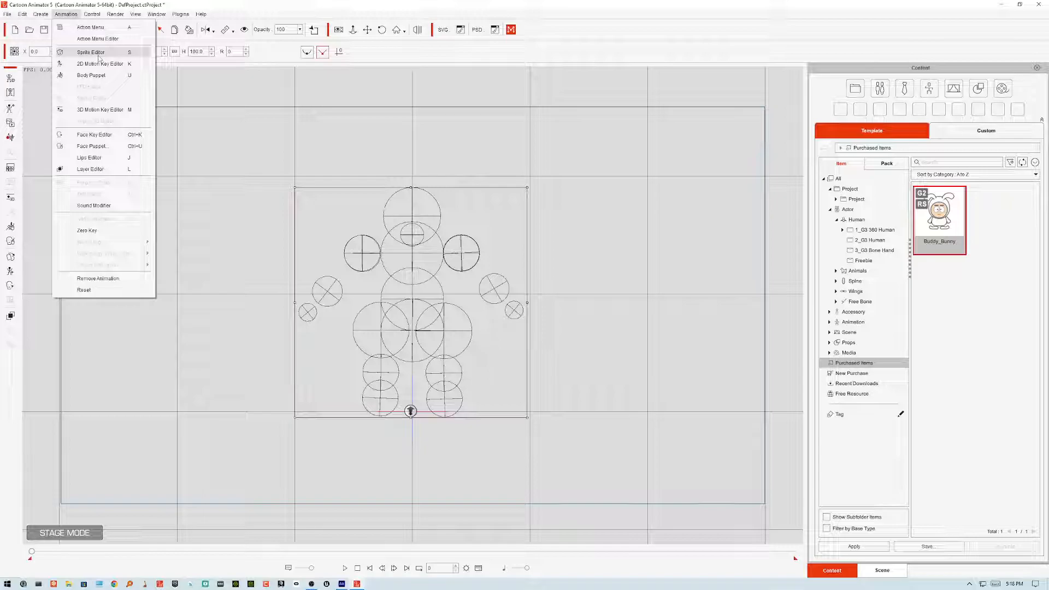
{"action": "left_click", "coordinate": [100, 109]}
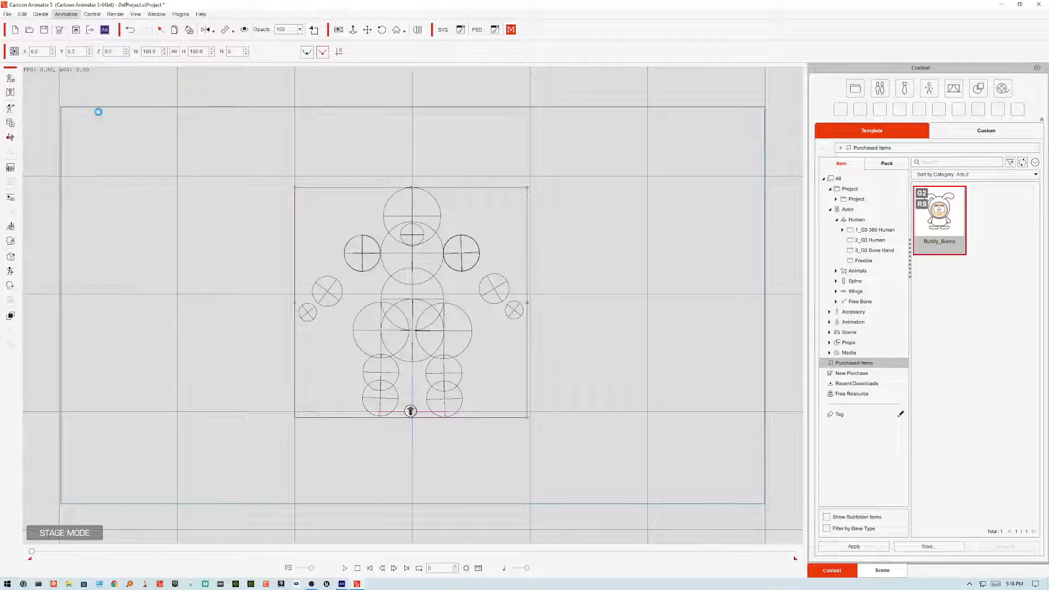
{"action": "left_click_drag", "start_coordinate": [654, 100], "coordinate": [712, 94]}
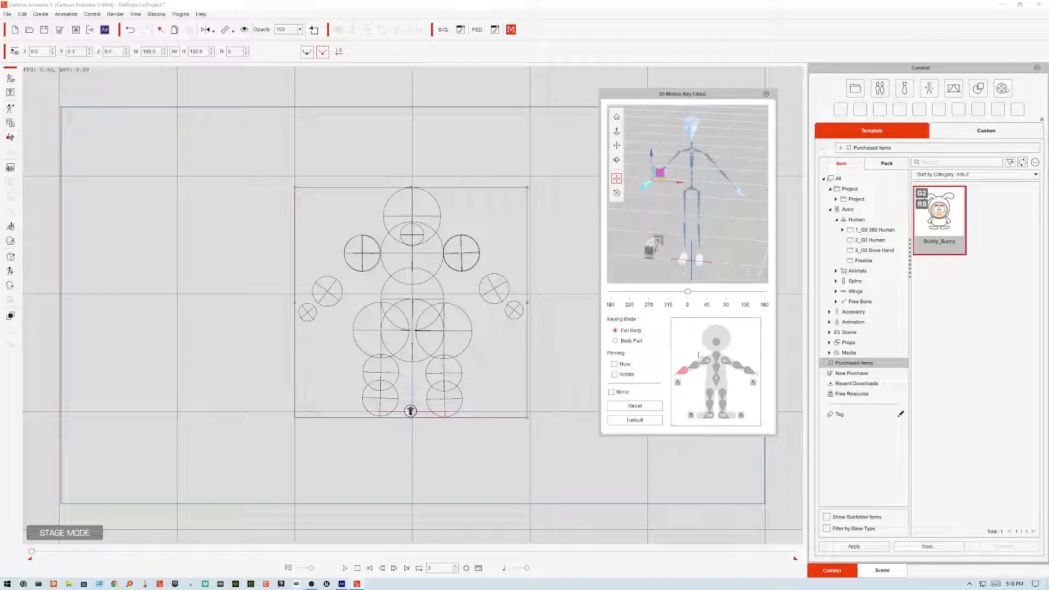
{"action": "left_click", "coordinate": [707, 364]}
{"action": "left_click", "coordinate": [617, 193]}
{"action": "mouse_move", "coordinate": [702, 161]}
{"action": "left_mouse_down"}
{"action": "mouse_move", "coordinate": [704, 181]}
{"action": "mouse_move", "coordinate": [686, 154]}
{"action": "mouse_move", "coordinate": [697, 146]}
{"action": "mouse_move", "coordinate": [697, 170]}
{"action": "mouse_move", "coordinate": [690, 147]}
{"action": "mouse_move", "coordinate": [698, 148]}
{"action": "left_mouse_up"}
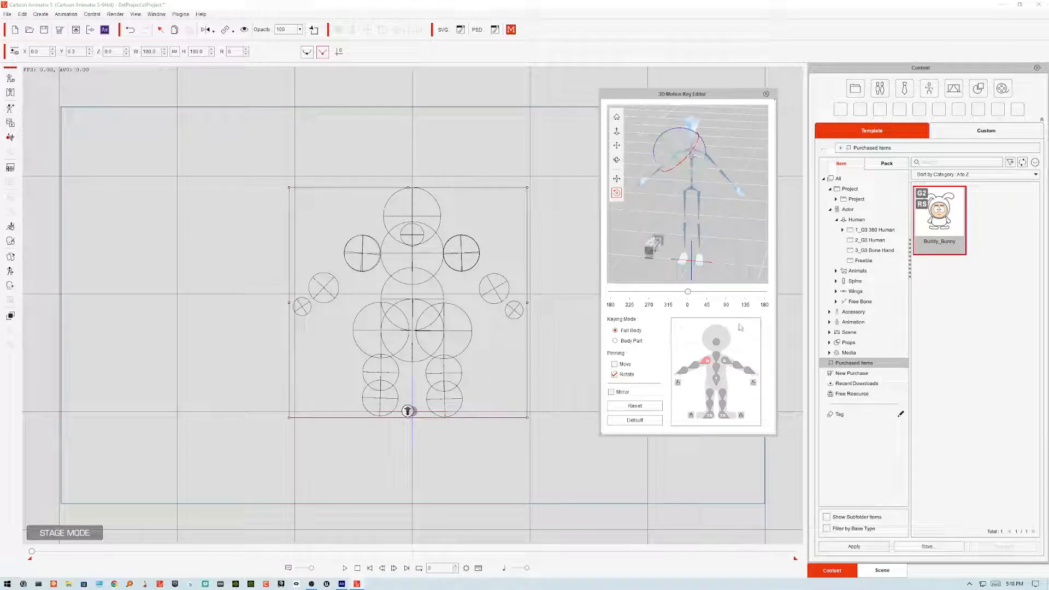
{"action": "left_click", "coordinate": [727, 361]}
{"action": "left_click_drag", "start_coordinate": [728, 159], "coordinate": [729, 146]}
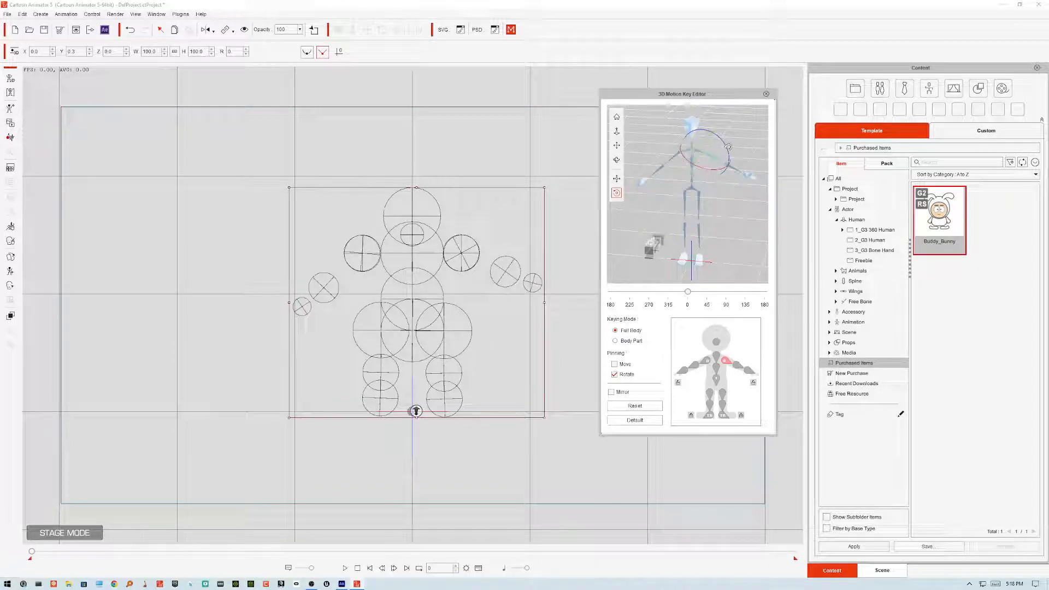
{"action": "left_click", "coordinate": [738, 366]}
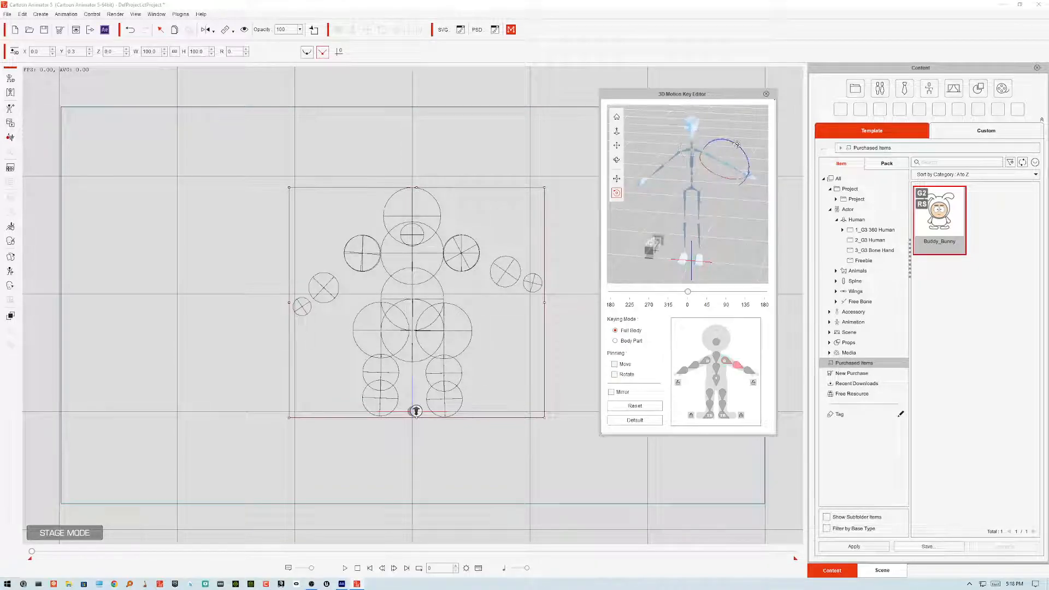
{"action": "left_click_drag", "start_coordinate": [739, 148], "coordinate": [742, 156]}
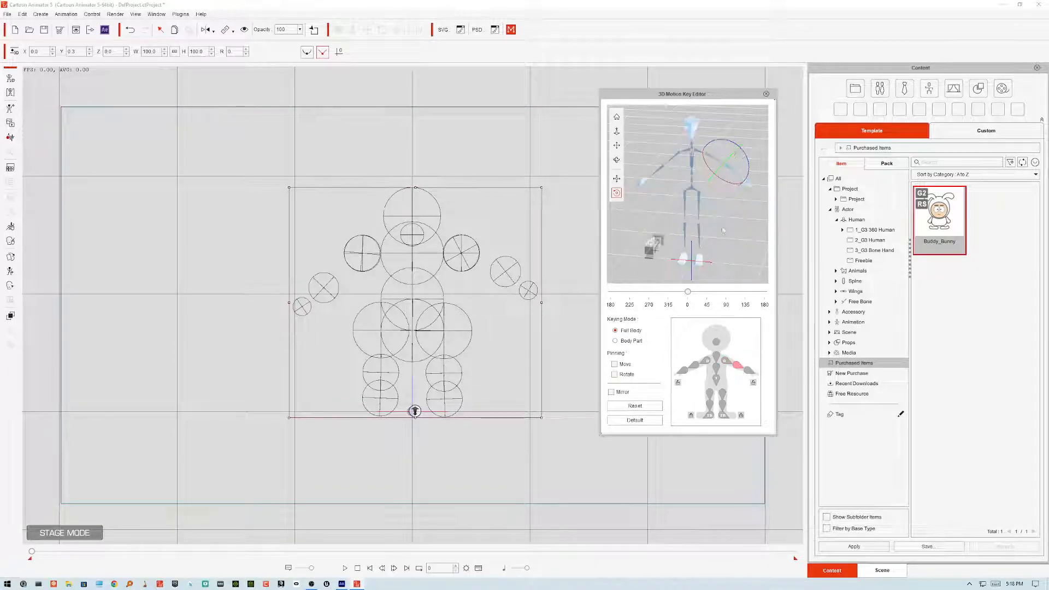
{"action": "left_click", "coordinate": [695, 371]}
{"action": "left_click_drag", "start_coordinate": [661, 141], "coordinate": [660, 147]}
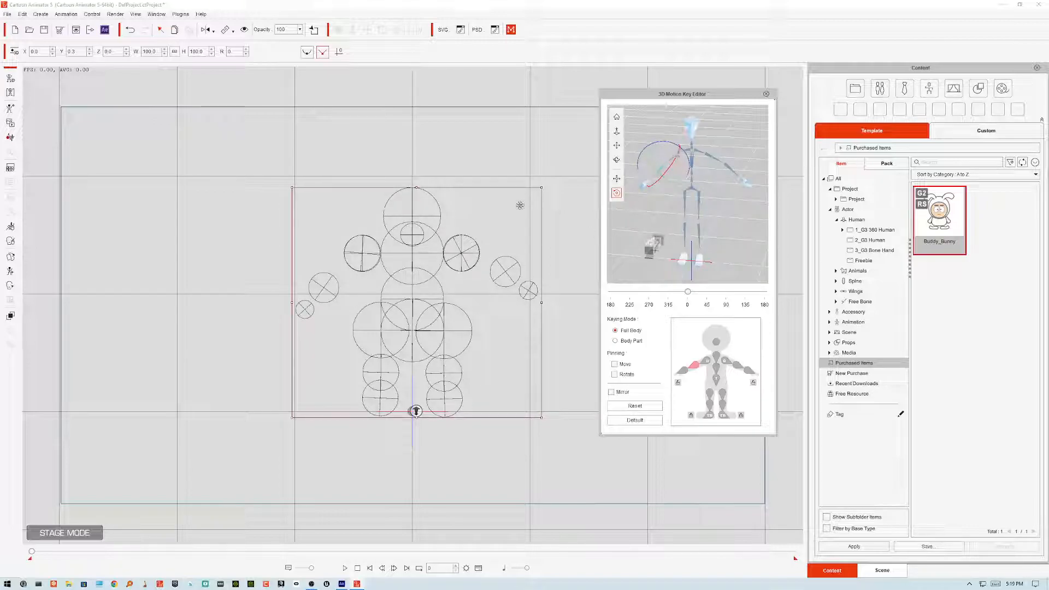
Step: Rotate Santa's thigh in the 3D Motion Key Editor to test the leg bones and close the editor
{"action": "left_click", "coordinate": [721, 398]}
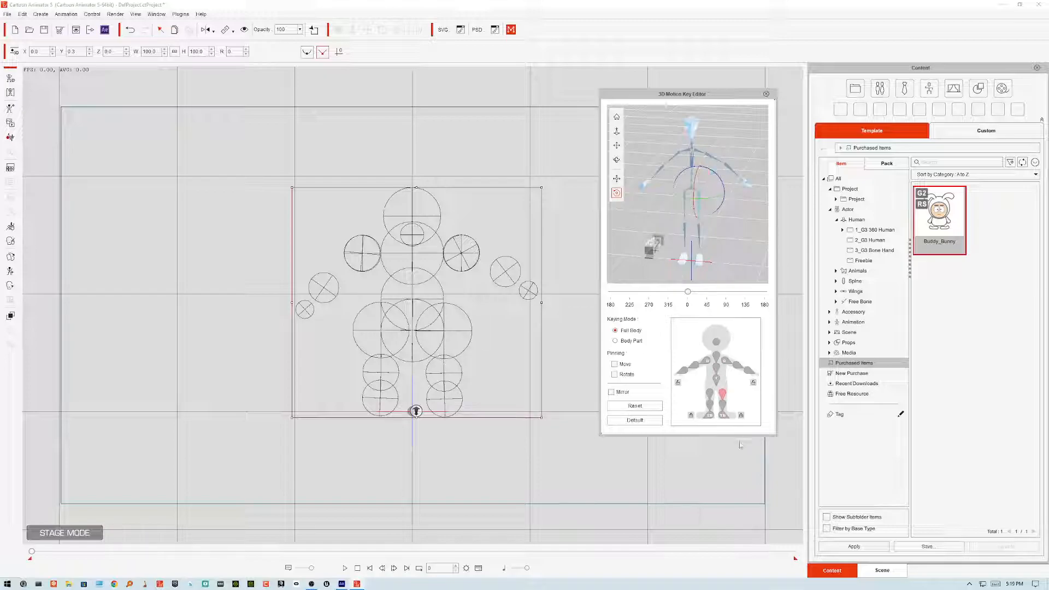
{"action": "left_click_drag", "start_coordinate": [722, 183], "coordinate": [806, 148]}
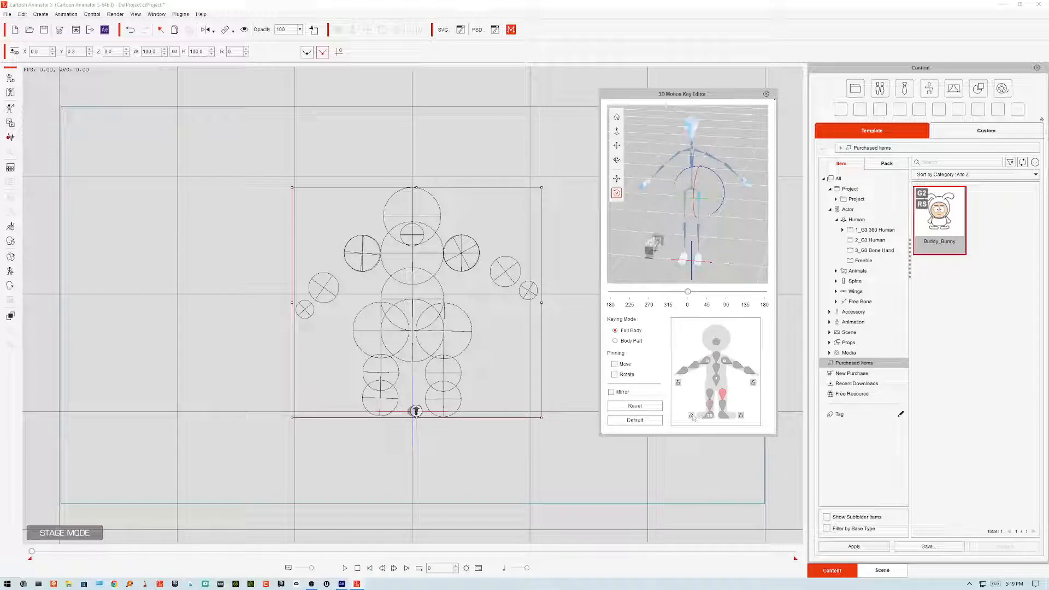
{"action": "mouse_move", "coordinate": [708, 176]}
{"action": "left_mouse_down"}
{"action": "mouse_move", "coordinate": [704, 153]}
{"action": "mouse_move", "coordinate": [730, 196]}
{"action": "mouse_move", "coordinate": [688, 193]}
{"action": "mouse_move", "coordinate": [682, 173]}
{"action": "mouse_move", "coordinate": [689, 195]}
{"action": "mouse_move", "coordinate": [689, 181]}
{"action": "mouse_move", "coordinate": [678, 199]}
{"action": "mouse_move", "coordinate": [703, 196]}
{"action": "mouse_move", "coordinate": [704, 185]}
{"action": "left_mouse_up"}
{"action": "left_click", "coordinate": [711, 405]}
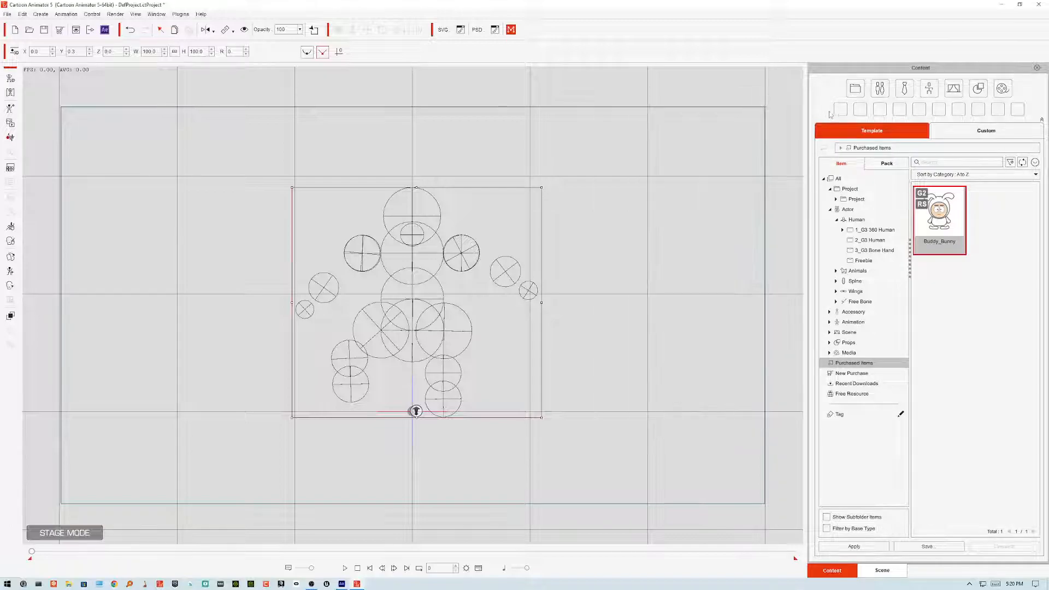
Step: Apply the Dance motion from the Editable 3D library to Santa, stop playback and return to the first frame
{"action": "left_click", "coordinate": [932, 89]}
{"action": "double_click", "coordinate": [996, 217]}
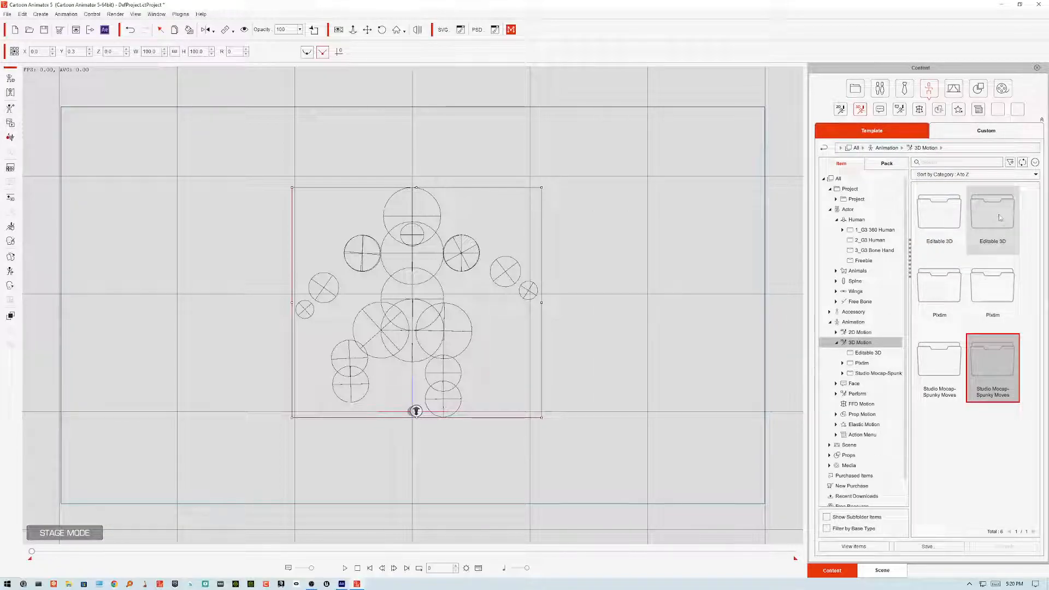
{"action": "double_click", "coordinate": [1000, 218]}
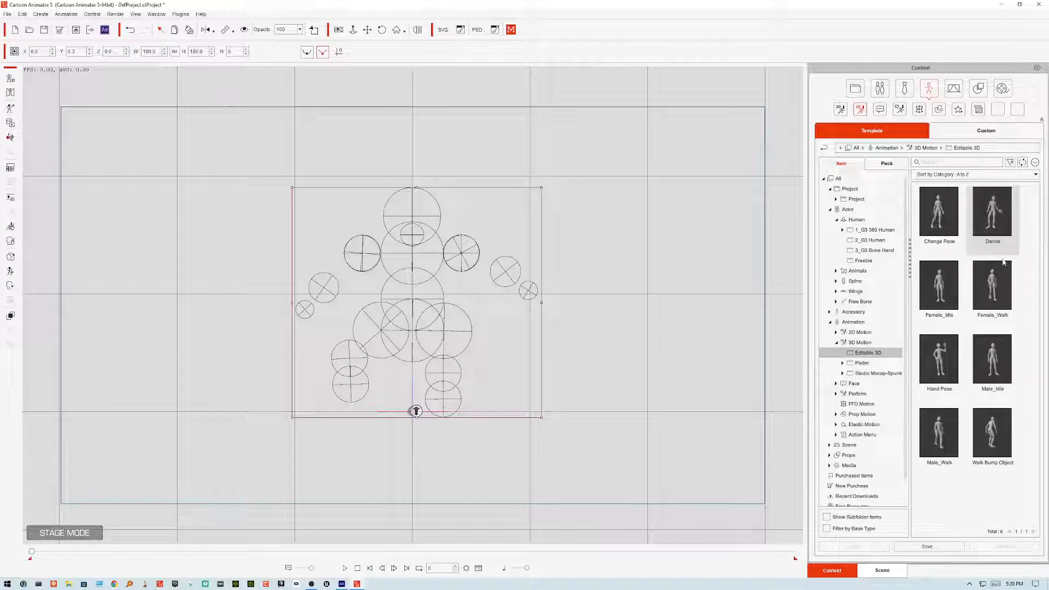
{"action": "left_click_drag", "start_coordinate": [992, 213], "coordinate": [424, 291]}
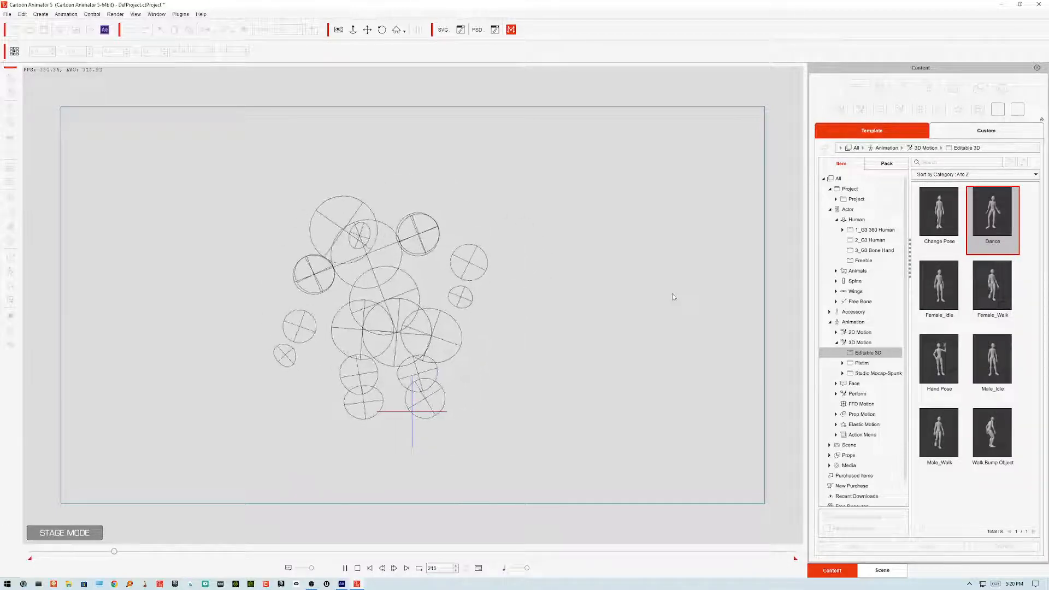
{"action": "key", "text": "space"}
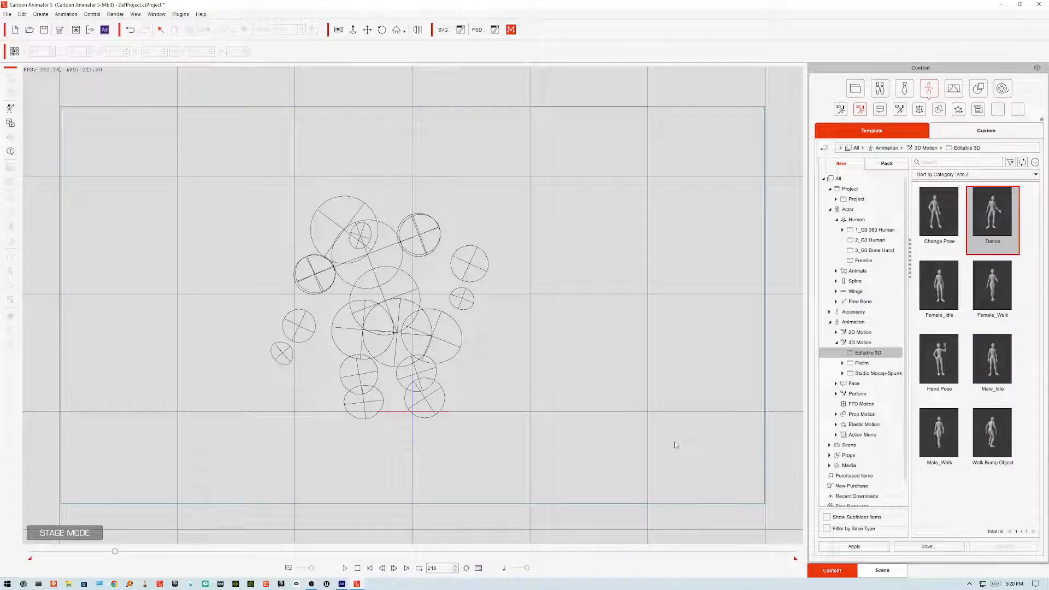
{"action": "left_click", "coordinate": [370, 569]}
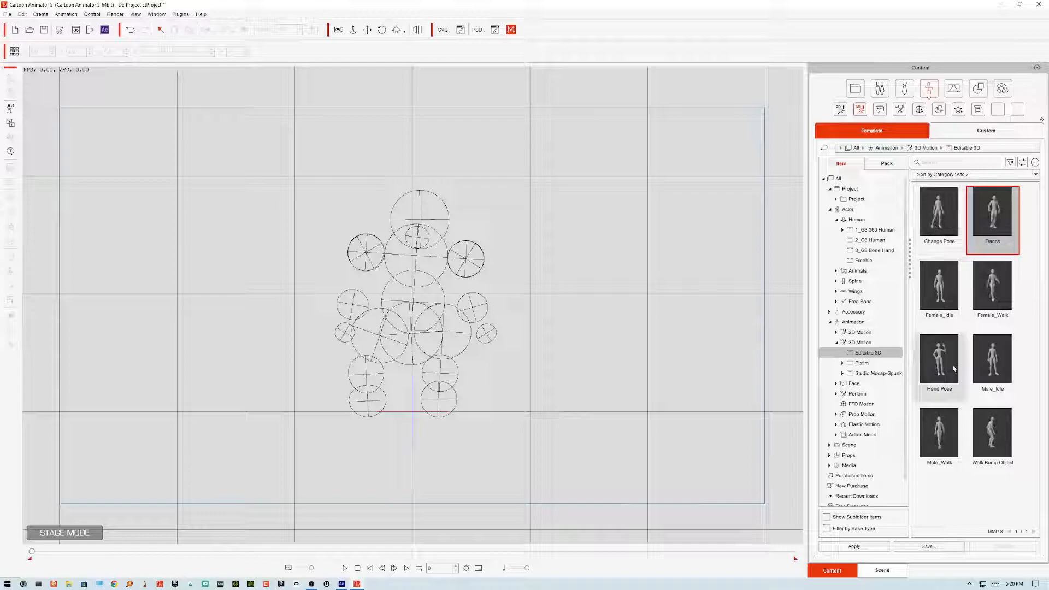
Step: Apply the Walk Bump Object motion to Santa and stop playback
{"action": "left_click_drag", "start_coordinate": [993, 438], "coordinate": [424, 237]}
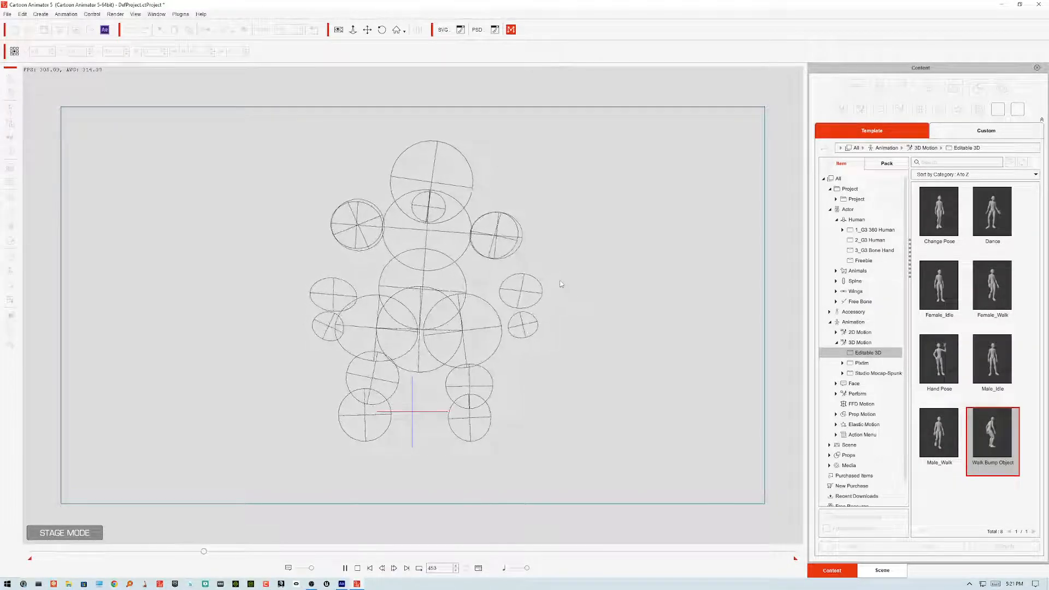
{"action": "key", "text": "space"}
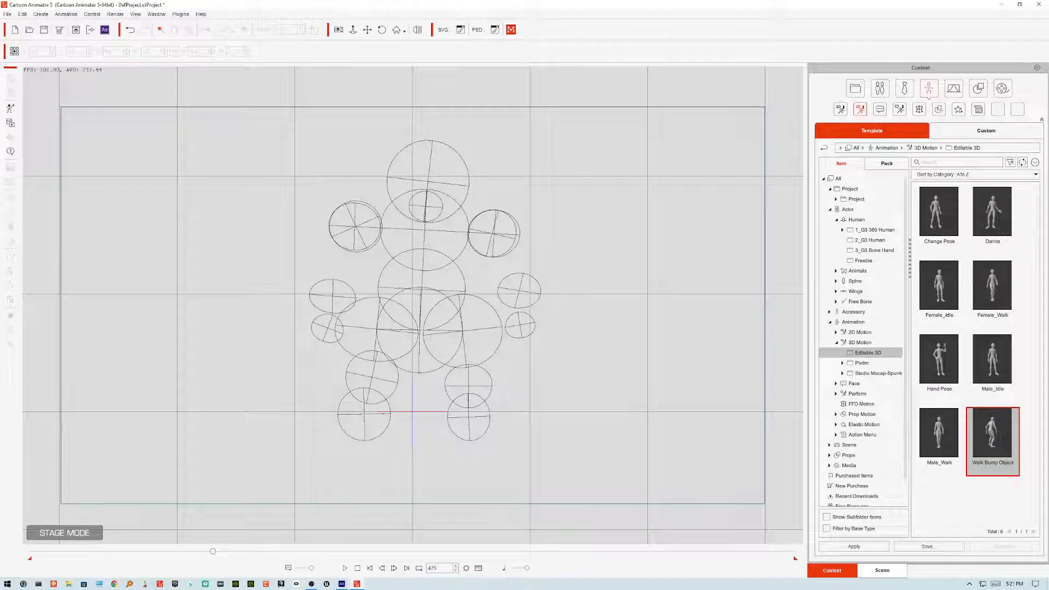
Step: Switch to Animate, enter the torso's joint symbol and convert the joint circle's lines to fills
{"action": "mouse_move", "coordinate": [346, 587]}
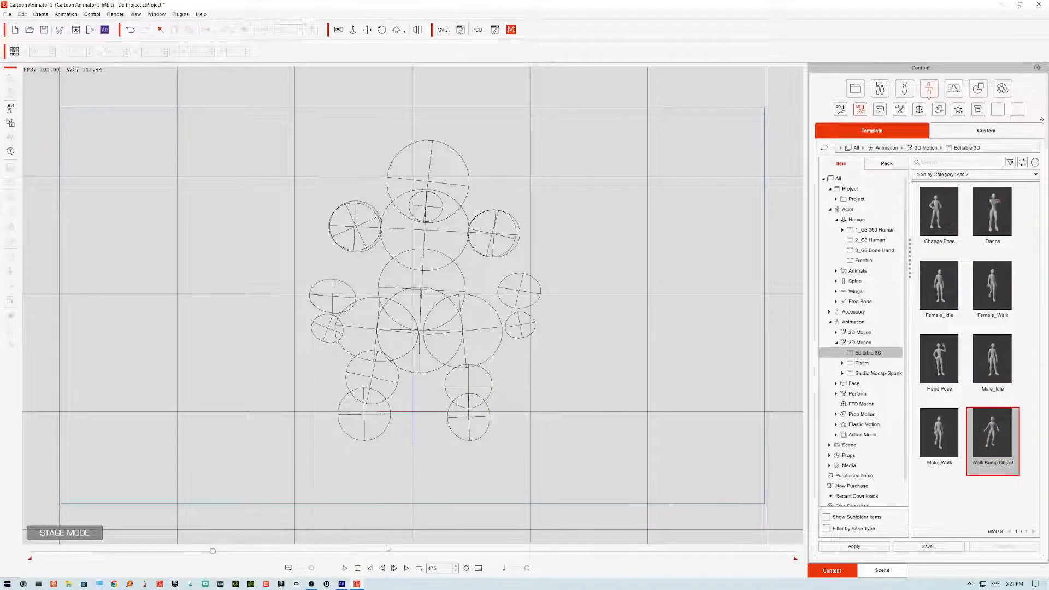
{"action": "left_click", "coordinate": [341, 584]}
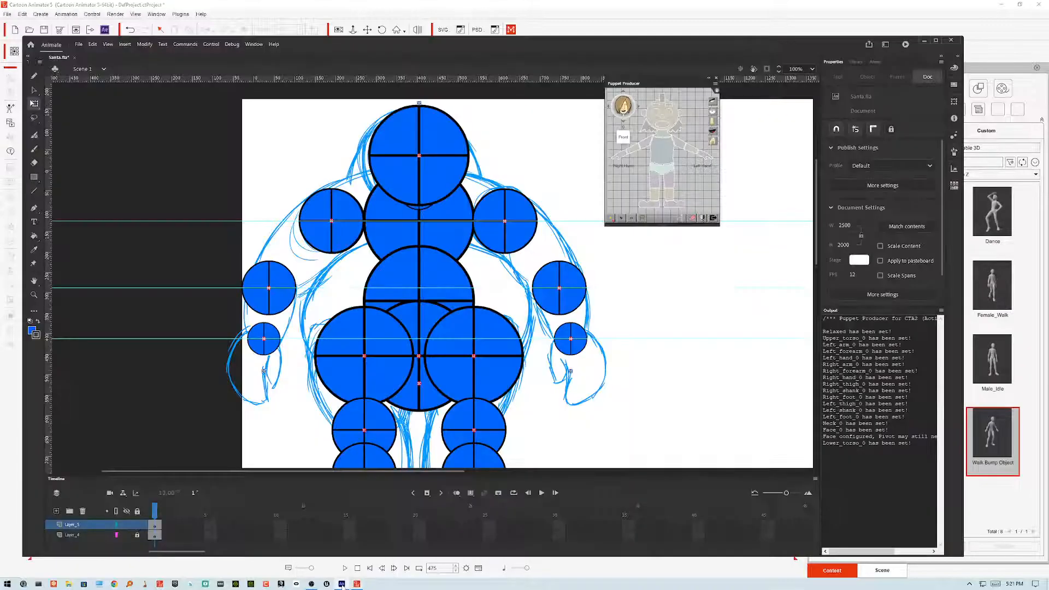
{"action": "double_click", "coordinate": [453, 246]}
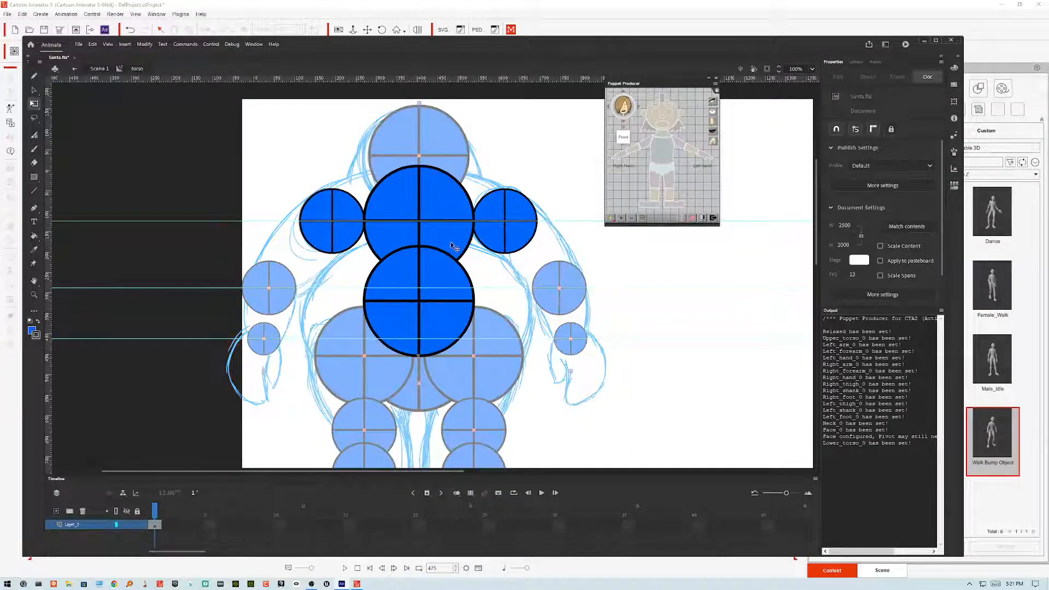
{"action": "double_click", "coordinate": [462, 245]}
{"action": "left_click", "coordinate": [470, 240]}
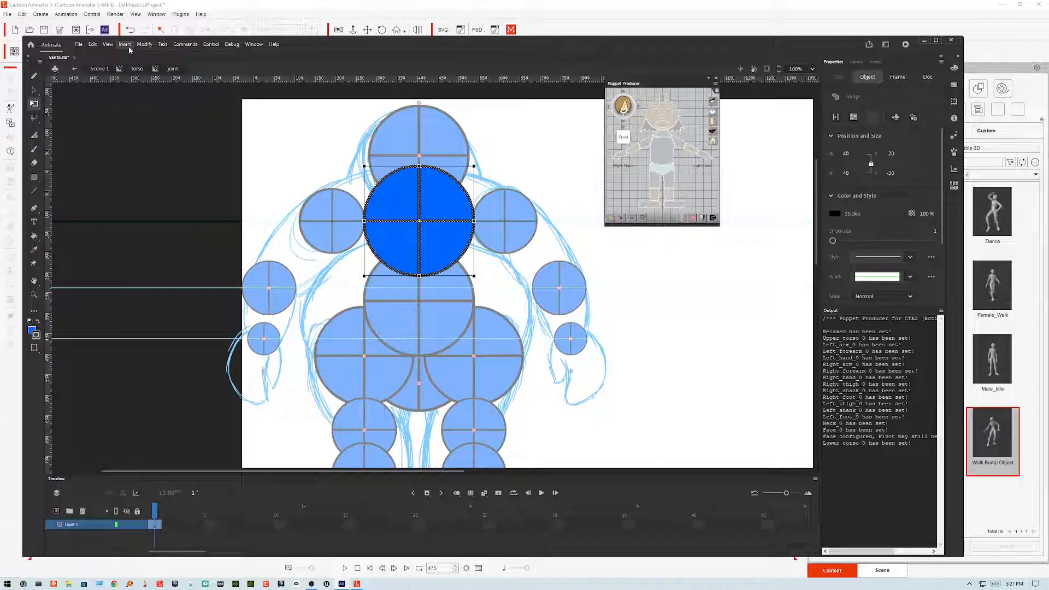
{"action": "left_click_drag", "start_coordinate": [501, 142], "coordinate": [330, 306]}
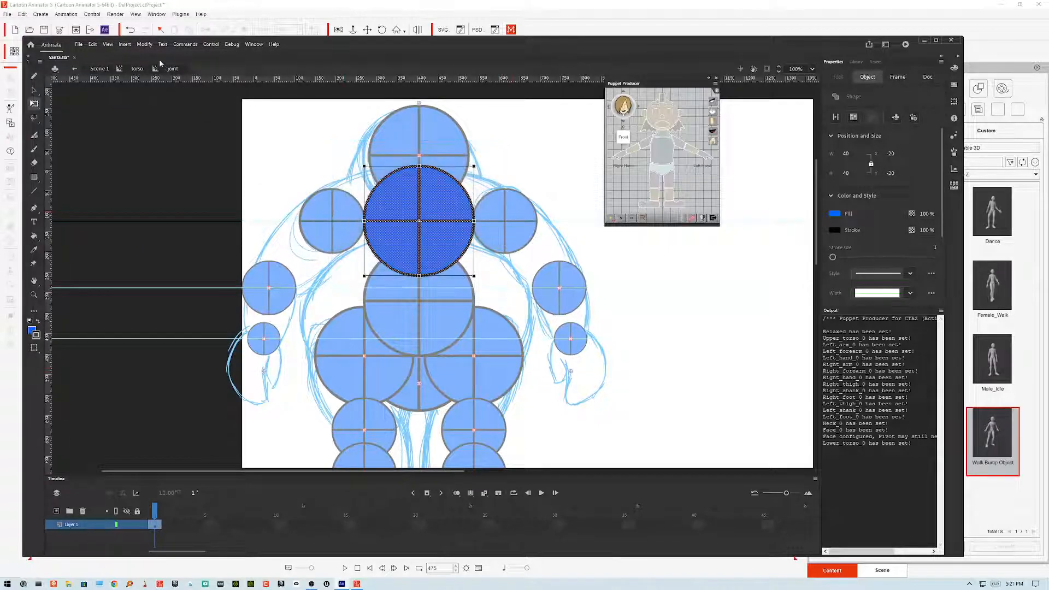
{"action": "left_click", "coordinate": [144, 44]}
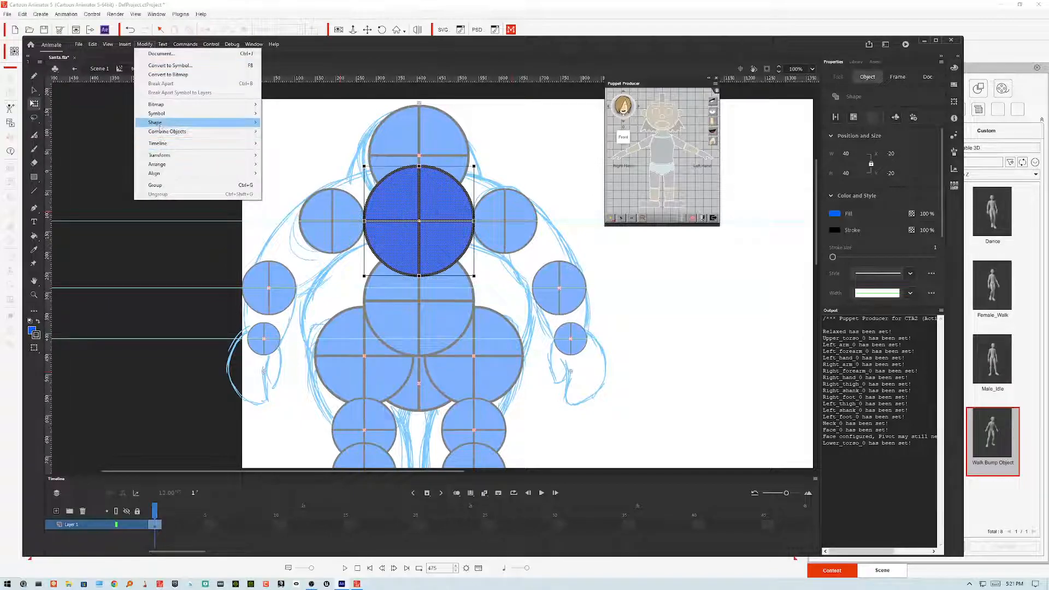
{"action": "mouse_move", "coordinate": [162, 124]}
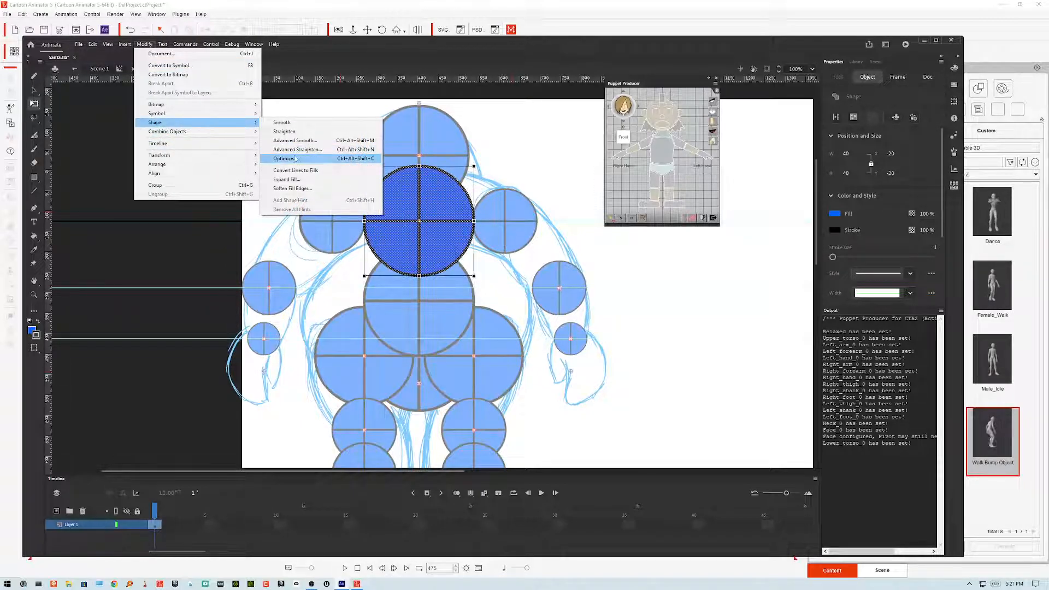
{"action": "left_click", "coordinate": [311, 172]}
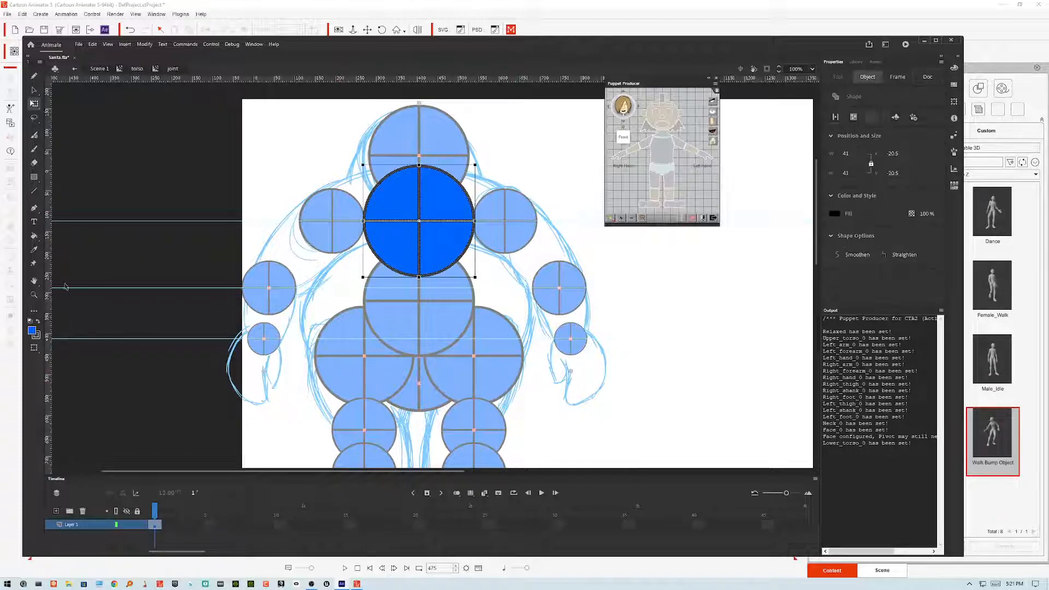
{"action": "left_click", "coordinate": [33, 332]}
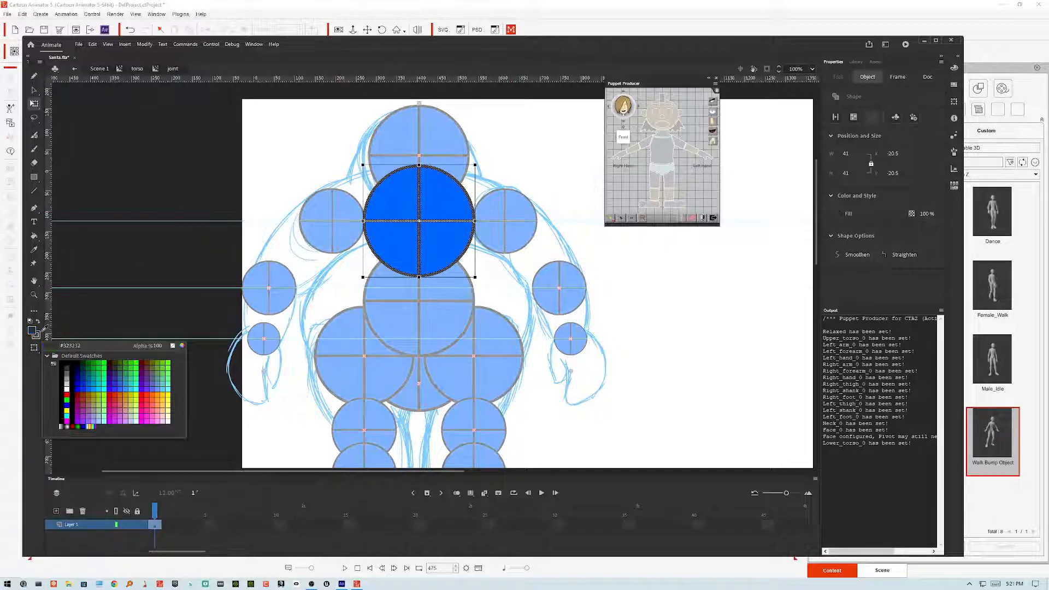
{"action": "left_click", "coordinate": [51, 345]}
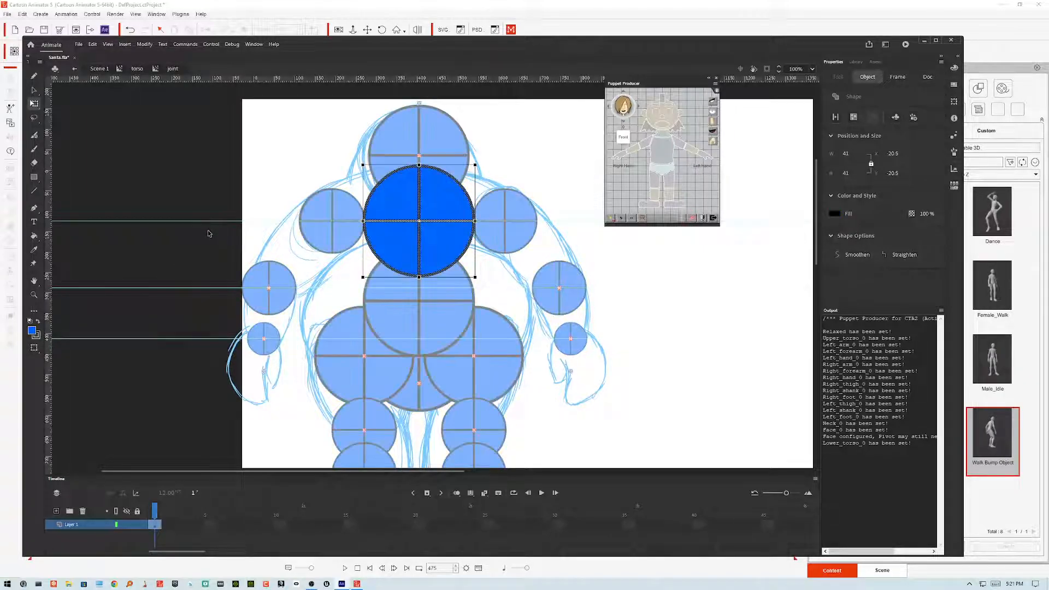
{"action": "left_click", "coordinate": [139, 265]}
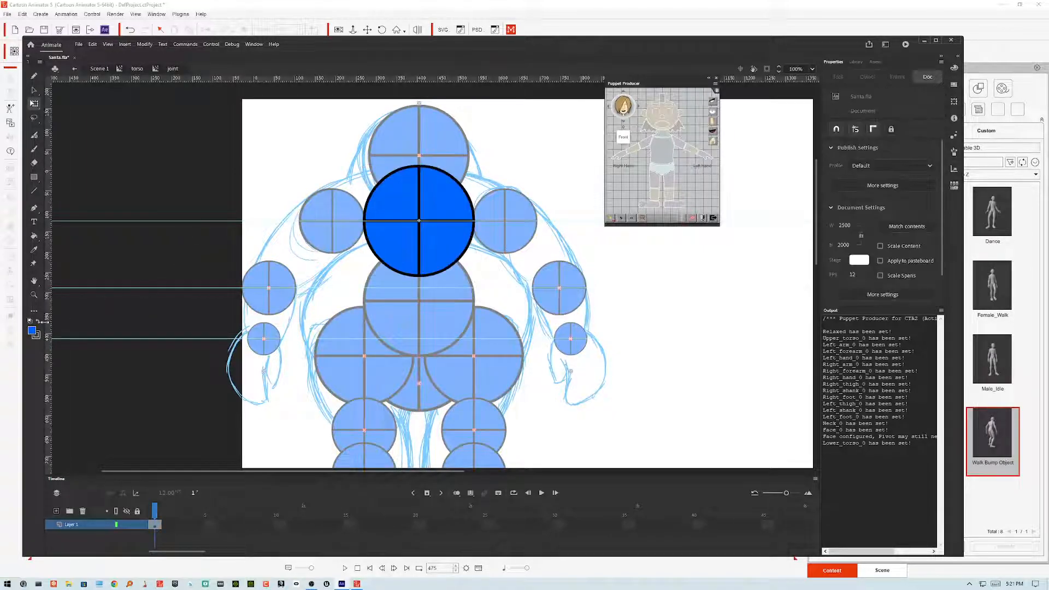
Step: Select the joint circle's fill quarters and set their fill alpha to 2%
{"action": "left_click", "coordinate": [404, 210]}
{"action": "left_click", "coordinate": [407, 244], "text": "shift"}
{"action": "left_click", "coordinate": [429, 220], "text": "shift"}
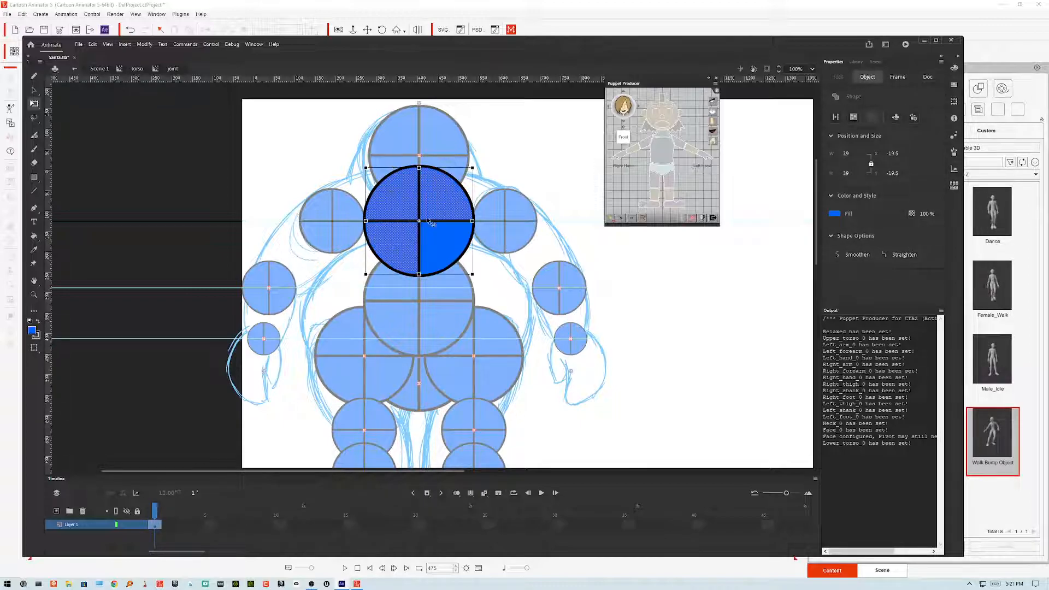
{"action": "left_click", "coordinate": [432, 234], "text": "shift"}
{"action": "left_click", "coordinate": [32, 332]}
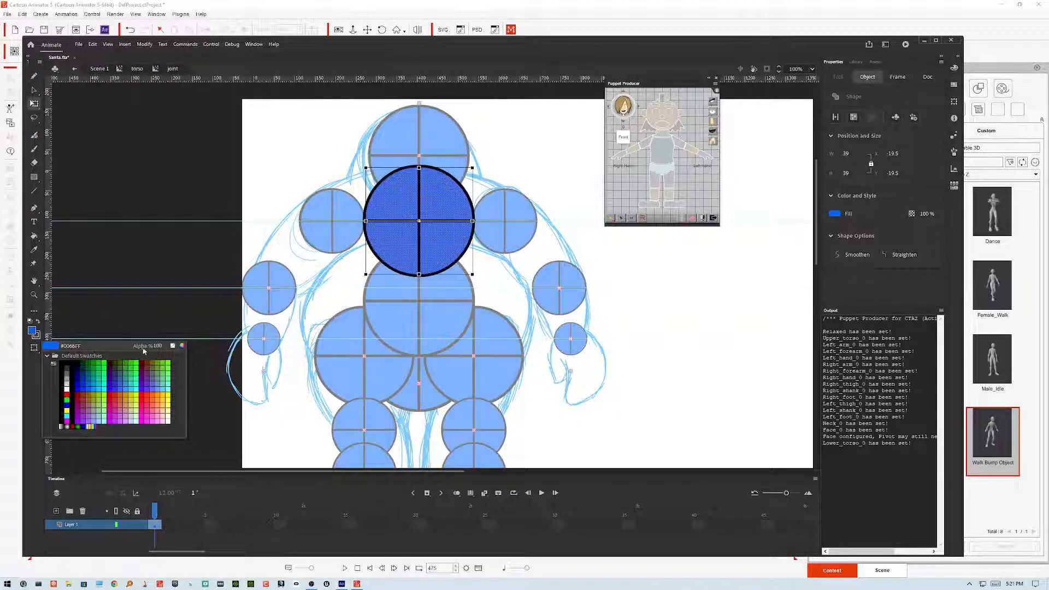
{"action": "left_click_drag", "start_coordinate": [157, 346], "coordinate": [116, 346]}
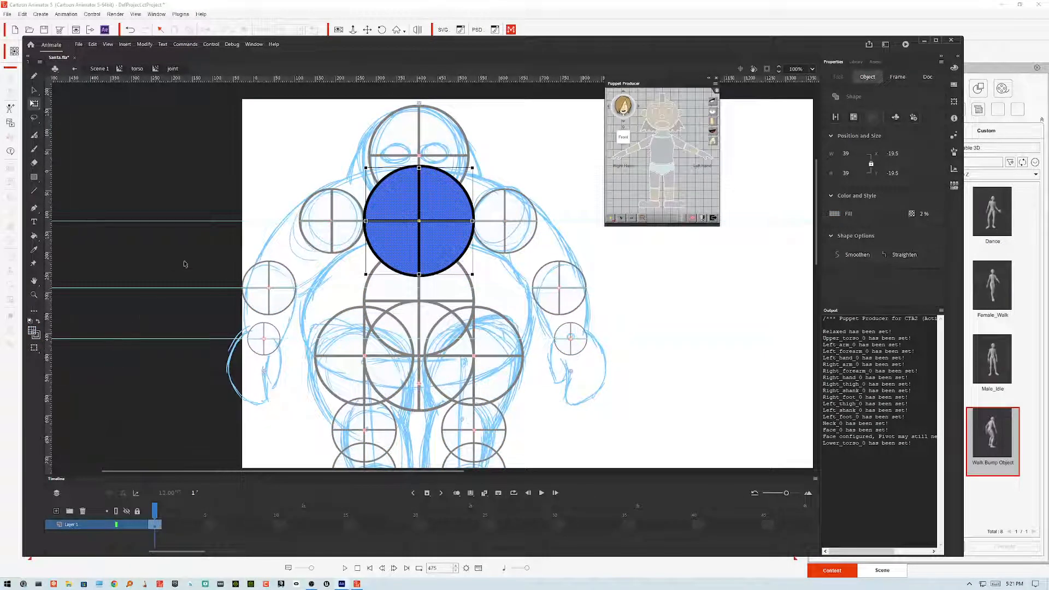
Step: Re-enter the torso's joint symbol, select the circle's fill and set its fill alpha to 50%
{"action": "double_click", "coordinate": [280, 169]}
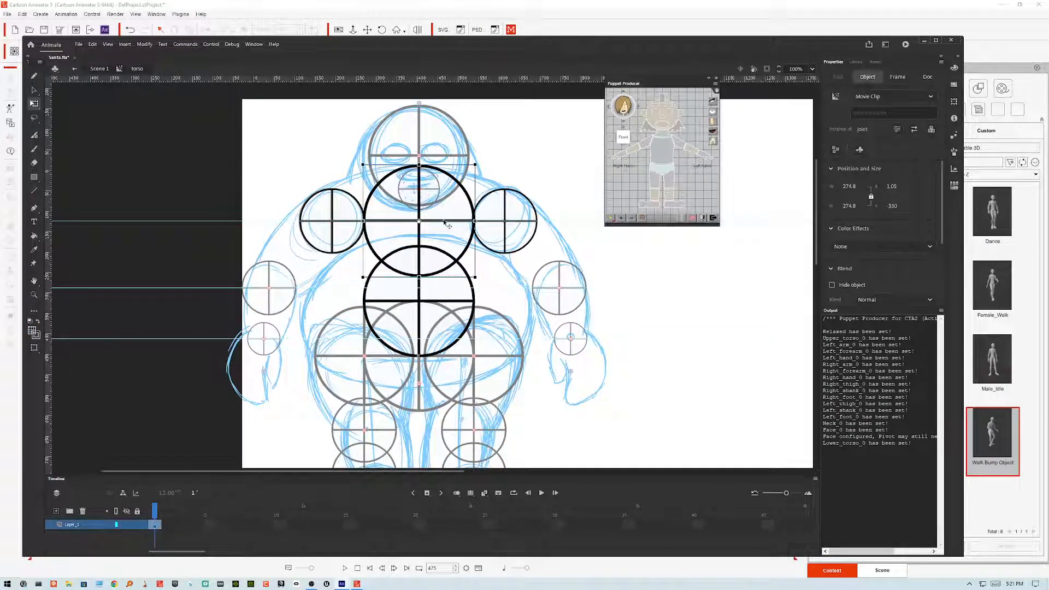
{"action": "double_click", "coordinate": [457, 182]}
{"action": "left_click", "coordinate": [457, 182]}
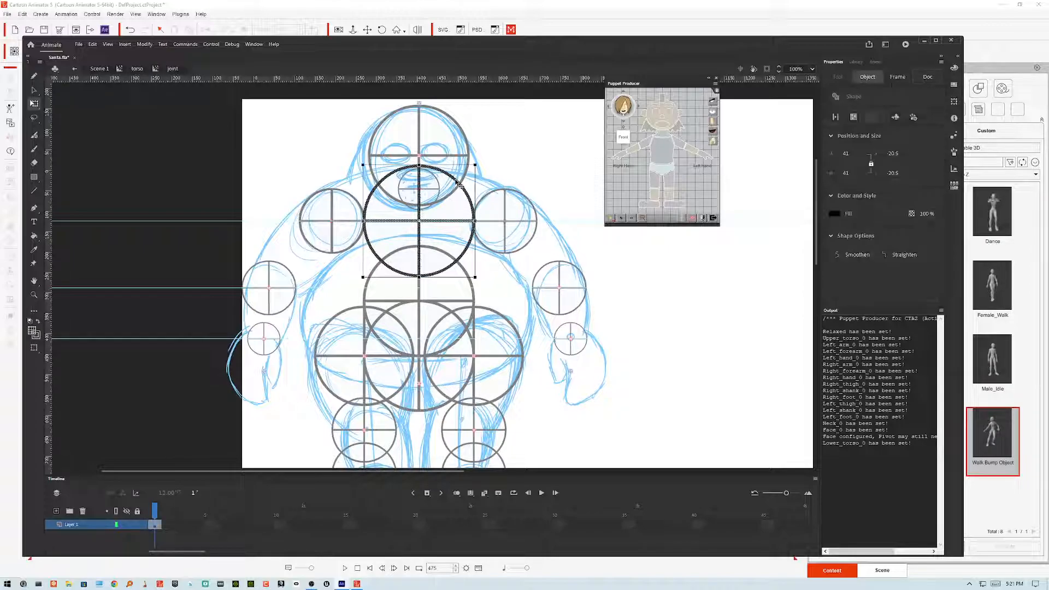
{"action": "left_click", "coordinate": [466, 178]}
{"action": "left_click", "coordinate": [459, 183]}
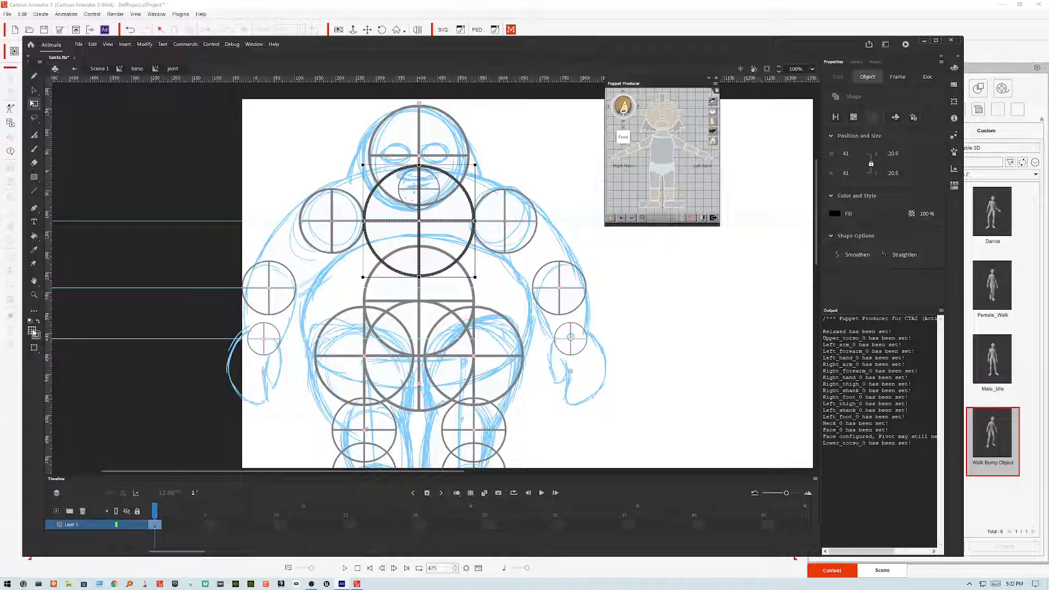
{"action": "left_click", "coordinate": [34, 333]}
{"action": "left_click", "coordinate": [34, 333]}
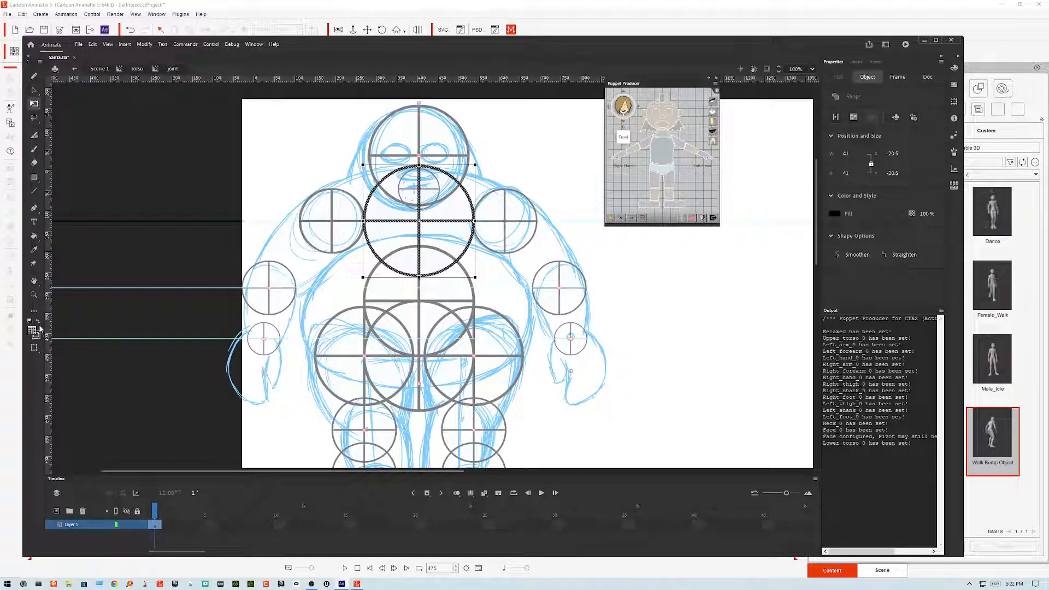
{"action": "left_click", "coordinate": [34, 332]}
{"action": "left_click_drag", "start_coordinate": [158, 346], "coordinate": [142, 346]}
{"action": "left_click", "coordinate": [152, 329]}
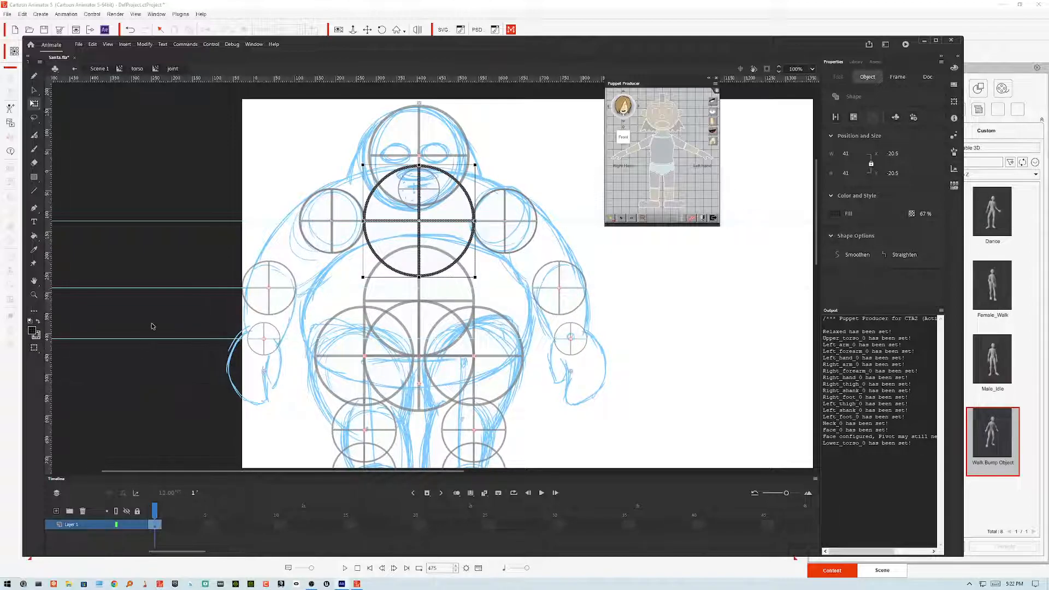
{"action": "left_click", "coordinate": [33, 331]}
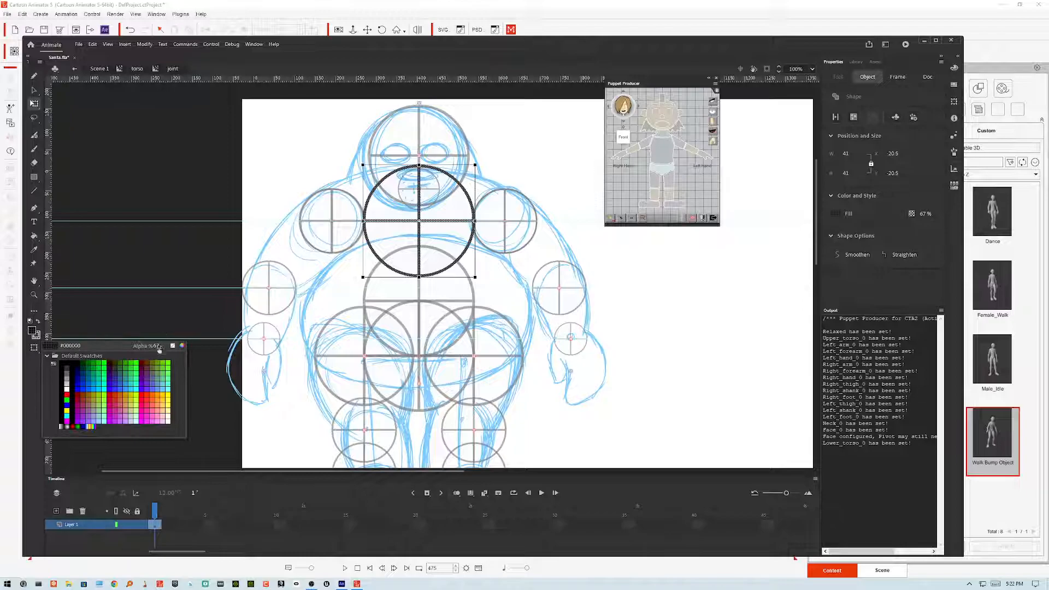
{"action": "type", "text": "50"}
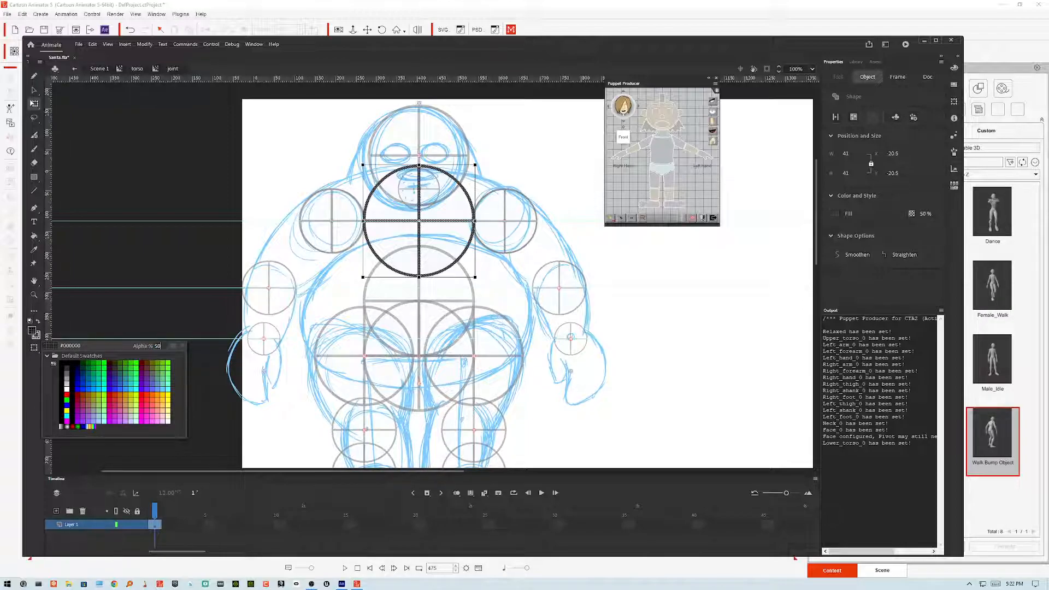
{"action": "key", "text": "Return"}
Step: Leave the symbol, save the file and export the movie as Santa.swf, replacing the existing file
{"action": "double_click", "coordinate": [211, 183]}
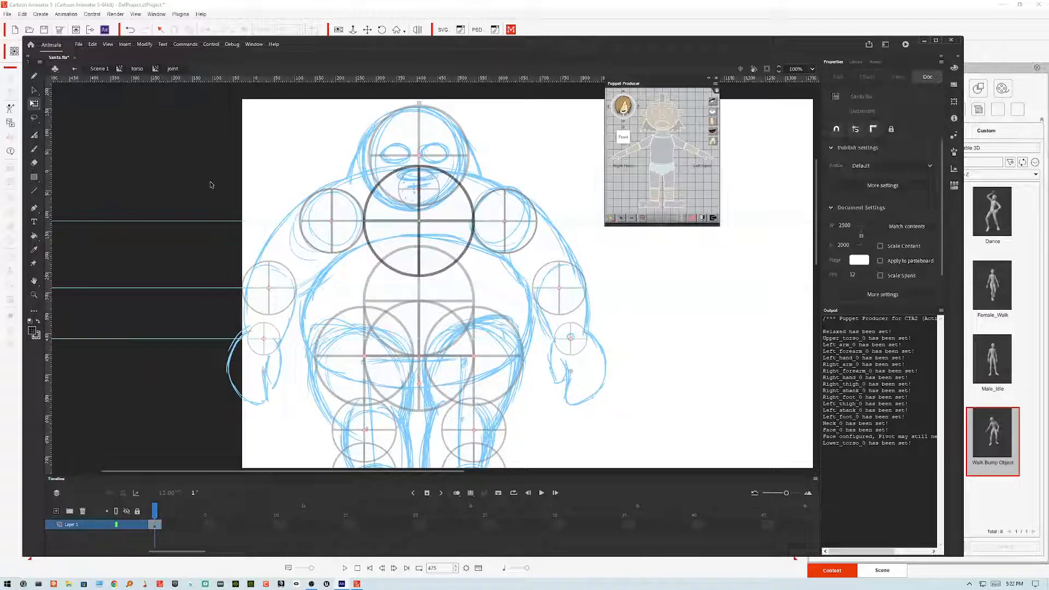
{"action": "key", "text": "ctrl+s"}
{"action": "key", "text": "ctrl+alt+shift+s"}
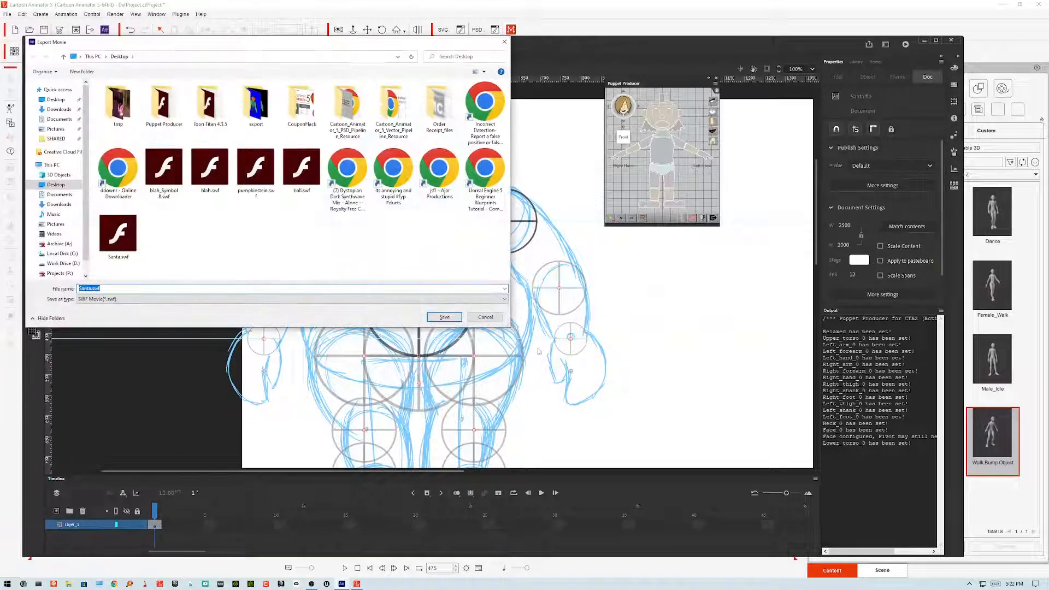
{"action": "left_click", "coordinate": [443, 317]}
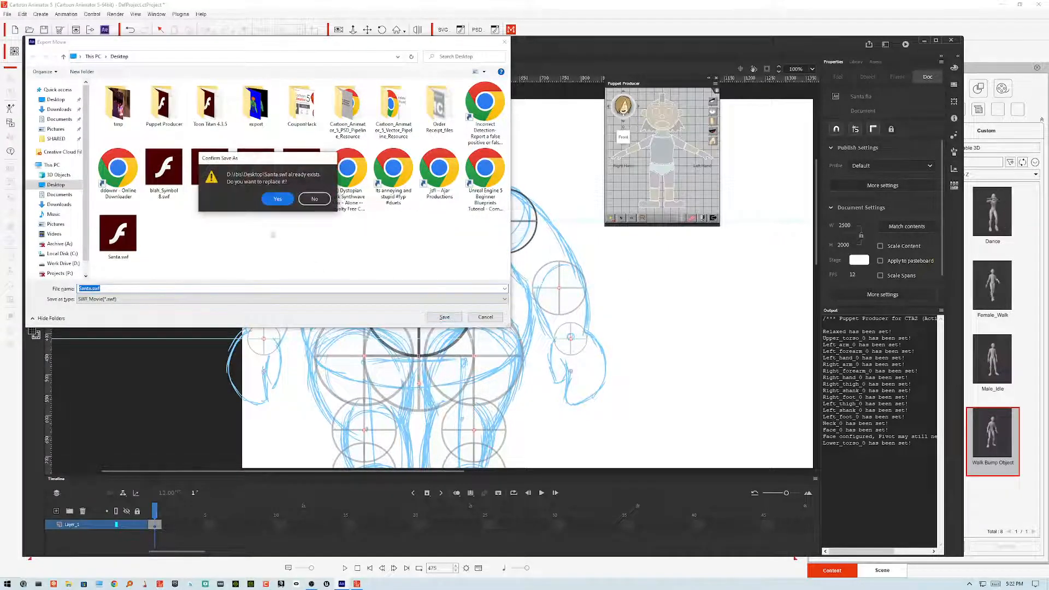
{"action": "left_click", "coordinate": [287, 199]}
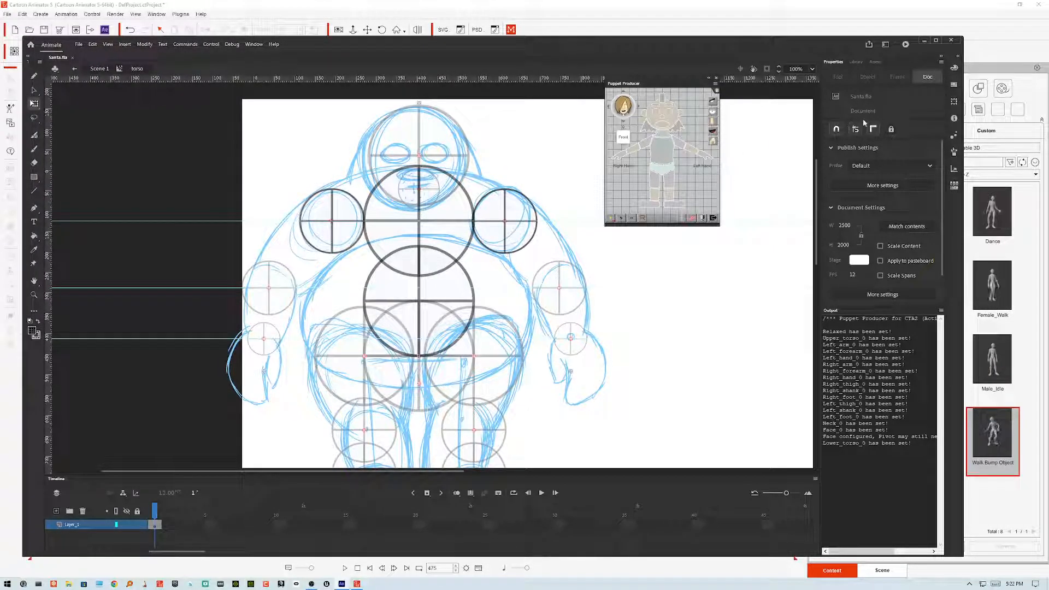
Step: Switch to Cartoon Animator, select Santa and open it in Composer mode with the head bone selected
{"action": "left_click", "coordinate": [925, 42]}
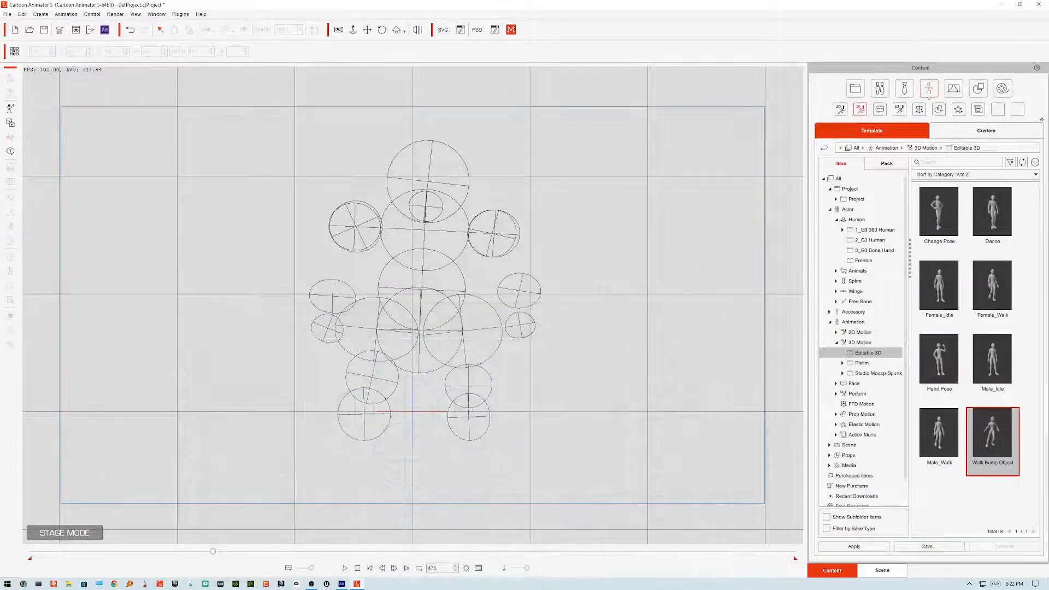
{"action": "left_click", "coordinate": [425, 435]}
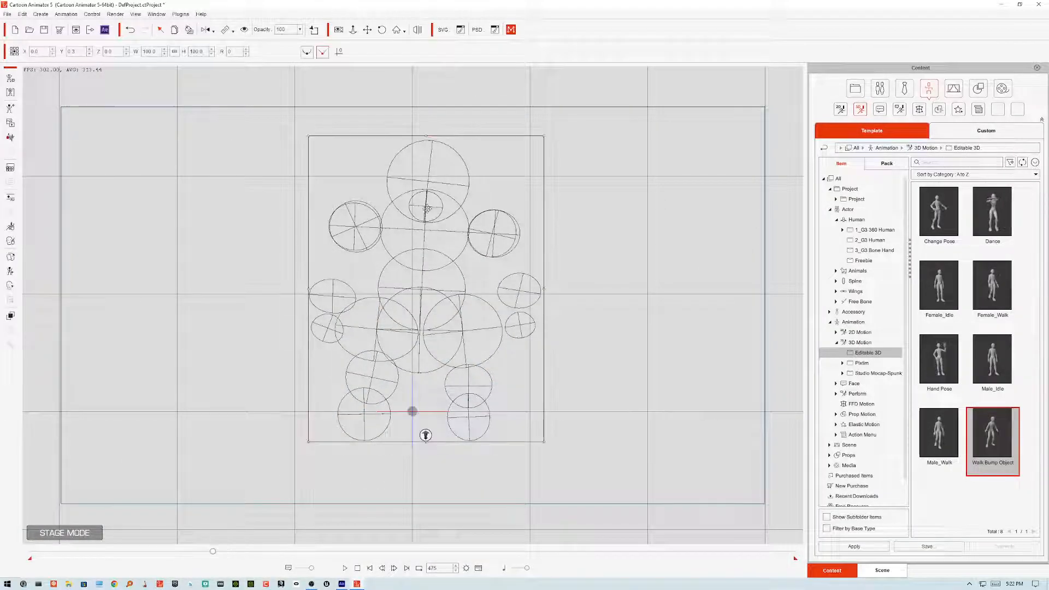
{"action": "left_click", "coordinate": [10, 79]}
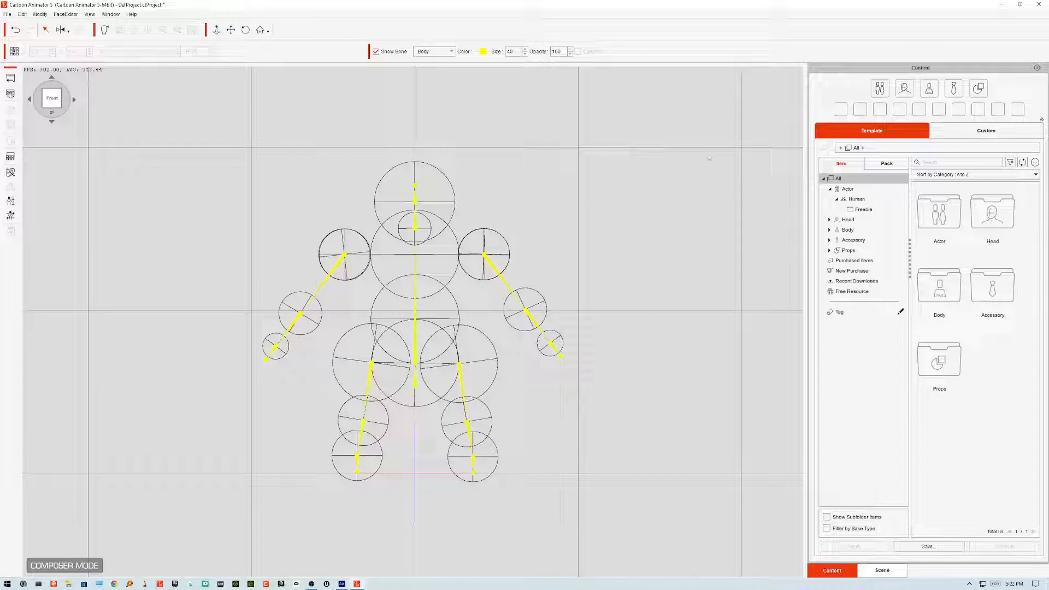
{"action": "left_click", "coordinate": [419, 216]}
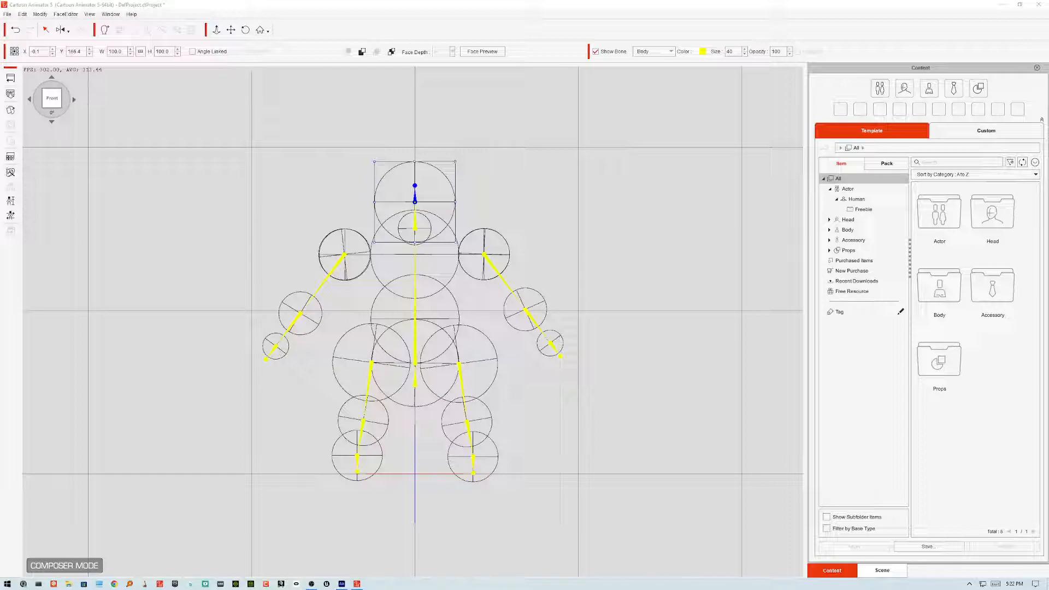
Step: Switch to Illustrator and view the human sprite template artwork on its artboard
{"action": "key", "text": "super+e"}
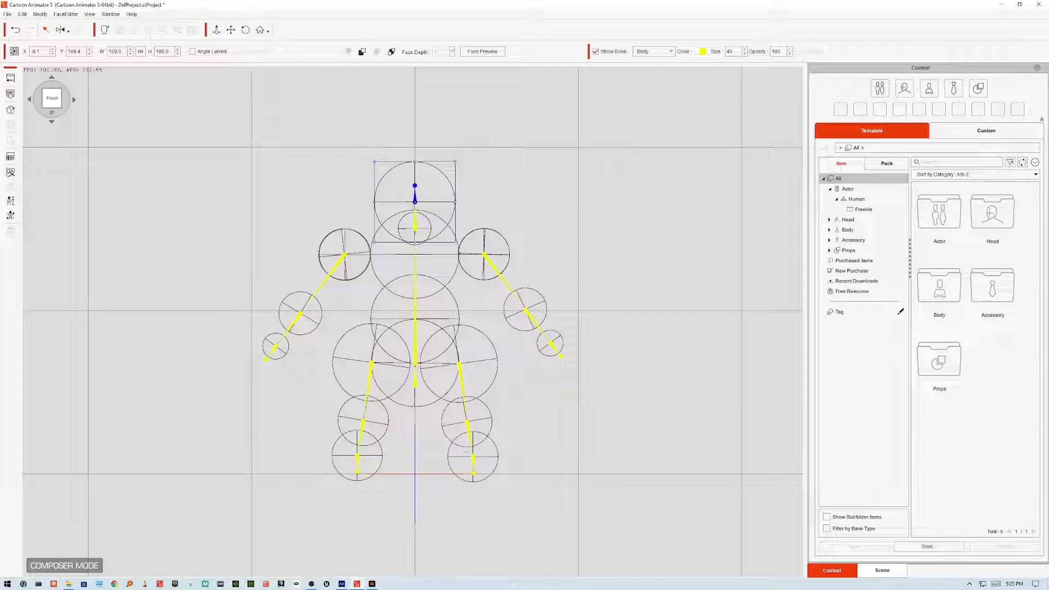
{"action": "left_click", "coordinate": [372, 584]}
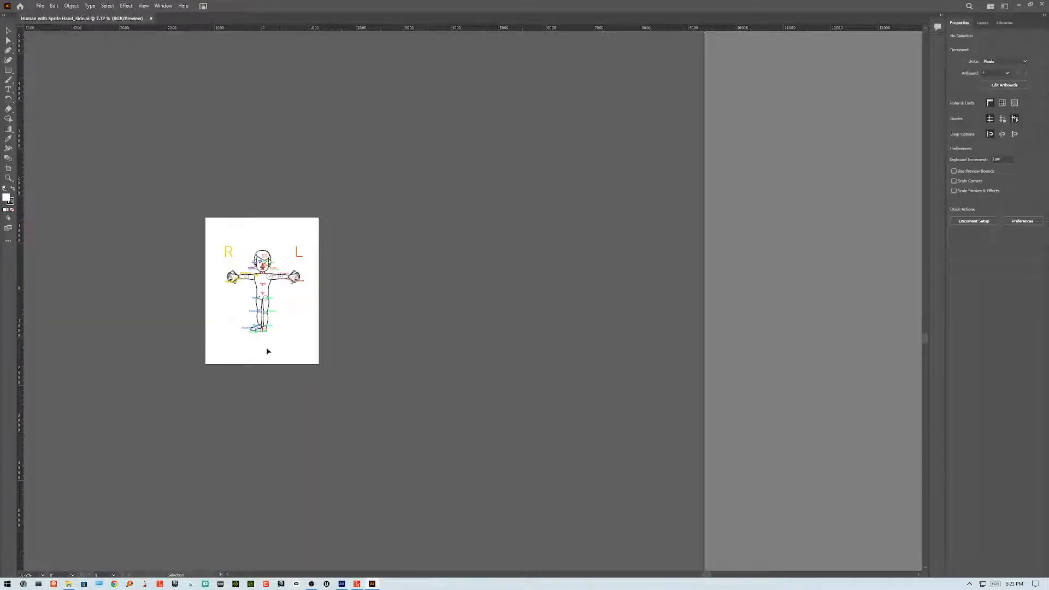
{"action": "key", "text": "ctrl+a"}
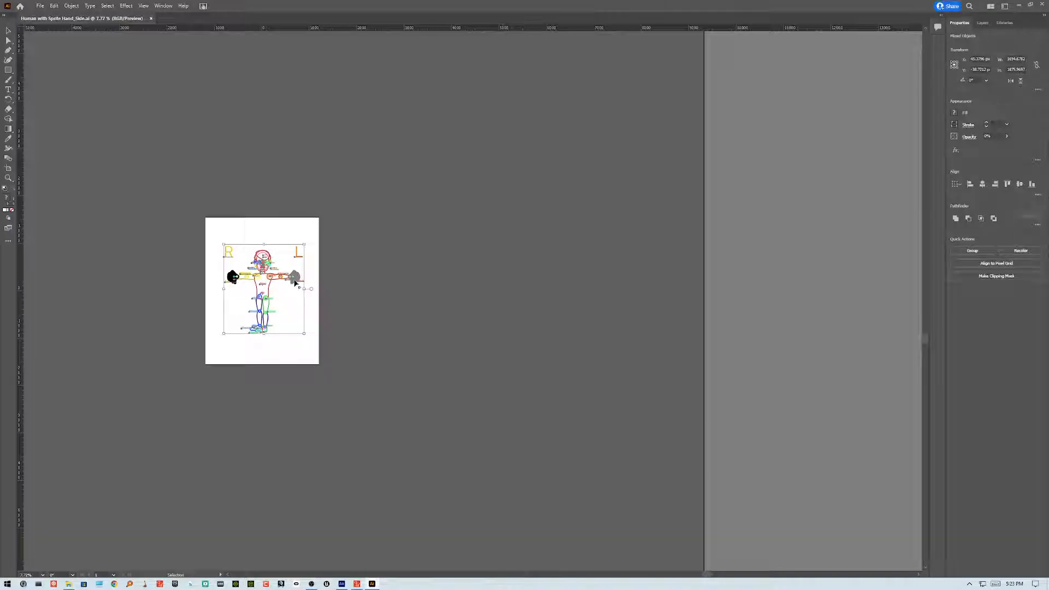
{"action": "left_click", "coordinate": [337, 252]}
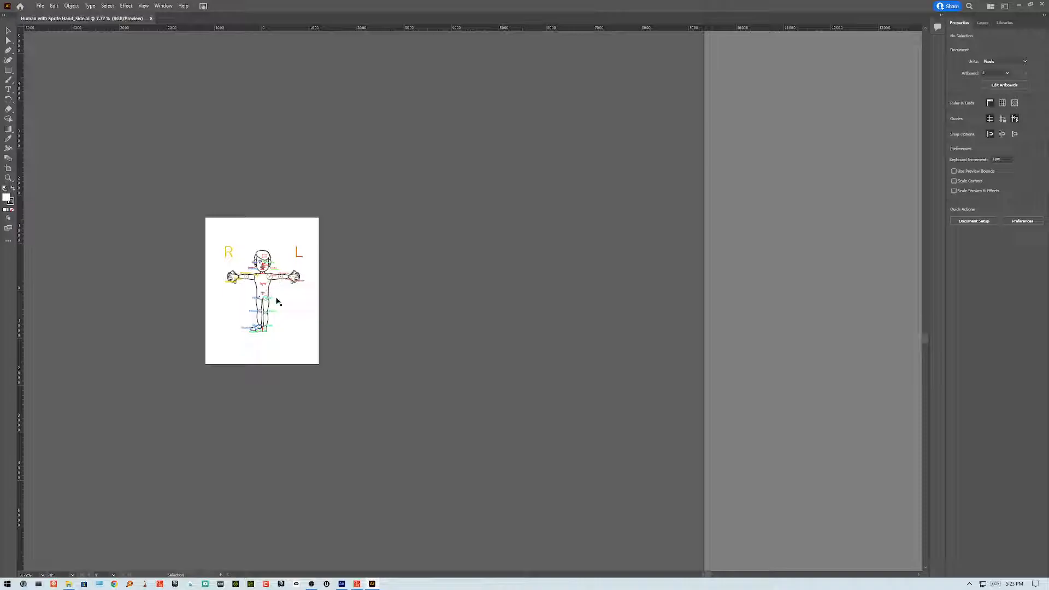
{"action": "scroll", "coordinate": [278, 299], "scroll_direction": "up", "scroll_amount": 5}
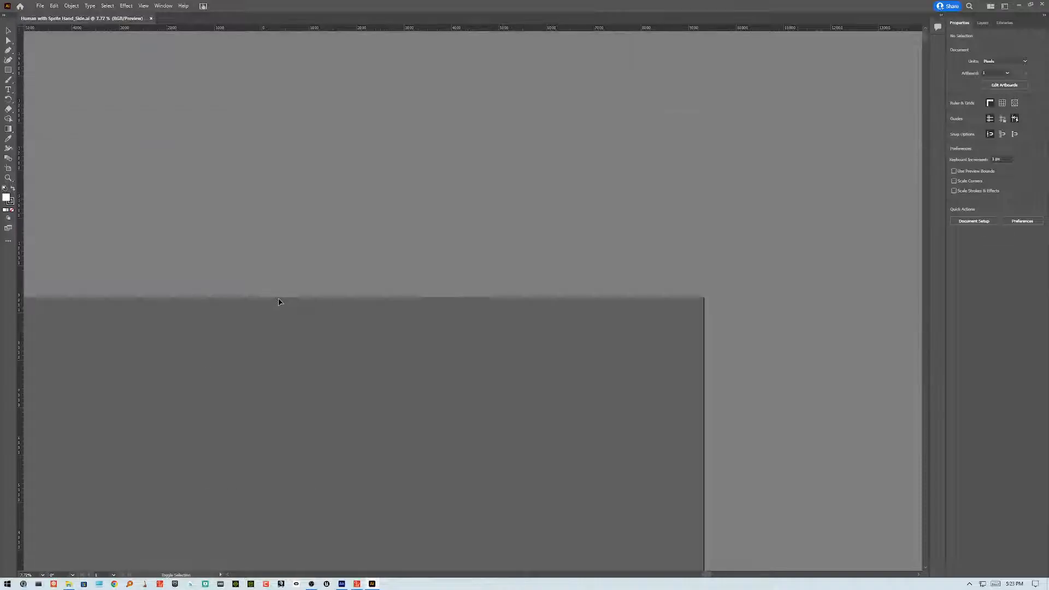
{"action": "scroll", "coordinate": [278, 300], "scroll_direction": "down", "scroll_amount": 10}
{"action": "scroll", "coordinate": [277, 300], "scroll_direction": "up", "scroll_amount": 10}
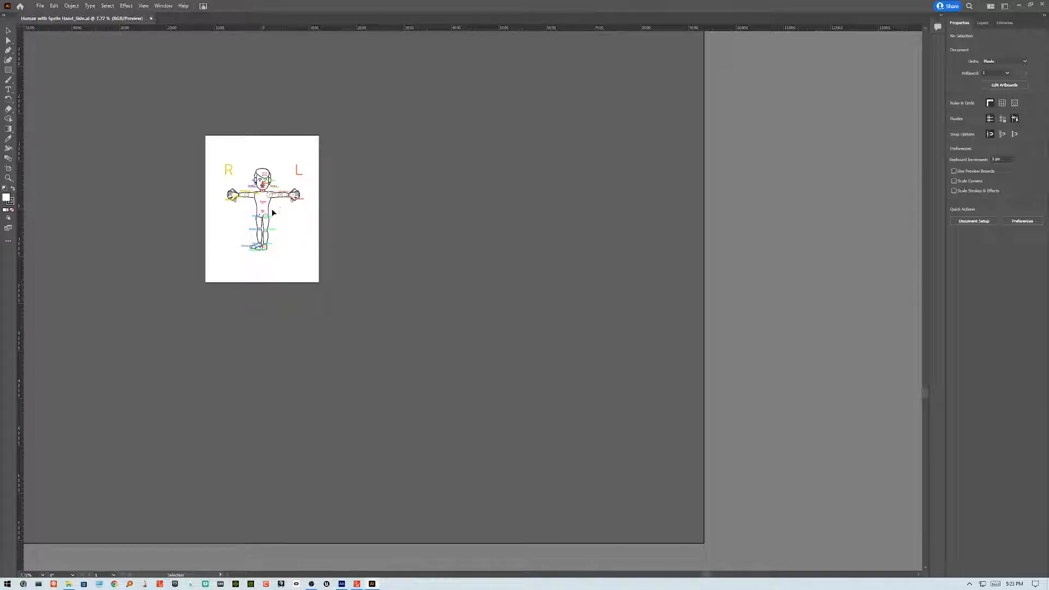
{"action": "scroll", "coordinate": [273, 212], "scroll_direction": "up", "scroll_amount": 2}
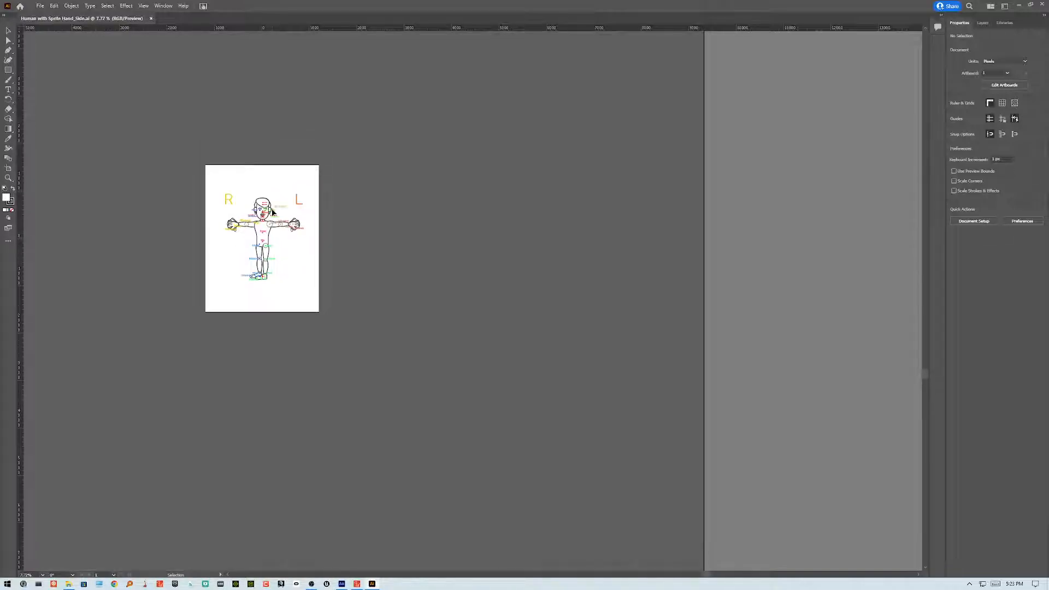
Step: Examine the template's layer groups in the Layers panel, then close the document and the welcome dialog
{"action": "left_click", "coordinate": [983, 24]}
{"action": "left_click_drag", "start_coordinate": [873, 138], "coordinate": [748, 109]}
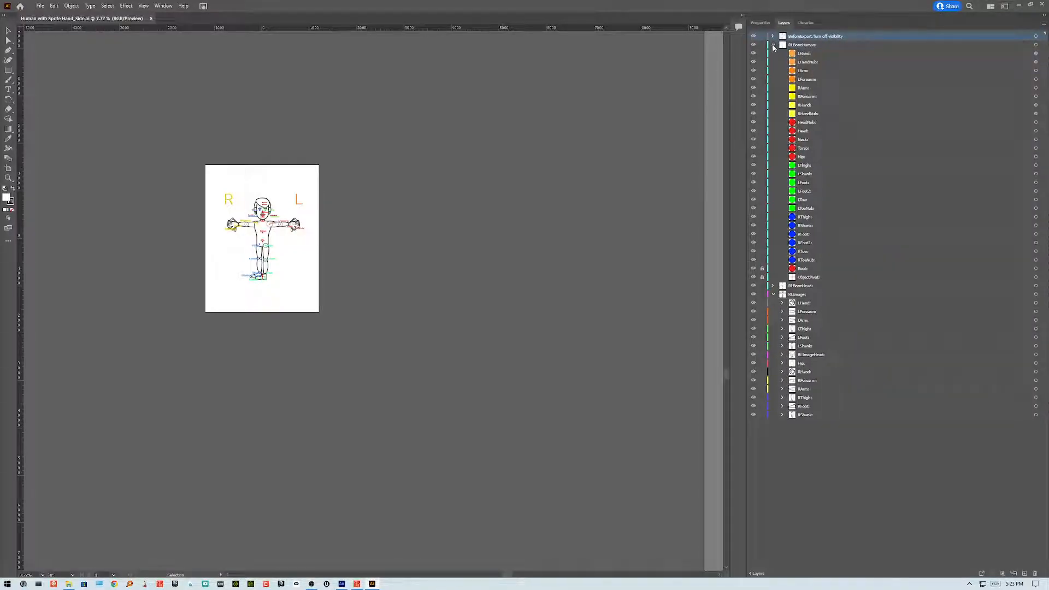
{"action": "left_click", "coordinate": [774, 46]}
{"action": "left_click", "coordinate": [773, 54]}
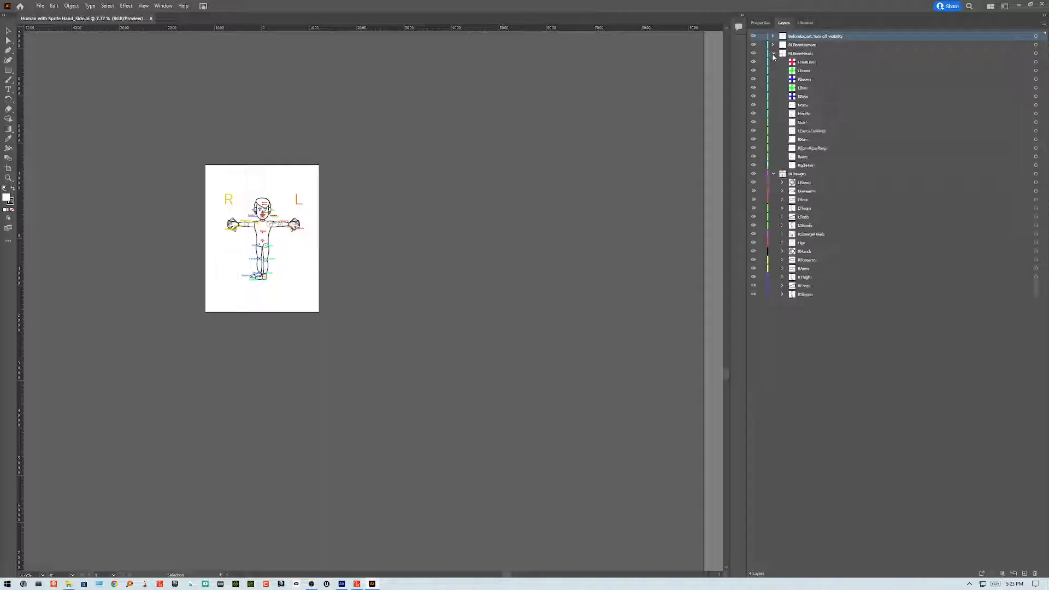
{"action": "left_click", "coordinate": [774, 173]}
{"action": "left_click", "coordinate": [773, 174]}
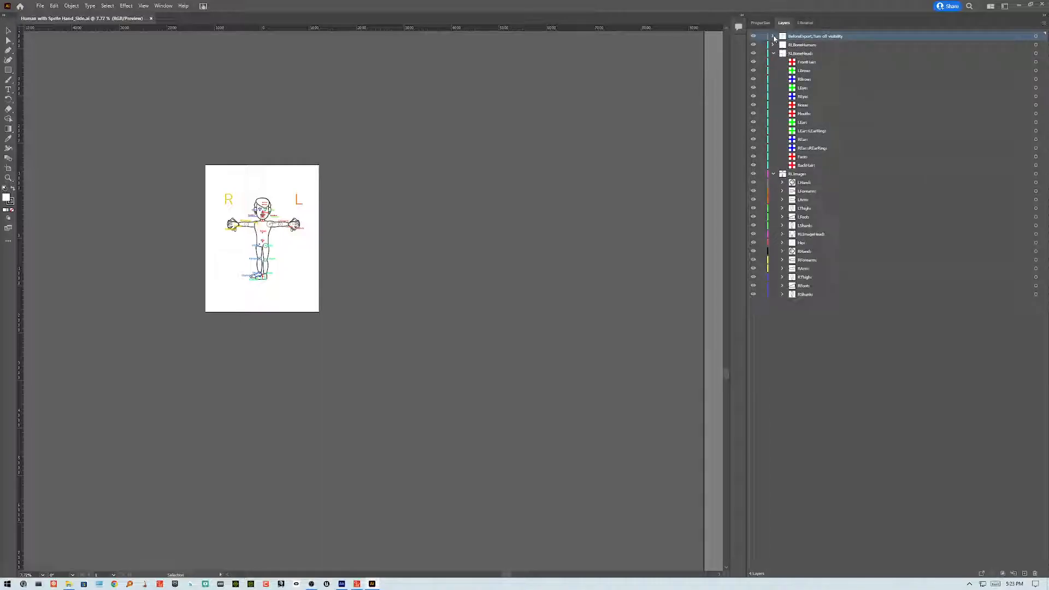
{"action": "left_click", "coordinate": [774, 36]}
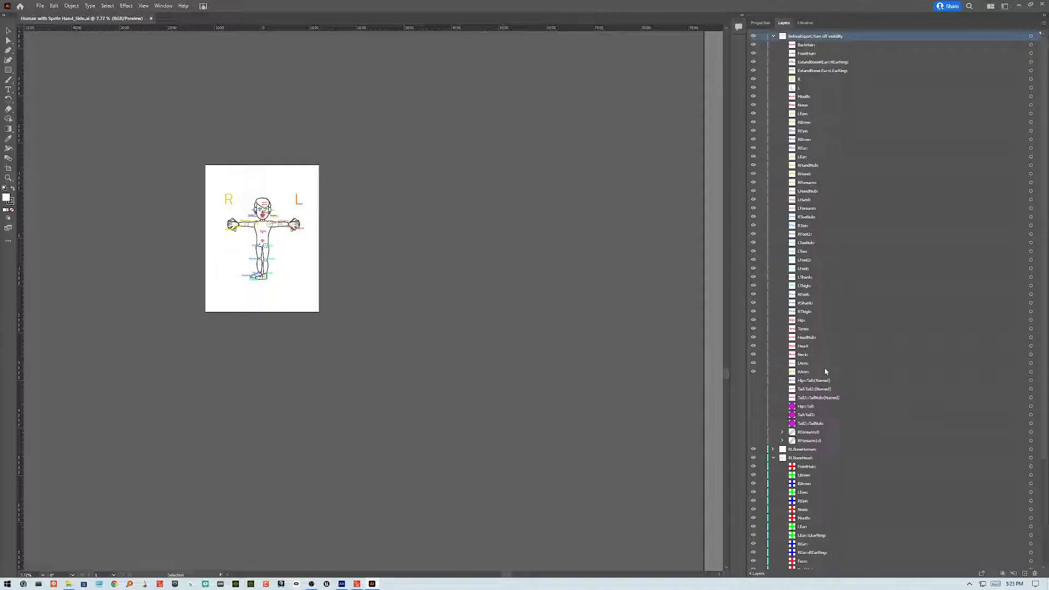
{"action": "scroll", "coordinate": [818, 391], "scroll_direction": "down", "scroll_amount": 3}
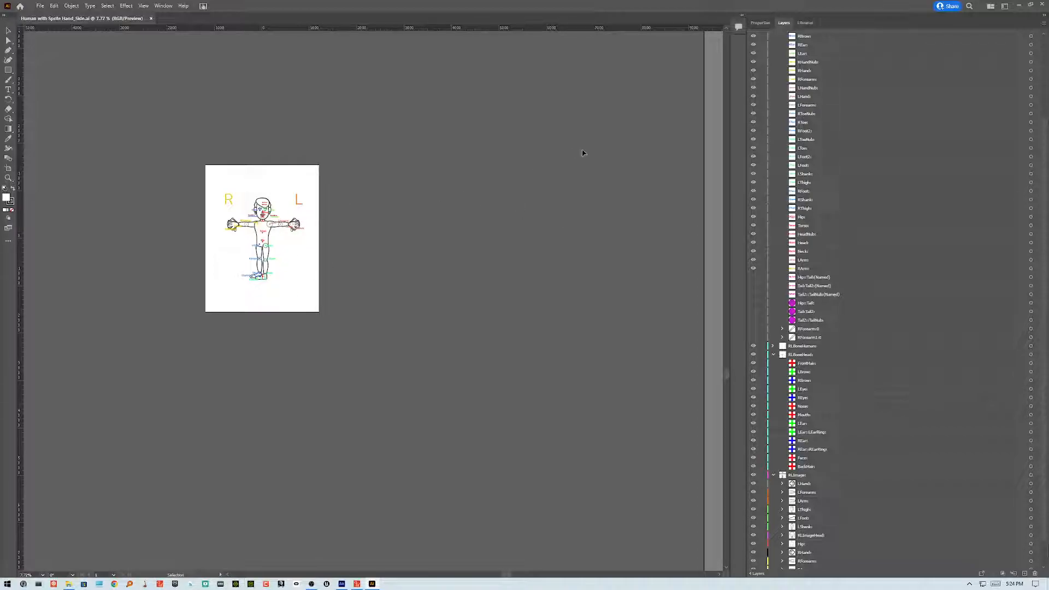
{"action": "left_click", "coordinate": [151, 18]}
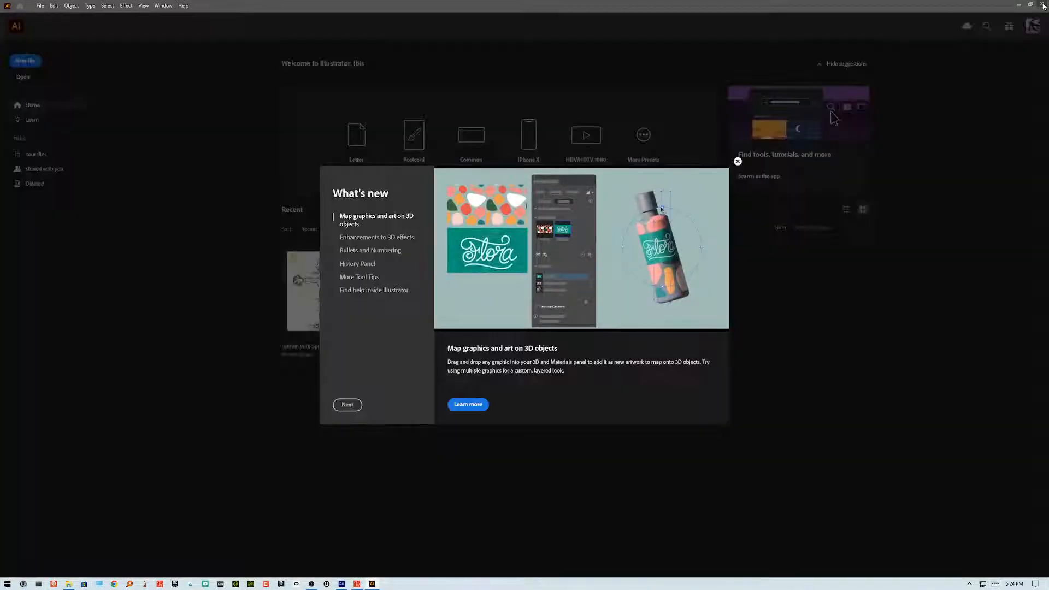
{"action": "left_click", "coordinate": [737, 161]}
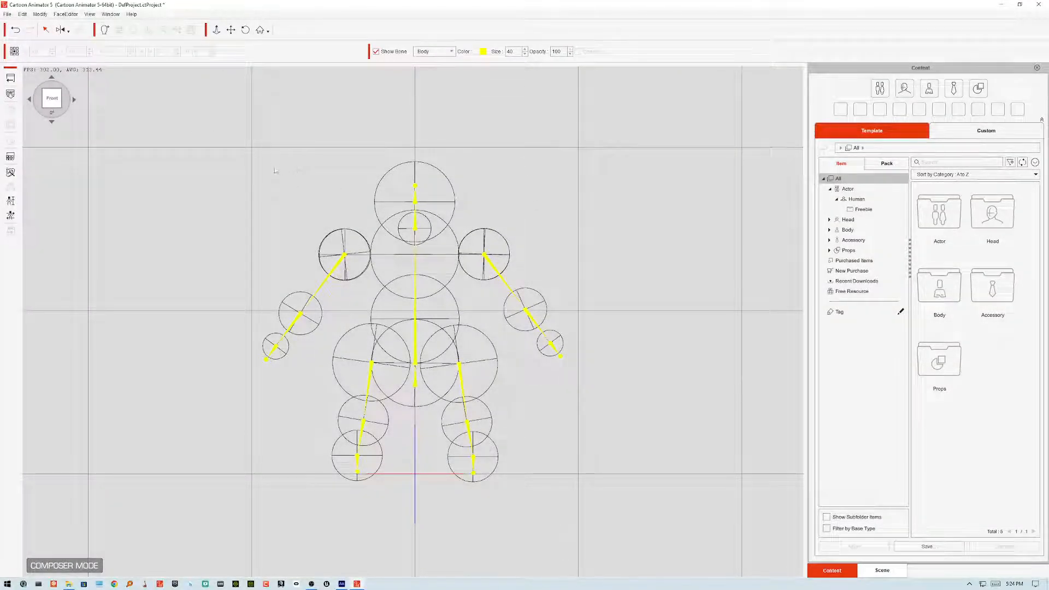
Step: Update Santa in Cartoon Animator from the re-exported Santa.swf file
{"action": "left_click", "coordinate": [9, 94]}
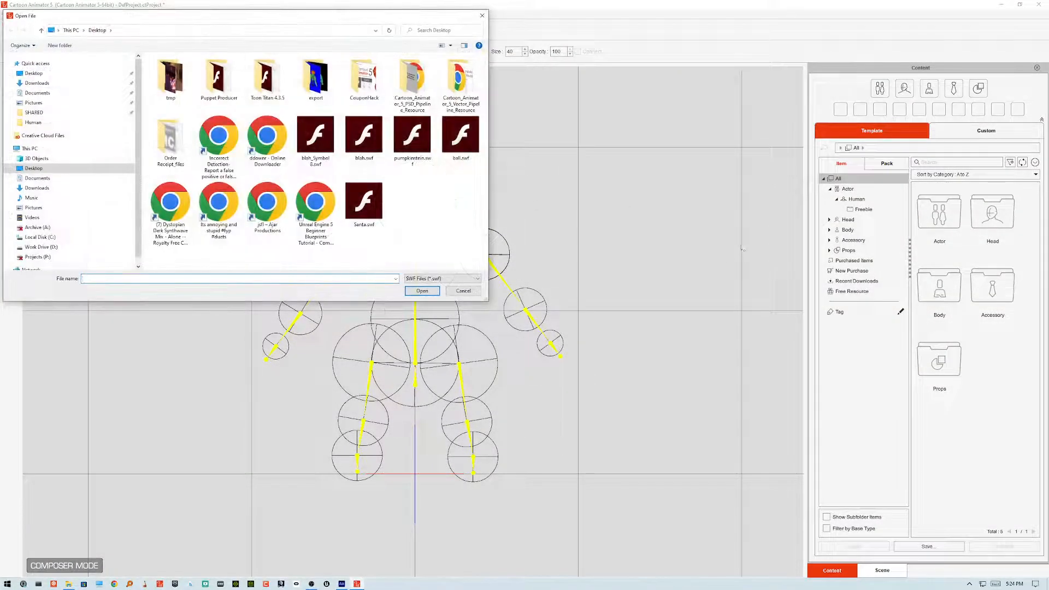
{"action": "left_click", "coordinate": [359, 219]}
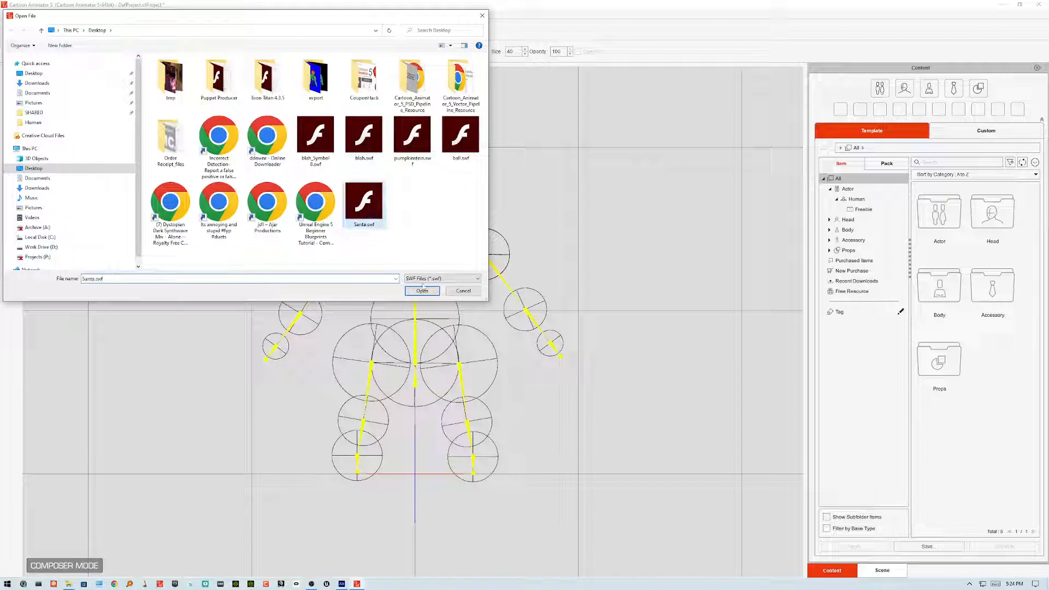
{"action": "left_click", "coordinate": [424, 289]}
{"action": "left_click", "coordinate": [497, 328]}
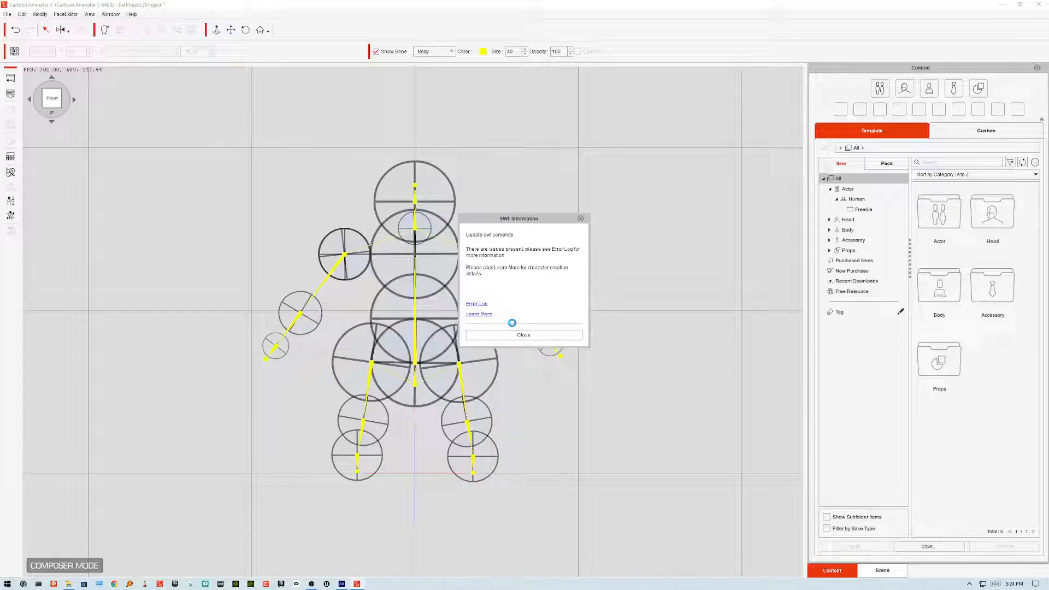
{"action": "left_click", "coordinate": [526, 335]}
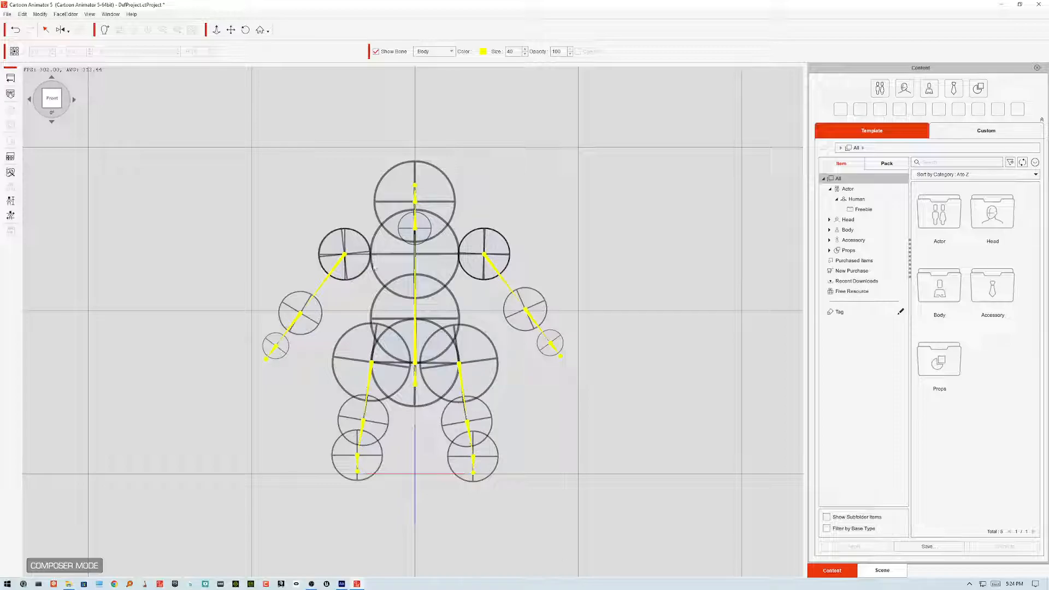
Step: Select the head and open the Calibration panel, then close it
{"action": "left_click", "coordinate": [399, 190]}
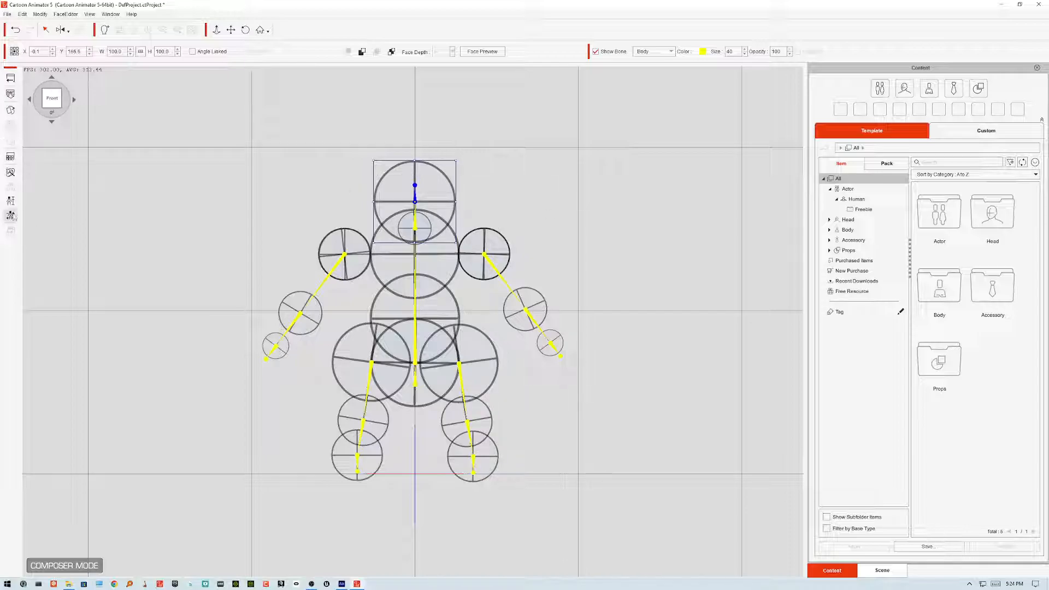
{"action": "left_click", "coordinate": [11, 216]}
{"action": "left_click", "coordinate": [729, 185]}
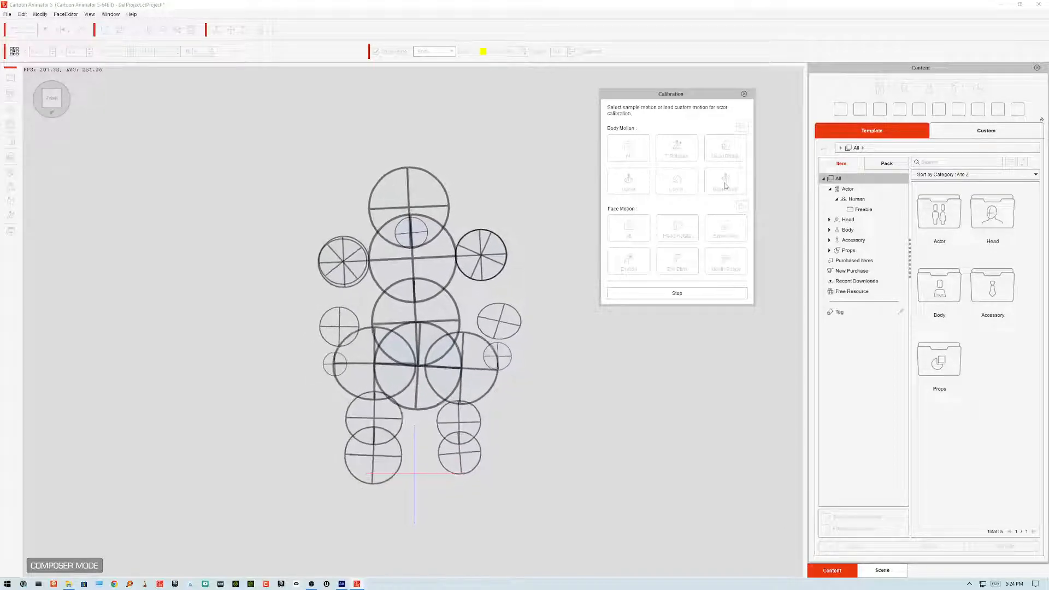
{"action": "left_click", "coordinate": [744, 95]}
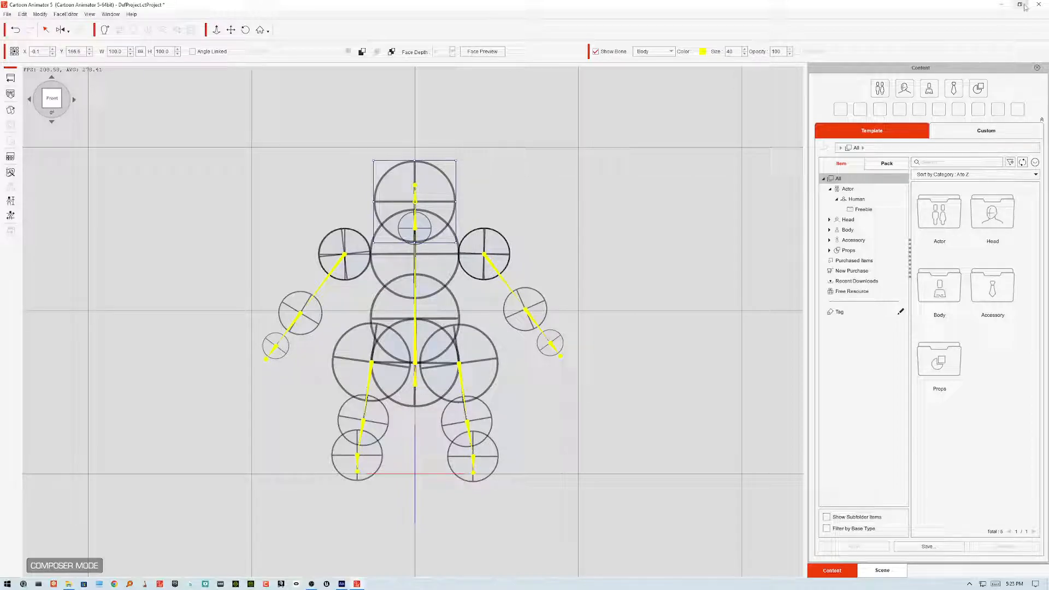
Step: Return to Animate and enter the torso symbol of the Santa rig
{"action": "left_click", "coordinate": [1004, 5]}
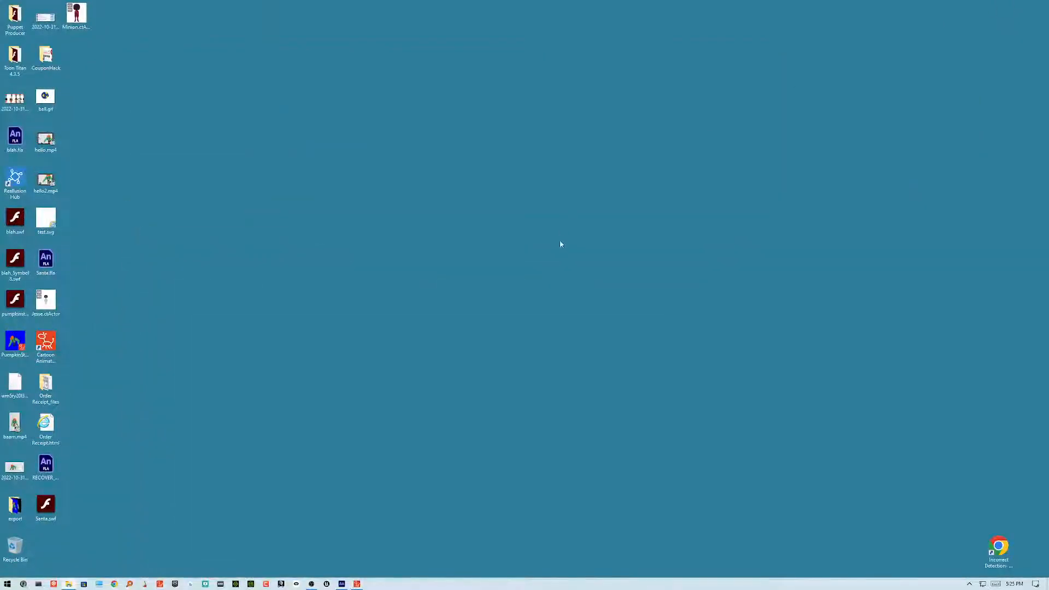
{"action": "left_click", "coordinate": [349, 586]}
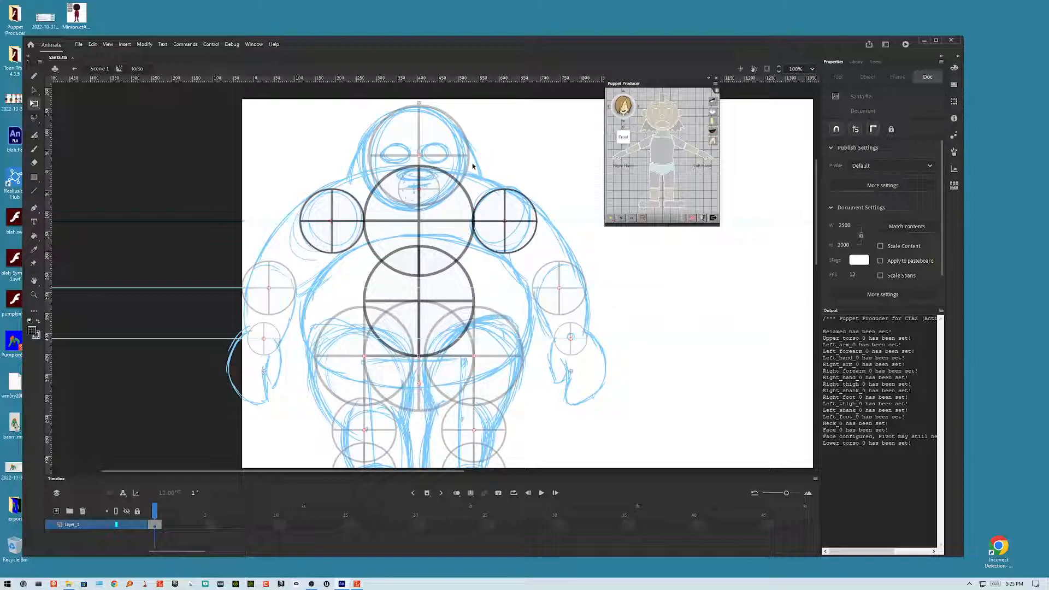
{"action": "double_click", "coordinate": [495, 160]}
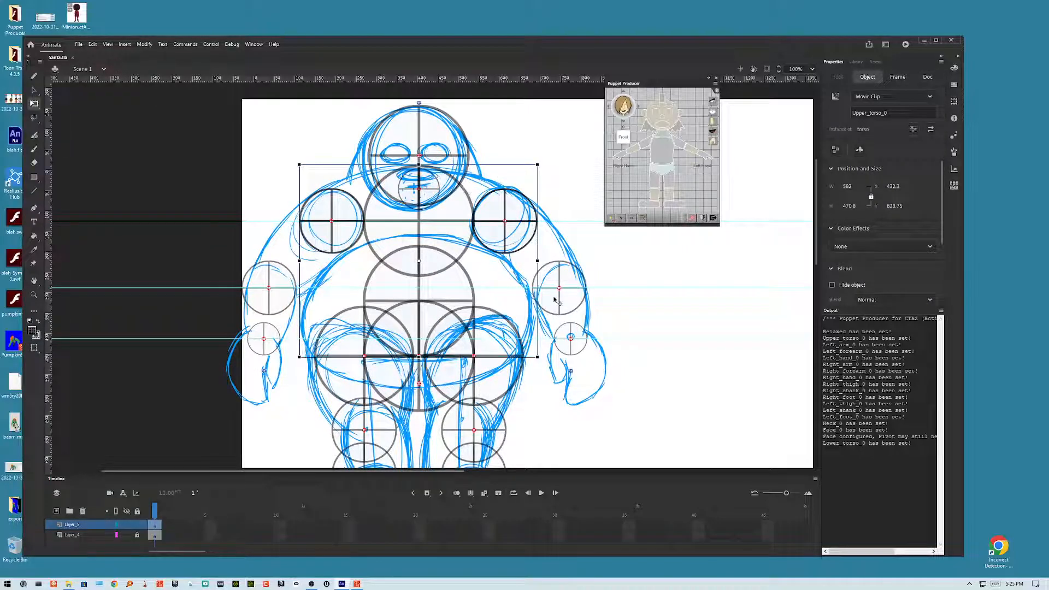
Step: Step back and forth through the undo history of the torso joint circles' edits
{"action": "key", "text": "ctrl+e"}
{"action": "key", "text": "Tab"}
{"action": "key", "text": "ctrl+e"}
{"action": "key", "text": "Tab"}
{"action": "key", "text": "ctrl+z"}
{"action": "key", "text": "ctrl+z"}
{"action": "key", "text": "ctrl+z"}
{"action": "key", "text": "ctrl+z"}
{"action": "key", "text": "ctrl+z"}
{"action": "key", "text": "ctrl+z"}
{"action": "key", "text": "ctrl+z"}
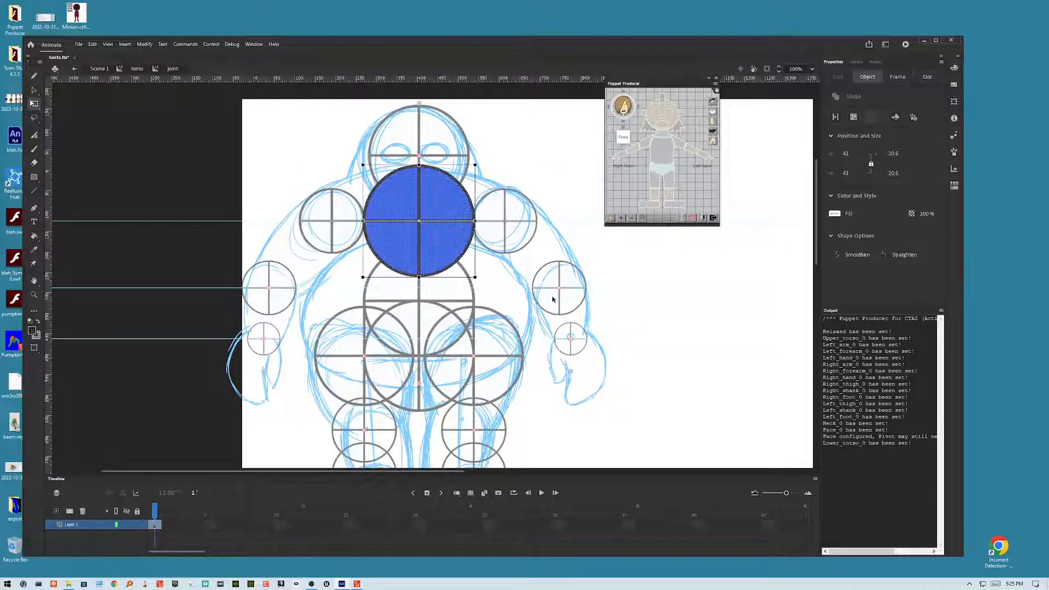
{"action": "key", "text": "ctrl+z"}
{"action": "key", "text": "ctrl+z"}
{"action": "key", "text": "ctrl+z"}
{"action": "key", "text": "ctrl+z"}
{"action": "key", "text": "ctrl+z"}
{"action": "key", "text": "ctrl+z"}
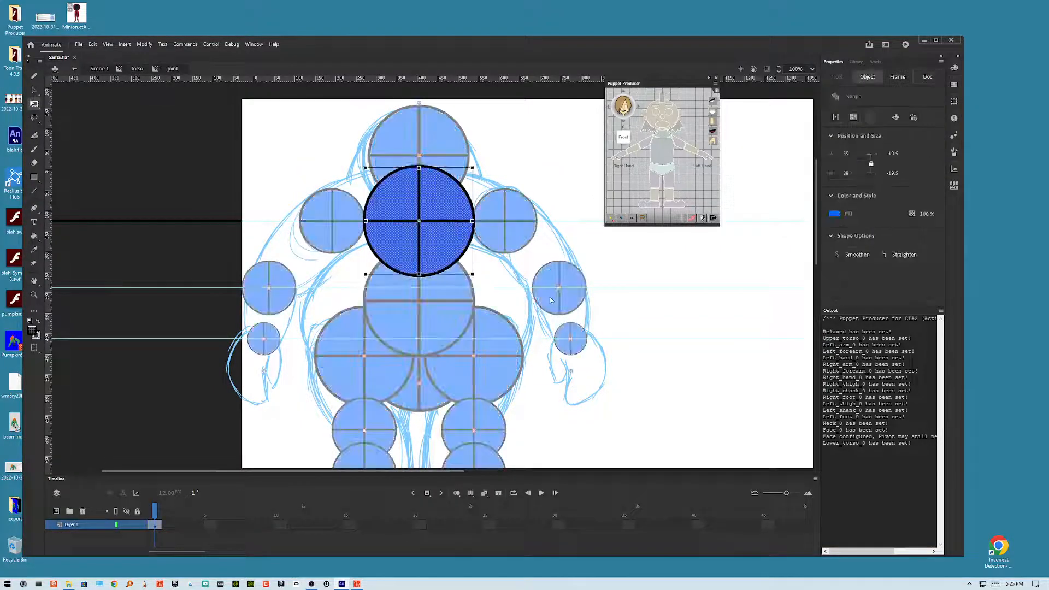
{"action": "key", "text": "ctrl+z"}
{"action": "key", "text": "ctrl+z"}
{"action": "key", "text": "ctrl+z"}
{"action": "key", "text": "ctrl+z"}
{"action": "key", "text": "ctrl+z"}
{"action": "key", "text": "ctrl+z"}
{"action": "key", "text": "ctrl+z"}
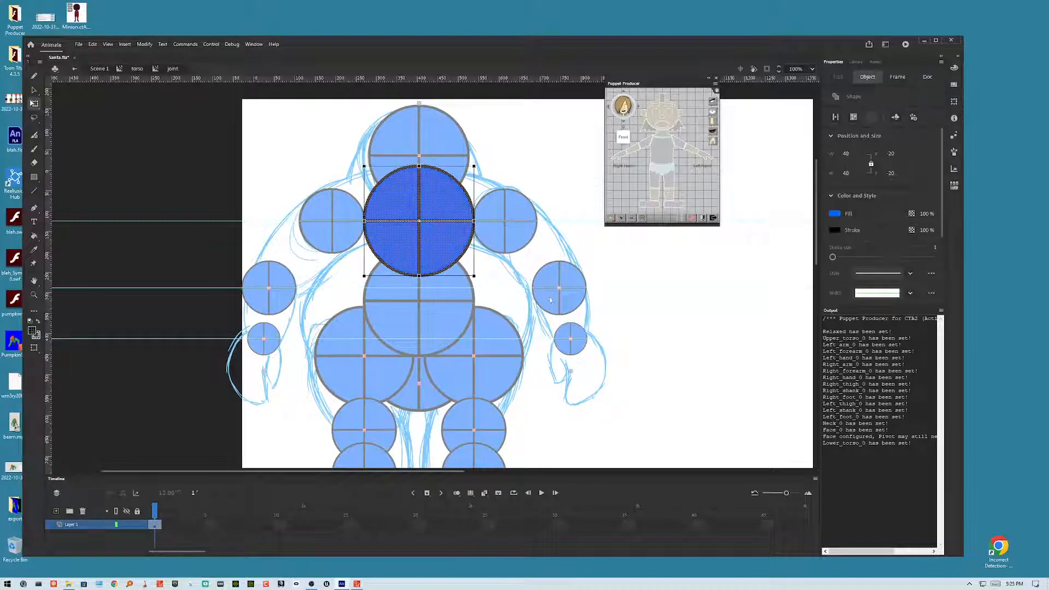
{"action": "key", "text": "ctrl+z"}
{"action": "key", "text": "ctrl+z"}
{"action": "key", "text": "ctrl+z"}
{"action": "key", "text": "ctrl+z"}
{"action": "key", "text": "ctrl+z"}
{"action": "key", "text": "ctrl+z"}
{"action": "key", "text": "ctrl+z"}
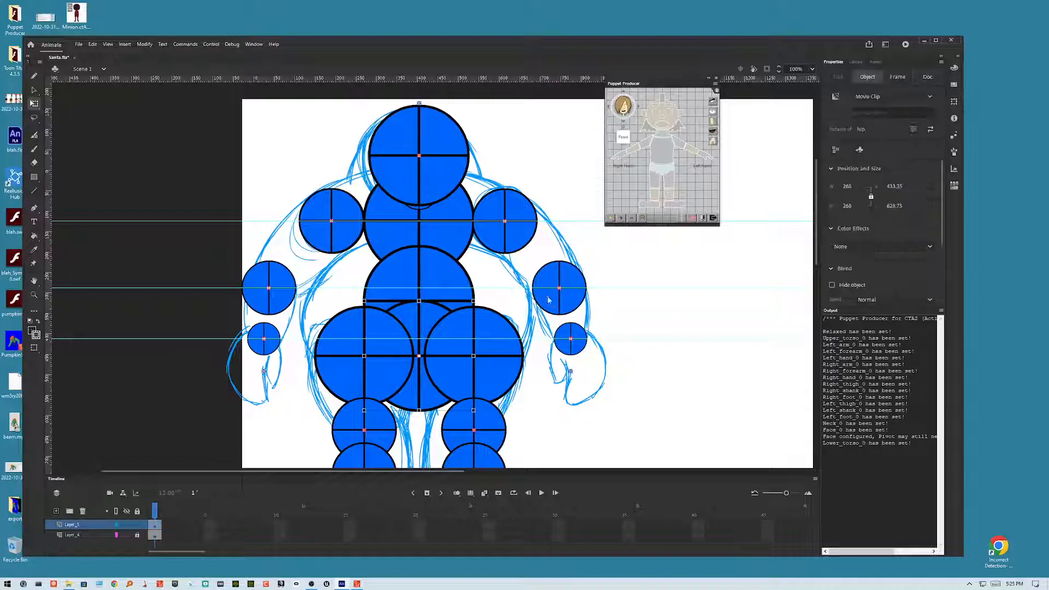
{"action": "key", "text": "ctrl+y"}
{"action": "key", "text": "ctrl+y"}
{"action": "key", "text": "ctrl+y"}
{"action": "key", "text": "ctrl+y"}
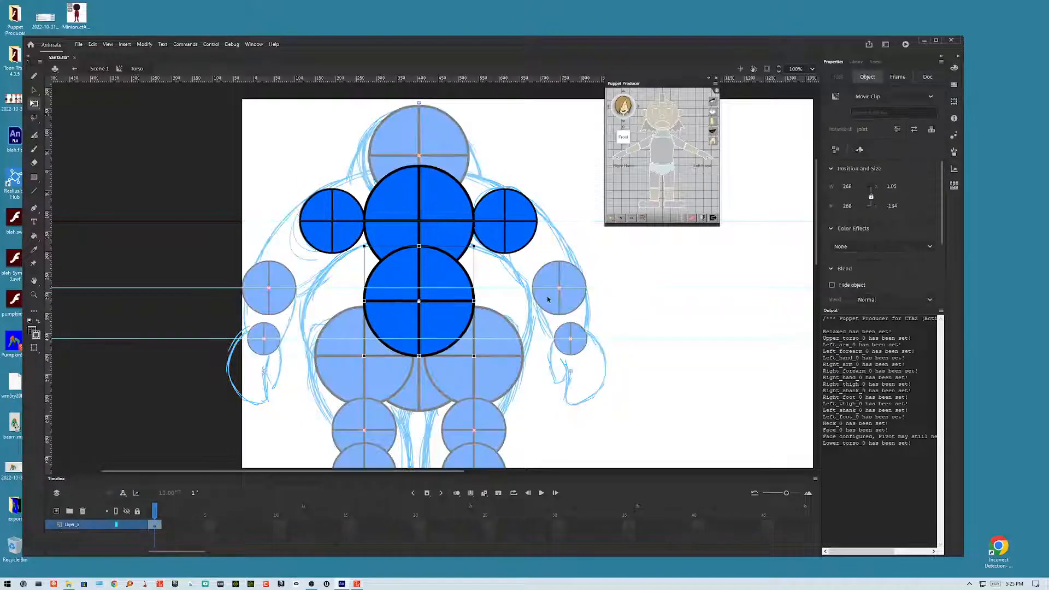
{"action": "key", "text": "ctrl+y"}
{"action": "key", "text": "ctrl+y"}
{"action": "key", "text": "ctrl+y"}
{"action": "key", "text": "ctrl+y"}
{"action": "key", "text": "ctrl+y"}
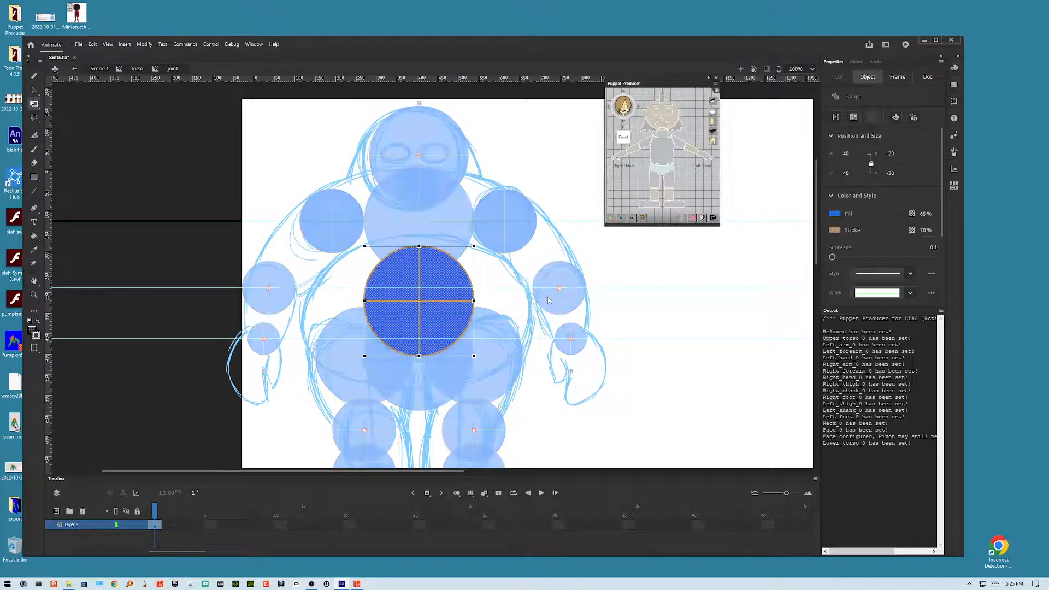
{"action": "key", "text": "ctrl+z"}
{"action": "key", "text": "ctrl+z"}
{"action": "key", "text": "ctrl+z"}
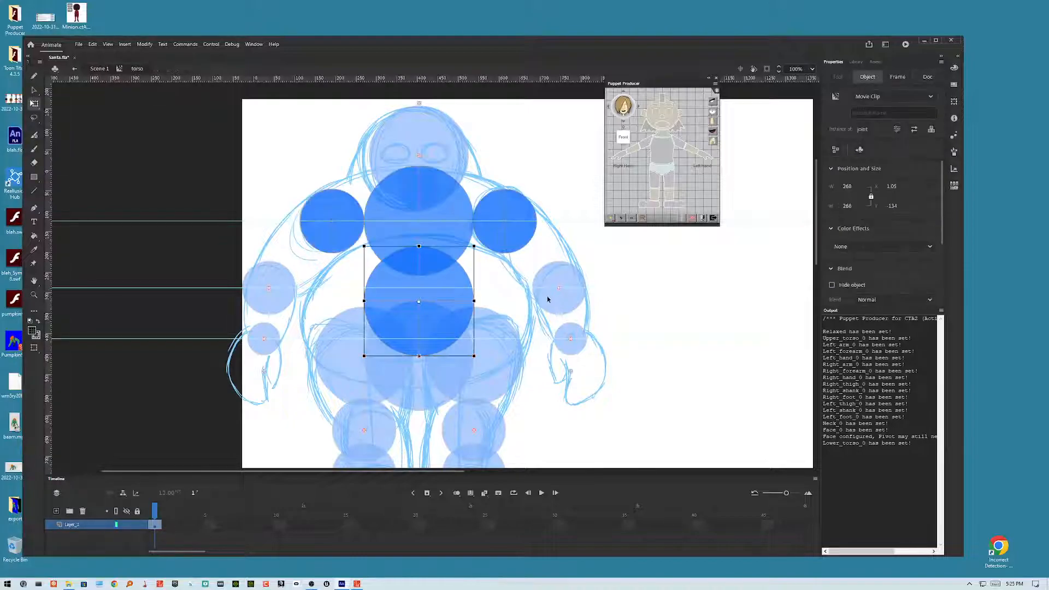
{"action": "key", "text": "ctrl+y"}
{"action": "key", "text": "ctrl+y"}
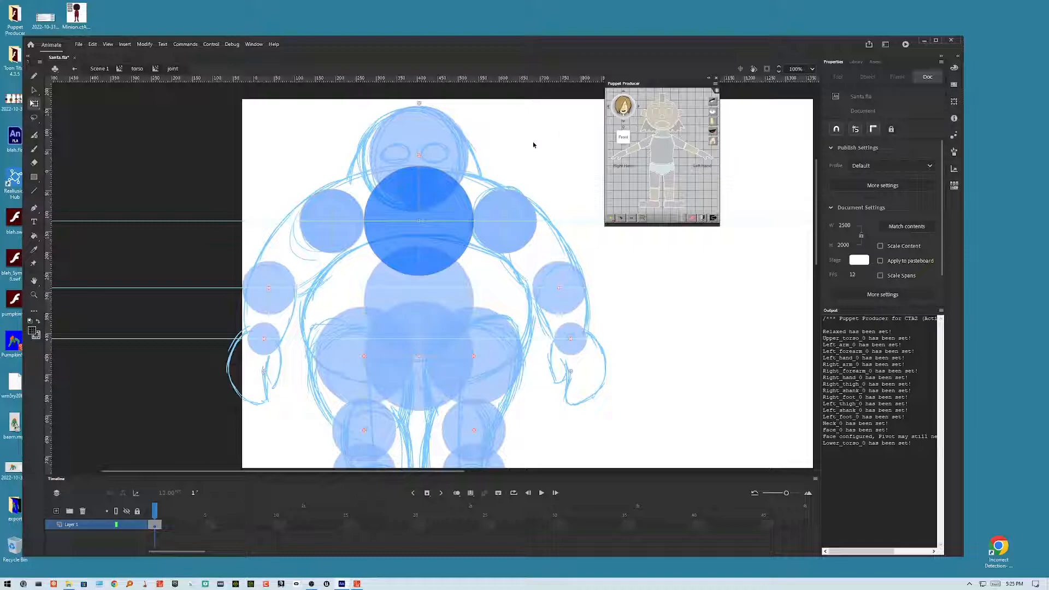
{"action": "key", "text": "ctrl+z"}
{"action": "key", "text": "ctrl+z"}
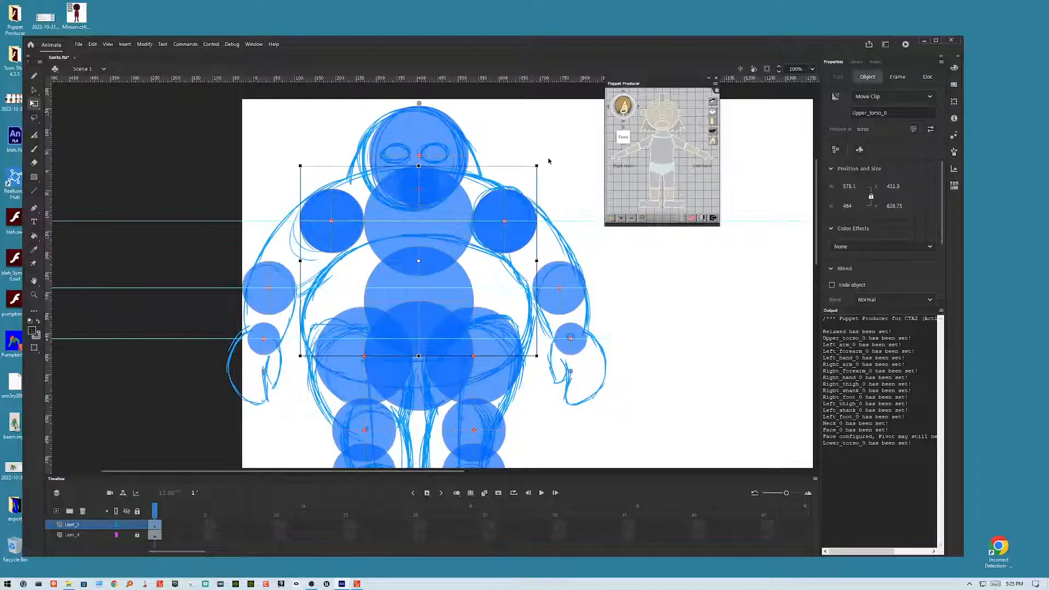
Step: Inside the torso symbol, select all the joint circles and set their fill colour to #0099FF
{"action": "double_click", "coordinate": [457, 202]}
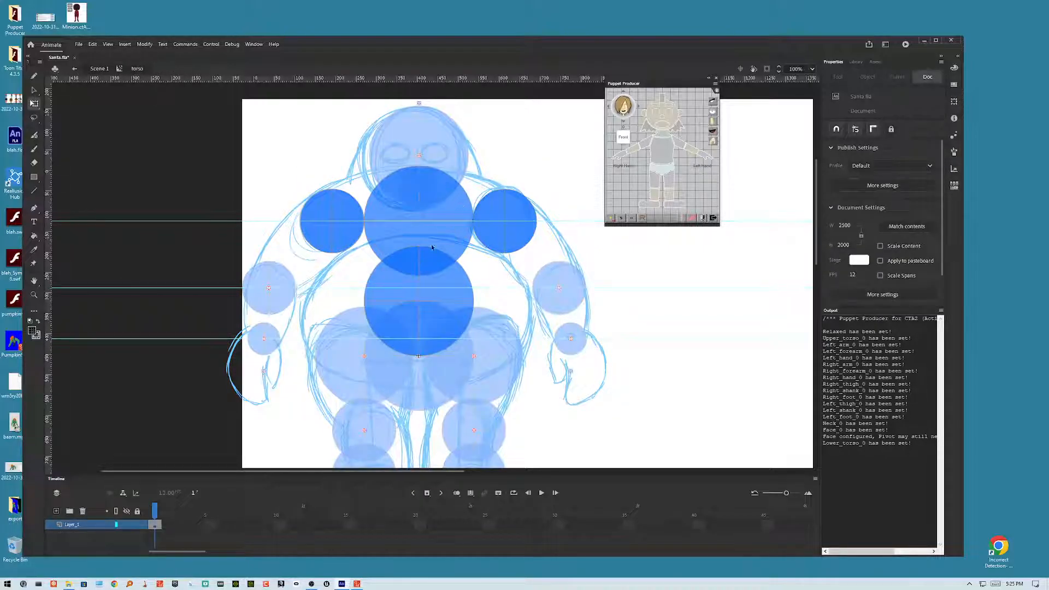
{"action": "key", "text": "ctrl+a"}
{"action": "left_click", "coordinate": [33, 332]}
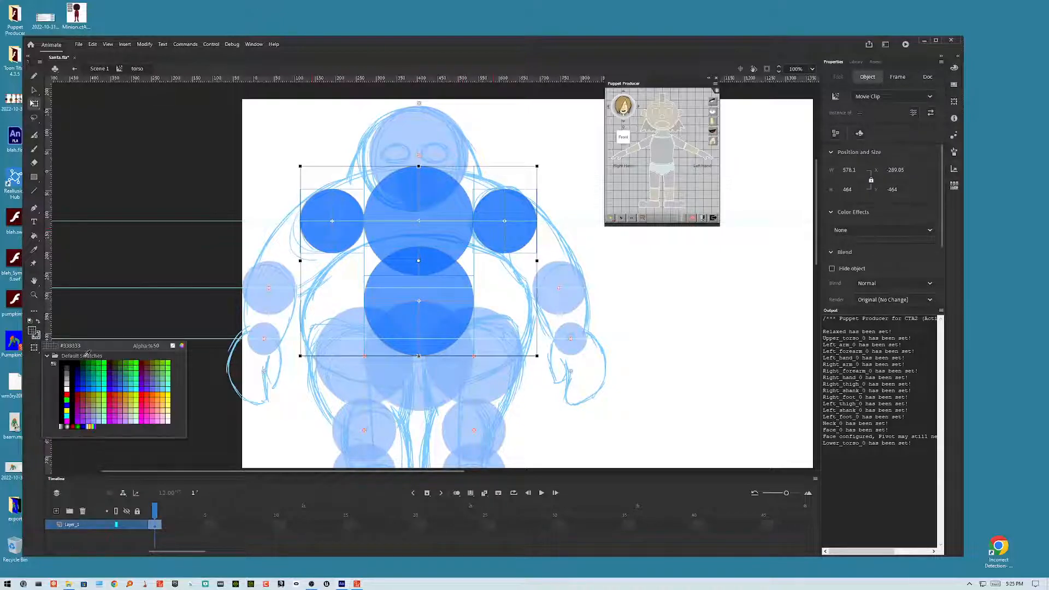
{"action": "left_click", "coordinate": [48, 339]}
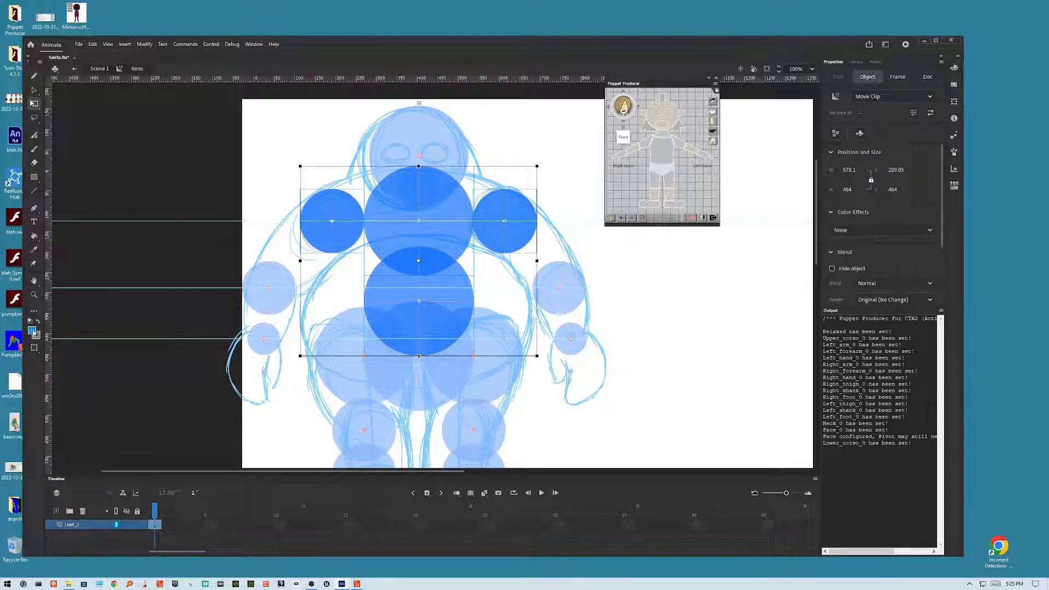
{"action": "left_click", "coordinate": [33, 332]}
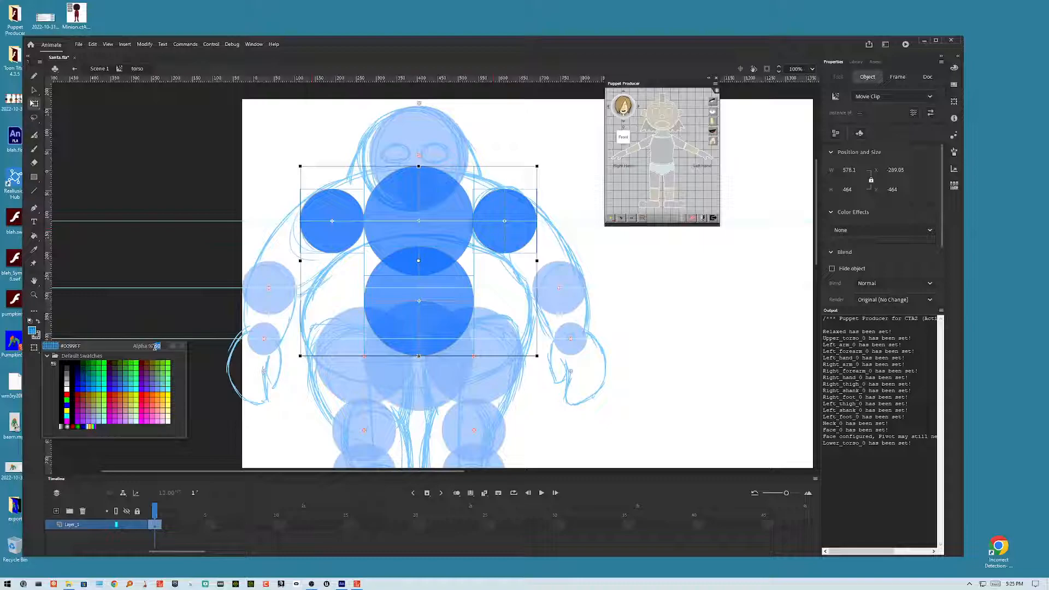
{"action": "key", "text": "Return"}
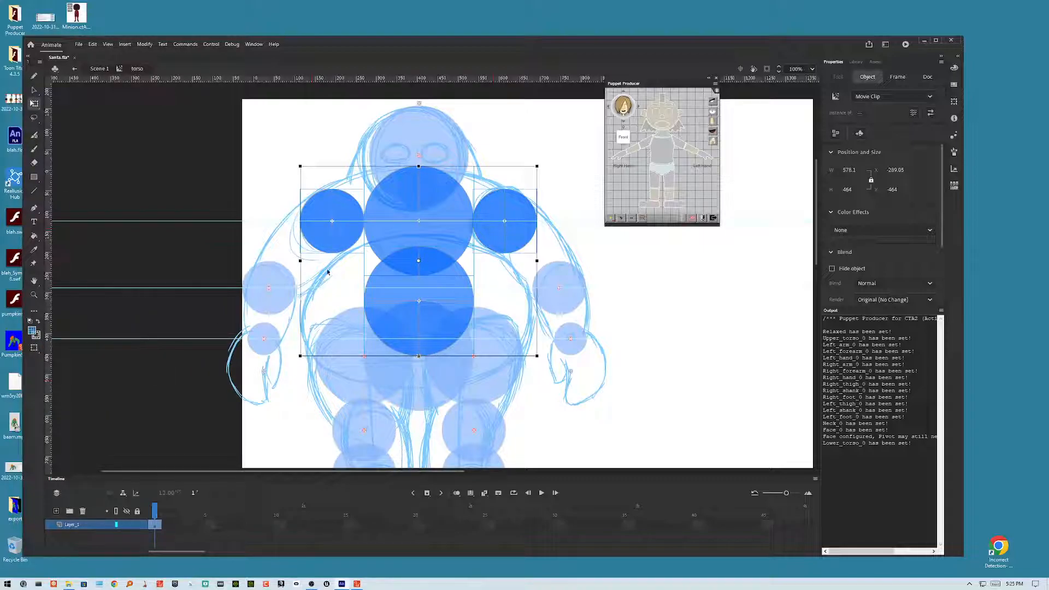
Step: Enter the upper torso joint, select its circle and set its fill to #0099FF at 25% alpha
{"action": "double_click", "coordinate": [389, 238]}
{"action": "left_click", "coordinate": [391, 237]}
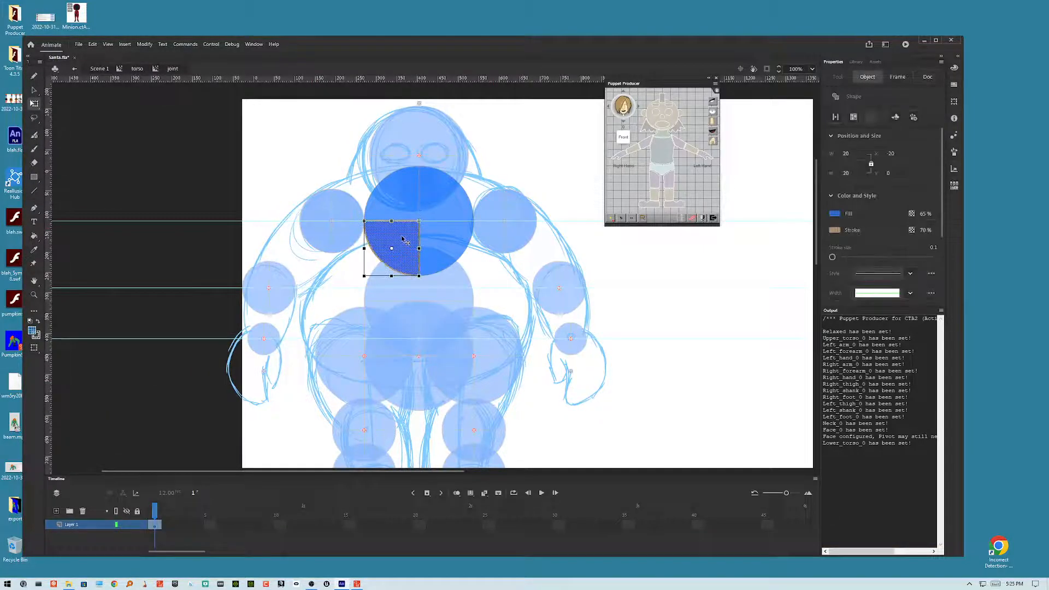
{"action": "key", "text": "ctrl+a"}
{"action": "left_click", "coordinate": [31, 332]}
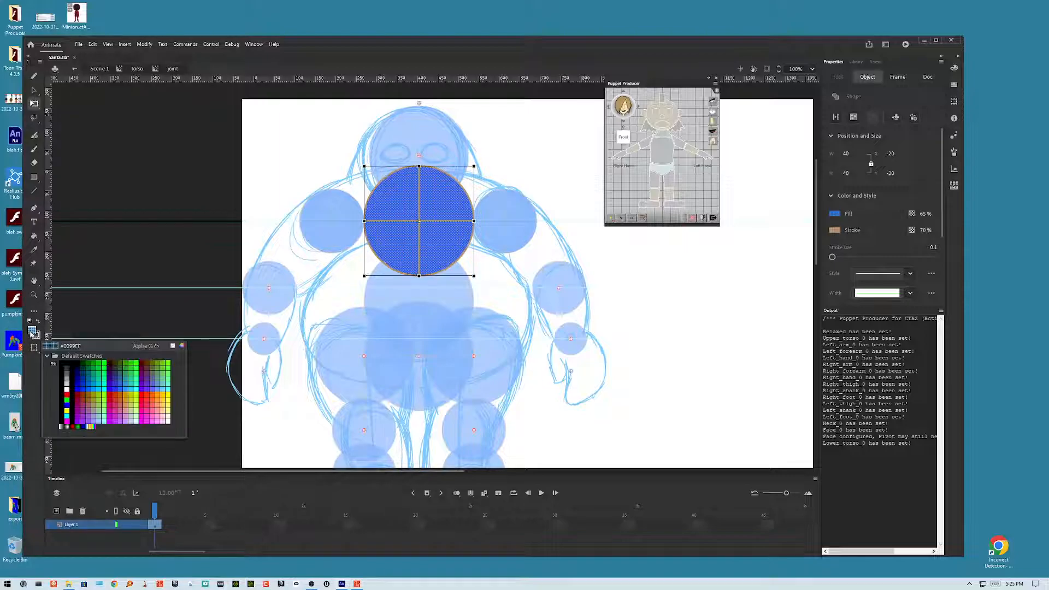
{"action": "left_click", "coordinate": [31, 336]}
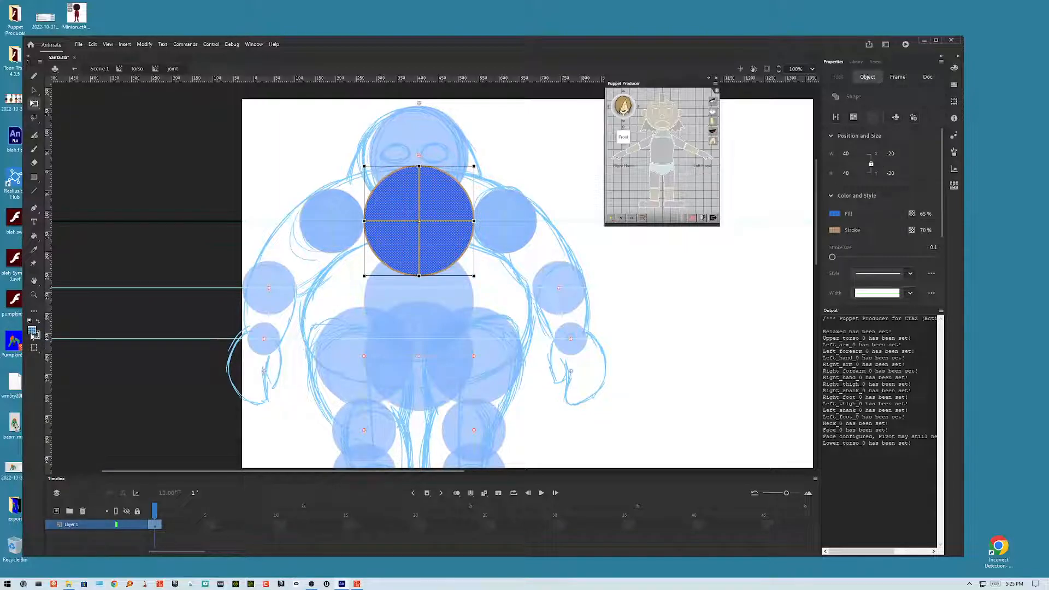
{"action": "left_click", "coordinate": [154, 175]}
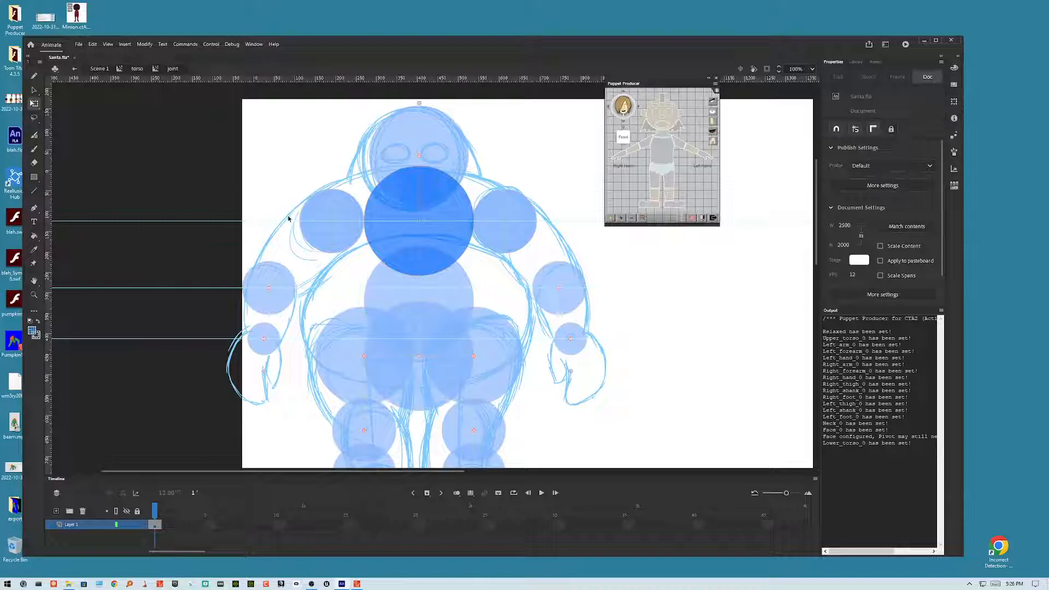
{"action": "key", "text": "ctrl+a"}
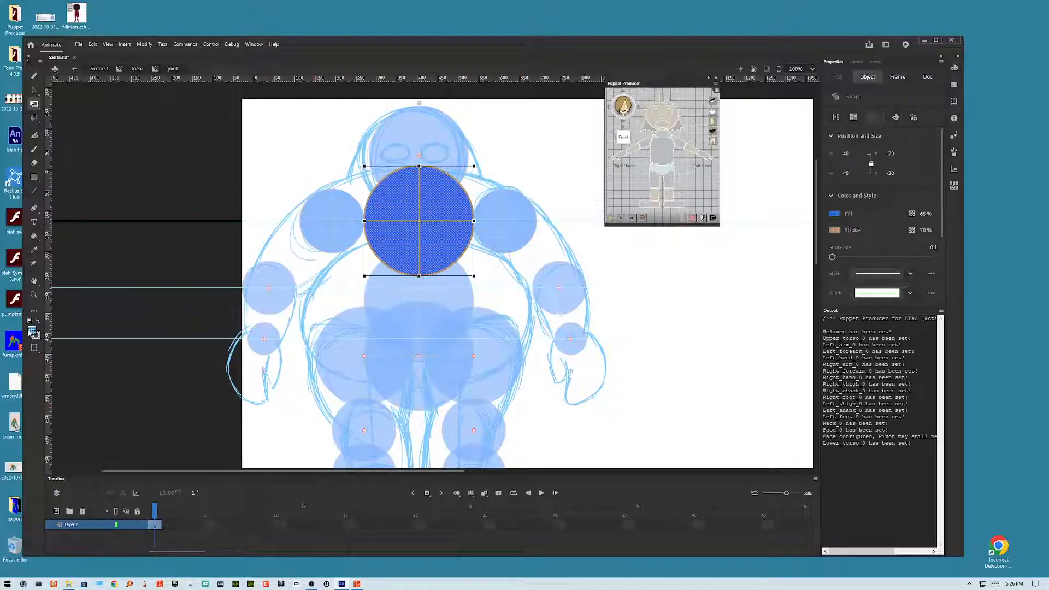
{"action": "left_click", "coordinate": [32, 332]}
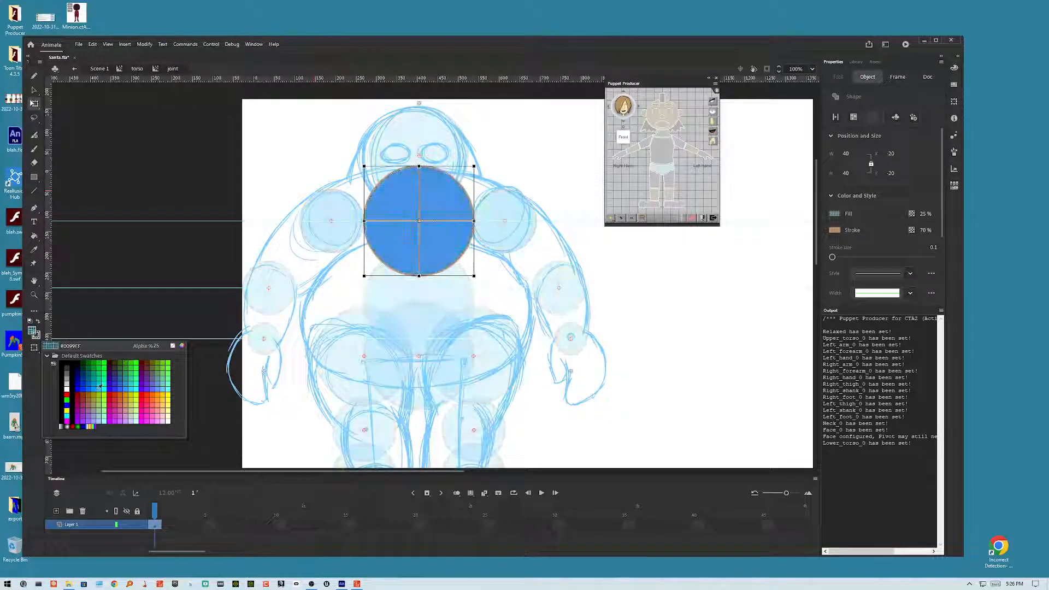
{"action": "left_click", "coordinate": [98, 385]}
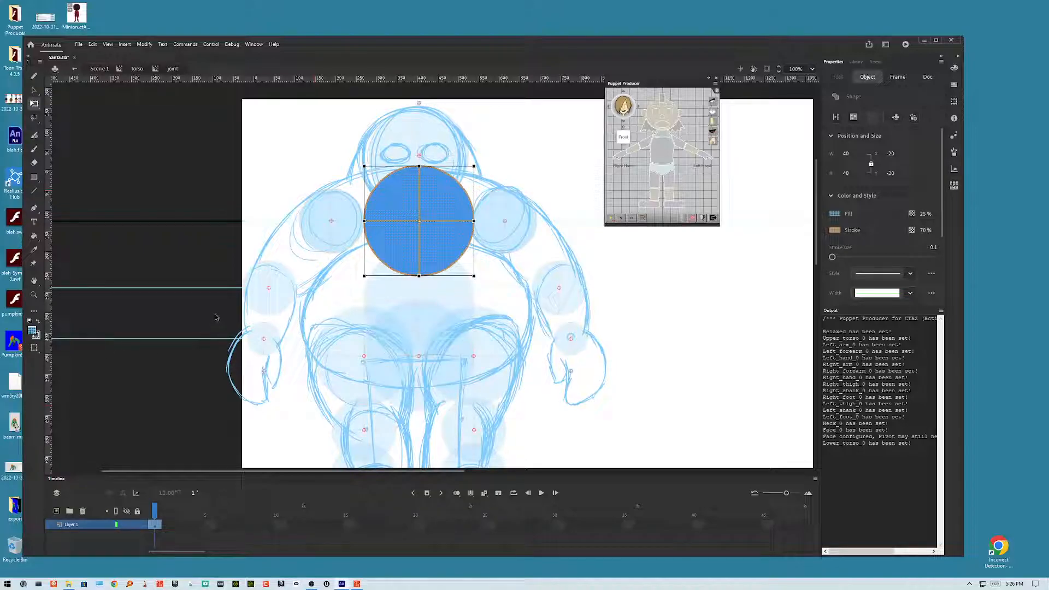
Step: Return to the main scene and open Layer_4's layer properties, then cancel them
{"action": "left_click", "coordinate": [209, 266]}
{"action": "double_click", "coordinate": [208, 266]}
{"action": "double_click", "coordinate": [211, 266]}
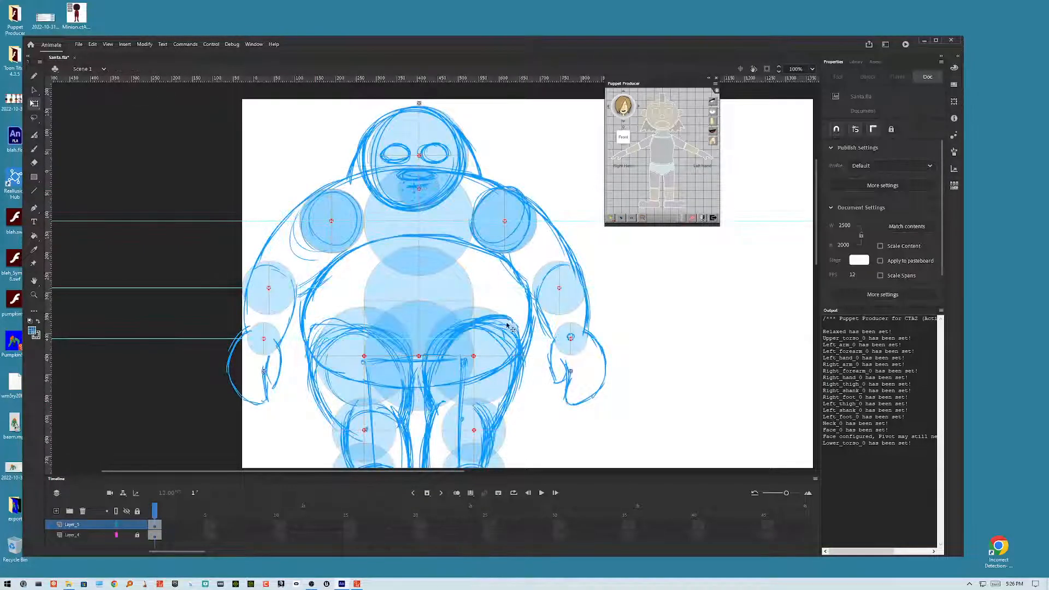
{"action": "left_click", "coordinate": [116, 535]}
{"action": "double_click", "coordinate": [117, 535]}
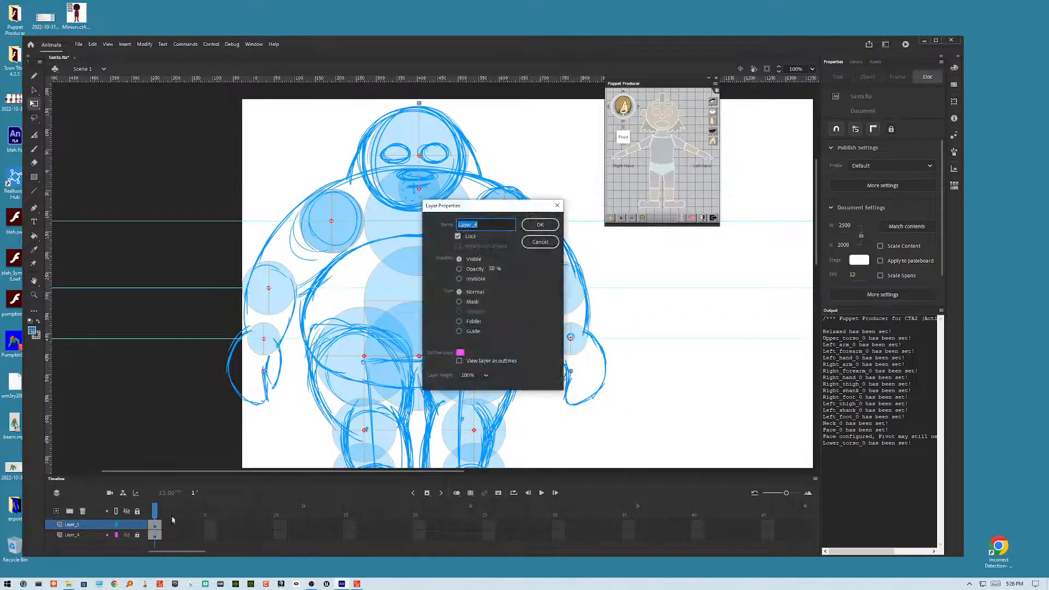
{"action": "left_click", "coordinate": [541, 244]}
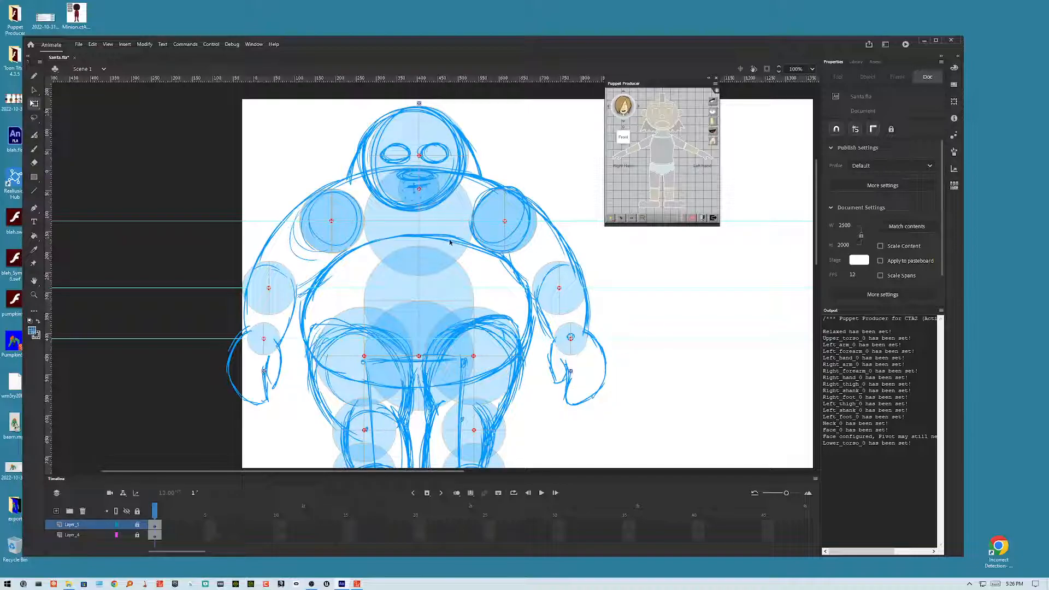
Step: Enter the torso symbol, pick the Classic Brush with black fill and add a new layer
{"action": "left_click", "coordinate": [88, 526]}
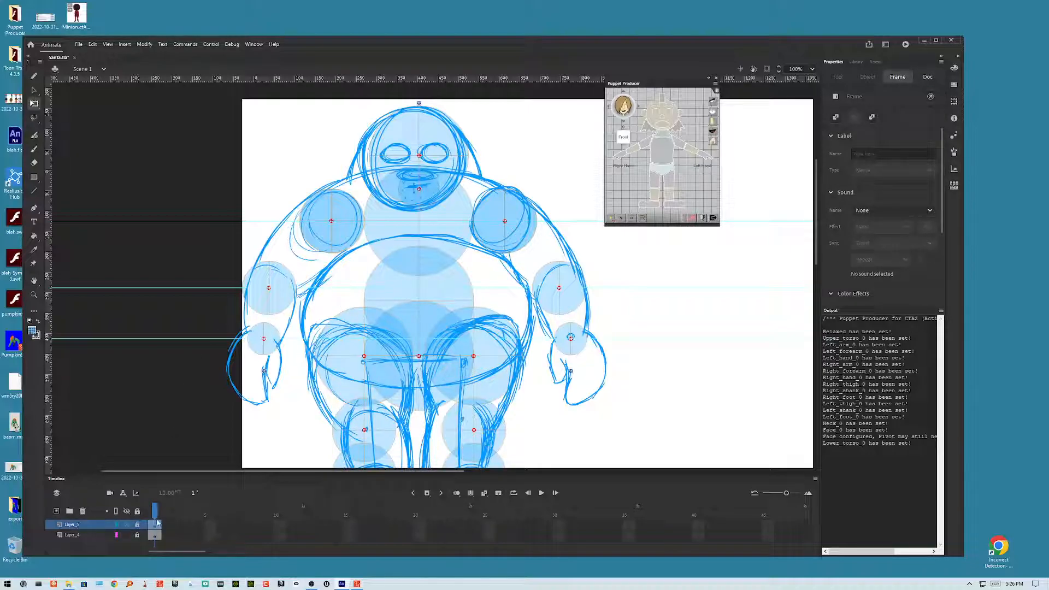
{"action": "double_click", "coordinate": [408, 228]}
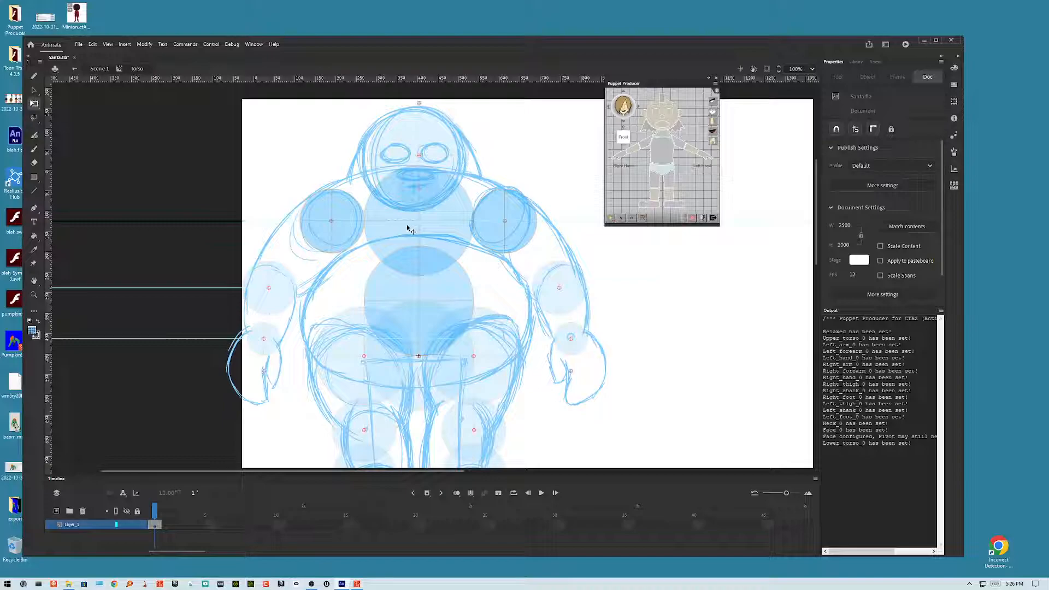
{"action": "key", "text": "b"}
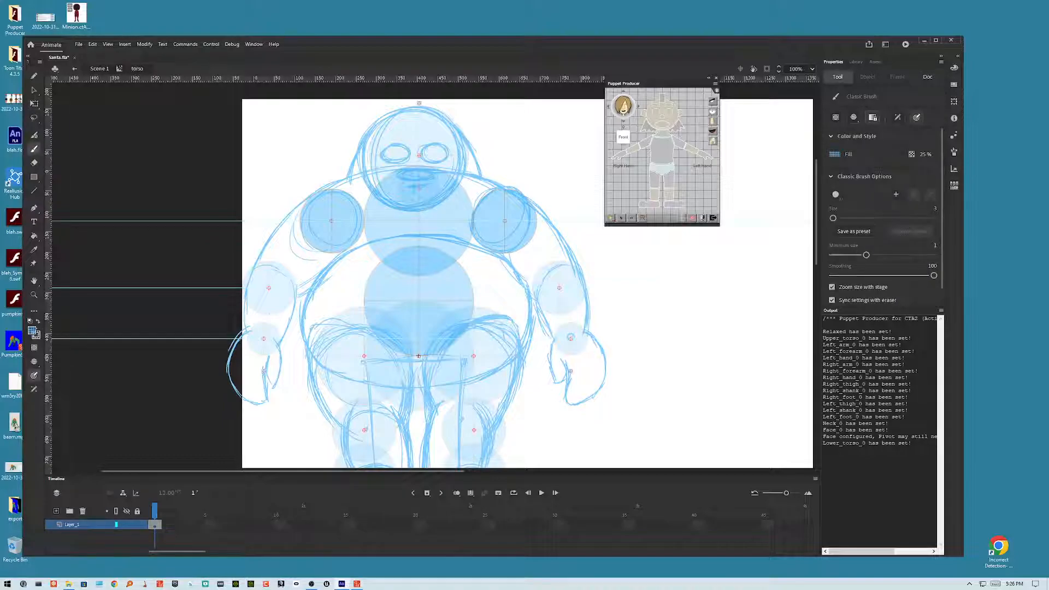
{"action": "left_click", "coordinate": [33, 331]}
{"action": "left_click", "coordinate": [63, 364]}
{"action": "left_click", "coordinate": [56, 511]}
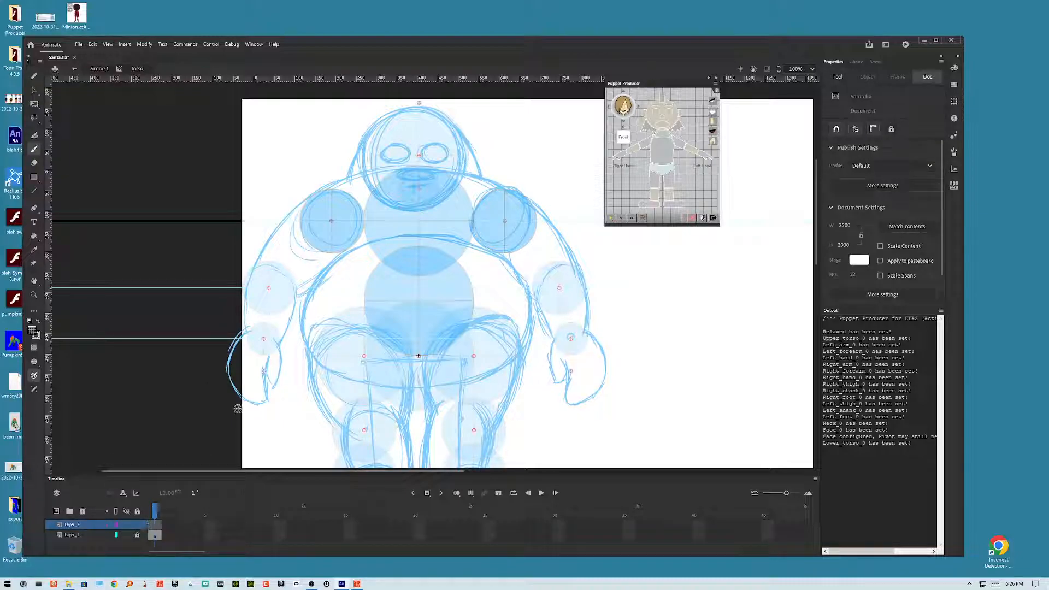
Step: Brush a black outline over the sketched upper torso's shoulder curve
{"action": "left_click_drag", "start_coordinate": [310, 199], "coordinate": [352, 177]}
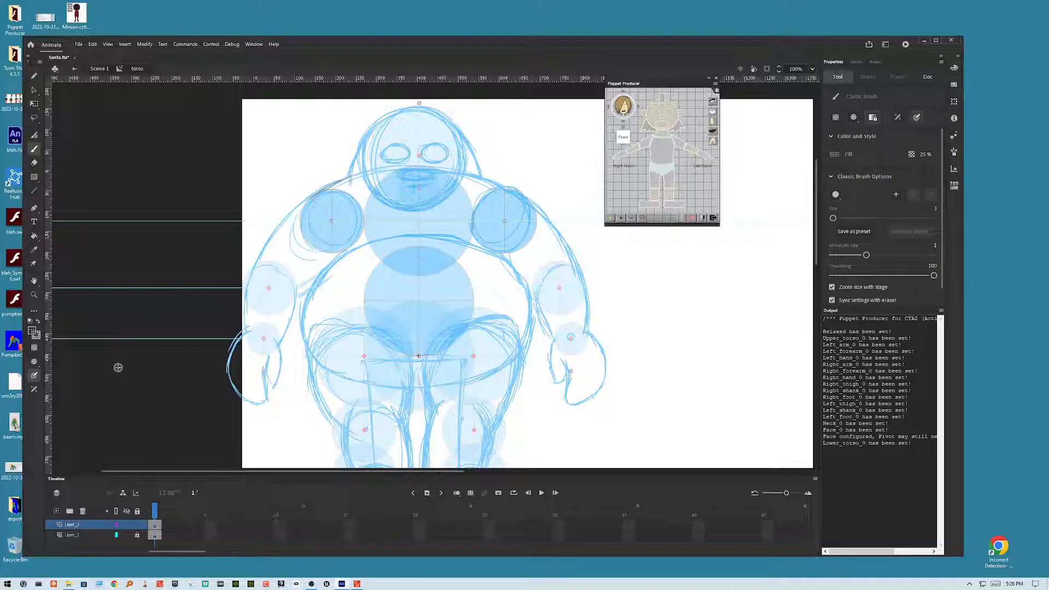
{"action": "key", "text": "ctrl+z"}
{"action": "left_click", "coordinate": [33, 331]}
{"action": "left_click_drag", "start_coordinate": [155, 349], "coordinate": [195, 347]}
{"action": "mouse_move", "coordinate": [340, 182]}
{"action": "left_mouse_down"}
{"action": "mouse_move", "coordinate": [311, 199]}
{"action": "mouse_move", "coordinate": [366, 169]}
{"action": "left_mouse_up"}
{"action": "left_click_drag", "start_coordinate": [310, 200], "coordinate": [375, 162]}
{"action": "left_click_drag", "start_coordinate": [325, 187], "coordinate": [418, 163]}
{"action": "mouse_move", "coordinate": [351, 175]}
{"action": "left_mouse_down"}
{"action": "mouse_move", "coordinate": [446, 166]}
{"action": "mouse_move", "coordinate": [436, 165]}
{"action": "mouse_move", "coordinate": [479, 175]}
{"action": "left_mouse_up"}
{"action": "mouse_move", "coordinate": [391, 170]}
{"action": "left_mouse_down"}
{"action": "mouse_move", "coordinate": [499, 179]}
{"action": "mouse_move", "coordinate": [522, 195]}
{"action": "mouse_move", "coordinate": [423, 162]}
{"action": "mouse_move", "coordinate": [518, 191]}
{"action": "mouse_move", "coordinate": [474, 172]}
{"action": "mouse_move", "coordinate": [353, 175]}
{"action": "left_mouse_up"}
{"action": "mouse_move", "coordinate": [425, 163]}
{"action": "left_mouse_down"}
{"action": "mouse_move", "coordinate": [316, 196]}
{"action": "mouse_move", "coordinate": [297, 228]}
{"action": "mouse_move", "coordinate": [314, 253]}
{"action": "left_mouse_up"}
{"action": "left_click_drag", "start_coordinate": [300, 217], "coordinate": [319, 252]}
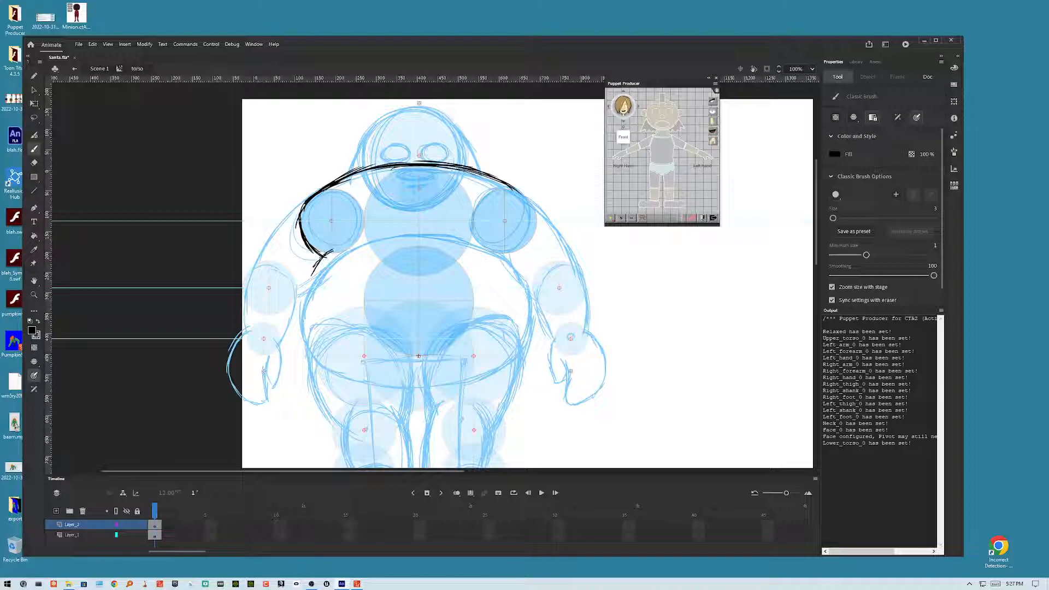
Step: Brush black curves down both sides of the sketched belly
{"action": "left_click_drag", "start_coordinate": [322, 257], "coordinate": [307, 288]}
{"action": "mouse_move", "coordinate": [378, 238]}
{"action": "left_mouse_down"}
{"action": "mouse_move", "coordinate": [307, 296]}
{"action": "mouse_move", "coordinate": [309, 345]}
{"action": "left_mouse_up"}
{"action": "left_click_drag", "start_coordinate": [305, 295], "coordinate": [308, 348]}
{"action": "left_click_drag", "start_coordinate": [310, 285], "coordinate": [305, 335]}
{"action": "left_click_drag", "start_coordinate": [323, 266], "coordinate": [306, 306]}
{"action": "left_click_drag", "start_coordinate": [349, 246], "coordinate": [308, 293]}
{"action": "mouse_move", "coordinate": [342, 250]}
{"action": "left_mouse_down"}
{"action": "mouse_move", "coordinate": [306, 302]}
{"action": "mouse_move", "coordinate": [308, 288]}
{"action": "left_mouse_up"}
{"action": "mouse_move", "coordinate": [377, 237]}
{"action": "left_mouse_down"}
{"action": "mouse_move", "coordinate": [318, 272]}
{"action": "mouse_move", "coordinate": [344, 250]}
{"action": "mouse_move", "coordinate": [336, 252]}
{"action": "left_mouse_up"}
{"action": "mouse_move", "coordinate": [416, 233]}
{"action": "left_mouse_down"}
{"action": "mouse_move", "coordinate": [377, 238]}
{"action": "mouse_move", "coordinate": [482, 244]}
{"action": "mouse_move", "coordinate": [522, 269]}
{"action": "left_mouse_up"}
{"action": "left_click_drag", "start_coordinate": [459, 239], "coordinate": [525, 289]}
{"action": "mouse_move", "coordinate": [504, 251]}
{"action": "left_mouse_down"}
{"action": "mouse_move", "coordinate": [531, 297]}
{"action": "mouse_move", "coordinate": [495, 257]}
{"action": "mouse_move", "coordinate": [530, 304]}
{"action": "mouse_move", "coordinate": [526, 335]}
{"action": "left_mouse_up"}
{"action": "left_click_drag", "start_coordinate": [524, 278], "coordinate": [522, 347]}
{"action": "left_click_drag", "start_coordinate": [528, 305], "coordinate": [519, 359]}
{"action": "left_click_drag", "start_coordinate": [530, 319], "coordinate": [526, 345]}
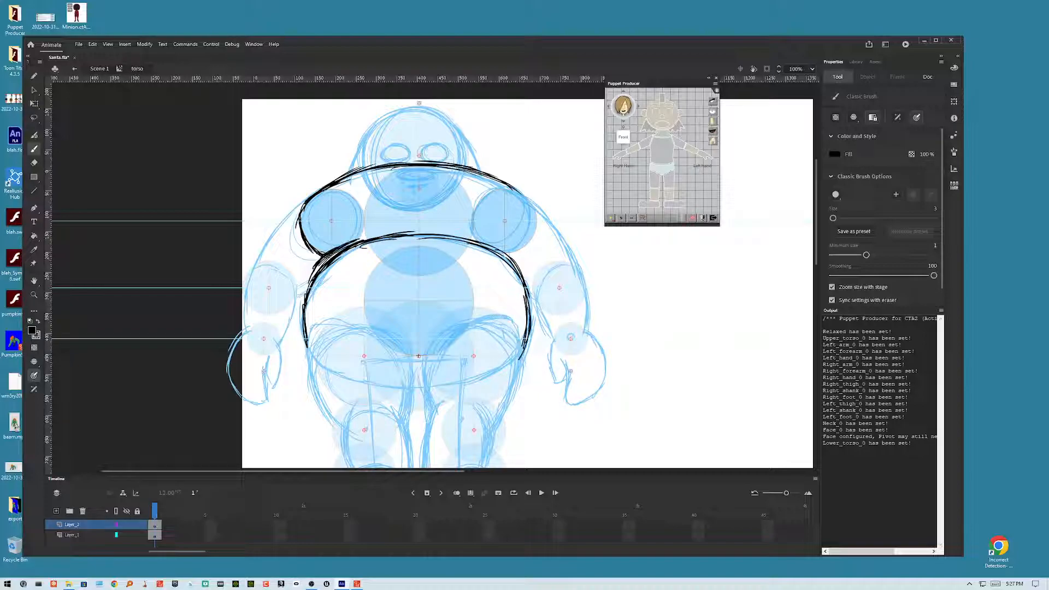
Step: Close the belly outline with a black curve along its bottom edge
{"action": "mouse_move", "coordinate": [308, 345]}
{"action": "left_mouse_down"}
{"action": "mouse_move", "coordinate": [337, 373]}
{"action": "mouse_move", "coordinate": [412, 384]}
{"action": "mouse_move", "coordinate": [372, 384]}
{"action": "mouse_move", "coordinate": [447, 385]}
{"action": "left_mouse_up"}
{"action": "left_click_drag", "start_coordinate": [358, 378], "coordinate": [480, 386]}
{"action": "left_click_drag", "start_coordinate": [422, 389], "coordinate": [521, 355]}
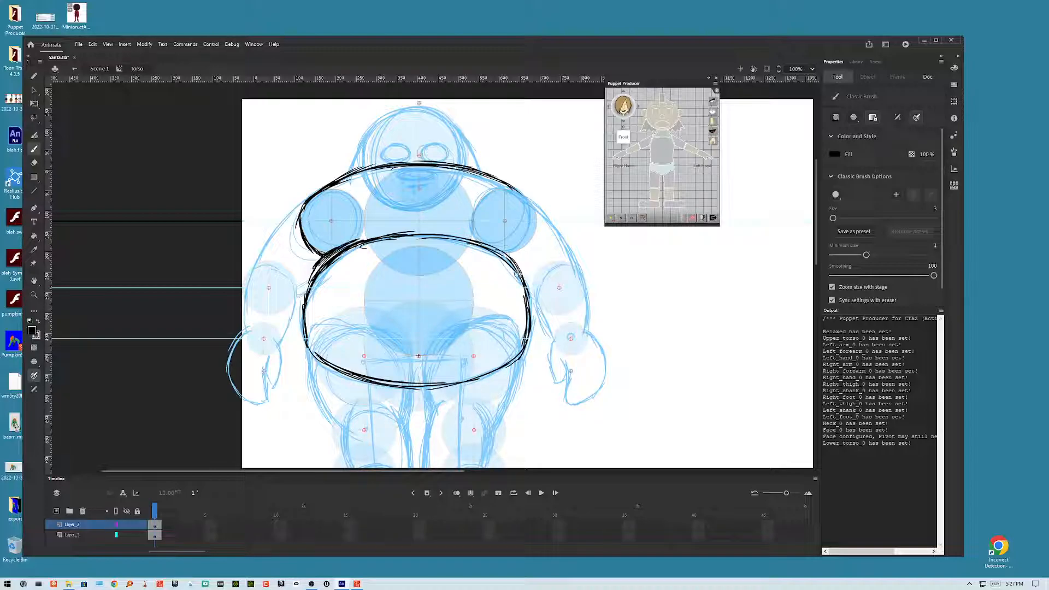
Step: Touch up the black line along the seam between the chest and the belly
{"action": "left_click_drag", "start_coordinate": [407, 235], "coordinate": [501, 252]}
{"action": "left_click_drag", "start_coordinate": [412, 232], "coordinate": [489, 248]}
{"action": "left_click_drag", "start_coordinate": [379, 239], "coordinate": [448, 233]}
{"action": "mouse_move", "coordinate": [323, 269]}
{"action": "left_mouse_down"}
{"action": "mouse_move", "coordinate": [346, 249]}
{"action": "mouse_move", "coordinate": [393, 237]}
{"action": "left_mouse_up"}
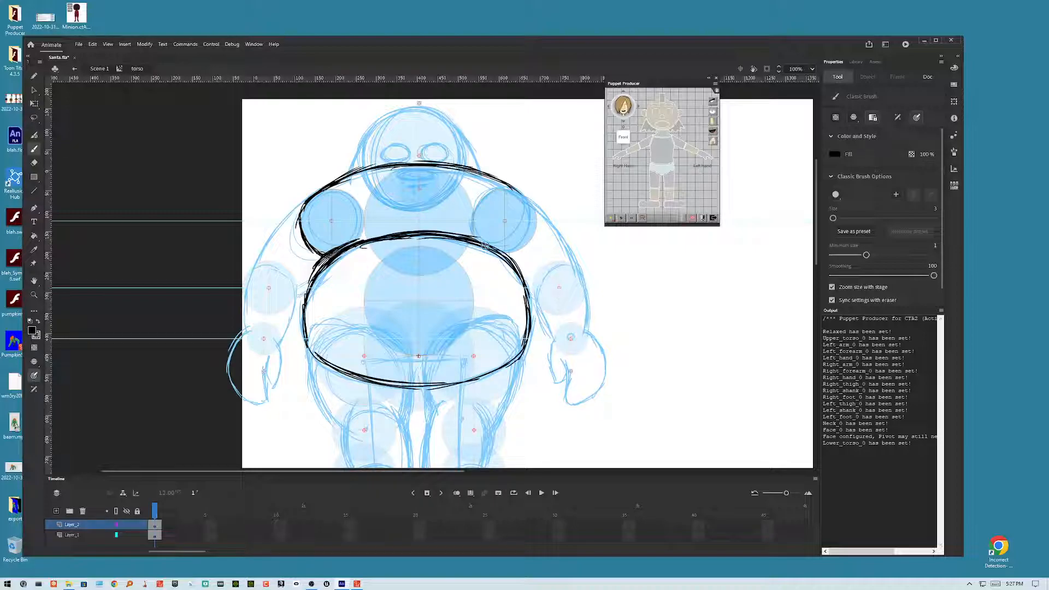
Step: Reinforce the belly's bottom edge and both shoulder sides with extra black brush strokes
{"action": "mouse_move", "coordinate": [474, 238]}
{"action": "left_mouse_down"}
{"action": "mouse_move", "coordinate": [523, 278]}
{"action": "mouse_move", "coordinate": [503, 261]}
{"action": "mouse_move", "coordinate": [526, 309]}
{"action": "mouse_move", "coordinate": [507, 354]}
{"action": "mouse_move", "coordinate": [521, 346]}
{"action": "mouse_move", "coordinate": [461, 382]}
{"action": "left_mouse_up"}
{"action": "mouse_move", "coordinate": [511, 359]}
{"action": "left_mouse_down"}
{"action": "mouse_move", "coordinate": [411, 377]}
{"action": "mouse_move", "coordinate": [460, 383]}
{"action": "mouse_move", "coordinate": [398, 386]}
{"action": "left_mouse_up"}
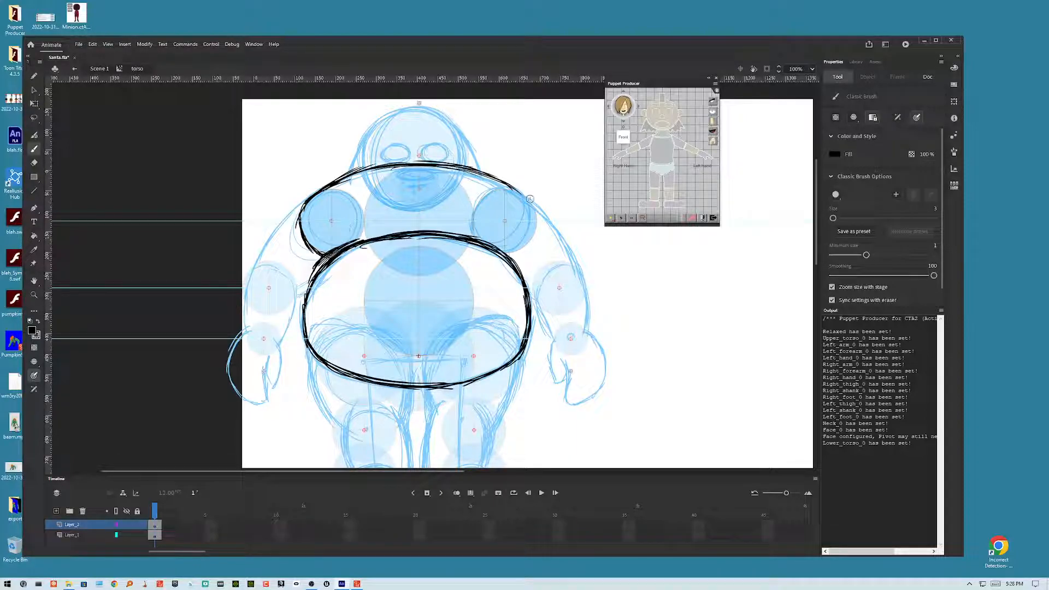
{"action": "mouse_move", "coordinate": [514, 190]}
{"action": "left_mouse_down"}
{"action": "mouse_move", "coordinate": [533, 207]}
{"action": "mouse_move", "coordinate": [524, 198]}
{"action": "mouse_move", "coordinate": [535, 236]}
{"action": "mouse_move", "coordinate": [538, 219]}
{"action": "mouse_move", "coordinate": [516, 261]}
{"action": "left_mouse_up"}
{"action": "left_click_drag", "start_coordinate": [538, 221], "coordinate": [518, 260]}
{"action": "mouse_move", "coordinate": [318, 193]}
{"action": "left_mouse_down"}
{"action": "mouse_move", "coordinate": [301, 230]}
{"action": "mouse_move", "coordinate": [301, 216]}
{"action": "mouse_move", "coordinate": [319, 265]}
{"action": "left_mouse_up"}
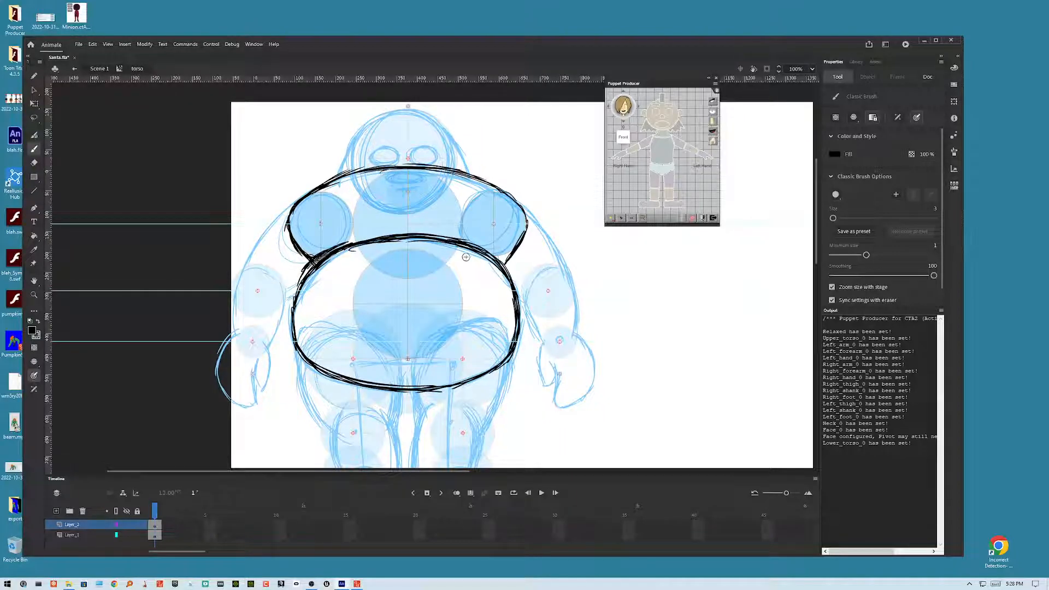
Step: Brush small fold marks along the chest-belly seam
{"action": "right_click", "coordinate": [300, 304]}
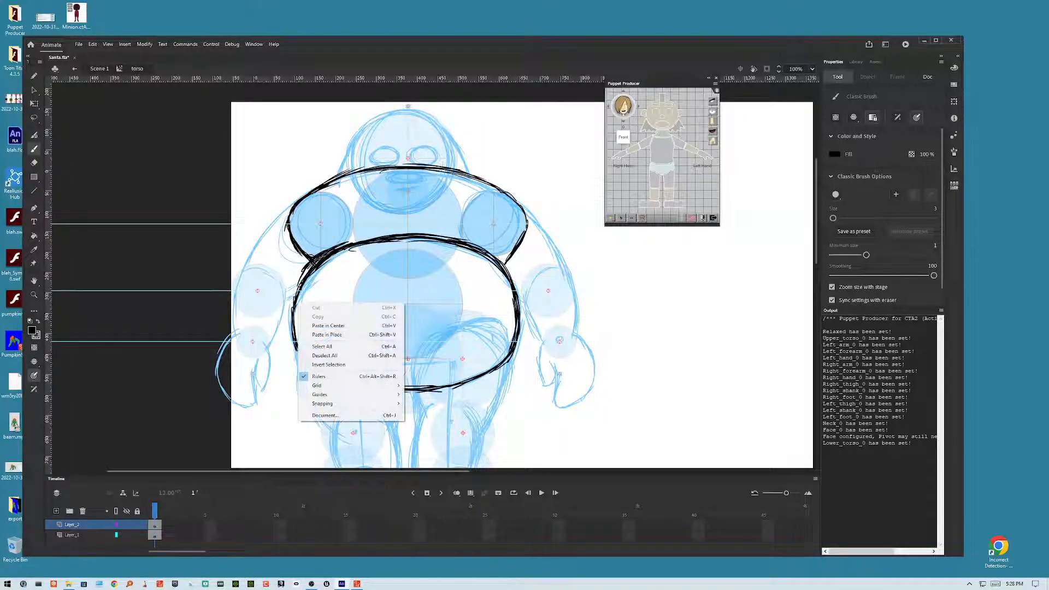
{"action": "left_click", "coordinate": [431, 279]}
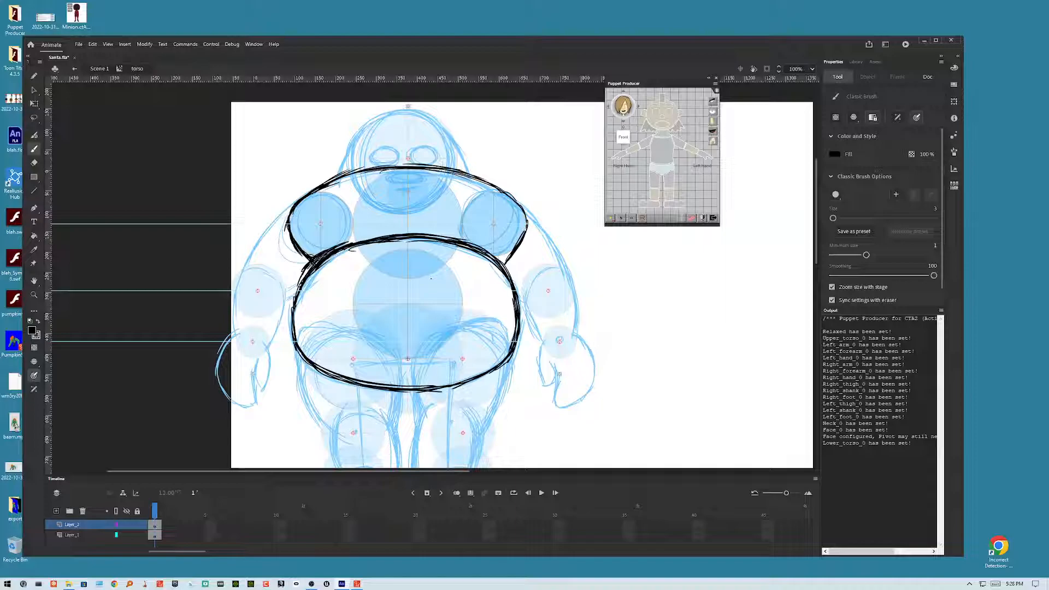
{"action": "left_click_drag", "start_coordinate": [404, 236], "coordinate": [415, 228]}
{"action": "left_click_drag", "start_coordinate": [456, 240], "coordinate": [463, 231]}
{"action": "left_click_drag", "start_coordinate": [355, 243], "coordinate": [350, 236]}
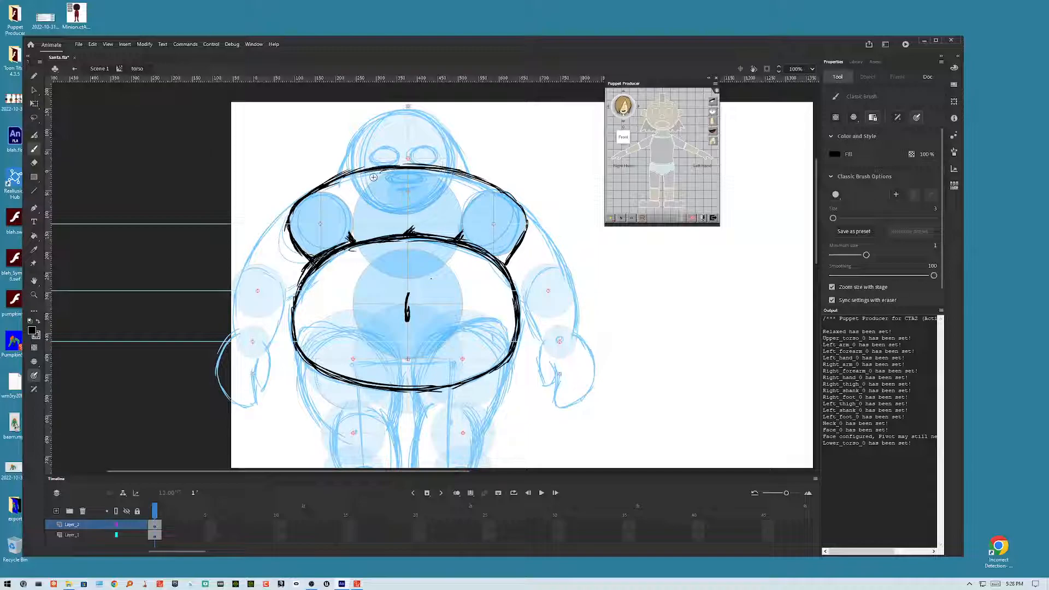
Step: Brush the curved hood outline over the top of the head
{"action": "mouse_move", "coordinate": [341, 178]}
{"action": "left_mouse_down"}
{"action": "mouse_move", "coordinate": [383, 137]}
{"action": "mouse_move", "coordinate": [345, 173]}
{"action": "mouse_move", "coordinate": [382, 124]}
{"action": "left_mouse_up"}
{"action": "left_click_drag", "start_coordinate": [350, 155], "coordinate": [400, 122]}
{"action": "mouse_move", "coordinate": [351, 156]}
{"action": "left_mouse_down"}
{"action": "mouse_move", "coordinate": [419, 121]}
{"action": "mouse_move", "coordinate": [426, 137]}
{"action": "mouse_move", "coordinate": [448, 134]}
{"action": "mouse_move", "coordinate": [467, 170]}
{"action": "left_mouse_up"}
{"action": "mouse_move", "coordinate": [437, 132]}
{"action": "left_mouse_down"}
{"action": "mouse_move", "coordinate": [469, 178]}
{"action": "mouse_move", "coordinate": [459, 165]}
{"action": "left_mouse_up"}
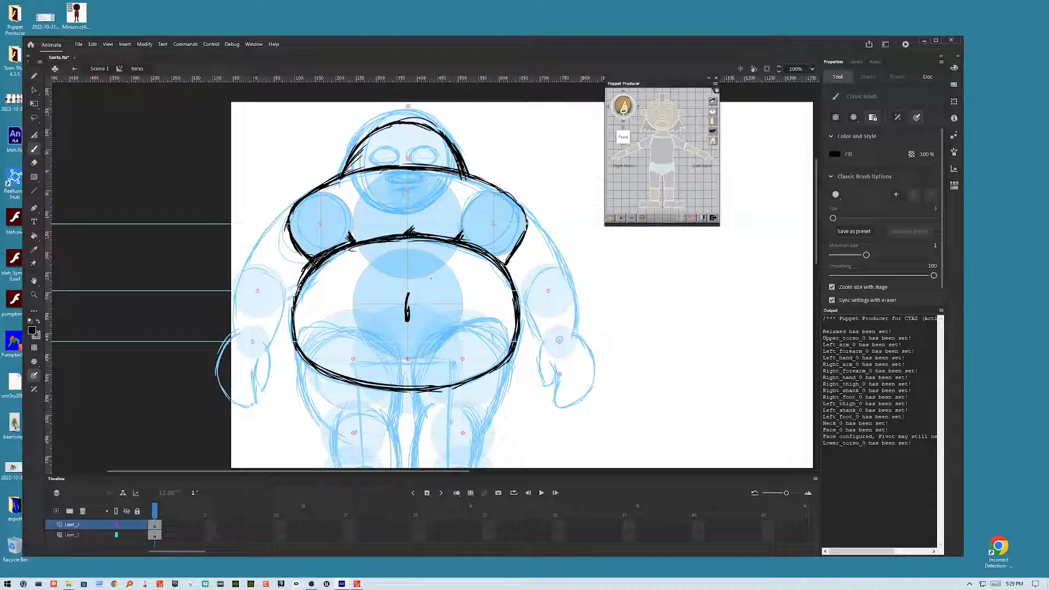
{"action": "mouse_move", "coordinate": [420, 124]}
{"action": "left_mouse_down"}
{"action": "mouse_move", "coordinate": [396, 119]}
{"action": "mouse_move", "coordinate": [440, 135]}
{"action": "mouse_move", "coordinate": [406, 123]}
{"action": "mouse_move", "coordinate": [425, 127]}
{"action": "mouse_move", "coordinate": [370, 132]}
{"action": "mouse_move", "coordinate": [419, 126]}
{"action": "mouse_move", "coordinate": [371, 140]}
{"action": "mouse_move", "coordinate": [383, 125]}
{"action": "mouse_move", "coordinate": [348, 174]}
{"action": "left_mouse_up"}
{"action": "mouse_move", "coordinate": [395, 125]}
{"action": "left_mouse_down"}
{"action": "mouse_move", "coordinate": [353, 152]}
{"action": "mouse_move", "coordinate": [361, 141]}
{"action": "left_mouse_up"}
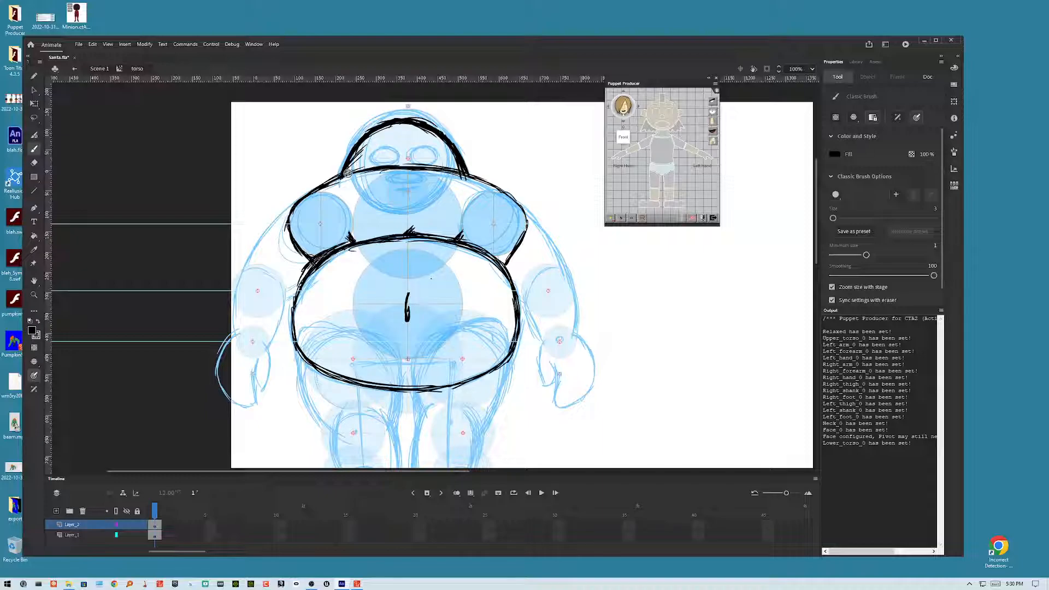
{"action": "left_click_drag", "start_coordinate": [348, 173], "coordinate": [413, 122]}
{"action": "left_click_drag", "start_coordinate": [349, 174], "coordinate": [358, 145]}
Step: Thicken the outer curves of both shoulders and the belly's lower right edge
{"action": "left_click_drag", "start_coordinate": [321, 190], "coordinate": [294, 239]}
{"action": "mouse_move", "coordinate": [496, 190]}
{"action": "left_mouse_down"}
{"action": "mouse_move", "coordinate": [527, 223]}
{"action": "mouse_move", "coordinate": [508, 257]}
{"action": "left_mouse_up"}
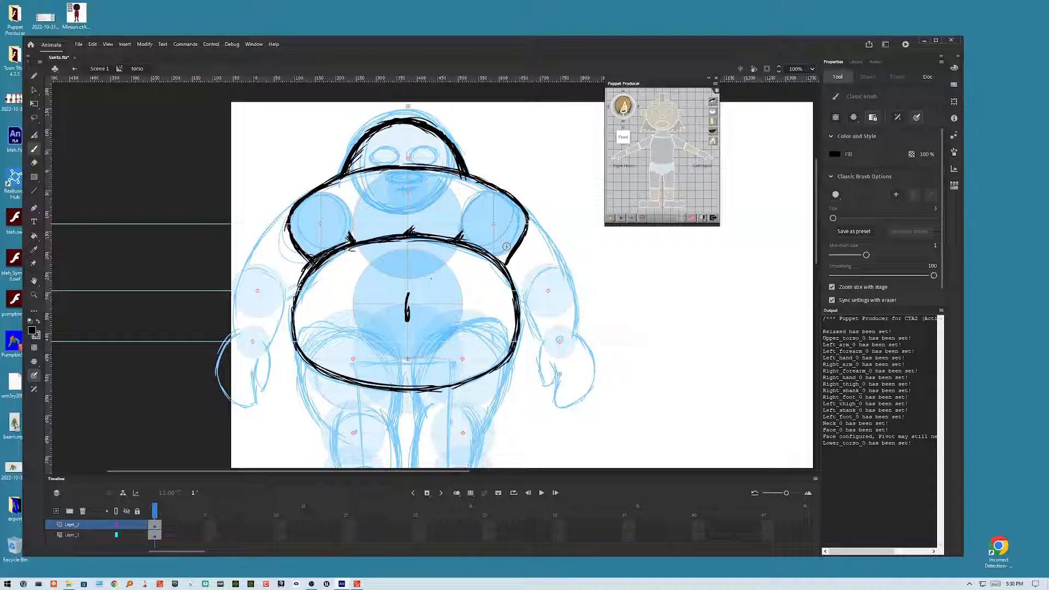
{"action": "mouse_move", "coordinate": [409, 390]}
{"action": "left_mouse_down"}
{"action": "mouse_move", "coordinate": [467, 382]}
{"action": "mouse_move", "coordinate": [508, 349]}
{"action": "left_mouse_up"}
{"action": "left_click_drag", "start_coordinate": [517, 248], "coordinate": [497, 191]}
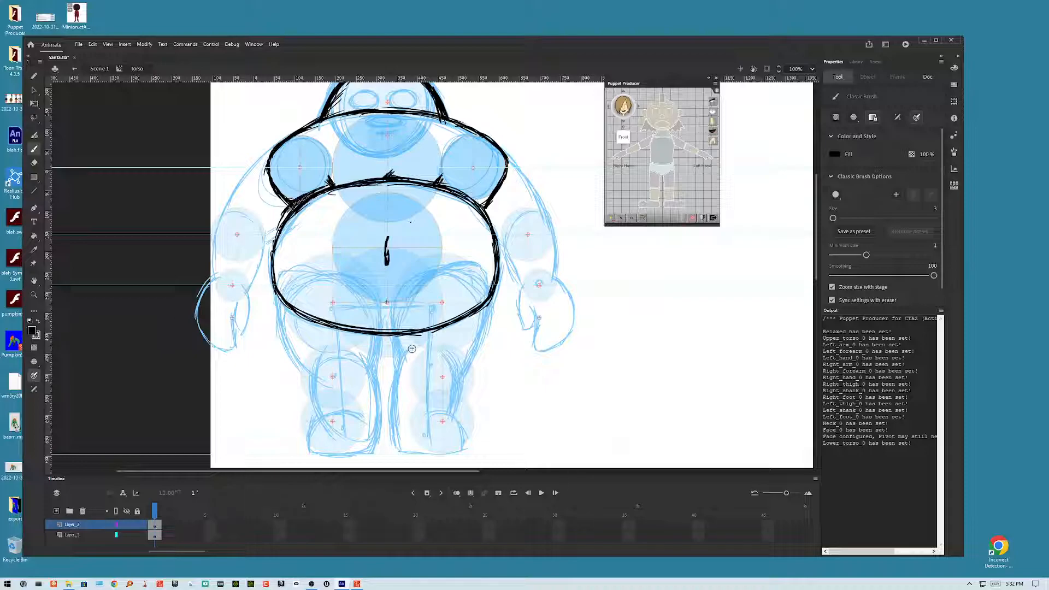
Step: Brush a smiling mouth curve beneath the face
{"action": "left_click_drag", "start_coordinate": [412, 348], "coordinate": [419, 417]}
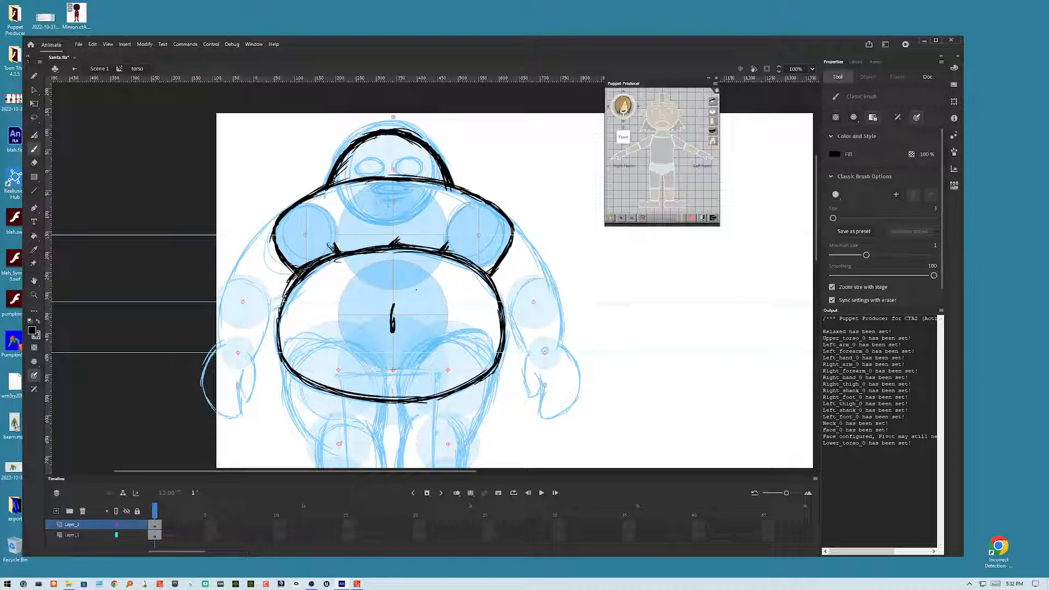
{"action": "left_click_drag", "start_coordinate": [348, 256], "coordinate": [437, 254]}
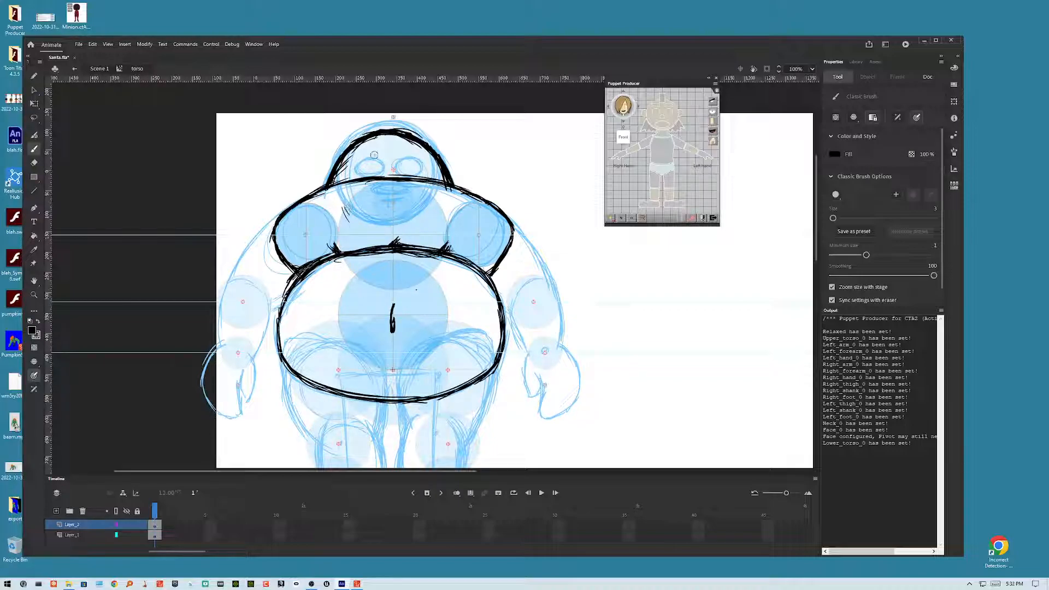
{"action": "mouse_move", "coordinate": [343, 207]}
{"action": "left_mouse_down"}
{"action": "mouse_move", "coordinate": [379, 228]}
{"action": "mouse_move", "coordinate": [389, 217]}
{"action": "mouse_move", "coordinate": [351, 215]}
{"action": "mouse_move", "coordinate": [412, 218]}
{"action": "mouse_move", "coordinate": [348, 215]}
{"action": "mouse_move", "coordinate": [422, 223]}
{"action": "left_mouse_up"}
{"action": "mouse_move", "coordinate": [354, 220]}
{"action": "left_mouse_down"}
{"action": "mouse_move", "coordinate": [428, 223]}
{"action": "mouse_move", "coordinate": [441, 203]}
{"action": "left_mouse_up"}
{"action": "left_click_drag", "start_coordinate": [394, 233], "coordinate": [409, 231]}
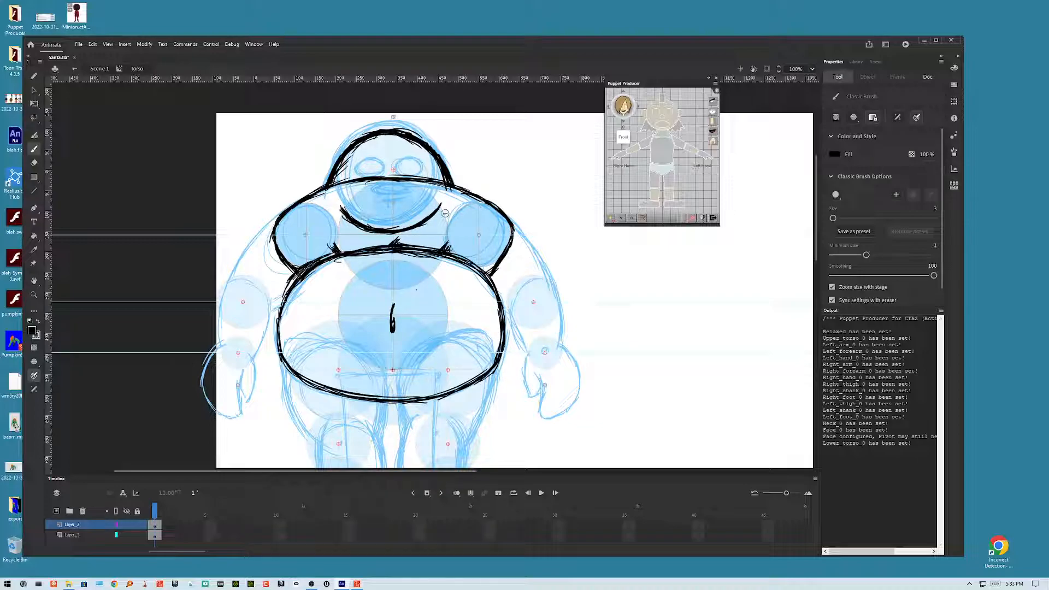
{"action": "left_click_drag", "start_coordinate": [367, 210], "coordinate": [417, 207]}
Step: Add a new layer, lock the layers below it and show the drawn layer as outlines
{"action": "left_click", "coordinate": [138, 525]}
{"action": "left_click", "coordinate": [57, 511]}
{"action": "left_click", "coordinate": [137, 545]}
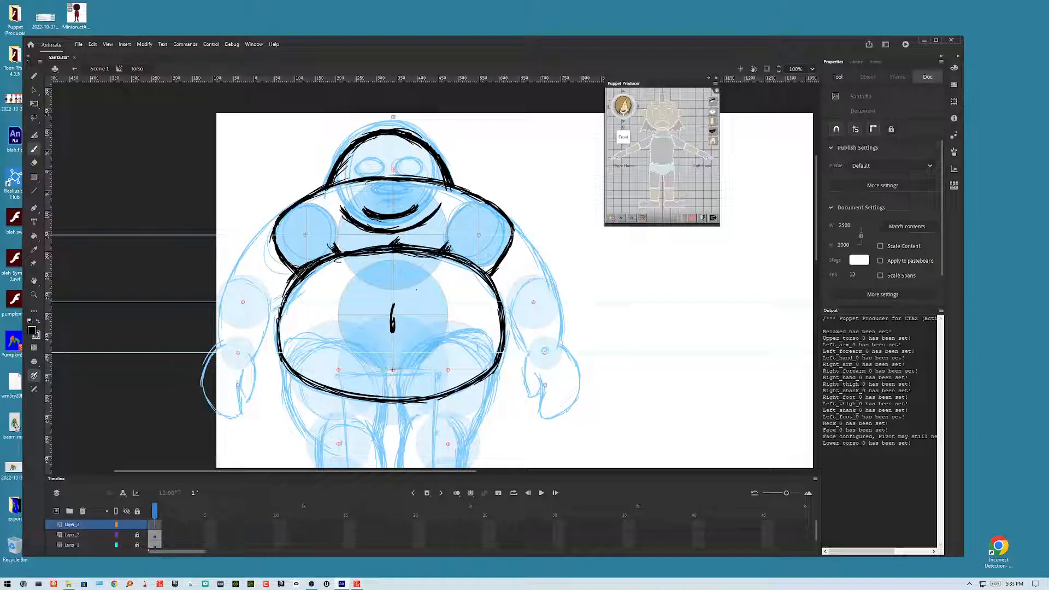
{"action": "left_click", "coordinate": [117, 535]}
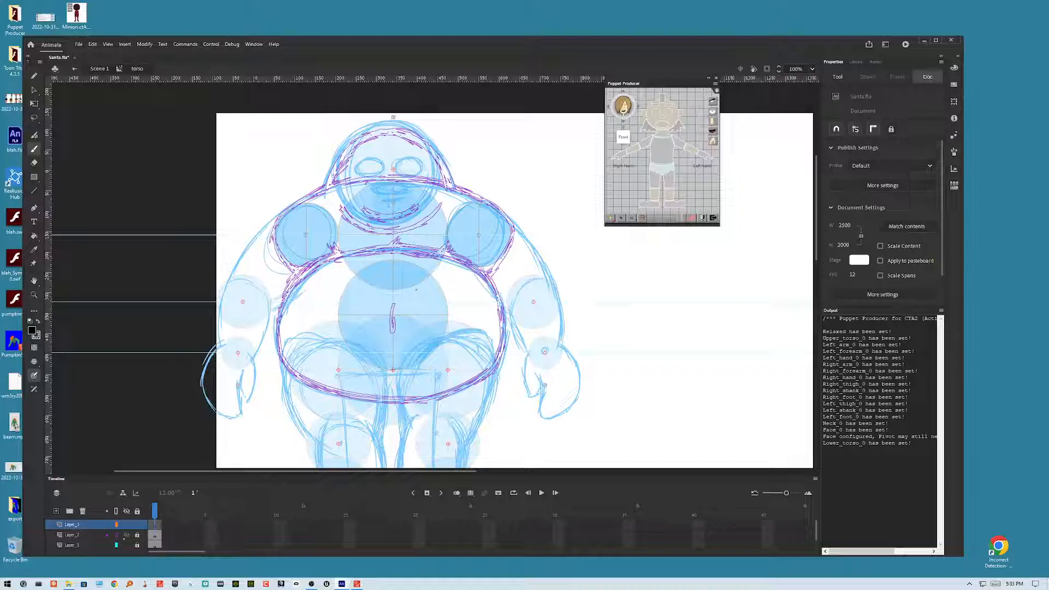
Step: Try brushing the upper torso's outer curve on the new layer in a rotated view
{"action": "left_click_drag", "start_coordinate": [545, 351], "coordinate": [633, 460]}
{"action": "left_click_drag", "start_coordinate": [288, 354], "coordinate": [291, 361]}
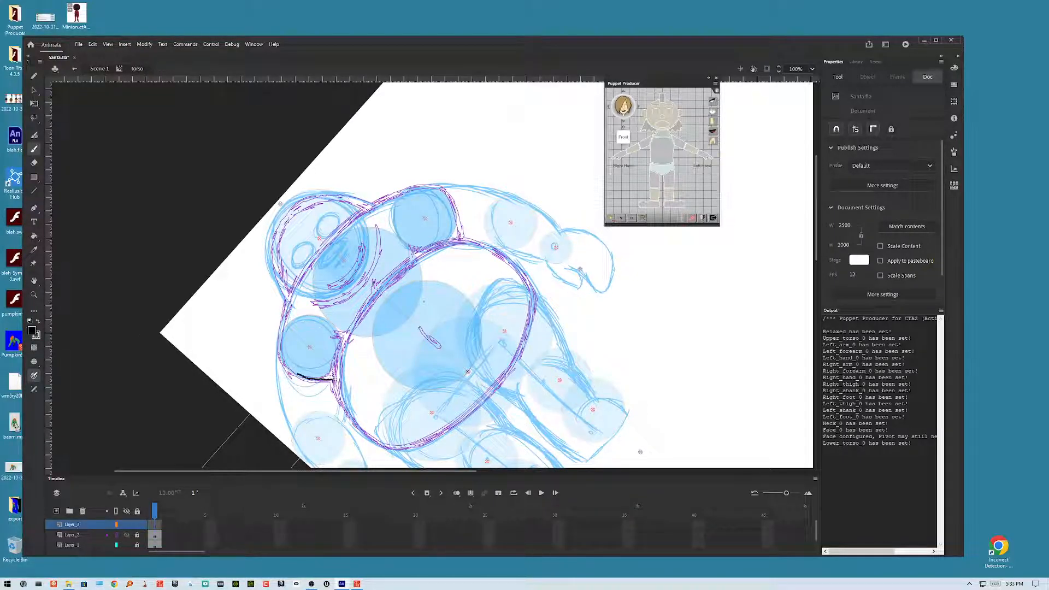
{"action": "mouse_move", "coordinate": [288, 368]}
{"action": "left_mouse_down"}
{"action": "mouse_move", "coordinate": [281, 317]}
{"action": "mouse_move", "coordinate": [328, 236]}
{"action": "mouse_move", "coordinate": [413, 189]}
{"action": "mouse_move", "coordinate": [432, 188]}
{"action": "mouse_move", "coordinate": [454, 214]}
{"action": "left_mouse_up"}
{"action": "left_click_drag", "start_coordinate": [458, 235], "coordinate": [458, 238]}
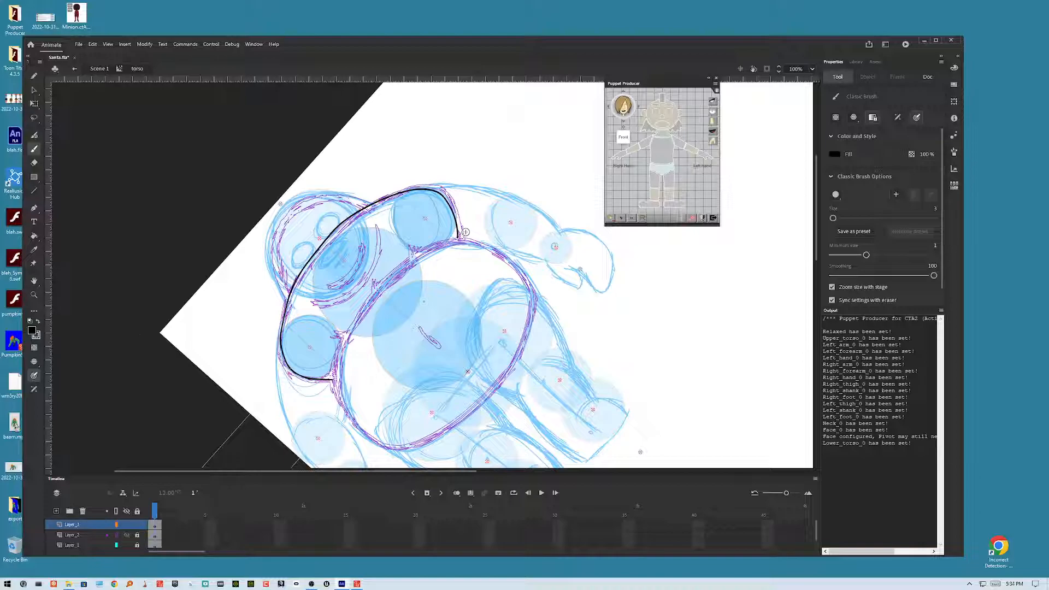
{"action": "key", "text": "ctrl+z"}
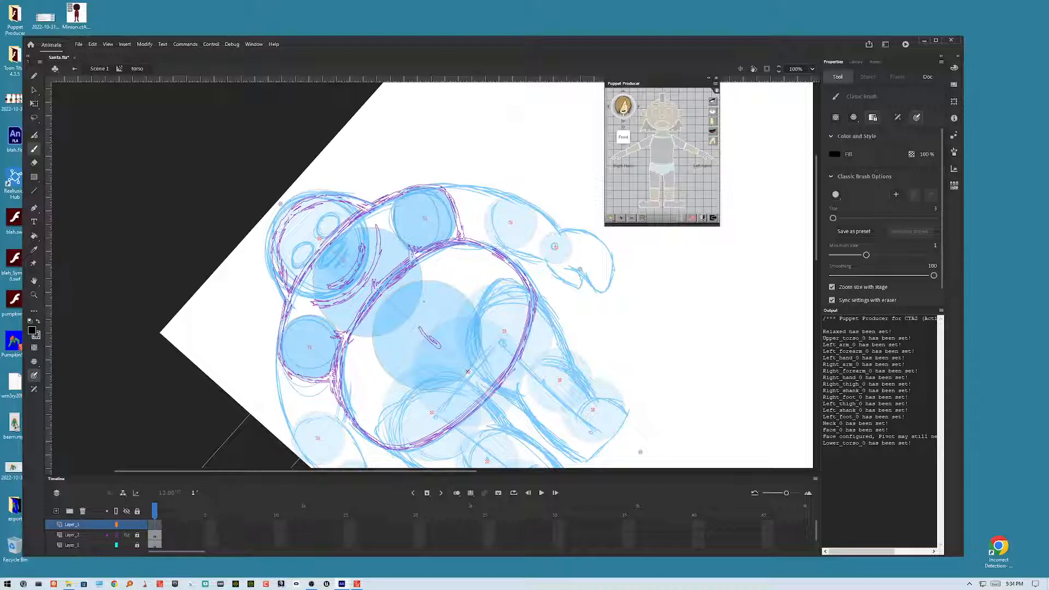
{"action": "scroll", "coordinate": [414, 315], "scroll_direction": "up", "scroll_amount": 1}
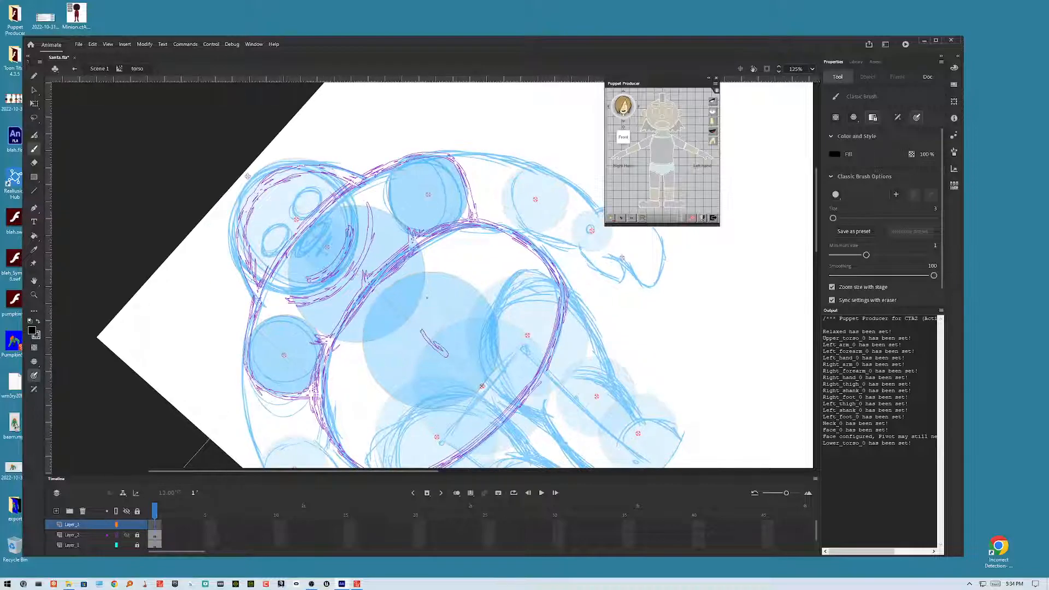
{"action": "left_click_drag", "start_coordinate": [427, 298], "coordinate": [442, 302]}
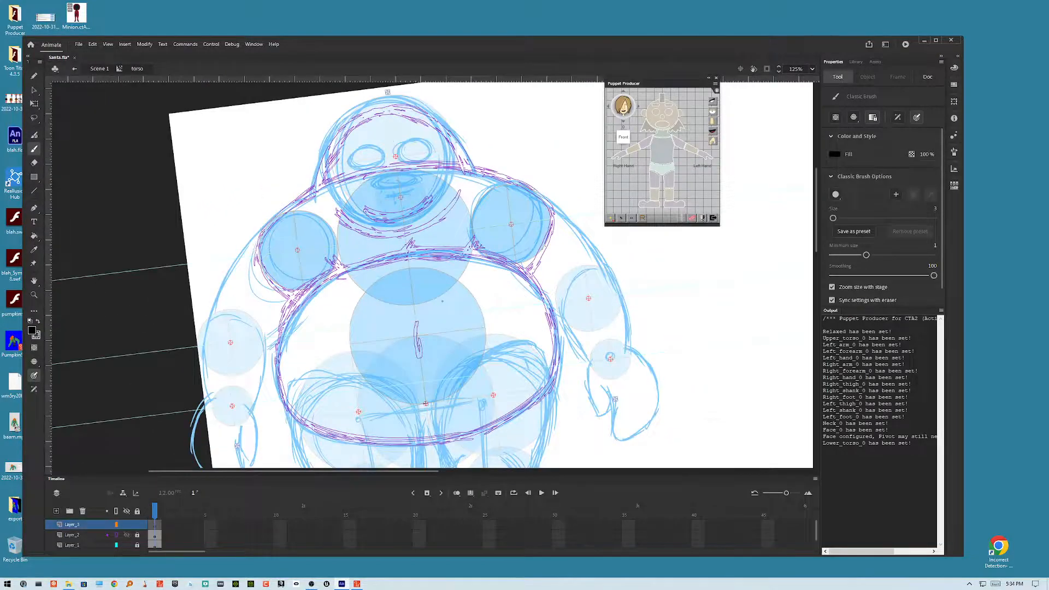
{"action": "left_click_drag", "start_coordinate": [425, 403], "coordinate": [475, 393]}
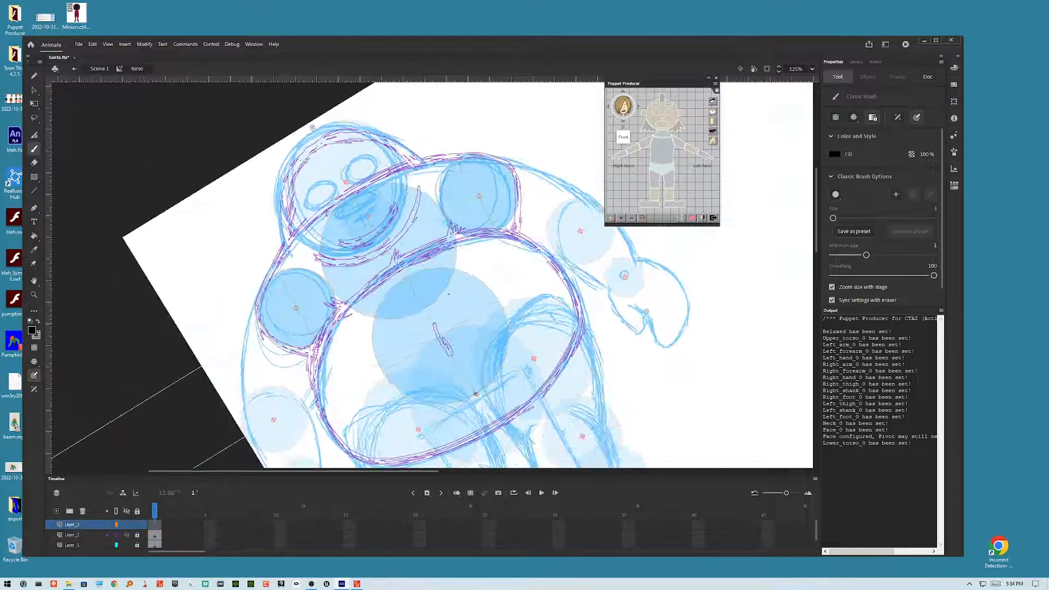
{"action": "mouse_move", "coordinate": [305, 350]}
{"action": "left_mouse_down"}
{"action": "mouse_move", "coordinate": [316, 353]}
{"action": "mouse_move", "coordinate": [270, 331]}
{"action": "mouse_move", "coordinate": [263, 296]}
{"action": "mouse_move", "coordinate": [289, 242]}
{"action": "mouse_move", "coordinate": [342, 194]}
{"action": "mouse_move", "coordinate": [450, 149]}
{"action": "mouse_move", "coordinate": [489, 156]}
{"action": "mouse_move", "coordinate": [521, 188]}
{"action": "mouse_move", "coordinate": [520, 233]}
{"action": "left_mouse_up"}
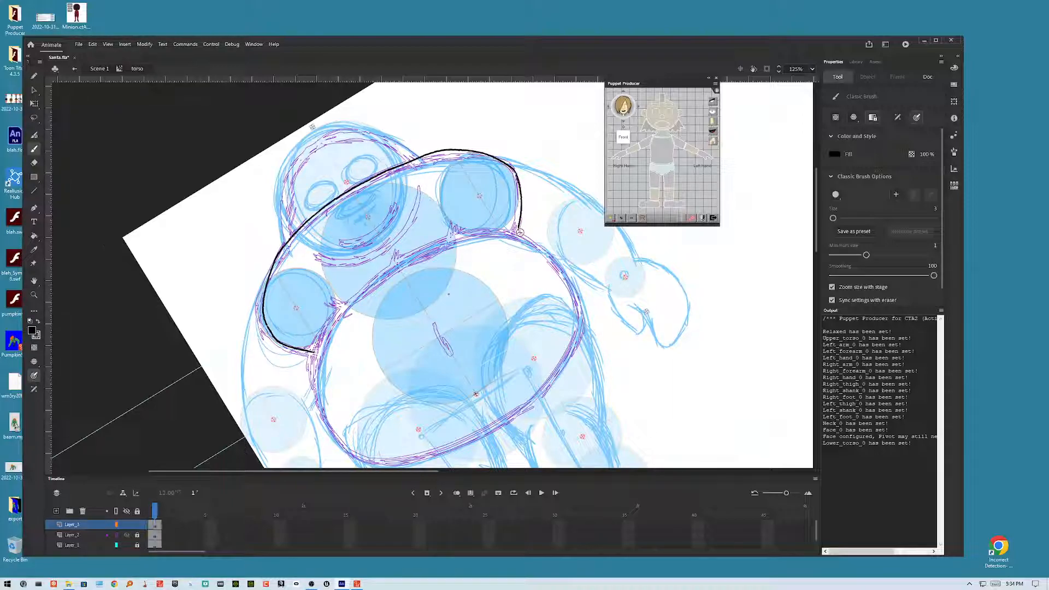
{"action": "key", "text": "ctrl+z"}
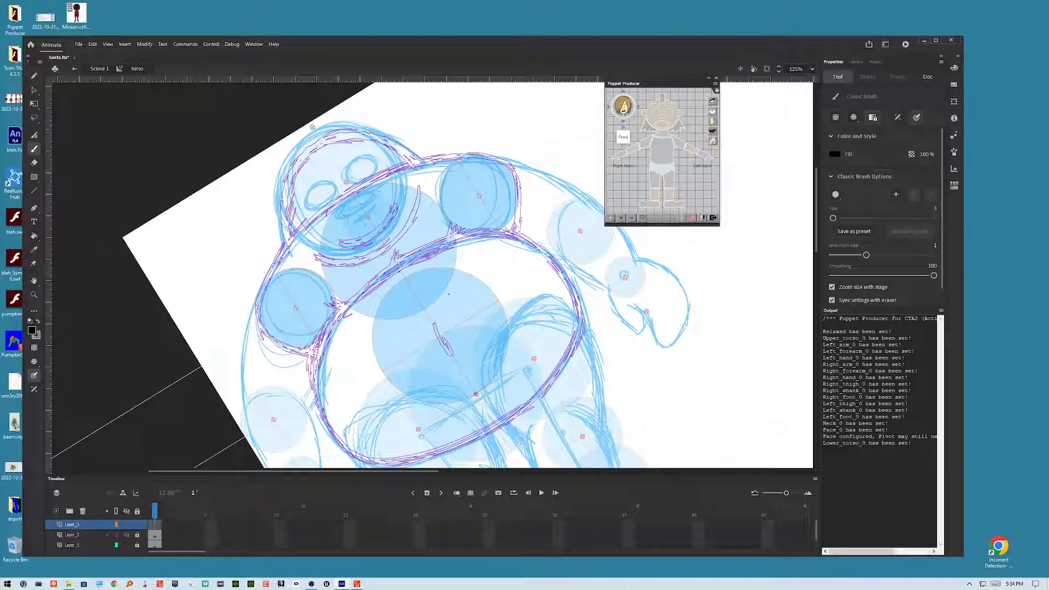
Step: Brush the upper torso's outer curve with brush size 4 and minimum size 2
{"action": "left_click", "coordinate": [935, 209]}
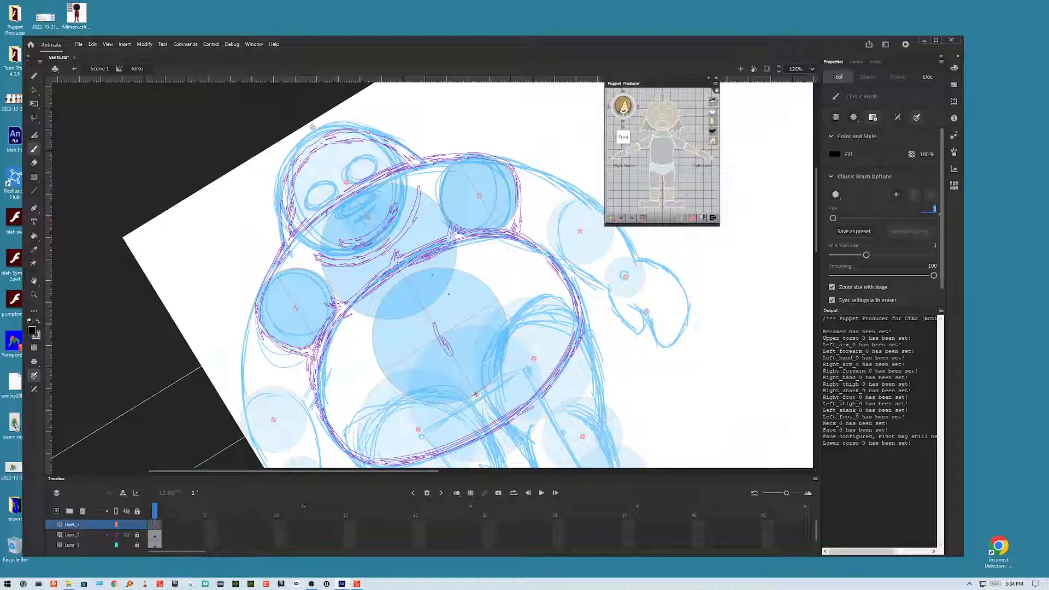
{"action": "type", "text": "4"}
{"action": "key", "text": "Return"}
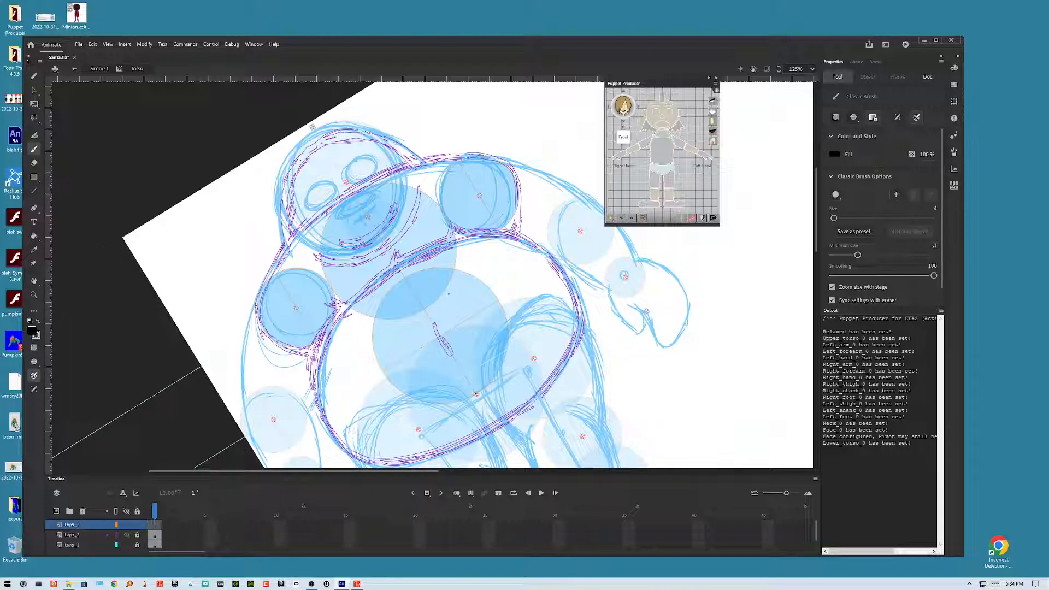
{"action": "left_click", "coordinate": [929, 249]}
{"action": "type", "text": "2"}
{"action": "key", "text": "Return"}
{"action": "mouse_move", "coordinate": [279, 344]}
{"action": "left_mouse_down"}
{"action": "mouse_move", "coordinate": [263, 294]}
{"action": "mouse_move", "coordinate": [289, 246]}
{"action": "mouse_move", "coordinate": [319, 214]}
{"action": "mouse_move", "coordinate": [406, 165]}
{"action": "mouse_move", "coordinate": [502, 159]}
{"action": "mouse_move", "coordinate": [519, 184]}
{"action": "mouse_move", "coordinate": [513, 235]}
{"action": "left_mouse_up"}
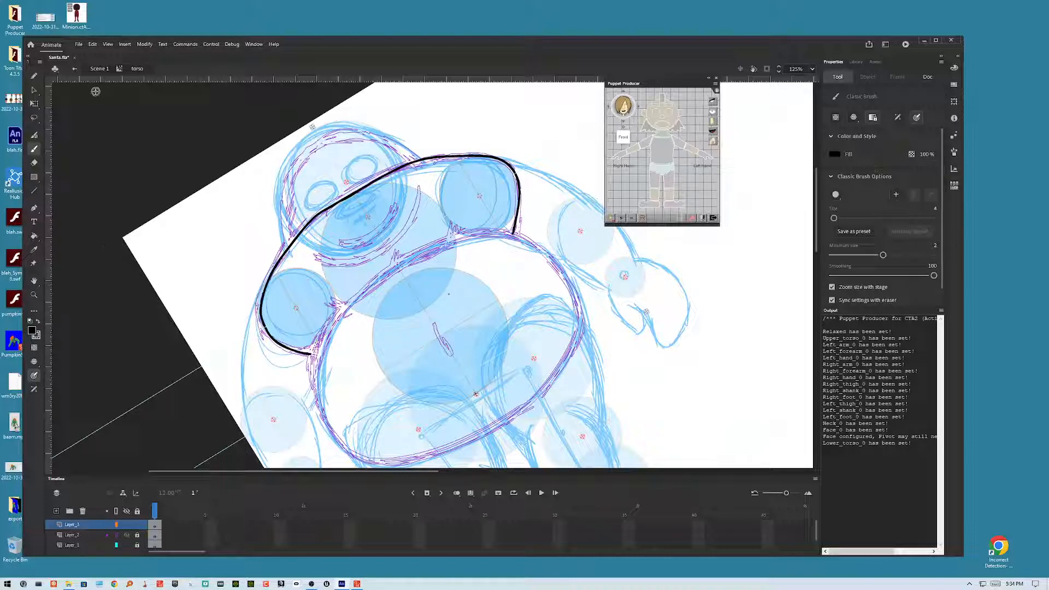
Step: Select the new torso curve and vary its thickness along its length
{"action": "left_click", "coordinate": [34, 89]}
{"action": "left_click", "coordinate": [311, 227]}
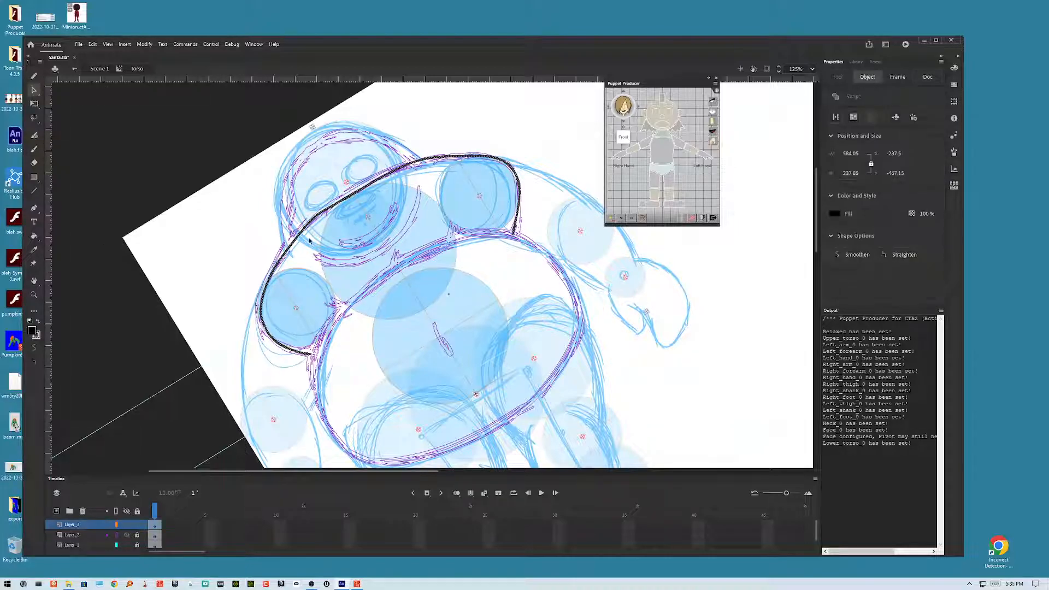
{"action": "left_click", "coordinate": [34, 348]}
{"action": "left_click", "coordinate": [33, 347]}
{"action": "left_click", "coordinate": [352, 250]}
{"action": "left_click_drag", "start_coordinate": [269, 301], "coordinate": [266, 302]}
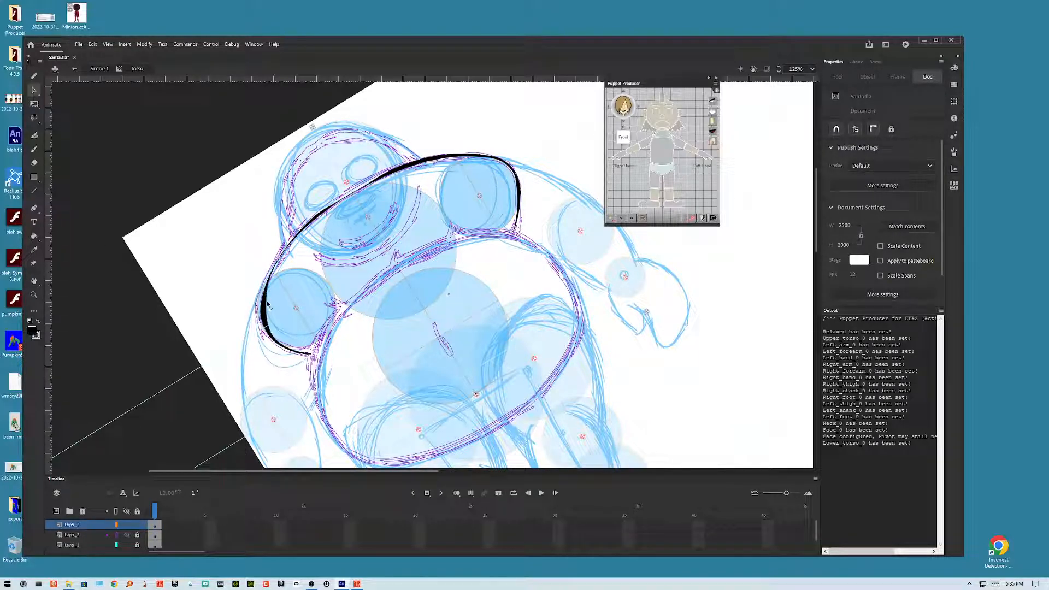
{"action": "left_click_drag", "start_coordinate": [281, 261], "coordinate": [280, 258]}
{"action": "mouse_move", "coordinate": [340, 202]}
{"action": "left_mouse_down"}
{"action": "mouse_move", "coordinate": [352, 193]}
{"action": "mouse_move", "coordinate": [329, 209]}
{"action": "mouse_move", "coordinate": [363, 186]}
{"action": "left_mouse_up"}
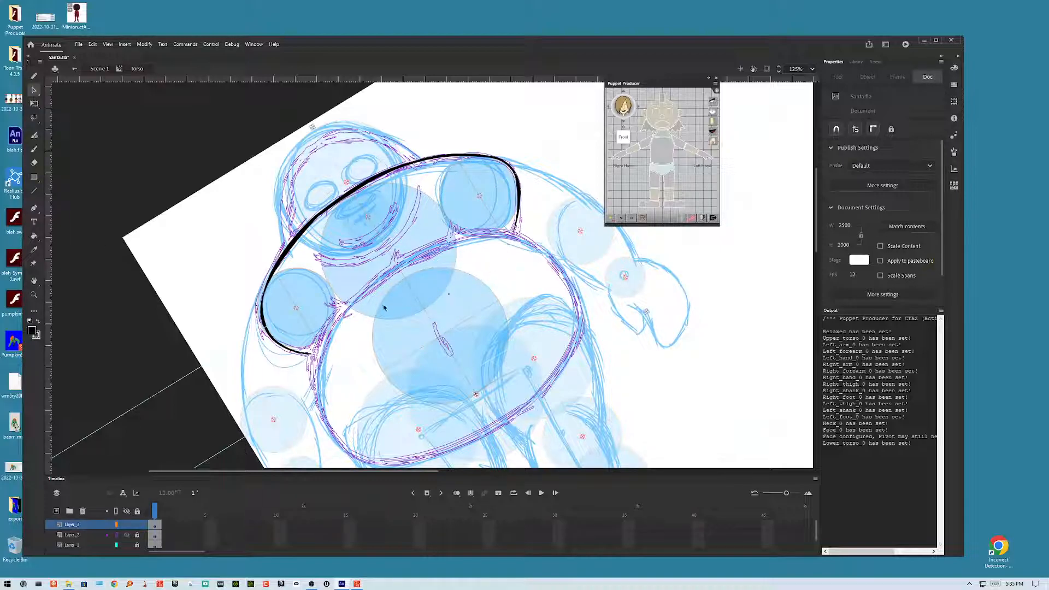
Step: Brush the belly's oval outline and close the upper torso's outline on its right side
{"action": "left_click", "coordinate": [34, 149]}
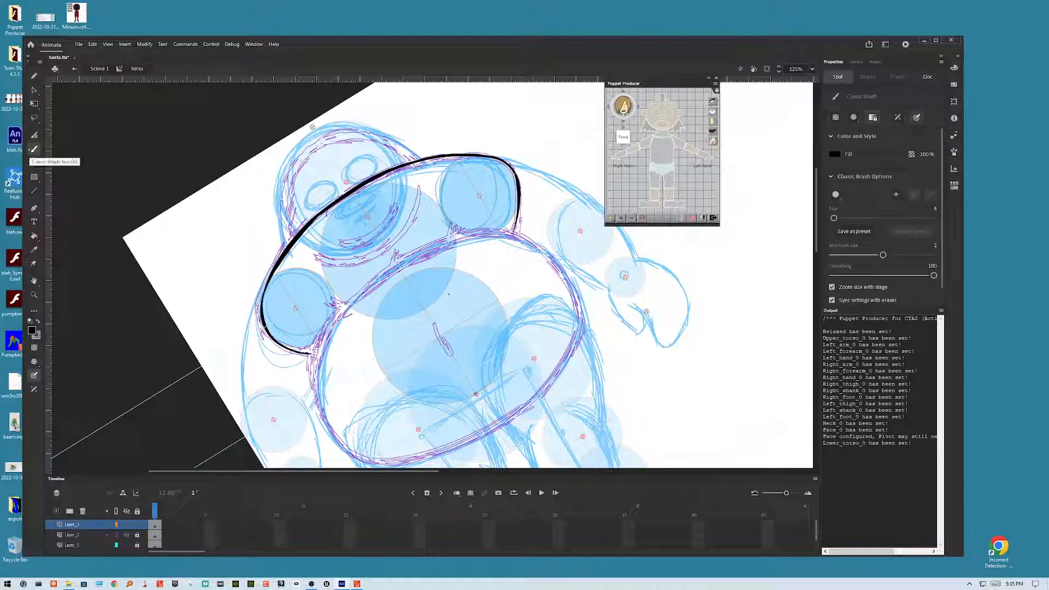
{"action": "mouse_move", "coordinate": [449, 294]}
{"action": "left_mouse_down"}
{"action": "mouse_move", "coordinate": [408, 222]}
{"action": "mouse_move", "coordinate": [419, 249]}
{"action": "left_mouse_up"}
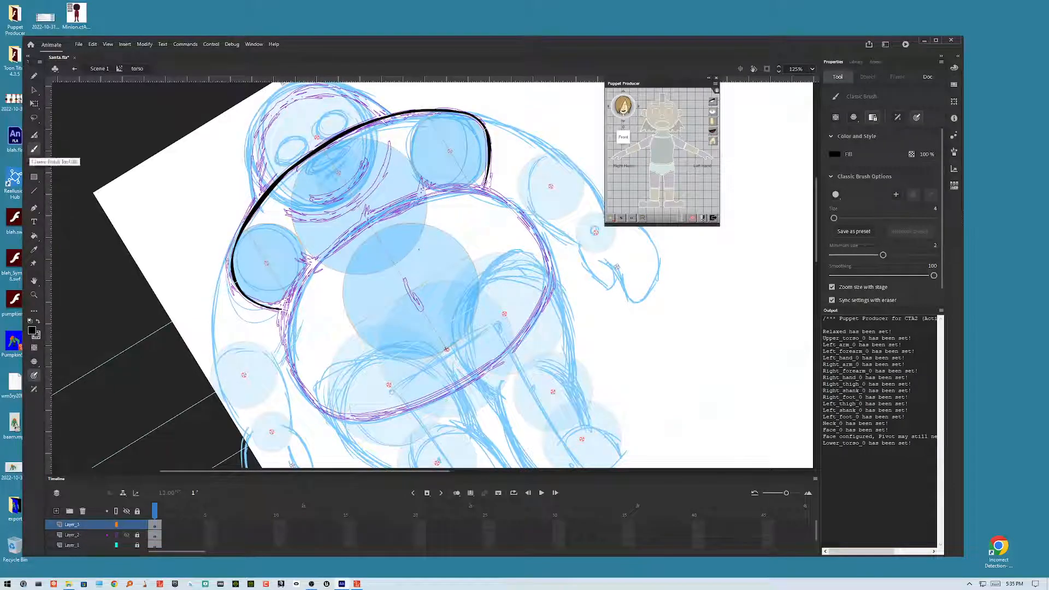
{"action": "mouse_move", "coordinate": [688, 292]}
{"action": "left_mouse_down"}
{"action": "mouse_move", "coordinate": [691, 334]}
{"action": "mouse_move", "coordinate": [666, 405]}
{"action": "left_mouse_up"}
{"action": "key", "text": "ctrl+z"}
{"action": "mouse_move", "coordinate": [167, 329]}
{"action": "left_mouse_down"}
{"action": "mouse_move", "coordinate": [181, 242]}
{"action": "mouse_move", "coordinate": [216, 173]}
{"action": "mouse_move", "coordinate": [173, 245]}
{"action": "mouse_move", "coordinate": [157, 315]}
{"action": "left_mouse_up"}
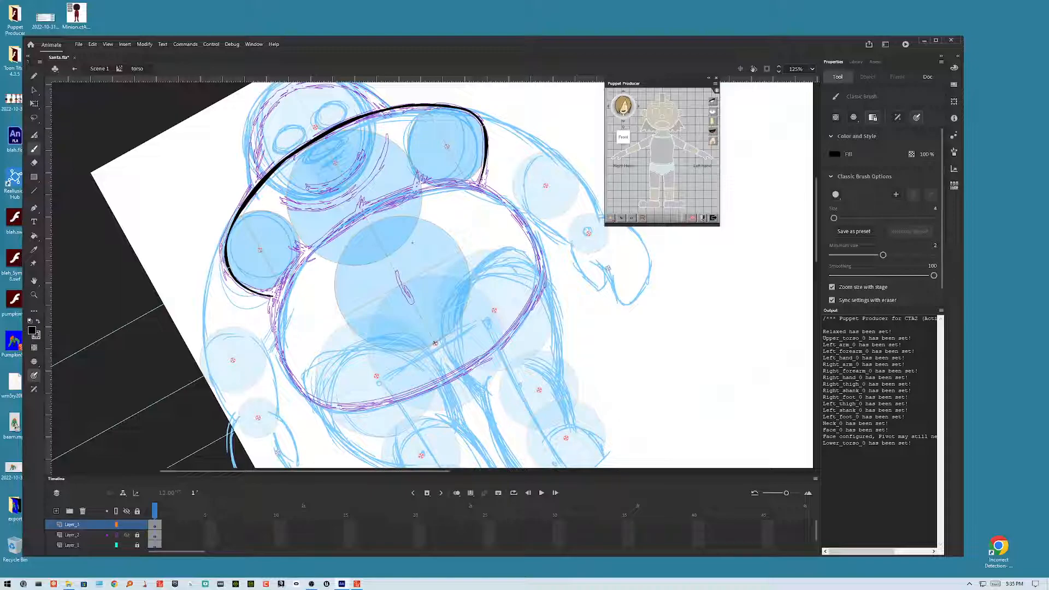
{"action": "mouse_move", "coordinate": [449, 185]}
{"action": "left_mouse_down"}
{"action": "mouse_move", "coordinate": [351, 217]}
{"action": "mouse_move", "coordinate": [284, 282]}
{"action": "mouse_move", "coordinate": [276, 348]}
{"action": "mouse_move", "coordinate": [298, 390]}
{"action": "mouse_move", "coordinate": [323, 407]}
{"action": "mouse_move", "coordinate": [377, 410]}
{"action": "mouse_move", "coordinate": [457, 382]}
{"action": "mouse_move", "coordinate": [497, 354]}
{"action": "mouse_move", "coordinate": [543, 296]}
{"action": "mouse_move", "coordinate": [549, 241]}
{"action": "mouse_move", "coordinate": [524, 198]}
{"action": "mouse_move", "coordinate": [470, 183]}
{"action": "left_mouse_up"}
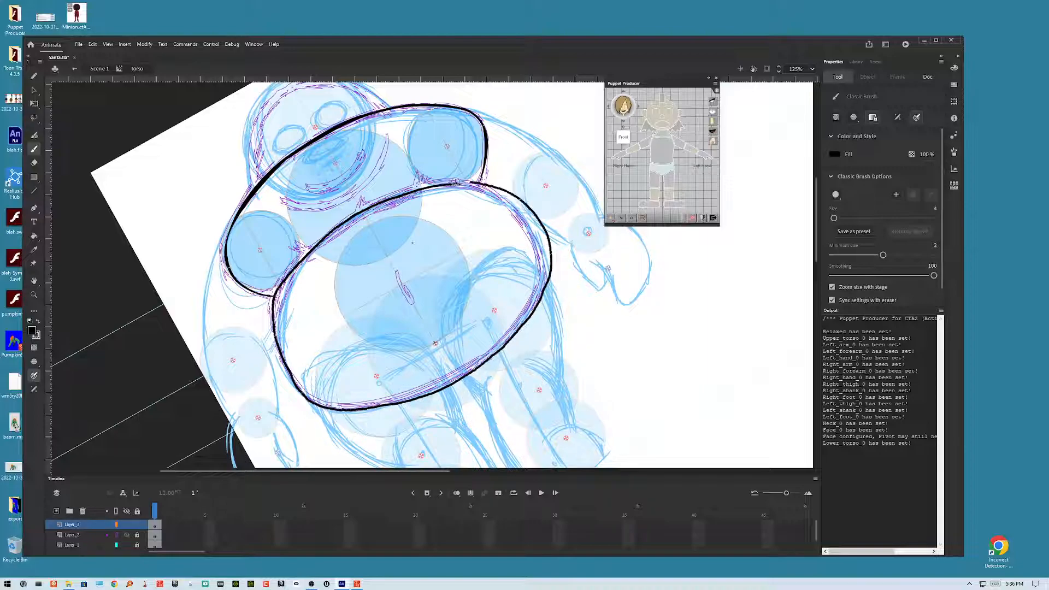
{"action": "key", "text": "ctrl+z"}
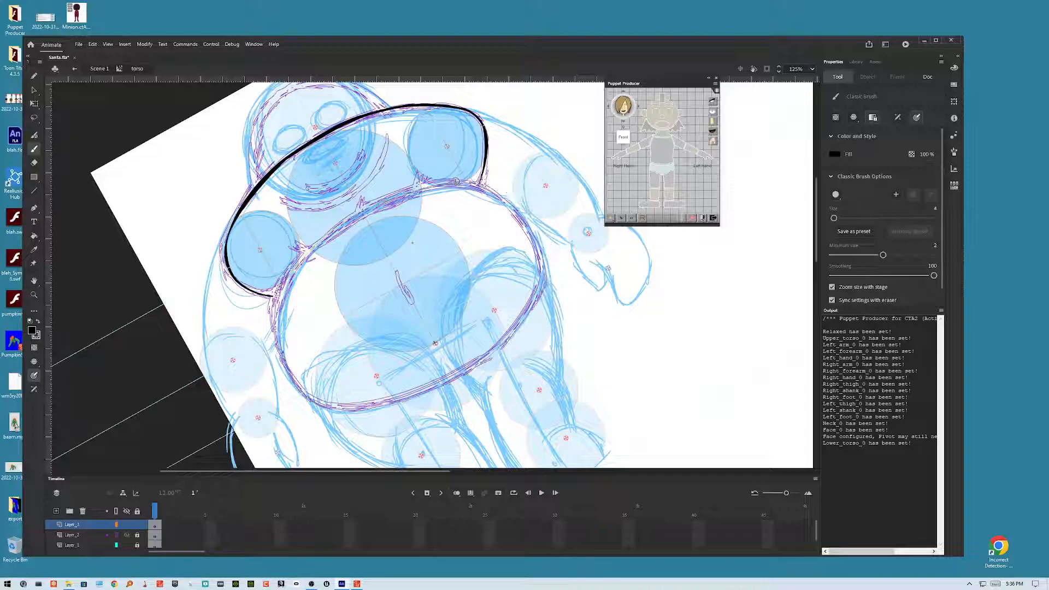
{"action": "mouse_move", "coordinate": [467, 182]}
{"action": "left_mouse_down"}
{"action": "mouse_move", "coordinate": [367, 209]}
{"action": "mouse_move", "coordinate": [283, 289]}
{"action": "mouse_move", "coordinate": [280, 349]}
{"action": "mouse_move", "coordinate": [317, 399]}
{"action": "mouse_move", "coordinate": [349, 412]}
{"action": "mouse_move", "coordinate": [406, 402]}
{"action": "mouse_move", "coordinate": [527, 321]}
{"action": "mouse_move", "coordinate": [542, 285]}
{"action": "mouse_move", "coordinate": [536, 243]}
{"action": "mouse_move", "coordinate": [510, 207]}
{"action": "mouse_move", "coordinate": [484, 187]}
{"action": "left_mouse_up"}
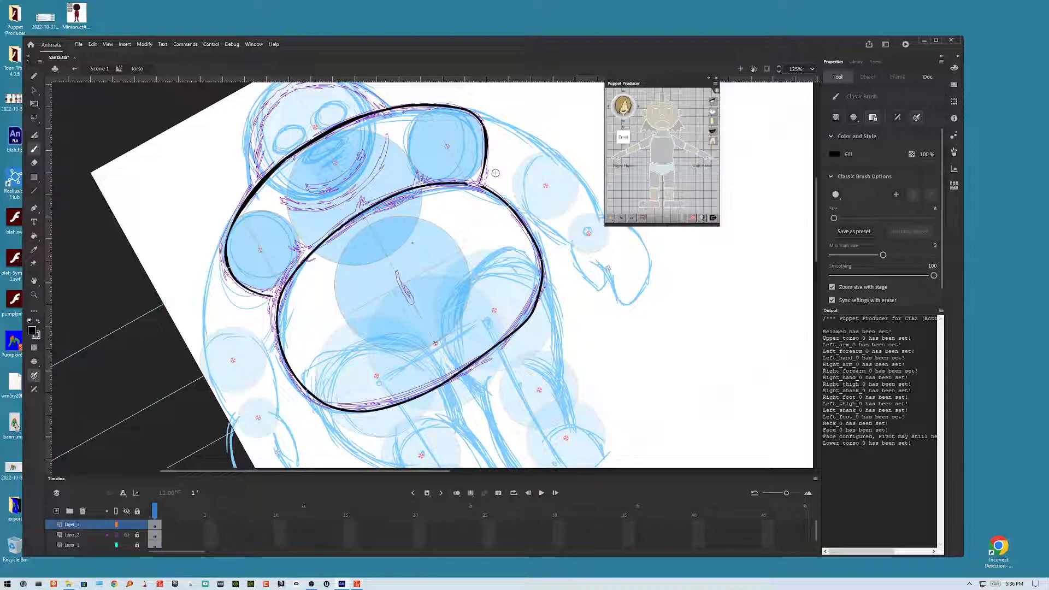
Step: Undo the last stroke and rebrush the join between the belly outline and the upper torso outline
{"action": "key", "text": "ctrl+z"}
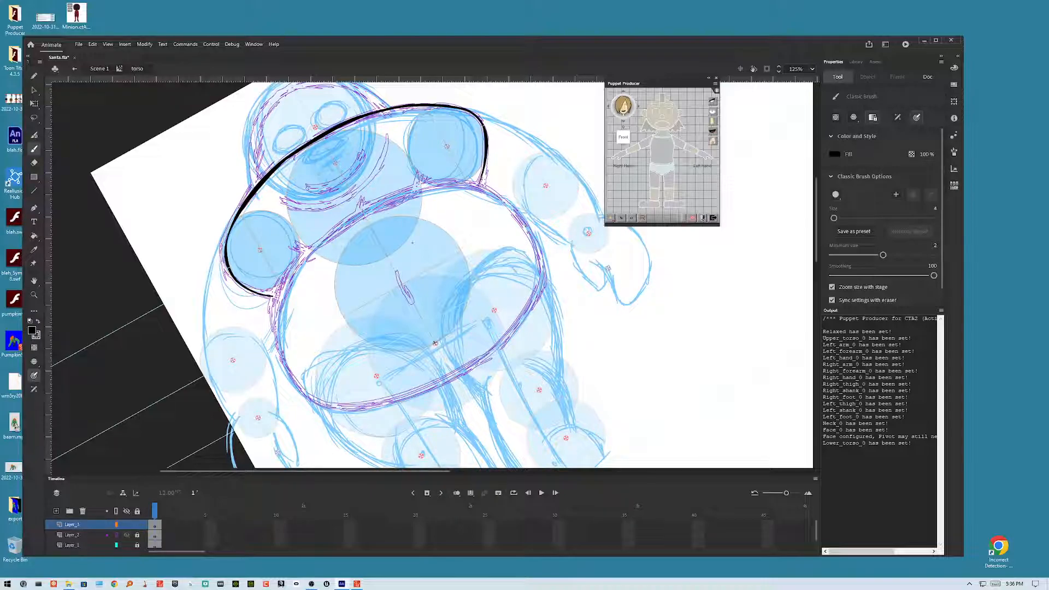
{"action": "mouse_move", "coordinate": [452, 183]}
{"action": "left_mouse_down"}
{"action": "mouse_move", "coordinate": [354, 215]}
{"action": "mouse_move", "coordinate": [274, 291]}
{"action": "mouse_move", "coordinate": [272, 331]}
{"action": "mouse_move", "coordinate": [308, 393]}
{"action": "mouse_move", "coordinate": [376, 402]}
{"action": "mouse_move", "coordinate": [421, 390]}
{"action": "mouse_move", "coordinate": [499, 345]}
{"action": "mouse_move", "coordinate": [528, 304]}
{"action": "mouse_move", "coordinate": [538, 256]}
{"action": "mouse_move", "coordinate": [519, 213]}
{"action": "mouse_move", "coordinate": [470, 183]}
{"action": "mouse_move", "coordinate": [423, 187]}
{"action": "left_mouse_up"}
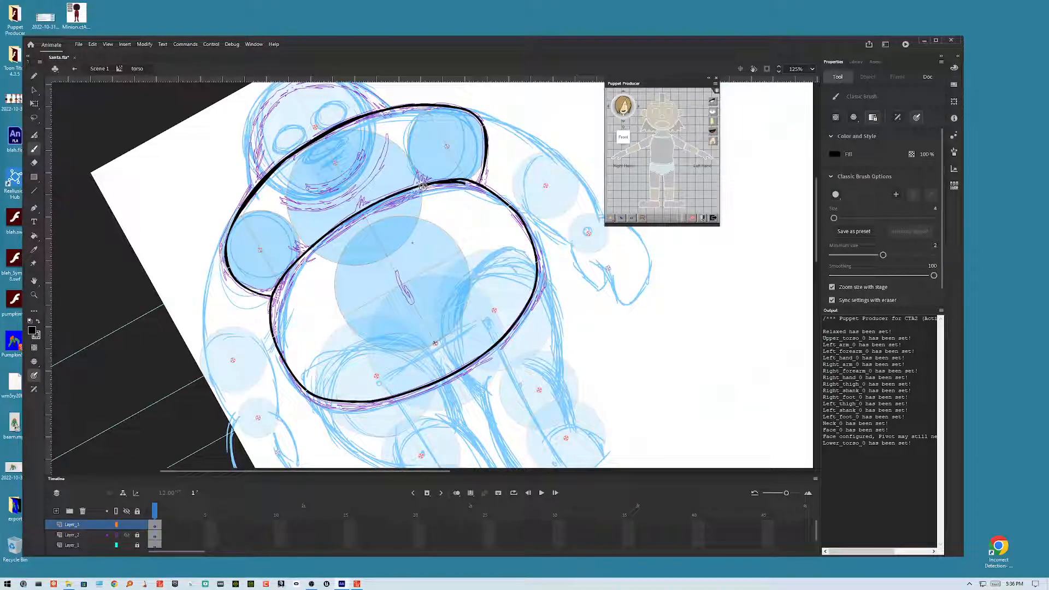
Step: Remove the stray spike where the belly outline meets the upper torso outline
{"action": "left_click", "coordinate": [34, 90]}
{"action": "mouse_move", "coordinate": [463, 182]}
{"action": "left_mouse_down"}
{"action": "mouse_move", "coordinate": [431, 209]}
{"action": "mouse_move", "coordinate": [446, 190]}
{"action": "left_mouse_up"}
{"action": "key", "text": "ctrl+z"}
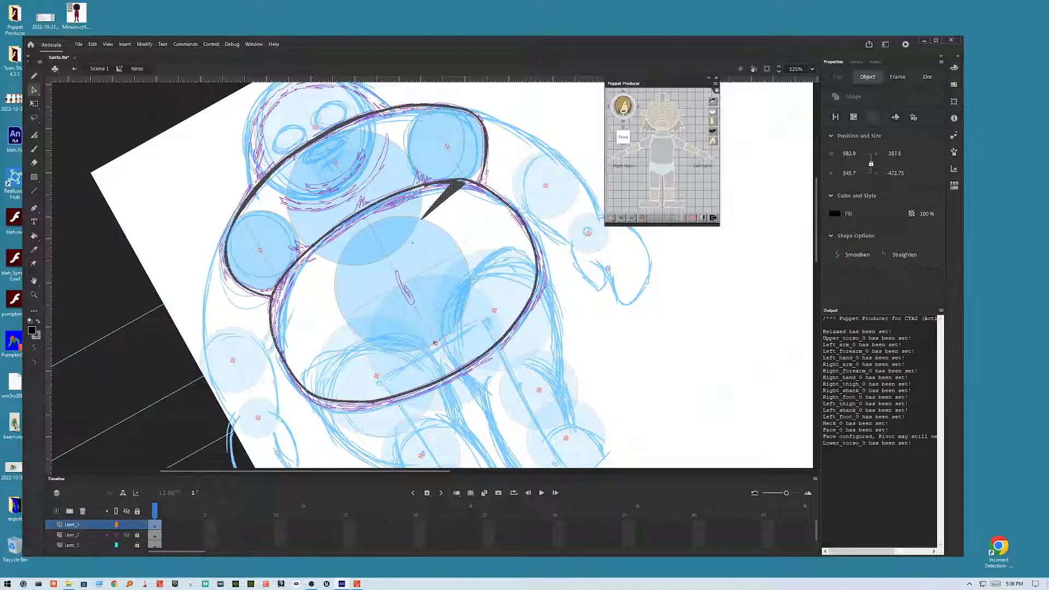
{"action": "key", "text": "ctrl+z"}
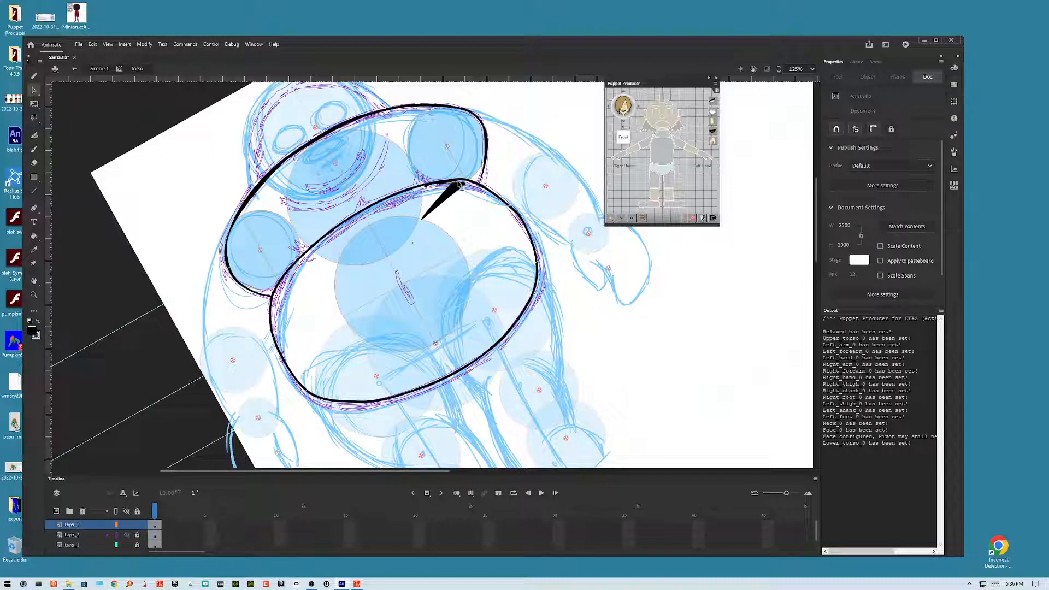
{"action": "left_click", "coordinate": [464, 192]}
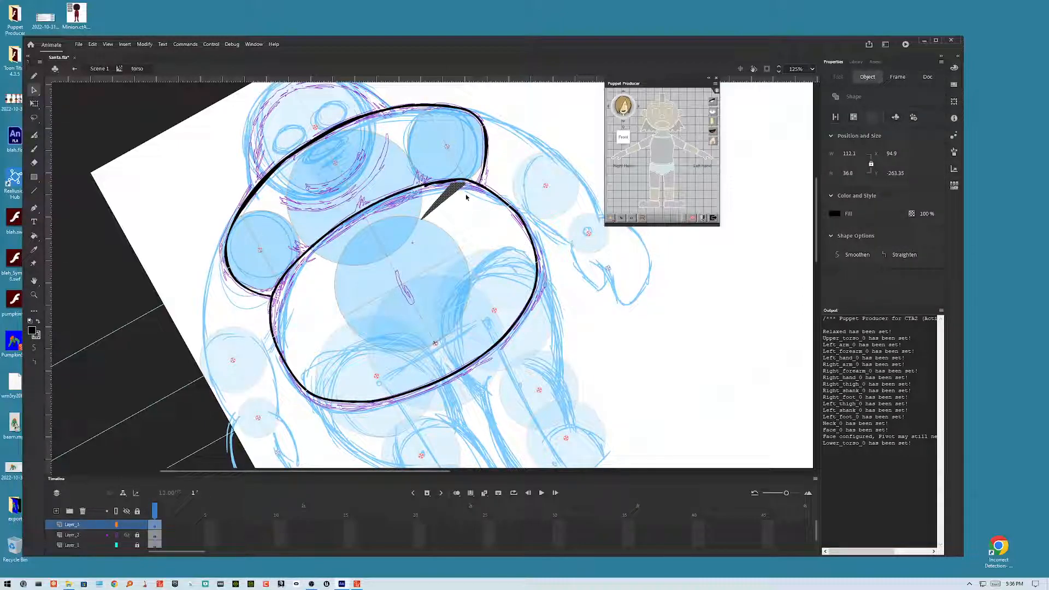
{"action": "key", "text": "Delete"}
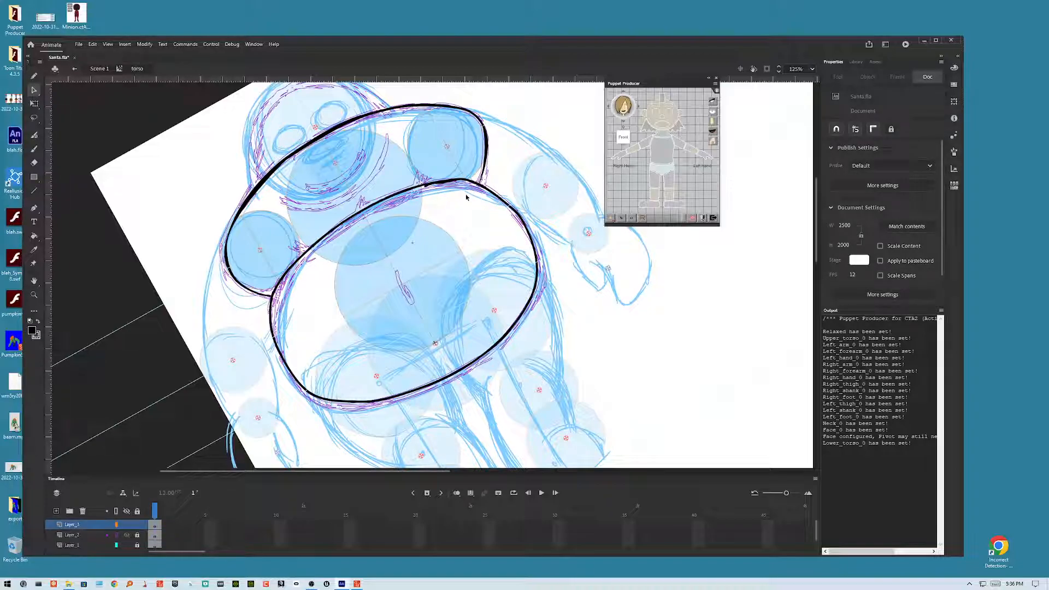
{"action": "scroll", "coordinate": [466, 194], "scroll_direction": "up", "scroll_amount": 5}
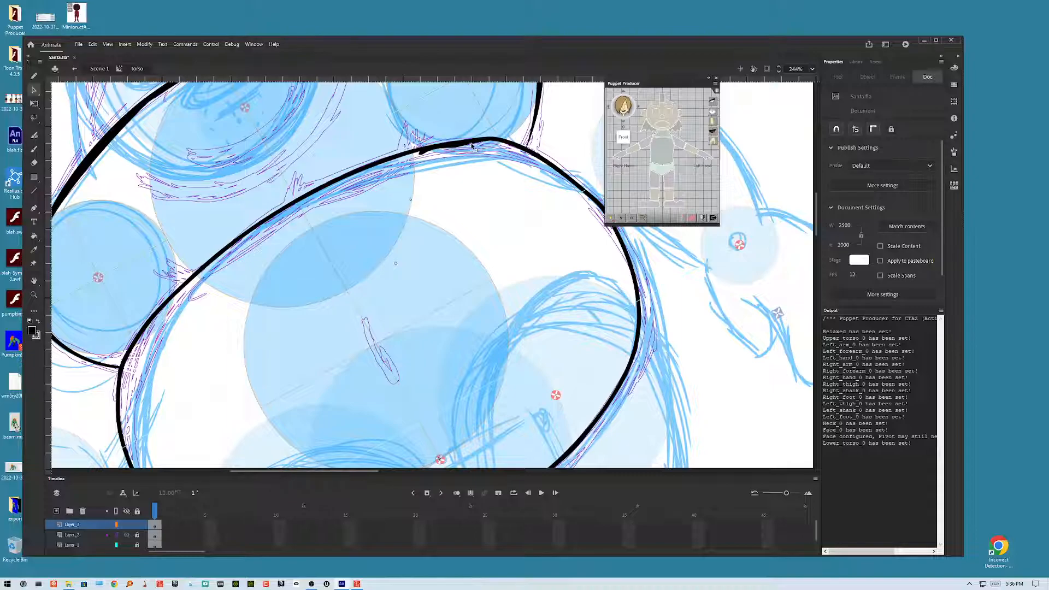
{"action": "left_click_drag", "start_coordinate": [467, 146], "coordinate": [406, 156]}
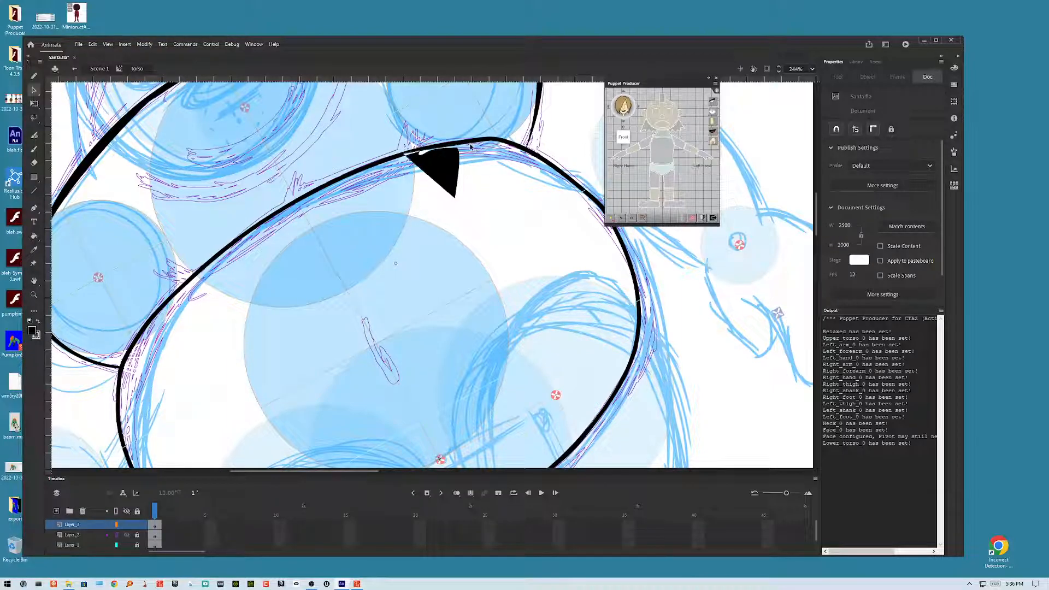
{"action": "key", "text": "ctrl+z"}
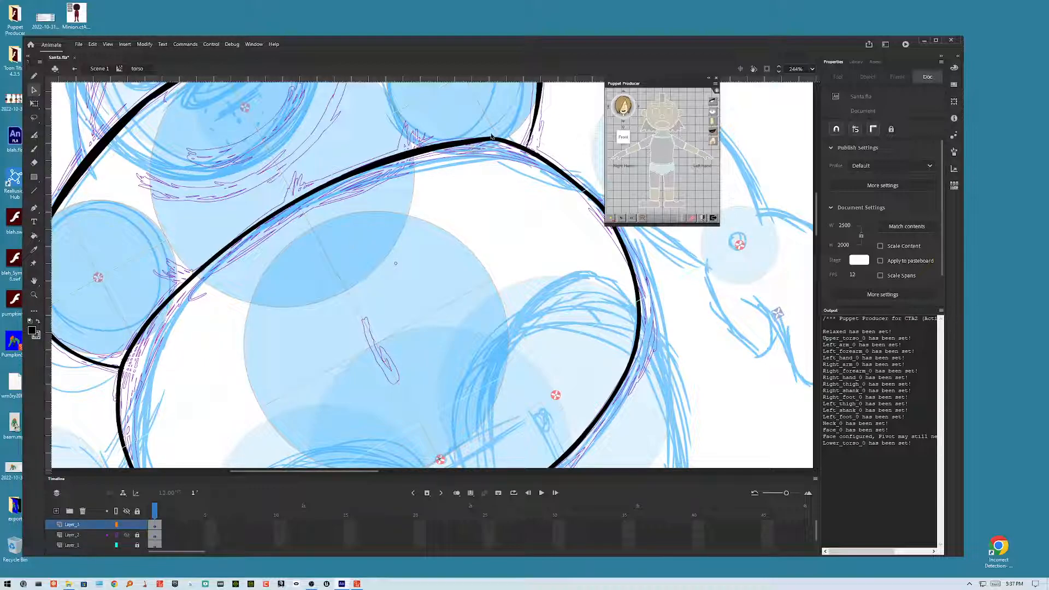
Step: Select the top edge of the belly outline and smooth it
{"action": "left_click_drag", "start_coordinate": [512, 126], "coordinate": [351, 169]}
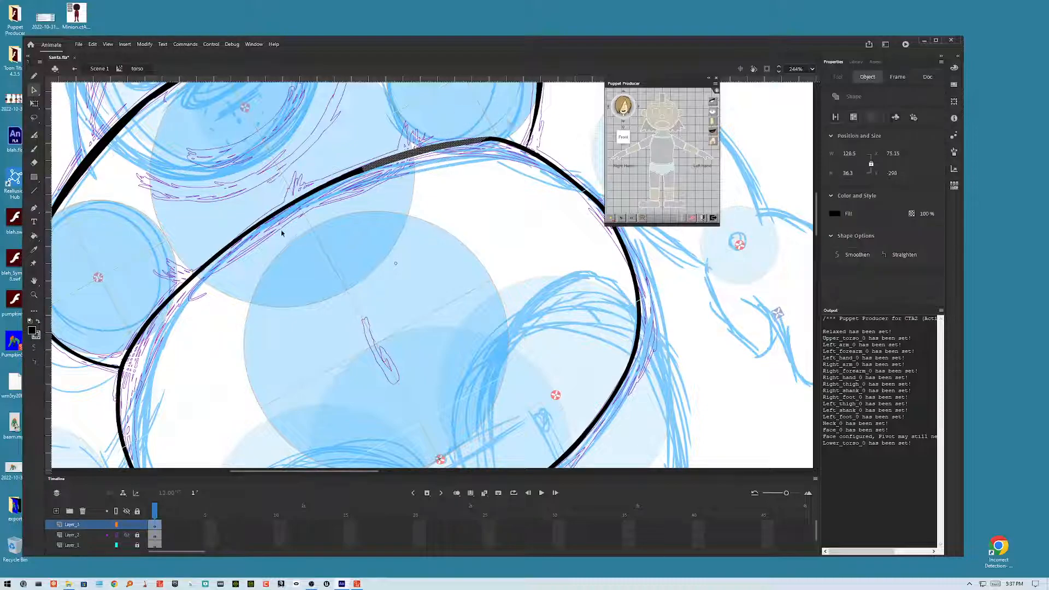
{"action": "left_click_drag", "start_coordinate": [317, 138], "coordinate": [528, 174]}
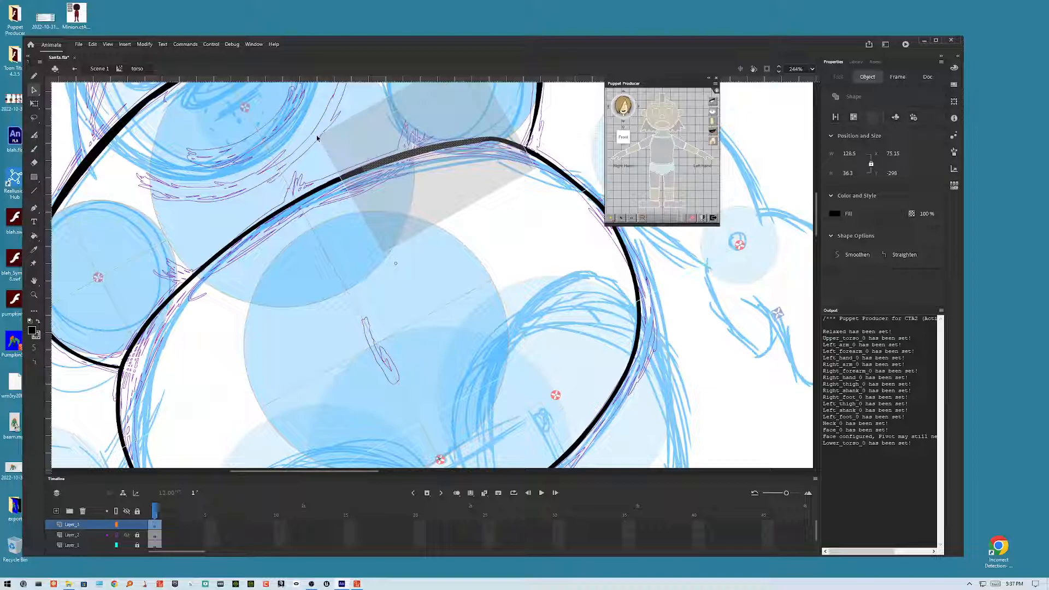
{"action": "left_click_drag", "start_coordinate": [317, 139], "coordinate": [543, 163]}
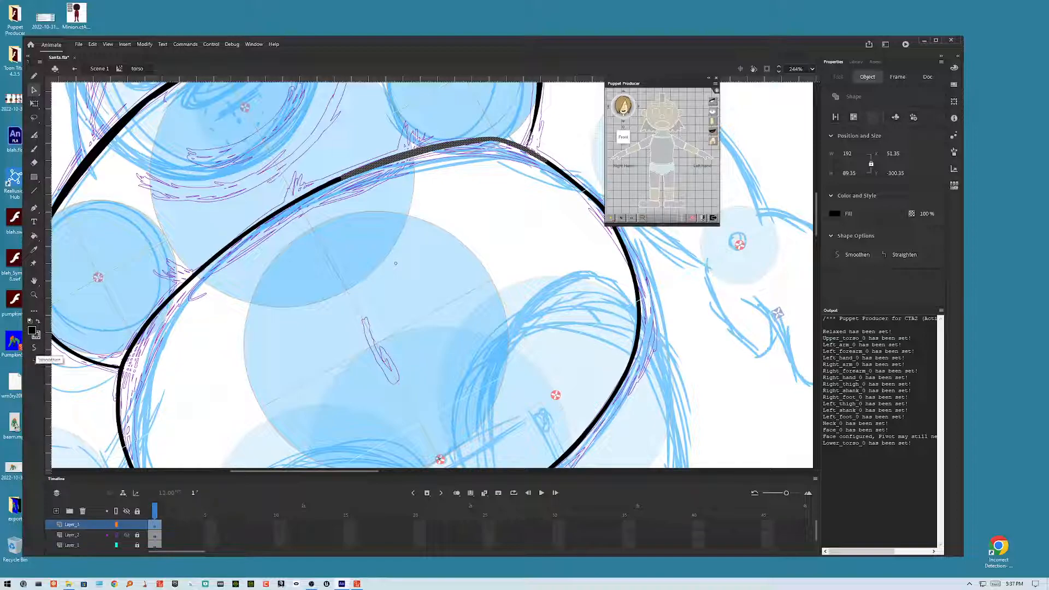
{"action": "left_click", "coordinate": [34, 348]}
{"action": "key", "text": "Escape"}
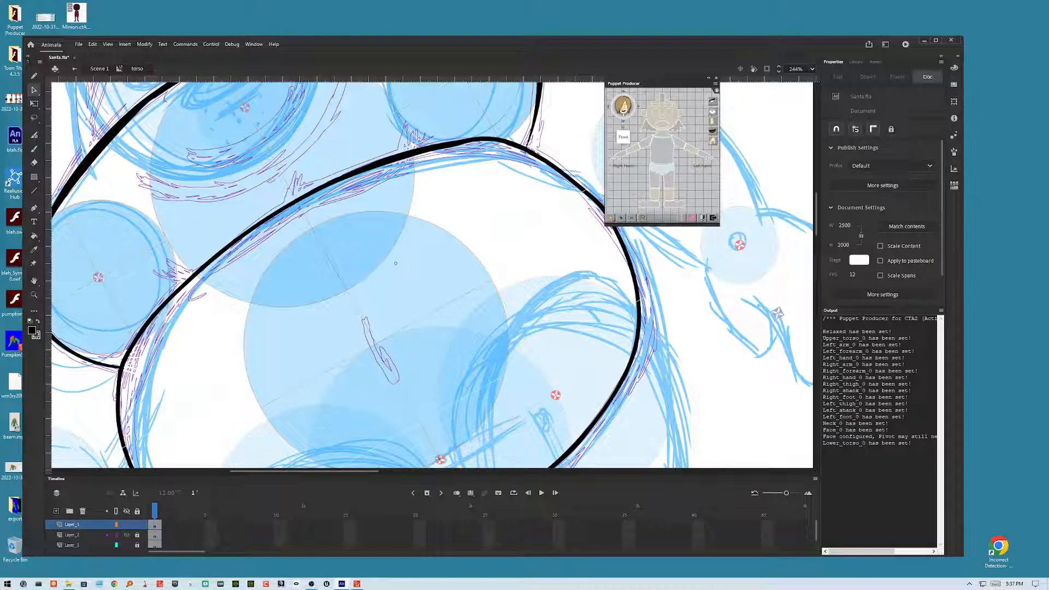
Step: Brush a collar curve under Santa's face and an outline arching over the top of his head
{"action": "key", "text": "ctrl+minus"}
{"action": "key", "text": "ctrl+minus"}
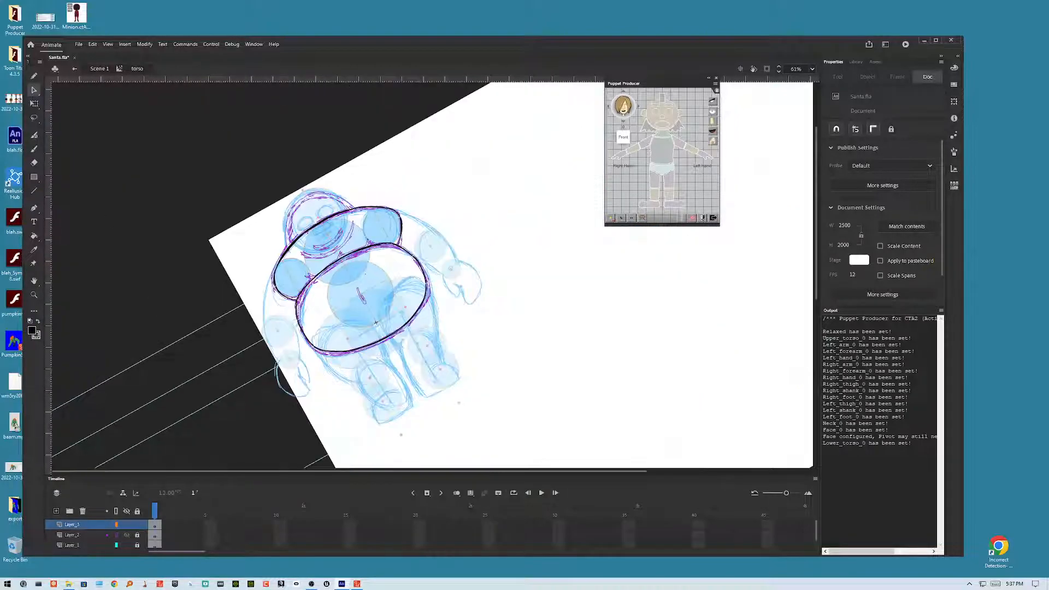
{"action": "key", "text": "ctrl+equal"}
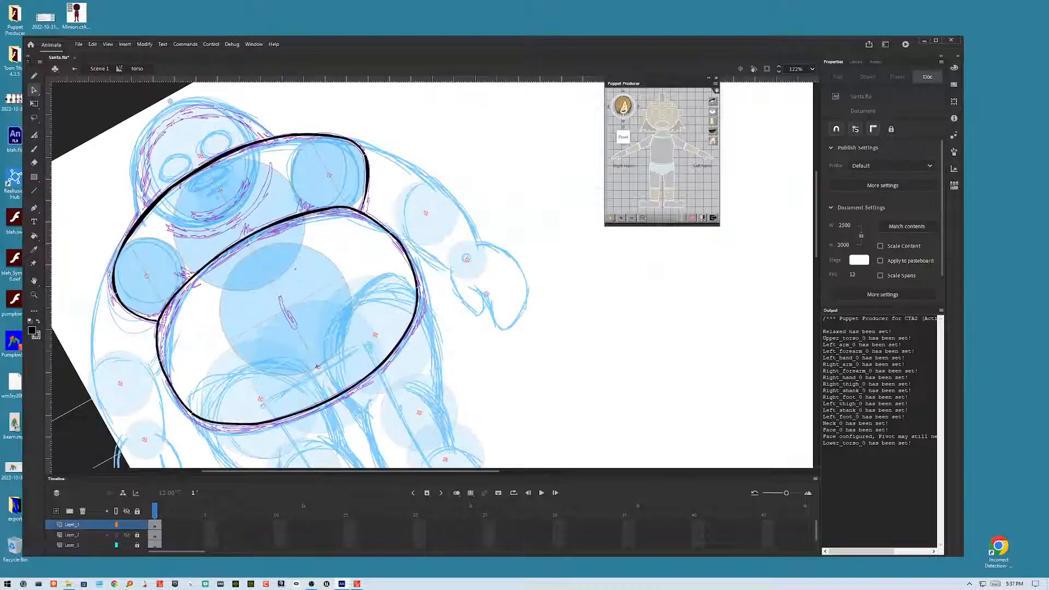
{"action": "left_click_drag", "start_coordinate": [328, 273], "coordinate": [487, 278]}
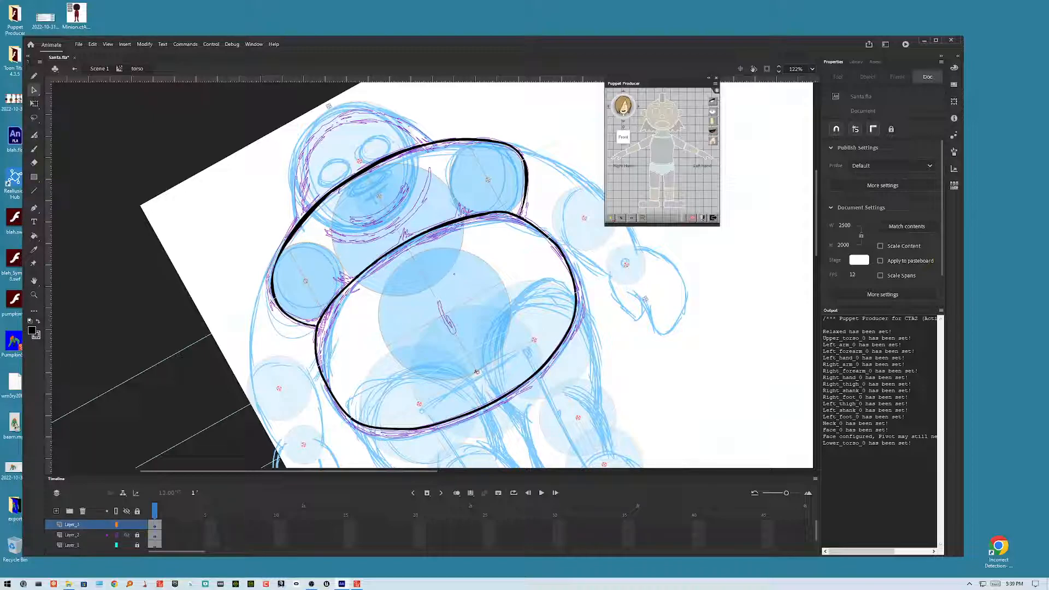
{"action": "left_click_drag", "start_coordinate": [547, 262], "coordinate": [559, 304]}
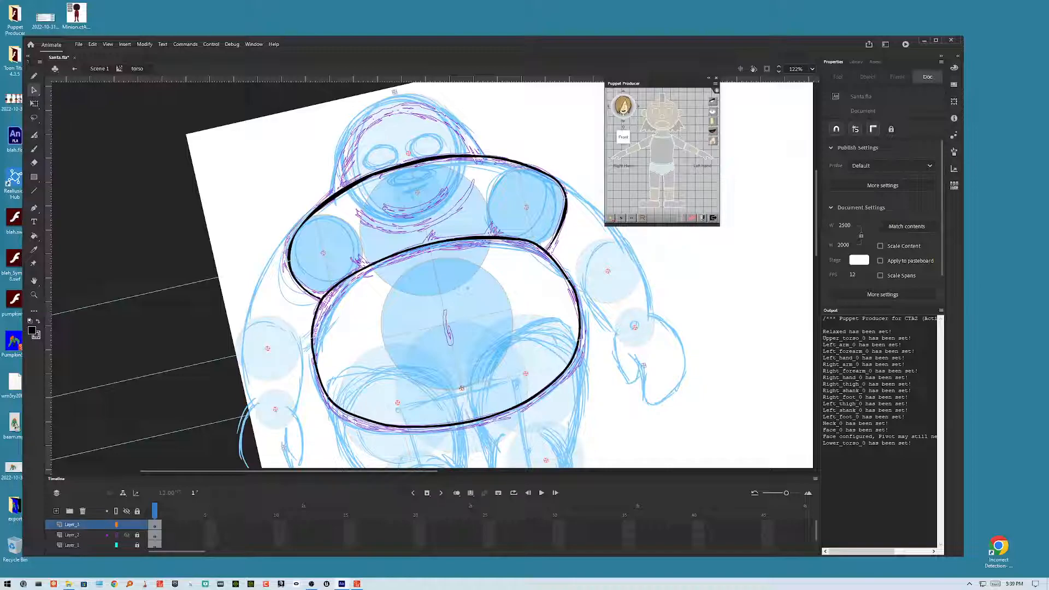
{"action": "mouse_move", "coordinate": [459, 290]}
{"action": "left_mouse_down"}
{"action": "mouse_move", "coordinate": [444, 271]}
{"action": "mouse_move", "coordinate": [436, 286]}
{"action": "mouse_move", "coordinate": [454, 289]}
{"action": "mouse_move", "coordinate": [479, 330]}
{"action": "left_mouse_up"}
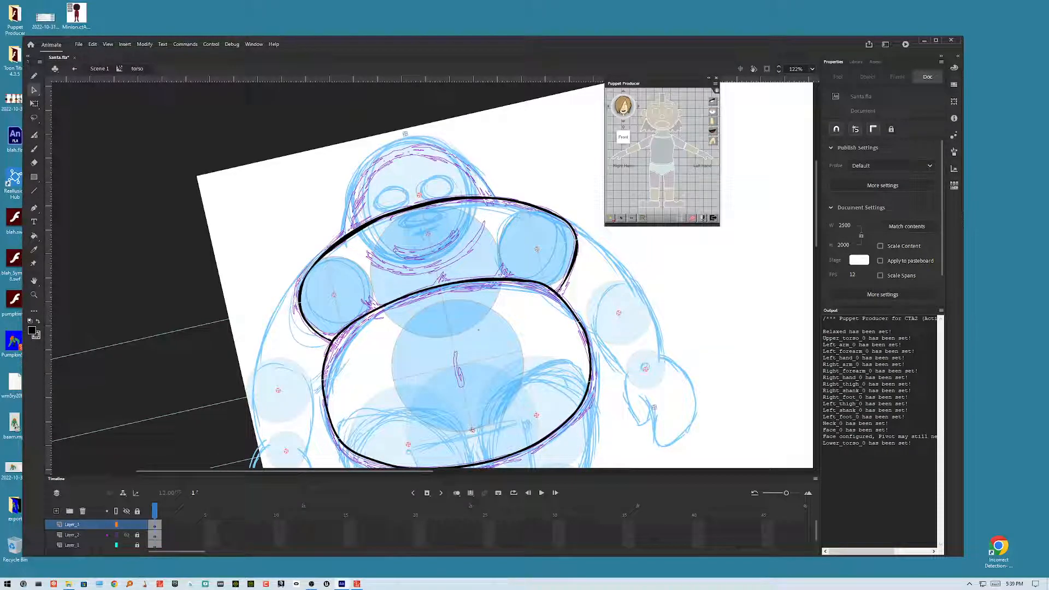
{"action": "key", "text": "b"}
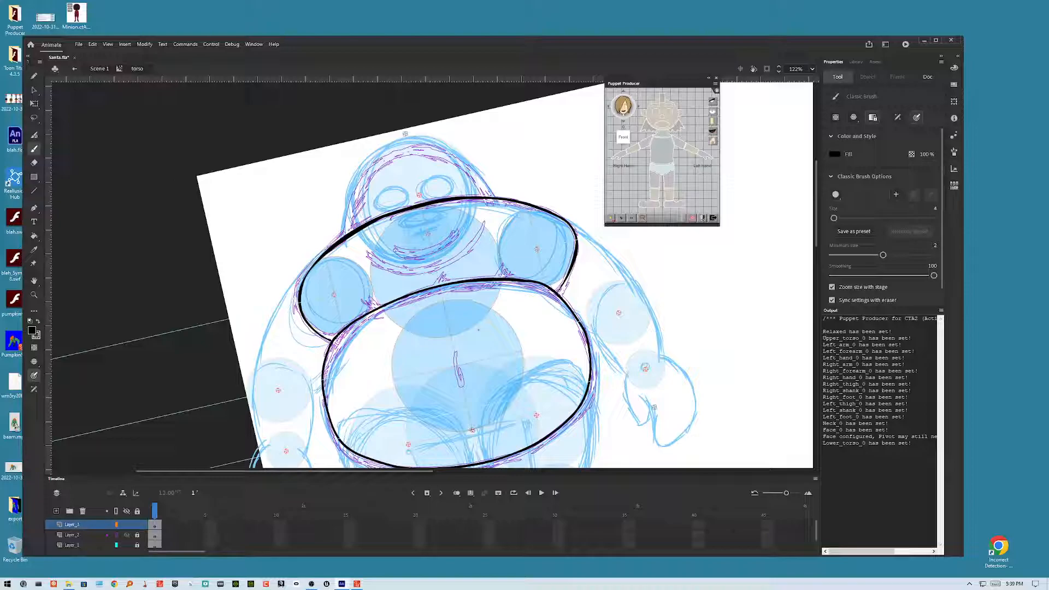
{"action": "mouse_move", "coordinate": [369, 261]}
{"action": "left_mouse_down"}
{"action": "mouse_move", "coordinate": [418, 270]}
{"action": "mouse_move", "coordinate": [485, 221]}
{"action": "left_mouse_up"}
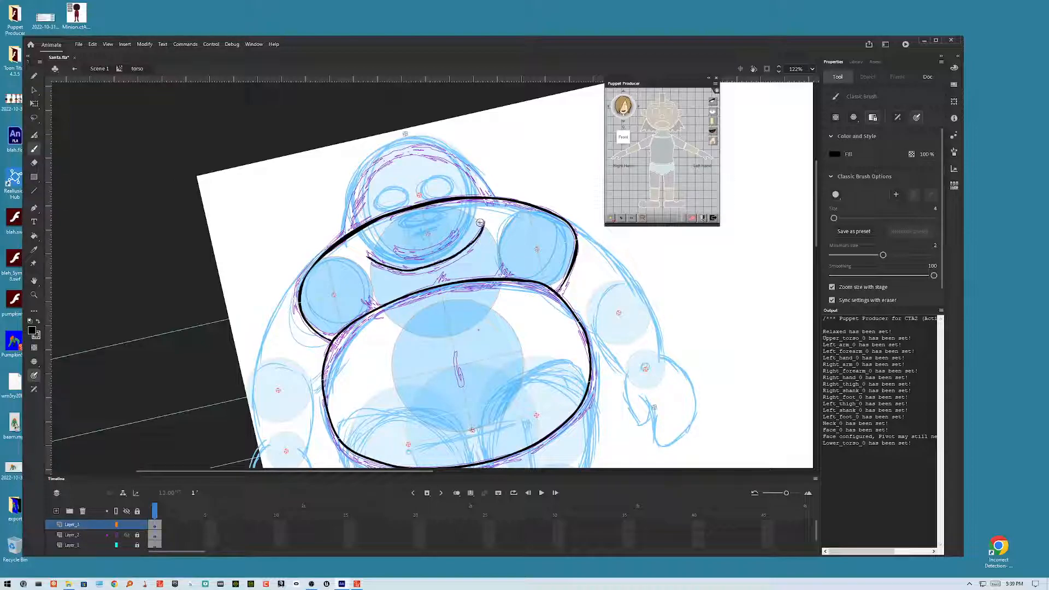
{"action": "mouse_move", "coordinate": [395, 251]}
{"action": "left_mouse_down"}
{"action": "mouse_move", "coordinate": [422, 255]}
{"action": "mouse_move", "coordinate": [464, 229]}
{"action": "left_mouse_up"}
{"action": "mouse_move", "coordinate": [344, 241]}
{"action": "left_mouse_down"}
{"action": "mouse_move", "coordinate": [367, 177]}
{"action": "mouse_move", "coordinate": [395, 157]}
{"action": "mouse_move", "coordinate": [442, 150]}
{"action": "mouse_move", "coordinate": [496, 197]}
{"action": "left_mouse_up"}
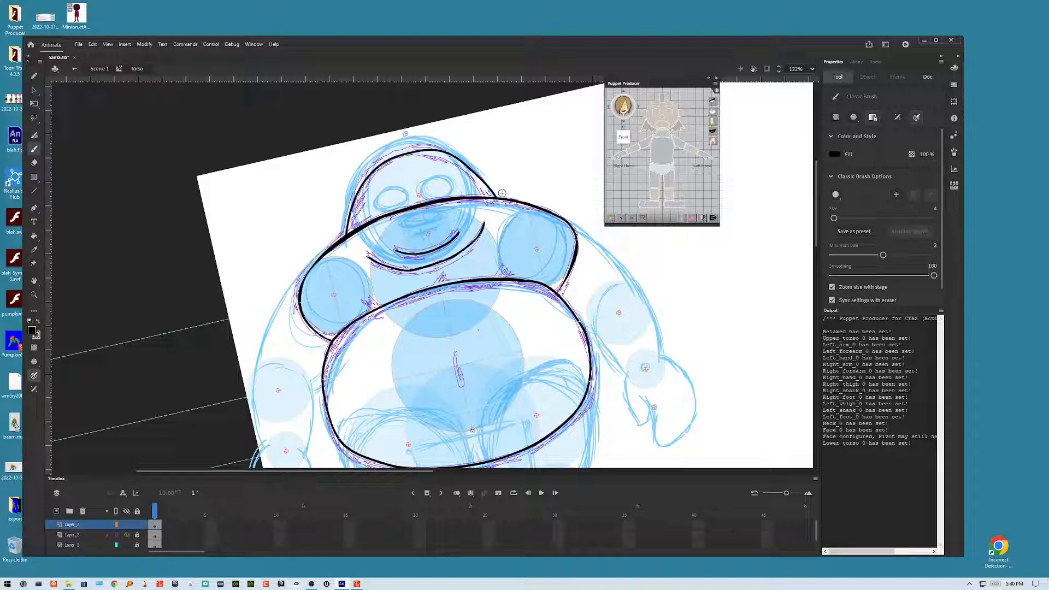
Step: Select the new head outline and collar curve and smooth them
{"action": "left_click", "coordinate": [34, 90]}
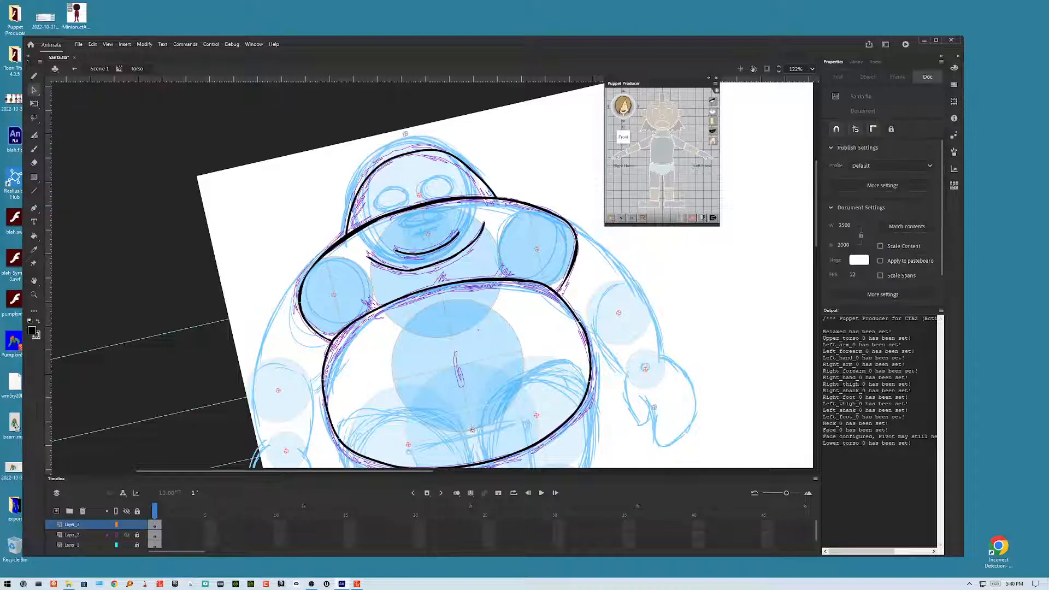
{"action": "left_click", "coordinate": [440, 147]}
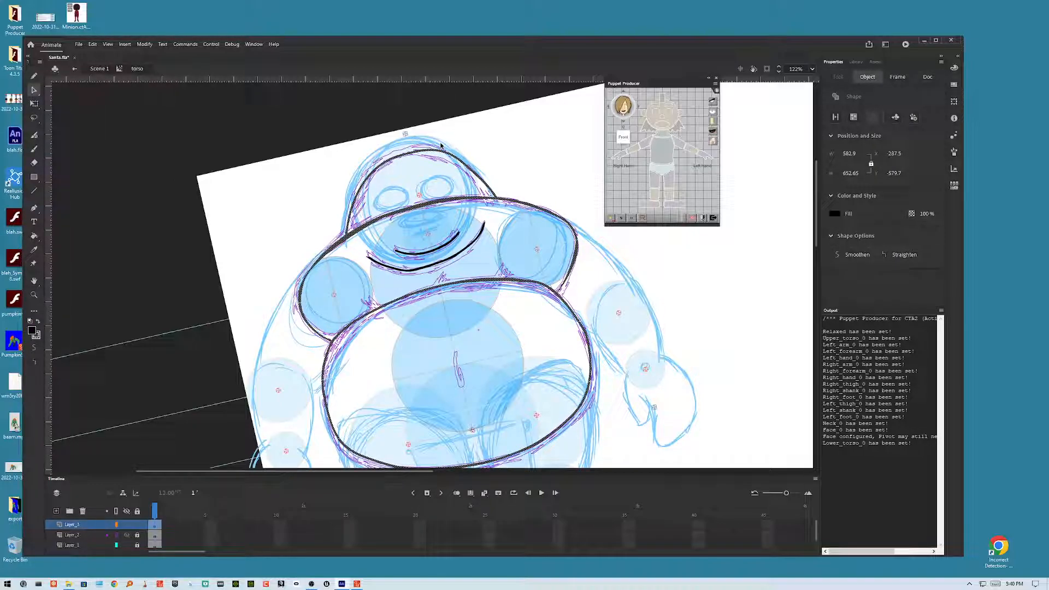
{"action": "left_click", "coordinate": [459, 236]}
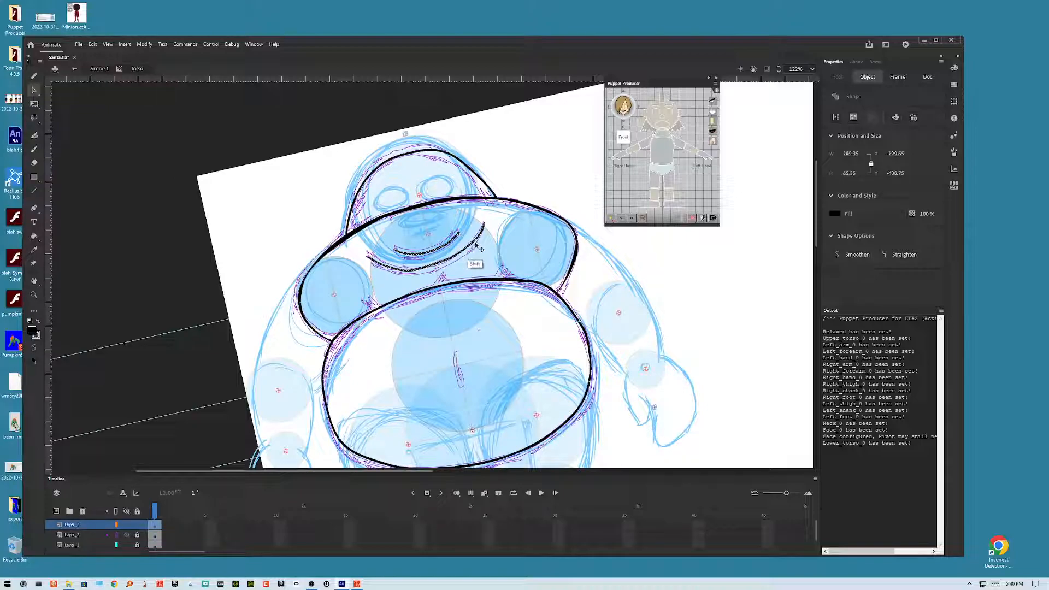
{"action": "left_click", "coordinate": [475, 174]}
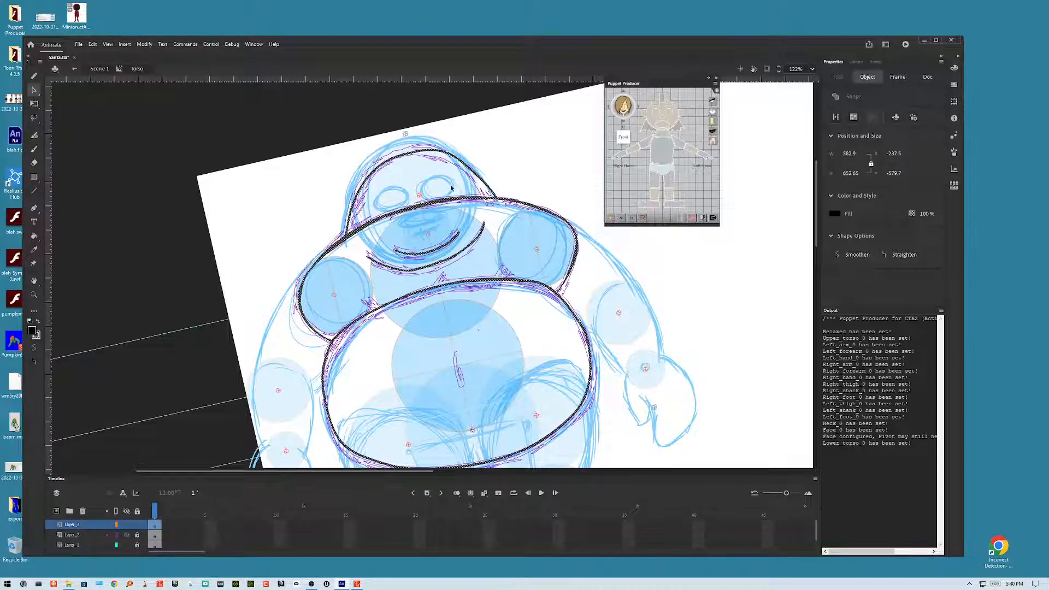
{"action": "left_click", "coordinate": [33, 361]}
{"action": "left_click", "coordinate": [504, 148]}
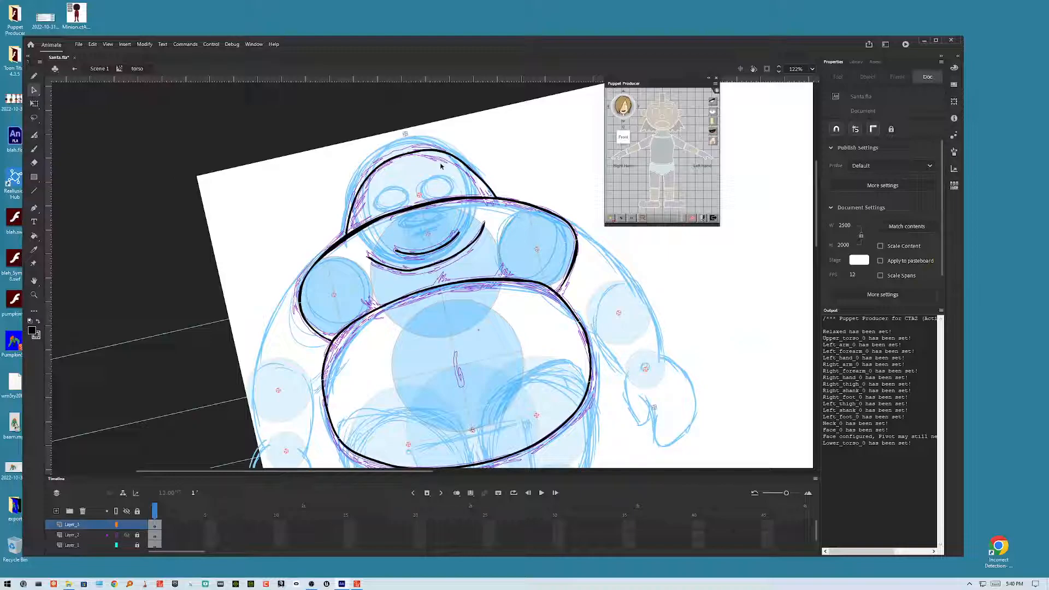
Step: Select the collar curve's end and smooth it again
{"action": "left_click_drag", "start_coordinate": [442, 167], "coordinate": [378, 195]}
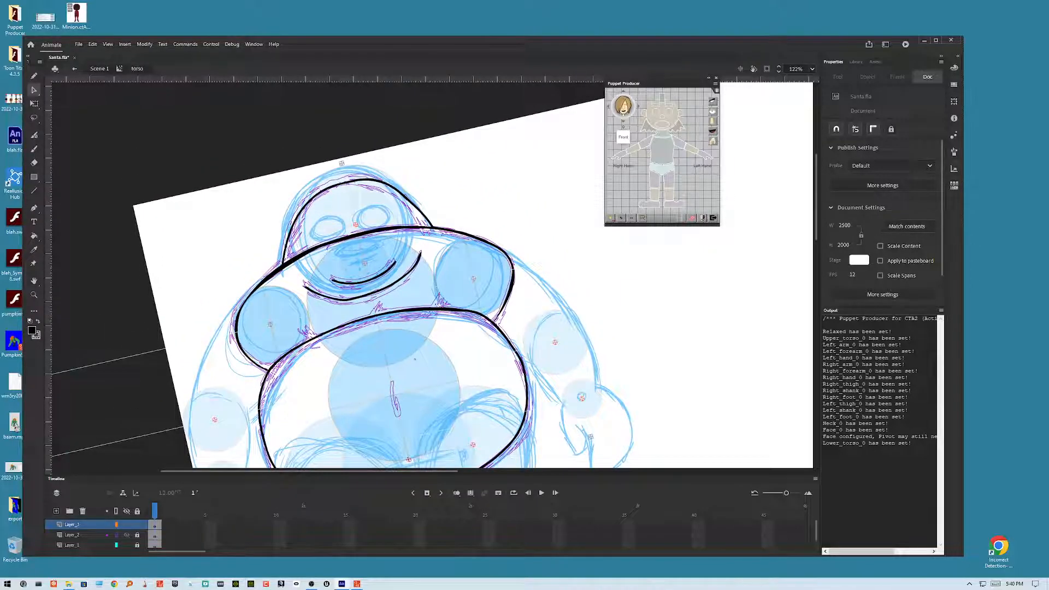
{"action": "left_click", "coordinate": [415, 275]}
{"action": "left_click", "coordinate": [391, 267], "text": "shift"}
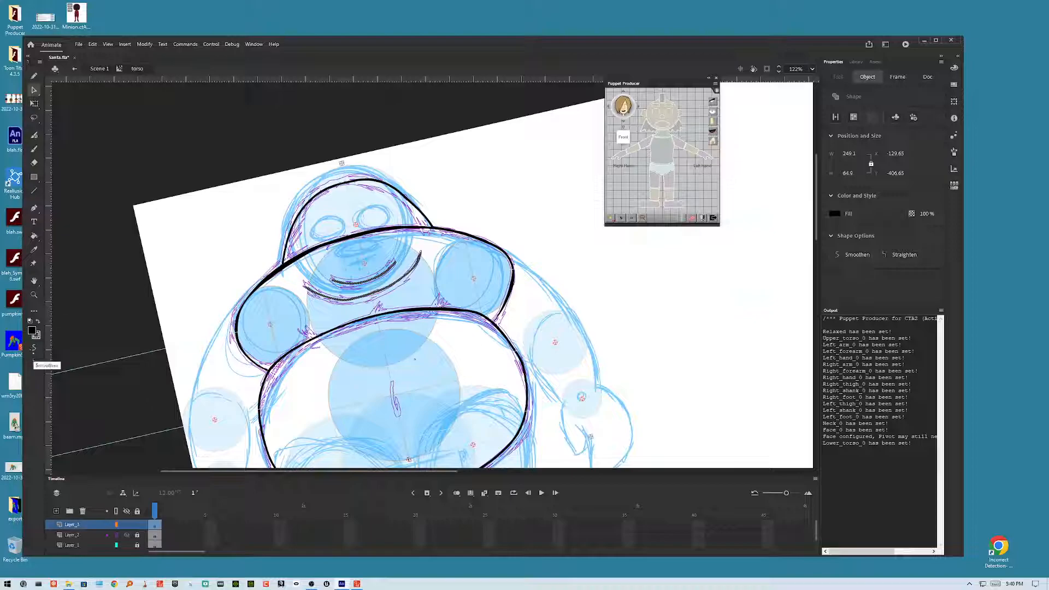
{"action": "left_click", "coordinate": [35, 348]}
{"action": "left_click", "coordinate": [499, 214]}
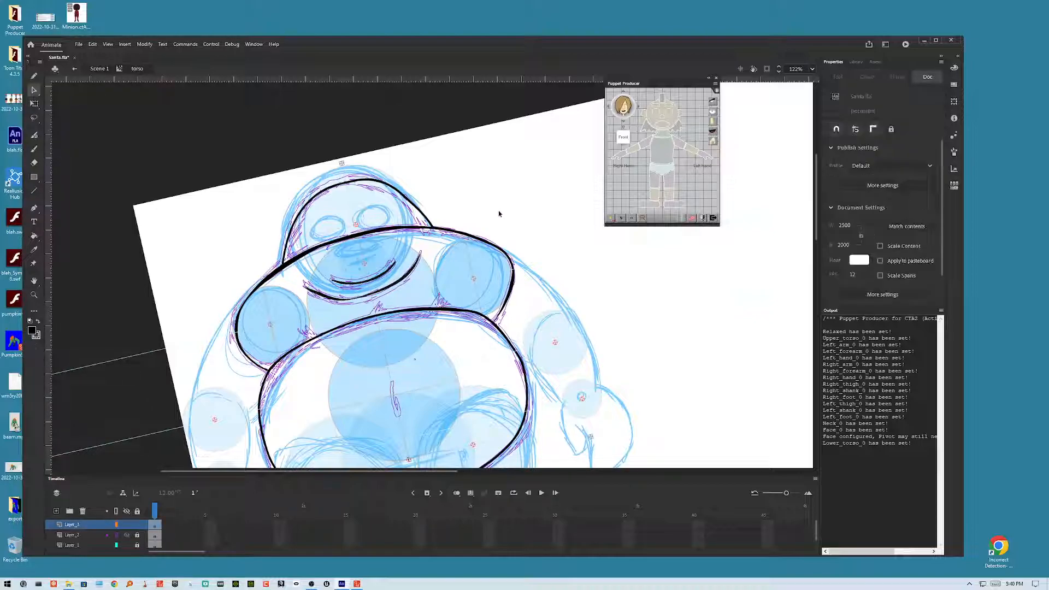
Step: Brush a small belly button in the middle of the belly
{"action": "right_click", "coordinate": [354, 304]}
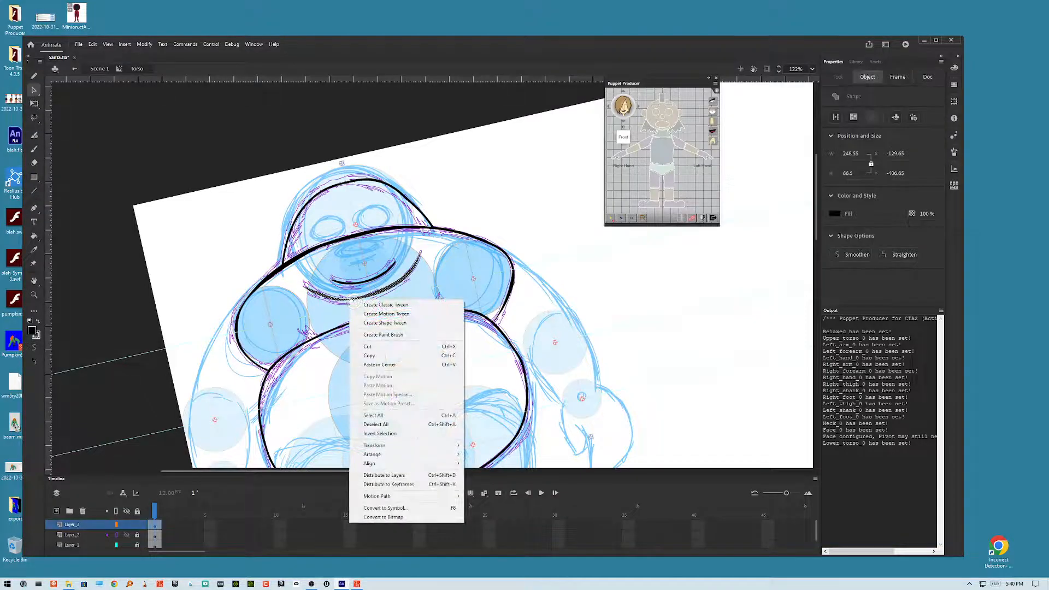
{"action": "left_click", "coordinate": [501, 218]}
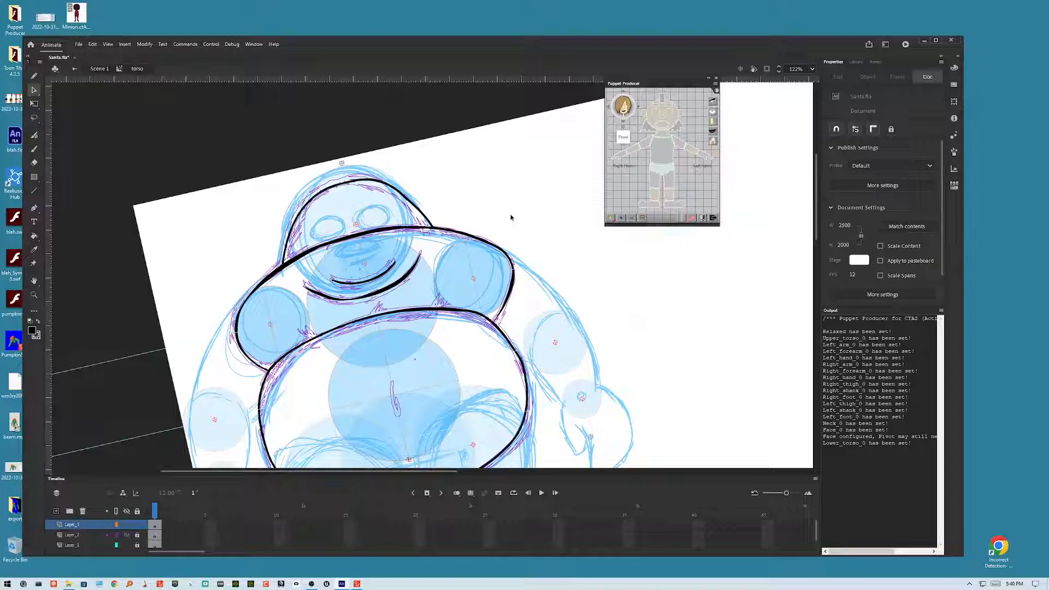
{"action": "left_click_drag", "start_coordinate": [512, 218], "coordinate": [489, 152]}
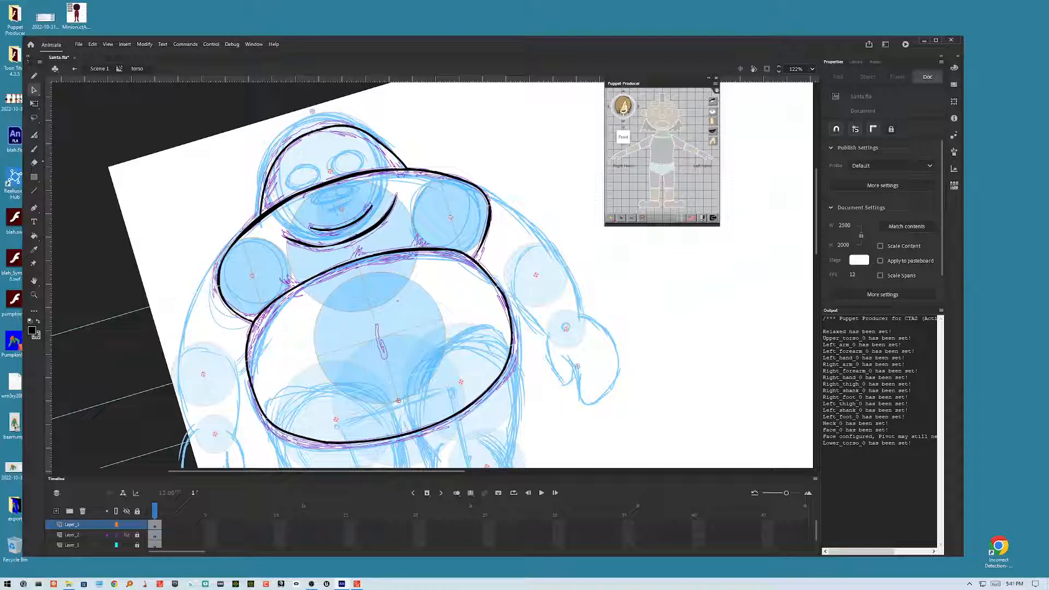
{"action": "key", "text": "b"}
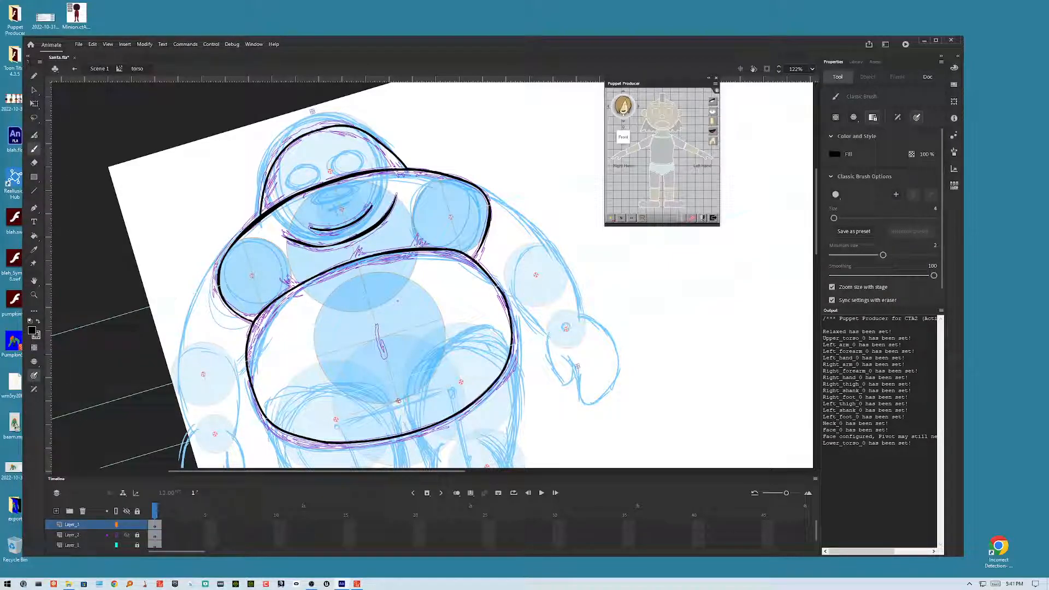
{"action": "left_click_drag", "start_coordinate": [383, 351], "coordinate": [385, 343]}
Step: Set the fill colour to a brown from the swatches
{"action": "left_click", "coordinate": [32, 331]}
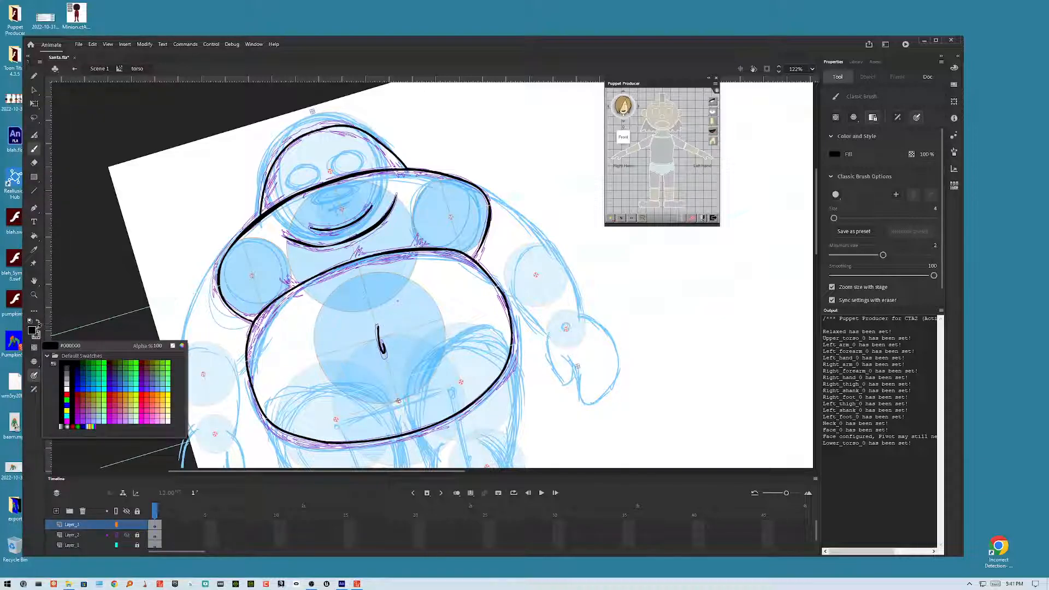
{"action": "left_click", "coordinate": [32, 330]}
{"action": "left_click", "coordinate": [32, 330]}
{"action": "left_click", "coordinate": [145, 363]}
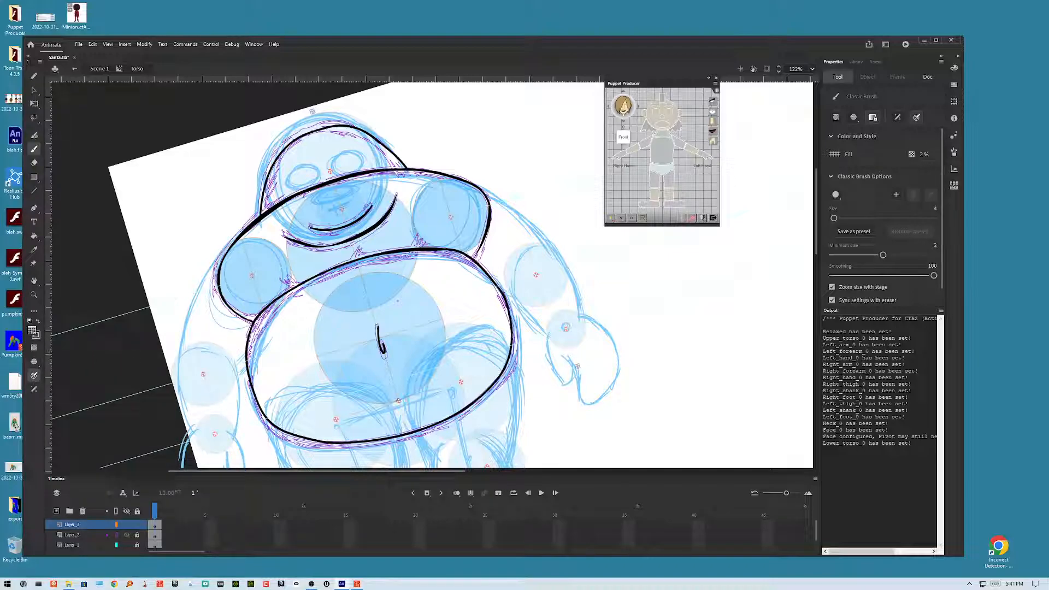
{"action": "left_click", "coordinate": [32, 330]}
{"action": "left_click_drag", "start_coordinate": [154, 345], "coordinate": [337, 301]}
Step: Fill the chest, belly and head regions with brown using the Paint Bucket
{"action": "left_click", "coordinate": [34, 236]}
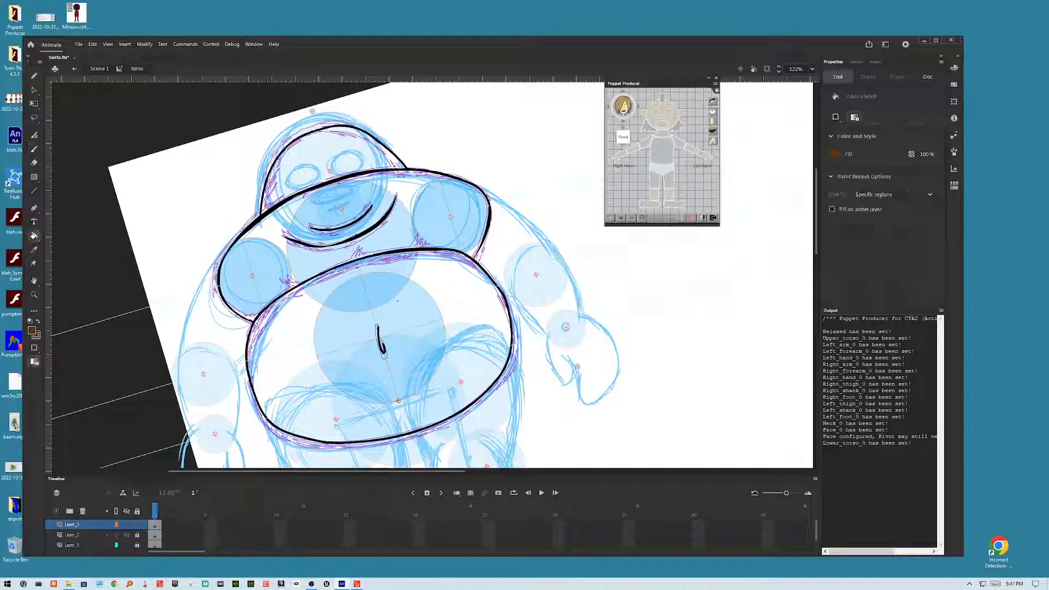
{"action": "left_click", "coordinate": [383, 213]}
{"action": "left_click", "coordinate": [398, 401]}
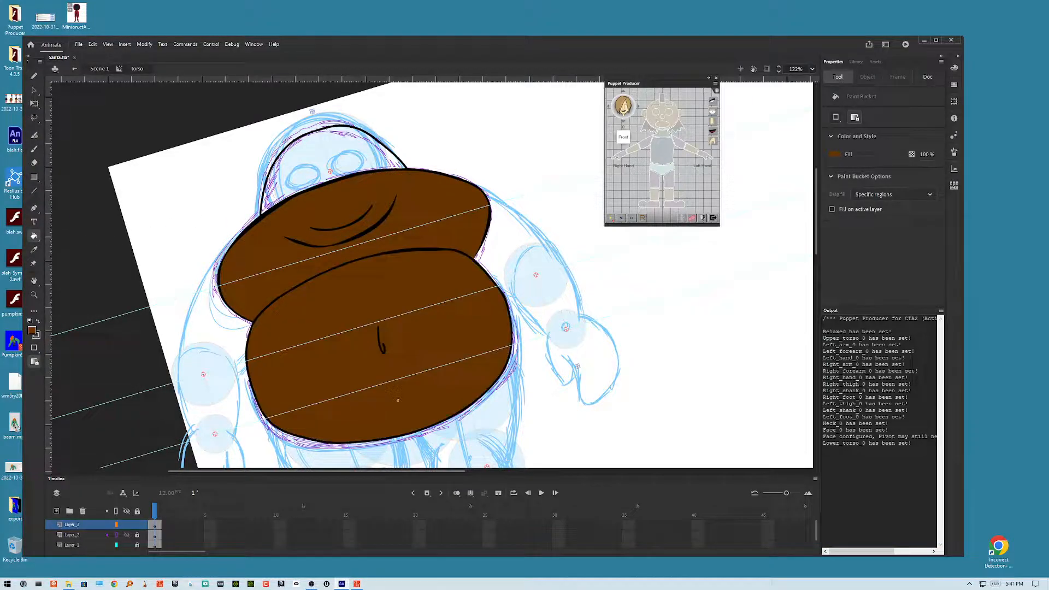
{"action": "left_click", "coordinate": [330, 172]}
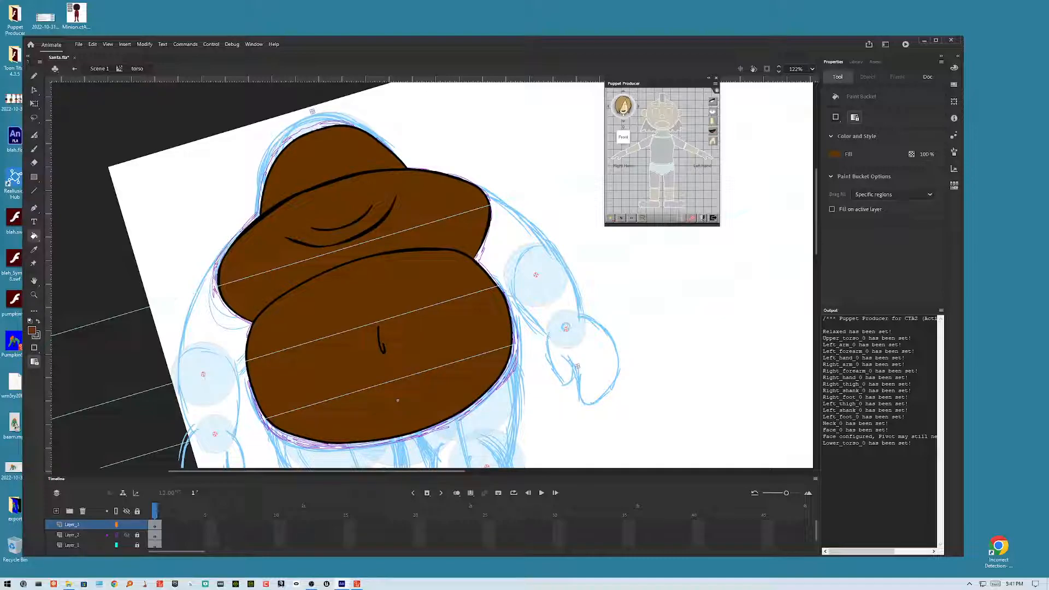
Step: Delete a stray stroke on the chest and reshape the chest fold curve
{"action": "key", "text": "v"}
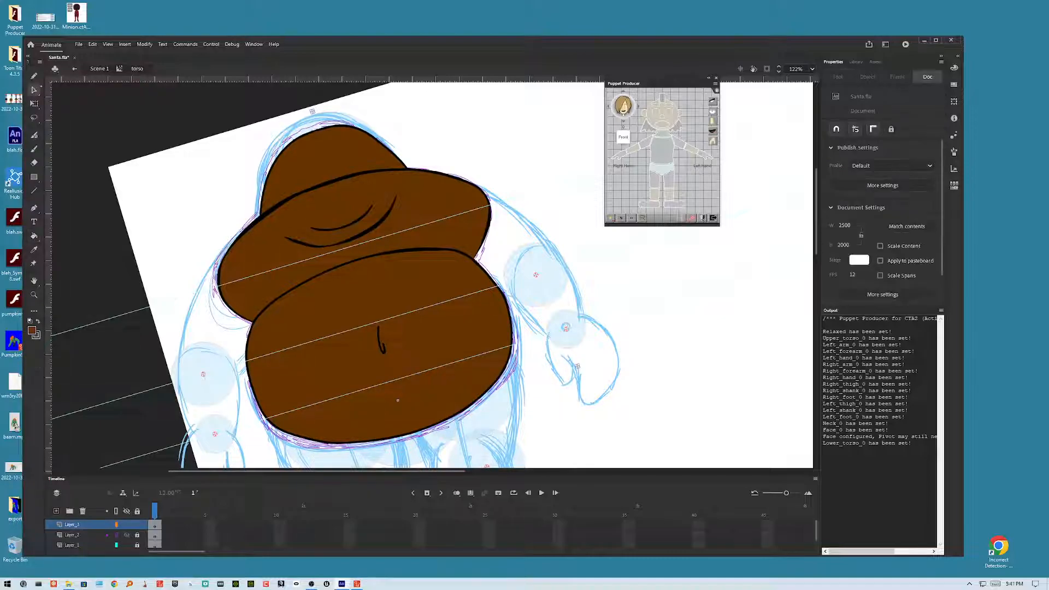
{"action": "left_click", "coordinate": [328, 270]}
{"action": "key", "text": "Delete"}
{"action": "mouse_move", "coordinate": [401, 254]}
{"action": "left_mouse_down"}
{"action": "mouse_move", "coordinate": [385, 247]}
{"action": "mouse_move", "coordinate": [359, 264]}
{"action": "left_mouse_up"}
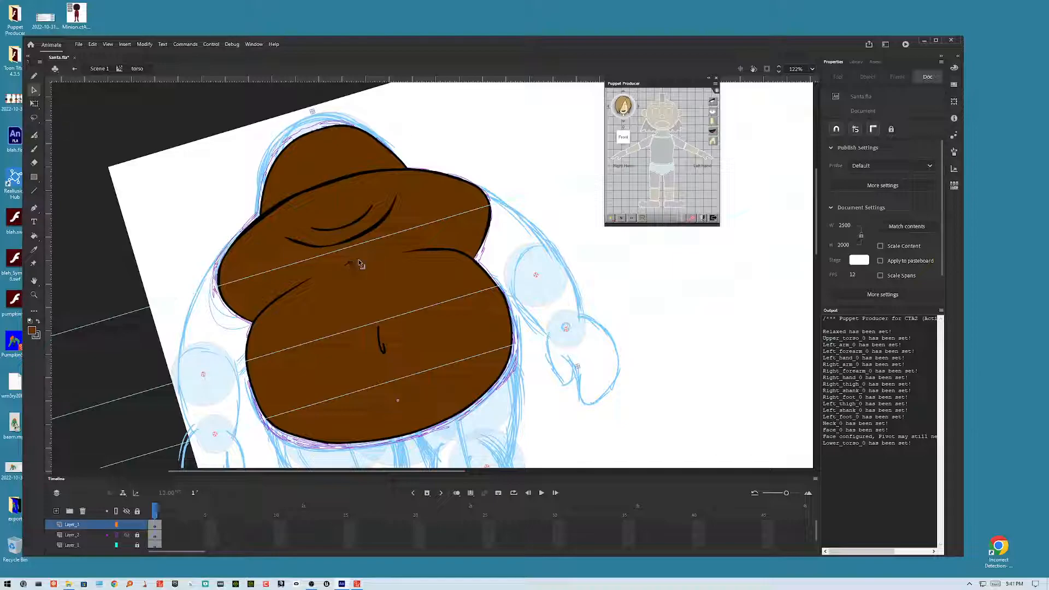
{"action": "left_click_drag", "start_coordinate": [322, 269], "coordinate": [353, 264]}
{"action": "left_click", "coordinate": [316, 253]}
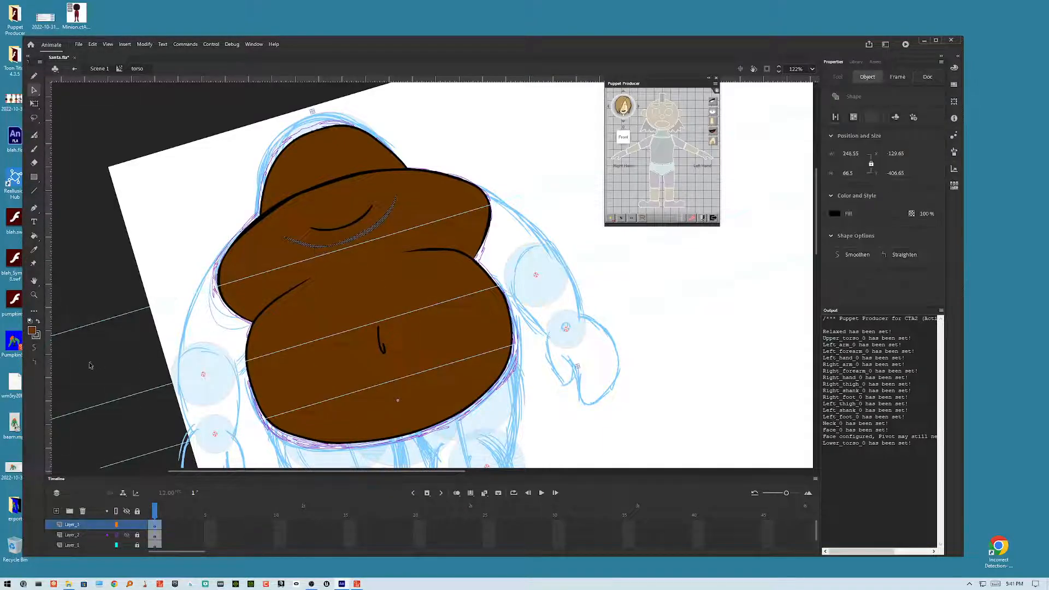
{"action": "key", "text": "Escape"}
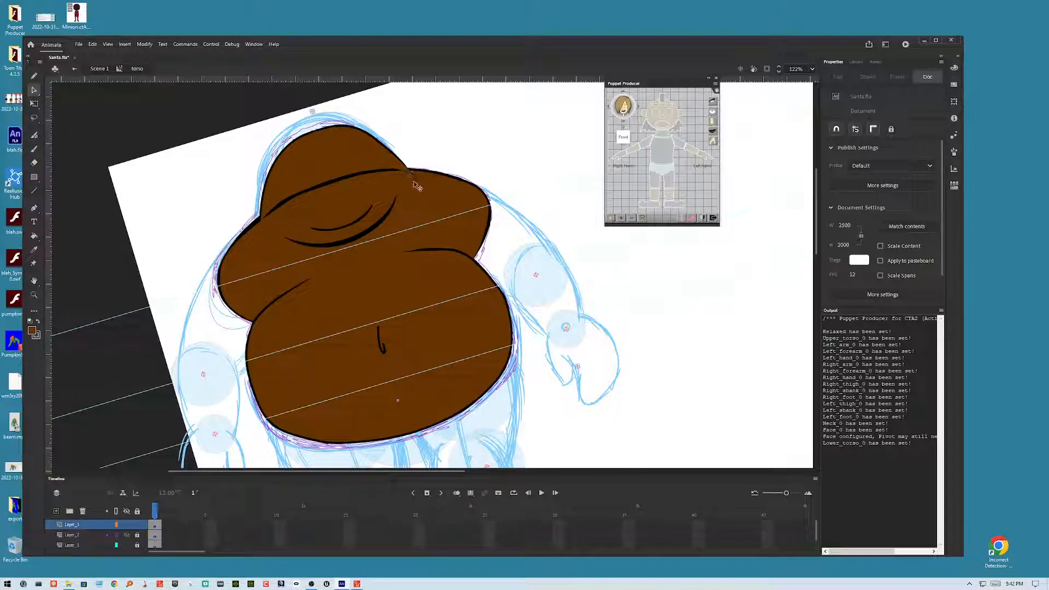
Step: Select the stroke along the top of the head and open the fill colour swatches
{"action": "left_click", "coordinate": [392, 174]}
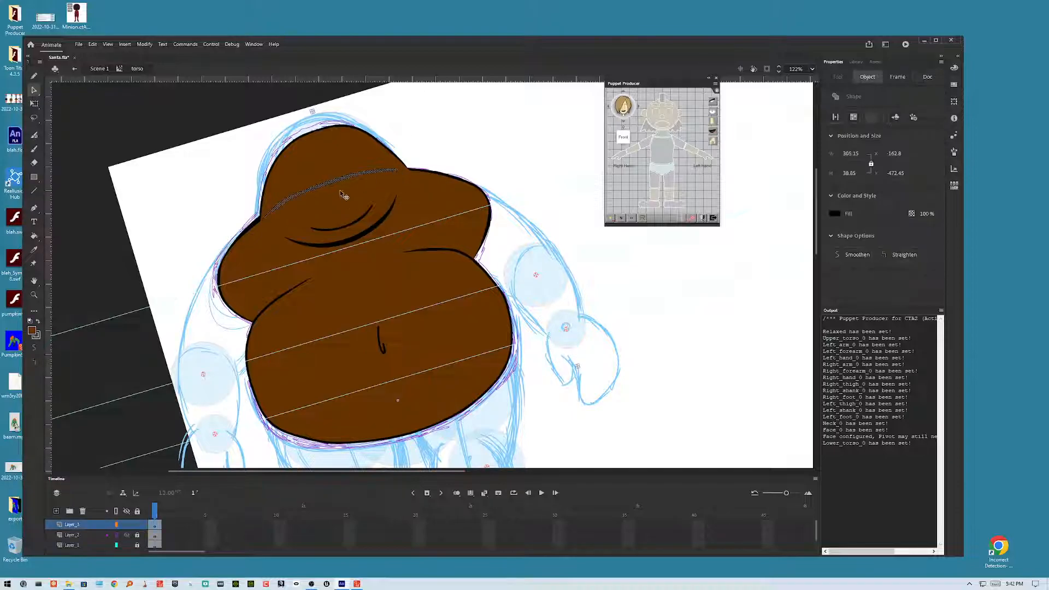
{"action": "left_click", "coordinate": [32, 331]}
{"action": "left_click", "coordinate": [358, 289]}
{"action": "key", "text": "Escape"}
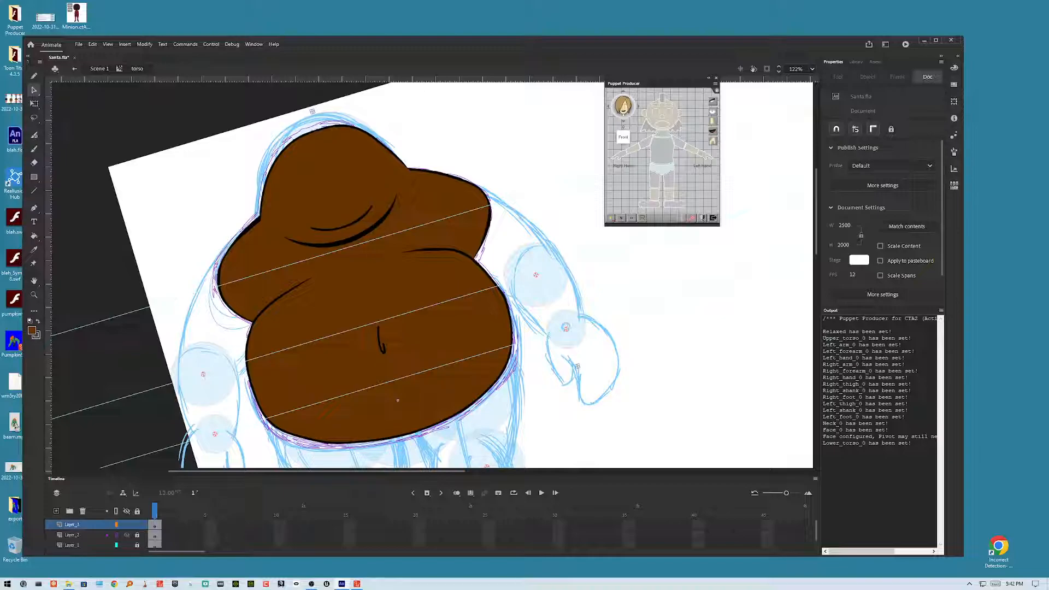
Step: Save the document and export it as Santa.swf, replacing the existing file
{"action": "left_click_drag", "start_coordinate": [382, 246], "coordinate": [396, 310]}
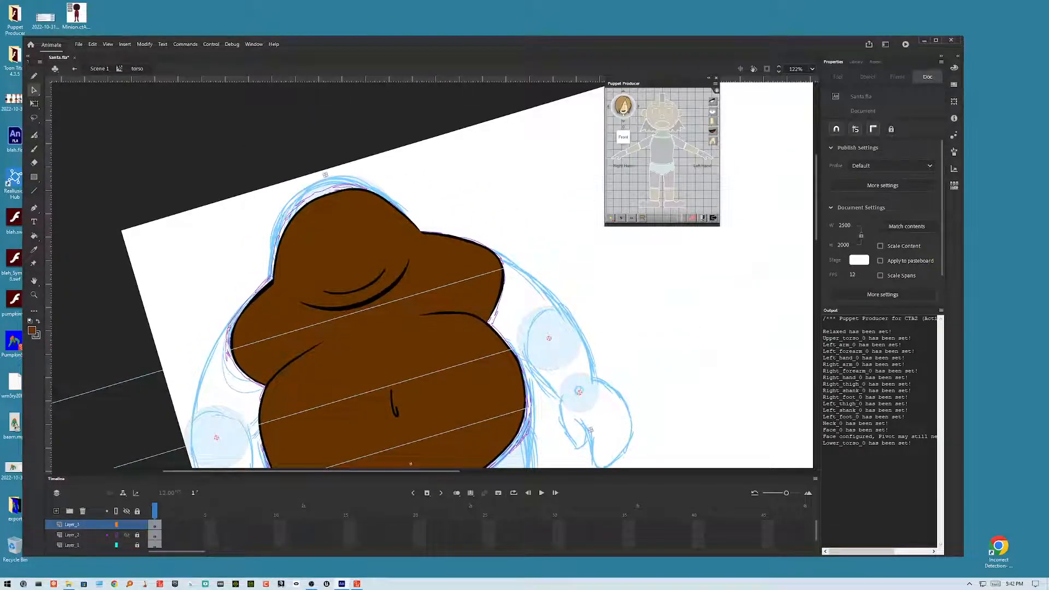
{"action": "left_click_drag", "start_coordinate": [399, 214], "coordinate": [442, 210]}
{"action": "left_click_drag", "start_coordinate": [740, 345], "coordinate": [771, 275]}
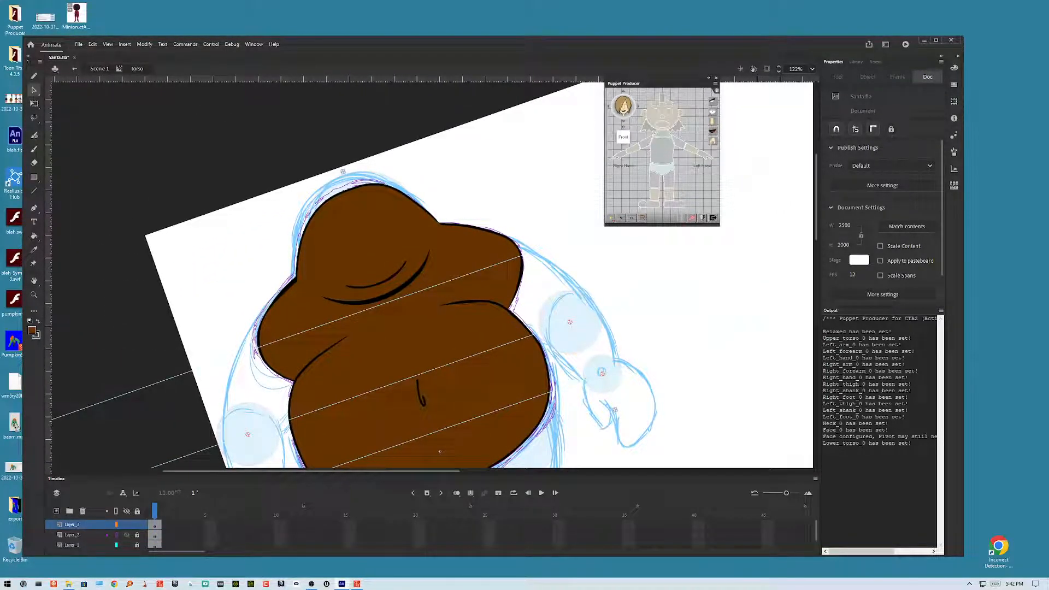
{"action": "key", "text": "ctrl+s"}
{"action": "key", "text": "ctrl+alt+shift+s"}
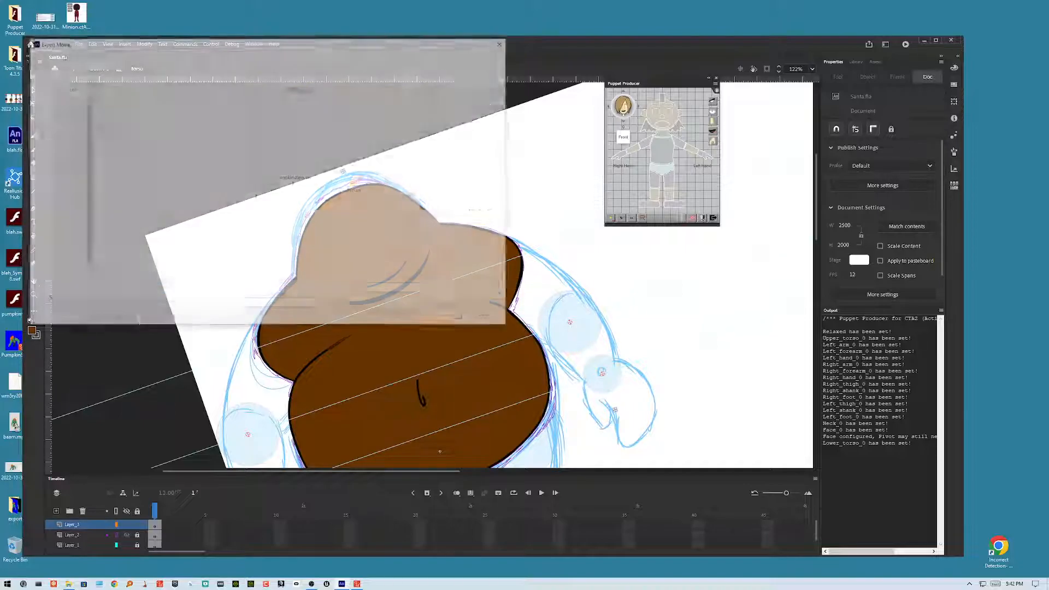
{"action": "key", "text": "Return"}
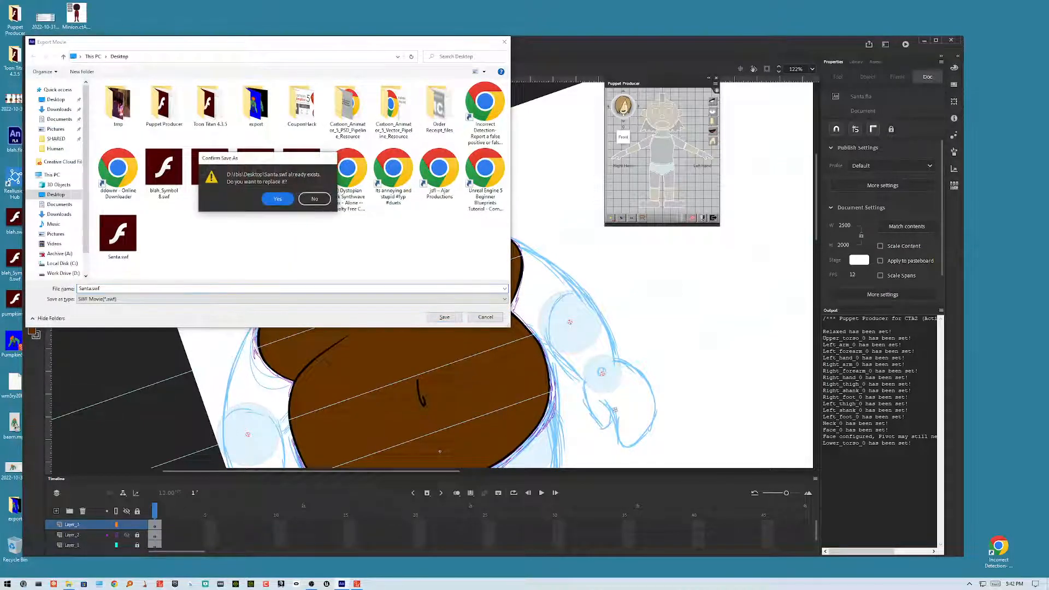
{"action": "key", "text": "Return"}
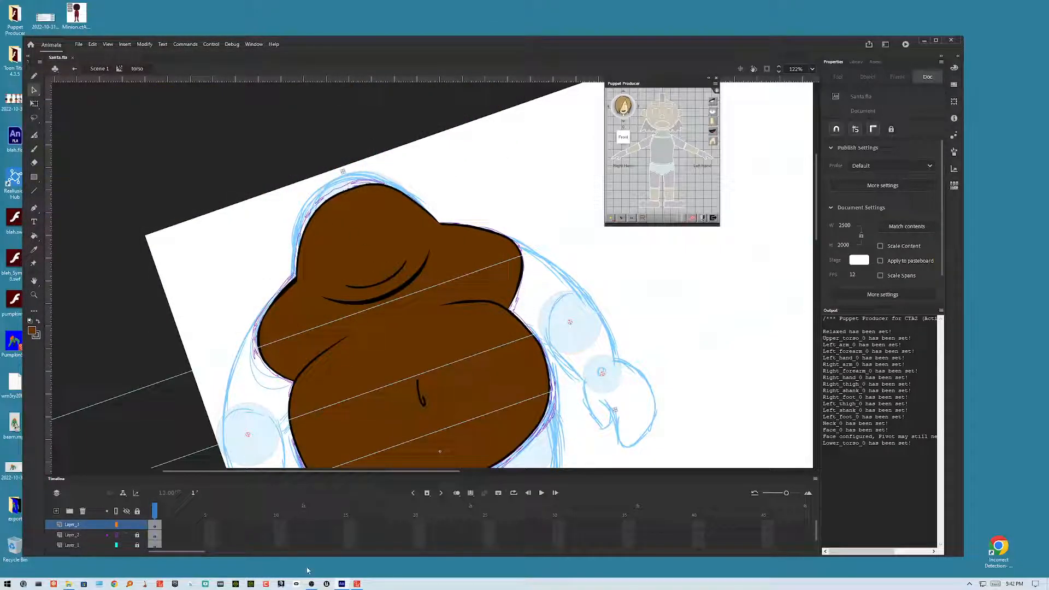
Step: Switch to Cartoon Animator and reload the updated Santa.swf with the default loading options
{"action": "left_click", "coordinate": [343, 584]}
{"action": "left_click", "coordinate": [343, 584]}
{"action": "left_click", "coordinate": [357, 584]}
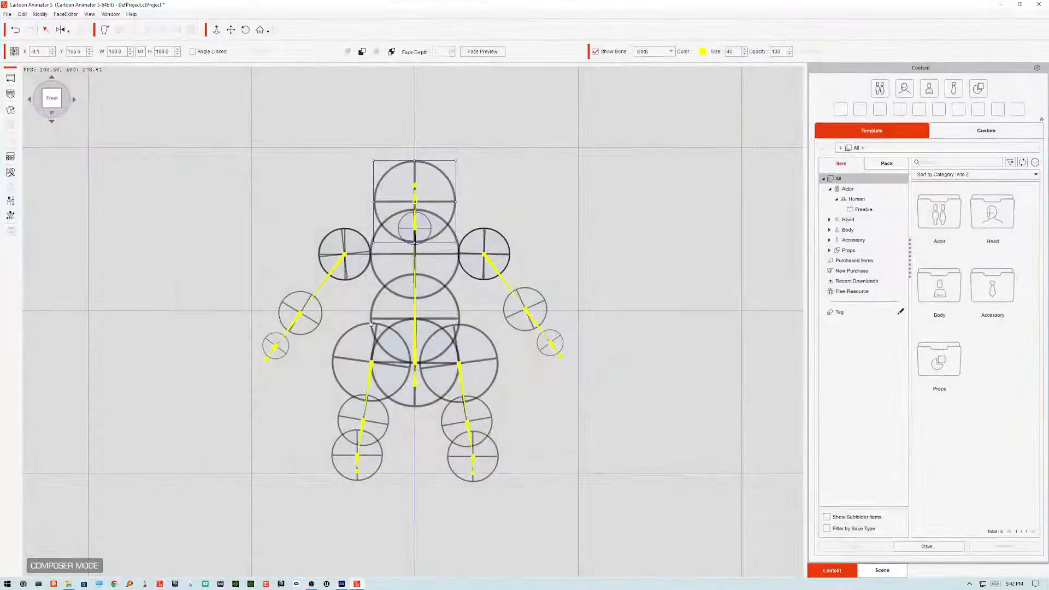
{"action": "left_click", "coordinate": [11, 94]}
{"action": "double_click", "coordinate": [364, 202]}
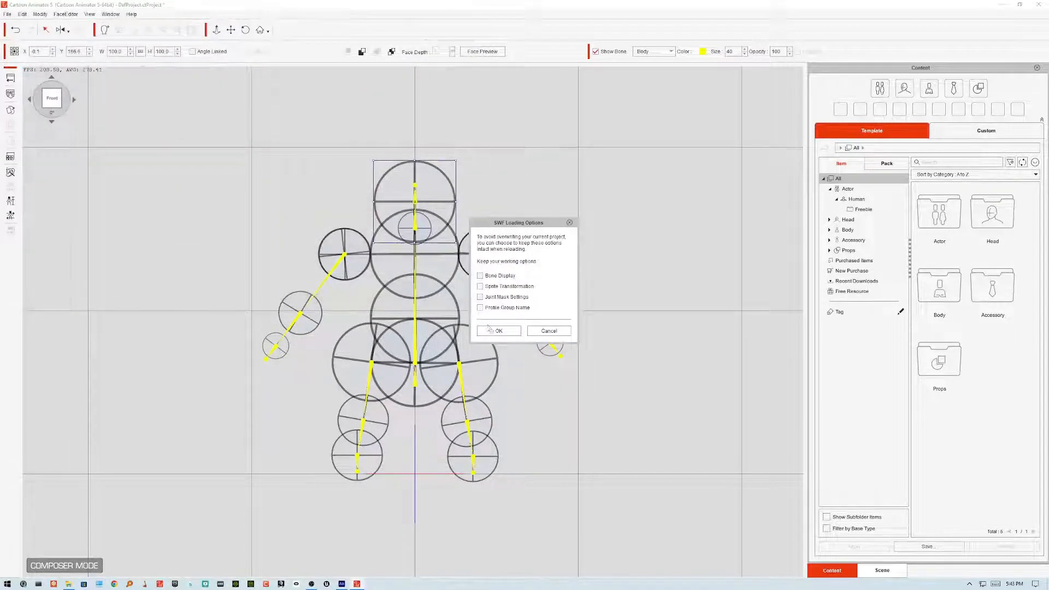
{"action": "left_click", "coordinate": [490, 328]}
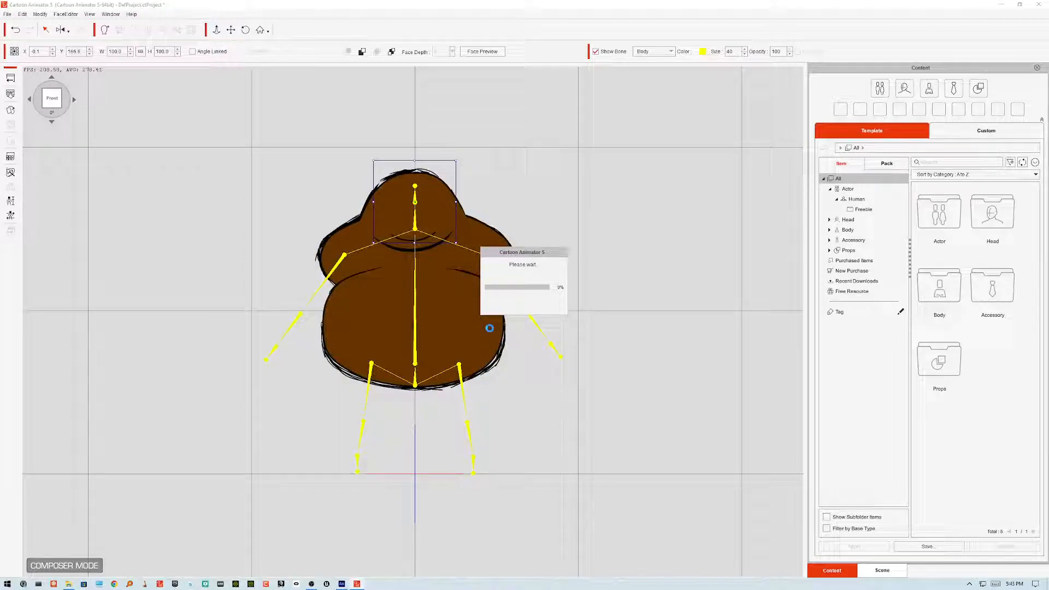
{"action": "left_click", "coordinate": [525, 340]}
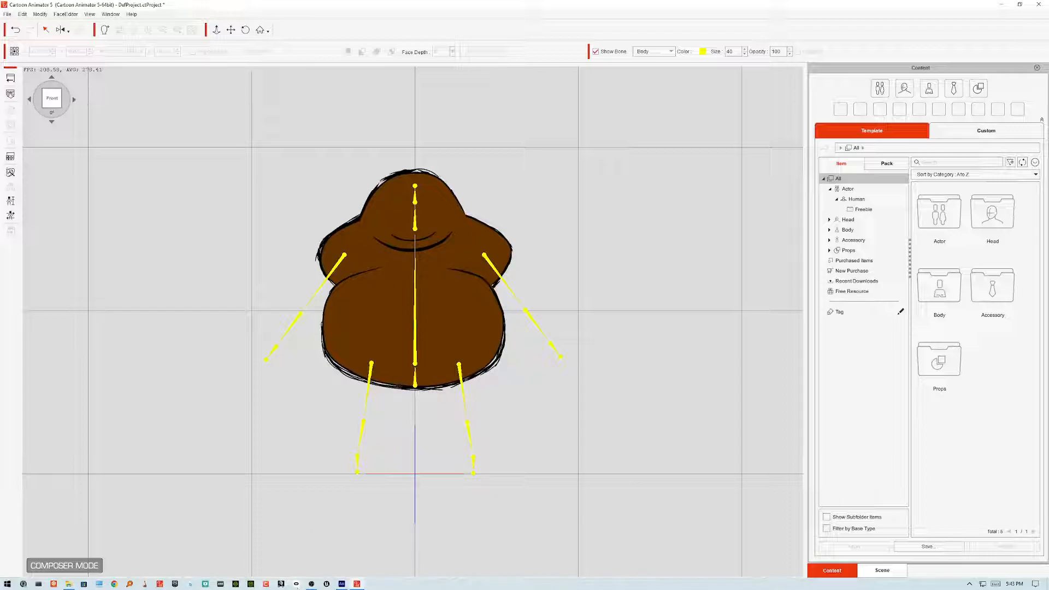
Step: Switch back to Animate and turn Layer_2 into a guide layer
{"action": "left_click", "coordinate": [342, 584]}
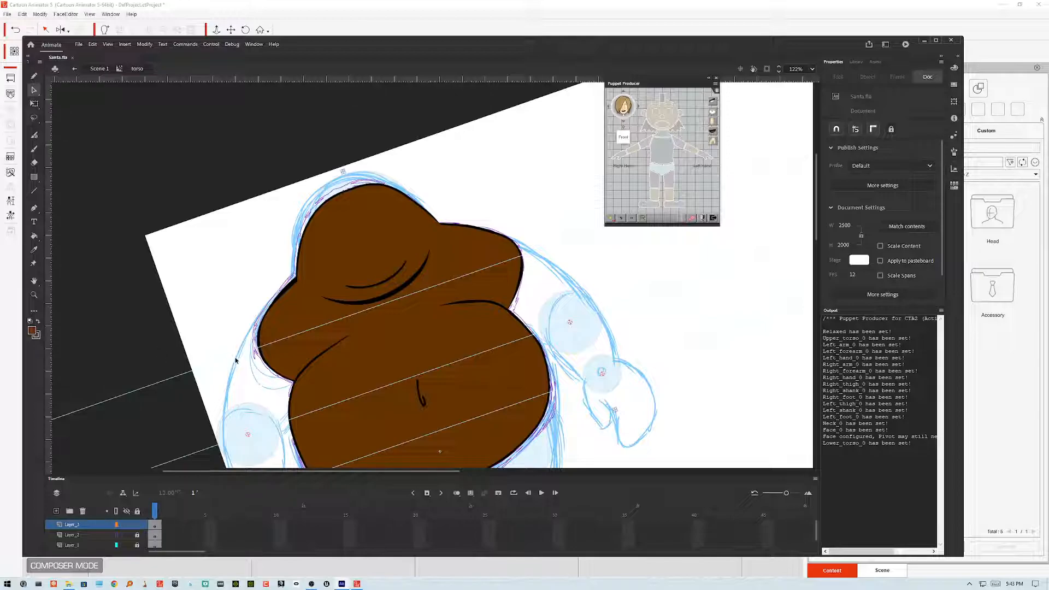
{"action": "right_click", "coordinate": [86, 536]}
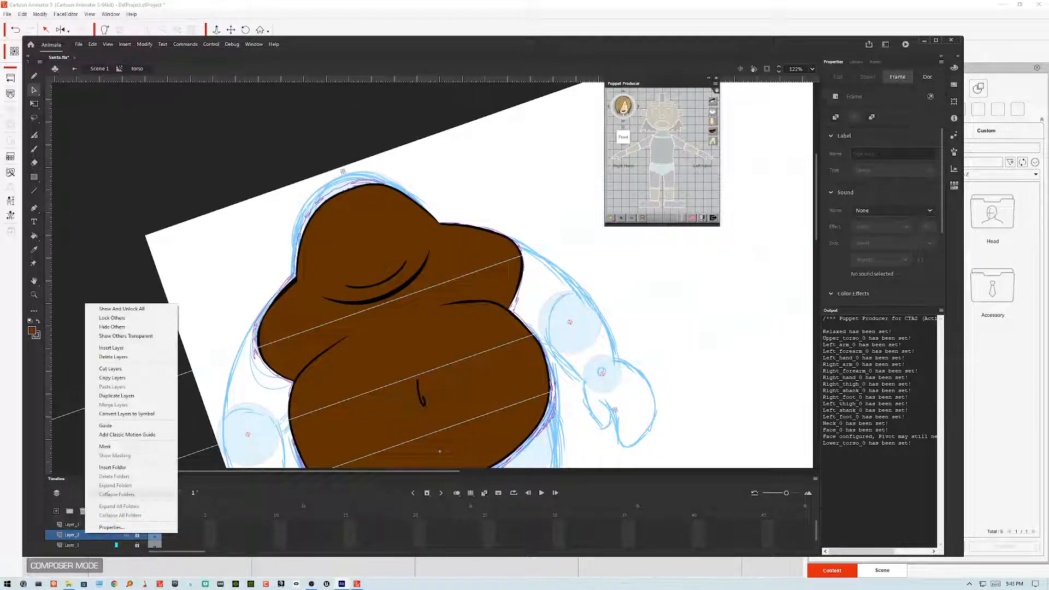
{"action": "left_click", "coordinate": [109, 429]}
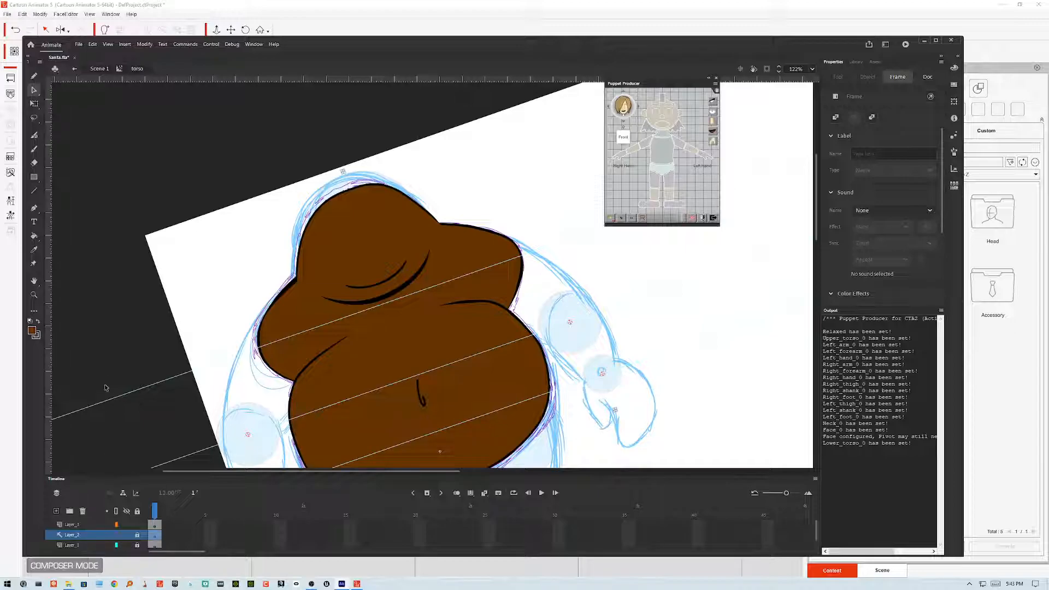
{"action": "left_click", "coordinate": [110, 364]}
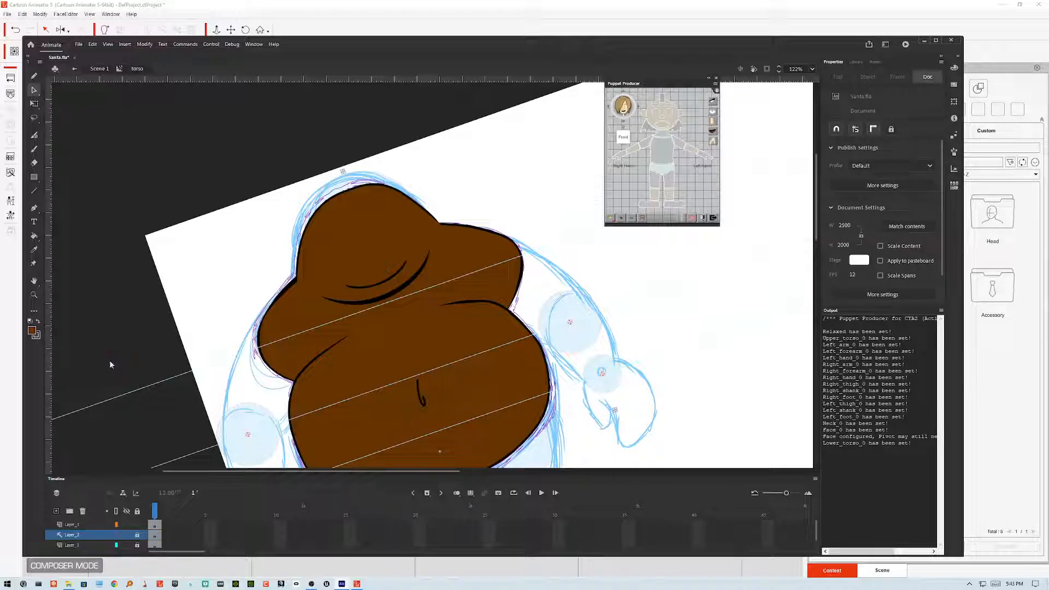
Step: Export the movie again as Santa.swf, replacing the existing file
{"action": "key", "text": "ctrl+alt+shift+Return"}
{"action": "left_click", "coordinate": [445, 317]}
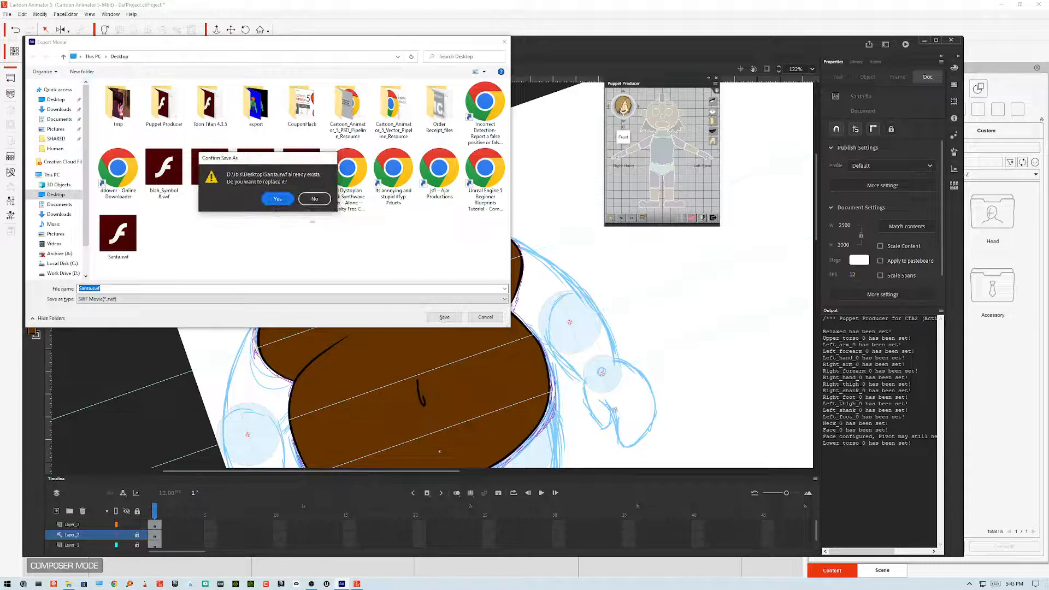
{"action": "left_click", "coordinate": [278, 198]}
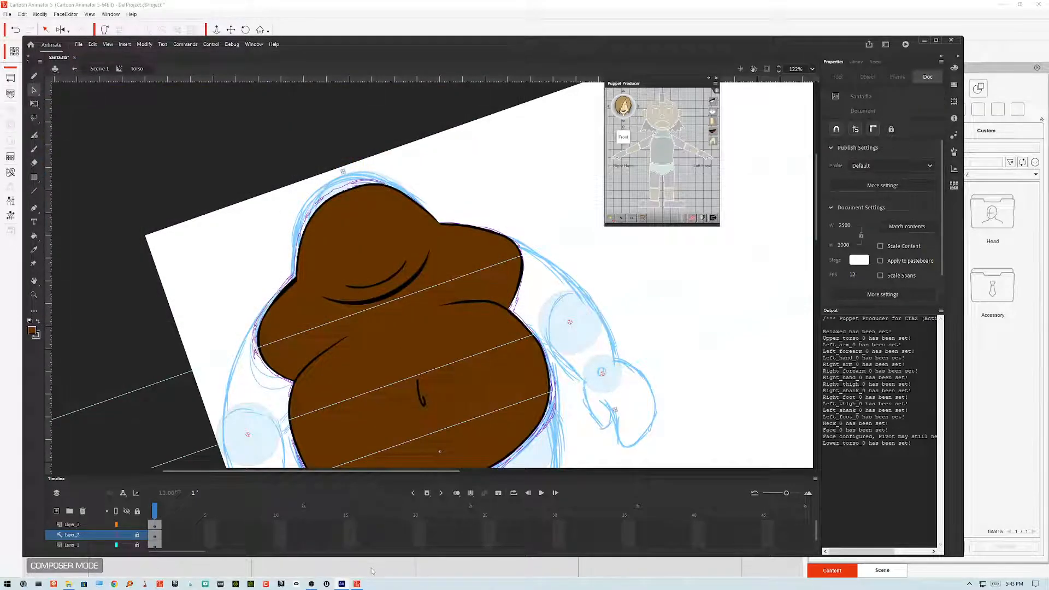
Step: Switch to Cartoon Animator, update the actor from Santa.swf and dismiss the completion messages
{"action": "left_click", "coordinate": [356, 584]}
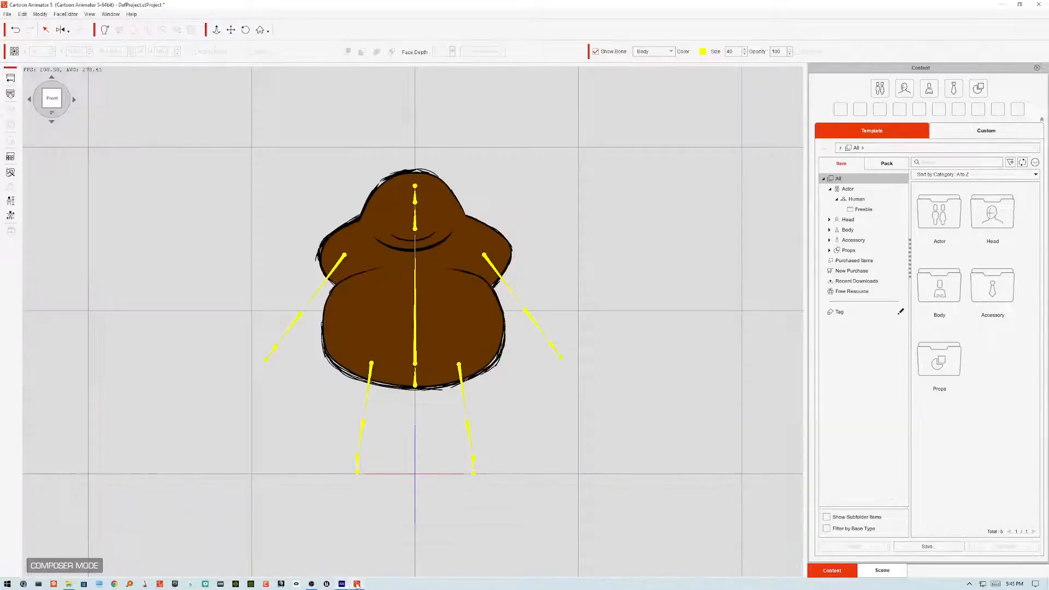
{"action": "left_click", "coordinate": [10, 93]}
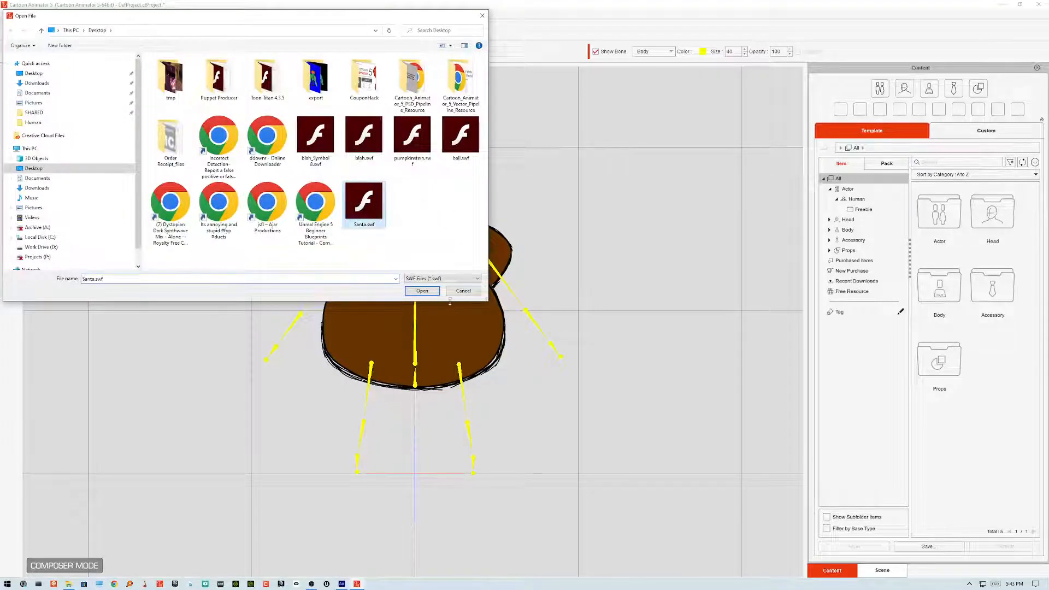
{"action": "left_click", "coordinate": [422, 291]}
{"action": "left_click", "coordinate": [485, 329]}
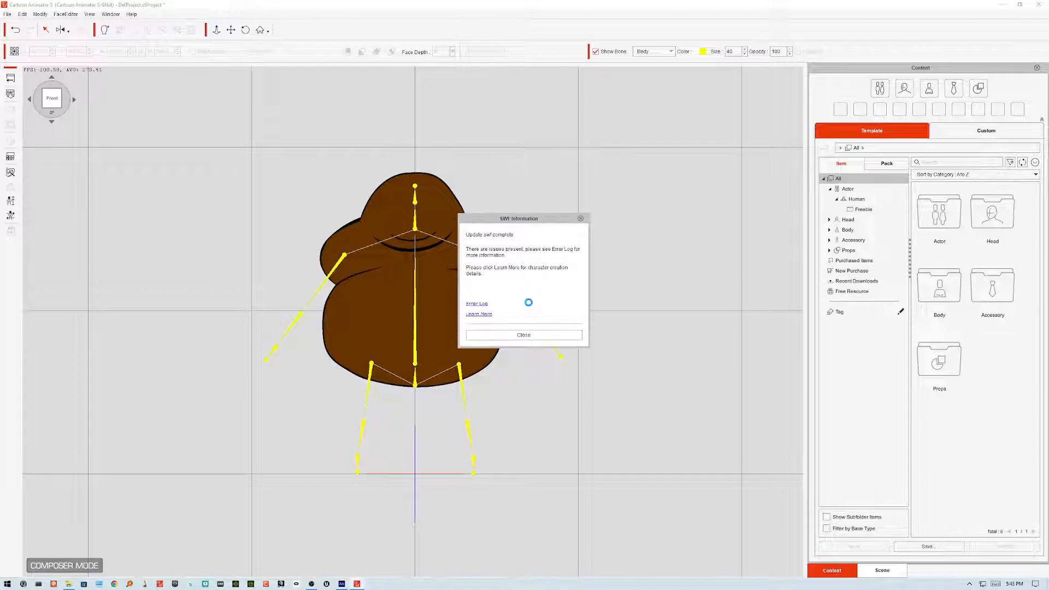
{"action": "left_click", "coordinate": [522, 331]}
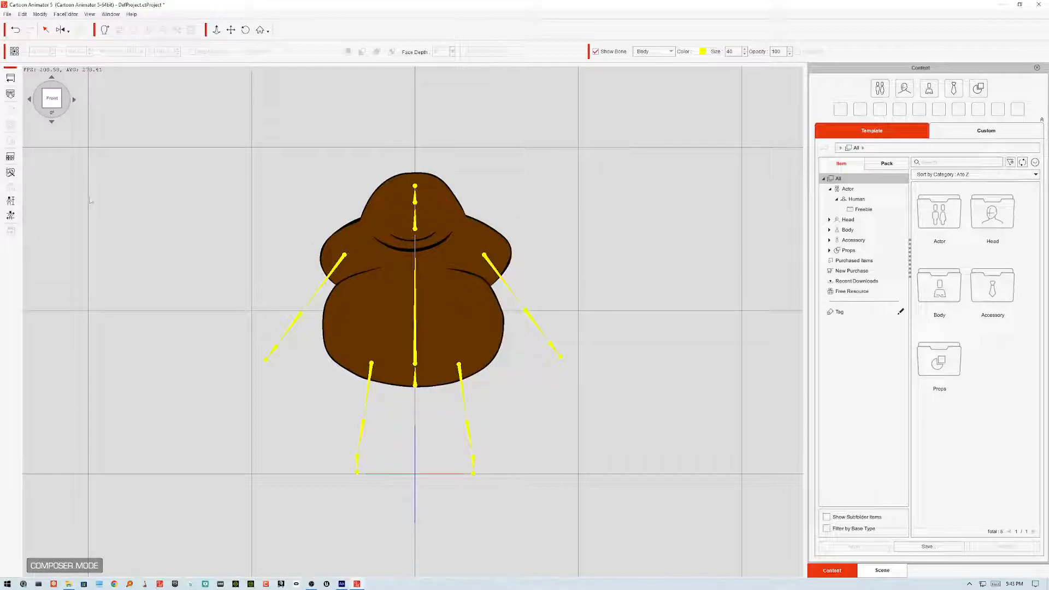
{"action": "left_click", "coordinate": [553, 326]}
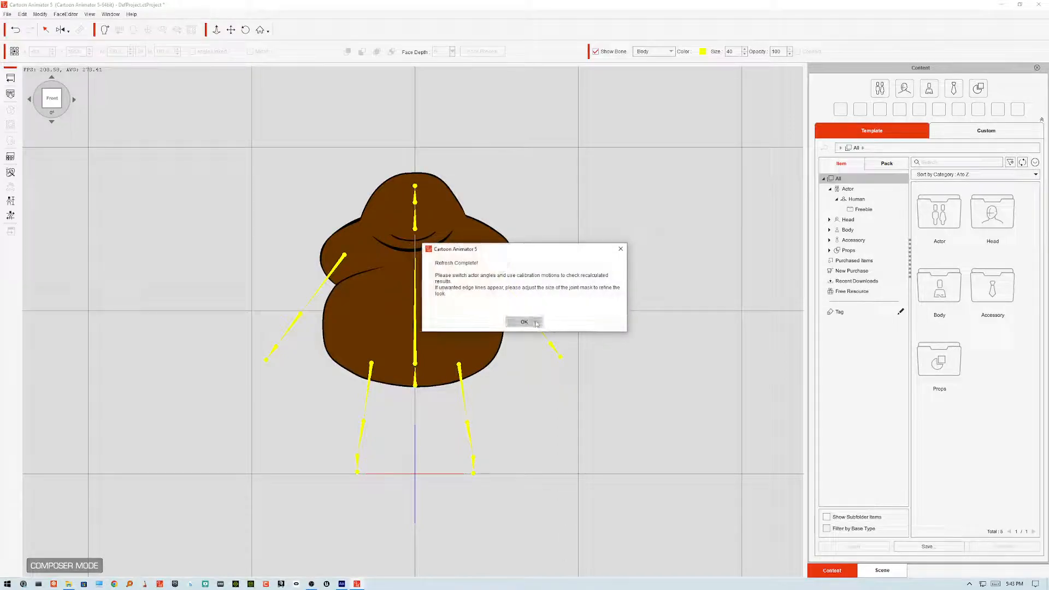
{"action": "left_click", "coordinate": [546, 324]}
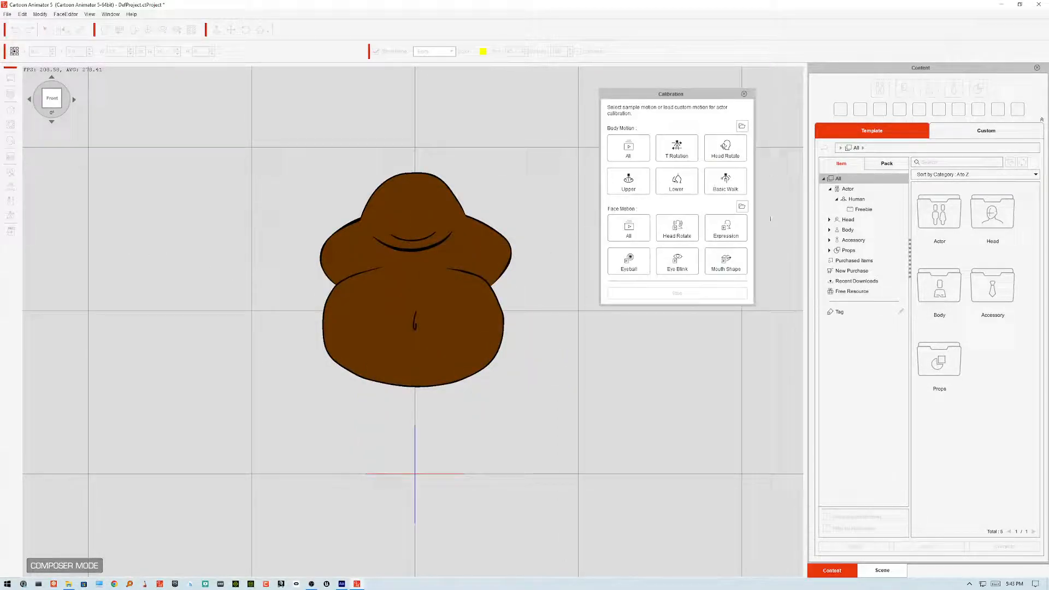
Step: Test the actor with the Basic Walk calibration motion and move the Calibration panel aside
{"action": "left_click", "coordinate": [731, 188]}
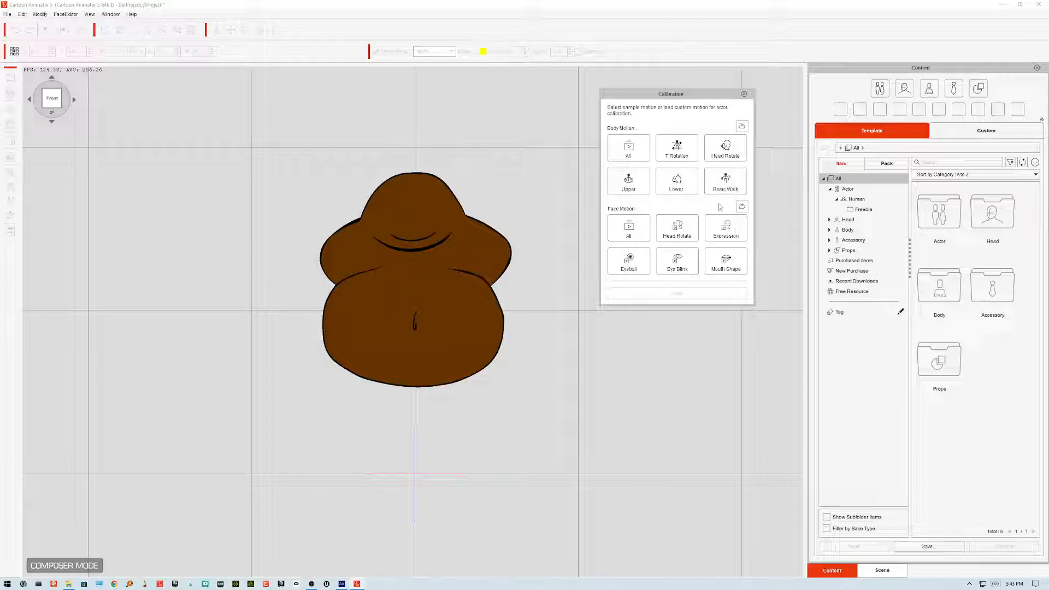
{"action": "left_click", "coordinate": [725, 187]}
{"action": "left_click_drag", "start_coordinate": [692, 93], "coordinate": [733, 75]}
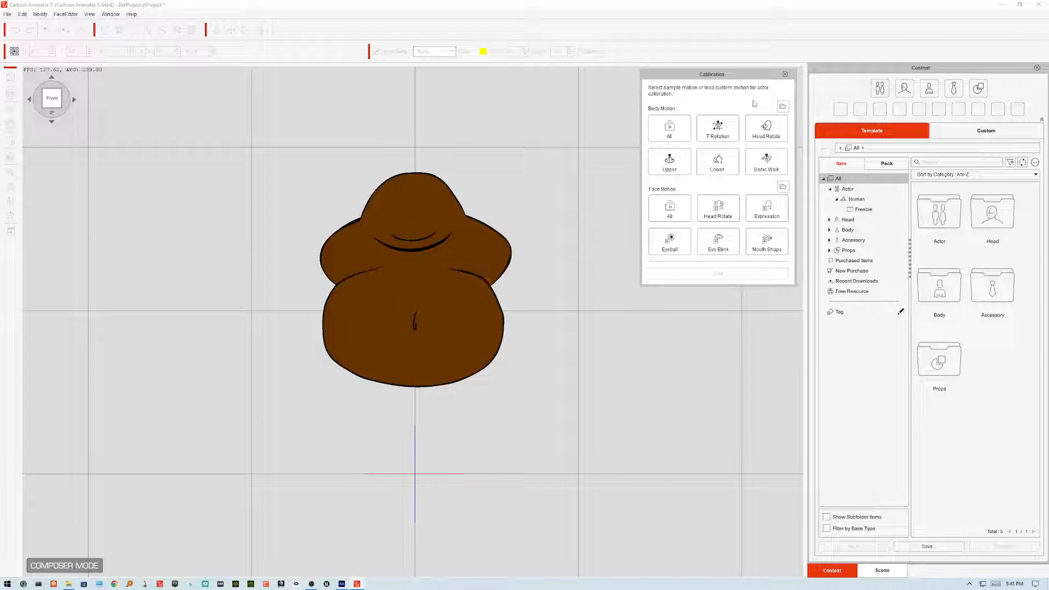
Step: Replay the Basic Walk calibration motion on the actor and close the Calibration panel
{"action": "mouse_move", "coordinate": [768, 81]}
{"action": "left_mouse_down"}
{"action": "mouse_move", "coordinate": [711, 81]}
{"action": "mouse_move", "coordinate": [765, 81]}
{"action": "left_mouse_up"}
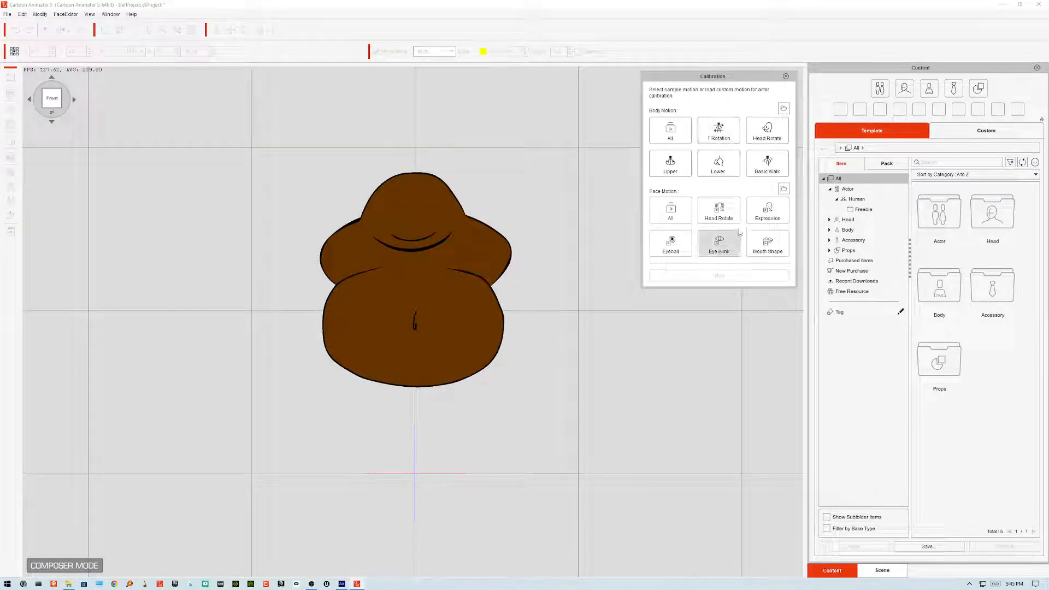
{"action": "left_click", "coordinate": [768, 174]}
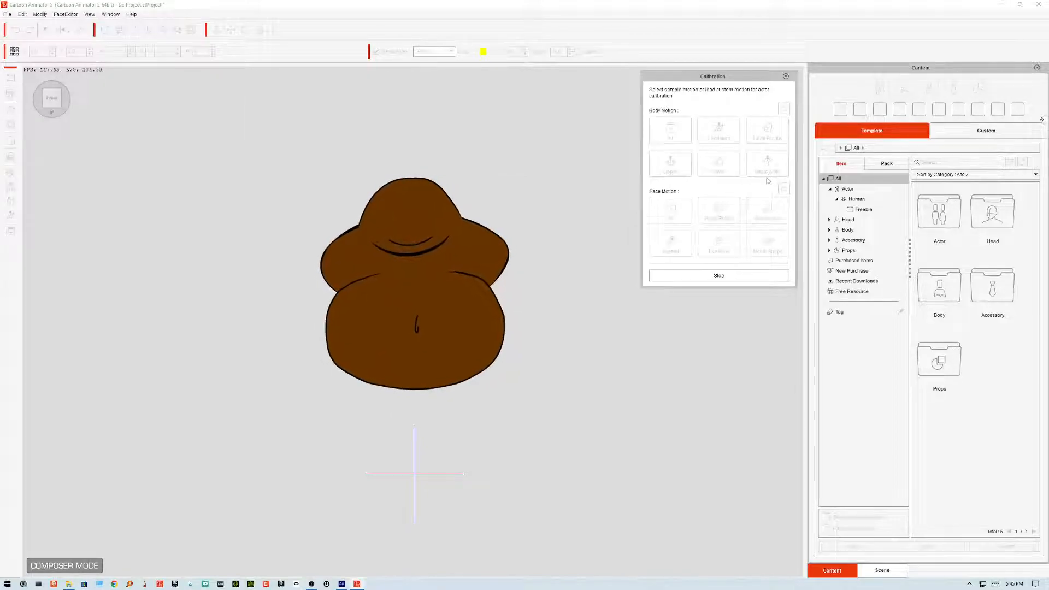
{"action": "left_click", "coordinate": [786, 77]}
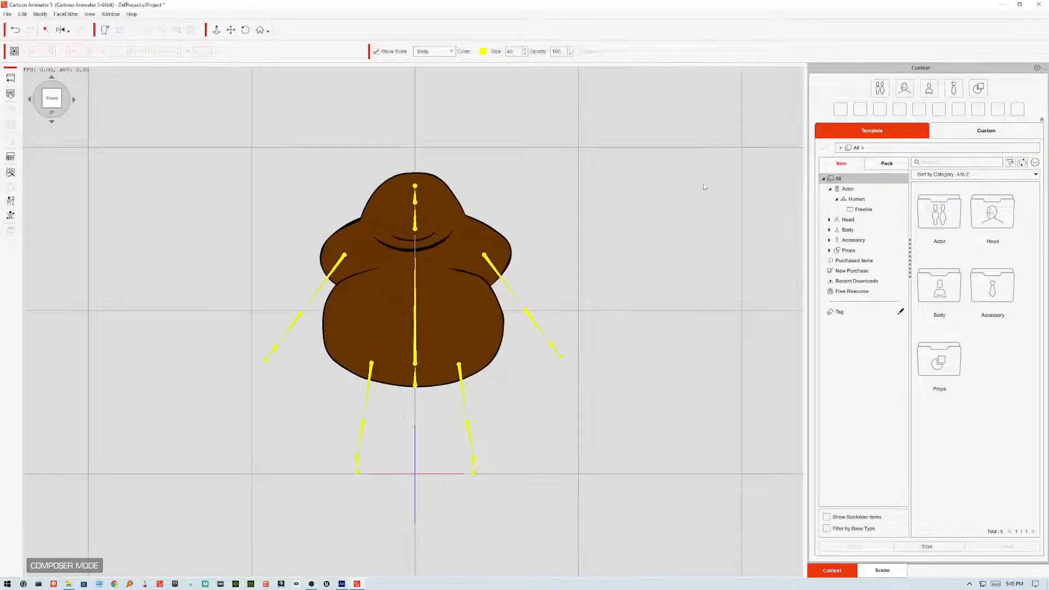
Step: Switch back to Animate and look over the torso and leg pivots on the stage
{"action": "key", "text": "alt+Tab"}
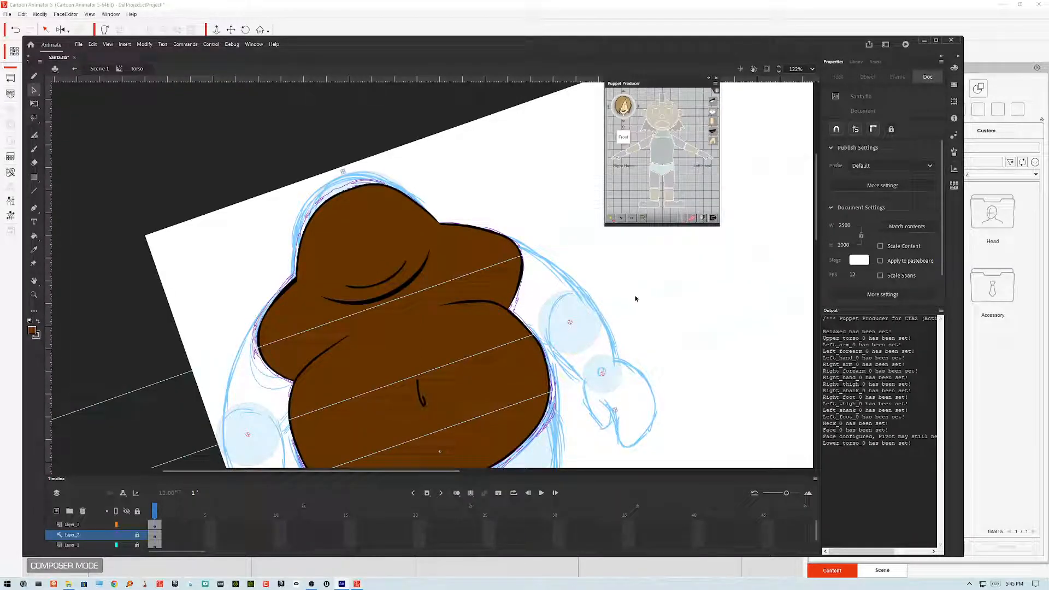
{"action": "scroll", "coordinate": [636, 294], "scroll_direction": "down", "scroll_amount": 5}
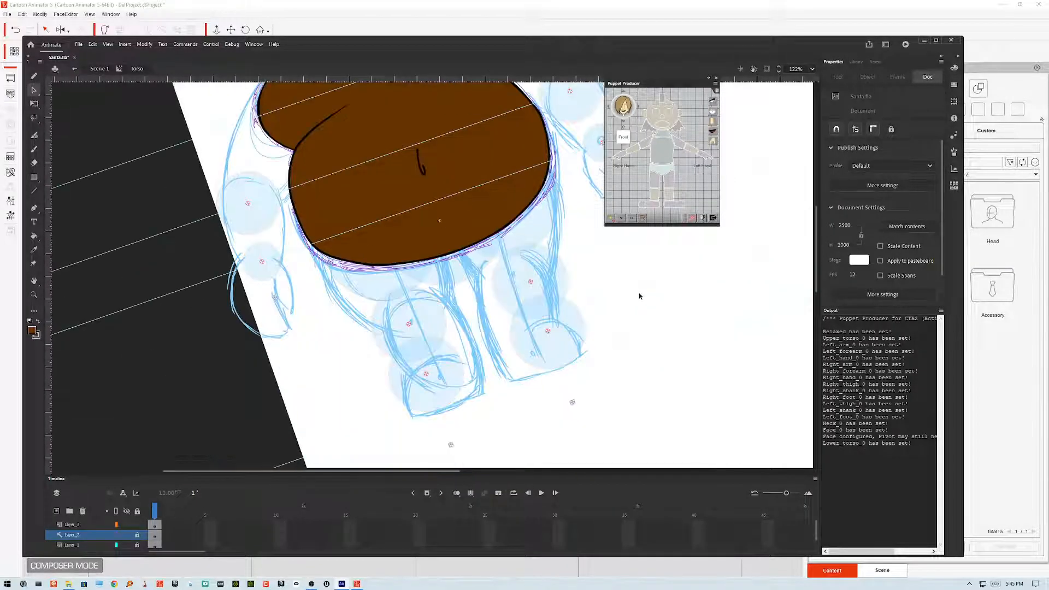
{"action": "scroll", "coordinate": [640, 296], "scroll_direction": "up", "scroll_amount": 3}
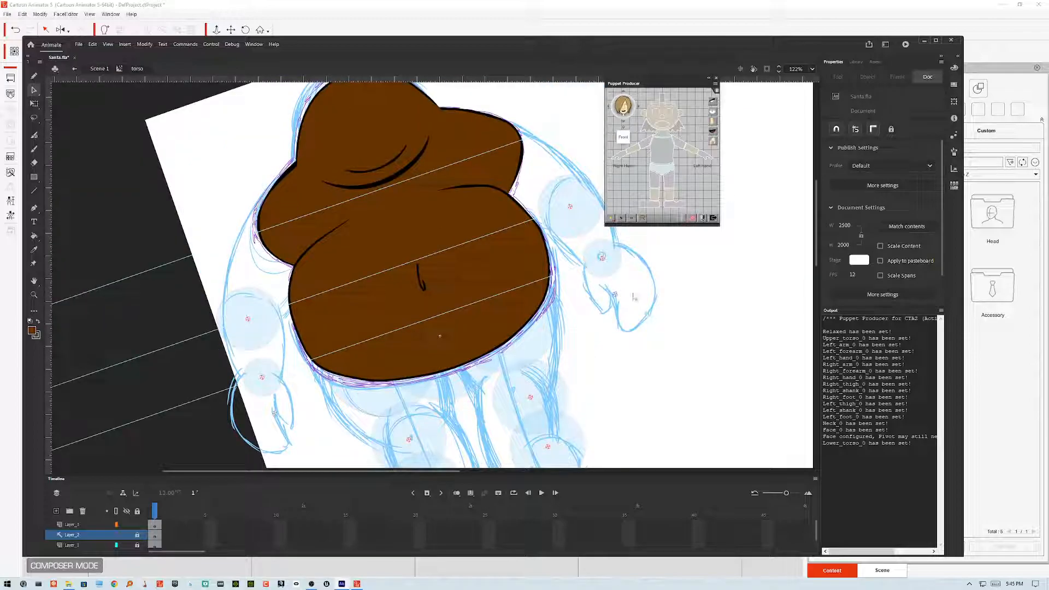
{"action": "left_click", "coordinate": [754, 69]}
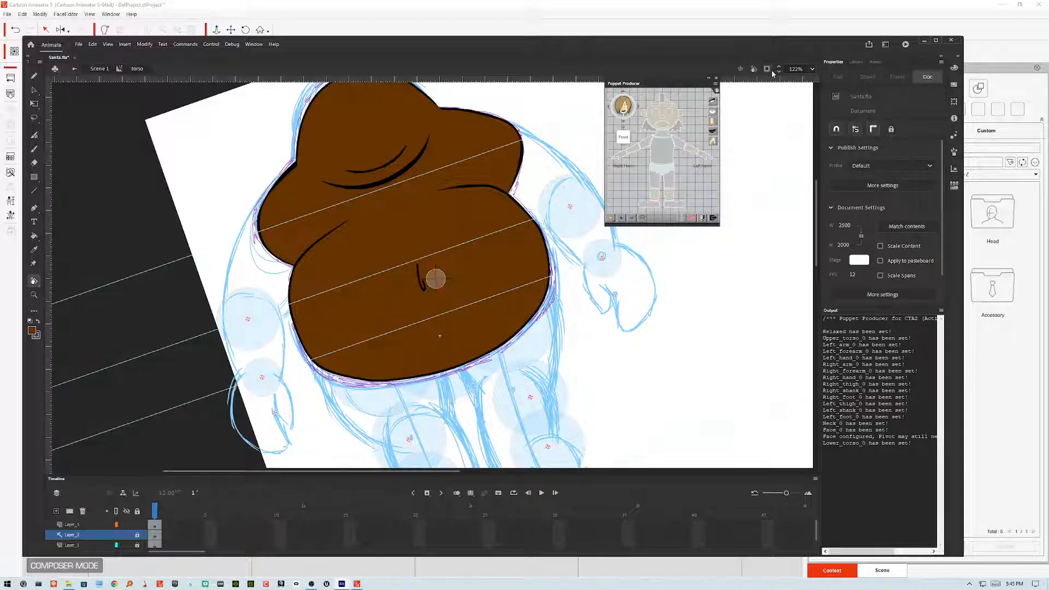
{"action": "left_click", "coordinate": [739, 70]}
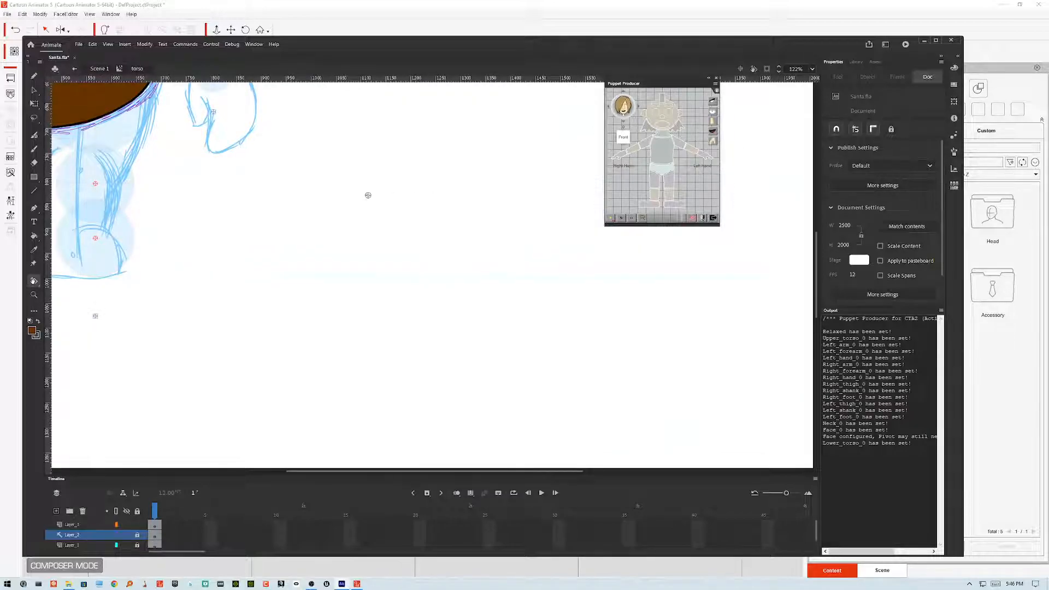
{"action": "mouse_move", "coordinate": [328, 167]}
{"action": "left_mouse_down"}
{"action": "mouse_move", "coordinate": [454, 351]}
{"action": "mouse_move", "coordinate": [563, 388]}
{"action": "left_mouse_up"}
{"action": "mouse_move", "coordinate": [476, 240]}
{"action": "left_mouse_down"}
{"action": "mouse_move", "coordinate": [589, 281]}
{"action": "mouse_move", "coordinate": [585, 248]}
{"action": "left_mouse_up"}
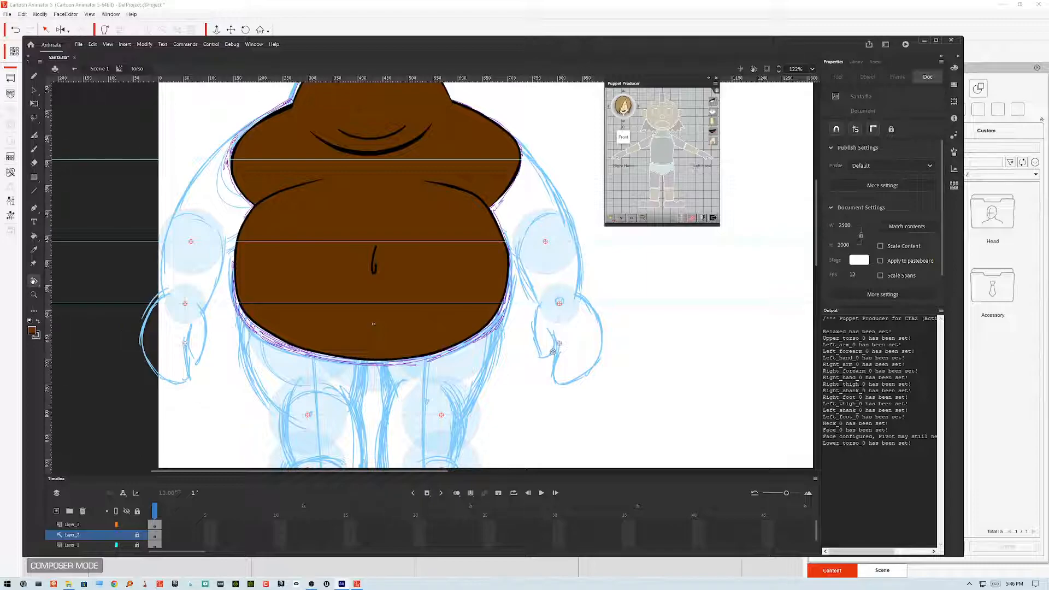
{"action": "left_click_drag", "start_coordinate": [389, 267], "coordinate": [397, 218]}
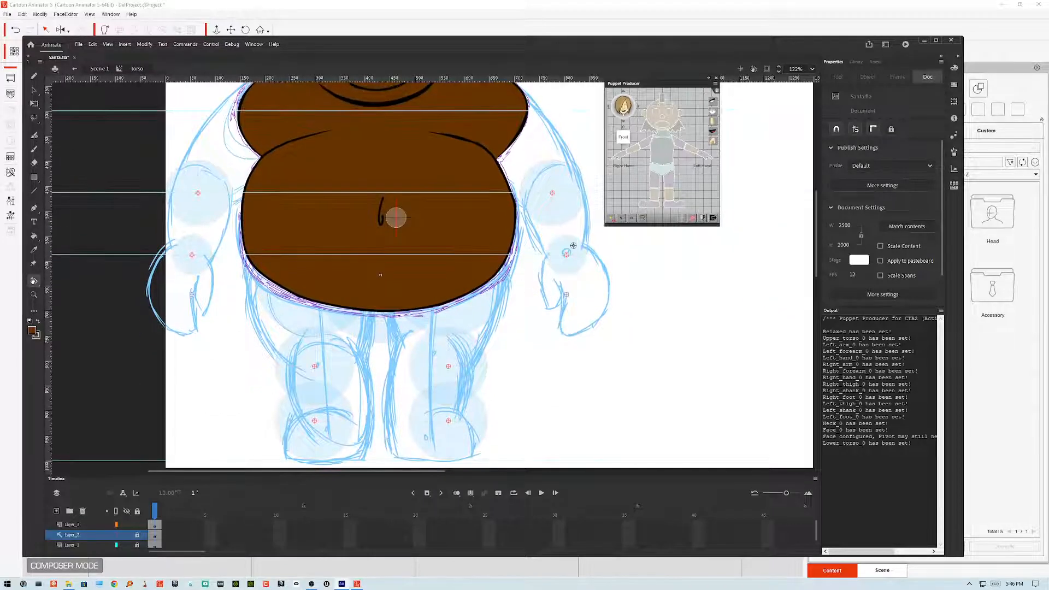
{"action": "left_click", "coordinate": [741, 70]}
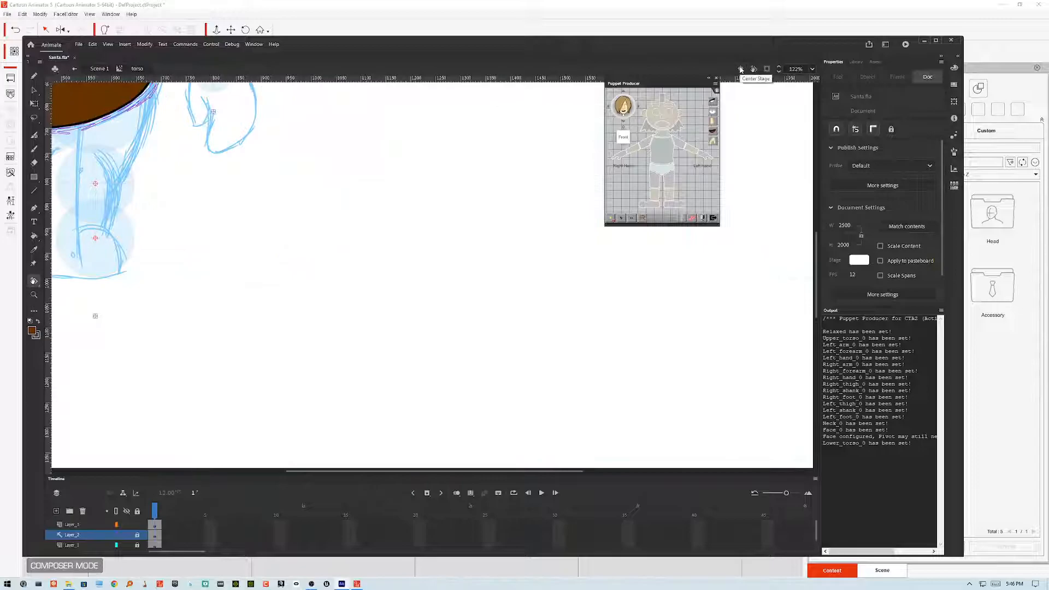
{"action": "mouse_move", "coordinate": [332, 160]}
{"action": "left_mouse_down"}
{"action": "mouse_move", "coordinate": [556, 304]}
{"action": "mouse_move", "coordinate": [620, 360]}
{"action": "mouse_move", "coordinate": [633, 339]}
{"action": "left_mouse_up"}
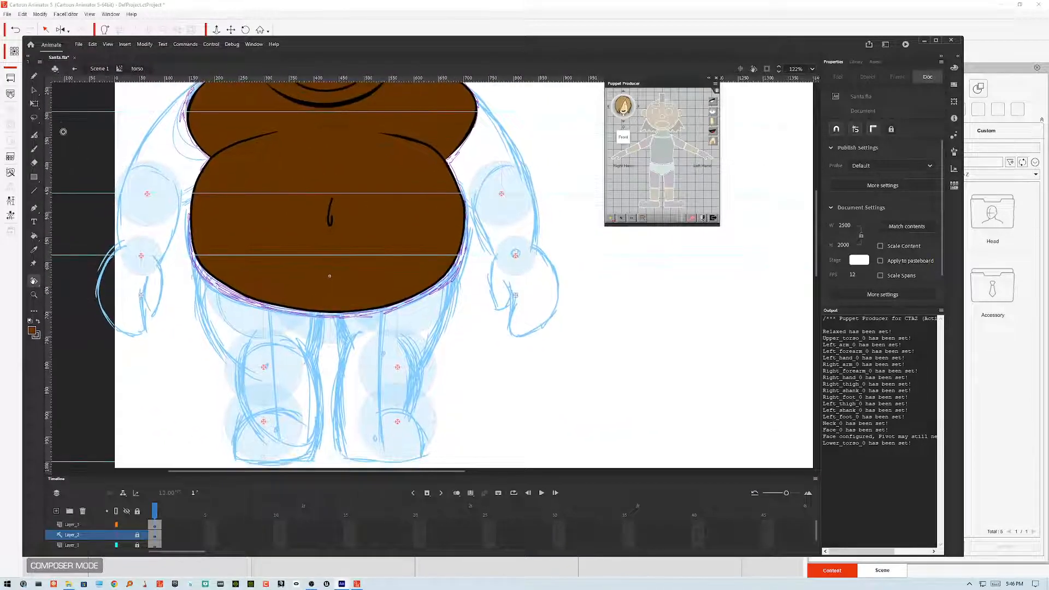
Step: Open the left leg symbol from the main scene, add a new layer and lock the sketch layer
{"action": "left_click", "coordinate": [39, 90]}
{"action": "double_click", "coordinate": [508, 349]}
{"action": "left_click", "coordinate": [426, 235]}
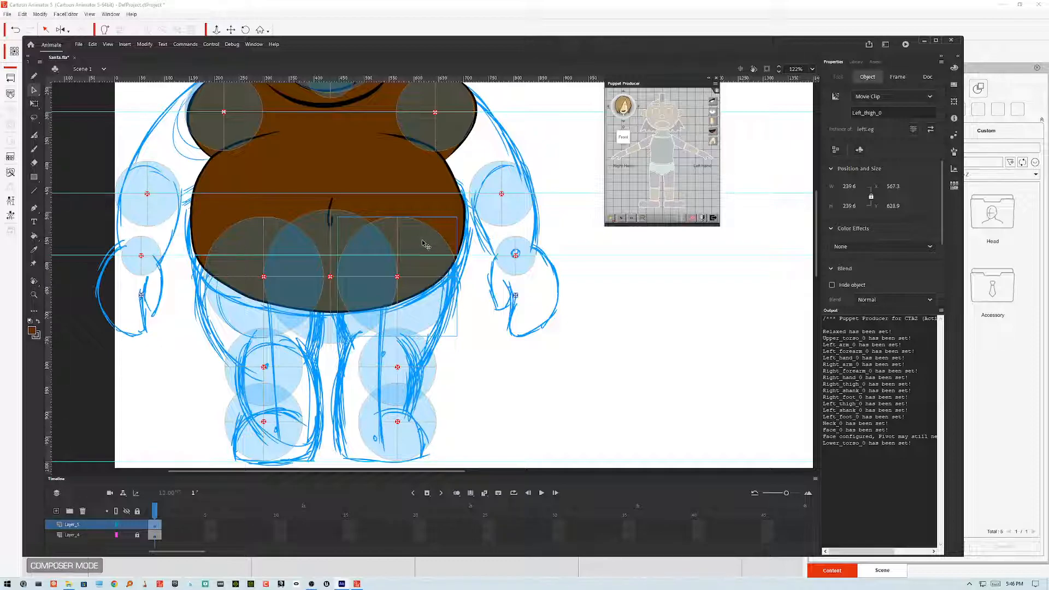
{"action": "double_click", "coordinate": [426, 244]}
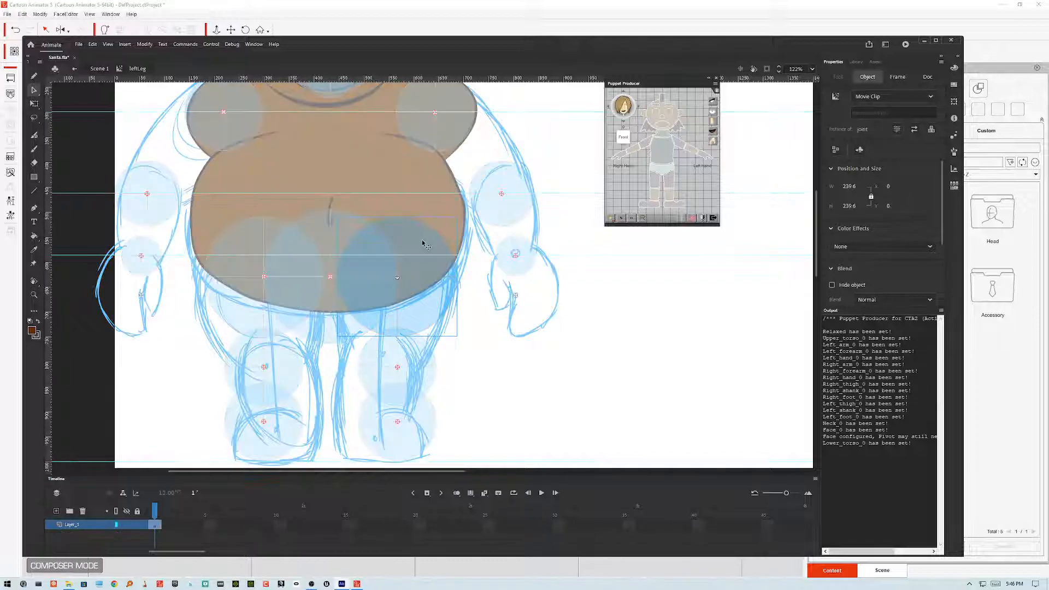
{"action": "left_click", "coordinate": [432, 273]}
{"action": "left_click", "coordinate": [56, 511]}
{"action": "left_click", "coordinate": [137, 535]}
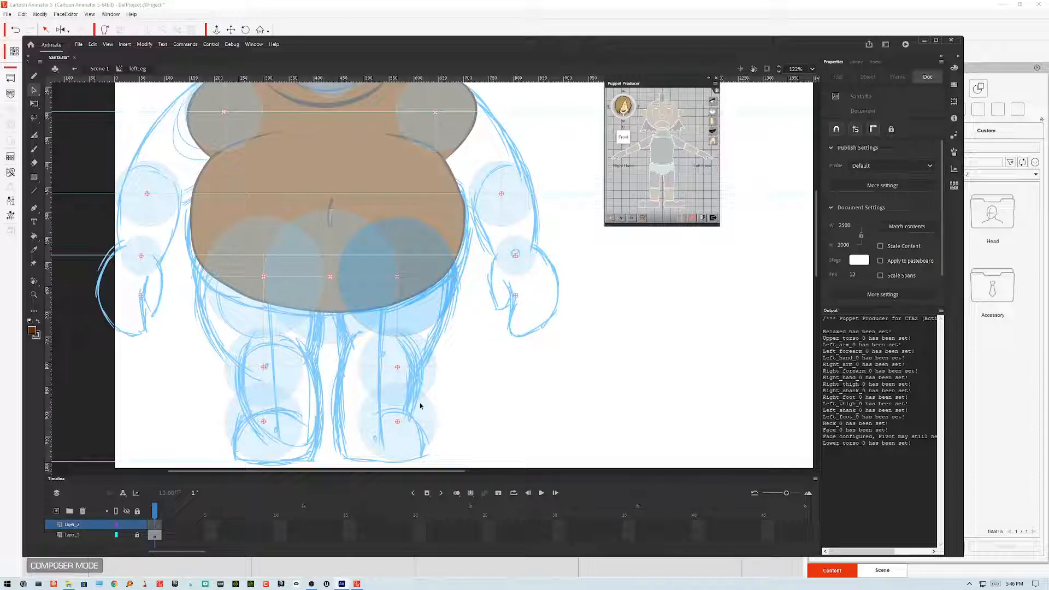
Step: Draw a closed outline of the left leg over the sketch with the Brush tool
{"action": "left_click", "coordinate": [34, 149]}
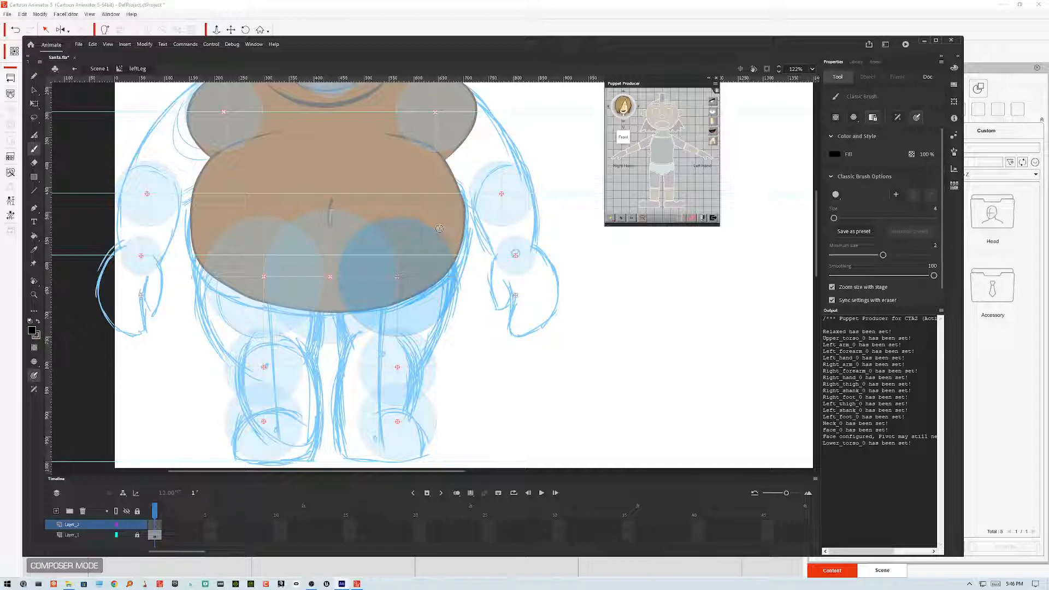
{"action": "mouse_move", "coordinate": [382, 219]}
{"action": "left_mouse_down"}
{"action": "mouse_move", "coordinate": [341, 270]}
{"action": "mouse_move", "coordinate": [358, 371]}
{"action": "mouse_move", "coordinate": [379, 399]}
{"action": "mouse_move", "coordinate": [409, 405]}
{"action": "mouse_move", "coordinate": [435, 373]}
{"action": "mouse_move", "coordinate": [460, 276]}
{"action": "mouse_move", "coordinate": [439, 233]}
{"action": "mouse_move", "coordinate": [381, 216]}
{"action": "left_mouse_up"}
{"action": "key", "text": "v"}
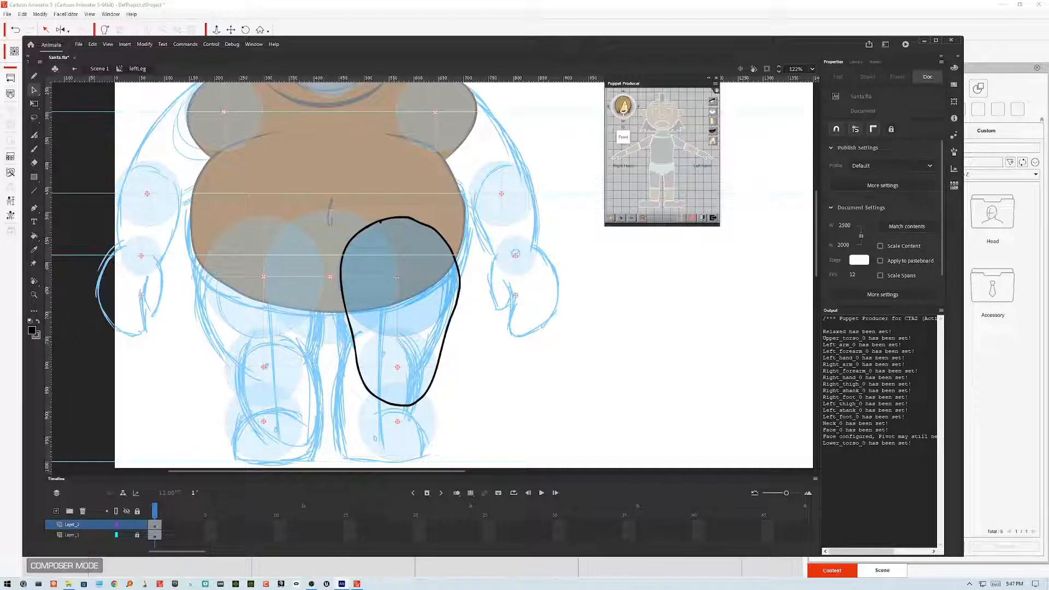
Step: Smooth the leg outline and adjust its side and bottom curves with the Selection tool
{"action": "left_click", "coordinate": [446, 241]}
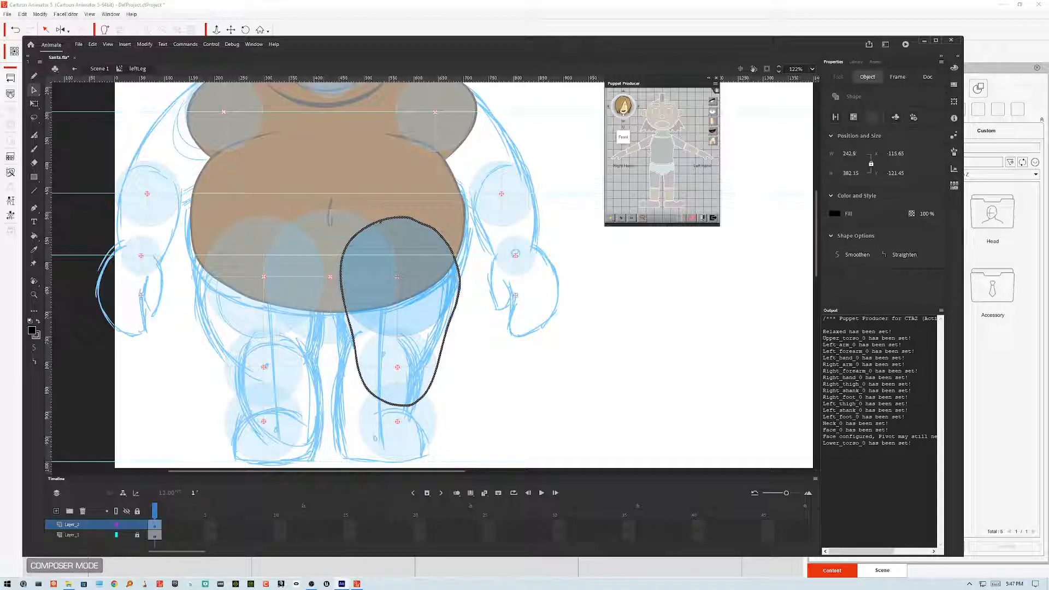
{"action": "left_click", "coordinate": [35, 348]}
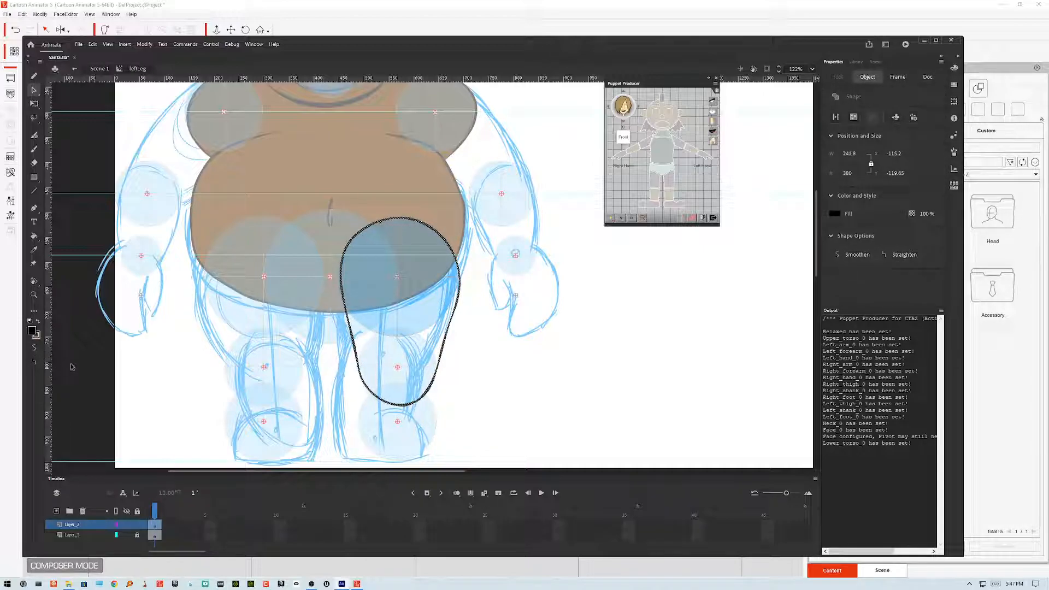
{"action": "left_click", "coordinate": [448, 364]}
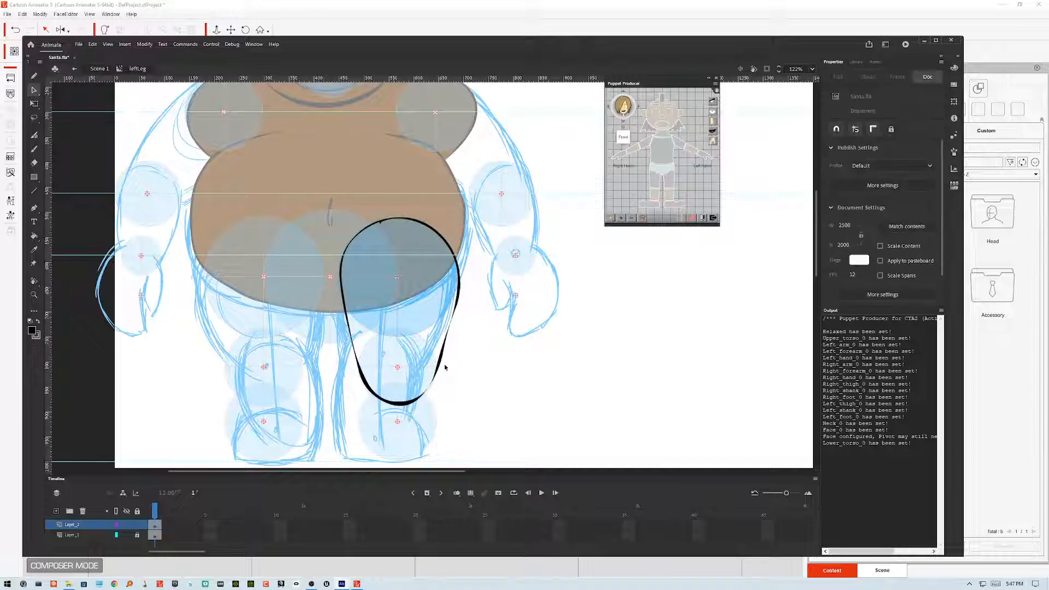
{"action": "mouse_move", "coordinate": [431, 385]}
{"action": "left_mouse_down"}
{"action": "mouse_move", "coordinate": [451, 323]}
{"action": "mouse_move", "coordinate": [430, 384]}
{"action": "mouse_move", "coordinate": [442, 364]}
{"action": "left_mouse_up"}
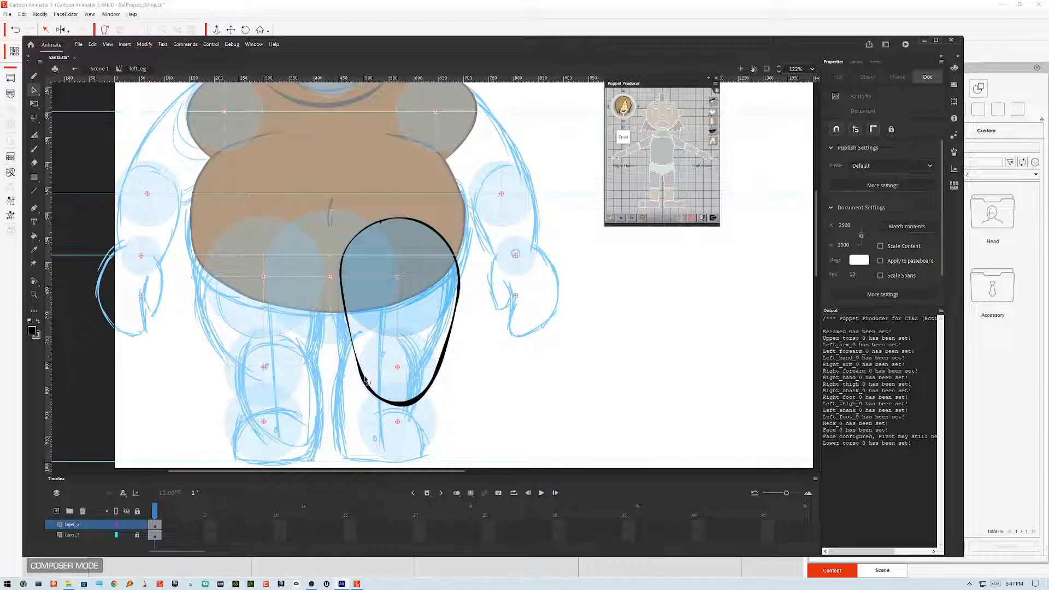
{"action": "mouse_move", "coordinate": [365, 377]}
{"action": "left_mouse_down"}
{"action": "mouse_move", "coordinate": [357, 362]}
{"action": "mouse_move", "coordinate": [372, 399]}
{"action": "mouse_move", "coordinate": [373, 390]}
{"action": "mouse_move", "coordinate": [421, 398]}
{"action": "mouse_move", "coordinate": [407, 405]}
{"action": "left_mouse_up"}
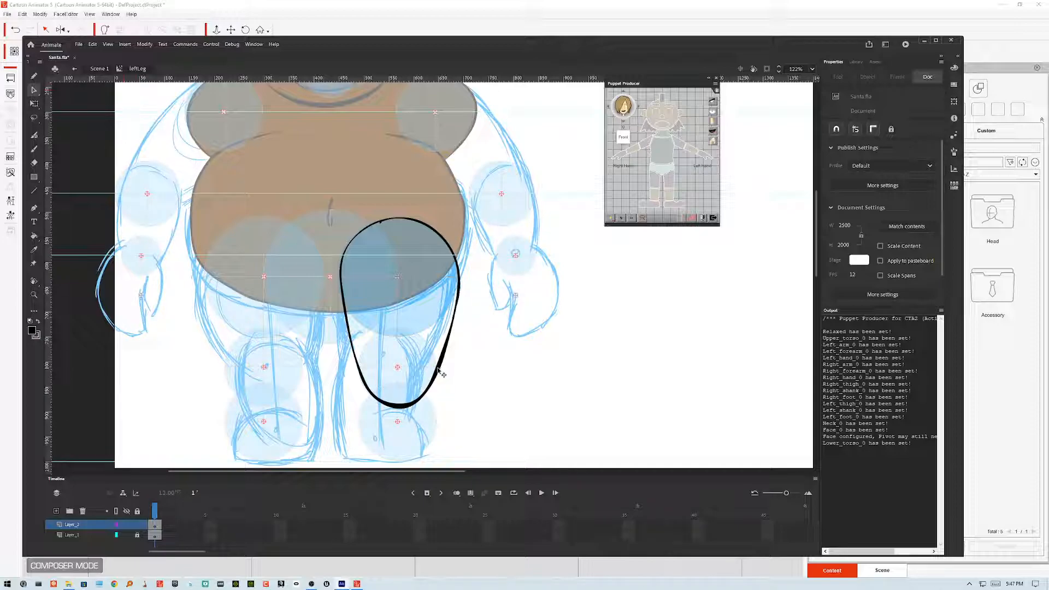
{"action": "left_click_drag", "start_coordinate": [437, 365], "coordinate": [439, 364]}
{"action": "mouse_move", "coordinate": [456, 315]}
{"action": "left_mouse_down"}
{"action": "mouse_move", "coordinate": [458, 306]}
{"action": "mouse_move", "coordinate": [453, 340]}
{"action": "mouse_move", "coordinate": [460, 310]}
{"action": "left_mouse_up"}
Step: Delete a stray stroke fragment at the top of the leg outline
{"action": "left_click", "coordinate": [377, 234]}
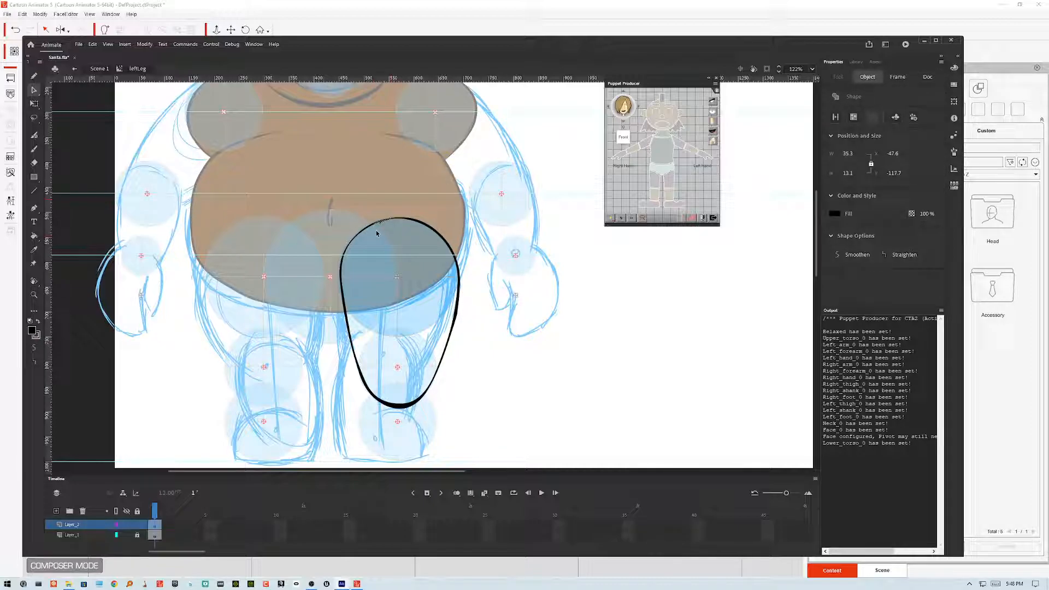
{"action": "scroll", "coordinate": [377, 233], "scroll_direction": "up", "scroll_amount": 4}
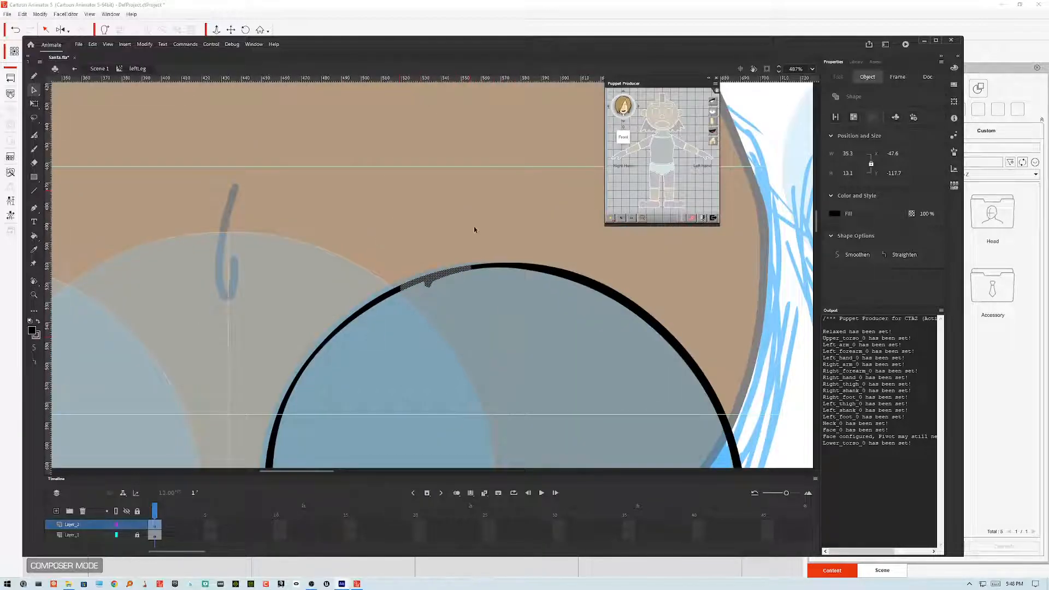
{"action": "left_click", "coordinate": [454, 251]}
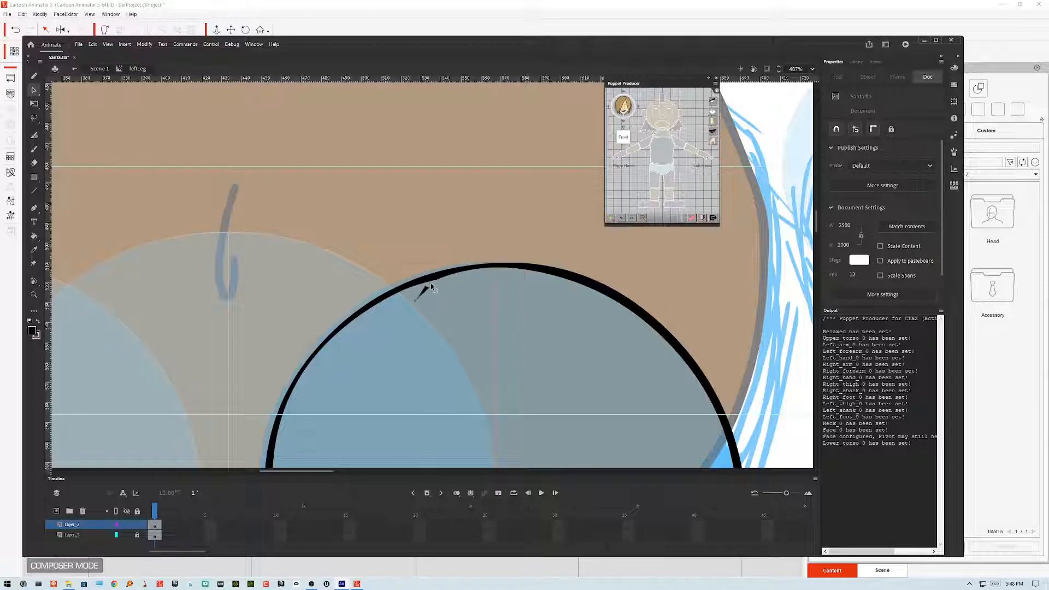
{"action": "left_click", "coordinate": [428, 287]}
{"action": "key", "text": "Delete"}
{"action": "key", "text": "ctrl+minus"}
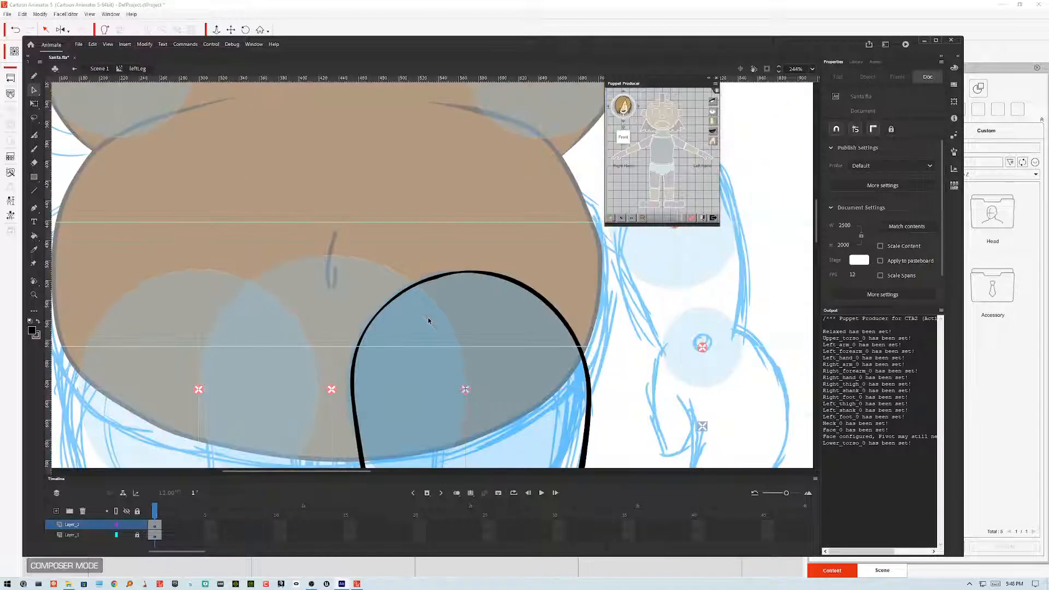
Step: Reshape the top curve of the leg outline where it meets the belly
{"action": "left_click_drag", "start_coordinate": [428, 318], "coordinate": [397, 254]}
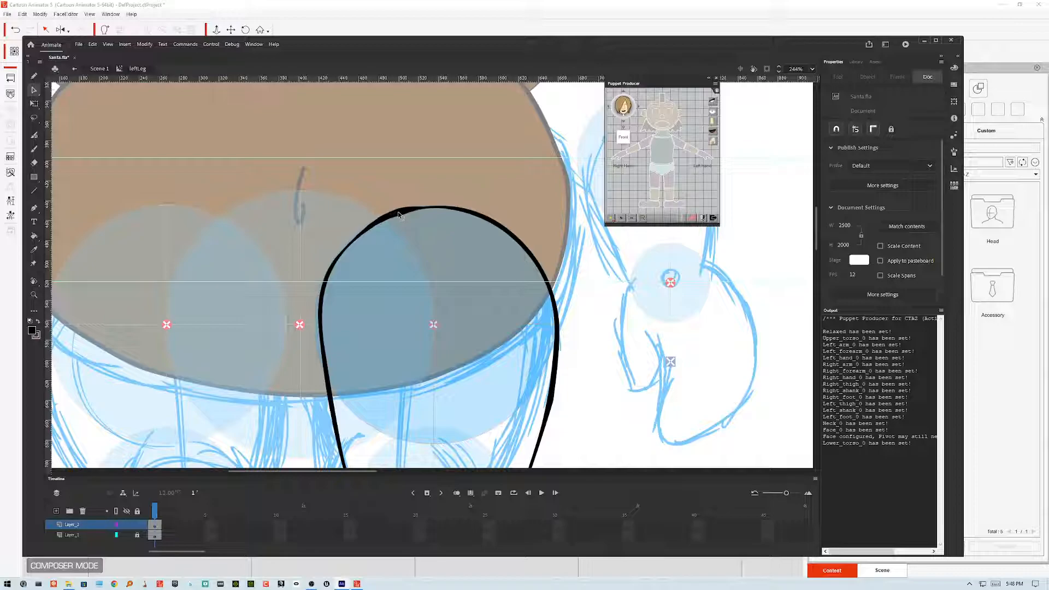
{"action": "left_click_drag", "start_coordinate": [355, 239], "coordinate": [354, 238]}
{"action": "mouse_move", "coordinate": [321, 323]}
{"action": "left_mouse_down"}
{"action": "mouse_move", "coordinate": [321, 313]}
{"action": "mouse_move", "coordinate": [323, 347]}
{"action": "mouse_move", "coordinate": [319, 339]}
{"action": "left_mouse_up"}
{"action": "left_click_drag", "start_coordinate": [437, 209], "coordinate": [424, 206]}
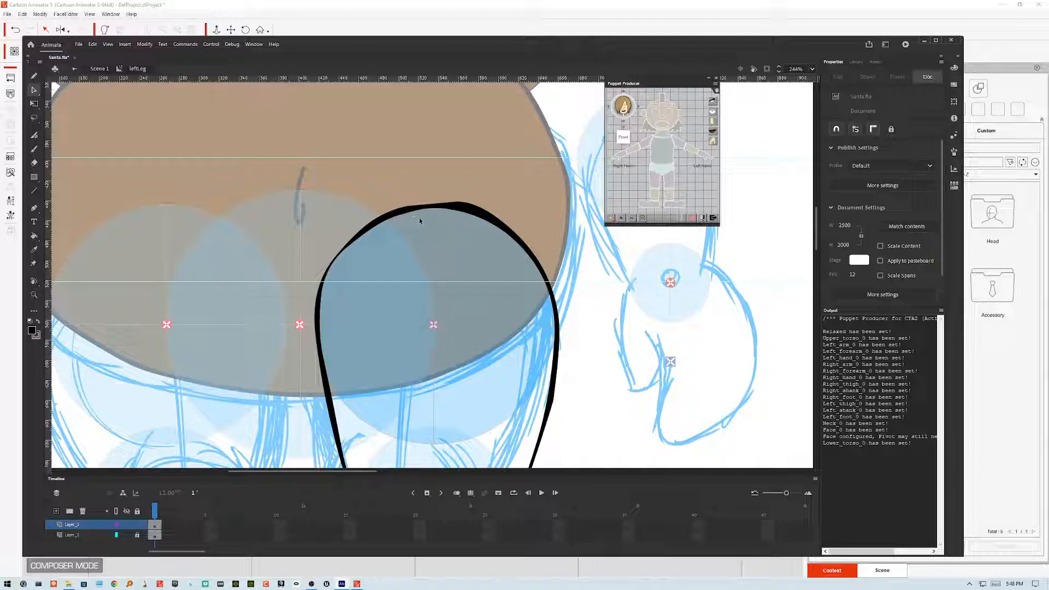
{"action": "mouse_move", "coordinate": [471, 206]}
{"action": "left_mouse_down"}
{"action": "mouse_move", "coordinate": [409, 206]}
{"action": "mouse_move", "coordinate": [470, 206]}
{"action": "left_mouse_up"}
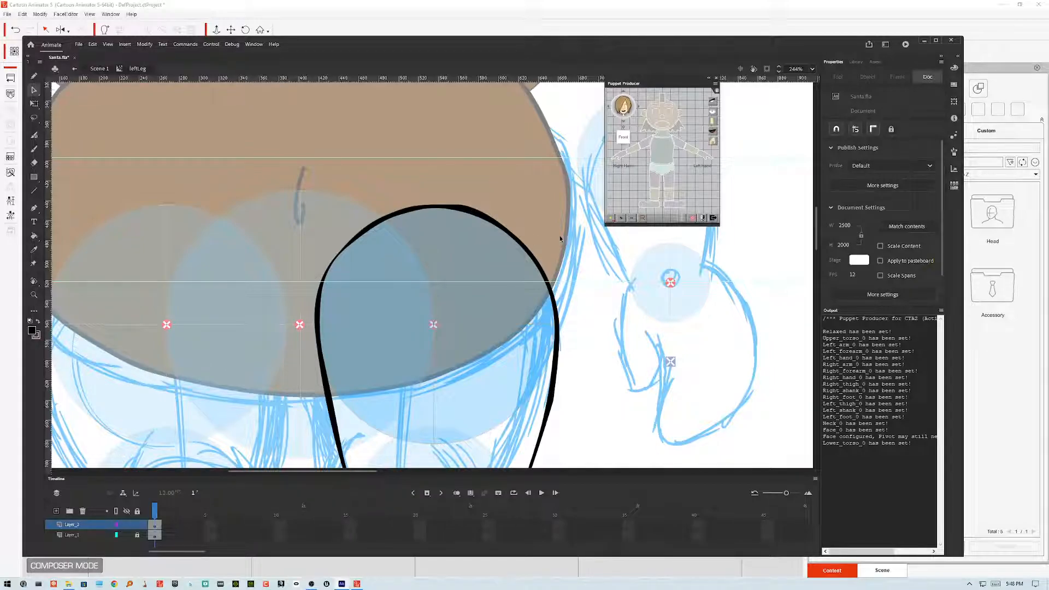
Step: Refine the sides and bottom of the leg outline into a smooth tapered shape
{"action": "scroll", "coordinate": [560, 239], "scroll_direction": "down", "scroll_amount": 4}
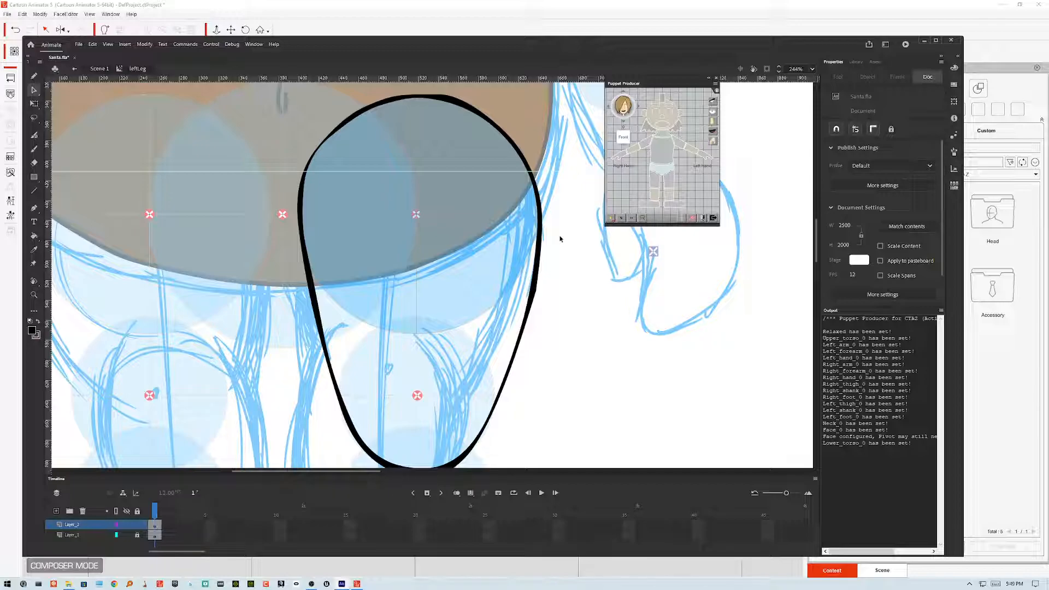
{"action": "left_click_drag", "start_coordinate": [560, 238], "coordinate": [537, 208]}
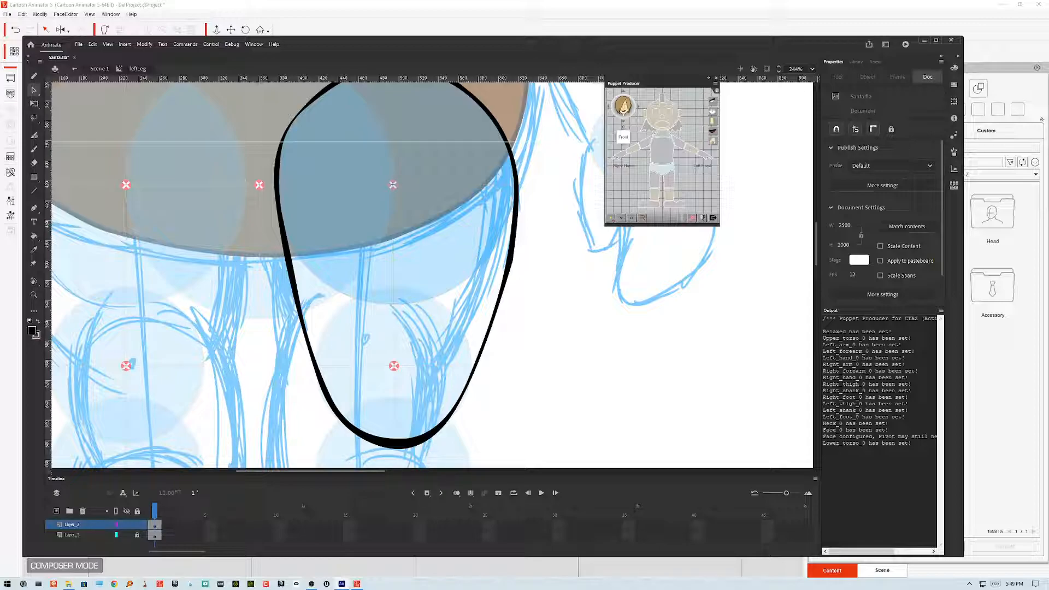
{"action": "left_click_drag", "start_coordinate": [416, 317], "coordinate": [395, 276]}
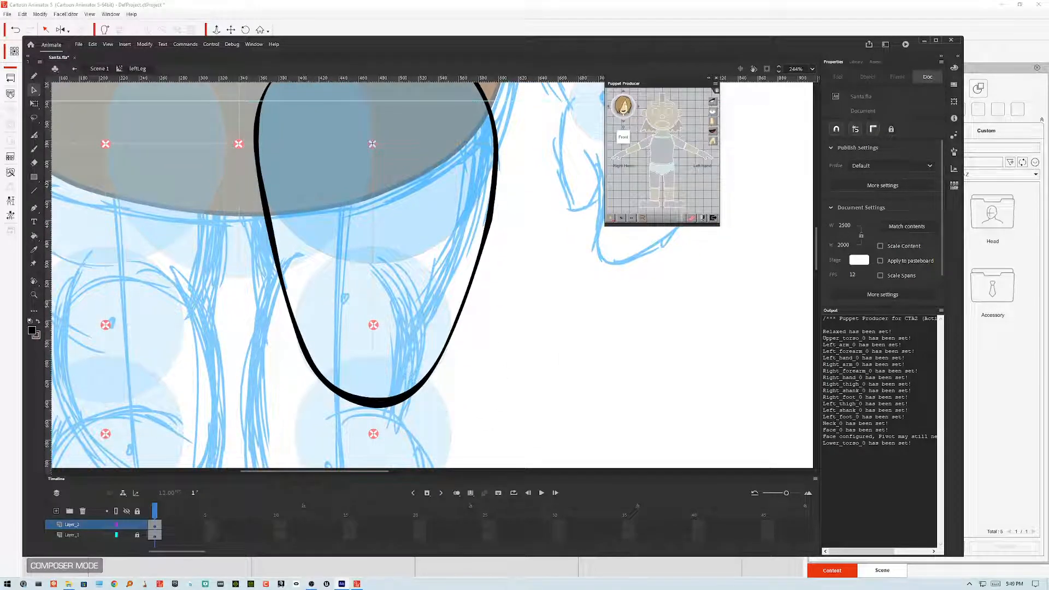
{"action": "left_click_drag", "start_coordinate": [274, 225], "coordinate": [273, 224]}
{"action": "left_click_drag", "start_coordinate": [256, 157], "coordinate": [258, 156]}
{"action": "left_click_drag", "start_coordinate": [308, 350], "coordinate": [308, 354]}
{"action": "left_click_drag", "start_coordinate": [410, 389], "coordinate": [411, 394]}
{"action": "left_click_drag", "start_coordinate": [464, 311], "coordinate": [463, 312]}
{"action": "left_click_drag", "start_coordinate": [490, 220], "coordinate": [492, 220]}
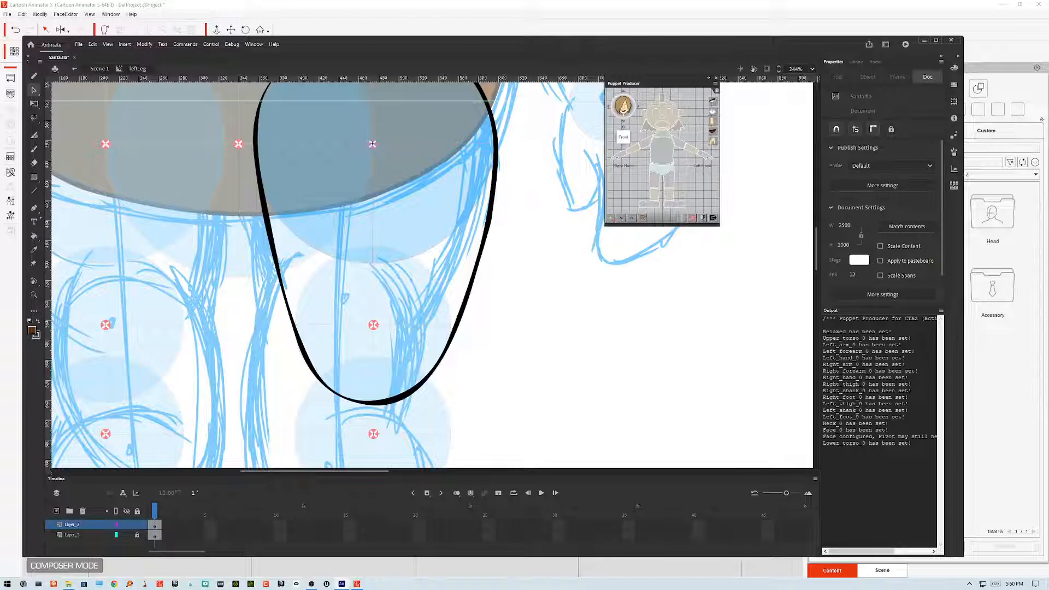
Step: Fill the leg outline with the brown fill colour using the Paint Bucket
{"action": "left_click", "coordinate": [34, 235]}
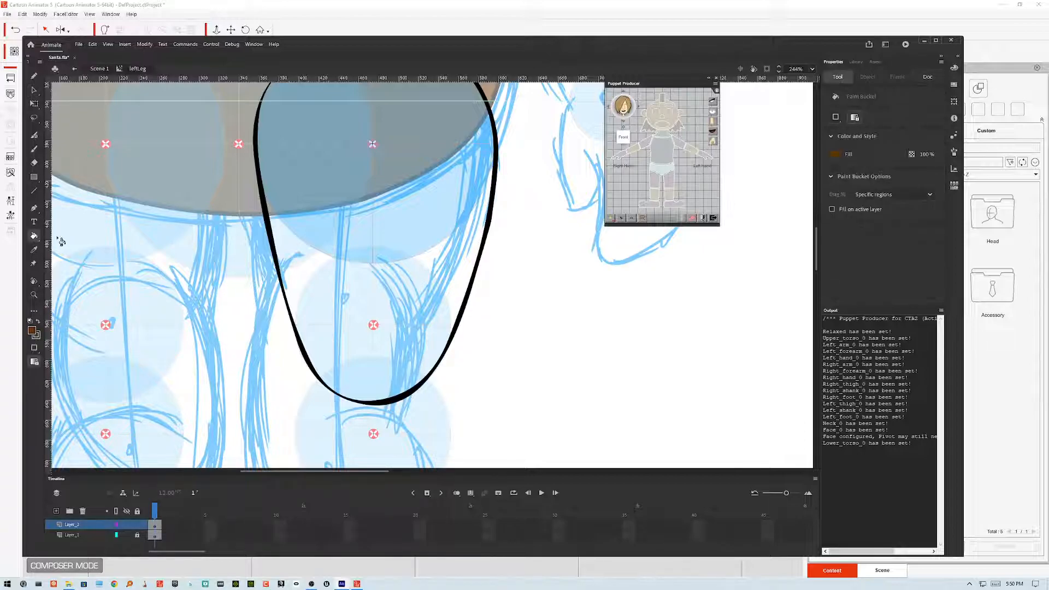
{"action": "left_click", "coordinate": [402, 270]}
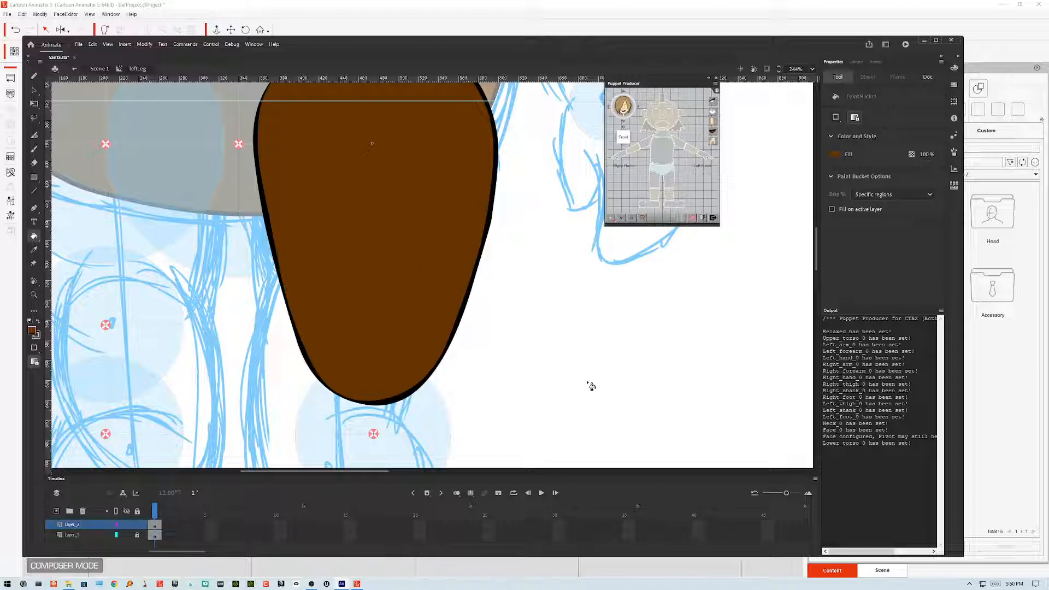
Step: Leave the leg symbol and return to the main scene with the Selection tool
{"action": "key", "text": "ctrl+minus"}
{"action": "key", "text": "ctrl+minus"}
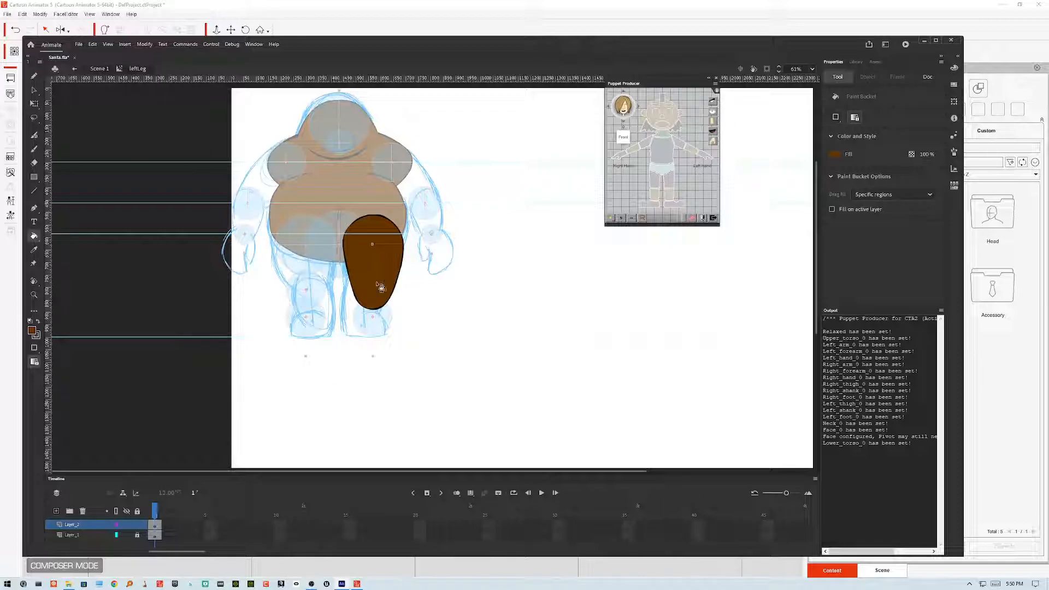
{"action": "left_click", "coordinate": [34, 90]}
{"action": "left_click", "coordinate": [99, 69]}
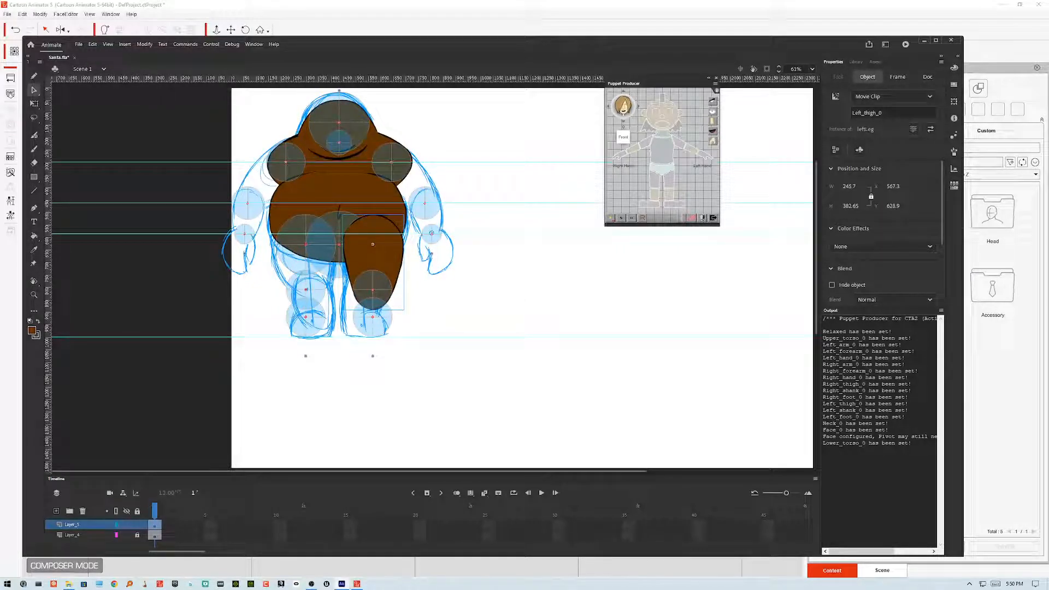
{"action": "scroll", "coordinate": [363, 302], "scroll_direction": "up", "scroll_amount": 5}
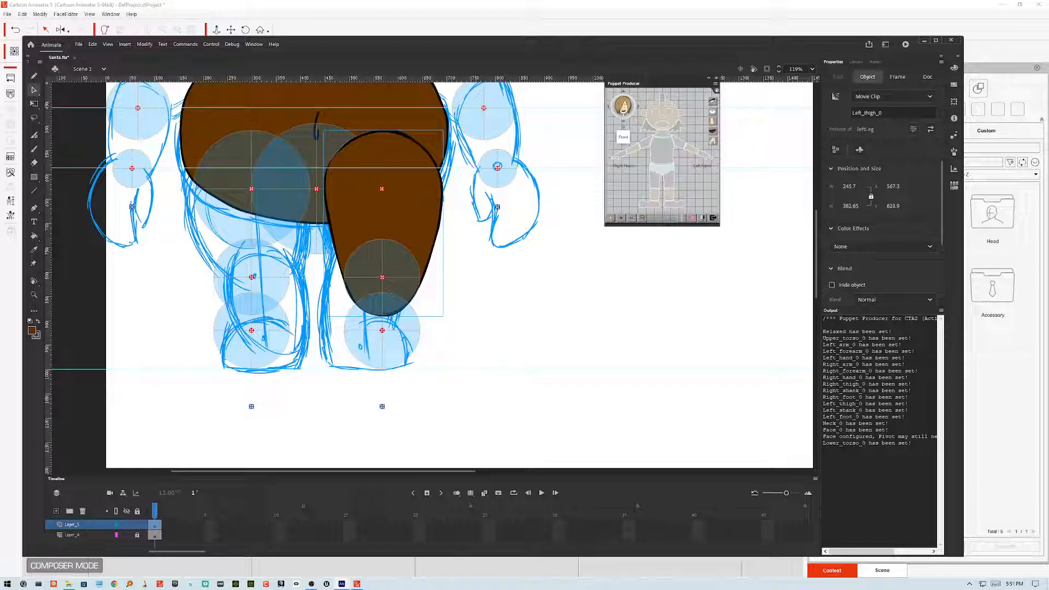
Step: Select the right thigh symbol and swap its content for the leftLeg symbol
{"action": "left_click_drag", "start_coordinate": [383, 295], "coordinate": [430, 359]}
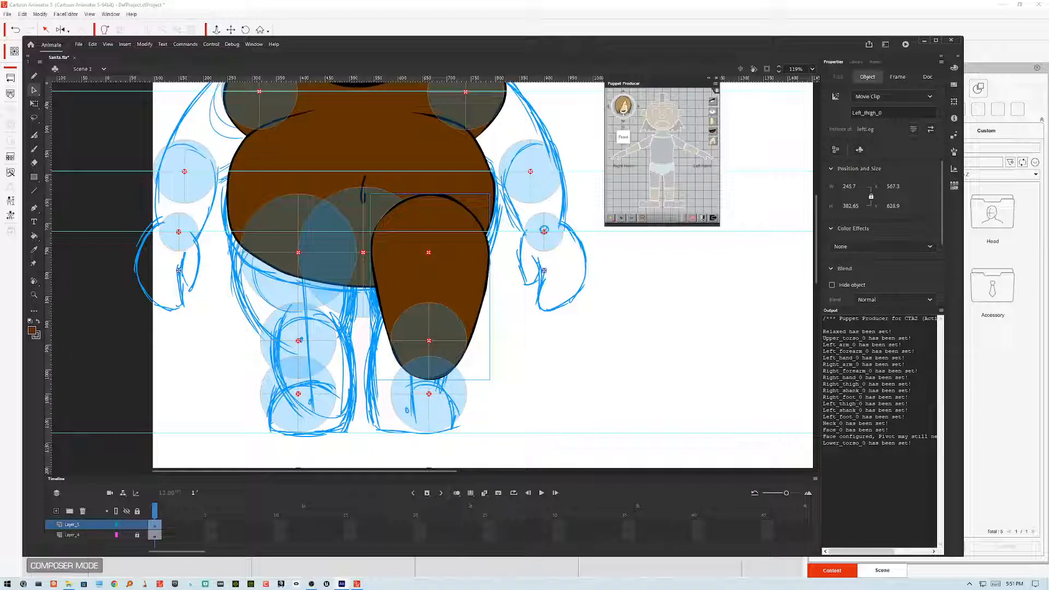
{"action": "left_click", "coordinate": [429, 340]}
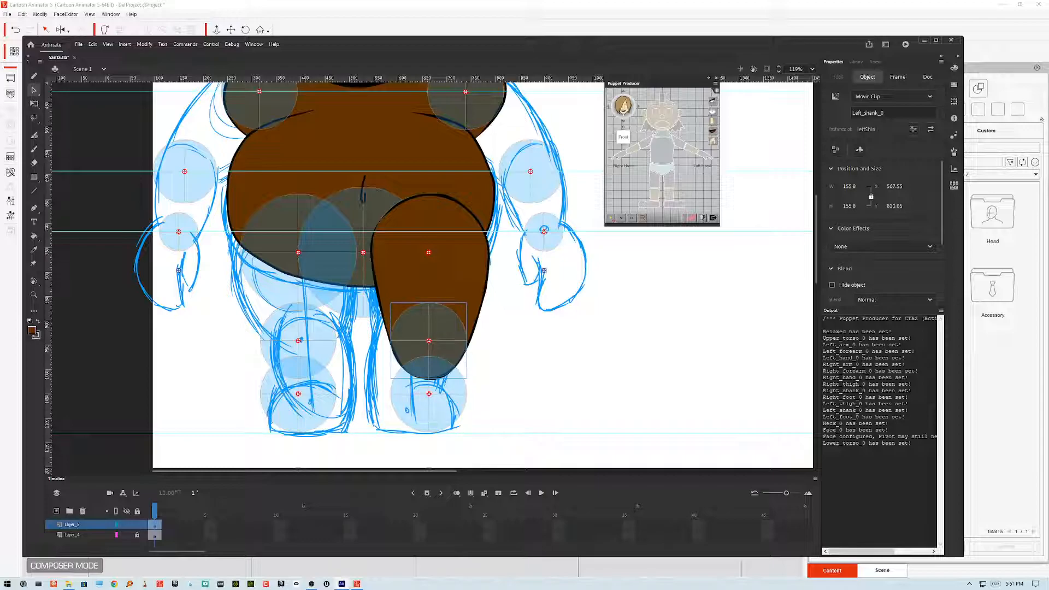
{"action": "left_click", "coordinate": [432, 279]}
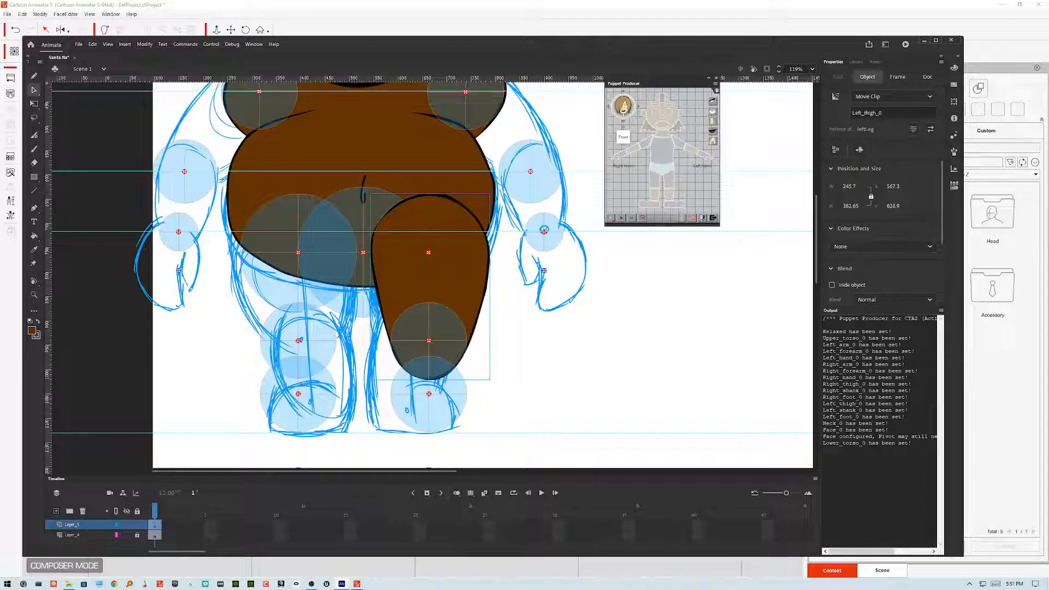
{"action": "double_click", "coordinate": [456, 267]}
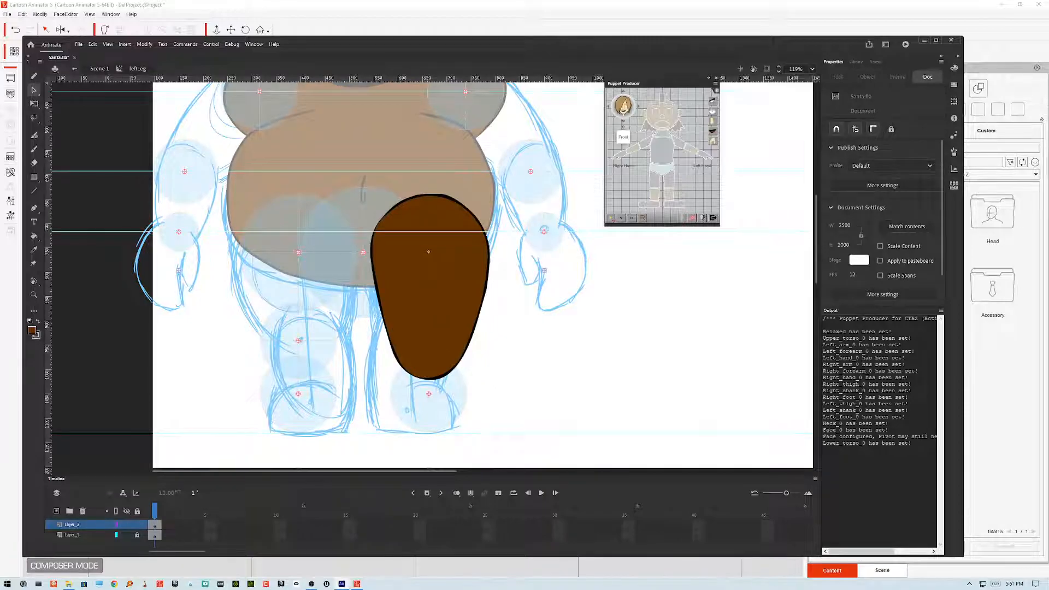
{"action": "double_click", "coordinate": [552, 334]}
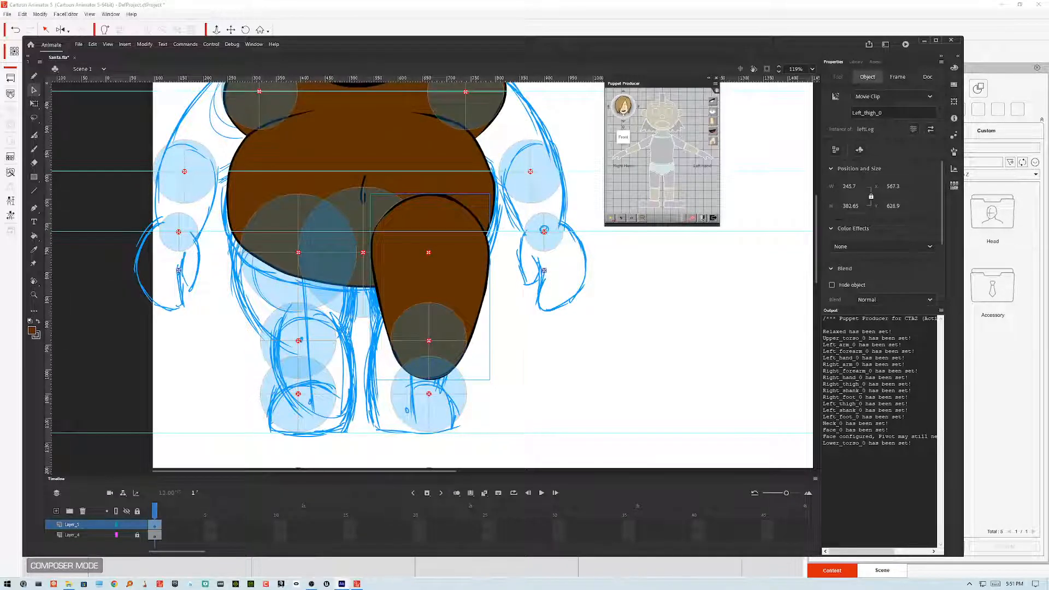
{"action": "double_click", "coordinate": [298, 253]}
{"action": "double_click", "coordinate": [565, 333]}
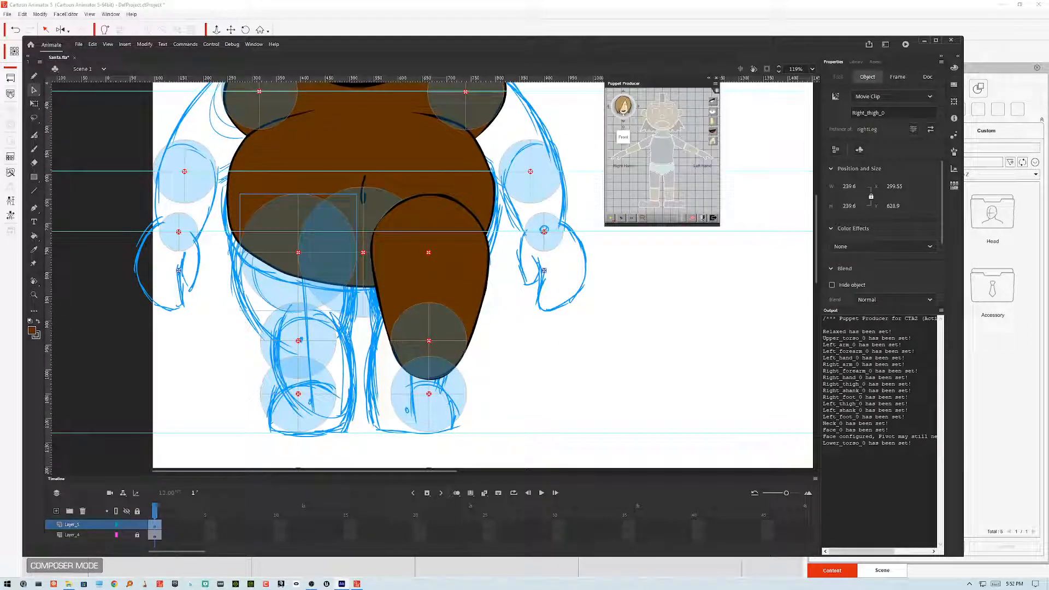
{"action": "right_click", "coordinate": [262, 283]}
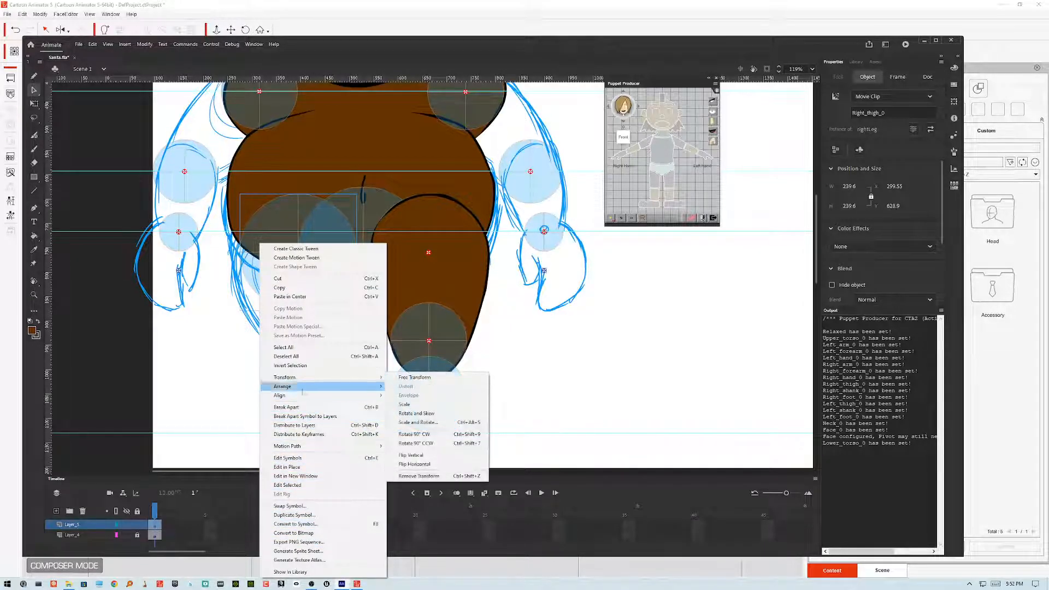
{"action": "left_click", "coordinate": [307, 506]}
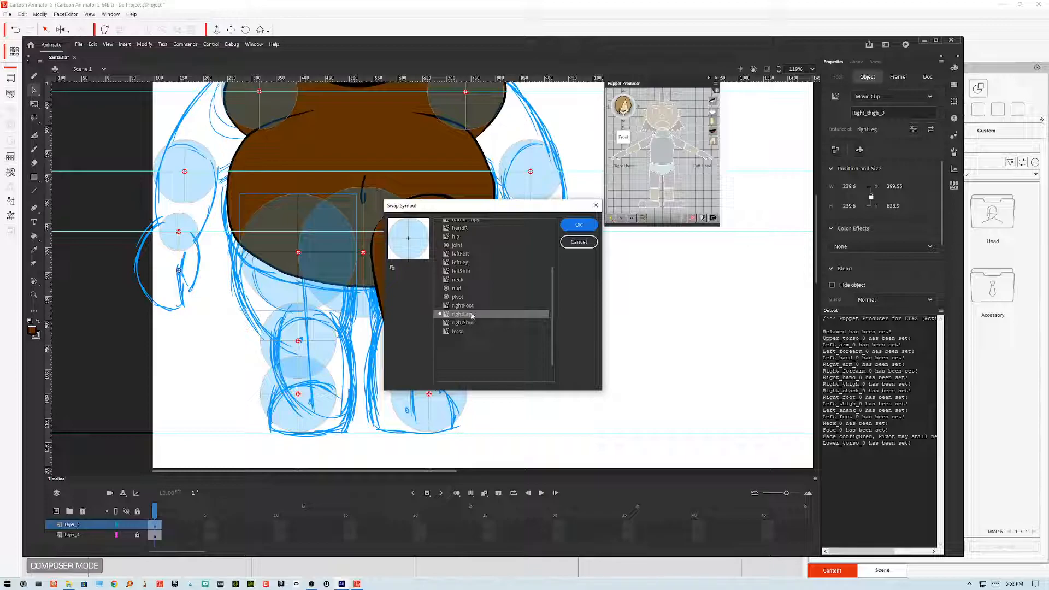
{"action": "left_click", "coordinate": [475, 265]}
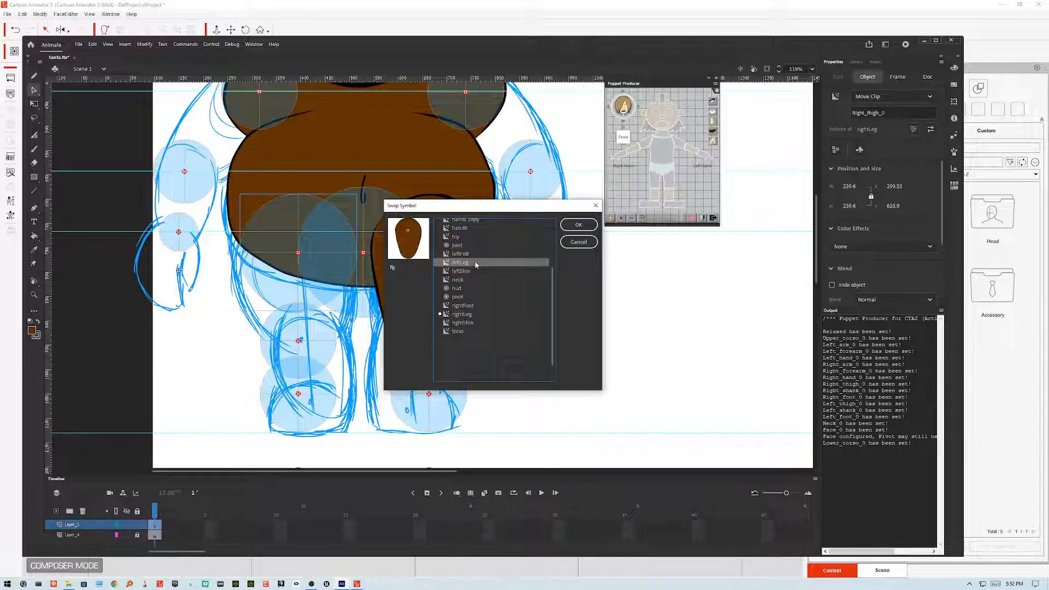
{"action": "left_click", "coordinate": [581, 226]}
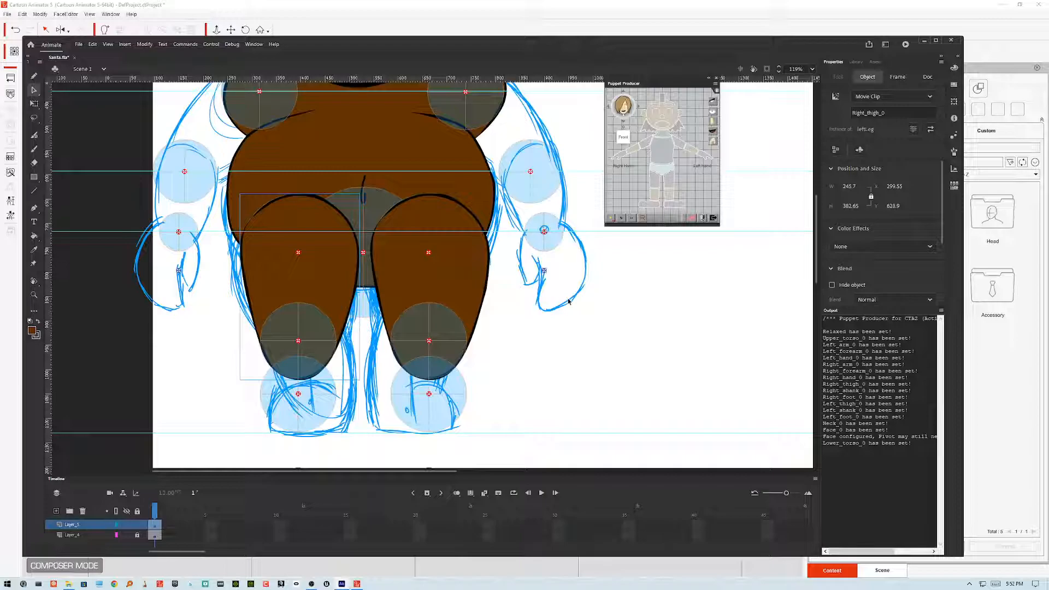
Step: Flip the right thigh symbol horizontally so it mirrors the left leg
{"action": "left_click", "coordinate": [546, 348]}
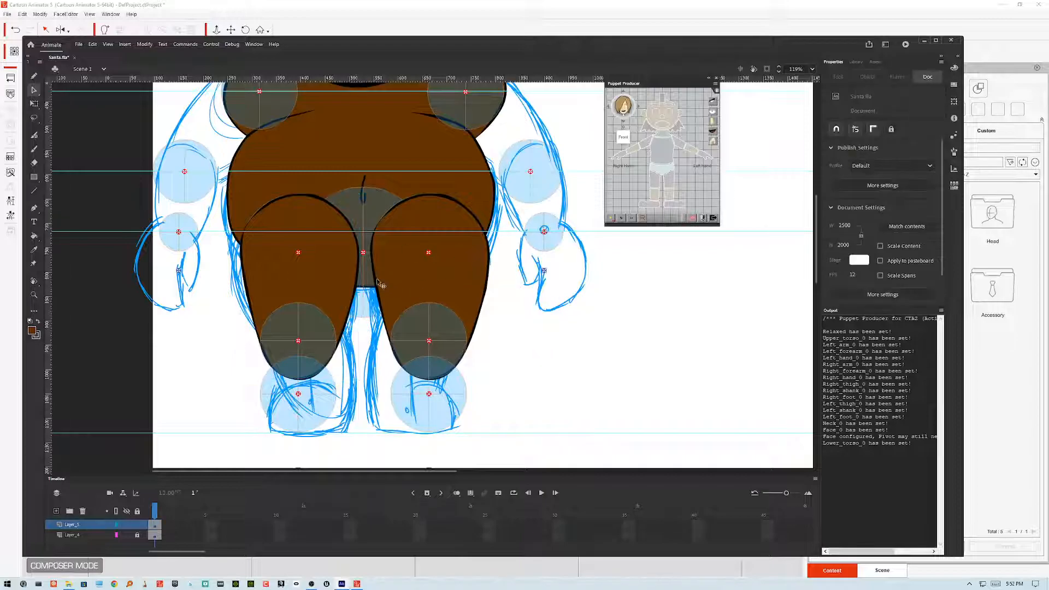
{"action": "double_click", "coordinate": [339, 273]}
{"action": "double_click", "coordinate": [541, 326]}
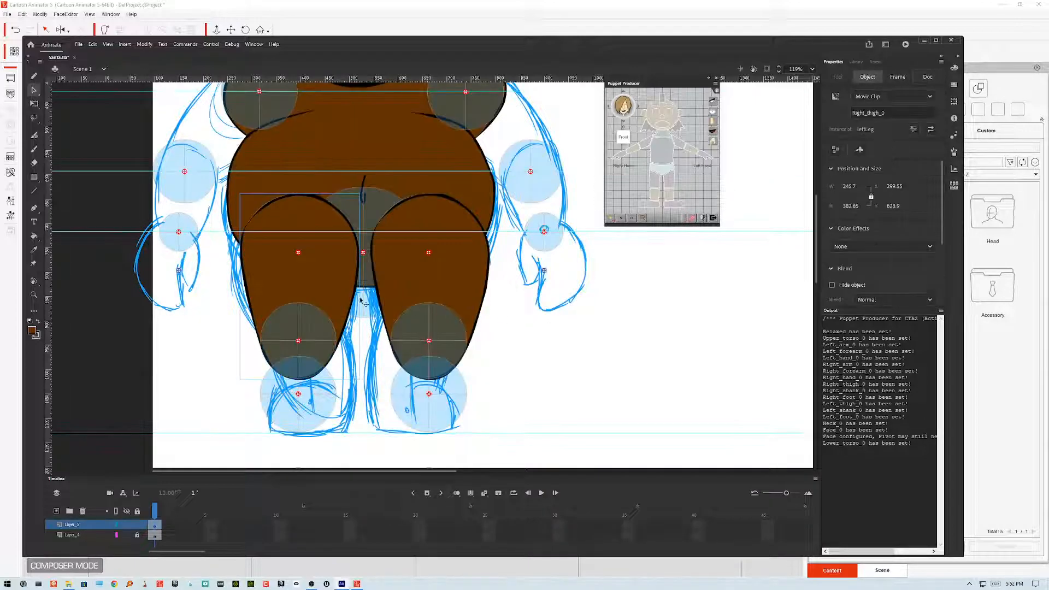
{"action": "left_click", "coordinate": [145, 47]}
{"action": "mouse_move", "coordinate": [230, 155]}
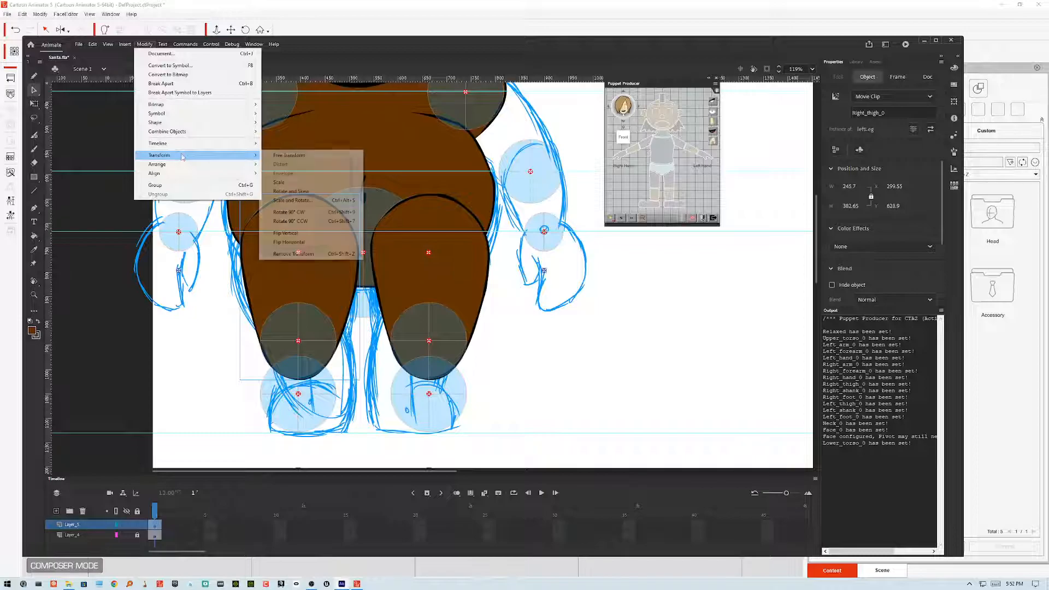
{"action": "left_click", "coordinate": [298, 242]}
{"action": "left_click", "coordinate": [556, 353]}
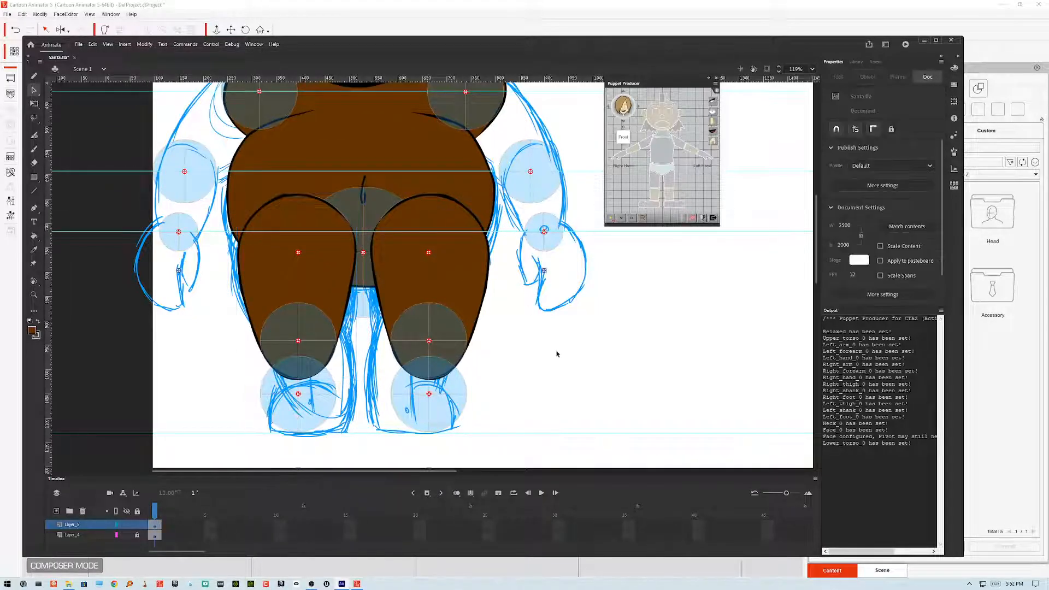
Step: Save the file and export the movie as Santa.swf to the Desktop, replacing the existing file
{"action": "key", "text": "ctrl+s"}
{"action": "key", "text": "ctrl+alt+shift+s"}
{"action": "left_click", "coordinate": [443, 318]}
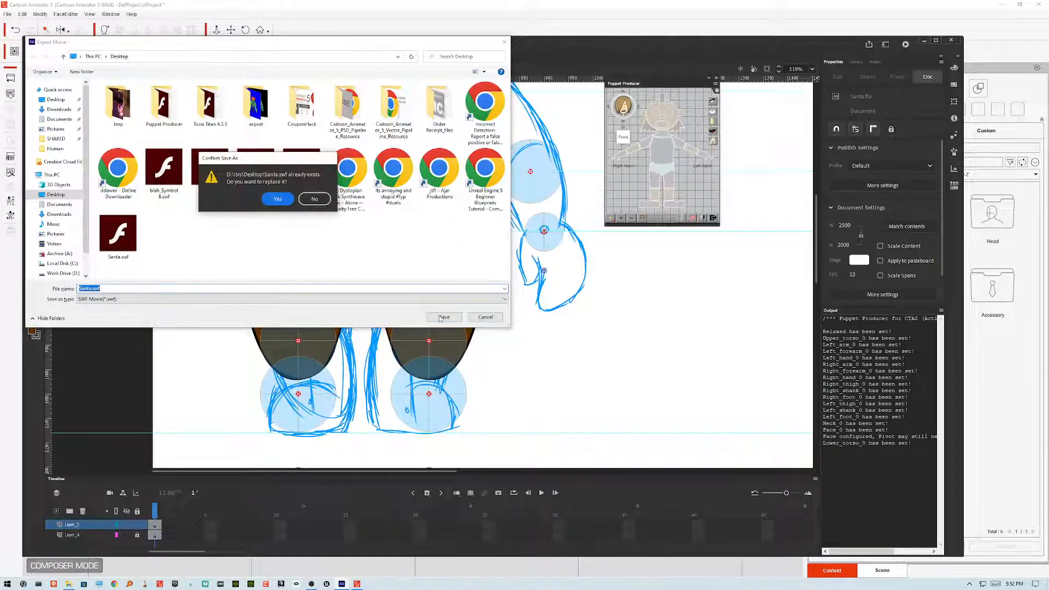
{"action": "left_click", "coordinate": [277, 199]}
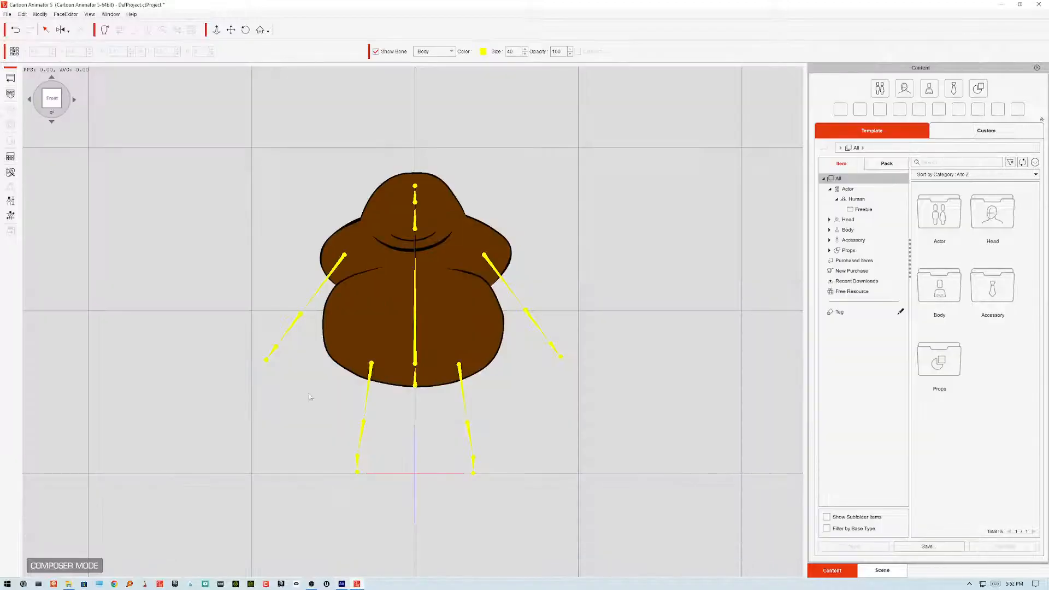
Step: Update the character from the exported Santa.swf on the Desktop and close the information dialog
{"action": "left_click", "coordinate": [10, 94]}
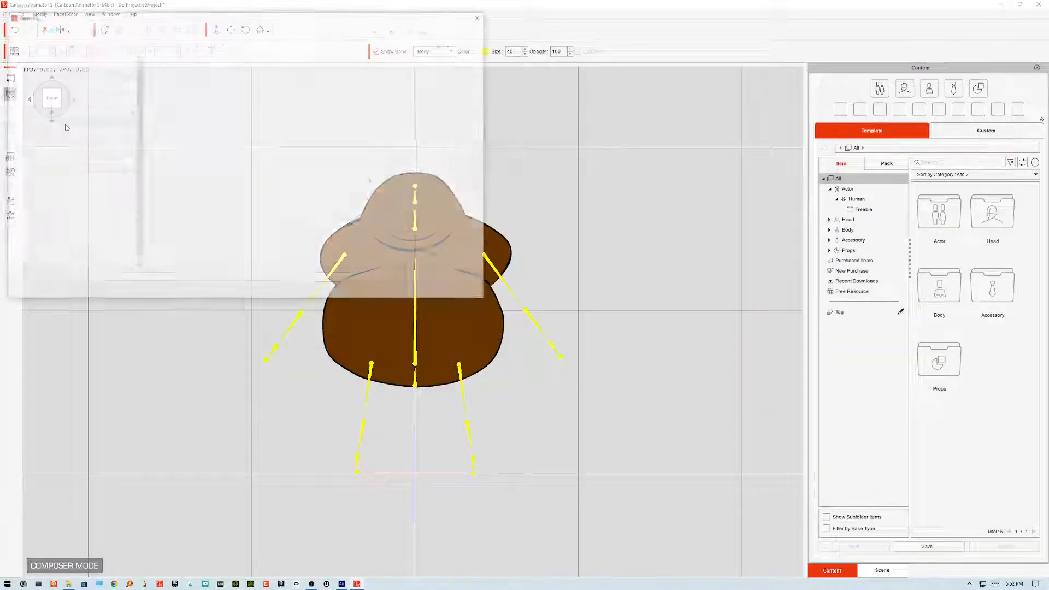
{"action": "left_click", "coordinate": [363, 201]}
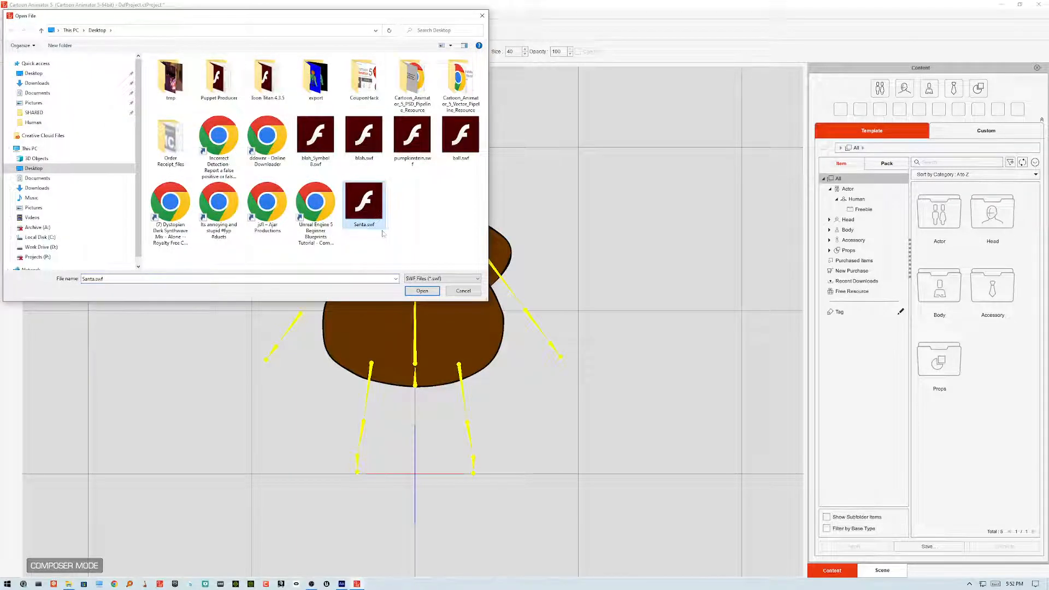
{"action": "left_click", "coordinate": [423, 291]}
{"action": "left_click", "coordinate": [499, 331]}
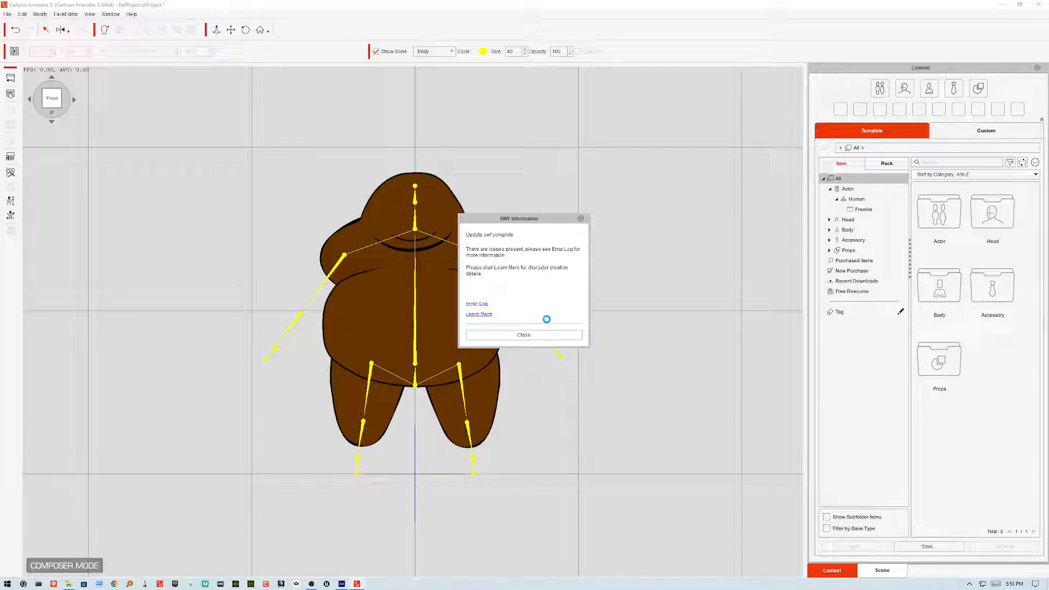
{"action": "left_click", "coordinate": [546, 335]}
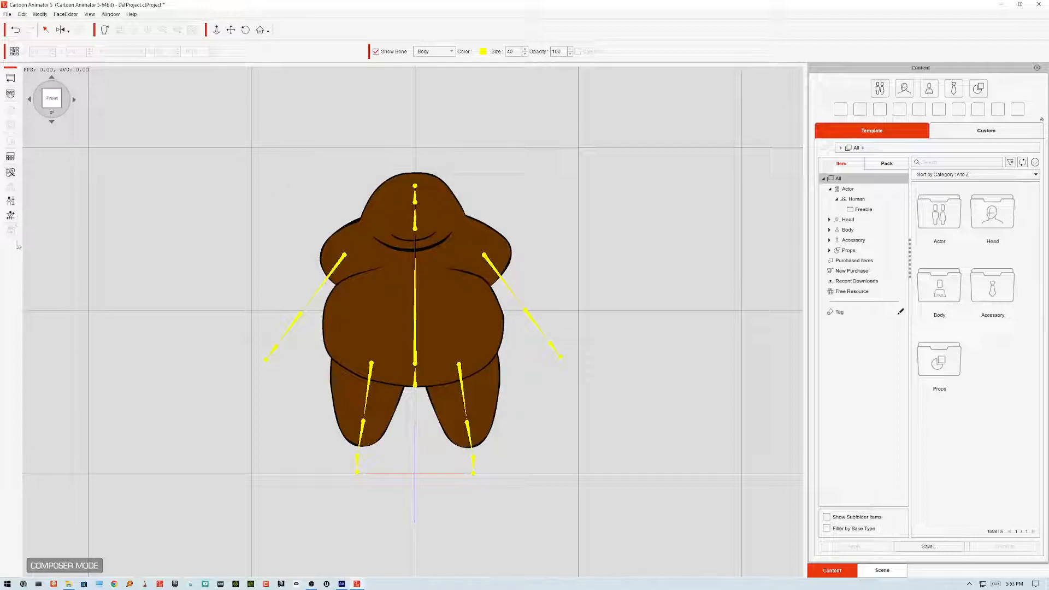
Step: Test the character with the Basic Walk calibration motion, then stop it and close calibration
{"action": "left_click", "coordinate": [11, 216]}
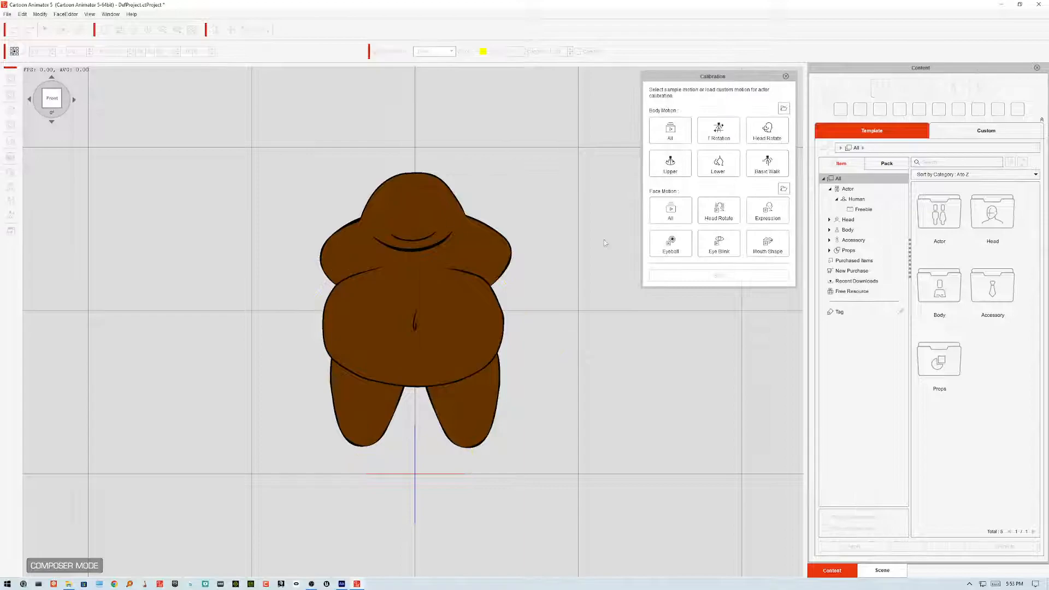
{"action": "left_click", "coordinate": [760, 167]}
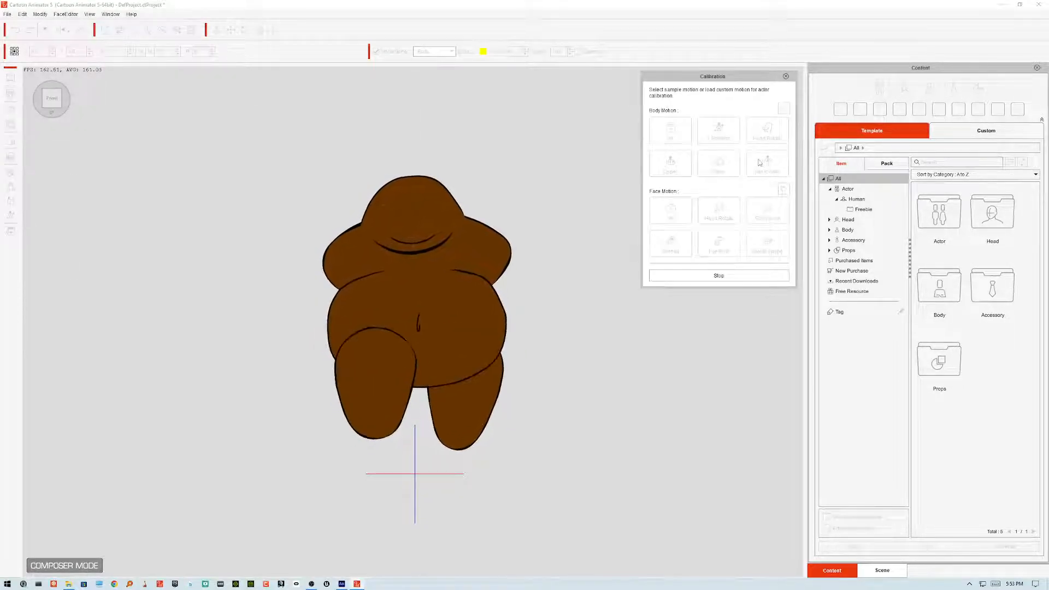
{"action": "left_click", "coordinate": [764, 162]}
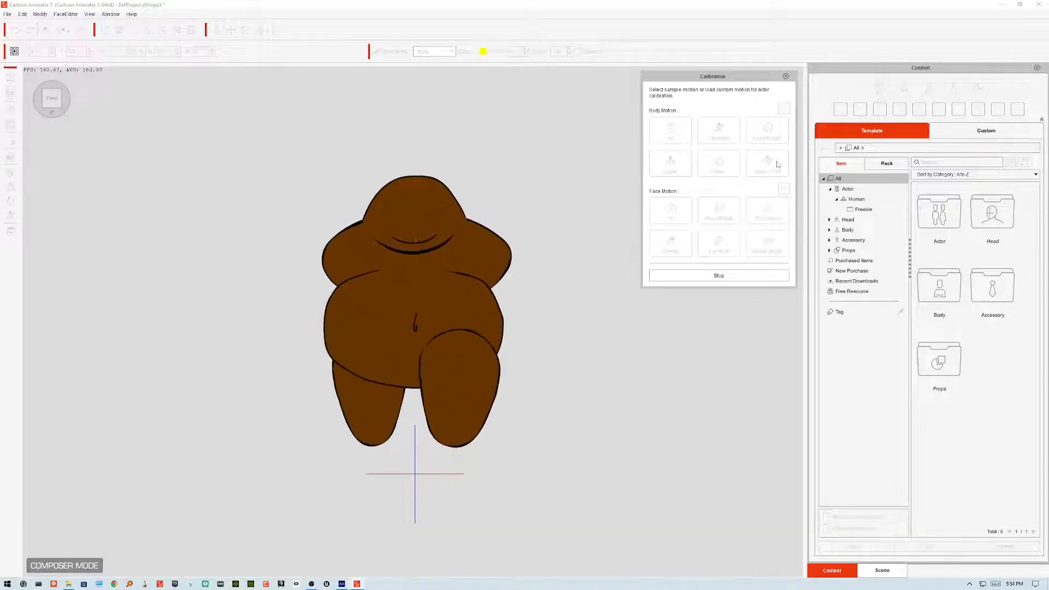
{"action": "left_click", "coordinate": [786, 76]}
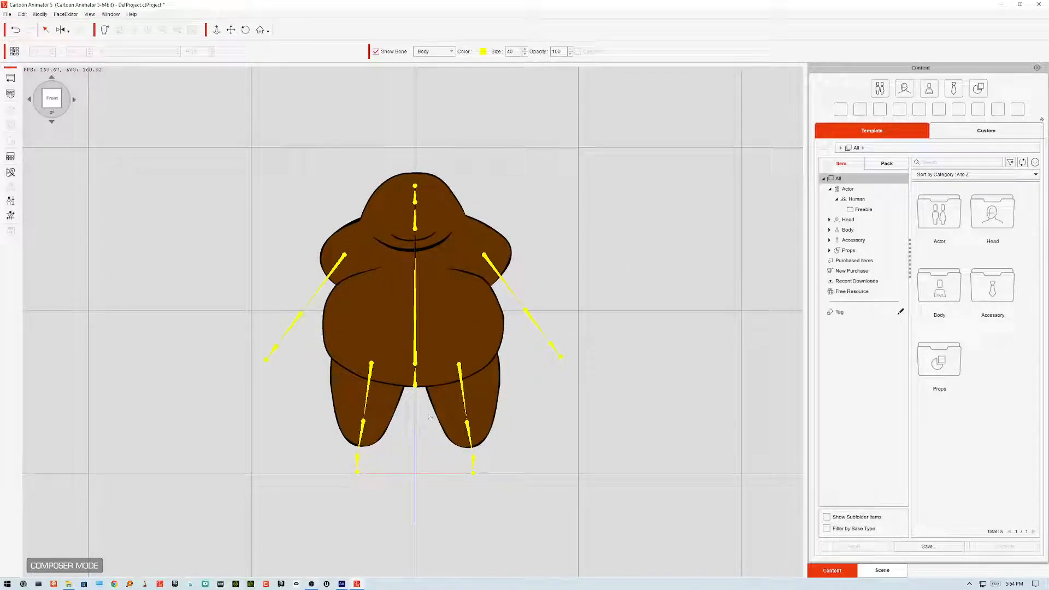
Step: Switch back to Animate, select both legs' thigh and shank symbols, and send them to the back behind the body
{"action": "left_click", "coordinate": [342, 584]}
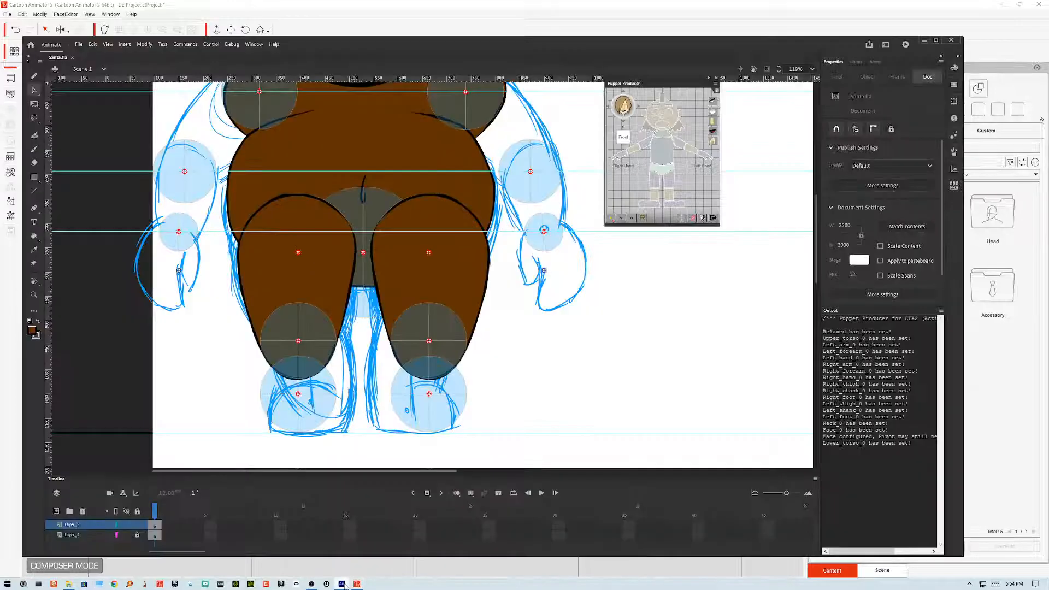
{"action": "left_click", "coordinate": [458, 292]}
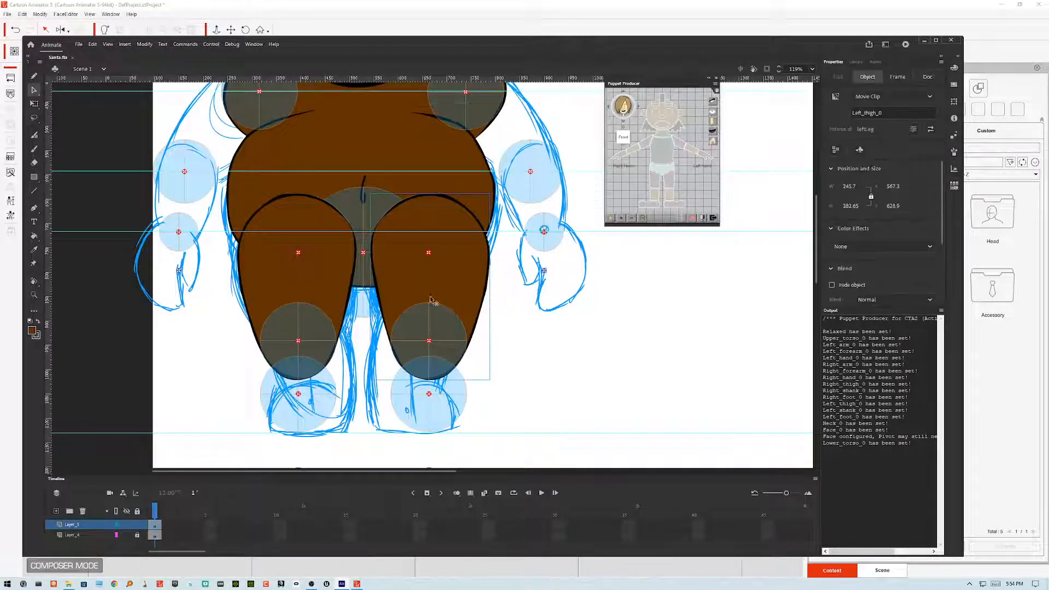
{"action": "left_click", "coordinate": [319, 299], "text": "shift"}
{"action": "left_click", "coordinate": [331, 336], "text": "shift"}
{"action": "left_click", "coordinate": [418, 329], "text": "shift"}
{"action": "left_click", "coordinate": [420, 389], "text": "shift"}
{"action": "left_click", "coordinate": [330, 395], "text": "shift"}
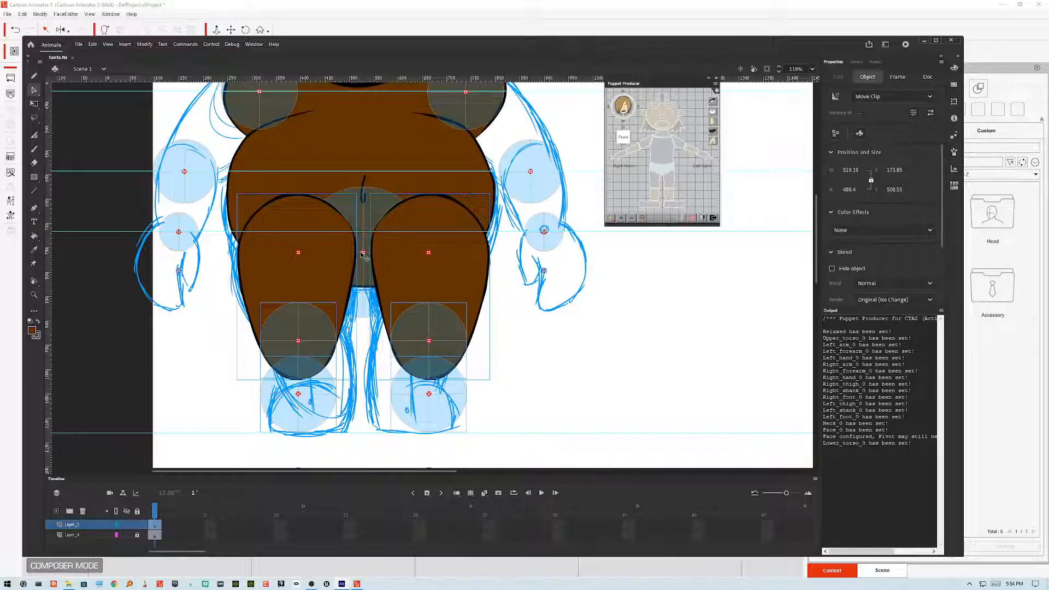
{"action": "left_click", "coordinate": [367, 271], "text": "shift"}
{"action": "key", "text": "Down"}
{"action": "key", "text": "Down"}
{"action": "key", "text": "Down"}
{"action": "key", "text": "Down"}
{"action": "key", "text": "Down"}
{"action": "key", "text": "Down"}
{"action": "key", "text": "Down"}
{"action": "key", "text": "Down"}
{"action": "key", "text": "Down"}
{"action": "key", "text": "Down"}
{"action": "key", "text": "Down"}
{"action": "key", "text": "Down"}
{"action": "key", "text": "Down"}
{"action": "key", "text": "Down"}
{"action": "key", "text": "Down"}
{"action": "key", "text": "Down"}
{"action": "key", "text": "Down"}
{"action": "key", "text": "Down"}
{"action": "key", "text": "Down"}
{"action": "key", "text": "Down"}
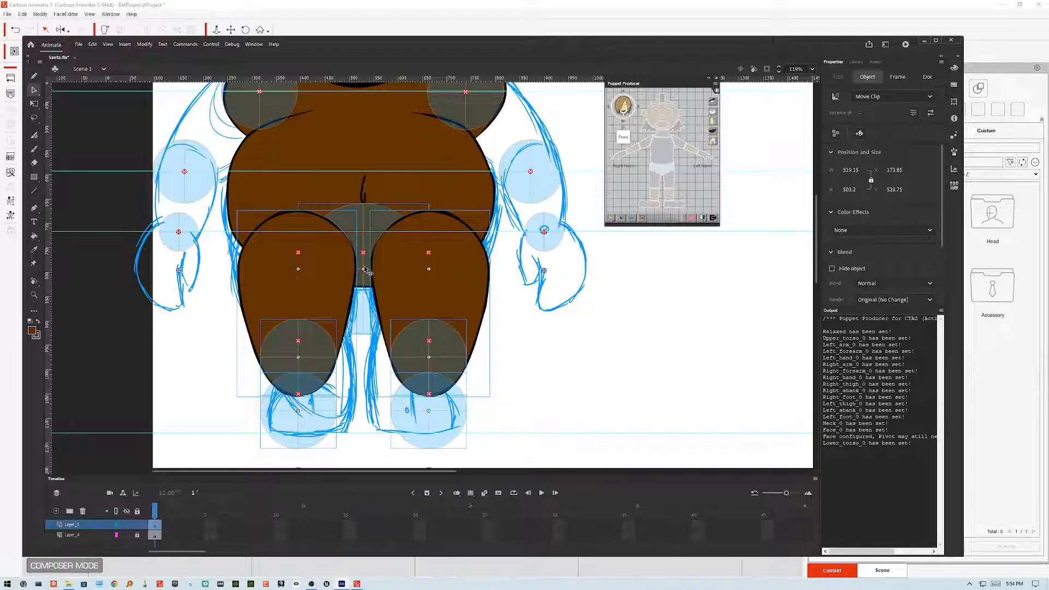
{"action": "key", "text": "ctrl+z"}
{"action": "key", "text": "ctrl+shift+Down"}
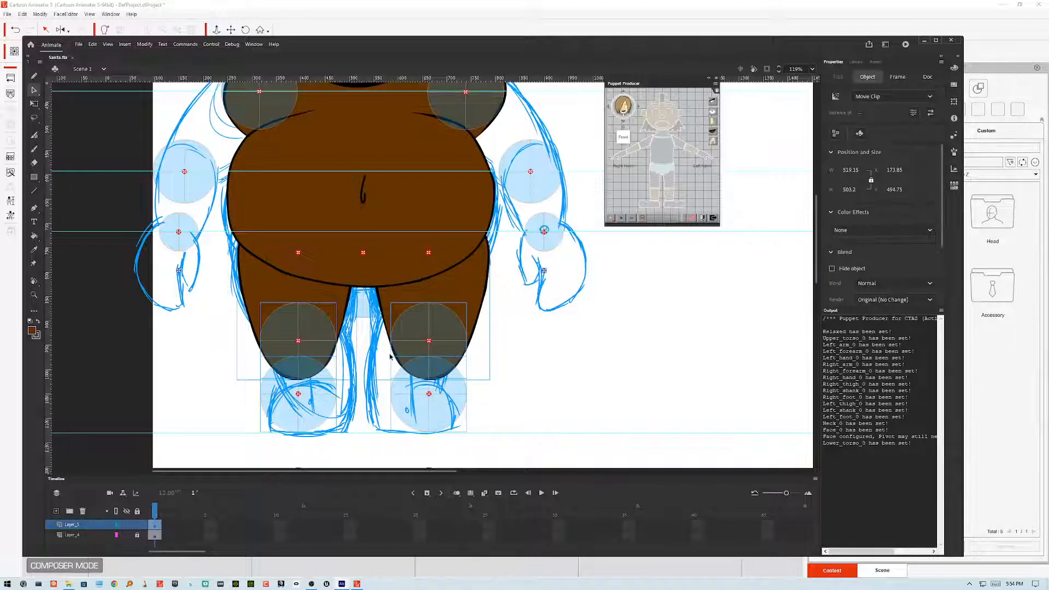
Step: Export the movie again as Santa.swf, replacing the existing file
{"action": "key", "text": "ctrl+alt+shift+s"}
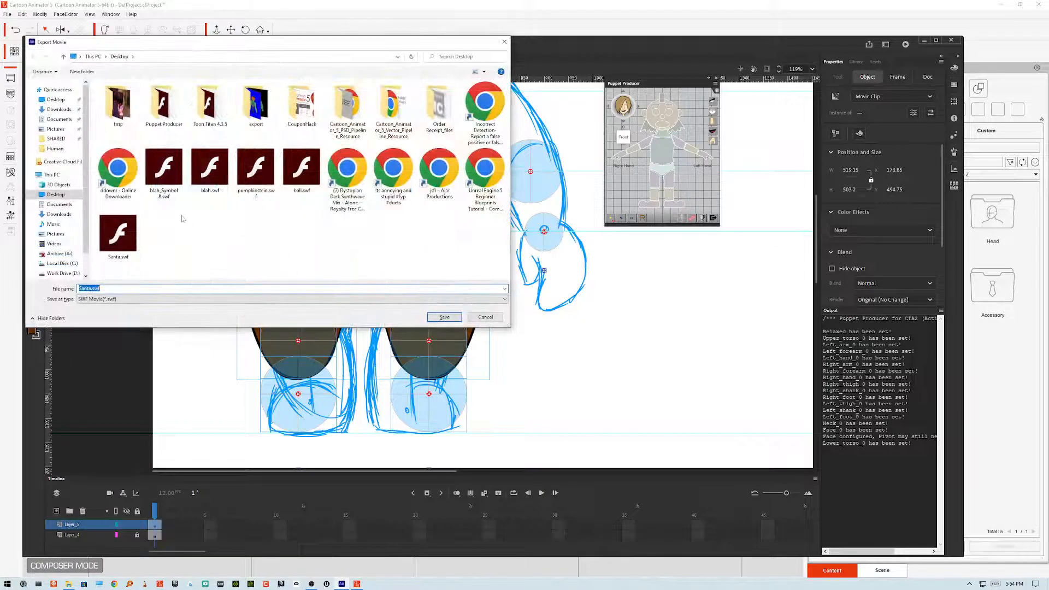
{"action": "left_click", "coordinate": [444, 317]}
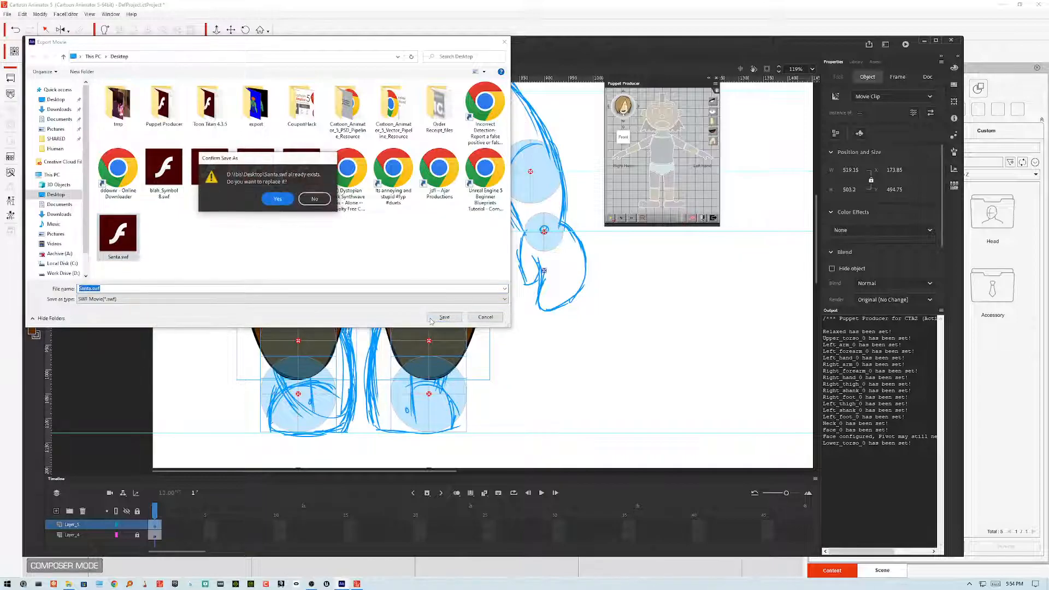
{"action": "left_click", "coordinate": [292, 200]}
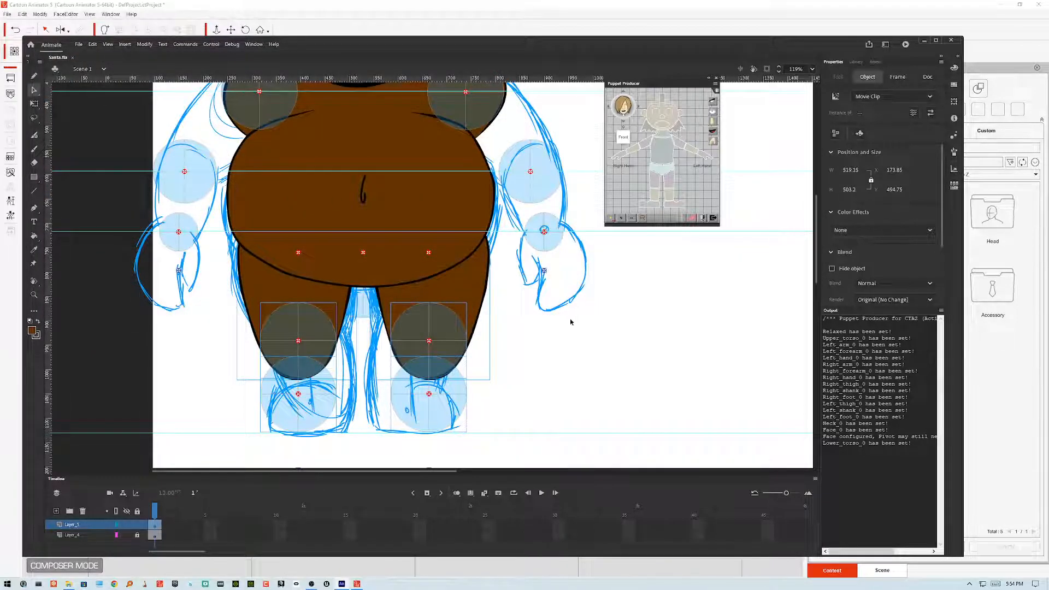
Step: Switch to Cartoon Animator and update the character from Santa.swf on the Desktop, keeping default loading options
{"action": "left_click", "coordinate": [359, 584]}
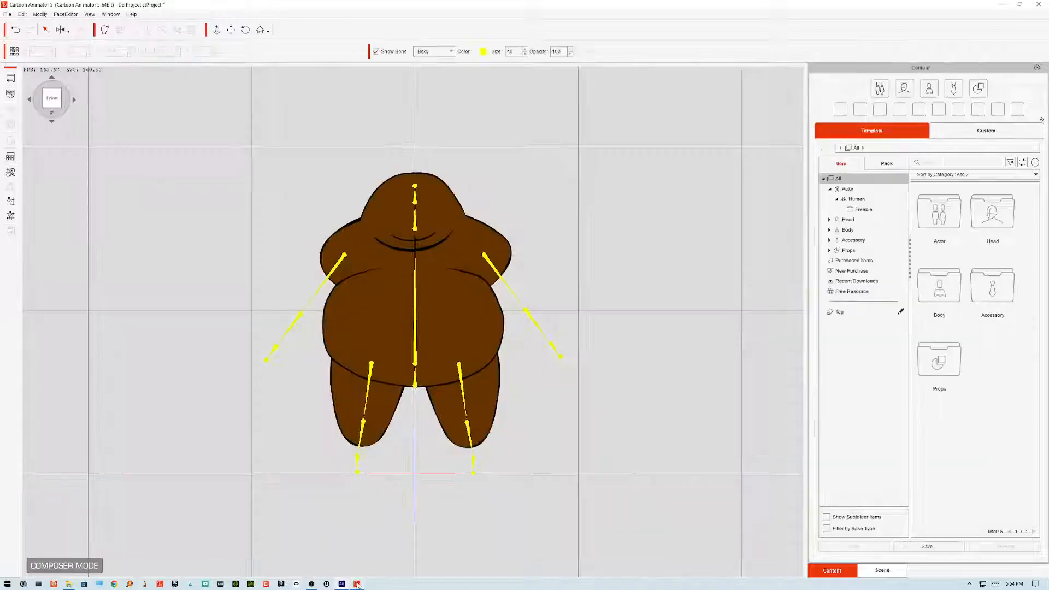
{"action": "left_click", "coordinate": [10, 94]}
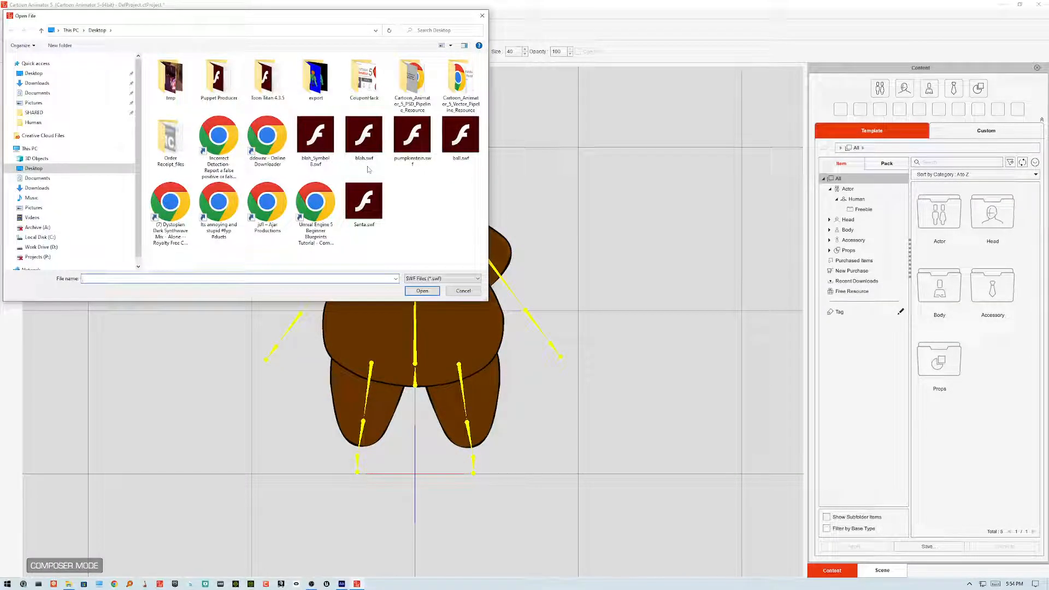
{"action": "left_click", "coordinate": [364, 202]}
{"action": "left_click", "coordinate": [422, 290]}
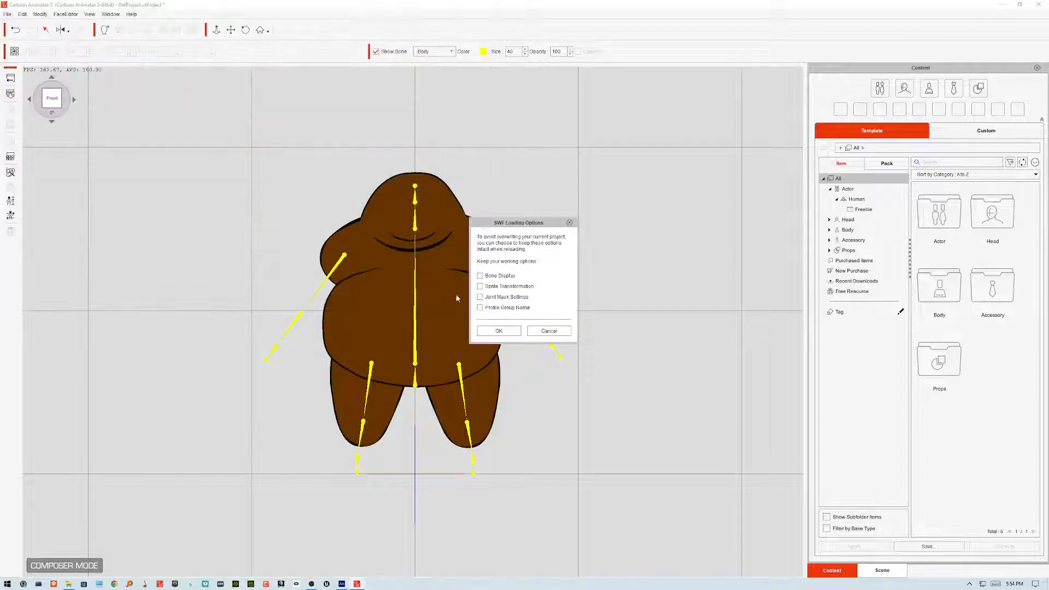
{"action": "left_click", "coordinate": [499, 331]}
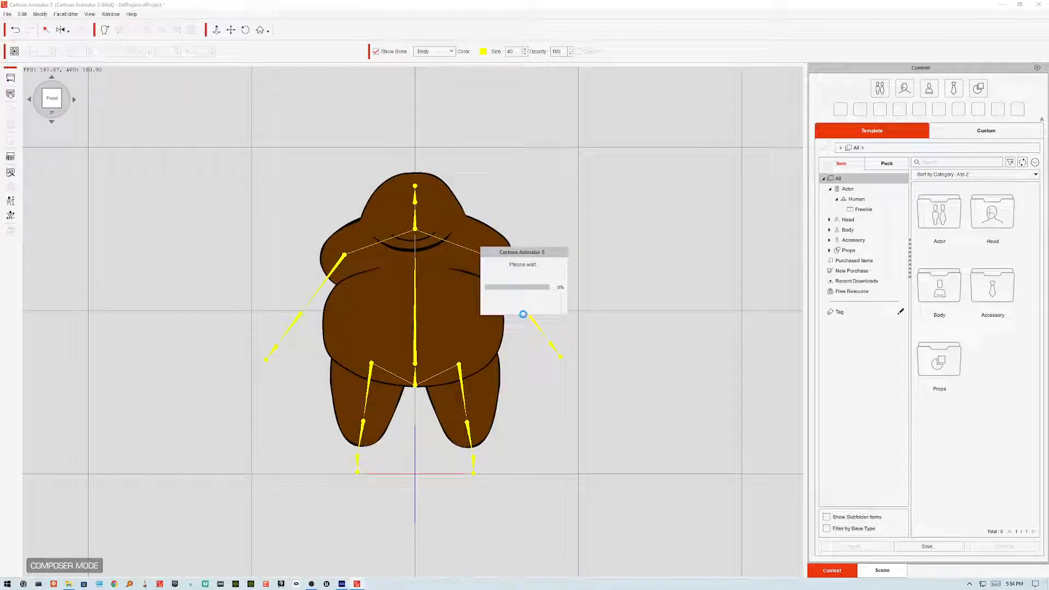
{"action": "left_click", "coordinate": [523, 331]}
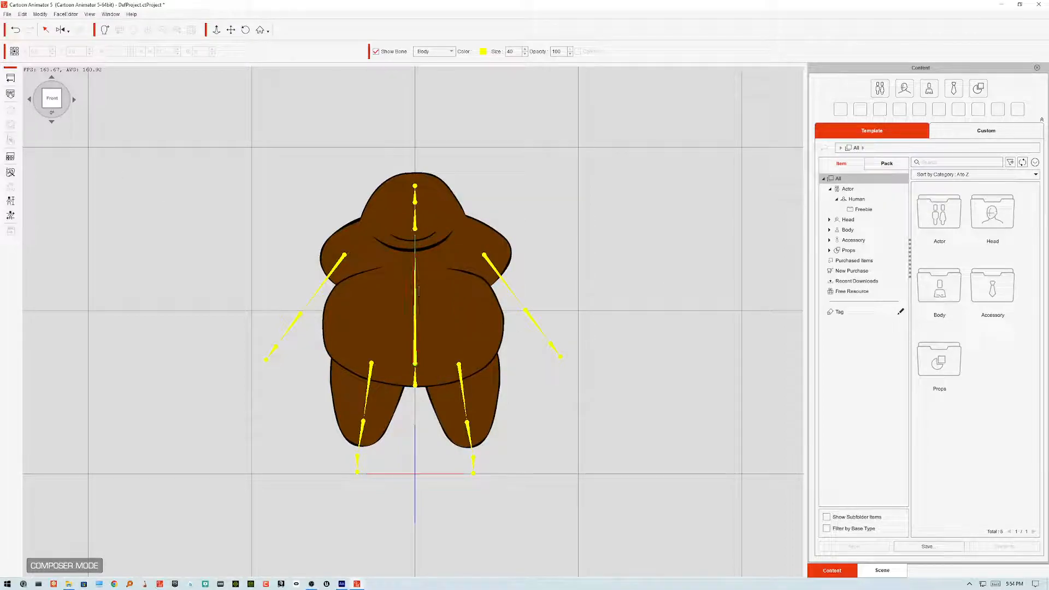
Step: Test the updated character with the Basic Walk calibration motion, then close calibration
{"action": "left_click", "coordinate": [11, 215]}
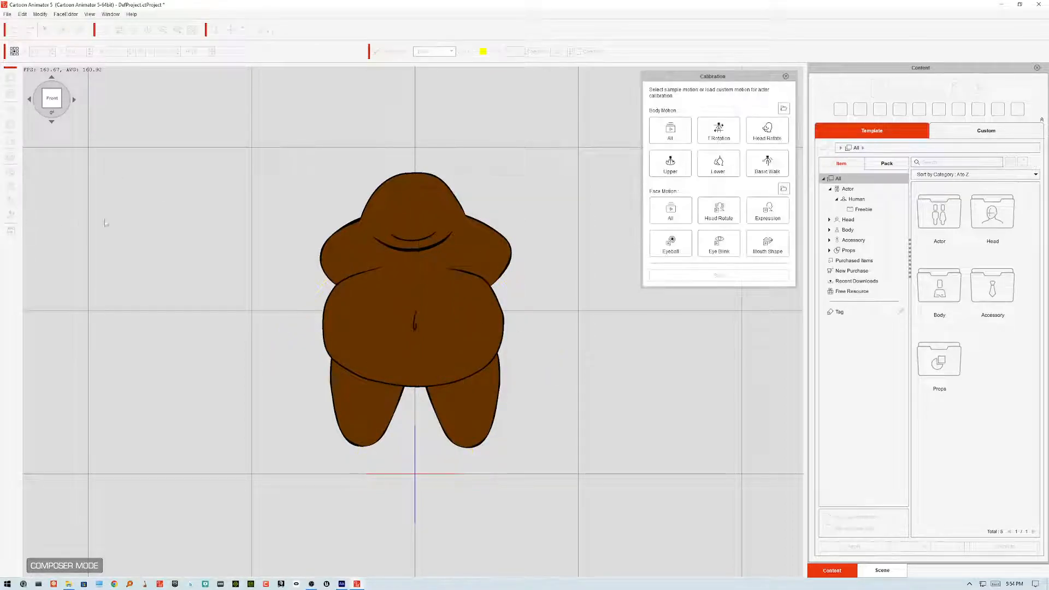
{"action": "left_click", "coordinate": [770, 161]}
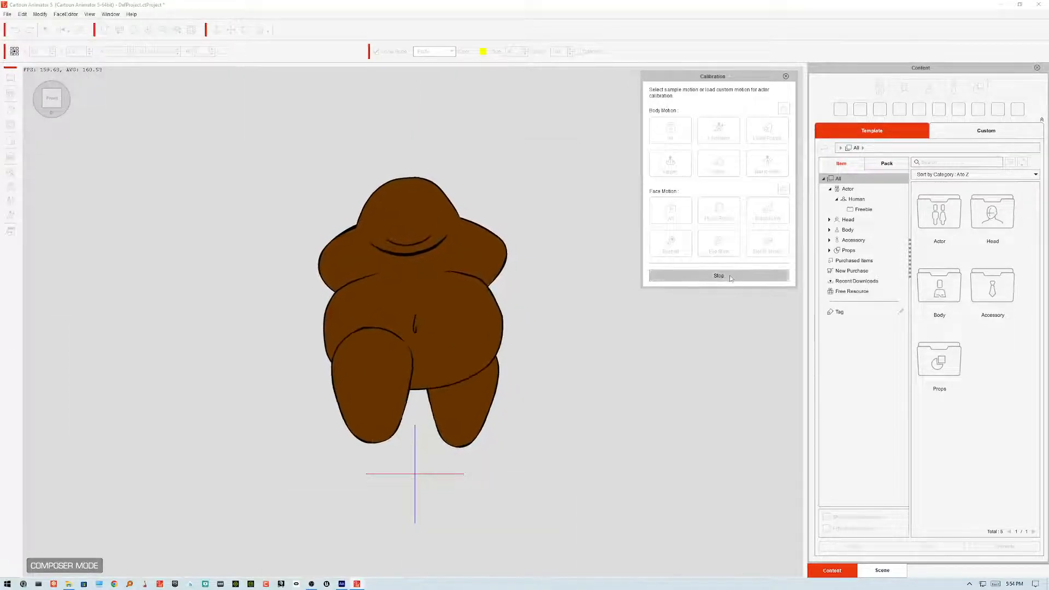
{"action": "left_click", "coordinate": [787, 78]}
Step: Refresh the multi-angle sprite and joint mask settings and confirm both dialogs
{"action": "left_click", "coordinate": [10, 173]}
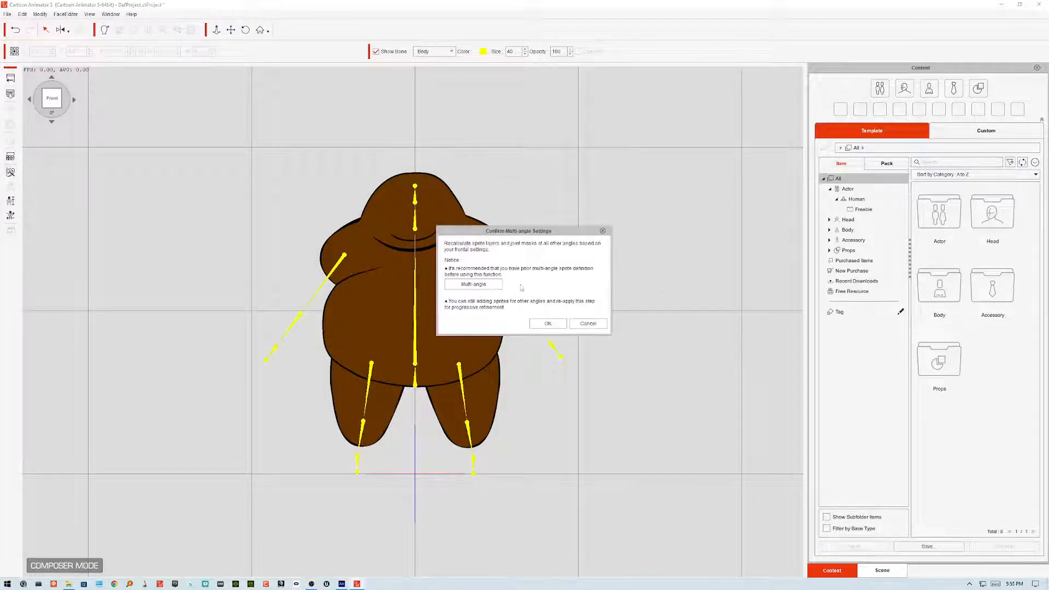
{"action": "left_click", "coordinate": [547, 324]}
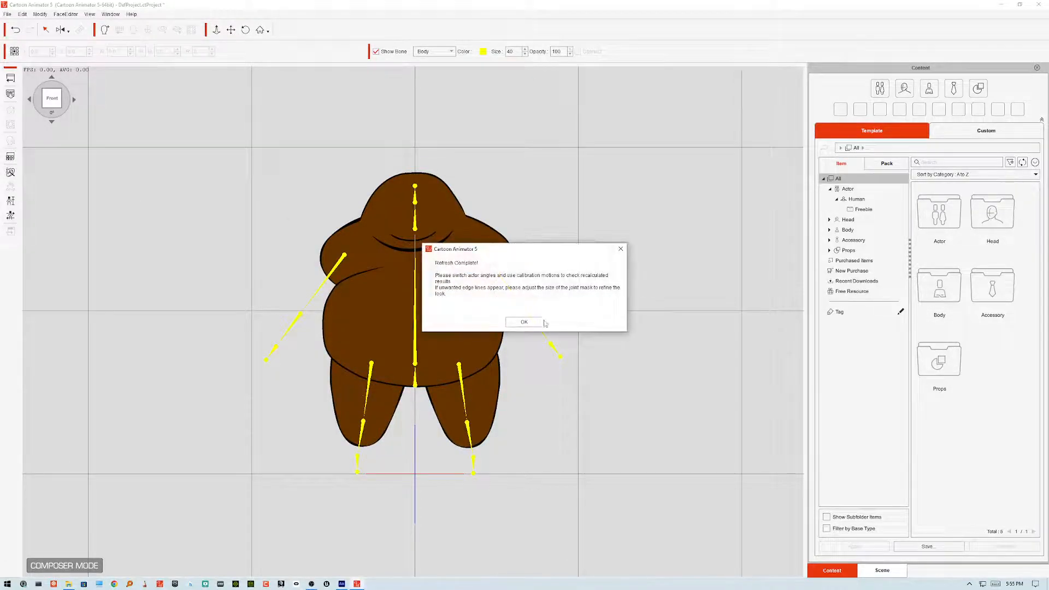
{"action": "left_click", "coordinate": [544, 323]}
Step: Play the Basic Walk calibration motion again and close the calibration panel
{"action": "left_click", "coordinate": [11, 215]}
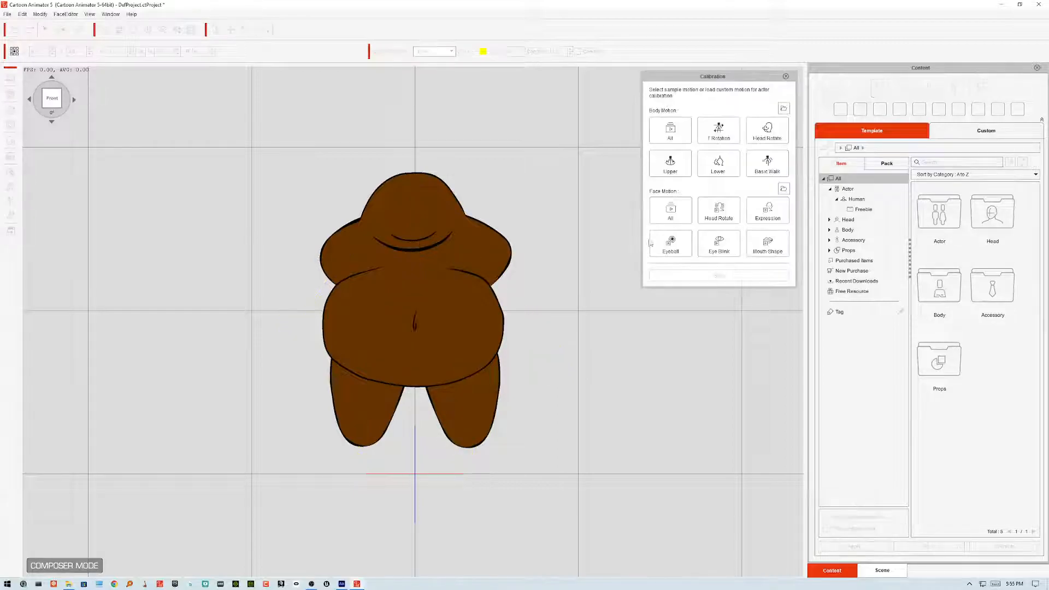
{"action": "left_click", "coordinate": [773, 168]}
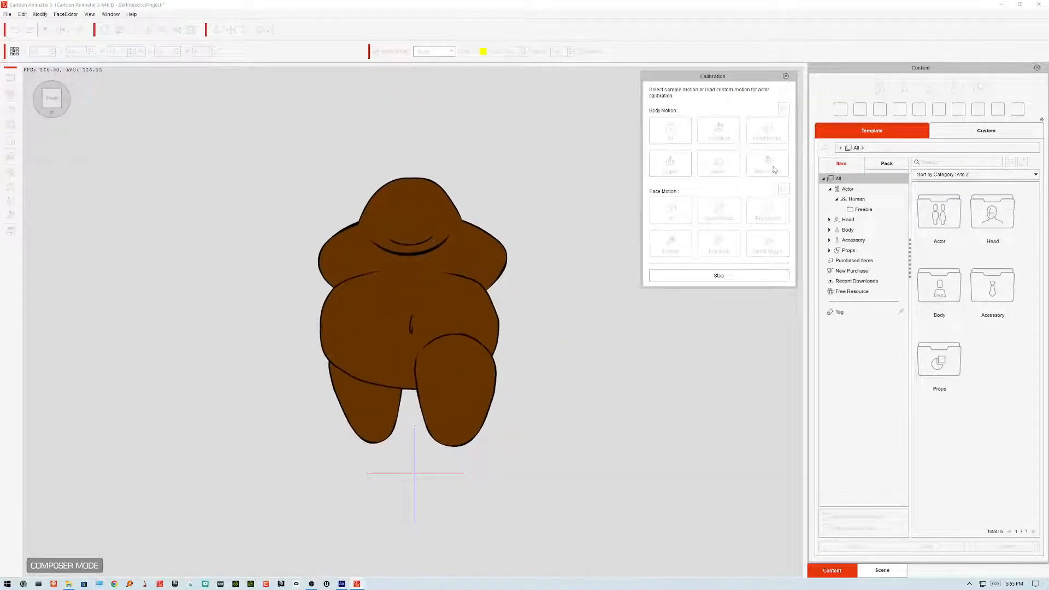
{"action": "left_click", "coordinate": [787, 77]}
Step: Select the right and then the left thigh sprite and change the selected thigh's sprite order
{"action": "left_click", "coordinate": [468, 425]}
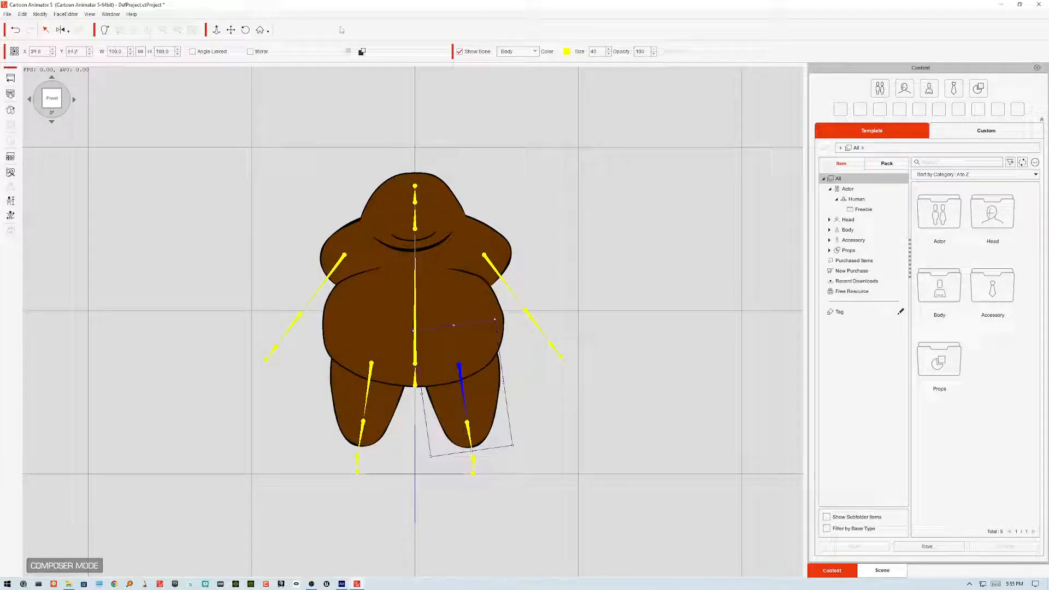
{"action": "left_click", "coordinate": [396, 400]}
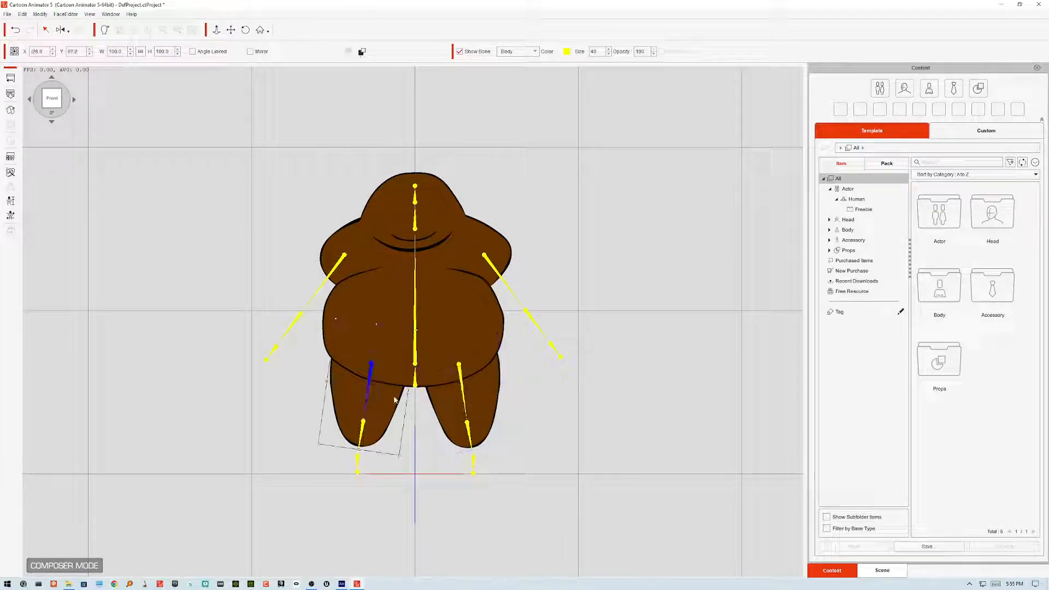
{"action": "left_click", "coordinate": [362, 52]}
Step: Rerun the Basic Walk calibration to check the legs, then close calibration
{"action": "left_click", "coordinate": [10, 216]}
{"action": "left_click", "coordinate": [775, 166]}
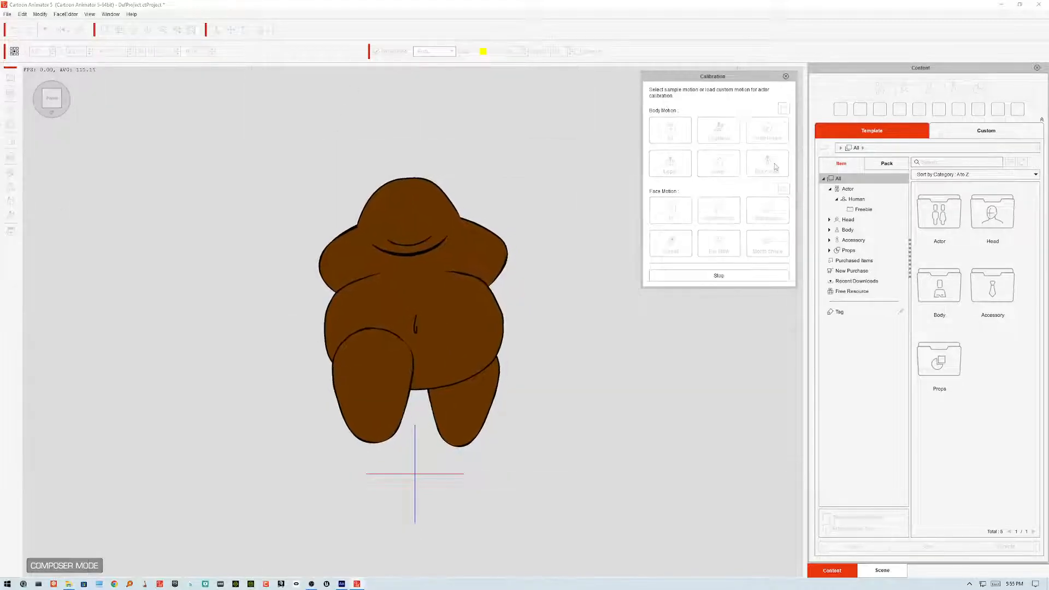
{"action": "left_click", "coordinate": [786, 78]}
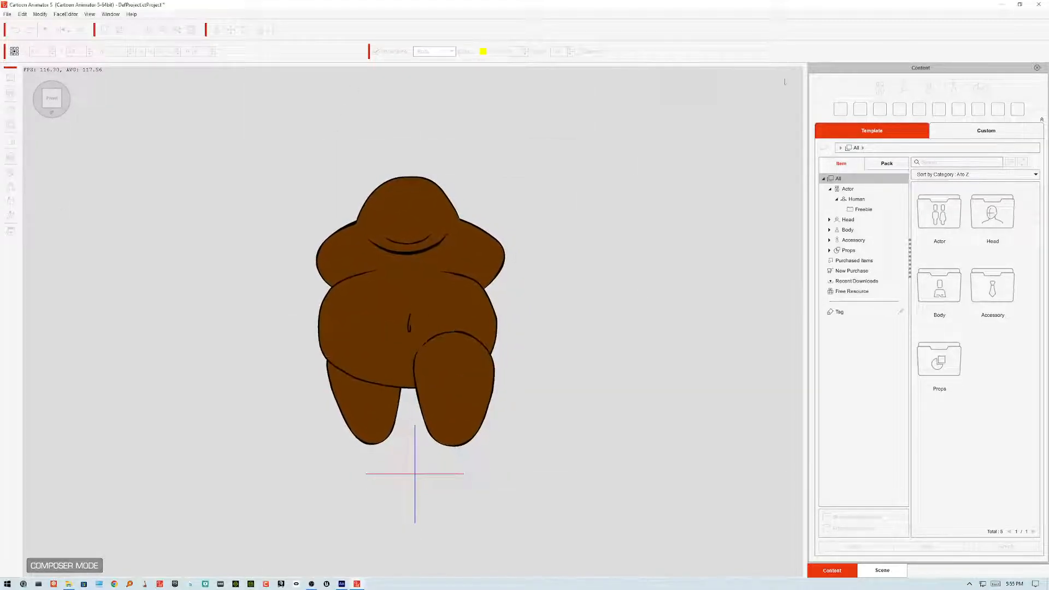
Step: Open the scene's joint mask view and move the left thigh's joint mask up and to the right
{"action": "left_click", "coordinate": [463, 305]}
{"action": "left_click", "coordinate": [486, 402]}
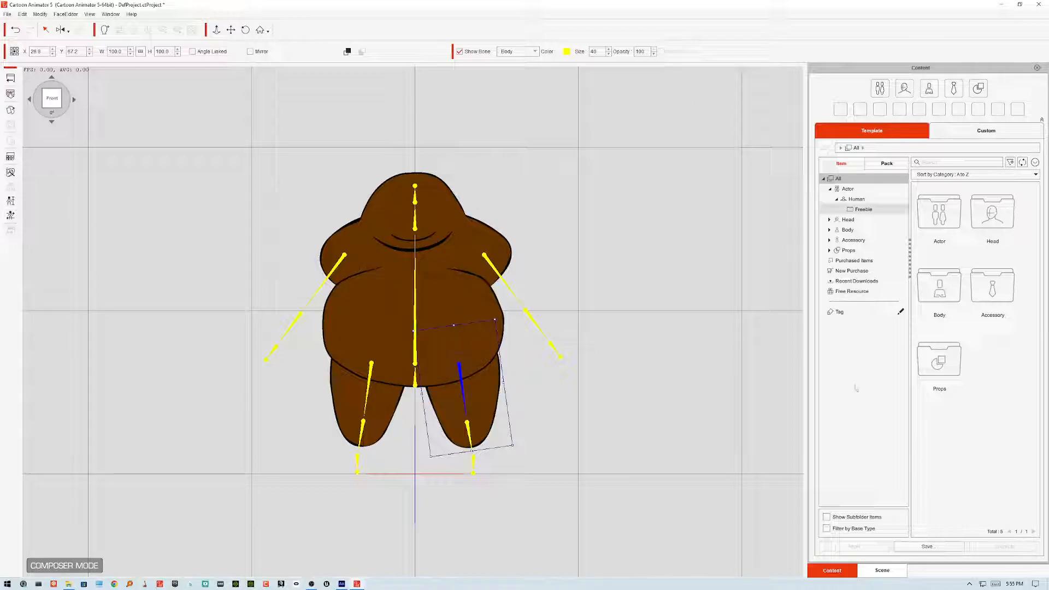
{"action": "left_click", "coordinate": [883, 570]}
{"action": "left_click", "coordinate": [941, 83]}
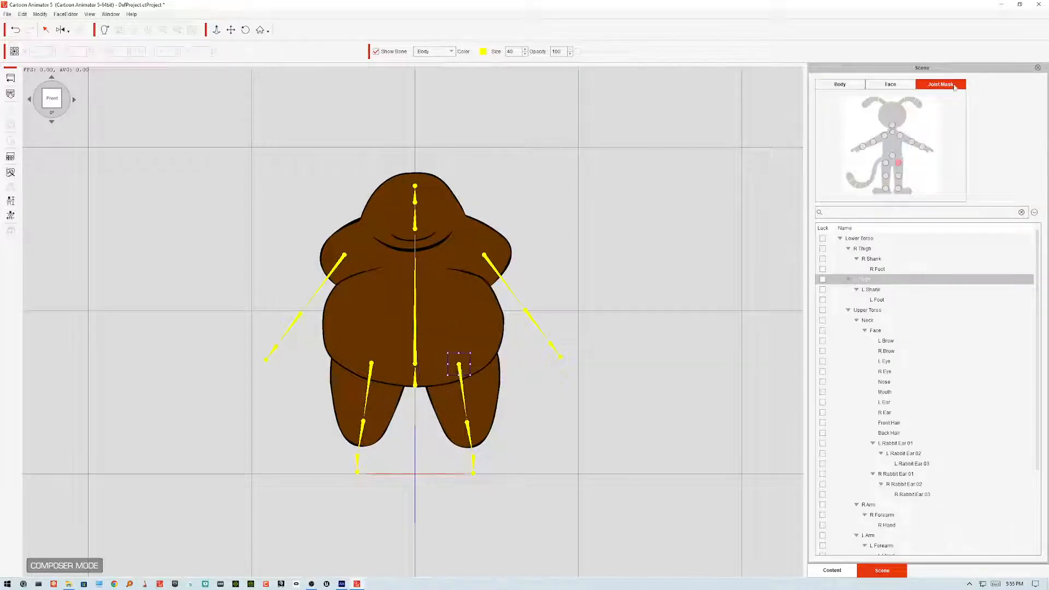
{"action": "mouse_move", "coordinate": [471, 353]}
{"action": "left_mouse_down"}
{"action": "mouse_move", "coordinate": [505, 318]}
{"action": "mouse_move", "coordinate": [495, 328]}
{"action": "mouse_move", "coordinate": [517, 333]}
{"action": "mouse_move", "coordinate": [506, 337]}
{"action": "left_mouse_up"}
Step: Check the walk again with the Basic Walk calibration motion and close calibration
{"action": "left_click", "coordinate": [10, 215]}
{"action": "left_click", "coordinate": [766, 162]}
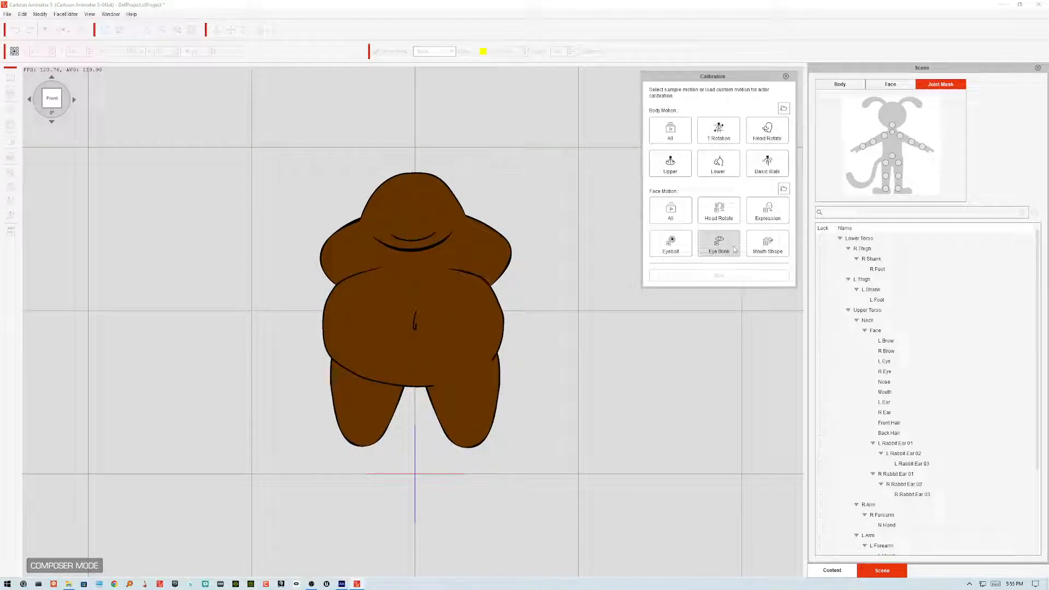
{"action": "left_click", "coordinate": [767, 163]}
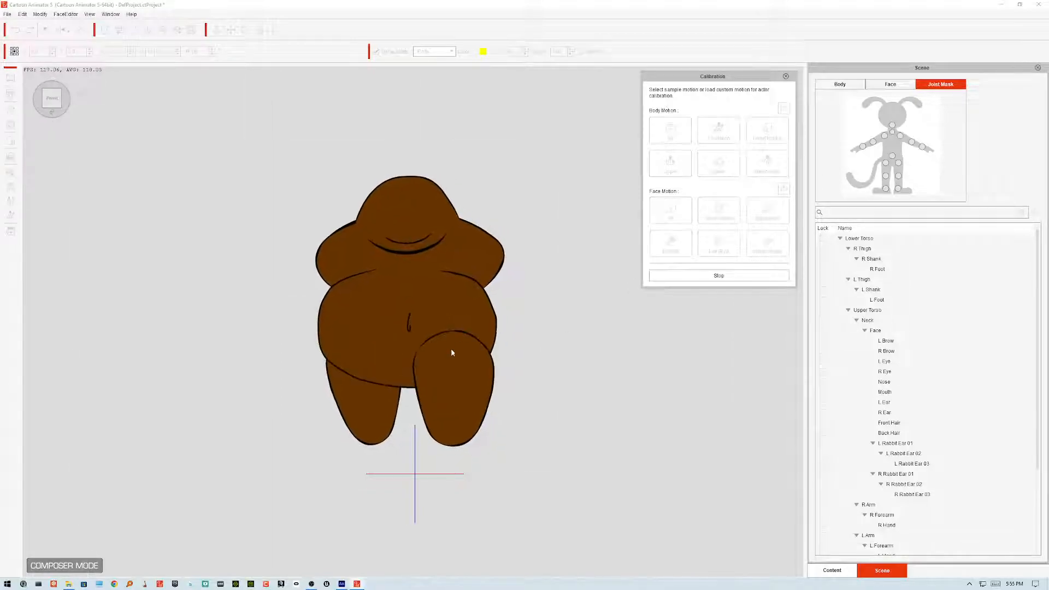
{"action": "left_click", "coordinate": [786, 76]}
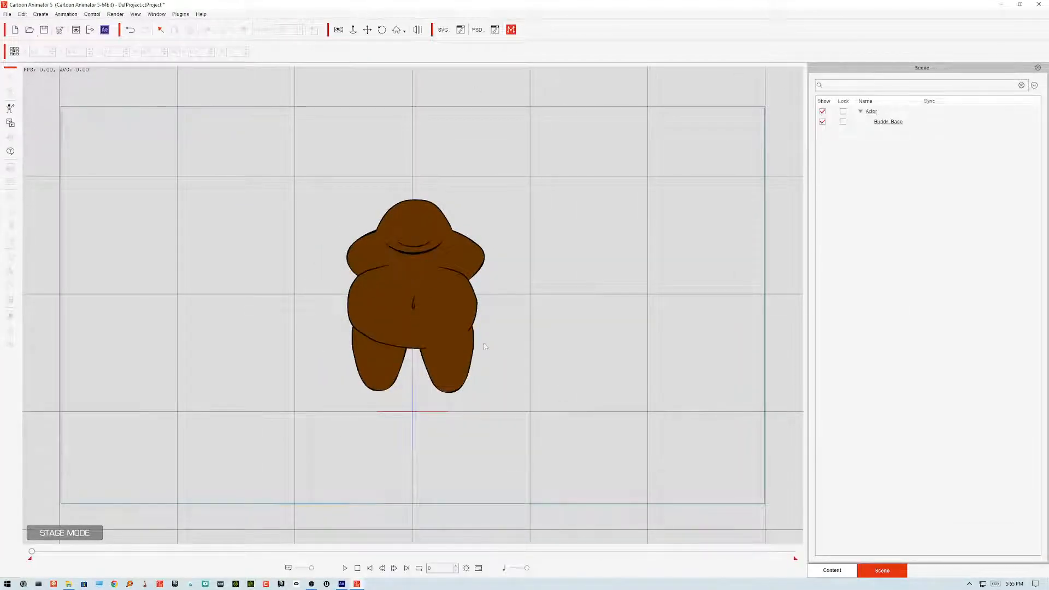
Step: Select the actor on stage, open the 2D Motion Key Editor, inspect the leg parts, and close the editor
{"action": "left_click", "coordinate": [392, 361]}
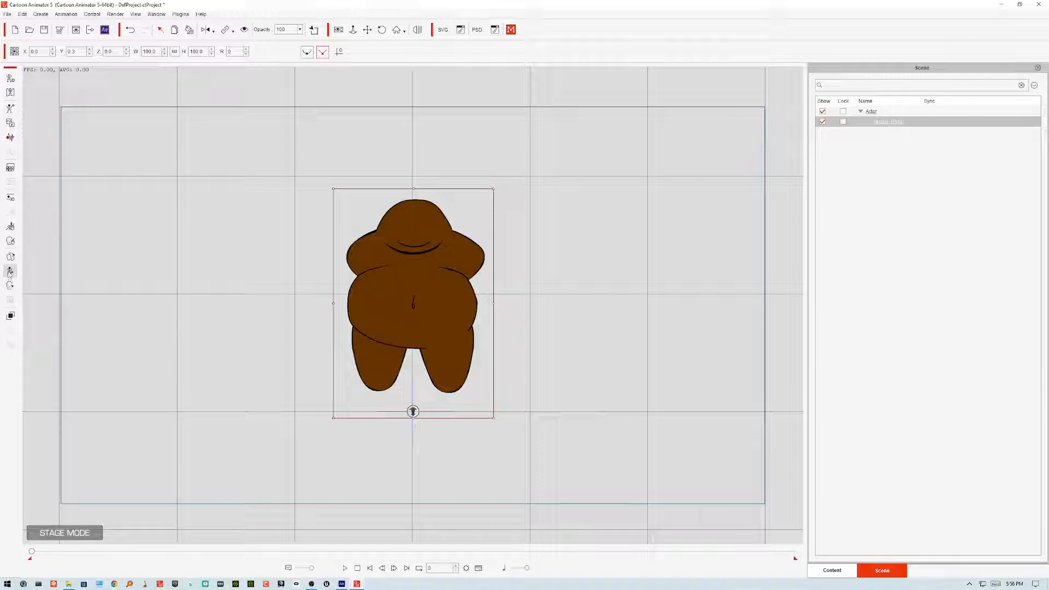
{"action": "left_click", "coordinate": [10, 271]}
{"action": "left_click", "coordinate": [541, 235]}
{"action": "left_click_drag", "start_coordinate": [544, 225], "coordinate": [664, 185]}
{"action": "left_click", "coordinate": [430, 362]}
{"action": "left_click", "coordinate": [376, 363]}
{"action": "left_click", "coordinate": [638, 288]}
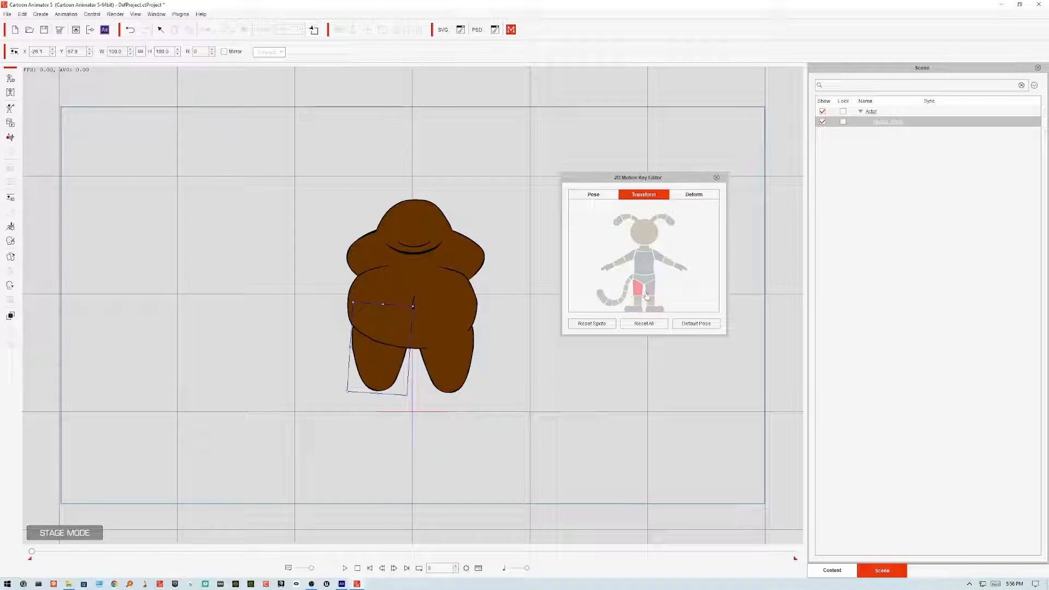
{"action": "left_click", "coordinate": [717, 179]}
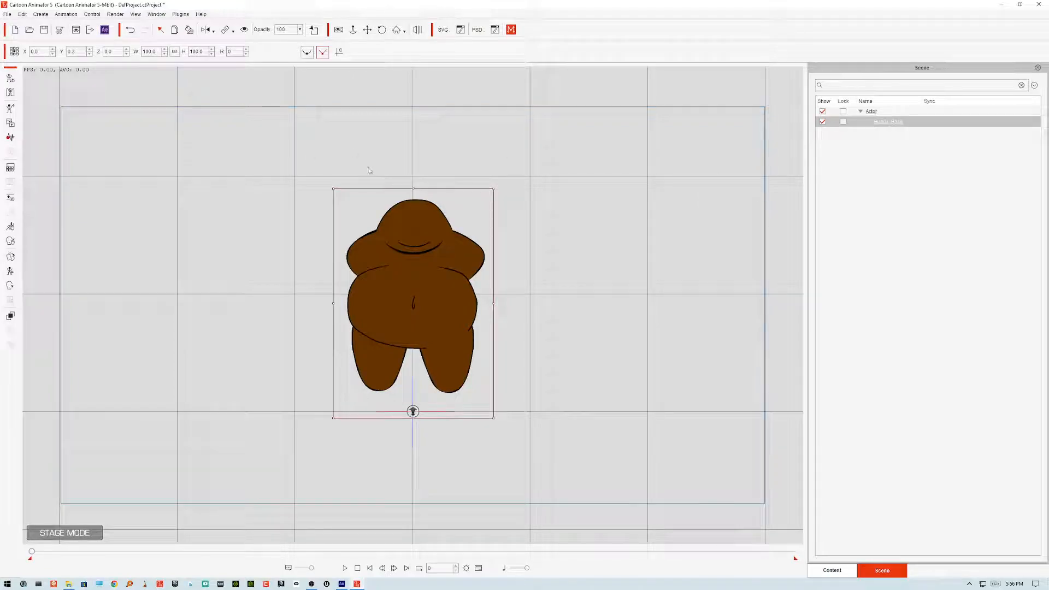
Step: Open the Runtime Composer, reposition it, and select the left thigh to inspect its bone and joint mask settings
{"action": "left_click", "coordinate": [10, 94]}
{"action": "left_click_drag", "start_coordinate": [512, 174], "coordinate": [641, 139]}
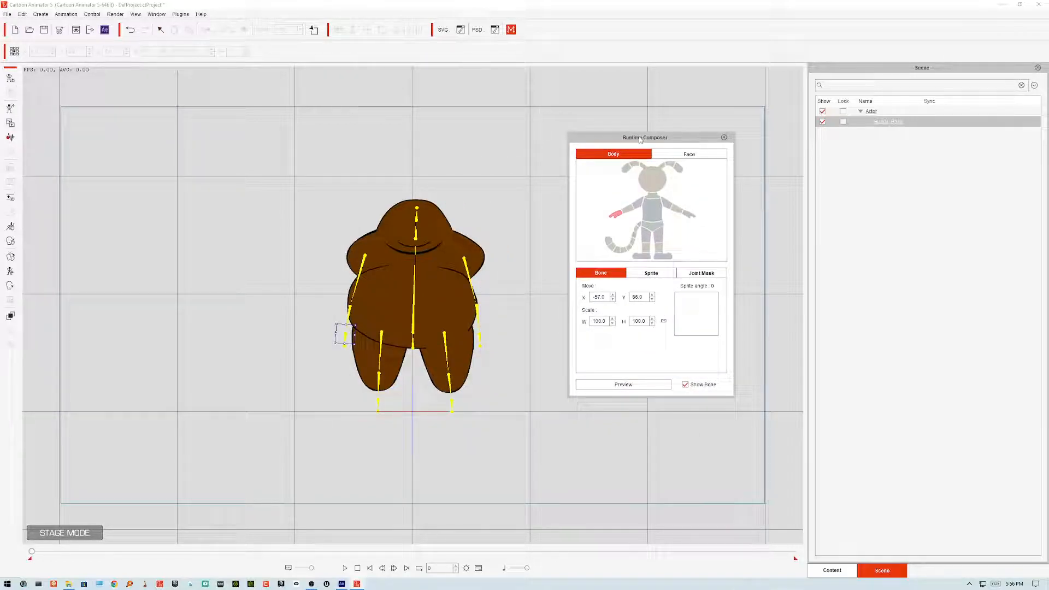
{"action": "left_click_drag", "start_coordinate": [671, 141], "coordinate": [652, 125]}
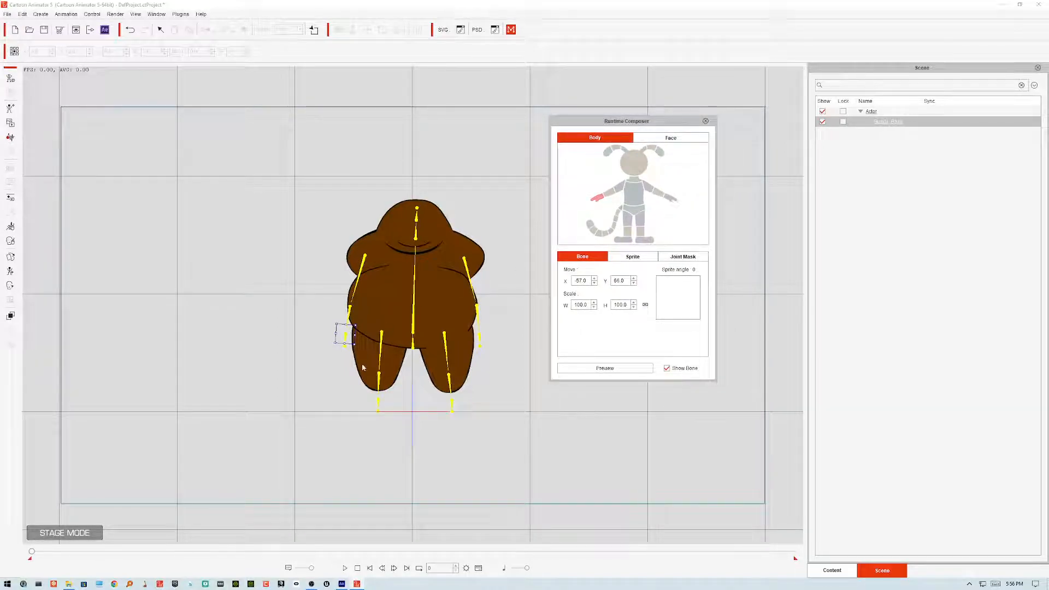
{"action": "left_click", "coordinate": [380, 348]}
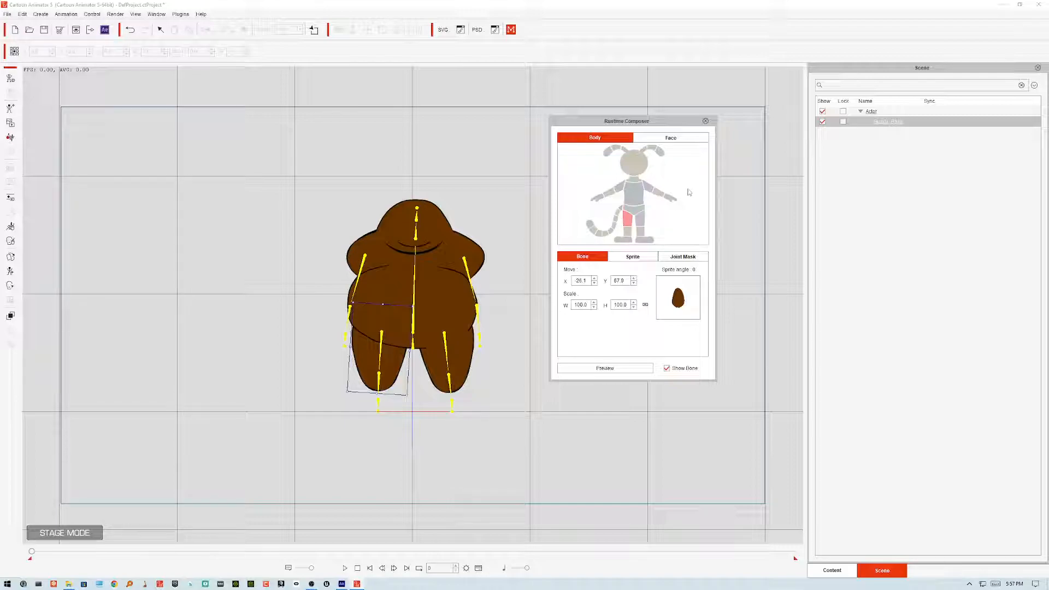
{"action": "left_click", "coordinate": [676, 138]}
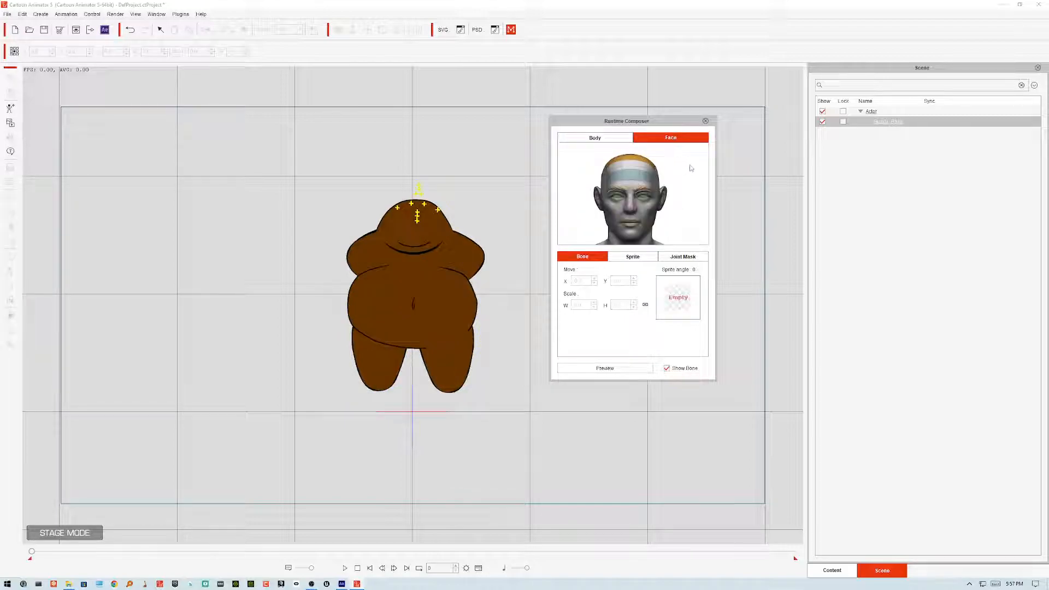
{"action": "left_click", "coordinate": [595, 138]}
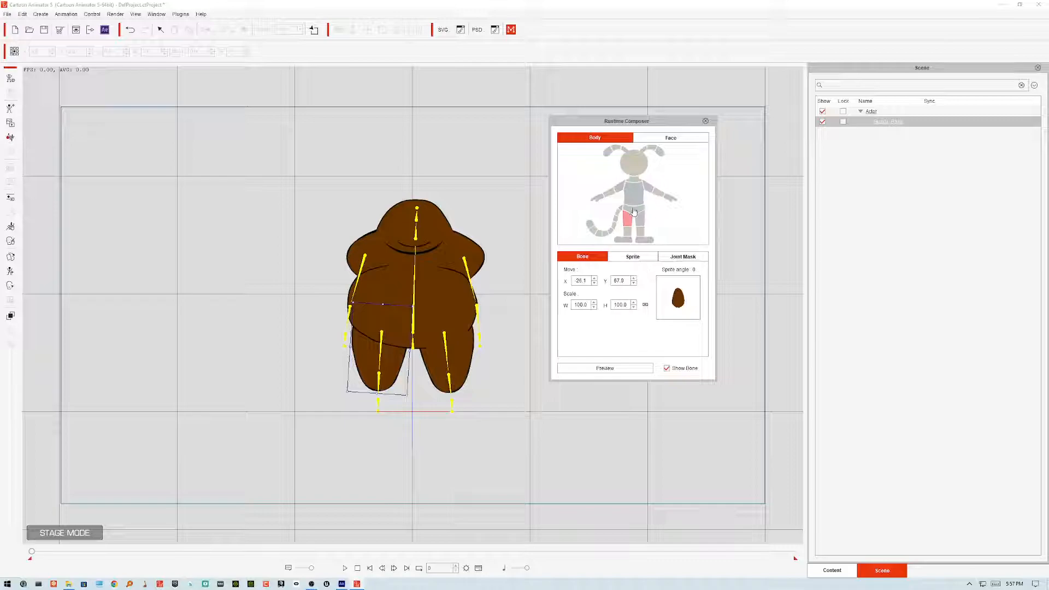
{"action": "left_click", "coordinate": [633, 256]}
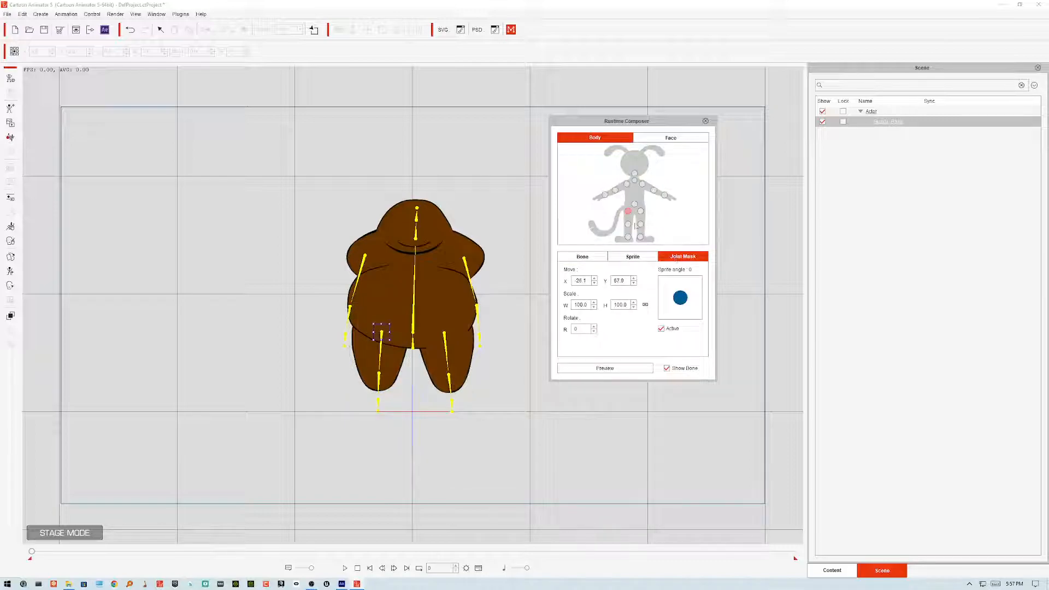
Step: Examine the thigh's Body, Face, Sprite and Joint Mask tabs in the Runtime Composer
{"action": "left_click", "coordinate": [634, 140]}
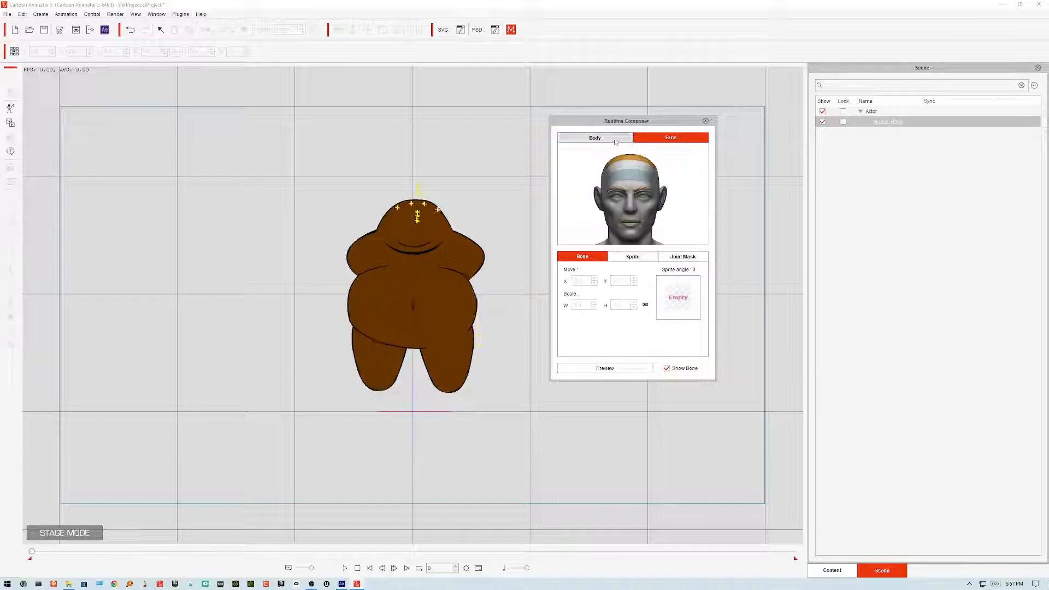
{"action": "left_click", "coordinate": [615, 140]}
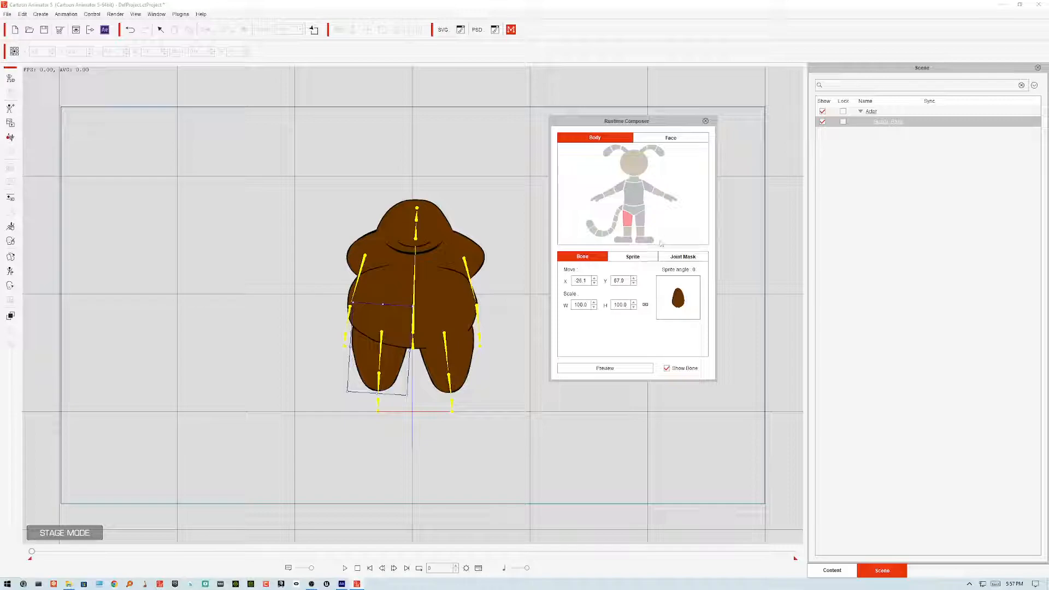
{"action": "left_click", "coordinate": [634, 211]}
{"action": "left_click", "coordinate": [629, 220]}
{"action": "left_click", "coordinate": [644, 257]}
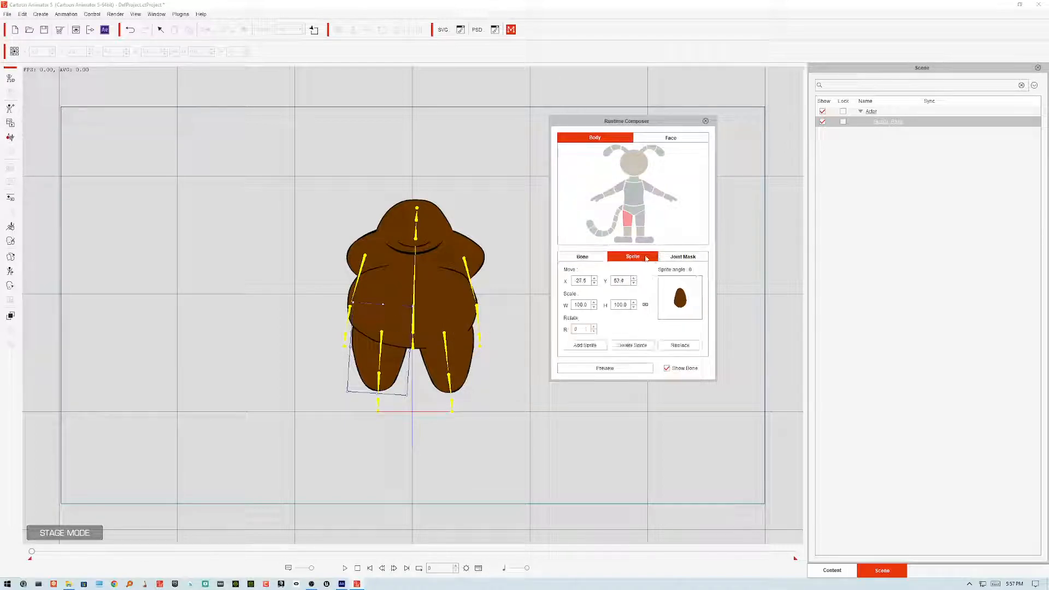
{"action": "left_click", "coordinate": [683, 258]}
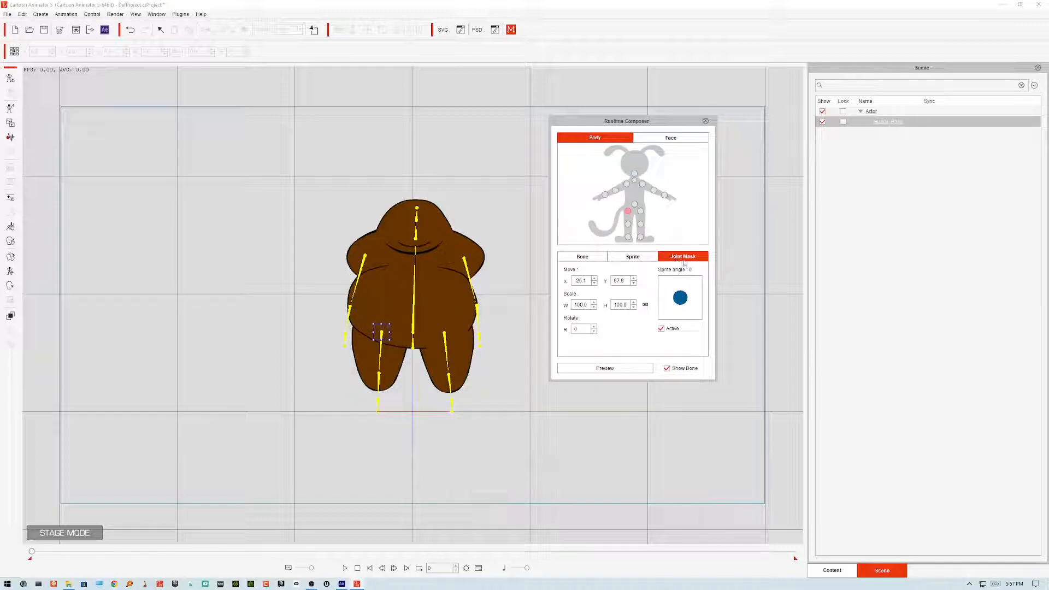
{"action": "left_click", "coordinate": [664, 139]}
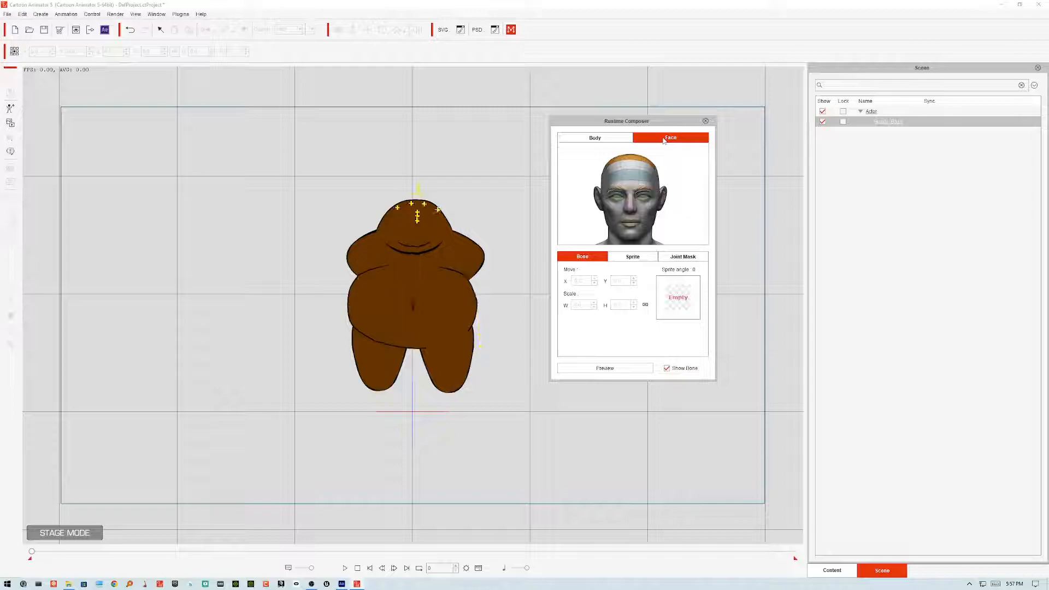
{"action": "left_click", "coordinate": [651, 257]}
{"action": "left_click", "coordinate": [681, 258]}
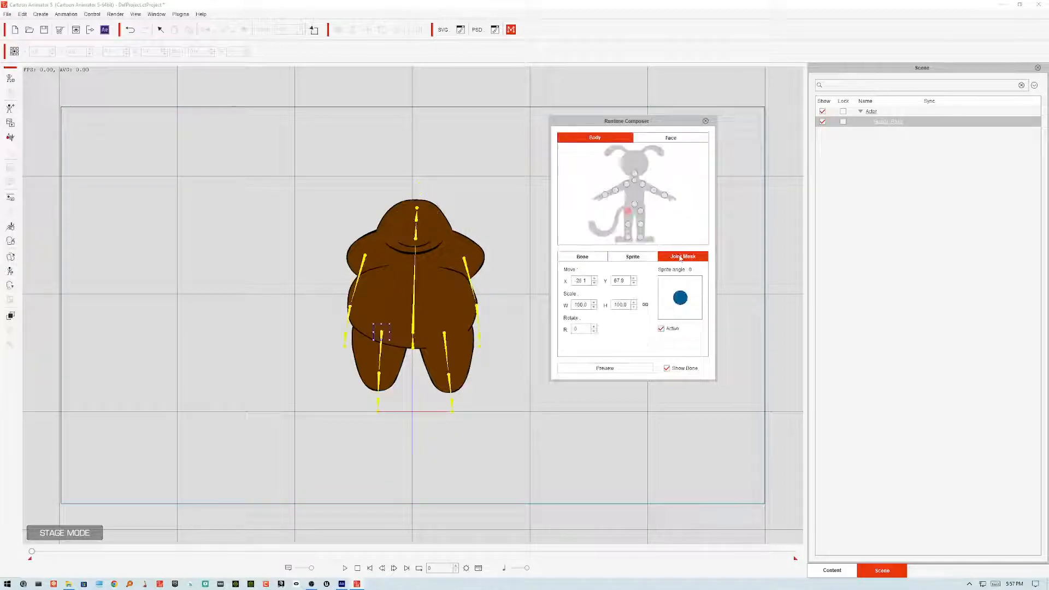
Step: Close the Runtime Composer, then open the 2D Motion Key Editor to view the left thigh's transform and close it
{"action": "left_click", "coordinate": [706, 121]}
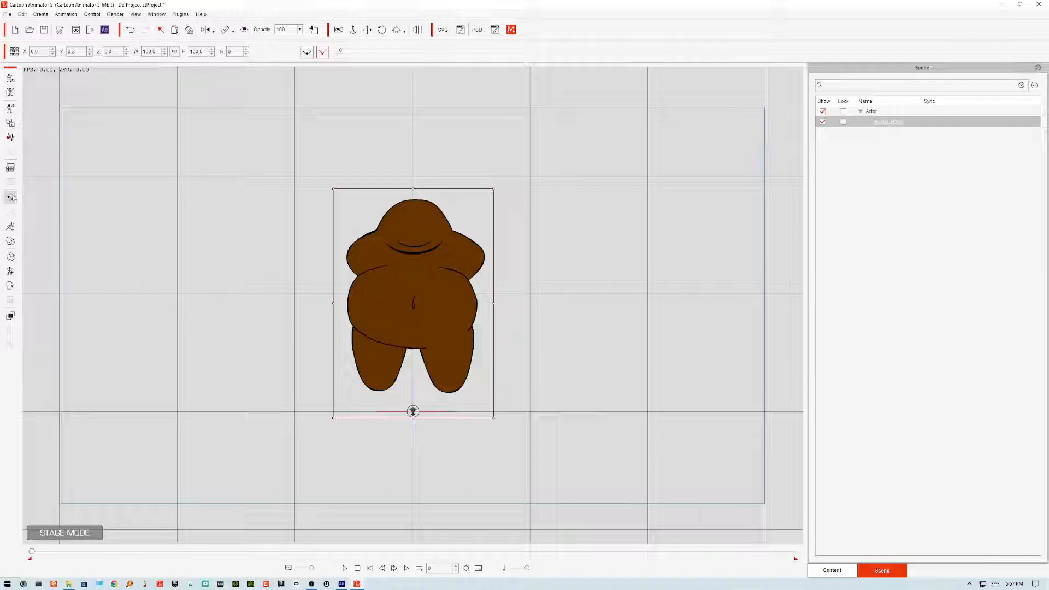
{"action": "left_click", "coordinate": [11, 271]}
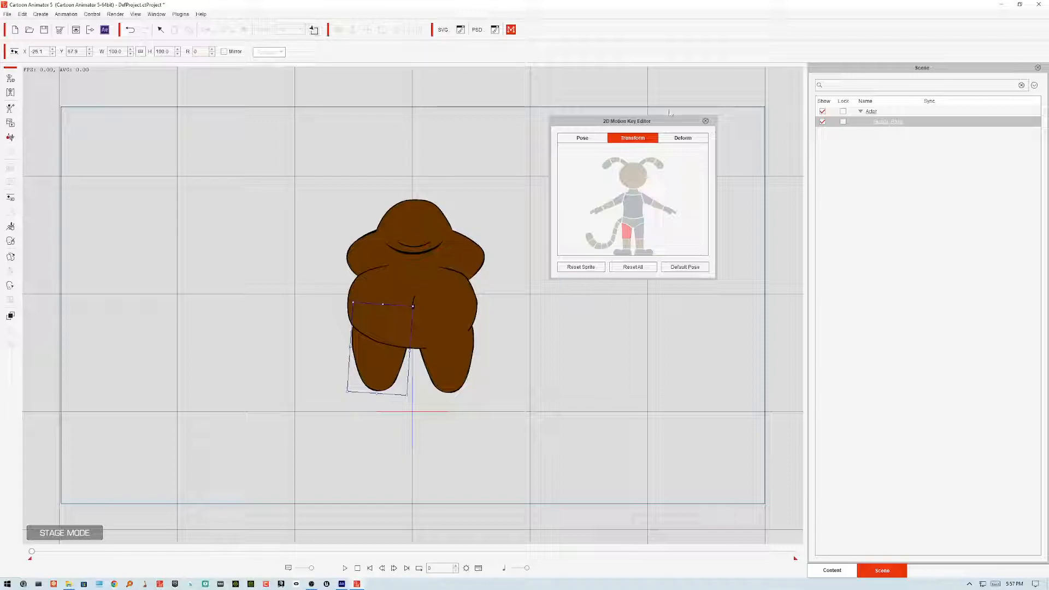
{"action": "left_click", "coordinate": [706, 122]}
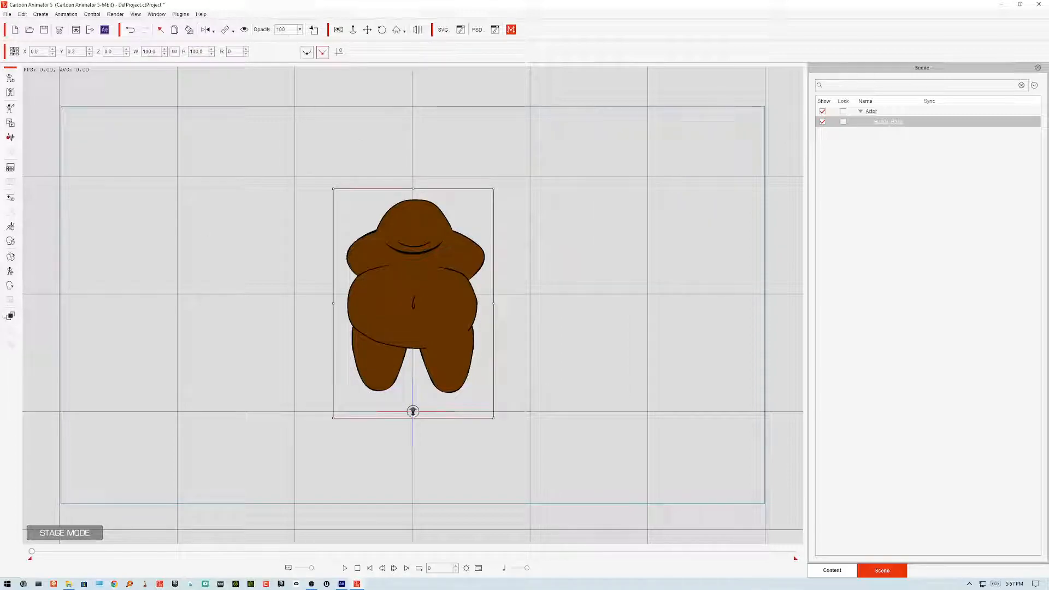
Step: Open the Layer Editor, move it beside the character, and send the left thigh to the back
{"action": "left_click", "coordinate": [10, 315]}
{"action": "left_click", "coordinate": [362, 349]}
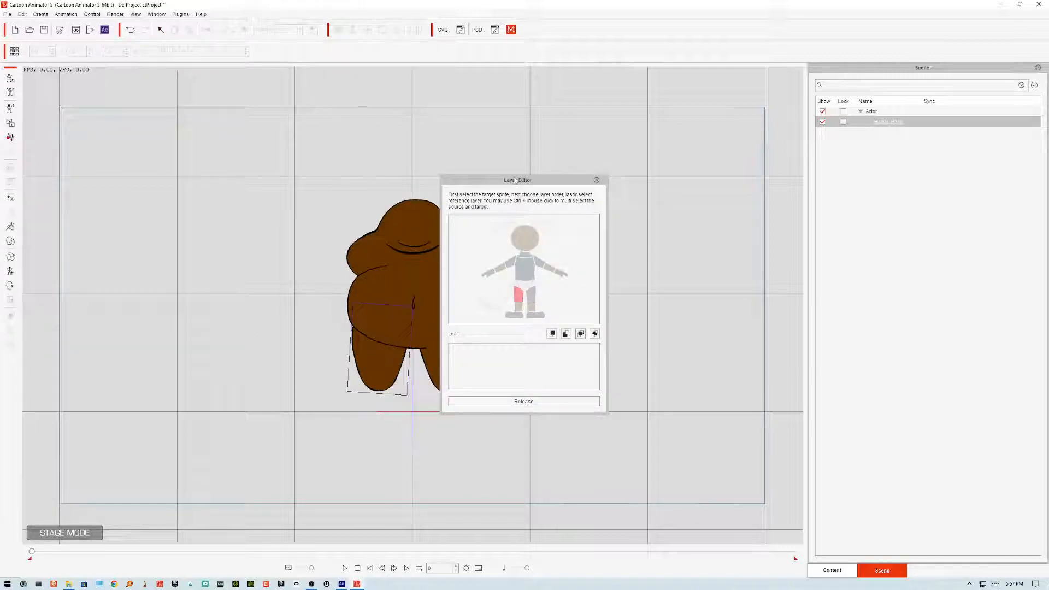
{"action": "left_click_drag", "start_coordinate": [516, 180], "coordinate": [662, 174]}
{"action": "left_click", "coordinate": [711, 328]}
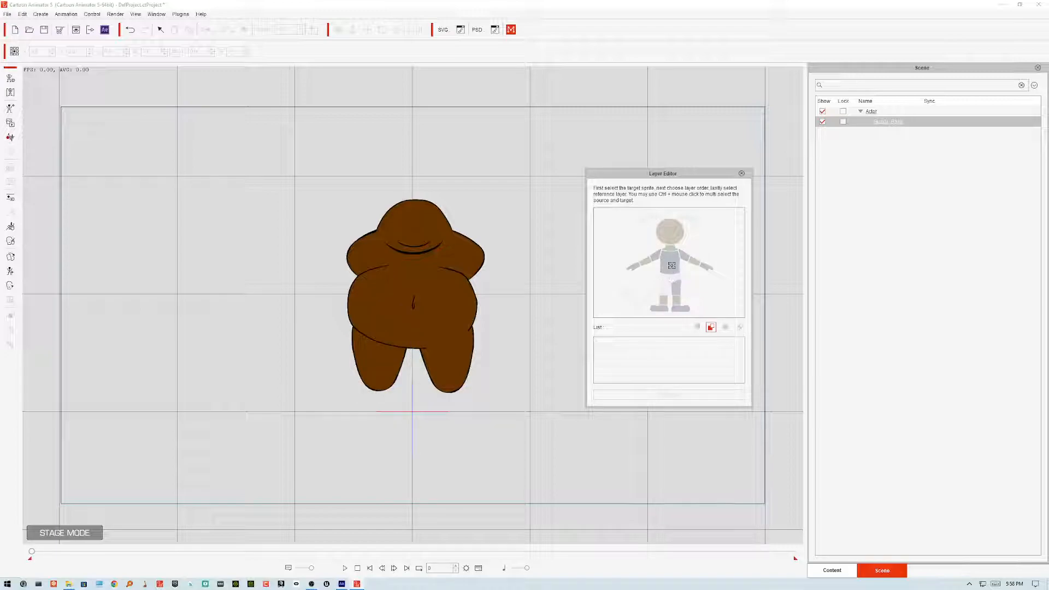
Step: Select the right thigh and send it to the back in the Layer Editor
{"action": "left_click", "coordinate": [457, 349]}
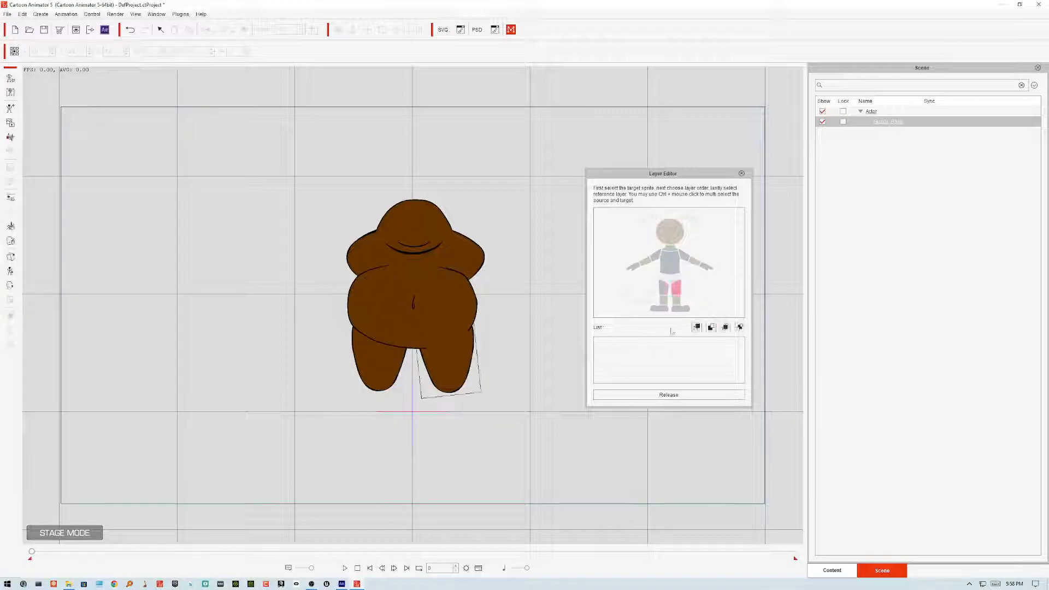
{"action": "left_click", "coordinate": [698, 328]}
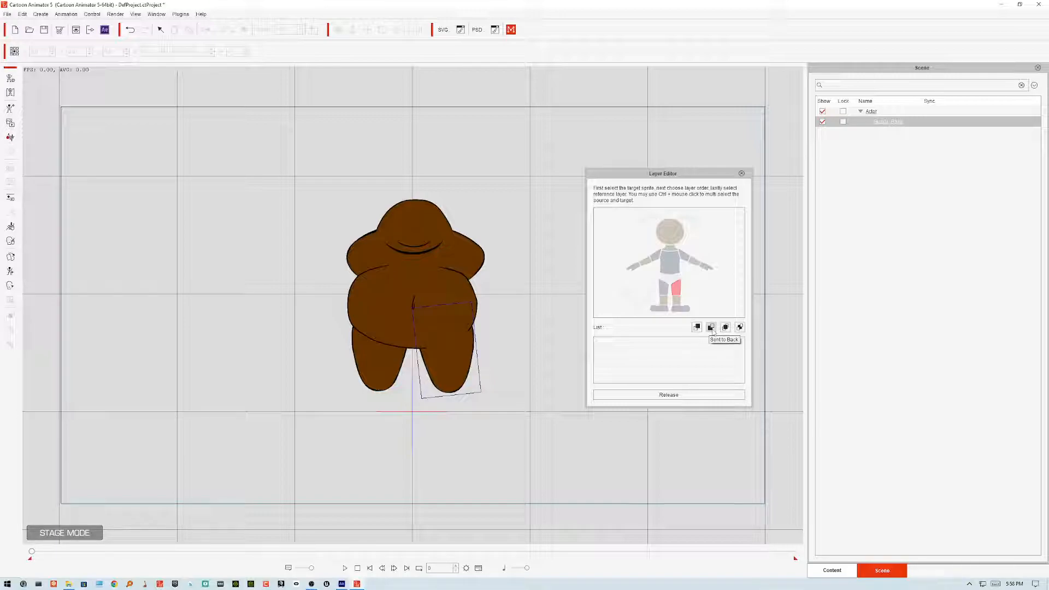
{"action": "left_click", "coordinate": [712, 330]}
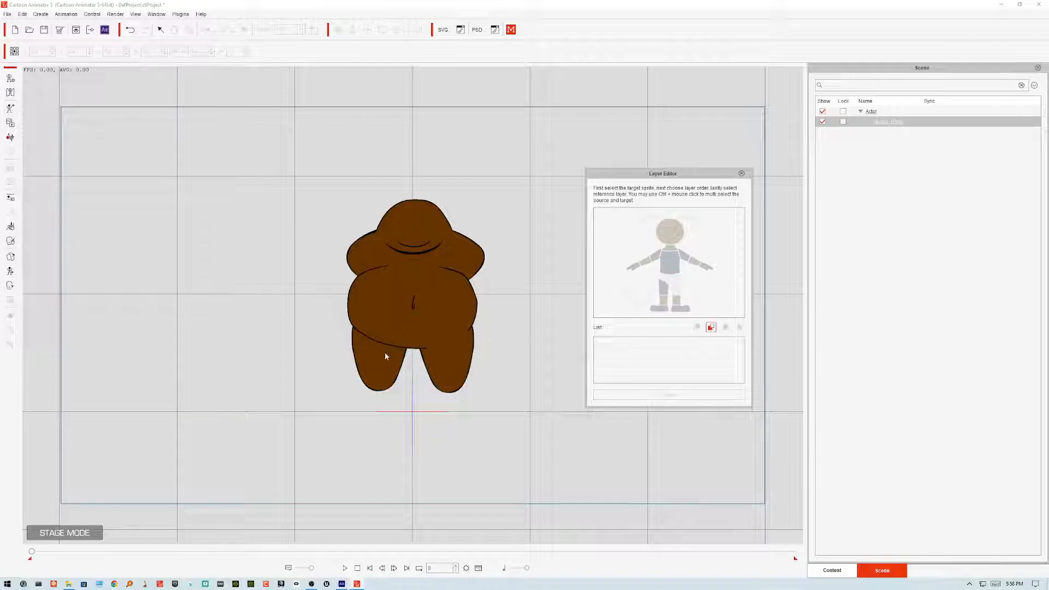
Step: Reselect the left thigh, send it to the back again, and close the Layer Editor
{"action": "left_click", "coordinate": [426, 361]}
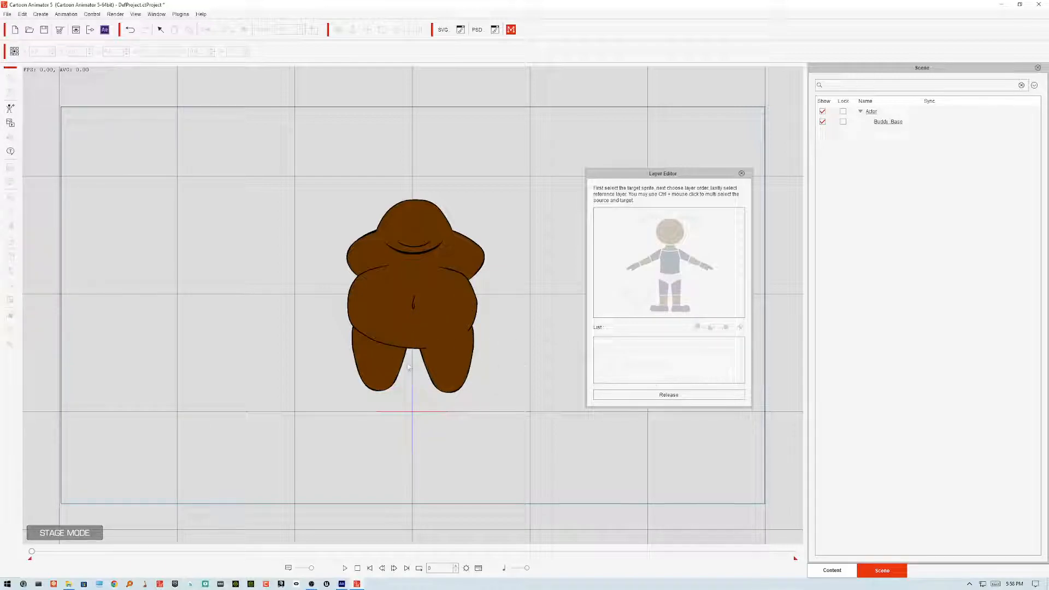
{"action": "left_click", "coordinate": [391, 364]}
{"action": "left_click", "coordinate": [369, 345]}
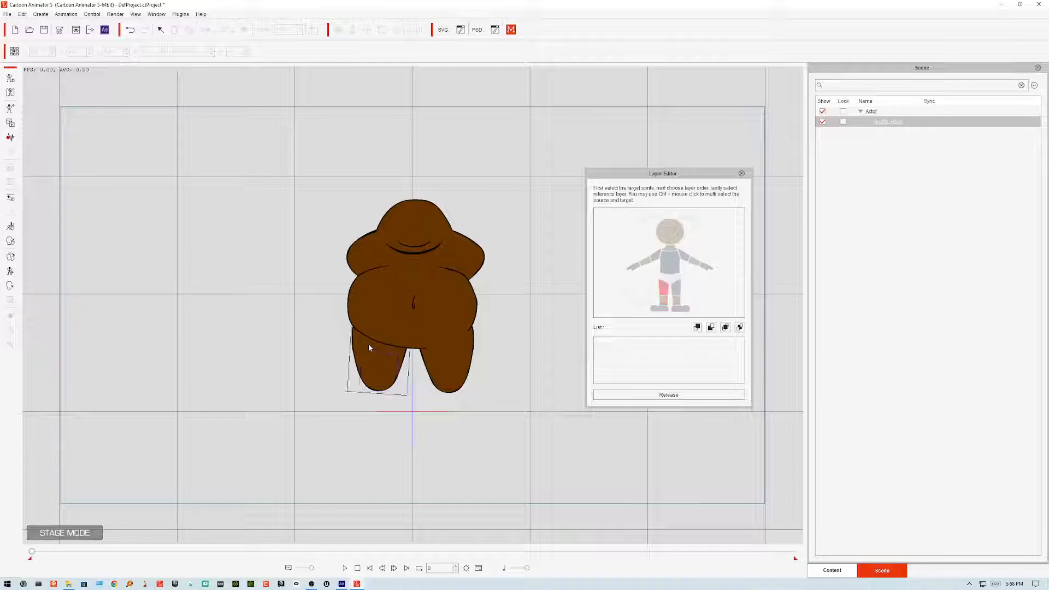
{"action": "left_click", "coordinate": [712, 330]}
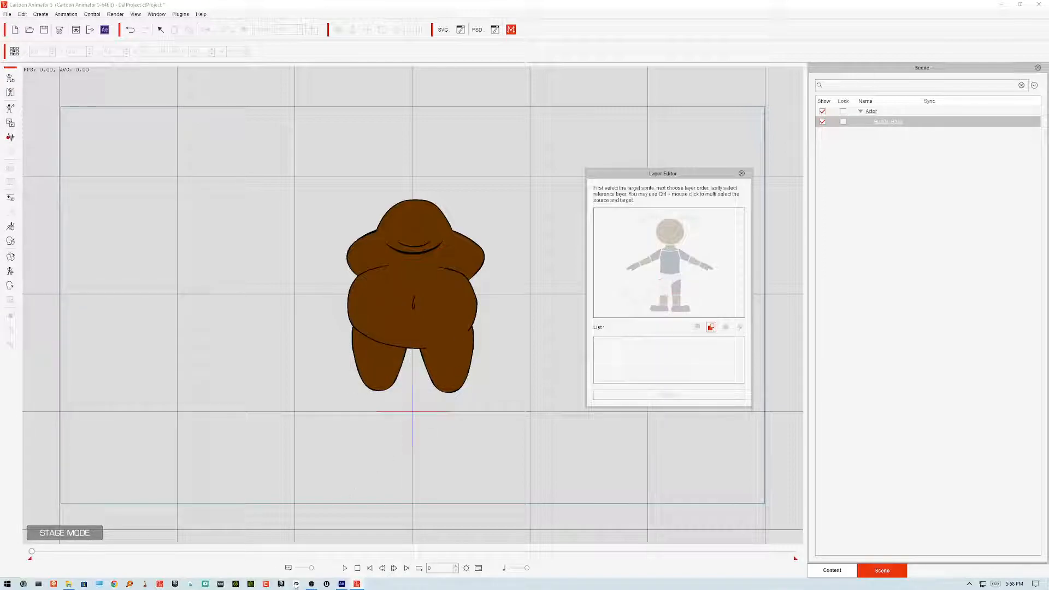
{"action": "left_click", "coordinate": [742, 174]}
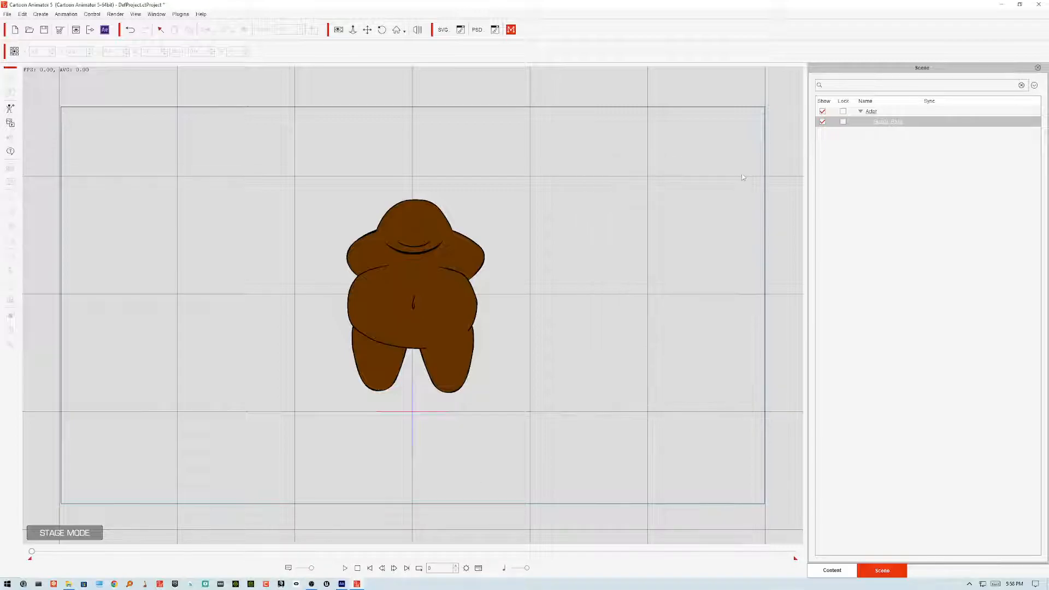
Step: Apply the Female_Walk motion from Animation > 3D Motion > Editable 3D in the content library to the actor
{"action": "left_click", "coordinate": [832, 570]}
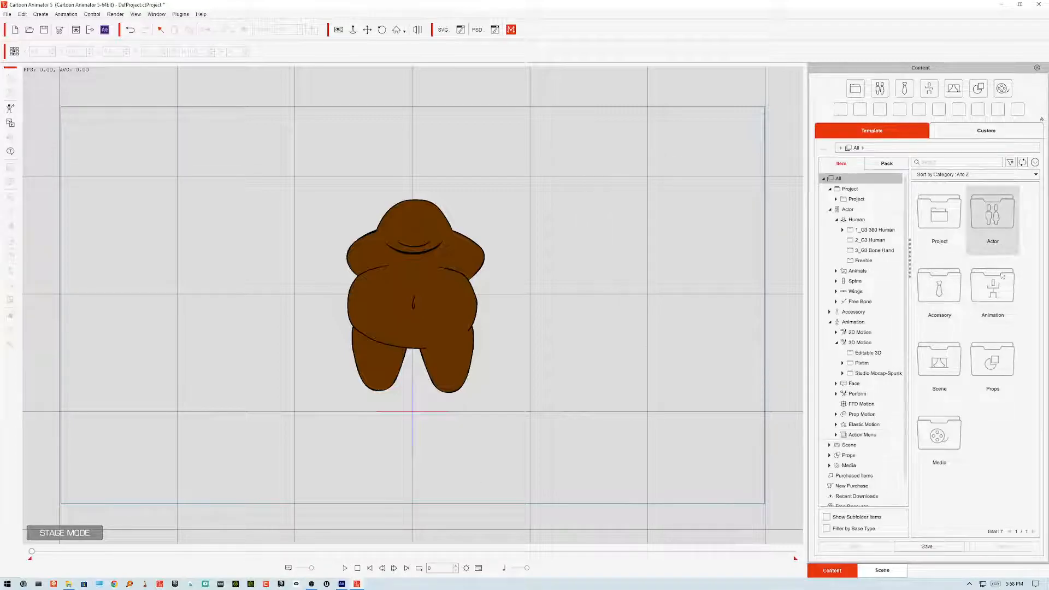
{"action": "double_click", "coordinate": [996, 296]}
{"action": "double_click", "coordinate": [1006, 221]}
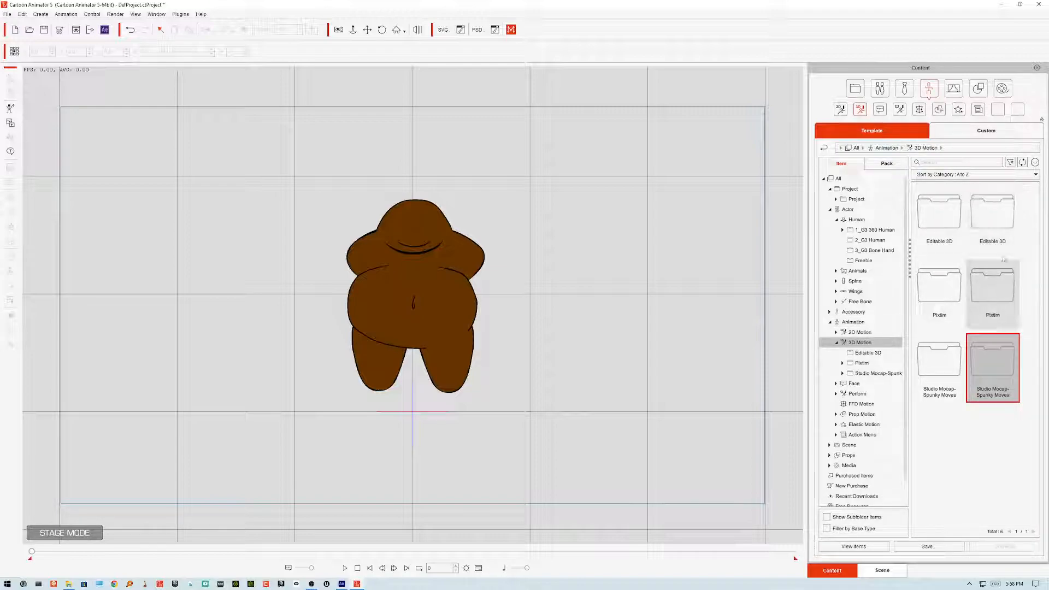
{"action": "left_click", "coordinate": [999, 208]}
{"action": "double_click", "coordinate": [999, 209]}
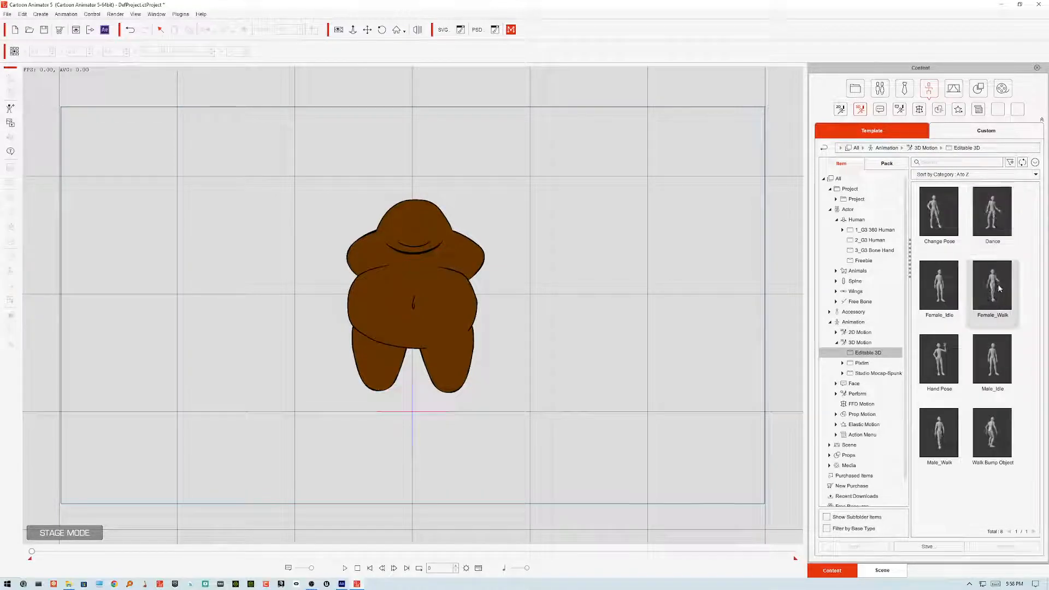
{"action": "left_click_drag", "start_coordinate": [996, 291], "coordinate": [440, 331]}
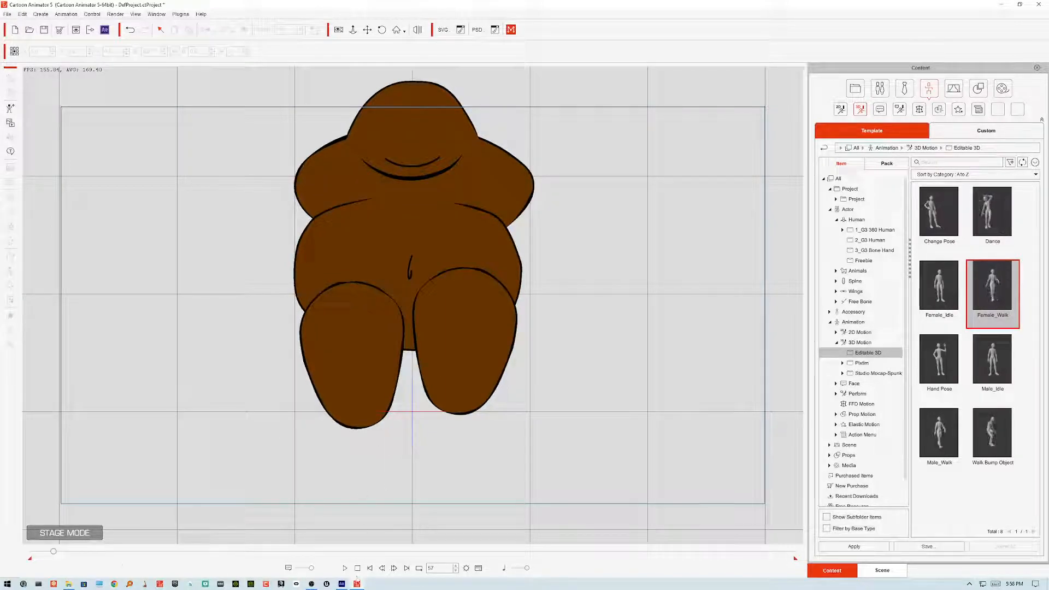
Step: Stop playback, reopen the Layer Editor, and reset the layer order of the left and right thighs
{"action": "left_click", "coordinate": [370, 568]}
{"action": "left_click", "coordinate": [371, 363]}
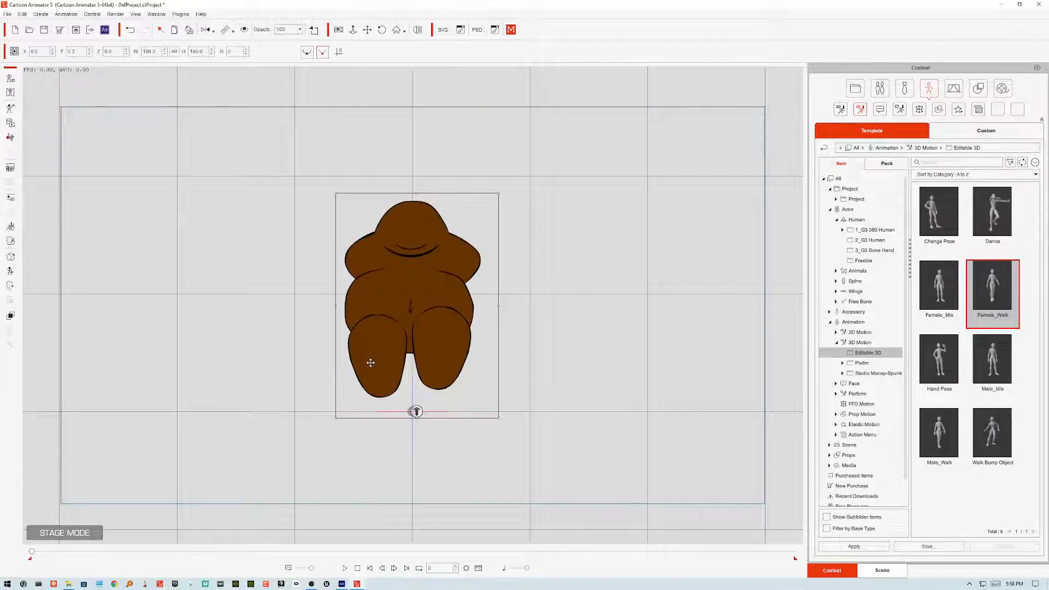
{"action": "left_click", "coordinate": [12, 316]}
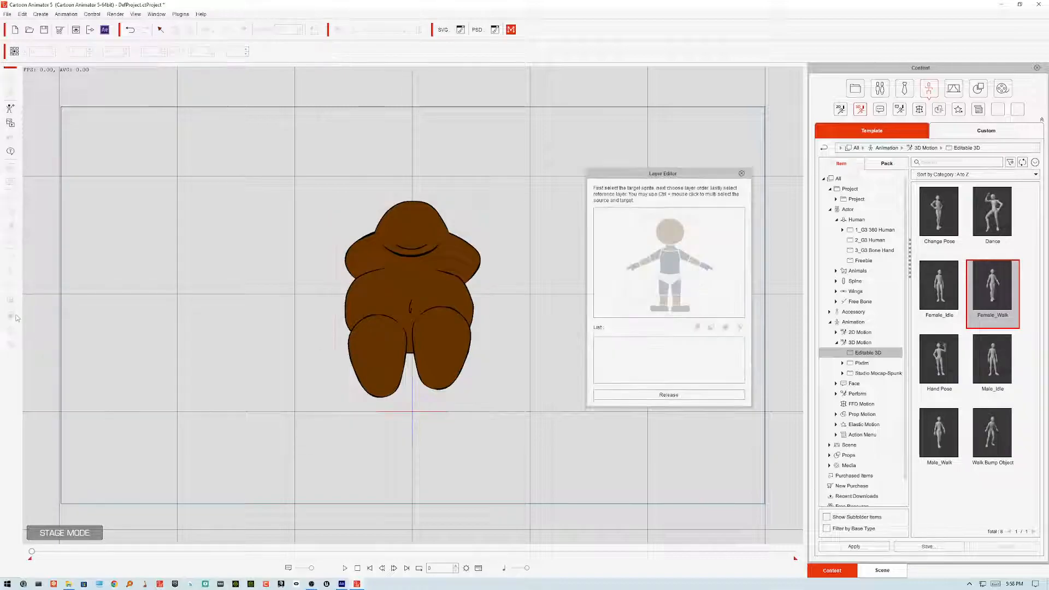
{"action": "left_click", "coordinate": [665, 293]}
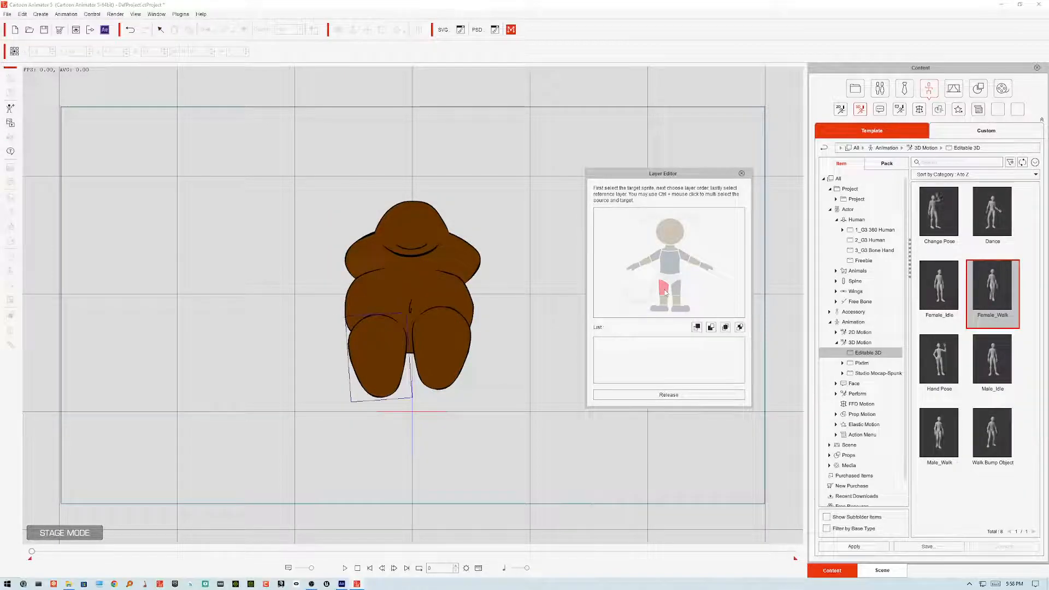
{"action": "left_click", "coordinate": [740, 328]}
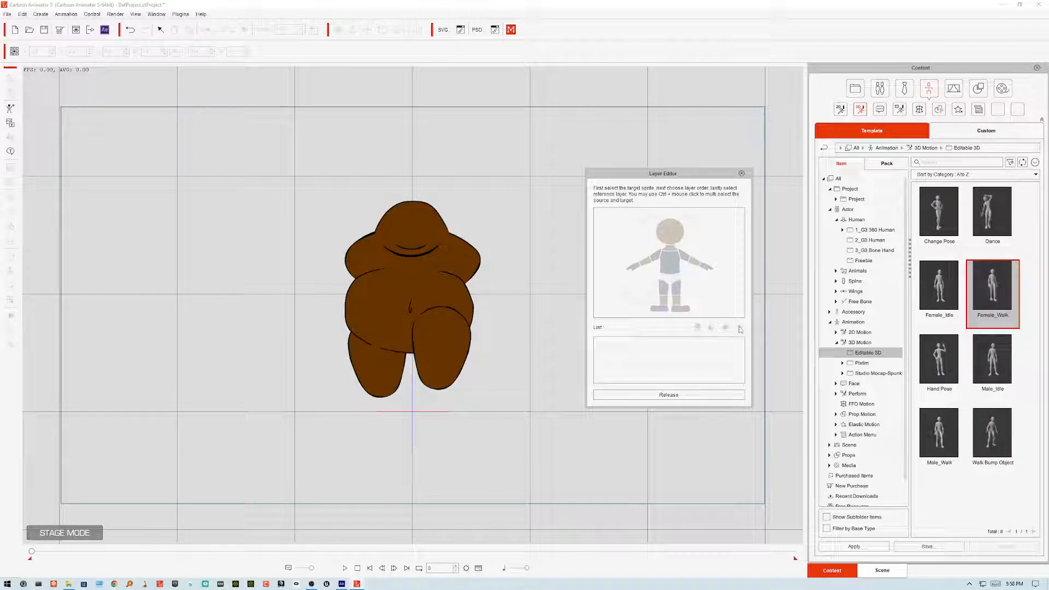
{"action": "left_click", "coordinate": [454, 350]}
{"action": "left_click", "coordinate": [740, 327]}
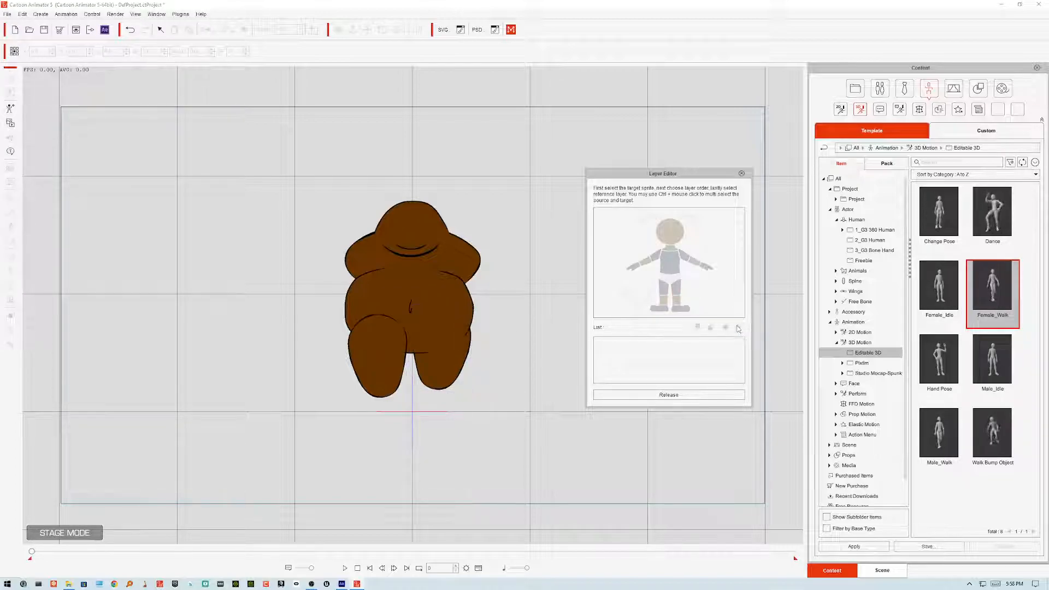
Step: Send the left thigh and then the right thigh to the back in the Layer Editor
{"action": "left_click", "coordinate": [382, 350]}
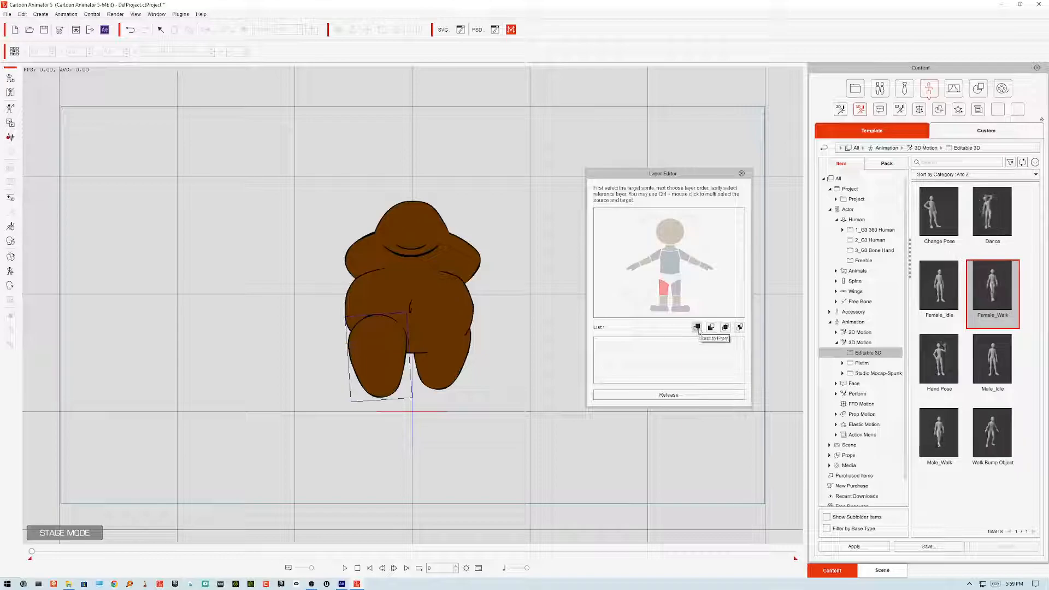
{"action": "left_click", "coordinate": [711, 328]}
{"action": "left_click", "coordinate": [672, 270]}
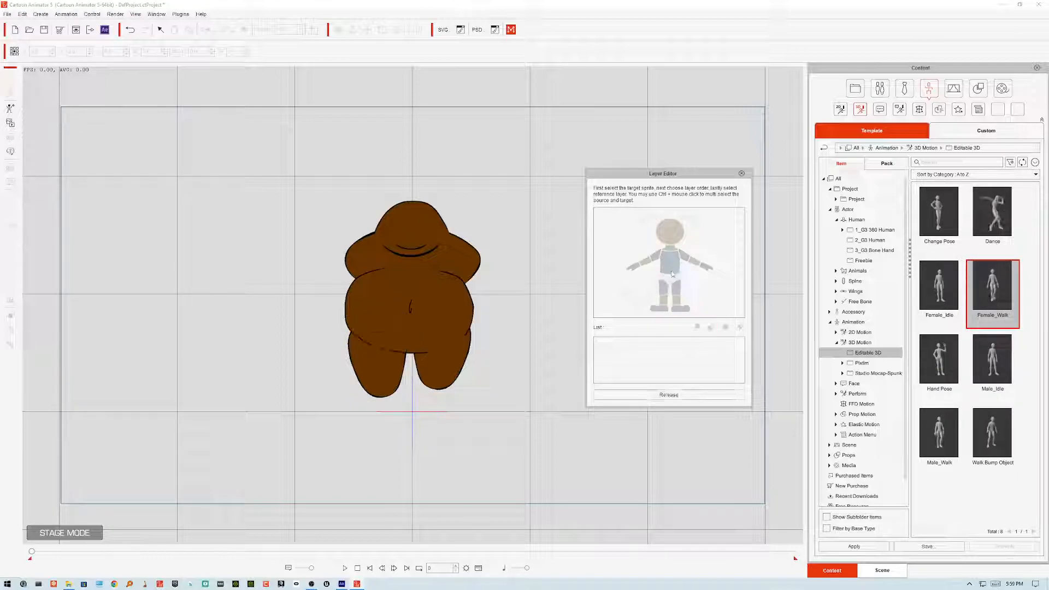
{"action": "left_click", "coordinate": [441, 370]}
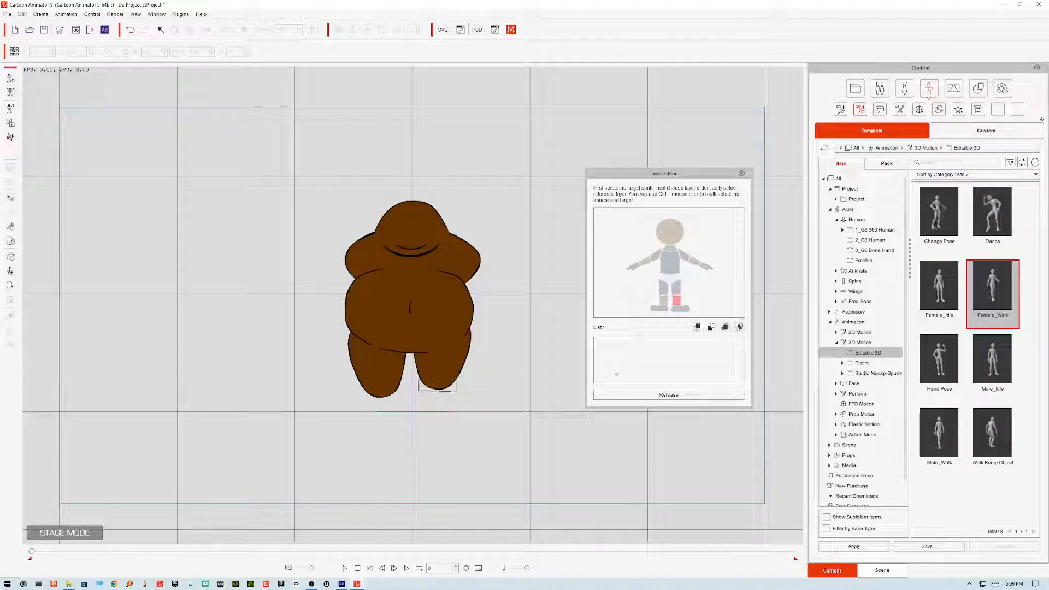
{"action": "left_click", "coordinate": [711, 327]}
{"action": "left_click", "coordinate": [672, 267]}
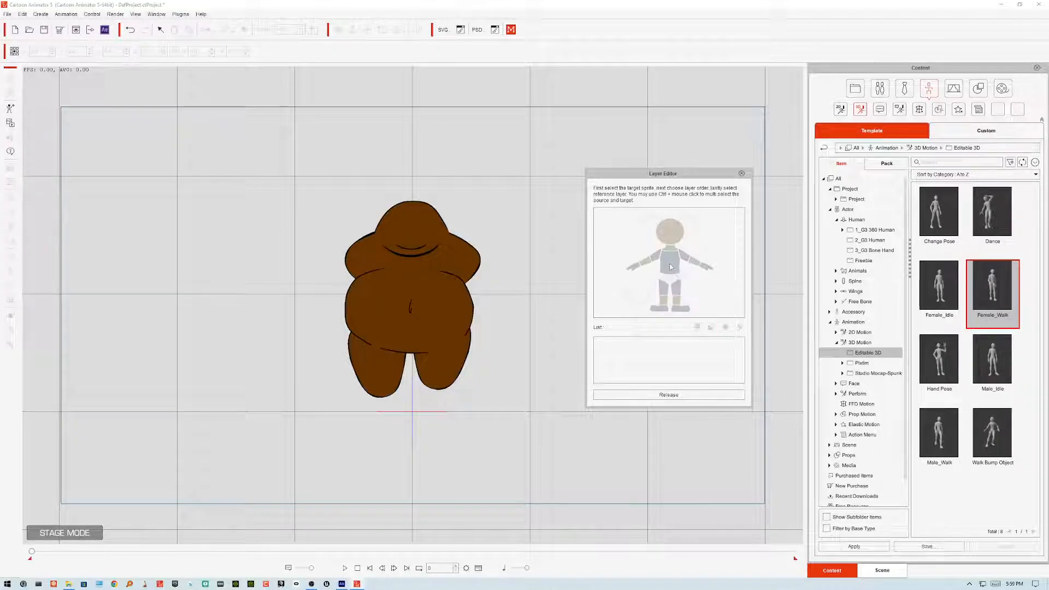
Step: Play the walk twice to check the leg layering and close the Layer Editor
{"action": "left_click", "coordinate": [345, 568]}
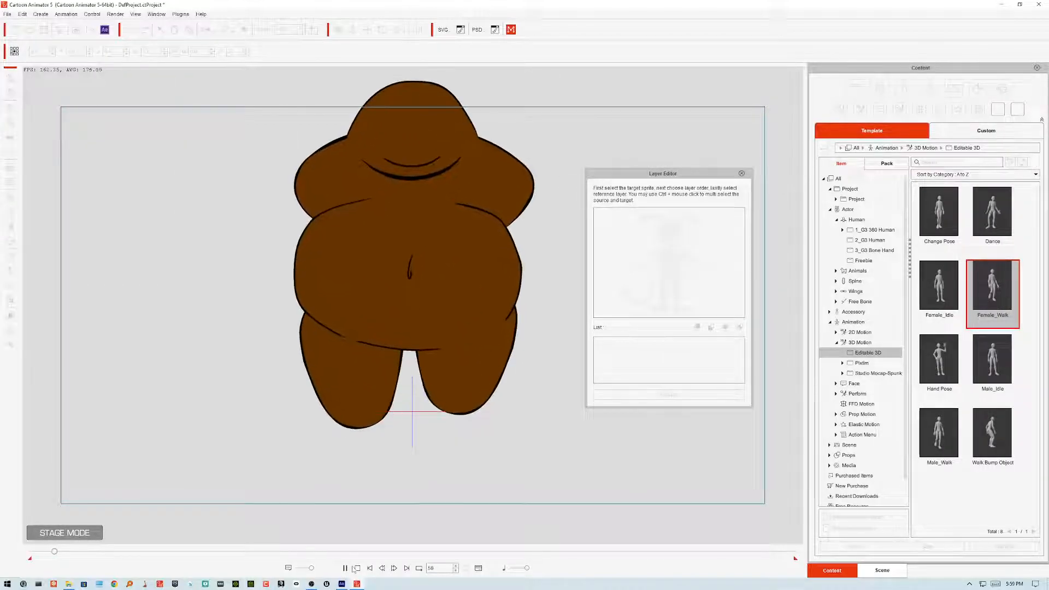
{"action": "left_click", "coordinate": [357, 568]}
{"action": "left_click", "coordinate": [346, 569]}
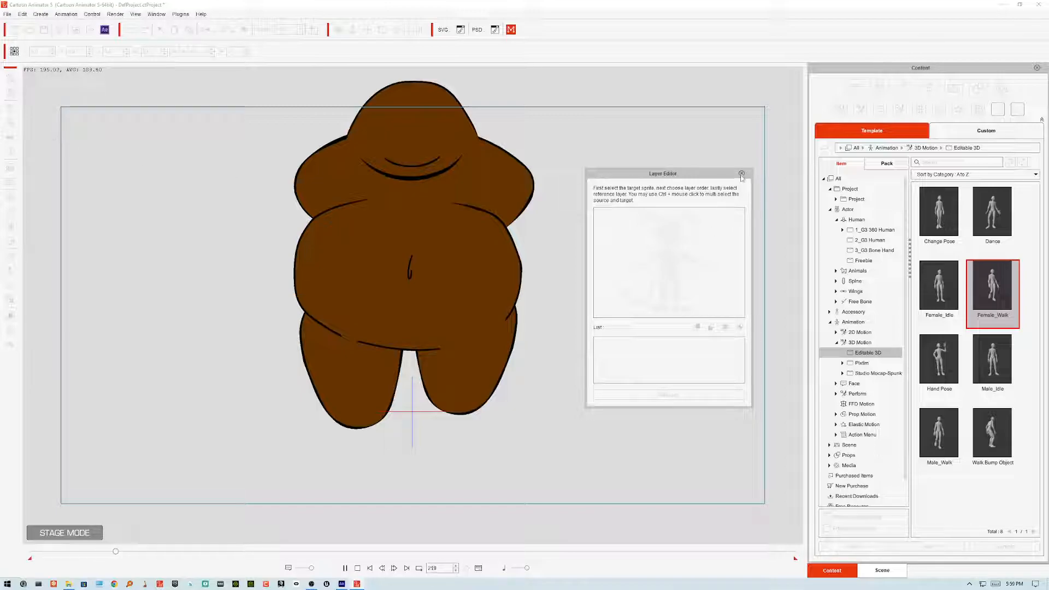
{"action": "left_click", "coordinate": [358, 568]}
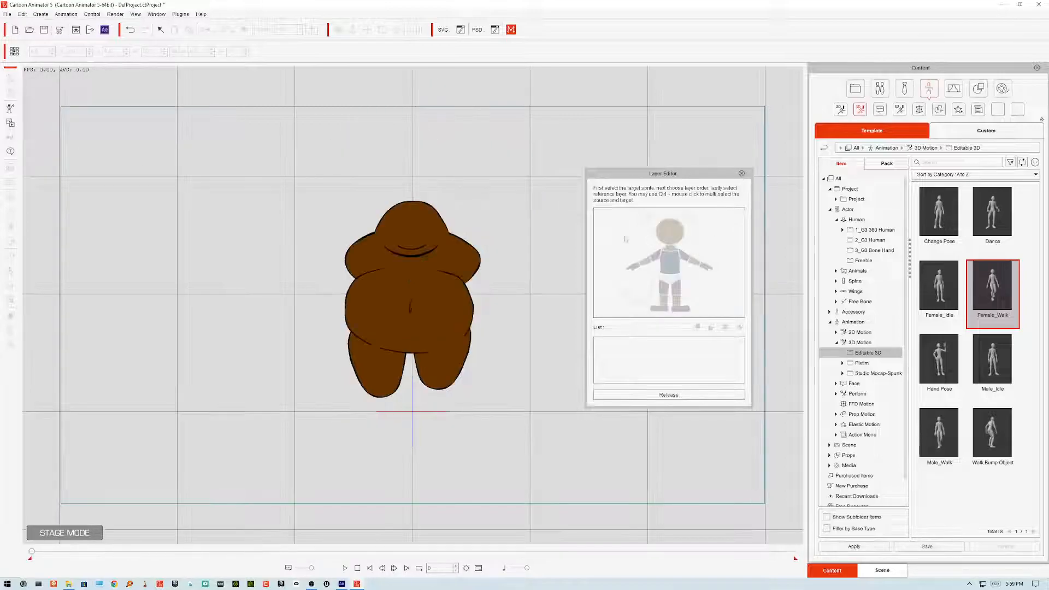
{"action": "left_click", "coordinate": [742, 174]}
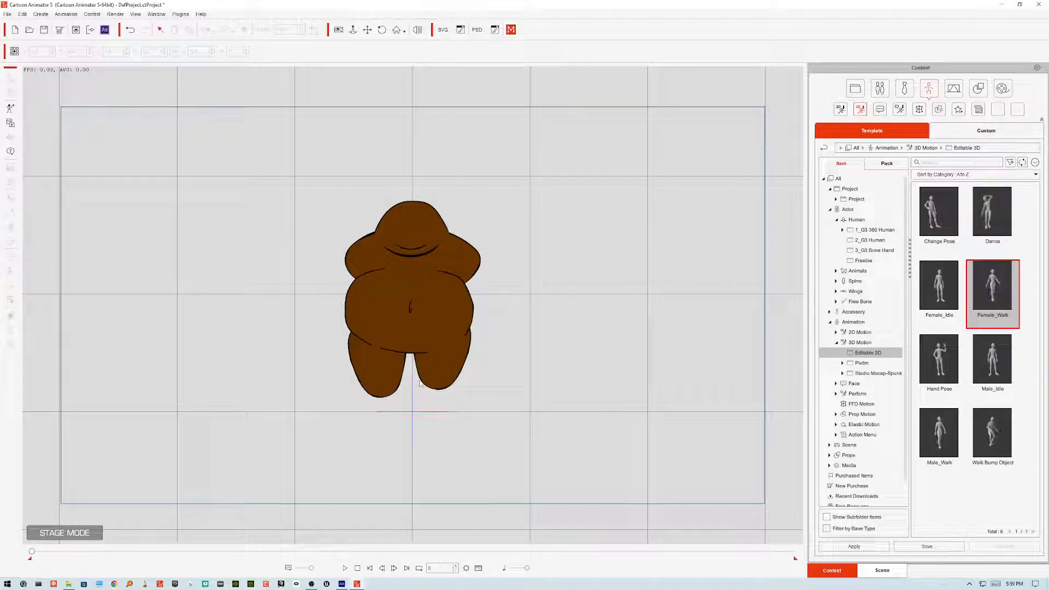
Step: Open the Runtime Composer for the actor and shrink the left thigh's joint mask to about 31% scale
{"action": "left_click", "coordinate": [431, 368]}
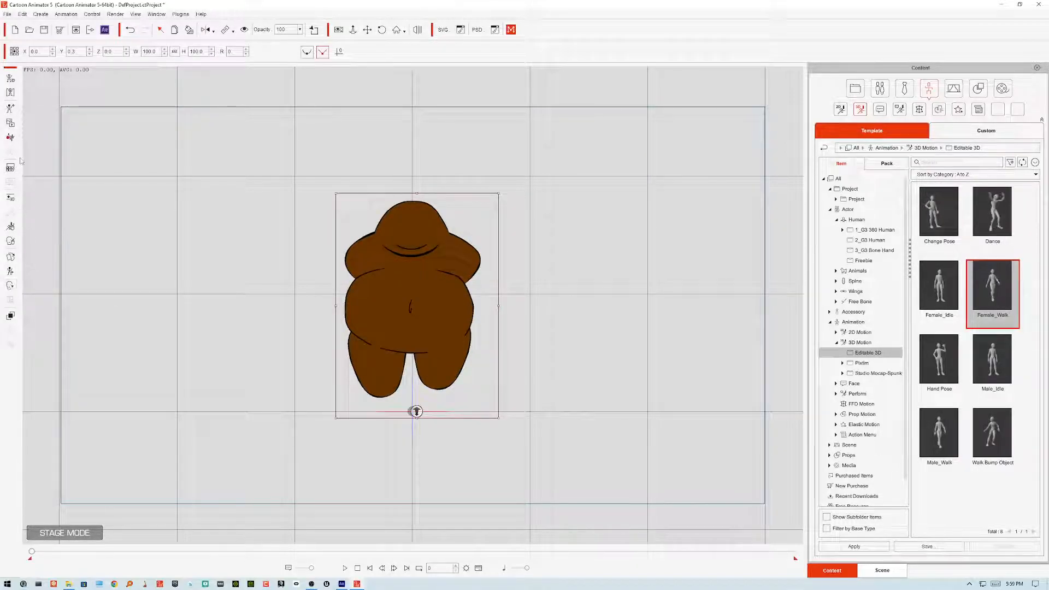
{"action": "left_click", "coordinate": [11, 93]}
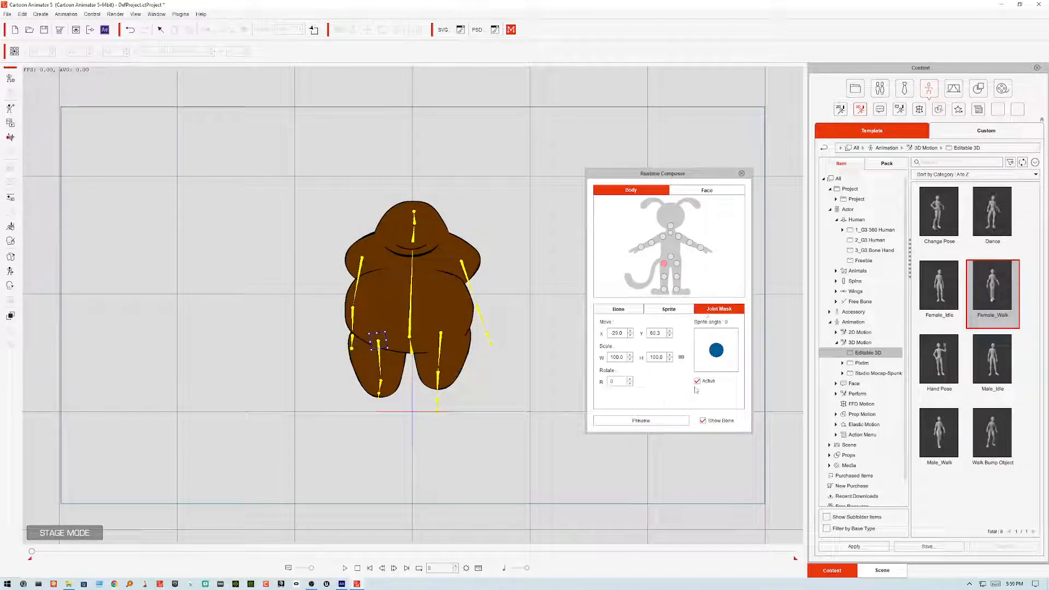
{"action": "left_click", "coordinate": [630, 360]}
{"action": "left_click", "coordinate": [630, 360]}
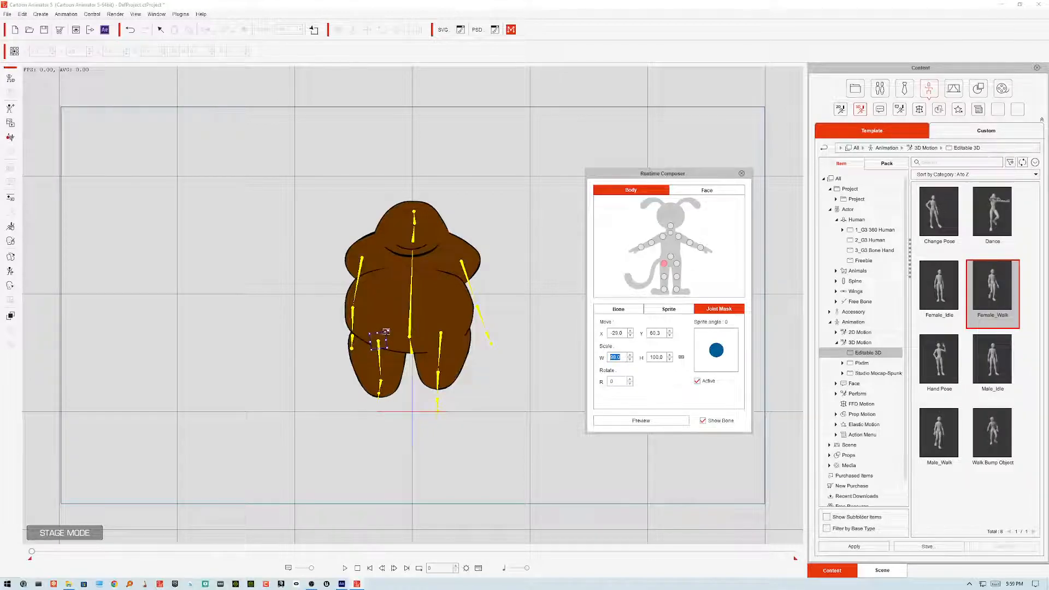
{"action": "left_click_drag", "start_coordinate": [381, 333], "coordinate": [380, 340]}
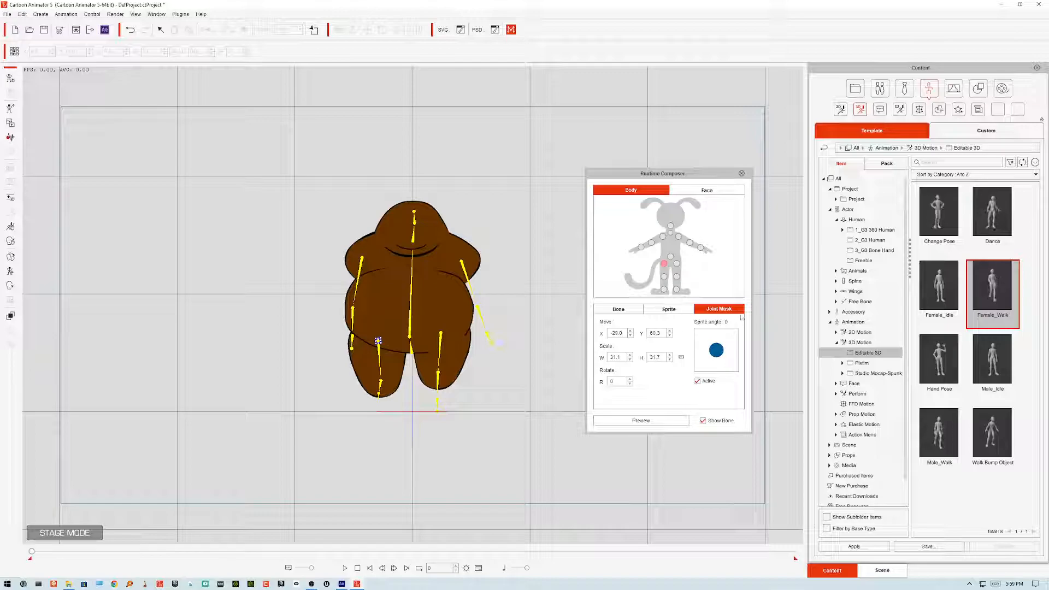
Step: Select the right thigh and resize its joint mask to about 145% scale
{"action": "left_click", "coordinate": [677, 264]}
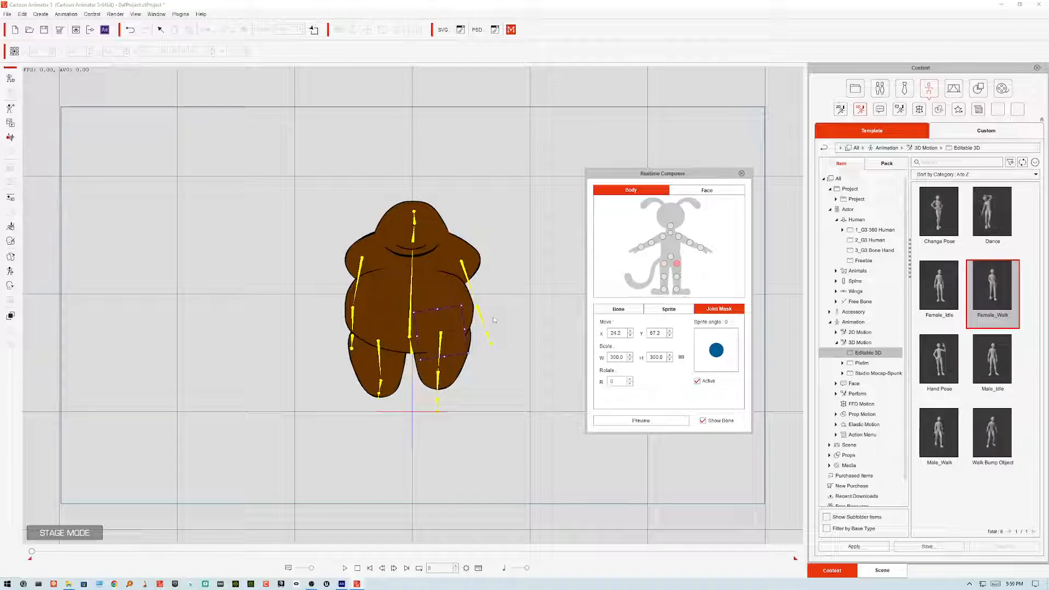
{"action": "left_click_drag", "start_coordinate": [462, 305], "coordinate": [453, 321]}
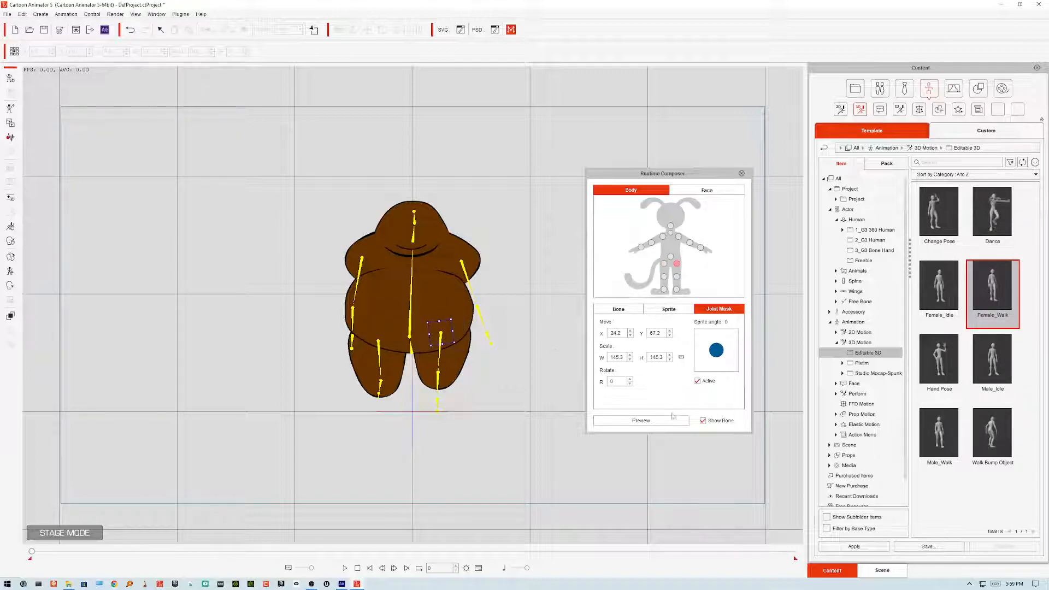
Step: Close the Runtime Composer and play the walk animation to check the legs, then stop playback
{"action": "left_click", "coordinate": [742, 174]}
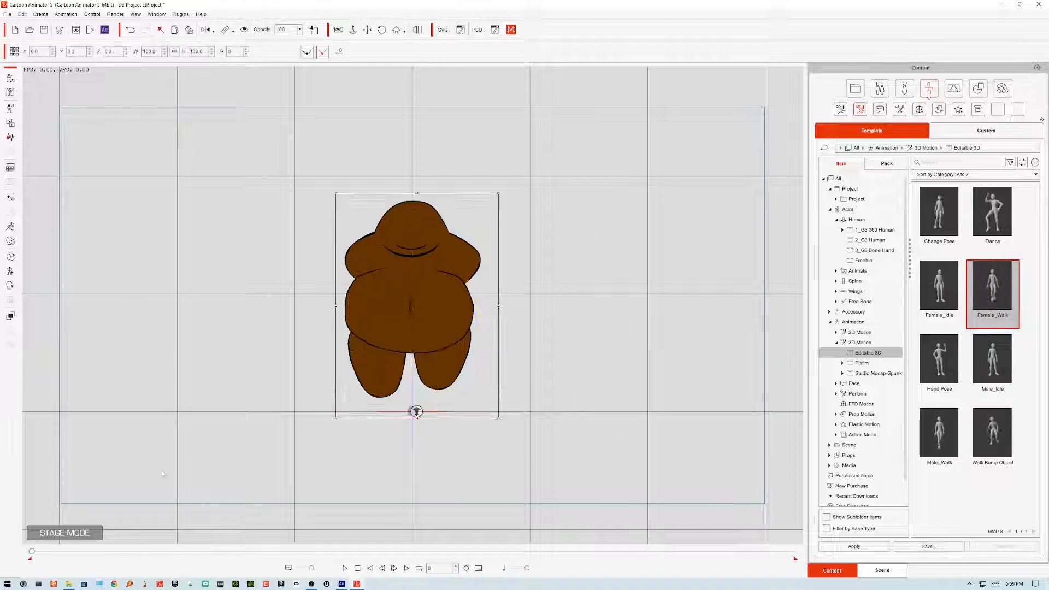
{"action": "left_click", "coordinate": [346, 568]}
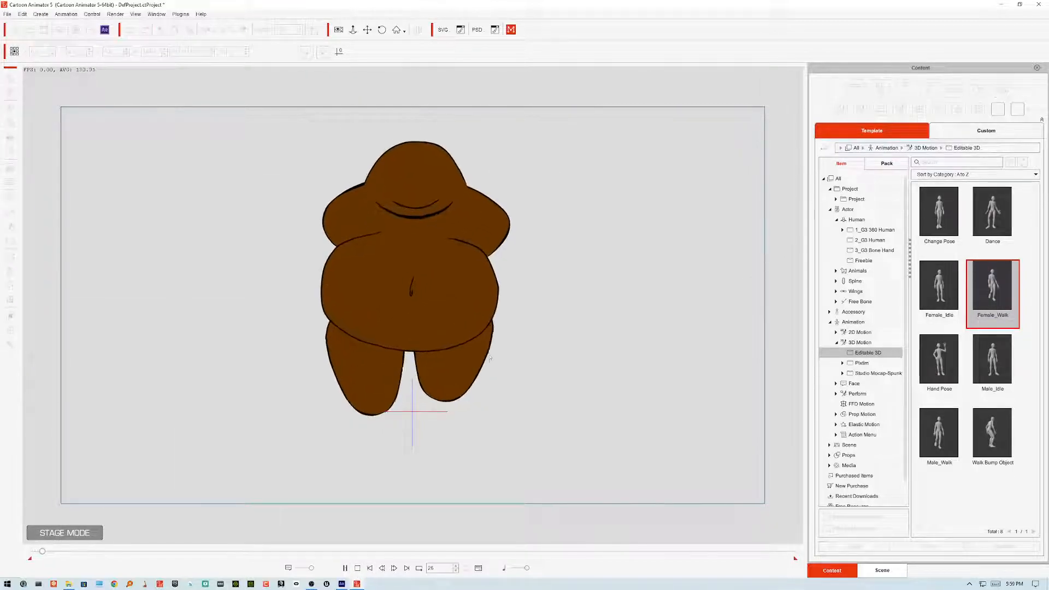
{"action": "left_click", "coordinate": [370, 569]}
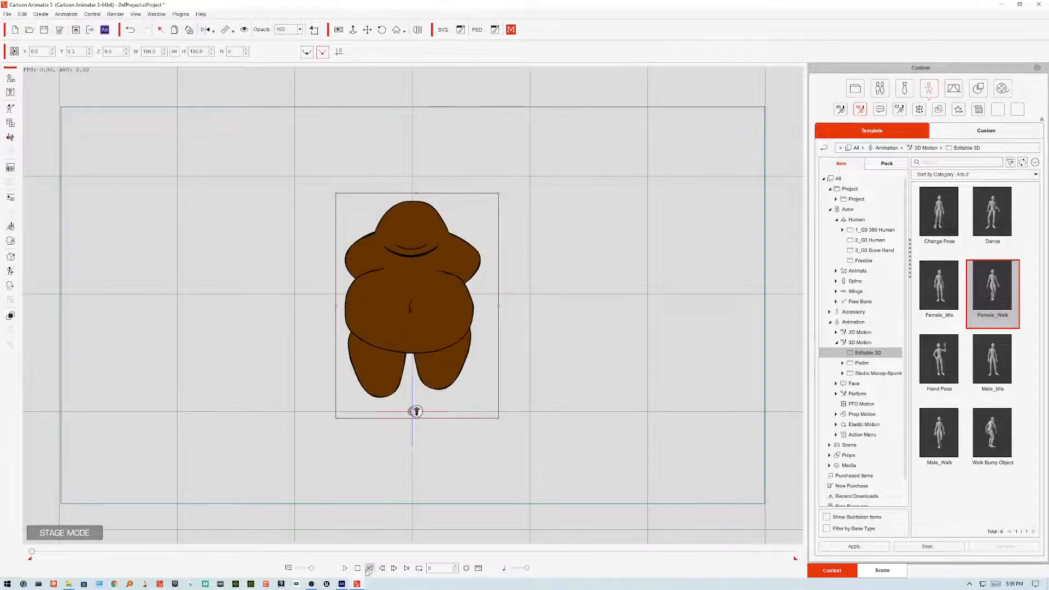
{"action": "left_click", "coordinate": [345, 568]}
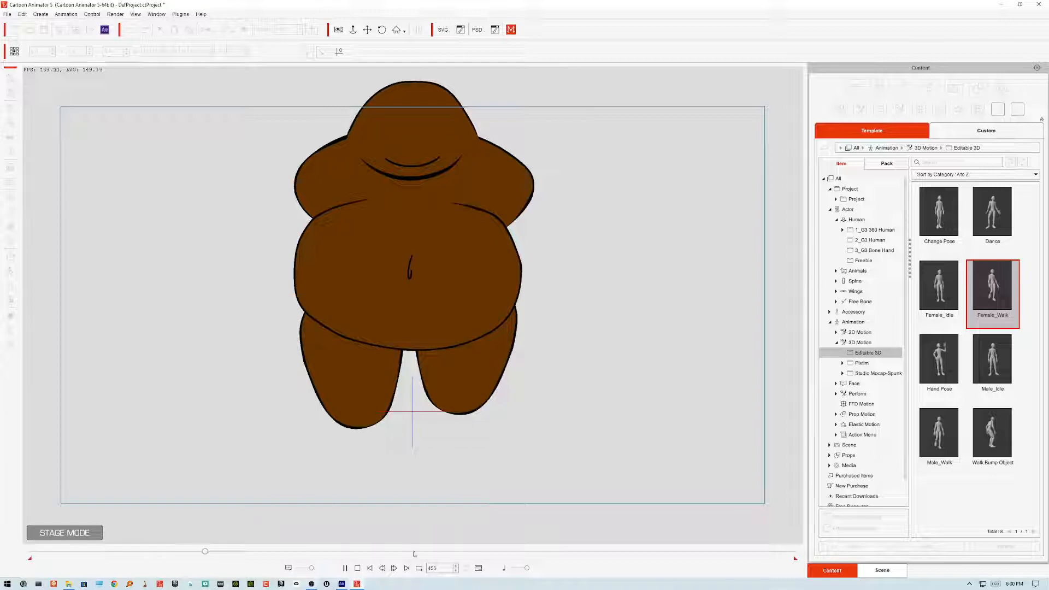
{"action": "left_click", "coordinate": [357, 568]}
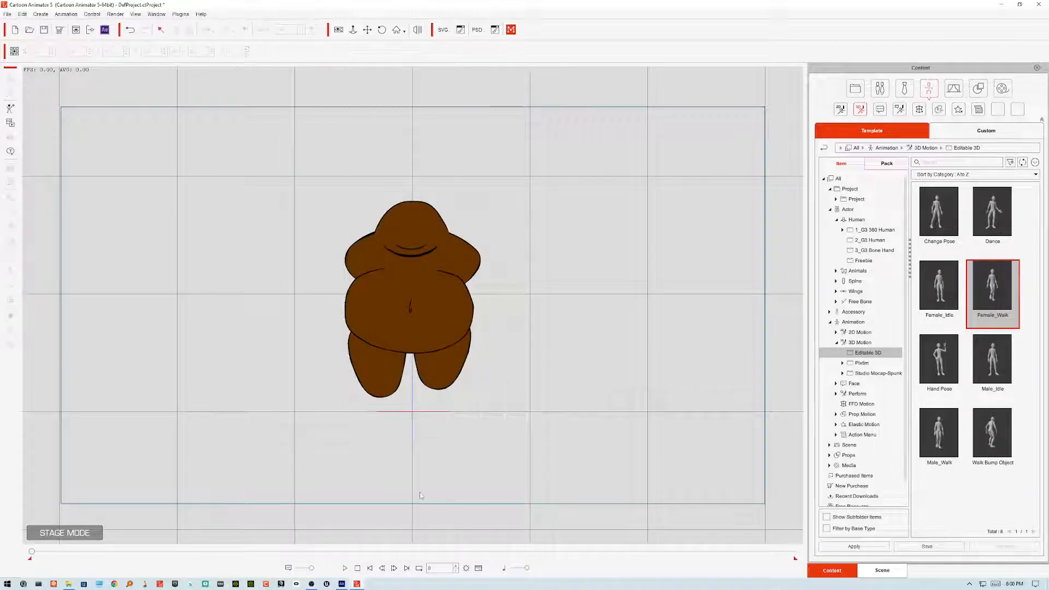
Step: Switch to Adobe Animate, enter the left shin symbol for editing and add a new layer
{"action": "left_click", "coordinate": [357, 585]}
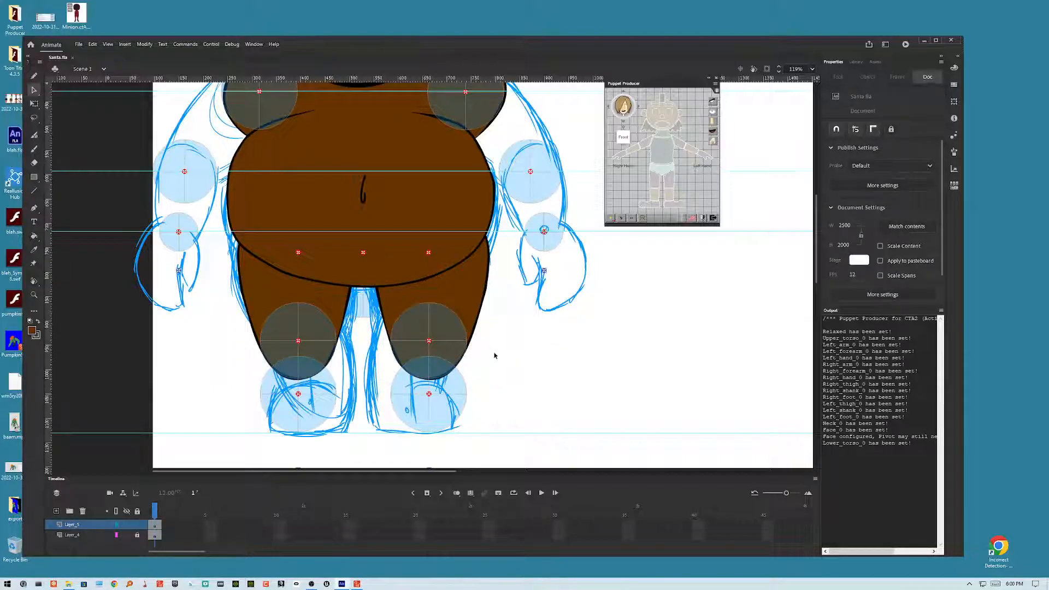
{"action": "double_click", "coordinate": [449, 352]}
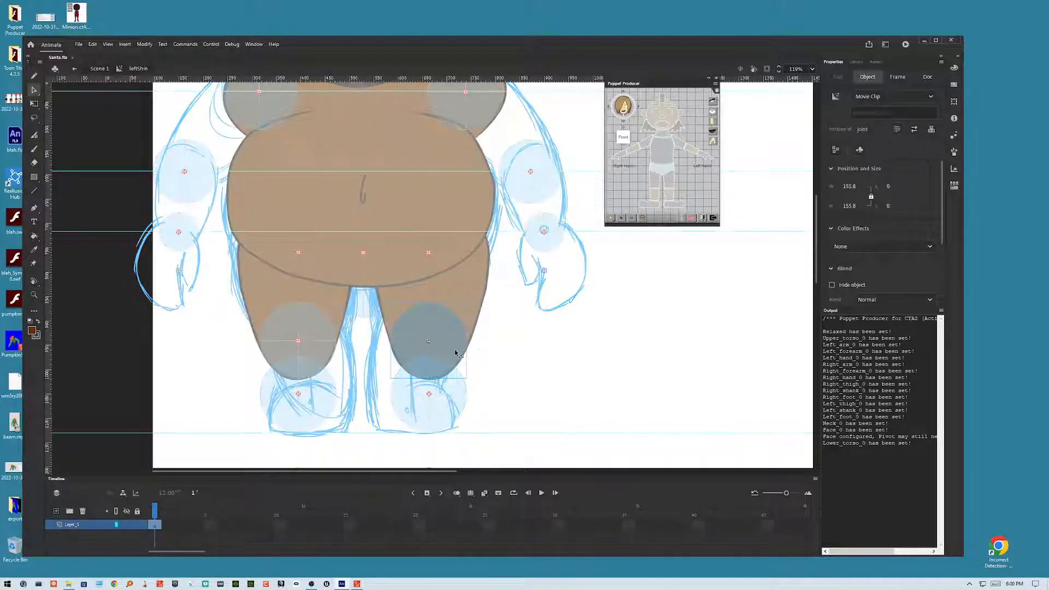
{"action": "left_click", "coordinate": [59, 512]}
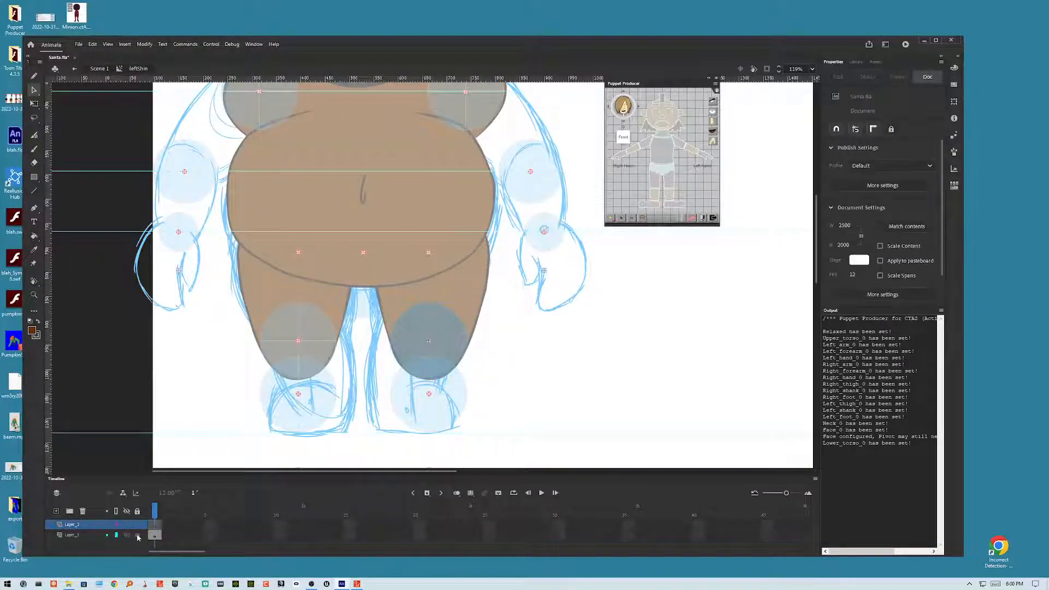
Step: Draw a rounded shin outline with a knee crease in black using the Brush tool on the new layer
{"action": "left_click", "coordinate": [34, 149]}
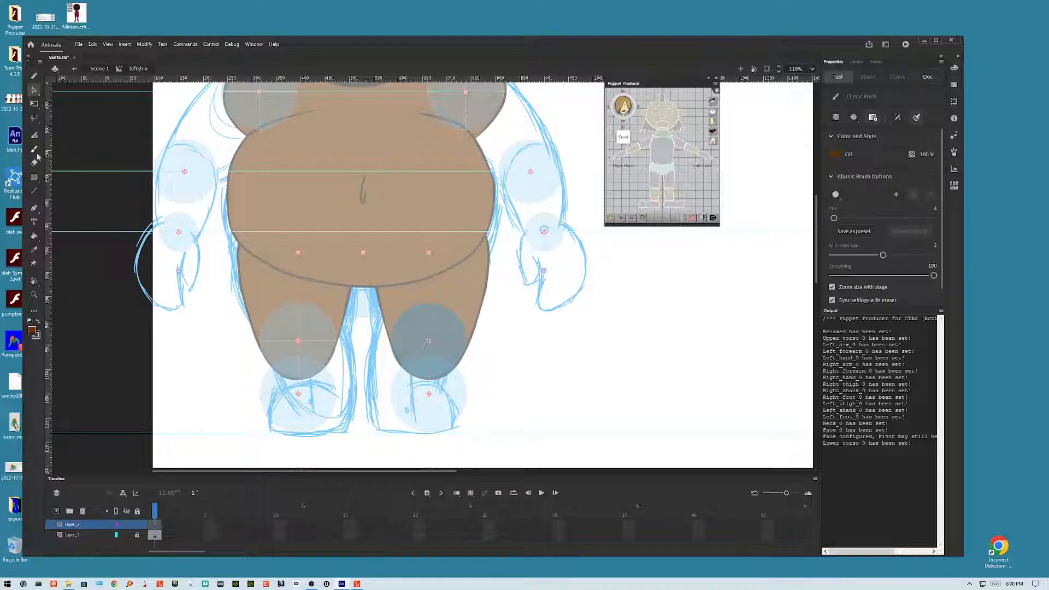
{"action": "left_click", "coordinate": [37, 322]}
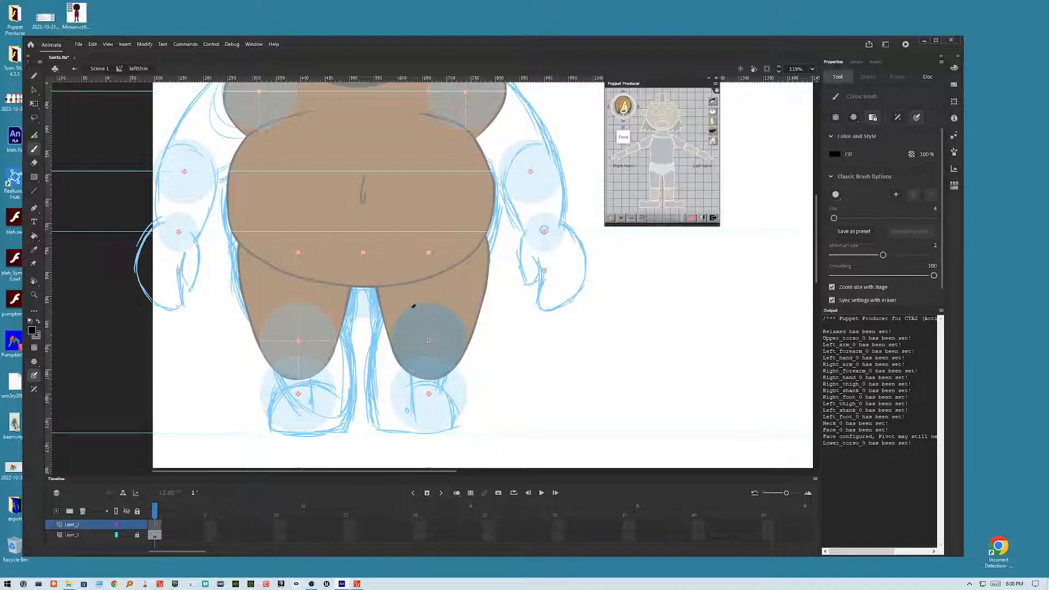
{"action": "mouse_move", "coordinate": [393, 335]}
{"action": "left_mouse_down"}
{"action": "mouse_move", "coordinate": [392, 405]}
{"action": "mouse_move", "coordinate": [413, 428]}
{"action": "mouse_move", "coordinate": [441, 432]}
{"action": "mouse_move", "coordinate": [466, 404]}
{"action": "mouse_move", "coordinate": [468, 332]}
{"action": "mouse_move", "coordinate": [444, 305]}
{"action": "mouse_move", "coordinate": [417, 303]}
{"action": "left_mouse_up"}
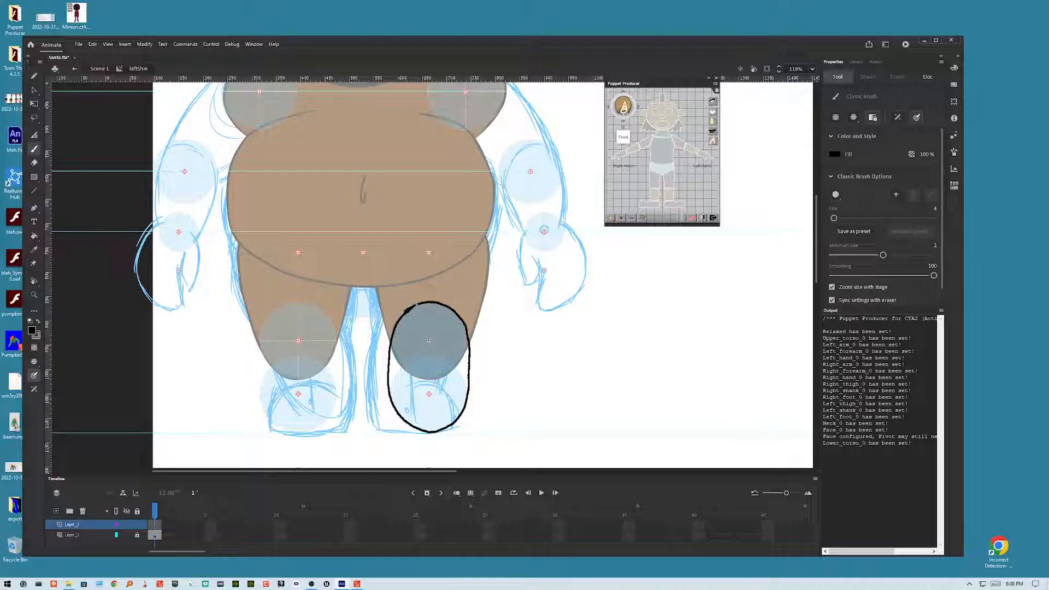
{"action": "left_click_drag", "start_coordinate": [417, 304], "coordinate": [391, 351]}
{"action": "mouse_move", "coordinate": [459, 367]}
{"action": "left_mouse_down"}
{"action": "mouse_move", "coordinate": [430, 380]}
{"action": "mouse_move", "coordinate": [460, 366]}
{"action": "left_mouse_up"}
{"action": "key", "text": "ctrl+z"}
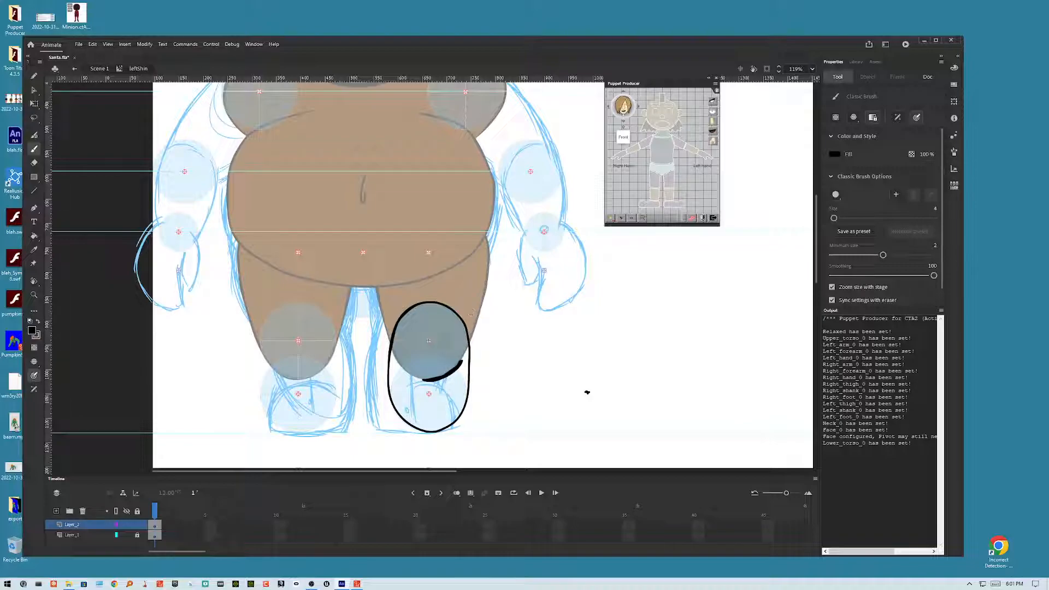
Step: Smooth the drawn shin outline and remove the stray brush mark
{"action": "key", "text": "v"}
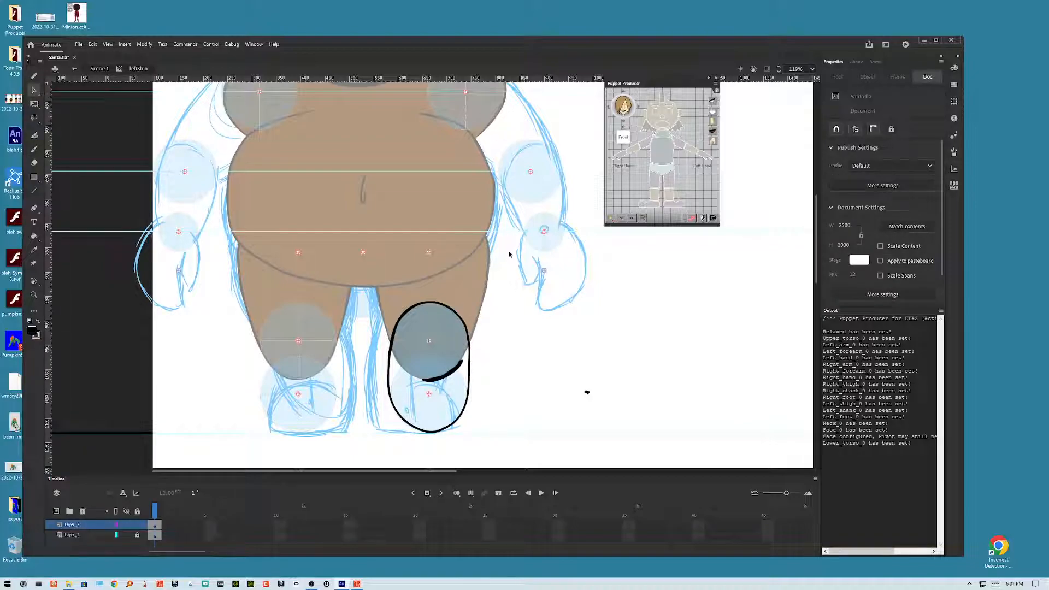
{"action": "mouse_move", "coordinate": [495, 273]}
{"action": "left_mouse_down"}
{"action": "mouse_move", "coordinate": [427, 403]}
{"action": "mouse_move", "coordinate": [354, 451]}
{"action": "left_mouse_up"}
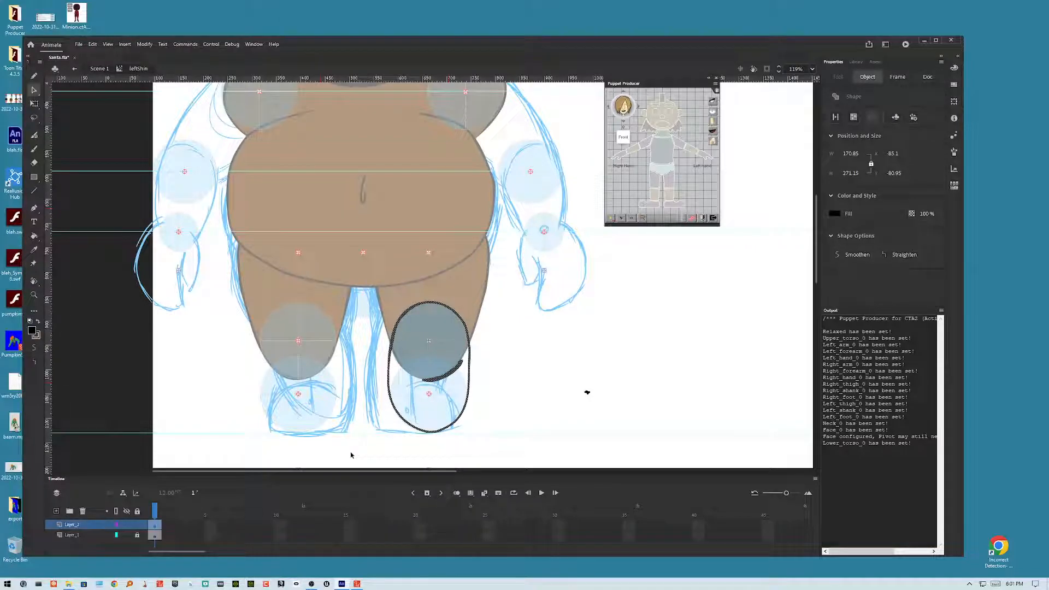
{"action": "left_click", "coordinate": [34, 348]}
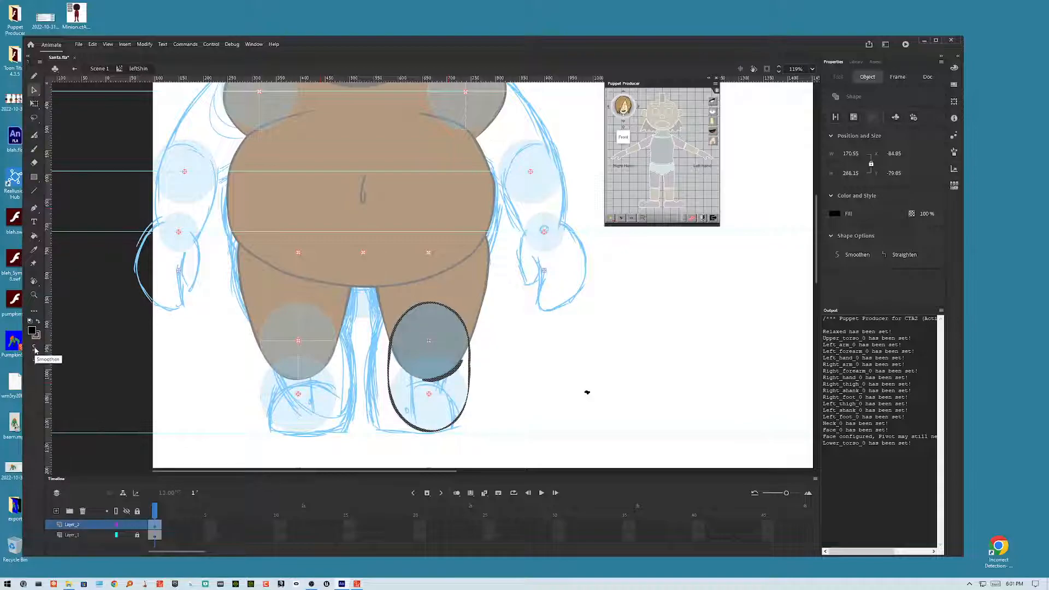
{"action": "left_click", "coordinate": [554, 377]}
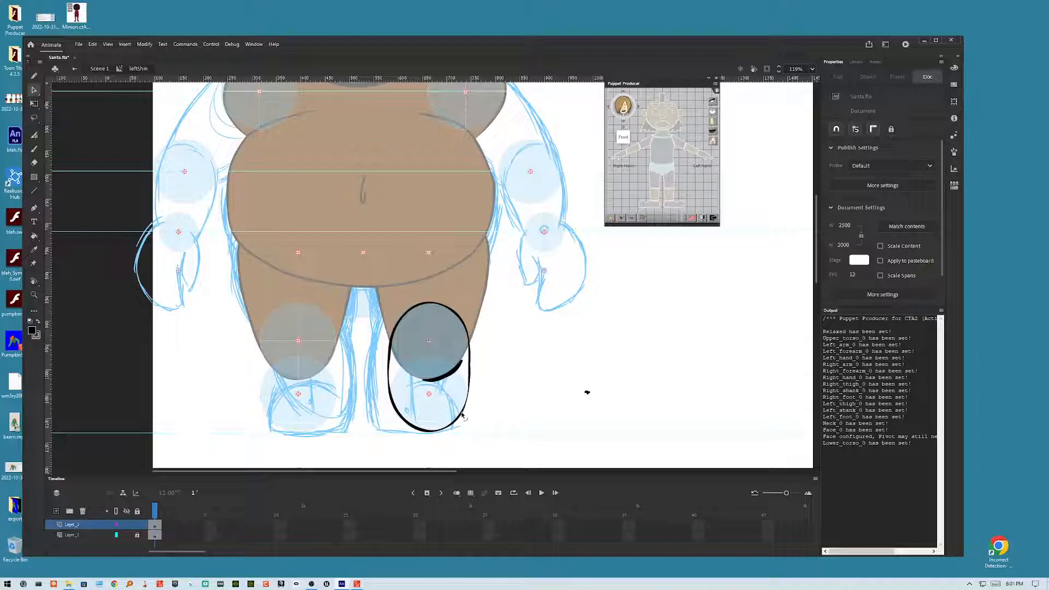
{"action": "left_click_drag", "start_coordinate": [461, 412], "coordinate": [462, 420]}
{"action": "left_click_drag", "start_coordinate": [607, 384], "coordinate": [574, 413]}
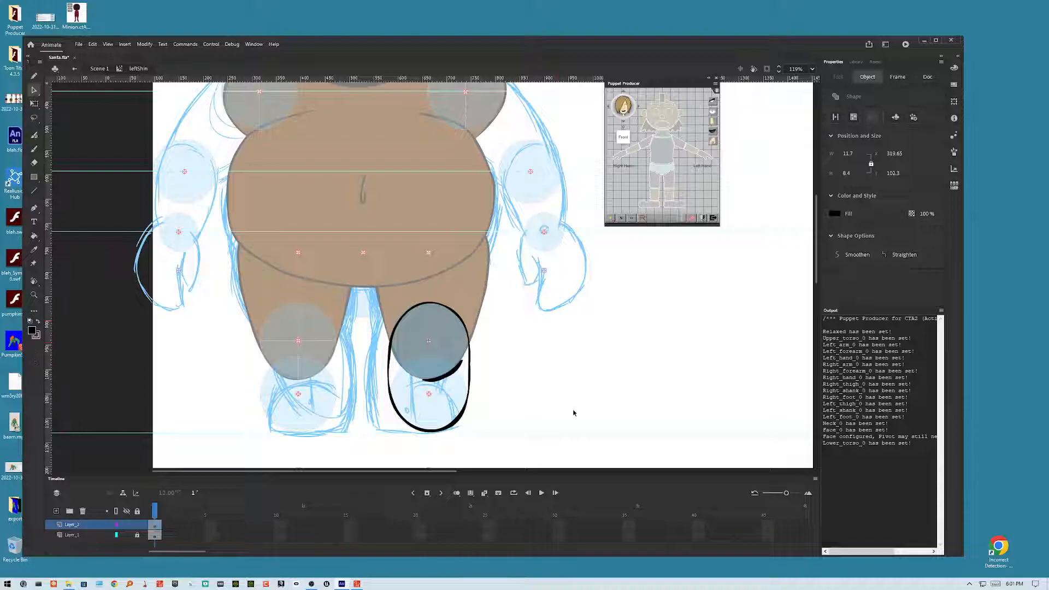
{"action": "left_click", "coordinate": [574, 414]}
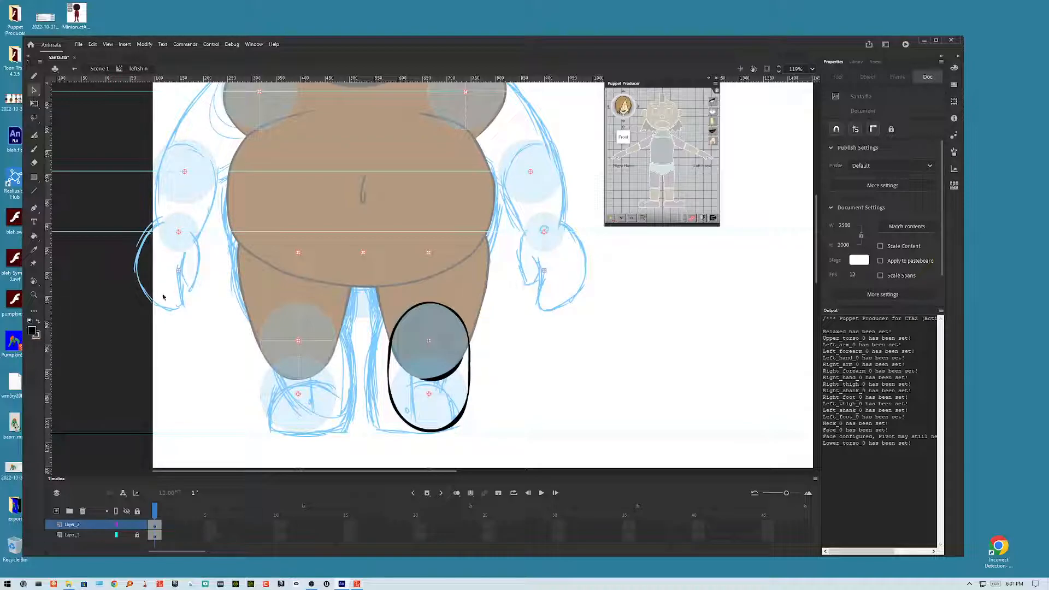
Step: Fill the new shin outline with brown using the Paint Bucket and return to the main scene
{"action": "left_click", "coordinate": [39, 321]}
{"action": "left_click", "coordinate": [34, 236]}
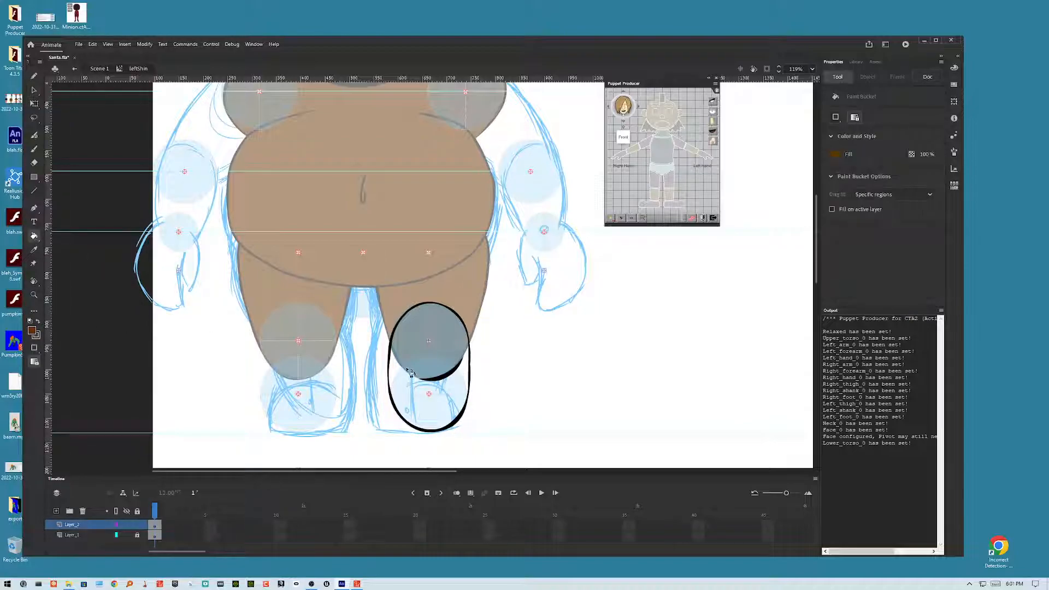
{"action": "left_click", "coordinate": [445, 349]}
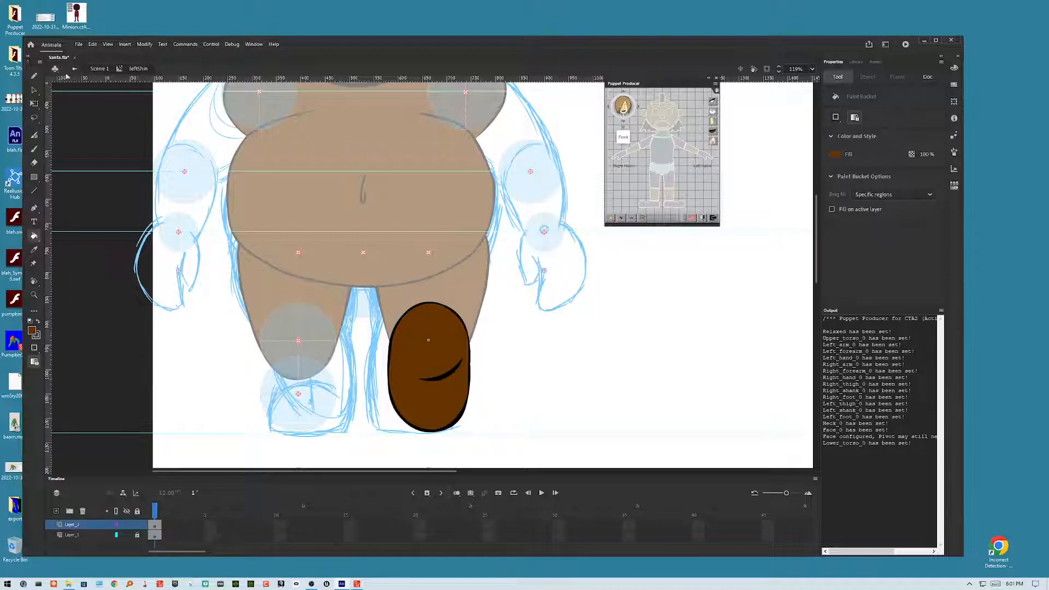
{"action": "left_click", "coordinate": [34, 90]}
{"action": "left_click_drag", "start_coordinate": [504, 285], "coordinate": [358, 452]}
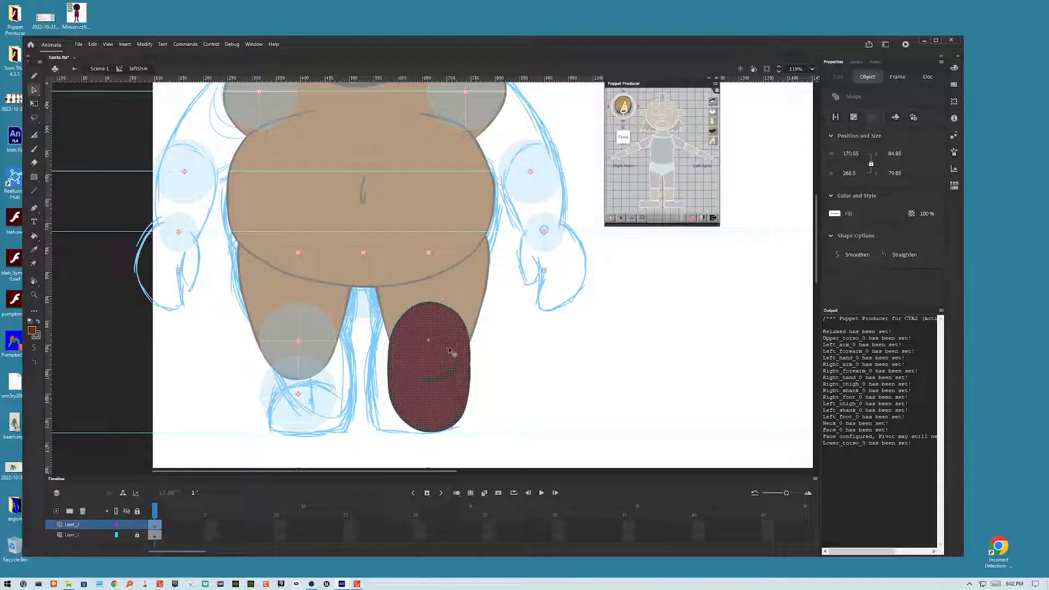
{"action": "double_click", "coordinate": [505, 357]}
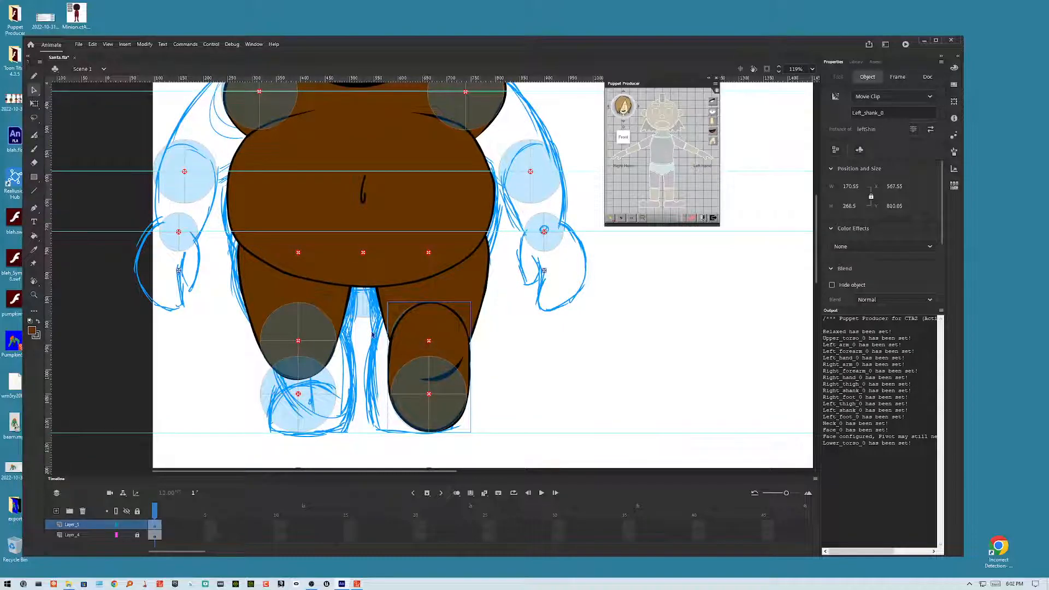
Step: Swap the right shin's symbol for the leftShin symbol
{"action": "left_click", "coordinate": [333, 333]}
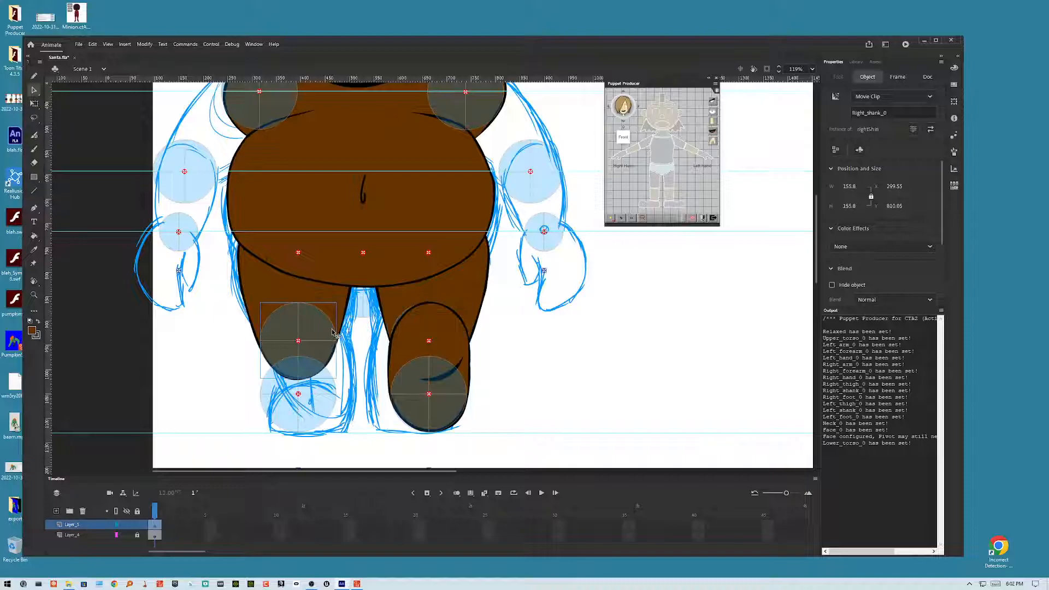
{"action": "right_click", "coordinate": [332, 333]}
{"action": "left_click", "coordinate": [390, 506]}
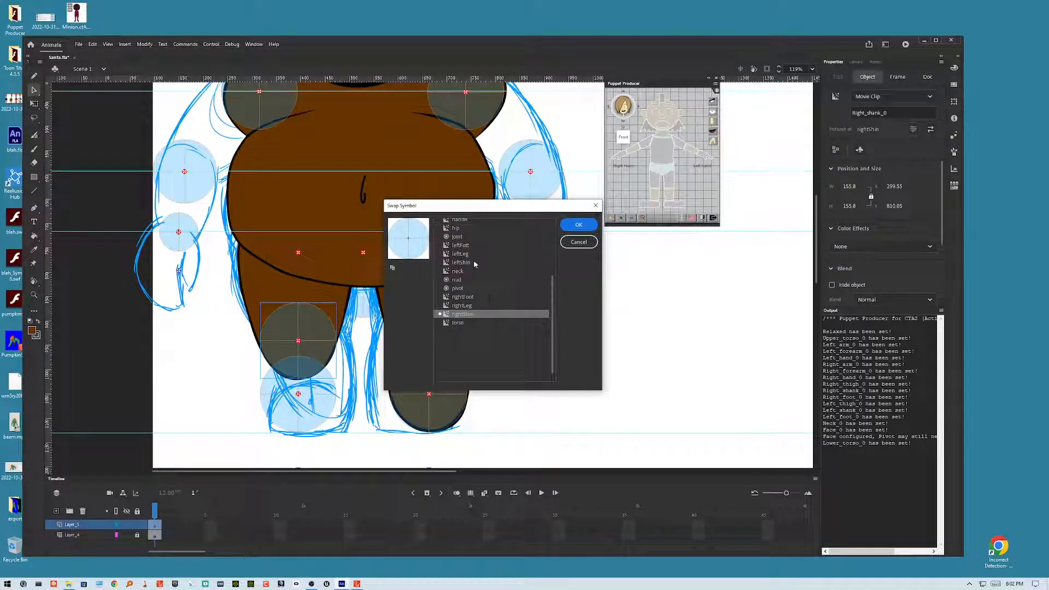
{"action": "left_click", "coordinate": [461, 262]}
{"action": "left_click", "coordinate": [579, 225]}
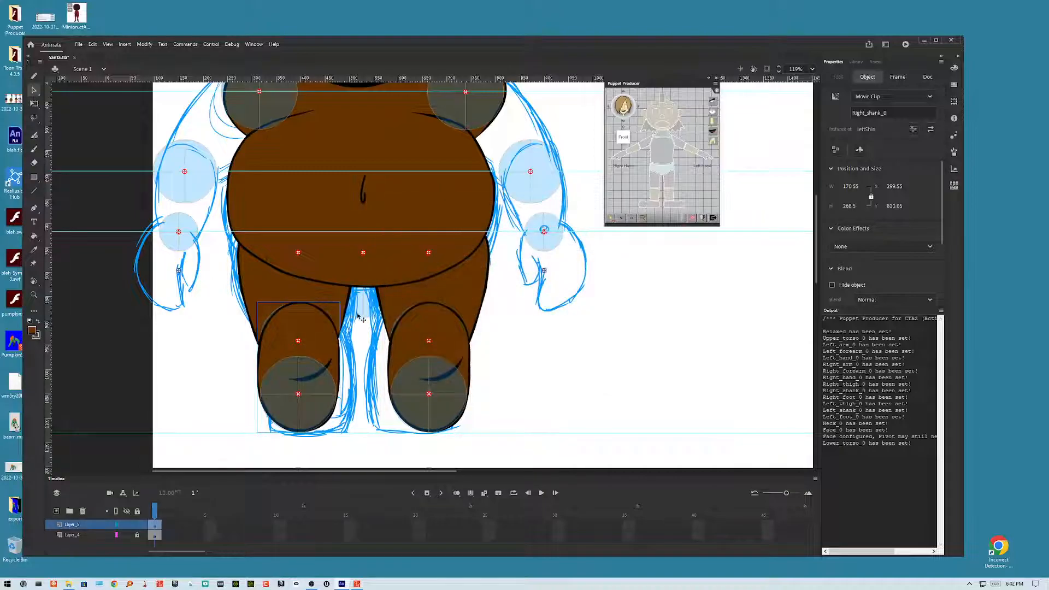
Step: Flip the swapped right shin horizontally
{"action": "left_click", "coordinate": [145, 44]}
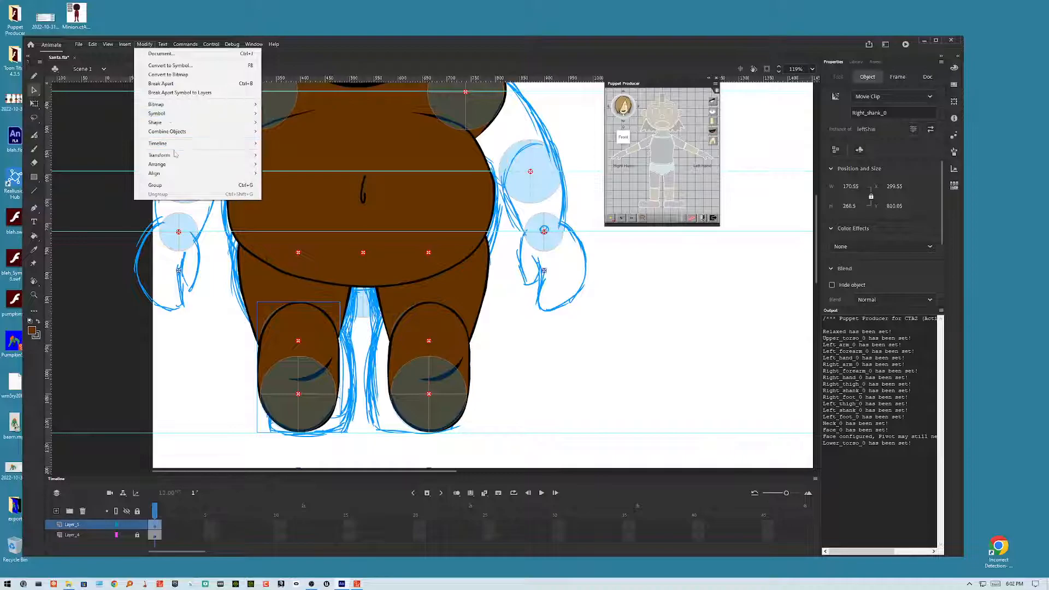
{"action": "mouse_move", "coordinate": [174, 155]}
{"action": "left_click", "coordinate": [320, 241]}
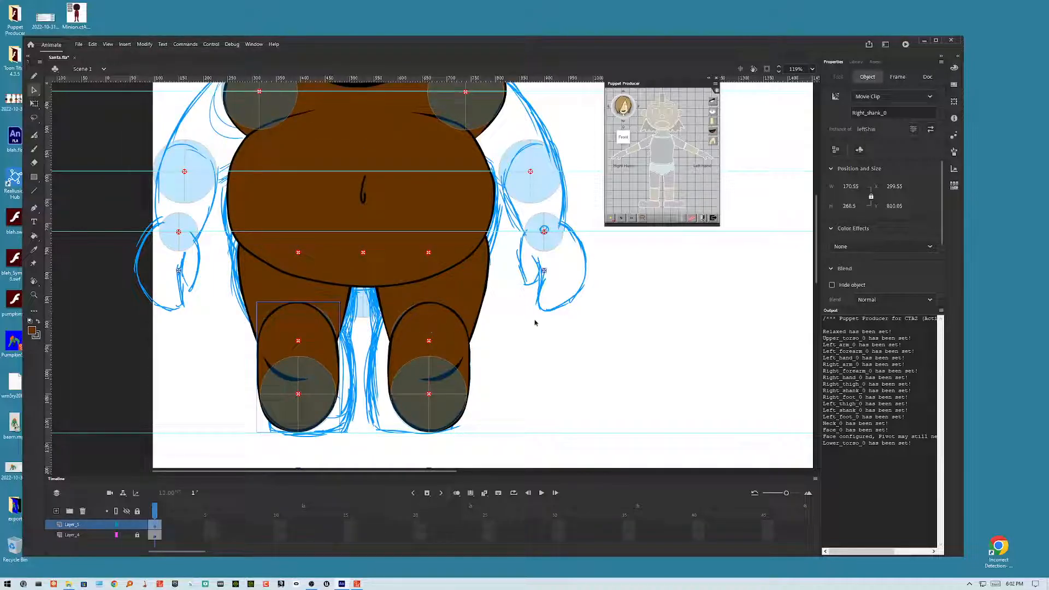
Step: Enter the left shin symbol and delete the top part of the new shin drawing above the knee
{"action": "left_click", "coordinate": [516, 342]}
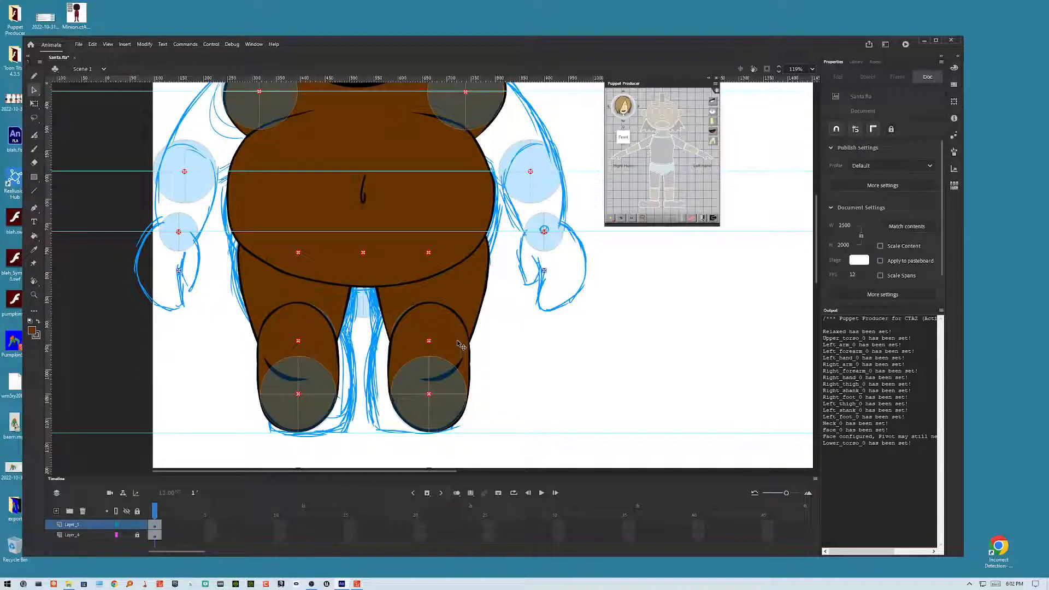
{"action": "double_click", "coordinate": [459, 346]}
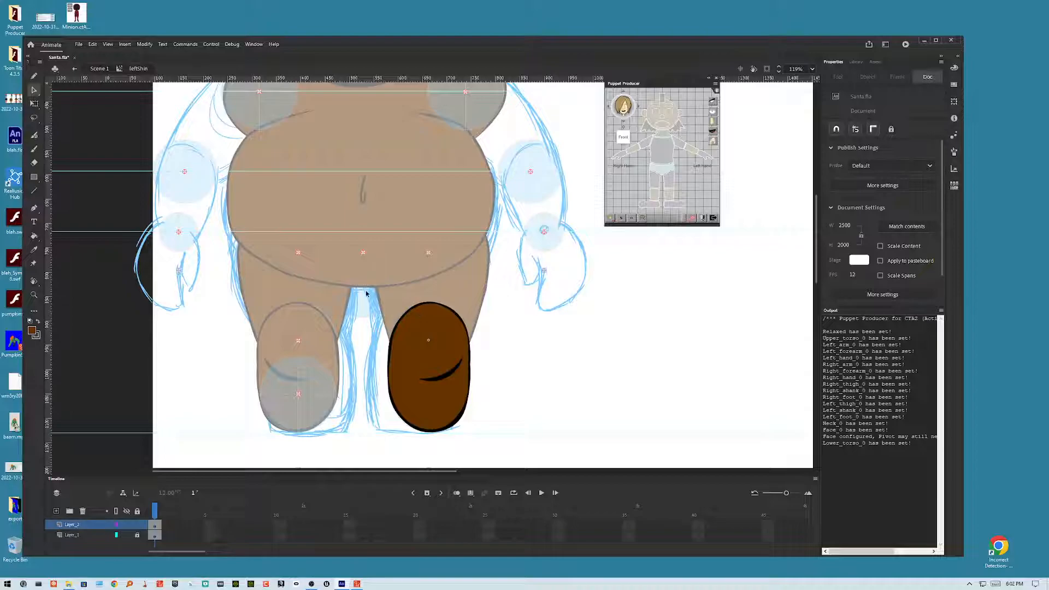
{"action": "left_click_drag", "start_coordinate": [363, 274], "coordinate": [544, 341]}
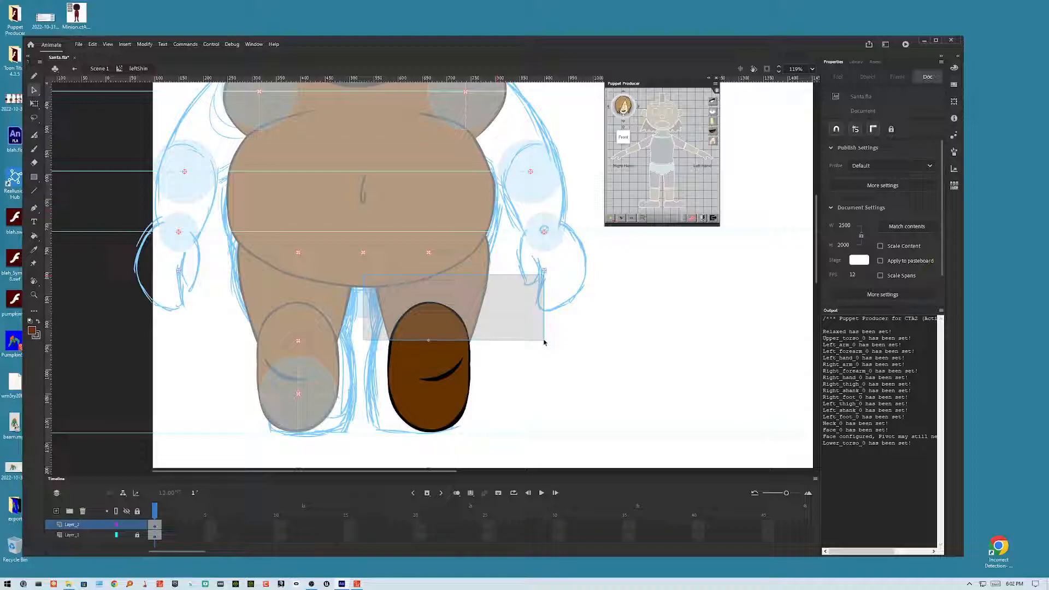
{"action": "left_click_drag", "start_coordinate": [544, 341], "coordinate": [544, 343]}
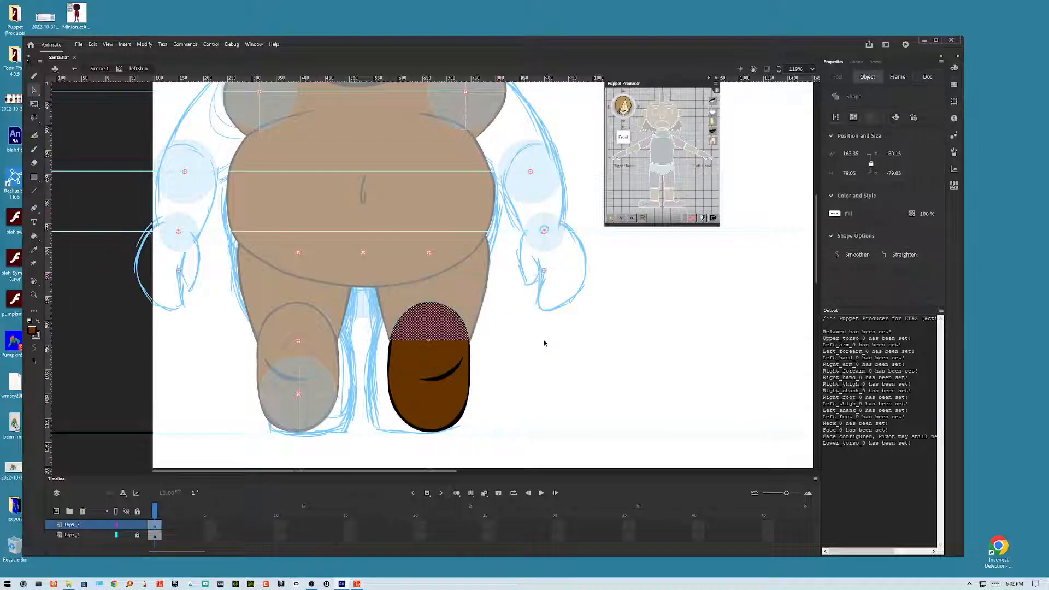
{"action": "key", "text": "Delete"}
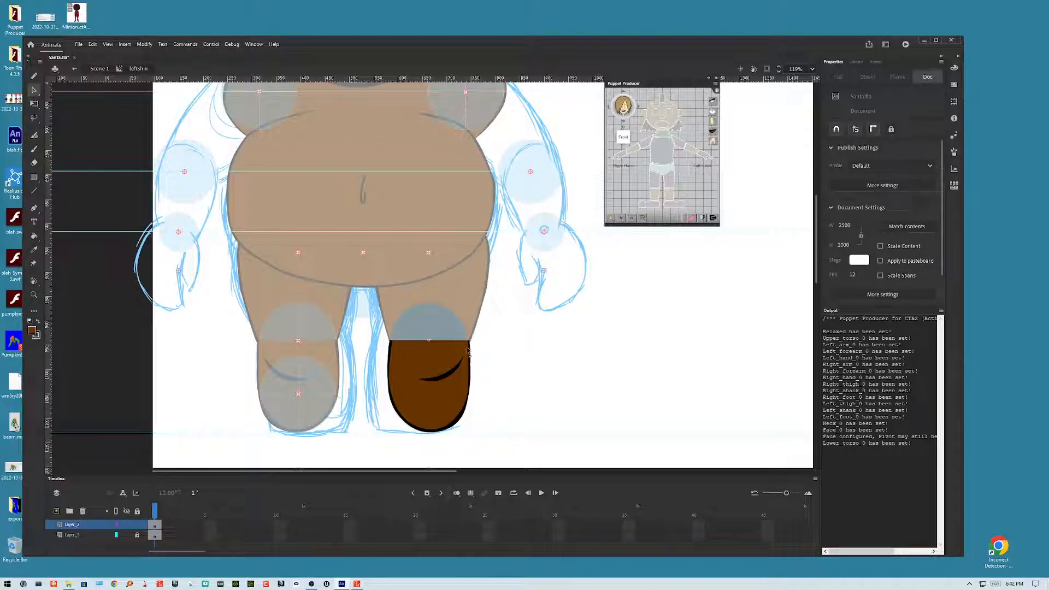
{"action": "scroll", "coordinate": [516, 368], "scroll_direction": "left", "scroll_amount": 2}
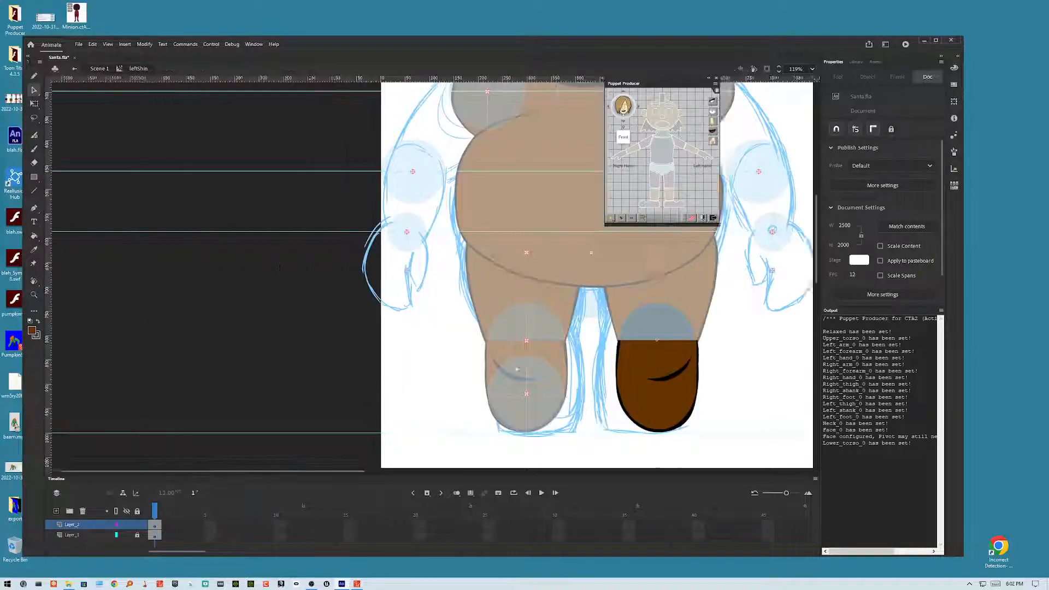
{"action": "scroll", "coordinate": [515, 368], "scroll_direction": "right", "scroll_amount": 2}
{"action": "scroll", "coordinate": [515, 368], "scroll_direction": "left", "scroll_amount": 1}
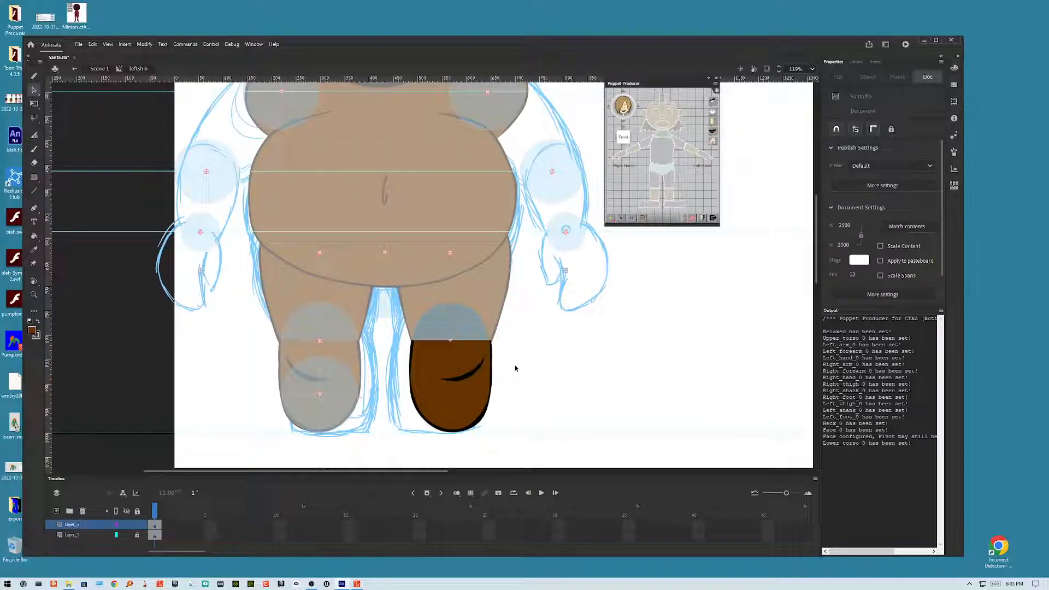
{"action": "scroll", "coordinate": [514, 369], "scroll_direction": "up", "scroll_amount": 5}
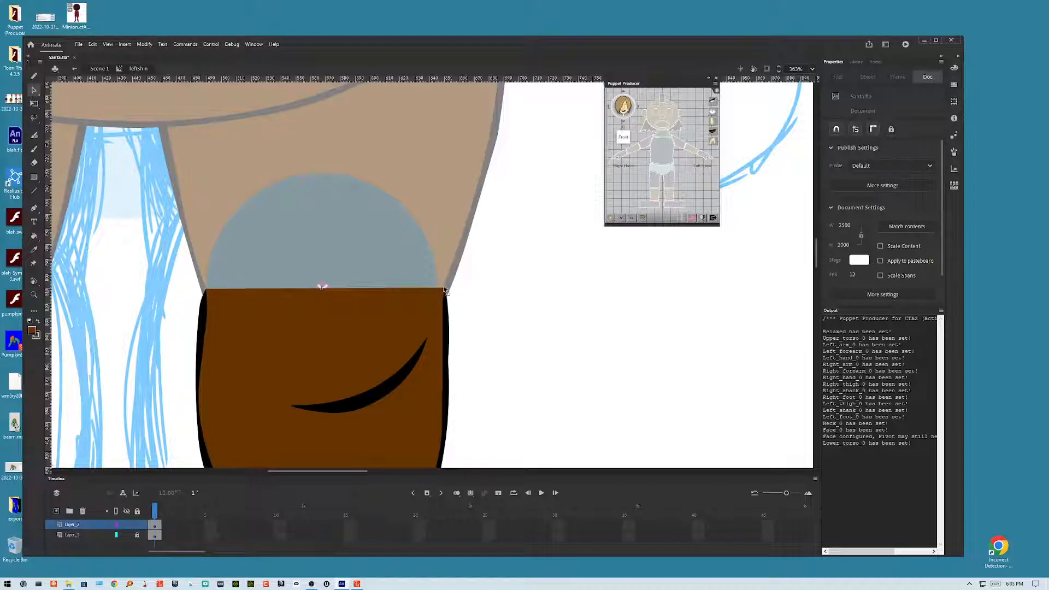
Step: Enter and leave the left thigh and left shin symbols in turn to examine how their artwork meets at the knee
{"action": "double_click", "coordinate": [512, 272]}
{"action": "double_click", "coordinate": [463, 215]}
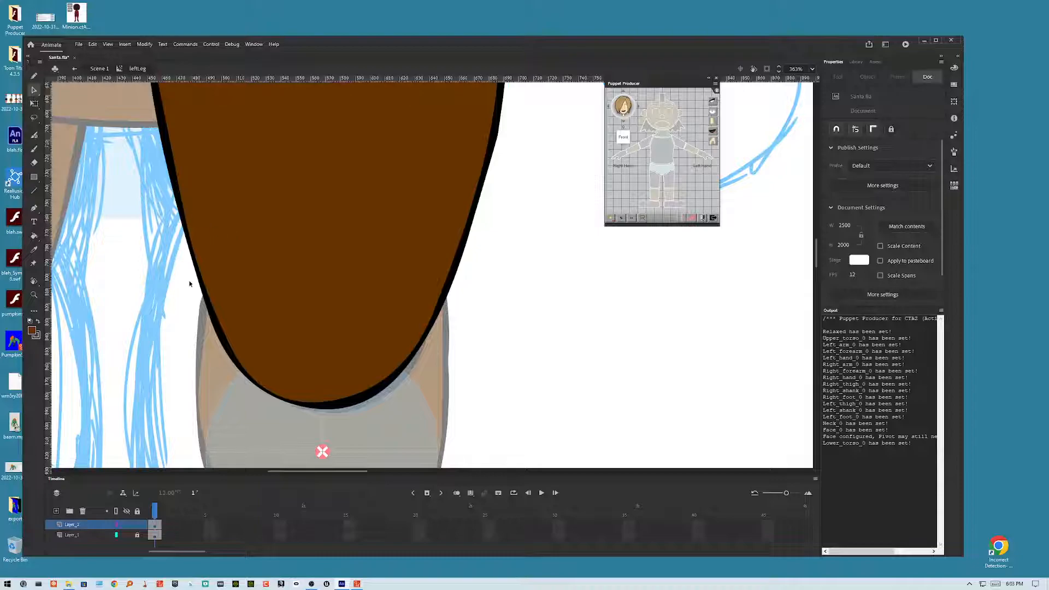
{"action": "double_click", "coordinate": [503, 297]}
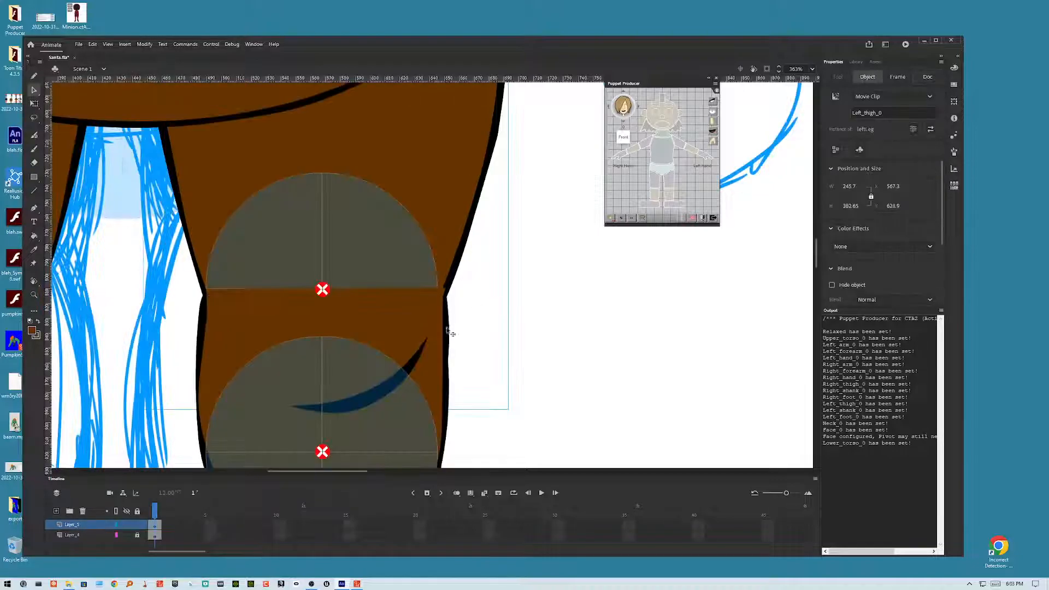
{"action": "double_click", "coordinate": [443, 209]}
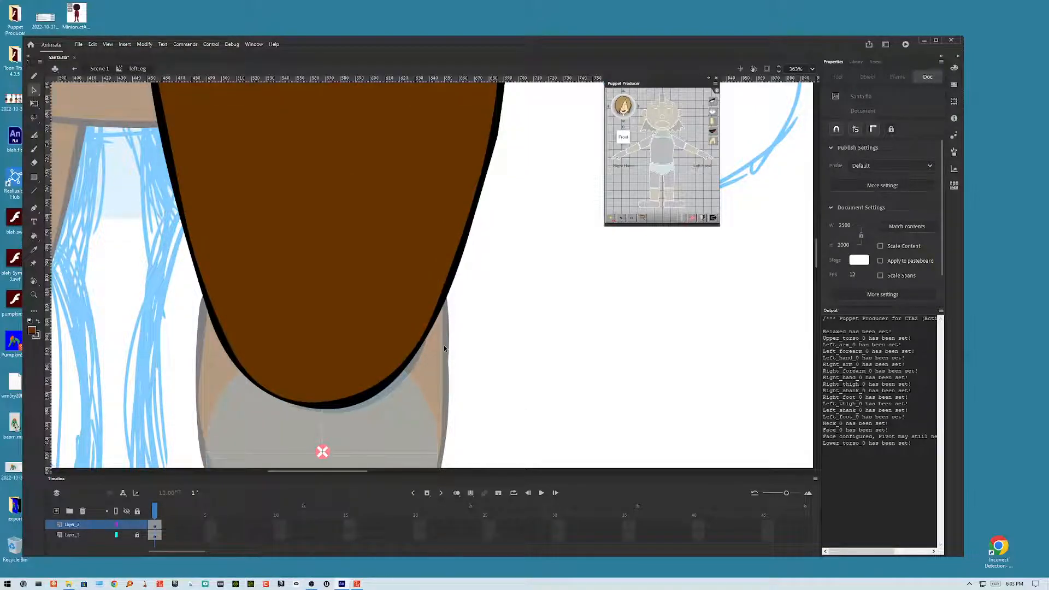
{"action": "double_click", "coordinate": [444, 345]}
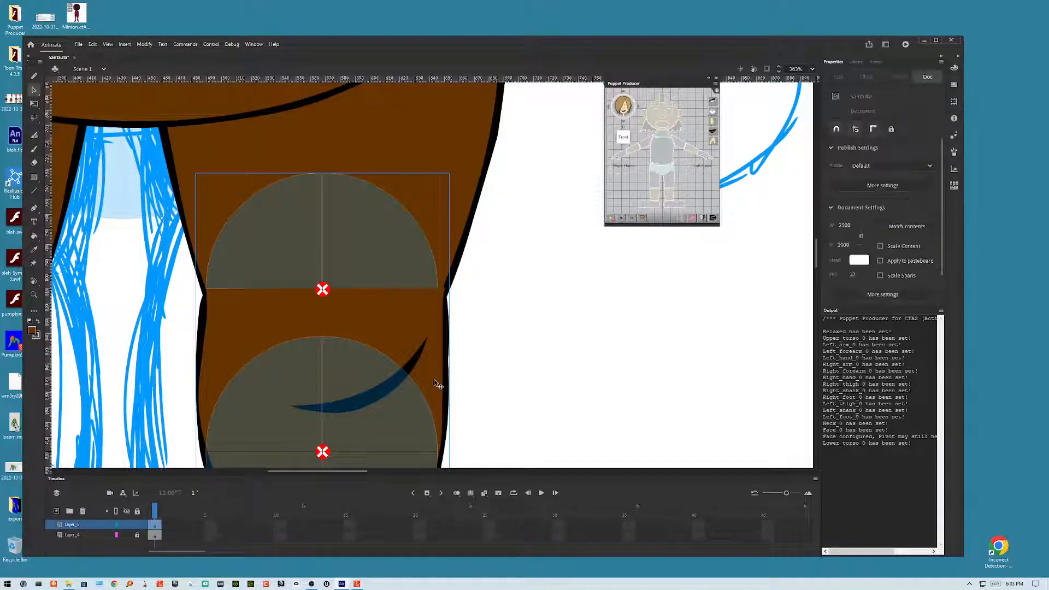
{"action": "double_click", "coordinate": [438, 383]}
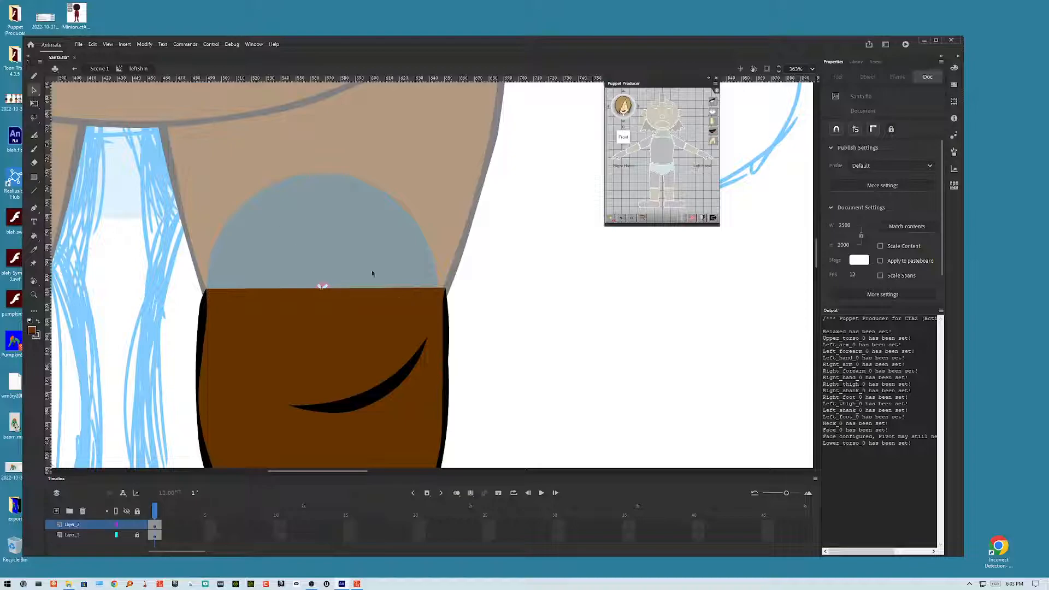
{"action": "double_click", "coordinate": [541, 338]}
{"action": "scroll", "coordinate": [524, 359], "scroll_direction": "down", "scroll_amount": 3}
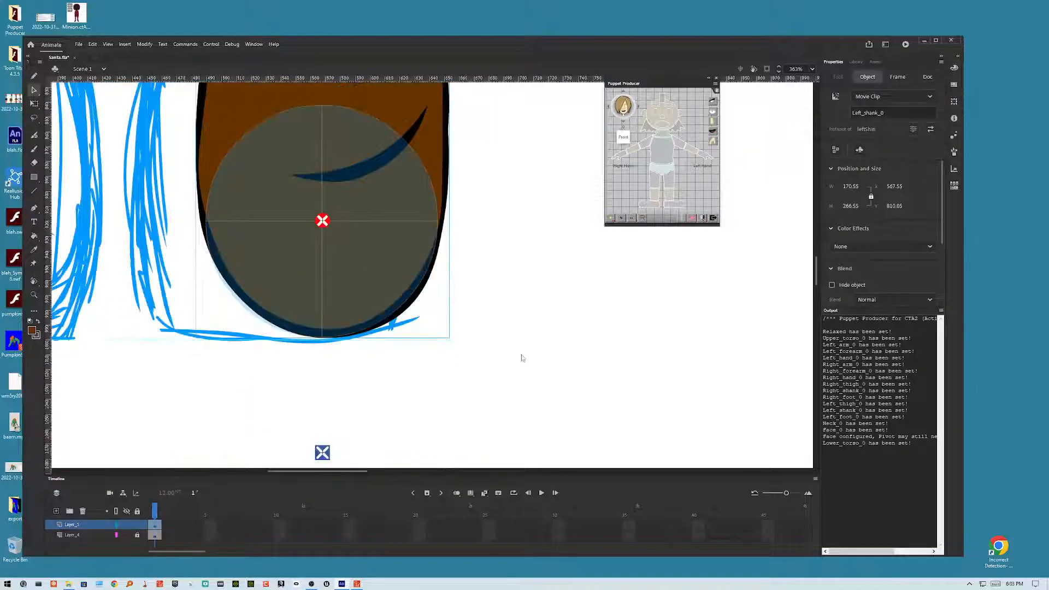
{"action": "scroll", "coordinate": [523, 262], "scroll_direction": "up", "scroll_amount": 2}
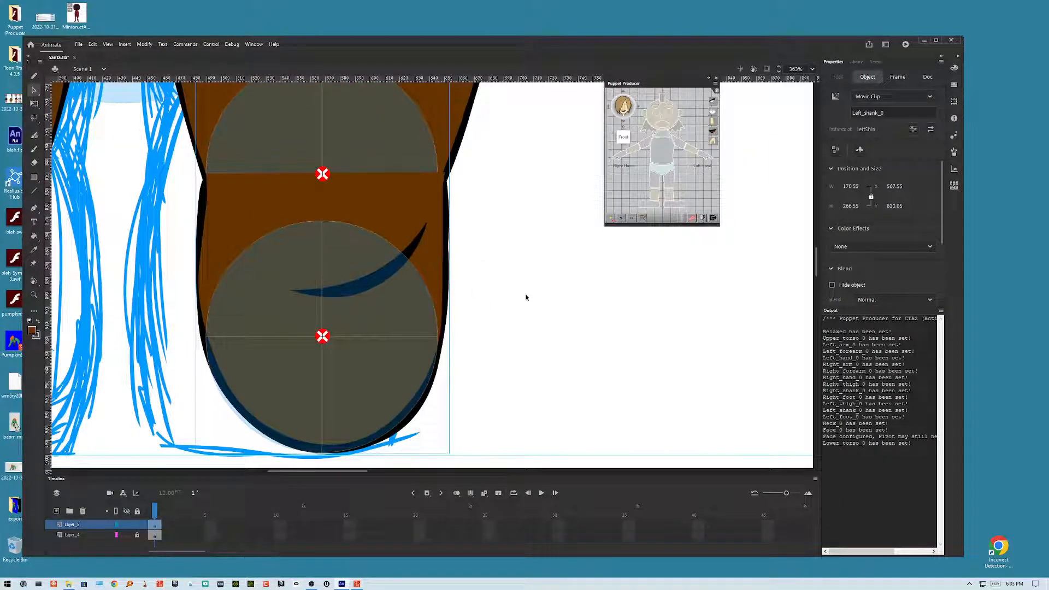
{"action": "key", "text": "ctrl+minus"}
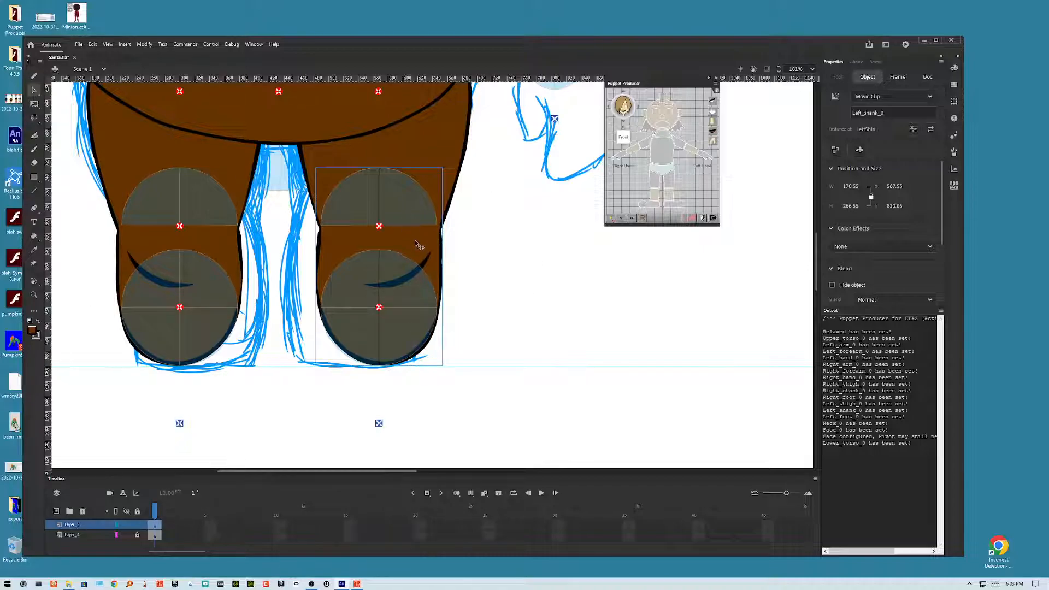
Step: Try rotating the left shin with Free Transform to test the knee bend, then undo the rotation
{"action": "left_click", "coordinate": [500, 248]}
{"action": "left_click", "coordinate": [429, 242]}
{"action": "left_click", "coordinate": [33, 104]}
{"action": "left_click_drag", "start_coordinate": [448, 376], "coordinate": [442, 121]}
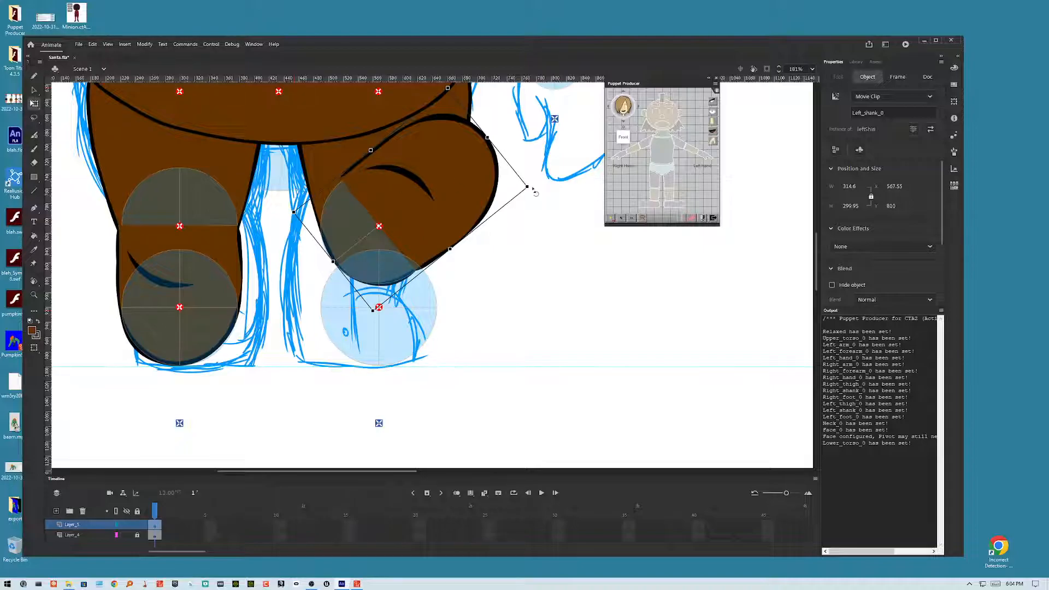
{"action": "left_click_drag", "start_coordinate": [535, 191], "coordinate": [350, 332]}
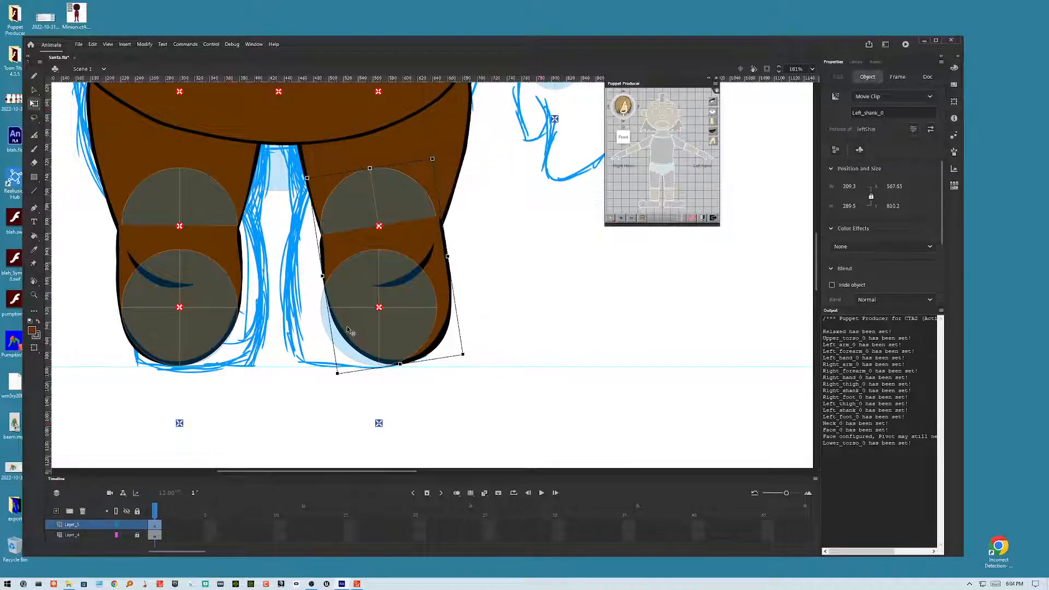
{"action": "key", "text": "ctrl+z"}
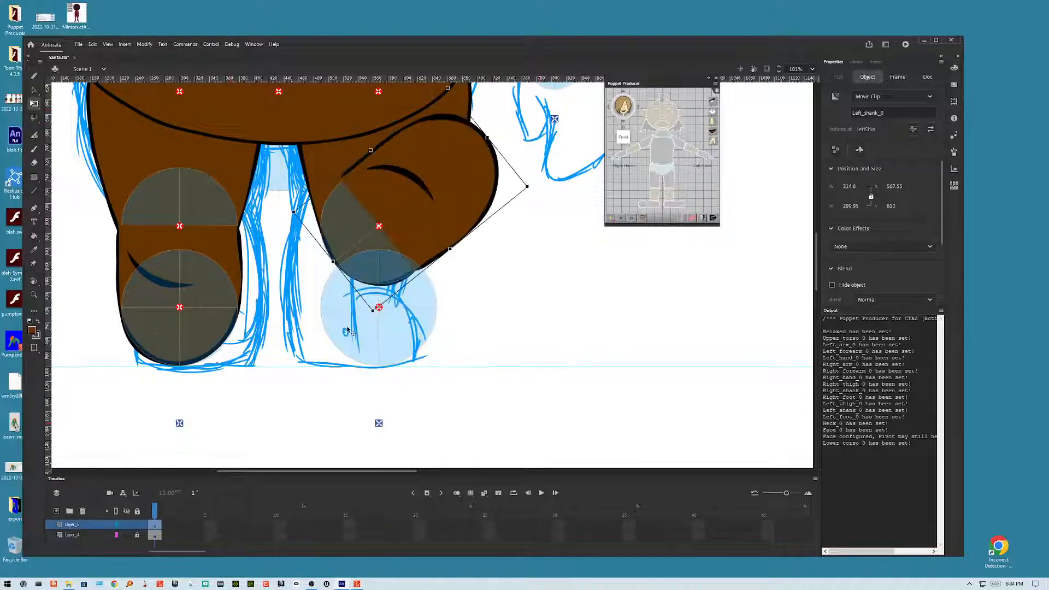
{"action": "key", "text": "ctrl+z"}
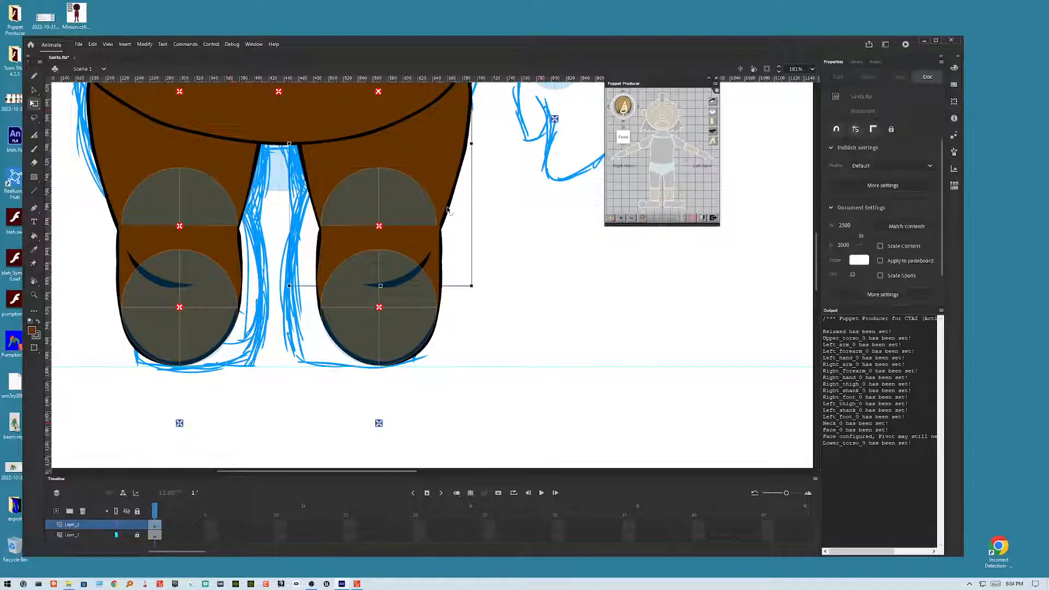
Step: Rotate the left shin again to inspect its overlap inside the thigh symbol, then rotate it back upright
{"action": "double_click", "coordinate": [448, 219]}
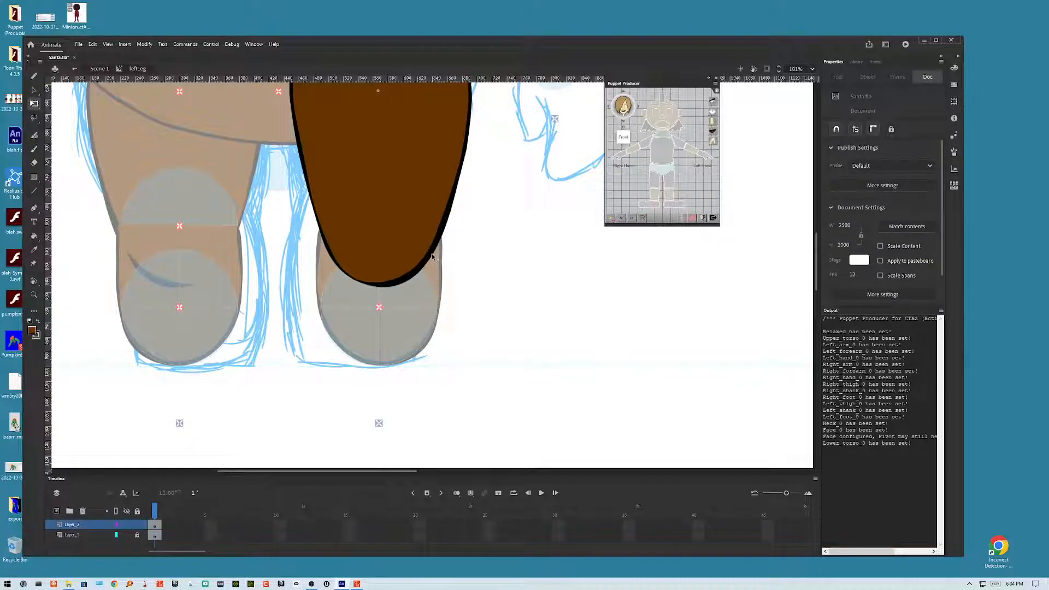
{"action": "double_click", "coordinate": [463, 257]}
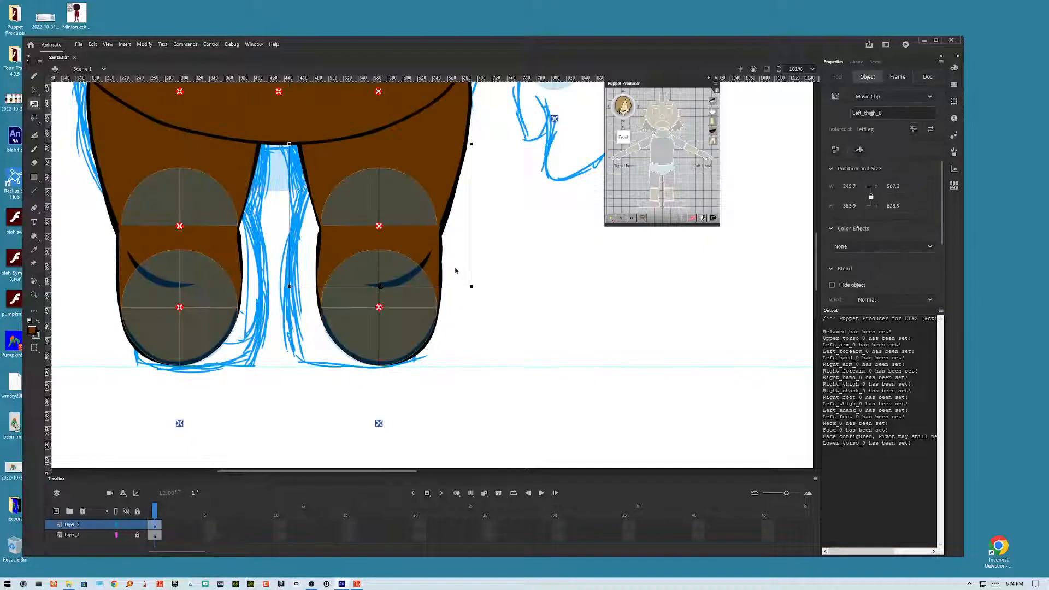
{"action": "left_click", "coordinate": [407, 338]}
{"action": "left_click_drag", "start_coordinate": [443, 369], "coordinate": [476, 345]}
{"action": "key", "text": "ctrl+z"}
{"action": "left_click", "coordinate": [442, 260]}
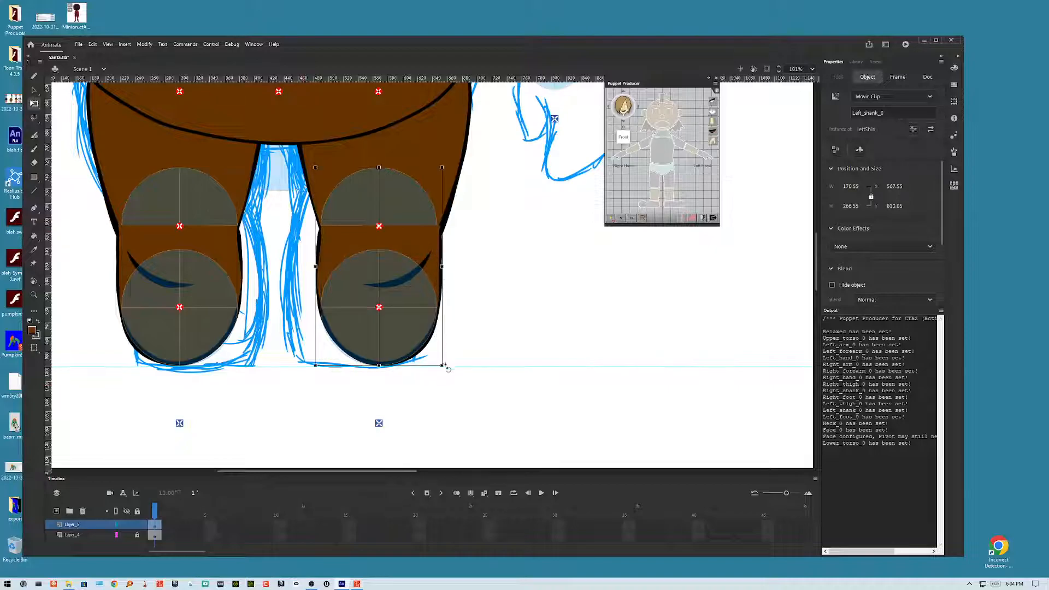
{"action": "left_click_drag", "start_coordinate": [445, 367], "coordinate": [348, 217]}
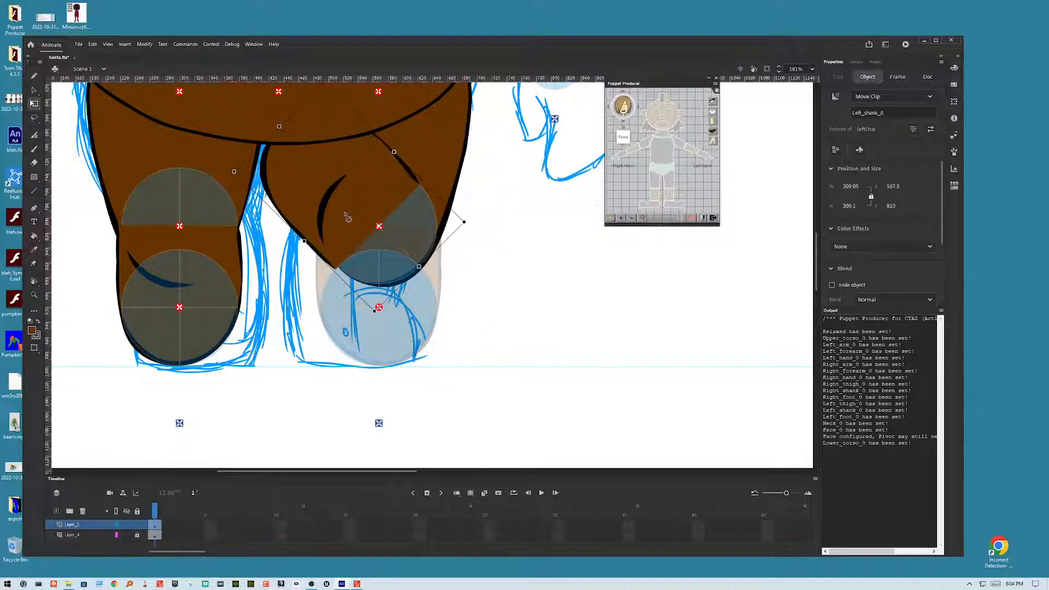
{"action": "left_click_drag", "start_coordinate": [346, 228], "coordinate": [431, 149]}
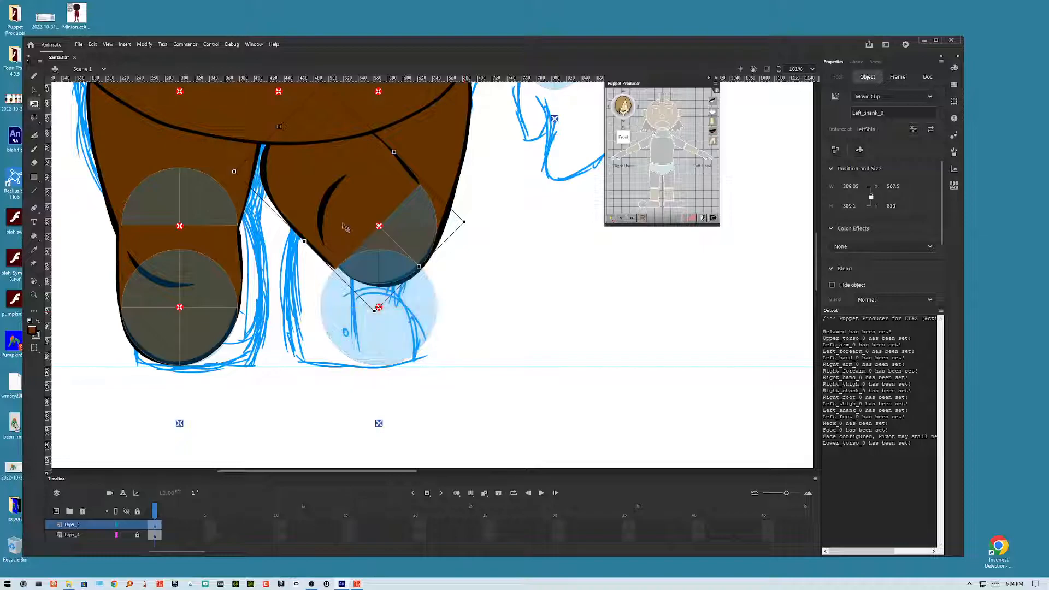
{"action": "double_click", "coordinate": [431, 149]}
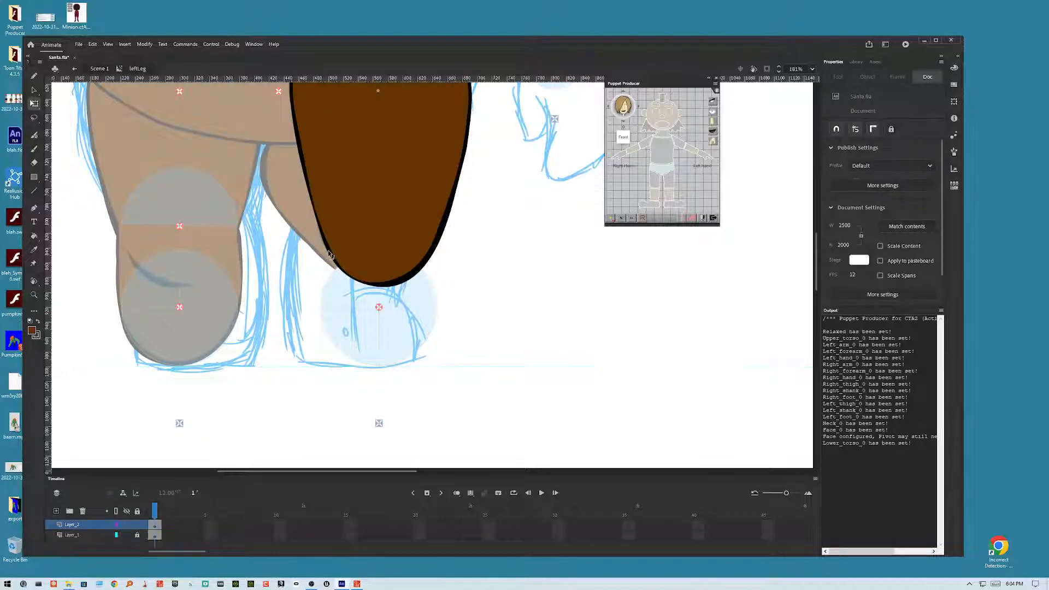
{"action": "left_click_drag", "start_coordinate": [328, 255], "coordinate": [325, 256]}
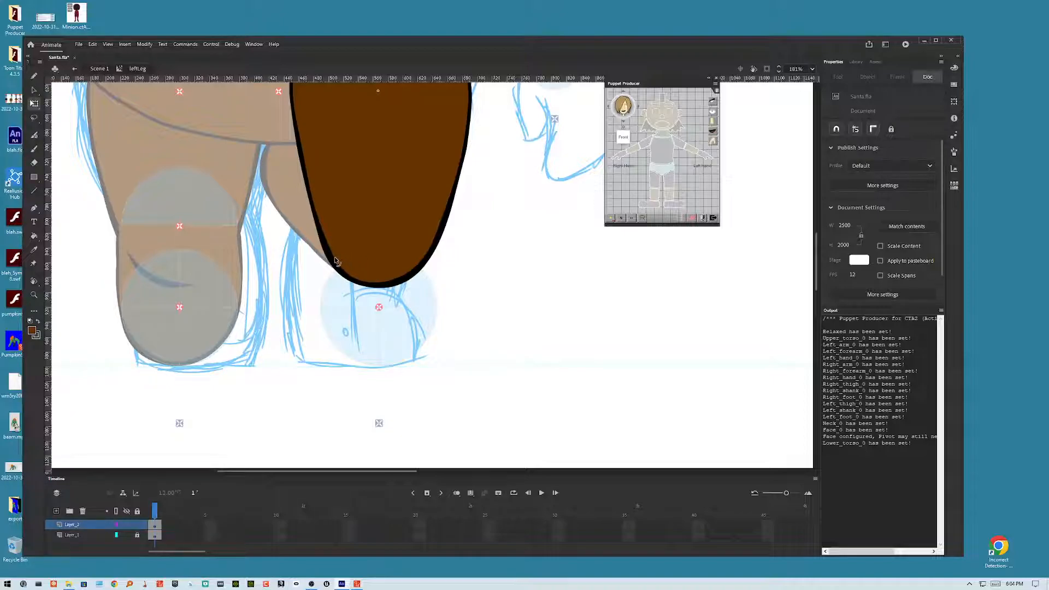
{"action": "left_click_drag", "start_coordinate": [335, 258], "coordinate": [333, 259]}
{"action": "double_click", "coordinate": [451, 266]}
{"action": "left_click", "coordinate": [281, 189]}
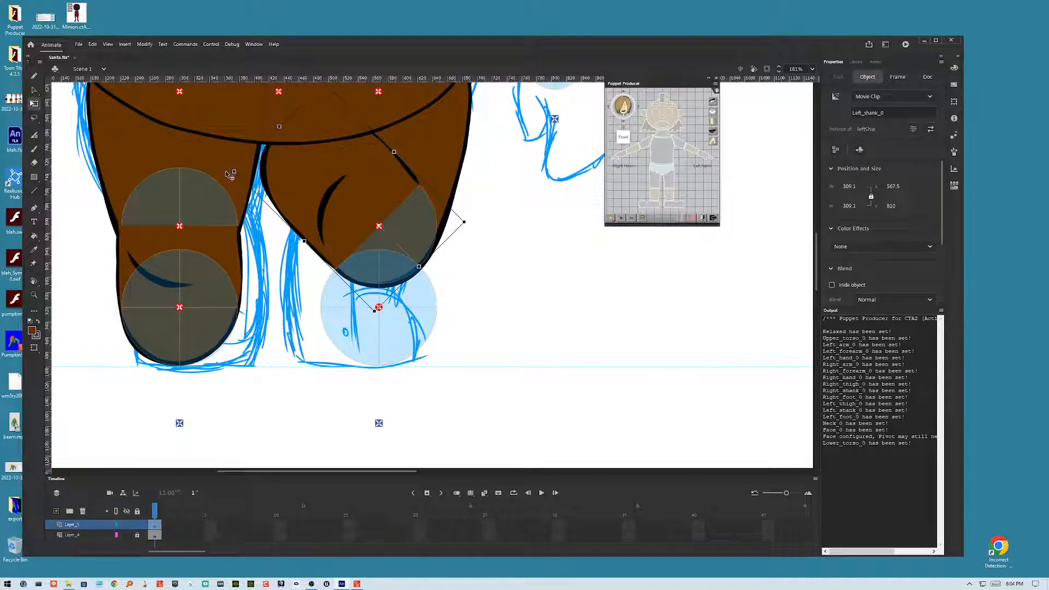
{"action": "left_click_drag", "start_coordinate": [229, 176], "coordinate": [421, 284]}
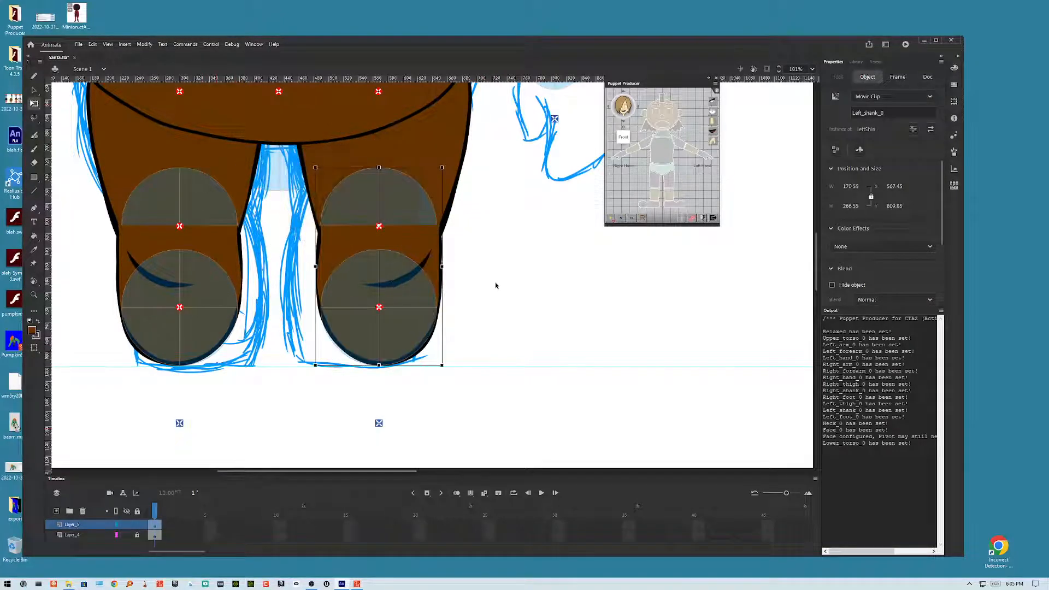
{"action": "left_click", "coordinate": [494, 284]}
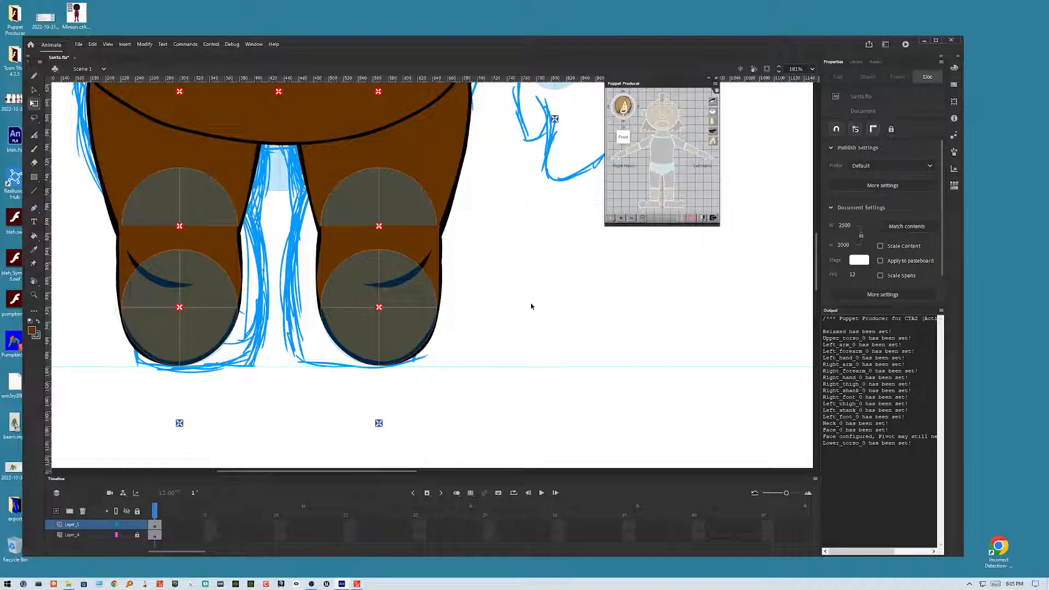
Step: Inside the leftShin symbol, turn the lower layer into a guide layer and return to the scene
{"action": "double_click", "coordinate": [402, 214]}
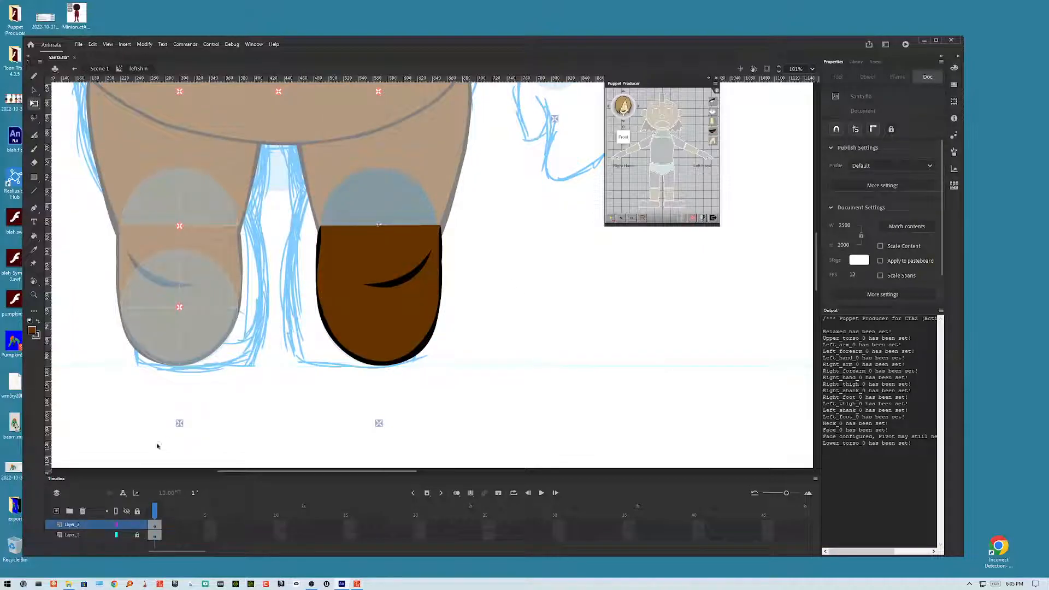
{"action": "right_click", "coordinate": [90, 534]}
{"action": "left_click", "coordinate": [111, 425]}
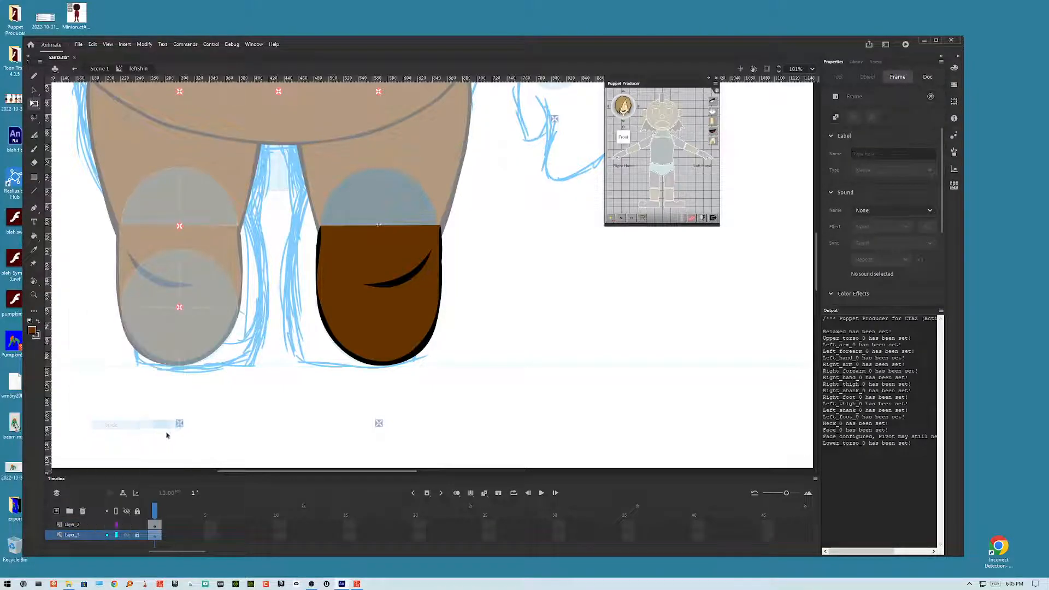
{"action": "double_click", "coordinate": [550, 307]}
Step: Open the thigh symbol through the right thigh and turn its lower layer into a guide layer too
{"action": "double_click", "coordinate": [205, 219]}
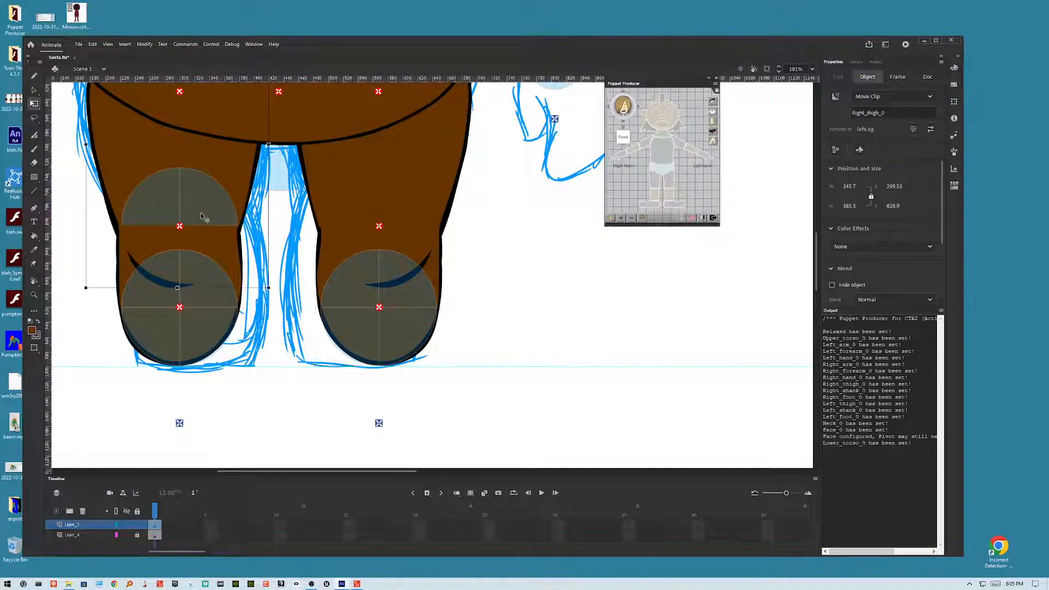
{"action": "double_click", "coordinate": [100, 278]}
{"action": "double_click", "coordinate": [206, 208]}
{"action": "left_click", "coordinate": [86, 535]}
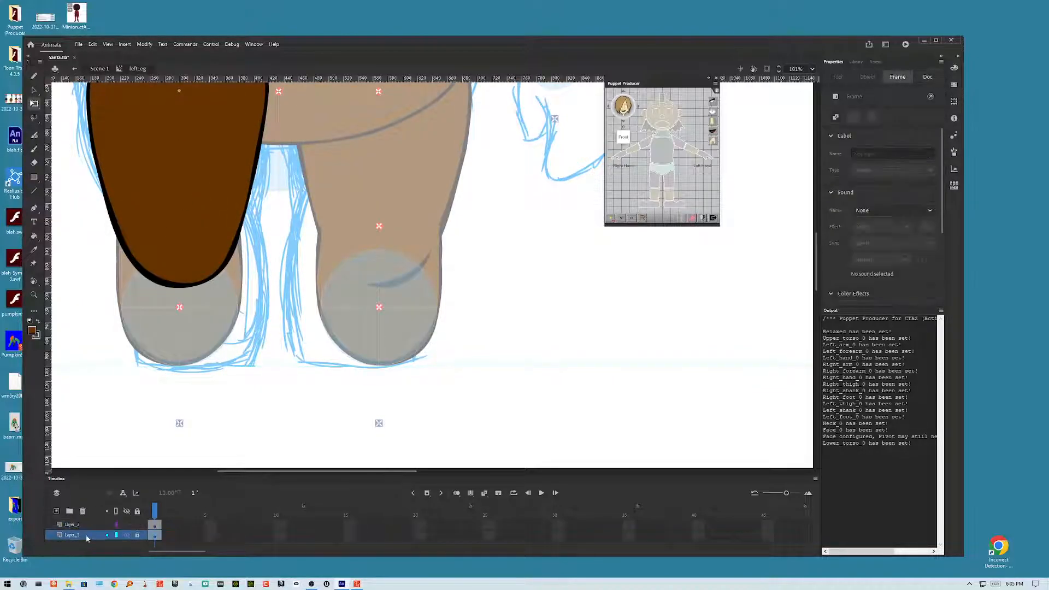
{"action": "right_click", "coordinate": [87, 536]}
{"action": "left_click", "coordinate": [106, 426]}
{"action": "double_click", "coordinate": [119, 397]}
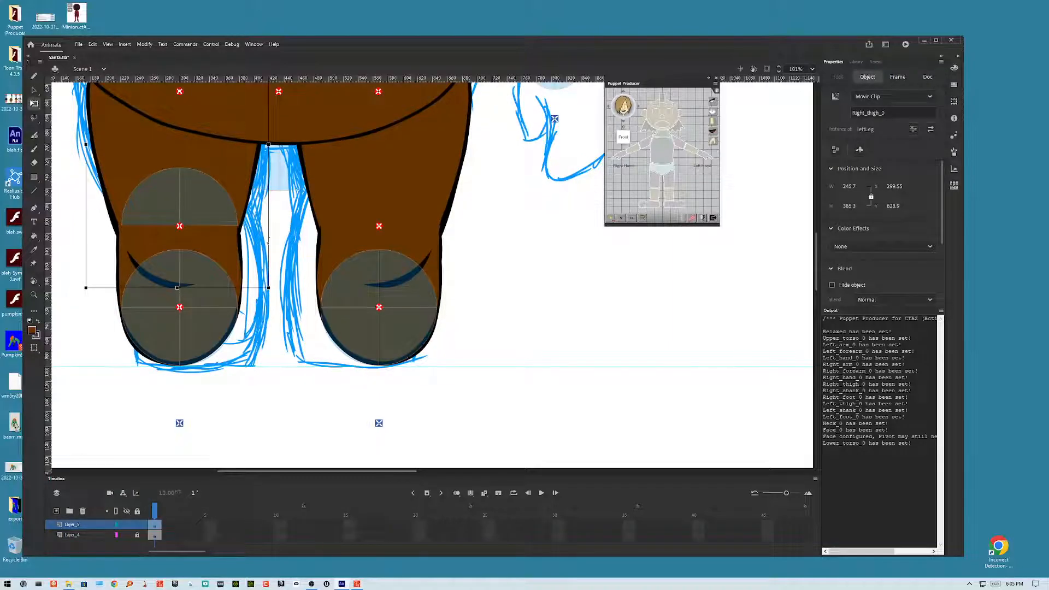
Step: Examine the layers of the right leg's thigh and shin symbols, briefly hiding and showing the thigh artwork
{"action": "double_click", "coordinate": [231, 219]}
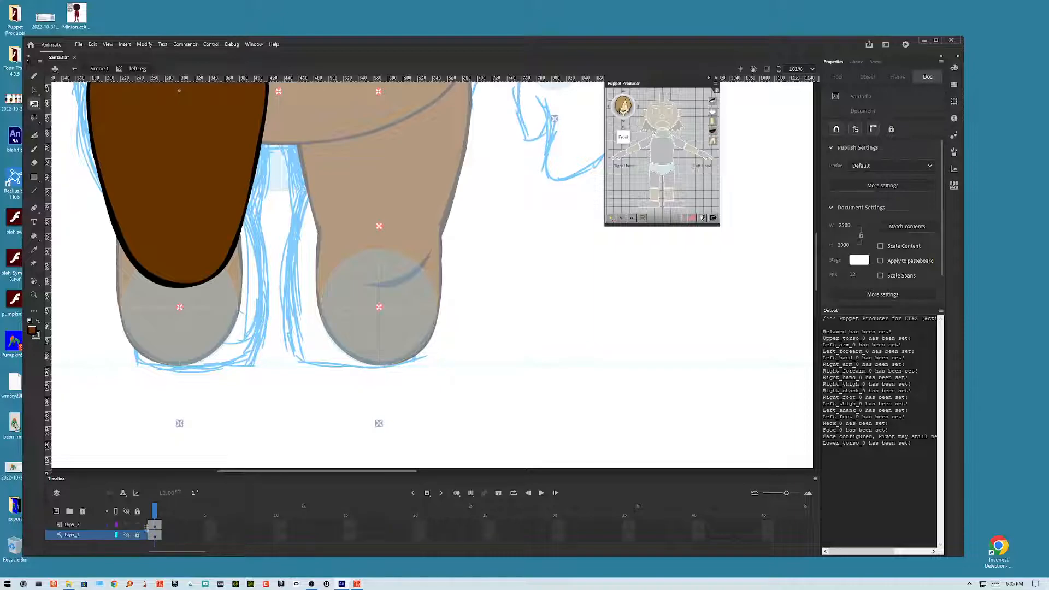
{"action": "left_click", "coordinate": [129, 527]}
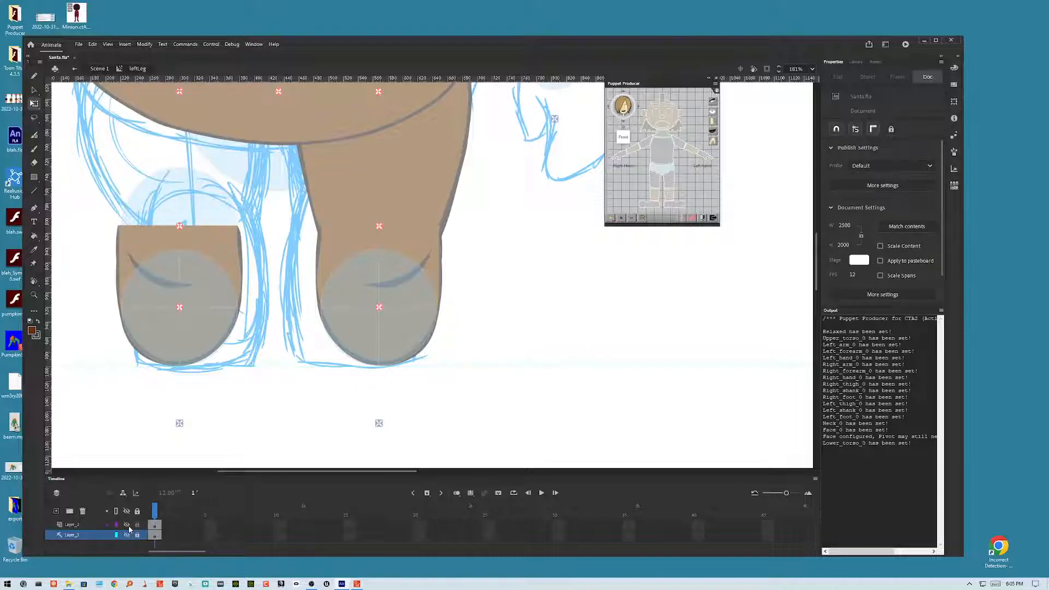
{"action": "left_click", "coordinate": [127, 527]}
{"action": "double_click", "coordinate": [153, 419]}
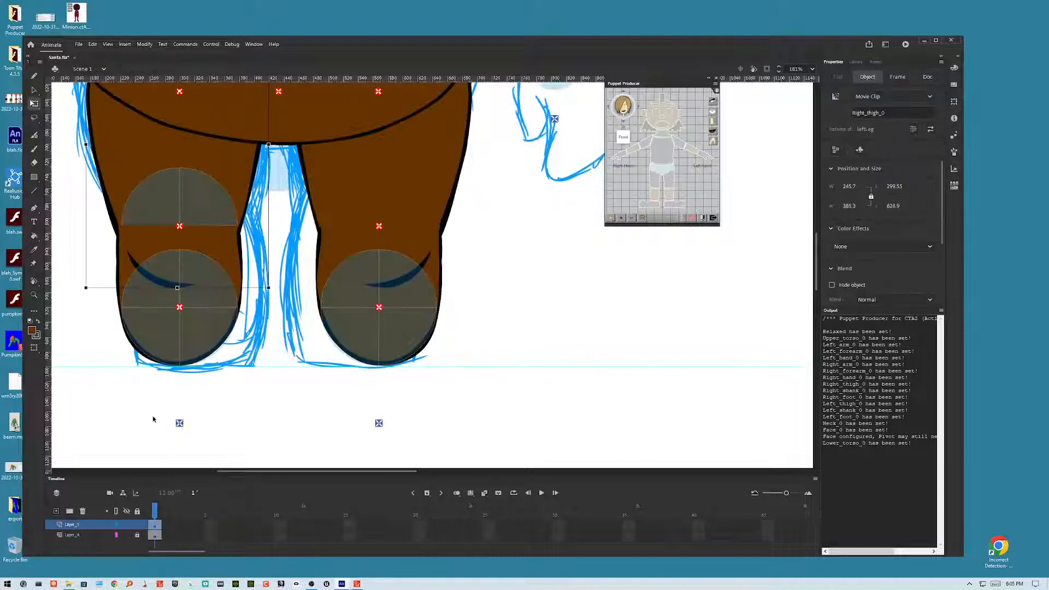
{"action": "left_click", "coordinate": [149, 325]}
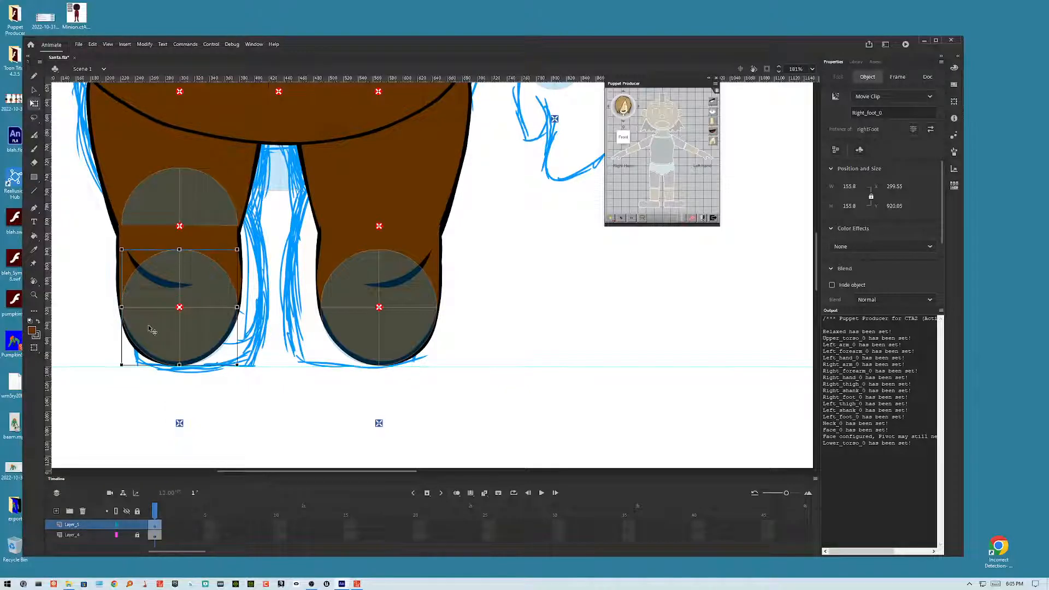
{"action": "double_click", "coordinate": [222, 236]}
{"action": "left_click", "coordinate": [222, 238]}
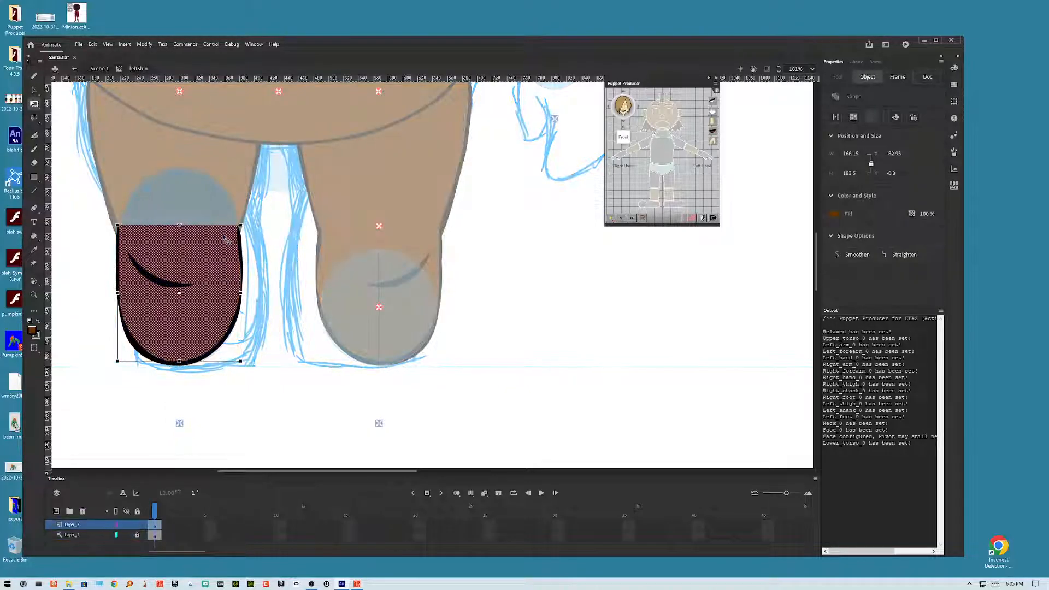
{"action": "left_click", "coordinate": [79, 536]}
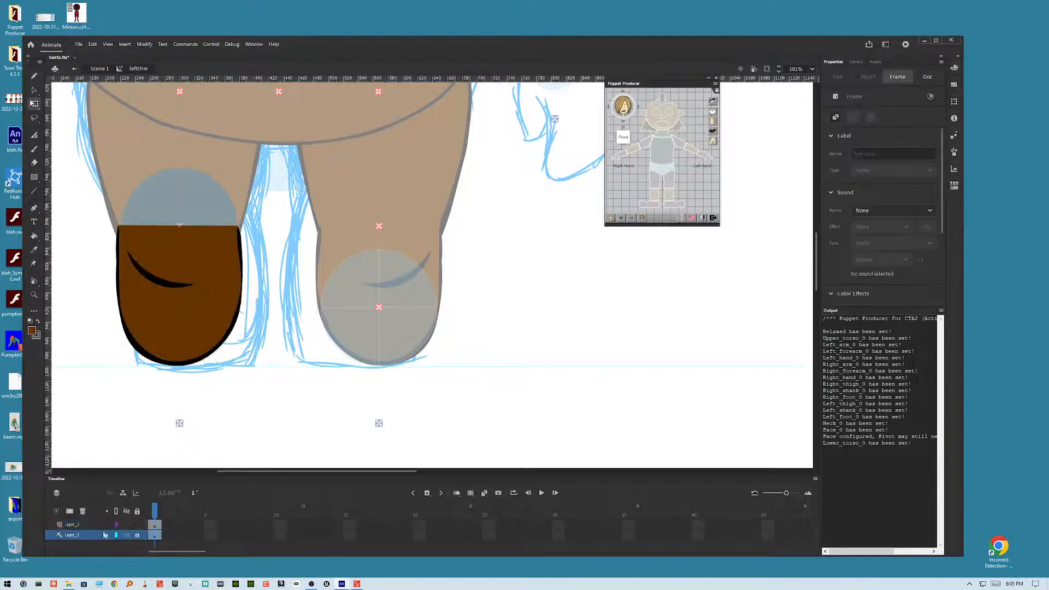
{"action": "double_click", "coordinate": [253, 443]}
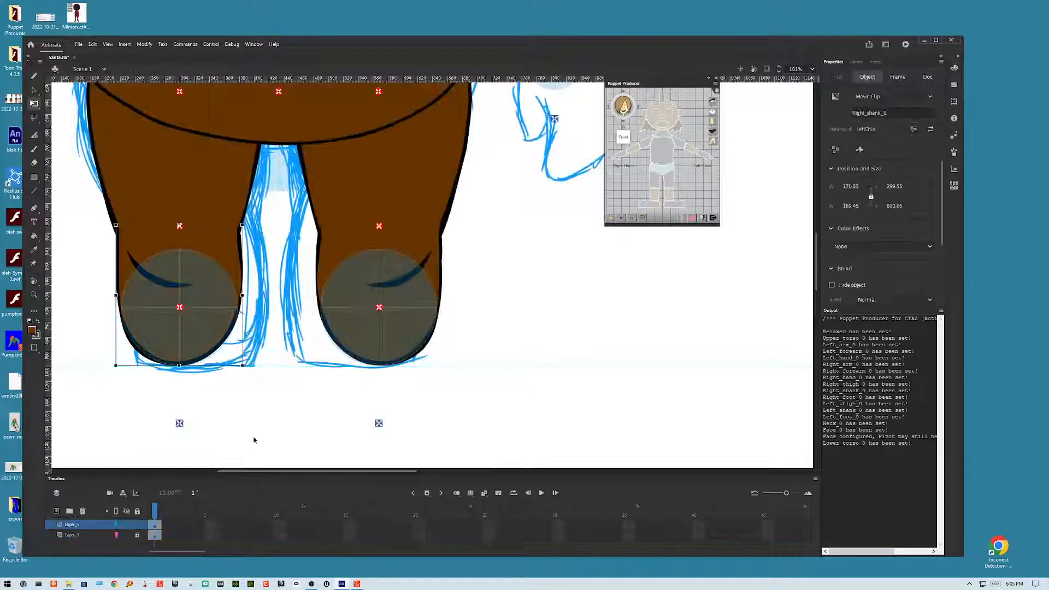
{"action": "left_click", "coordinate": [558, 284]}
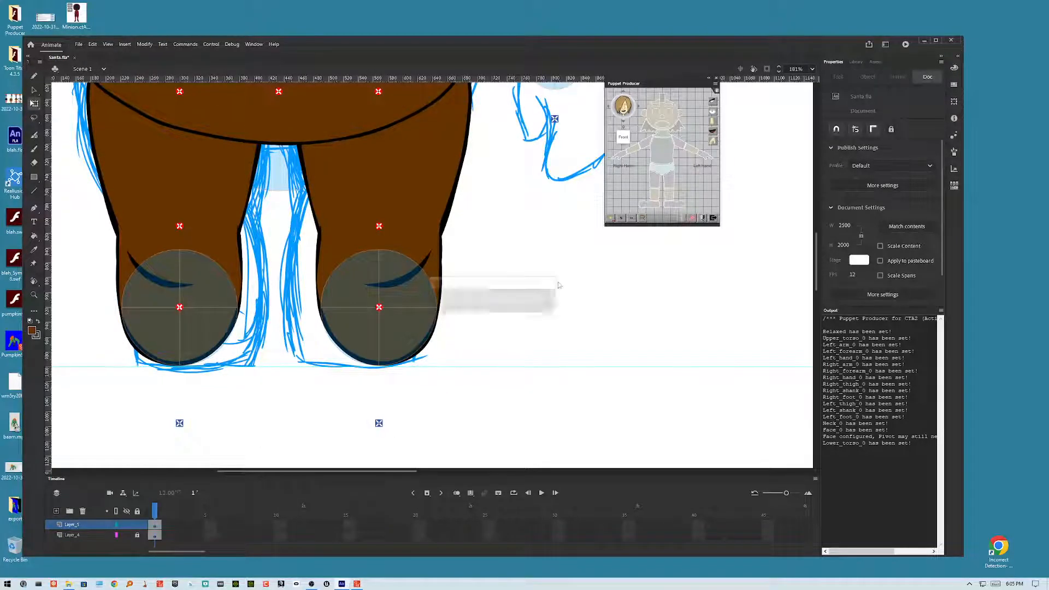
Step: Export the movie as Santa.swf to the Desktop, replacing the existing file
{"action": "key", "text": "ctrl+alt+shift+s"}
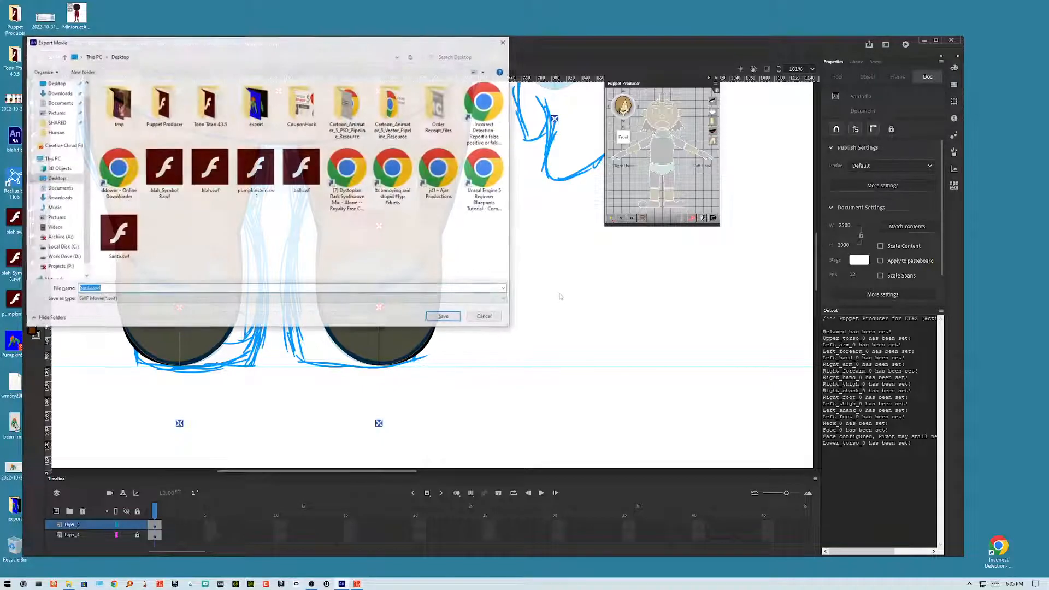
{"action": "left_click", "coordinate": [430, 318]}
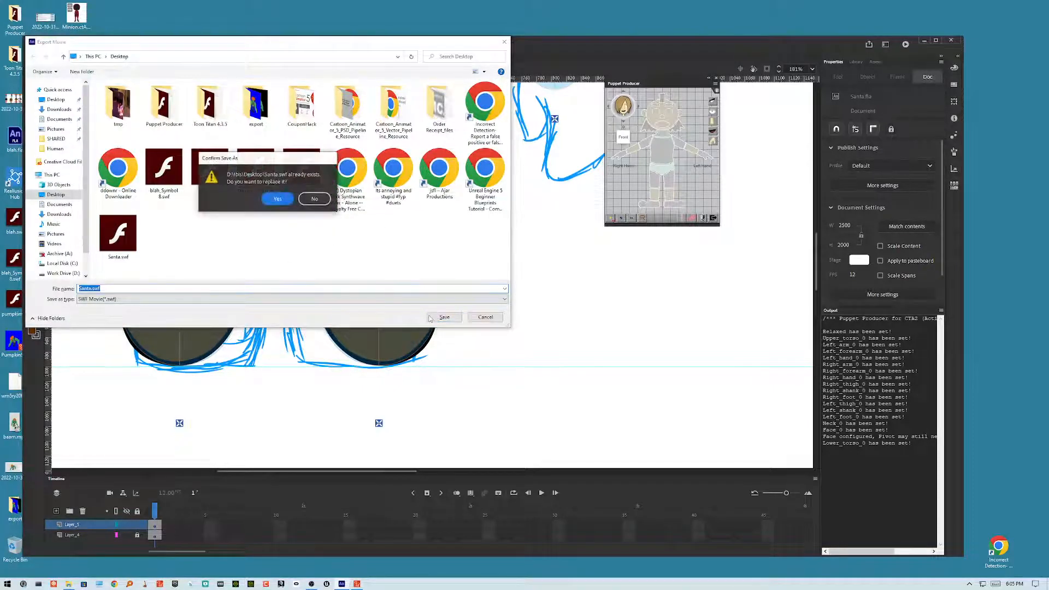
{"action": "left_click", "coordinate": [278, 200]}
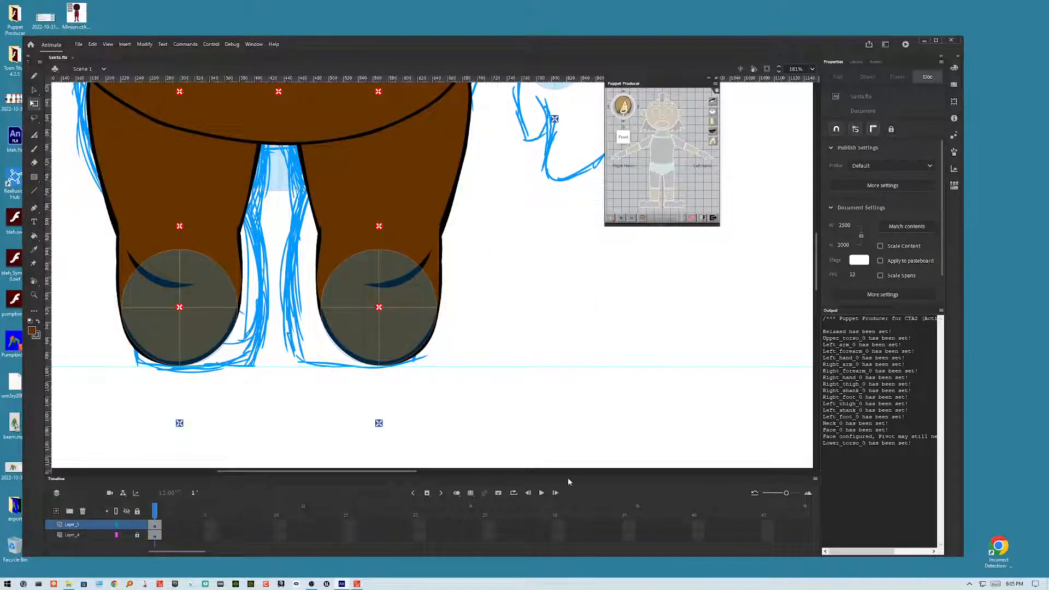
Step: Switch to Cartoon Animator and update the Santa character in Composer mode from the exported Santa.swf
{"action": "left_click", "coordinate": [357, 584]}
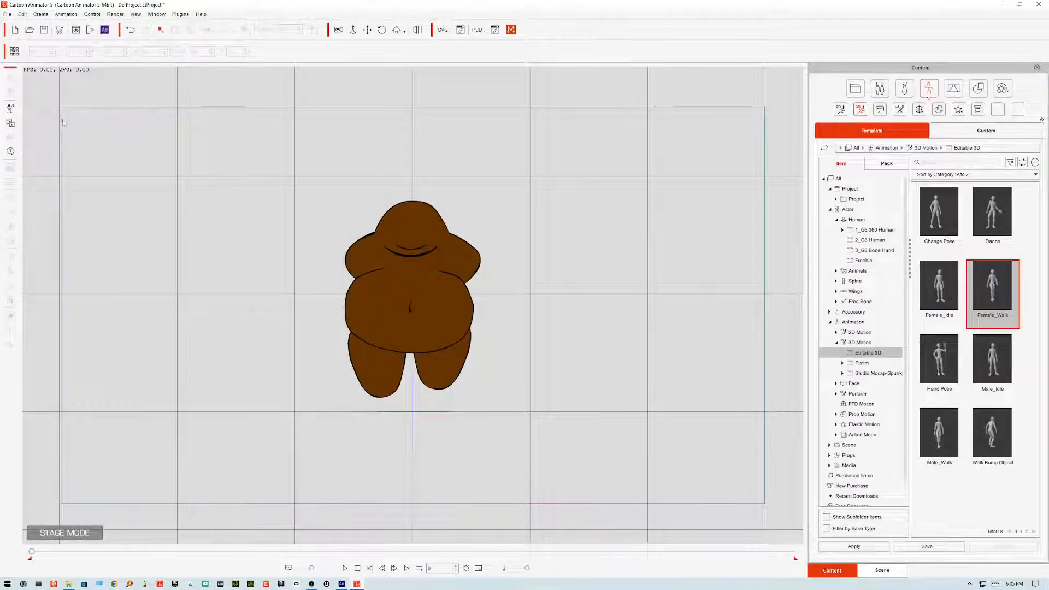
{"action": "left_click", "coordinate": [410, 242]}
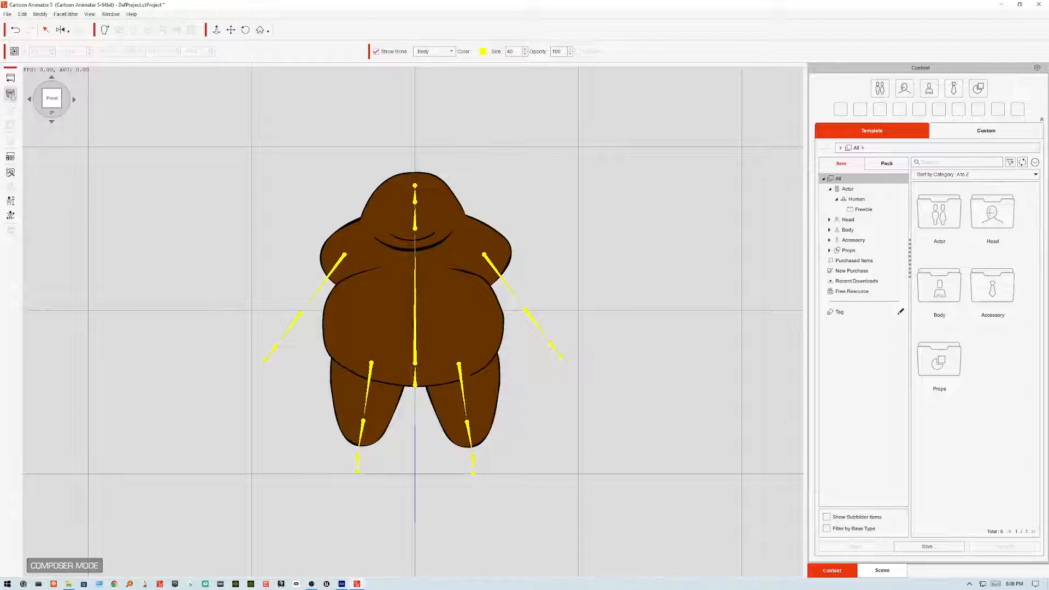
{"action": "left_click", "coordinate": [10, 94]}
{"action": "left_click", "coordinate": [364, 204]}
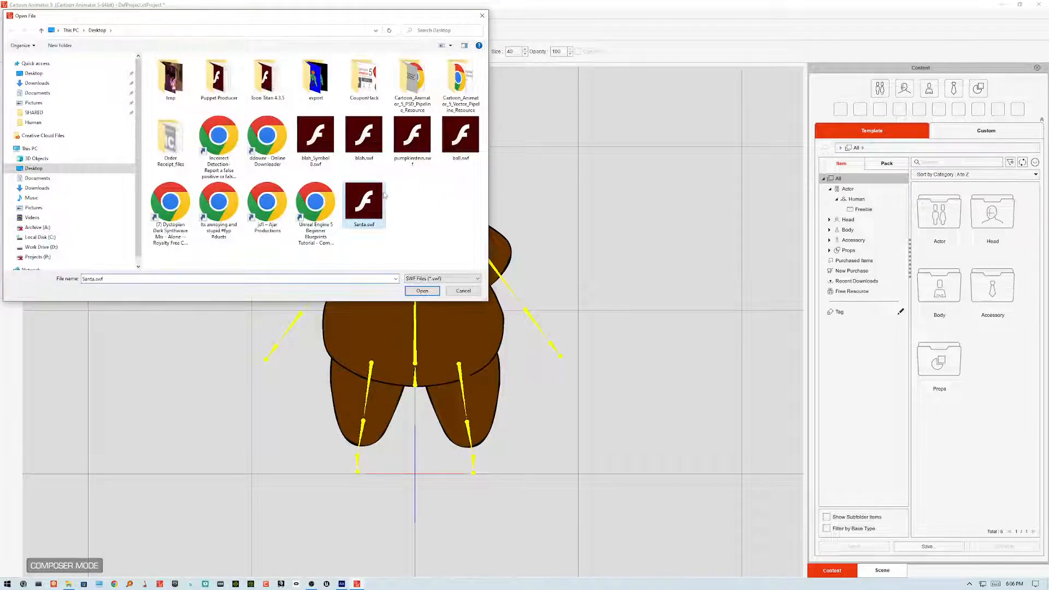
{"action": "left_click", "coordinate": [422, 291]}
{"action": "left_click", "coordinate": [494, 331]}
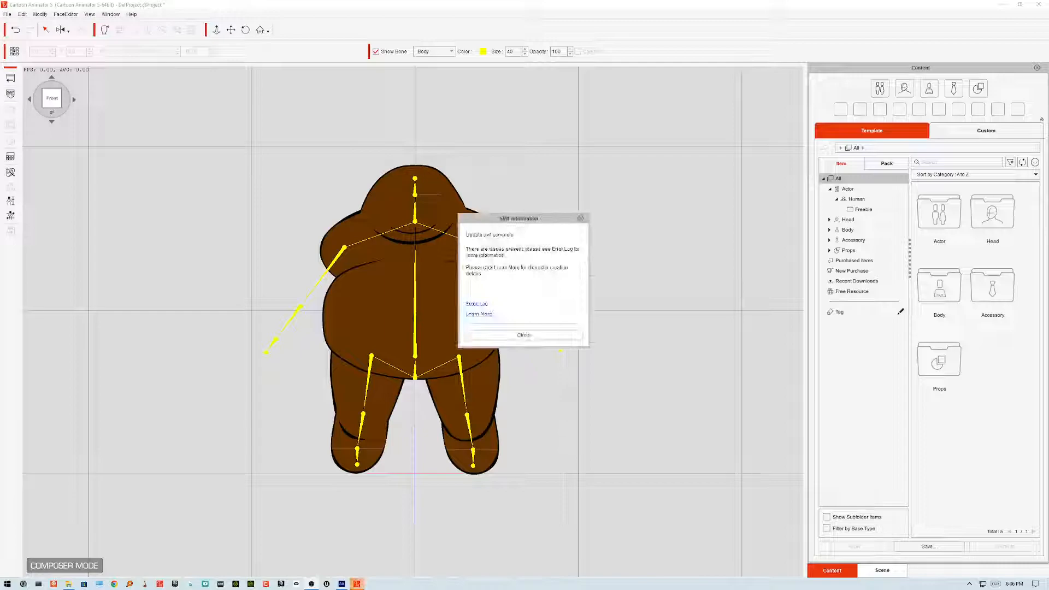
{"action": "left_click", "coordinate": [515, 336]}
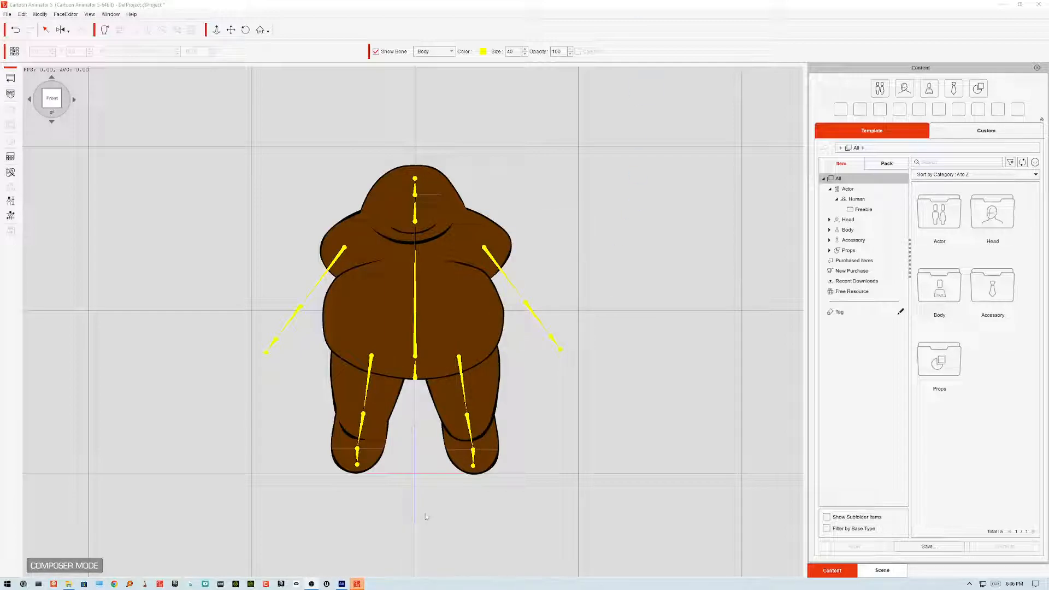
Step: Test the updated rig by playing the Basic Walk calibration motion, then close the Calibration dialog
{"action": "left_click", "coordinate": [11, 173]}
{"action": "left_click", "coordinate": [547, 321]}
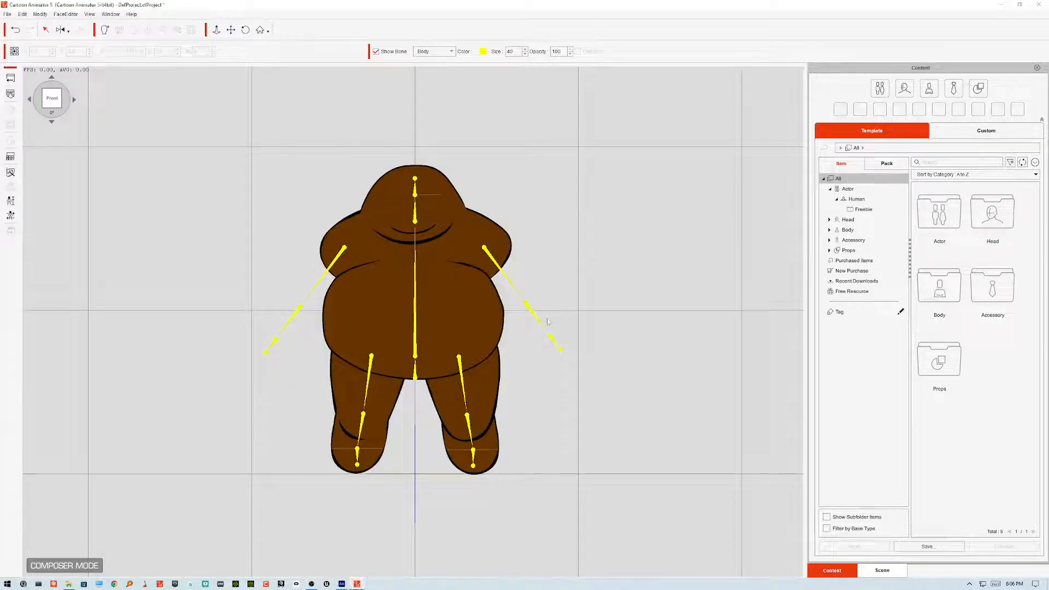
{"action": "left_click", "coordinate": [516, 323]}
{"action": "left_click", "coordinate": [10, 216]}
{"action": "left_click", "coordinate": [731, 261]}
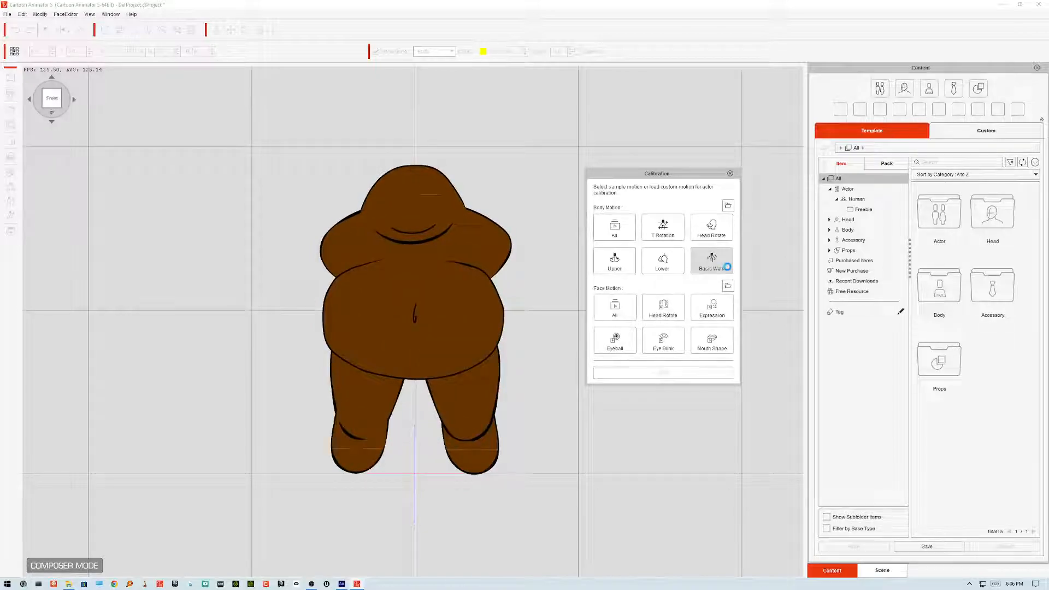
{"action": "left_click", "coordinate": [711, 261]}
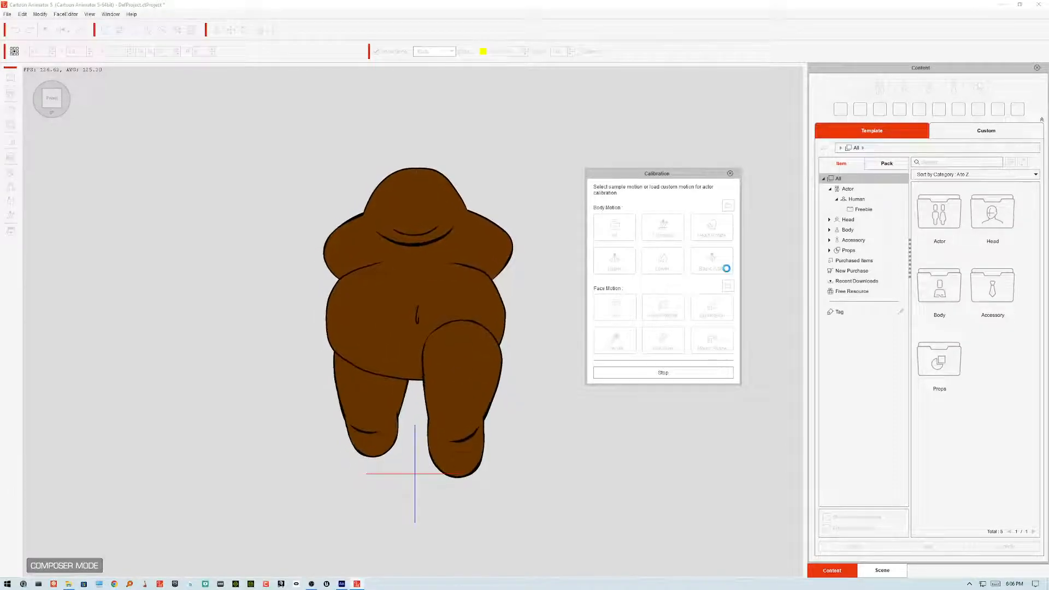
{"action": "left_click", "coordinate": [727, 270]}
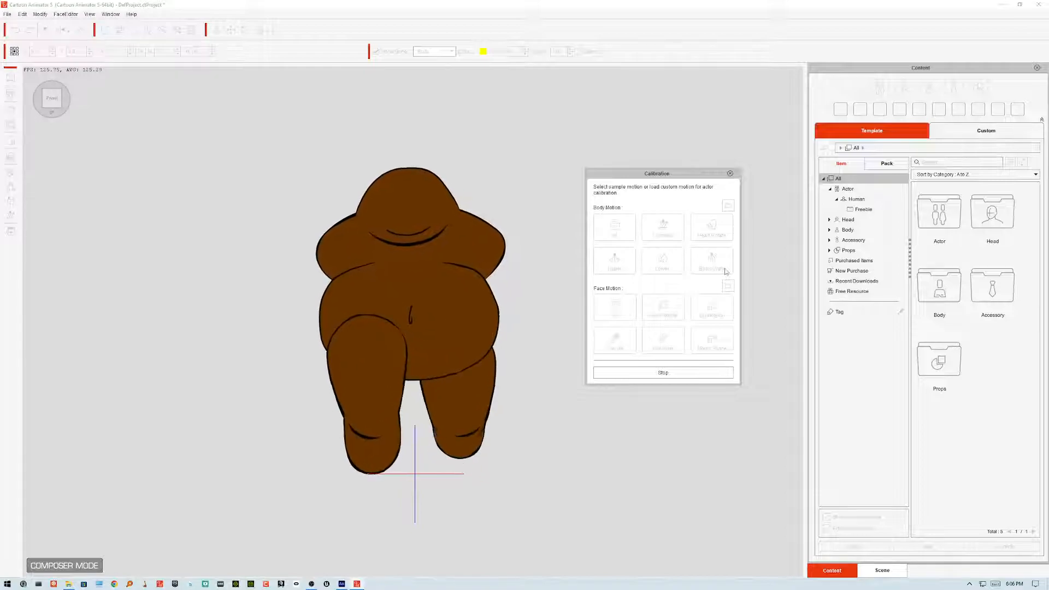
{"action": "left_click", "coordinate": [726, 270]}
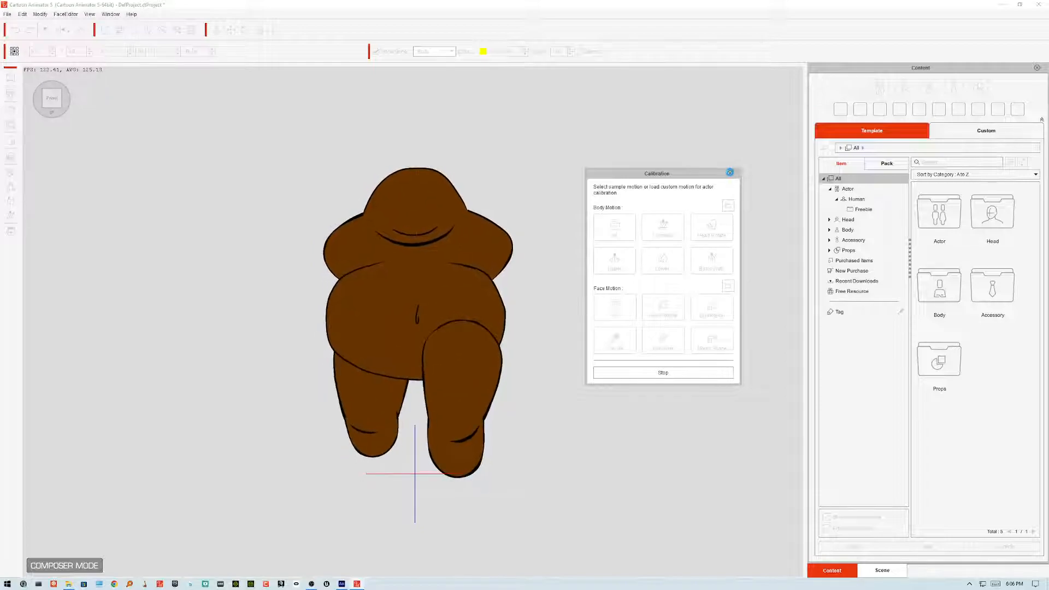
{"action": "left_click", "coordinate": [730, 172]}
Step: Return to Animate, open the left thigh symbol and pick the Line tool to edit its artwork
{"action": "left_click", "coordinate": [358, 585]}
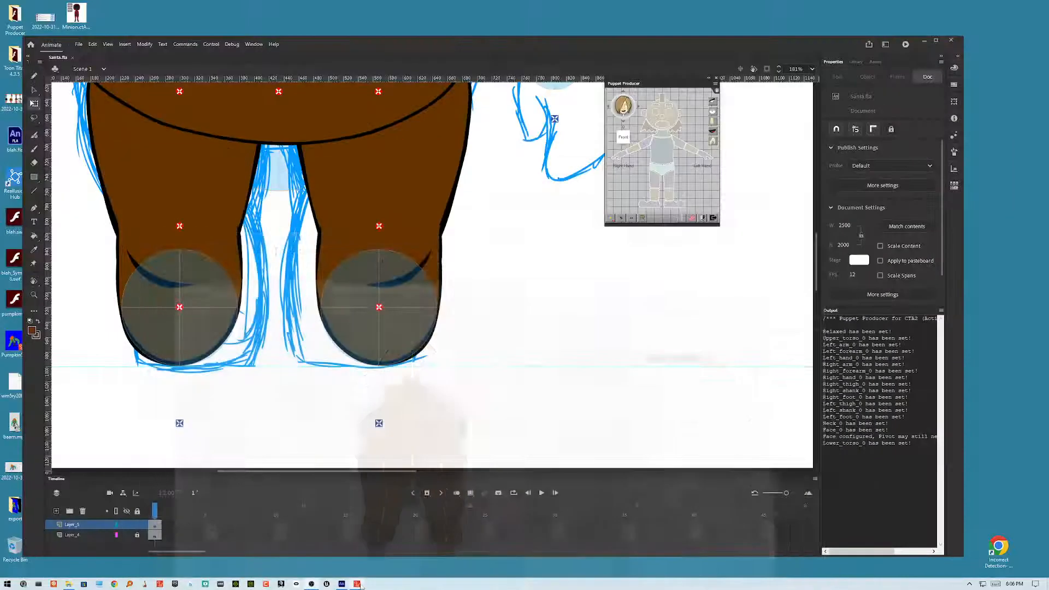
{"action": "scroll", "coordinate": [527, 379], "scroll_direction": "up", "scroll_amount": 5}
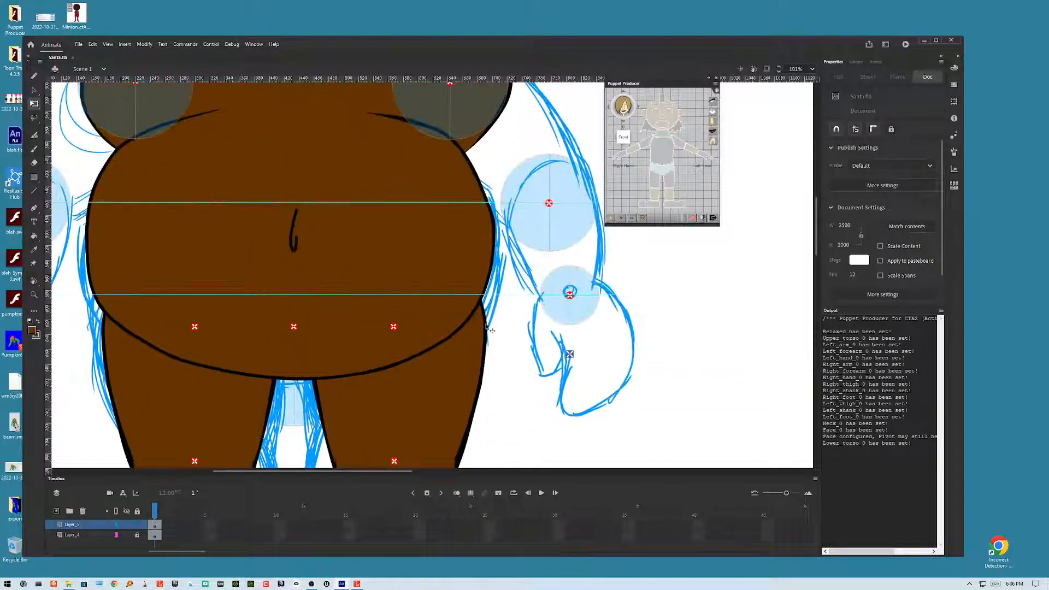
{"action": "double_click", "coordinate": [460, 356]}
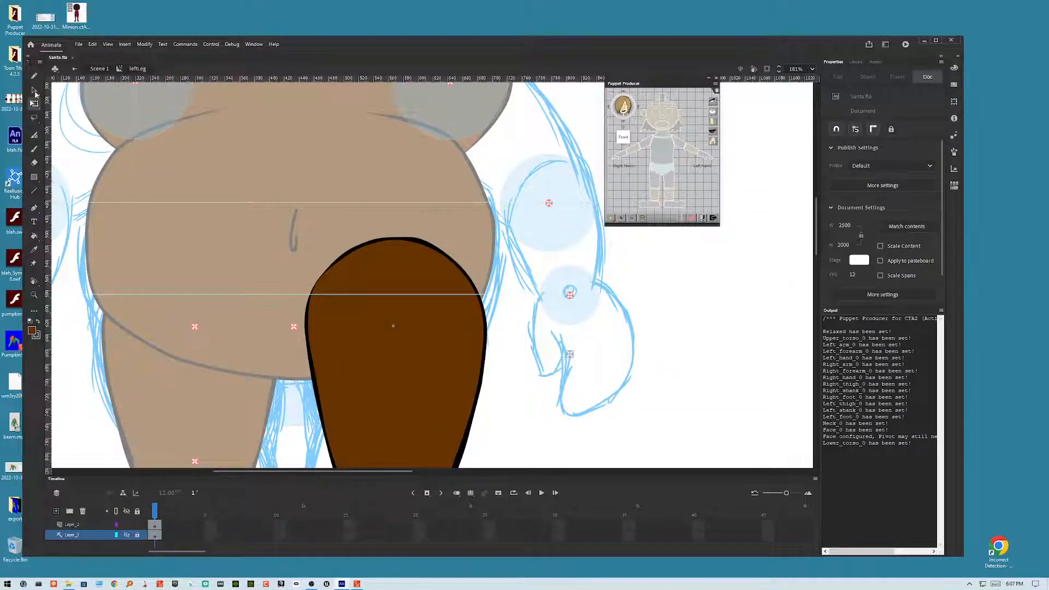
{"action": "left_click", "coordinate": [34, 191]}
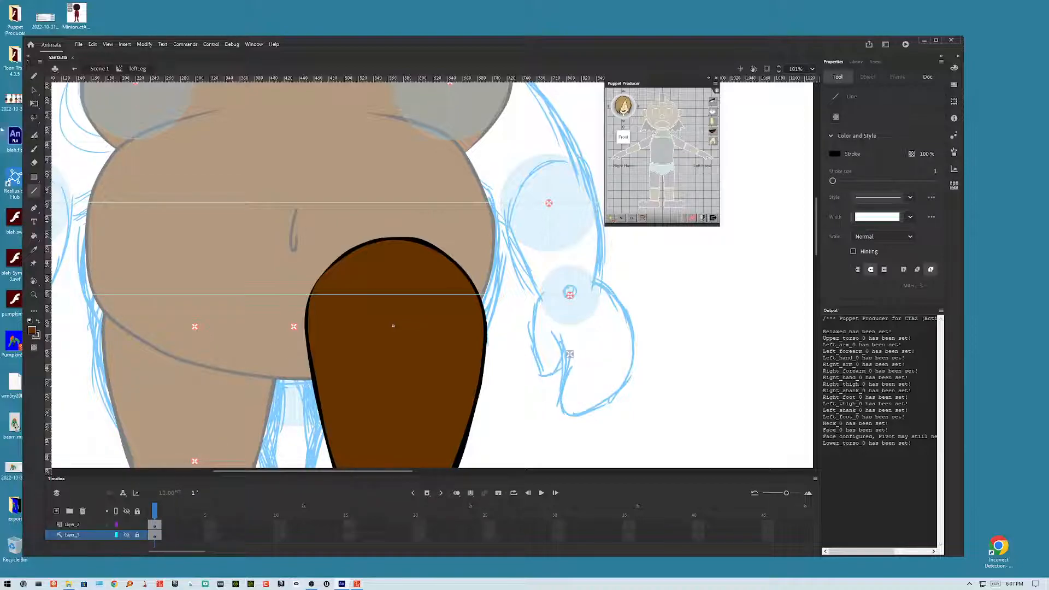
{"action": "left_click", "coordinate": [34, 76]}
{"action": "left_click", "coordinate": [428, 355]}
{"action": "left_click", "coordinate": [570, 312]}
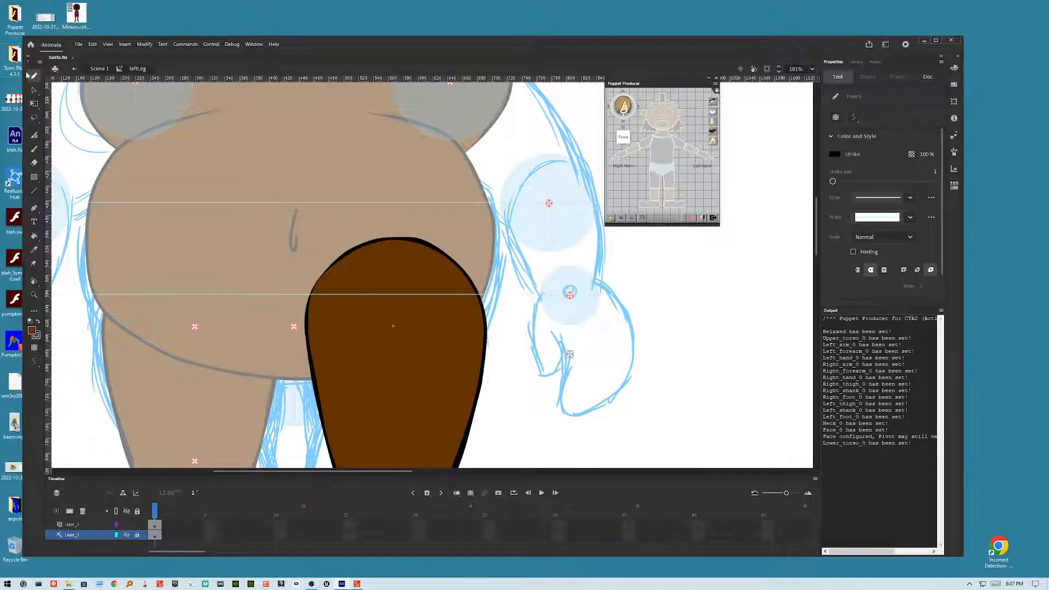
{"action": "left_click", "coordinate": [363, 369]}
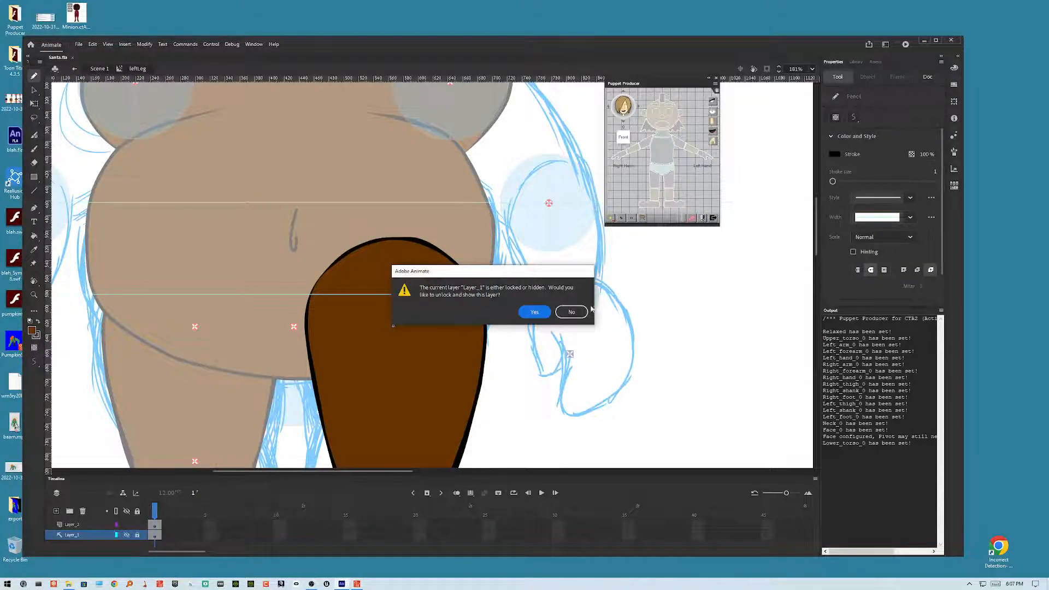
{"action": "left_click", "coordinate": [572, 311]}
Step: Add a new layer and draw a diagonal line across the upper part of the thigh shape
{"action": "left_click", "coordinate": [158, 526]}
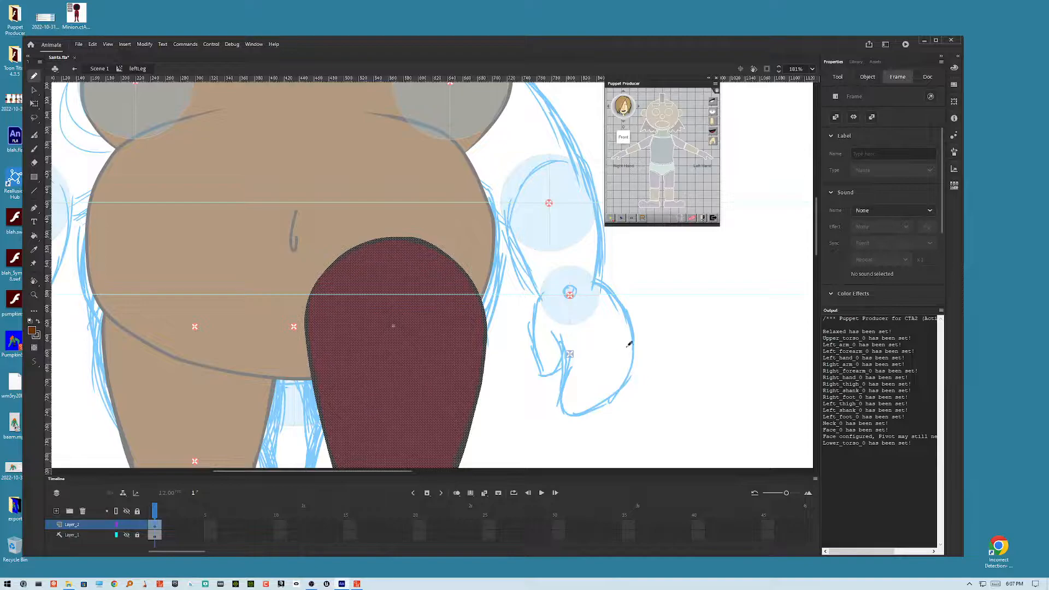
{"action": "left_click", "coordinate": [33, 89]}
{"action": "left_click", "coordinate": [623, 272]}
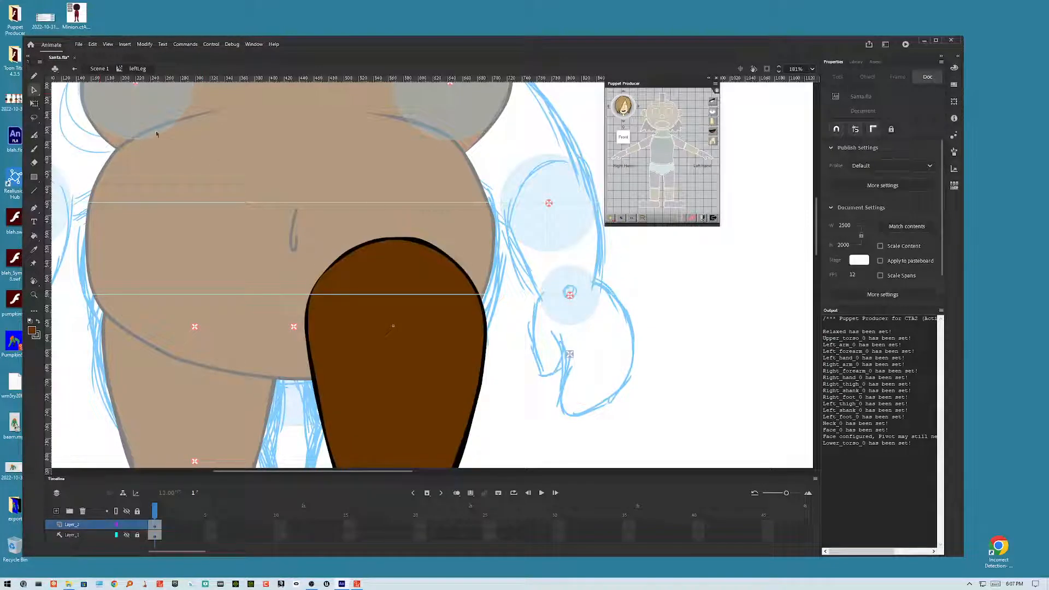
{"action": "left_click", "coordinate": [34, 192]}
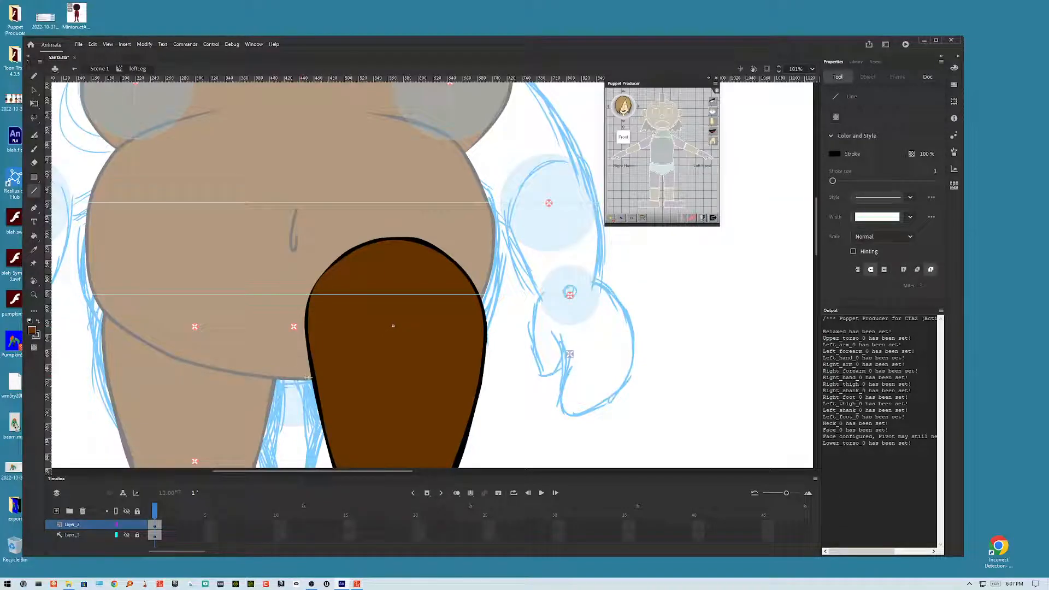
{"action": "mouse_move", "coordinate": [279, 378]}
{"action": "left_mouse_down"}
{"action": "mouse_move", "coordinate": [403, 317]}
{"action": "mouse_move", "coordinate": [485, 295]}
{"action": "left_mouse_up"}
Step: Cut the thigh section above the line and paste it in place on another new layer
{"action": "left_click", "coordinate": [34, 89]}
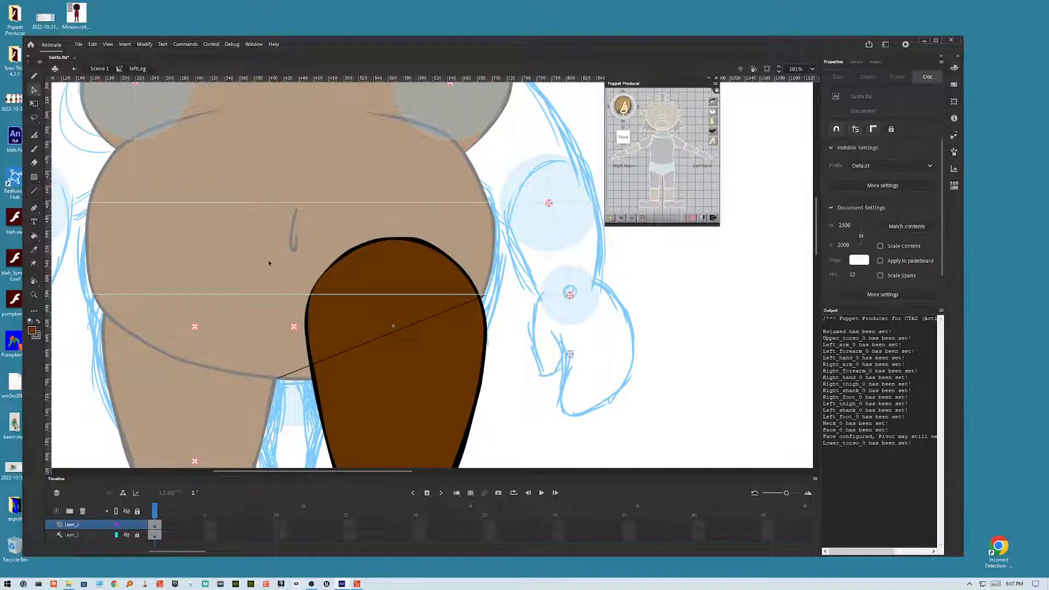
{"action": "left_click", "coordinate": [340, 263]}
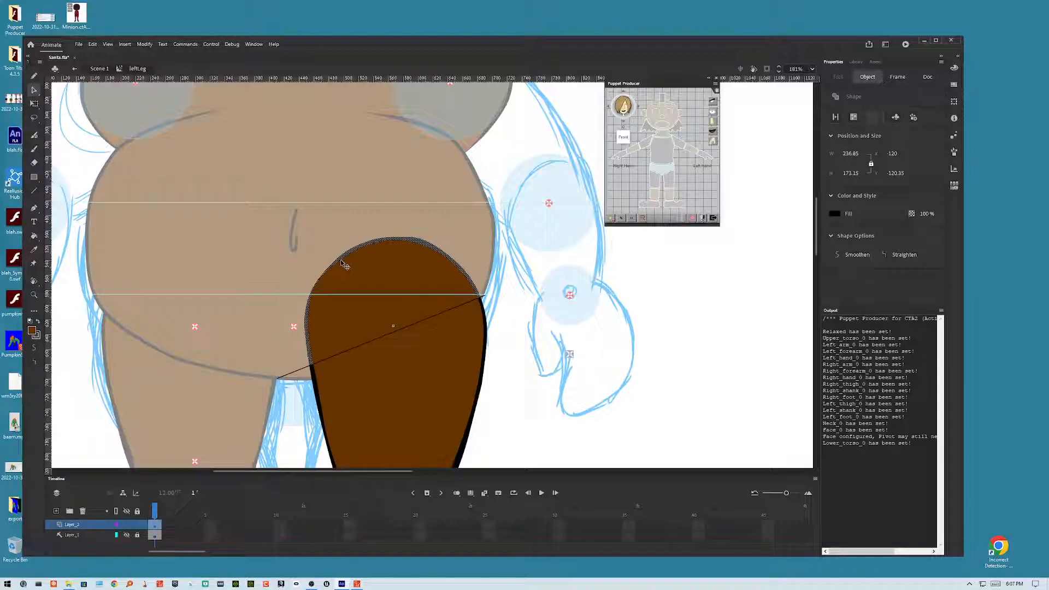
{"action": "key", "text": "ctrl+x"}
{"action": "left_click", "coordinate": [56, 512]}
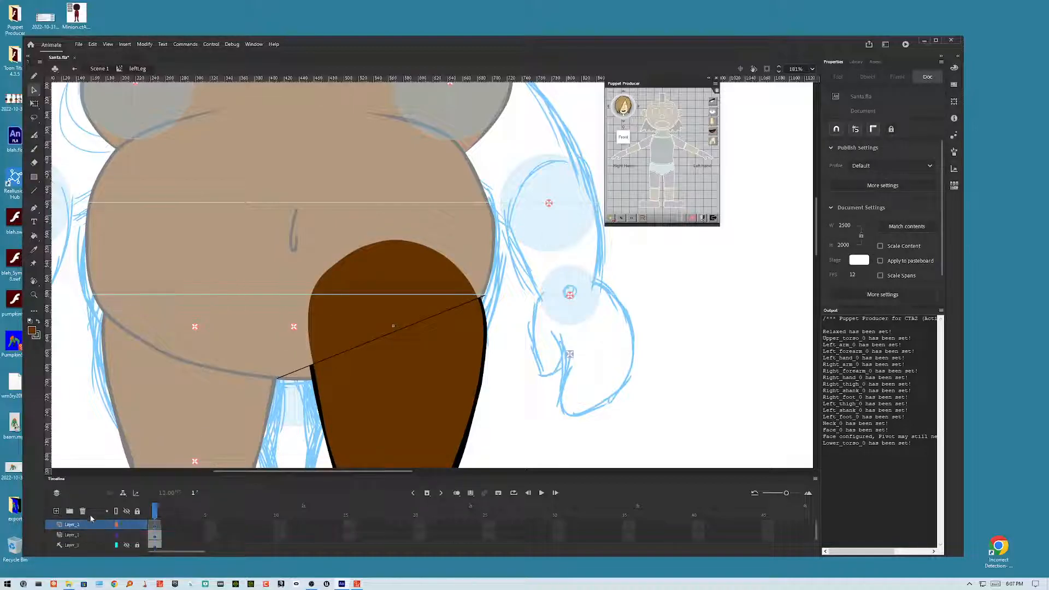
{"action": "right_click", "coordinate": [94, 418]}
{"action": "left_click", "coordinate": [125, 448]}
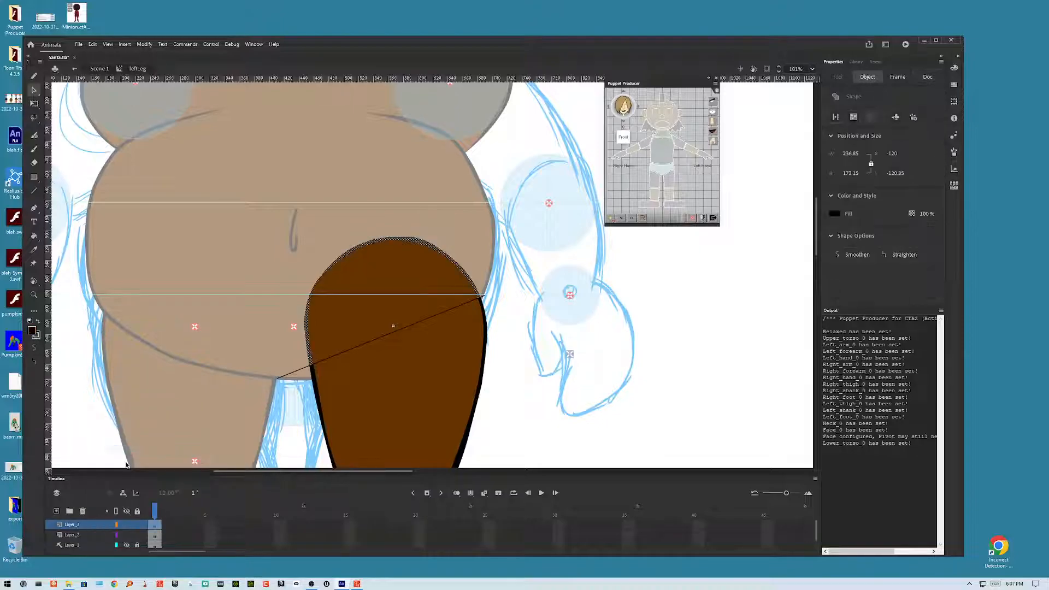
Step: Convert the new top layer holding the pasted thigh section into a guide layer
{"action": "right_click", "coordinate": [92, 526]}
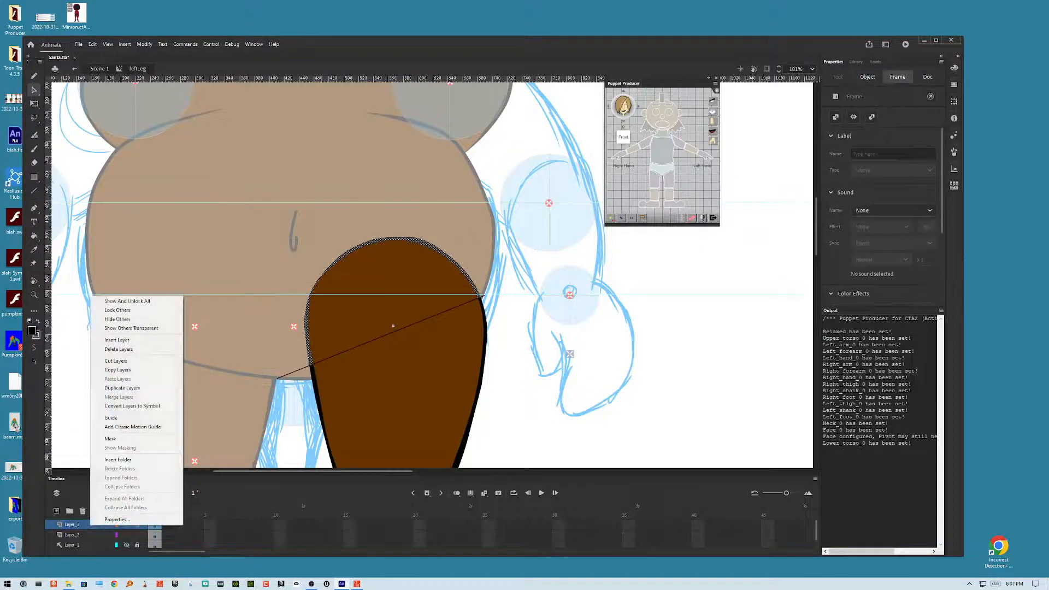
{"action": "left_click", "coordinate": [115, 418]}
{"action": "left_click", "coordinate": [129, 525]}
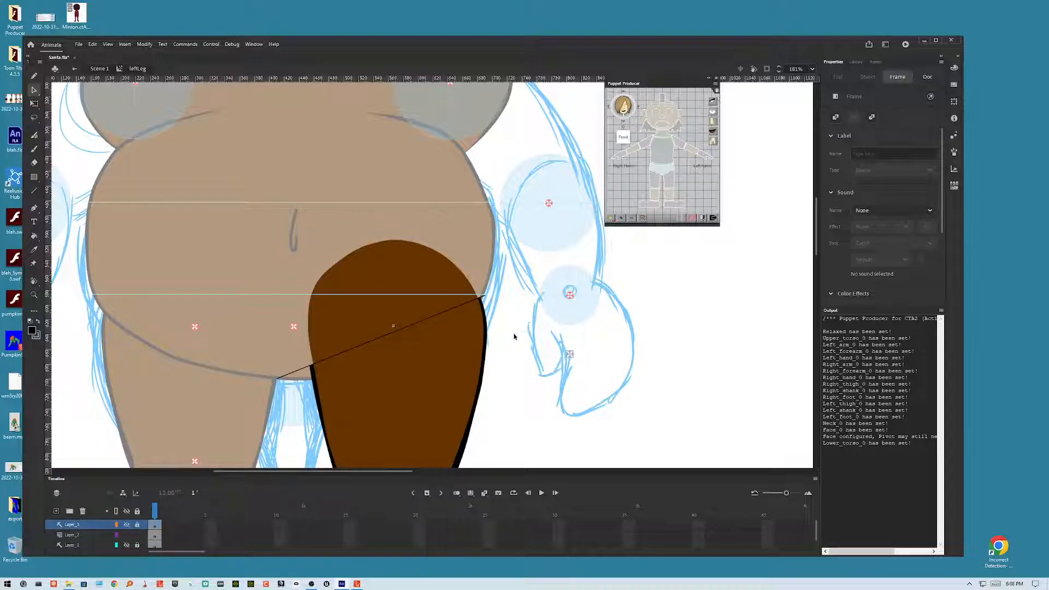
Step: Delete the diagonal dividing line inside the left thigh symbol and return to the scene
{"action": "left_click", "coordinate": [479, 302]}
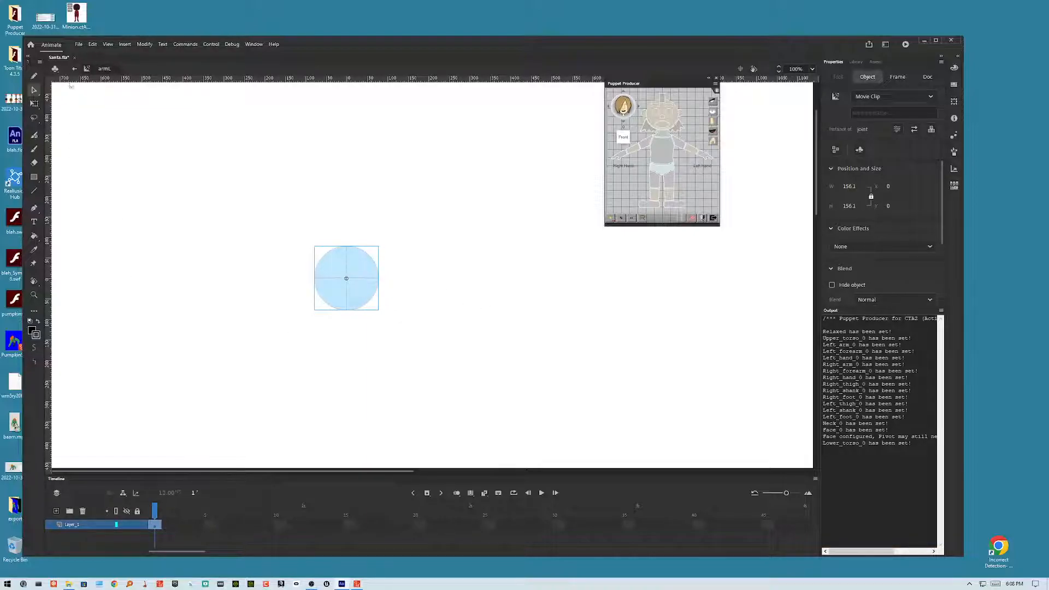
{"action": "left_click", "coordinate": [74, 69]}
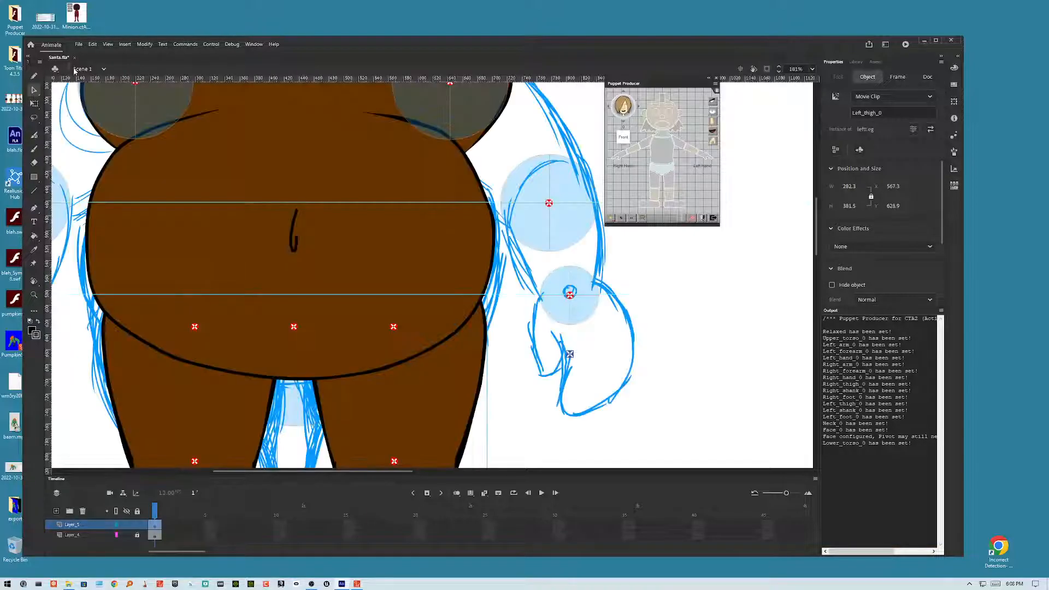
{"action": "double_click", "coordinate": [460, 382]}
{"action": "double_click", "coordinate": [475, 299]}
{"action": "key", "text": "Delete"}
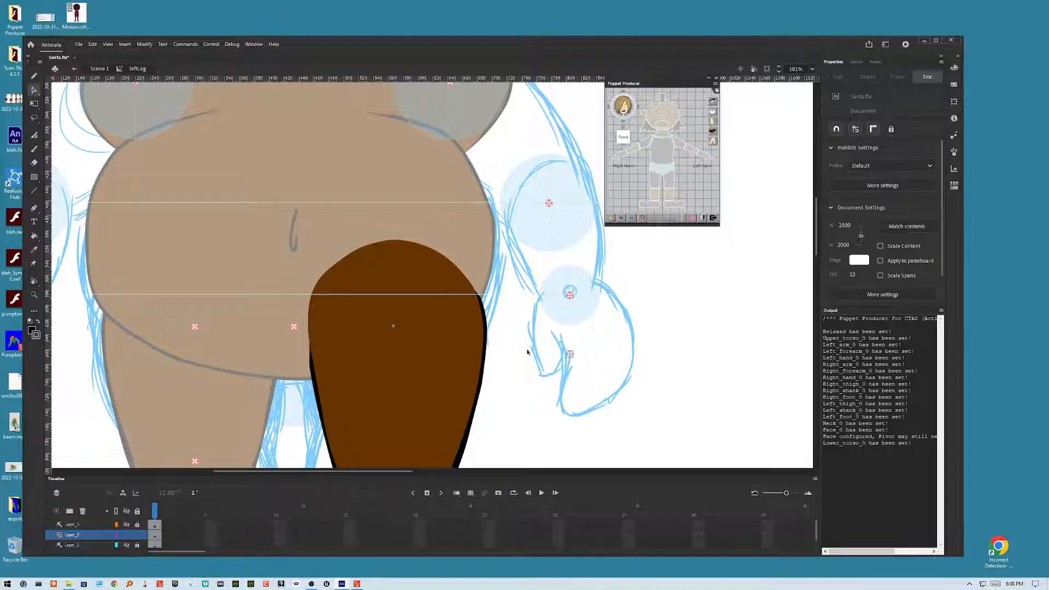
{"action": "double_click", "coordinate": [519, 379]}
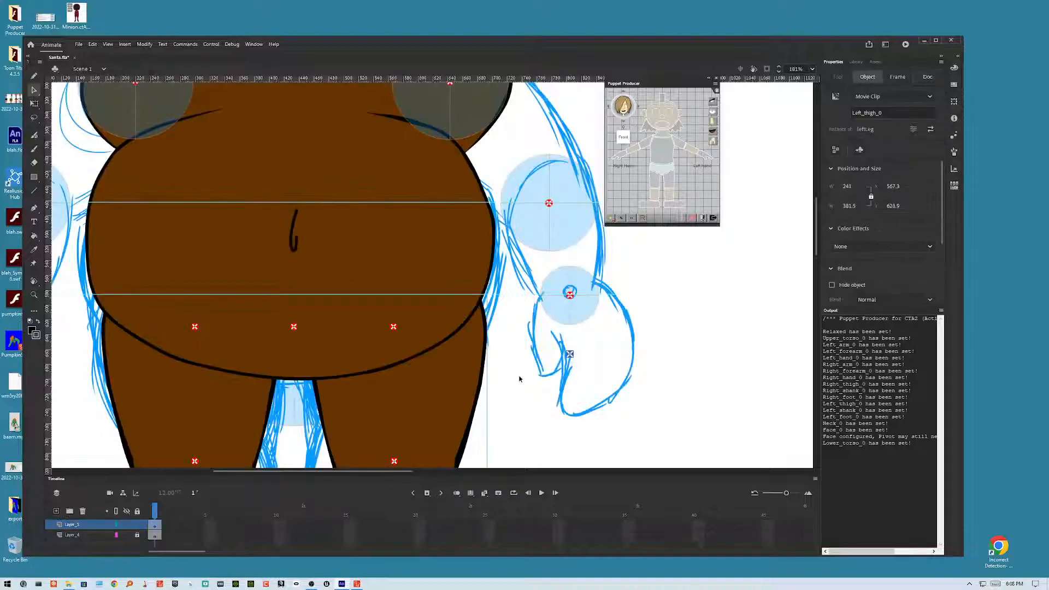
Step: Export the movie as Santa.swf to the Desktop, replacing the existing file
{"action": "key", "text": "ctrl+alt+shift+s"}
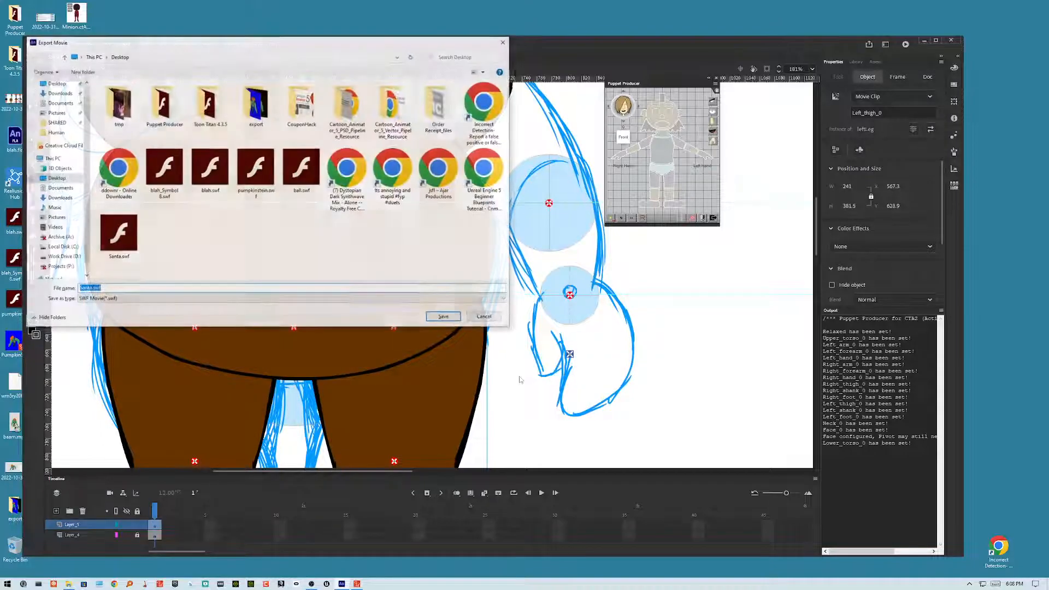
{"action": "left_click", "coordinate": [459, 318]}
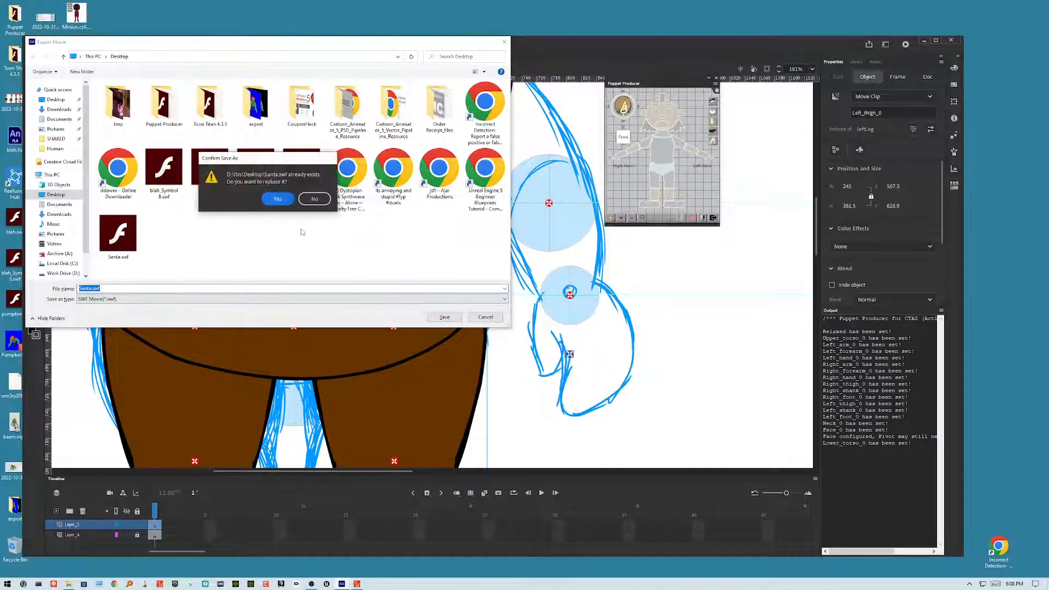
{"action": "left_click", "coordinate": [277, 199]}
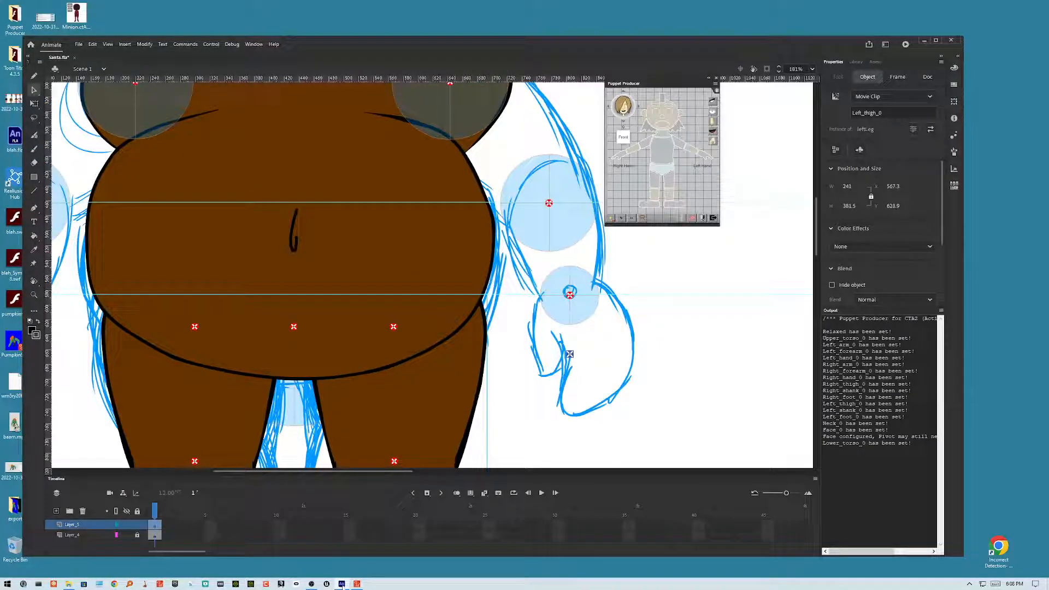
Step: Switch to Cartoon Animator and reload the character from Santa.swf on the Desktop
{"action": "left_click", "coordinate": [357, 584]}
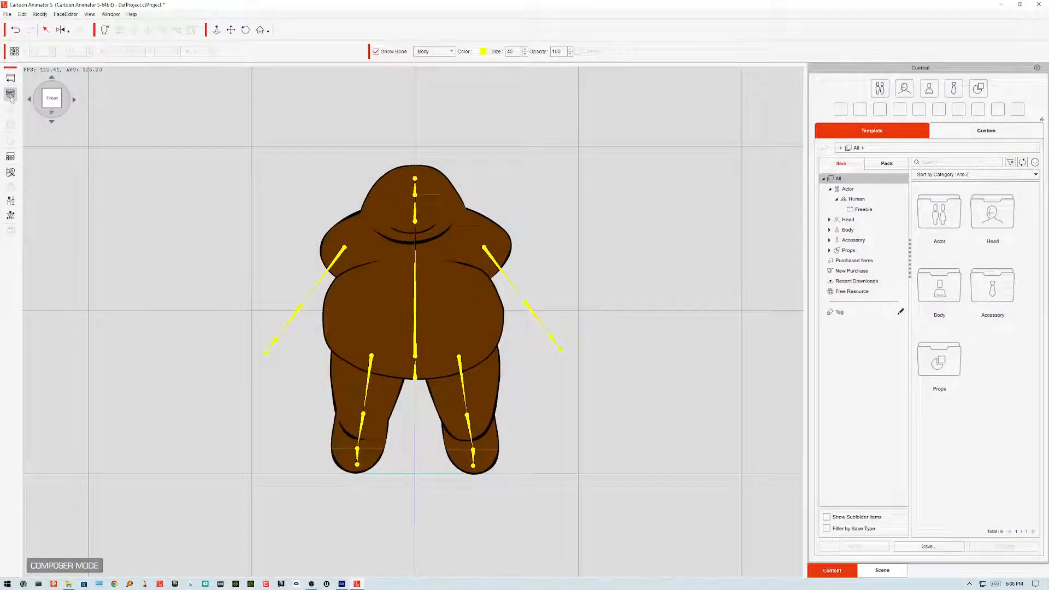
{"action": "left_click", "coordinate": [364, 205]}
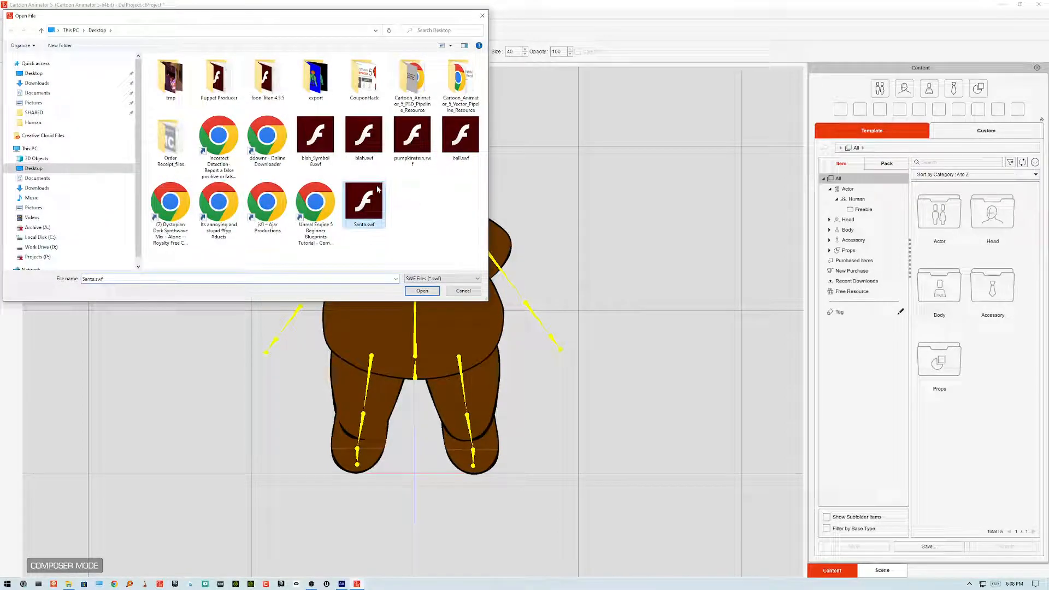
{"action": "left_click", "coordinate": [423, 290]}
{"action": "left_click", "coordinate": [510, 329]}
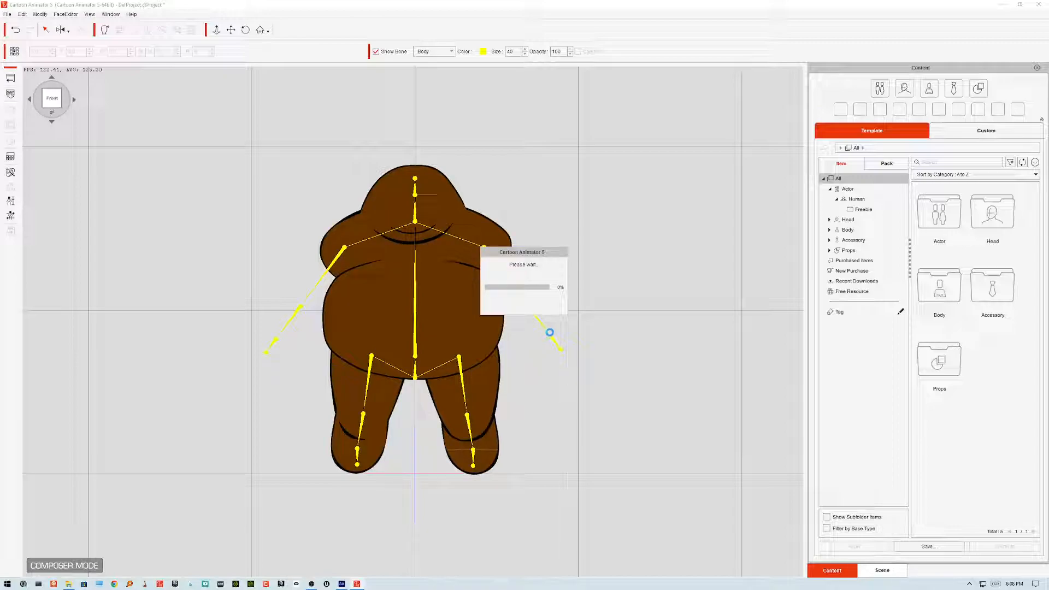
{"action": "left_click", "coordinate": [558, 340]}
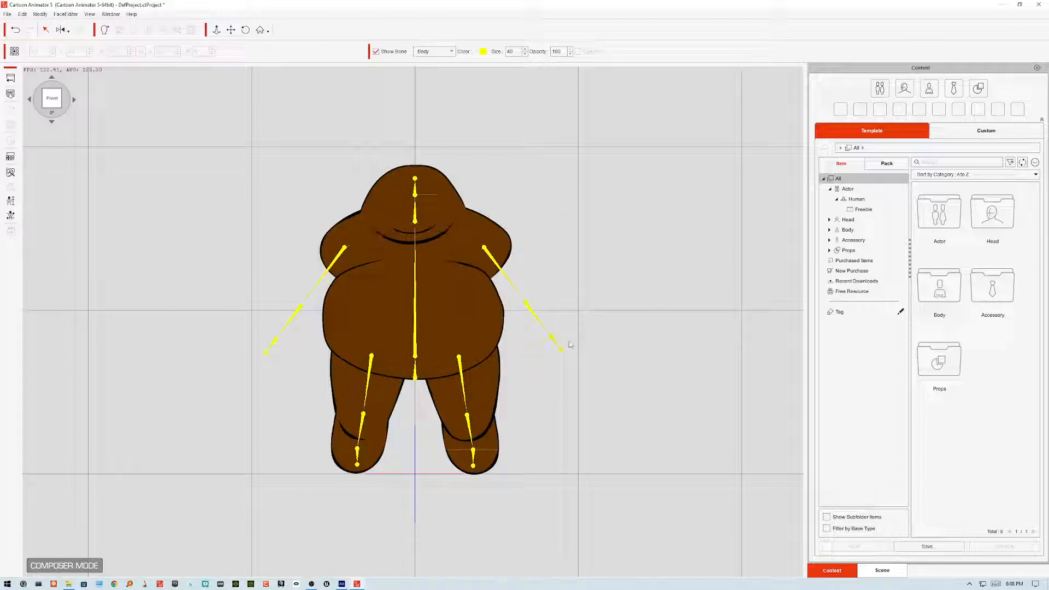
Step: Open Calibration and play the Basic Walk body motion several times to check the legs, then stop it
{"action": "left_click", "coordinate": [11, 215]}
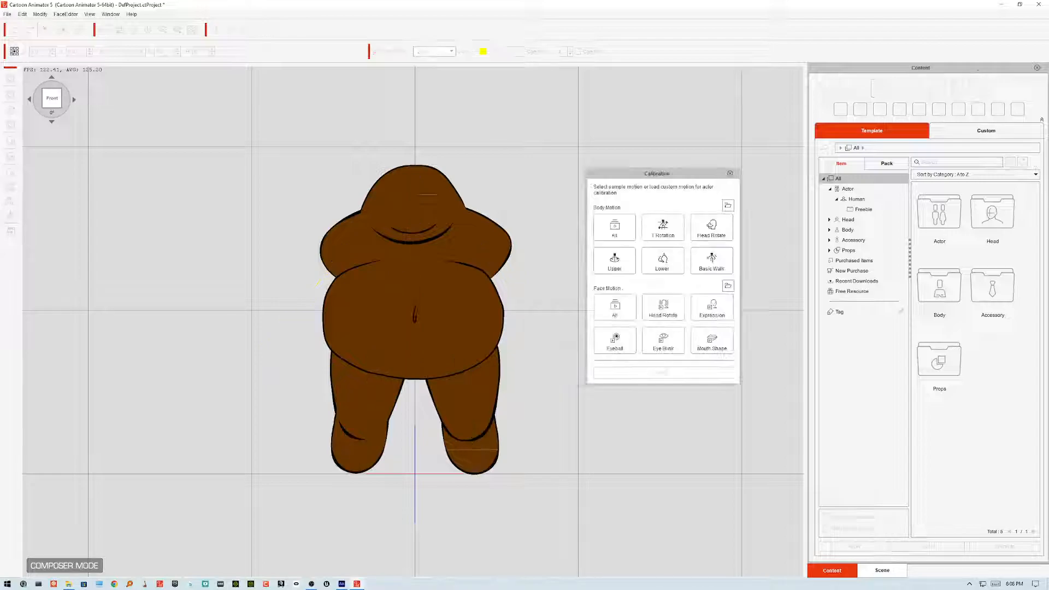
{"action": "left_click", "coordinate": [727, 272]}
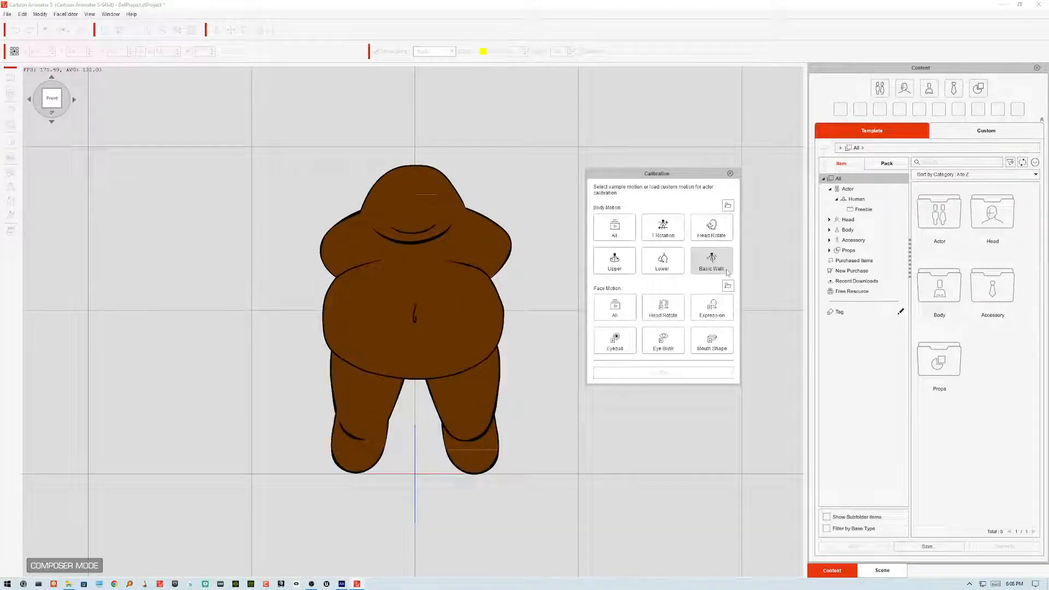
{"action": "left_click", "coordinate": [727, 272]}
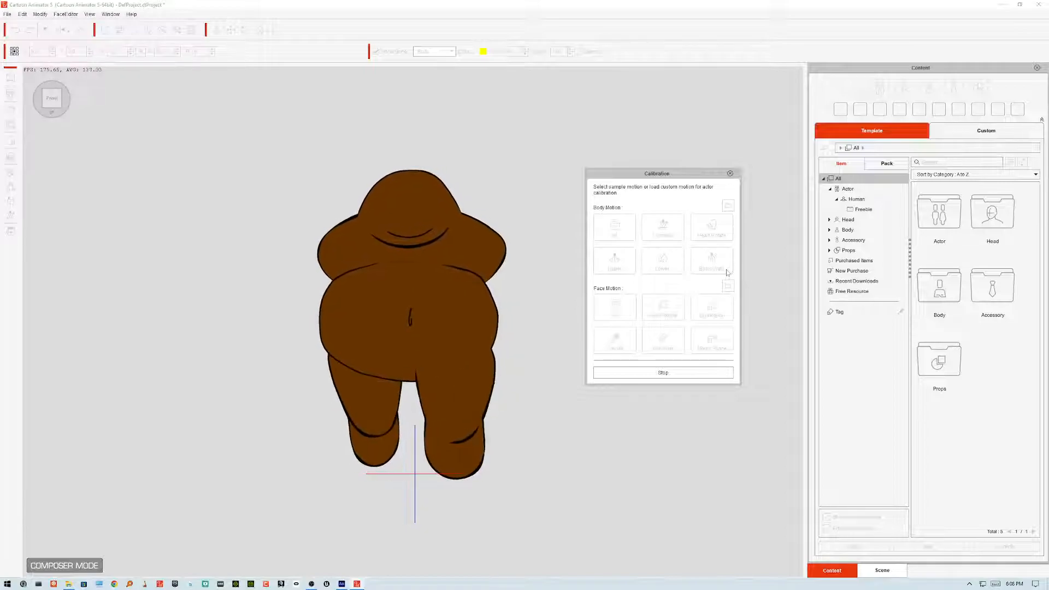
{"action": "left_click", "coordinate": [727, 272]}
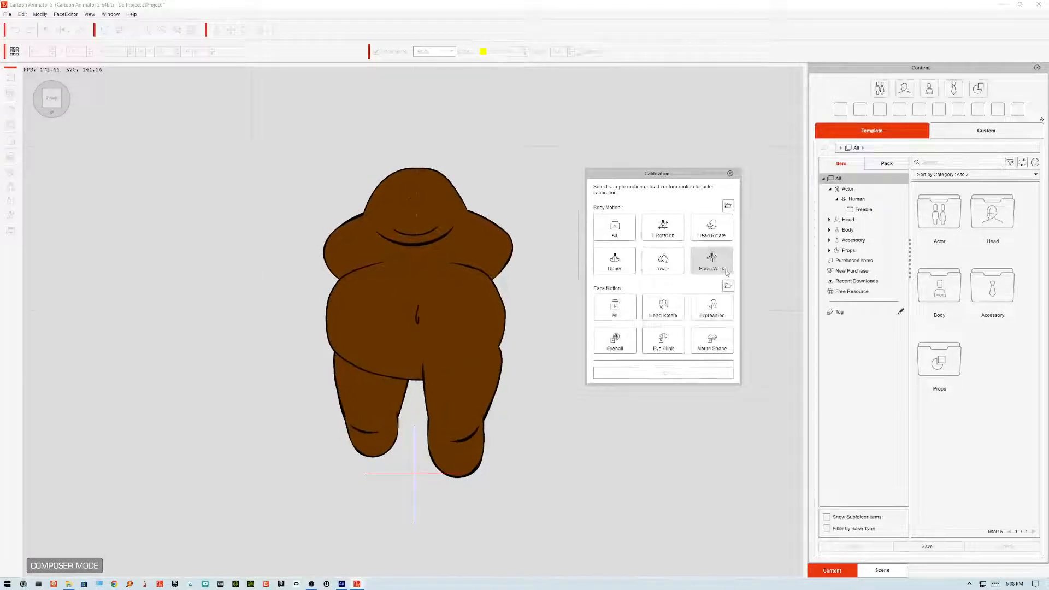
{"action": "left_click", "coordinate": [727, 272]}
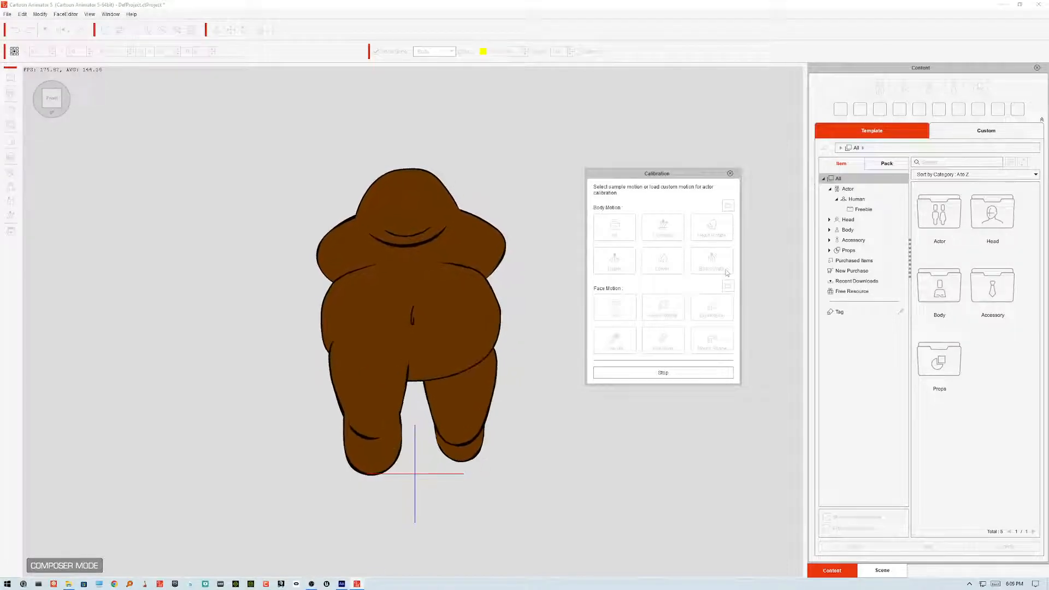
{"action": "left_click", "coordinate": [727, 272]}
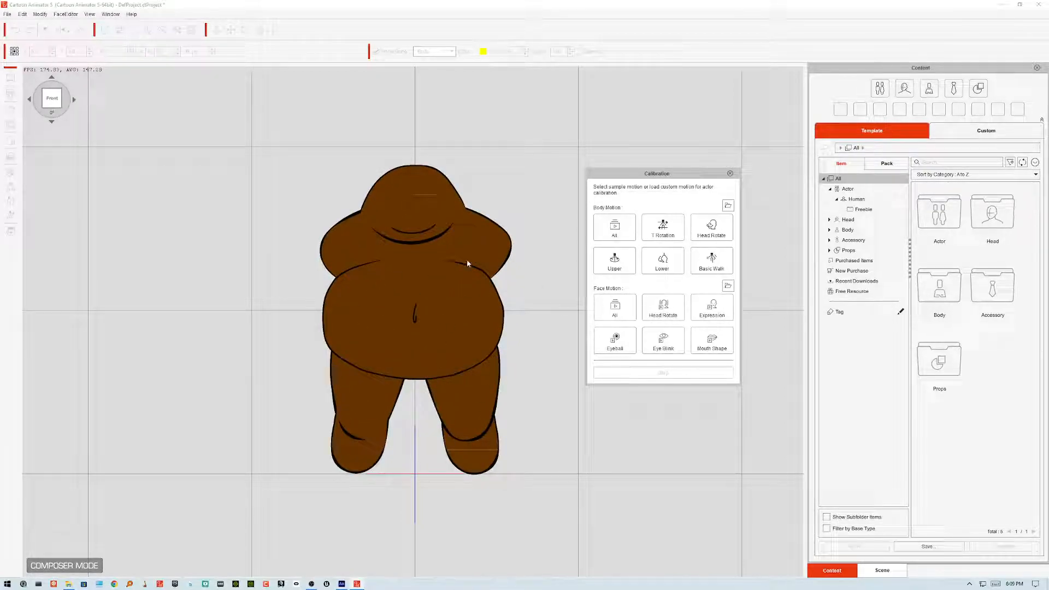
{"action": "left_click", "coordinate": [703, 270]}
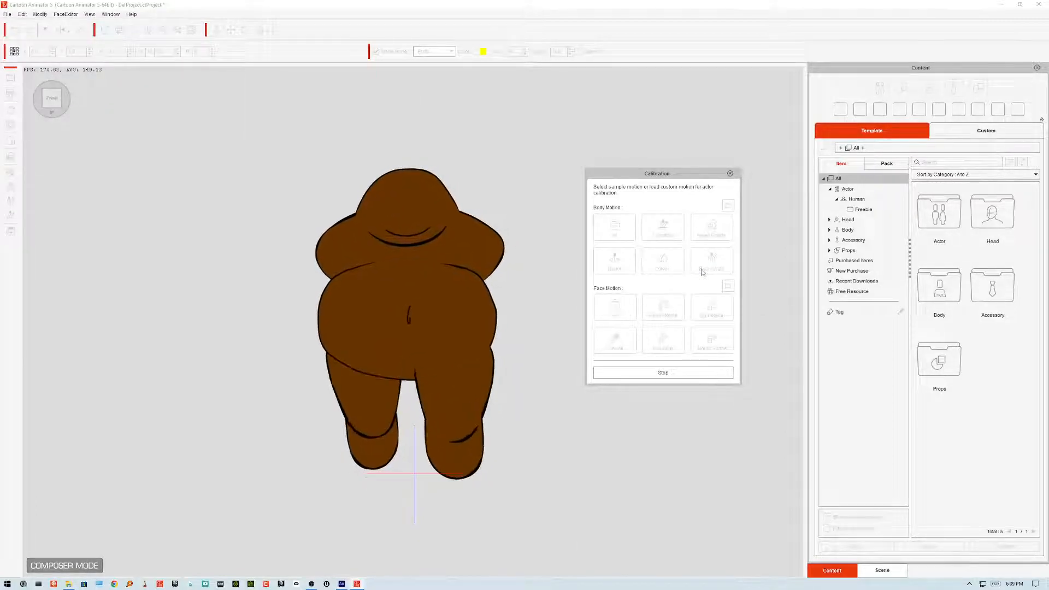
{"action": "left_click", "coordinate": [711, 268]}
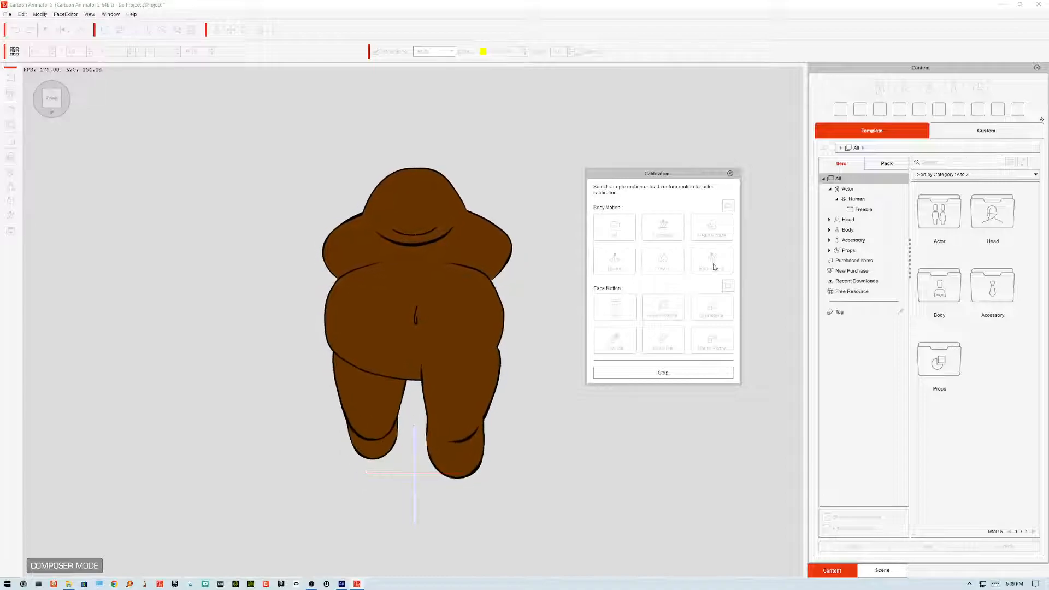
{"action": "left_click", "coordinate": [712, 267]}
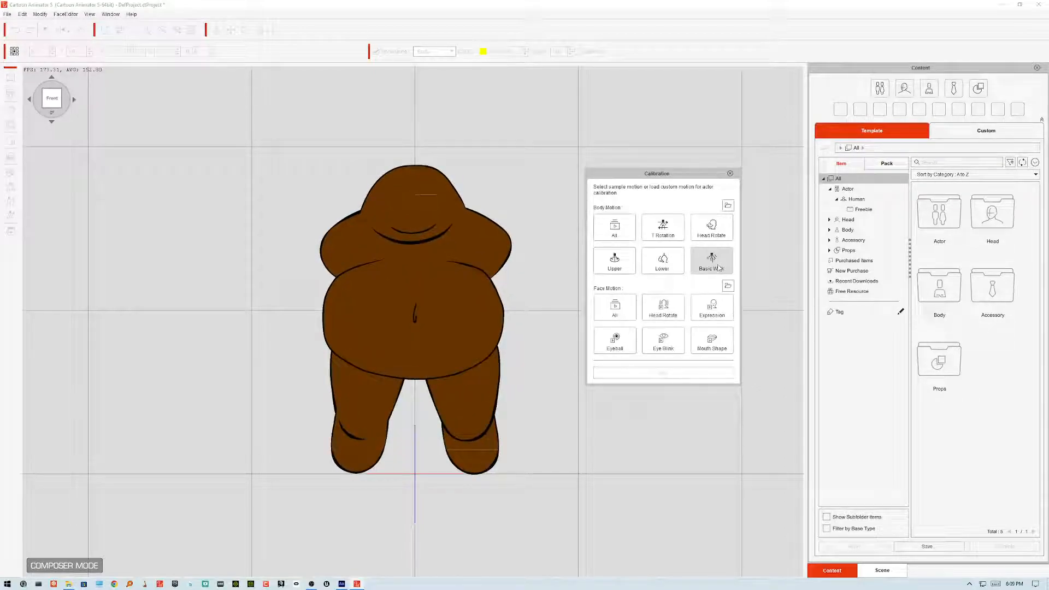
{"action": "left_click", "coordinate": [719, 268]}
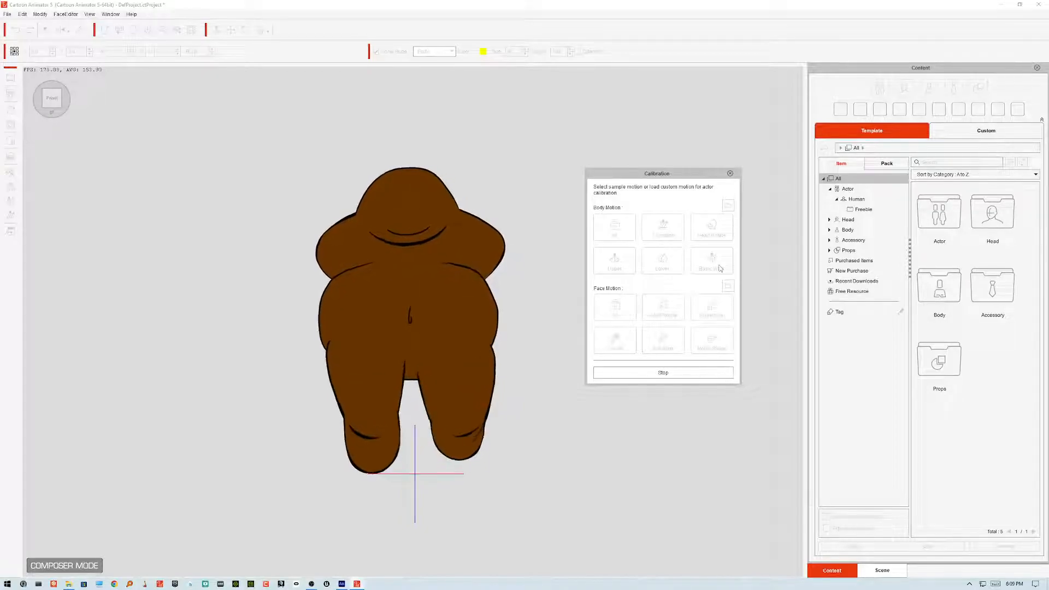
{"action": "left_click", "coordinate": [720, 267]}
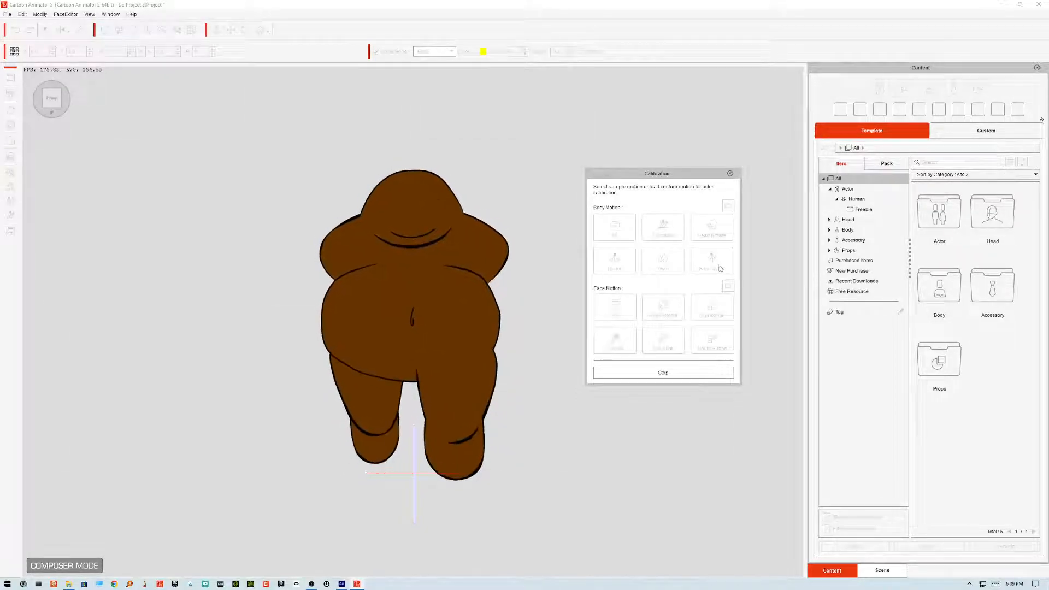
{"action": "left_click", "coordinate": [719, 268]}
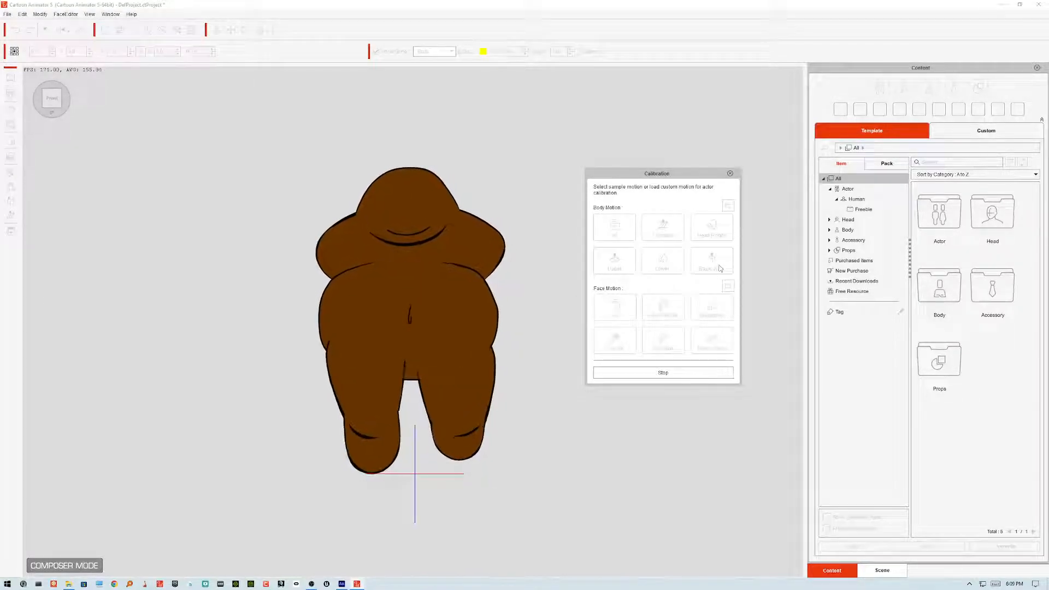
{"action": "left_click", "coordinate": [687, 374]}
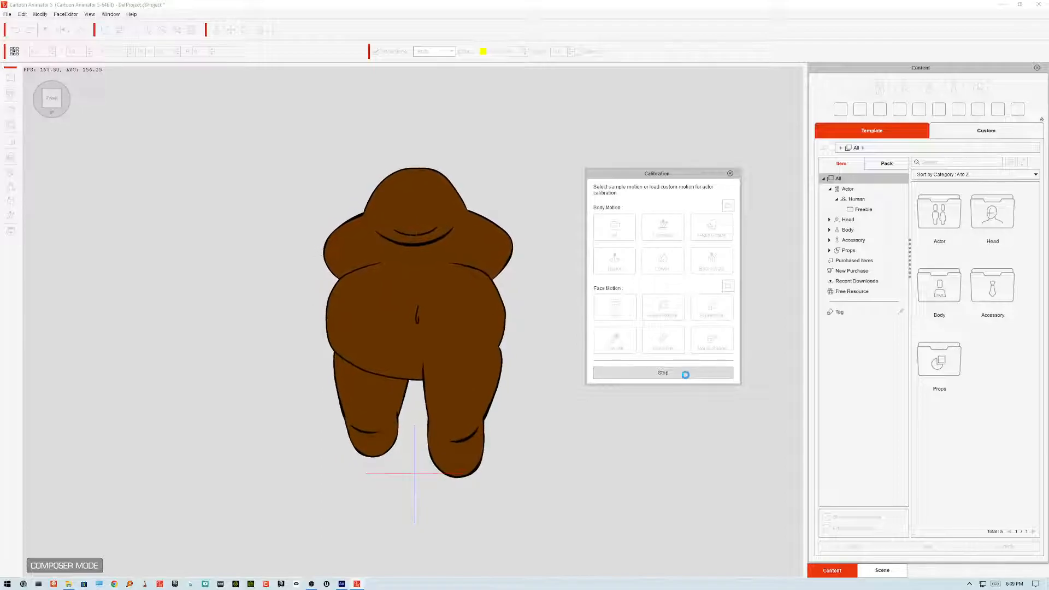
Step: Return to Animate and open the left foot symbol of the Santa puppet for editing
{"action": "left_click", "coordinate": [342, 584]}
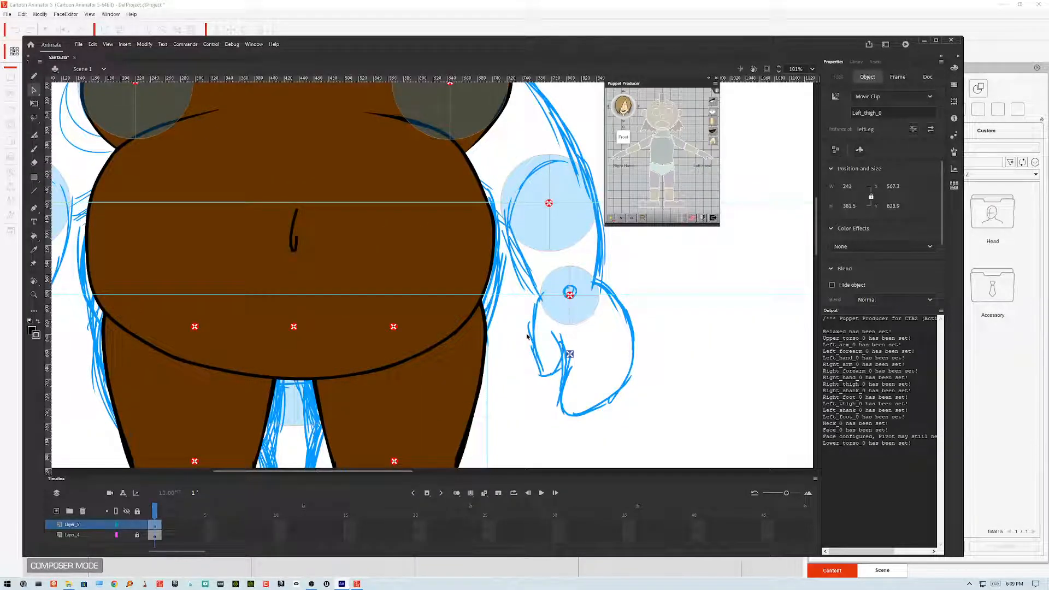
{"action": "left_click", "coordinate": [517, 353]}
{"action": "scroll", "coordinate": [517, 355], "scroll_direction": "up", "scroll_amount": 5}
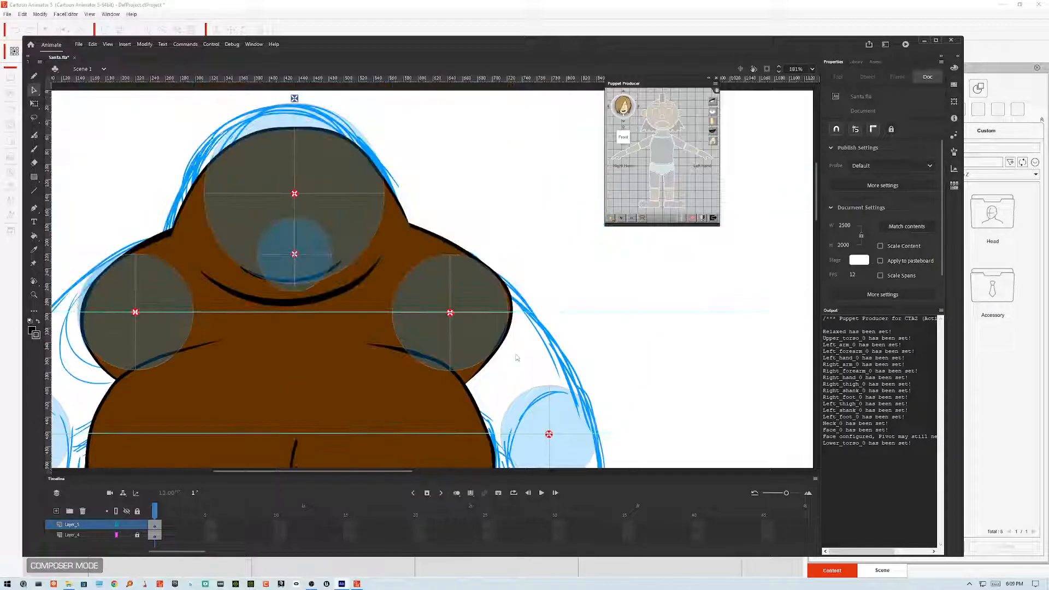
{"action": "scroll", "coordinate": [517, 357], "scroll_direction": "down", "scroll_amount": 5}
{"action": "scroll", "coordinate": [518, 358], "scroll_direction": "down", "scroll_amount": 2}
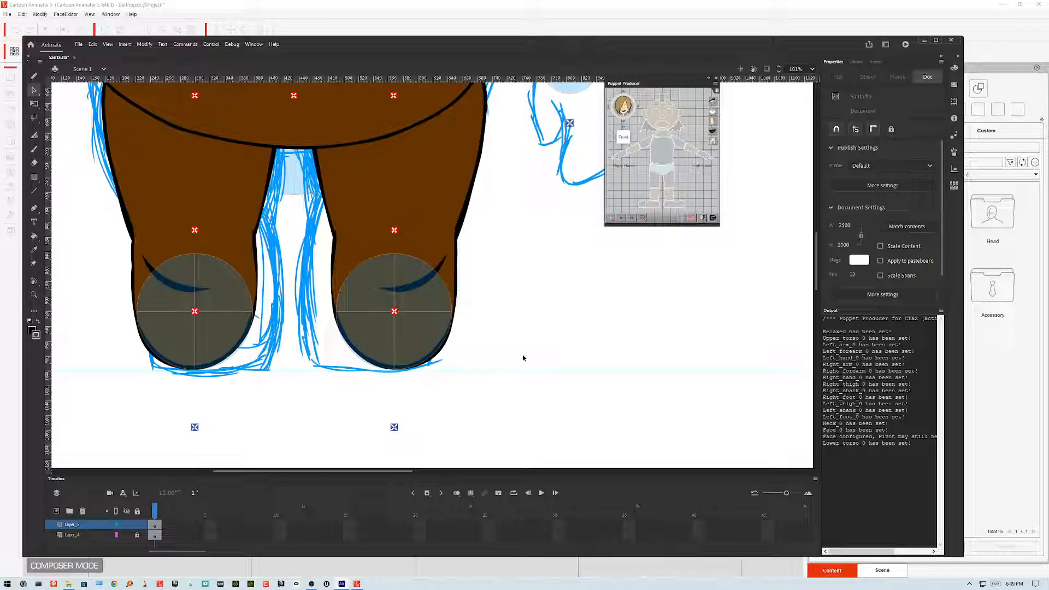
{"action": "left_click", "coordinate": [376, 335]}
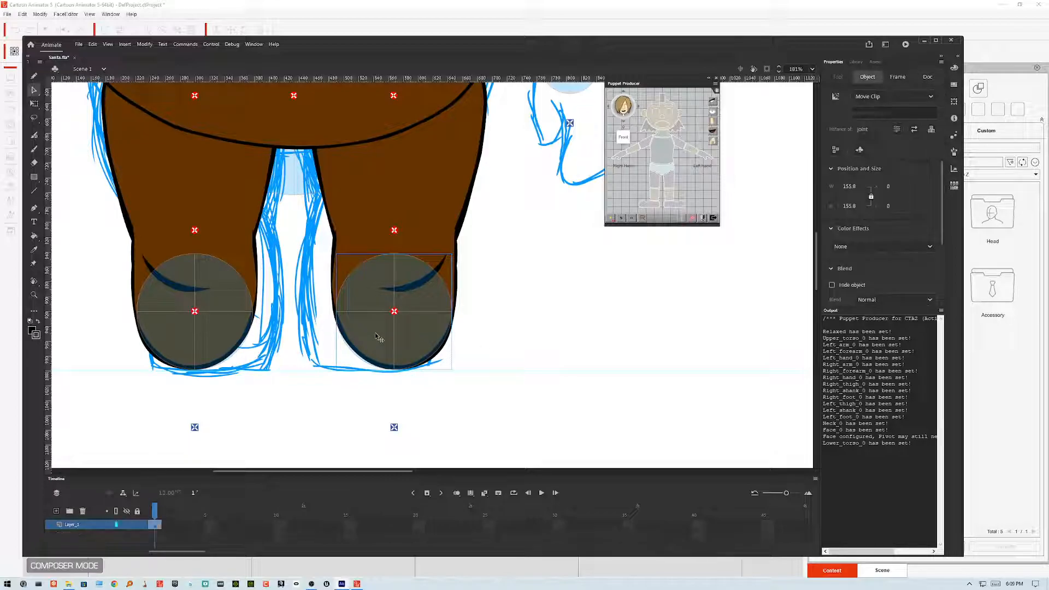
{"action": "double_click", "coordinate": [376, 336]}
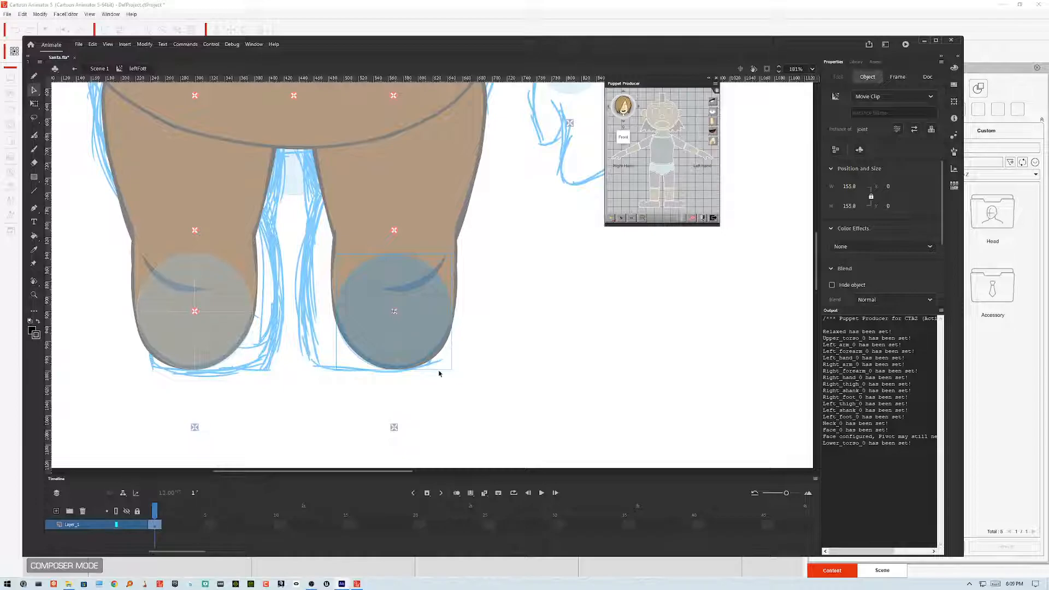
Step: Add a new layer inside the left foot symbol and sketch a rough shoe over the foot with the Classic Brush
{"action": "left_click", "coordinate": [57, 511]}
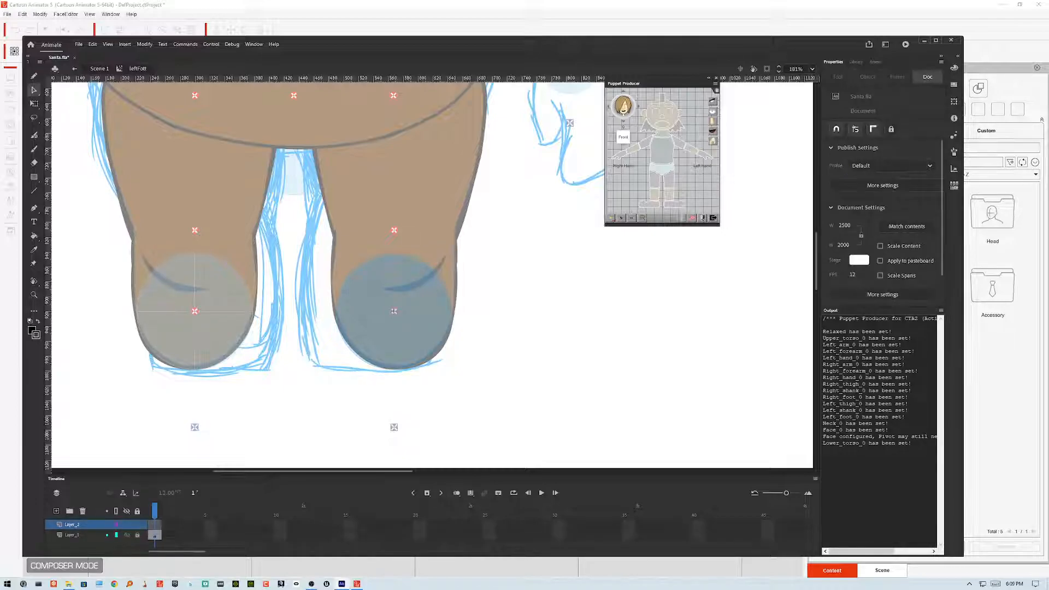
{"action": "left_click", "coordinate": [33, 149]}
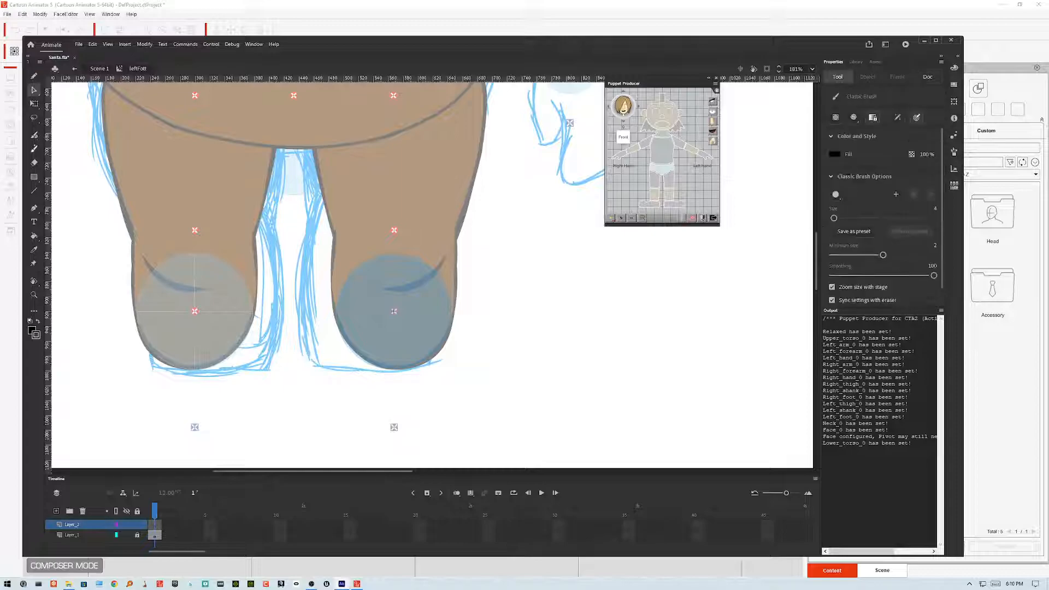
{"action": "left_click_drag", "start_coordinate": [501, 412], "coordinate": [511, 418]}
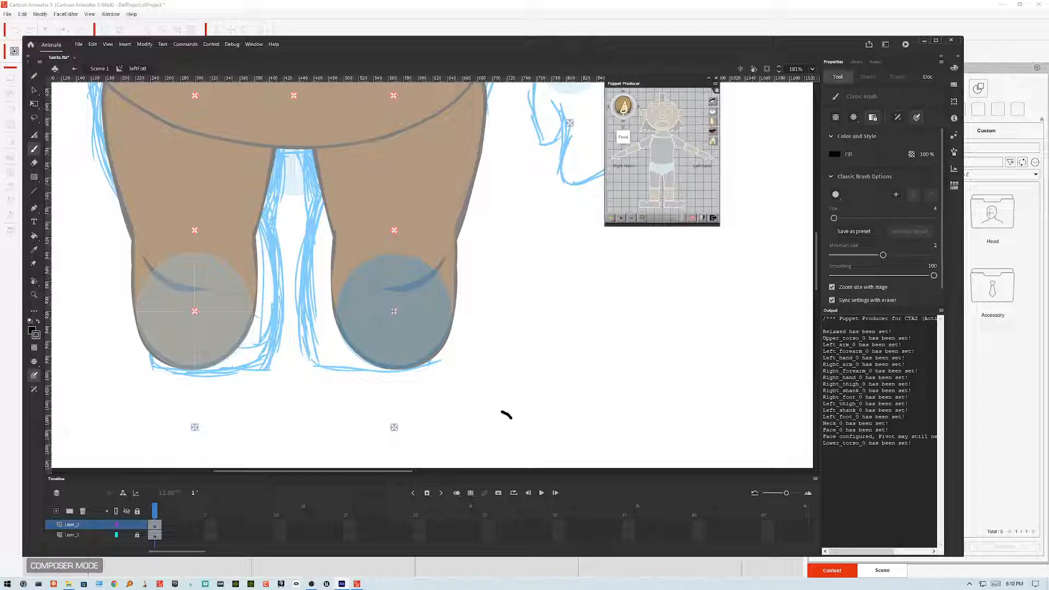
{"action": "left_click_drag", "start_coordinate": [469, 315], "coordinate": [480, 323]}
{"action": "left_click_drag", "start_coordinate": [334, 314], "coordinate": [330, 376]}
{"action": "left_click_drag", "start_coordinate": [334, 311], "coordinate": [328, 373]}
{"action": "left_click_drag", "start_coordinate": [322, 350], "coordinate": [335, 380]}
{"action": "left_click_drag", "start_coordinate": [321, 345], "coordinate": [356, 386]}
{"action": "mouse_move", "coordinate": [332, 311]}
{"action": "left_mouse_down"}
{"action": "mouse_move", "coordinate": [347, 385]}
{"action": "mouse_move", "coordinate": [378, 382]}
{"action": "mouse_move", "coordinate": [381, 326]}
{"action": "left_mouse_up"}
{"action": "left_click_drag", "start_coordinate": [335, 315], "coordinate": [358, 313]}
{"action": "left_click_drag", "start_coordinate": [384, 332], "coordinate": [370, 379]}
{"action": "left_click_drag", "start_coordinate": [334, 310], "coordinate": [389, 352]}
{"action": "left_click_drag", "start_coordinate": [389, 355], "coordinate": [339, 385]}
{"action": "mouse_move", "coordinate": [382, 328]}
{"action": "left_mouse_down"}
{"action": "mouse_move", "coordinate": [360, 310]}
{"action": "mouse_move", "coordinate": [309, 355]}
{"action": "left_mouse_up"}
{"action": "left_click_drag", "start_coordinate": [350, 308], "coordinate": [395, 377]}
{"action": "mouse_move", "coordinate": [353, 339]}
{"action": "left_mouse_down"}
{"action": "mouse_move", "coordinate": [353, 371]}
{"action": "mouse_move", "coordinate": [394, 407]}
{"action": "mouse_move", "coordinate": [426, 402]}
{"action": "left_mouse_up"}
{"action": "mouse_move", "coordinate": [360, 378]}
{"action": "left_mouse_down"}
{"action": "mouse_move", "coordinate": [371, 411]}
{"action": "mouse_move", "coordinate": [358, 389]}
{"action": "left_mouse_up"}
{"action": "mouse_move", "coordinate": [483, 365]}
{"action": "left_mouse_down"}
{"action": "mouse_move", "coordinate": [449, 352]}
{"action": "mouse_move", "coordinate": [489, 360]}
{"action": "left_mouse_up"}
{"action": "mouse_move", "coordinate": [447, 401]}
{"action": "left_mouse_down"}
{"action": "mouse_move", "coordinate": [472, 382]}
{"action": "mouse_move", "coordinate": [503, 383]}
{"action": "left_mouse_up"}
{"action": "mouse_move", "coordinate": [450, 358]}
{"action": "left_mouse_down"}
{"action": "mouse_move", "coordinate": [502, 350]}
{"action": "mouse_move", "coordinate": [513, 384]}
{"action": "mouse_move", "coordinate": [496, 401]}
{"action": "mouse_move", "coordinate": [513, 393]}
{"action": "mouse_move", "coordinate": [436, 404]}
{"action": "left_mouse_up"}
{"action": "mouse_move", "coordinate": [406, 350]}
{"action": "left_mouse_down"}
{"action": "mouse_move", "coordinate": [438, 364]}
{"action": "mouse_move", "coordinate": [427, 346]}
{"action": "mouse_move", "coordinate": [441, 339]}
{"action": "mouse_move", "coordinate": [386, 355]}
{"action": "mouse_move", "coordinate": [420, 372]}
{"action": "mouse_move", "coordinate": [381, 342]}
{"action": "mouse_move", "coordinate": [394, 405]}
{"action": "left_mouse_up"}
{"action": "mouse_move", "coordinate": [382, 351]}
{"action": "left_mouse_down"}
{"action": "mouse_move", "coordinate": [386, 400]}
{"action": "mouse_move", "coordinate": [445, 396]}
{"action": "mouse_move", "coordinate": [456, 365]}
{"action": "mouse_move", "coordinate": [453, 413]}
{"action": "mouse_move", "coordinate": [382, 399]}
{"action": "mouse_move", "coordinate": [414, 337]}
{"action": "mouse_move", "coordinate": [439, 355]}
{"action": "mouse_move", "coordinate": [406, 366]}
{"action": "mouse_move", "coordinate": [455, 363]}
{"action": "mouse_move", "coordinate": [442, 355]}
{"action": "left_mouse_up"}
{"action": "mouse_move", "coordinate": [406, 351]}
{"action": "left_mouse_down"}
{"action": "mouse_move", "coordinate": [437, 357]}
{"action": "mouse_move", "coordinate": [407, 363]}
{"action": "left_mouse_up"}
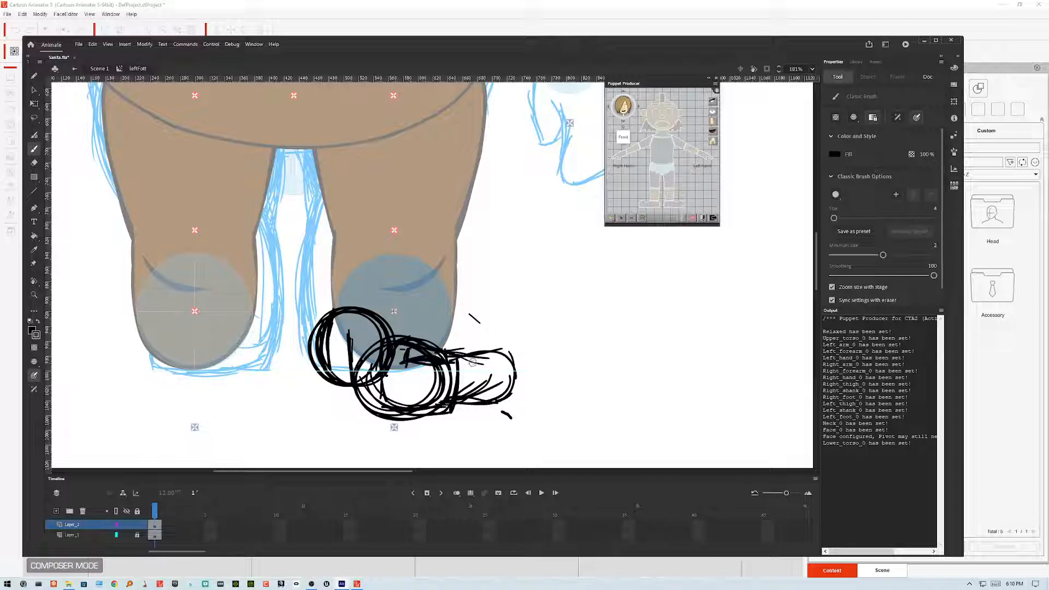
{"action": "left_click_drag", "start_coordinate": [485, 357], "coordinate": [485, 394]}
{"action": "left_click_drag", "start_coordinate": [486, 358], "coordinate": [485, 394]}
{"action": "left_click_drag", "start_coordinate": [471, 387], "coordinate": [458, 392]}
{"action": "mouse_move", "coordinate": [483, 358]}
{"action": "left_mouse_down"}
{"action": "mouse_move", "coordinate": [491, 394]}
{"action": "mouse_move", "coordinate": [504, 385]}
{"action": "mouse_move", "coordinate": [499, 357]}
{"action": "mouse_move", "coordinate": [506, 363]}
{"action": "left_mouse_up"}
{"action": "mouse_move", "coordinate": [503, 364]}
{"action": "left_mouse_down"}
{"action": "mouse_move", "coordinate": [505, 383]}
{"action": "mouse_move", "coordinate": [488, 394]}
{"action": "mouse_move", "coordinate": [517, 360]}
{"action": "mouse_move", "coordinate": [519, 392]}
{"action": "left_mouse_up"}
{"action": "mouse_move", "coordinate": [484, 361]}
{"action": "left_mouse_down"}
{"action": "mouse_move", "coordinate": [508, 350]}
{"action": "mouse_move", "coordinate": [511, 386]}
{"action": "left_mouse_up"}
{"action": "mouse_move", "coordinate": [466, 357]}
{"action": "left_mouse_down"}
{"action": "mouse_move", "coordinate": [493, 356]}
{"action": "mouse_move", "coordinate": [479, 351]}
{"action": "left_mouse_up"}
{"action": "mouse_move", "coordinate": [389, 325]}
{"action": "left_mouse_down"}
{"action": "mouse_move", "coordinate": [423, 323]}
{"action": "mouse_move", "coordinate": [368, 326]}
{"action": "mouse_move", "coordinate": [454, 316]}
{"action": "mouse_move", "coordinate": [472, 333]}
{"action": "mouse_move", "coordinate": [437, 323]}
{"action": "mouse_move", "coordinate": [491, 328]}
{"action": "left_mouse_up"}
{"action": "left_click_drag", "start_coordinate": [425, 312], "coordinate": [486, 338]}
{"action": "mouse_move", "coordinate": [385, 318]}
{"action": "left_mouse_down"}
{"action": "mouse_move", "coordinate": [460, 313]}
{"action": "mouse_move", "coordinate": [502, 352]}
{"action": "left_mouse_up"}
{"action": "left_click_drag", "start_coordinate": [469, 315], "coordinate": [506, 355]}
{"action": "left_click_drag", "start_coordinate": [455, 313], "coordinate": [497, 345]}
{"action": "left_click_drag", "start_coordinate": [379, 326], "coordinate": [351, 345]}
{"action": "mouse_move", "coordinate": [427, 319]}
{"action": "left_mouse_down"}
{"action": "mouse_move", "coordinate": [353, 341]}
{"action": "mouse_move", "coordinate": [346, 394]}
{"action": "left_mouse_up"}
{"action": "mouse_move", "coordinate": [366, 324]}
{"action": "left_mouse_down"}
{"action": "mouse_move", "coordinate": [355, 398]}
{"action": "mouse_move", "coordinate": [414, 416]}
{"action": "mouse_move", "coordinate": [476, 401]}
{"action": "mouse_move", "coordinate": [525, 363]}
{"action": "mouse_move", "coordinate": [528, 391]}
{"action": "mouse_move", "coordinate": [513, 358]}
{"action": "mouse_move", "coordinate": [527, 394]}
{"action": "left_mouse_up"}
{"action": "mouse_move", "coordinate": [502, 347]}
{"action": "left_mouse_down"}
{"action": "mouse_move", "coordinate": [528, 365]}
{"action": "mouse_move", "coordinate": [494, 354]}
{"action": "left_mouse_up"}
{"action": "left_click_drag", "start_coordinate": [520, 346], "coordinate": [485, 358]}
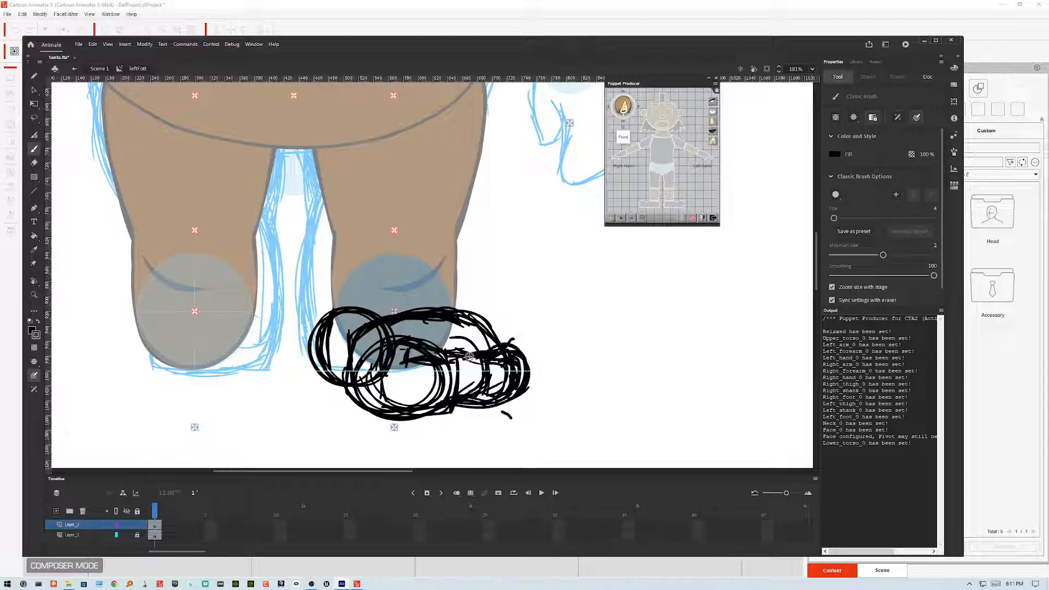
{"action": "mouse_move", "coordinate": [441, 307]}
{"action": "left_mouse_down"}
{"action": "mouse_move", "coordinate": [471, 310]}
{"action": "mouse_move", "coordinate": [494, 335]}
{"action": "mouse_move", "coordinate": [486, 326]}
{"action": "left_mouse_up"}
{"action": "mouse_move", "coordinate": [336, 302]}
{"action": "left_mouse_down"}
{"action": "mouse_move", "coordinate": [331, 317]}
{"action": "mouse_move", "coordinate": [355, 269]}
{"action": "left_mouse_up"}
{"action": "left_click_drag", "start_coordinate": [447, 282], "coordinate": [459, 307]}
{"action": "mouse_move", "coordinate": [327, 317]}
{"action": "left_mouse_down"}
{"action": "mouse_move", "coordinate": [344, 277]}
{"action": "mouse_move", "coordinate": [330, 327]}
{"action": "mouse_move", "coordinate": [350, 276]}
{"action": "mouse_move", "coordinate": [327, 306]}
{"action": "mouse_move", "coordinate": [325, 330]}
{"action": "left_mouse_up"}
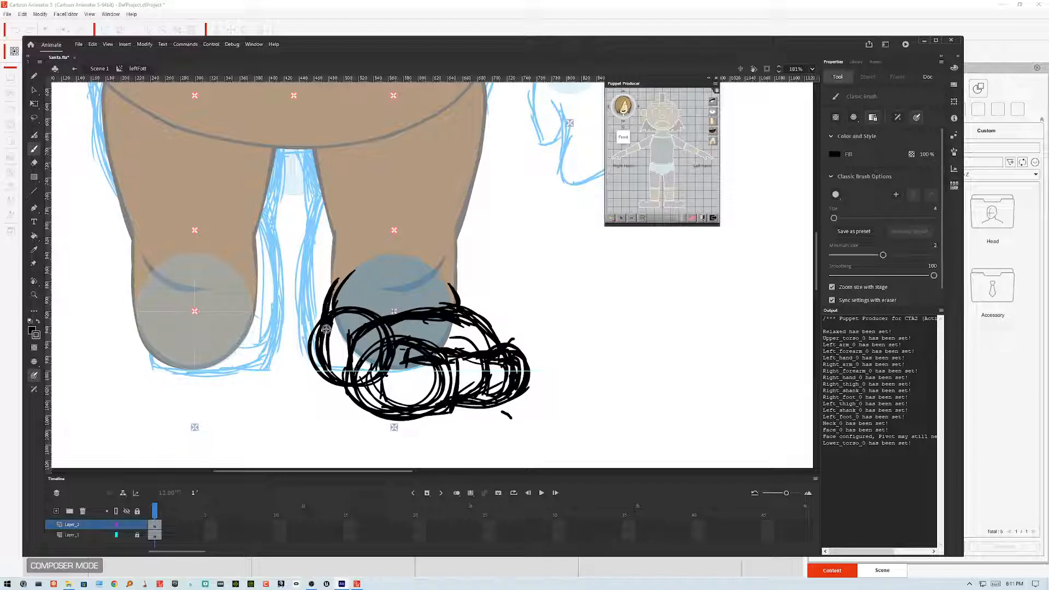
{"action": "left_click_drag", "start_coordinate": [352, 266], "coordinate": [332, 293]}
{"action": "left_click_drag", "start_coordinate": [447, 273], "coordinate": [462, 307]}
{"action": "mouse_move", "coordinate": [330, 316]}
{"action": "left_mouse_down"}
{"action": "mouse_move", "coordinate": [326, 356]}
{"action": "mouse_move", "coordinate": [335, 303]}
{"action": "mouse_move", "coordinate": [343, 374]}
{"action": "left_mouse_up"}
{"action": "left_click_drag", "start_coordinate": [316, 336], "coordinate": [340, 381]}
{"action": "left_click_drag", "start_coordinate": [340, 343], "coordinate": [346, 396]}
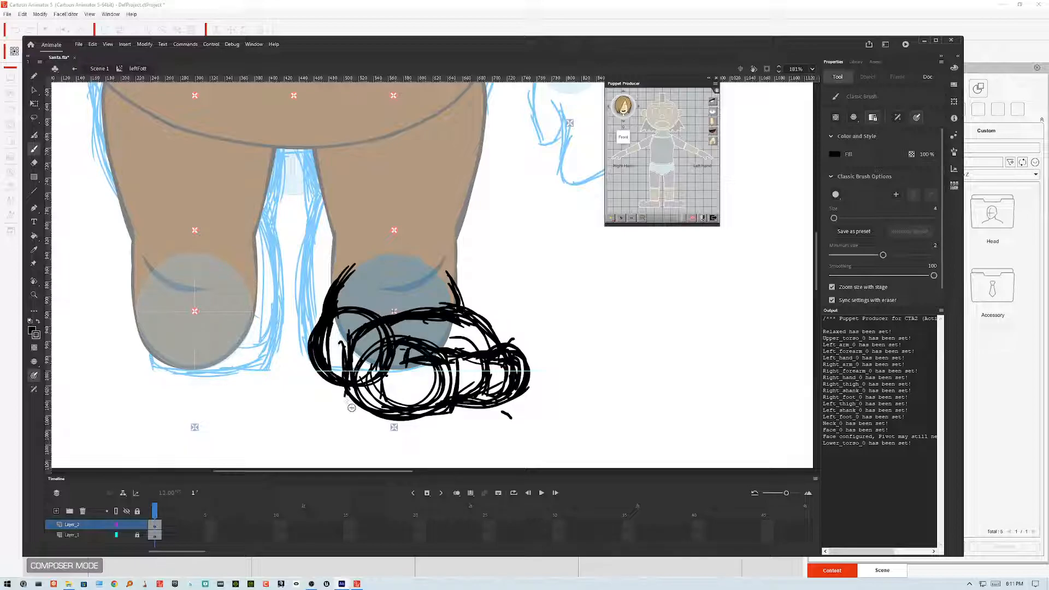
{"action": "mouse_move", "coordinate": [343, 340]}
{"action": "left_mouse_down"}
{"action": "mouse_move", "coordinate": [344, 376]}
{"action": "mouse_move", "coordinate": [375, 419]}
{"action": "mouse_move", "coordinate": [464, 398]}
{"action": "left_mouse_up"}
{"action": "mouse_move", "coordinate": [360, 412]}
{"action": "left_mouse_down"}
{"action": "mouse_move", "coordinate": [501, 411]}
{"action": "mouse_move", "coordinate": [524, 355]}
{"action": "mouse_move", "coordinate": [502, 346]}
{"action": "mouse_move", "coordinate": [532, 379]}
{"action": "left_mouse_up"}
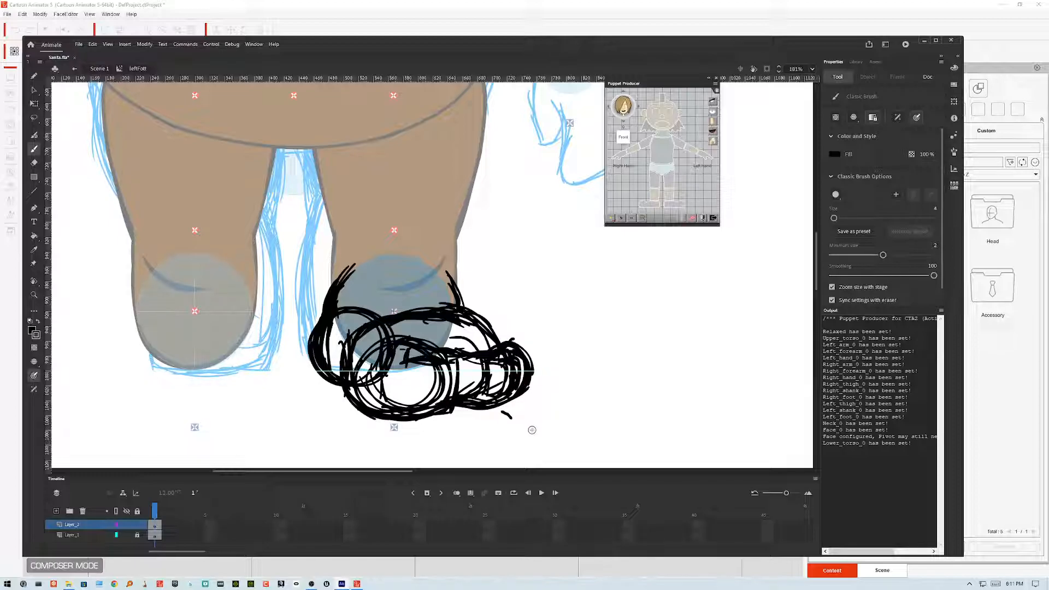
Step: Select the whole shoe sketch and slightly resize it with the Free Transform tool
{"action": "left_click", "coordinate": [34, 91]}
{"action": "mouse_move", "coordinate": [562, 249]}
{"action": "left_mouse_down"}
{"action": "mouse_move", "coordinate": [457, 410]}
{"action": "mouse_move", "coordinate": [239, 452]}
{"action": "left_mouse_up"}
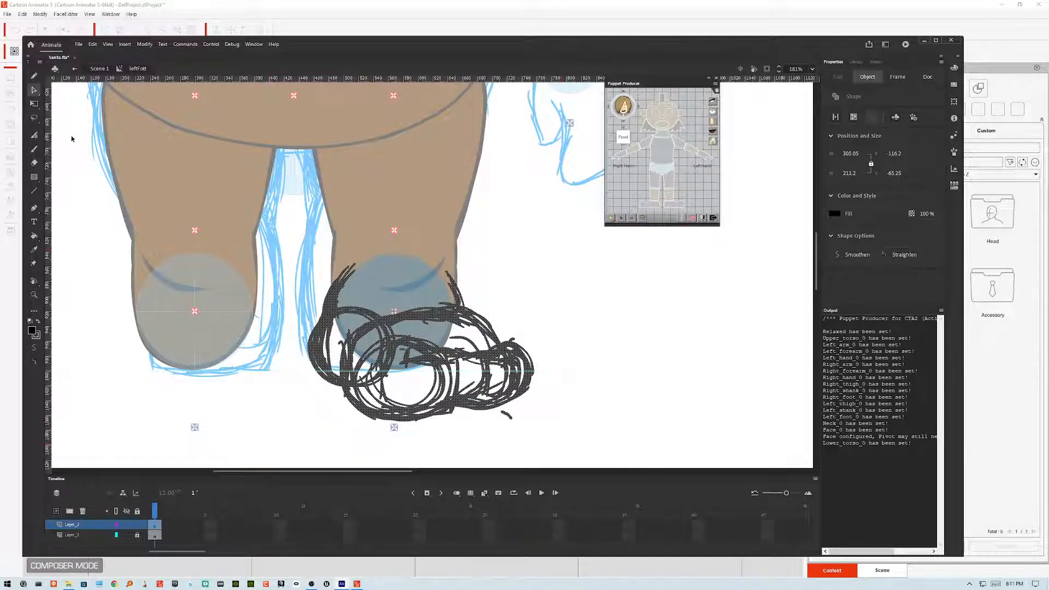
{"action": "left_click", "coordinate": [34, 103]}
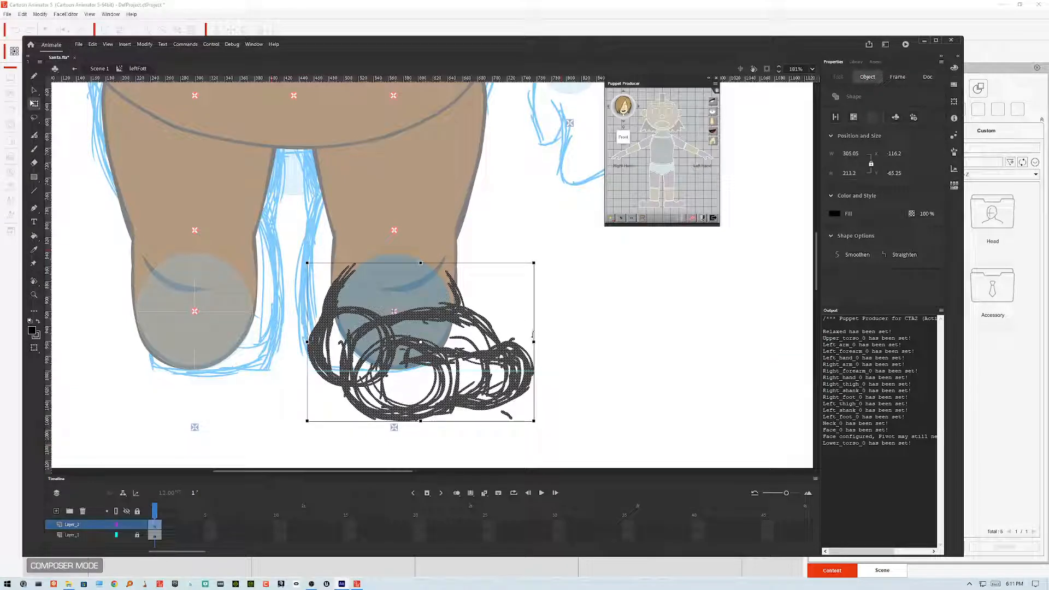
{"action": "left_click_drag", "start_coordinate": [533, 335], "coordinate": [531, 335]}
{"action": "left_click_drag", "start_coordinate": [421, 422], "coordinate": [421, 408]}
Step: Warp the shoe sketch's outline using the Envelope transform option
{"action": "left_click", "coordinate": [35, 349]}
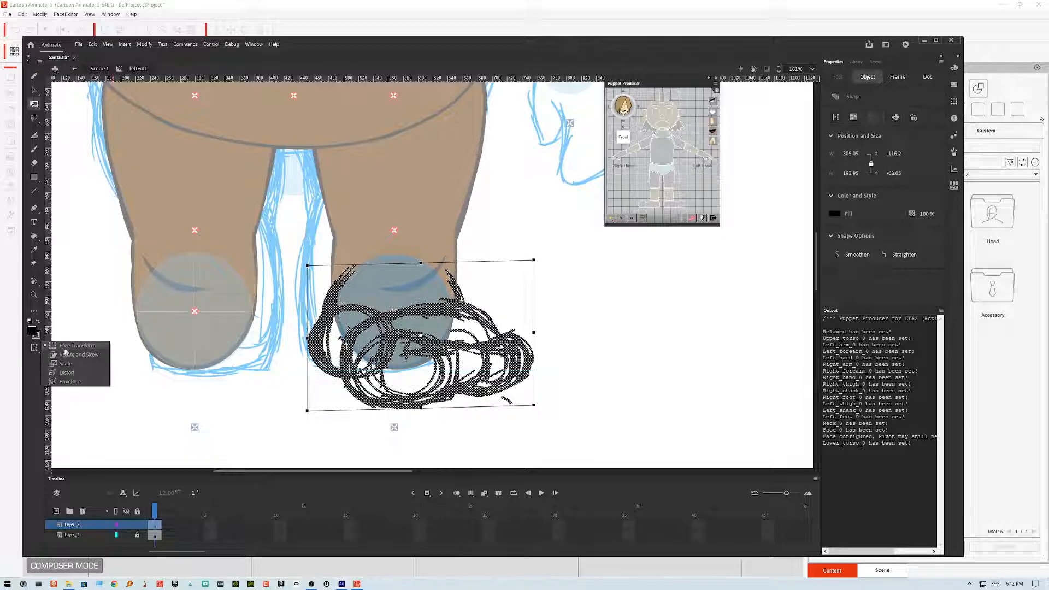
{"action": "left_click", "coordinate": [71, 382]}
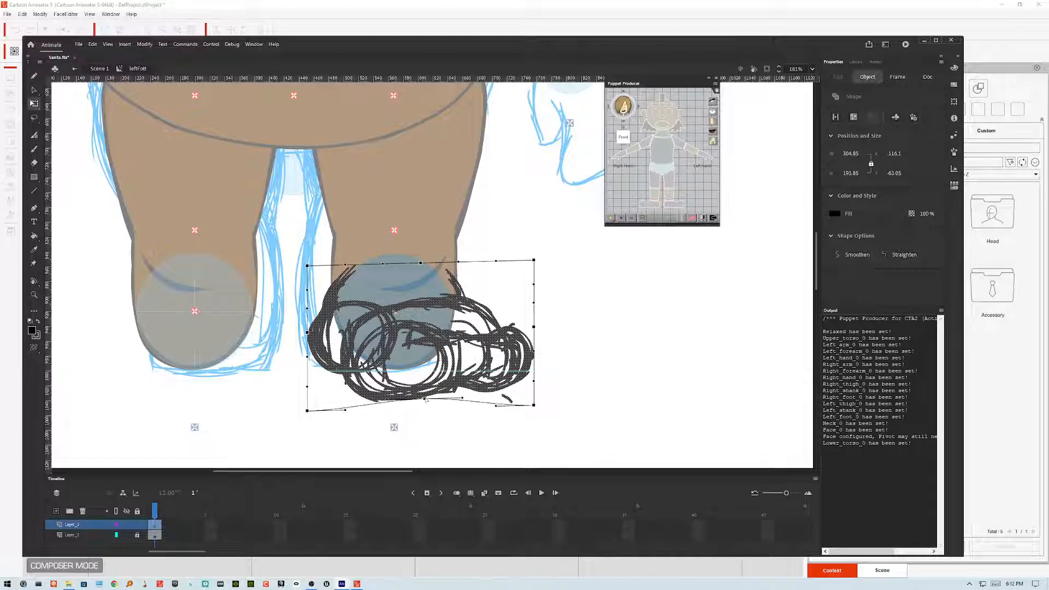
{"action": "left_click_drag", "start_coordinate": [428, 394], "coordinate": [421, 406]}
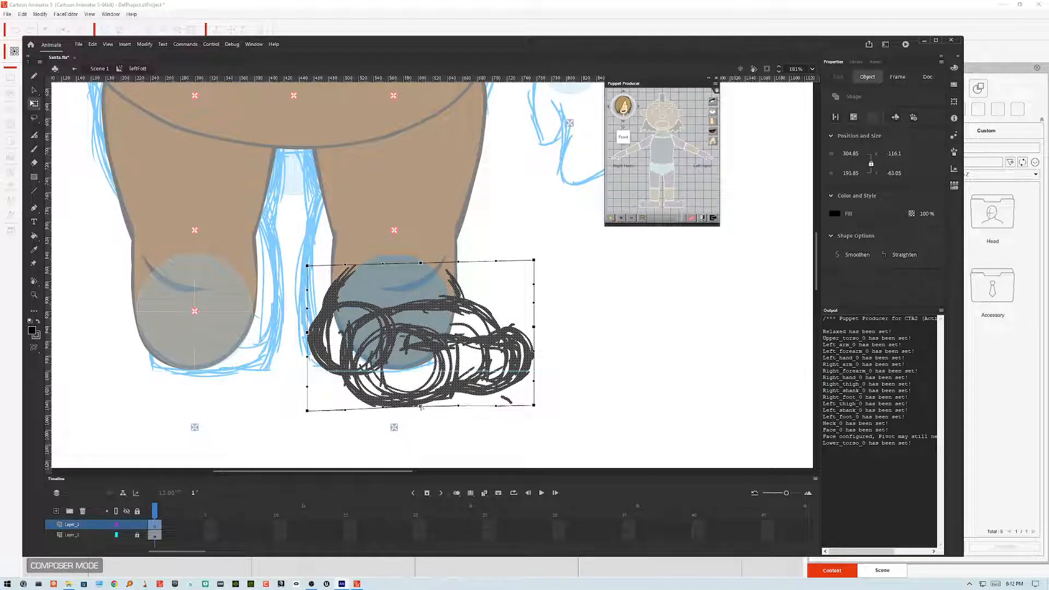
{"action": "left_click_drag", "start_coordinate": [535, 404], "coordinate": [534, 392]}
{"action": "left_click_drag", "start_coordinate": [534, 327], "coordinate": [528, 324]}
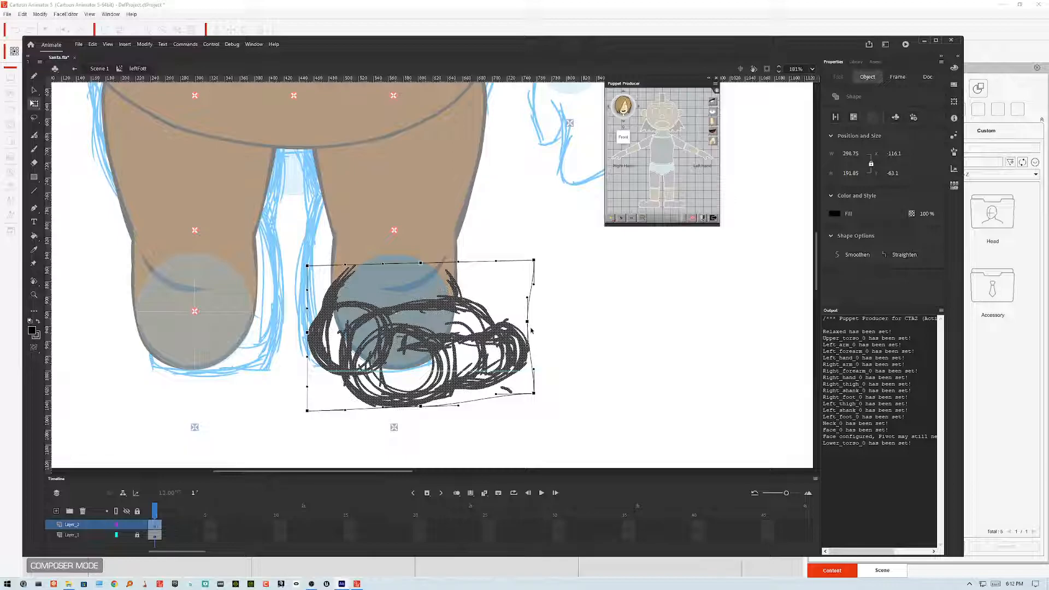
{"action": "scroll", "coordinate": [531, 330], "scroll_direction": "down", "scroll_amount": 5}
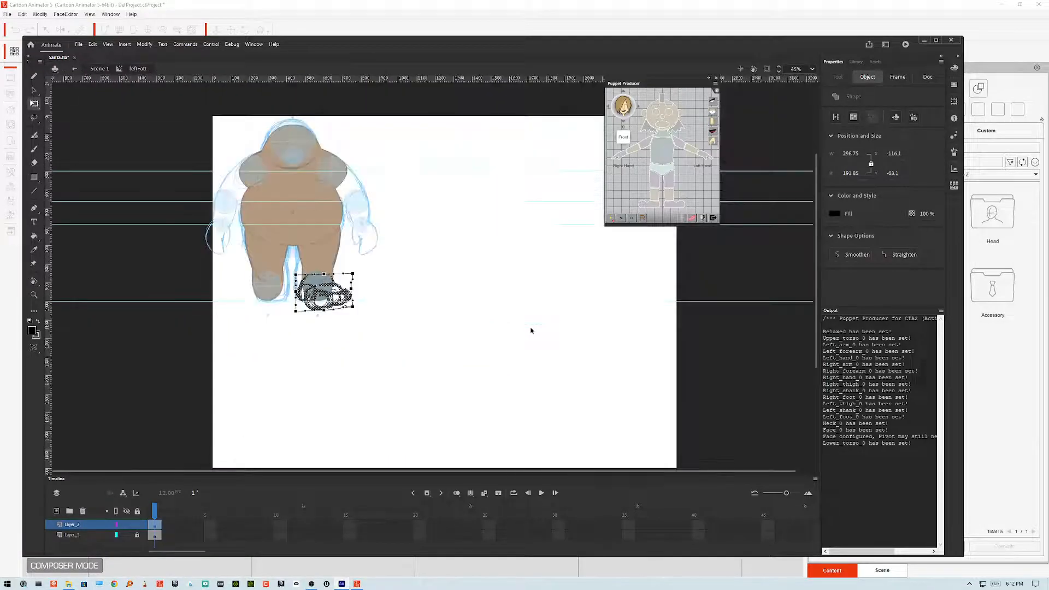
{"action": "scroll", "coordinate": [531, 330], "scroll_direction": "up", "scroll_amount": 2}
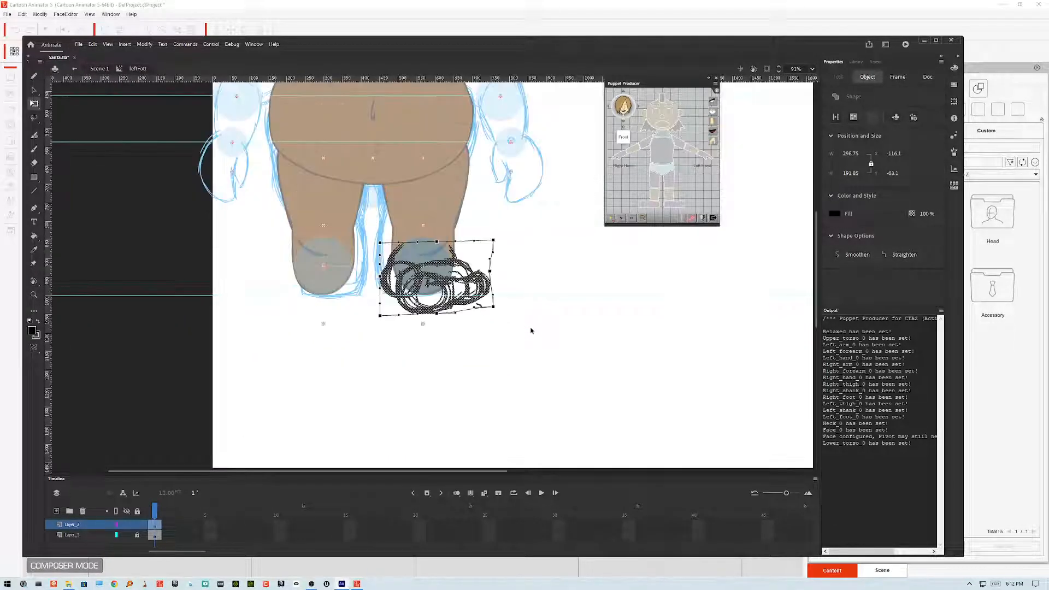
{"action": "left_click", "coordinate": [34, 90]}
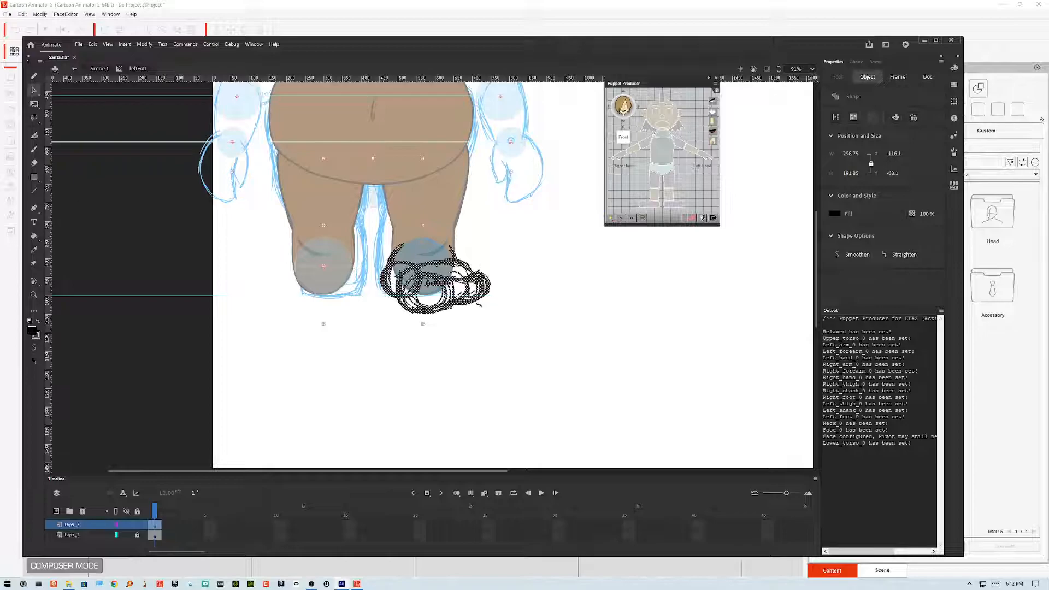
{"action": "left_click", "coordinate": [34, 103]}
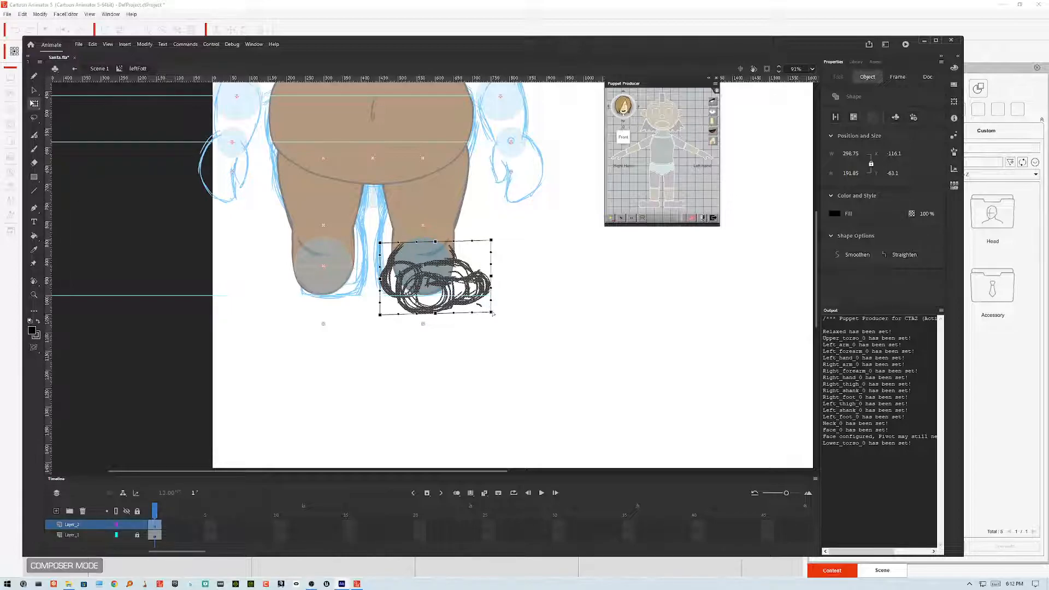
{"action": "left_click", "coordinate": [33, 91]}
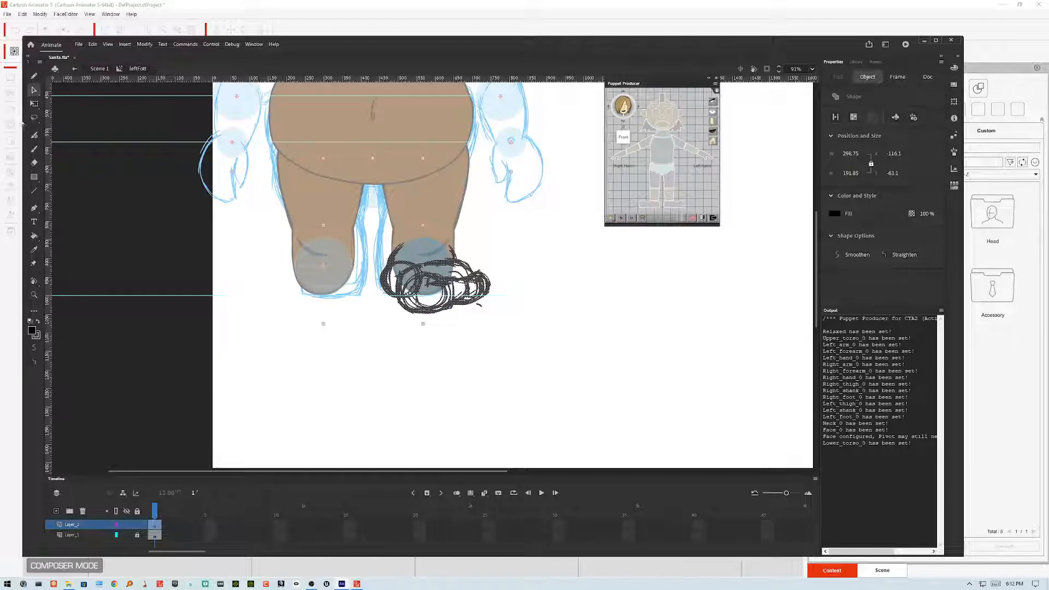
{"action": "left_click", "coordinate": [34, 103]}
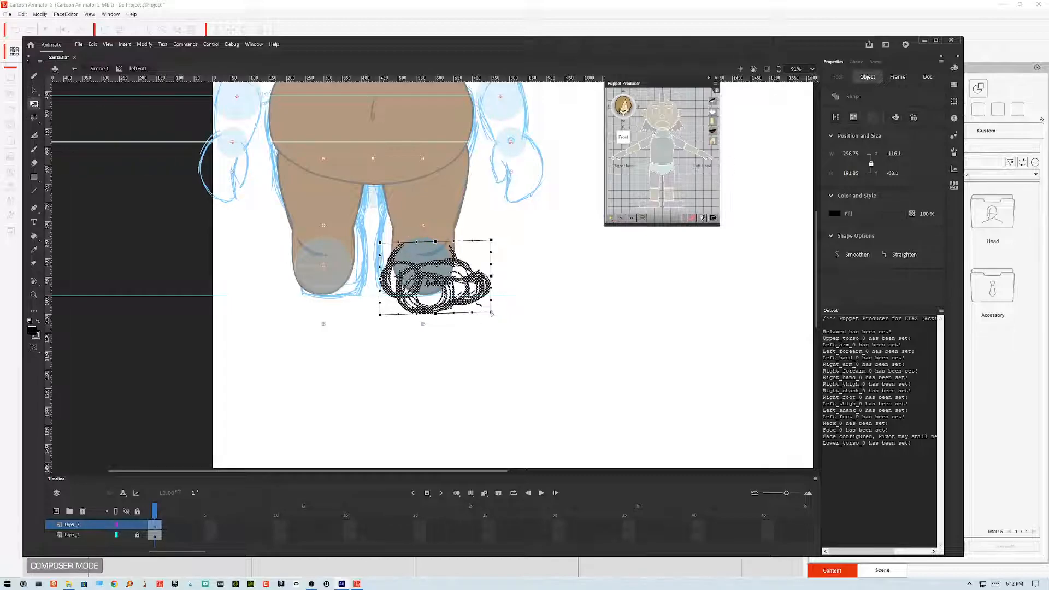
{"action": "left_click", "coordinate": [34, 91]}
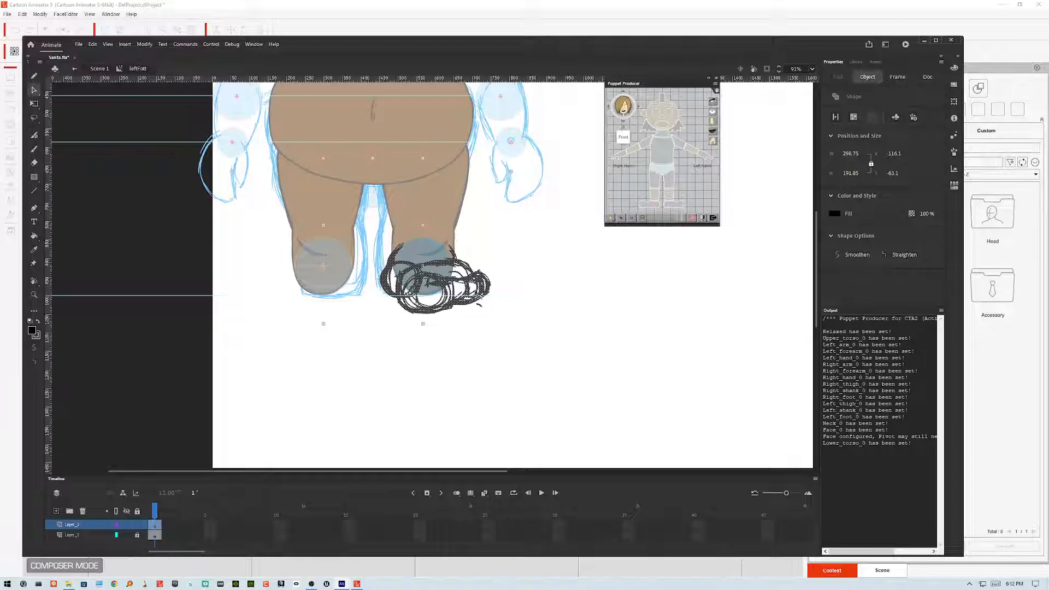
{"action": "left_click", "coordinate": [37, 106]}
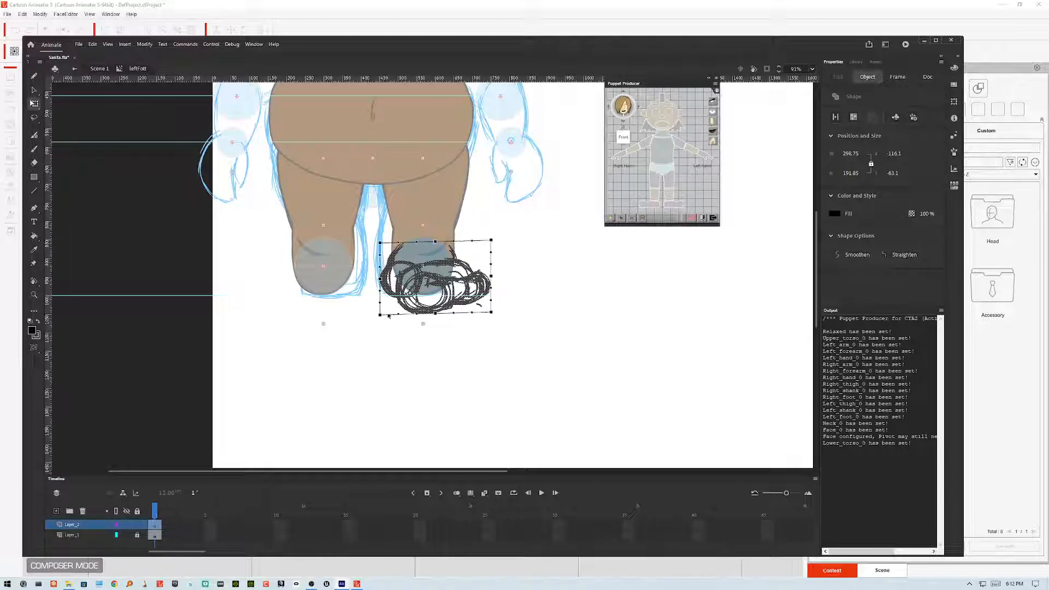
Step: Scale the shoe sketch down with Free Transform and nudge it up and left onto the foot
{"action": "left_click", "coordinate": [34, 347]}
{"action": "left_click", "coordinate": [70, 348]}
{"action": "left_click_drag", "start_coordinate": [491, 312], "coordinate": [478, 306]}
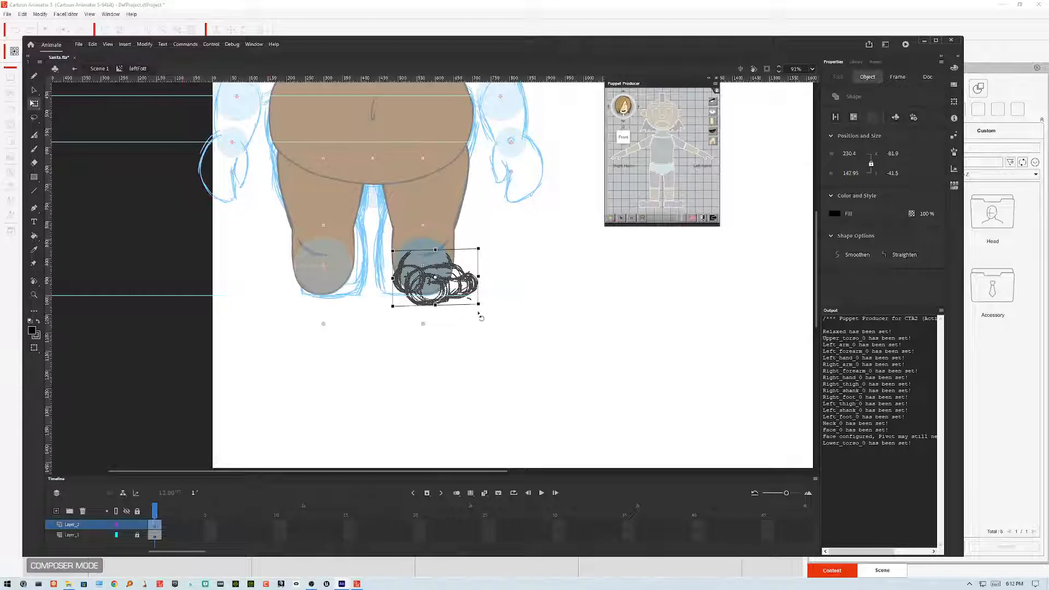
{"action": "key", "text": "Up"}
{"action": "key", "text": "Up"}
{"action": "key", "text": "Up"}
{"action": "key", "text": "Up"}
{"action": "key", "text": "Up"}
{"action": "key", "text": "Up"}
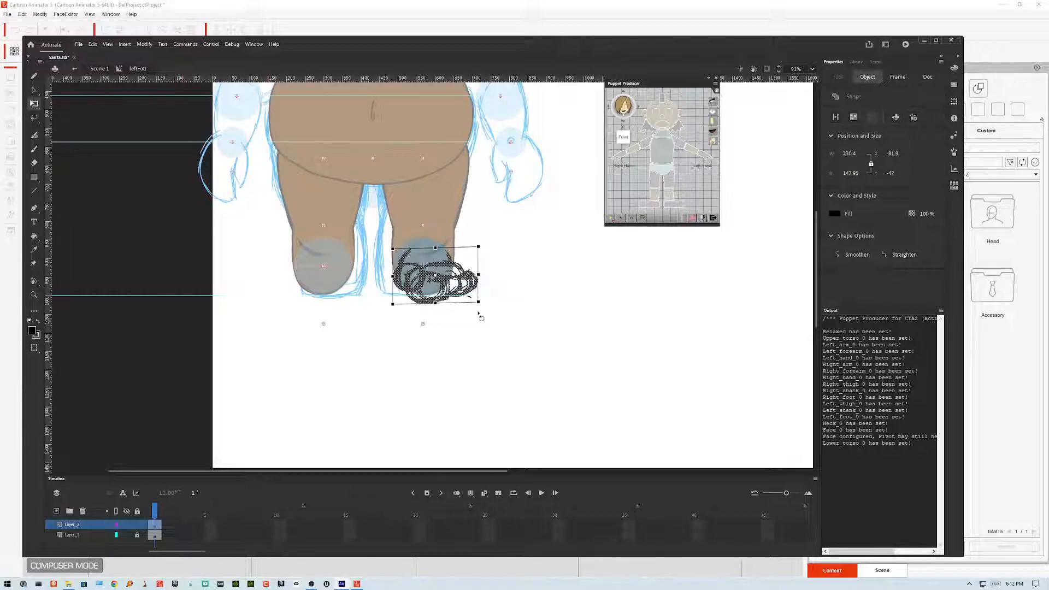
{"action": "key", "text": "Left"}
{"action": "key", "text": "Left"}
{"action": "key", "text": "Left"}
{"action": "key", "text": "Left"}
{"action": "key", "text": "Left"}
{"action": "key", "text": "Left"}
{"action": "key", "text": "Left"}
{"action": "key", "text": "Left"}
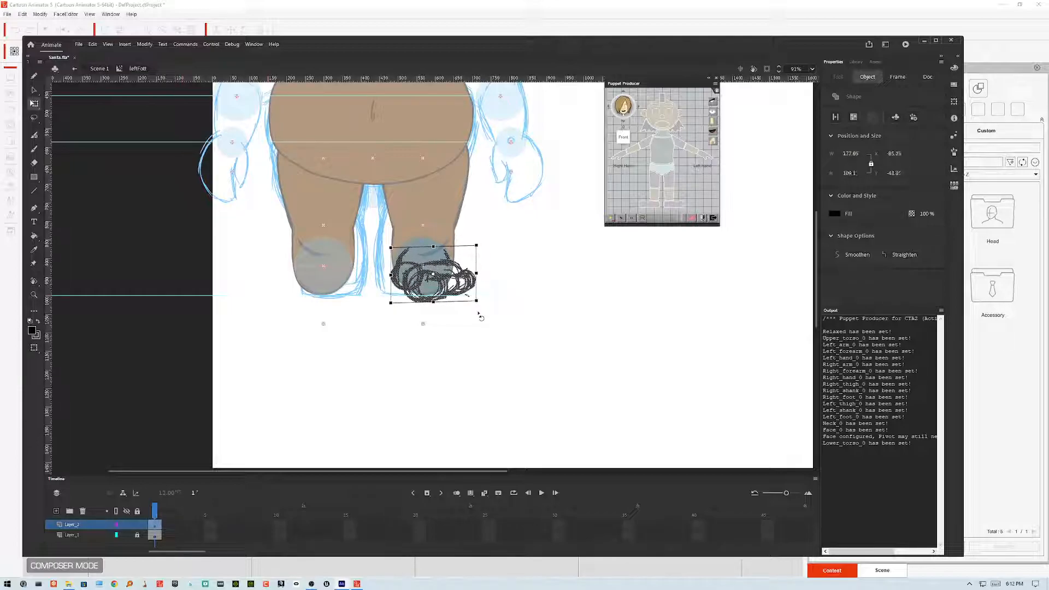
{"action": "key", "text": "Up"}
{"action": "key", "text": "Up"}
{"action": "key", "text": "Up"}
{"action": "key", "text": "Left"}
{"action": "key", "text": "Left"}
{"action": "key", "text": "Left"}
{"action": "key", "text": "Right"}
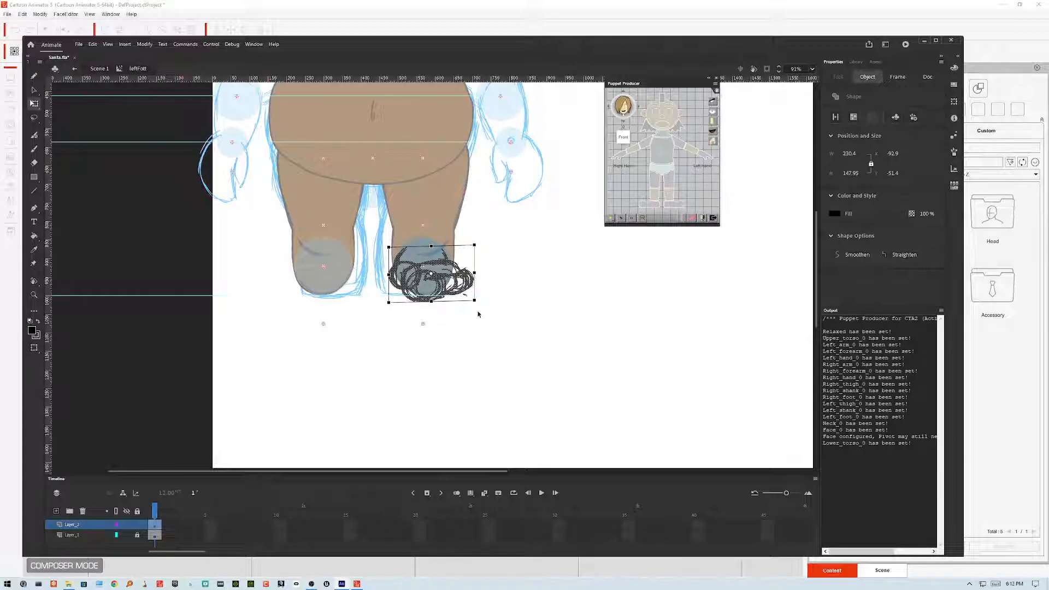
Step: Lock the sketch layer and show it as outlines
{"action": "key", "text": "ctrl+minus"}
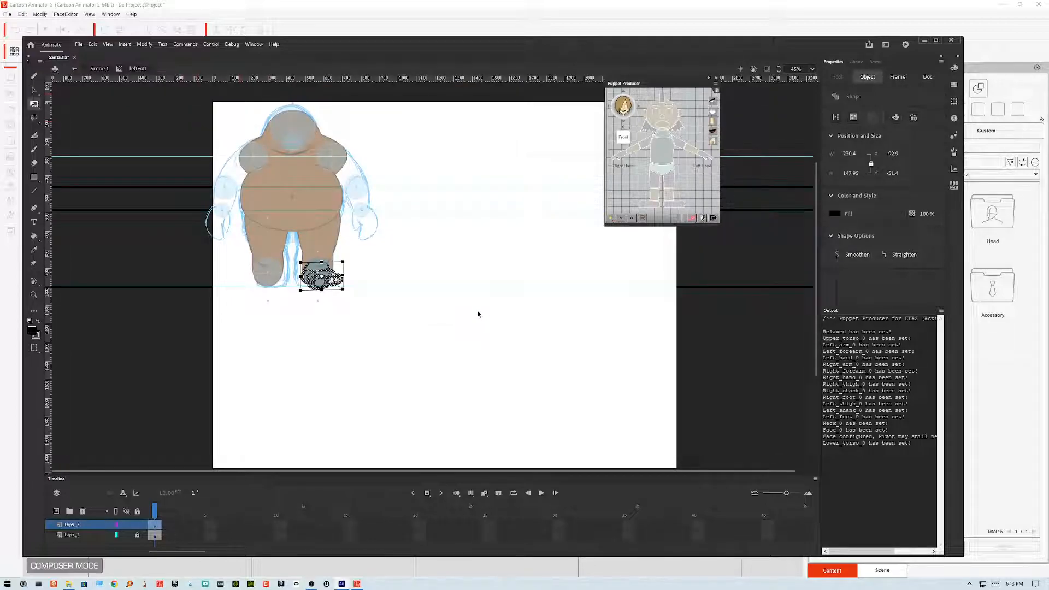
{"action": "key", "text": "ctrl+equal"}
{"action": "key", "text": "ctrl+equal"}
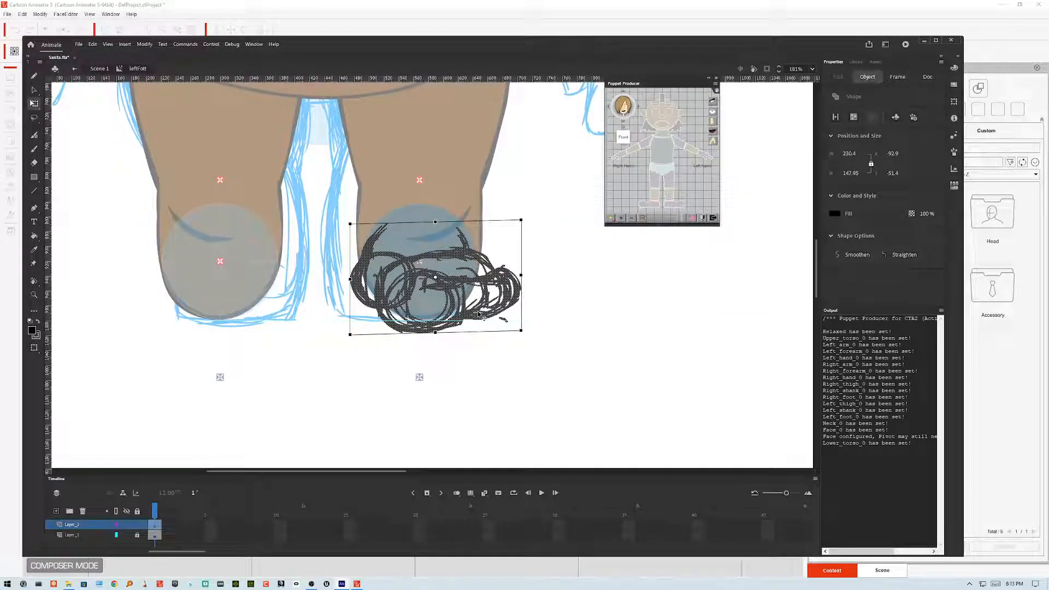
{"action": "left_click", "coordinate": [137, 525]}
{"action": "left_click", "coordinate": [116, 525]}
{"action": "scroll", "coordinate": [432, 275], "scroll_direction": "up", "scroll_amount": 2}
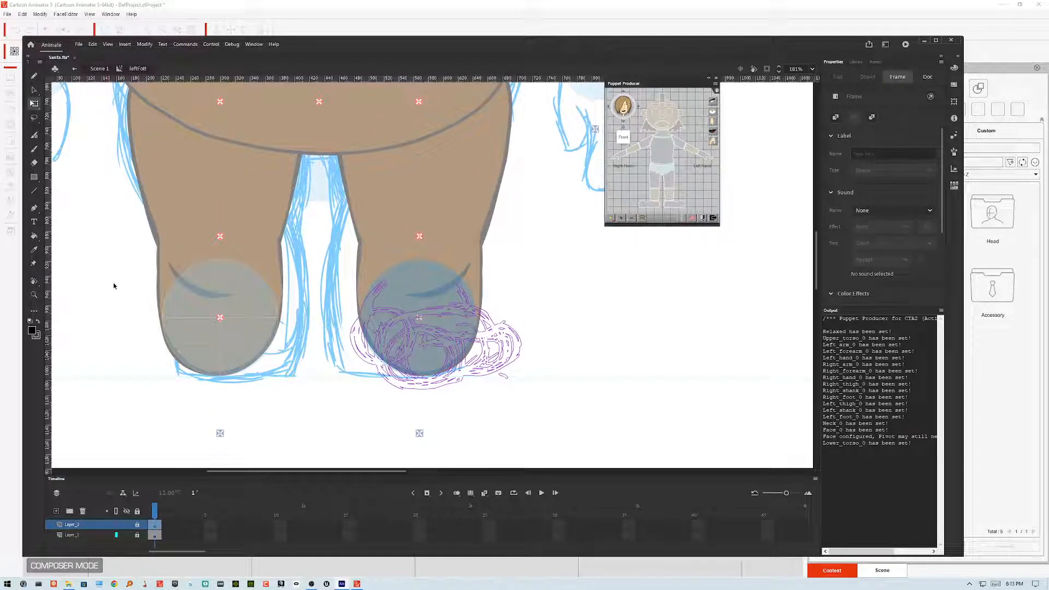
Step: Add a new layer and ink the shoe outline and toe folds with the Classic Brush over the sketch
{"action": "key", "text": "b"}
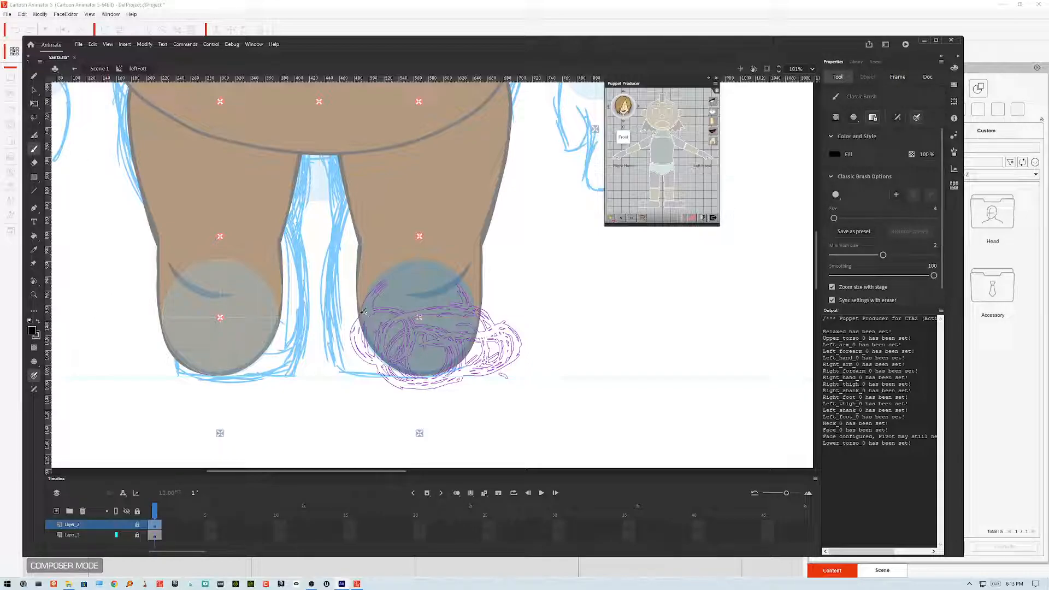
{"action": "left_click", "coordinate": [56, 511]}
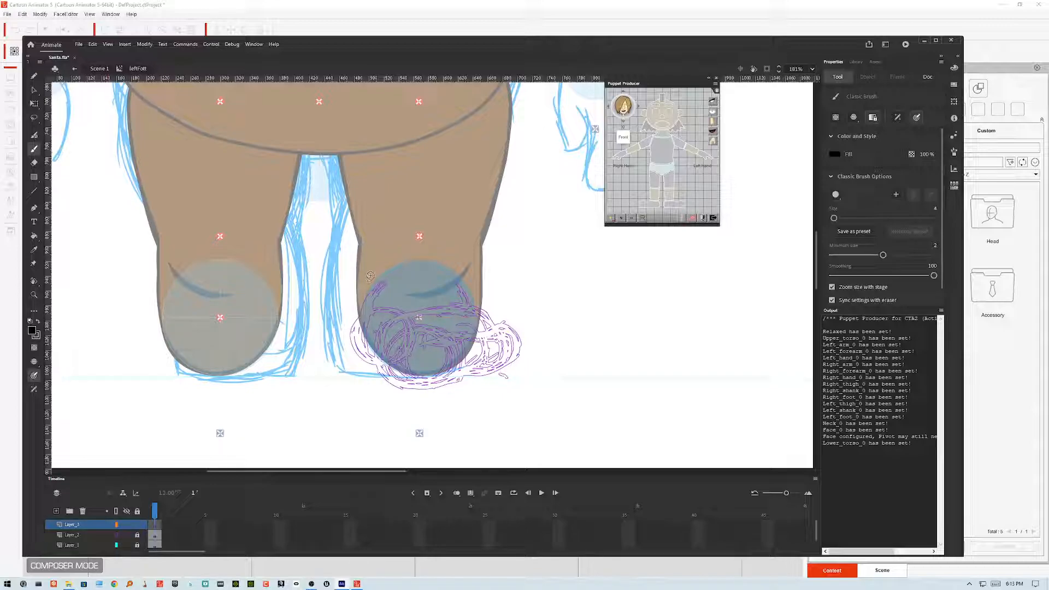
{"action": "mouse_move", "coordinate": [369, 280]}
{"action": "left_mouse_down"}
{"action": "mouse_move", "coordinate": [349, 352]}
{"action": "mouse_move", "coordinate": [376, 367]}
{"action": "left_mouse_up"}
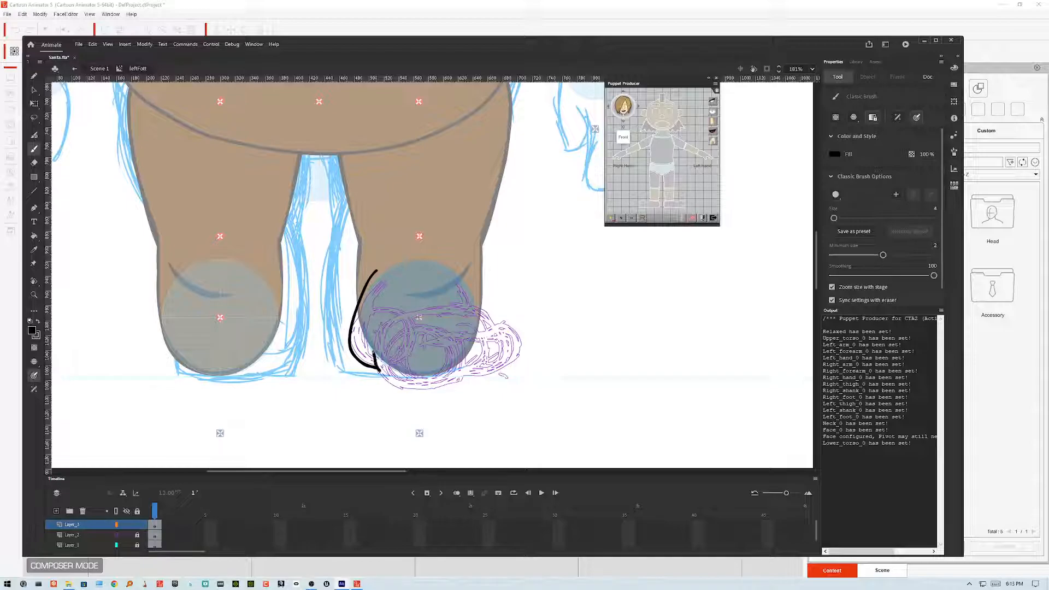
{"action": "mouse_move", "coordinate": [394, 381]}
{"action": "left_mouse_down"}
{"action": "mouse_move", "coordinate": [445, 384]}
{"action": "mouse_move", "coordinate": [502, 370]}
{"action": "mouse_move", "coordinate": [518, 337]}
{"action": "mouse_move", "coordinate": [480, 337]}
{"action": "left_mouse_up"}
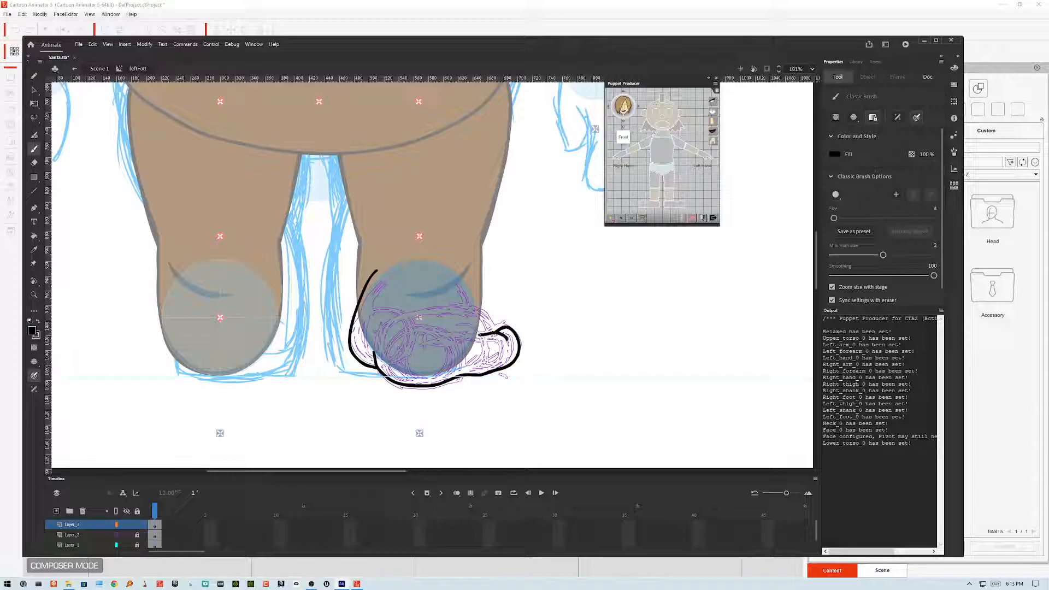
{"action": "left_click_drag", "start_coordinate": [481, 336], "coordinate": [461, 338]}
{"action": "mouse_move", "coordinate": [393, 354]}
{"action": "left_mouse_down"}
{"action": "mouse_move", "coordinate": [397, 376]}
{"action": "mouse_move", "coordinate": [448, 379]}
{"action": "left_mouse_up"}
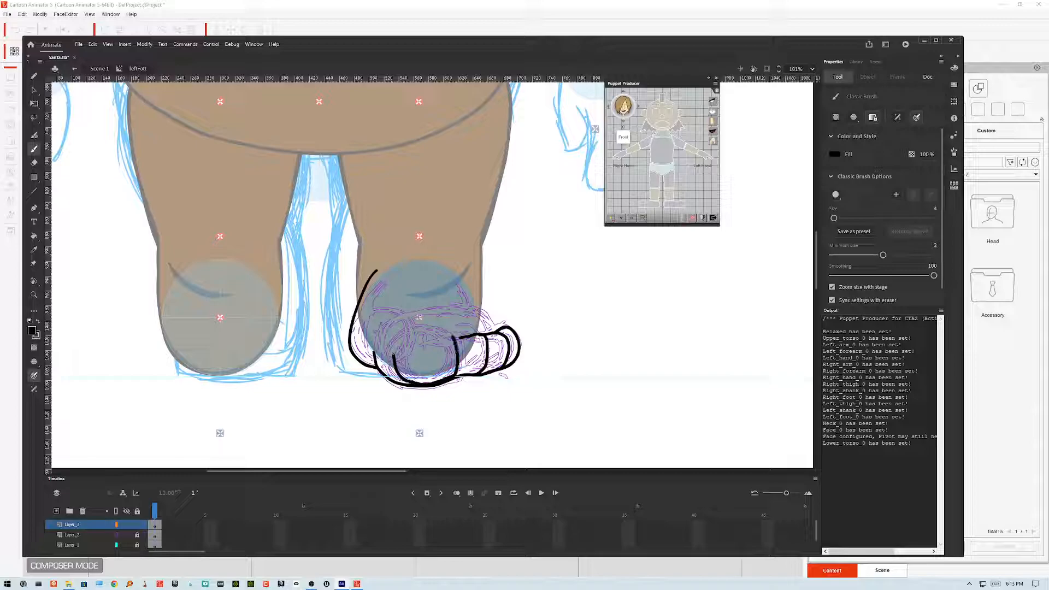
{"action": "left_click_drag", "start_coordinate": [430, 328], "coordinate": [424, 327]}
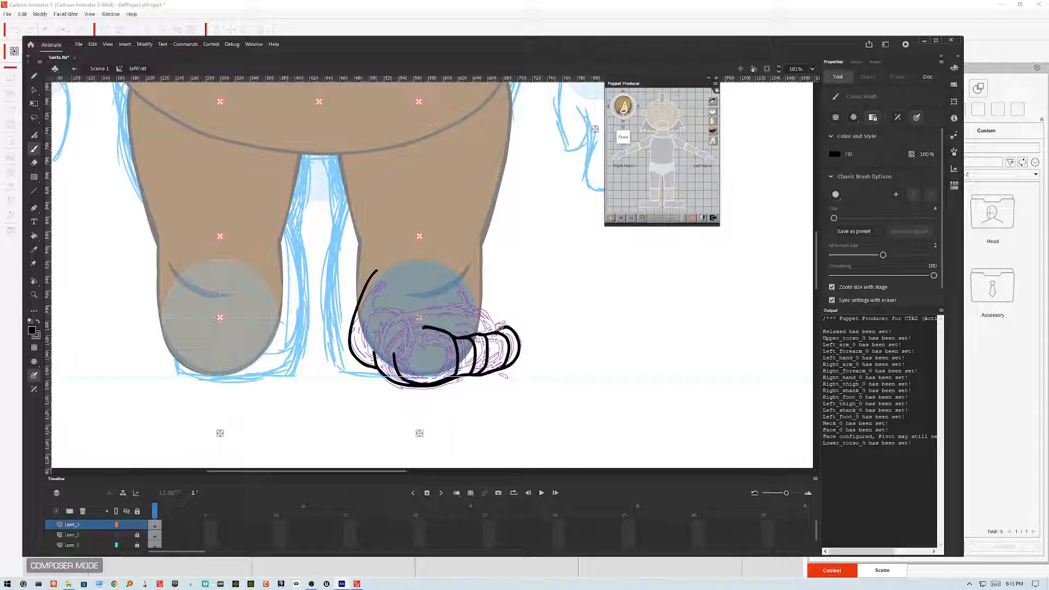
{"action": "mouse_move", "coordinate": [498, 330]}
{"action": "left_mouse_down"}
{"action": "mouse_move", "coordinate": [457, 302]}
{"action": "mouse_move", "coordinate": [488, 316]}
{"action": "mouse_move", "coordinate": [452, 267]}
{"action": "mouse_move", "coordinate": [405, 257]}
{"action": "mouse_move", "coordinate": [373, 274]}
{"action": "left_mouse_up"}
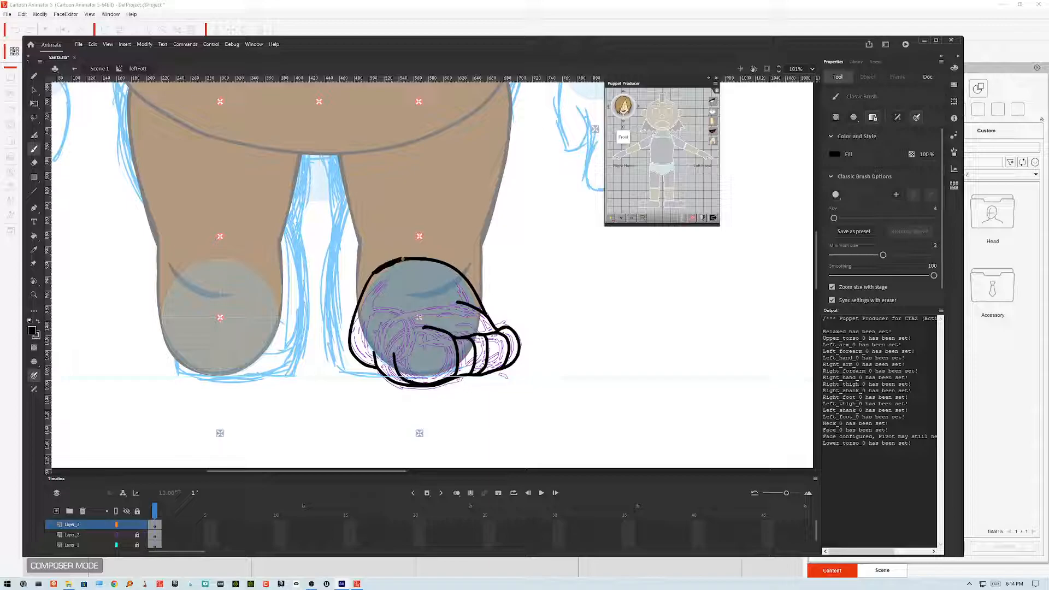
Step: Select all the inked shoe strokes and smooth them
{"action": "key", "text": "ctrl+a"}
{"action": "left_click", "coordinate": [34, 90]}
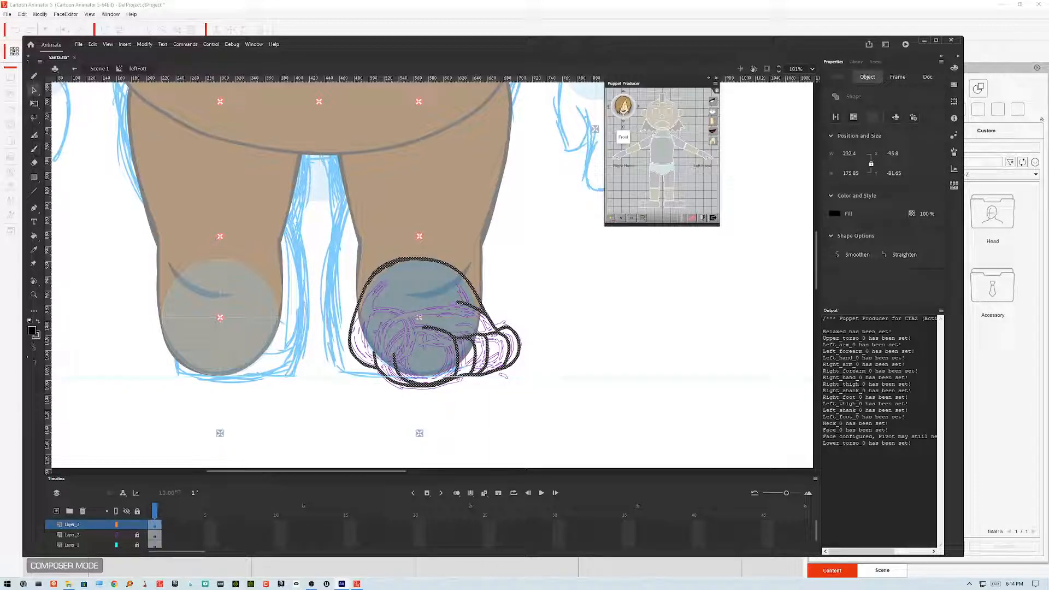
{"action": "left_click", "coordinate": [34, 347]}
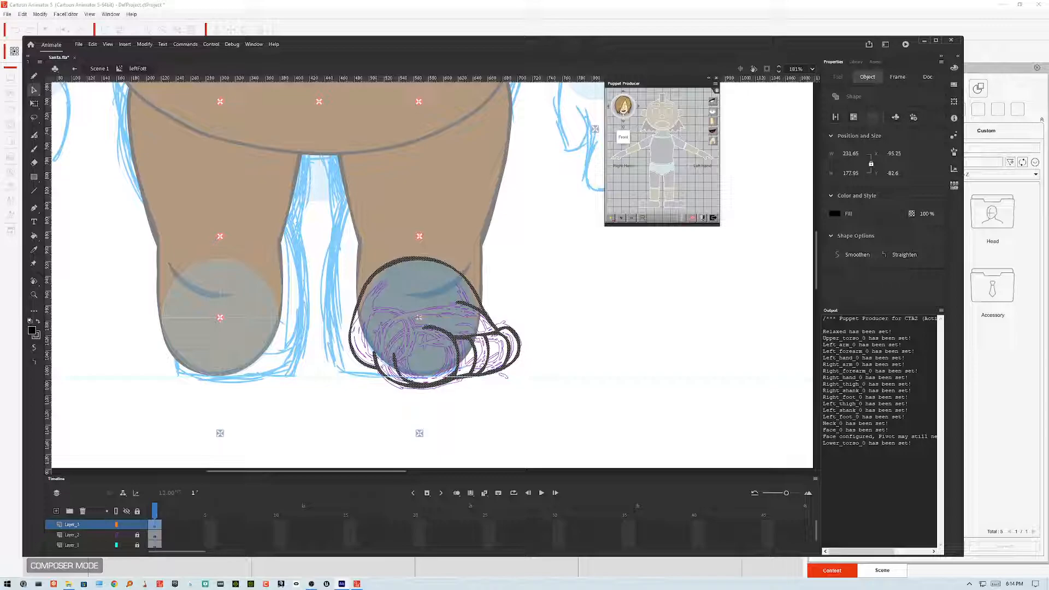
{"action": "left_click", "coordinate": [545, 302]}
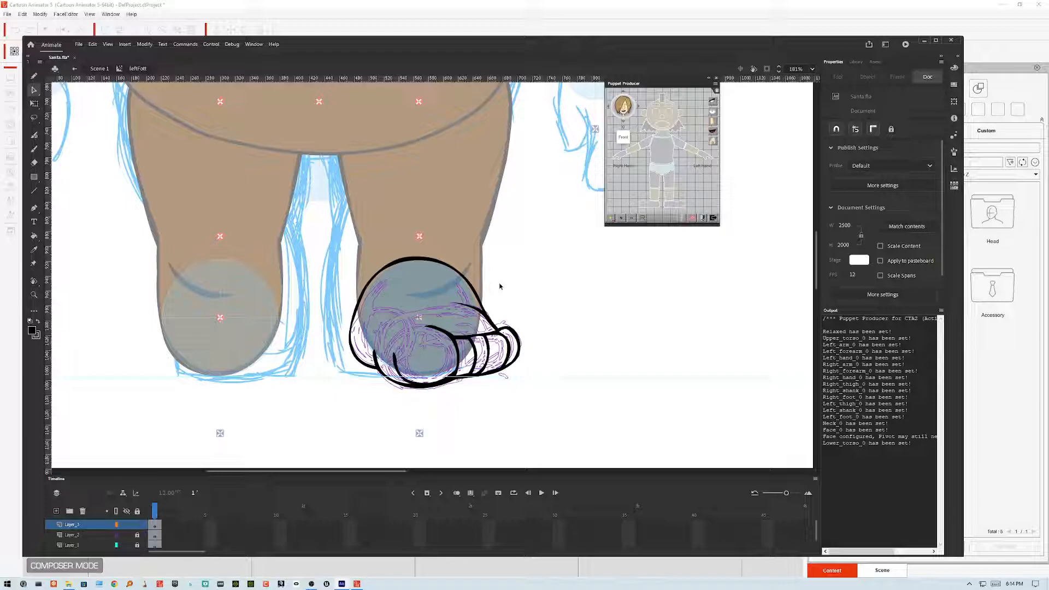
Step: Brush a short crease line on the shoe's toe and smooth it several times
{"action": "left_click_drag", "start_coordinate": [500, 286], "coordinate": [495, 315]}
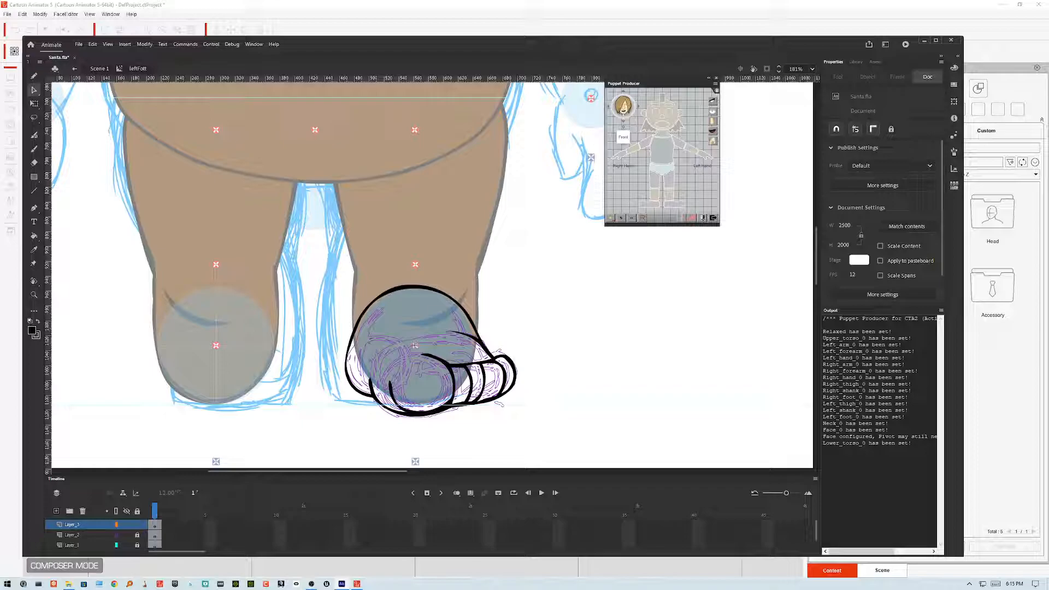
{"action": "left_click_drag", "start_coordinate": [638, 84], "coordinate": [635, 237]}
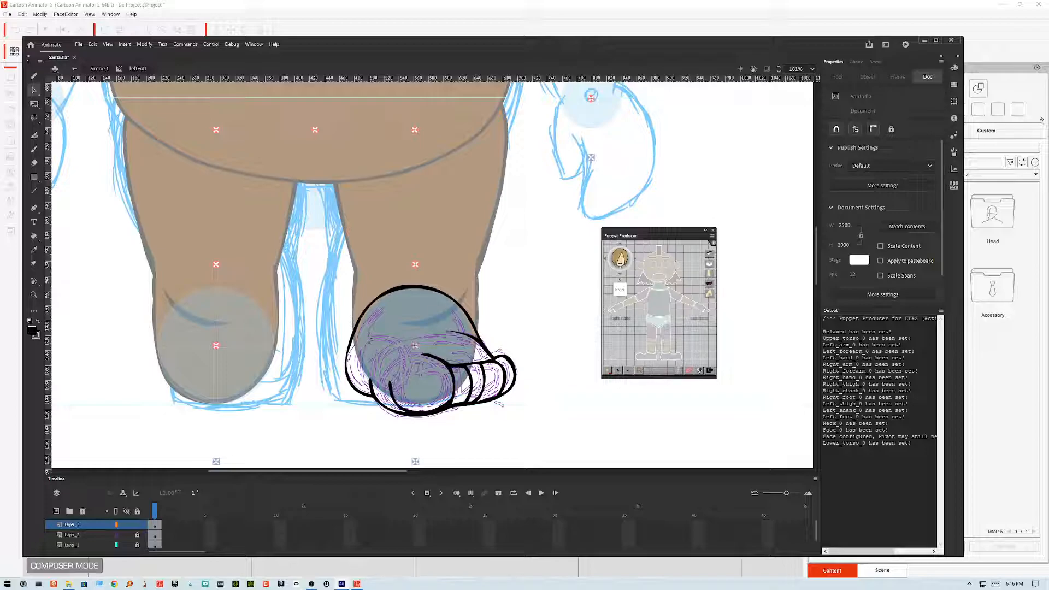
{"action": "left_click", "coordinate": [34, 149]}
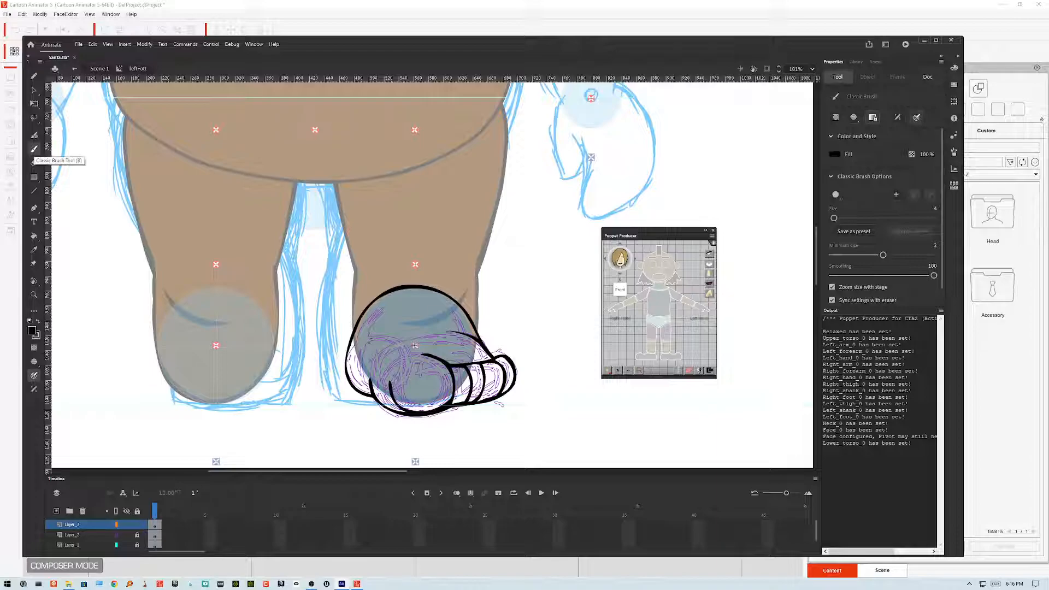
{"action": "scroll", "coordinate": [443, 375], "scroll_direction": "up", "scroll_amount": 3}
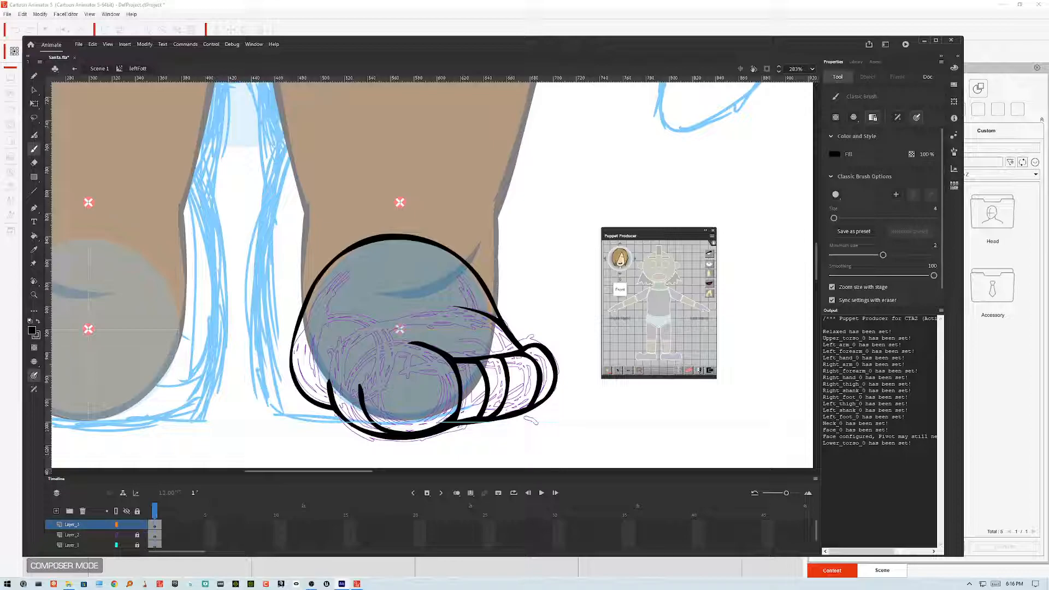
{"action": "mouse_move", "coordinate": [391, 366]}
{"action": "left_mouse_down"}
{"action": "mouse_move", "coordinate": [436, 363]}
{"action": "mouse_move", "coordinate": [410, 348]}
{"action": "mouse_move", "coordinate": [387, 368]}
{"action": "left_mouse_up"}
{"action": "key", "text": "v"}
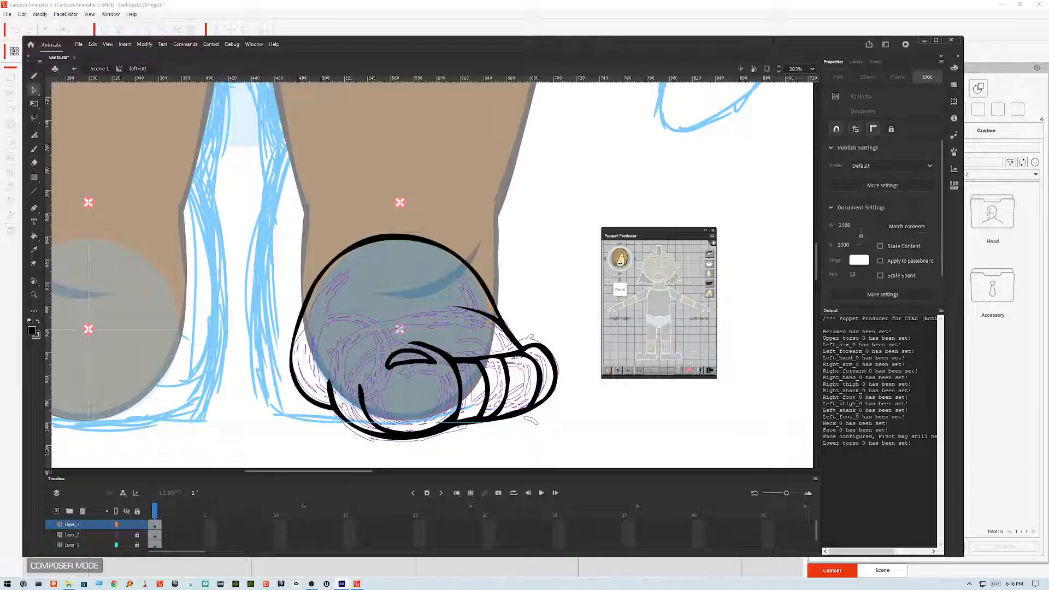
{"action": "left_click", "coordinate": [416, 358]}
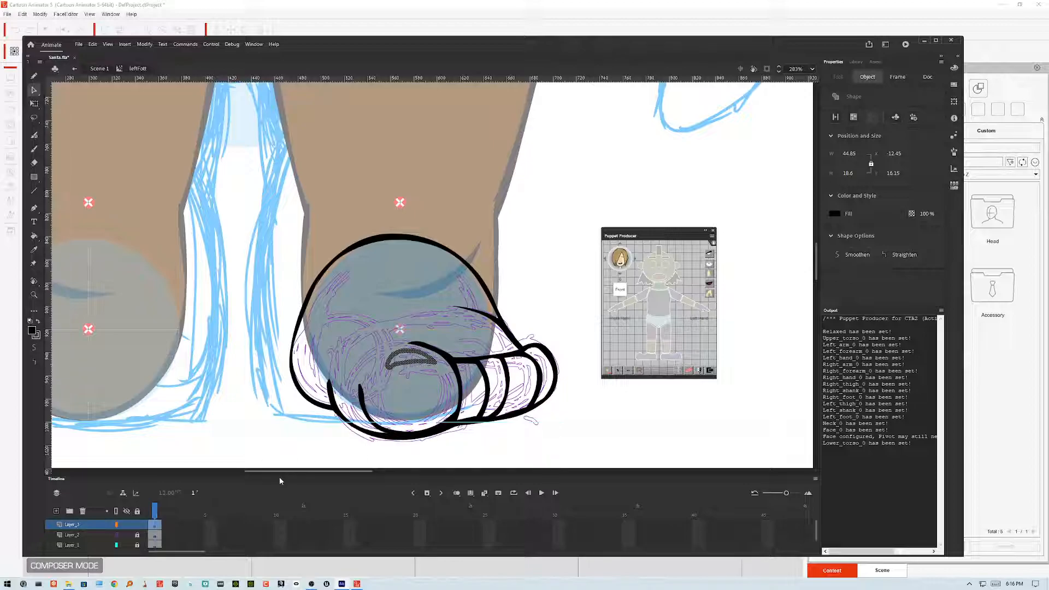
{"action": "left_click", "coordinate": [33, 349]}
{"action": "left_click", "coordinate": [32, 352]}
{"action": "left_click", "coordinate": [32, 352]}
{"action": "left_click", "coordinate": [555, 293]}
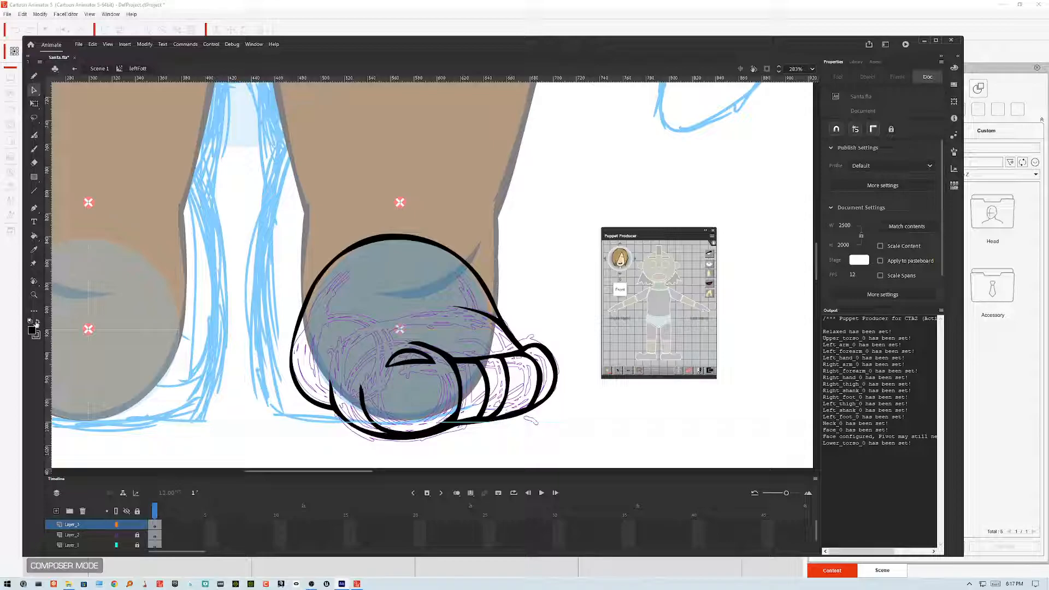
Step: Set the fill colour to dark brown and fill the shoe and toe regions with the Paint Bucket
{"action": "double_click", "coordinate": [279, 265]}
{"action": "left_click", "coordinate": [32, 331]}
{"action": "left_click", "coordinate": [426, 172]}
{"action": "double_click", "coordinate": [388, 351]}
{"action": "left_click", "coordinate": [34, 235]}
{"action": "left_click", "coordinate": [388, 294]}
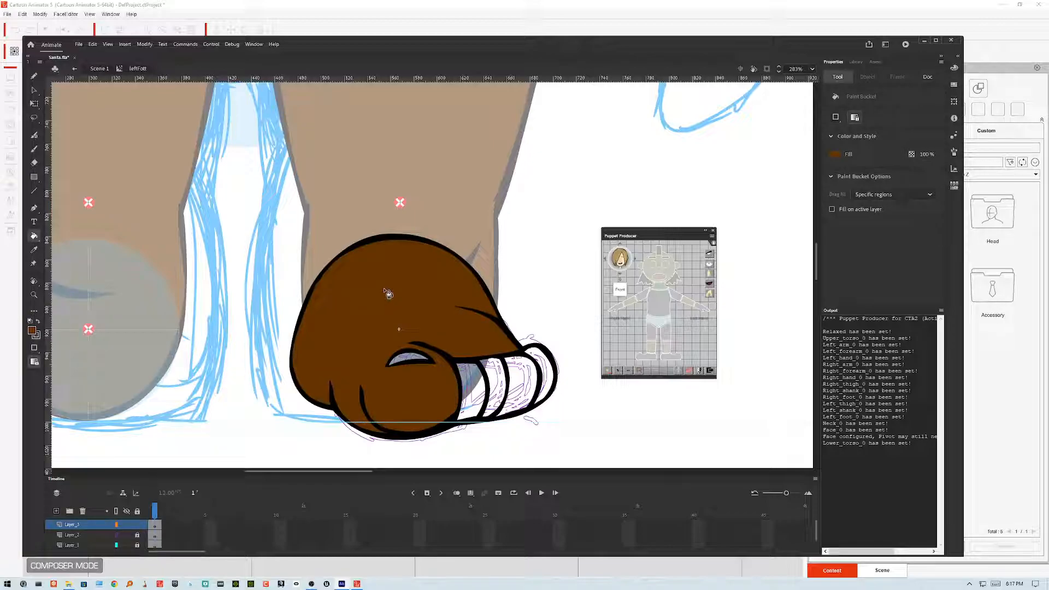
{"action": "left_click", "coordinate": [479, 389]}
{"action": "left_click", "coordinate": [494, 383]}
{"action": "left_click", "coordinate": [528, 365]}
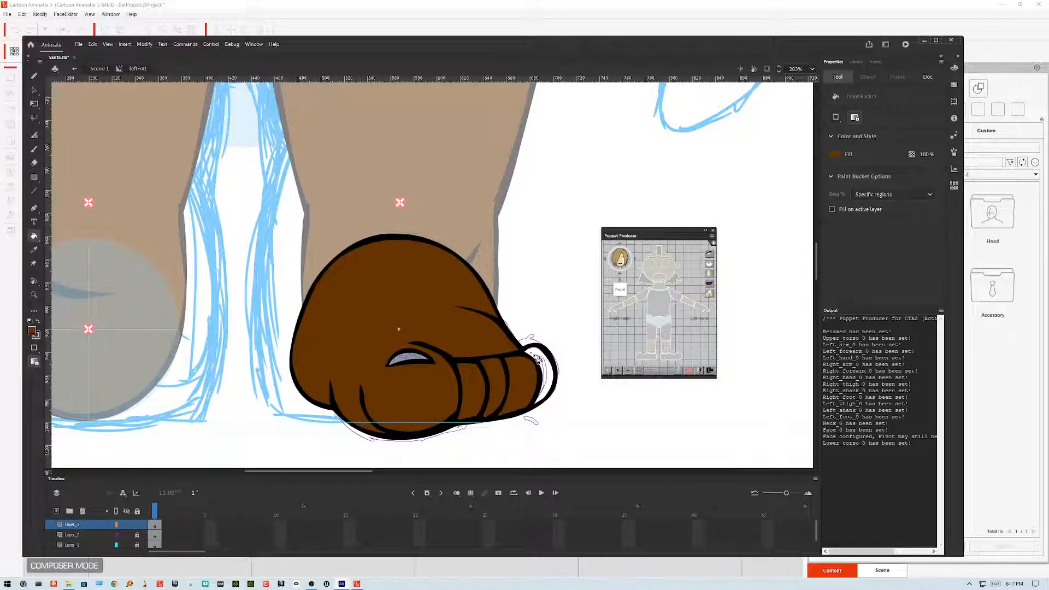
{"action": "left_click", "coordinate": [533, 367]}
{"action": "left_click", "coordinate": [413, 362]}
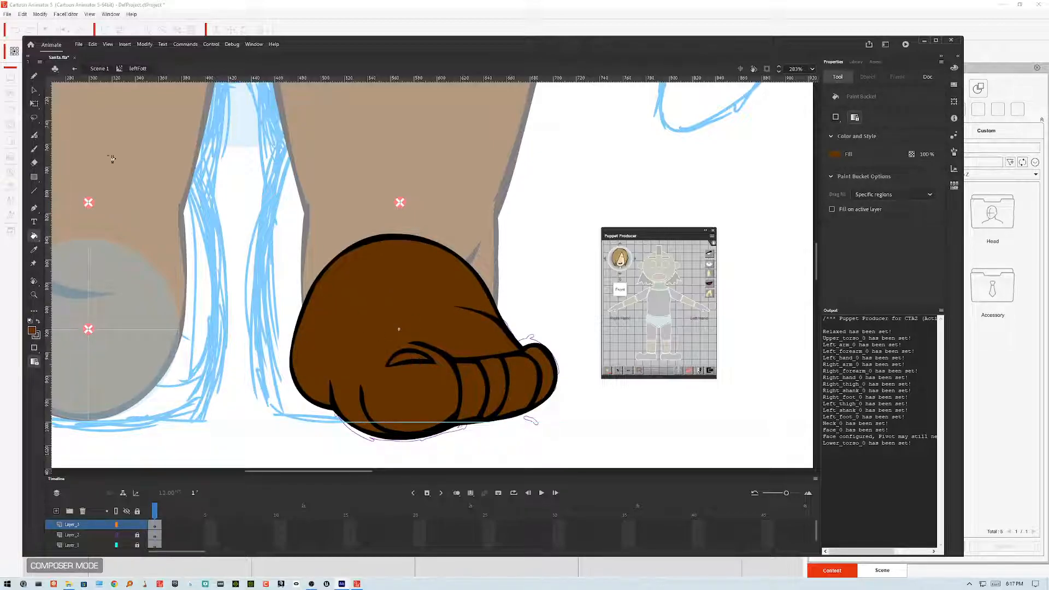
{"action": "left_click", "coordinate": [34, 90]}
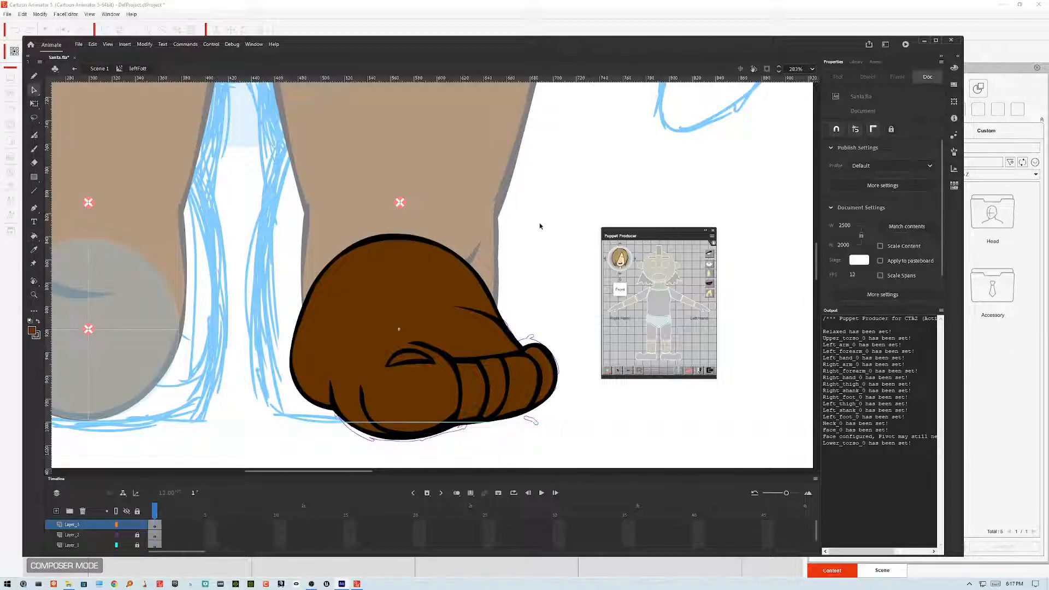
{"action": "mouse_move", "coordinate": [568, 222]}
{"action": "left_mouse_down"}
{"action": "mouse_move", "coordinate": [525, 399]}
{"action": "mouse_move", "coordinate": [280, 449]}
{"action": "left_mouse_up"}
{"action": "left_click", "coordinate": [546, 241]}
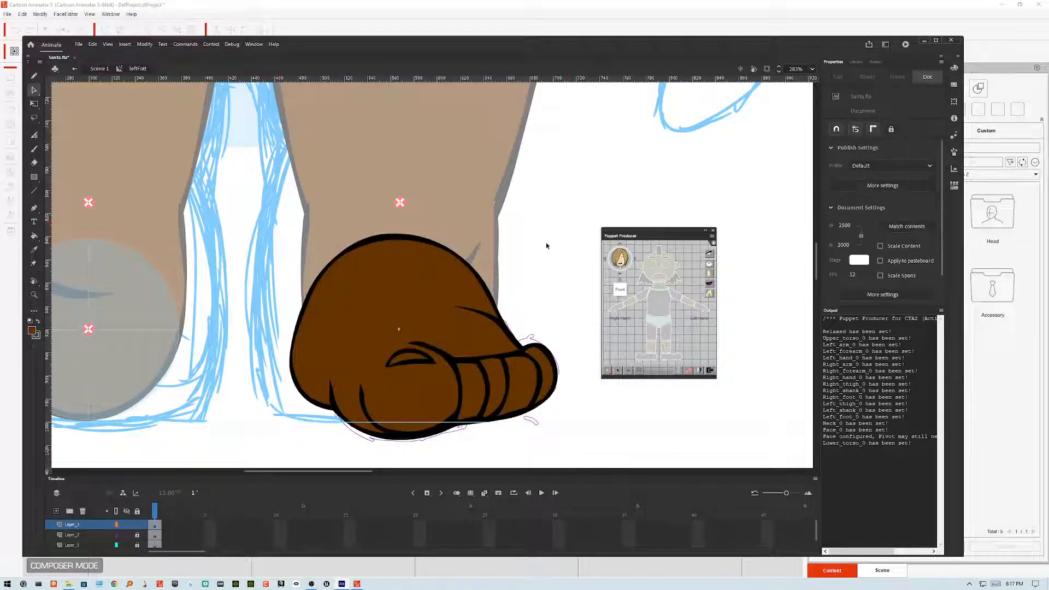
{"action": "left_click", "coordinate": [326, 285]}
{"action": "left_click", "coordinate": [318, 276]}
{"action": "left_click_drag", "start_coordinate": [322, 281], "coordinate": [314, 282]}
{"action": "key", "text": "ctrl+z"}
{"action": "key", "text": "ctrl+z"}
{"action": "key", "text": "ctrl+z"}
Step: Select and delete the outline stroke along the top of the shoe
{"action": "left_click_drag", "start_coordinate": [338, 275], "coordinate": [336, 264]}
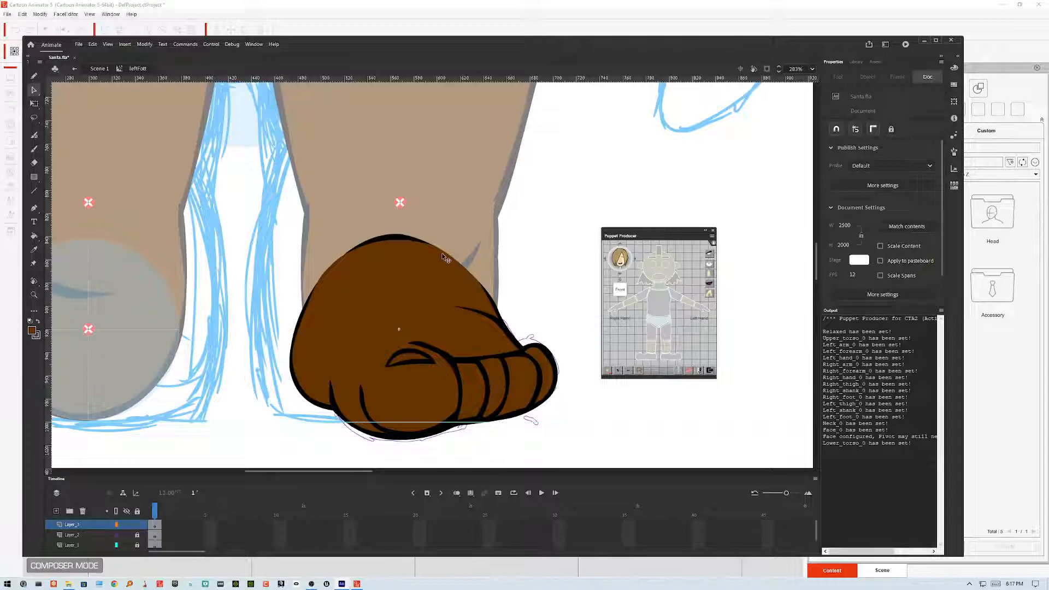
{"action": "left_click", "coordinate": [400, 239]}
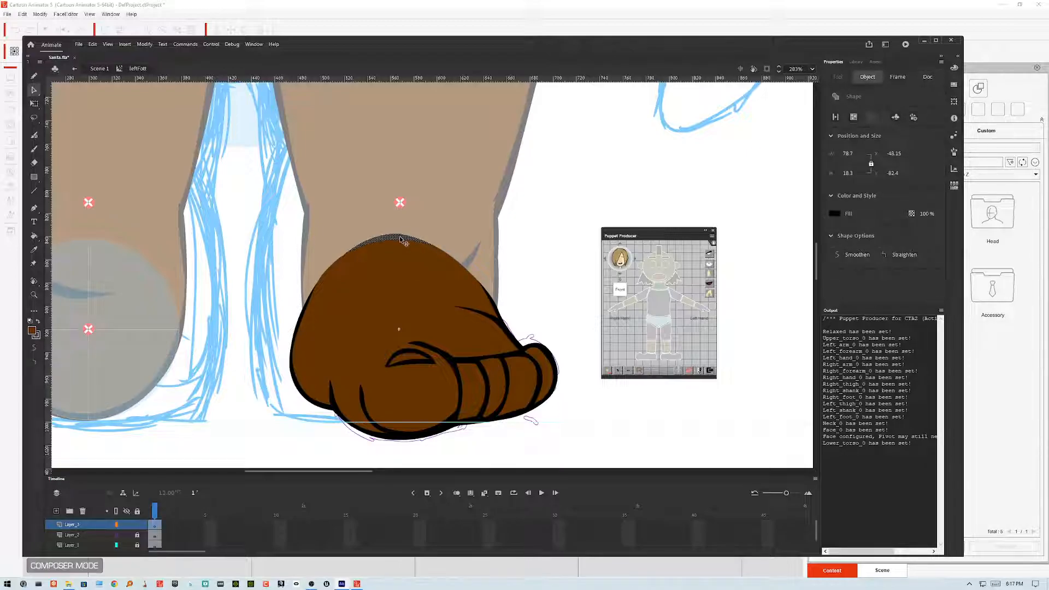
{"action": "key", "text": "Delete"}
Step: Select all the shoe artwork and smooth it once more
{"action": "mouse_move", "coordinate": [245, 194]}
{"action": "left_mouse_down"}
{"action": "mouse_move", "coordinate": [431, 366]}
{"action": "mouse_move", "coordinate": [569, 445]}
{"action": "mouse_move", "coordinate": [548, 318]}
{"action": "mouse_move", "coordinate": [579, 458]}
{"action": "left_mouse_up"}
{"action": "left_click", "coordinate": [35, 348]}
{"action": "left_click", "coordinate": [574, 242]}
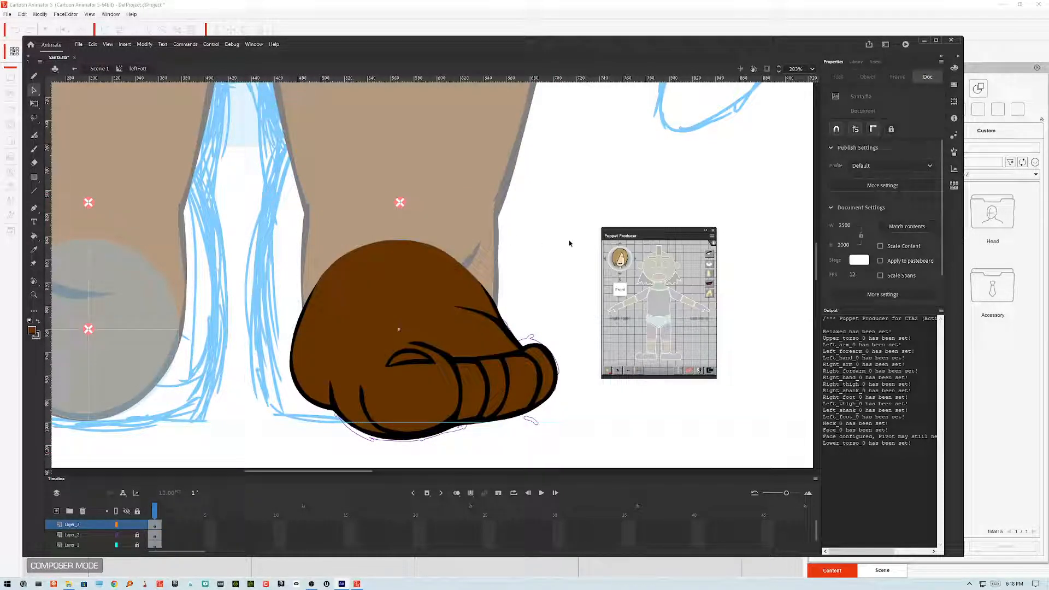
Step: Draw a straight line across the upper part of the shoe with the Line tool
{"action": "double_click", "coordinate": [540, 277]}
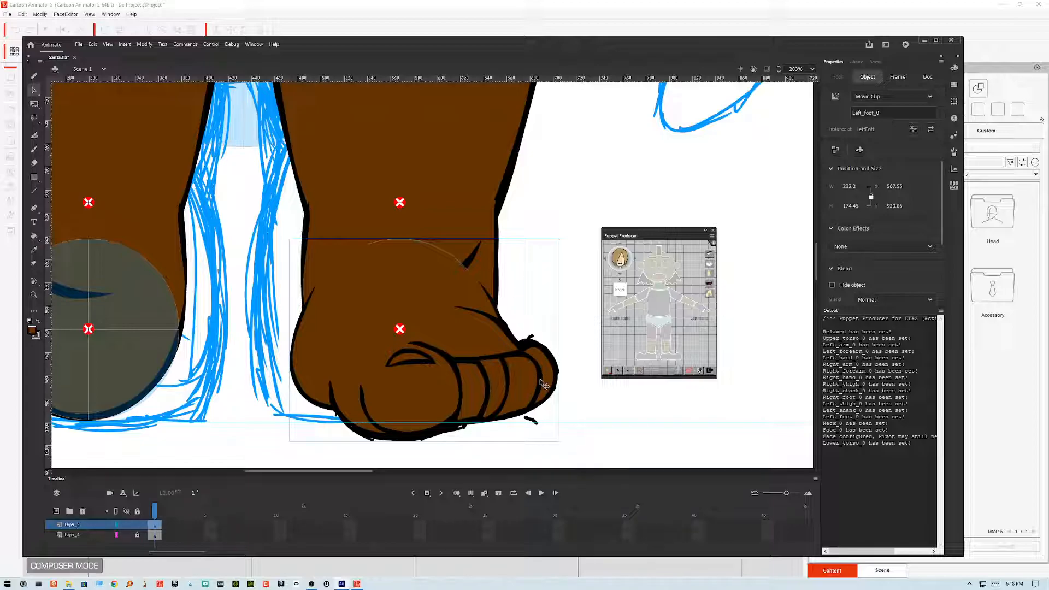
{"action": "double_click", "coordinate": [437, 284]}
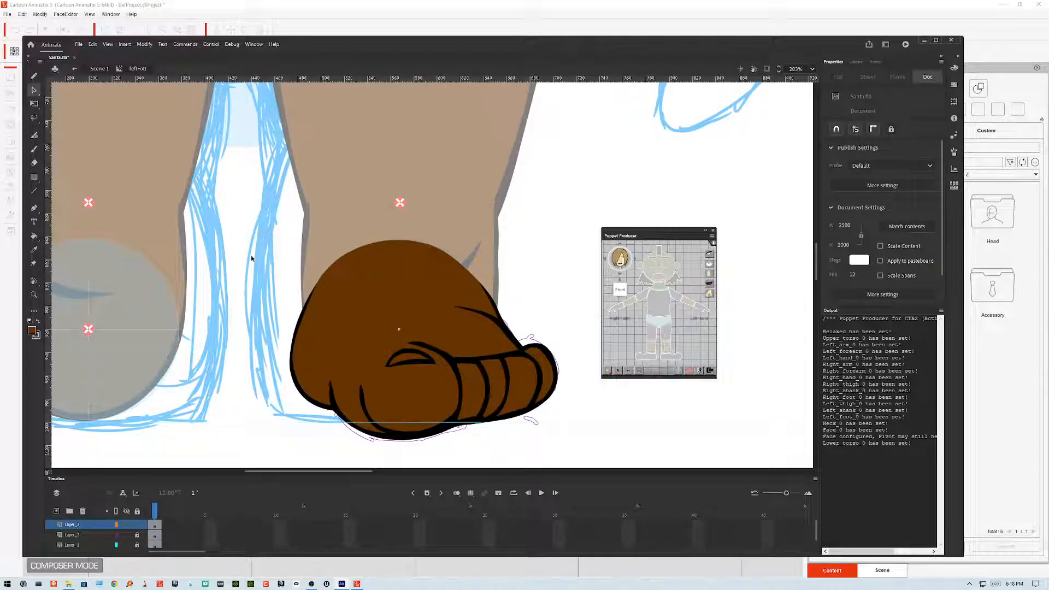
{"action": "left_click_drag", "start_coordinate": [234, 238], "coordinate": [575, 308]}
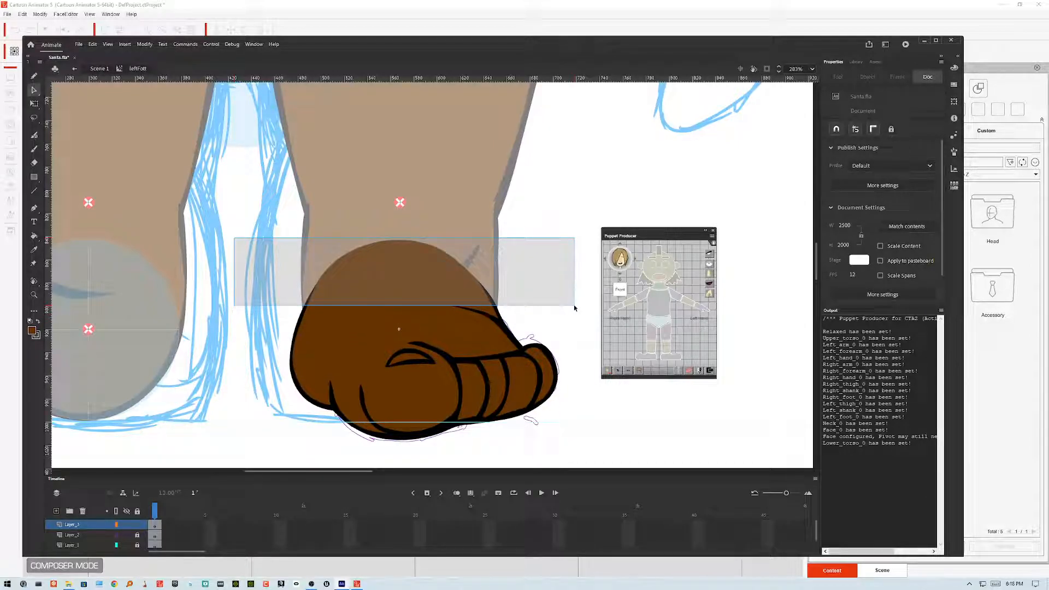
{"action": "left_click_drag", "start_coordinate": [575, 307], "coordinate": [558, 186]}
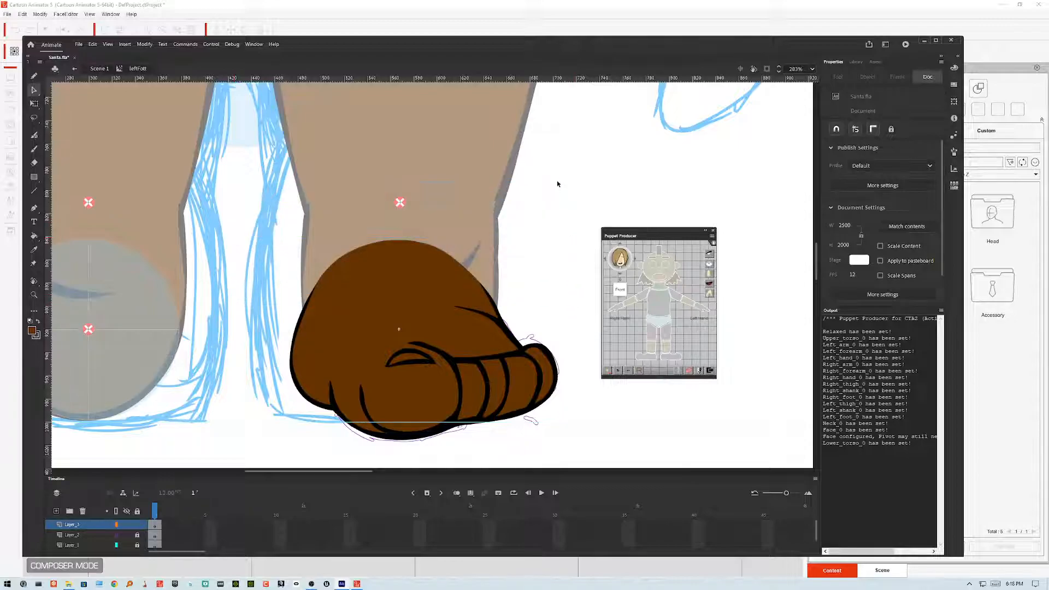
{"action": "left_click", "coordinate": [33, 77]}
{"action": "left_click", "coordinate": [35, 190]}
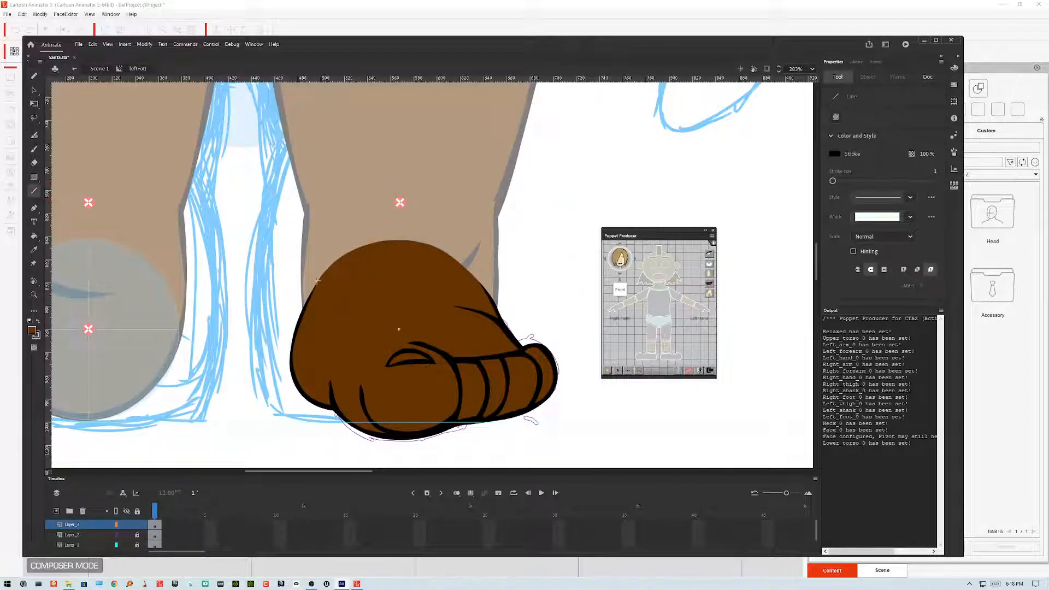
{"action": "left_click_drag", "start_coordinate": [319, 282], "coordinate": [479, 284]}
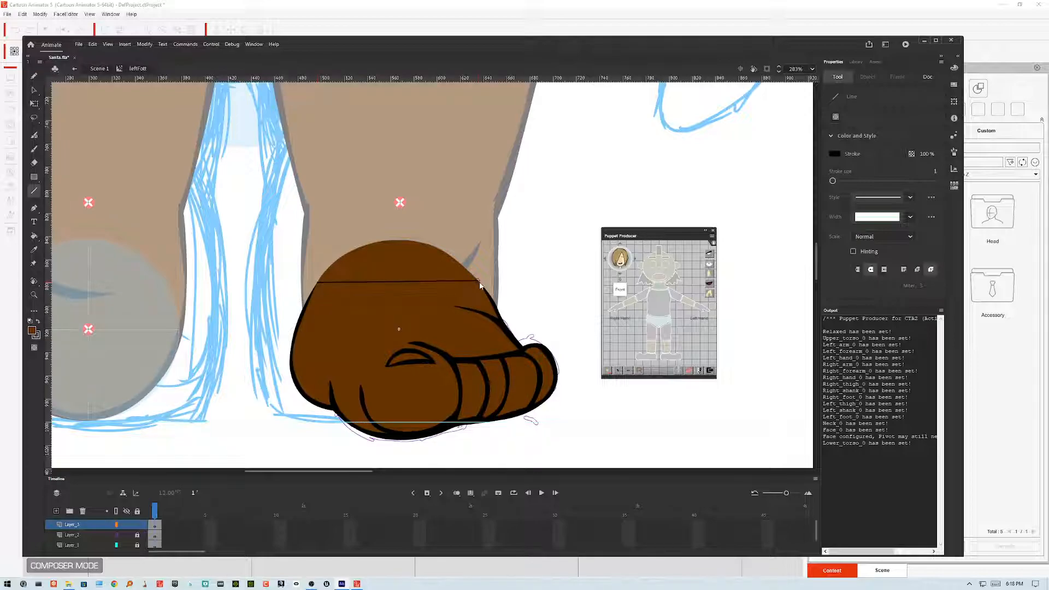
Step: Bend the new line into a downward curve and adjust its anchor points to form the ankle opening
{"action": "left_click", "coordinate": [35, 91]}
{"action": "left_click_drag", "start_coordinate": [387, 284], "coordinate": [388, 314]}
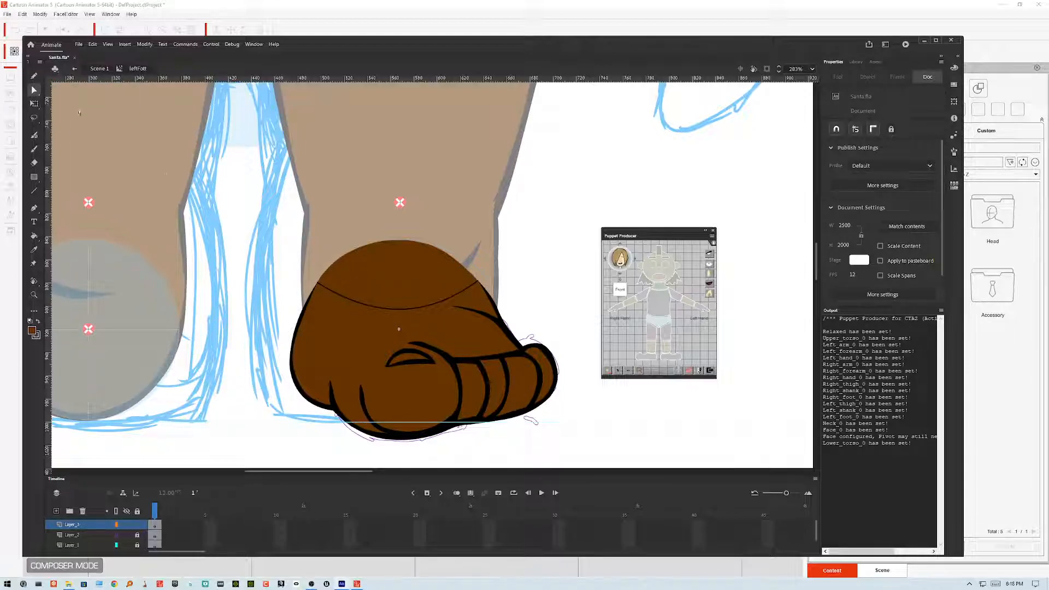
{"action": "left_click", "coordinate": [321, 285]}
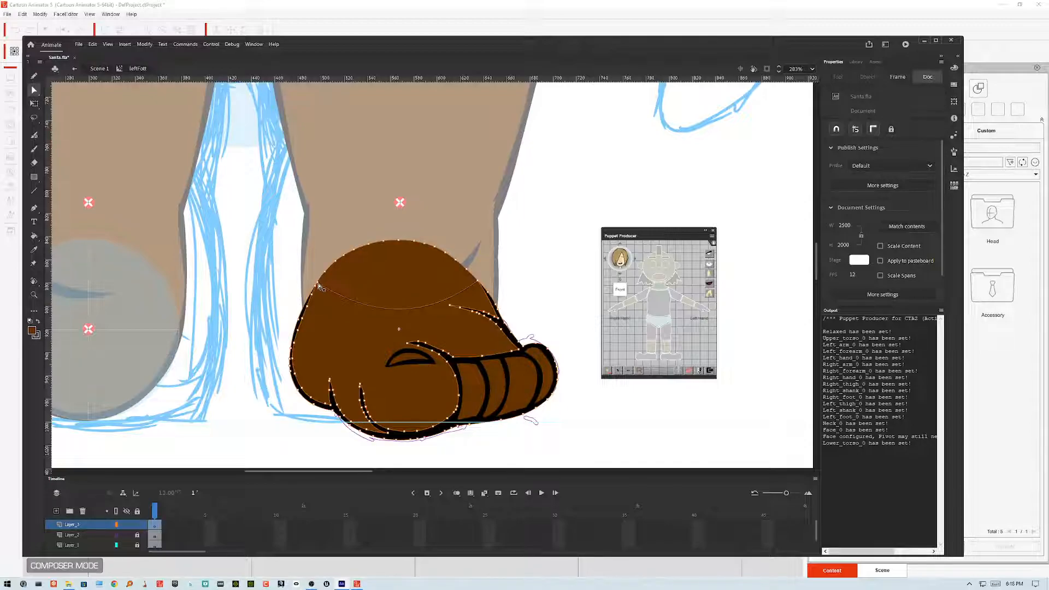
{"action": "left_click_drag", "start_coordinate": [375, 323], "coordinate": [335, 325]}
{"action": "left_click_drag", "start_coordinate": [426, 321], "coordinate": [451, 324]}
Step: Delete the fill regions above the curved line and return to the main scene
{"action": "left_click", "coordinate": [35, 91]}
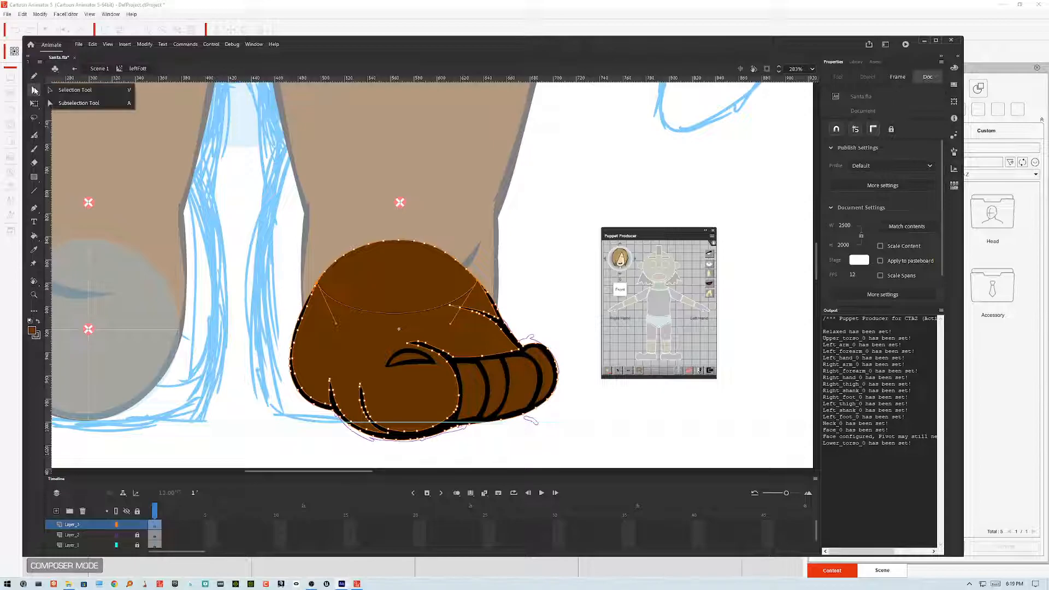
{"action": "left_click", "coordinate": [59, 90]}
{"action": "left_click", "coordinate": [430, 275]}
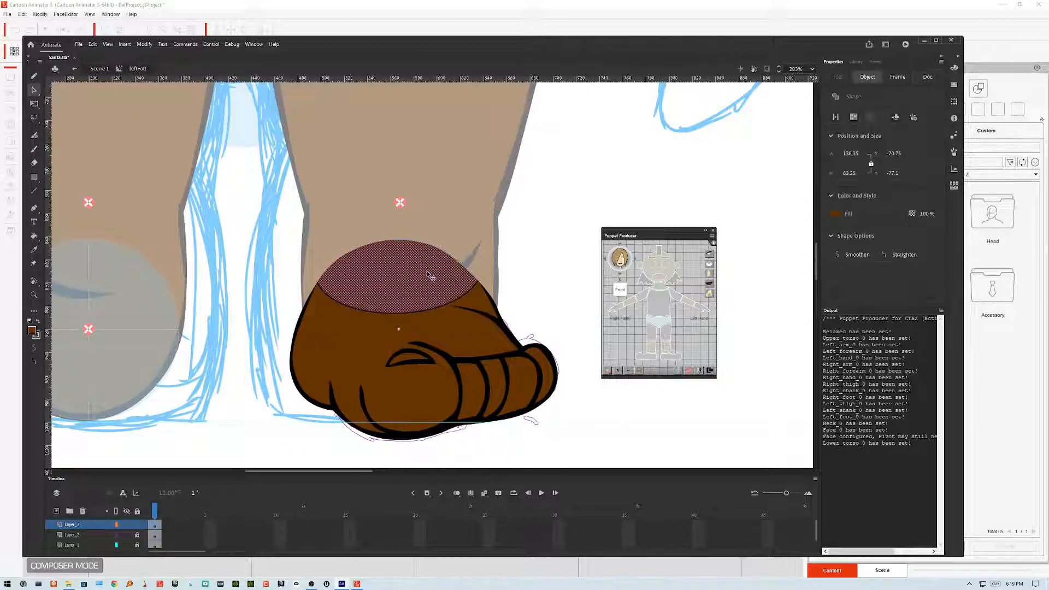
{"action": "key", "text": "Delete"}
{"action": "left_click", "coordinate": [437, 308]}
{"action": "key", "text": "Delete"}
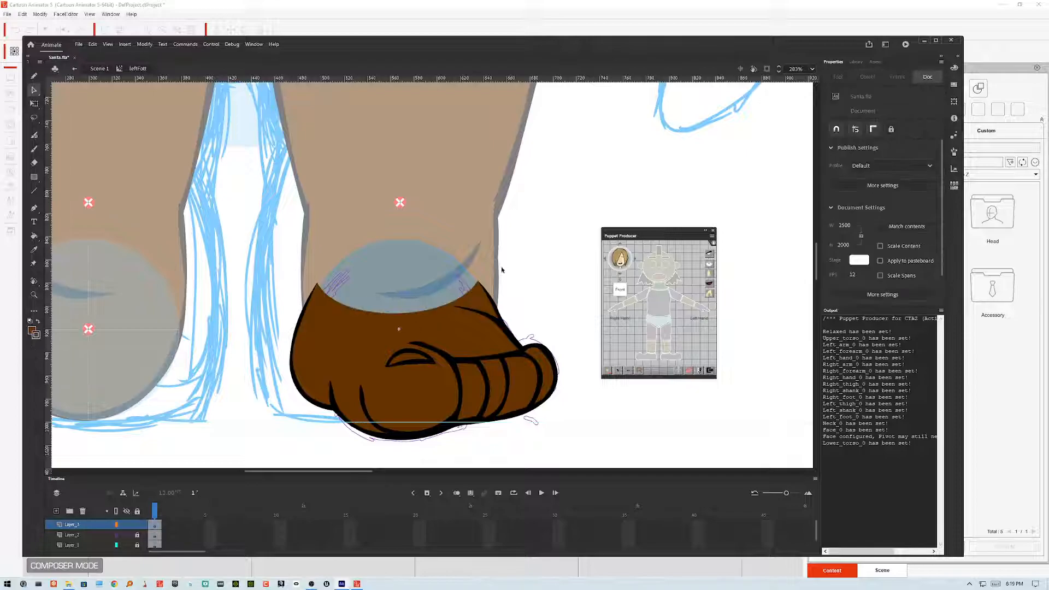
{"action": "double_click", "coordinate": [546, 252]}
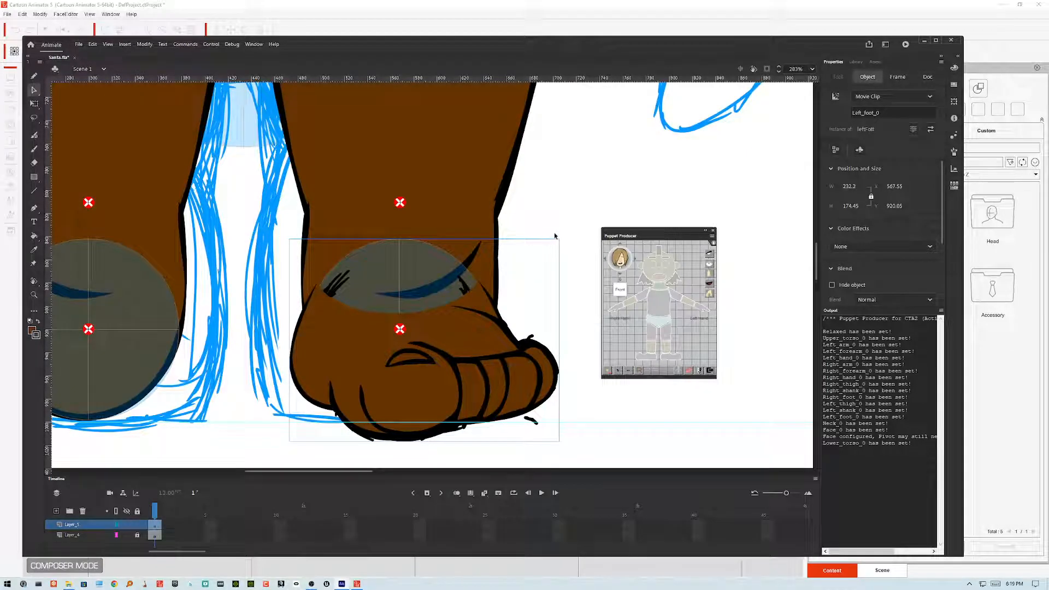
Step: Open the left foot symbol, apply a layer menu command to its second layer, and return to the main scene
{"action": "double_click", "coordinate": [336, 288]}
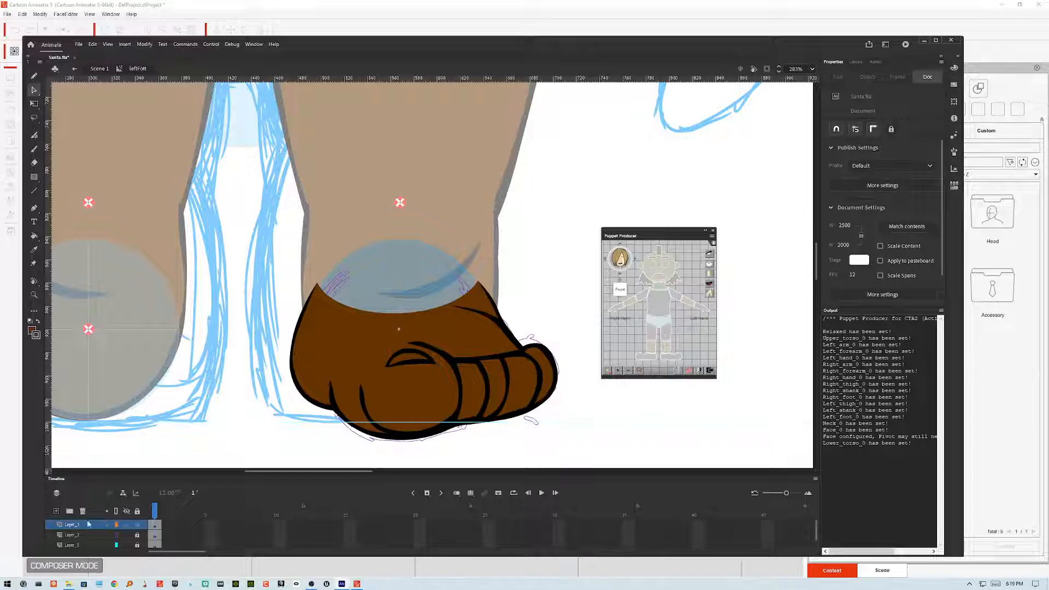
{"action": "double_click", "coordinate": [577, 221]}
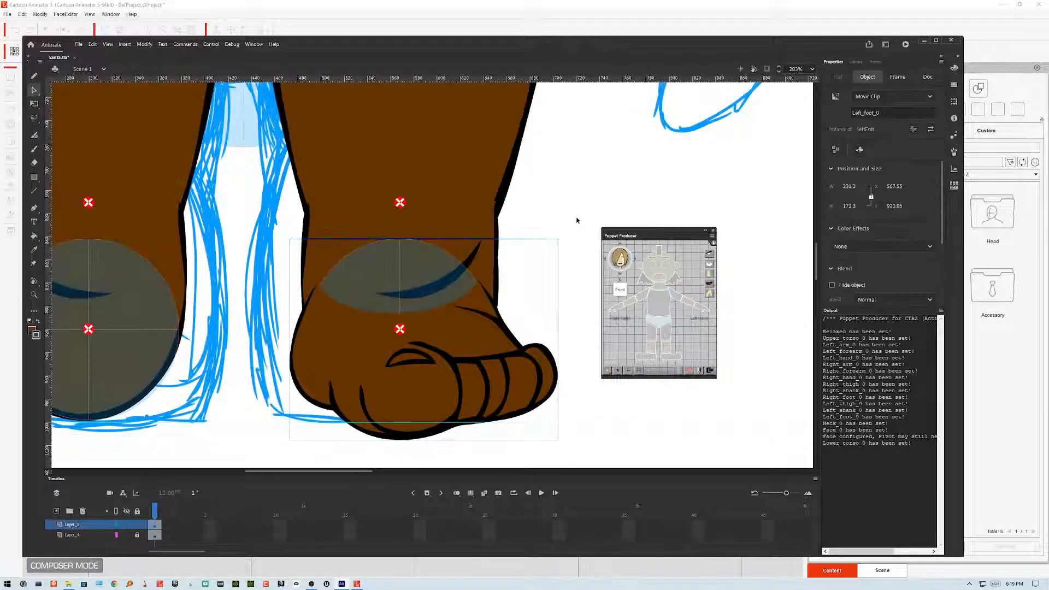
{"action": "double_click", "coordinate": [402, 270]}
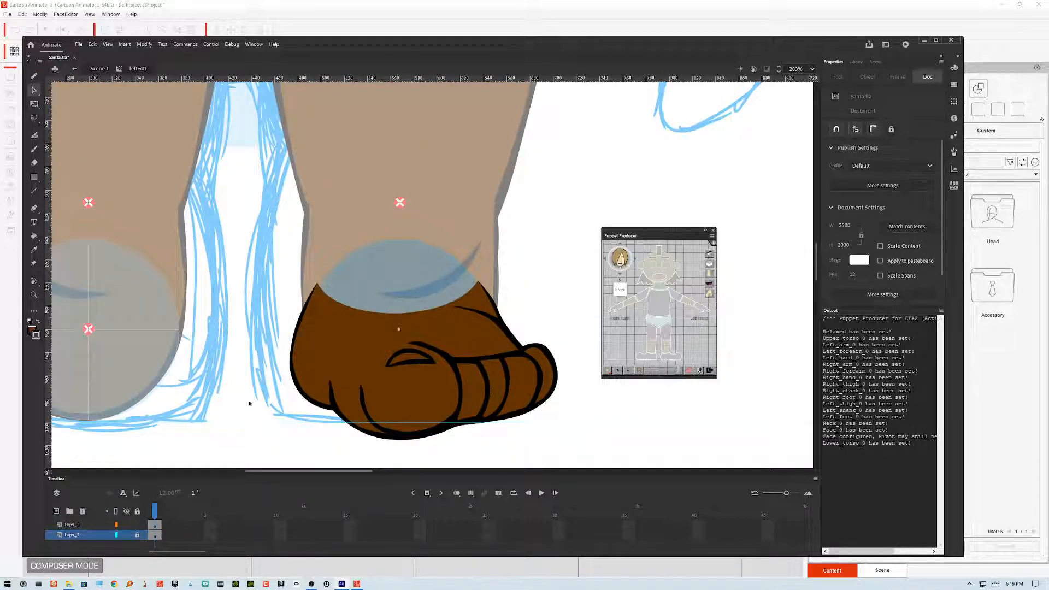
{"action": "right_click", "coordinate": [81, 536]}
{"action": "left_click", "coordinate": [109, 422]}
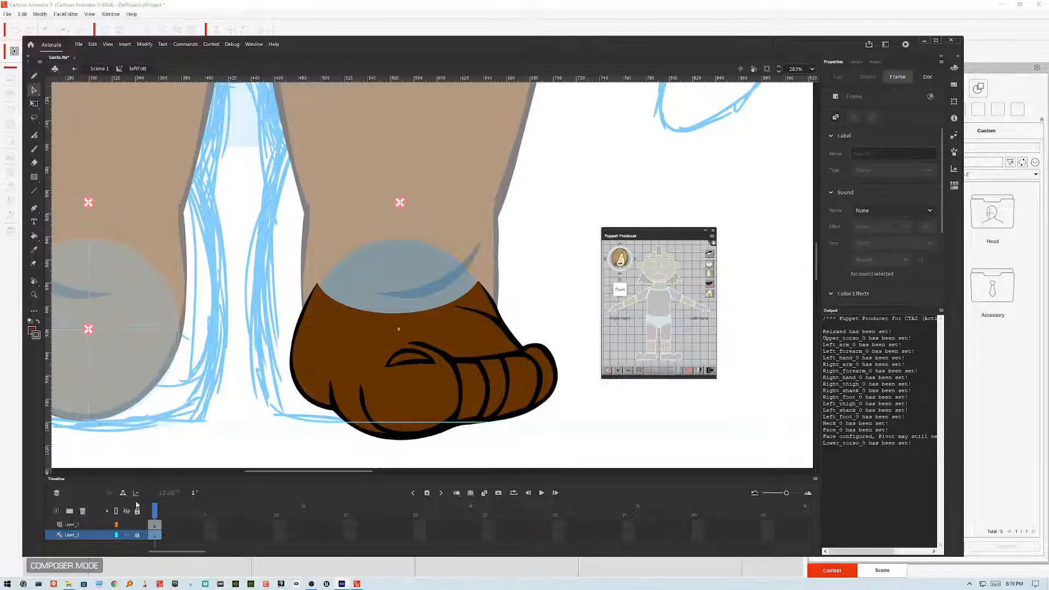
{"action": "double_click", "coordinate": [243, 444]}
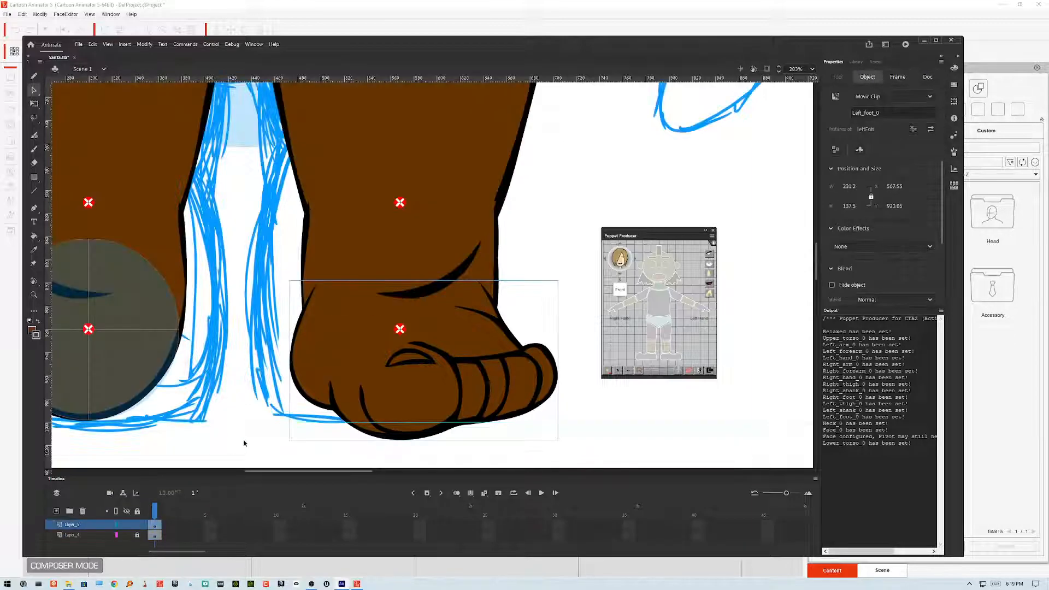
{"action": "left_click", "coordinate": [570, 207]}
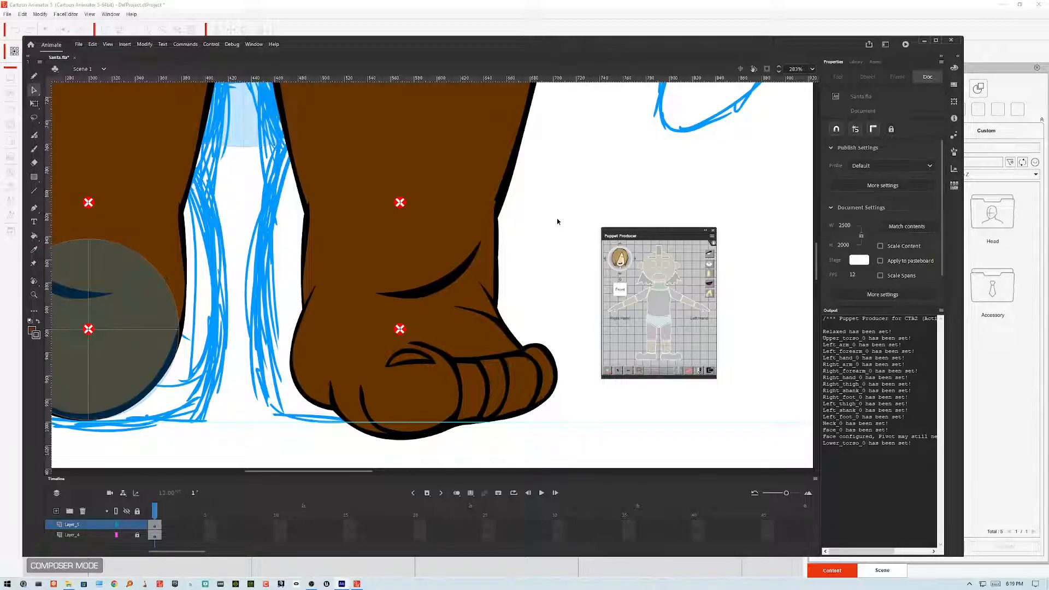
Step: Select the left foot and rotate it about 90 degrees upward with Free Transform to test the ankle joint
{"action": "key", "text": "ctrl+minus"}
{"action": "key", "text": "ctrl+minus"}
{"action": "key", "text": "ctrl+minus"}
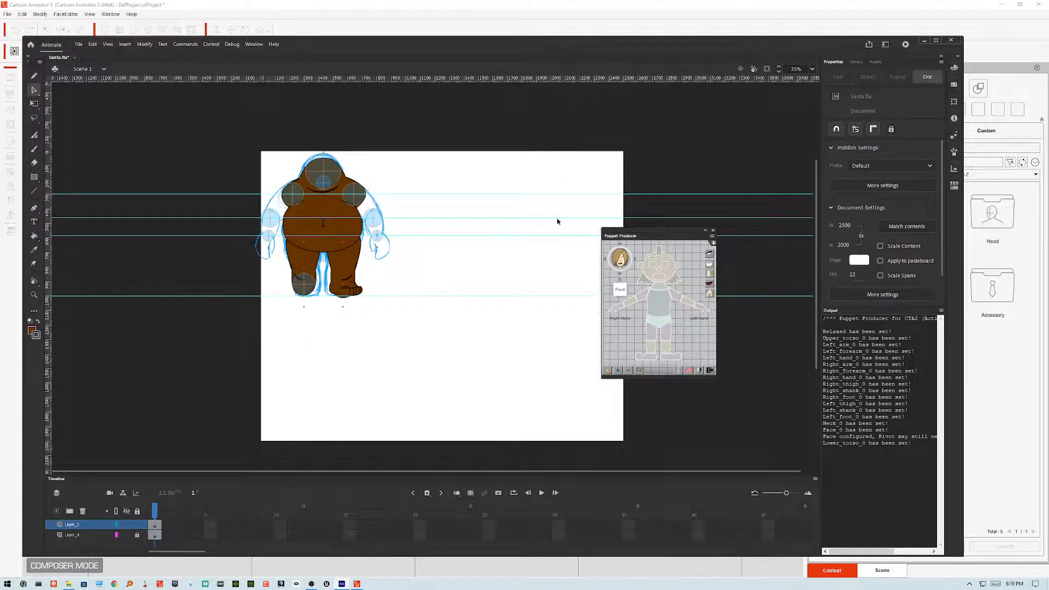
{"action": "key", "text": "ctrl+equal"}
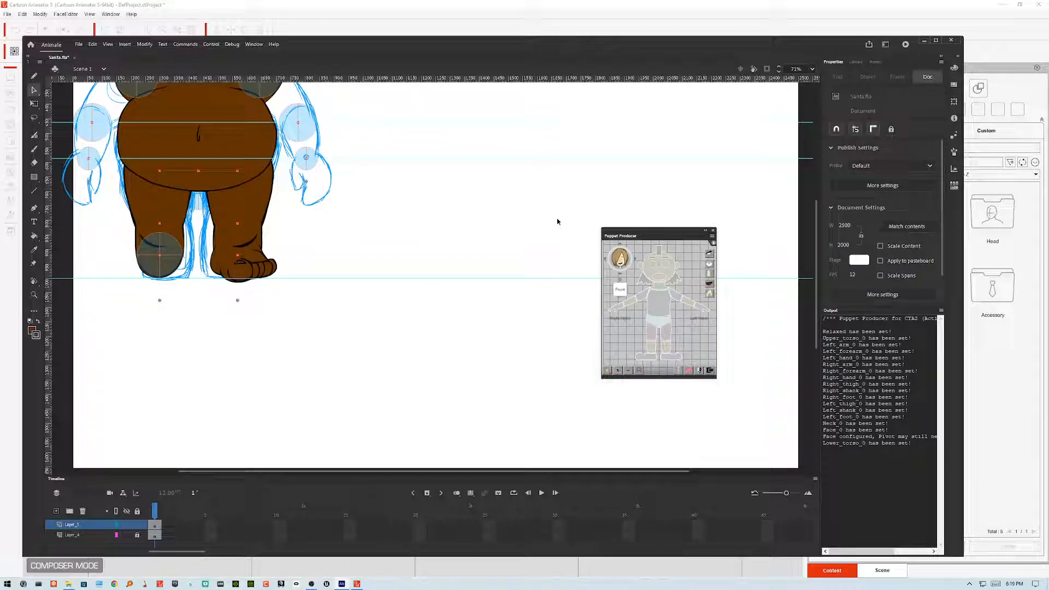
{"action": "left_click", "coordinate": [264, 272]}
{"action": "key", "text": "q"}
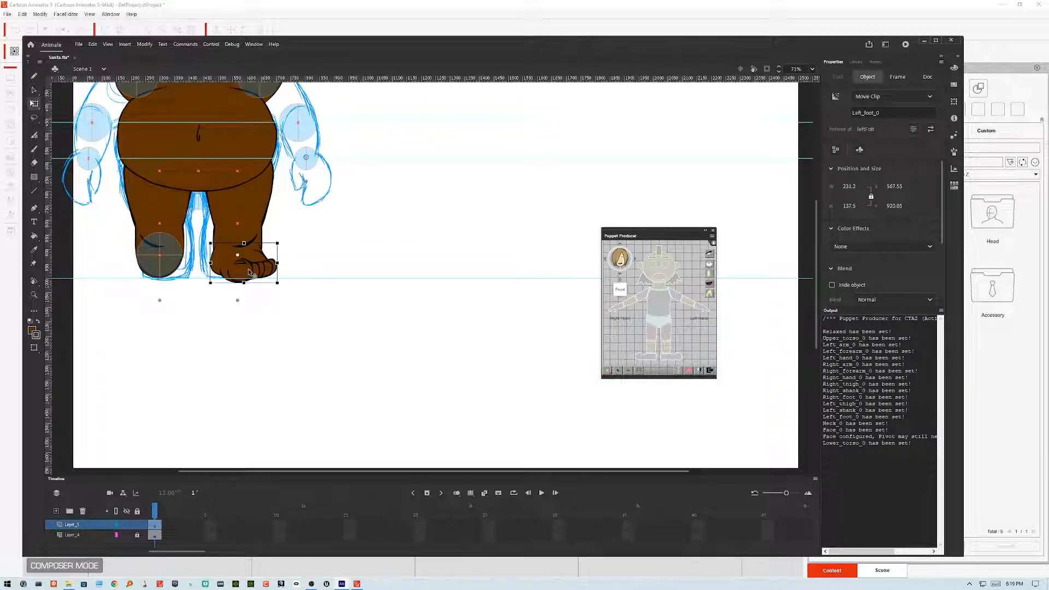
{"action": "scroll", "coordinate": [248, 268], "scroll_direction": "up", "scroll_amount": 5}
{"action": "scroll", "coordinate": [249, 276], "scroll_direction": "down", "scroll_amount": 4}
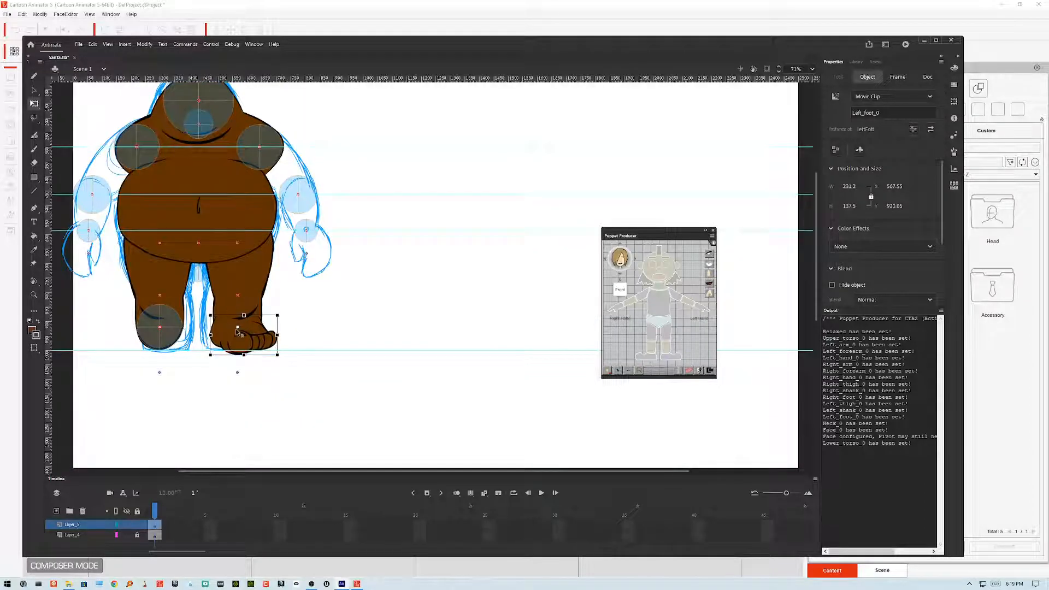
{"action": "scroll", "coordinate": [239, 334], "scroll_direction": "up", "scroll_amount": 3}
{"action": "scroll", "coordinate": [239, 334], "scroll_direction": "up", "scroll_amount": 3}
{"action": "left_click_drag", "start_coordinate": [403, 429], "coordinate": [414, 211]}
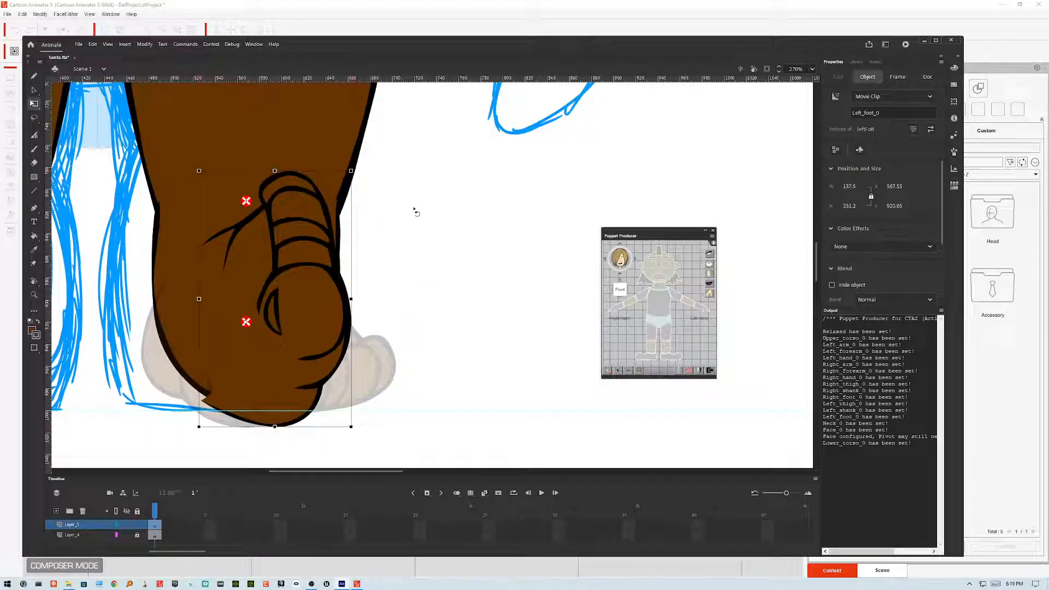
Step: Inspect the shin symbol against the rotated foot, then rotate the foot further to a diagonal angle
{"action": "double_click", "coordinate": [193, 383]}
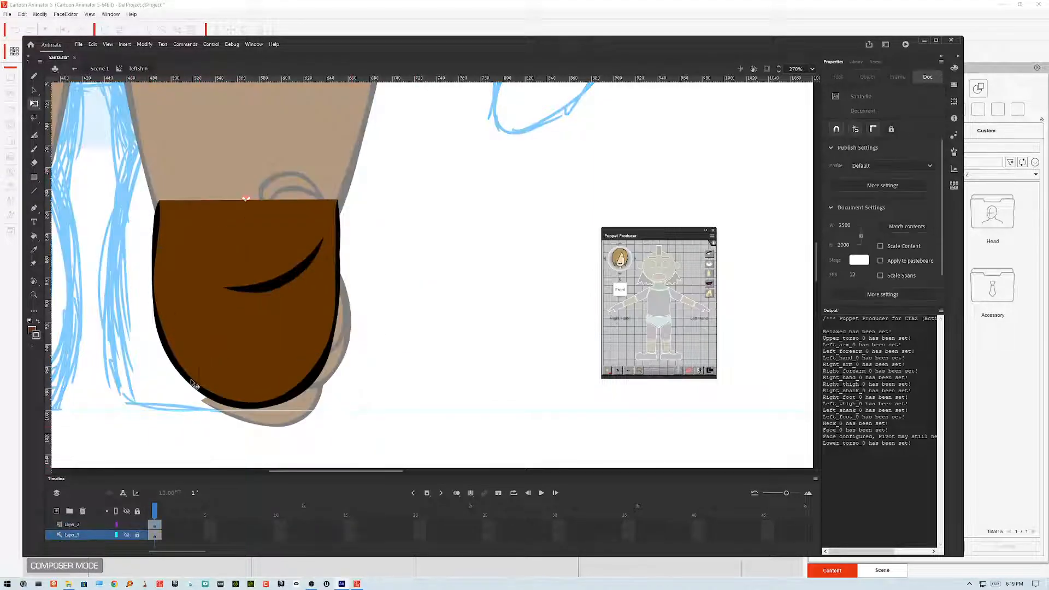
{"action": "mouse_move", "coordinate": [196, 389]}
{"action": "left_mouse_down"}
{"action": "mouse_move", "coordinate": [168, 367]}
{"action": "mouse_move", "coordinate": [196, 390]}
{"action": "left_mouse_up"}
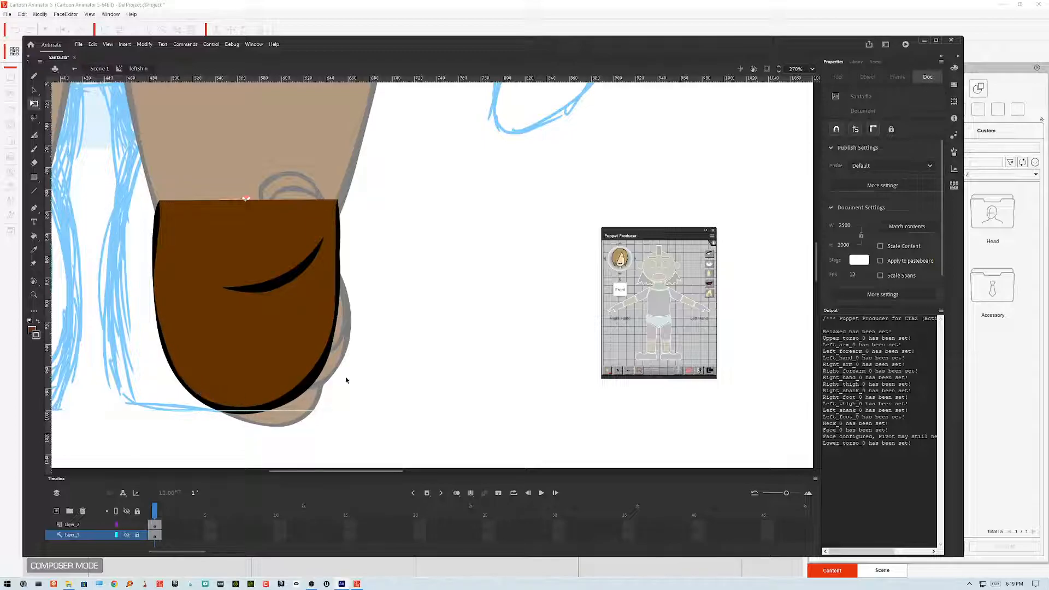
{"action": "double_click", "coordinate": [414, 370]}
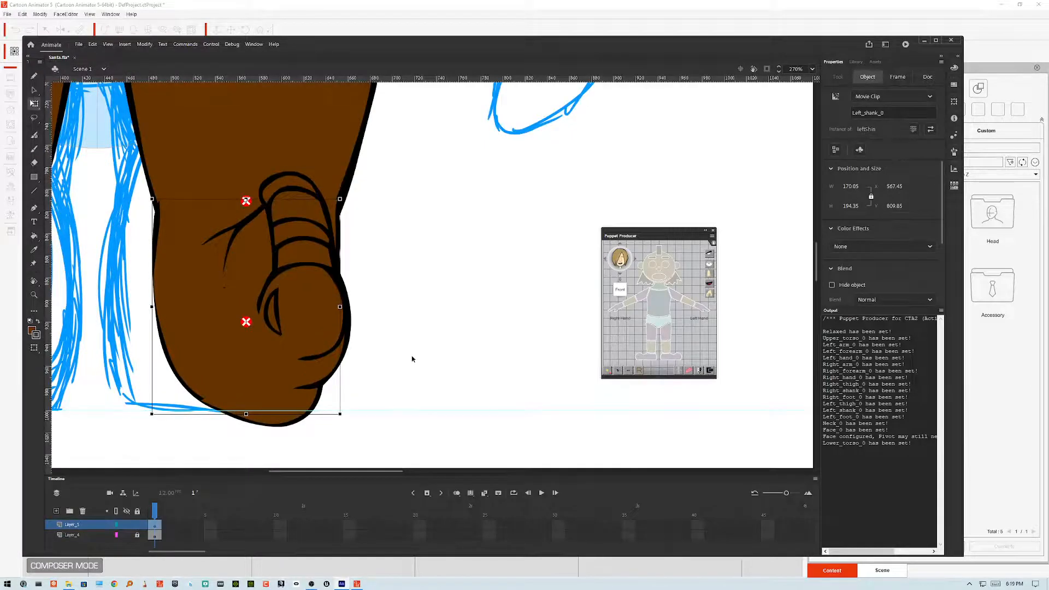
{"action": "left_click", "coordinate": [328, 302]}
{"action": "left_click_drag", "start_coordinate": [359, 177], "coordinate": [406, 322]}
Step: Check the shin and foot symbols at the diagonal pose, then rotate the left foot back to horizontal
{"action": "double_click", "coordinate": [162, 330]}
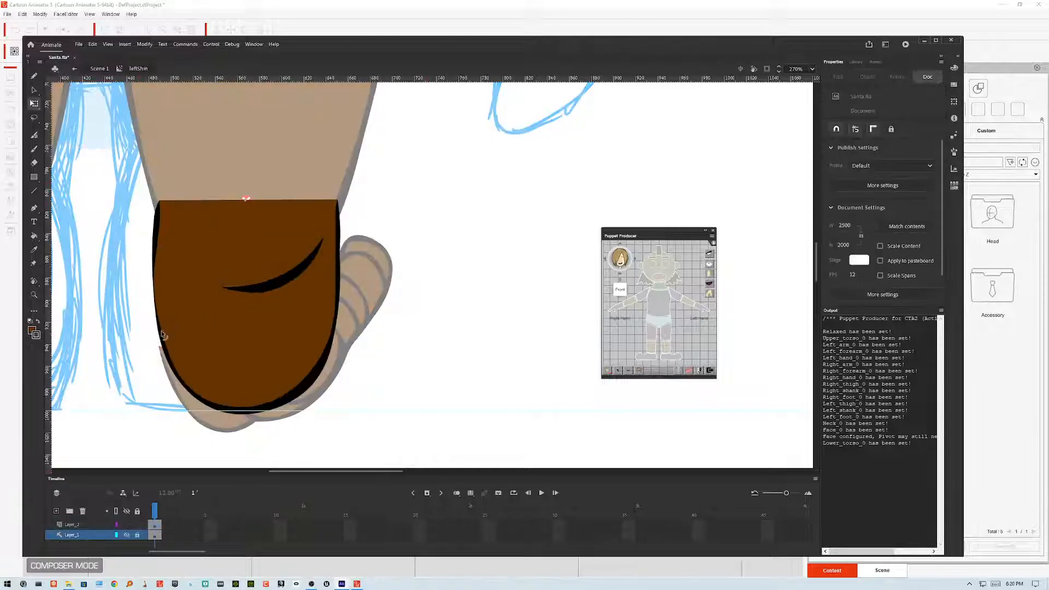
{"action": "left_click_drag", "start_coordinate": [161, 340], "coordinate": [163, 340]}
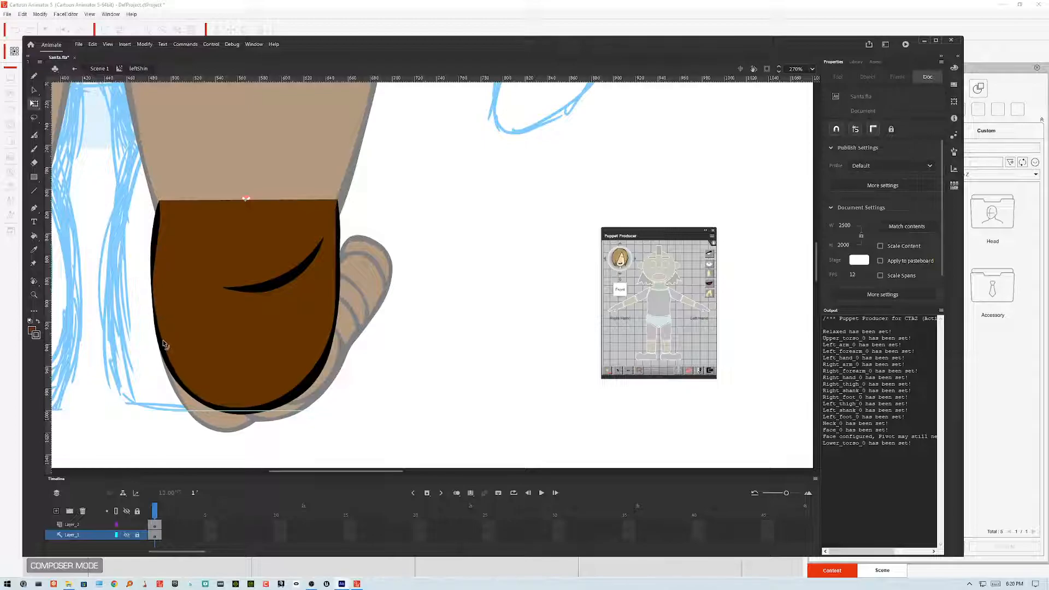
{"action": "double_click", "coordinate": [450, 295]}
{"action": "left_click", "coordinate": [385, 298]}
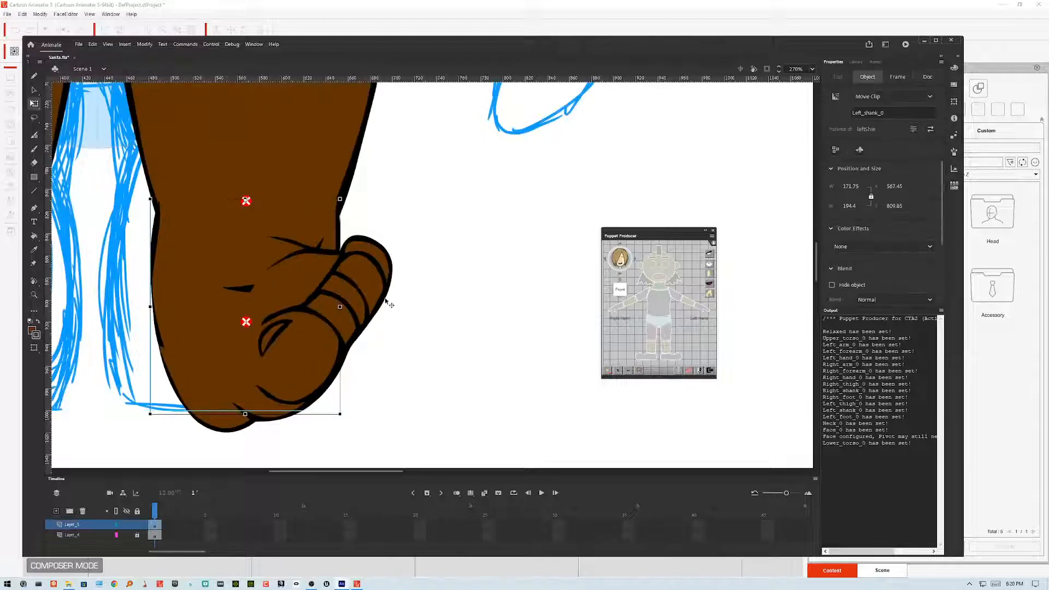
{"action": "double_click", "coordinate": [205, 349]}
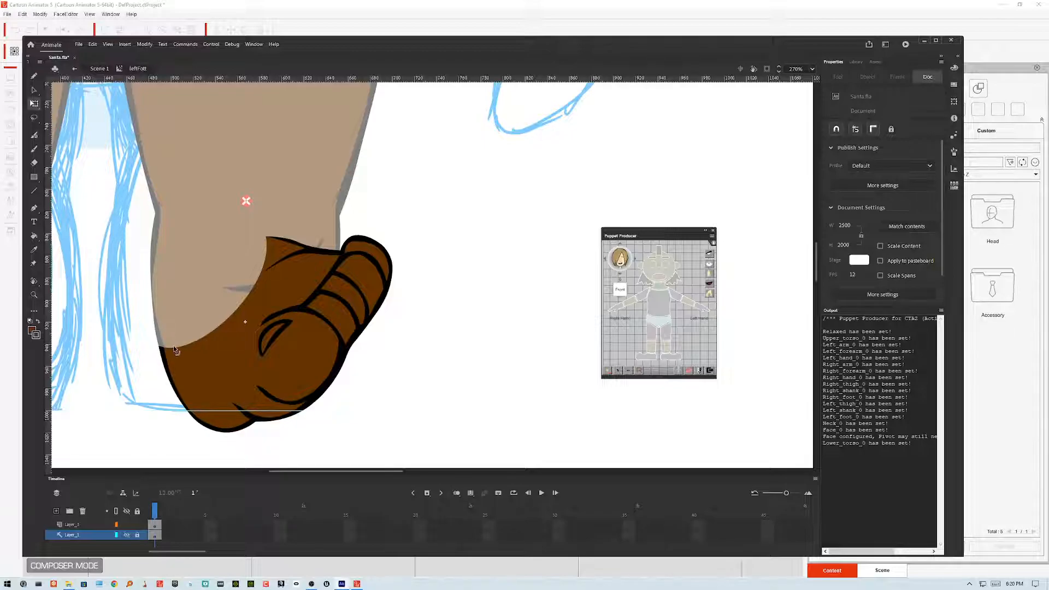
{"action": "double_click", "coordinate": [422, 351]}
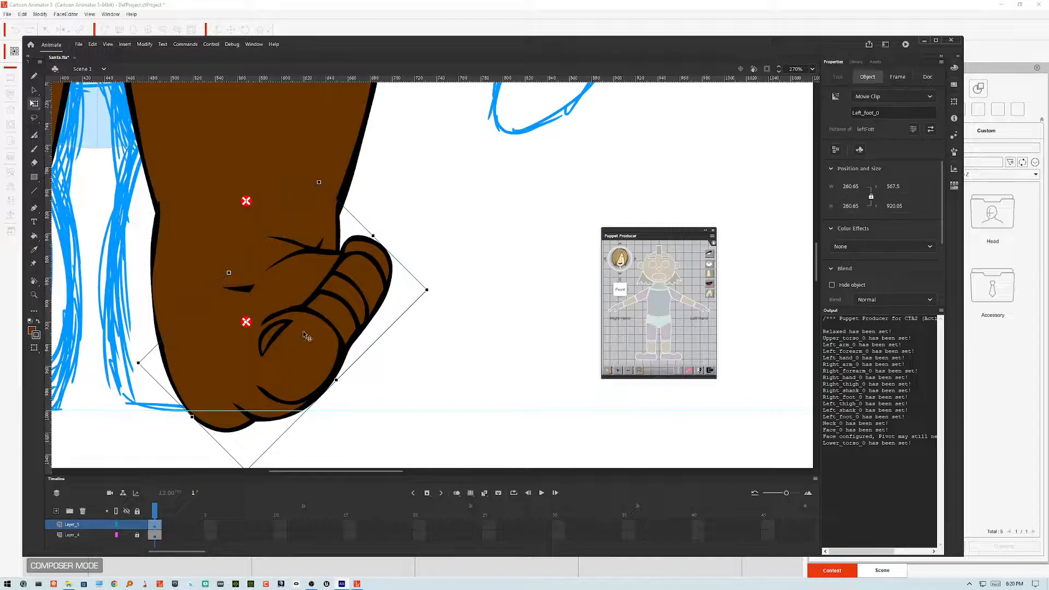
{"action": "left_click_drag", "start_coordinate": [436, 292], "coordinate": [375, 413]}
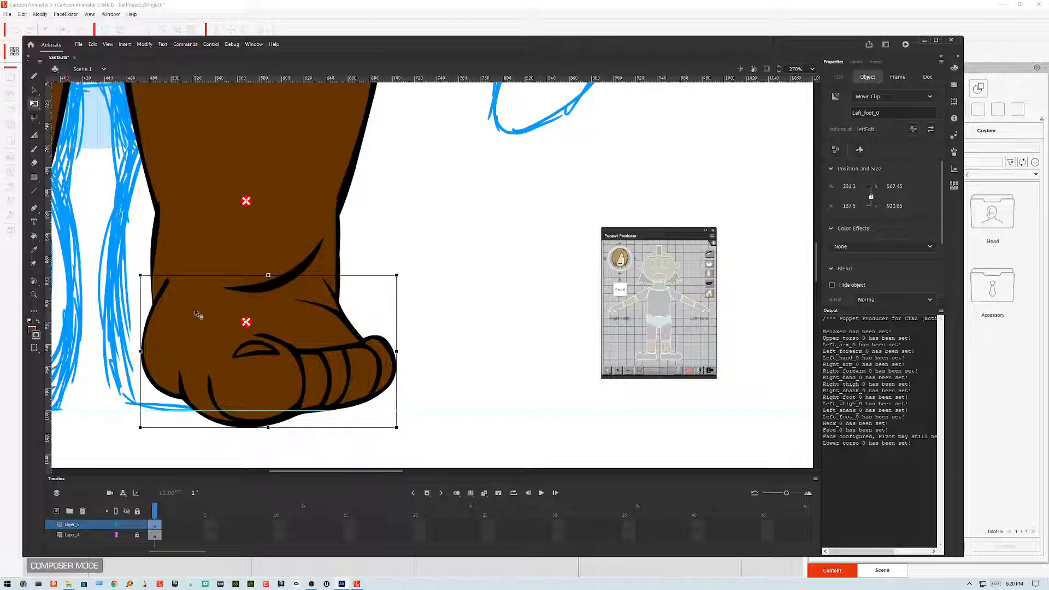
Step: Inspect the foot symbol, then rotate the left foot about 90 degrees downward to test the ankle
{"action": "double_click", "coordinate": [169, 285]}
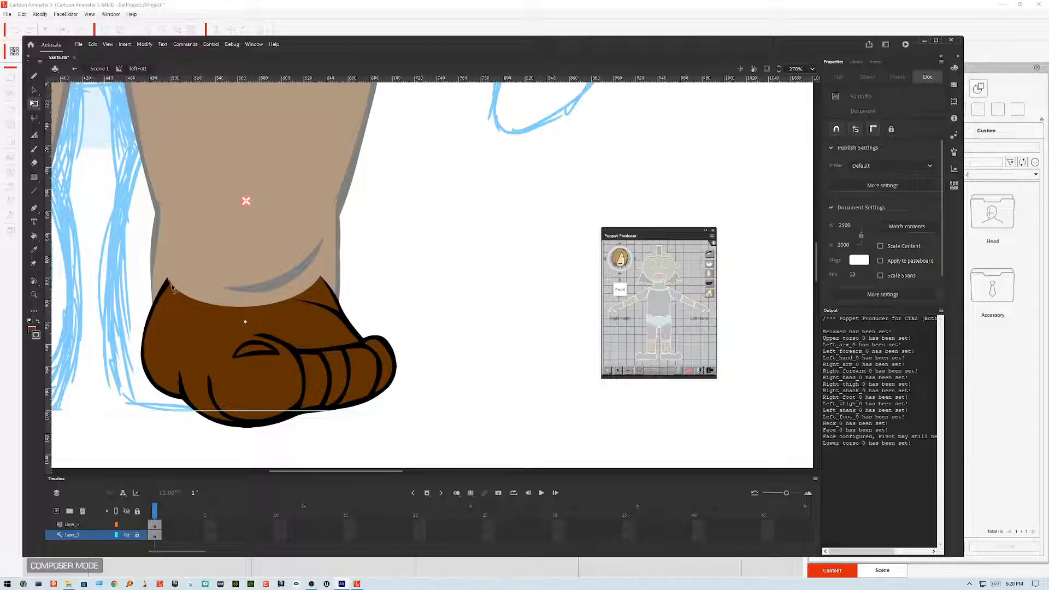
{"action": "left_click_drag", "start_coordinate": [167, 289], "coordinate": [157, 301]}
{"action": "double_click", "coordinate": [413, 298]}
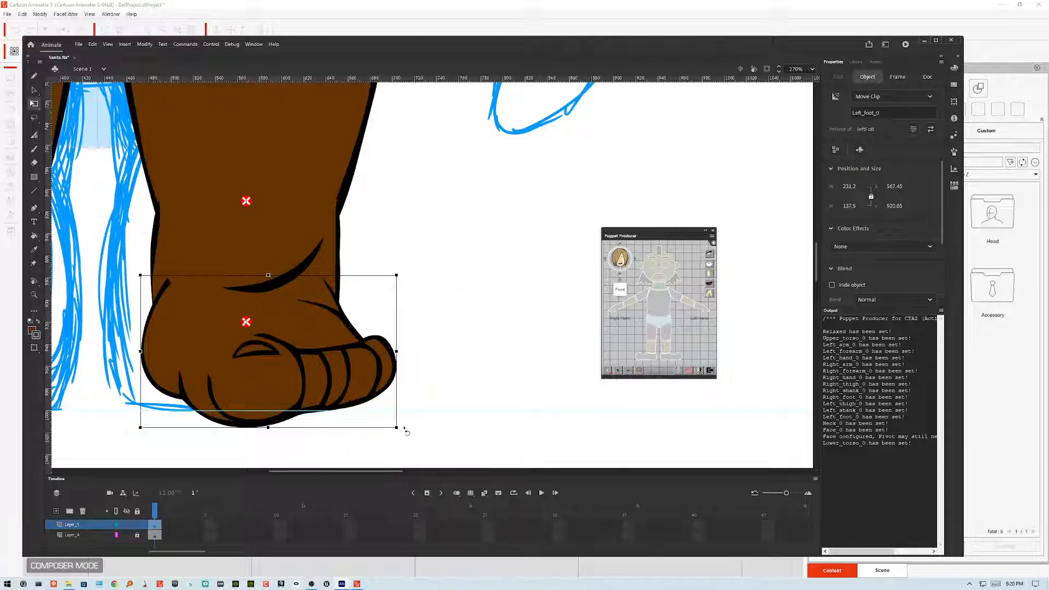
{"action": "left_click_drag", "start_coordinate": [404, 434], "coordinate": [211, 460]}
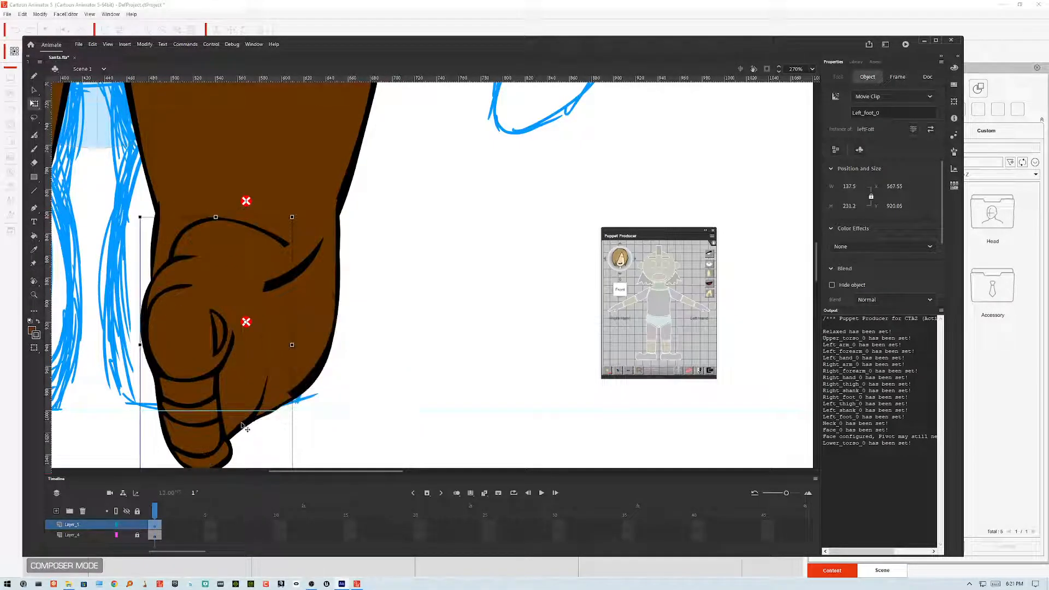
Step: Check the foot symbol at the downward pose and rotate the left foot back near its original angle
{"action": "double_click", "coordinate": [271, 416]}
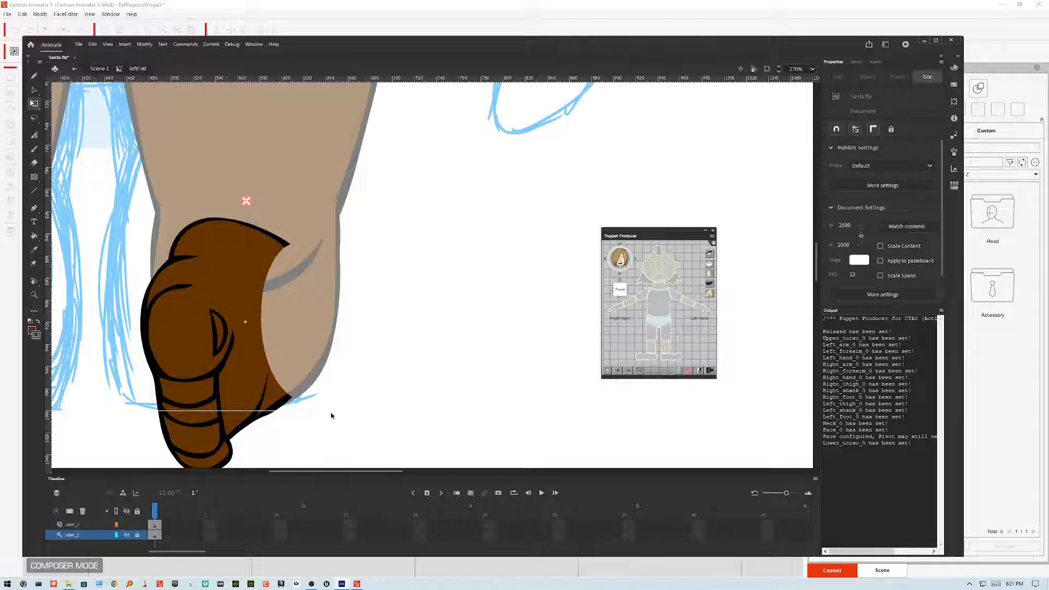
{"action": "double_click", "coordinate": [379, 384]}
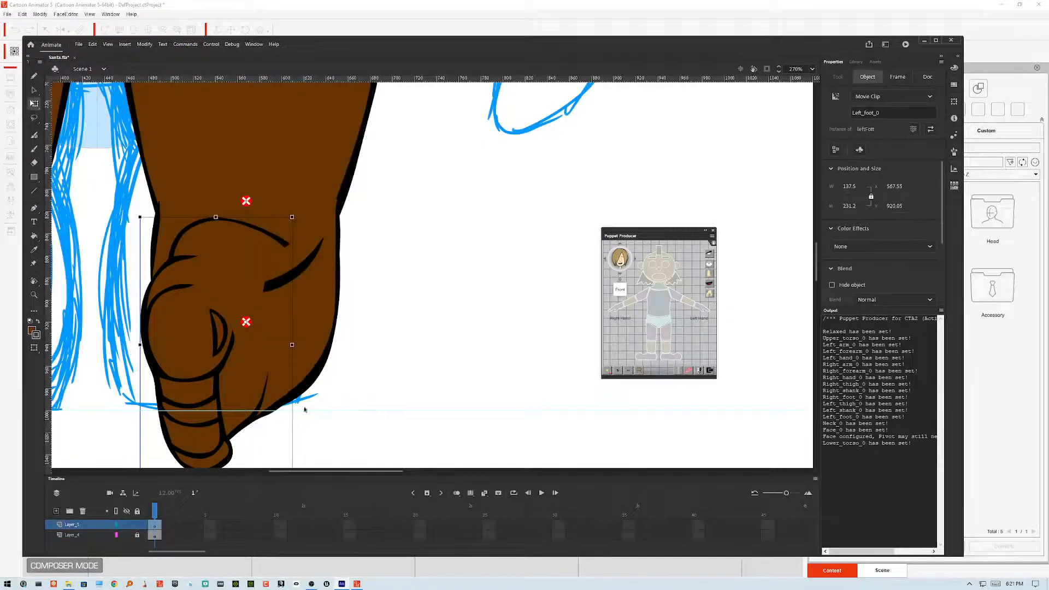
{"action": "scroll", "coordinate": [458, 361], "scroll_direction": "down", "scroll_amount": 3}
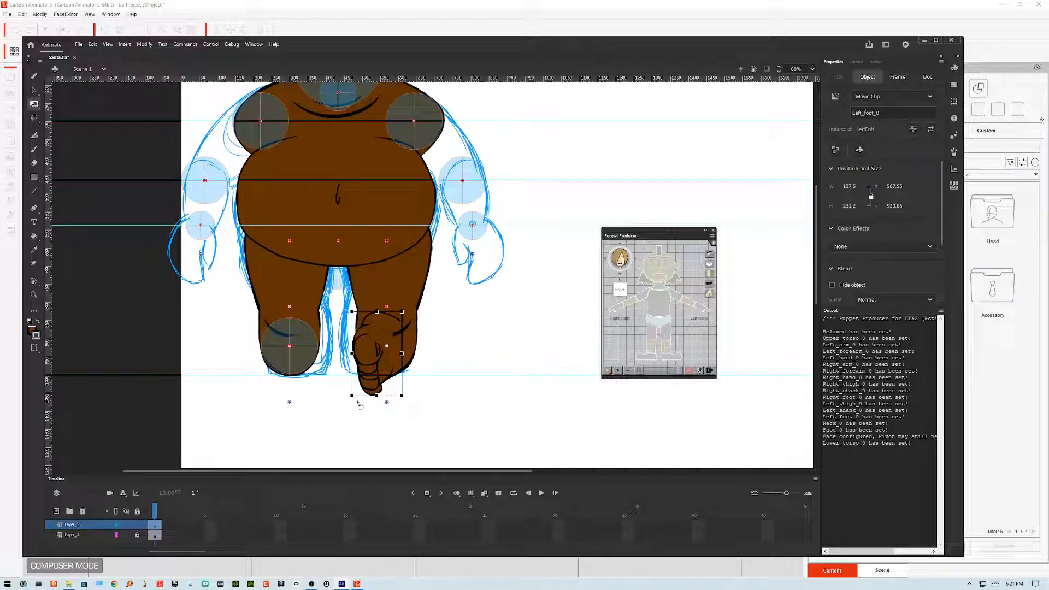
{"action": "left_click_drag", "start_coordinate": [356, 405], "coordinate": [417, 378]}
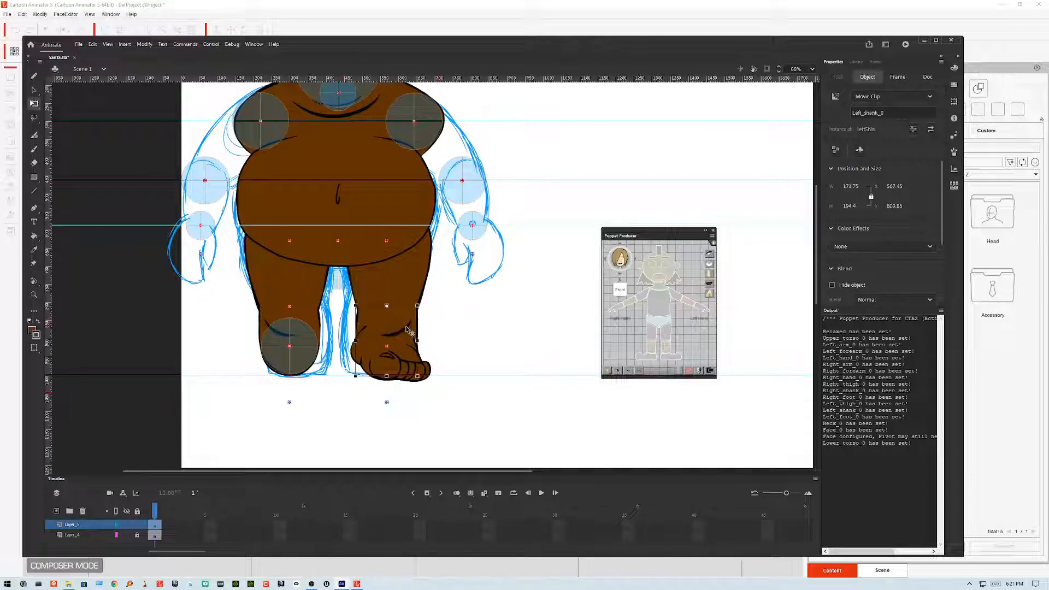
Step: Inside the shin symbol, select the top crease shape and nudge it upward to a Y position of 13.6
{"action": "double_click", "coordinate": [407, 330]}
{"action": "left_click", "coordinate": [408, 329]}
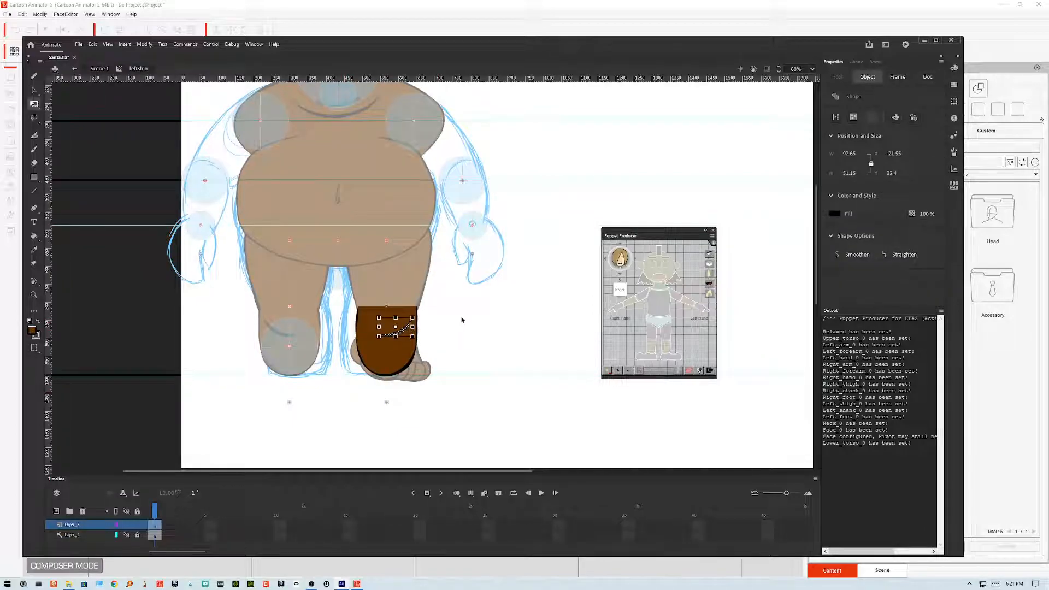
{"action": "key", "text": "shift+Up"}
{"action": "key", "text": "shift+Up"}
{"action": "key", "text": "Up"}
{"action": "key", "text": "Up"}
{"action": "key", "text": "Up"}
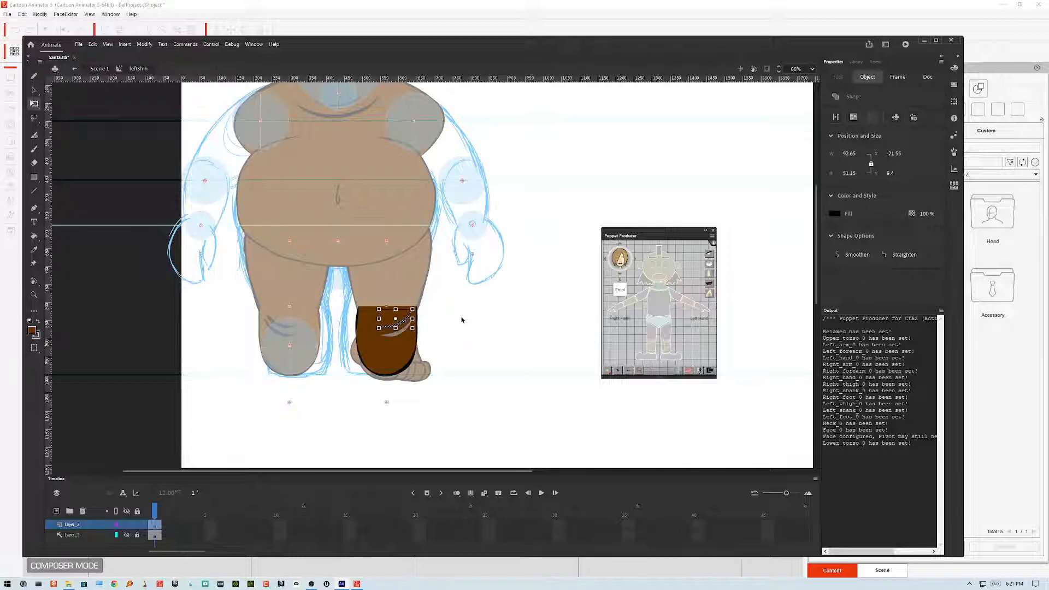
{"action": "key", "text": "shift+Up"}
{"action": "key", "text": "Up"}
{"action": "key", "text": "shift+Up"}
{"action": "key", "text": "shift+Up"}
{"action": "key", "text": "Up"}
{"action": "key", "text": "Up"}
{"action": "key", "text": "Up"}
{"action": "key", "text": "shift+Down"}
{"action": "key", "text": "Down"}
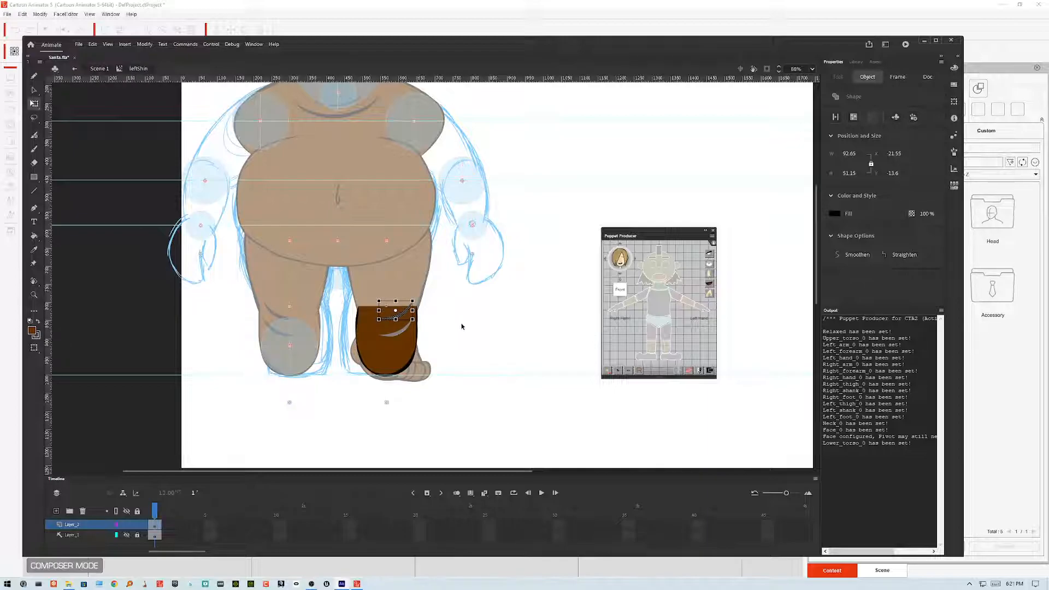
Step: Fill the exposed area at the top of the shin with the Paint Bucket, then return to the Selection tool
{"action": "left_click", "coordinate": [462, 327]}
{"action": "left_click", "coordinate": [34, 237]}
{"action": "left_click", "coordinate": [398, 337]}
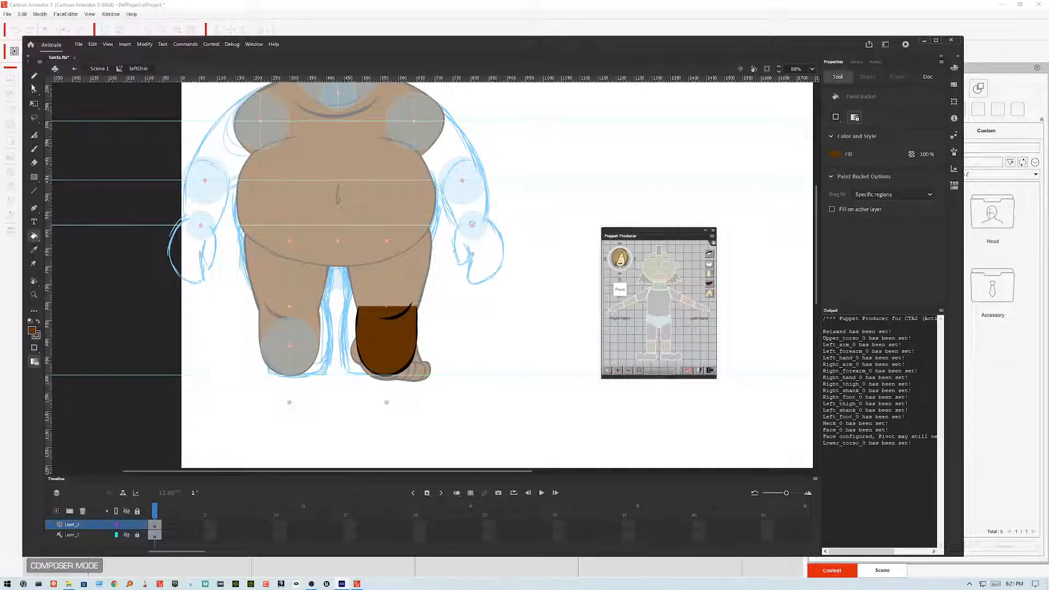
{"action": "left_click", "coordinate": [34, 90]}
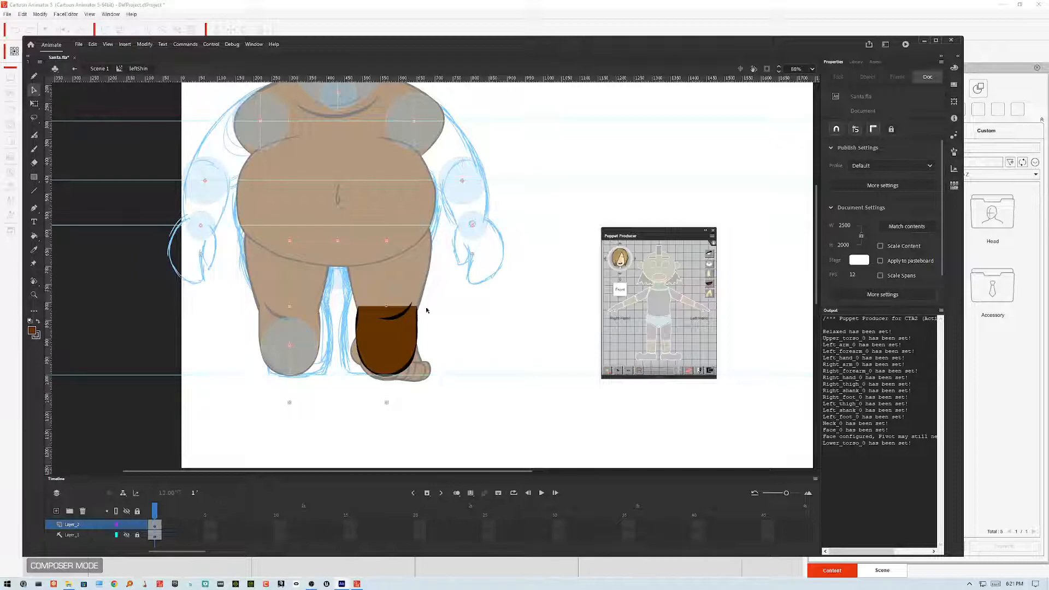
Step: Return to the main scene and select the left foot with the Free Transform tool
{"action": "double_click", "coordinate": [469, 319]}
{"action": "left_click", "coordinate": [475, 338]}
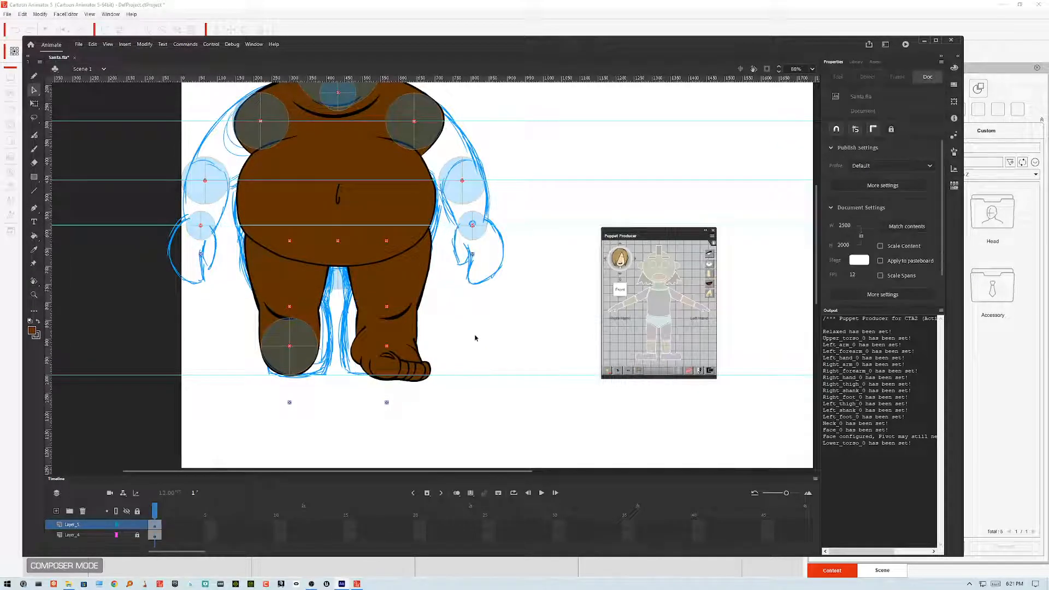
{"action": "left_click", "coordinate": [417, 363]}
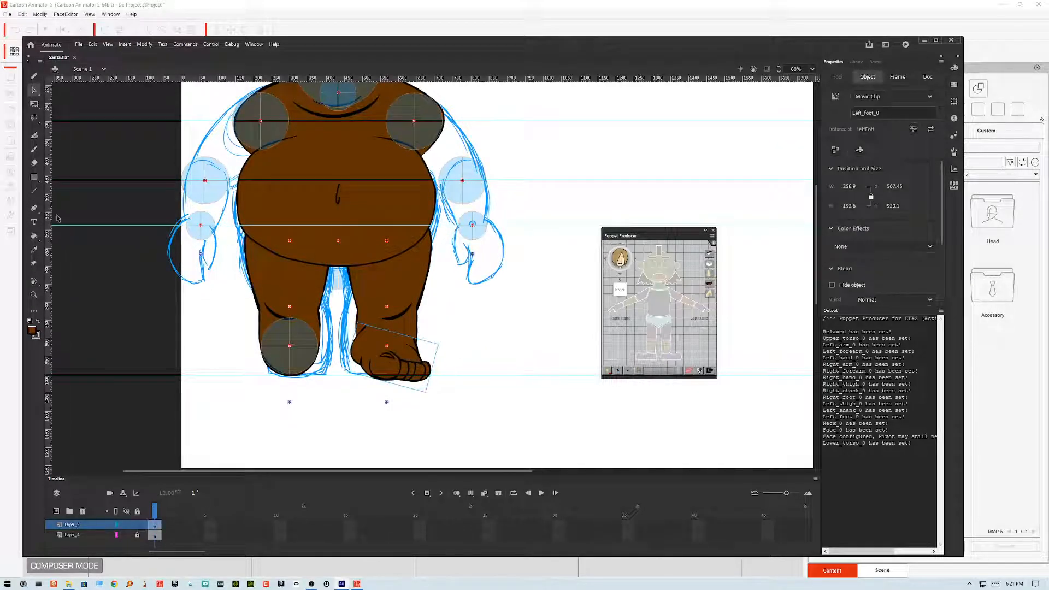
{"action": "left_click", "coordinate": [34, 103]}
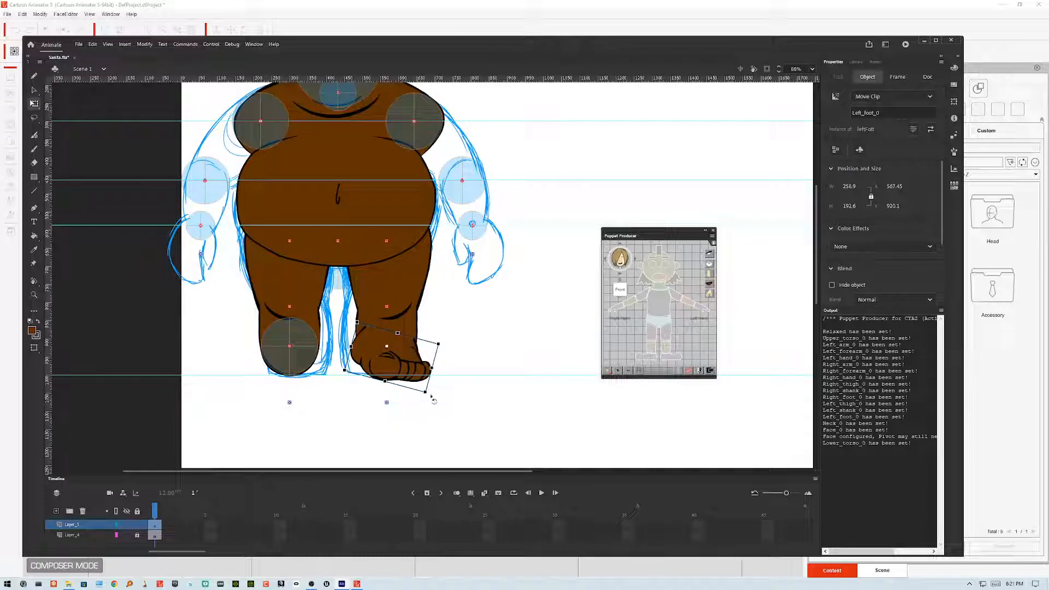
Step: Rotate the left foot back to a level angle, then open the left foot symbol for editing
{"action": "left_click_drag", "start_coordinate": [435, 402], "coordinate": [453, 390]}
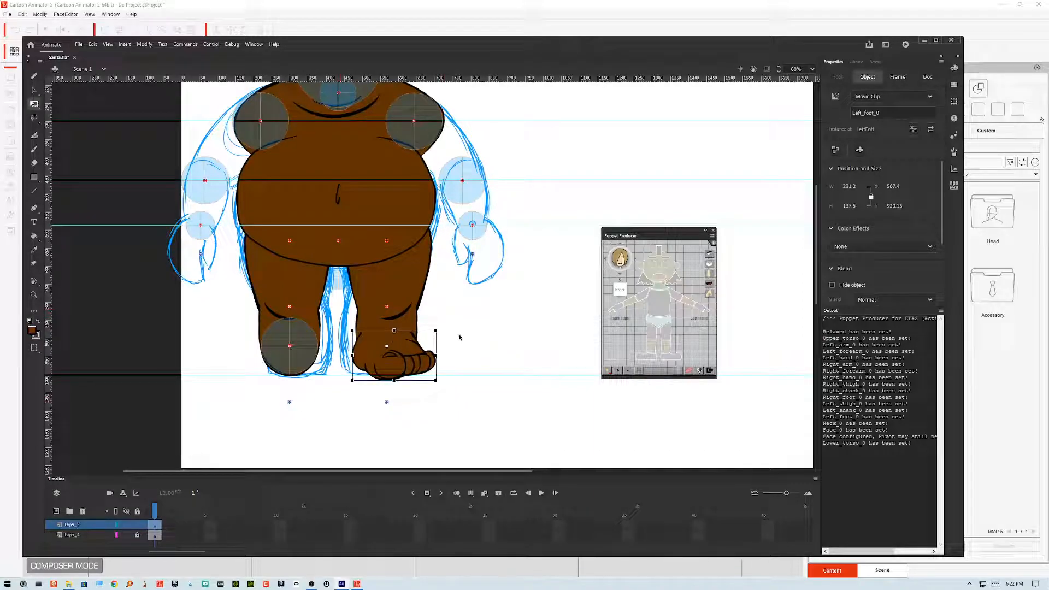
{"action": "double_click", "coordinate": [418, 345]}
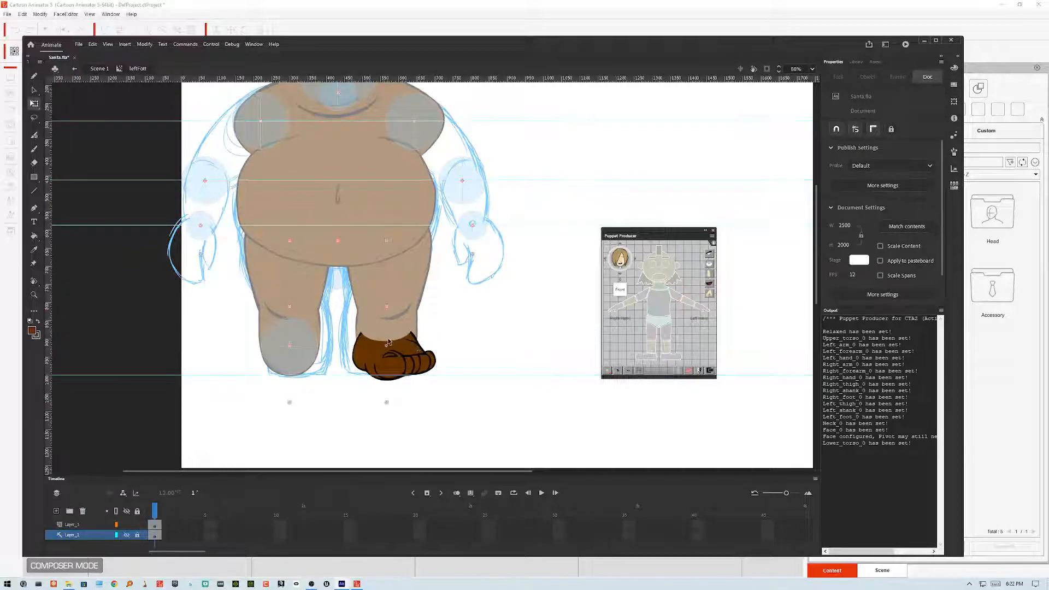
{"action": "left_click", "coordinate": [389, 344]}
{"action": "key", "text": "ctrl+a"}
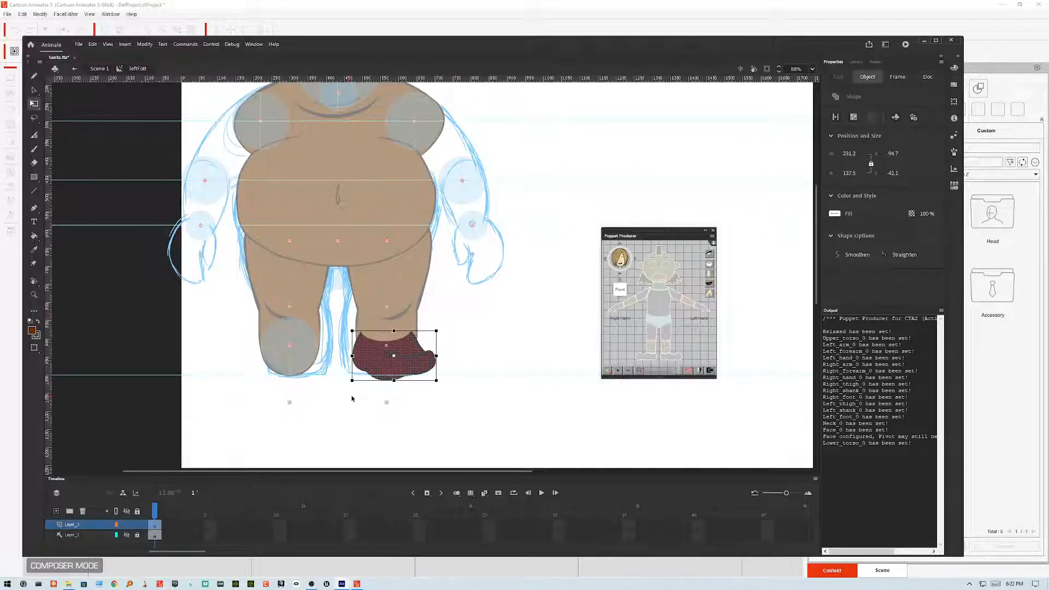
{"action": "key", "text": "ctrl+equal"}
{"action": "key", "text": "ctrl+equal"}
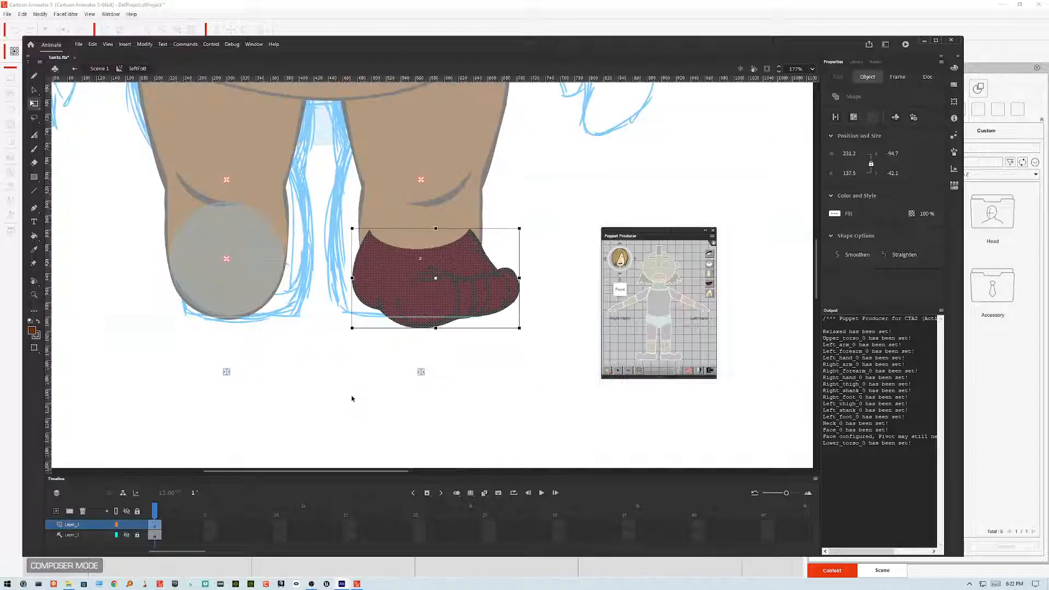
{"action": "left_click", "coordinate": [632, 149]}
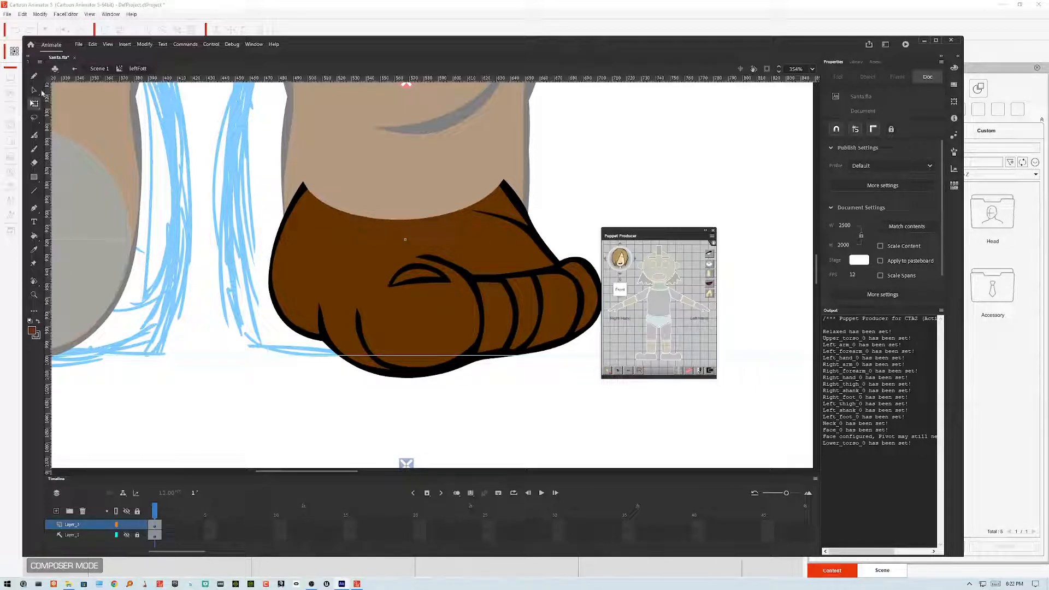
Step: Draw a line across the open top of the foot and fill the gap above it with the Paint Bucket
{"action": "left_click", "coordinate": [34, 191]}
{"action": "left_click_drag", "start_coordinate": [307, 189], "coordinate": [503, 184]}
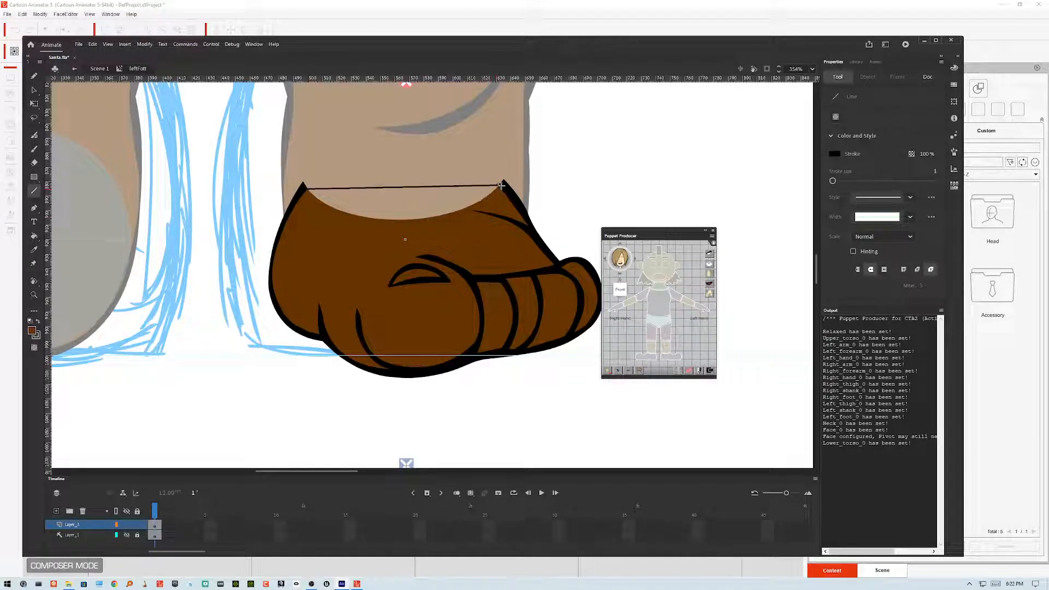
{"action": "left_click", "coordinate": [33, 237]}
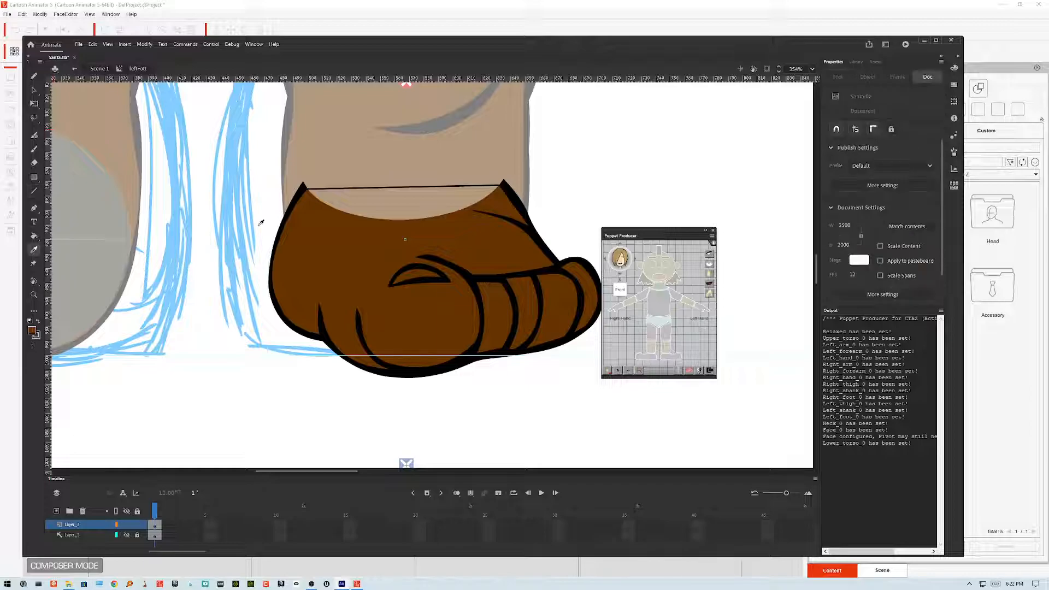
{"action": "left_click", "coordinate": [338, 205]}
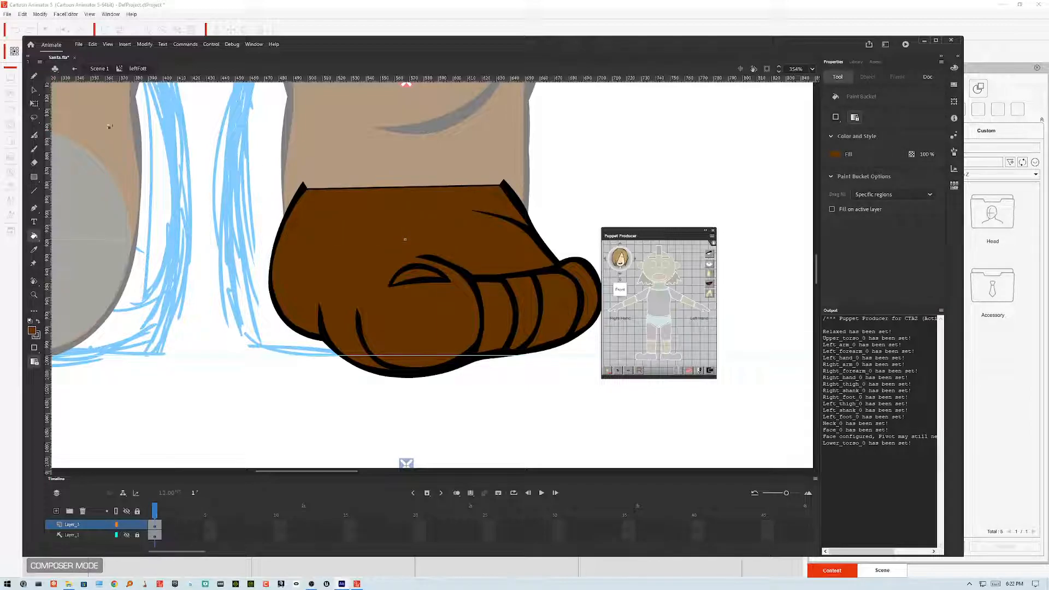
Step: Delete the closing line and pull the foot's two top corners slightly upward
{"action": "left_click", "coordinate": [34, 90]}
{"action": "left_click", "coordinate": [356, 190]}
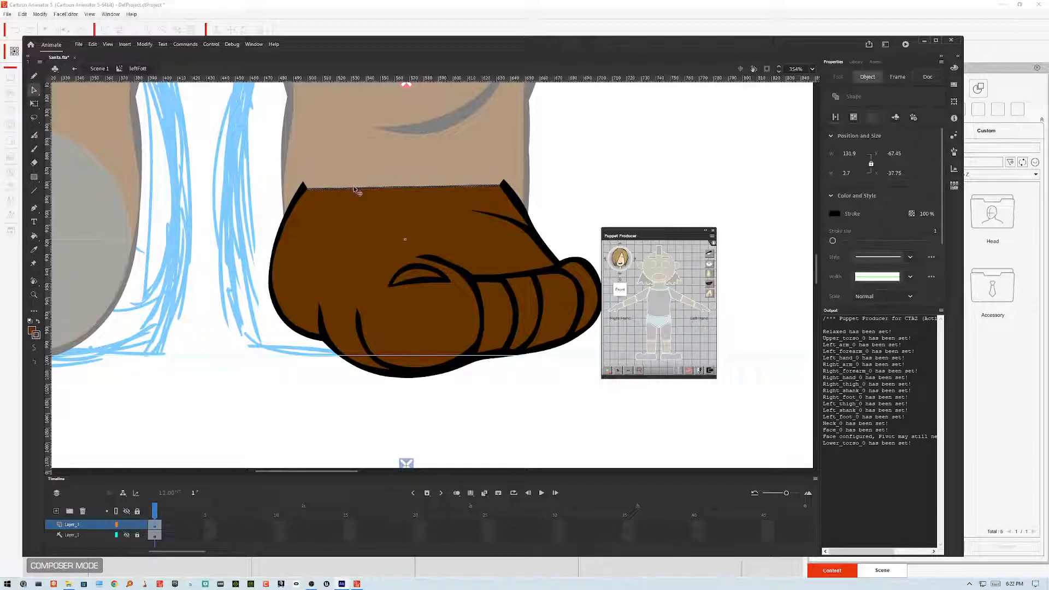
{"action": "key", "text": "Delete"}
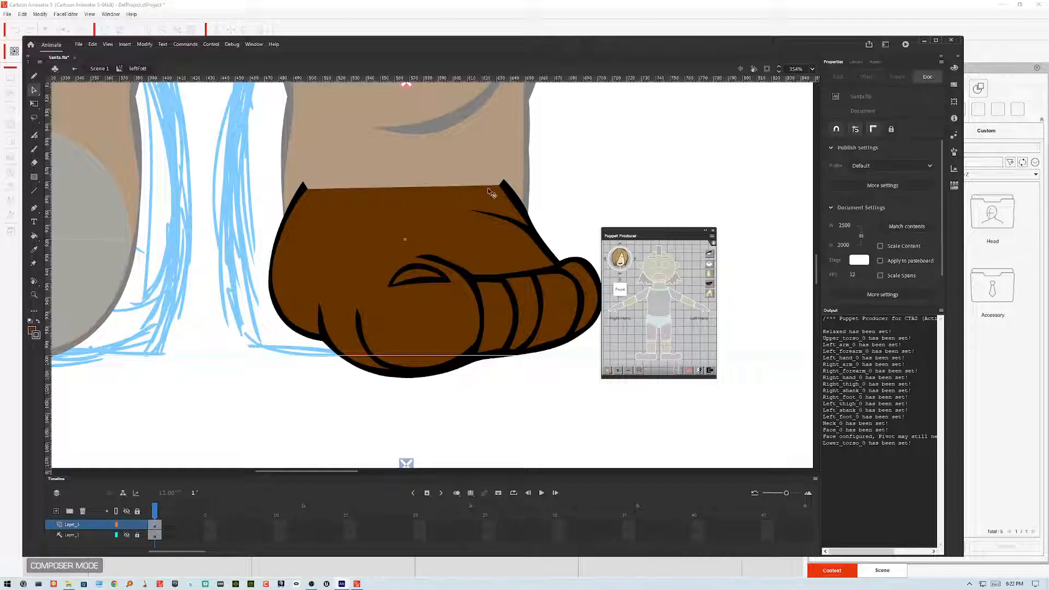
{"action": "left_click_drag", "start_coordinate": [501, 185], "coordinate": [506, 182]}
{"action": "left_click_drag", "start_coordinate": [303, 185], "coordinate": [305, 182]}
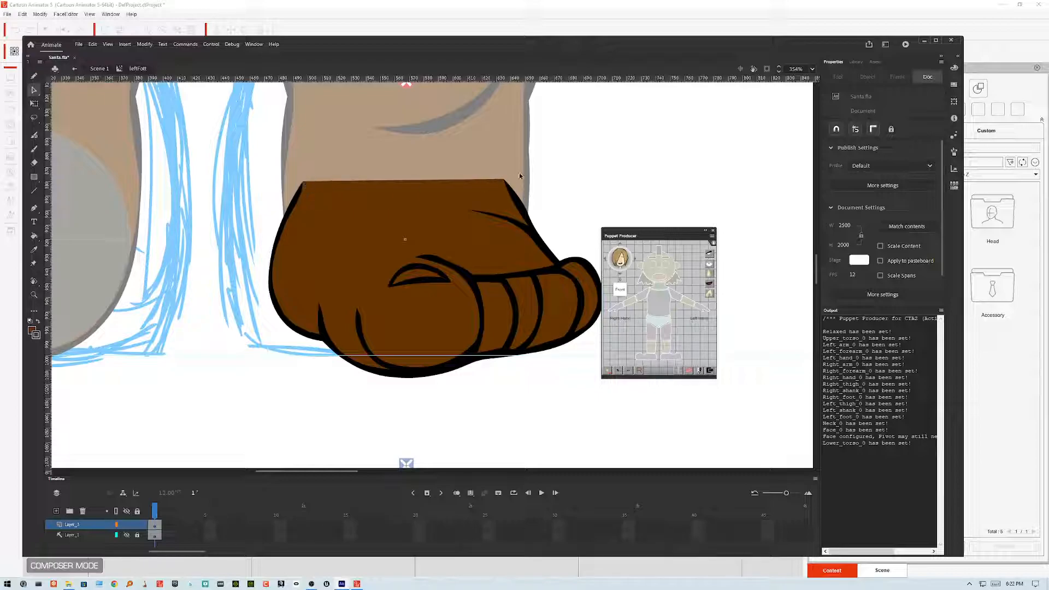
Step: Return from the foot symbol to the main scene
{"action": "double_click", "coordinate": [584, 158]}
{"action": "left_click", "coordinate": [619, 164]}
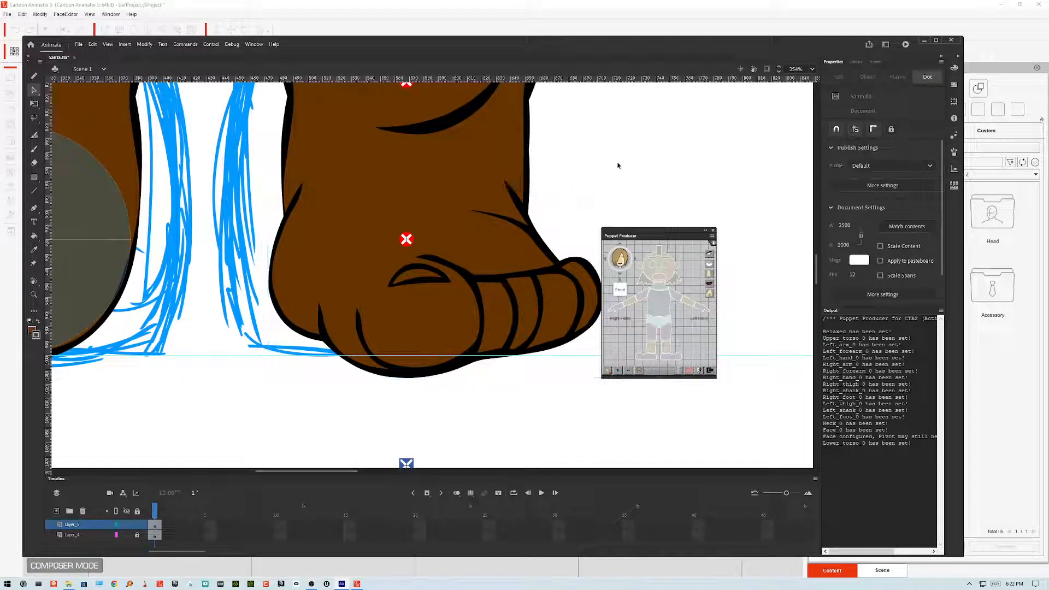
{"action": "key", "text": "ctrl+minus"}
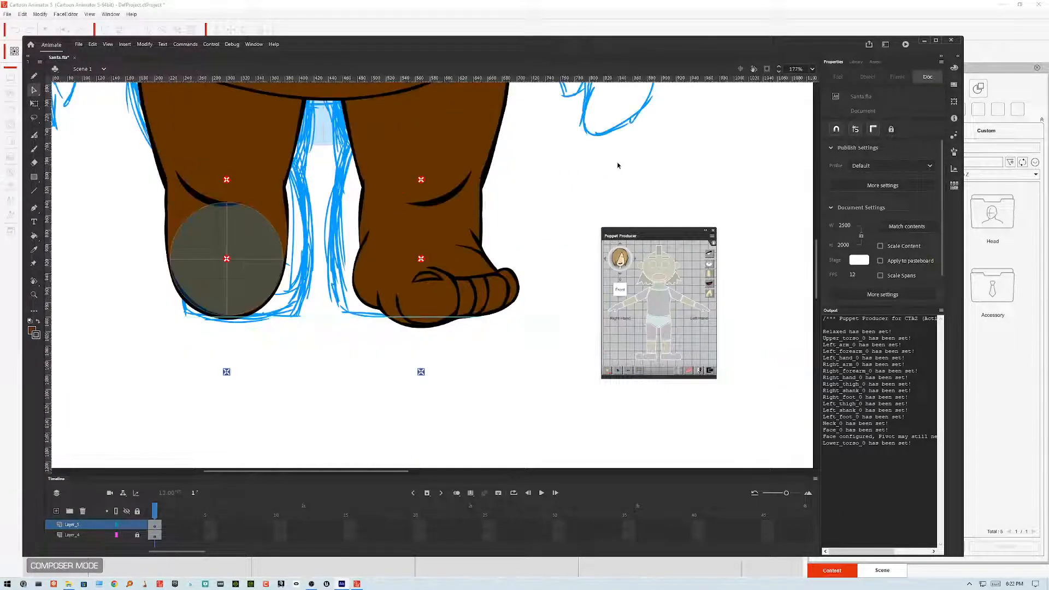
{"action": "key", "text": "ctrl+minus"}
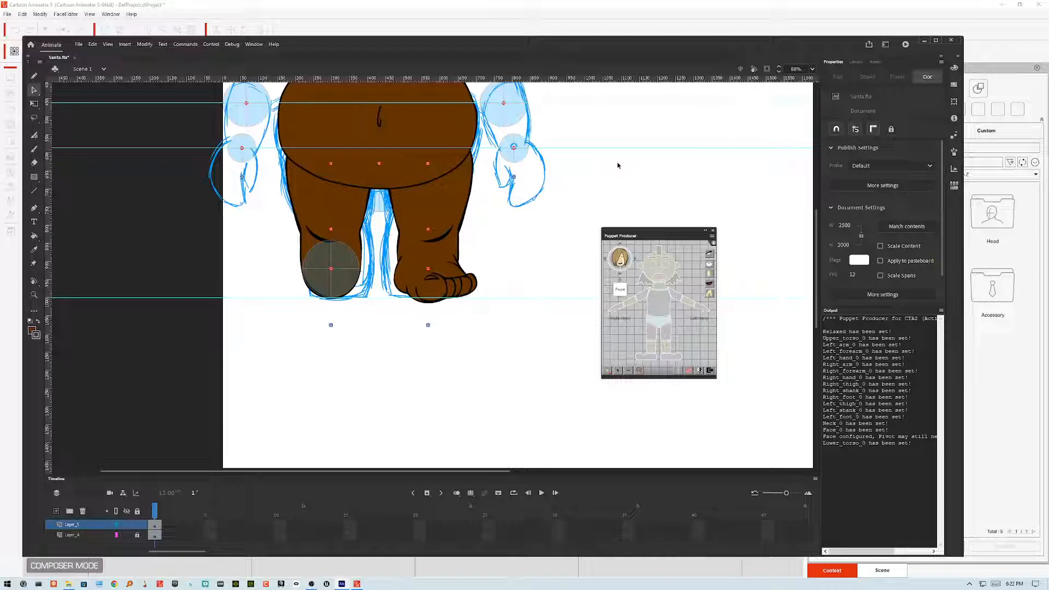
{"action": "key", "text": "ctrl+equal"}
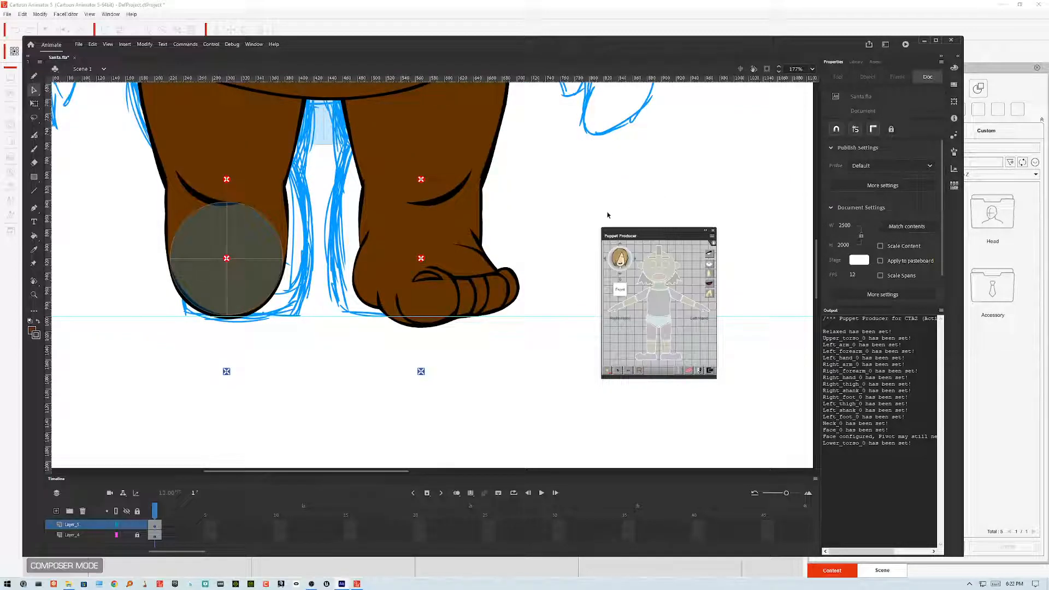
Step: Test-rotate the left foot to several angles with Free Transform, then undo the rotations
{"action": "left_click", "coordinate": [471, 295]}
{"action": "left_click", "coordinate": [34, 104]}
{"action": "left_click_drag", "start_coordinate": [525, 332], "coordinate": [453, 373]}
{"action": "left_click", "coordinate": [542, 346]}
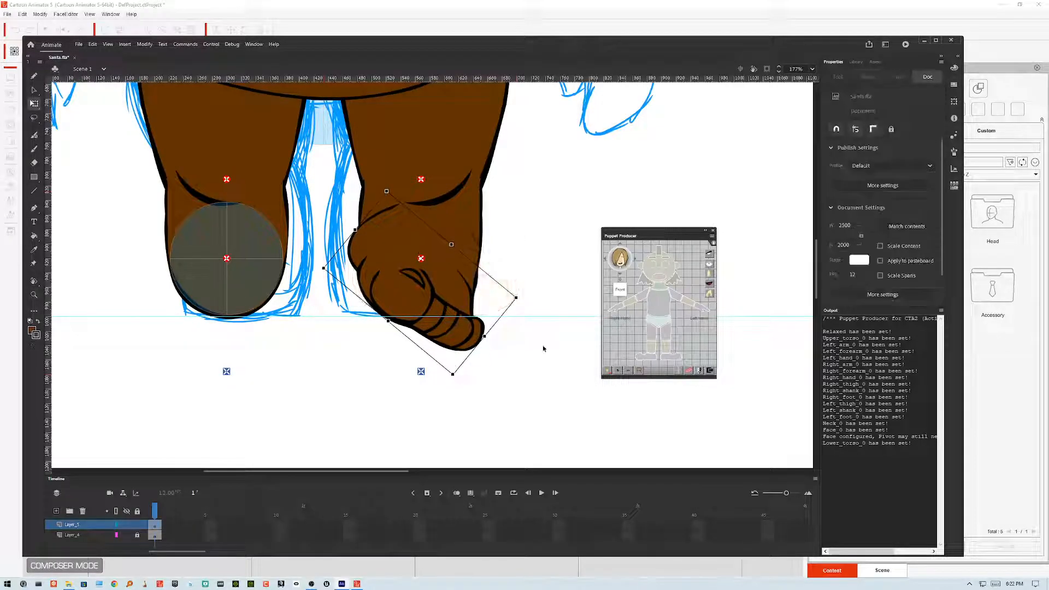
{"action": "scroll", "coordinate": [529, 338], "scroll_direction": "down", "scroll_amount": 1}
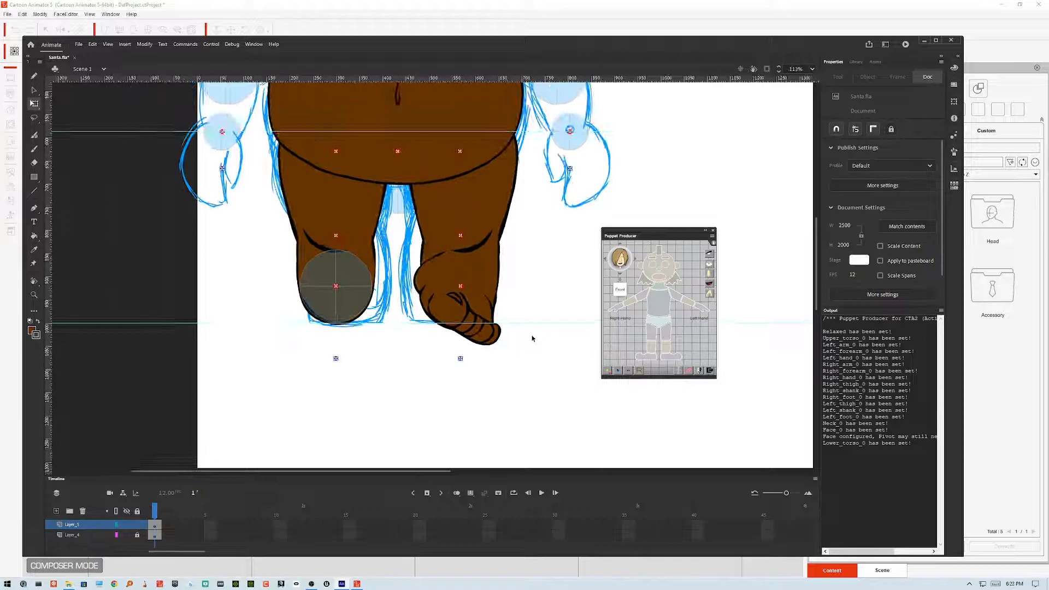
{"action": "scroll", "coordinate": [531, 339], "scroll_direction": "down", "scroll_amount": 1}
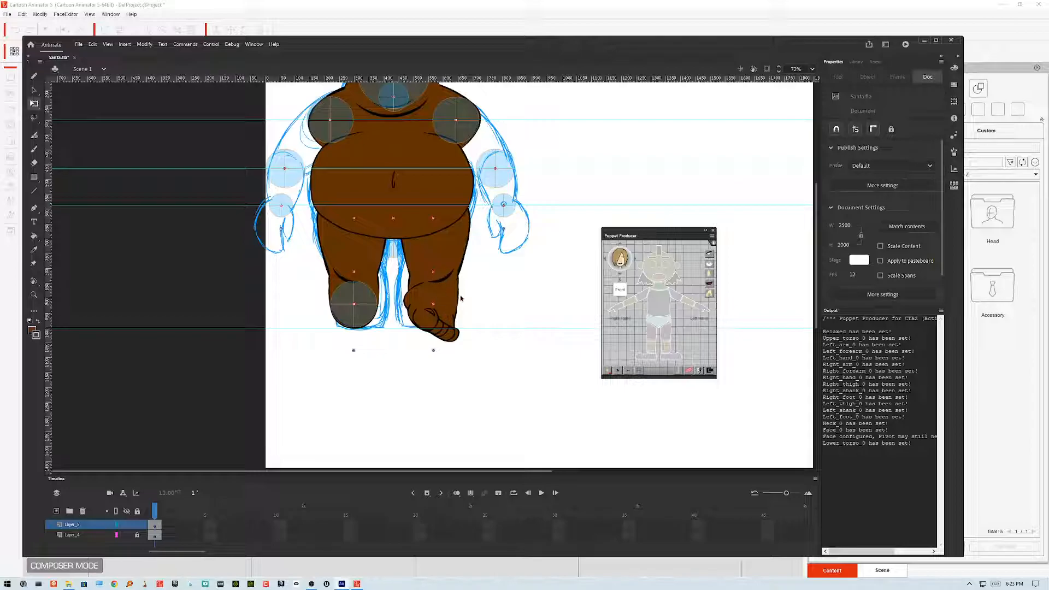
{"action": "left_click", "coordinate": [453, 326]}
{"action": "left_click_drag", "start_coordinate": [450, 361], "coordinate": [503, 278]}
{"action": "left_click", "coordinate": [521, 318]}
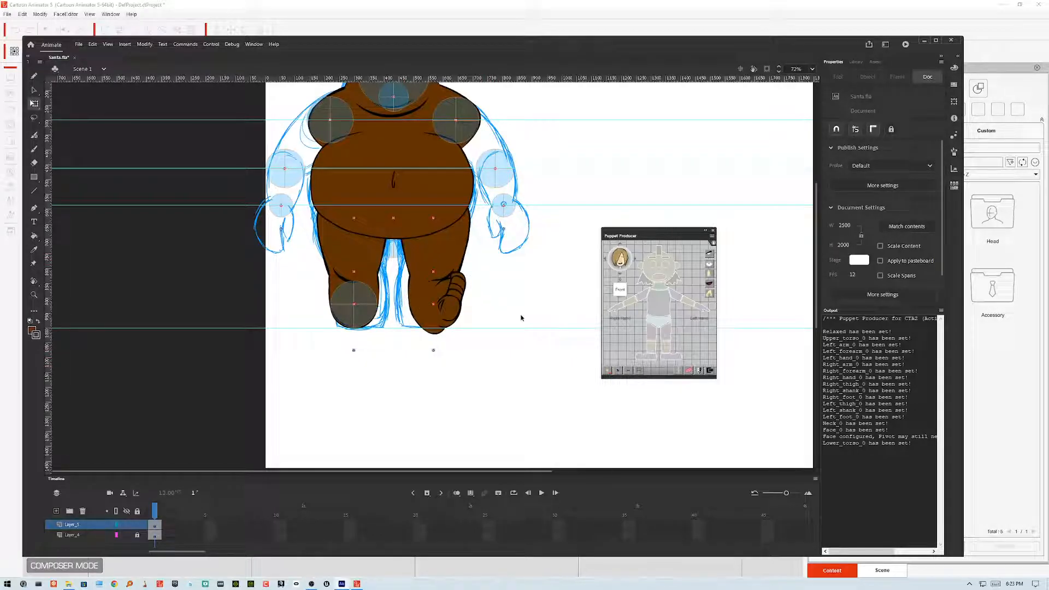
{"action": "key", "text": "ctrl+z"}
{"action": "key", "text": "ctrl+z"}
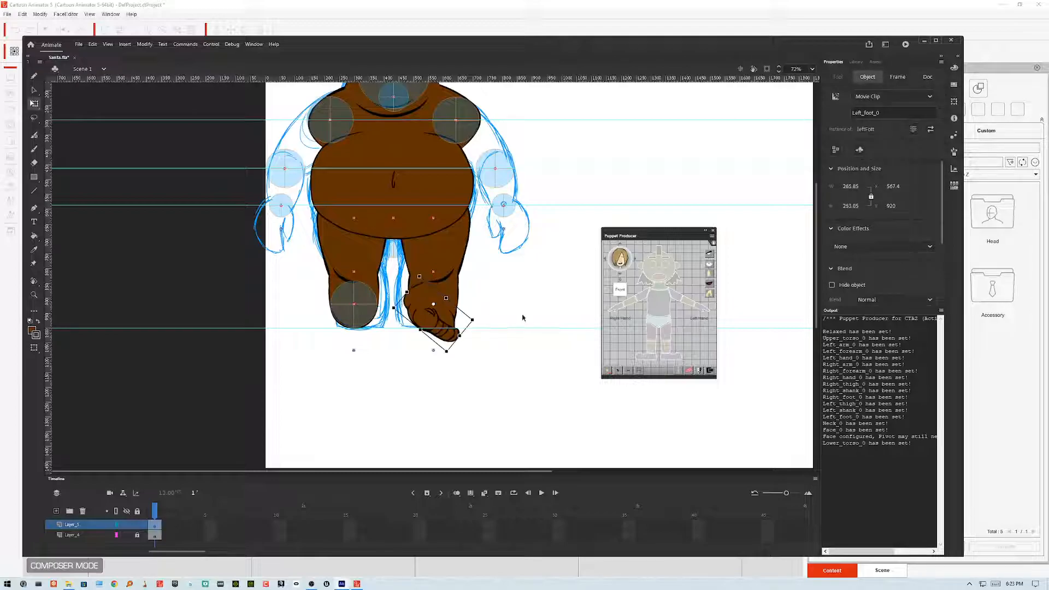
{"action": "left_click", "coordinate": [522, 318]}
{"action": "left_click", "coordinate": [458, 337]}
{"action": "left_click_drag", "start_coordinate": [458, 356], "coordinate": [495, 347]}
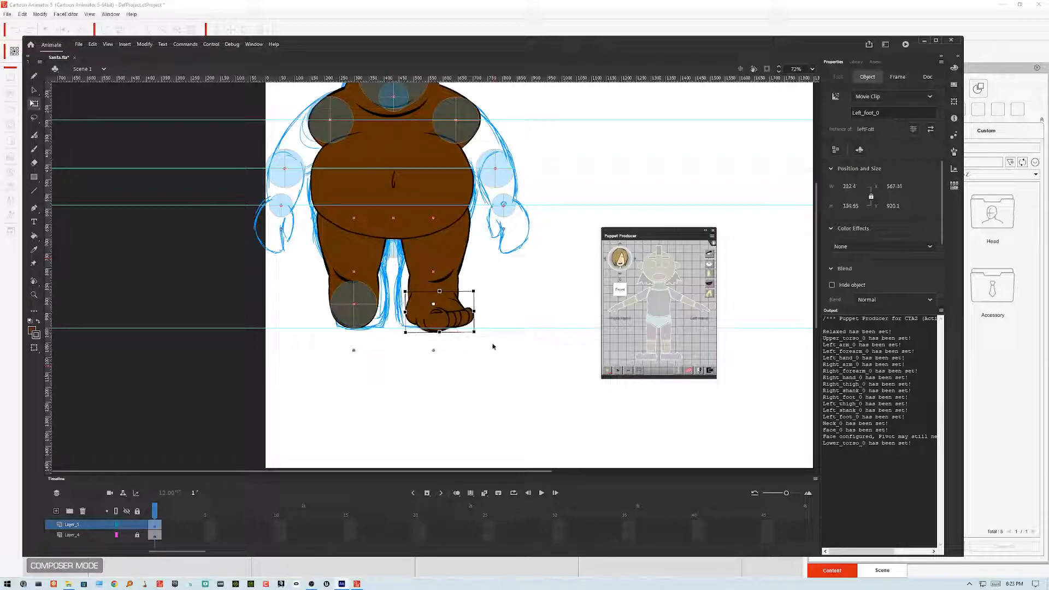
{"action": "scroll", "coordinate": [491, 346], "scroll_direction": "up", "scroll_amount": 5}
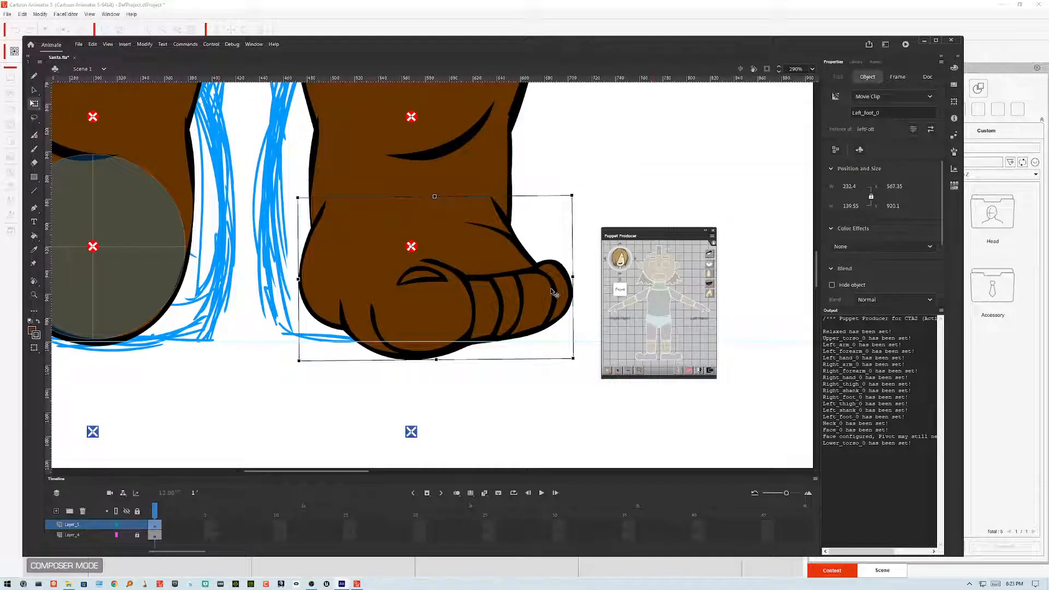
{"action": "key", "text": "ctrl+z"}
{"action": "key", "text": "ctrl+z"}
{"action": "key", "text": "ctrl+z"}
{"action": "key", "text": "ctrl+z"}
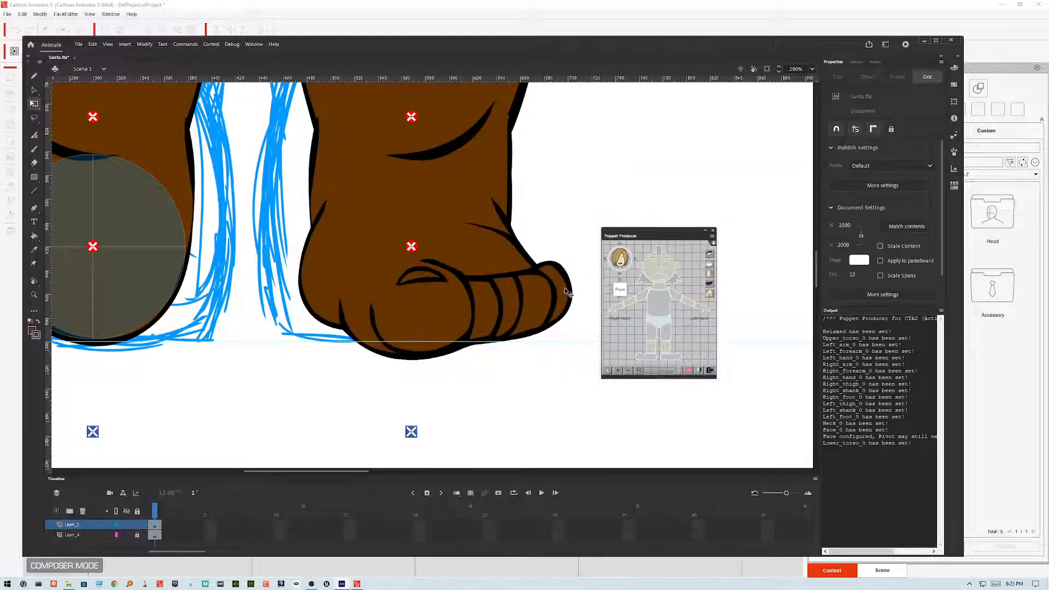
Step: Swap the right foot's symbol for the left foot symbol
{"action": "left_click", "coordinate": [565, 292]}
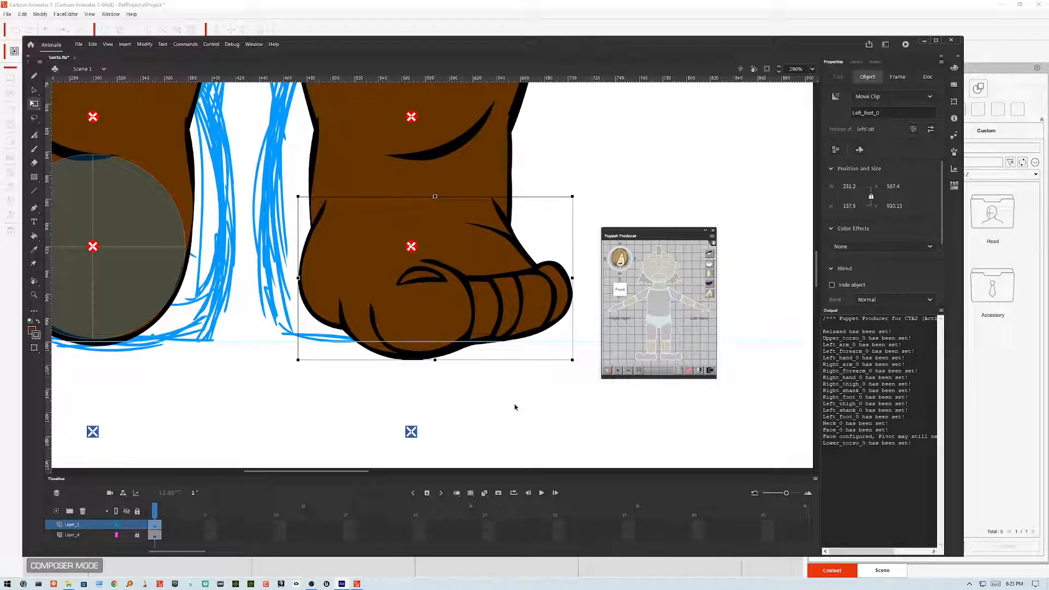
{"action": "key", "text": "ctrl+minus"}
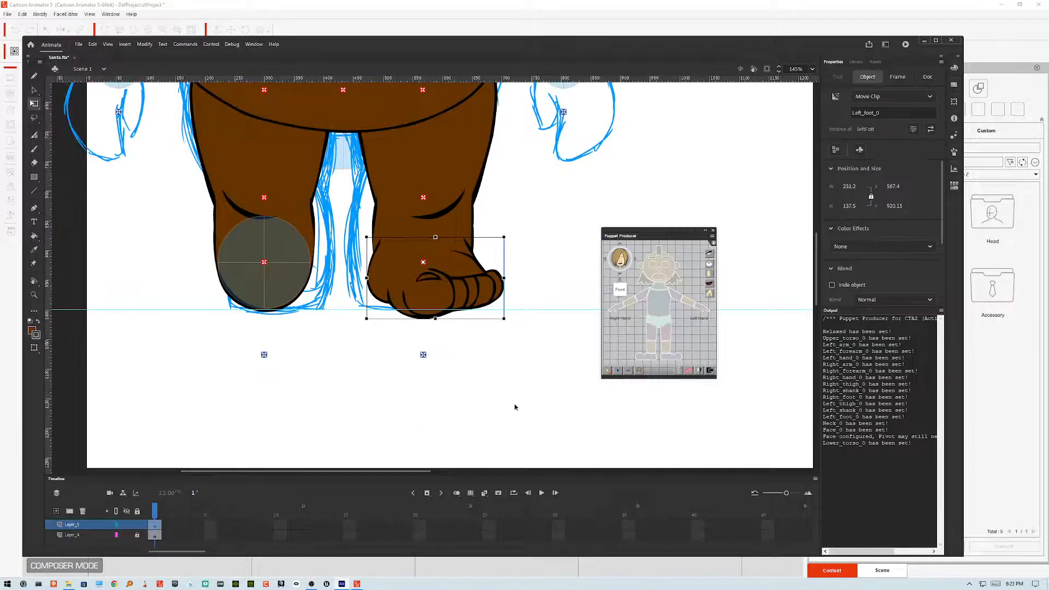
{"action": "left_click", "coordinate": [290, 272]}
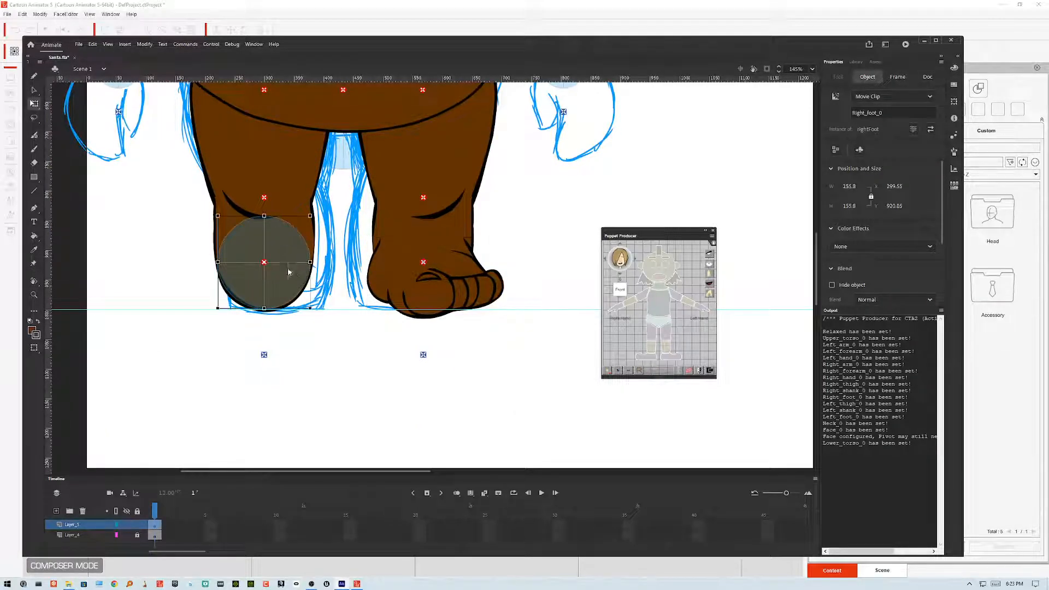
{"action": "right_click", "coordinate": [289, 272]}
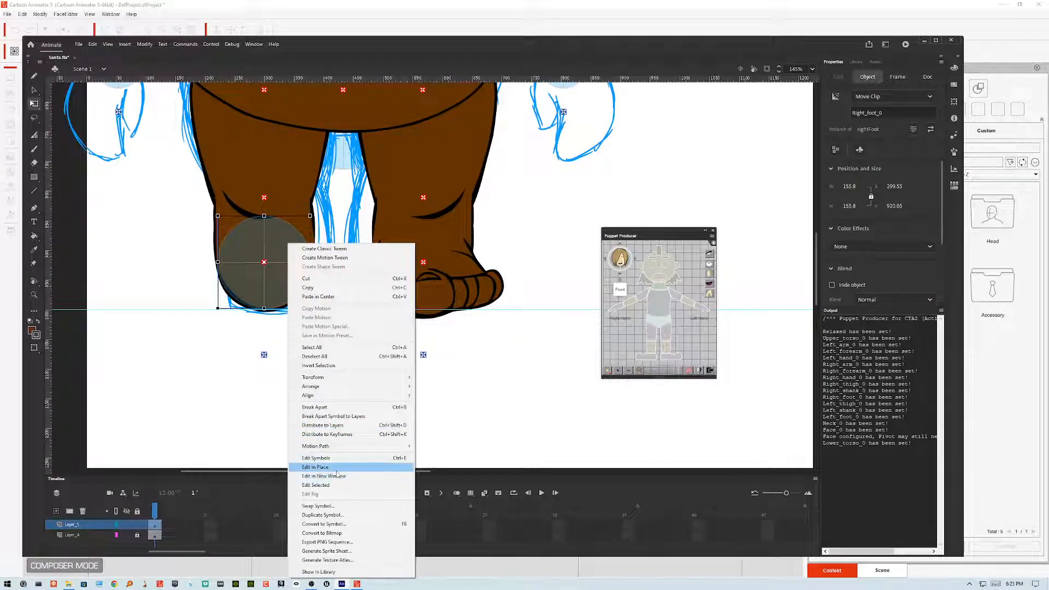
{"action": "left_click", "coordinate": [333, 507]}
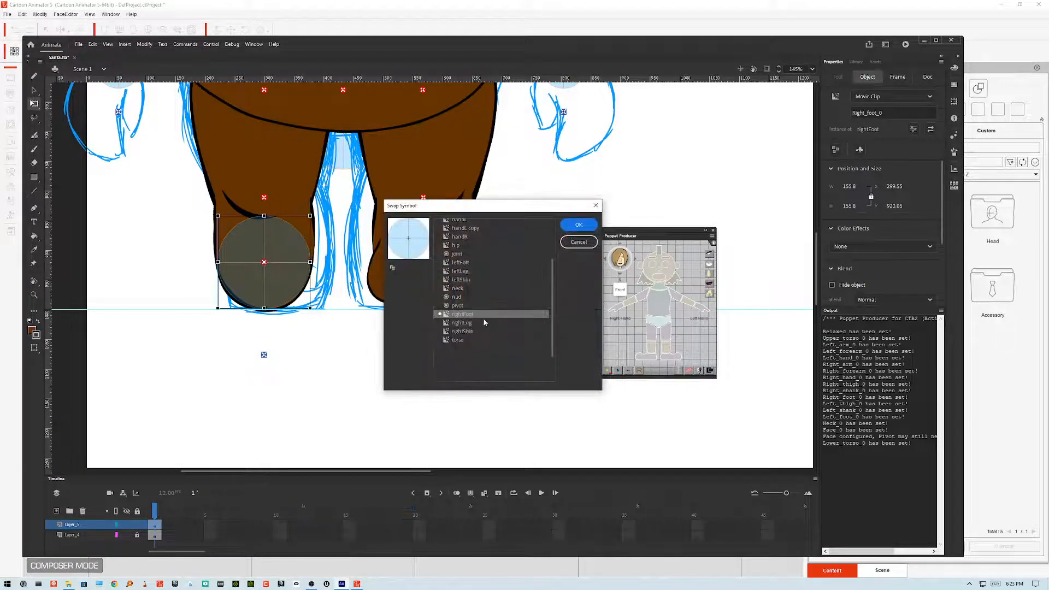
{"action": "left_click", "coordinate": [463, 263]}
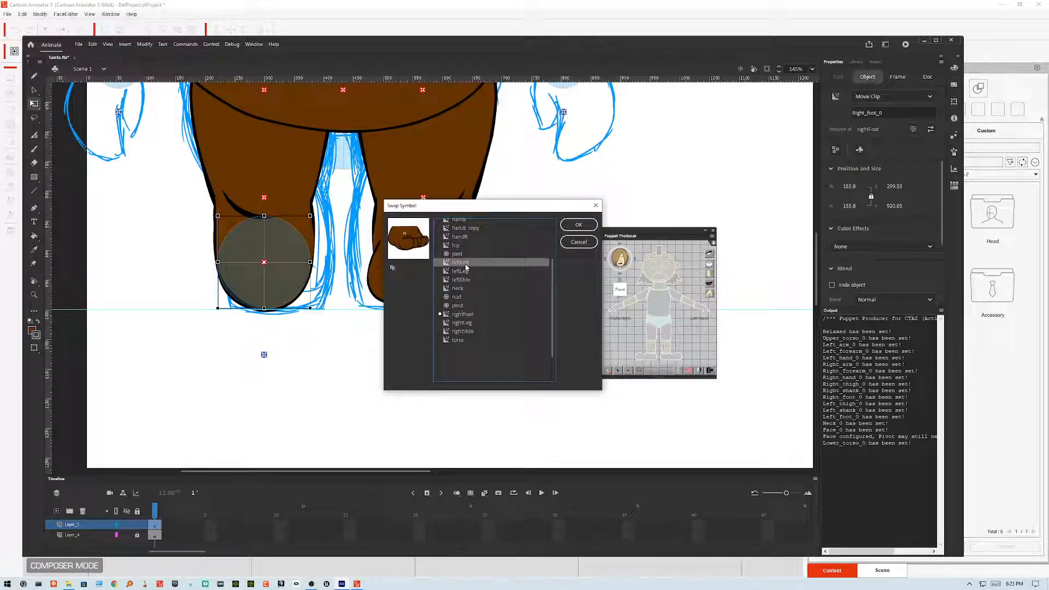
{"action": "left_click", "coordinate": [577, 226]}
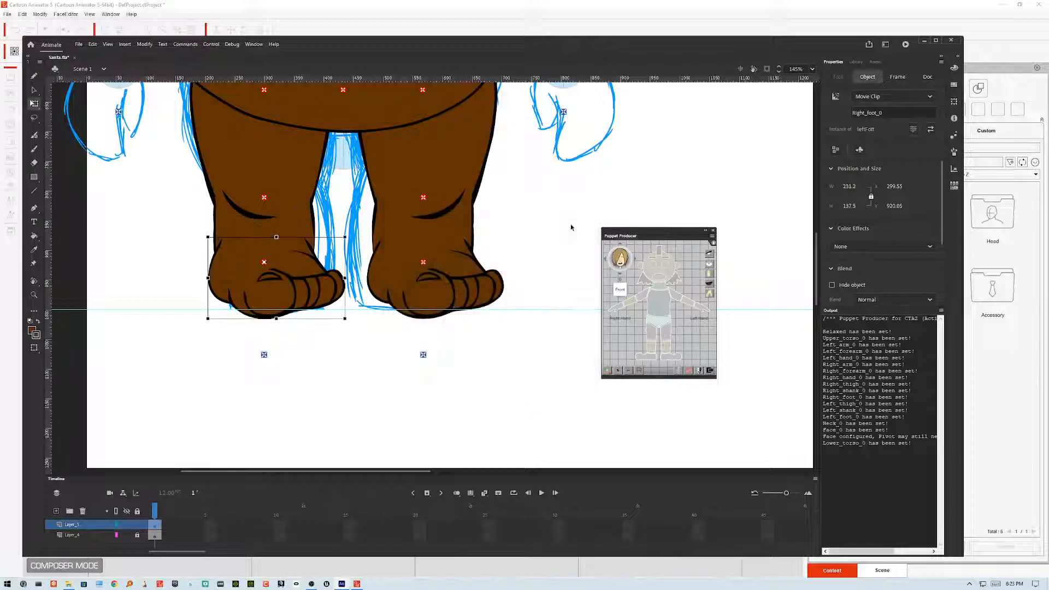
Step: Flip the swapped right foot horizontally
{"action": "left_click", "coordinate": [144, 43]}
{"action": "mouse_move", "coordinate": [187, 158]}
{"action": "left_click", "coordinate": [294, 253]}
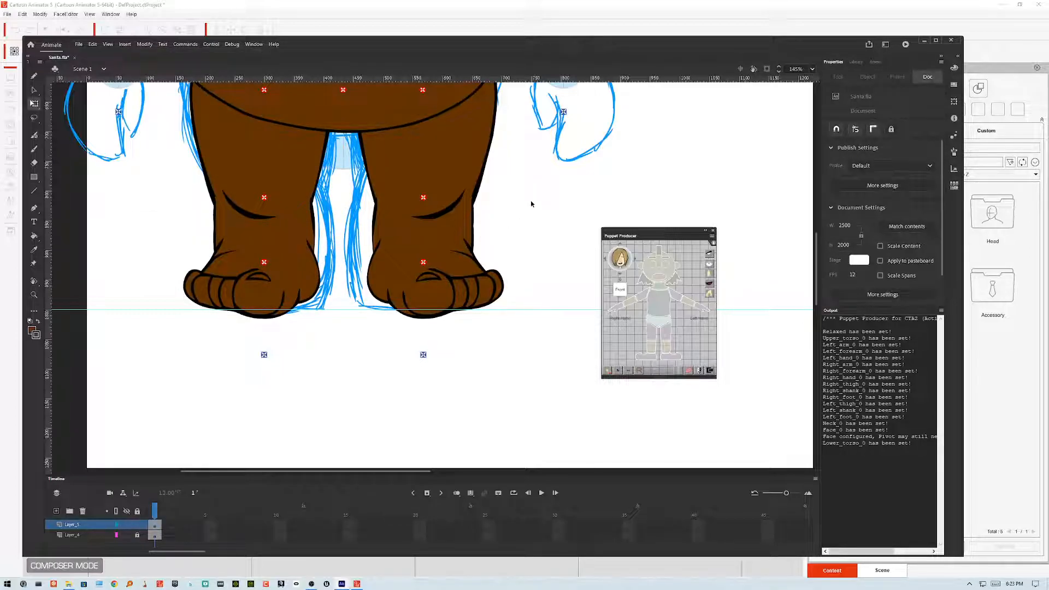
Step: Export the movie over the existing Santa.swf on the Desktop and switch back to Cartoon Animator
{"action": "key", "text": "ctrl+alt+shift+s"}
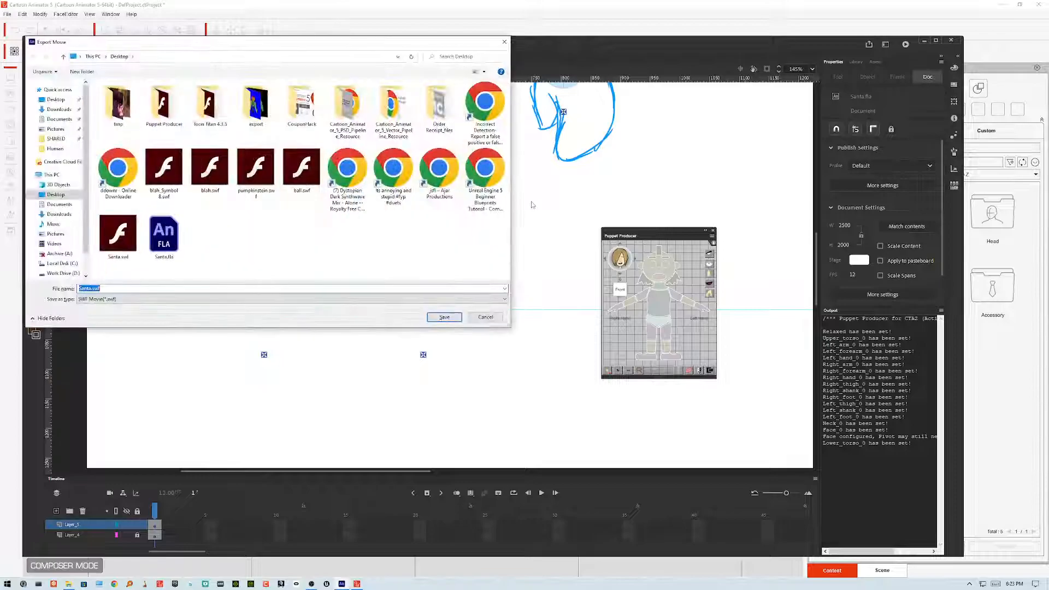
{"action": "left_click", "coordinate": [438, 319]}
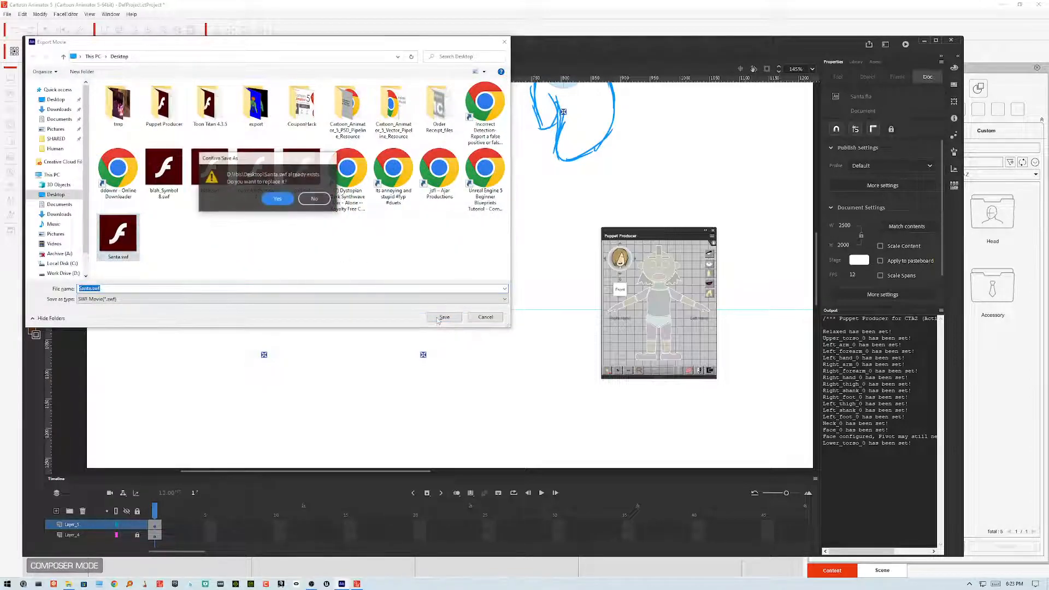
{"action": "key", "text": "Return"}
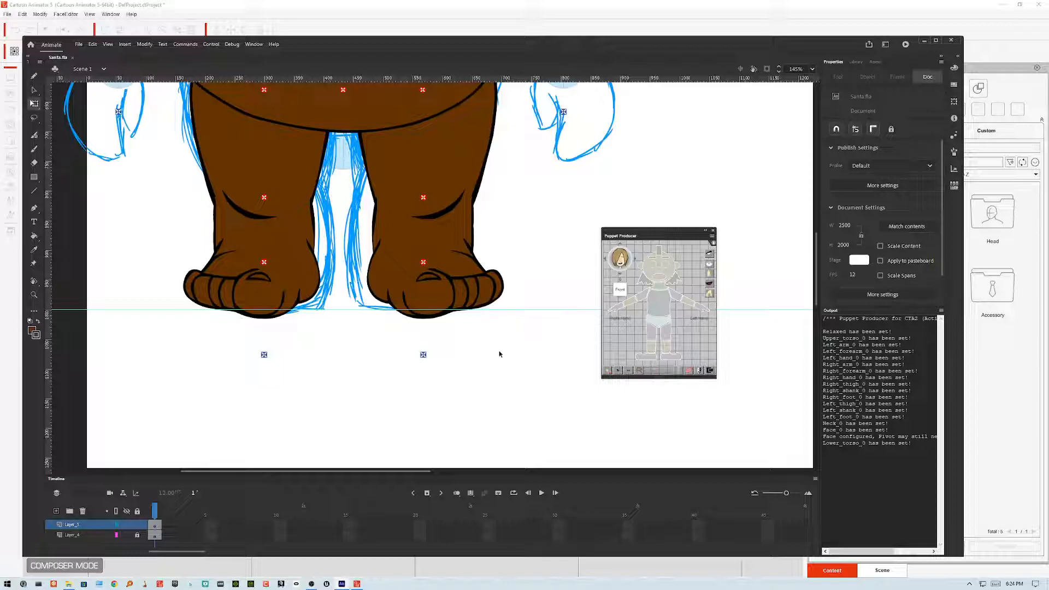
{"action": "left_click", "coordinate": [357, 584]}
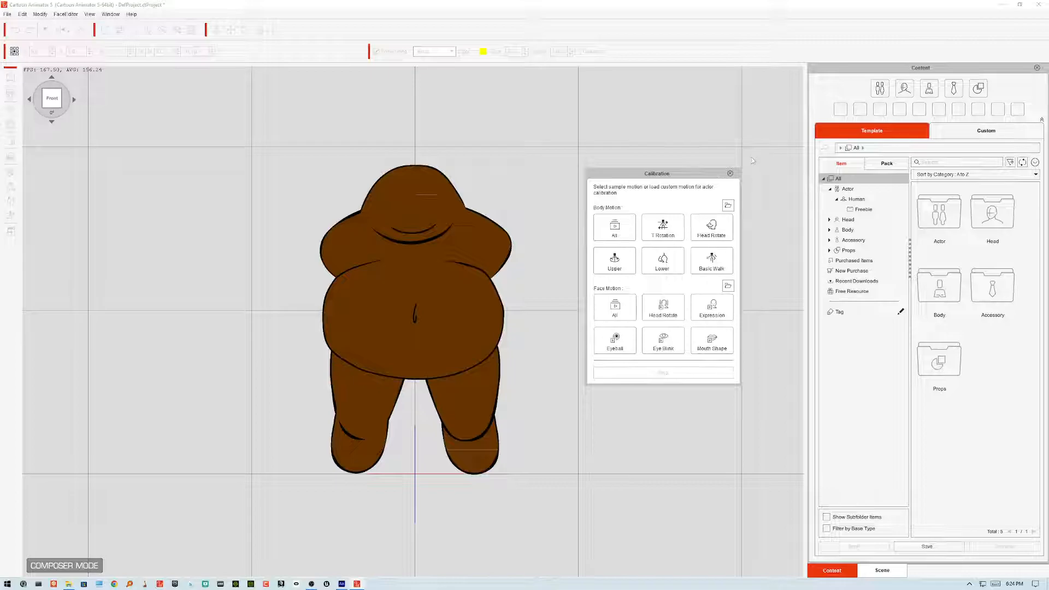
Step: Update the actor's artwork with the re-exported Santa.swf from the Desktop
{"action": "left_click", "coordinate": [730, 173]}
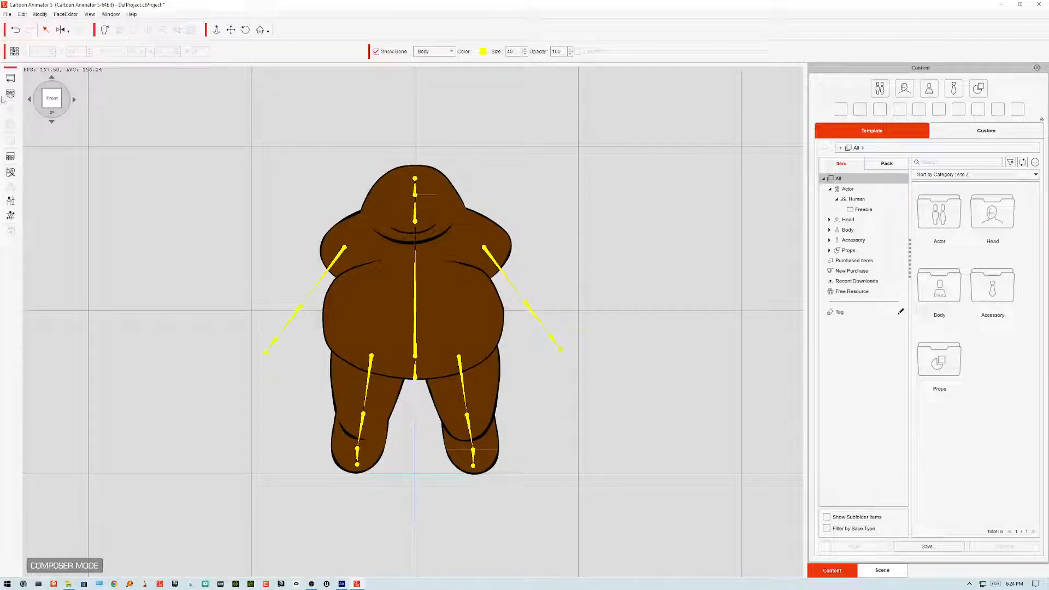
{"action": "left_click", "coordinate": [10, 94]}
{"action": "left_click", "coordinate": [364, 204]}
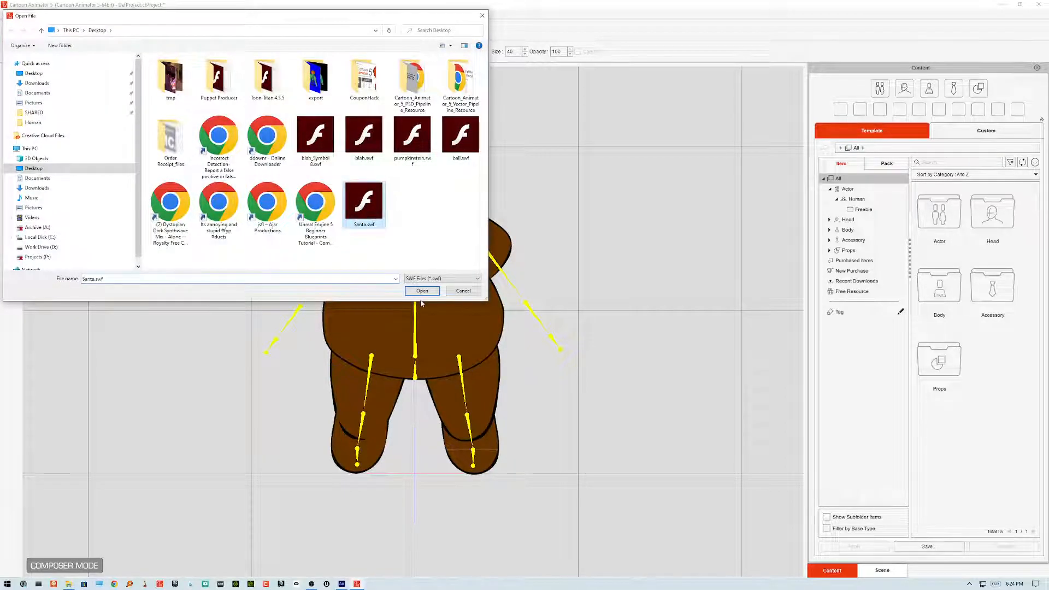
{"action": "left_click", "coordinate": [422, 291]}
{"action": "left_click", "coordinate": [494, 329]}
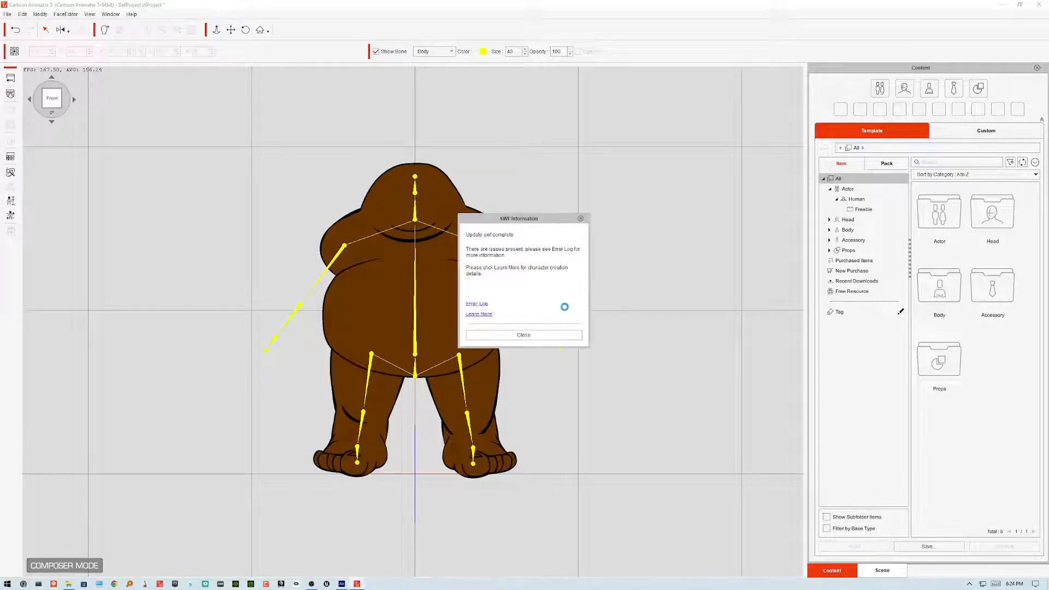
{"action": "left_click", "coordinate": [552, 333]}
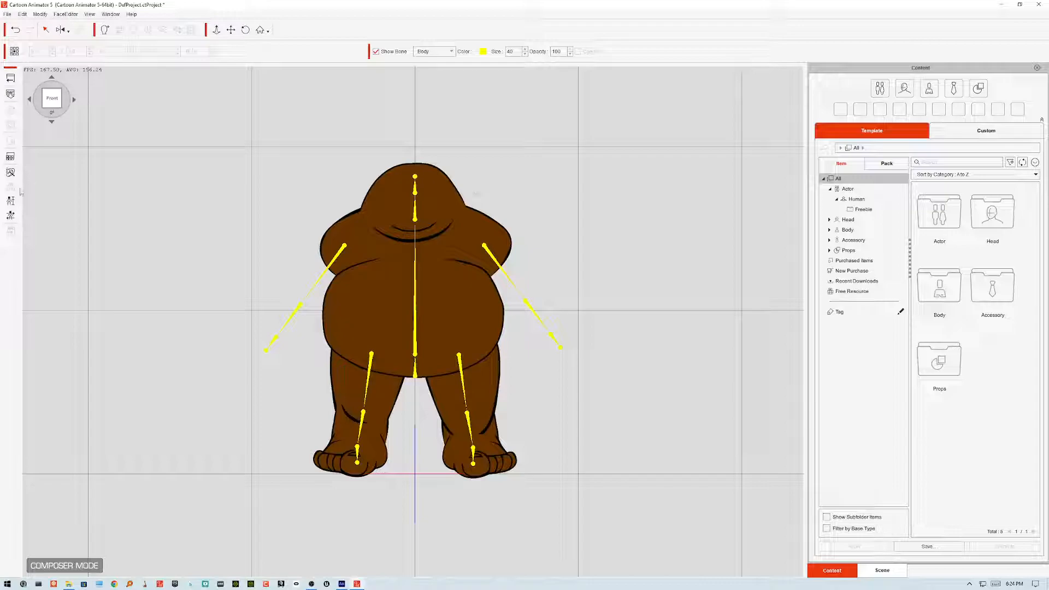
{"action": "left_click", "coordinate": [11, 173]}
{"action": "left_click", "coordinate": [554, 323]}
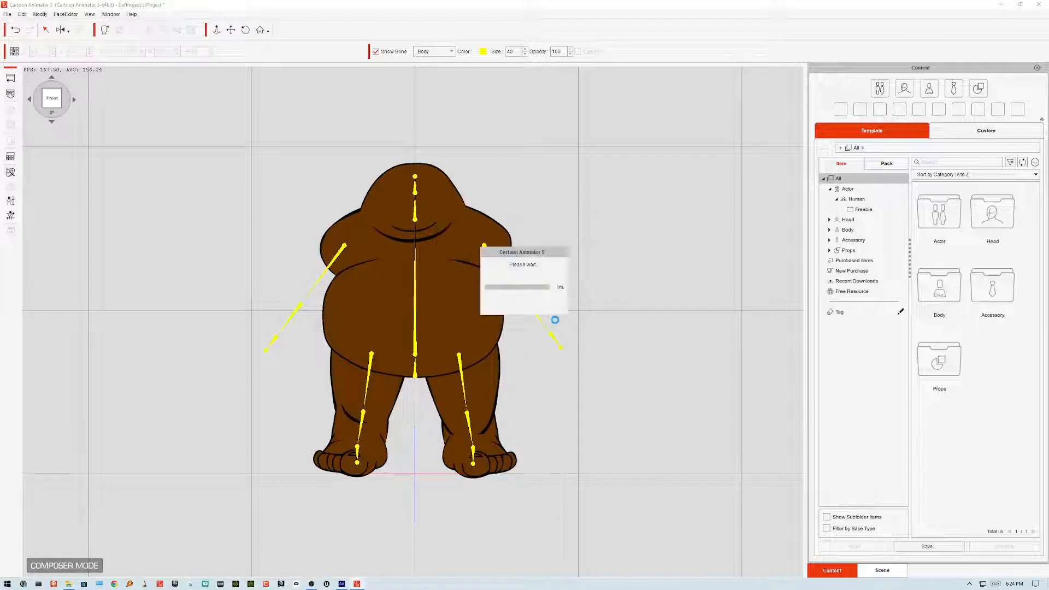
{"action": "left_click", "coordinate": [527, 323]}
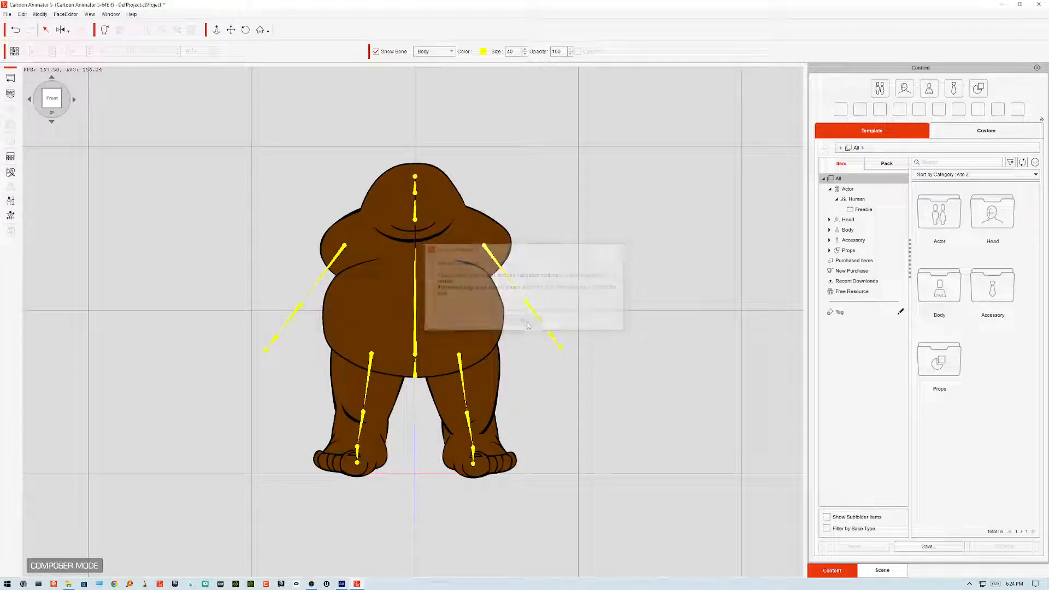
Step: Play and stop the Basic Walk calibration motion to check the new feet
{"action": "left_click", "coordinate": [10, 221]}
{"action": "left_click", "coordinate": [711, 260]}
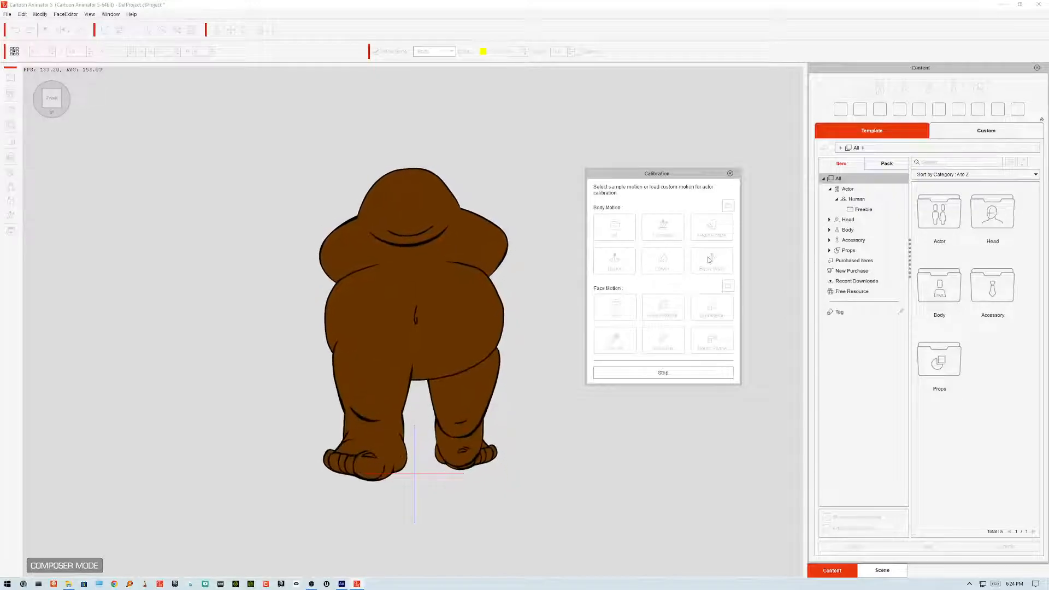
{"action": "left_click", "coordinate": [710, 259]}
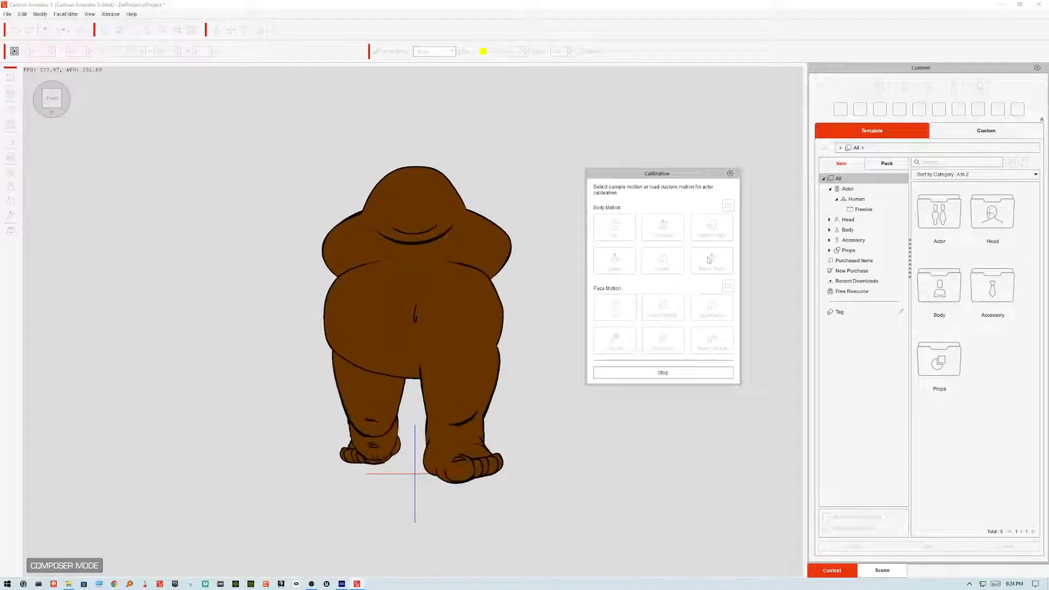
{"action": "left_click", "coordinate": [708, 260]}
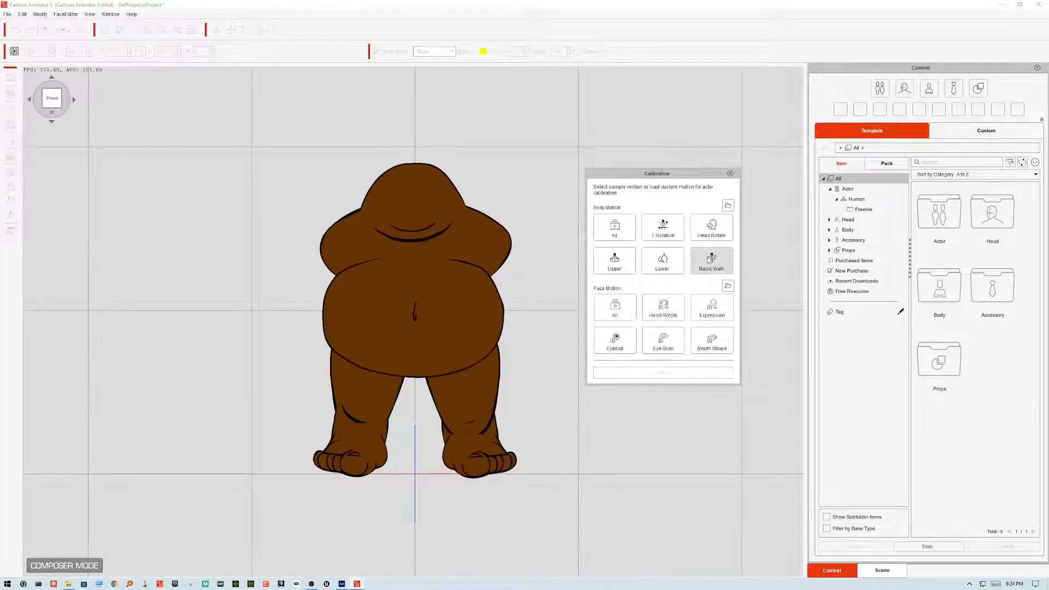
{"action": "left_click", "coordinate": [709, 260]}
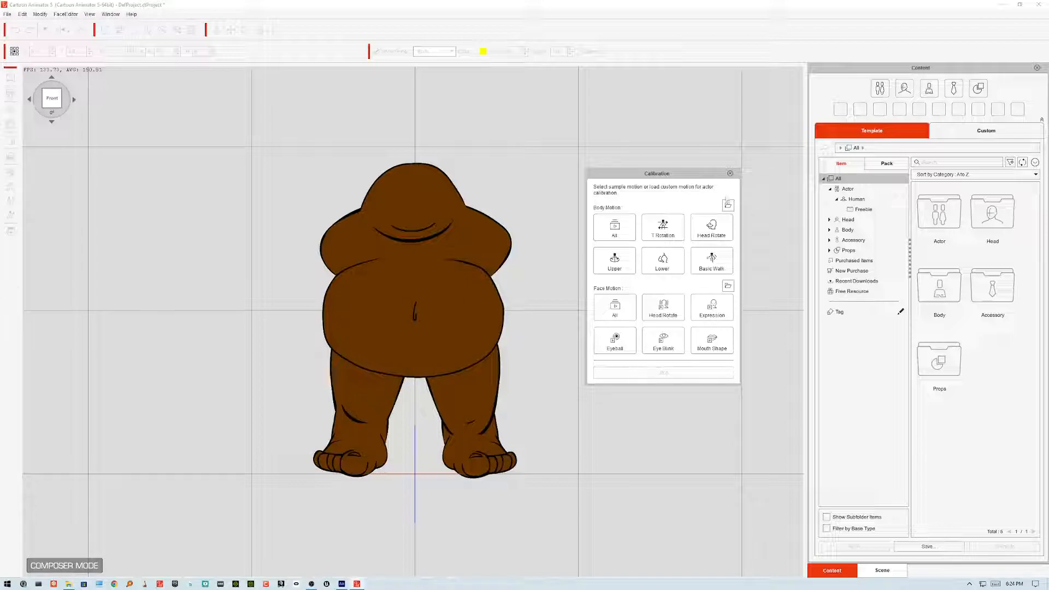
Step: In Joint Mask mode, select the left foot and adjust its joint mask around the foot
{"action": "left_click", "coordinate": [469, 461]}
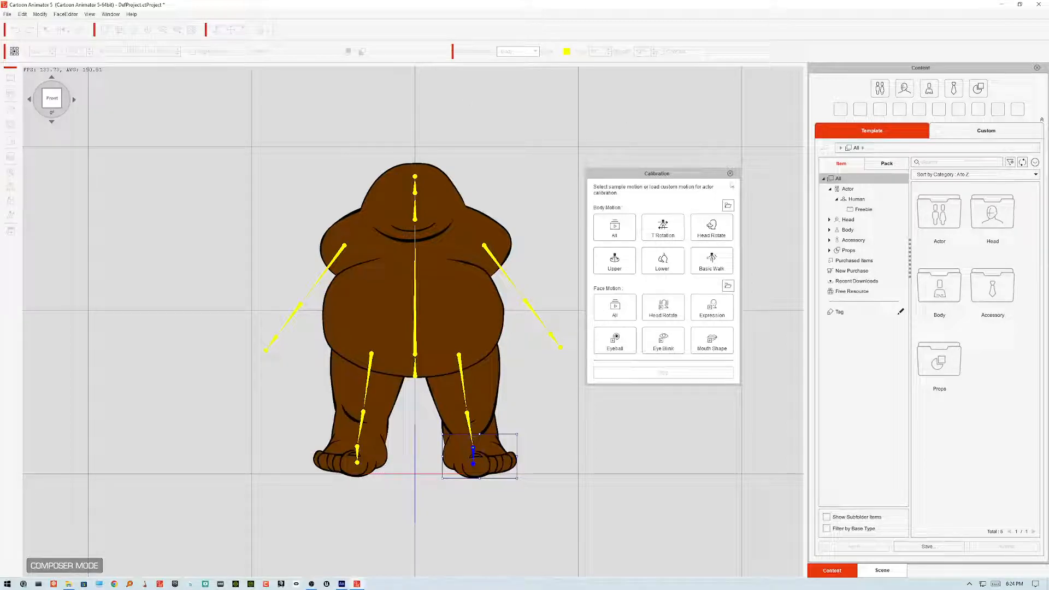
{"action": "left_click", "coordinate": [730, 173]}
{"action": "left_click", "coordinate": [941, 84]}
{"action": "left_click", "coordinate": [899, 190]}
{"action": "left_click", "coordinate": [481, 436]}
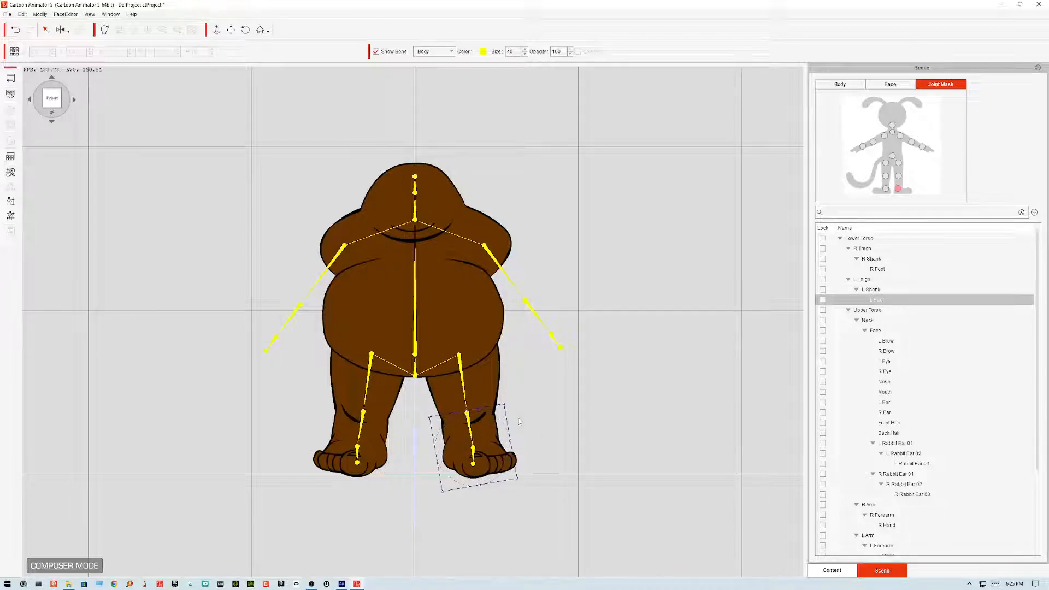
{"action": "left_click_drag", "start_coordinate": [466, 411], "coordinate": [474, 429]}
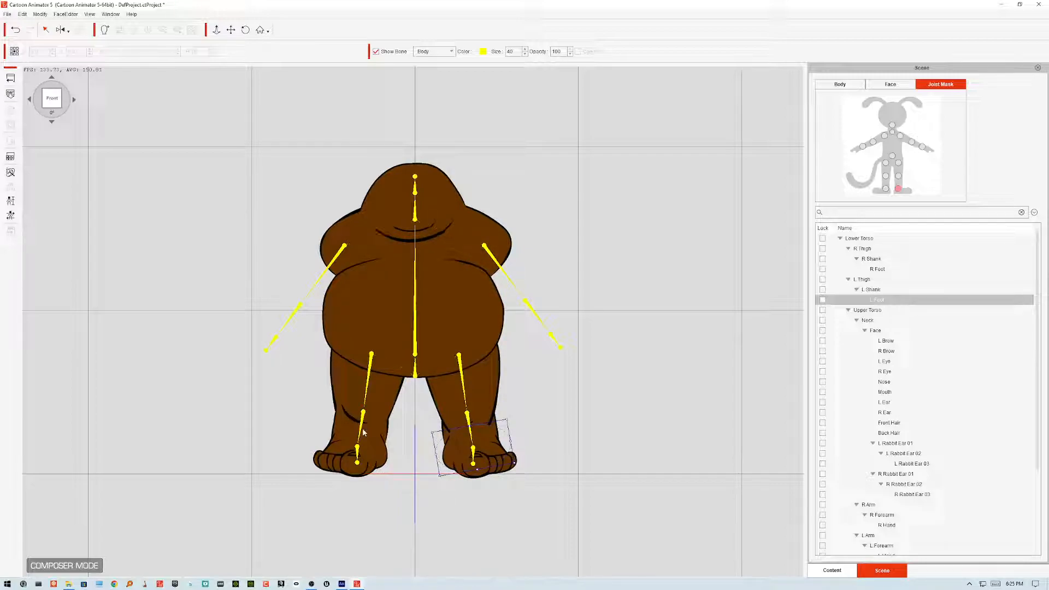
Step: Adjust the right foot's joint mask to cover the redrawn foot
{"action": "left_click", "coordinate": [886, 189]}
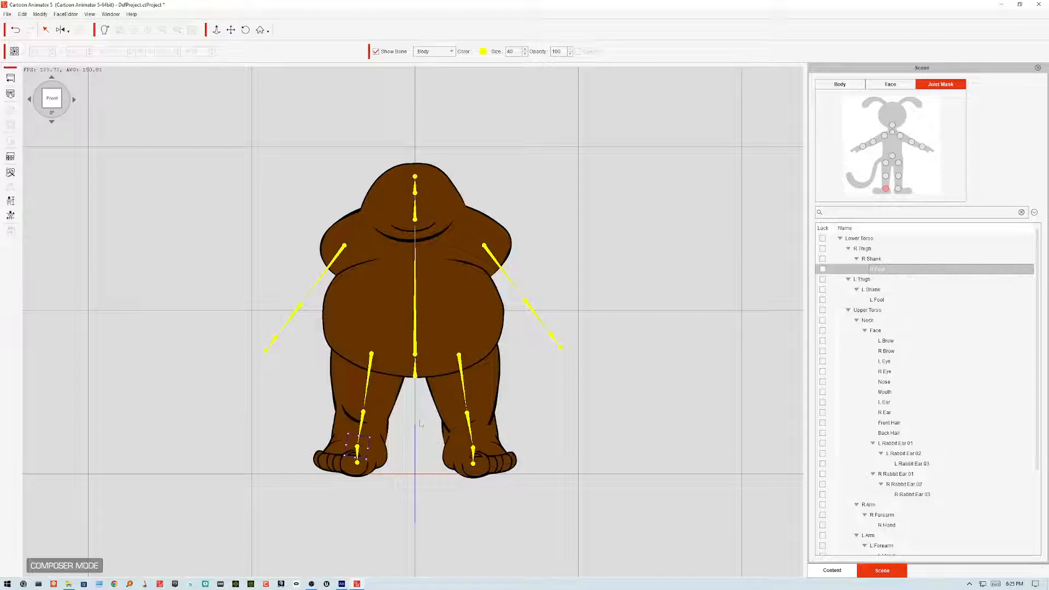
{"action": "left_click_drag", "start_coordinate": [370, 447], "coordinate": [412, 424]}
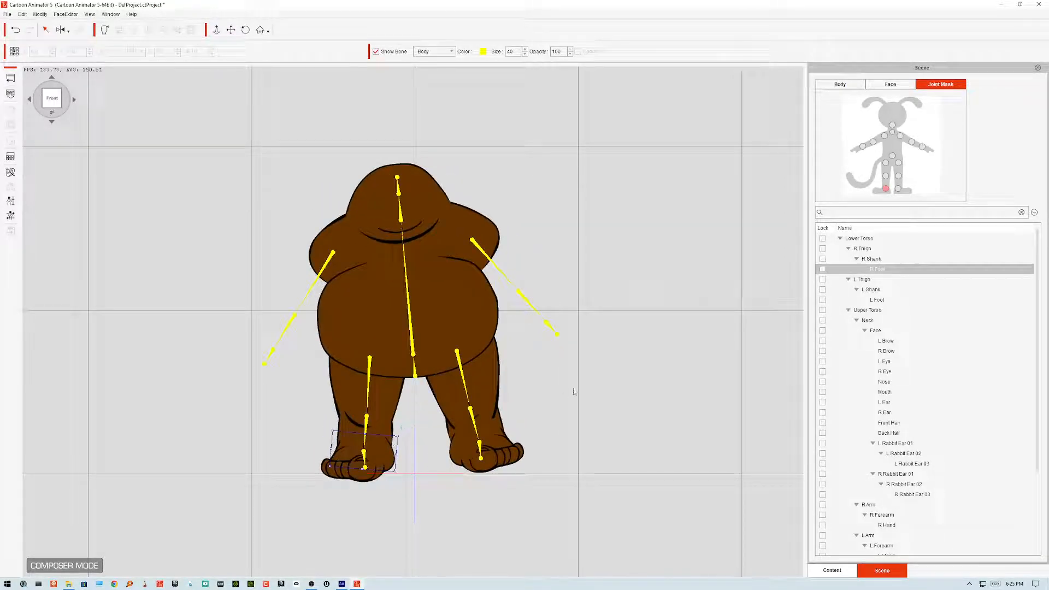
{"action": "left_click_drag", "start_coordinate": [392, 444], "coordinate": [393, 442]}
Step: Run the Basic Walk calibration again to test the foot masks, then close calibration
{"action": "left_click", "coordinate": [11, 215]}
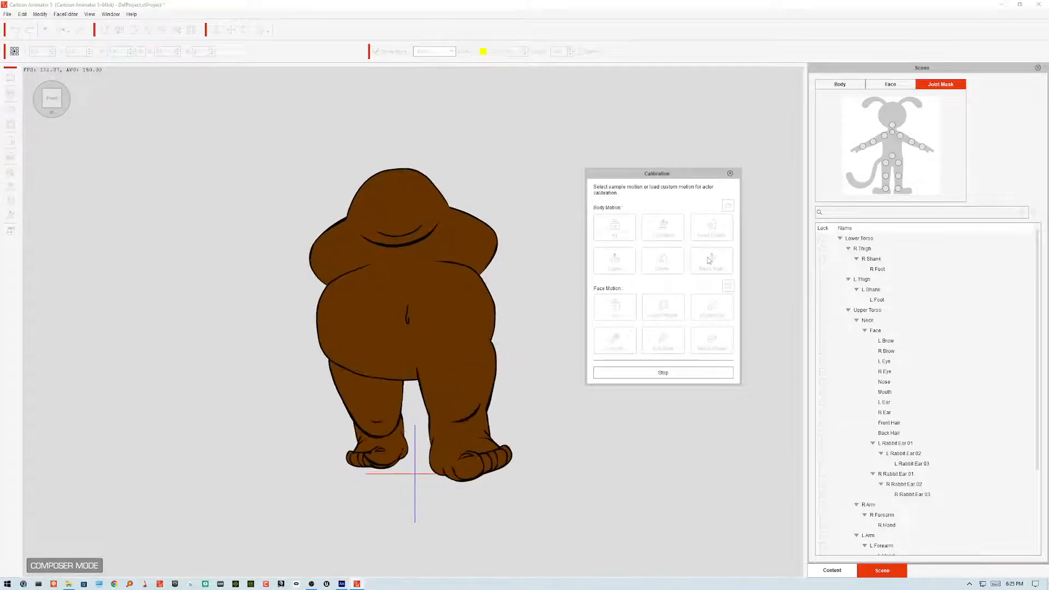
{"action": "left_click", "coordinate": [710, 261]}
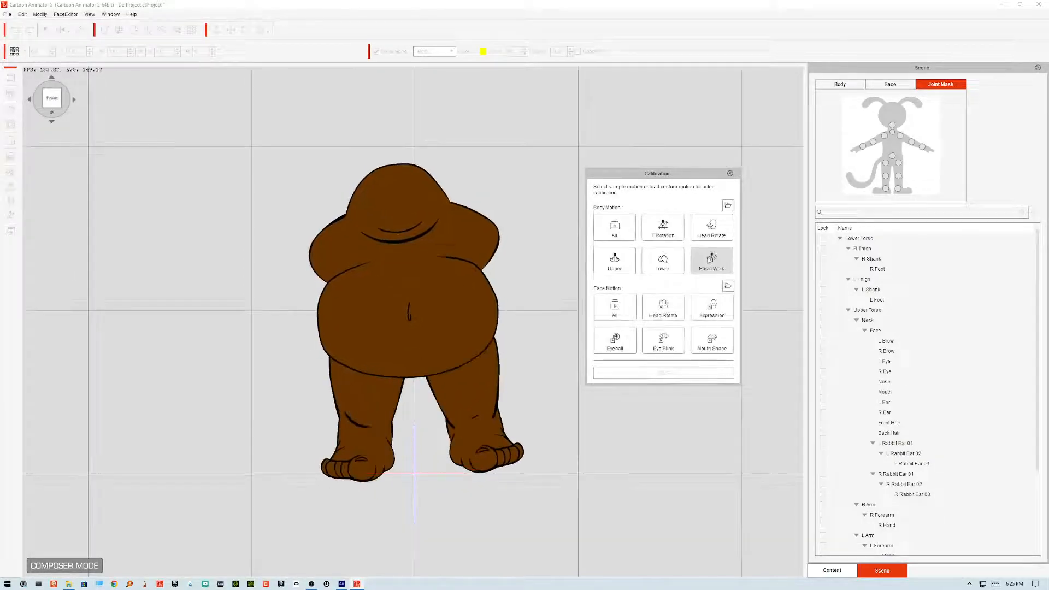
{"action": "left_click", "coordinate": [710, 260]}
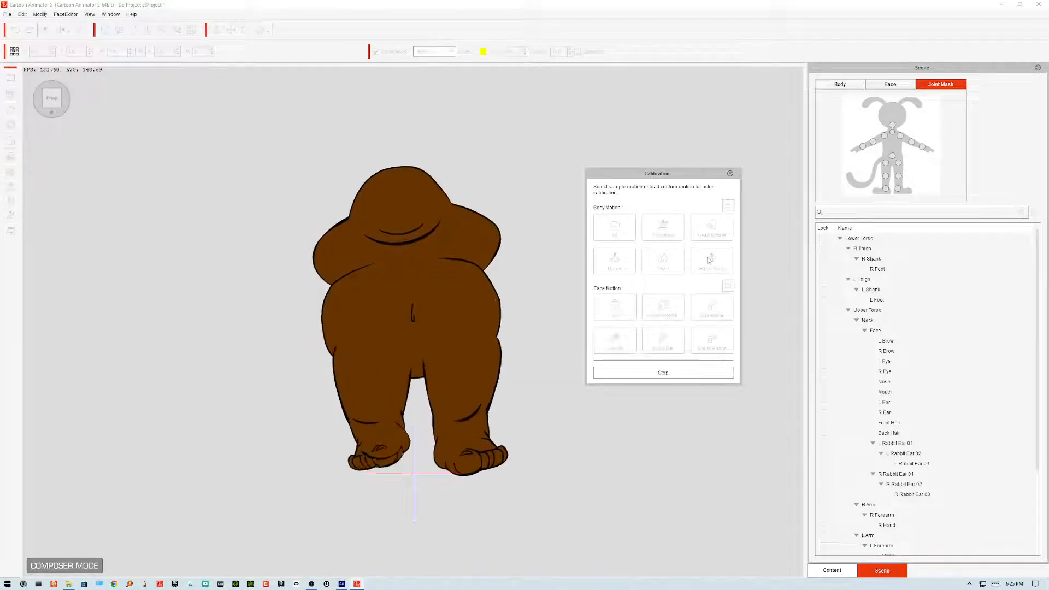
{"action": "left_click", "coordinate": [710, 260]}
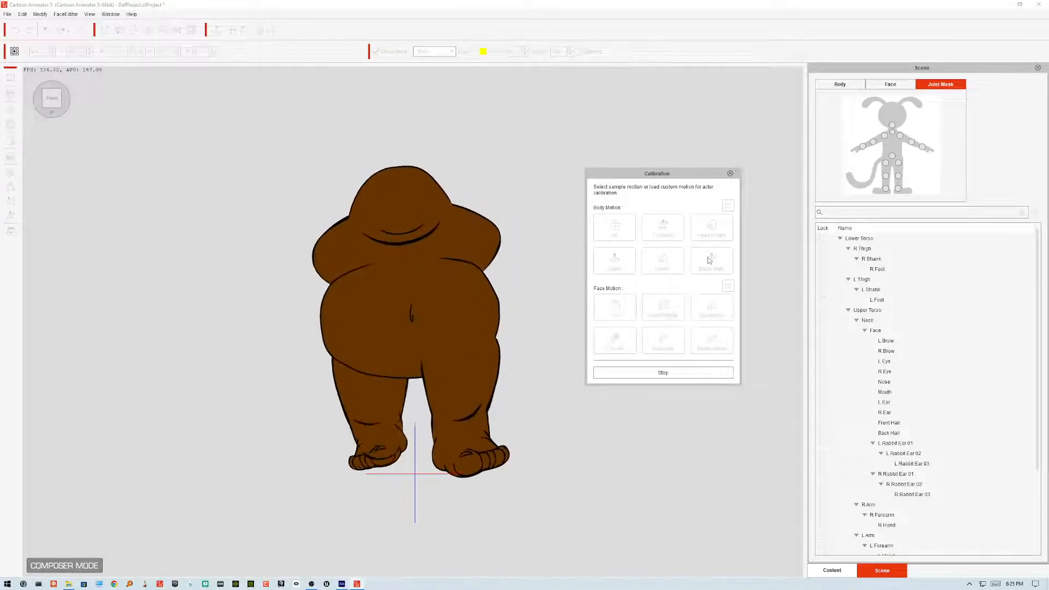
{"action": "left_click", "coordinate": [730, 174]}
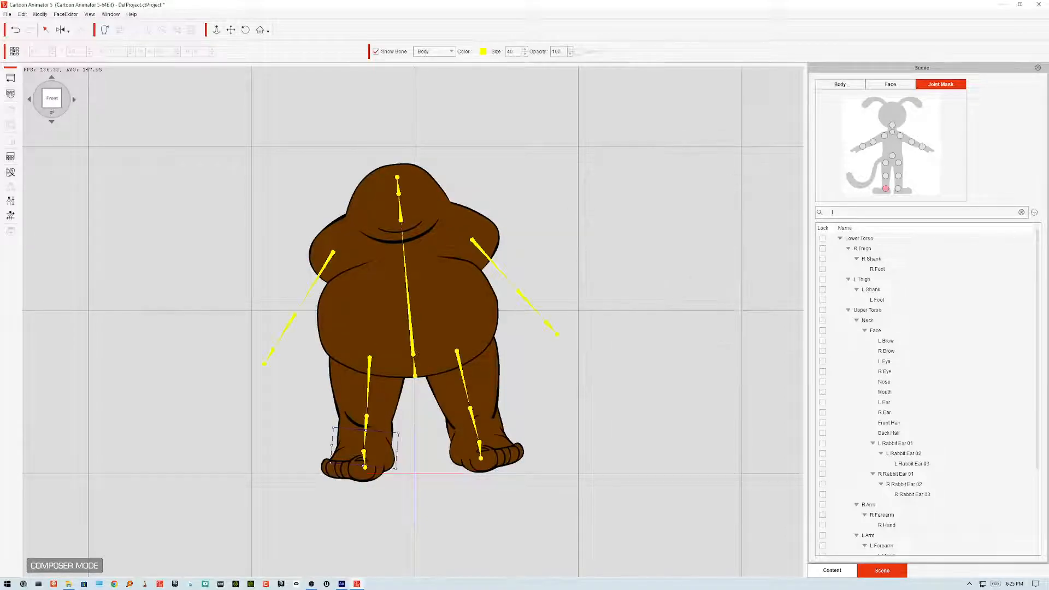
Step: Enlarge the right foot's joint mask and reshape the left foot's joint mask
{"action": "mouse_move", "coordinate": [401, 432]}
{"action": "left_mouse_down"}
{"action": "mouse_move", "coordinate": [408, 425]}
{"action": "mouse_move", "coordinate": [400, 444]}
{"action": "left_mouse_up"}
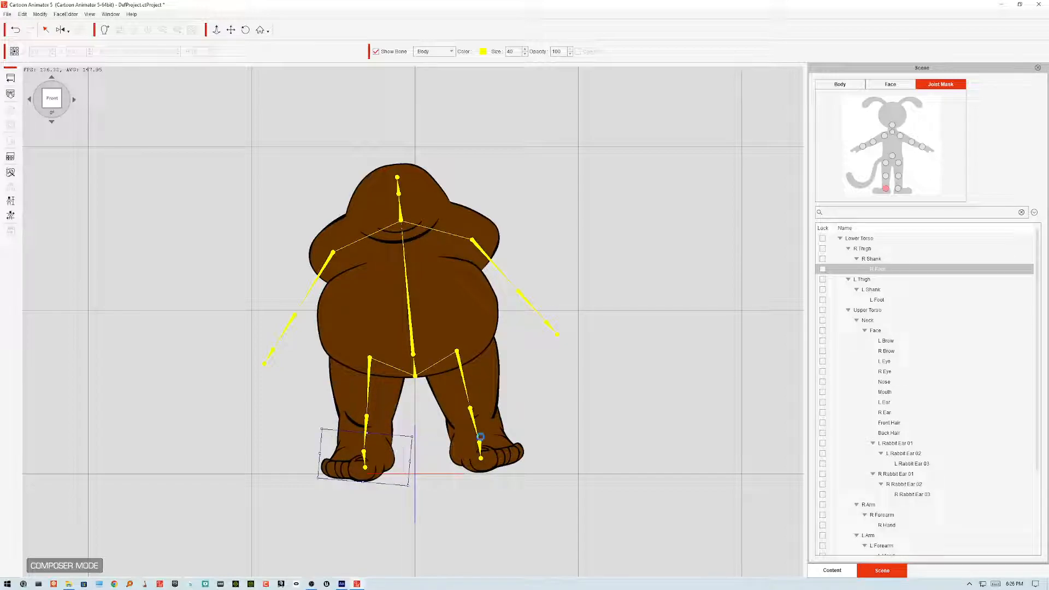
{"action": "left_click", "coordinate": [464, 441]}
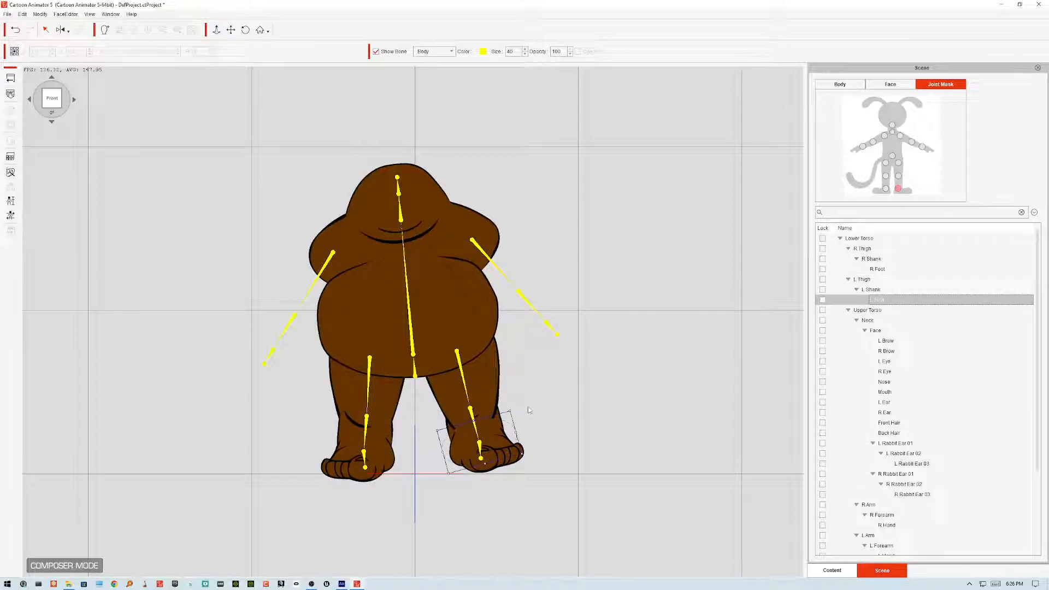
{"action": "left_click_drag", "start_coordinate": [519, 450], "coordinate": [522, 433]}
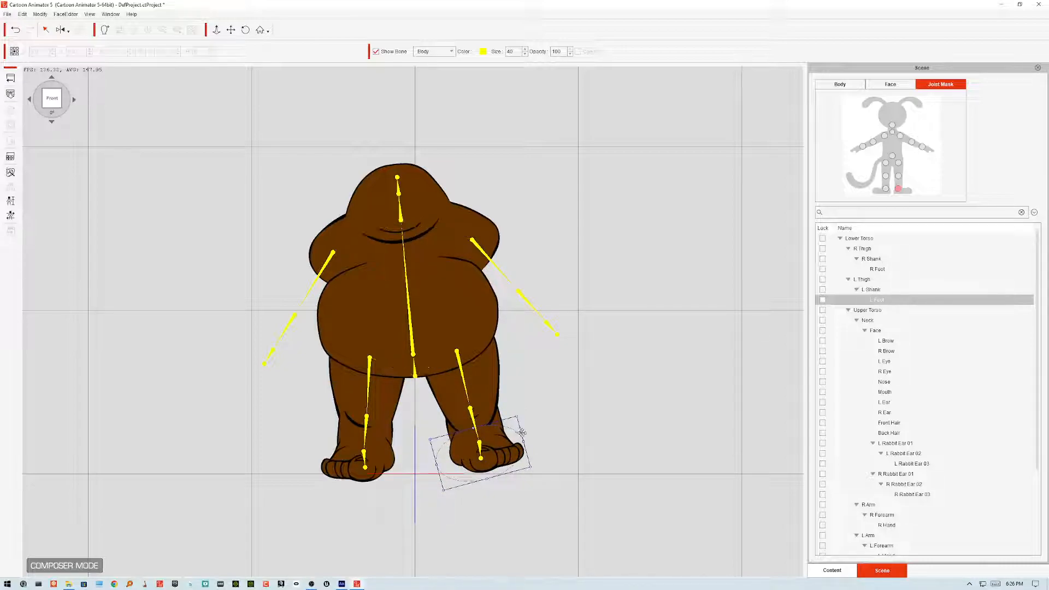
Step: Replay the Basic Walk calibration to check the revised foot masks, then close calibration
{"action": "left_click", "coordinate": [10, 216]}
{"action": "left_click", "coordinate": [708, 261]}
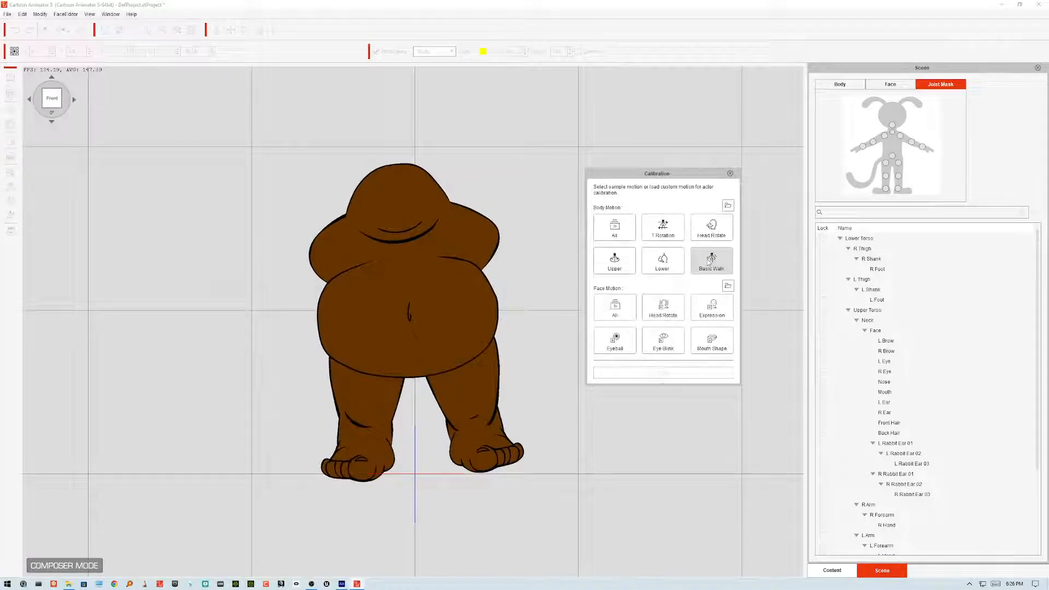
{"action": "left_click", "coordinate": [708, 261]}
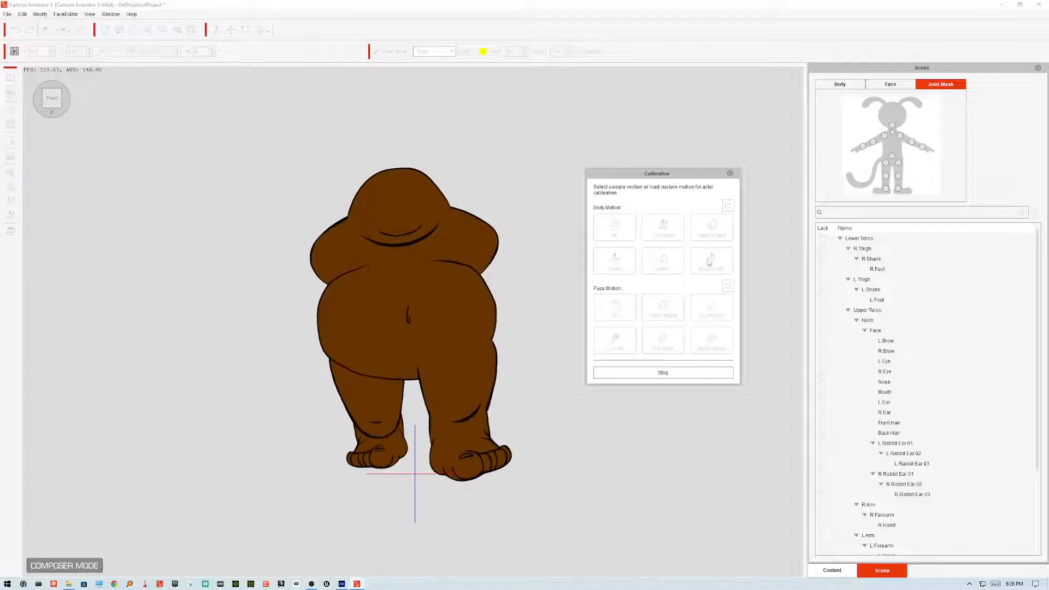
{"action": "left_click", "coordinate": [710, 262]}
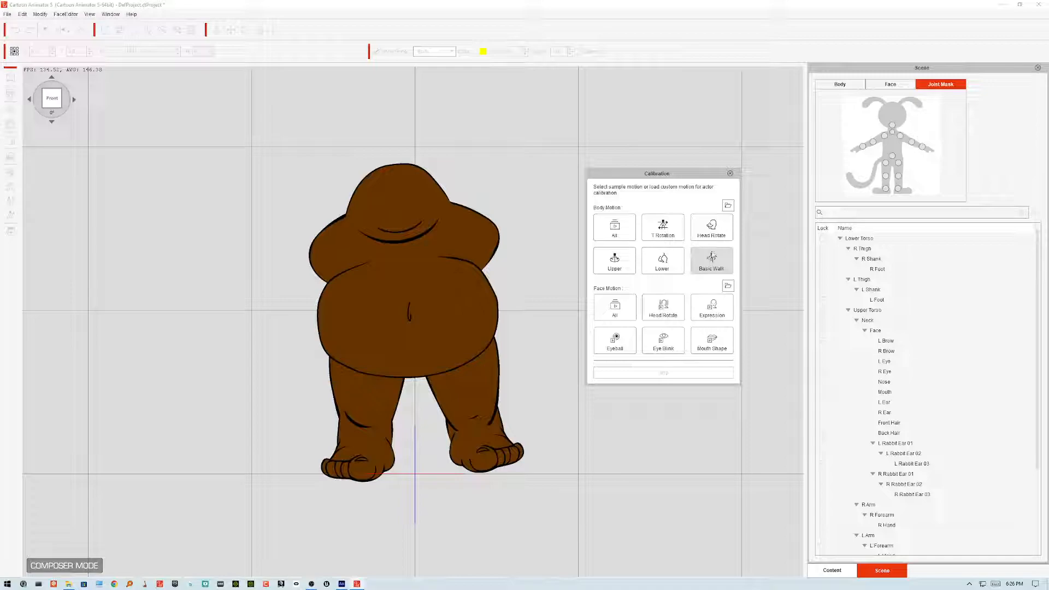
{"action": "left_click", "coordinate": [730, 174]}
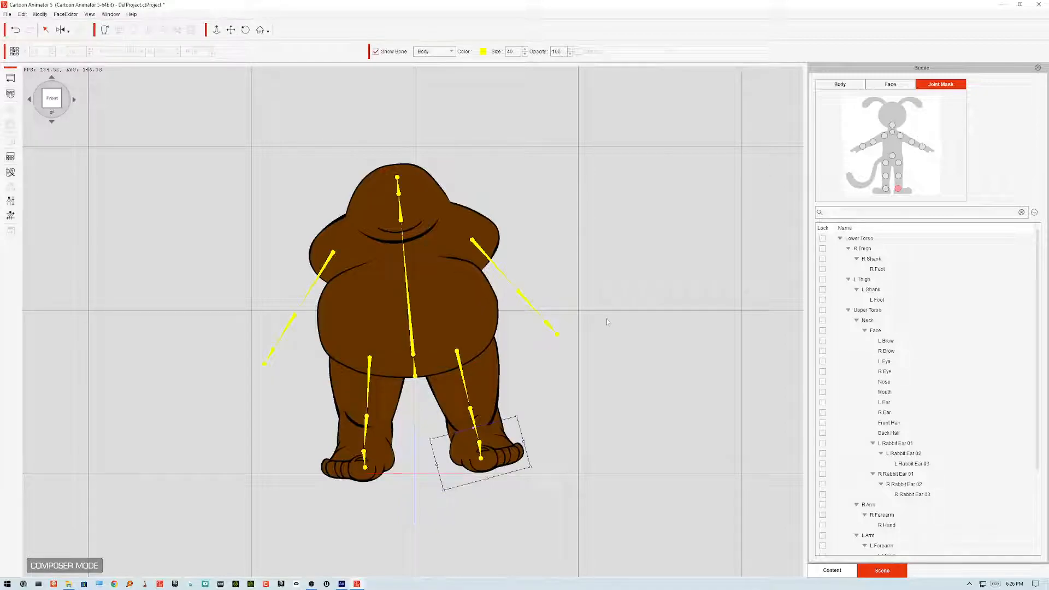
Step: Adjust the joint masks of the left shank and right shank
{"action": "left_click", "coordinate": [493, 372]}
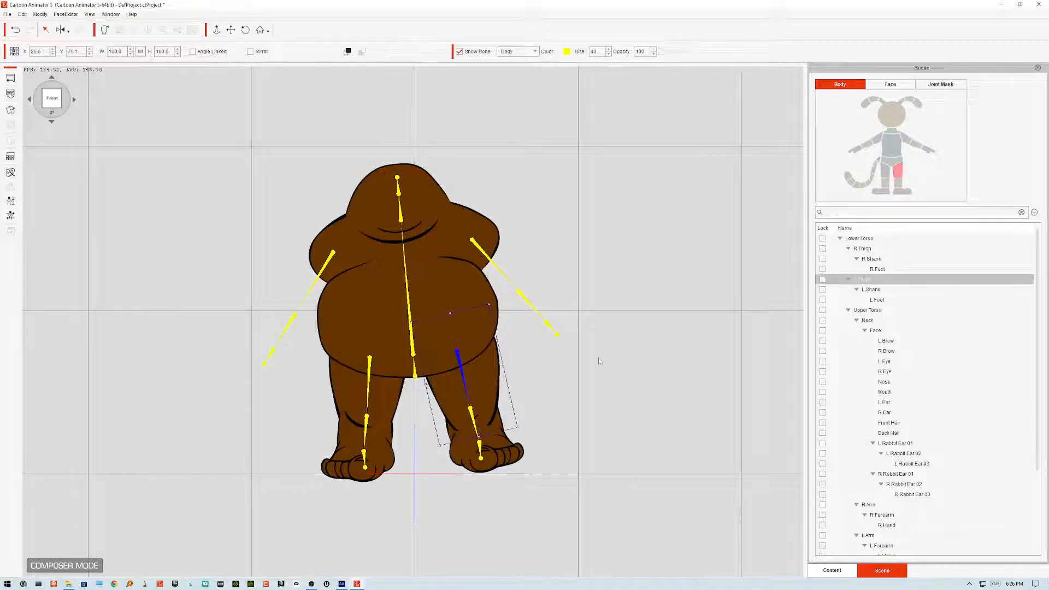
{"action": "left_click", "coordinate": [897, 185]}
{"action": "left_click", "coordinate": [930, 88]}
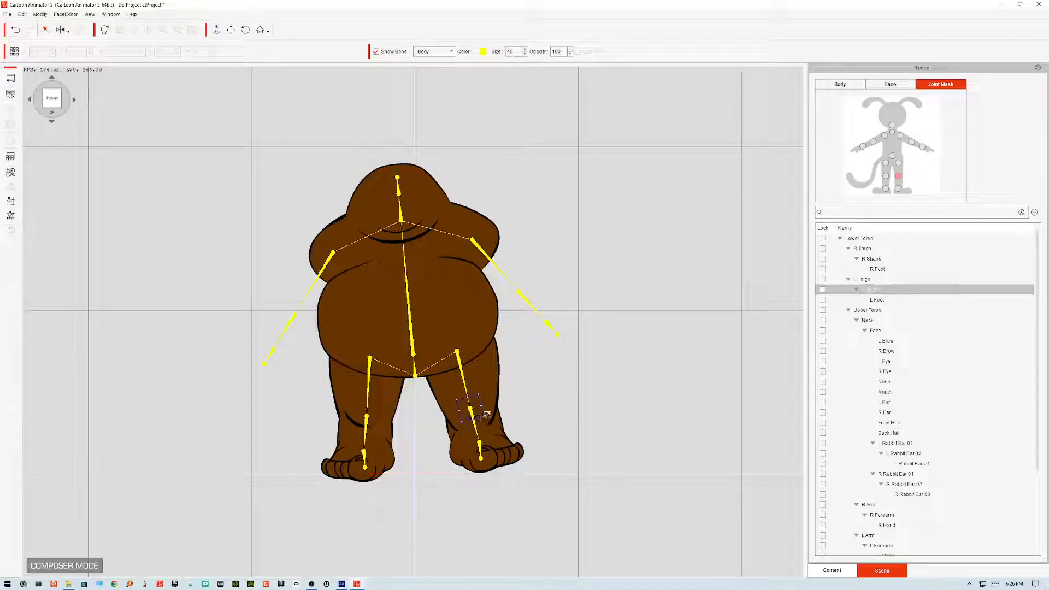
{"action": "left_click_drag", "start_coordinate": [518, 432], "coordinate": [535, 435]}
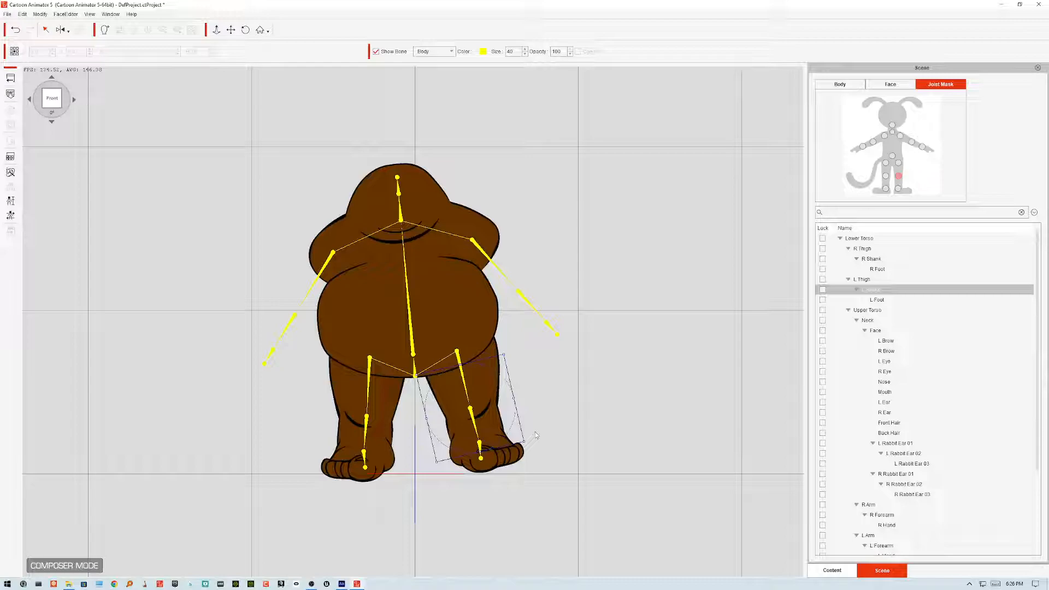
{"action": "left_click", "coordinate": [886, 176]}
{"action": "left_click_drag", "start_coordinate": [379, 427], "coordinate": [417, 446]}
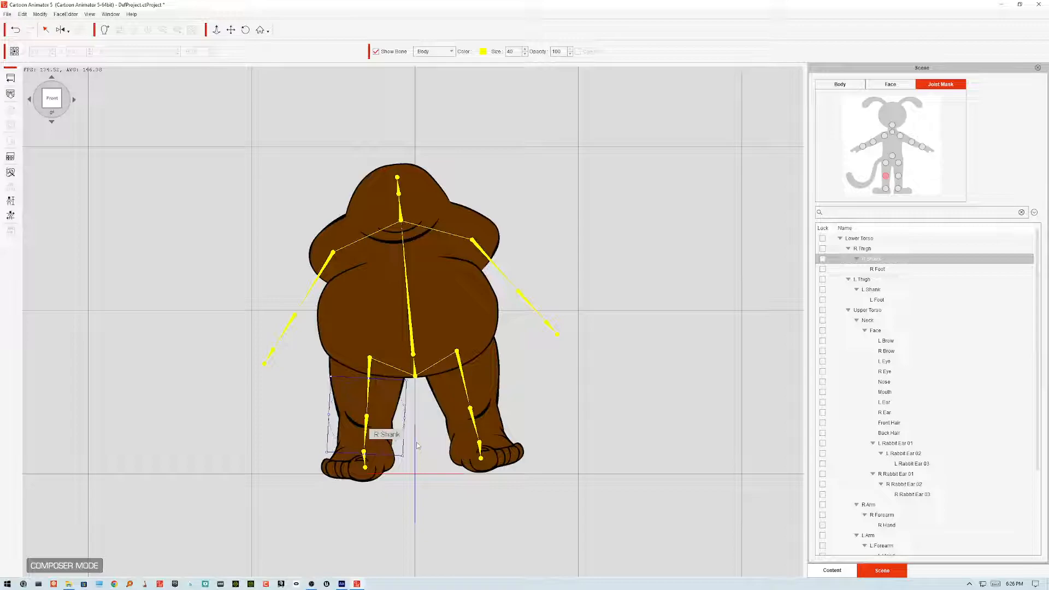
Step: Test the Basic Walk calibration motion once more
{"action": "left_click", "coordinate": [11, 216]}
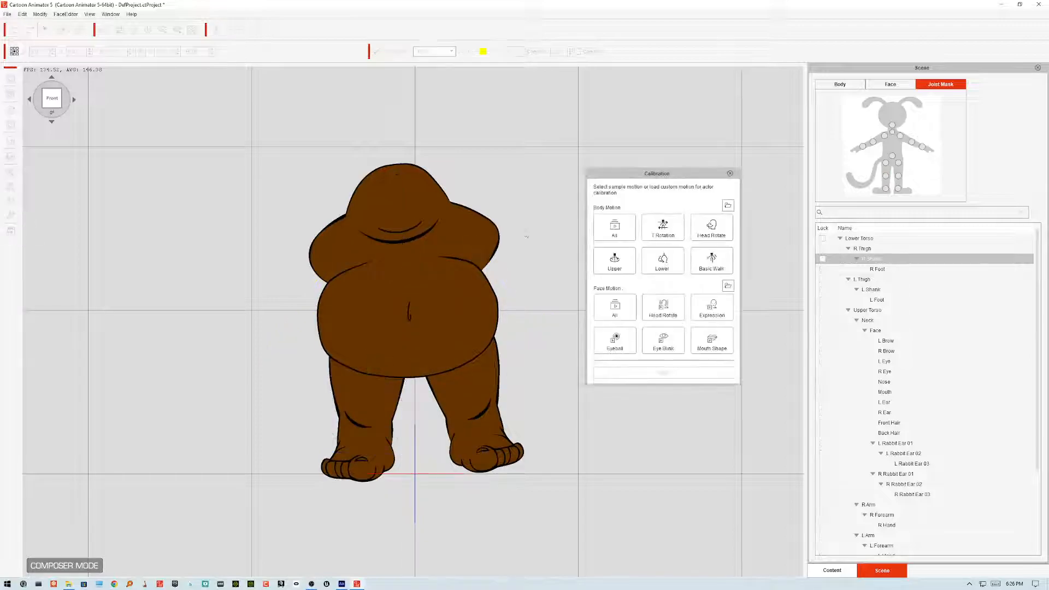
{"action": "left_click", "coordinate": [706, 256]}
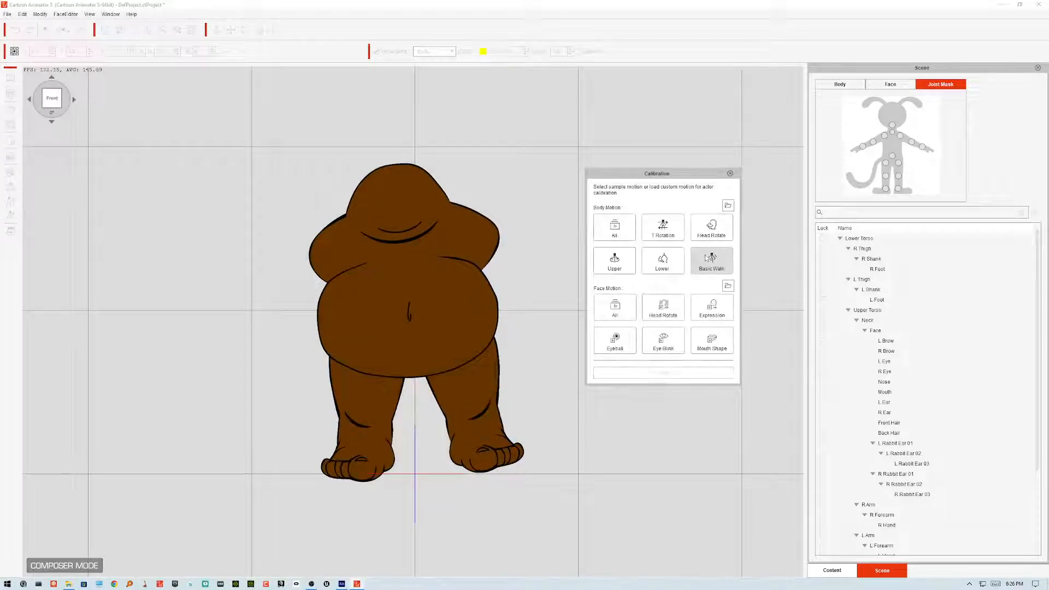
{"action": "left_click", "coordinate": [726, 260]}
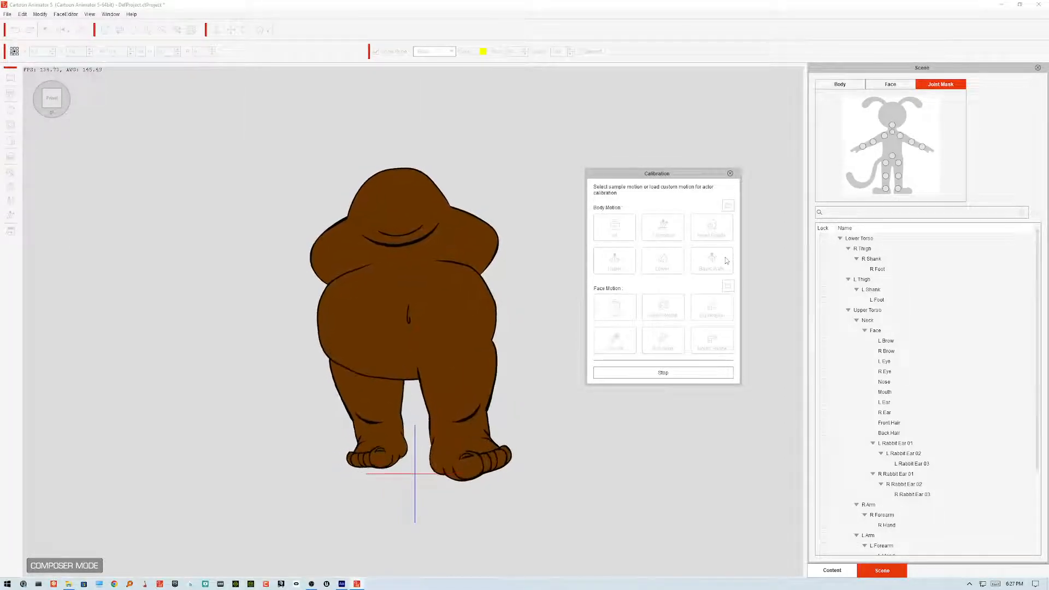
{"action": "left_click", "coordinate": [726, 260]}
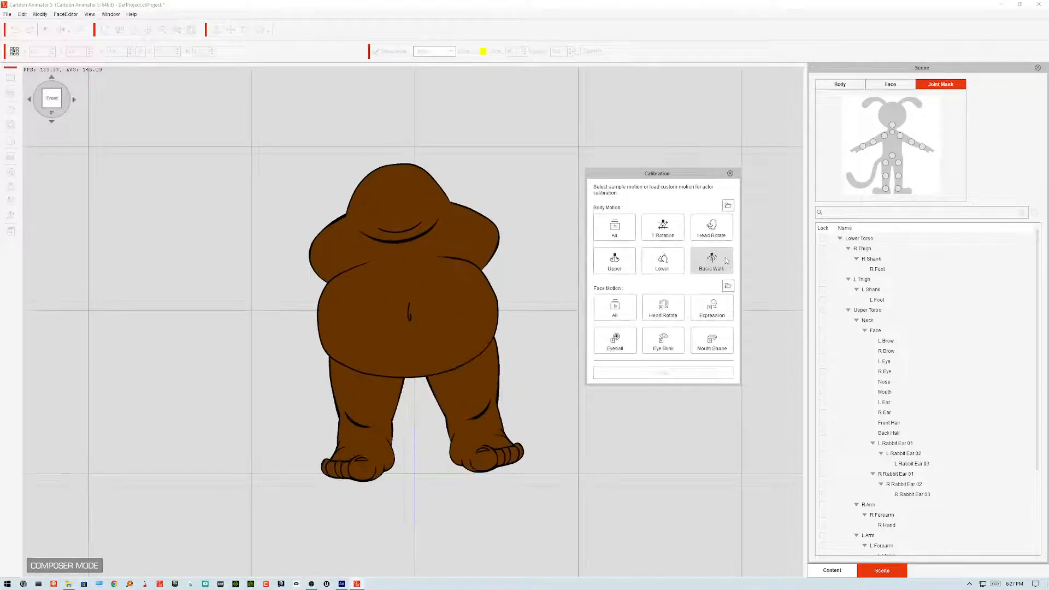
Step: Replay the Basic Walk calibration motion several times to review the leg masks, then close calibration
{"action": "left_click", "coordinate": [726, 260]}
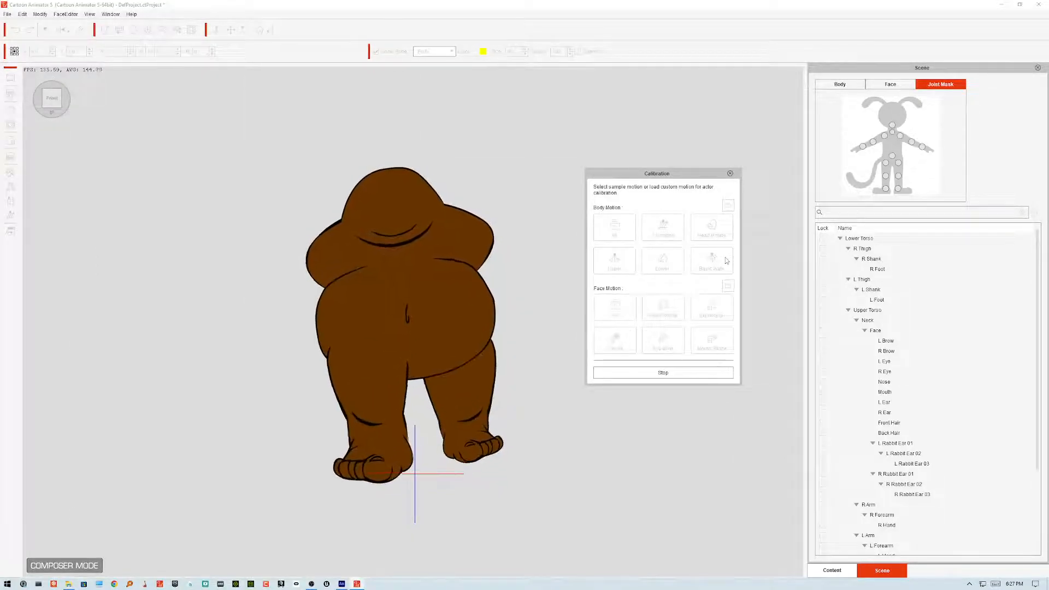
{"action": "left_click", "coordinate": [726, 261]}
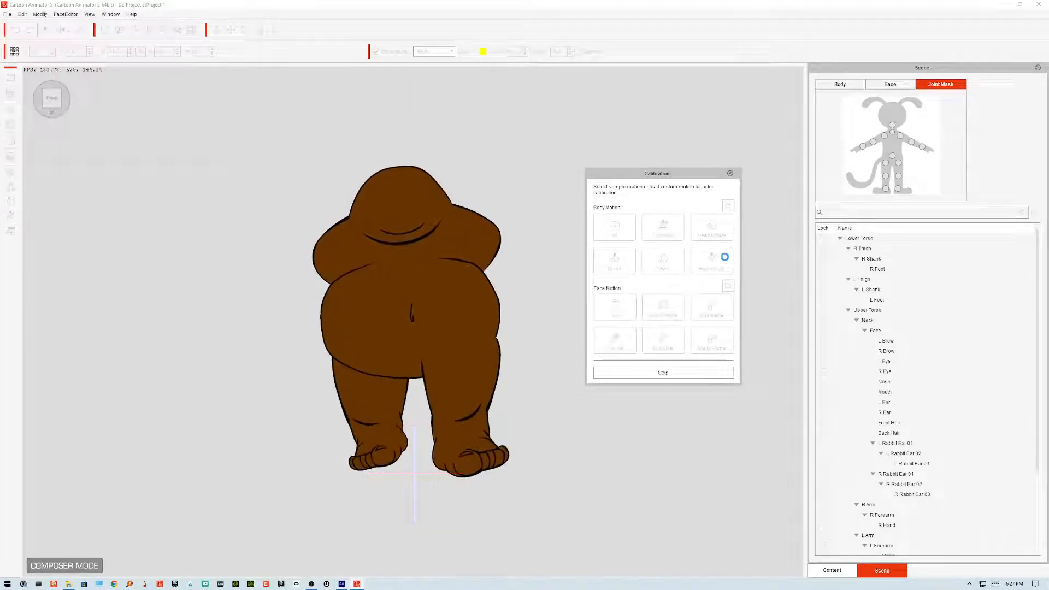
{"action": "left_click", "coordinate": [726, 261]}
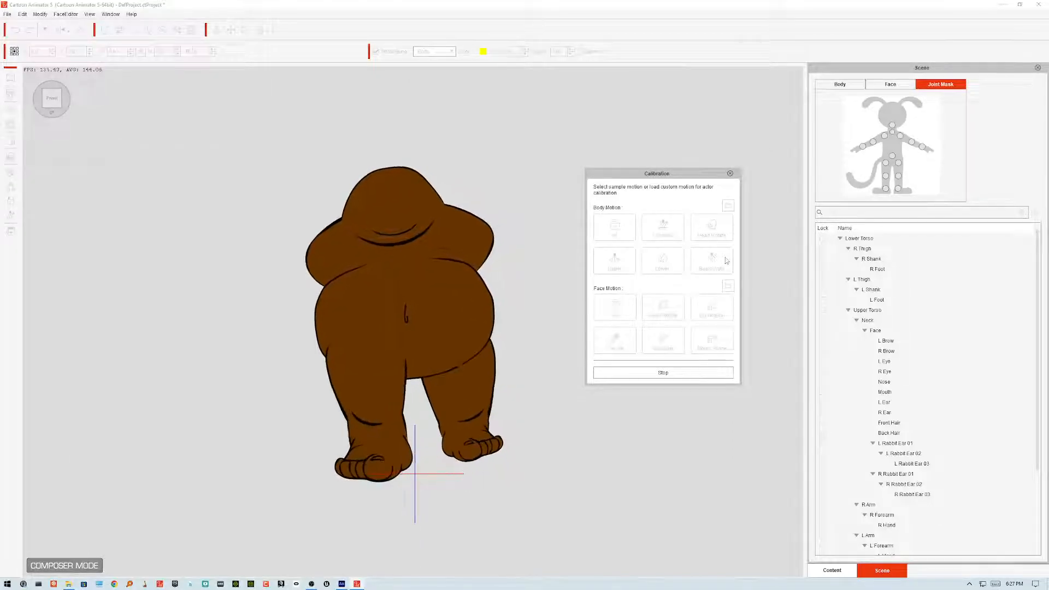
{"action": "left_click", "coordinate": [727, 261]}
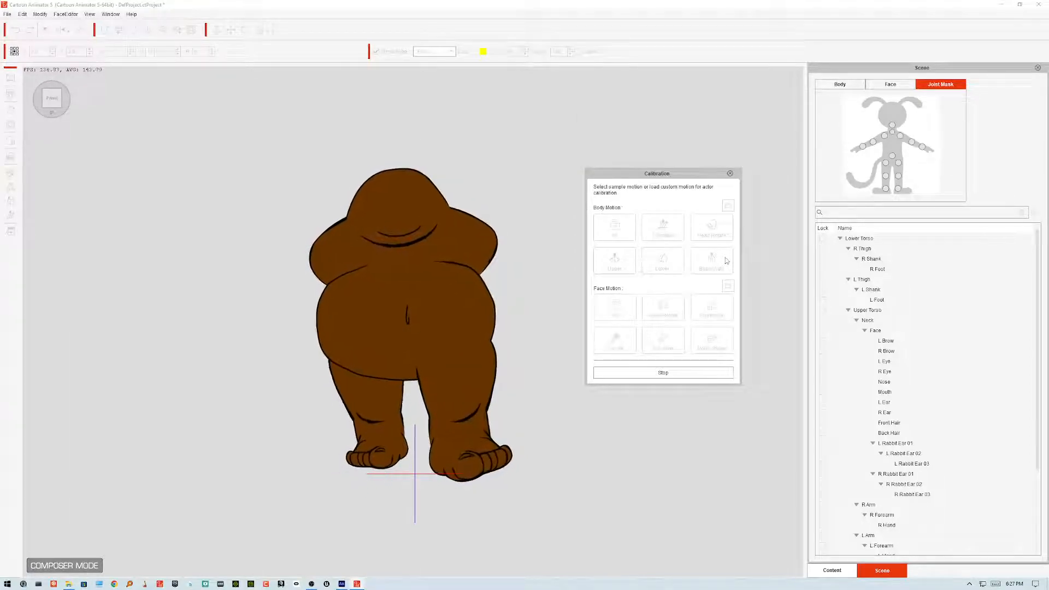
{"action": "left_click", "coordinate": [726, 261]}
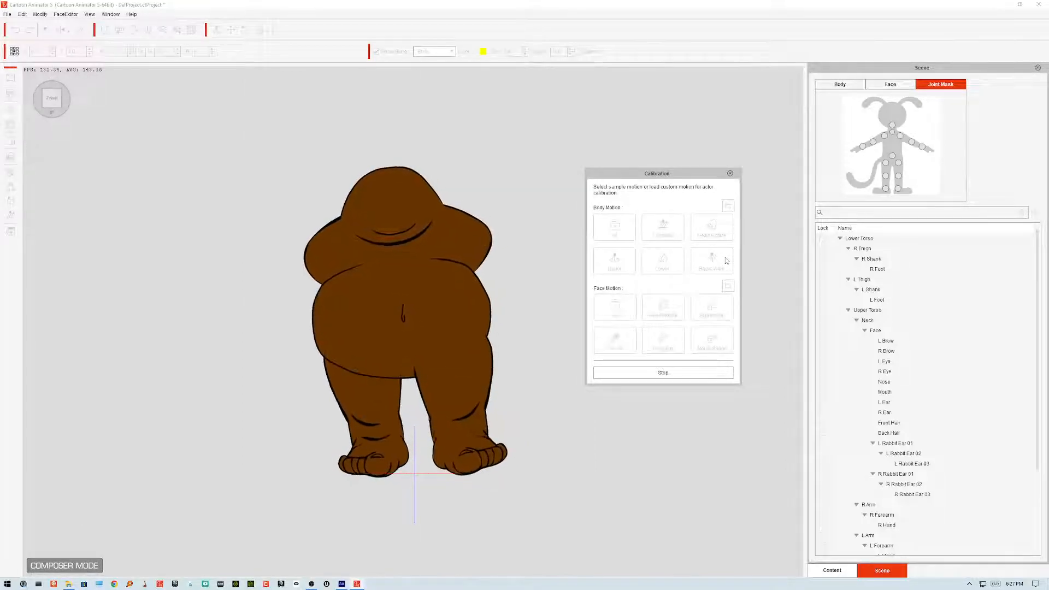
{"action": "left_click", "coordinate": [727, 261]}
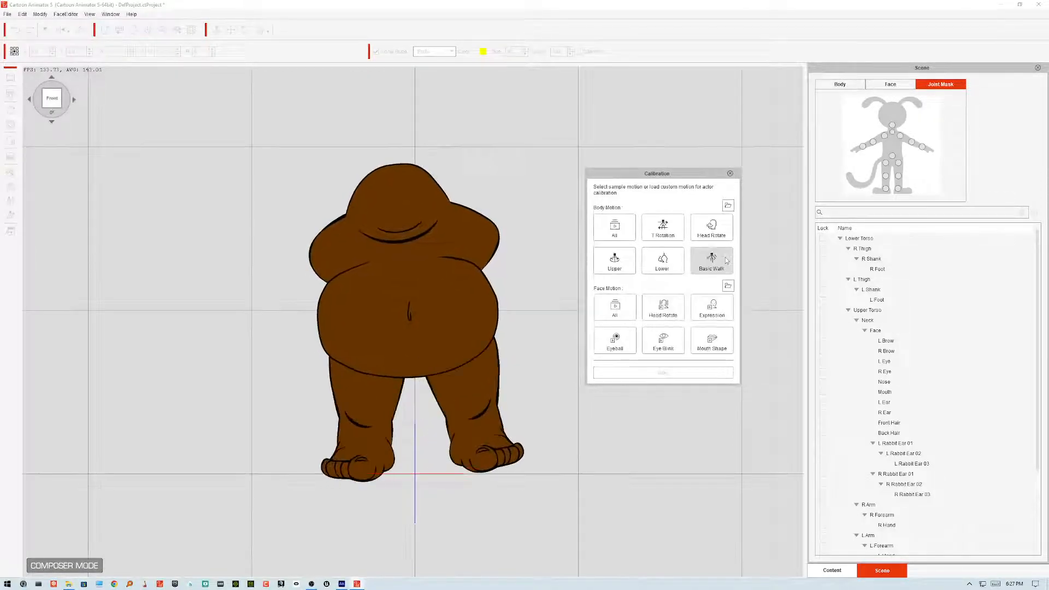
{"action": "left_click", "coordinate": [727, 261]}
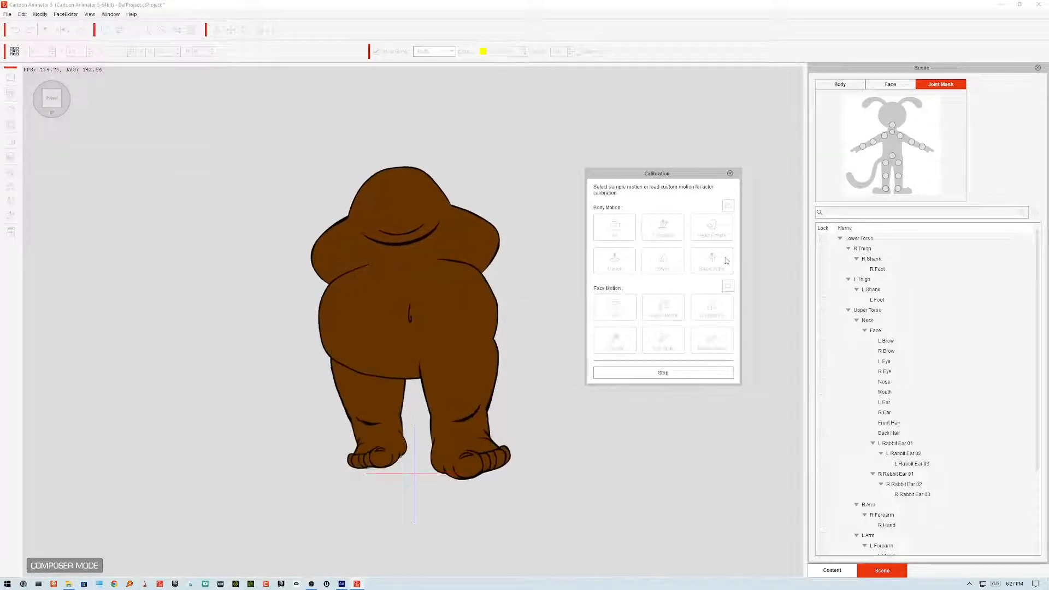
{"action": "left_click", "coordinate": [727, 261]}
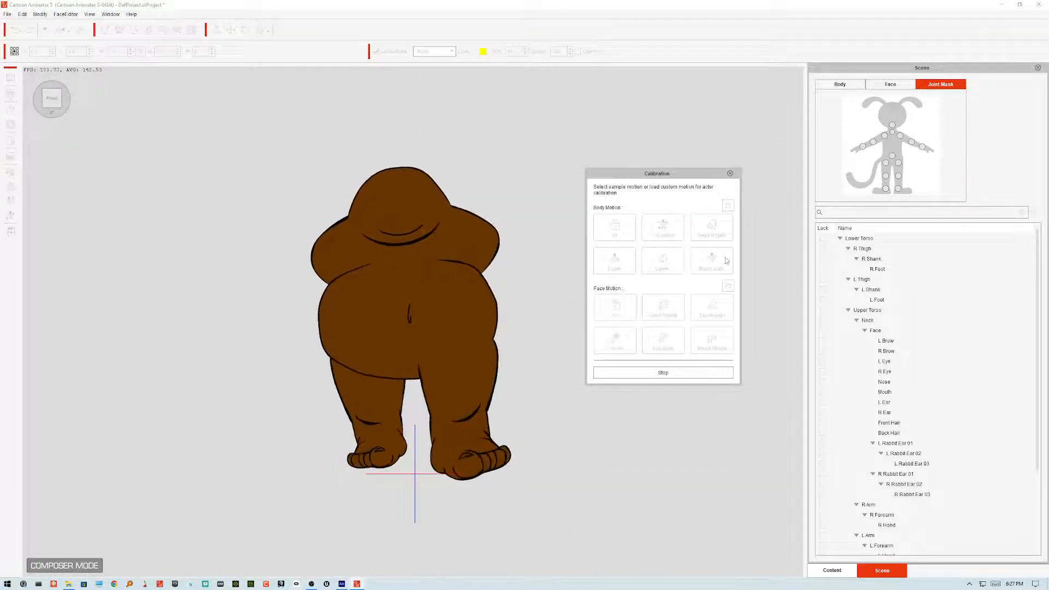
{"action": "left_click", "coordinate": [726, 260]}
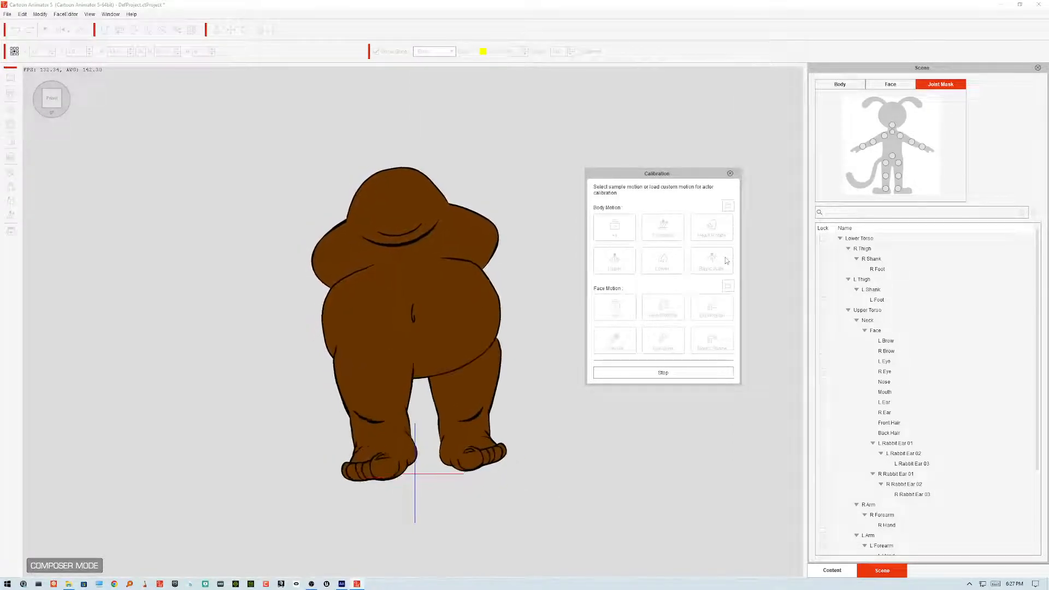
{"action": "left_click", "coordinate": [730, 173]}
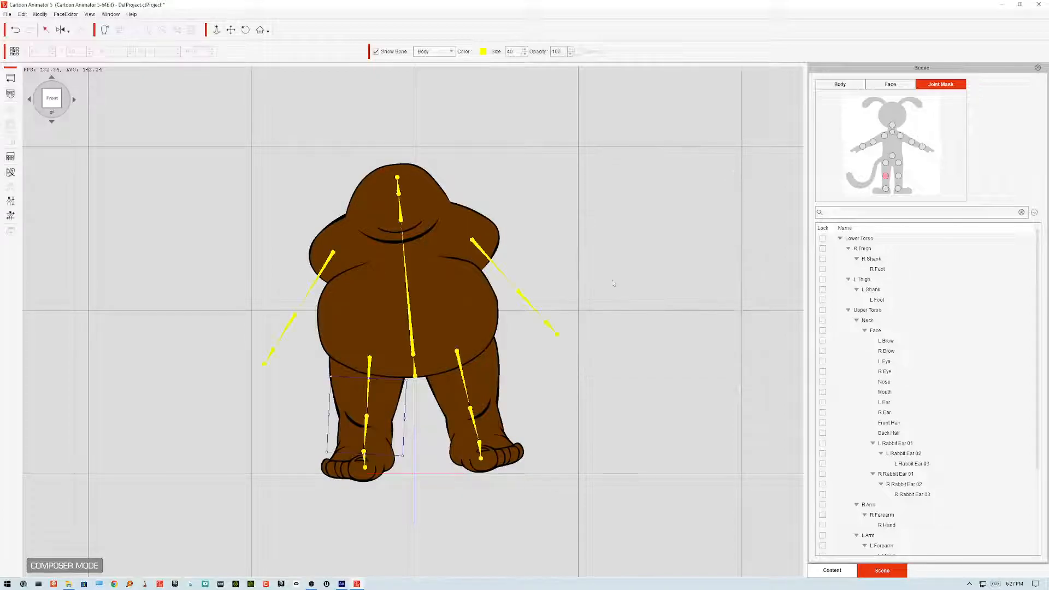
Step: Switch to Animate, select the Left_arm_0 movie clip on Santa's arm, and choose the Brush tool
{"action": "left_click", "coordinate": [341, 583]}
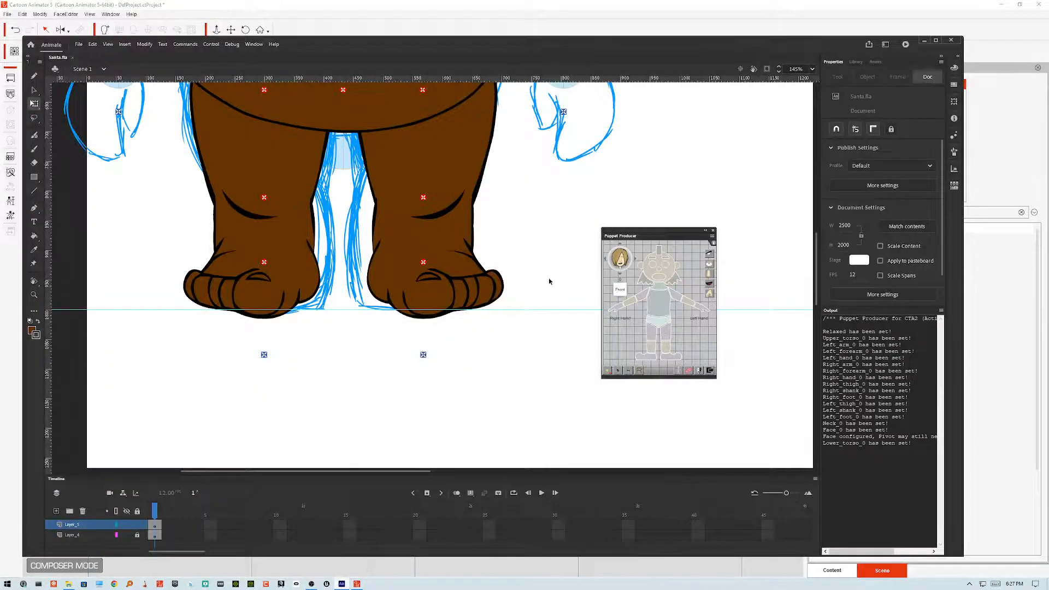
{"action": "left_click_drag", "start_coordinate": [543, 265], "coordinate": [510, 461]}
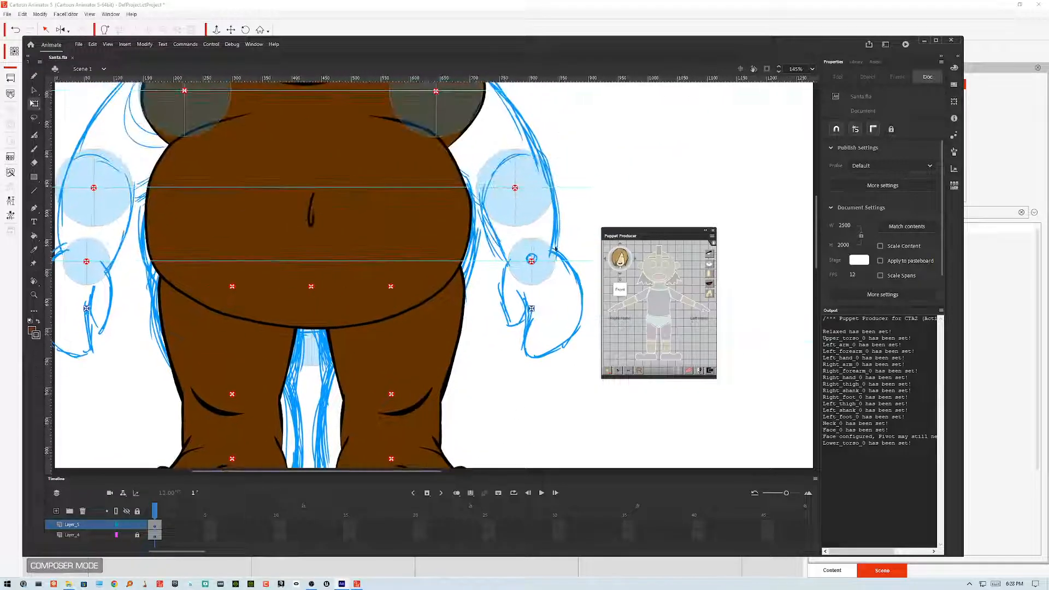
{"action": "left_click_drag", "start_coordinate": [585, 196], "coordinate": [532, 352]}
{"action": "left_click_drag", "start_coordinate": [479, 181], "coordinate": [417, 171]}
{"action": "left_click_drag", "start_coordinate": [469, 265], "coordinate": [459, 216]}
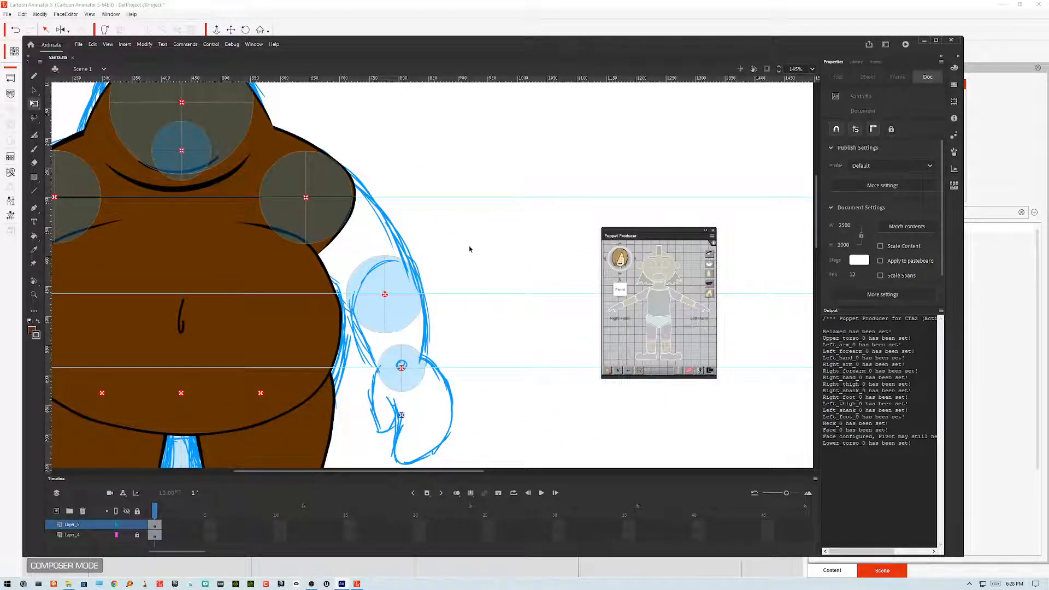
{"action": "left_click", "coordinate": [347, 216]}
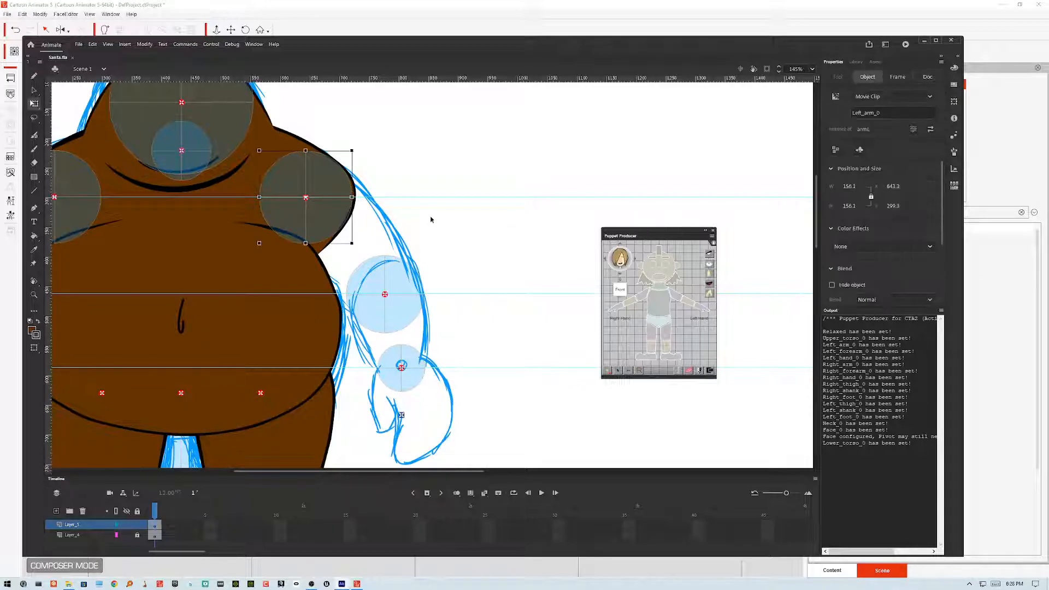
{"action": "left_click", "coordinate": [36, 149]}
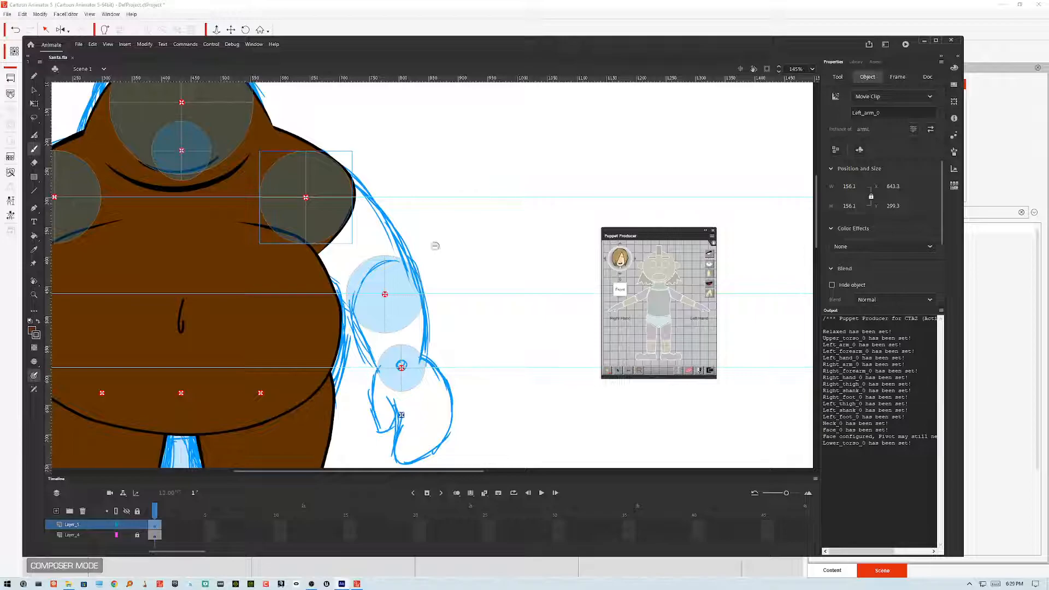
Step: Enter the Left_arm_0 movie clip, zoom in, and brush a new upper-arm outline over the sketch
{"action": "key", "text": "v"}
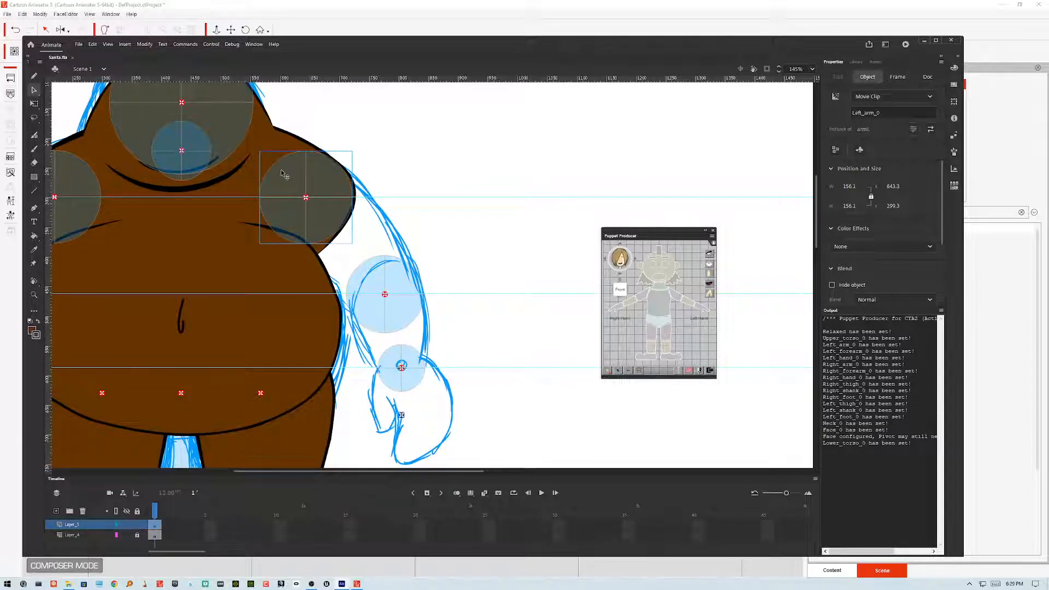
{"action": "double_click", "coordinate": [284, 174]}
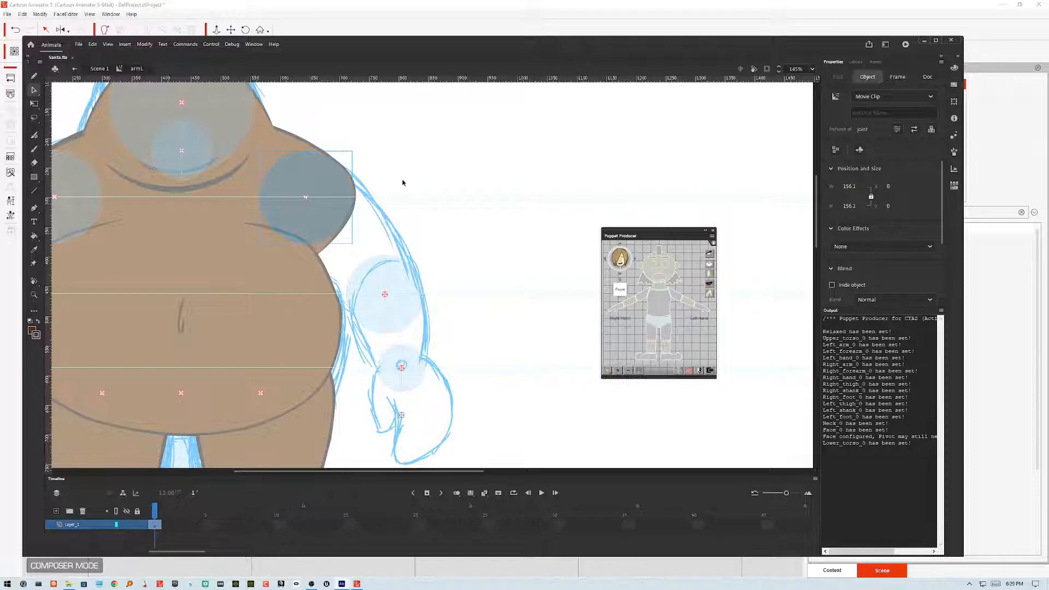
{"action": "scroll", "coordinate": [345, 255], "scroll_direction": "up", "scroll_amount": 5}
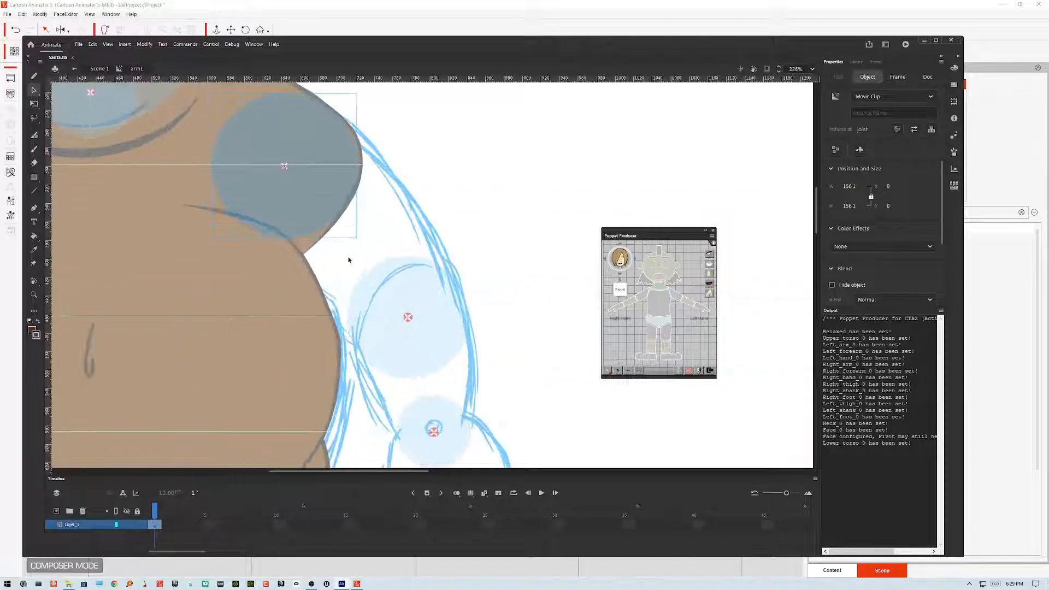
{"action": "scroll", "coordinate": [351, 268], "scroll_direction": "down", "scroll_amount": 2}
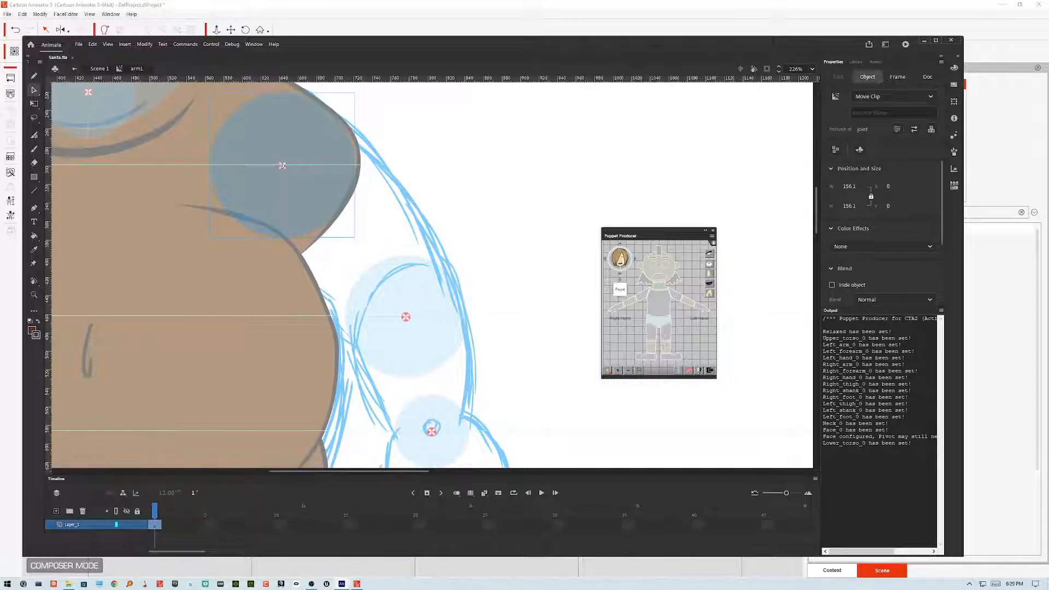
{"action": "left_click_drag", "start_coordinate": [351, 268], "coordinate": [308, 294]}
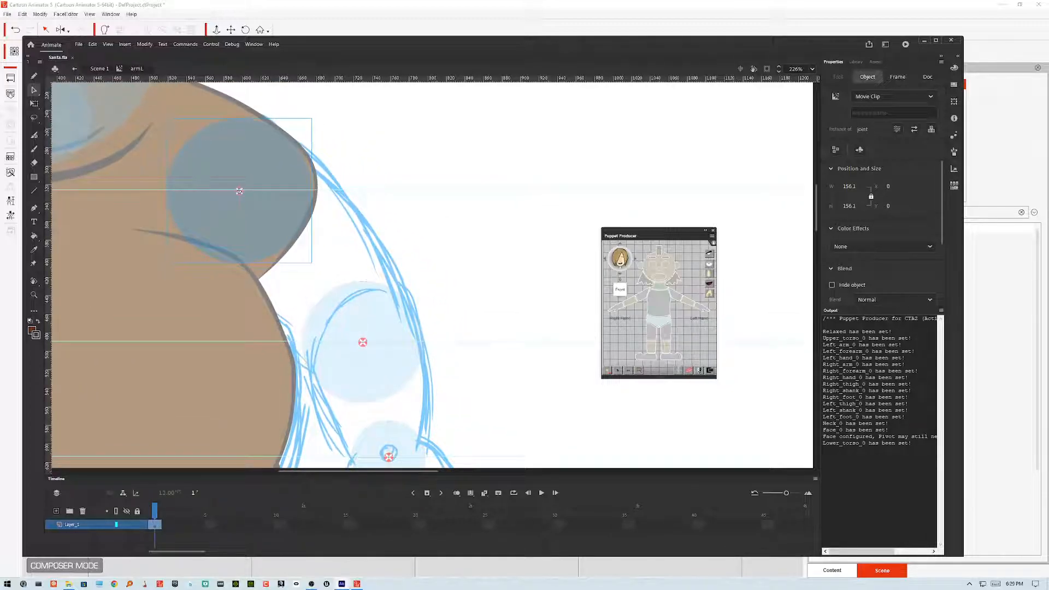
{"action": "key", "text": "b"}
{"action": "left_click", "coordinate": [35, 321]}
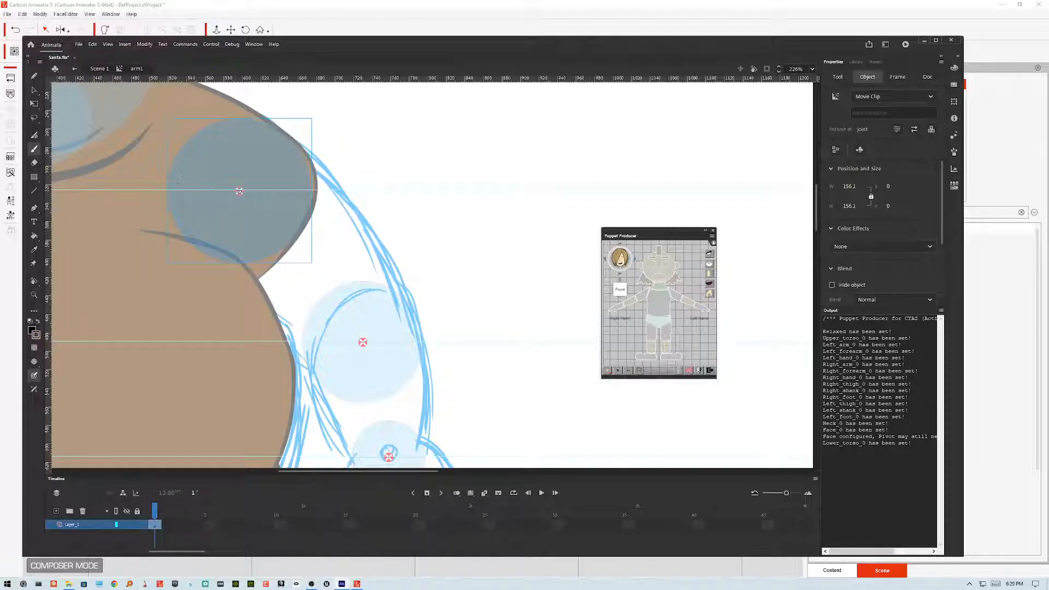
{"action": "mouse_move", "coordinate": [175, 160]}
{"action": "left_mouse_down"}
{"action": "mouse_move", "coordinate": [186, 237]}
{"action": "mouse_move", "coordinate": [268, 300]}
{"action": "mouse_move", "coordinate": [328, 389]}
{"action": "mouse_move", "coordinate": [362, 402]}
{"action": "mouse_move", "coordinate": [409, 383]}
{"action": "mouse_move", "coordinate": [422, 351]}
{"action": "mouse_move", "coordinate": [404, 282]}
{"action": "mouse_move", "coordinate": [357, 208]}
{"action": "mouse_move", "coordinate": [291, 138]}
{"action": "mouse_move", "coordinate": [221, 115]}
{"action": "mouse_move", "coordinate": [170, 156]}
{"action": "left_mouse_up"}
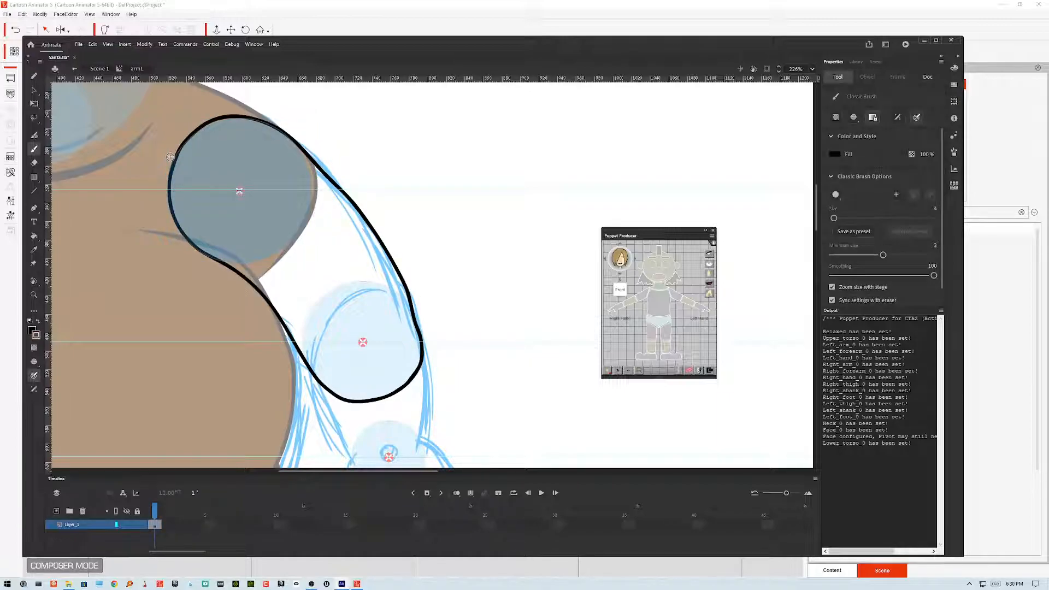
Step: Select the new arm outline and smooth it twice
{"action": "key", "text": "v"}
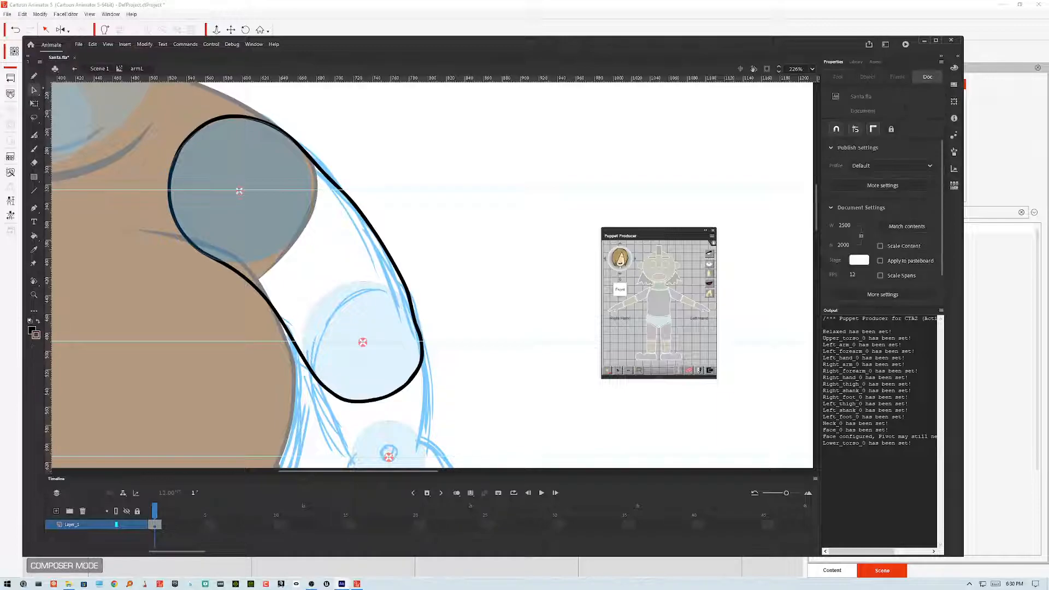
{"action": "left_click", "coordinate": [263, 269]}
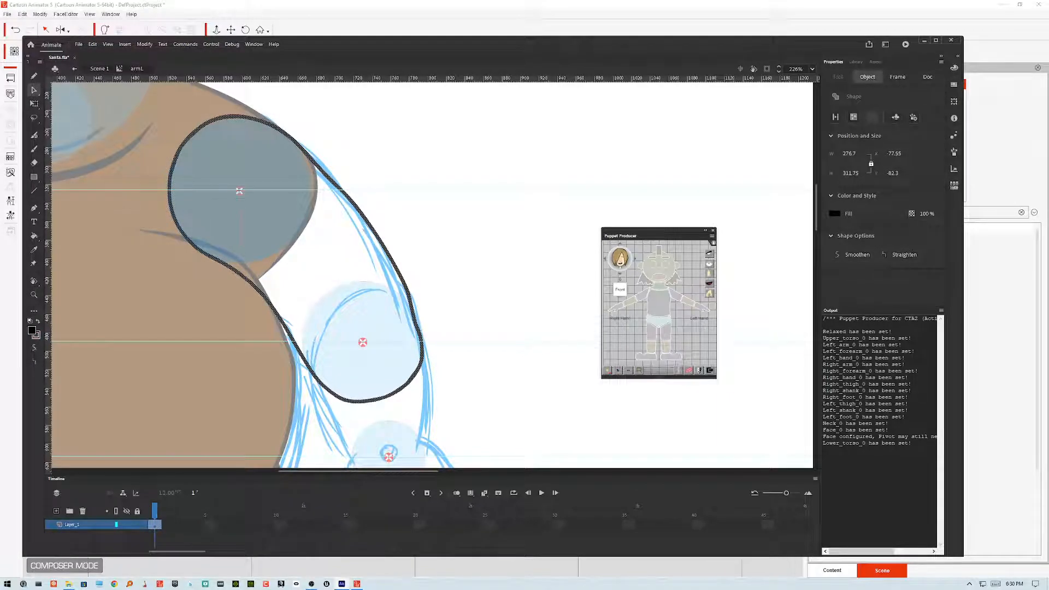
{"action": "left_click", "coordinate": [34, 347]}
{"action": "left_click", "coordinate": [35, 348]}
{"action": "left_click", "coordinate": [426, 239]}
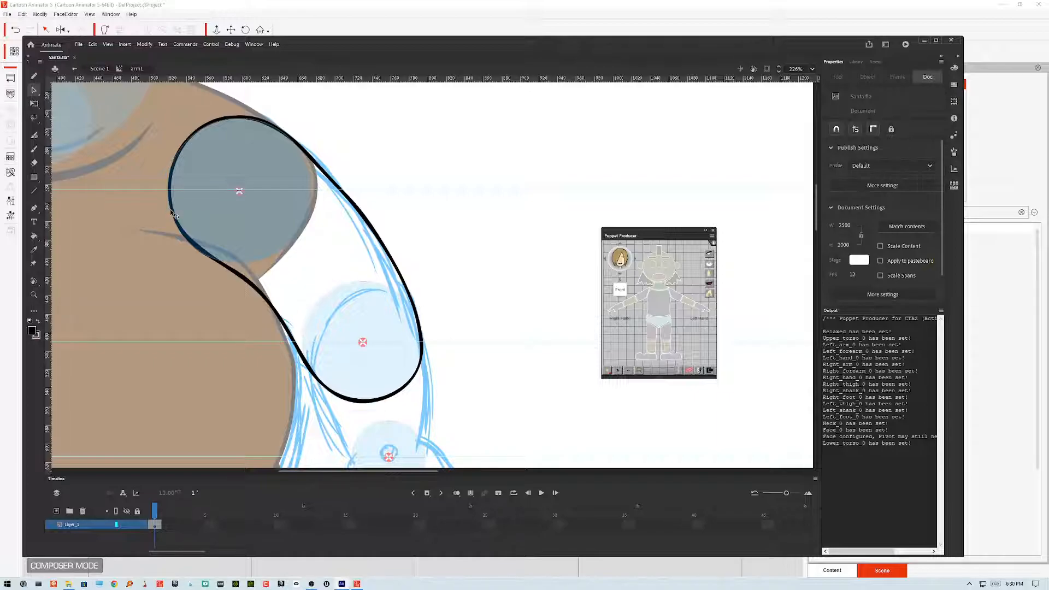
Step: Move the arm outline onto a new layer, pasting it in place
{"action": "left_click_drag", "start_coordinate": [171, 212], "coordinate": [170, 211]}
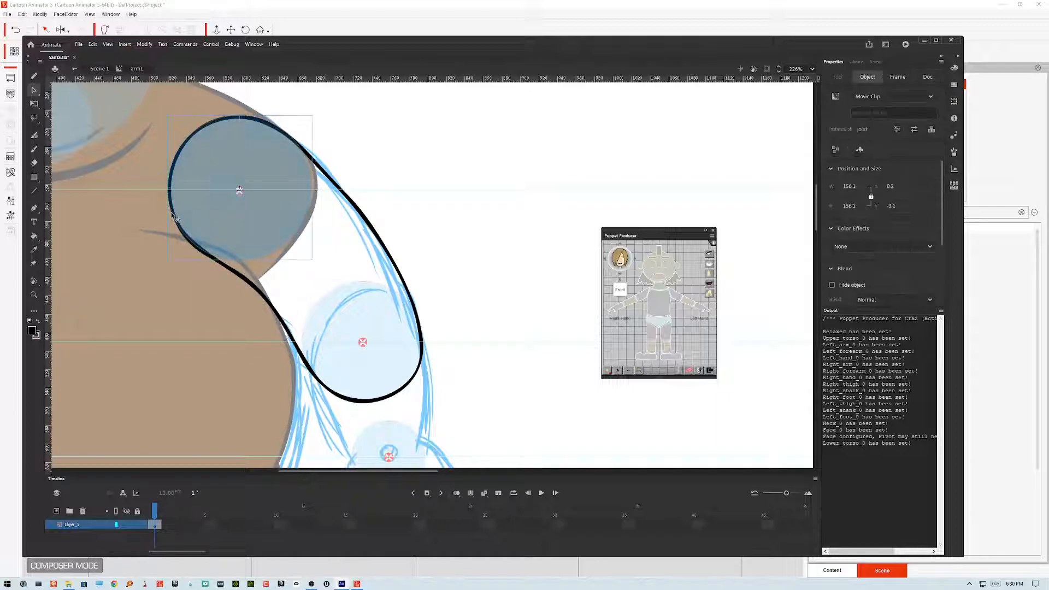
{"action": "left_click", "coordinate": [166, 212]}
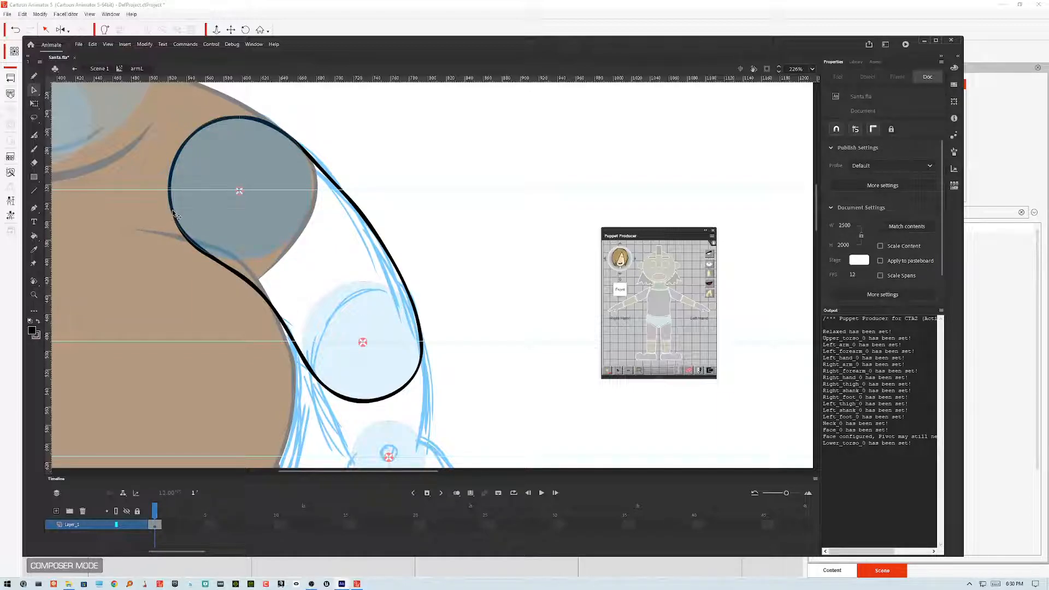
{"action": "left_click", "coordinate": [367, 224]}
{"action": "key", "text": "Delete"}
{"action": "left_click", "coordinate": [56, 512]}
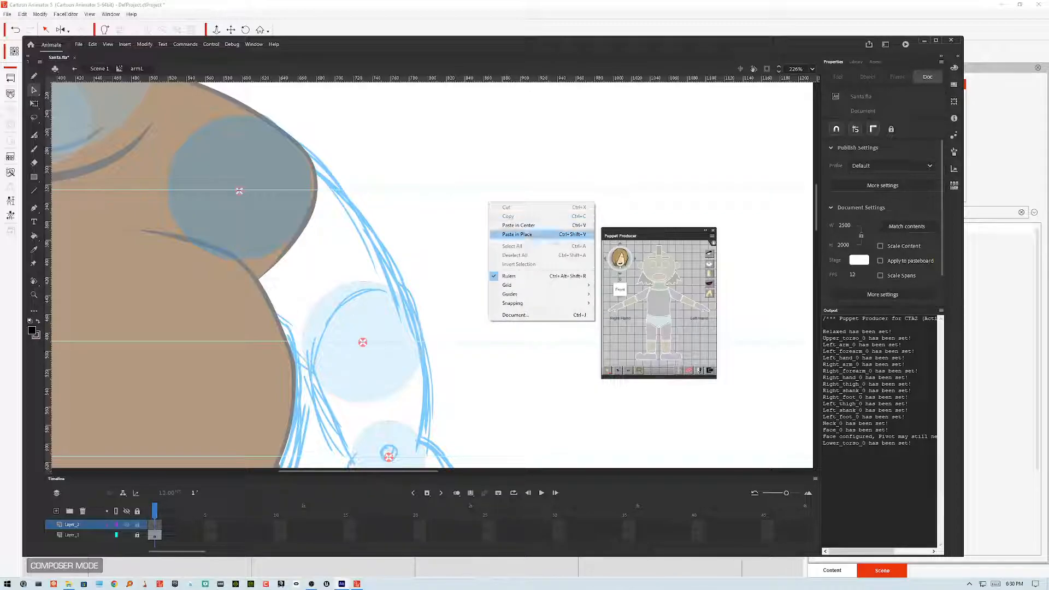
{"action": "left_click", "coordinate": [552, 234]}
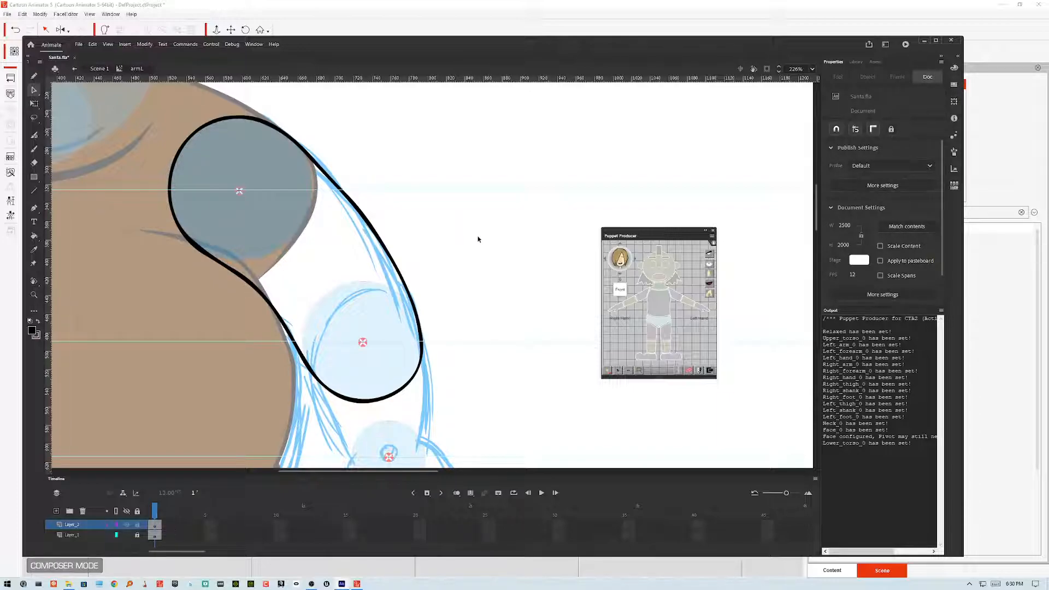
Step: Fill the inside of the arm outline with the brown skin colour using the Paint Bucket
{"action": "left_click", "coordinate": [34, 235]}
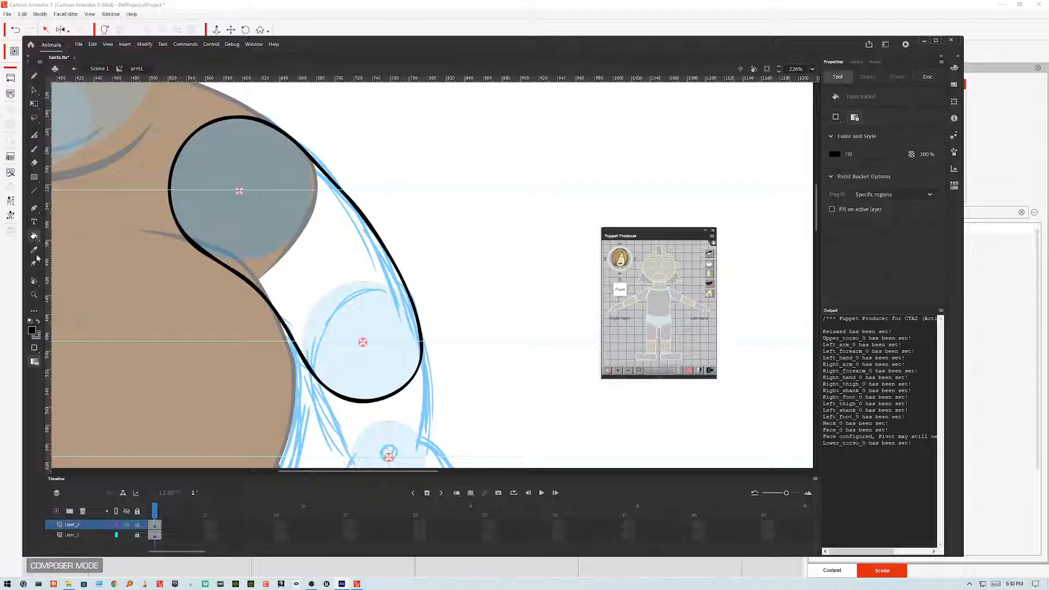
{"action": "left_click", "coordinate": [332, 285]}
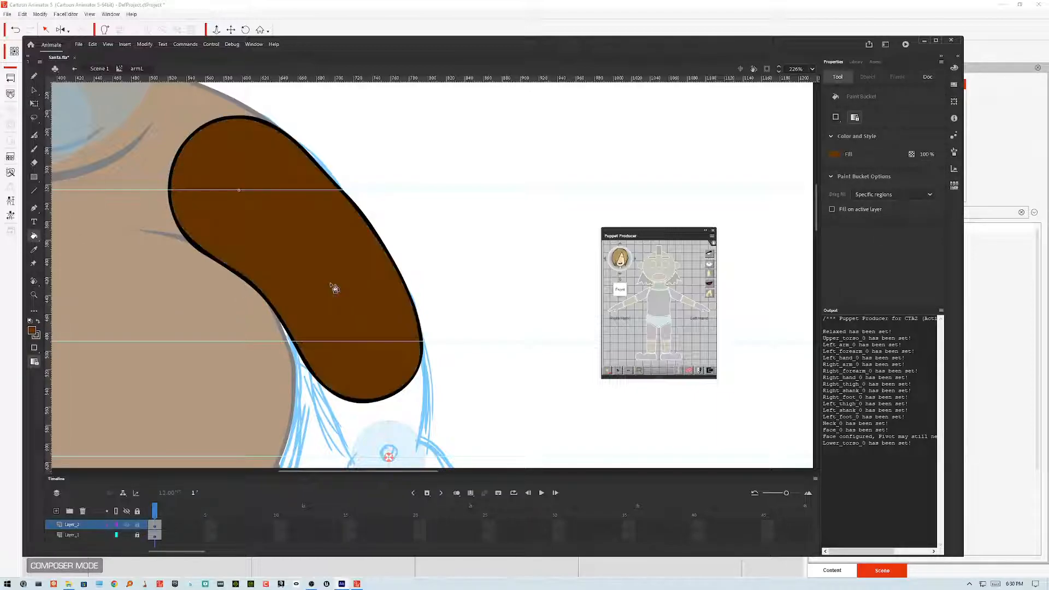
{"action": "left_click", "coordinate": [35, 89]}
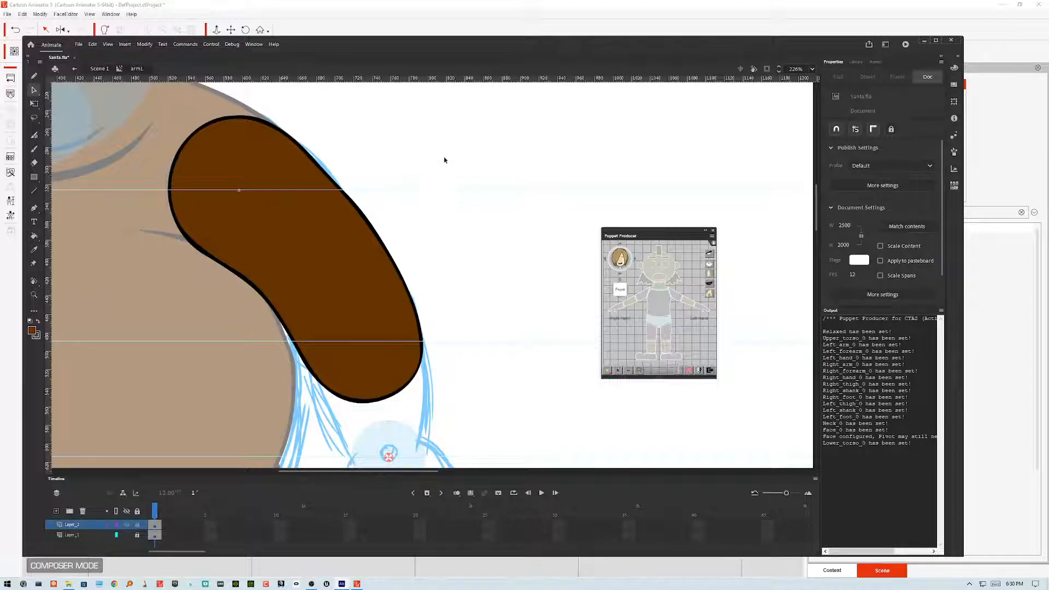
{"action": "left_click_drag", "start_coordinate": [329, 175], "coordinate": [330, 173]}
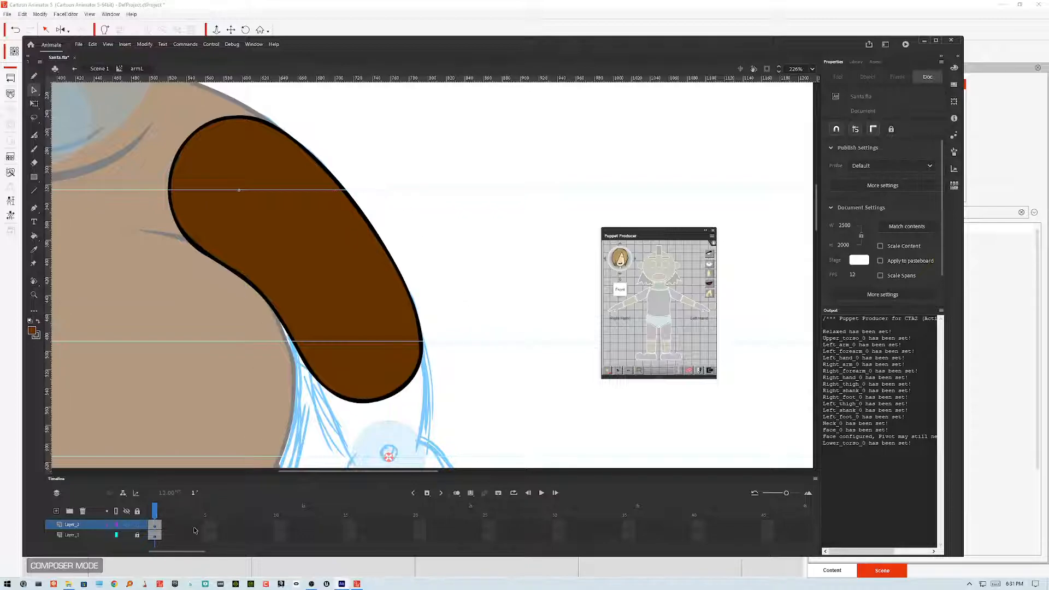
Step: Toggle the sketch layer's visibility and re-export the movie as the Santa SWF, replacing the existing file
{"action": "left_click", "coordinate": [115, 512]}
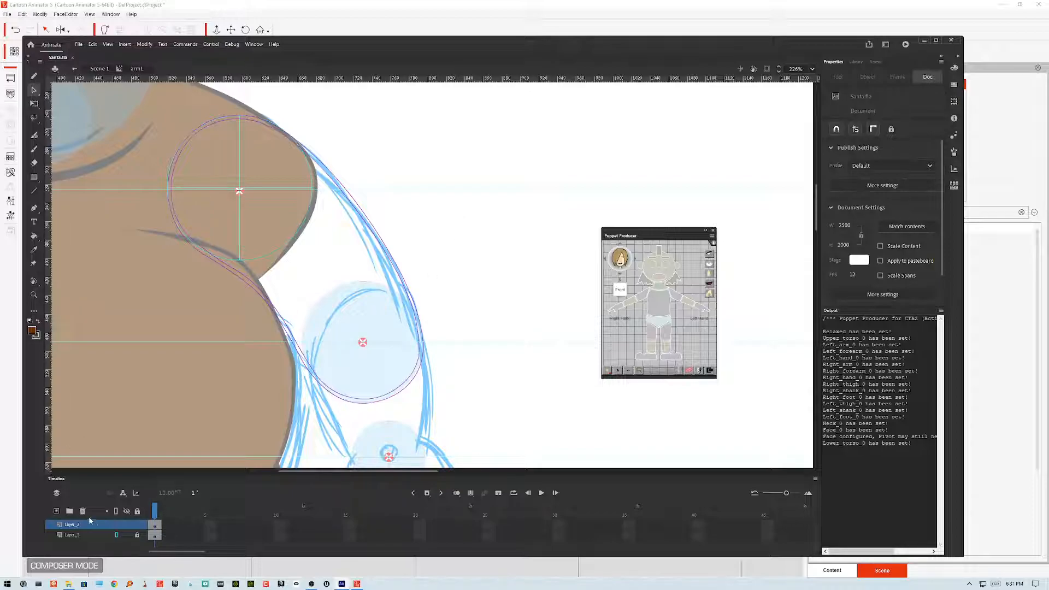
{"action": "left_click", "coordinate": [117, 513]}
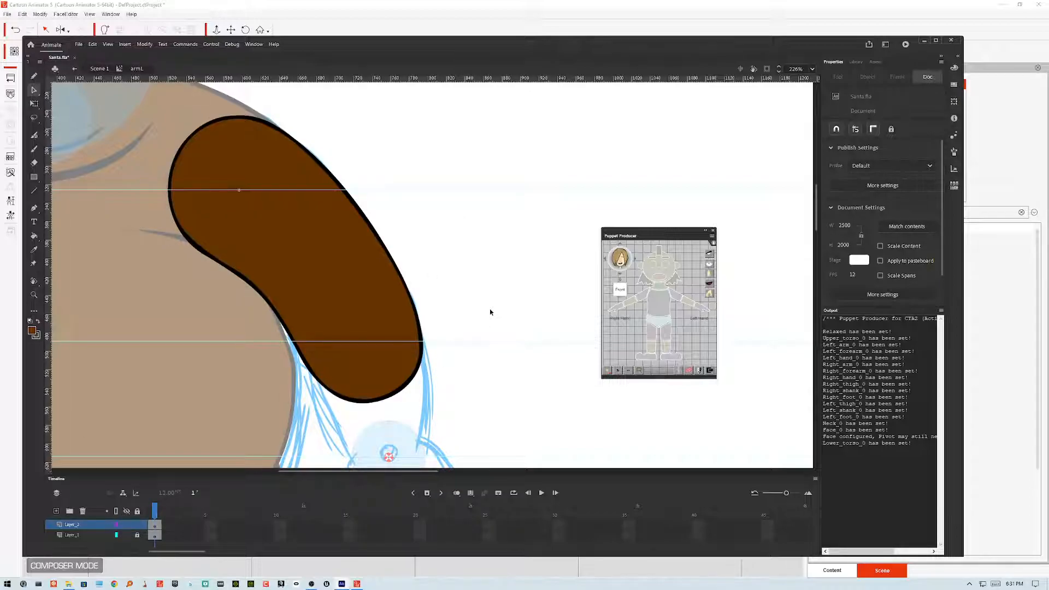
{"action": "key", "text": "ctrl+alt+shift+s"}
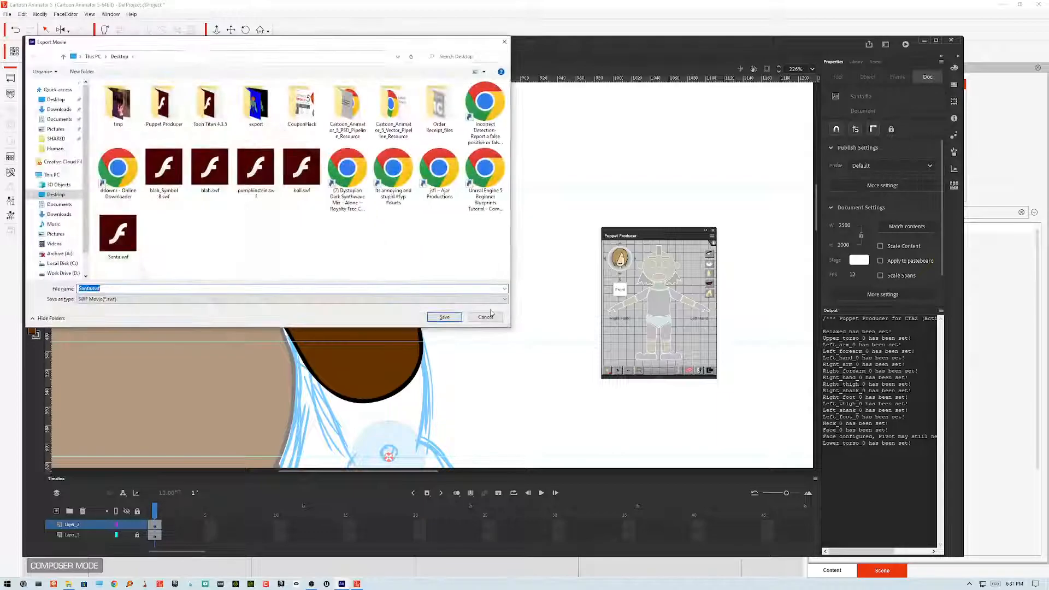
{"action": "key", "text": "Return"}
{"action": "key", "text": "Return"}
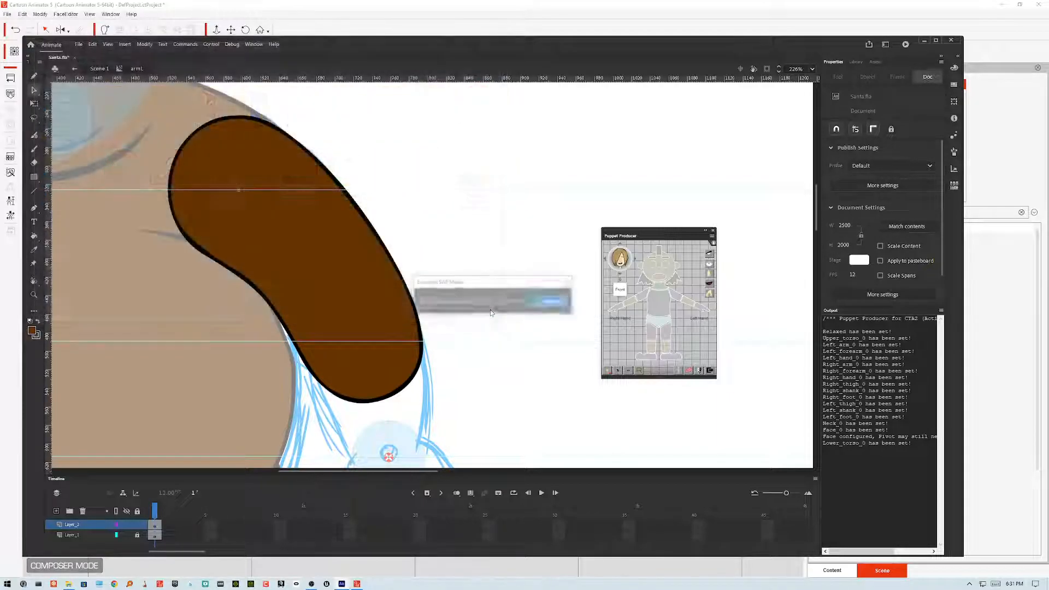
Step: Switch to Cartoon Animator and update the character from the SWF, keeping the joint mask settings
{"action": "left_click", "coordinate": [357, 584]}
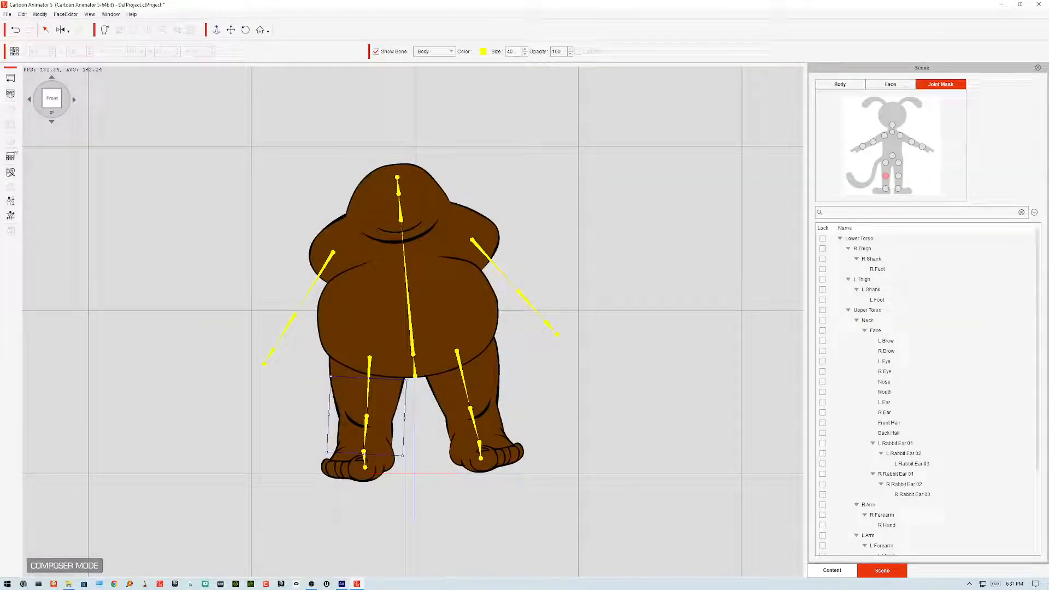
{"action": "left_click", "coordinate": [10, 94]}
{"action": "left_click", "coordinate": [358, 198]}
{"action": "left_click", "coordinate": [423, 291]}
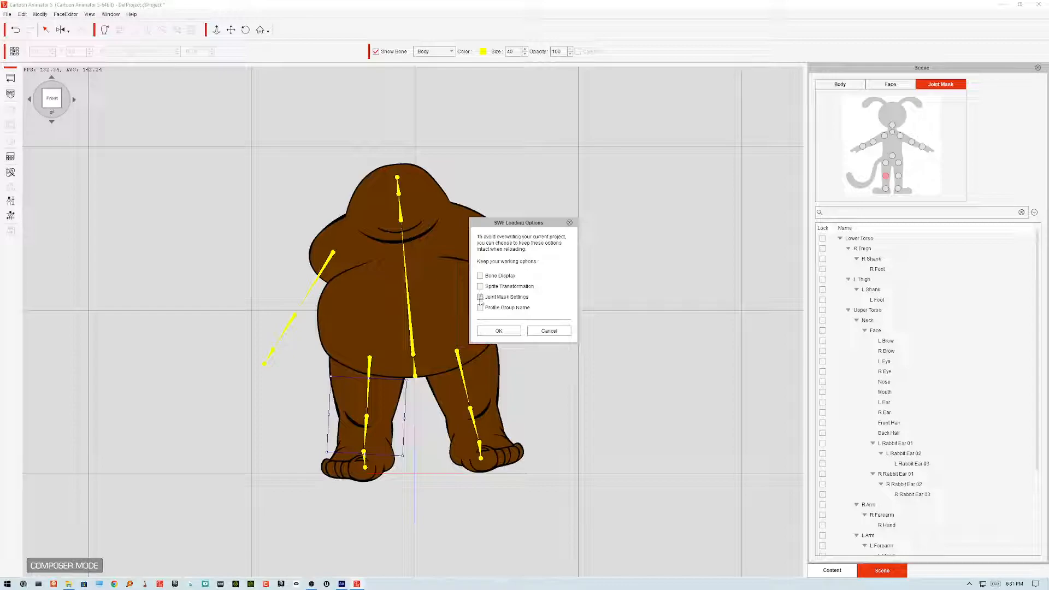
{"action": "left_click", "coordinate": [480, 298]}
{"action": "left_click", "coordinate": [496, 331]}
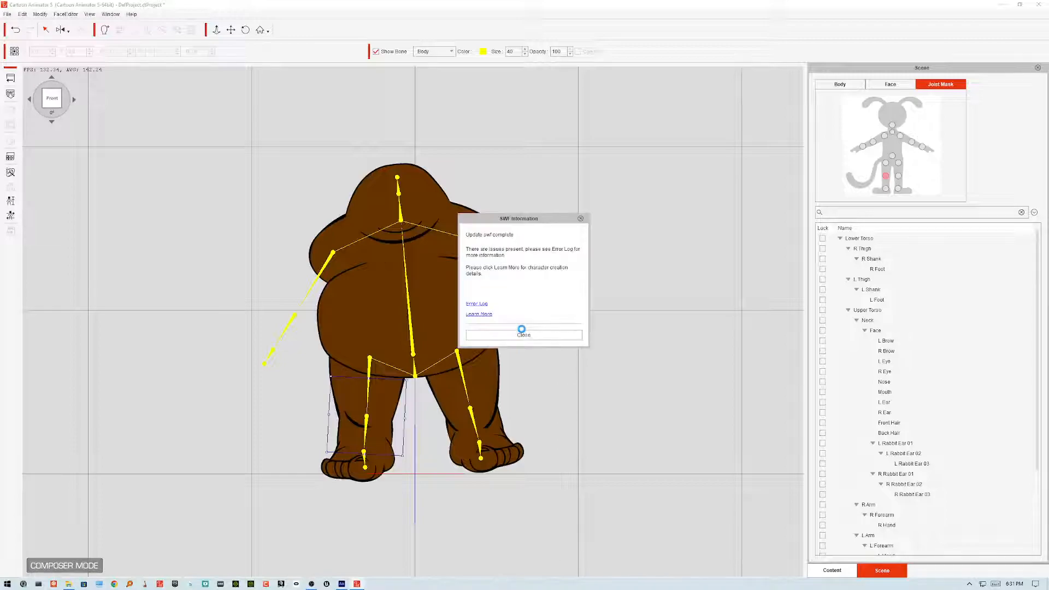
{"action": "left_click", "coordinate": [520, 337]}
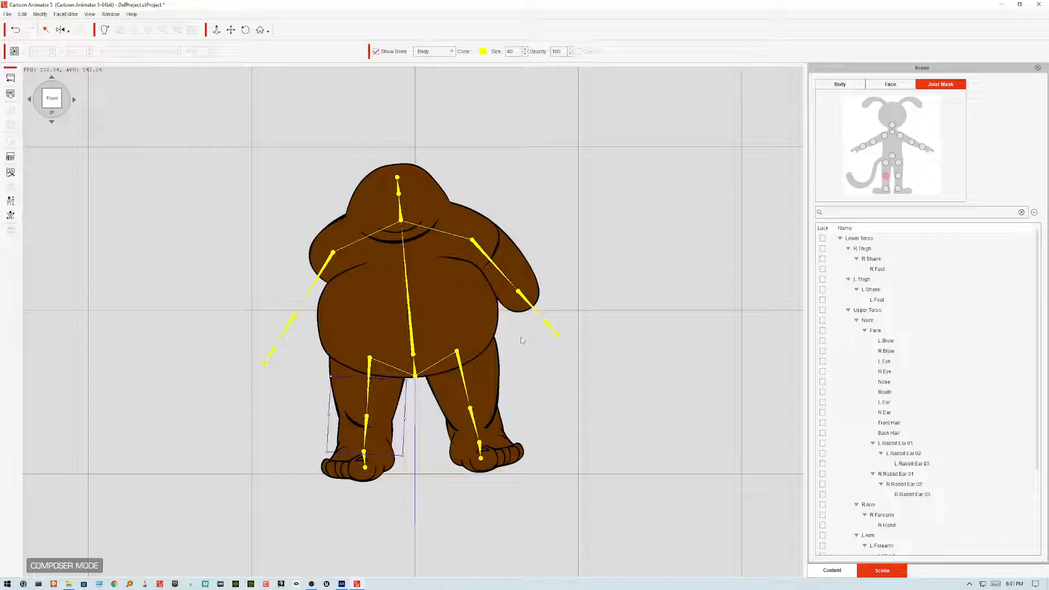
Step: Run the Basic Walk calibration motion several times to check the redrawn arm, then close calibration
{"action": "left_click", "coordinate": [415, 408]}
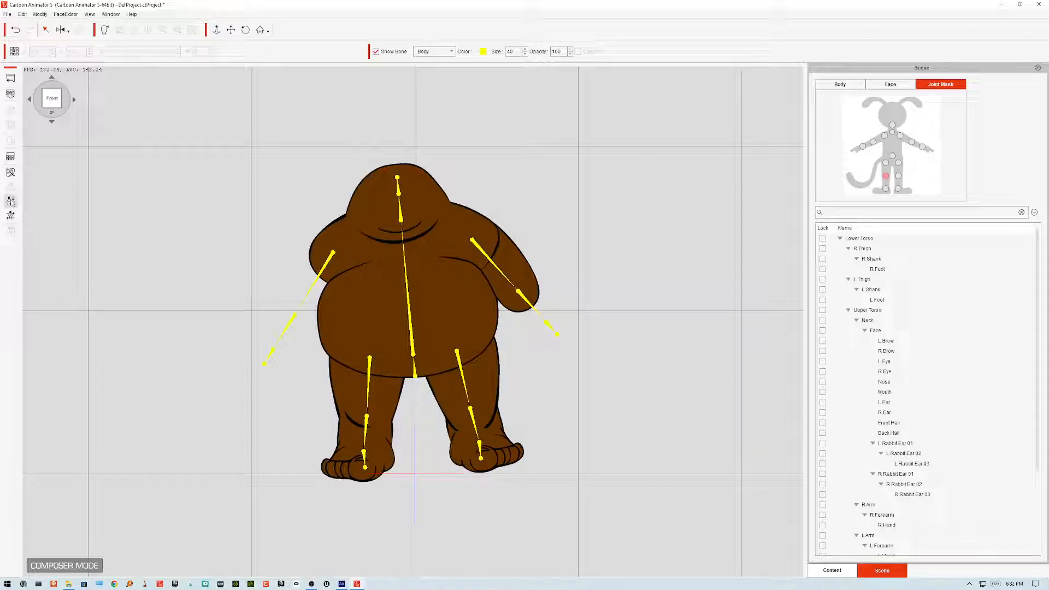
{"action": "left_click", "coordinate": [10, 215]}
{"action": "left_click", "coordinate": [729, 269]}
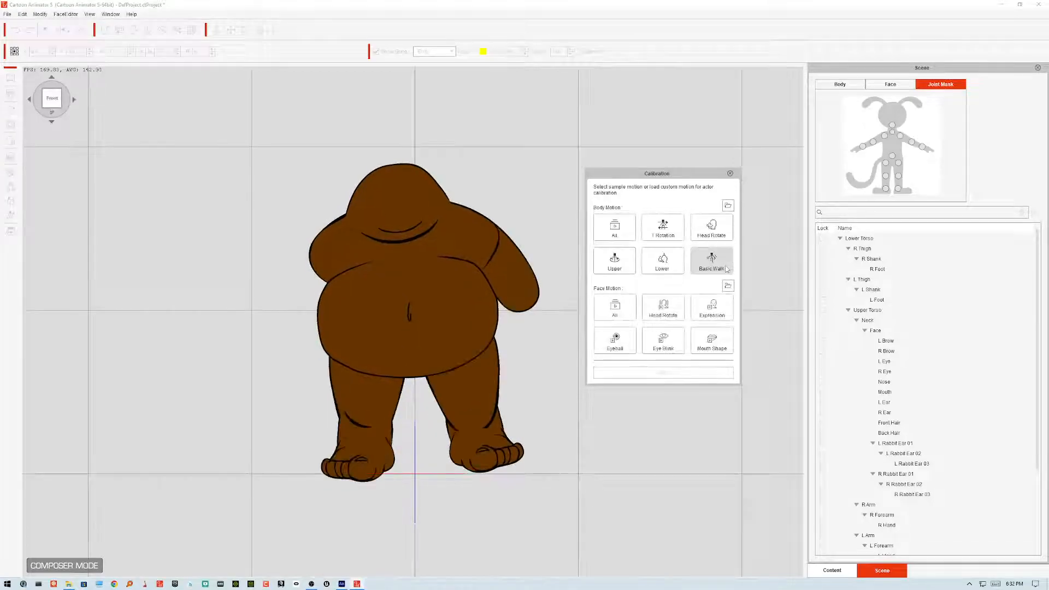
{"action": "left_click", "coordinate": [727, 269]}
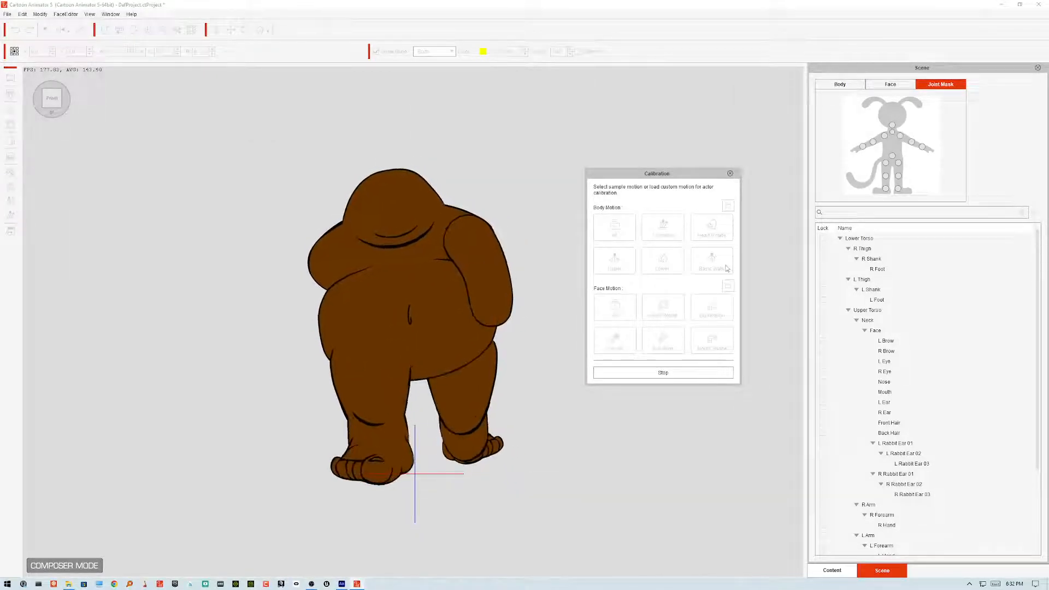
{"action": "left_click", "coordinate": [727, 269]}
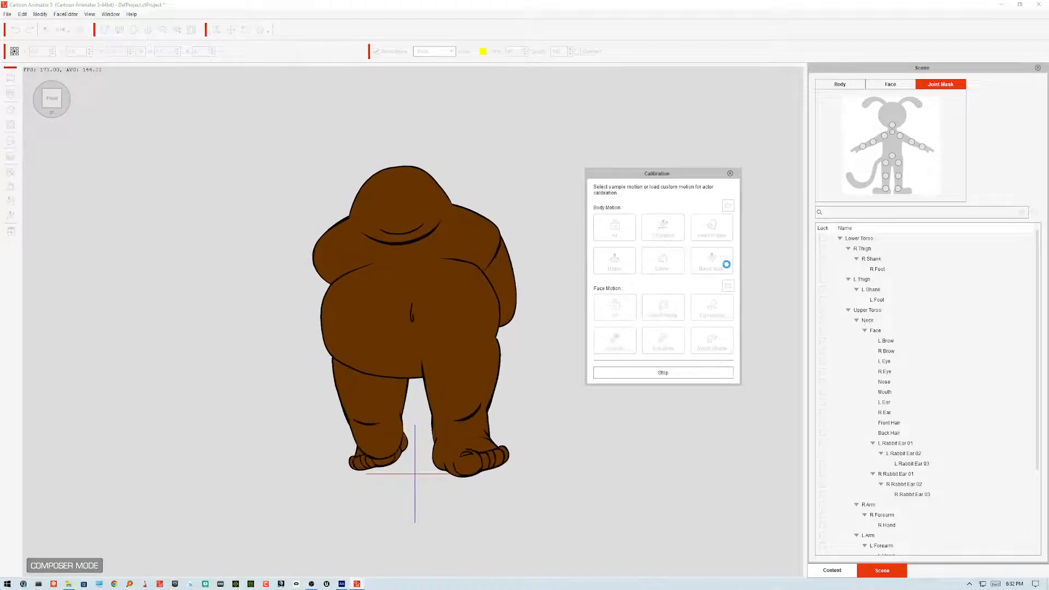
{"action": "left_click", "coordinate": [727, 268]}
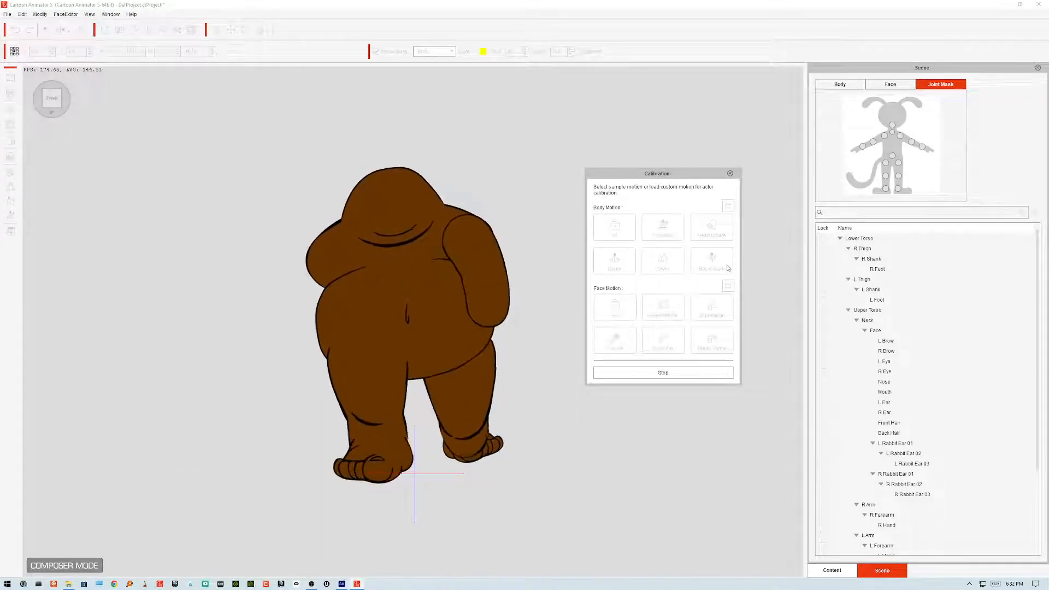
{"action": "left_click", "coordinate": [727, 268]}
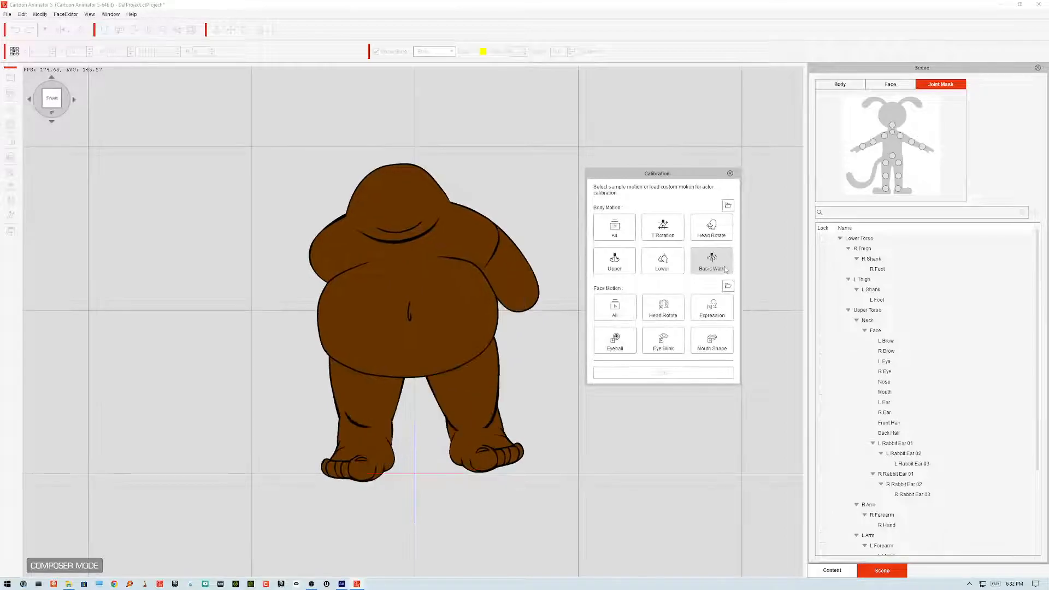
{"action": "left_click", "coordinate": [722, 271]}
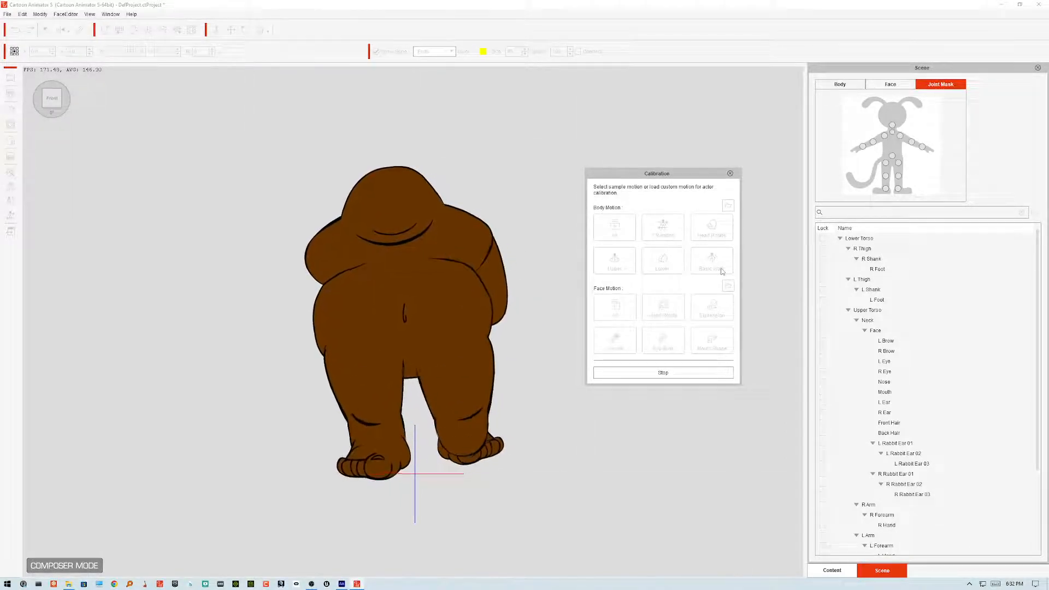
{"action": "left_click", "coordinate": [683, 376]}
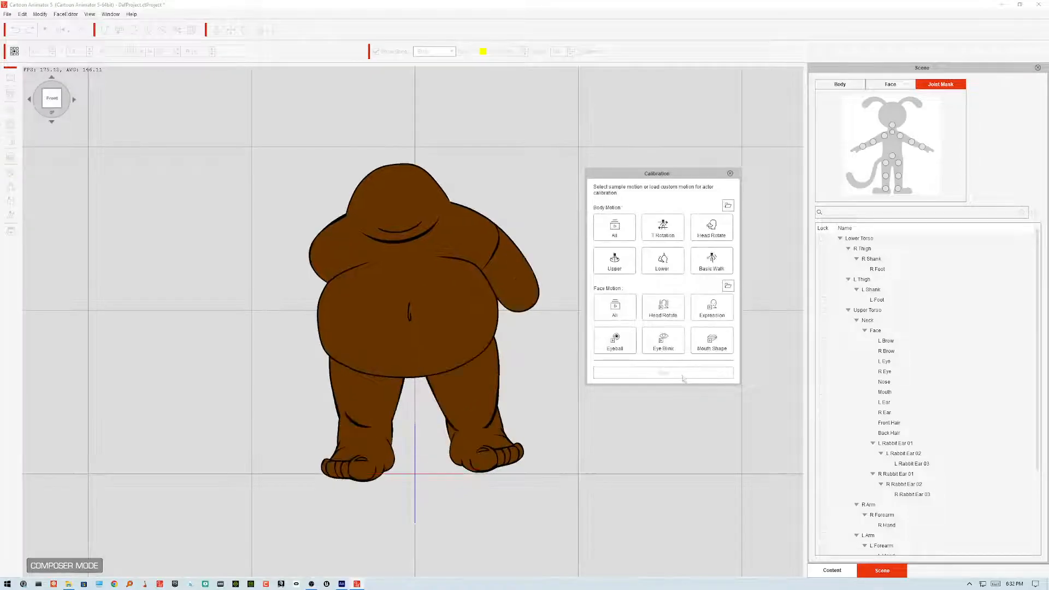
{"action": "left_click", "coordinate": [730, 173]}
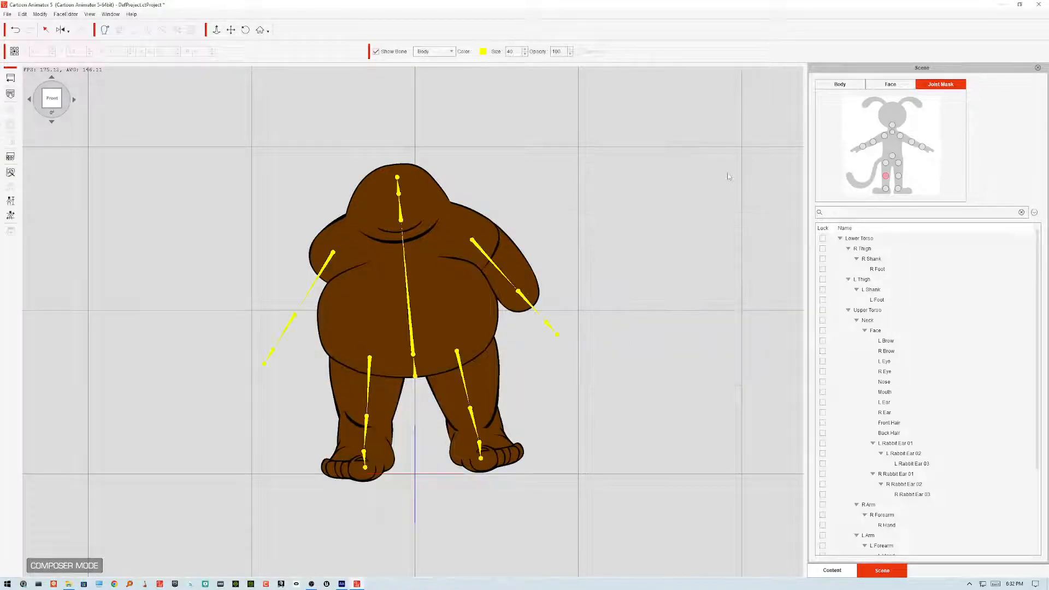
Step: Return to Animate, cut across the arm's shoulder end with a line, and delete the outline segment above it and the cutting line
{"action": "left_click", "coordinate": [343, 585]}
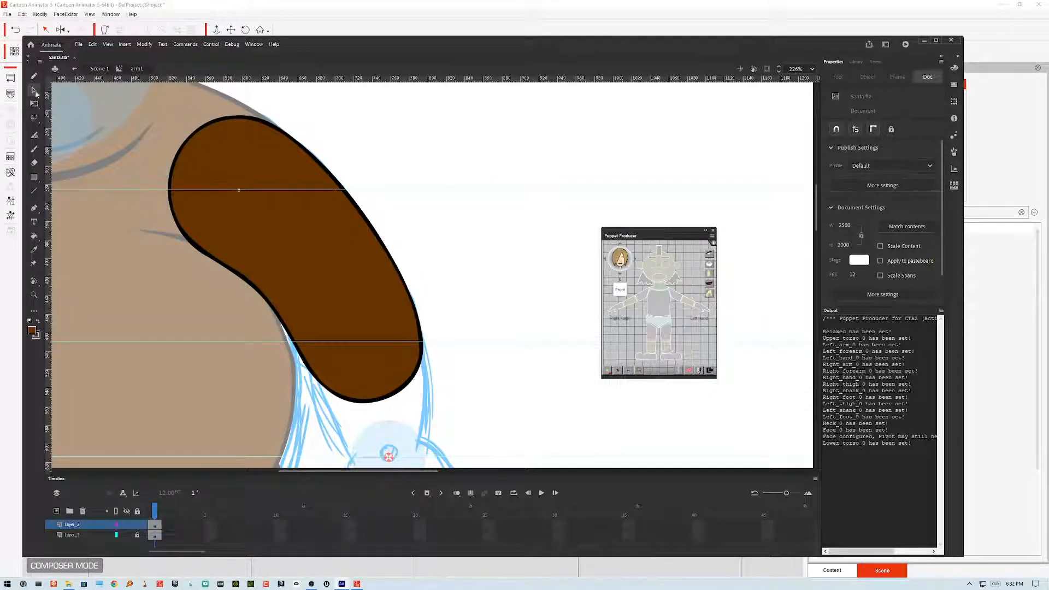
{"action": "left_click", "coordinate": [35, 191]}
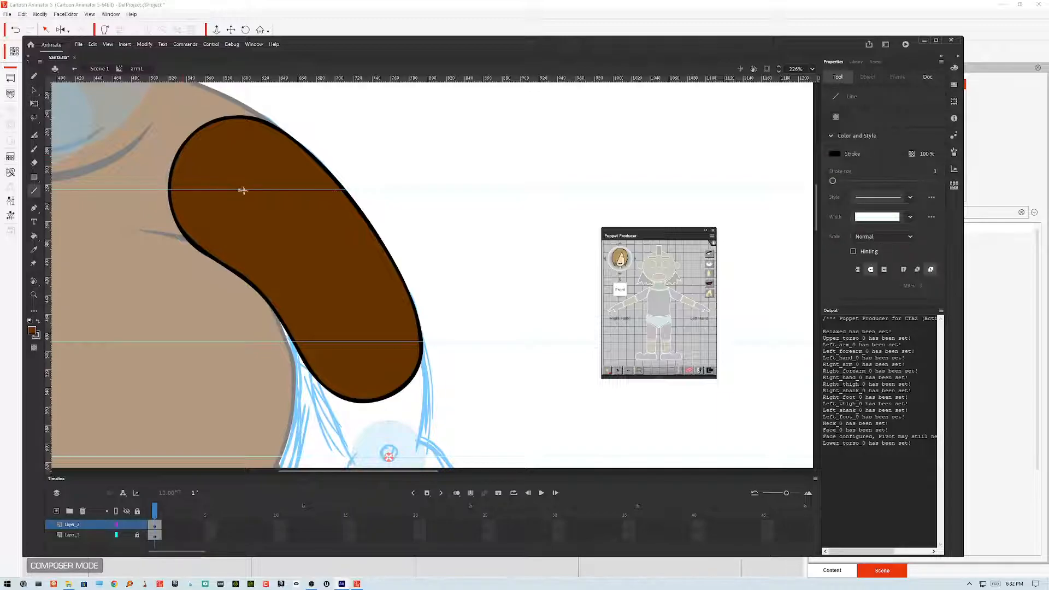
{"action": "mouse_move", "coordinate": [239, 190]}
{"action": "left_mouse_down"}
{"action": "mouse_move", "coordinate": [327, 124]}
{"action": "mouse_move", "coordinate": [298, 152]}
{"action": "mouse_move", "coordinate": [310, 135]}
{"action": "left_mouse_up"}
{"action": "left_click", "coordinate": [34, 90]}
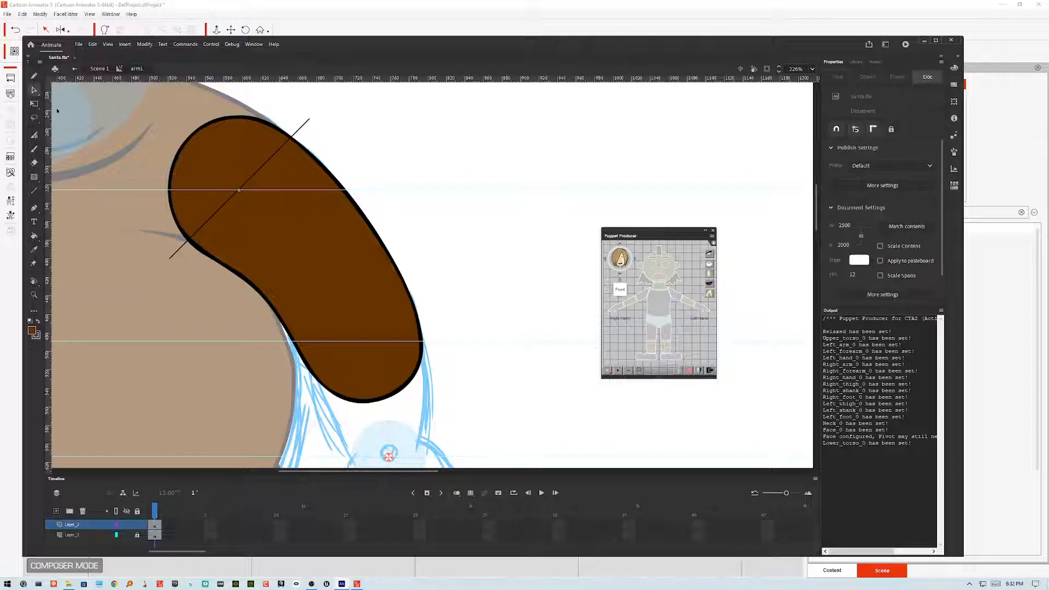
{"action": "left_click", "coordinate": [187, 143]}
{"action": "key", "text": "Delete"}
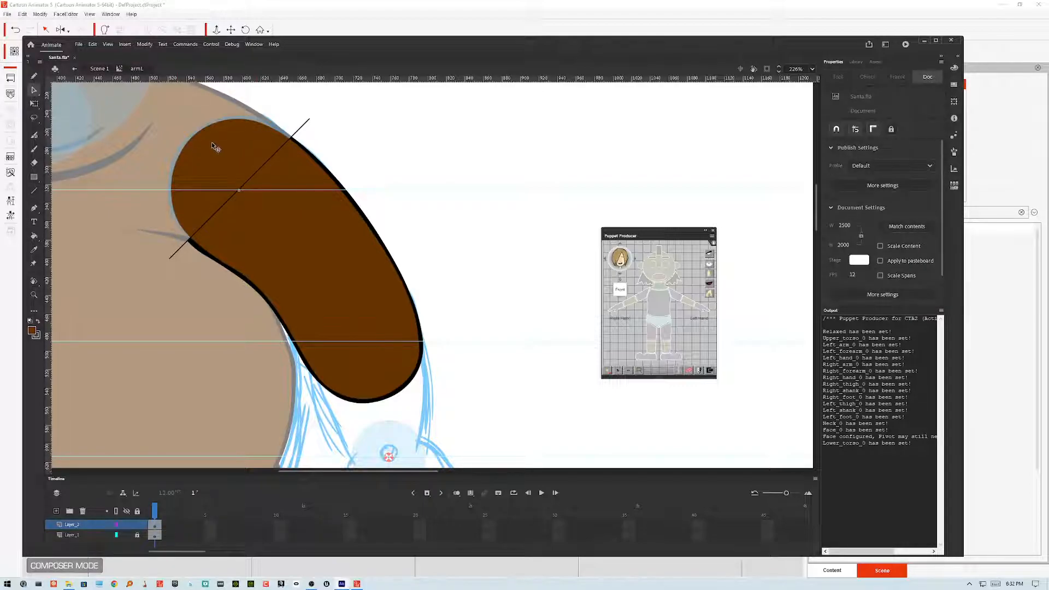
{"action": "left_click", "coordinate": [299, 133]}
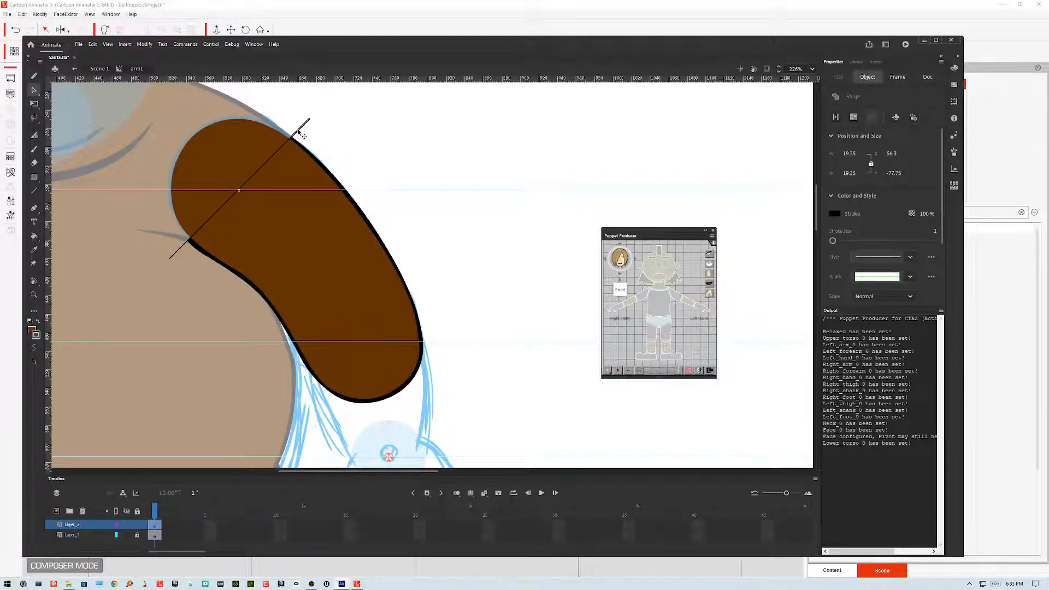
{"action": "double_click", "coordinate": [299, 132]}
{"action": "key", "text": "Delete"}
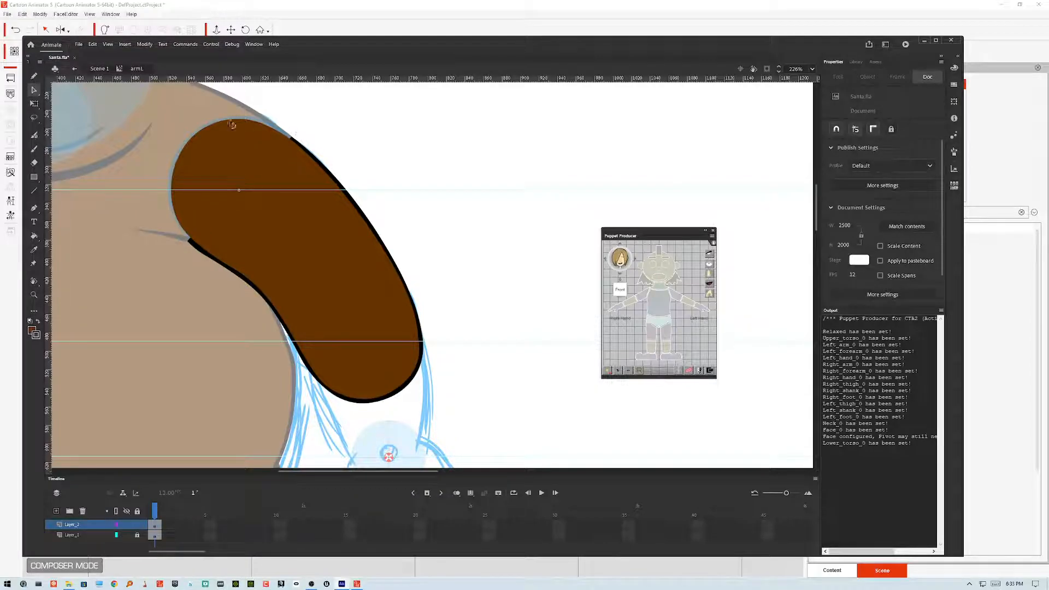
Step: Draw short closing strokes at both ends of the arm's shoulder edge and fill the gap with the Paint Bucket
{"action": "left_click", "coordinate": [31, 192]}
{"action": "left_click_drag", "start_coordinate": [291, 136], "coordinate": [275, 132]}
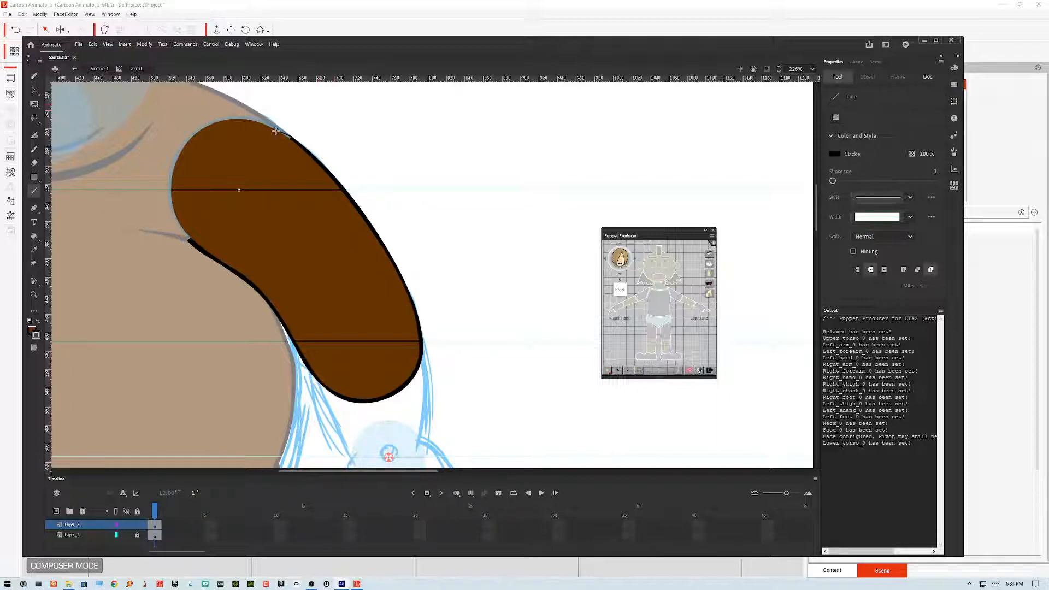
{"action": "left_click_drag", "start_coordinate": [187, 241], "coordinate": [181, 225]}
{"action": "left_click", "coordinate": [34, 236]}
{"action": "left_click", "coordinate": [38, 322]}
{"action": "left_click", "coordinate": [189, 236]}
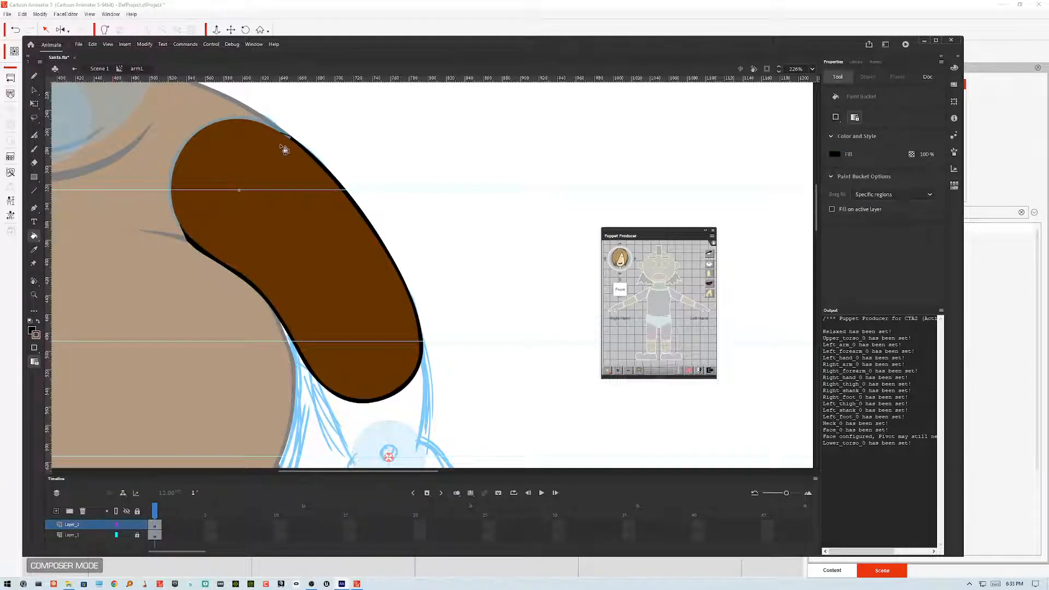
{"action": "left_click", "coordinate": [34, 90]}
{"action": "left_click", "coordinate": [185, 236]}
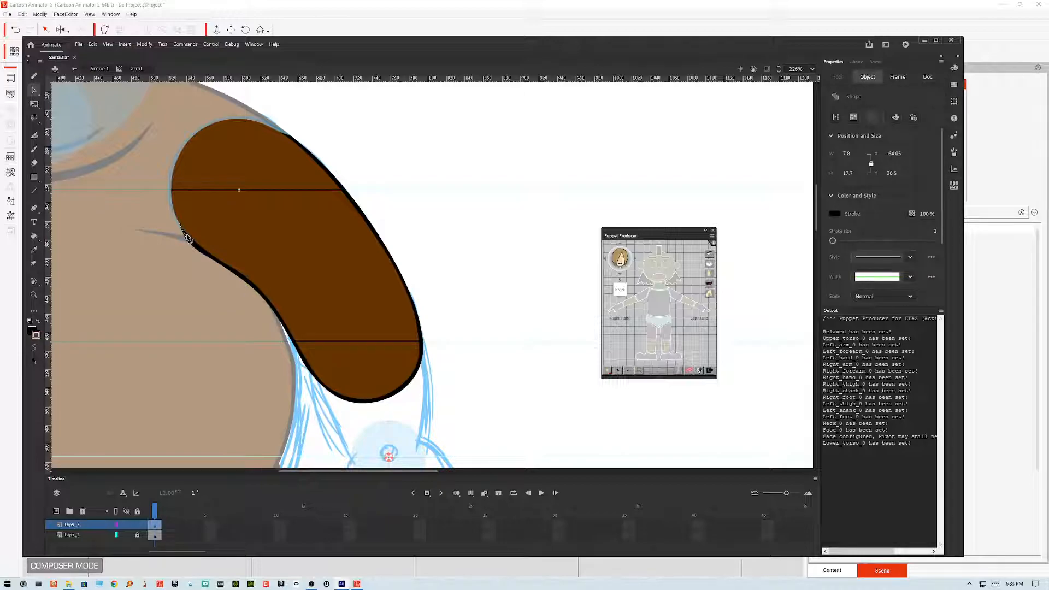
Step: Zoom in and delete the leftover outline fragments along the arm's shoulder edge, smoothing the lower corner
{"action": "key", "text": "ctrl+="}
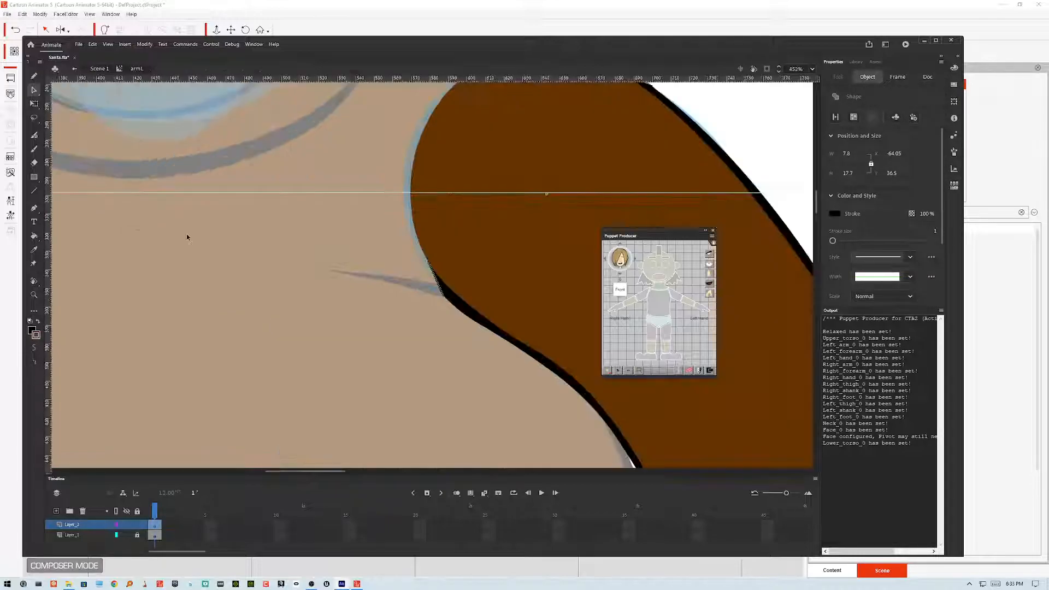
{"action": "left_click", "coordinate": [401, 254]}
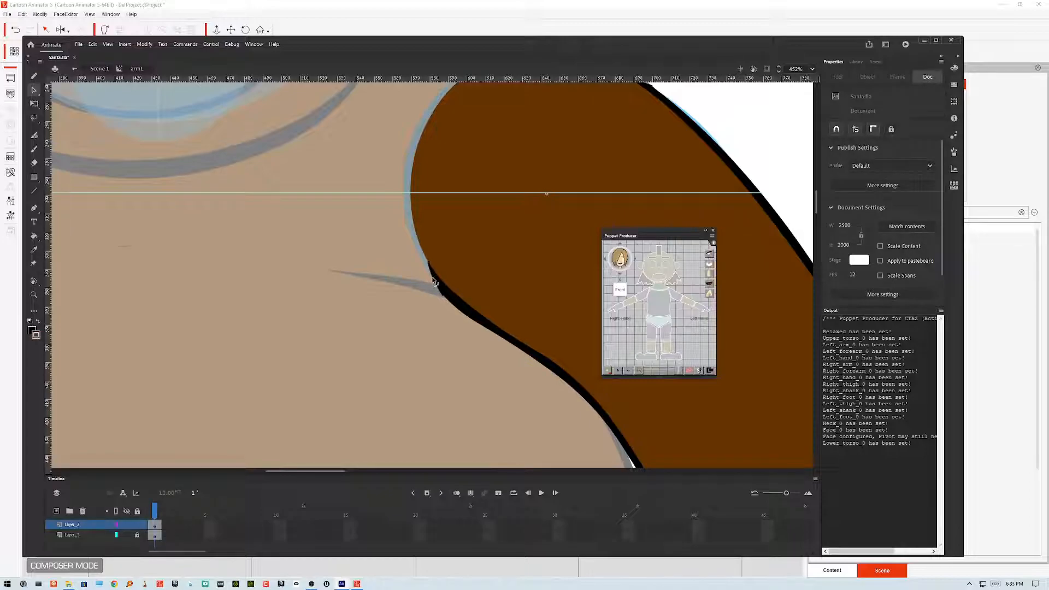
{"action": "left_click_drag", "start_coordinate": [387, 257], "coordinate": [231, 341]}
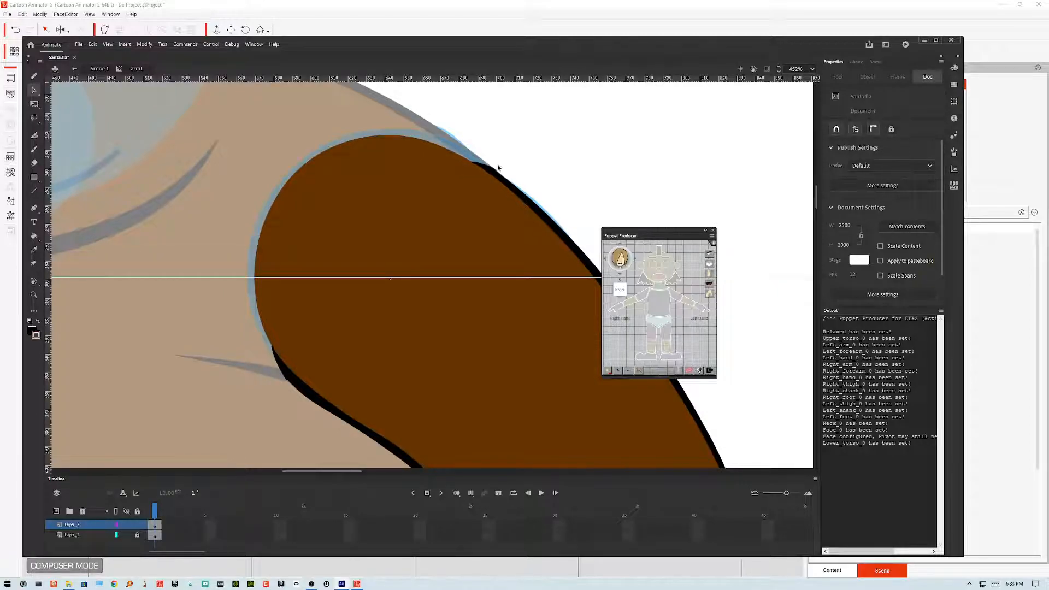
{"action": "double_click", "coordinate": [494, 170]}
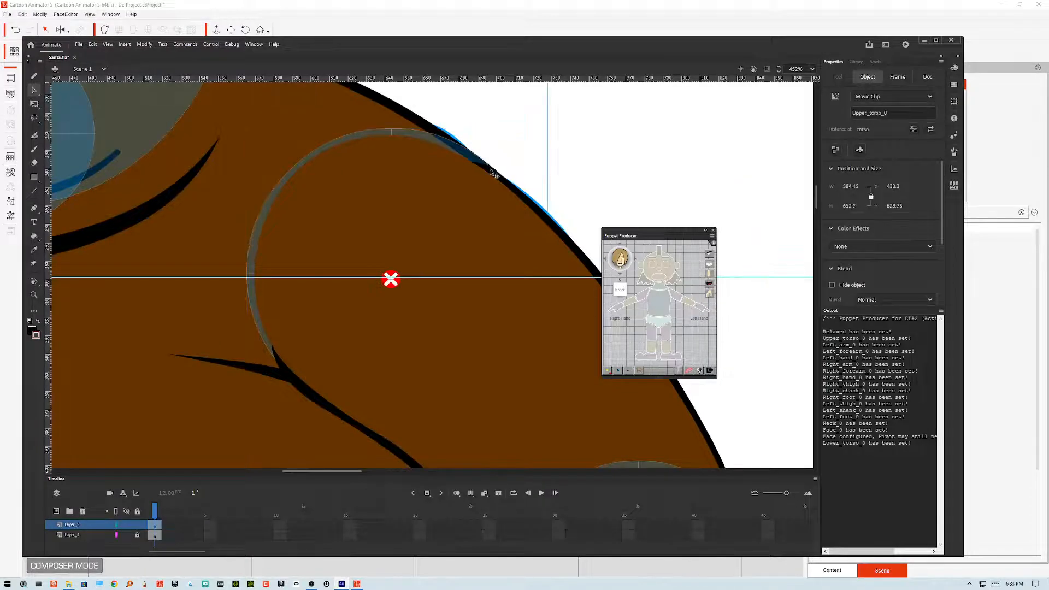
{"action": "double_click", "coordinate": [494, 170]}
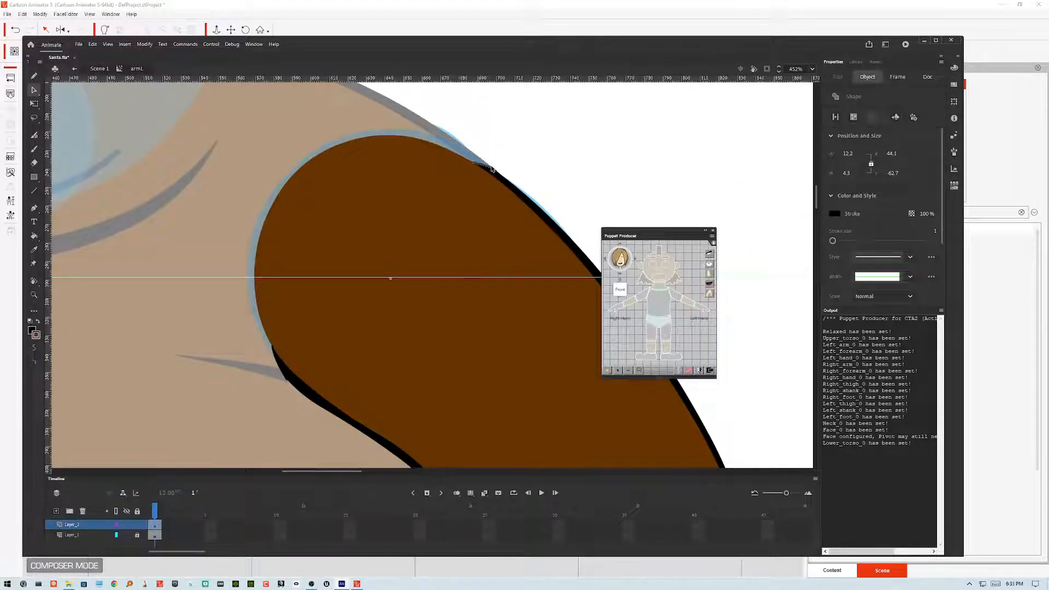
{"action": "key", "text": "Delete"}
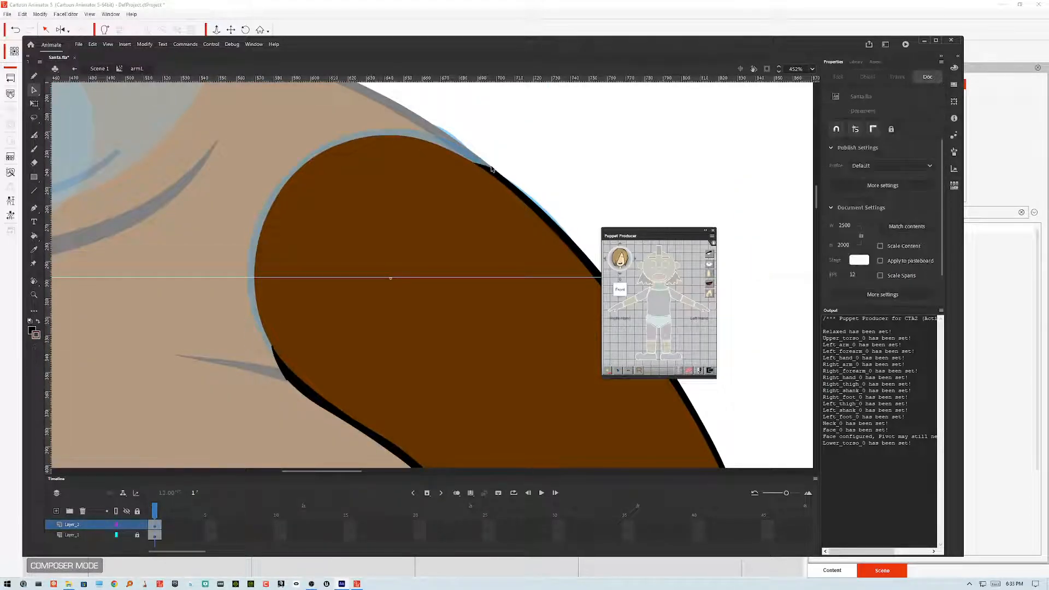
{"action": "left_click", "coordinate": [283, 374]}
{"action": "key", "text": "Delete"}
{"action": "mouse_move", "coordinate": [273, 348]}
{"action": "left_mouse_down"}
{"action": "mouse_move", "coordinate": [270, 337]}
{"action": "mouse_move", "coordinate": [272, 357]}
{"action": "left_mouse_up"}
{"action": "key", "text": "ctrl+minus"}
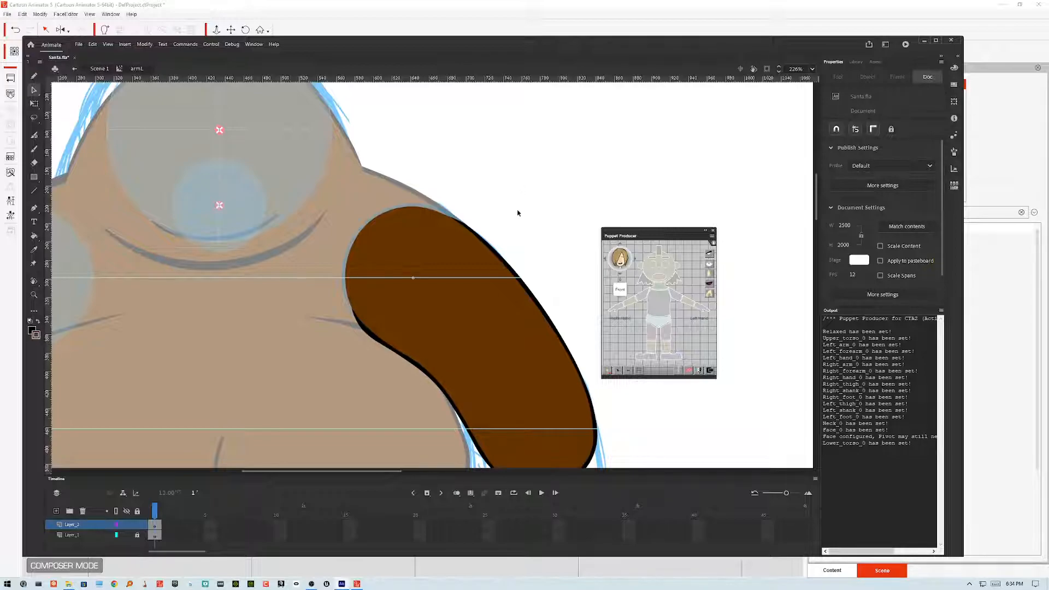
Step: Re-export the movie as the Santa SWF on the Desktop, replacing the existing file
{"action": "double_click", "coordinate": [518, 213]}
{"action": "left_click", "coordinate": [532, 191]}
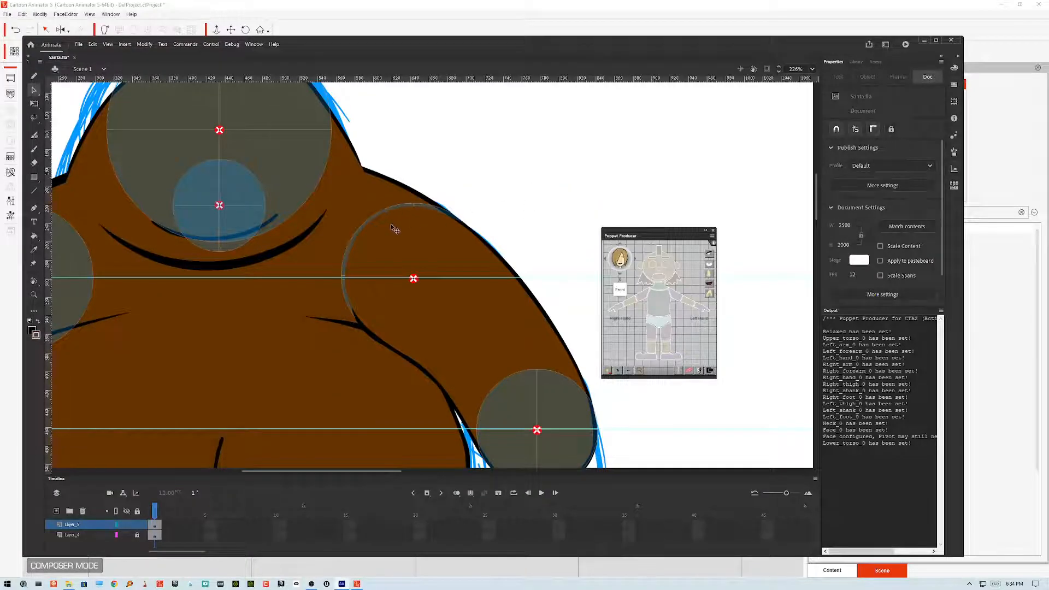
{"action": "double_click", "coordinate": [353, 246]}
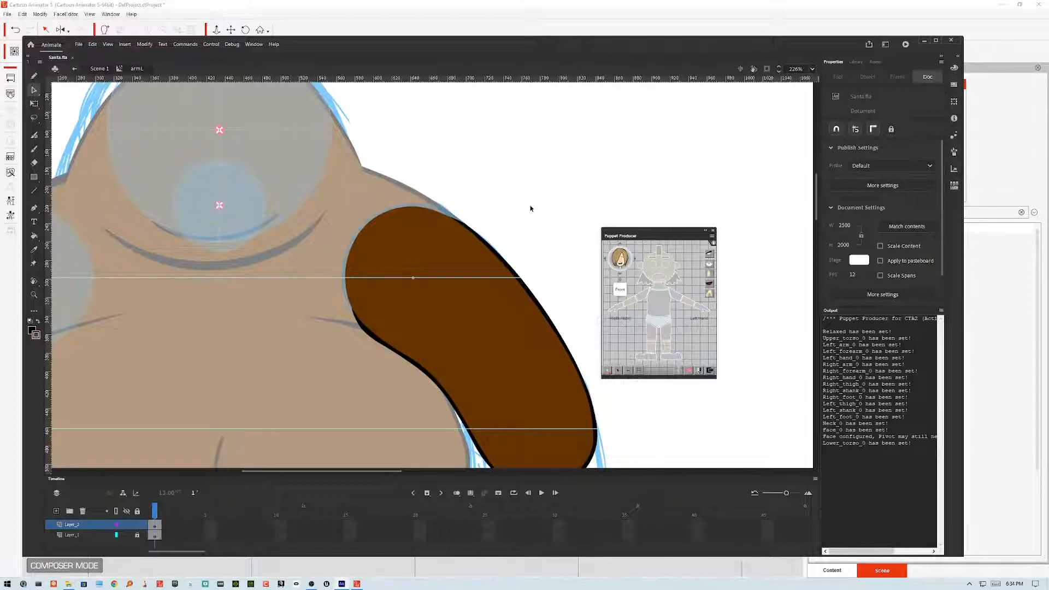
{"action": "key", "text": "ctrl+alt+shift+s"}
{"action": "left_click", "coordinate": [441, 318]}
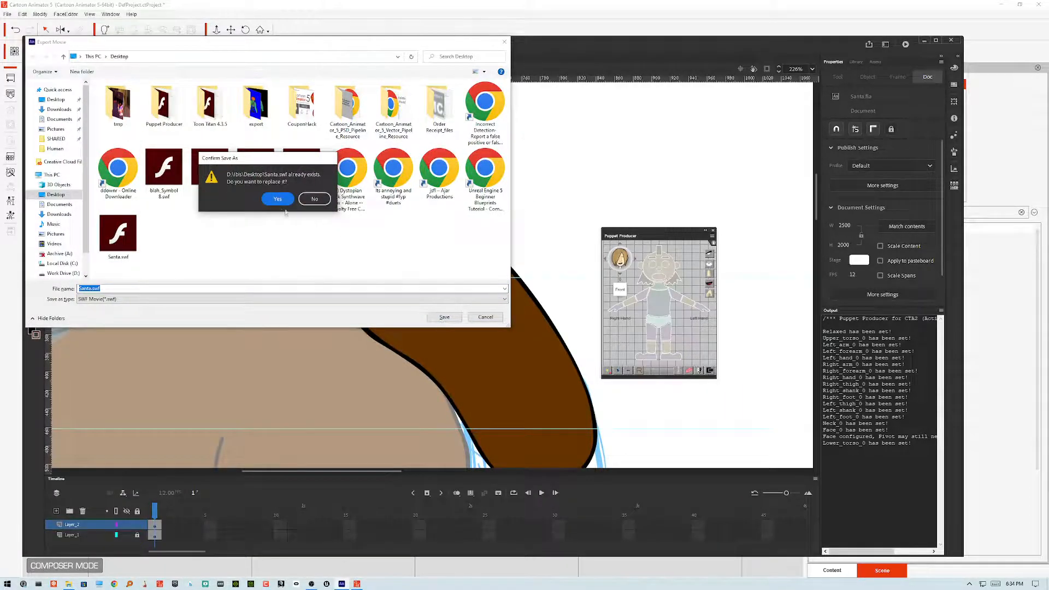
{"action": "left_click", "coordinate": [278, 201]}
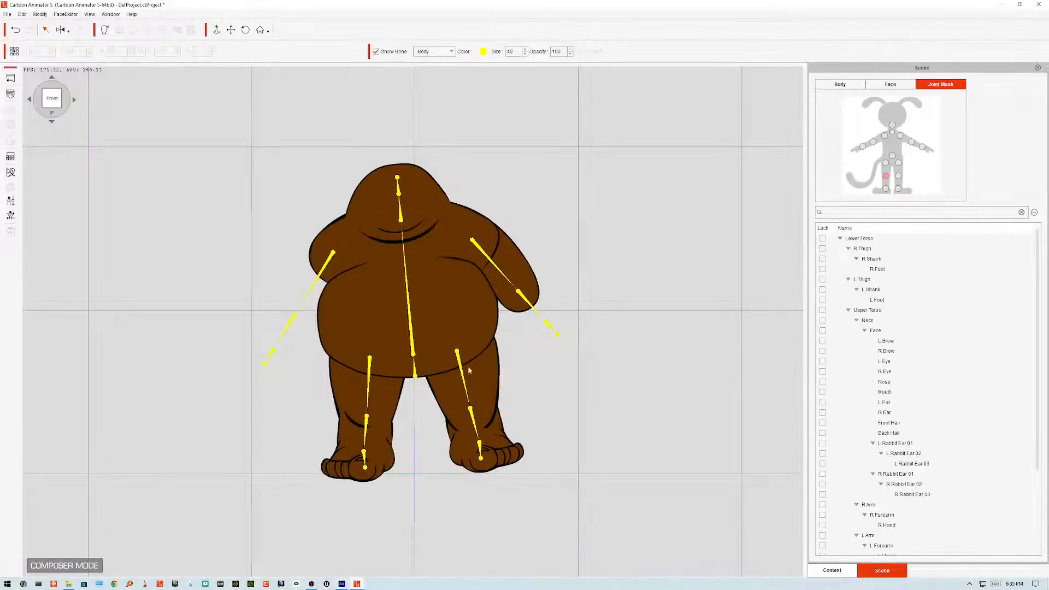
Step: Switch to Cartoon Animator and update the character from the re-exported Santa.swf, then close the SWF information dialog
{"action": "left_click", "coordinate": [10, 94]}
{"action": "left_click", "coordinate": [376, 209]}
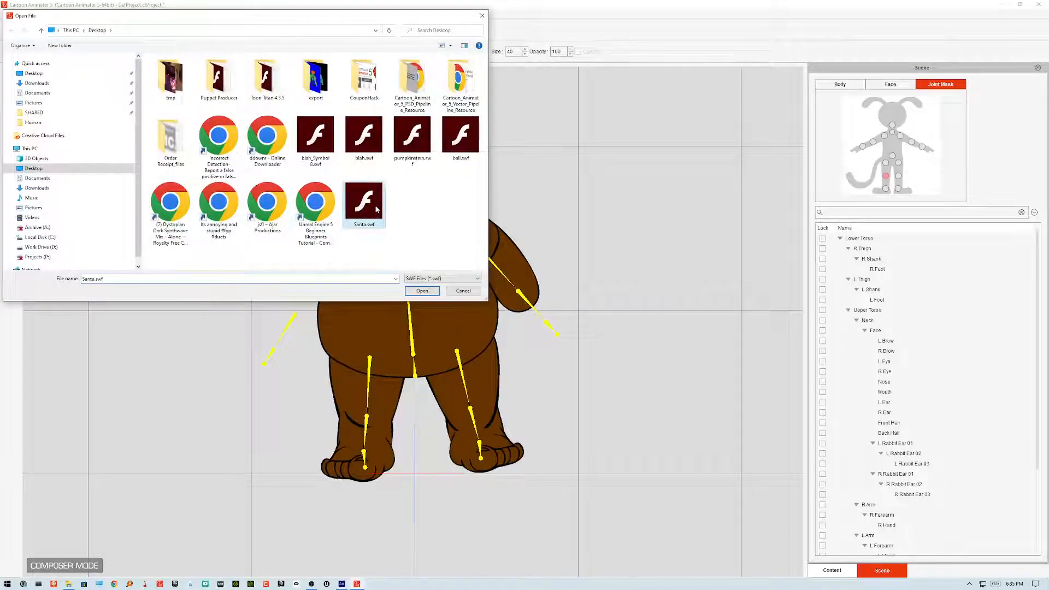
{"action": "left_click", "coordinate": [422, 291]}
{"action": "left_click", "coordinate": [486, 330]}
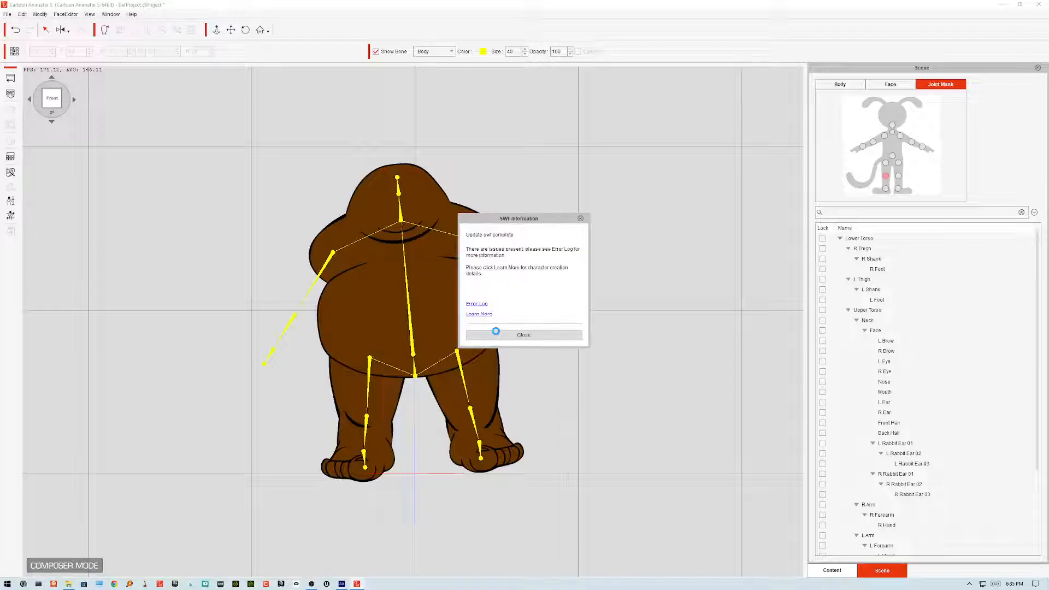
{"action": "left_click", "coordinate": [499, 334]}
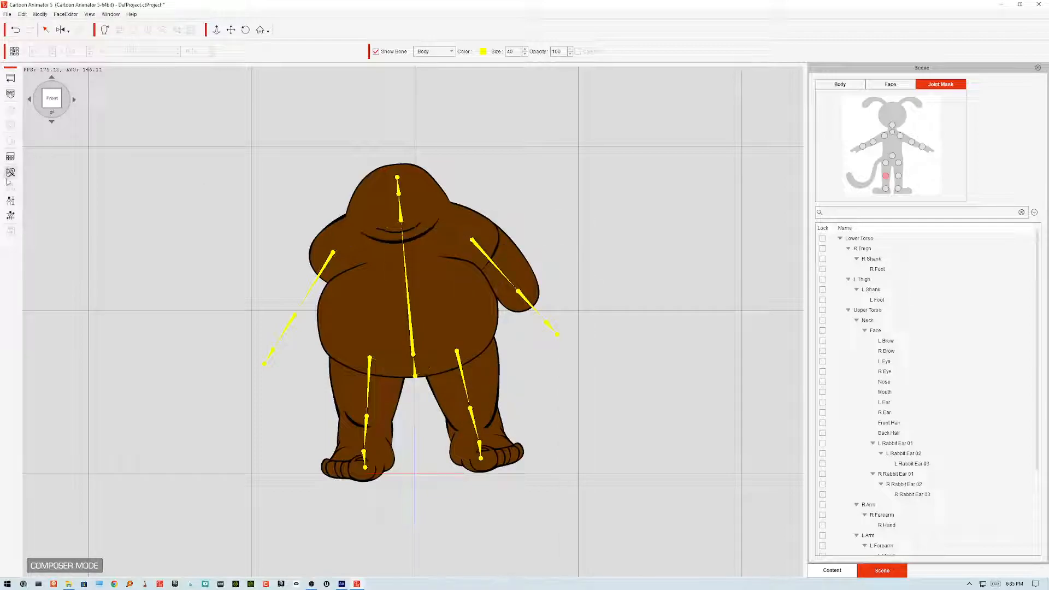
Step: Run the Basic Walk, Upper and Lower calibration motions to check the redrawn arm, then close calibration
{"action": "left_click", "coordinate": [10, 216]}
{"action": "left_click", "coordinate": [721, 259]}
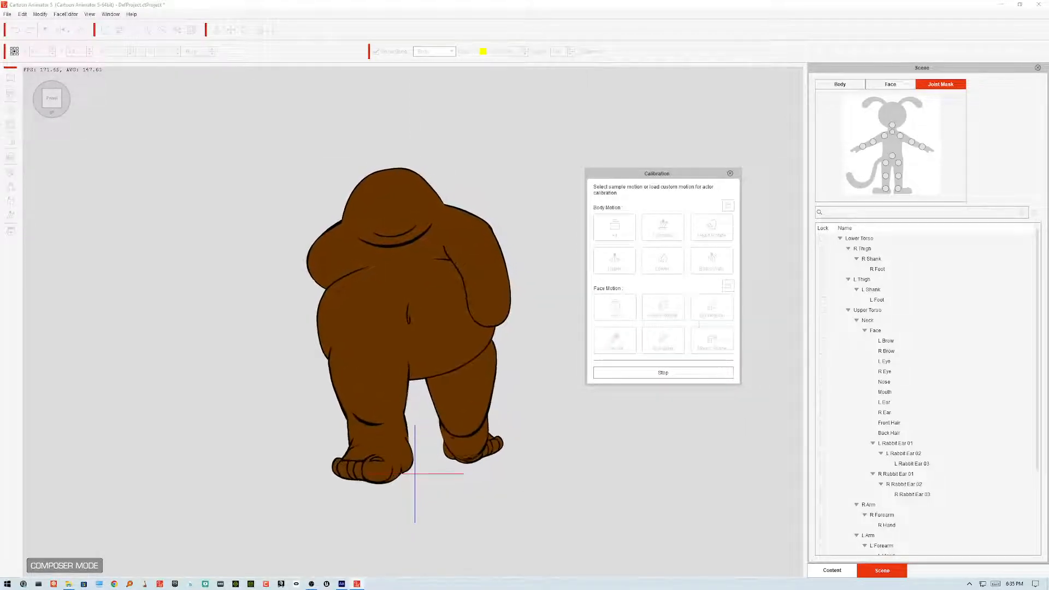
{"action": "left_click", "coordinate": [671, 373]}
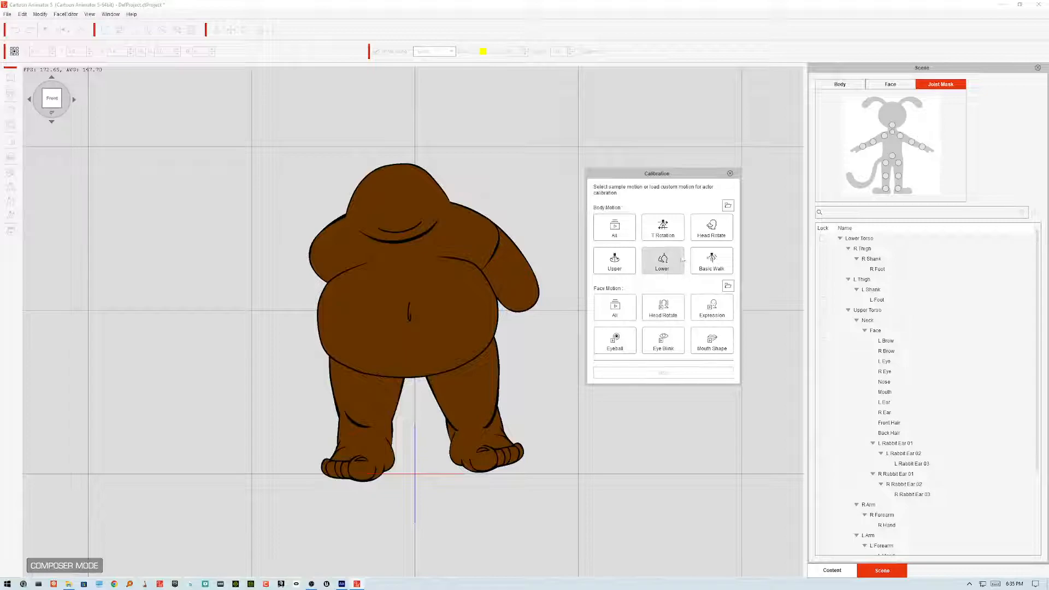
{"action": "left_click", "coordinate": [612, 263]}
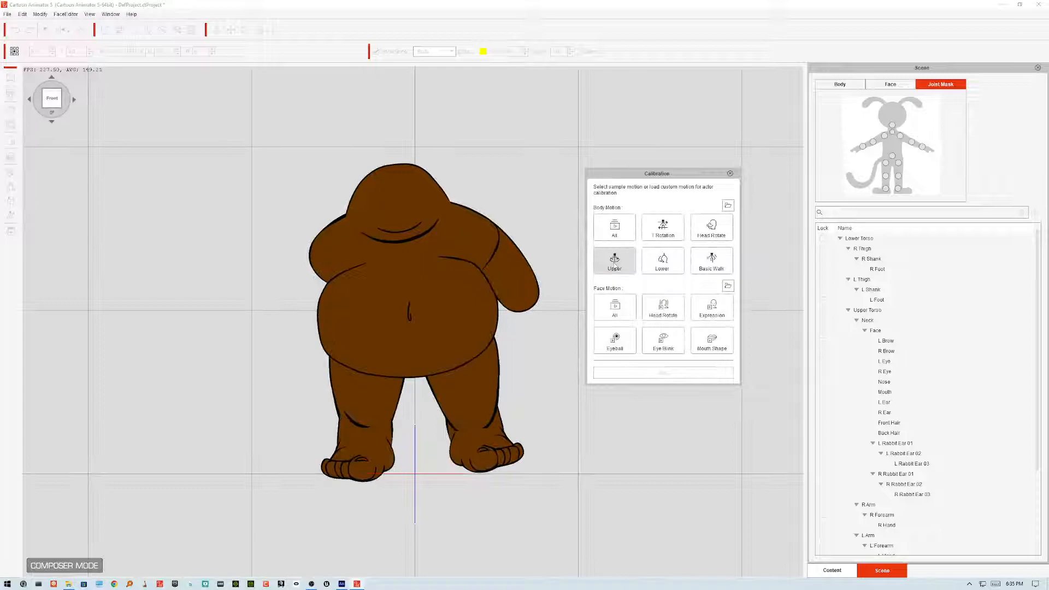
{"action": "left_click", "coordinate": [624, 270]}
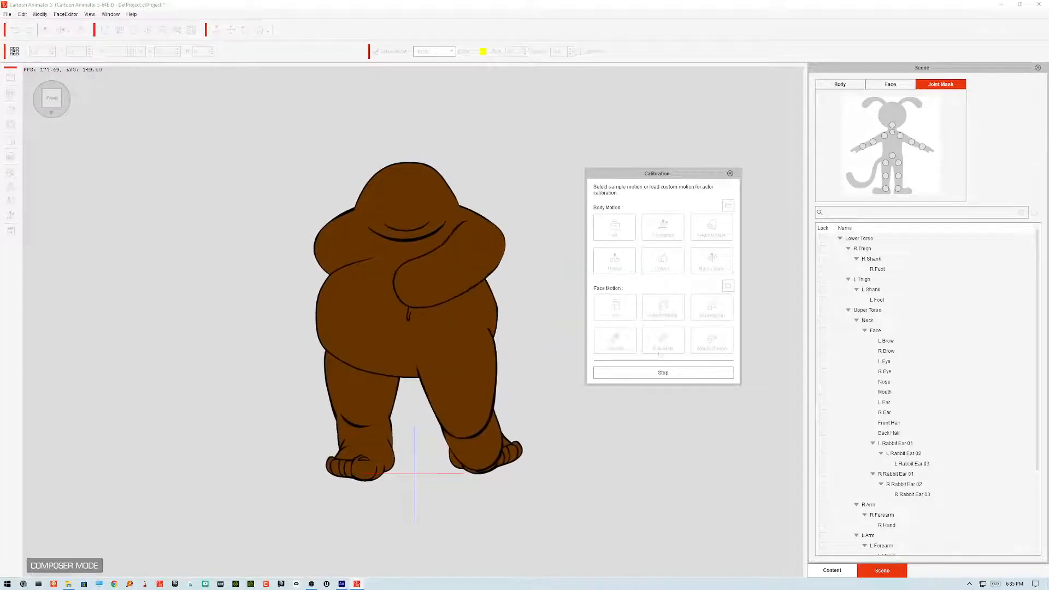
{"action": "left_click", "coordinate": [671, 374]}
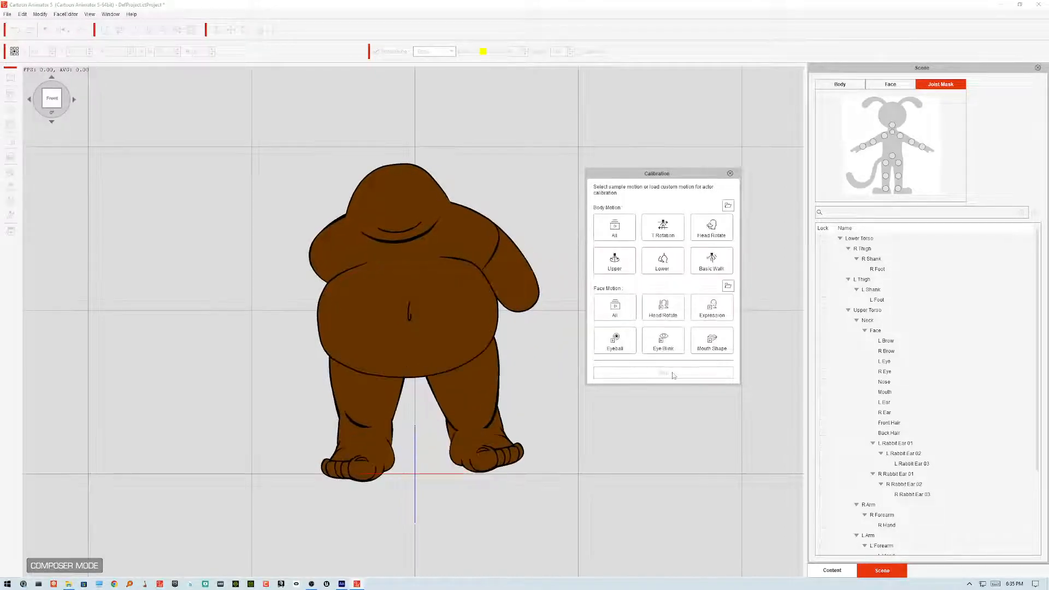
{"action": "left_click", "coordinate": [671, 259]}
{"action": "left_click", "coordinate": [731, 174]}
Step: Switch back to Animate and open the left arm's forearm symbol for editing, moving the Puppet Producer panel aside
{"action": "left_click", "coordinate": [342, 584]}
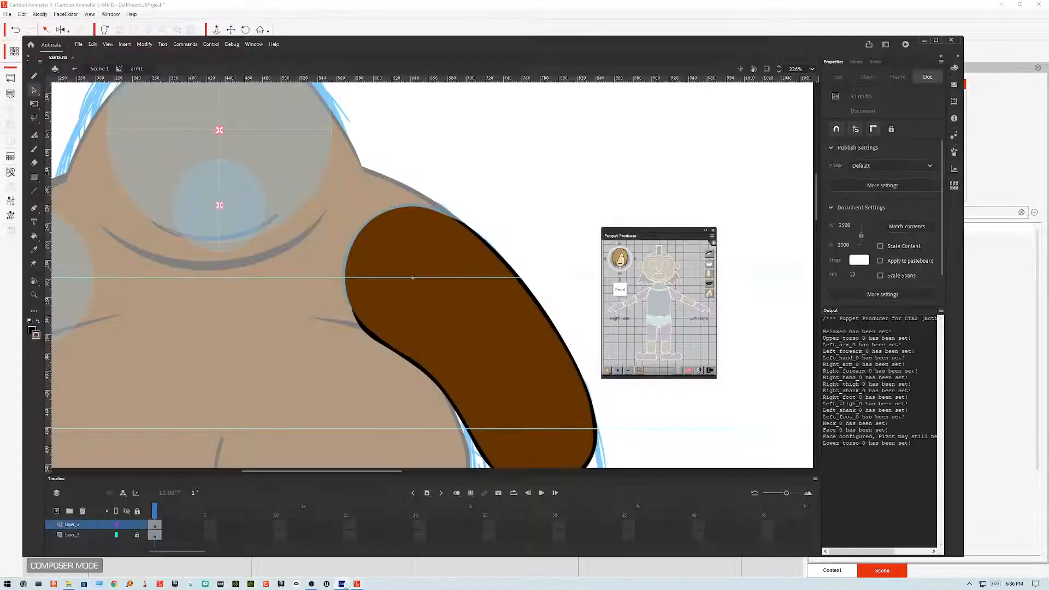
{"action": "scroll", "coordinate": [541, 298], "scroll_direction": "down", "scroll_amount": 5}
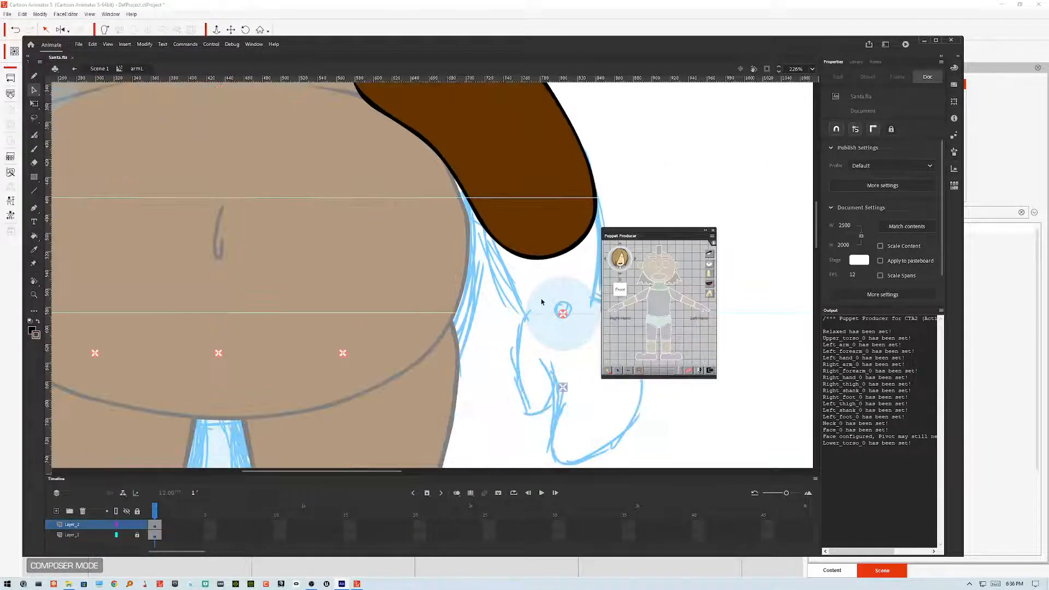
{"action": "double_click", "coordinate": [541, 302]}
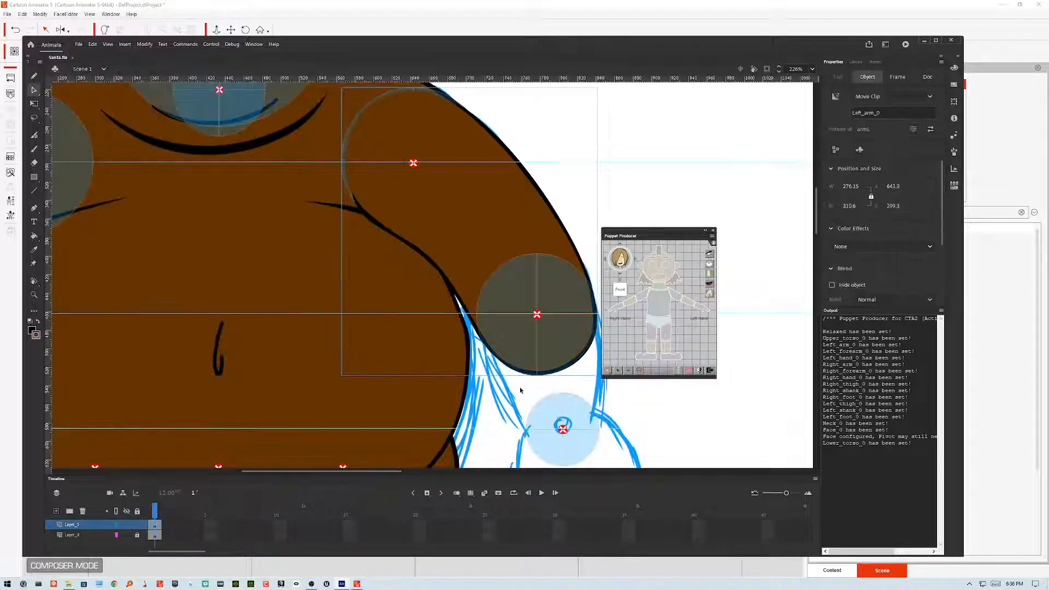
{"action": "left_click", "coordinate": [498, 340]}
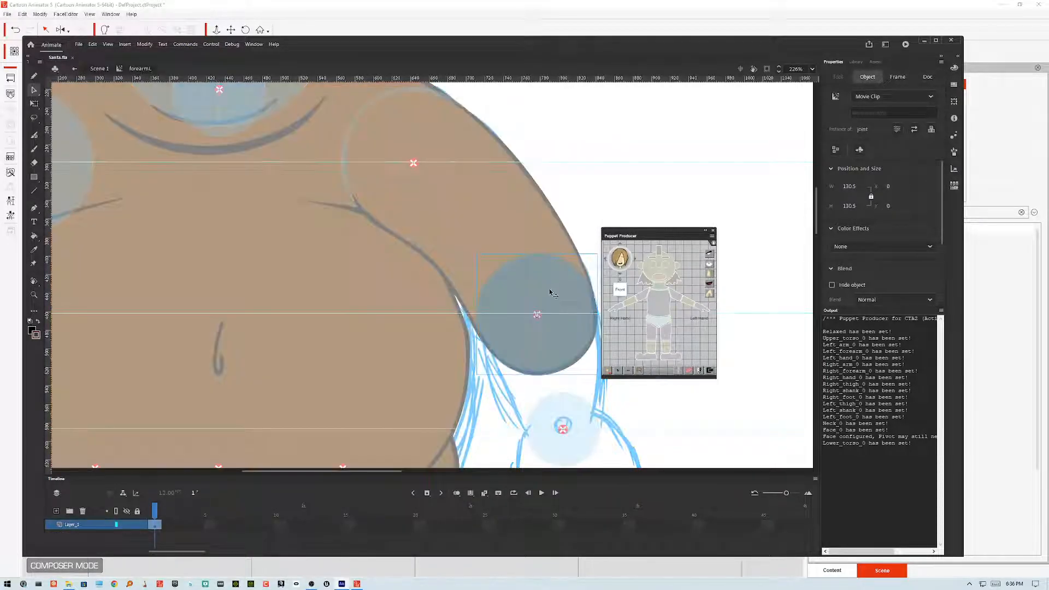
{"action": "double_click", "coordinate": [550, 294]}
{"action": "left_click_drag", "start_coordinate": [637, 231], "coordinate": [720, 118]}
{"action": "left_click_drag", "start_coordinate": [654, 330], "coordinate": [516, 297]}
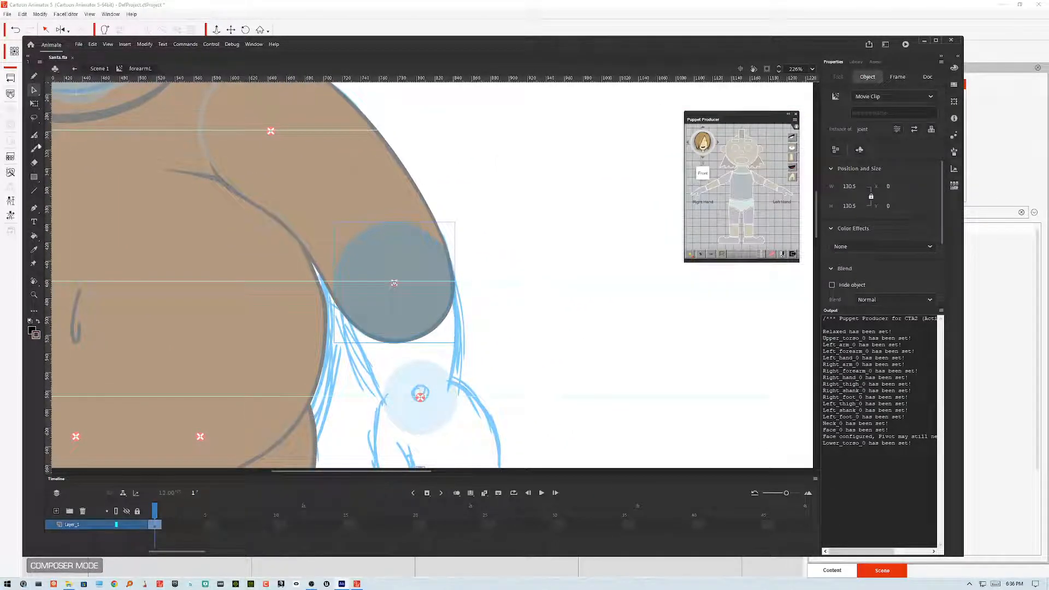
Step: Add a new layer inside the forearm and brush a closed oval outline around the forearm joint with the Brush tool
{"action": "left_click", "coordinate": [34, 149]}
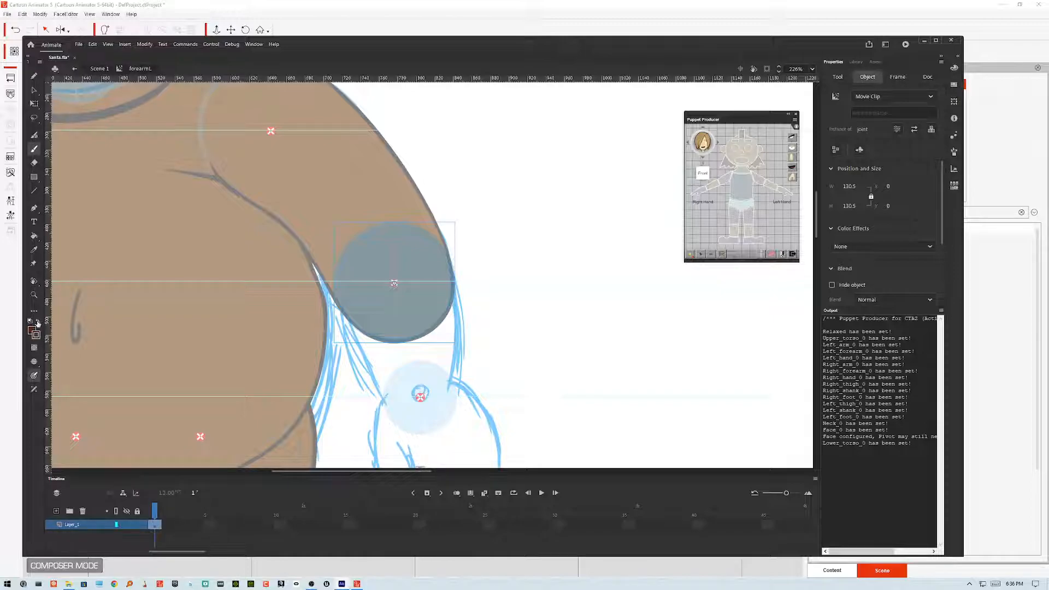
{"action": "left_click", "coordinate": [30, 321]}
{"action": "left_click", "coordinate": [135, 526]}
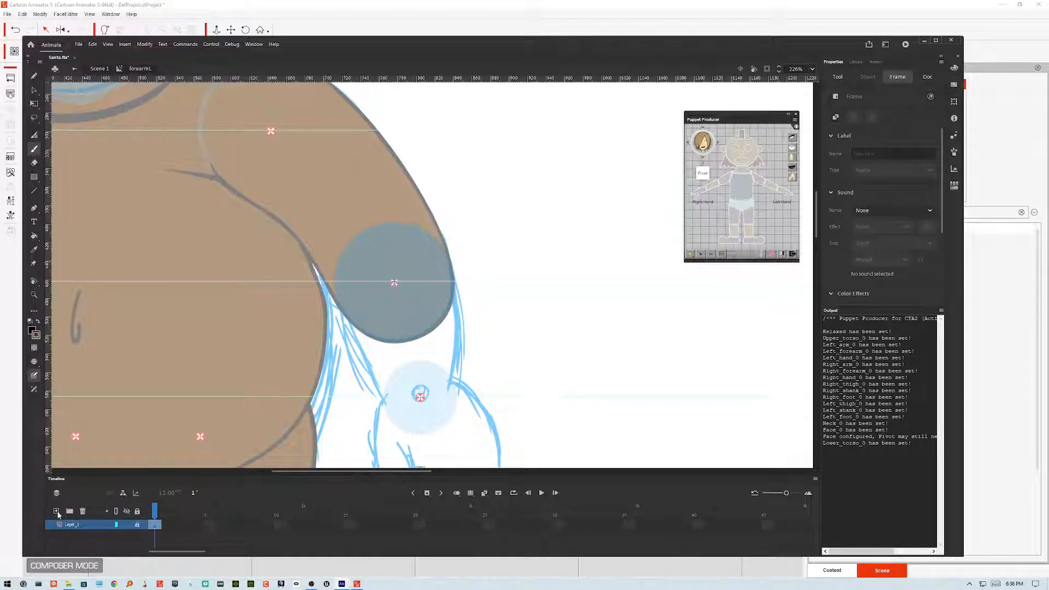
{"action": "left_click", "coordinate": [56, 512]}
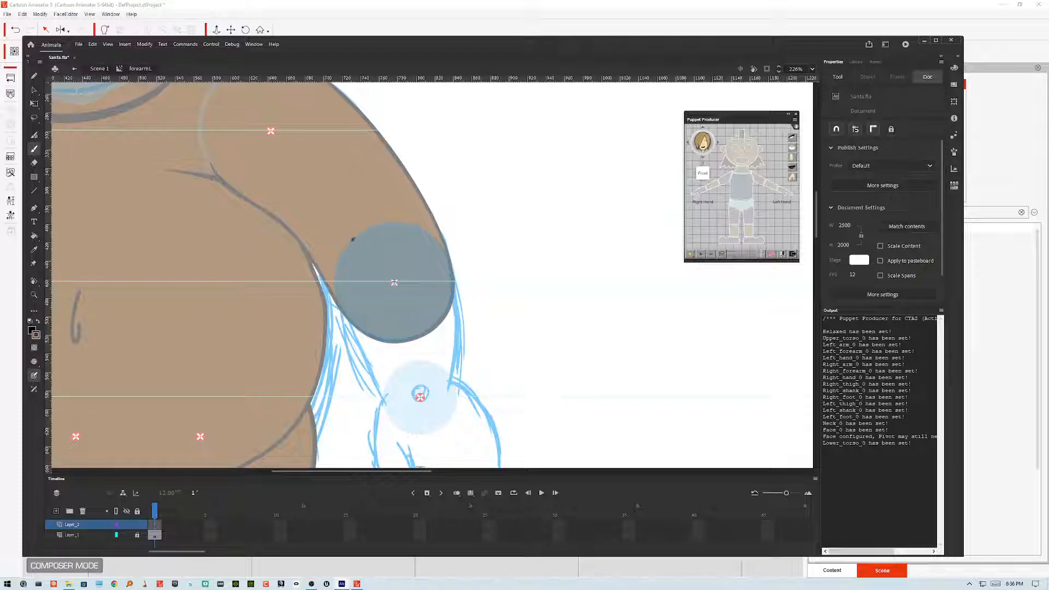
{"action": "mouse_move", "coordinate": [351, 242]}
{"action": "left_mouse_down"}
{"action": "mouse_move", "coordinate": [335, 292]}
{"action": "mouse_move", "coordinate": [350, 359]}
{"action": "mouse_move", "coordinate": [389, 418]}
{"action": "mouse_move", "coordinate": [425, 433]}
{"action": "left_mouse_up"}
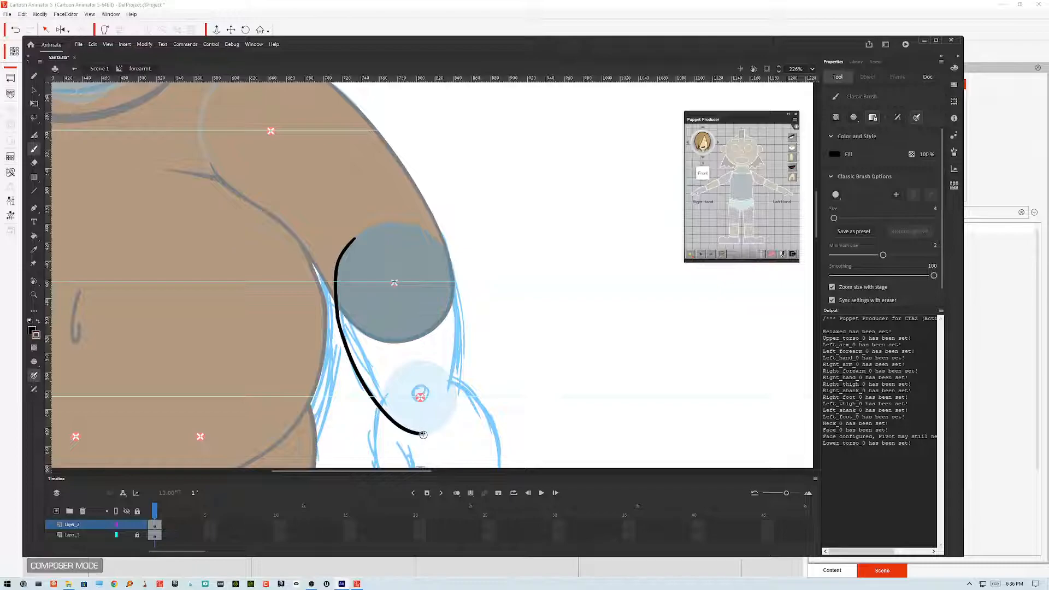
{"action": "mouse_move", "coordinate": [425, 434]}
{"action": "left_mouse_down"}
{"action": "mouse_move", "coordinate": [457, 409]}
{"action": "mouse_move", "coordinate": [465, 350]}
{"action": "mouse_move", "coordinate": [458, 280]}
{"action": "mouse_move", "coordinate": [443, 245]}
{"action": "mouse_move", "coordinate": [398, 221]}
{"action": "mouse_move", "coordinate": [356, 244]}
{"action": "left_mouse_up"}
{"action": "key", "text": "v"}
{"action": "left_click", "coordinate": [422, 237]}
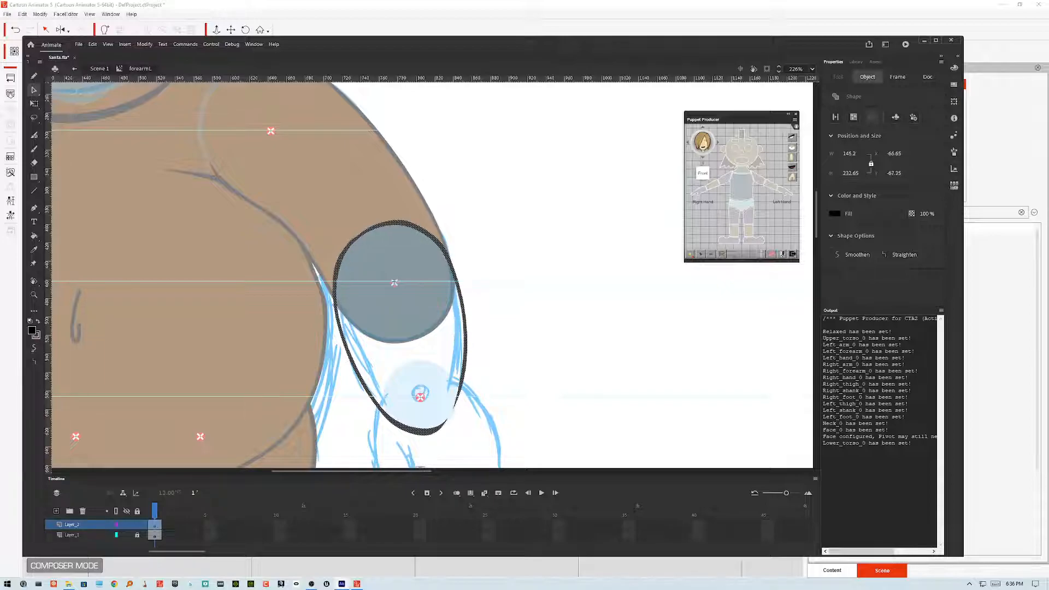
{"action": "left_click", "coordinate": [465, 365]}
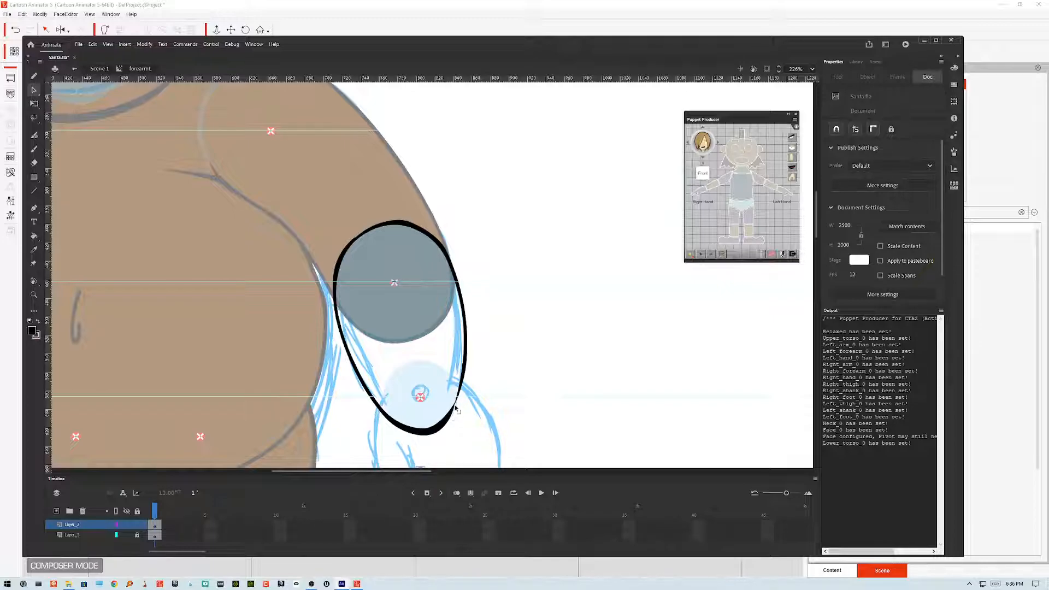
{"action": "left_click_drag", "start_coordinate": [455, 405], "coordinate": [455, 400]}
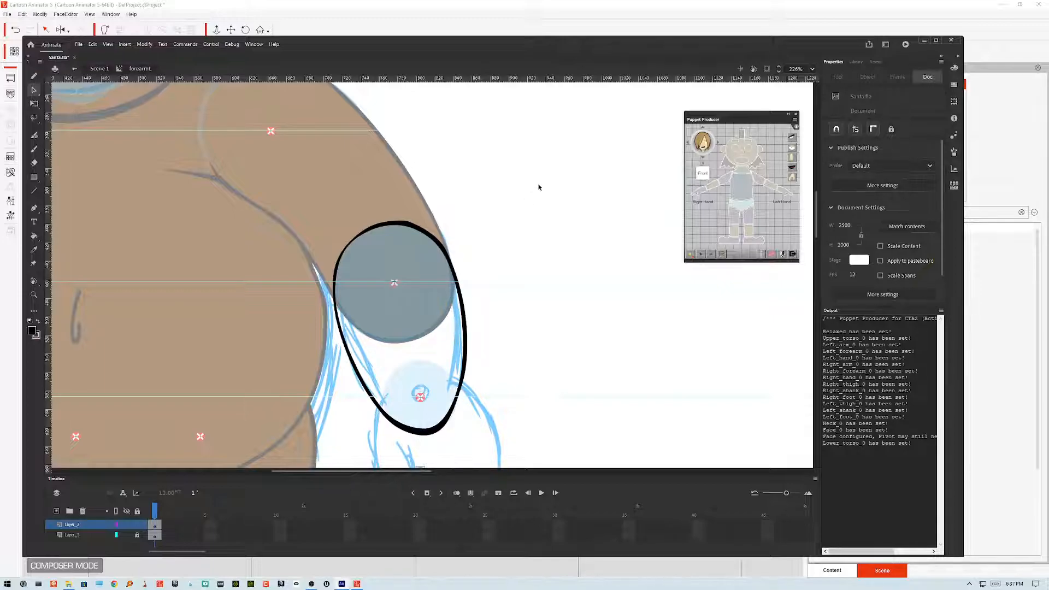
Step: Draw a horizontal line through the forearm pivot with the Line tool and nudge it upward
{"action": "key", "text": "n"}
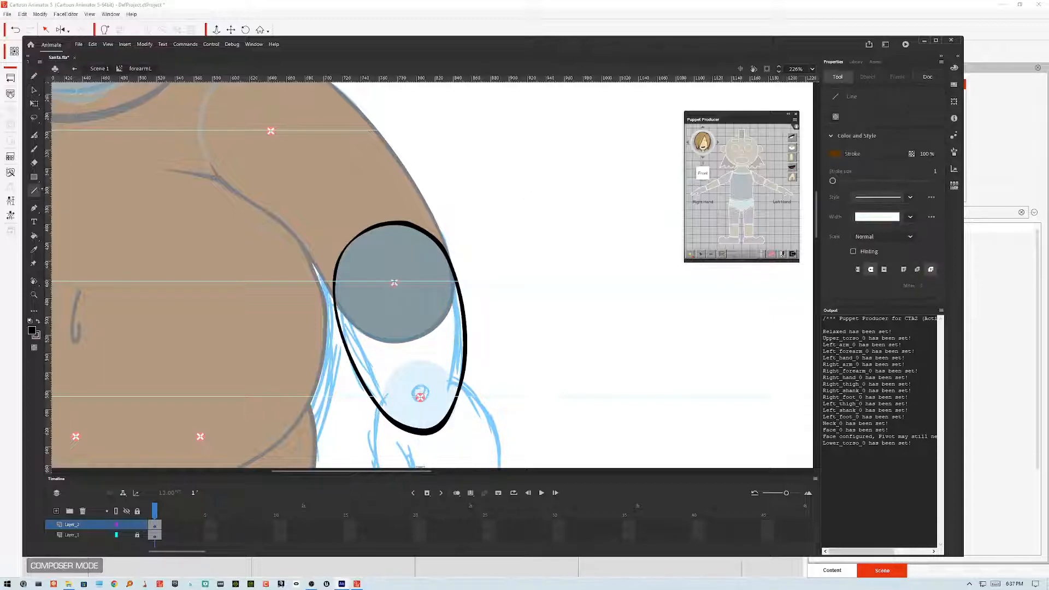
{"action": "mouse_move", "coordinate": [394, 282]}
{"action": "left_mouse_down"}
{"action": "mouse_move", "coordinate": [501, 282]}
{"action": "mouse_move", "coordinate": [503, 296]}
{"action": "mouse_move", "coordinate": [520, 283]}
{"action": "mouse_move", "coordinate": [500, 322]}
{"action": "mouse_move", "coordinate": [552, 276]}
{"action": "mouse_move", "coordinate": [484, 295]}
{"action": "mouse_move", "coordinate": [515, 283]}
{"action": "left_mouse_up"}
{"action": "left_click_drag", "start_coordinate": [395, 283], "coordinate": [304, 282]}
{"action": "left_click", "coordinate": [34, 90]}
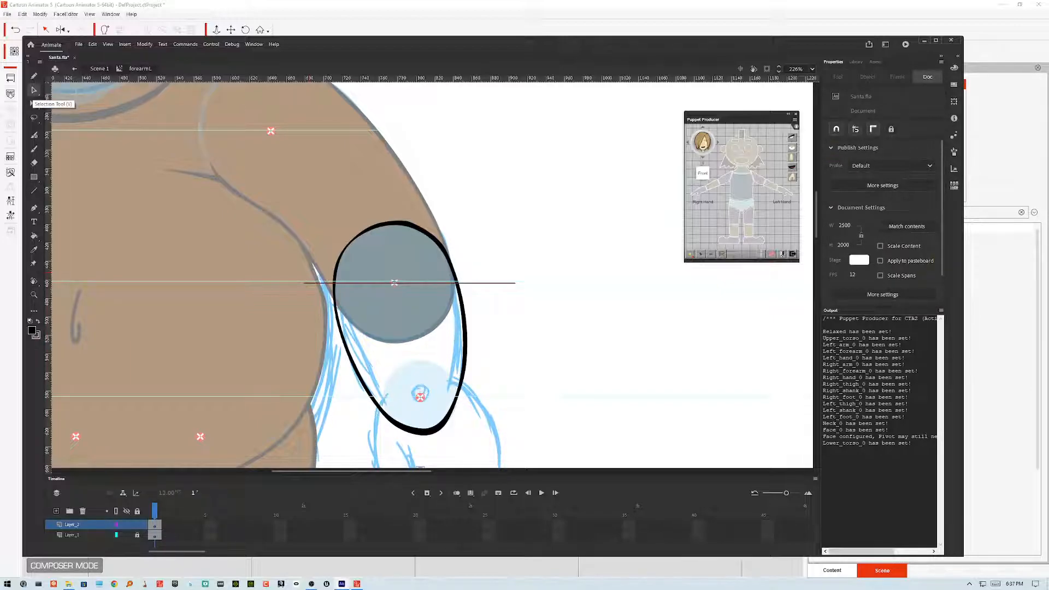
{"action": "left_click", "coordinate": [507, 284]}
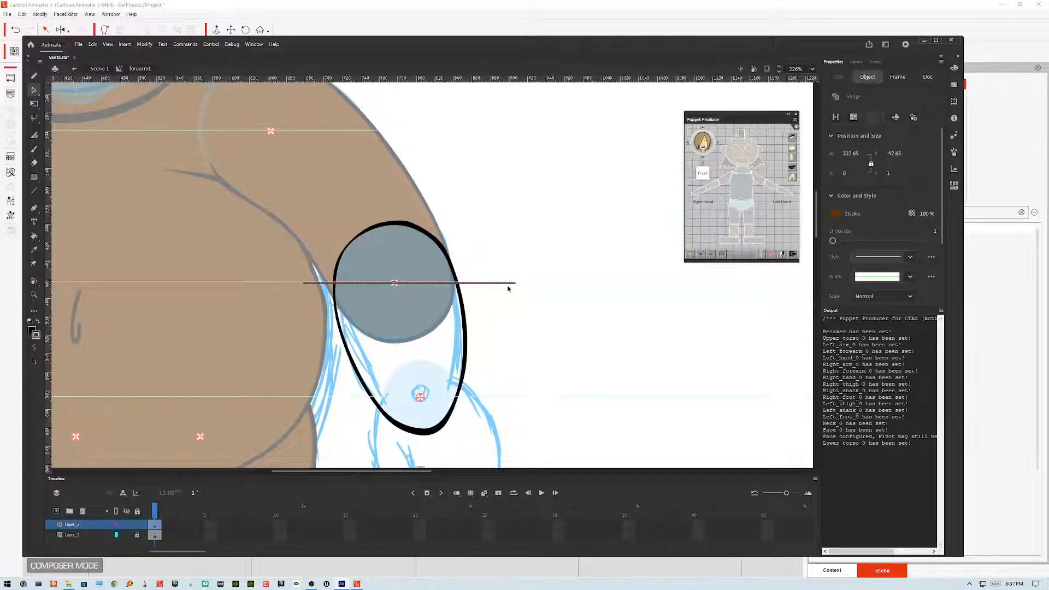
{"action": "key", "text": "Up"}
{"action": "key", "text": "Up"}
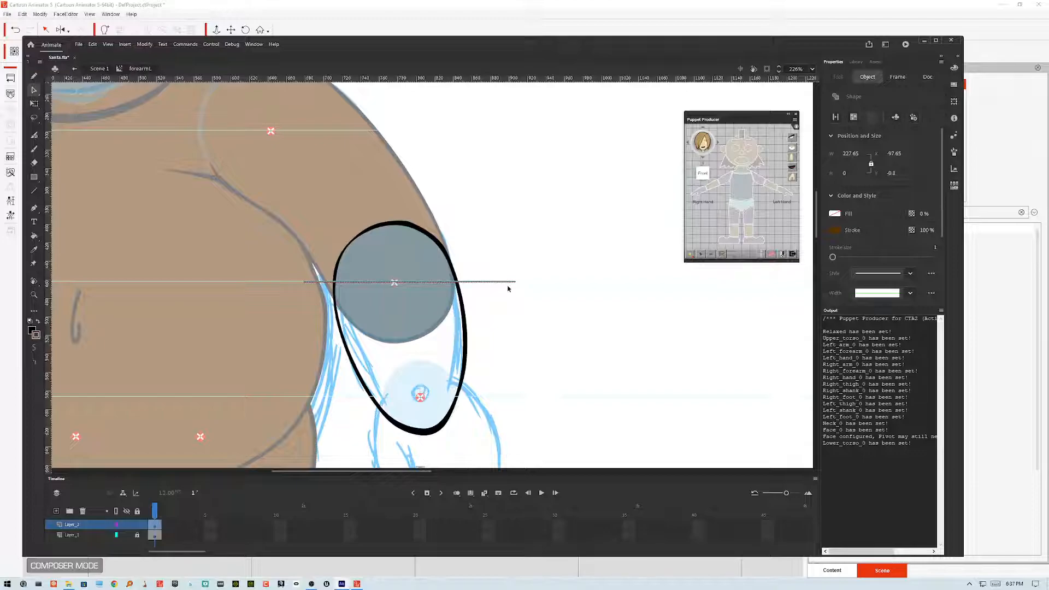
{"action": "left_click", "coordinate": [554, 337]}
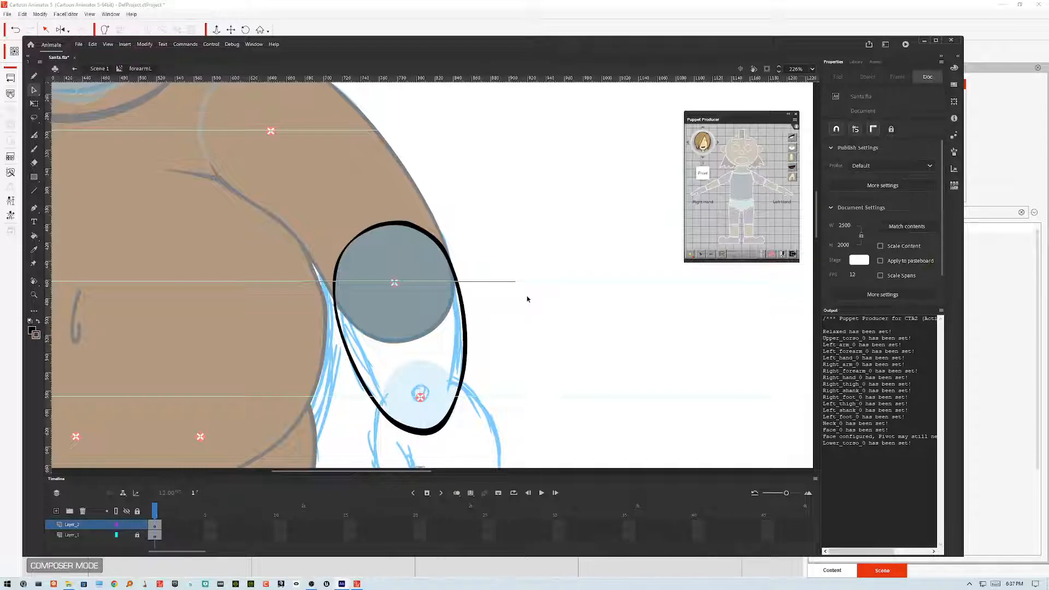
{"action": "left_click", "coordinate": [514, 282]}
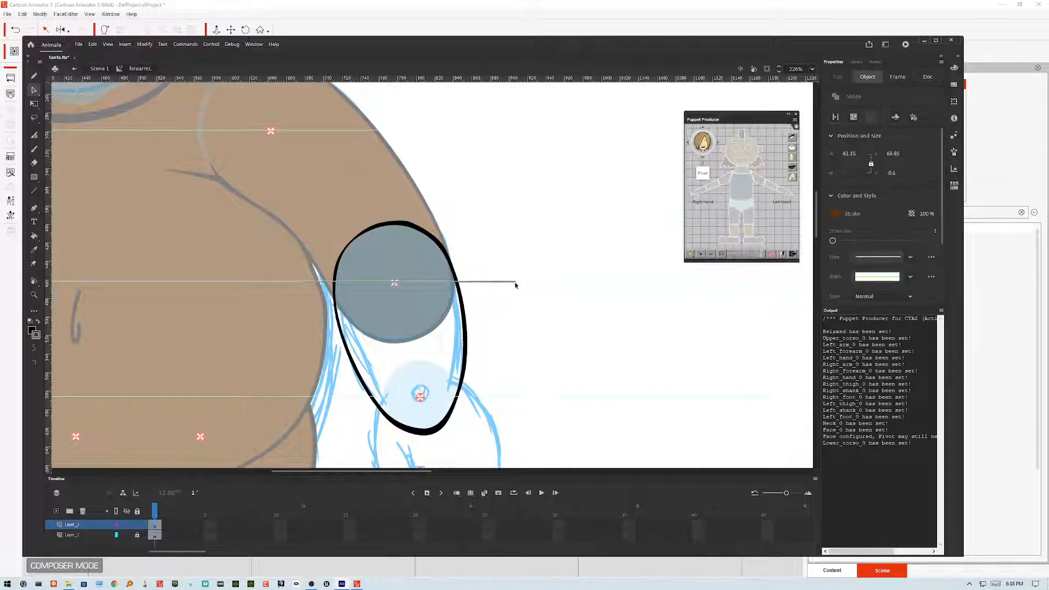
{"action": "double_click", "coordinate": [513, 284]}
{"action": "double_click", "coordinate": [513, 282]}
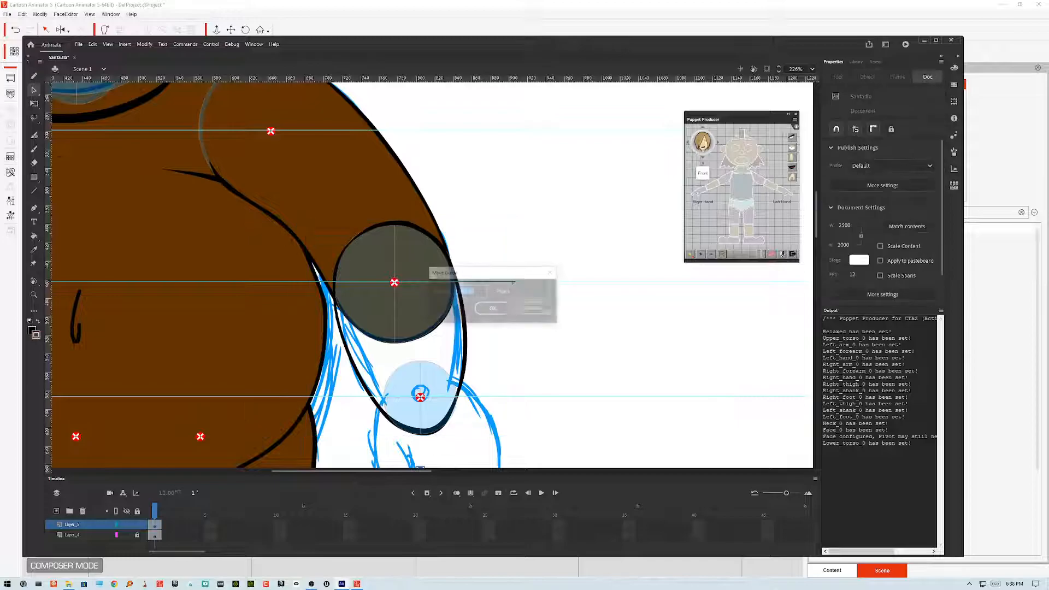
{"action": "key", "text": "Escape"}
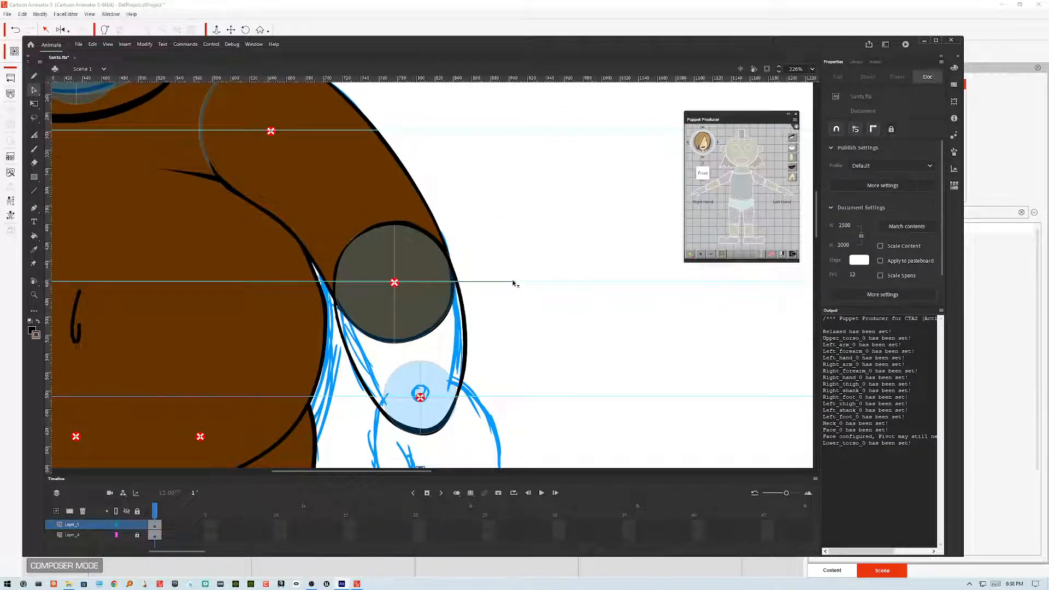
{"action": "double_click", "coordinate": [512, 282]}
{"action": "key", "text": "Escape"}
{"action": "double_click", "coordinate": [514, 282]}
{"action": "left_click", "coordinate": [535, 309]}
{"action": "left_click_drag", "start_coordinate": [598, 284], "coordinate": [598, 76]}
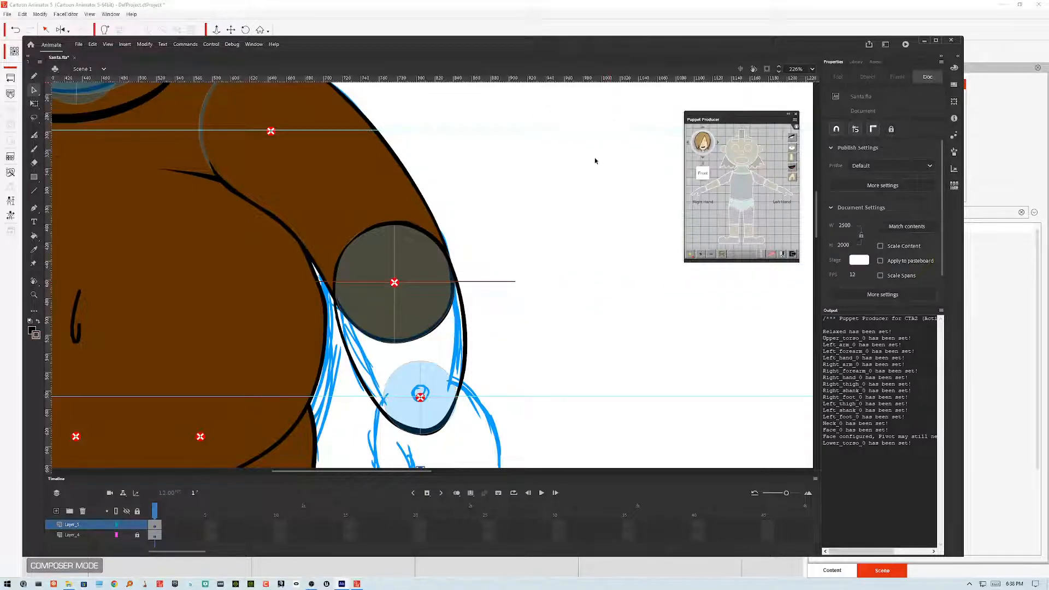
{"action": "double_click", "coordinate": [513, 282]}
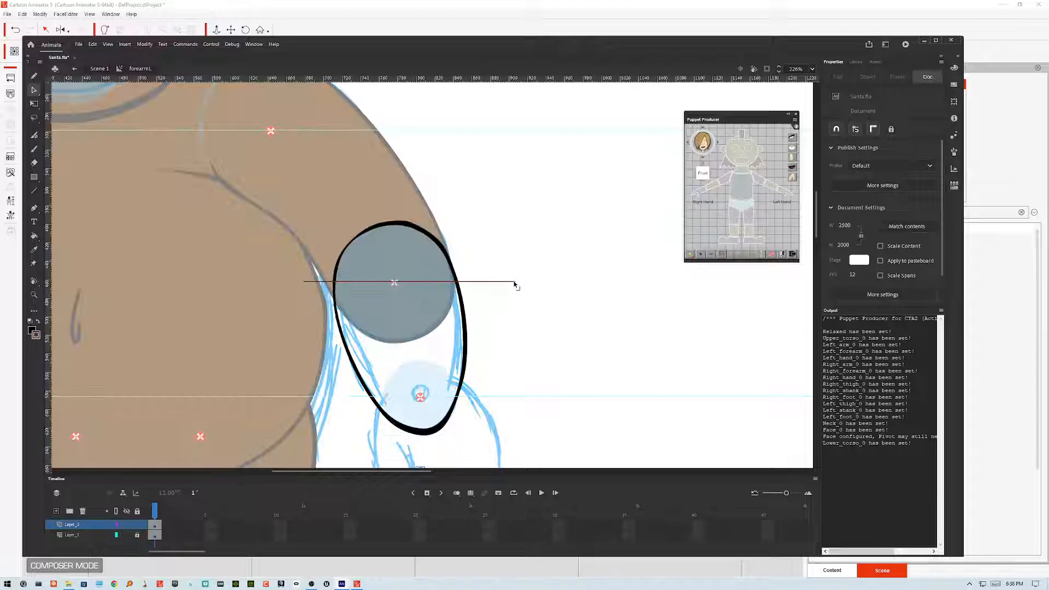
Step: Select the horizontal line, zoom in closely, and nudge it so it passes exactly through the pivot
{"action": "left_click", "coordinate": [514, 283]}
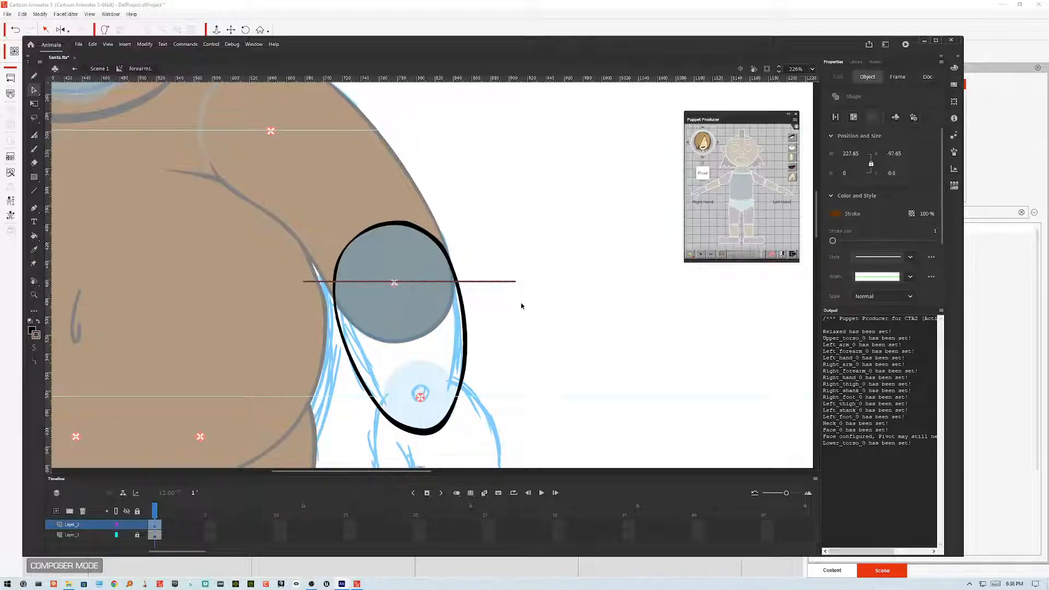
{"action": "key", "text": "ctrl+equal"}
{"action": "key", "text": "ctrl+equal"}
{"action": "key", "text": "ctrl+equal"}
{"action": "key", "text": "ctrl+equal"}
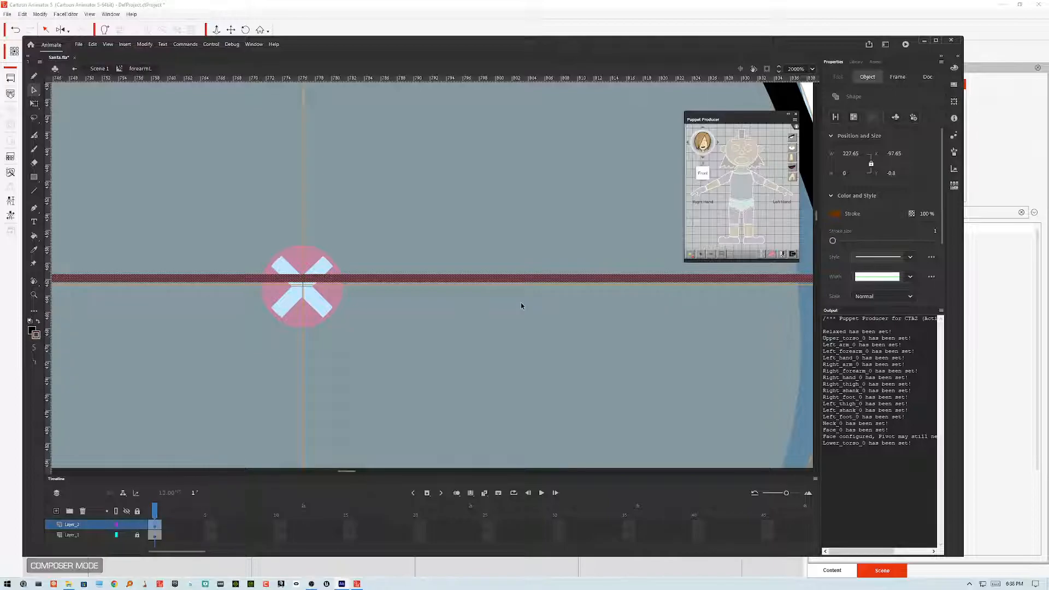
{"action": "key", "text": "Down"}
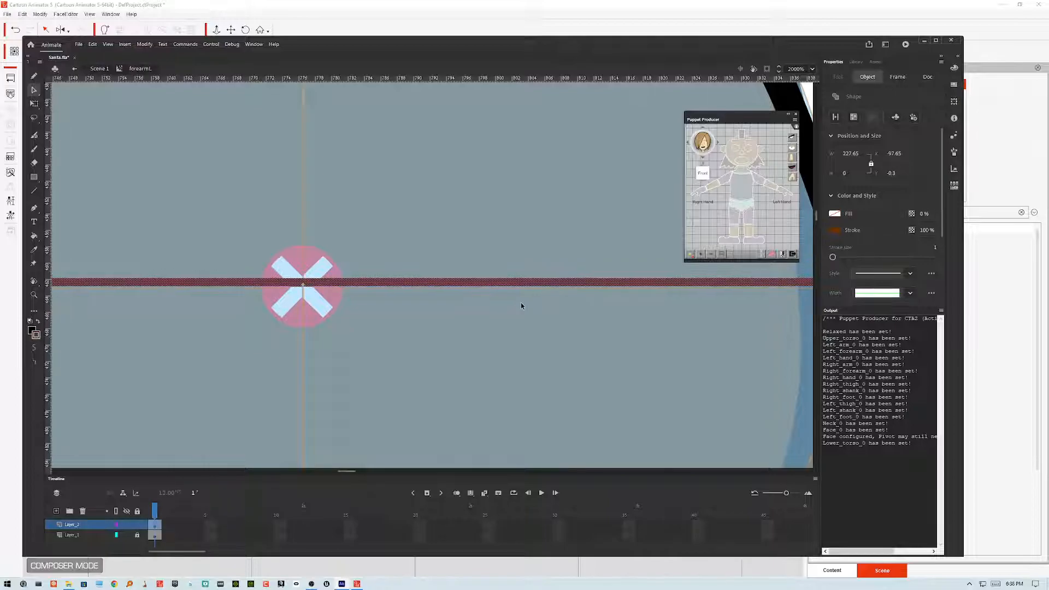
{"action": "key", "text": "Up"}
{"action": "key", "text": "Up"}
{"action": "key", "text": "Up"}
{"action": "key", "text": "Up"}
{"action": "key", "text": "Up"}
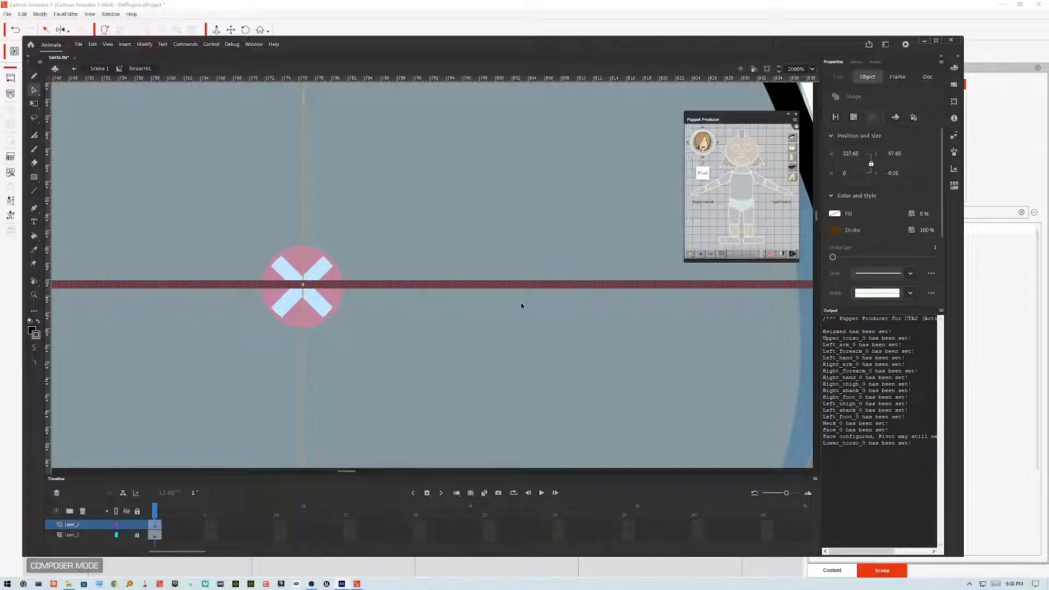
Step: Rotate the line with Free Transform so it slants through the pivot across the forearm oval
{"action": "key", "text": "ctrl+minus"}
{"action": "key", "text": "ctrl+minus"}
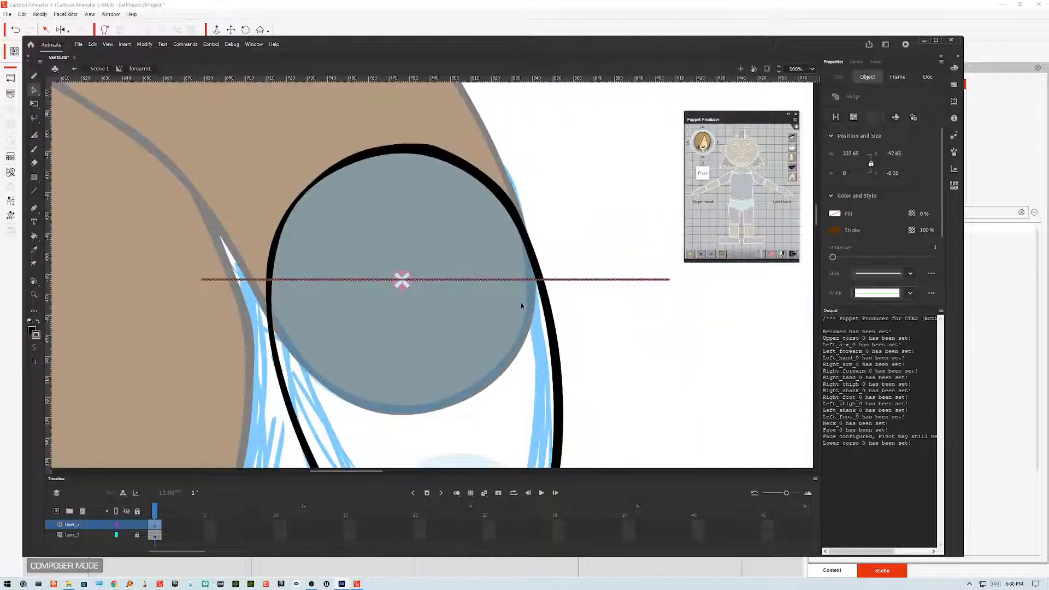
{"action": "key", "text": "ctrl+minus"}
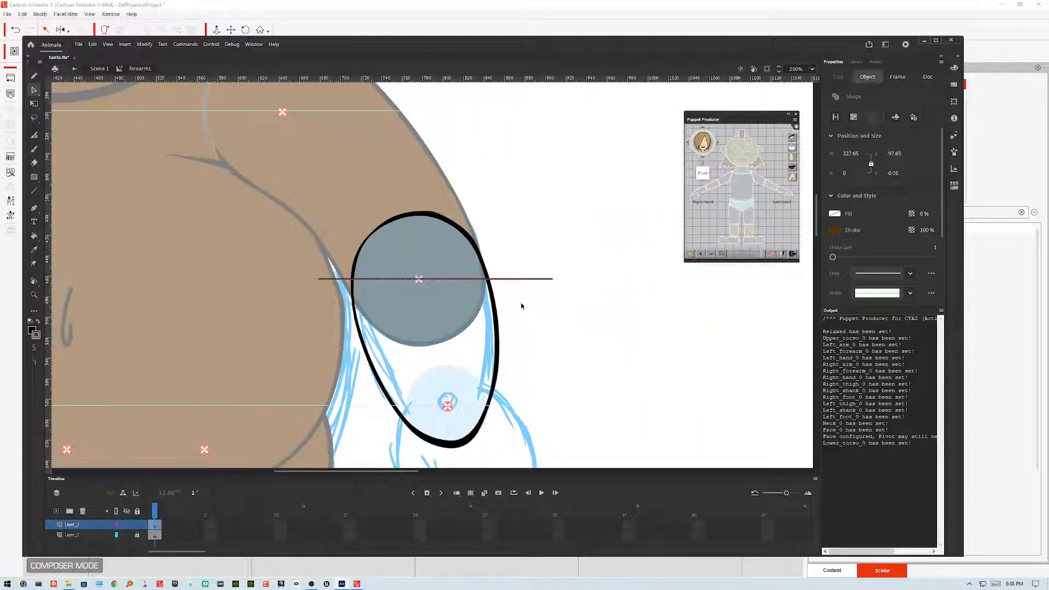
{"action": "key", "text": "ctrl+equal"}
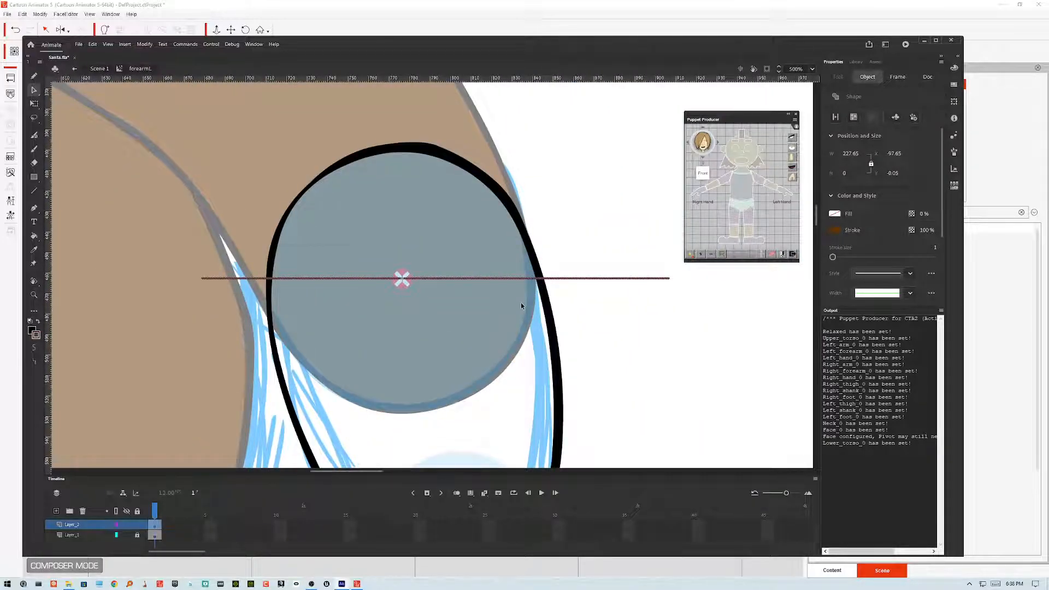
{"action": "left_click", "coordinate": [585, 267]}
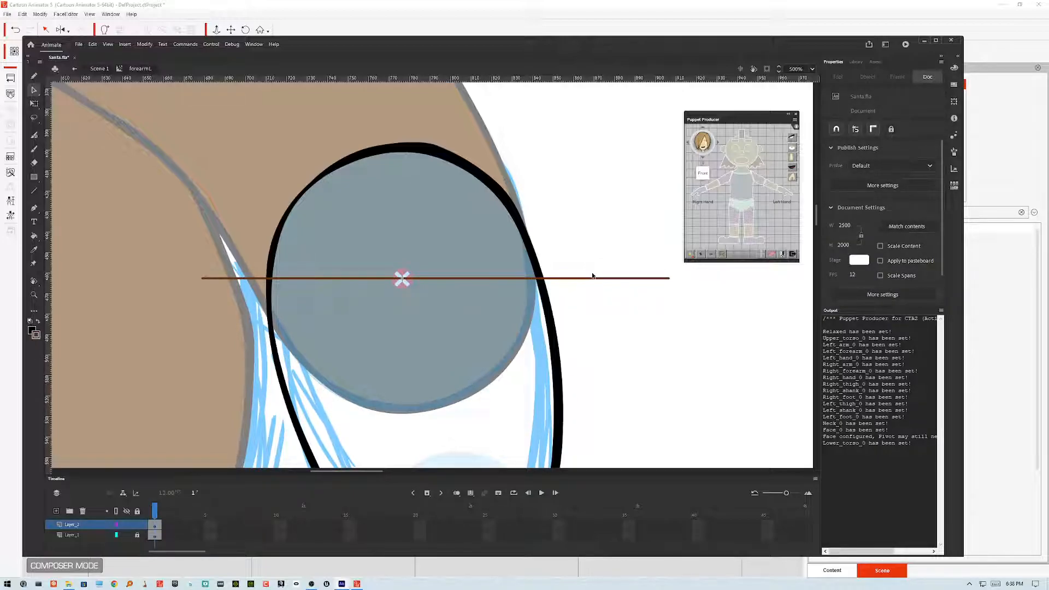
{"action": "left_click", "coordinate": [664, 279]}
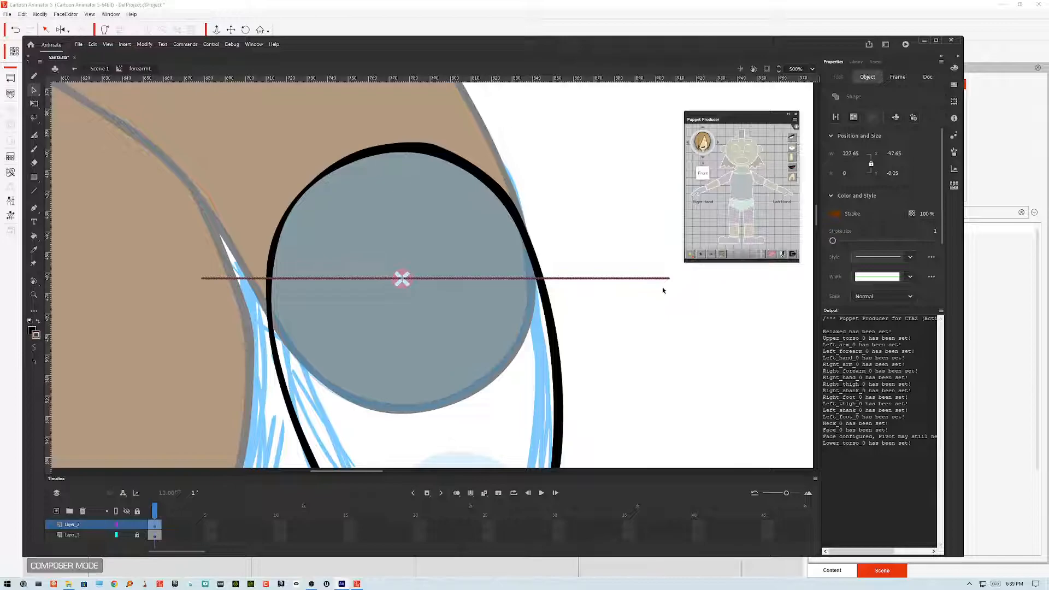
{"action": "key", "text": "q"}
{"action": "left_click_drag", "start_coordinate": [687, 351], "coordinate": [546, 215]}
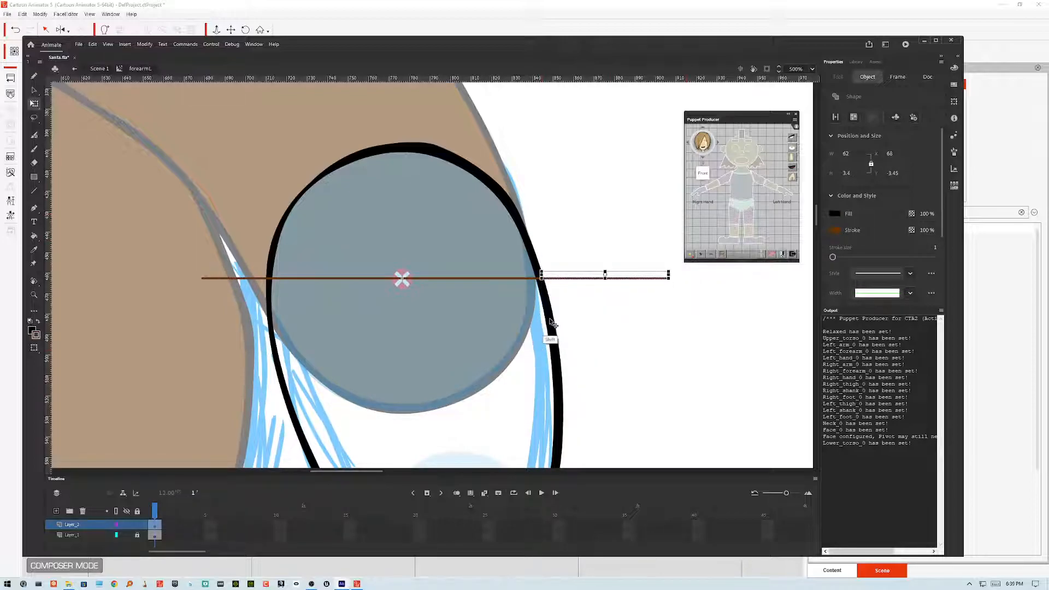
{"action": "left_click", "coordinate": [621, 338]}
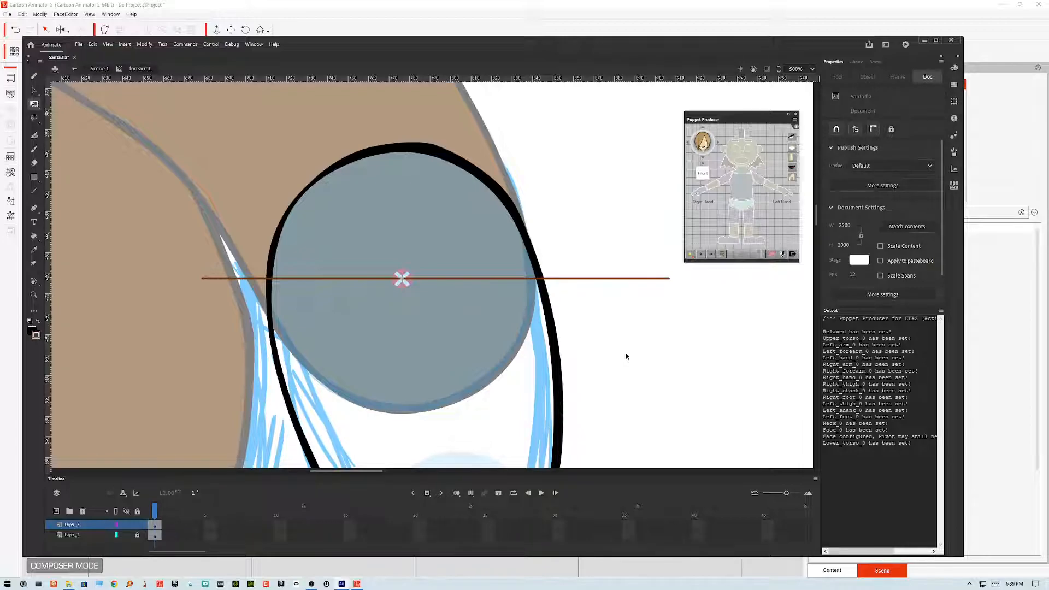
{"action": "left_click", "coordinate": [664, 278]}
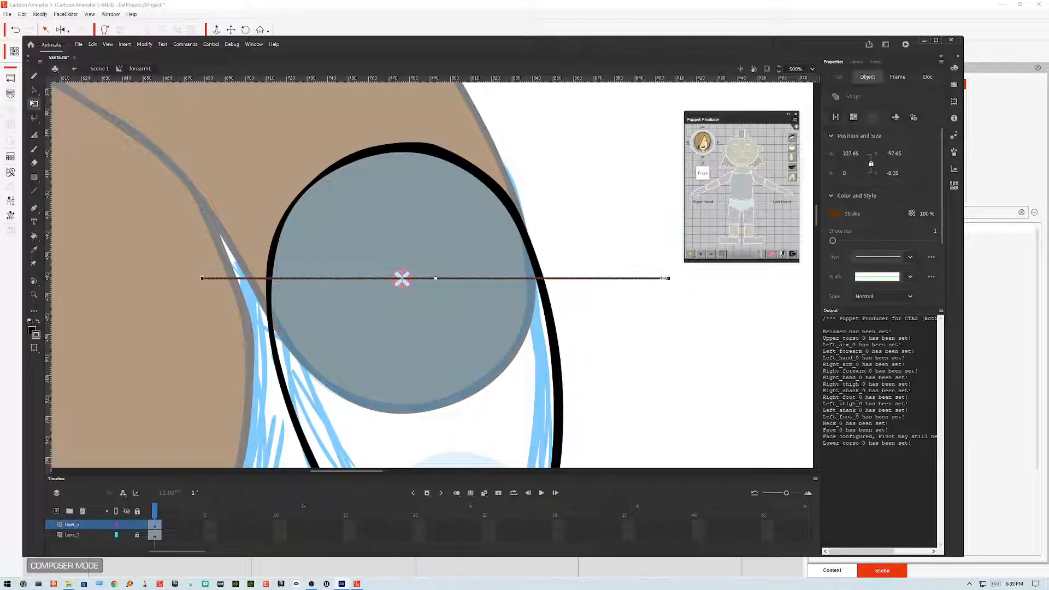
{"action": "left_click", "coordinate": [437, 278]}
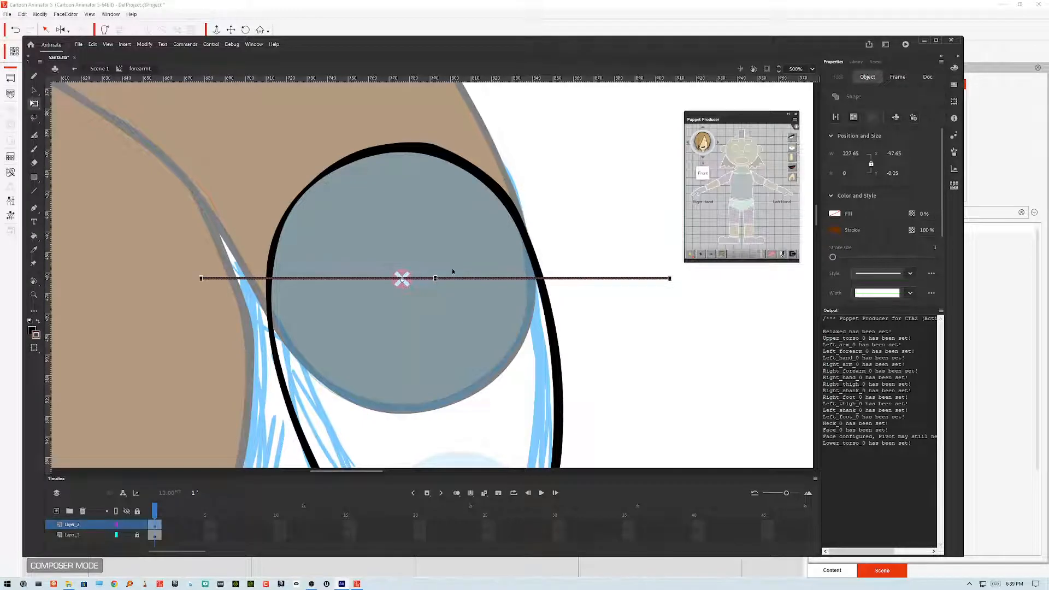
{"action": "left_click_drag", "start_coordinate": [670, 290], "coordinate": [671, 293]}
{"action": "left_click", "coordinate": [644, 198]}
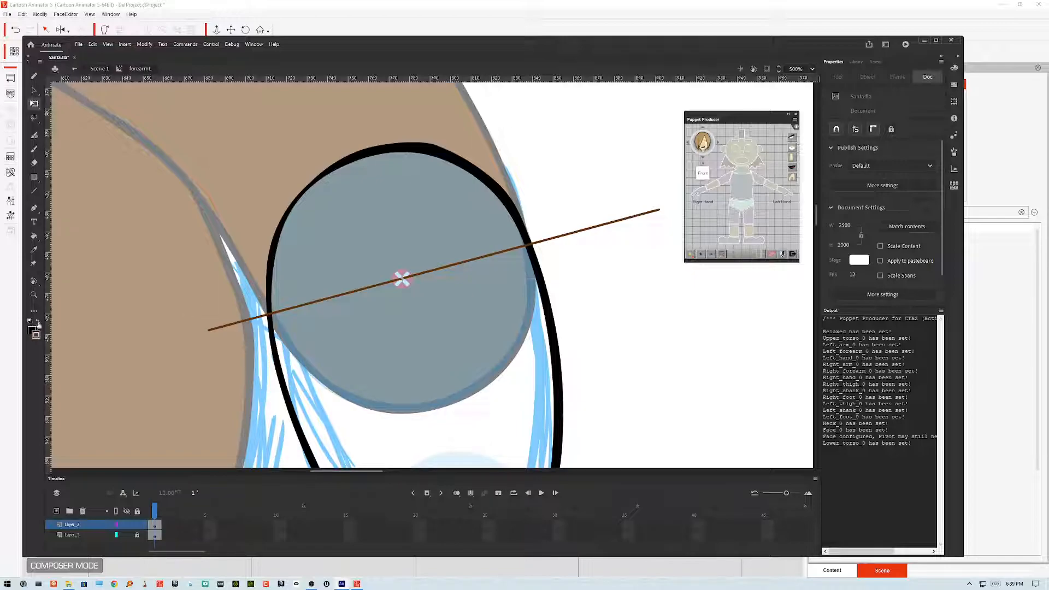
Step: Fill both halves of the oval with the brown fill colour using the Paint Bucket
{"action": "left_click", "coordinate": [39, 321]}
{"action": "left_click", "coordinate": [34, 236]}
{"action": "left_click", "coordinate": [401, 278]}
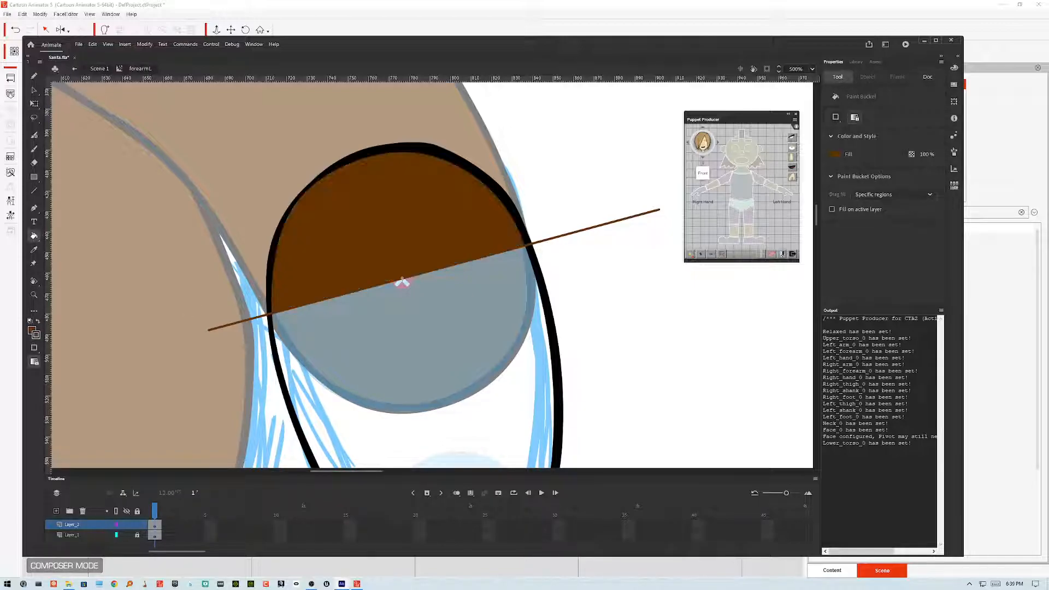
{"action": "left_click", "coordinate": [403, 280]}
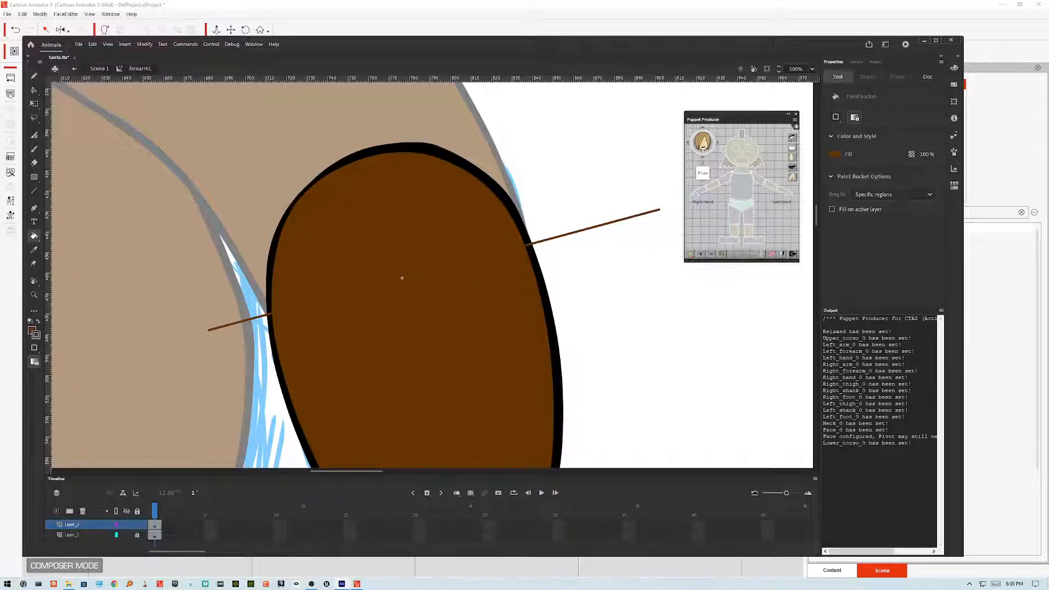
Step: Delete the oval's brushed outline and the slanted line, leaving only the brown fill shape
{"action": "left_click", "coordinate": [34, 90]}
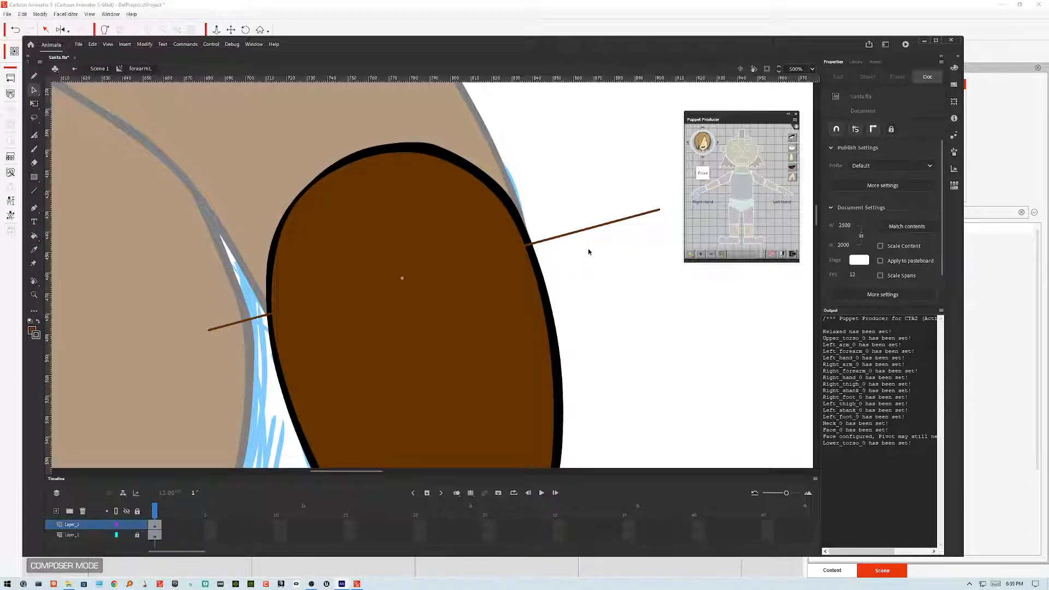
{"action": "left_click", "coordinate": [606, 227]}
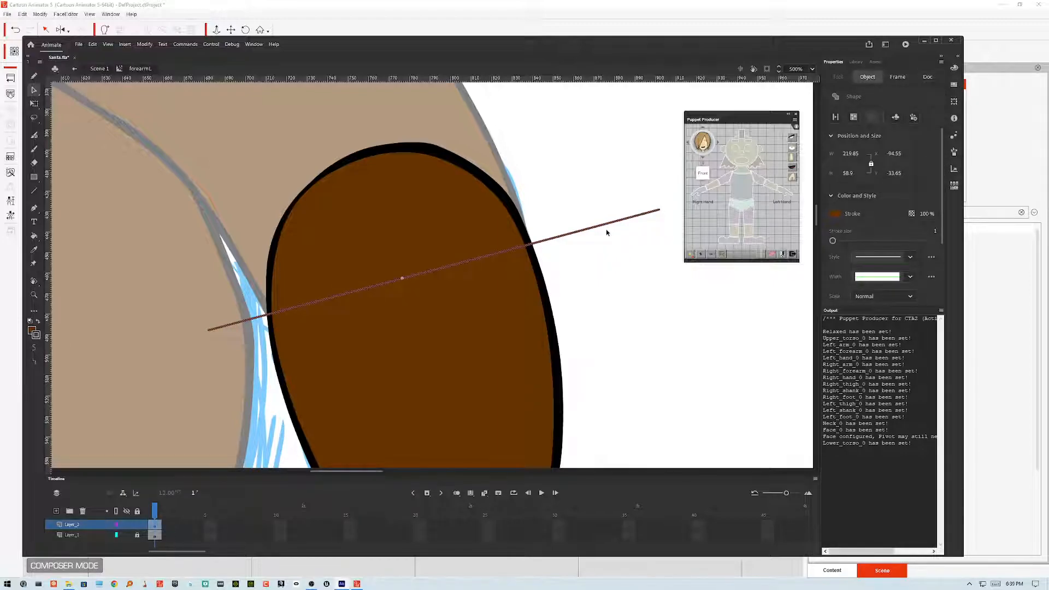
{"action": "key", "text": "Delete"}
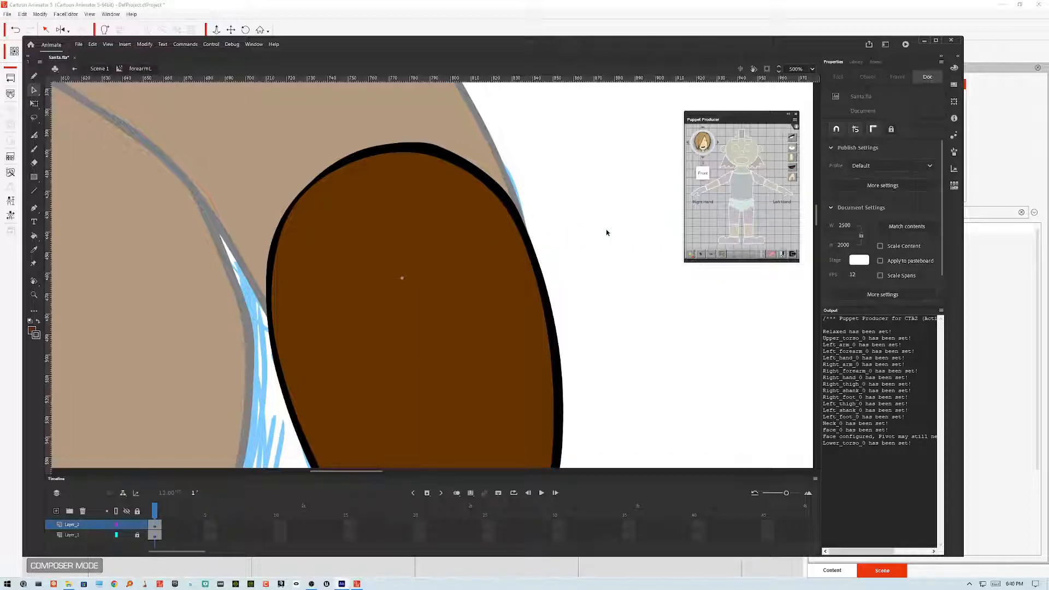
{"action": "key", "text": "ctrl+z"}
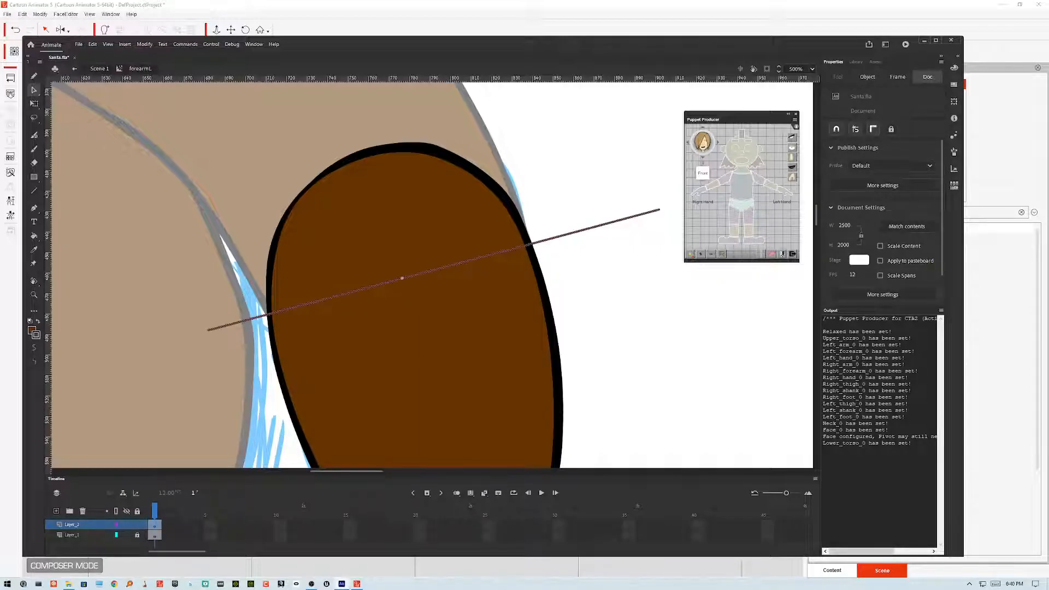
{"action": "left_click", "coordinate": [517, 201]}
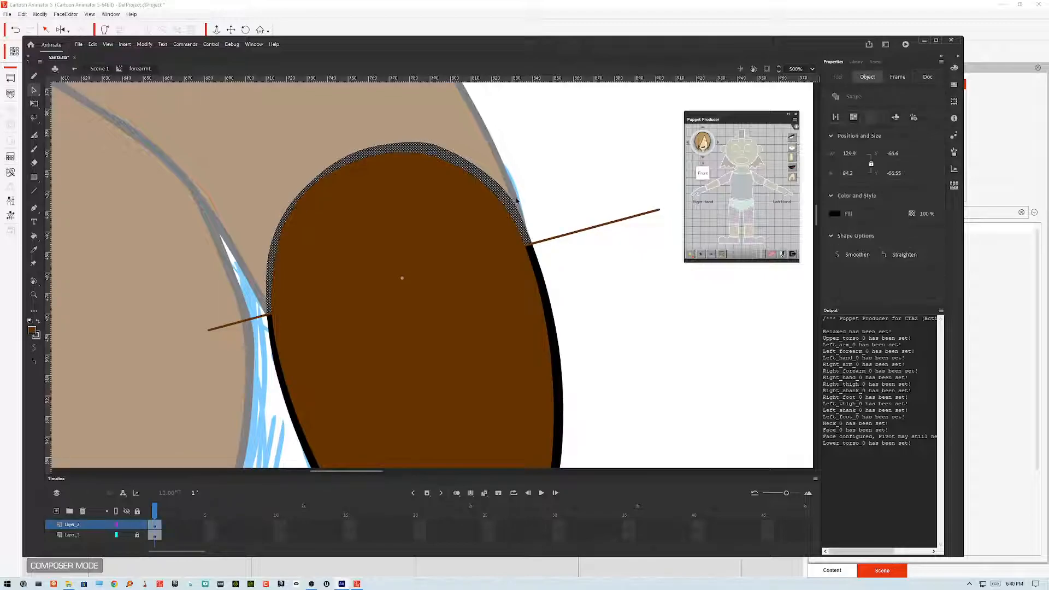
{"action": "key", "text": "Delete"}
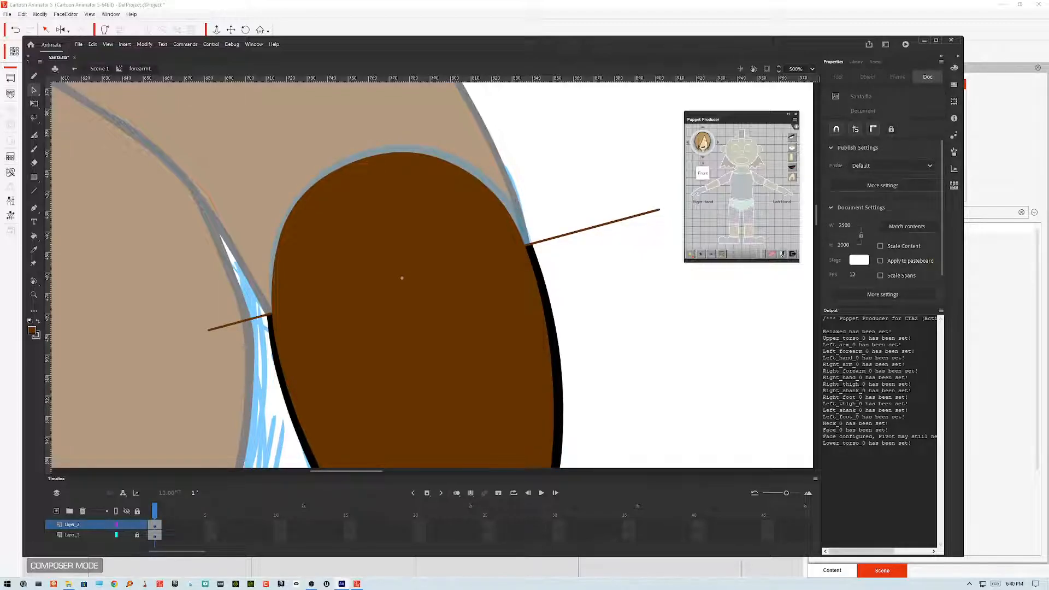
{"action": "left_click", "coordinate": [534, 241]}
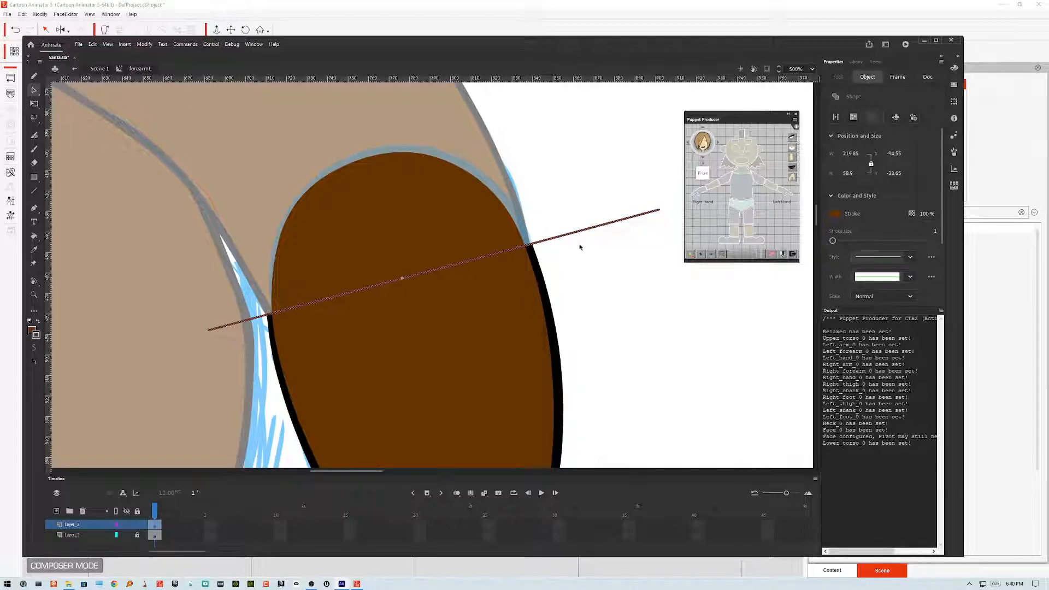
{"action": "key", "text": "Delete"}
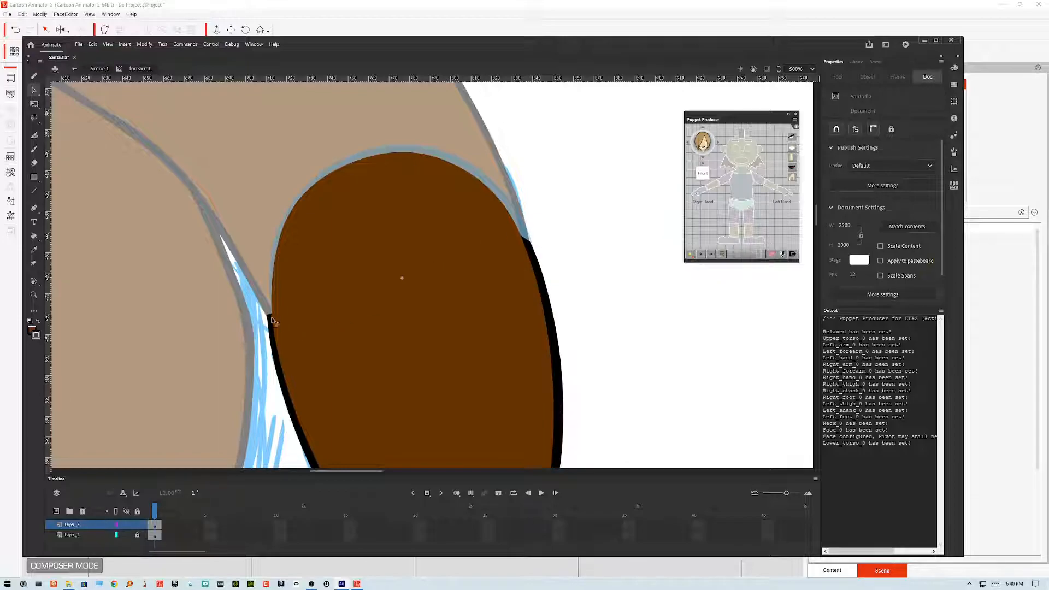
Step: Smooth the notches left on the fill's edges where the line crossed the outline
{"action": "left_click_drag", "start_coordinate": [268, 314], "coordinate": [278, 326]}
{"action": "key", "text": "ctrl+z"}
{"action": "left_click_drag", "start_coordinate": [273, 310], "coordinate": [272, 307]}
{"action": "left_click_drag", "start_coordinate": [524, 244], "coordinate": [521, 236]}
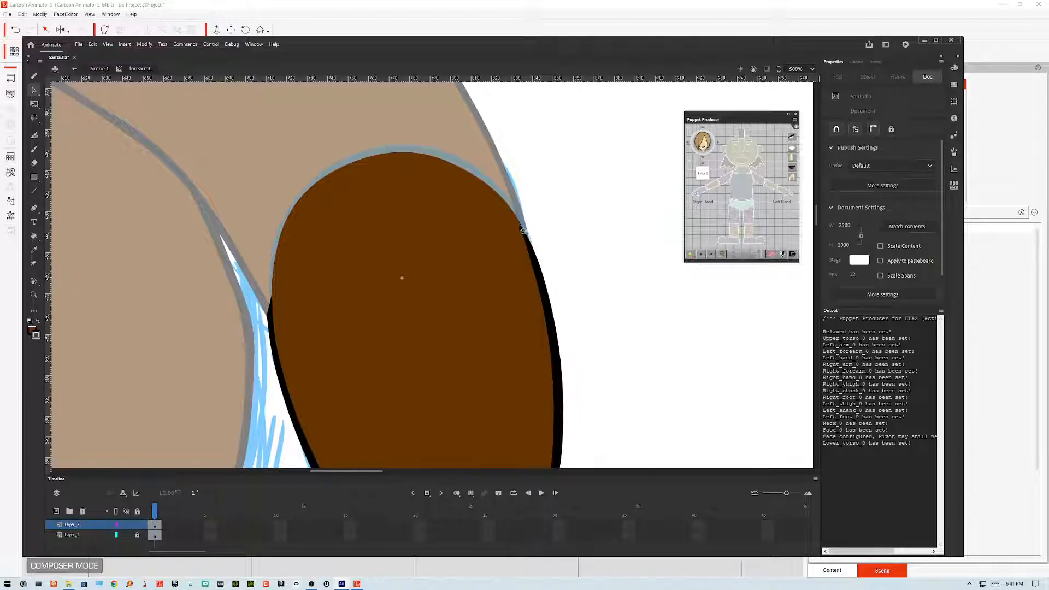
{"action": "double_click", "coordinate": [534, 214]}
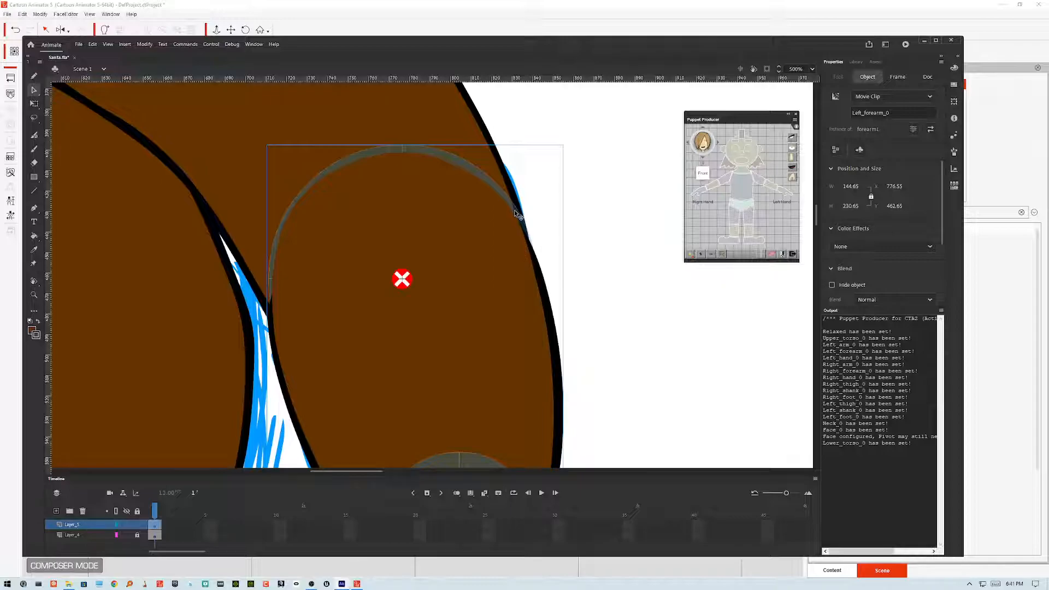
{"action": "double_click", "coordinate": [511, 230]}
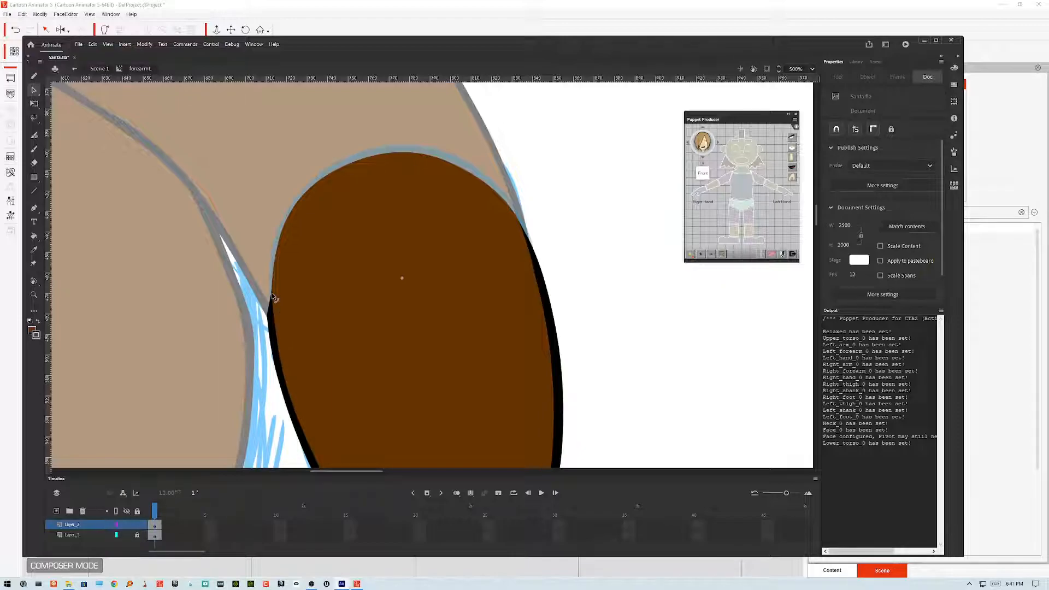
{"action": "left_click", "coordinate": [273, 296]}
{"action": "left_click_drag", "start_coordinate": [272, 291], "coordinate": [273, 293]}
{"action": "scroll", "coordinate": [286, 290], "scroll_direction": "down", "scroll_amount": 5}
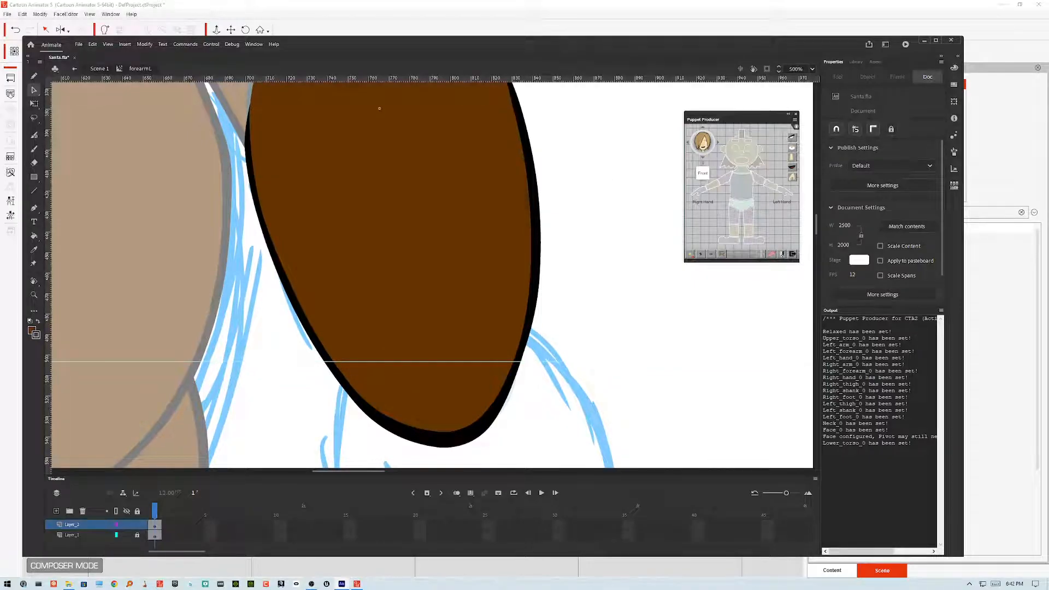
Step: Save the file and return to the main scene to view the new forearm
{"action": "key", "text": "ctrl+minus"}
{"action": "key", "text": "ctrl+minus"}
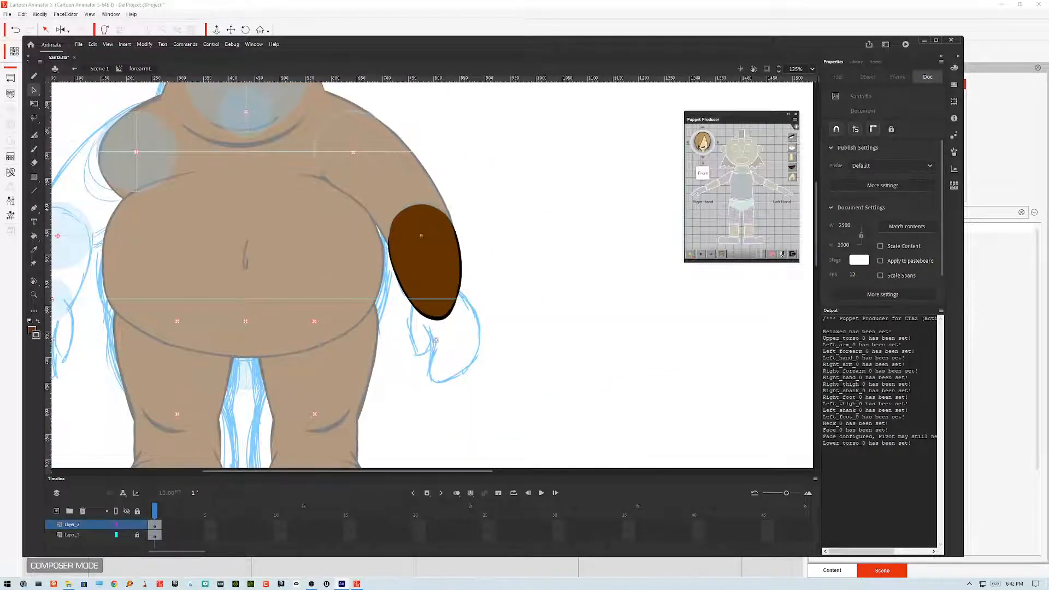
{"action": "key", "text": "ctrl+s"}
{"action": "double_click", "coordinate": [436, 340]}
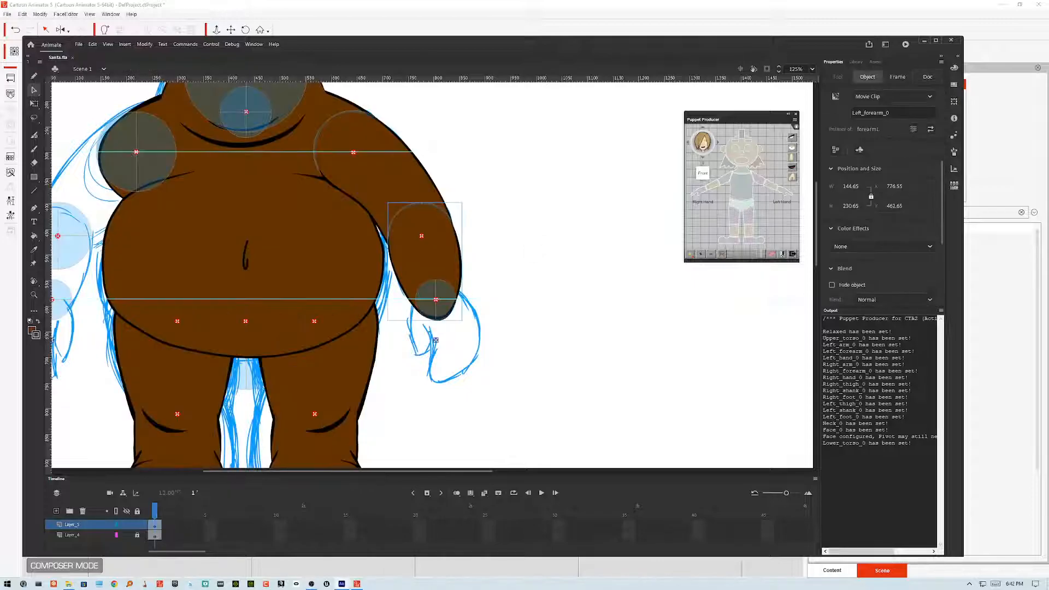
{"action": "left_click_drag", "start_coordinate": [435, 340], "coordinate": [560, 391]}
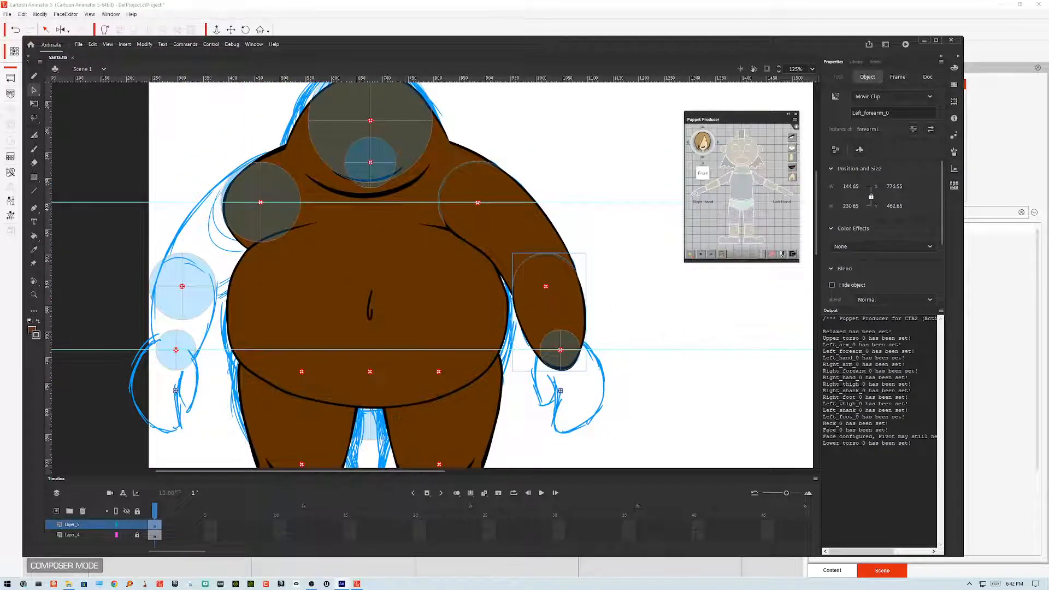
Step: Inside the forearm symbol, turn the original artwork layer into a guide layer, then go back to the scene
{"action": "double_click", "coordinate": [569, 281]}
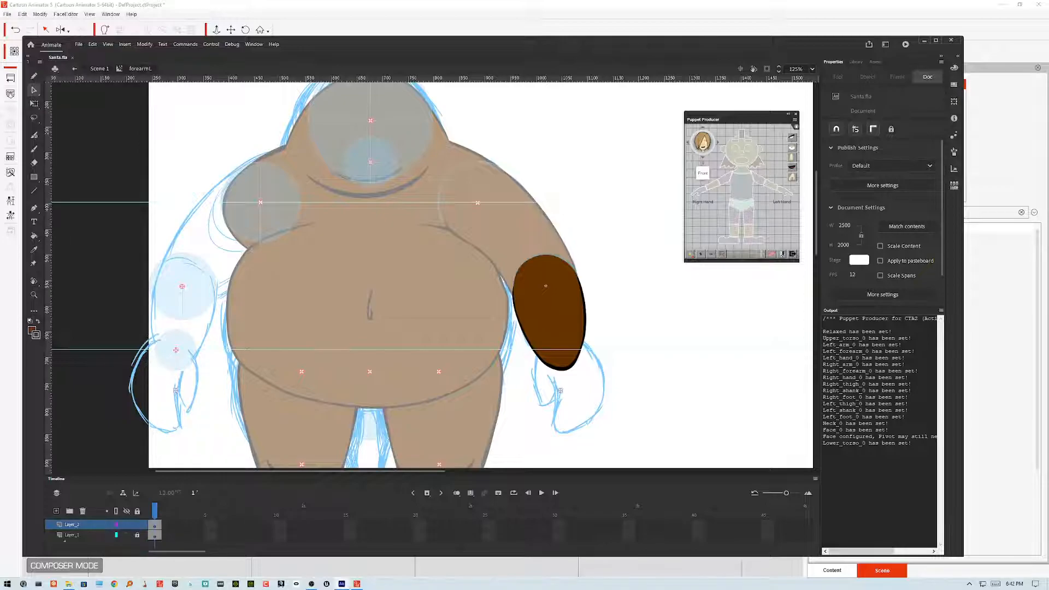
{"action": "right_click", "coordinate": [91, 534]}
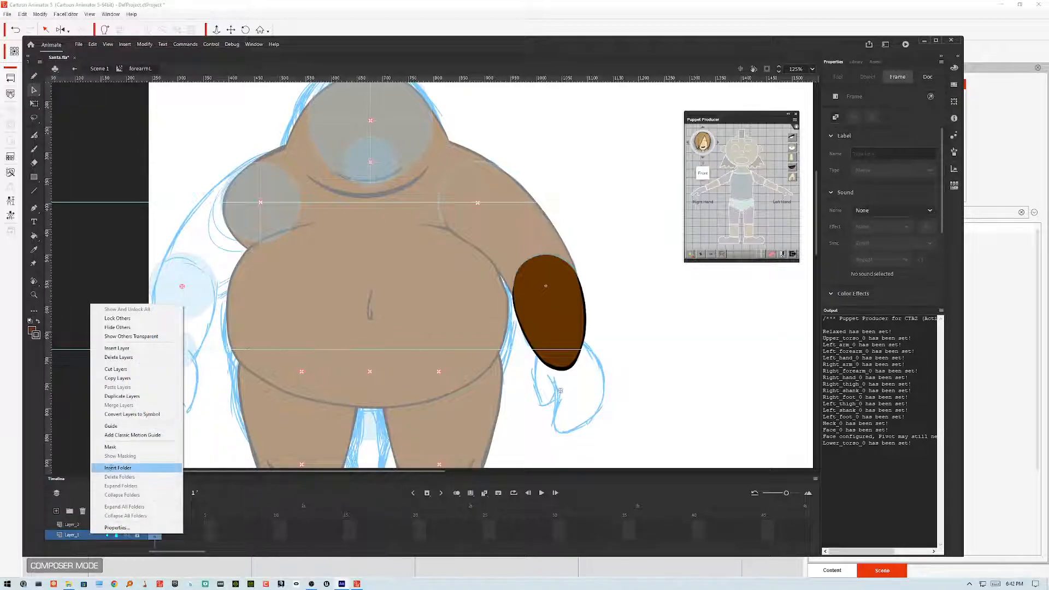
{"action": "left_click", "coordinate": [112, 426]}
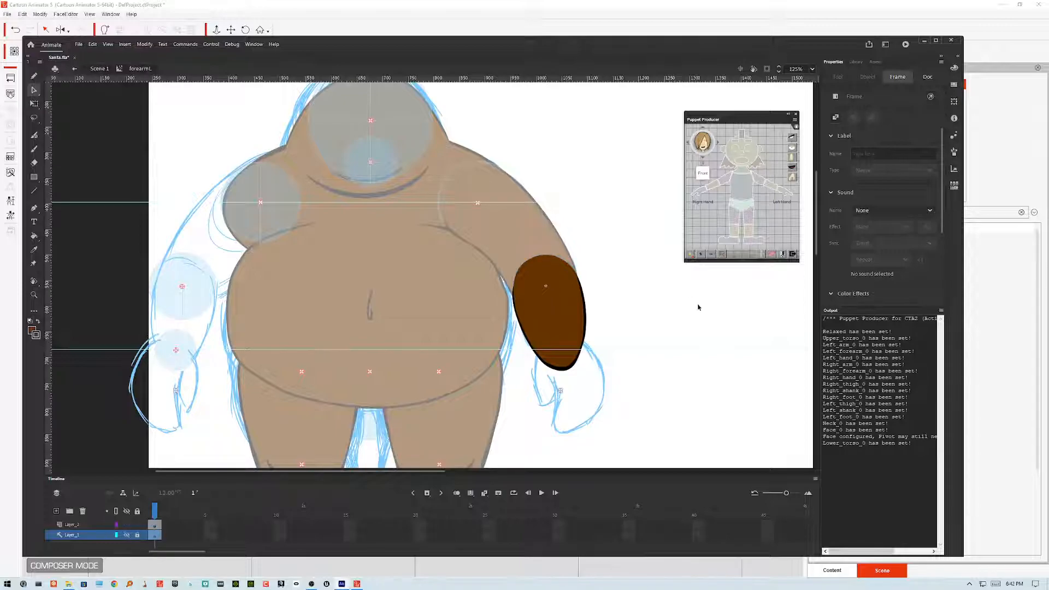
{"action": "double_click", "coordinate": [676, 305]}
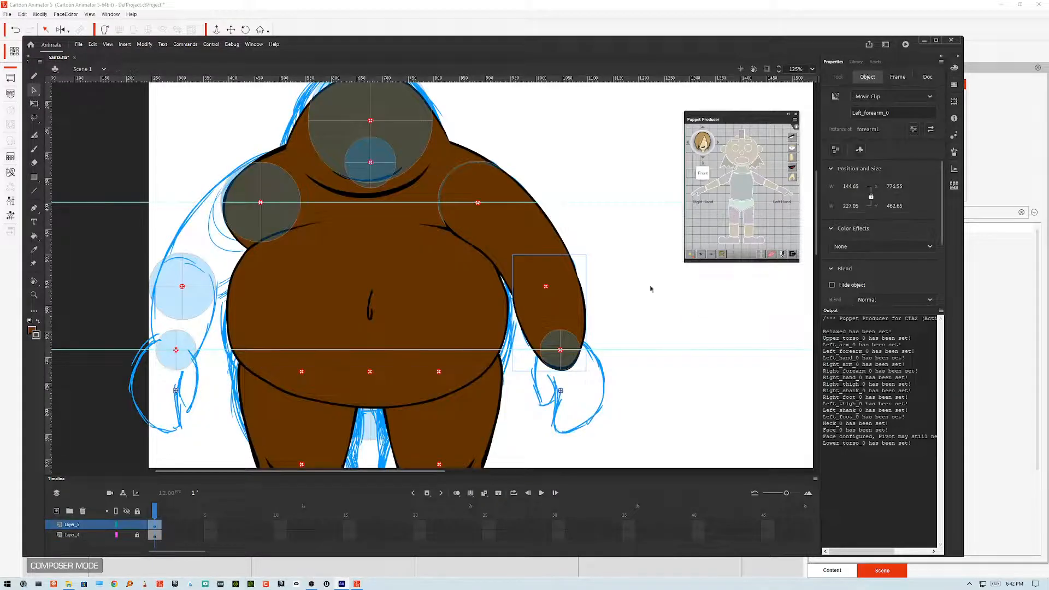
{"action": "left_click", "coordinate": [639, 237]}
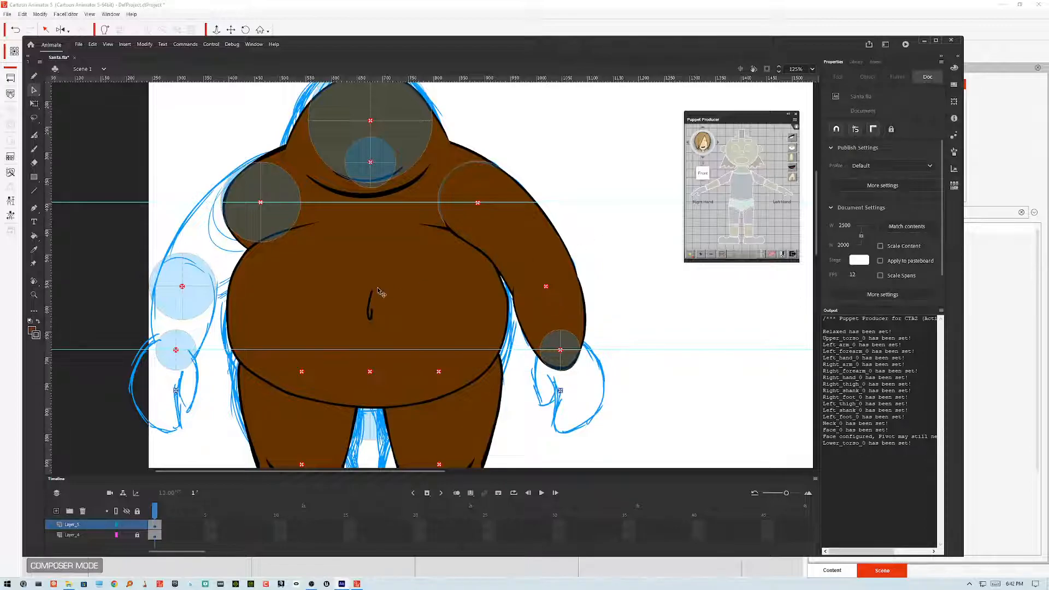
Step: Swap the right forearm instance for the forearmR symbol and flip it horizontally
{"action": "right_click", "coordinate": [200, 310]}
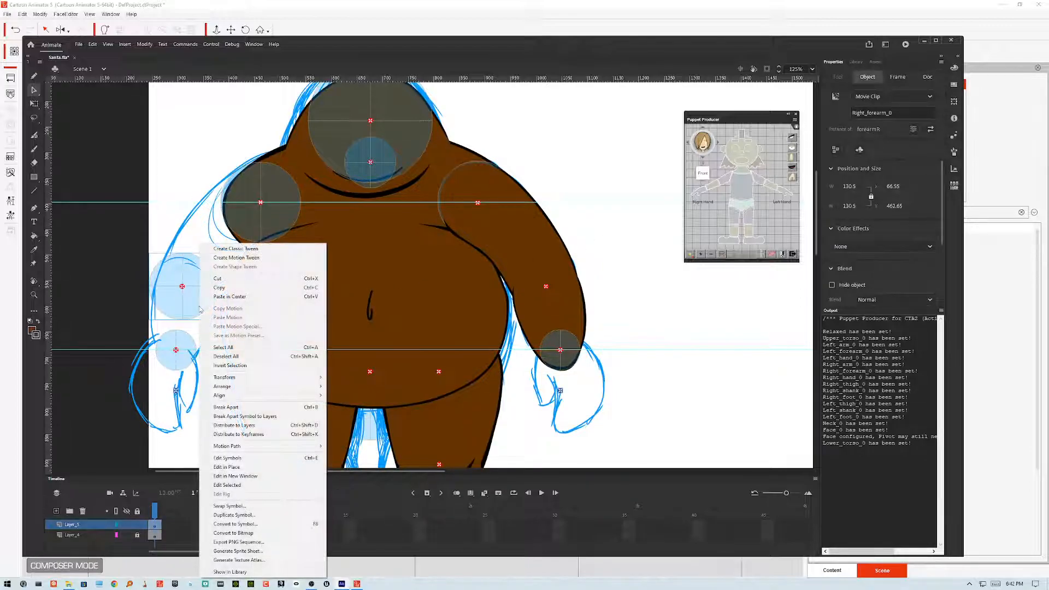
{"action": "left_click", "coordinate": [250, 509]}
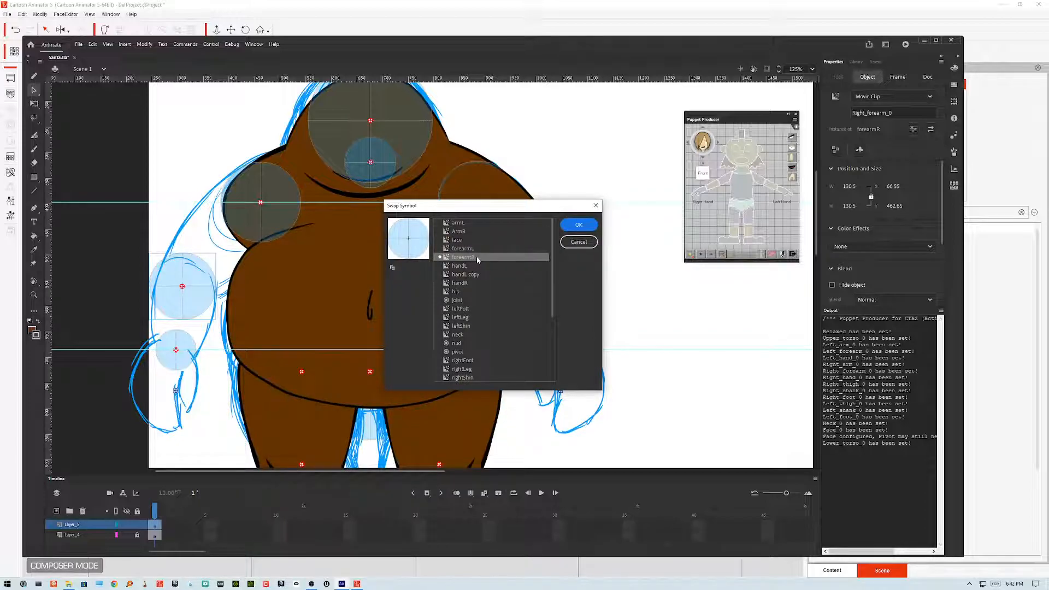
{"action": "left_click", "coordinate": [463, 248]}
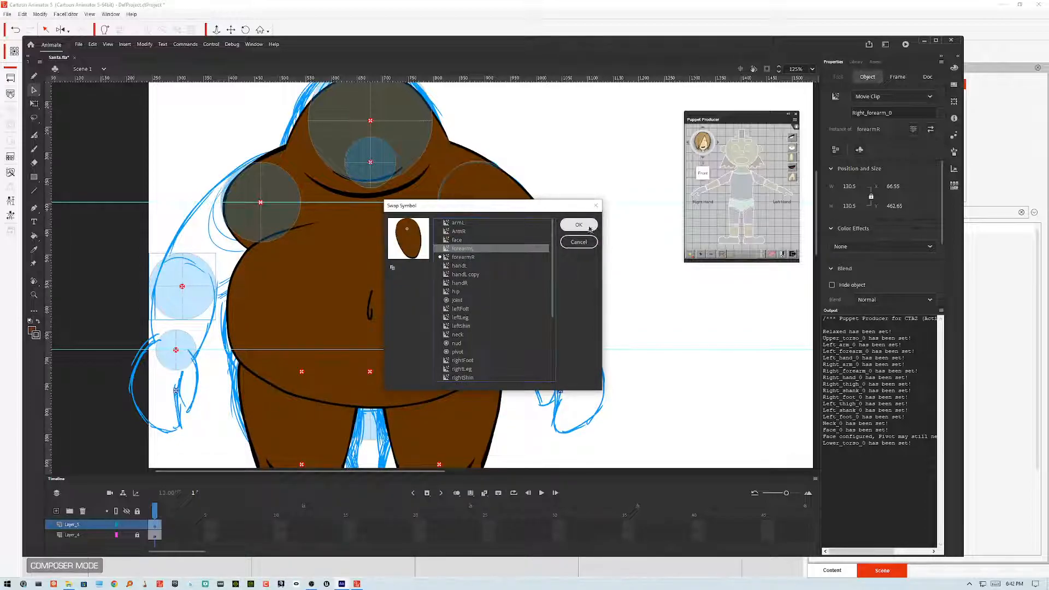
{"action": "left_click", "coordinate": [581, 226]}
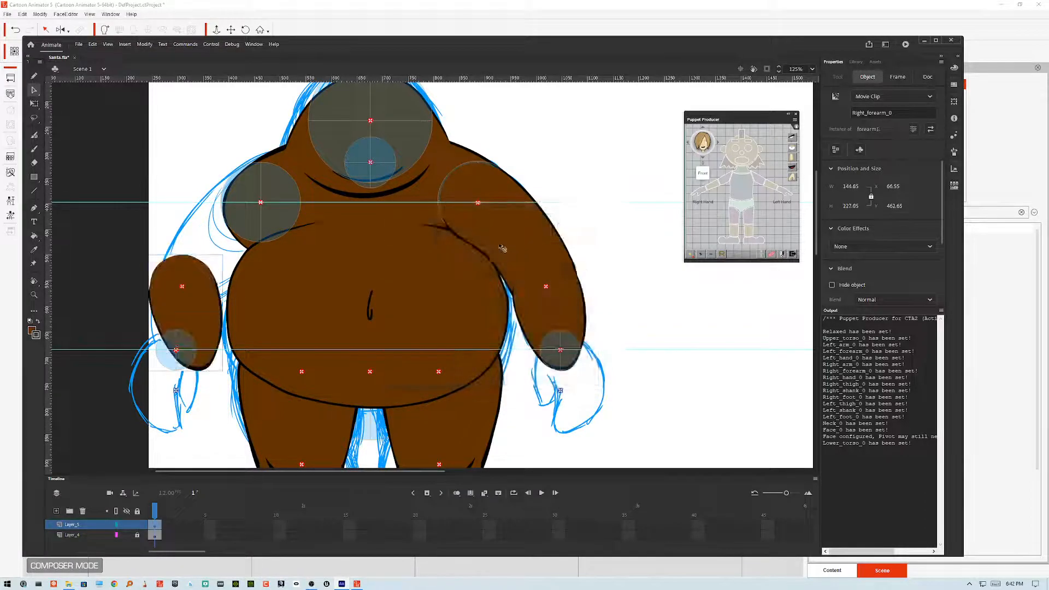
{"action": "left_click", "coordinate": [145, 44]}
{"action": "mouse_move", "coordinate": [164, 155]}
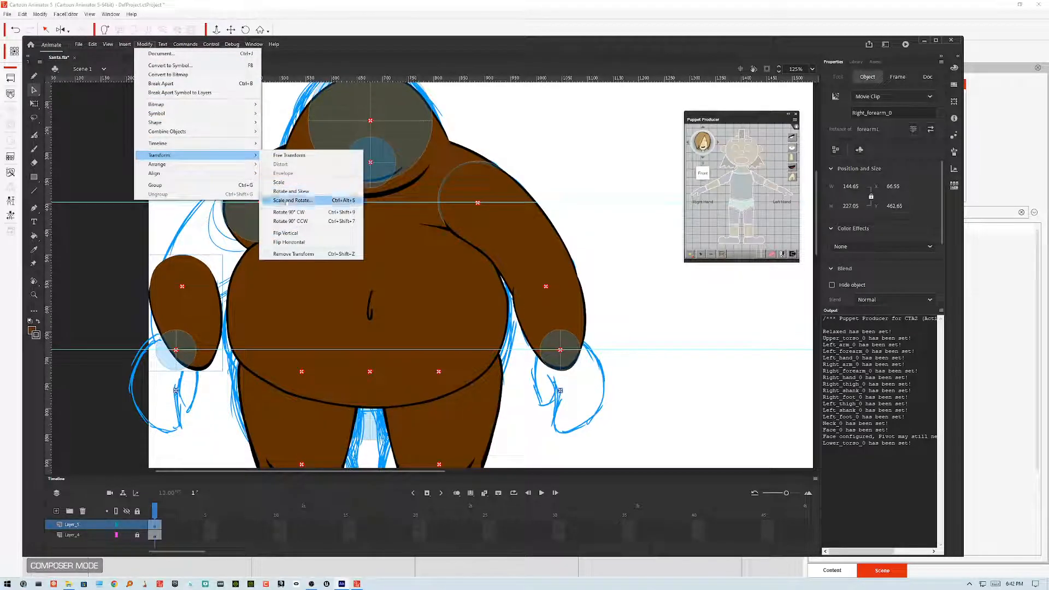
{"action": "left_click", "coordinate": [284, 246]}
Step: Swap the right upper arm instance for the armL symbol and flip it horizontally
{"action": "left_click", "coordinate": [243, 190]}
{"action": "right_click", "coordinate": [241, 188]}
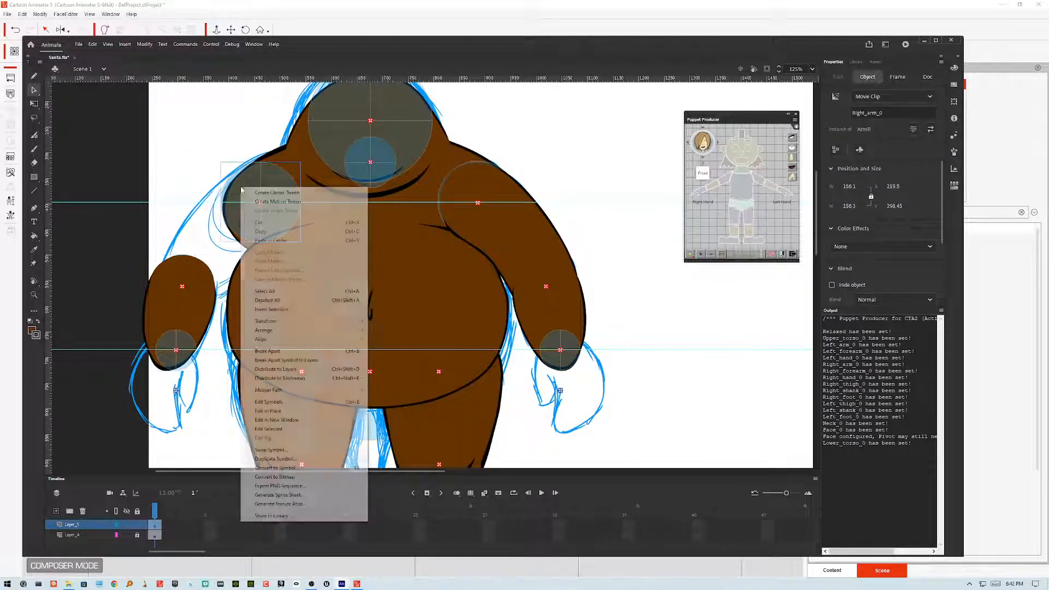
{"action": "left_click", "coordinate": [271, 450]}
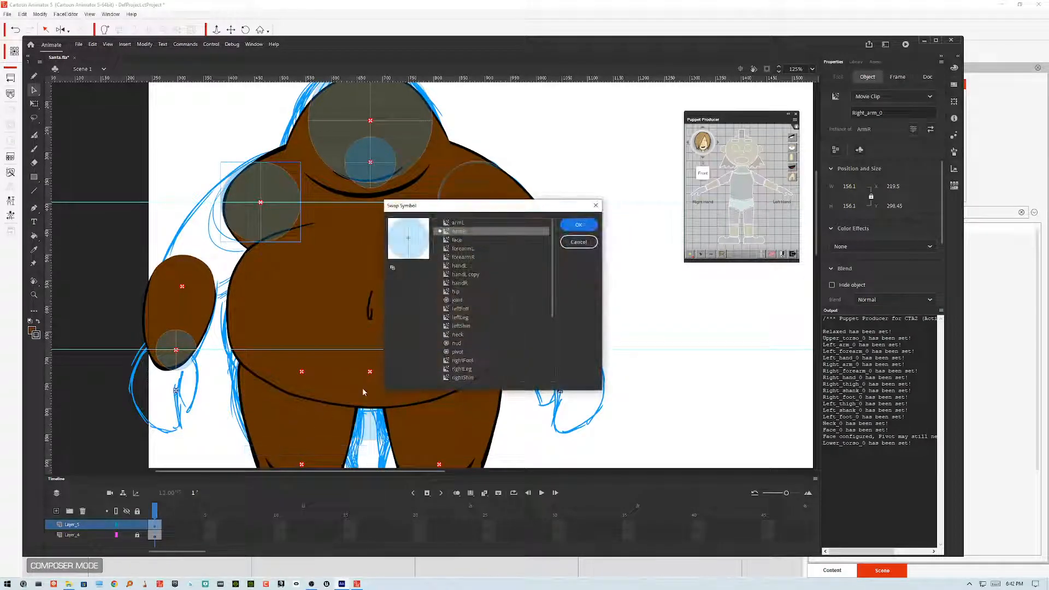
{"action": "left_click", "coordinate": [458, 222]}
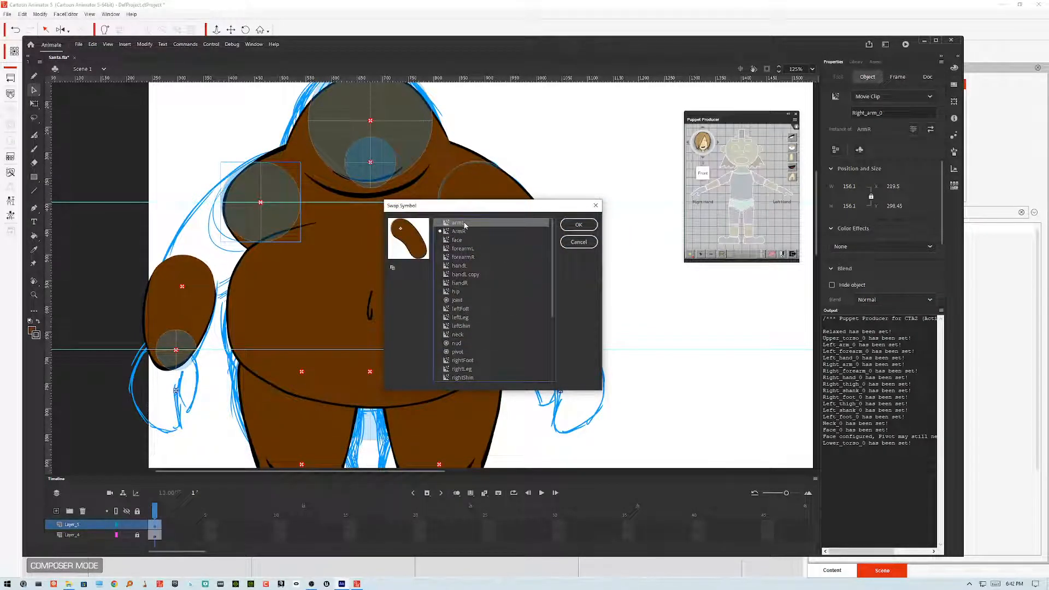
{"action": "left_click", "coordinate": [579, 225]}
{"action": "left_click", "coordinate": [145, 45]}
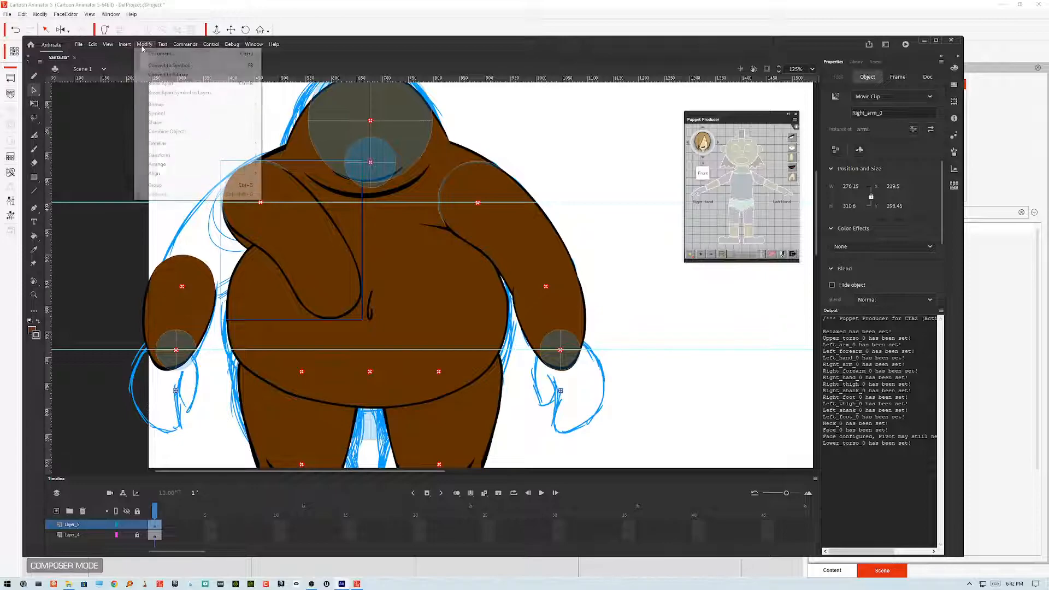
{"action": "mouse_move", "coordinate": [172, 159]}
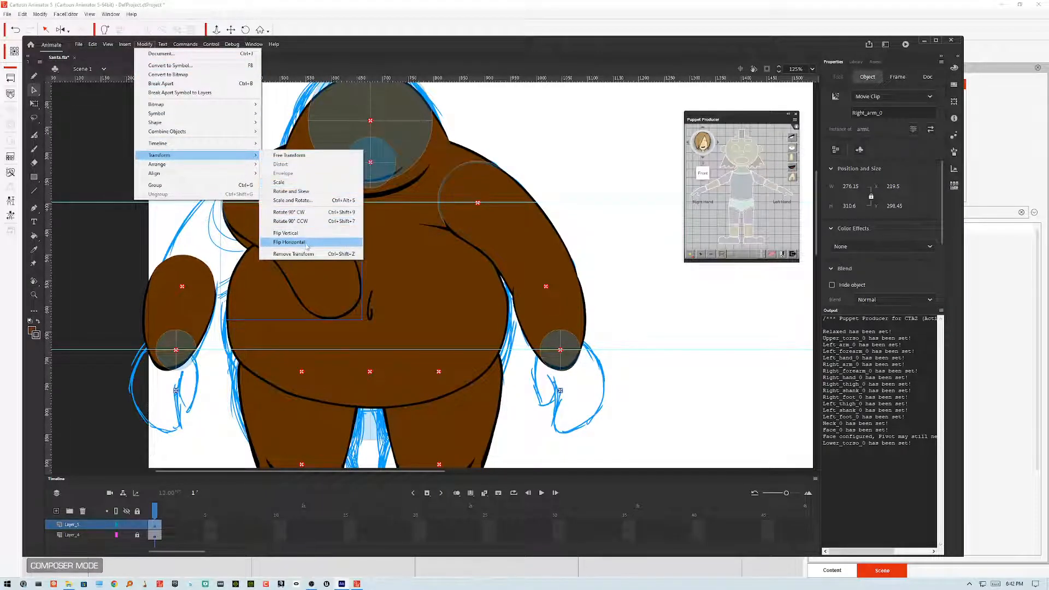
{"action": "left_click", "coordinate": [295, 242]}
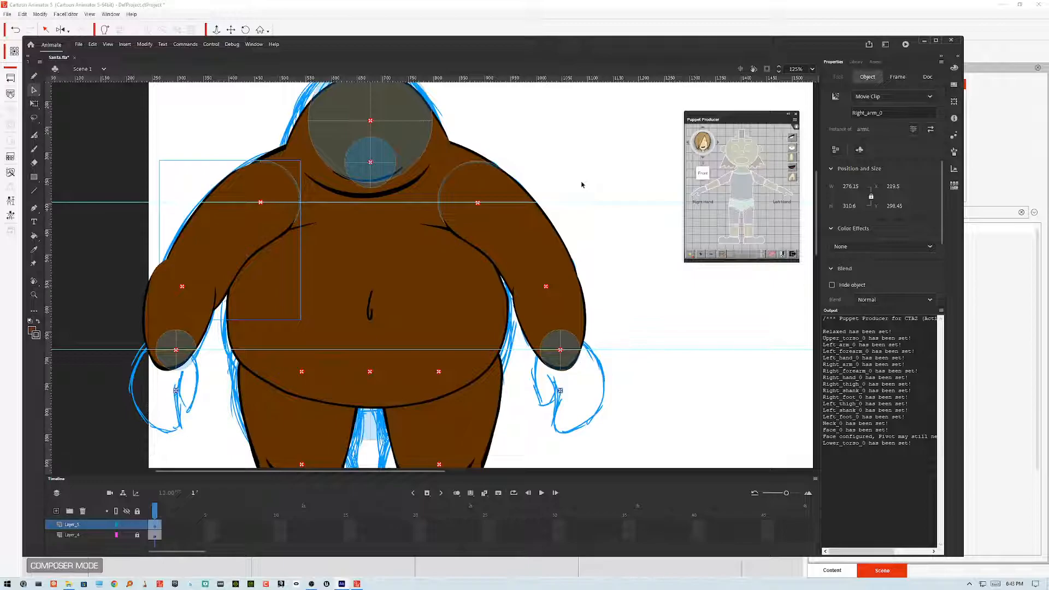
Step: Nudge the right forearm rightward to line up with the arm, then undo the nudge
{"action": "left_click", "coordinate": [165, 306]}
{"action": "key", "text": "shift+Right"}
{"action": "key", "text": "shift+Right"}
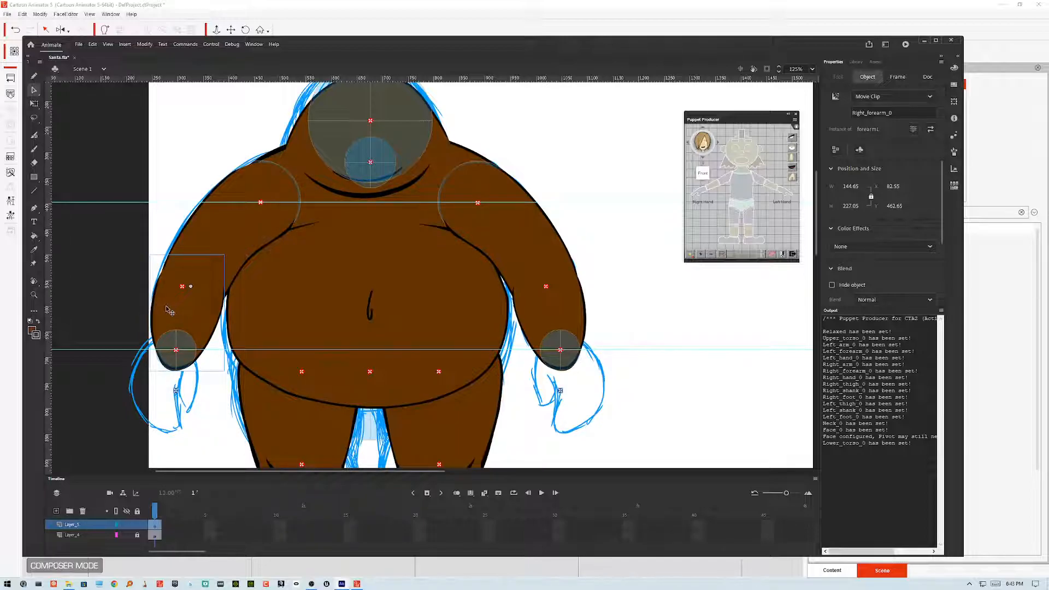
{"action": "key", "text": "shift+Right"}
{"action": "key", "text": "shift+Left"}
{"action": "key", "text": "Right"}
{"action": "key", "text": "Right"}
{"action": "key", "text": "Right"}
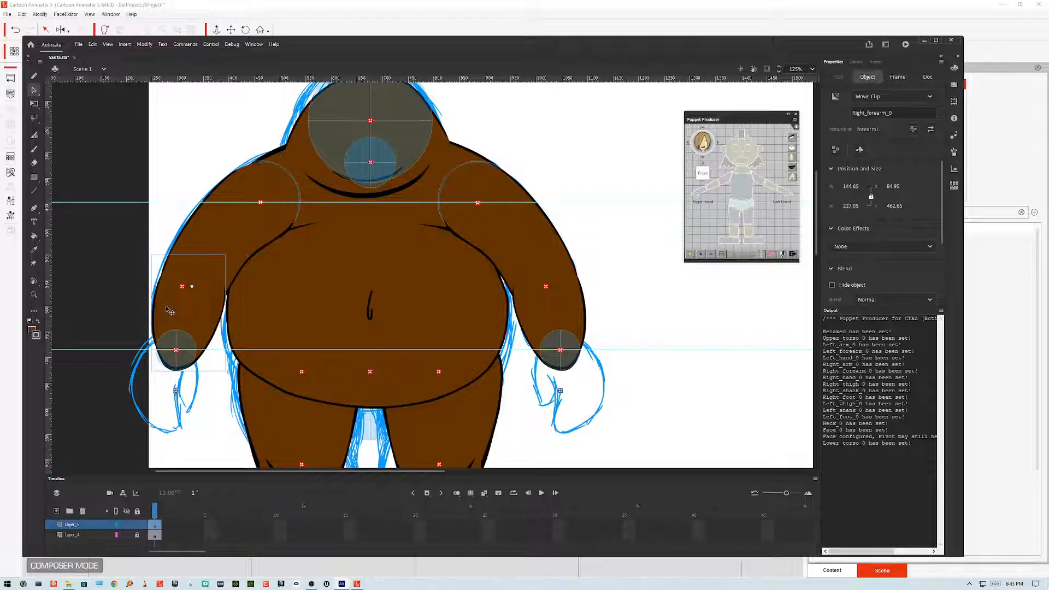
{"action": "key", "text": "ctrl+z"}
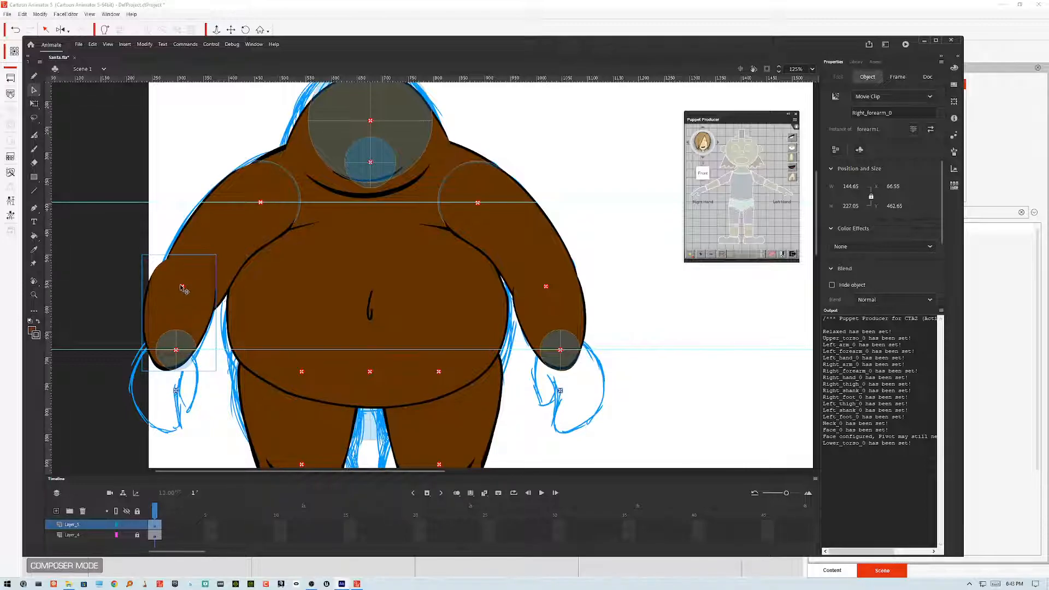
Step: Nudge the right forearm's pivot marker a few pixels to the right
{"action": "left_click", "coordinate": [182, 287]}
{"action": "key", "text": "shift+Right"}
{"action": "key", "text": "shift+Right"}
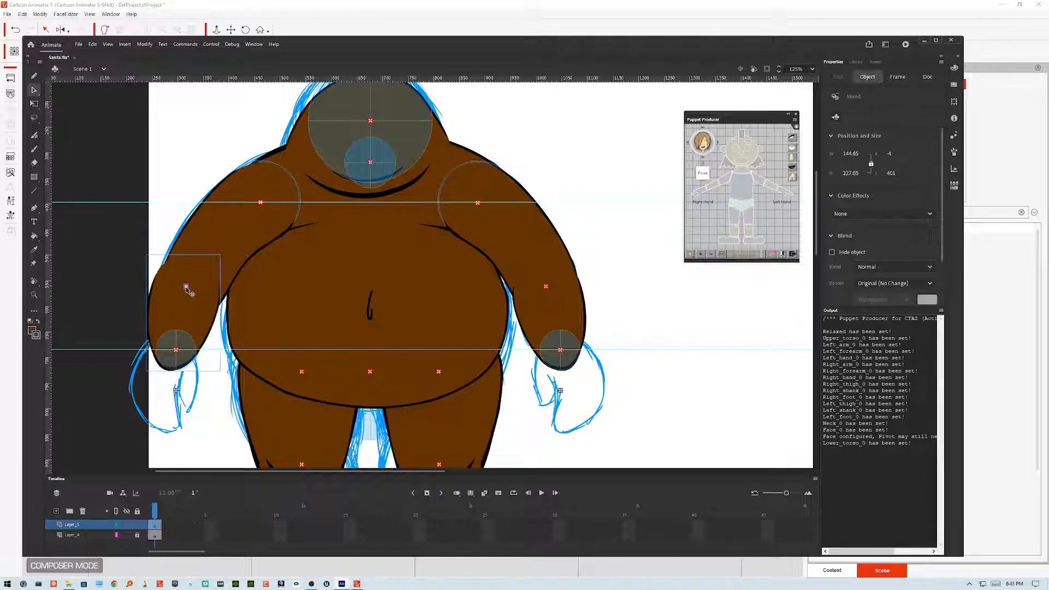
{"action": "key", "text": "shift+Right"}
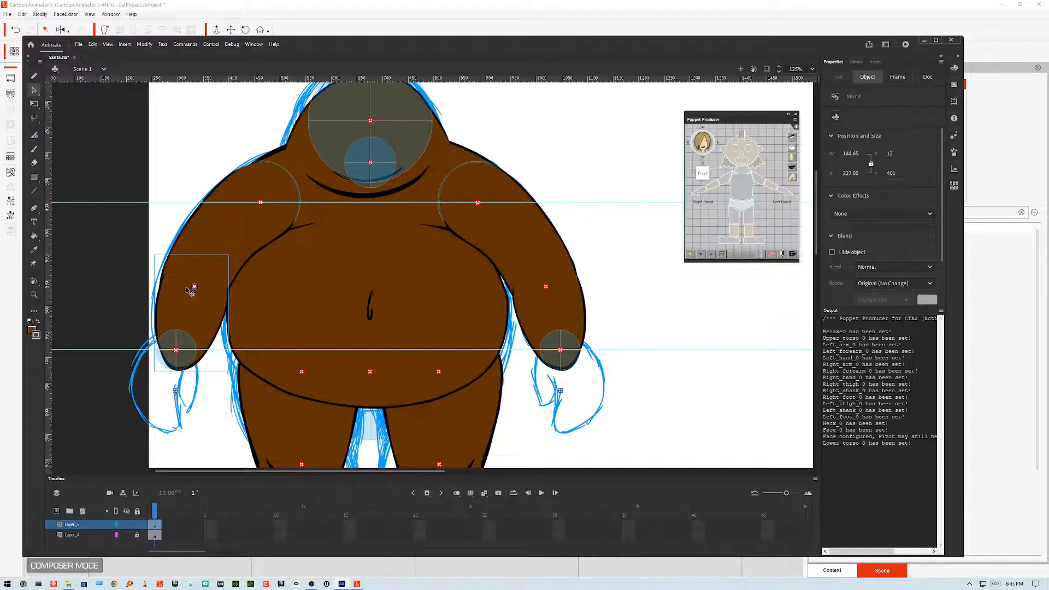
{"action": "key", "text": "Left"}
{"action": "key", "text": "Left"}
{"action": "key", "text": "Left"}
{"action": "key", "text": "Left"}
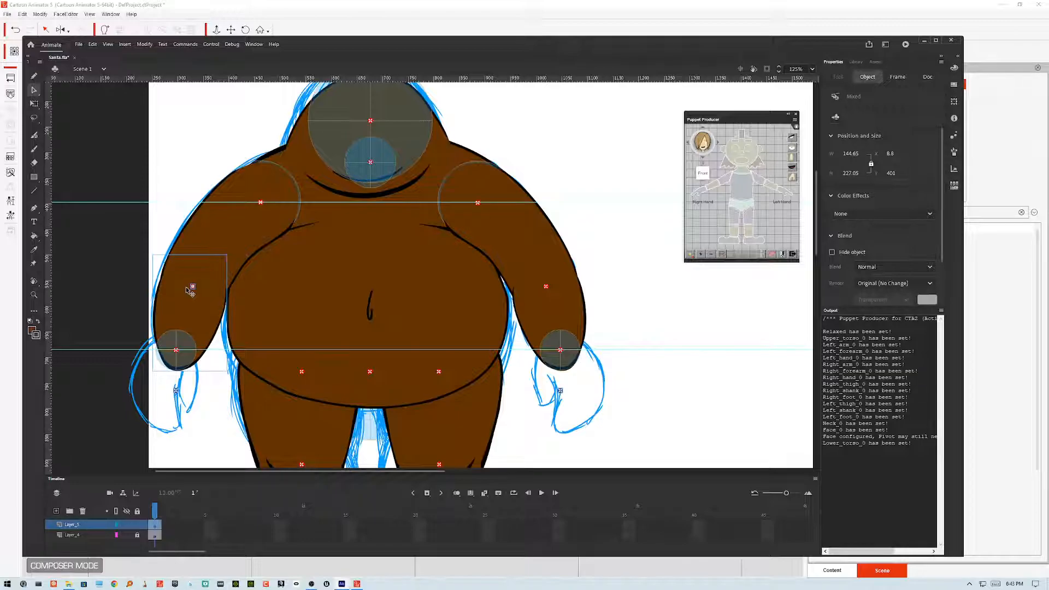
Step: Select the right hand's pivot marker and nudge it to the right
{"action": "left_click", "coordinate": [177, 355]}
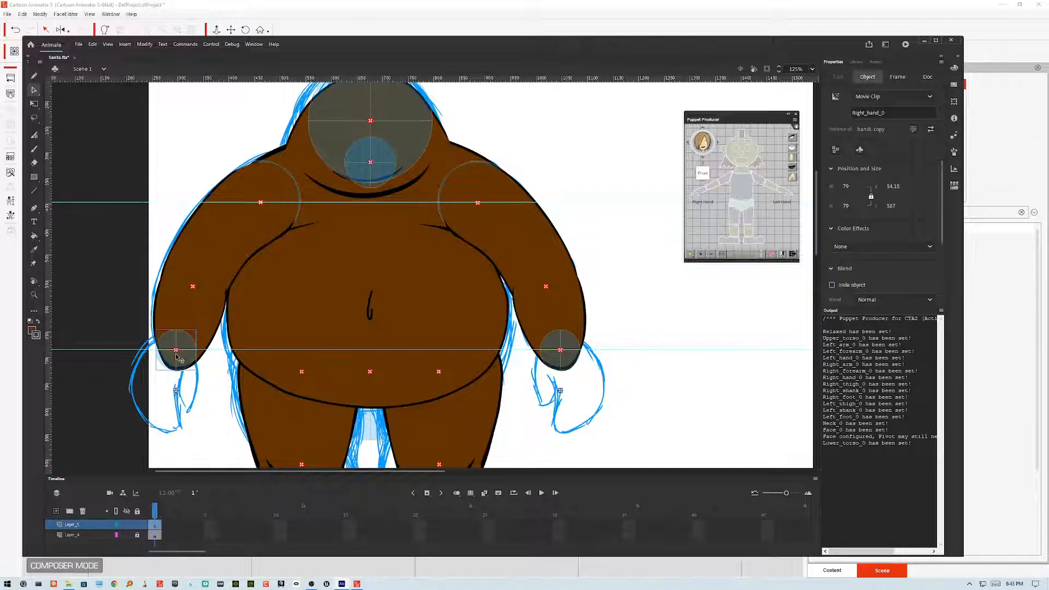
{"action": "left_click", "coordinate": [180, 357], "text": "shift"}
{"action": "key", "text": "shift+Right"}
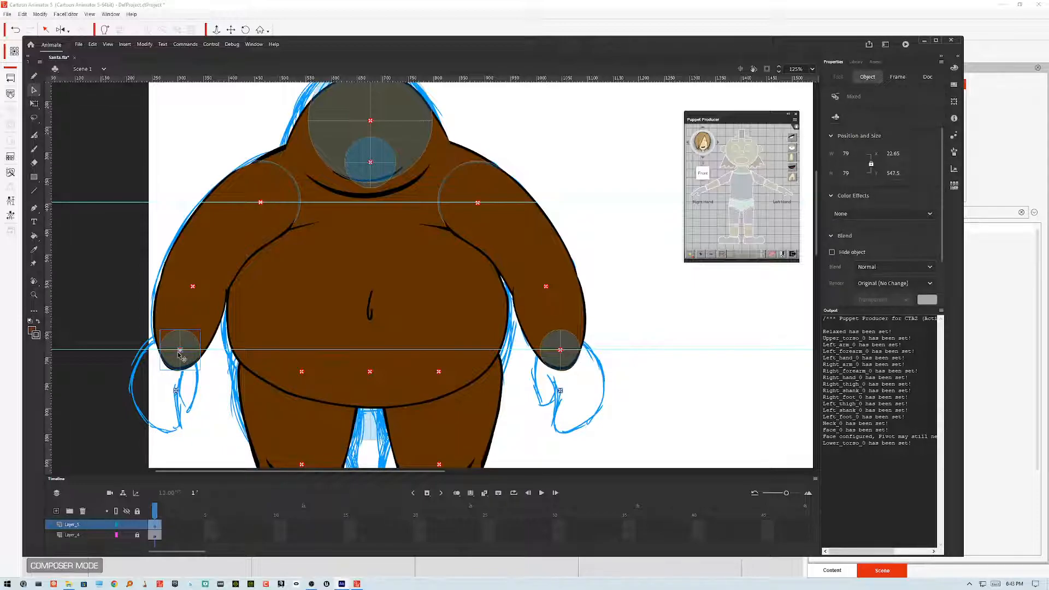
Step: Export the movie as Santa.swf on the Desktop, replacing the existing file
{"action": "key", "text": "ctrl+alt+shift+s"}
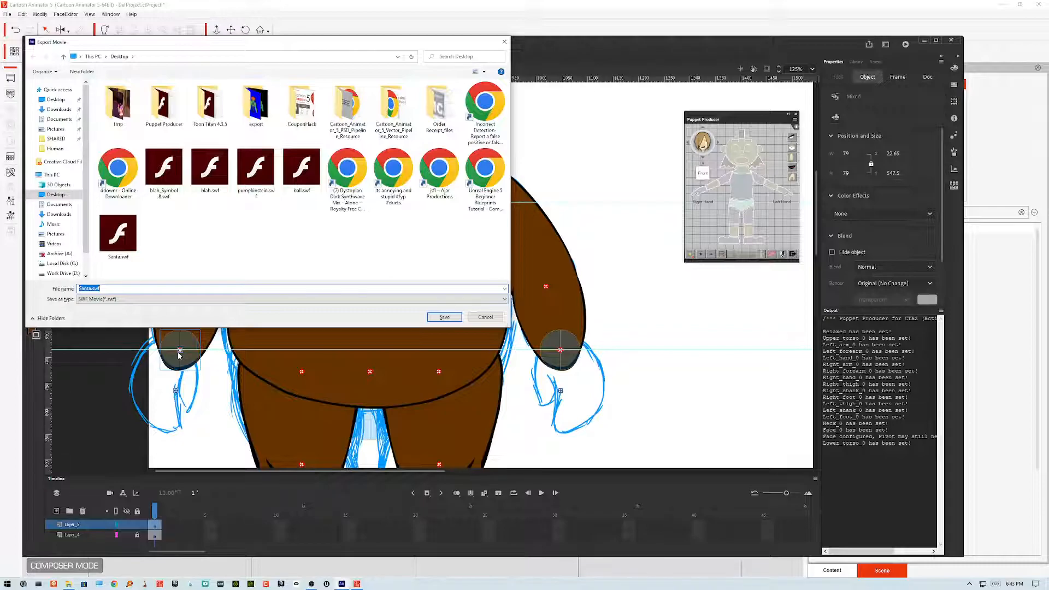
{"action": "left_click", "coordinate": [160, 246]}
{"action": "left_click", "coordinate": [128, 238]}
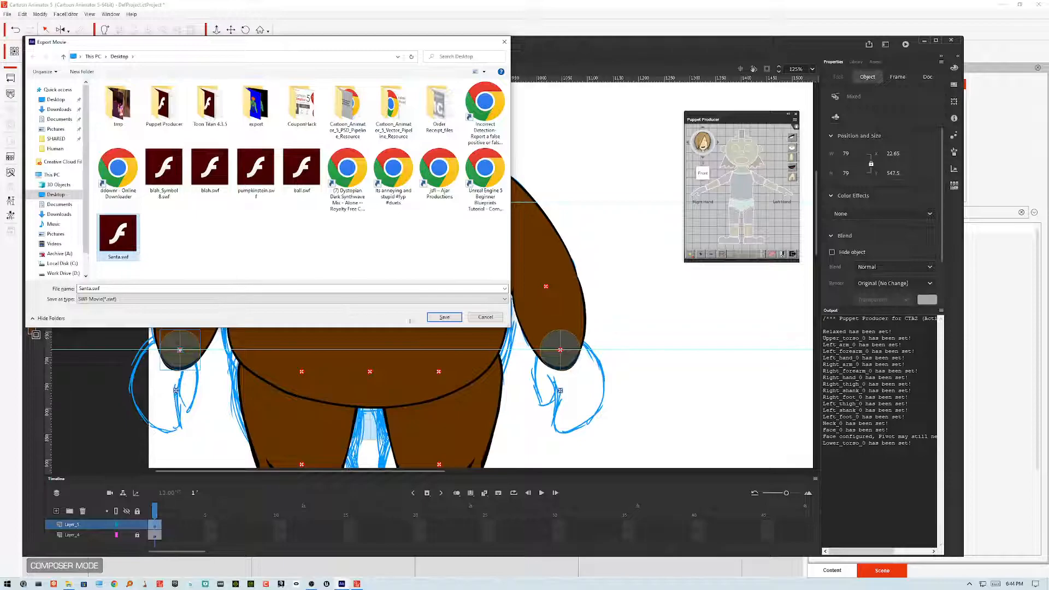
{"action": "left_click", "coordinate": [432, 317]}
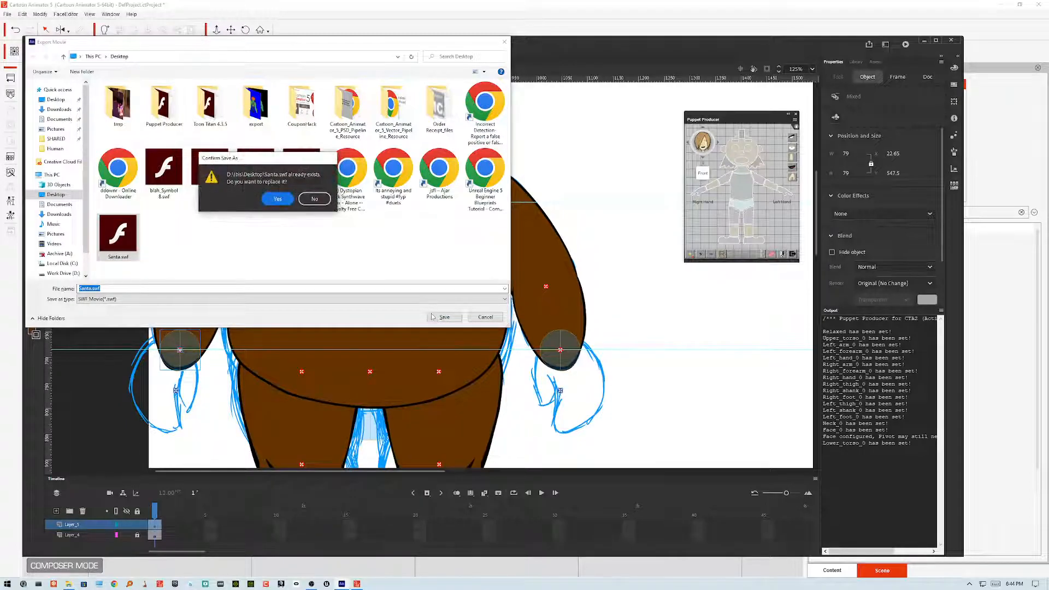
{"action": "left_click", "coordinate": [281, 200]}
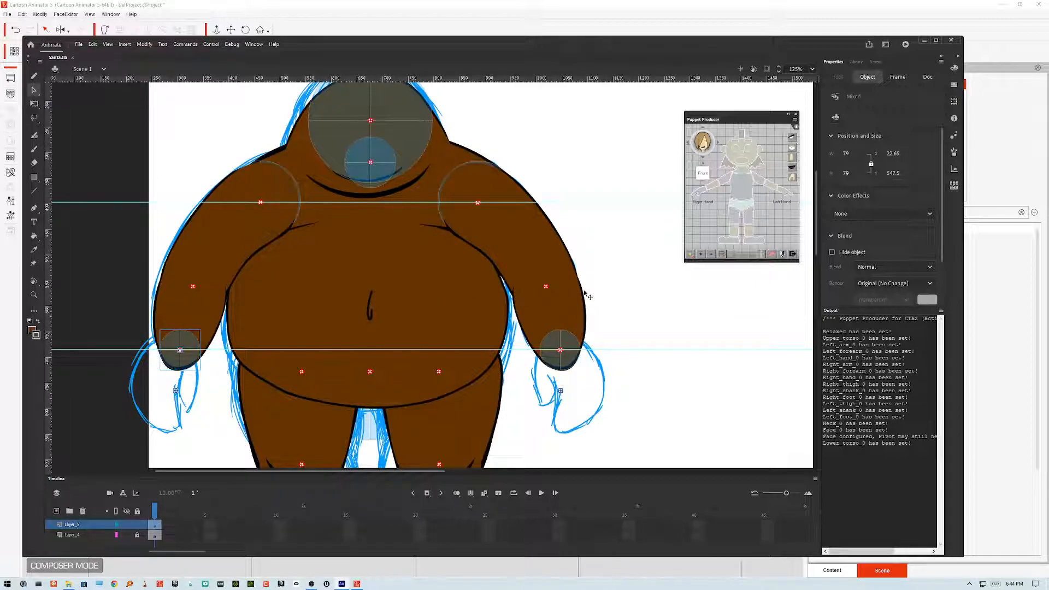
Step: Switch to Cartoon Animator and update the character from Santa.swf, keeping the joint mask settings
{"action": "left_click", "coordinate": [574, 18]}
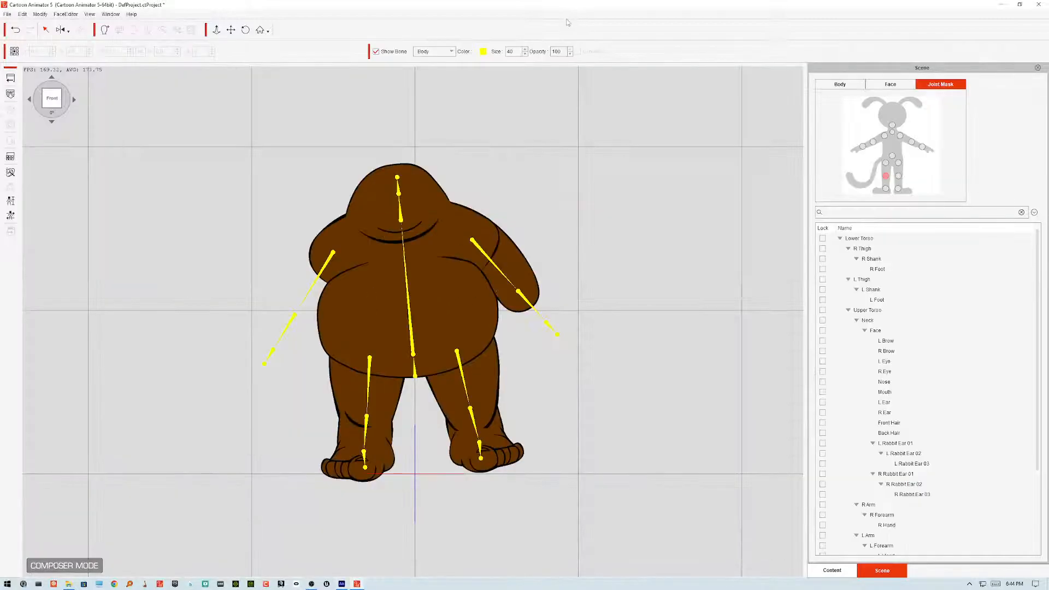
{"action": "left_click", "coordinate": [10, 94]}
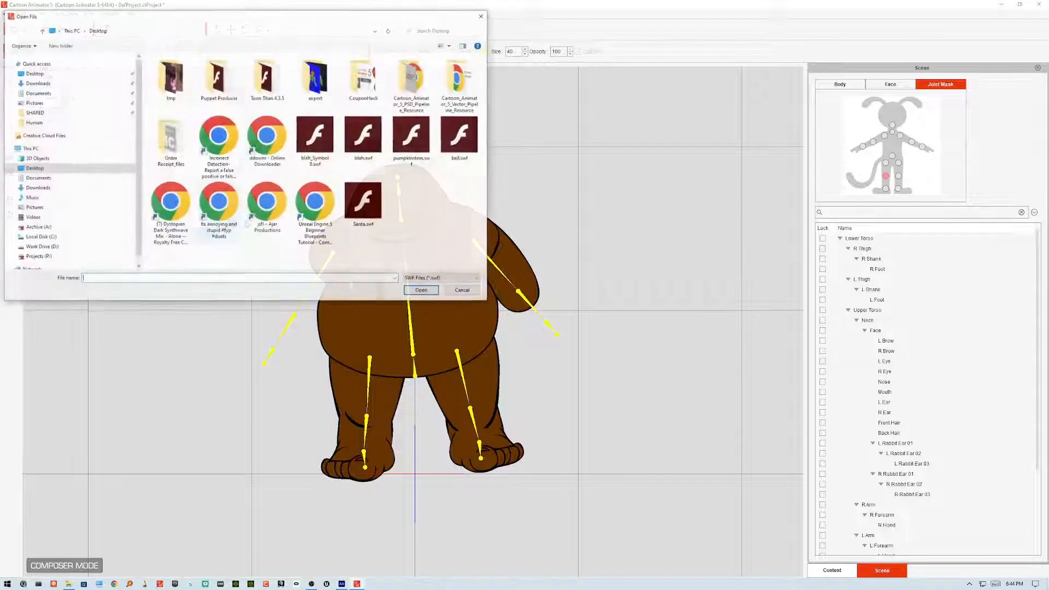
{"action": "left_click", "coordinate": [364, 204]}
{"action": "left_click", "coordinate": [420, 291]}
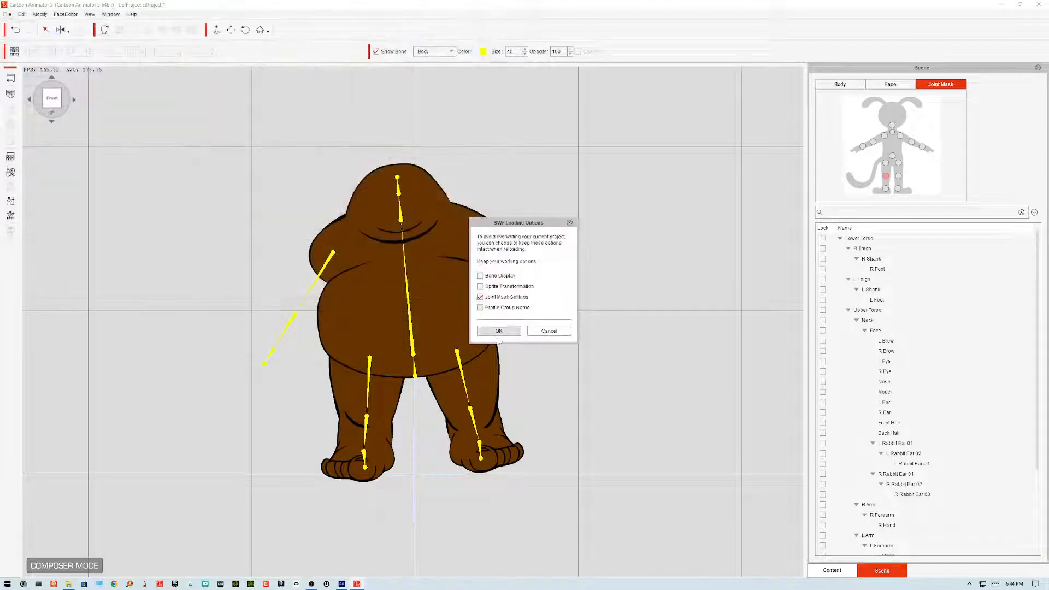
{"action": "left_click", "coordinate": [500, 330]}
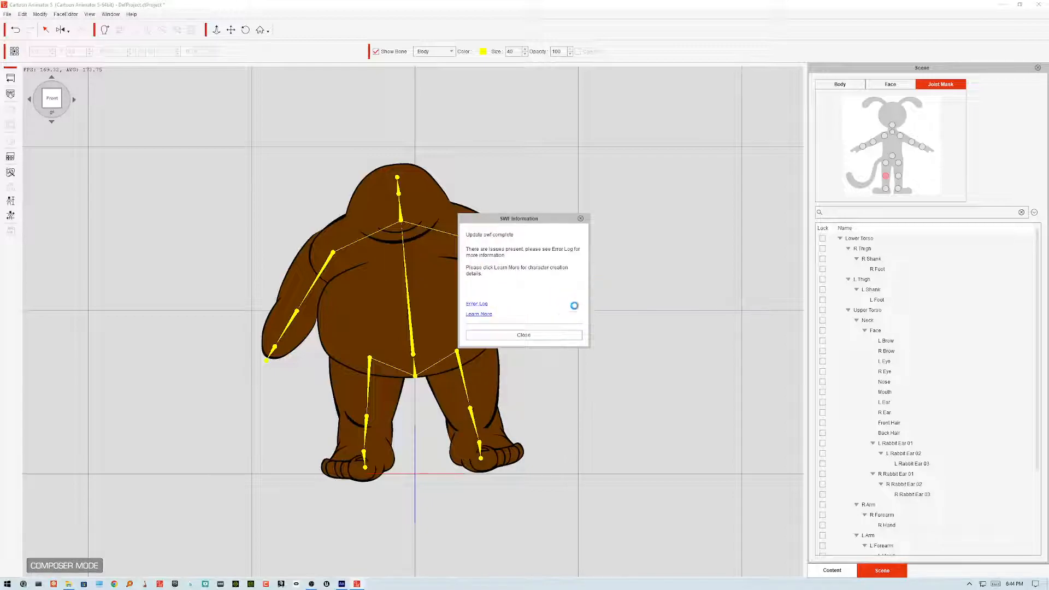
{"action": "left_click", "coordinate": [547, 334]}
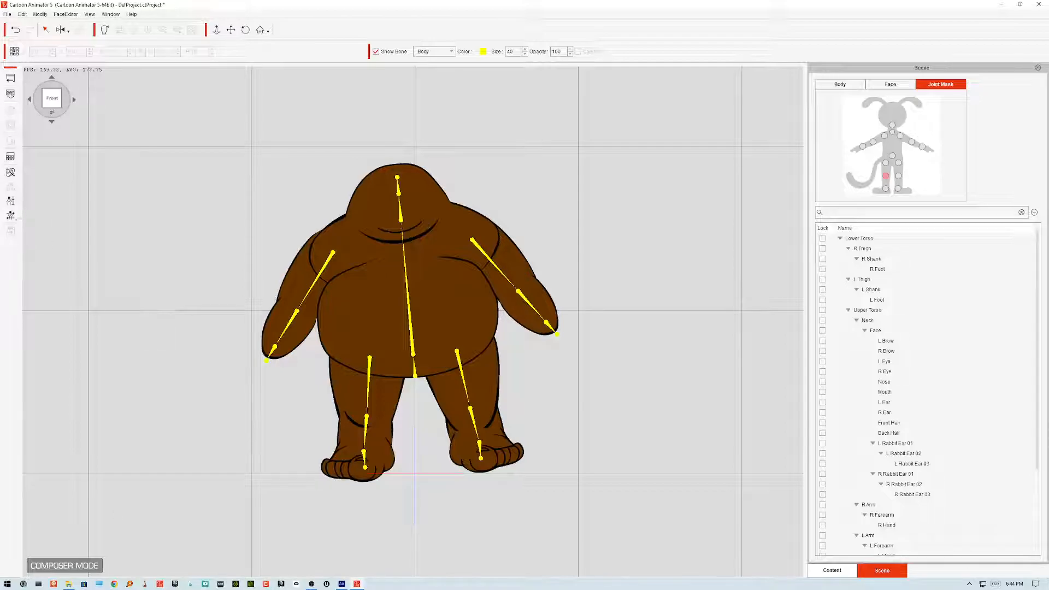
Step: Open Calibration and play the Basic Walk sample motion repeatedly to check the new arms and legs
{"action": "left_click", "coordinate": [12, 215]}
{"action": "left_click", "coordinate": [729, 260]}
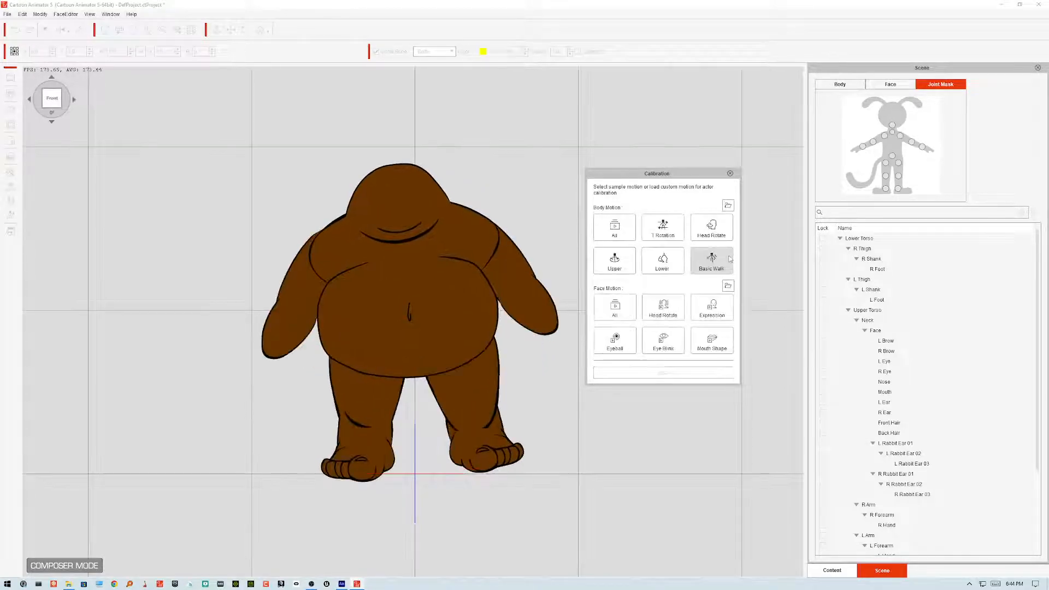
{"action": "left_click", "coordinate": [730, 260]}
{"action": "left_click", "coordinate": [727, 262]}
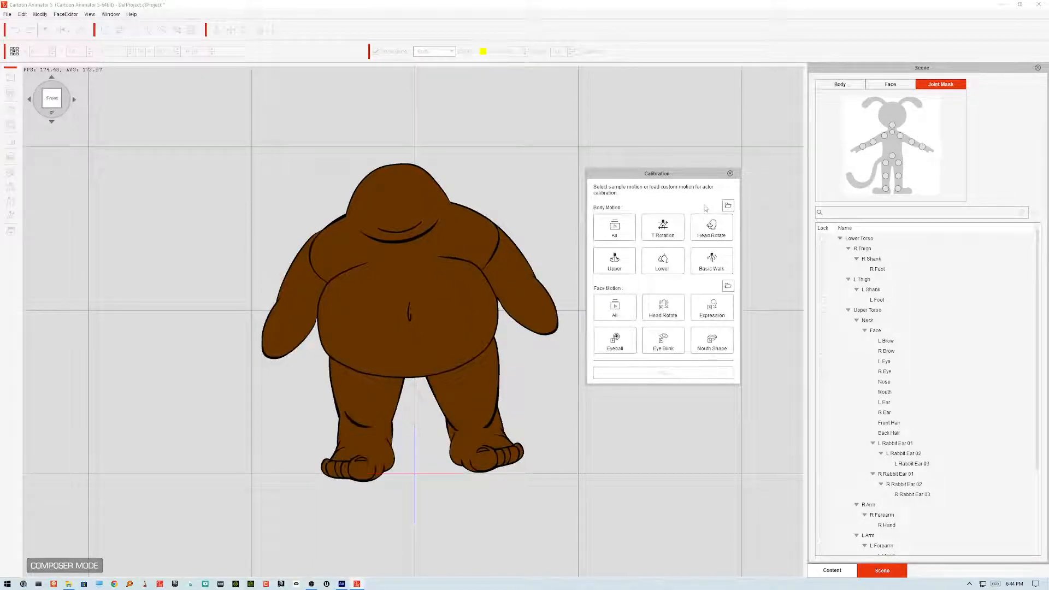
{"action": "left_click", "coordinate": [703, 267]}
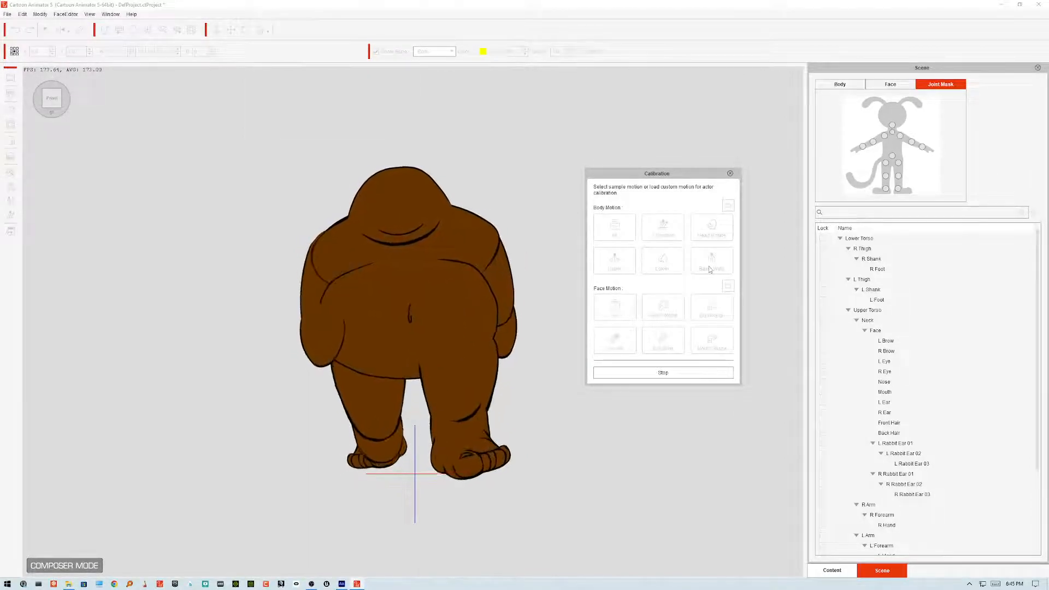
{"action": "left_click", "coordinate": [713, 268]}
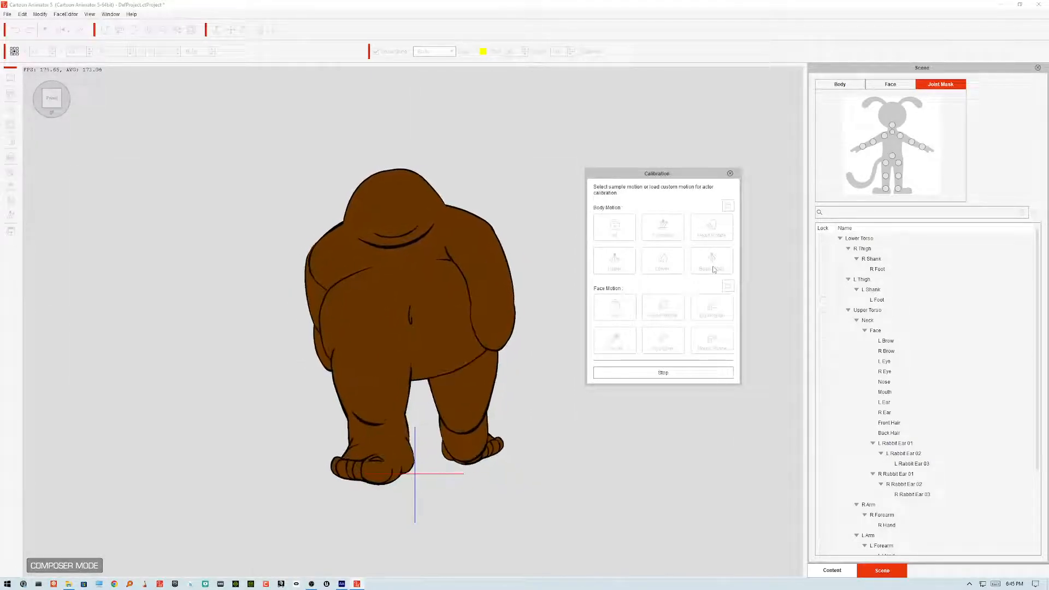
{"action": "left_click", "coordinate": [714, 269]}
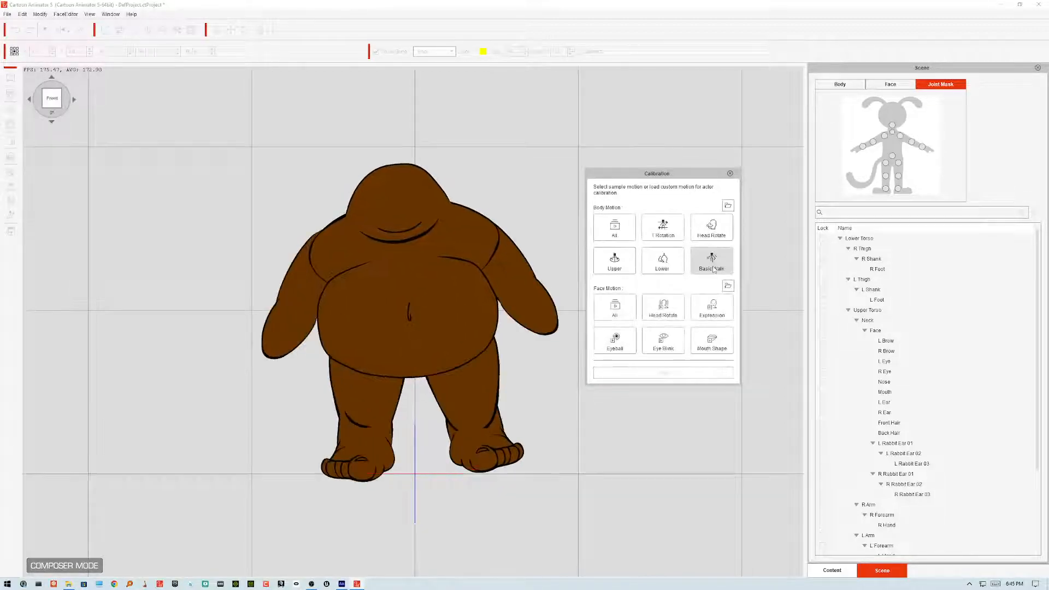
{"action": "left_click", "coordinate": [712, 267]}
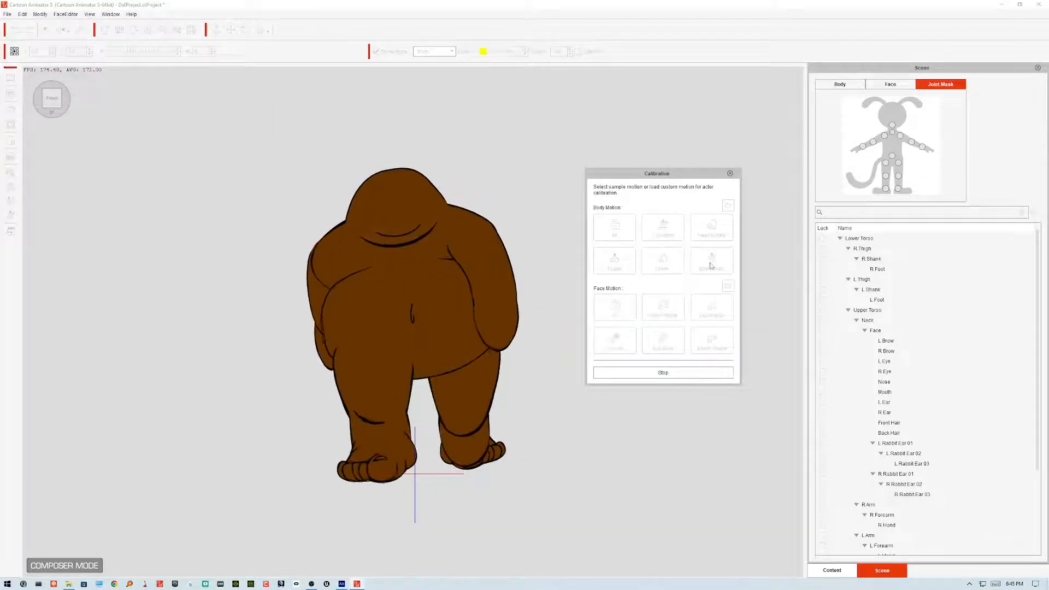
{"action": "left_click", "coordinate": [716, 264]}
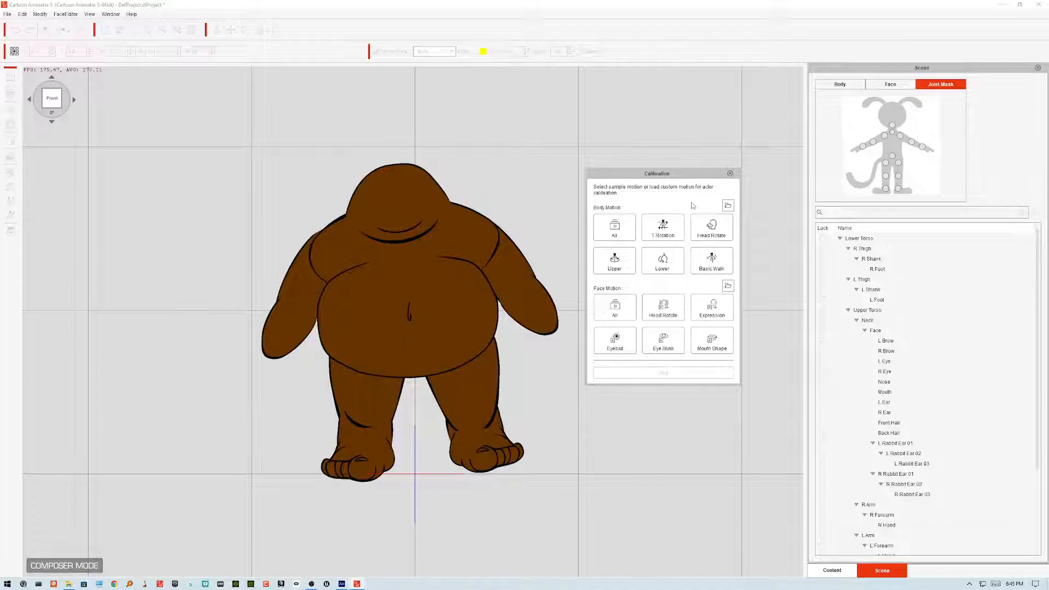
{"action": "left_click", "coordinate": [712, 261]}
{"action": "left_click", "coordinate": [700, 268]}
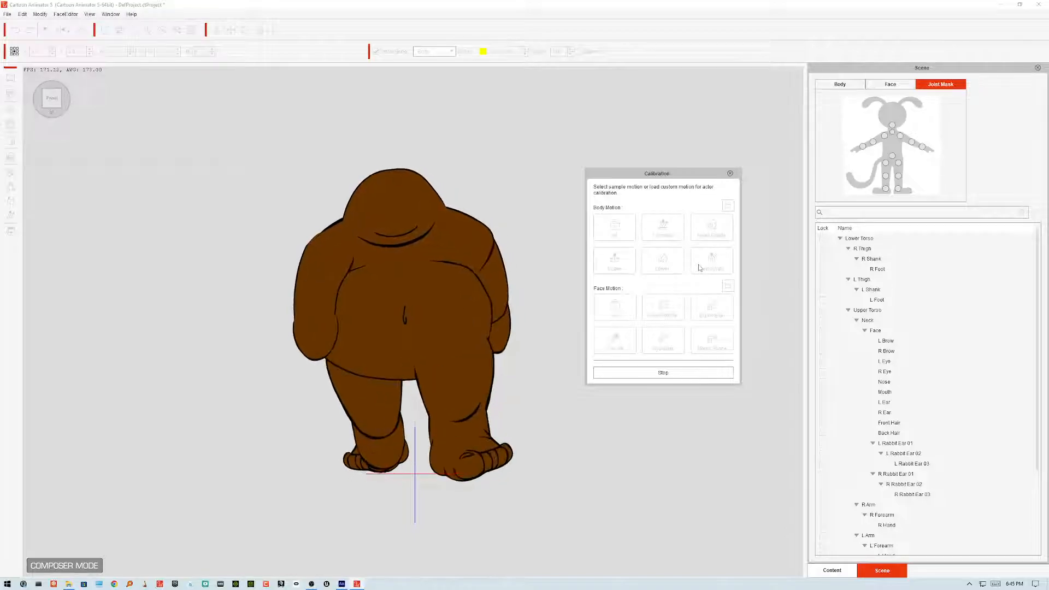
Step: Stop the walk preview and close the Calibration panel
{"action": "left_click", "coordinate": [700, 267]}
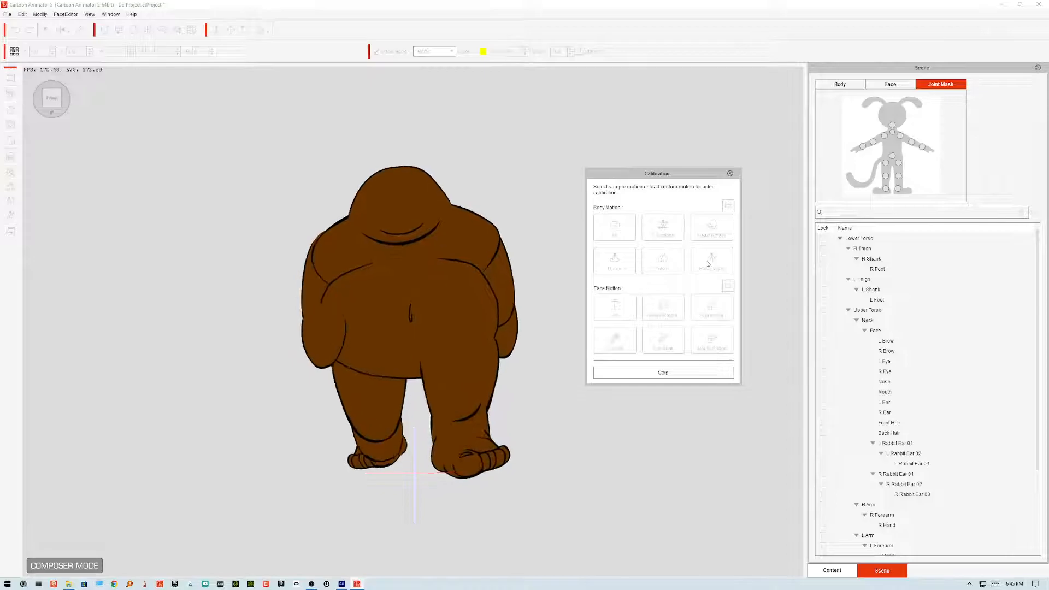
{"action": "left_click", "coordinate": [731, 173]}
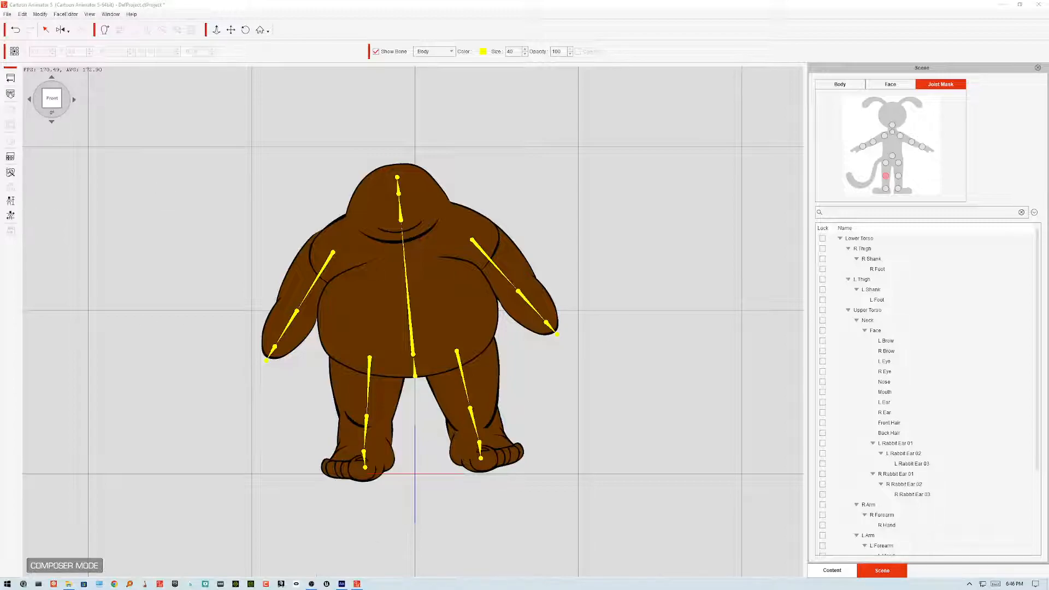
Step: Switch to Animate, open the right hand symbol for editing and redraw its outline with the Classic Brush
{"action": "mouse_move", "coordinate": [339, 585]}
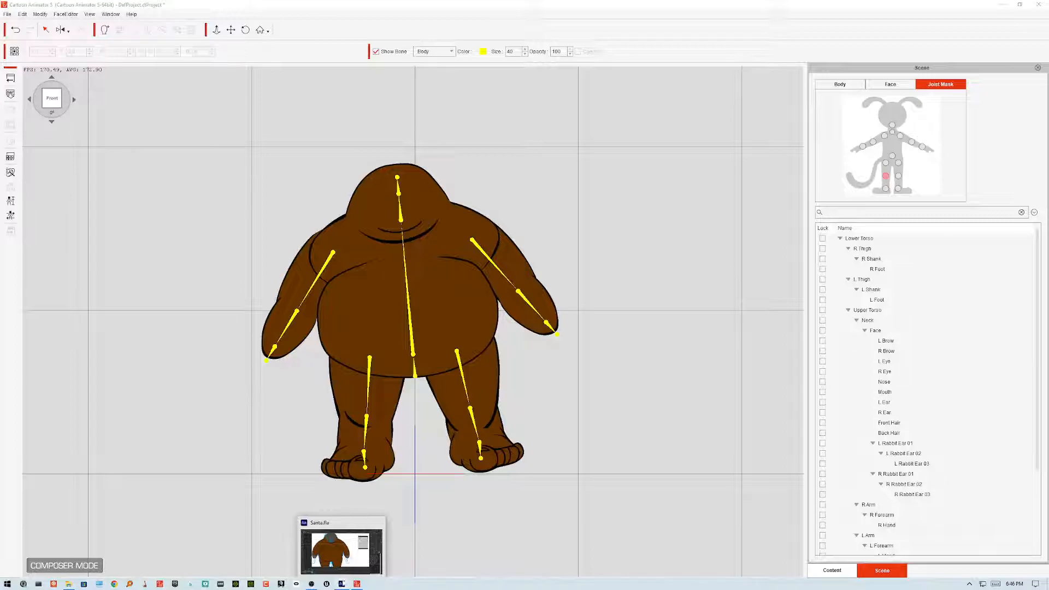
{"action": "mouse_move", "coordinate": [365, 574]}
{"action": "left_click", "coordinate": [343, 584]}
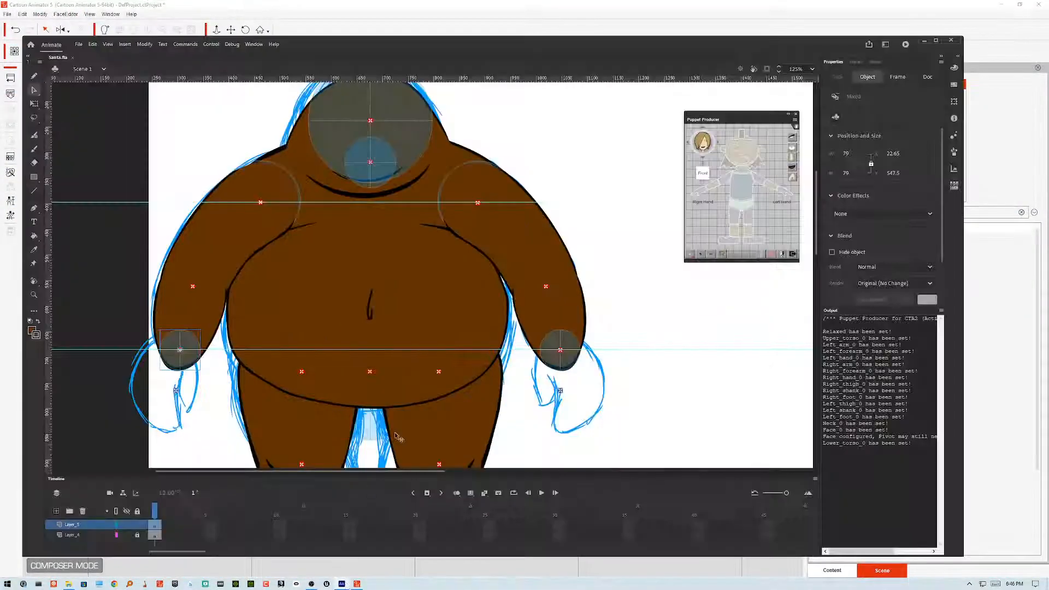
{"action": "double_click", "coordinate": [547, 361]}
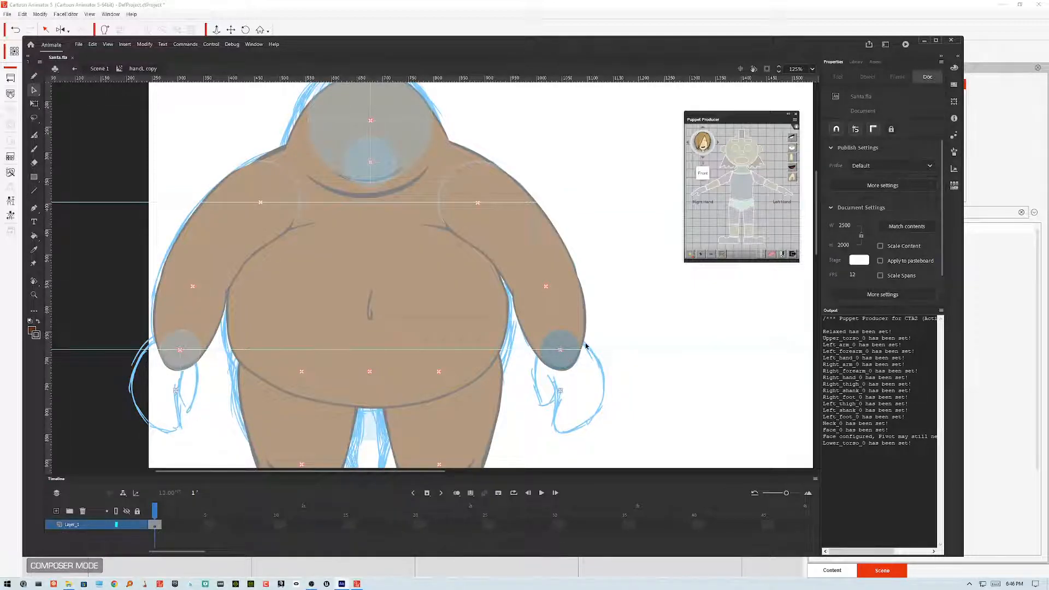
{"action": "left_click", "coordinate": [34, 149]}
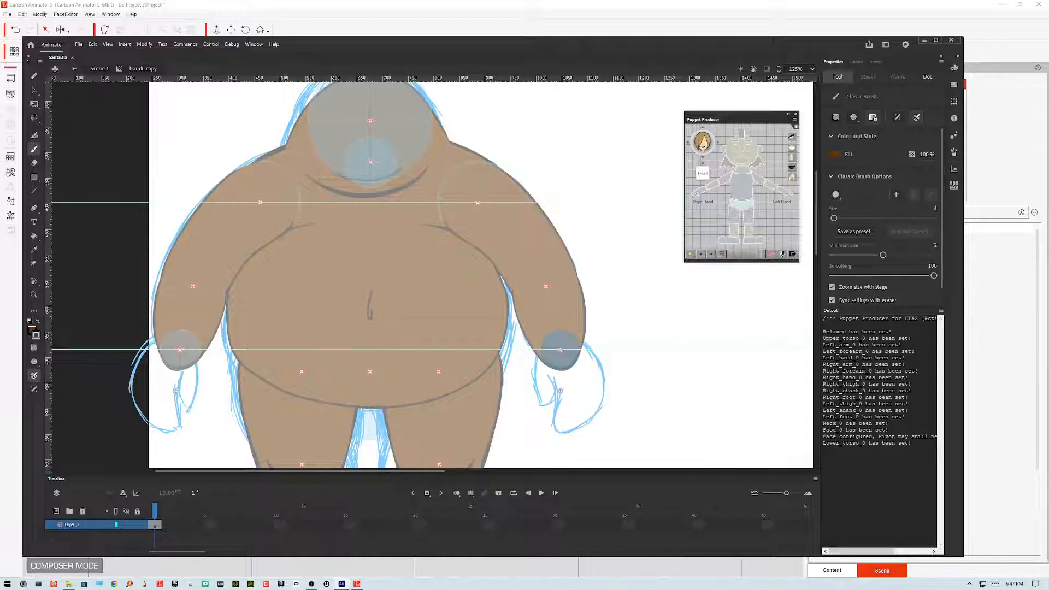
{"action": "mouse_move", "coordinate": [533, 374]}
{"action": "left_mouse_down"}
{"action": "mouse_move", "coordinate": [534, 386]}
{"action": "mouse_move", "coordinate": [554, 397]}
{"action": "mouse_move", "coordinate": [550, 377]}
{"action": "mouse_move", "coordinate": [559, 392]}
{"action": "mouse_move", "coordinate": [550, 427]}
{"action": "mouse_move", "coordinate": [574, 427]}
{"action": "mouse_move", "coordinate": [604, 386]}
{"action": "mouse_move", "coordinate": [583, 340]}
{"action": "left_mouse_up"}
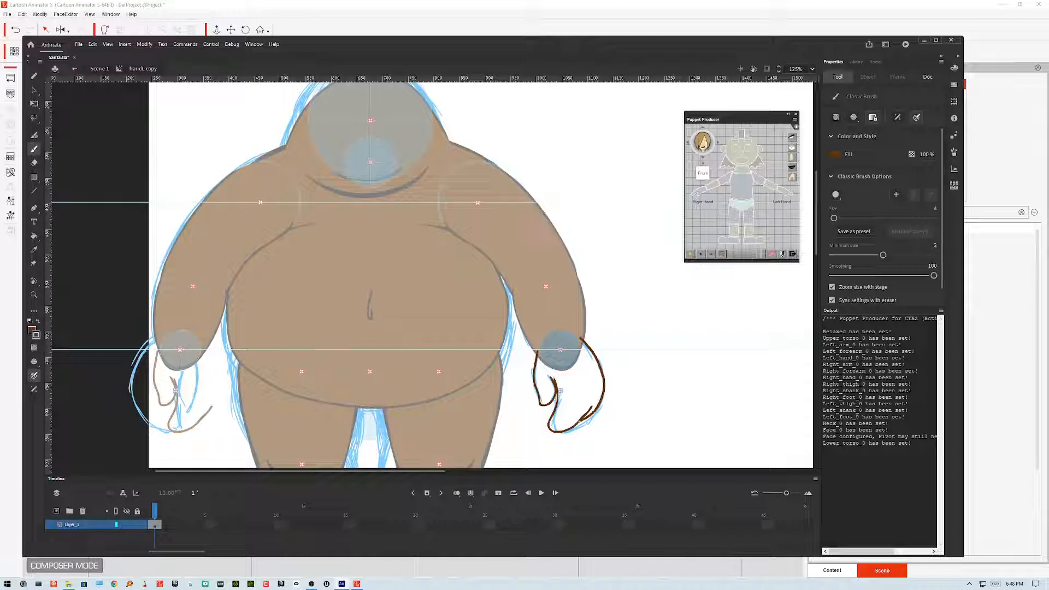
{"action": "left_click_drag", "start_coordinate": [578, 336], "coordinate": [575, 334]}
Step: Recolour the new hand outline black with the Paint Bucket
{"action": "left_click", "coordinate": [33, 236]}
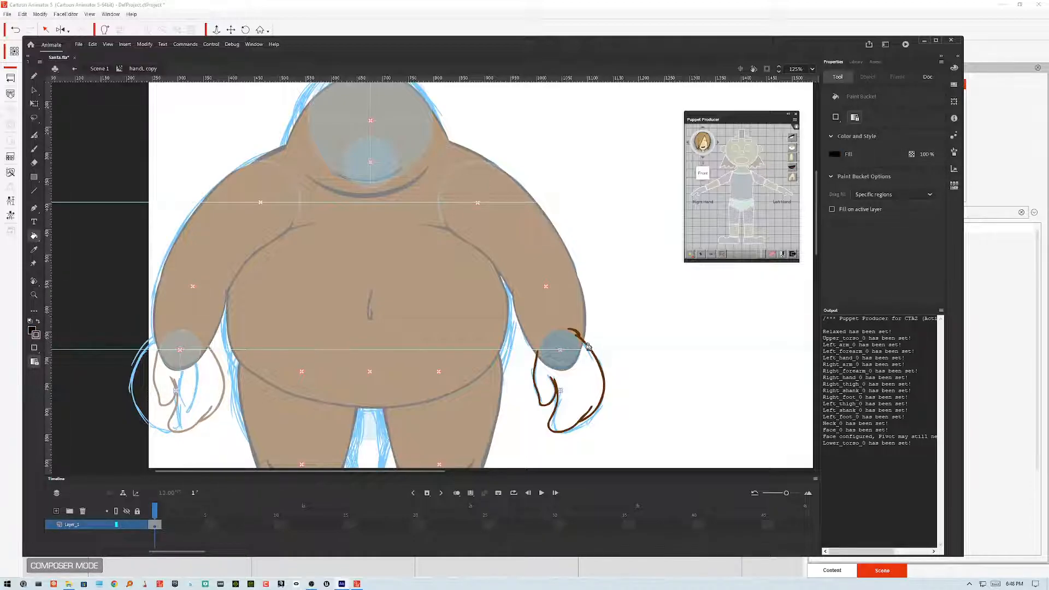
{"action": "left_click", "coordinate": [583, 336]}
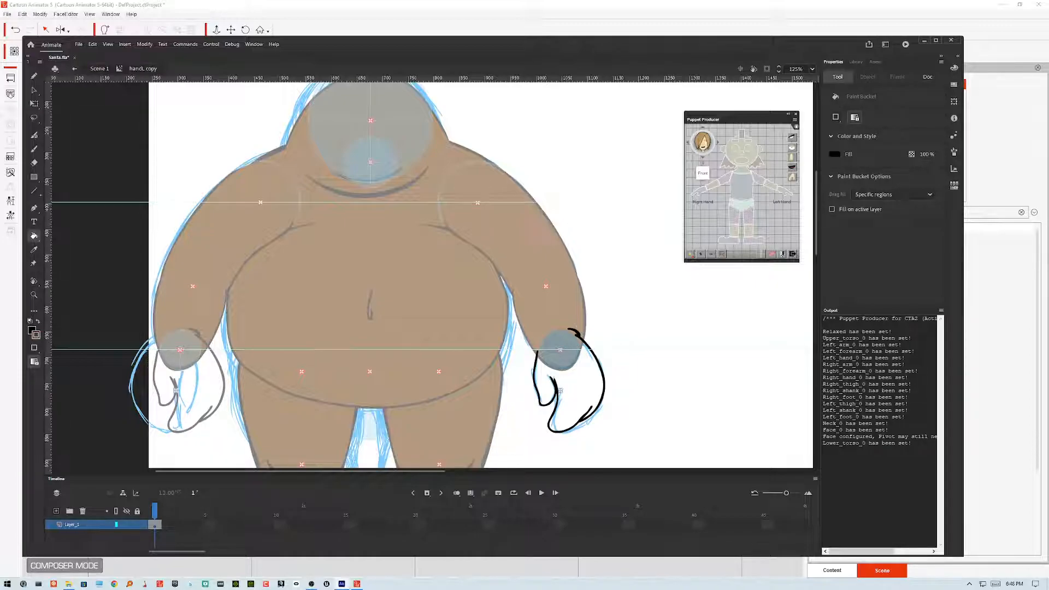
Step: Select the hand's joint circle clip and nudge it slightly down and right
{"action": "left_click", "coordinate": [34, 75]}
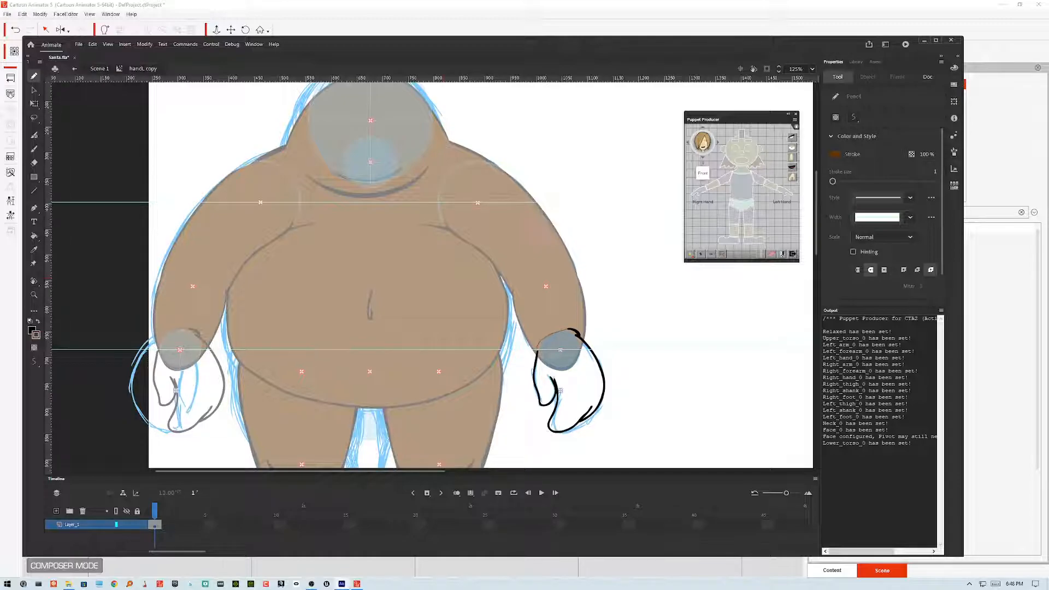
{"action": "key", "text": "v"}
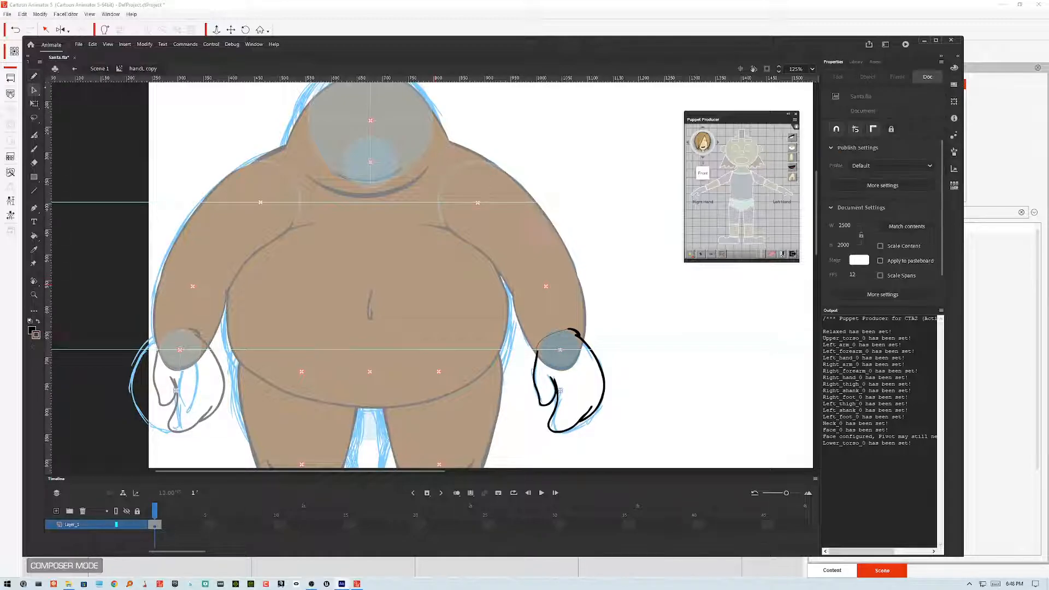
{"action": "left_click", "coordinate": [559, 336]}
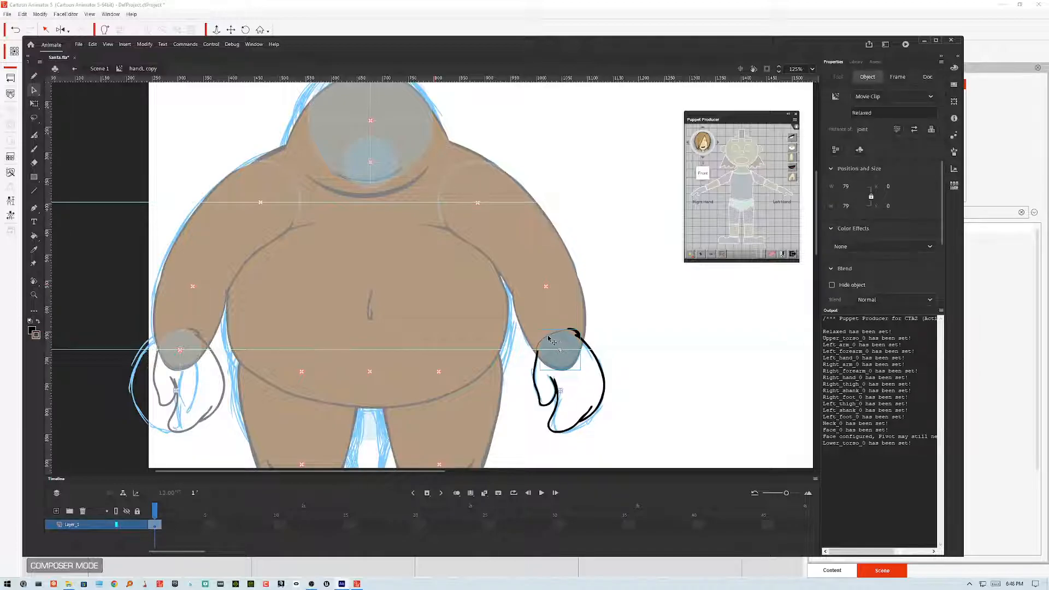
{"action": "left_click", "coordinate": [539, 345]}
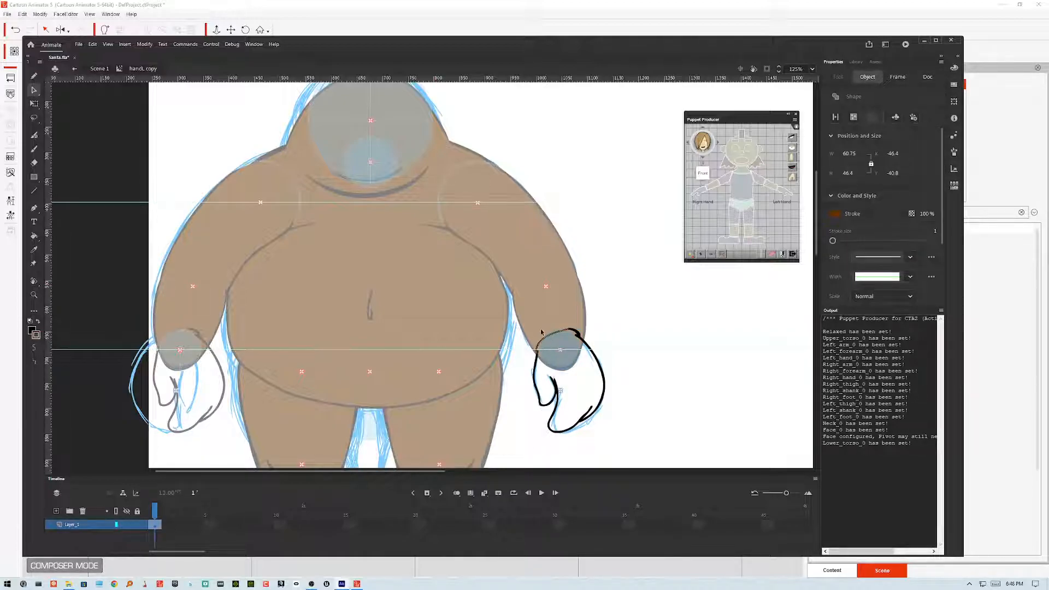
{"action": "left_click", "coordinate": [34, 348]}
{"action": "left_click", "coordinate": [612, 303]}
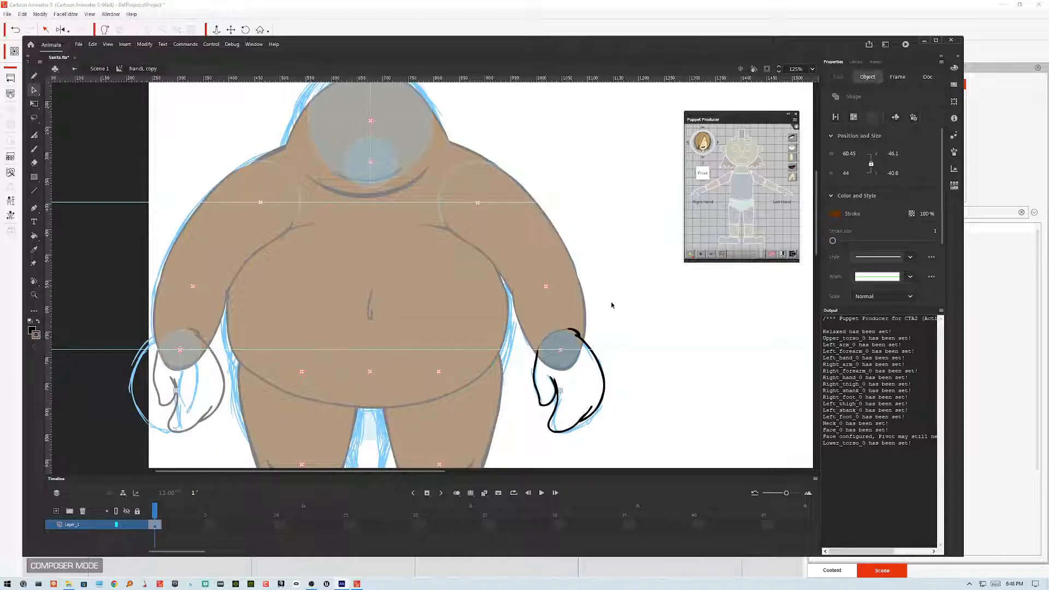
{"action": "left_click", "coordinate": [551, 344]}
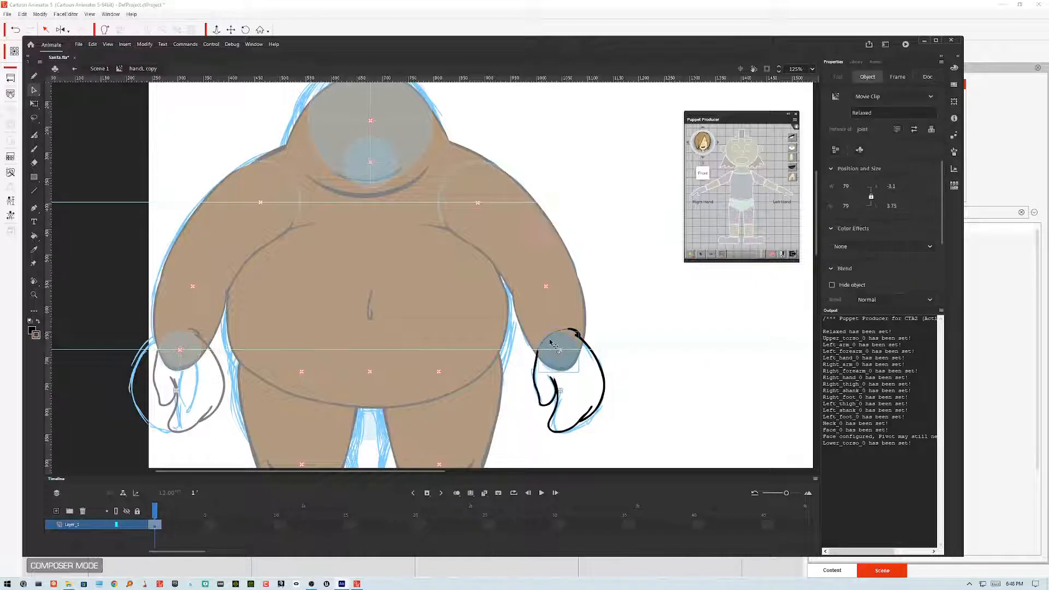
{"action": "left_click_drag", "start_coordinate": [551, 342], "coordinate": [561, 350]}
Step: Move the black hand outline onto a new layer by cutting it and pasting in place, locking Layer_1
{"action": "left_click", "coordinate": [540, 351]}
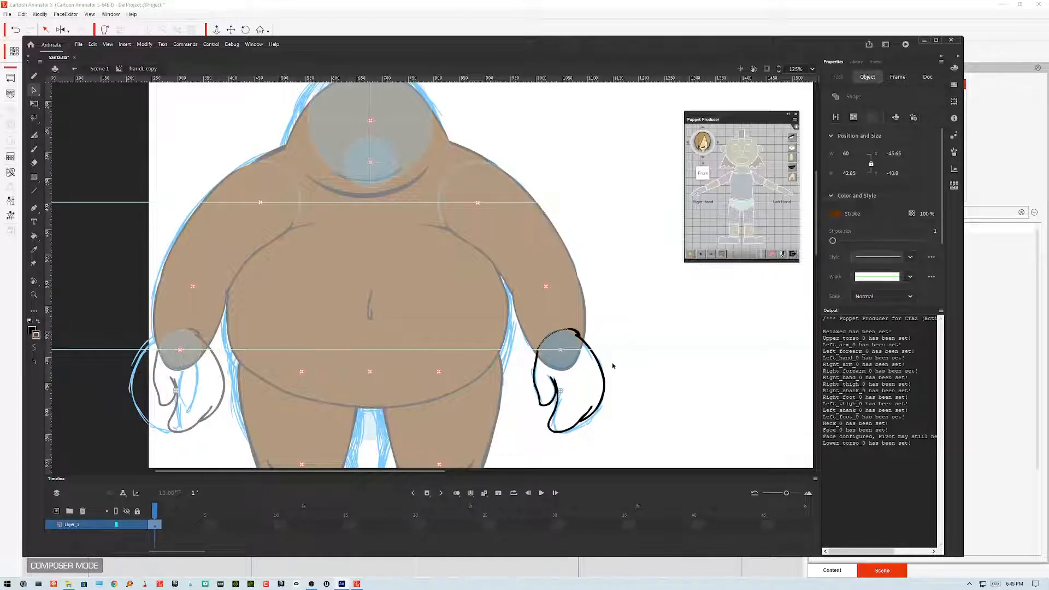
{"action": "left_click", "coordinate": [538, 351], "text": "shift"}
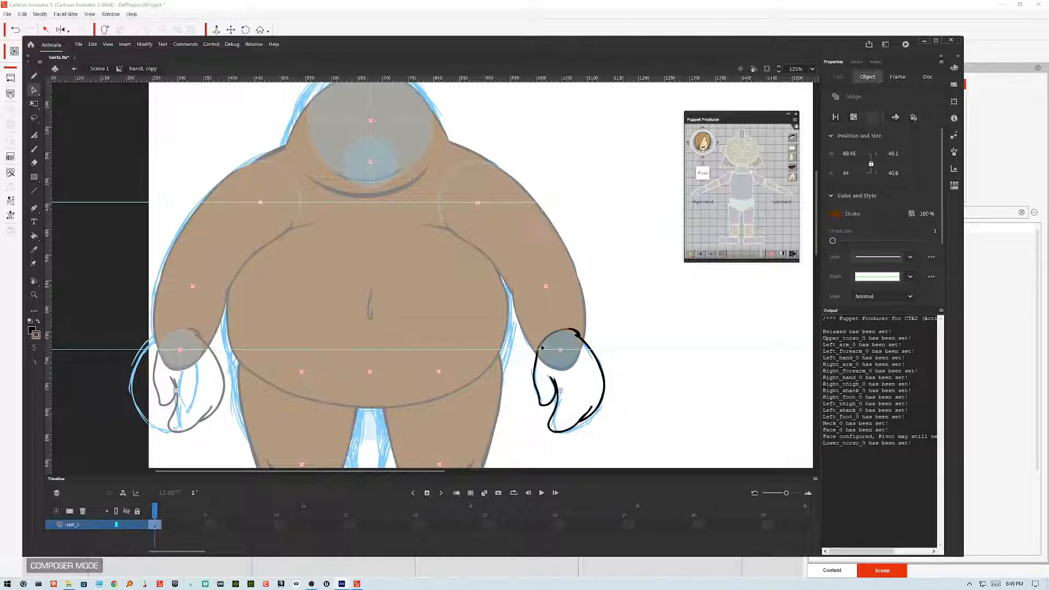
{"action": "left_click", "coordinate": [604, 372], "text": "shift"}
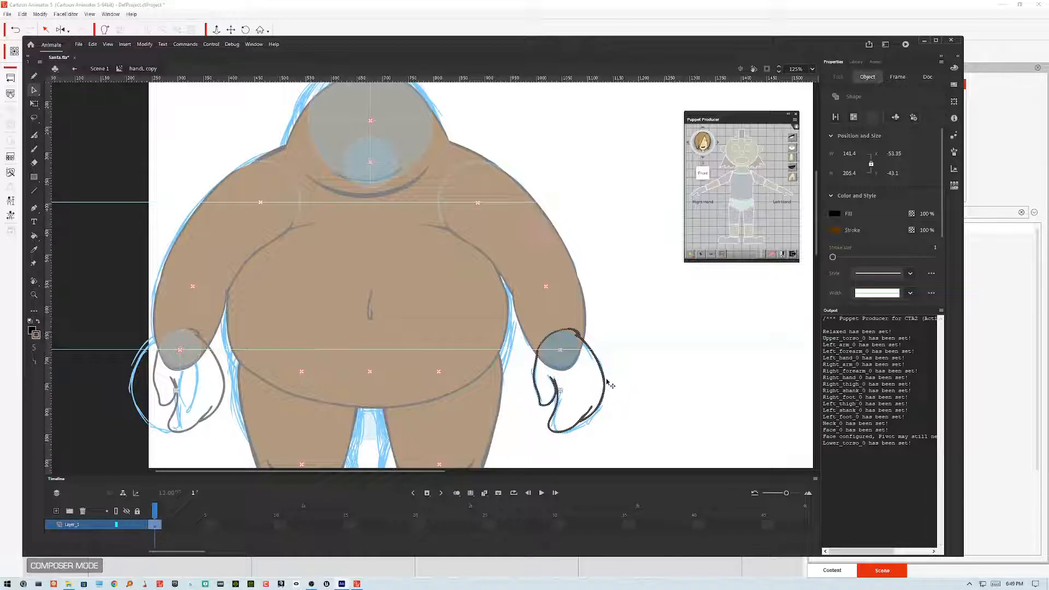
{"action": "key", "text": "Delete"}
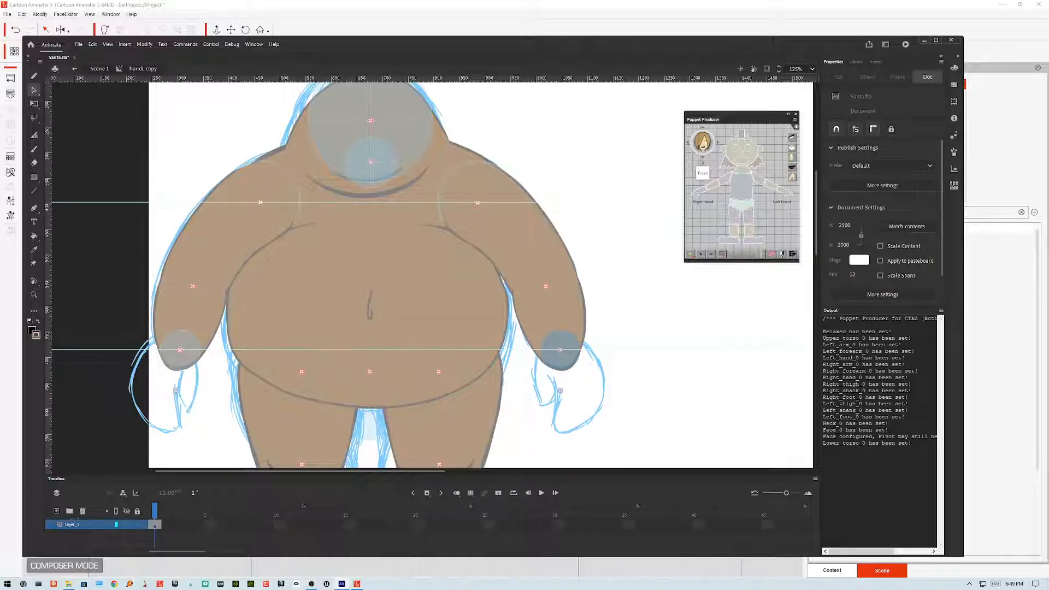
{"action": "left_click", "coordinate": [56, 511]}
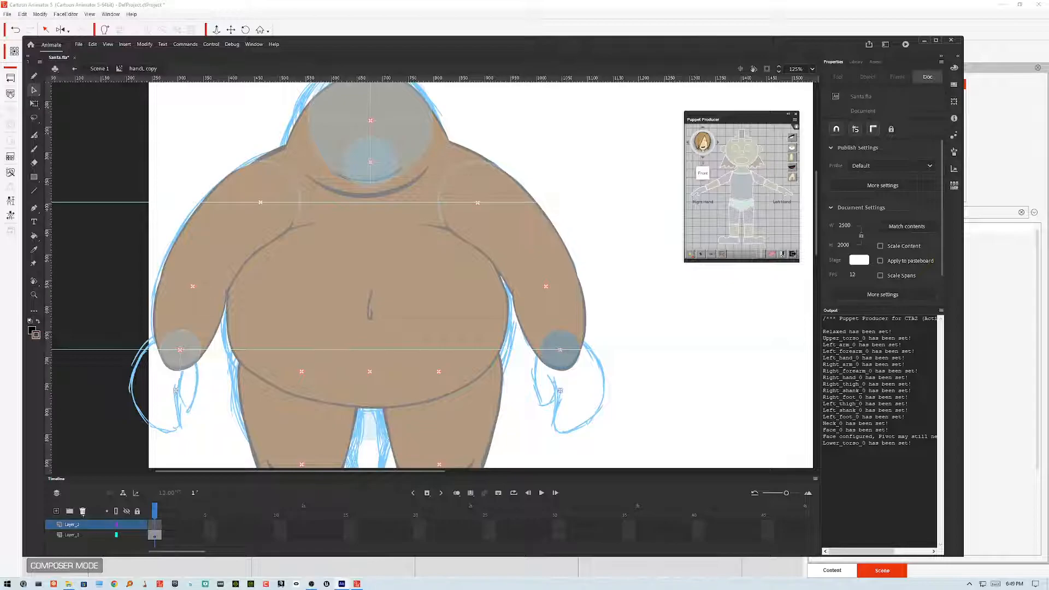
{"action": "left_click", "coordinate": [137, 535]}
{"action": "right_click", "coordinate": [696, 327]}
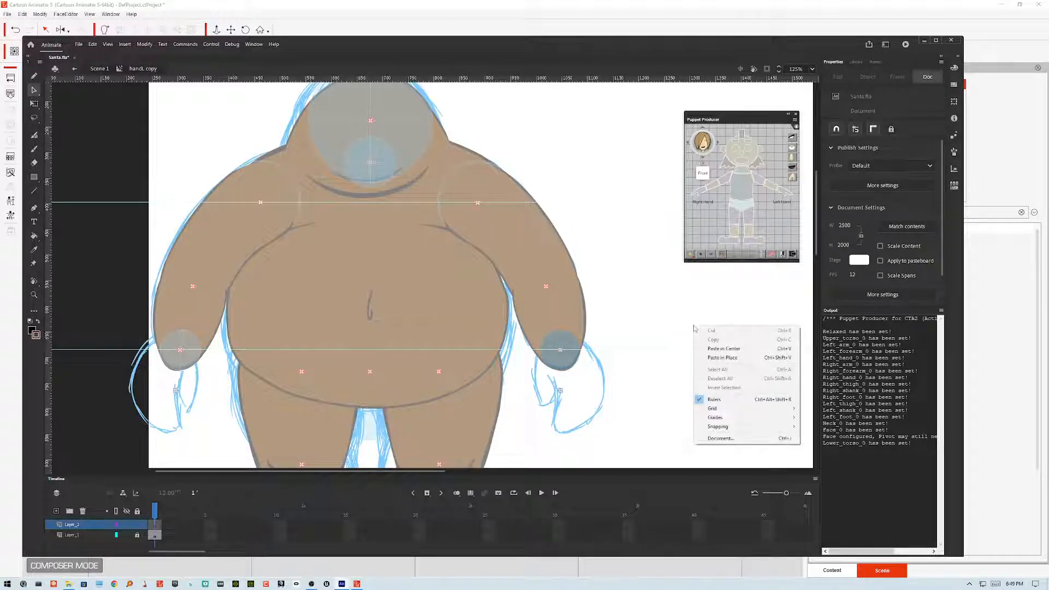
{"action": "left_click", "coordinate": [722, 358]}
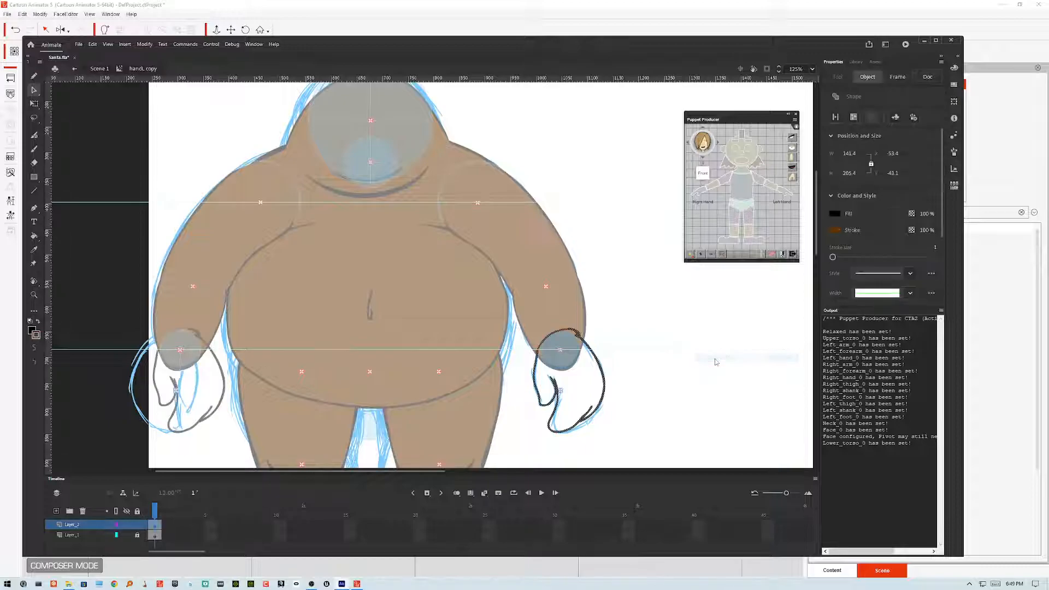
Step: Select the small stroke at the top of the hand outline to examine it
{"action": "left_click", "coordinate": [548, 345]}
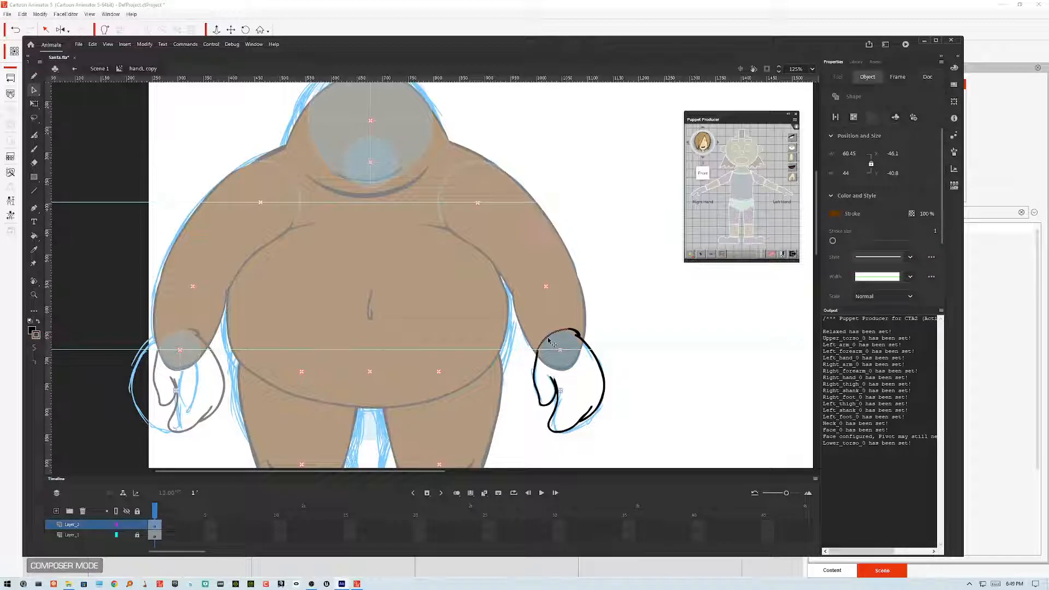
{"action": "left_click", "coordinate": [614, 330]}
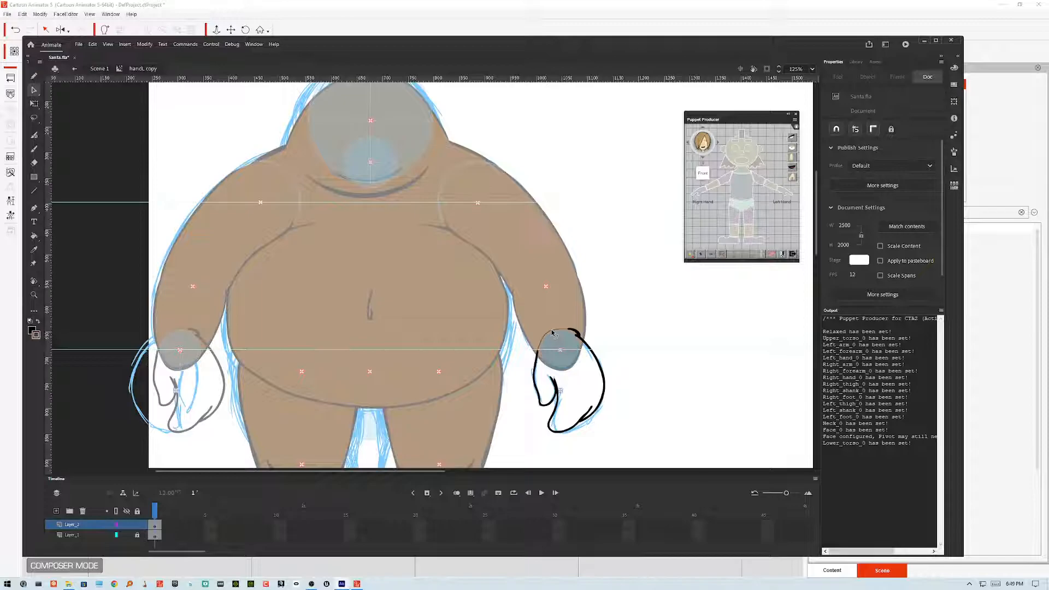
{"action": "left_click", "coordinate": [553, 332]}
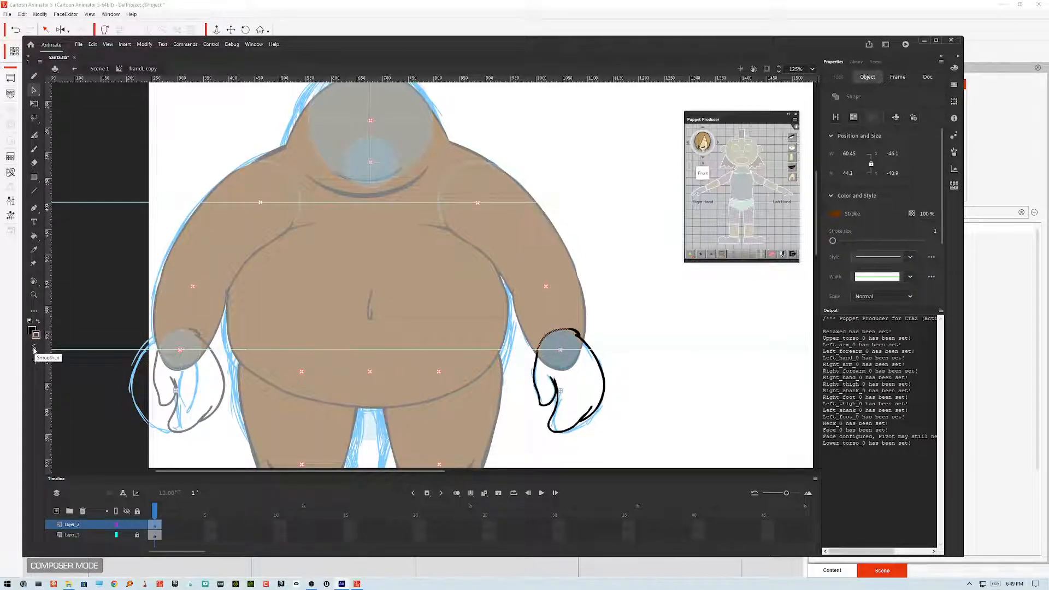
{"action": "left_click", "coordinate": [621, 311]}
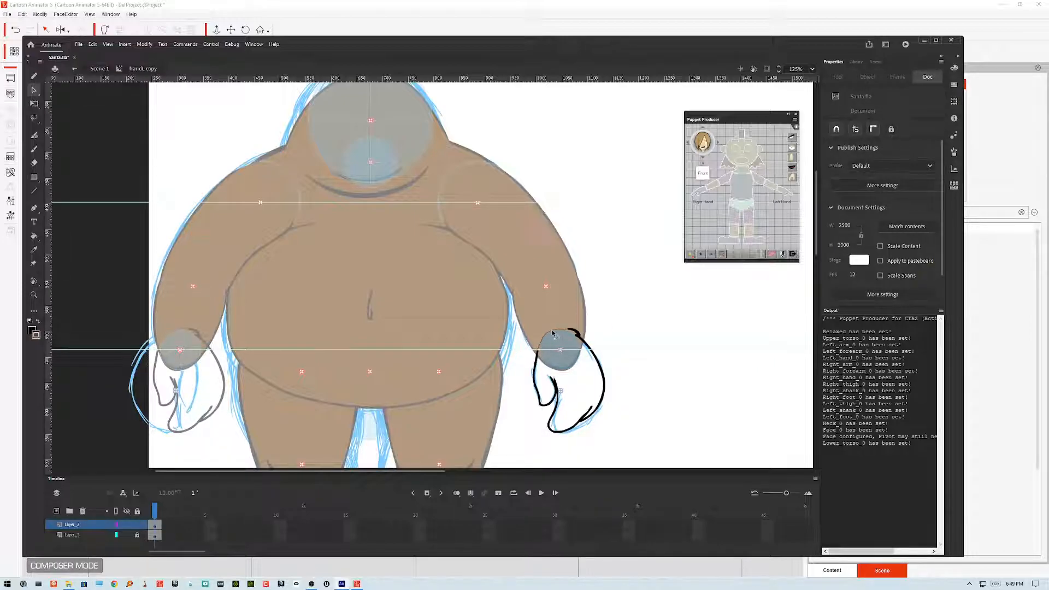
{"action": "left_click", "coordinate": [554, 333]}
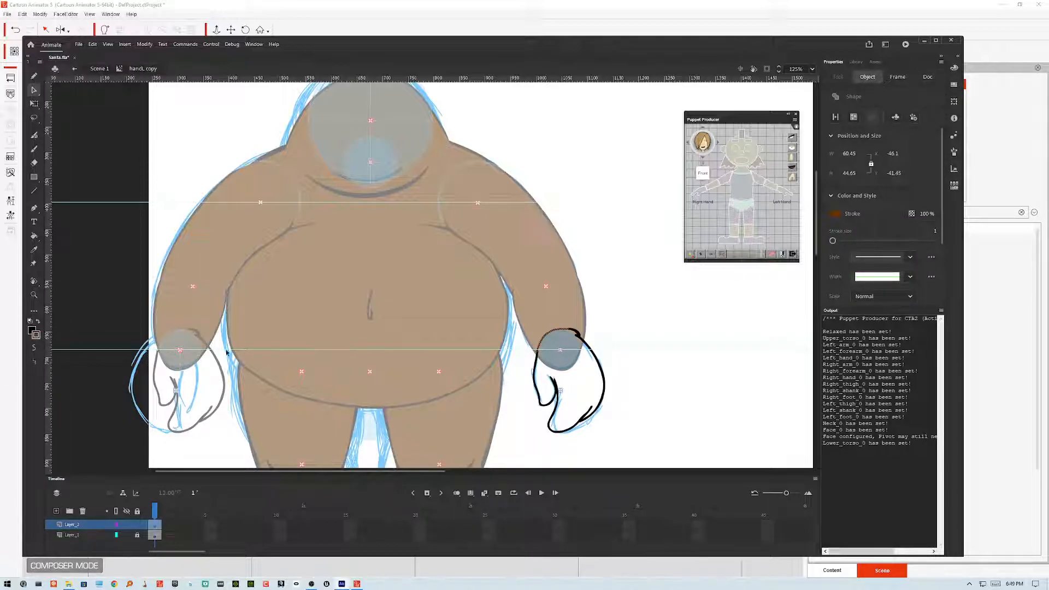
{"action": "left_click", "coordinate": [616, 301]}
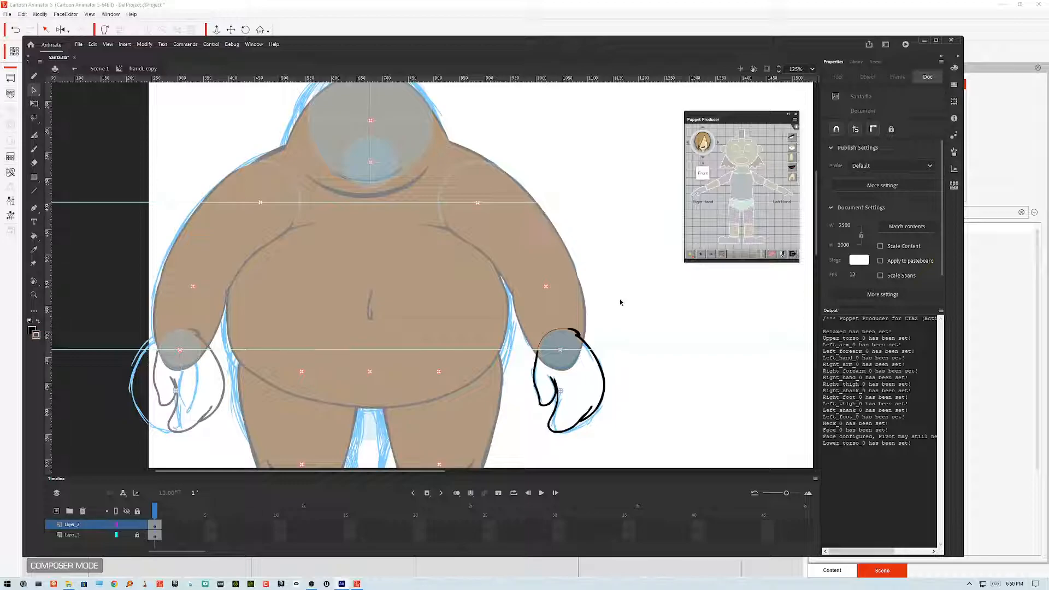
Step: Fill the inside of the hand outline with brown using the Paint Bucket
{"action": "double_click", "coordinate": [603, 328]}
{"action": "double_click", "coordinate": [581, 336]}
{"action": "left_click", "coordinate": [34, 236]}
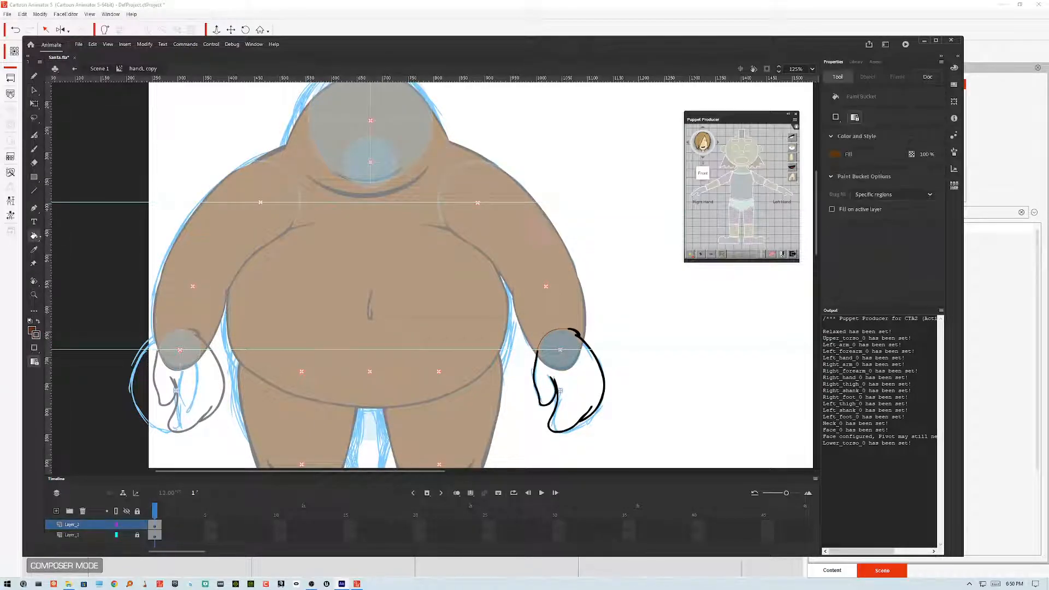
{"action": "left_click", "coordinate": [596, 387]}
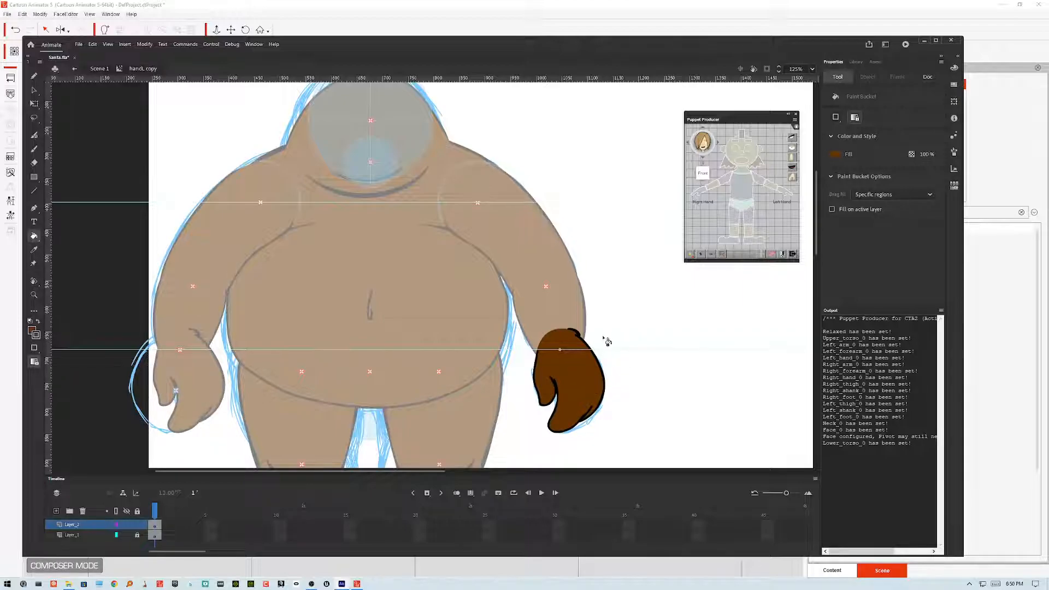
Step: Delete the small stroke at the hand's top and apply Straighten to the filled hand shape
{"action": "left_click", "coordinate": [34, 90]}
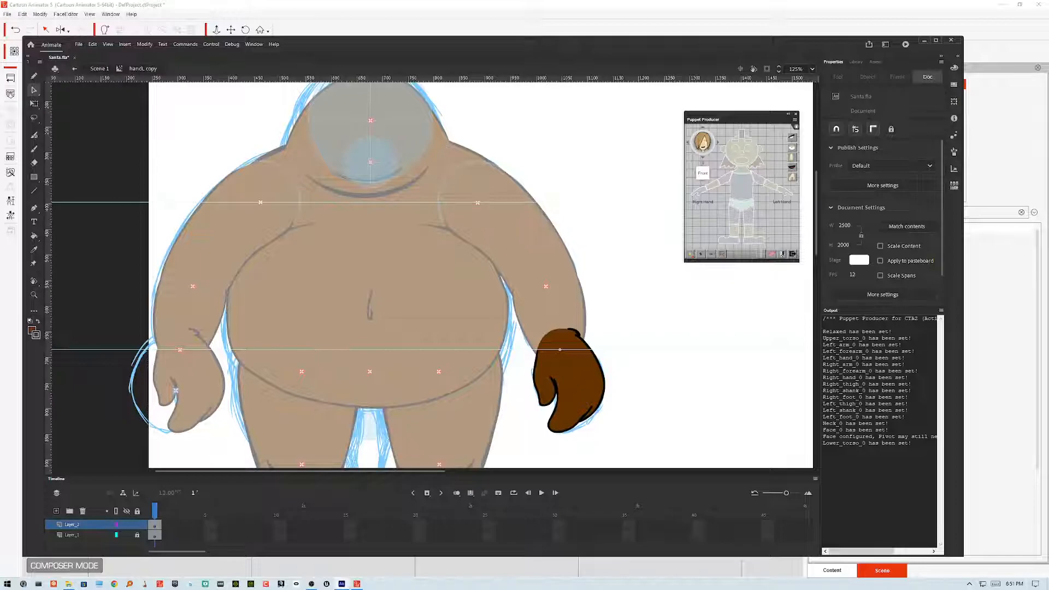
{"action": "left_click", "coordinate": [566, 332]}
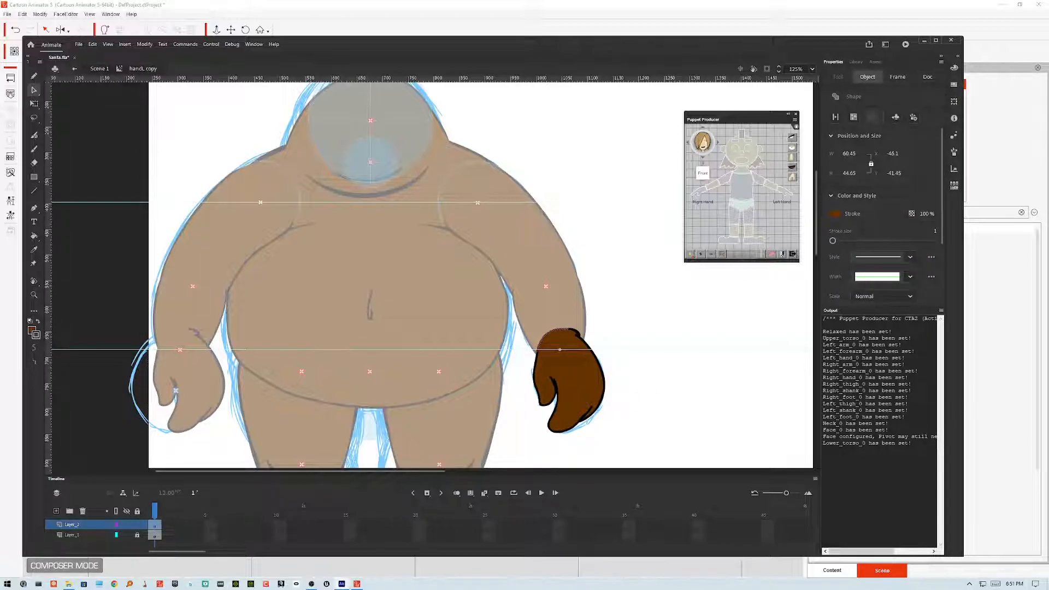
{"action": "key", "text": "Delete"}
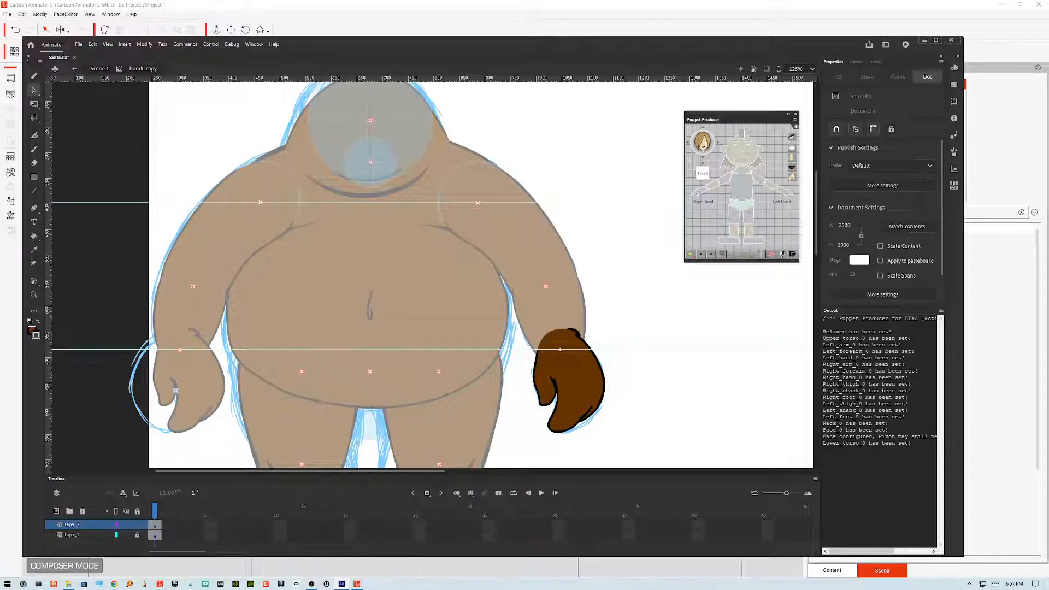
{"action": "left_click", "coordinate": [583, 338]}
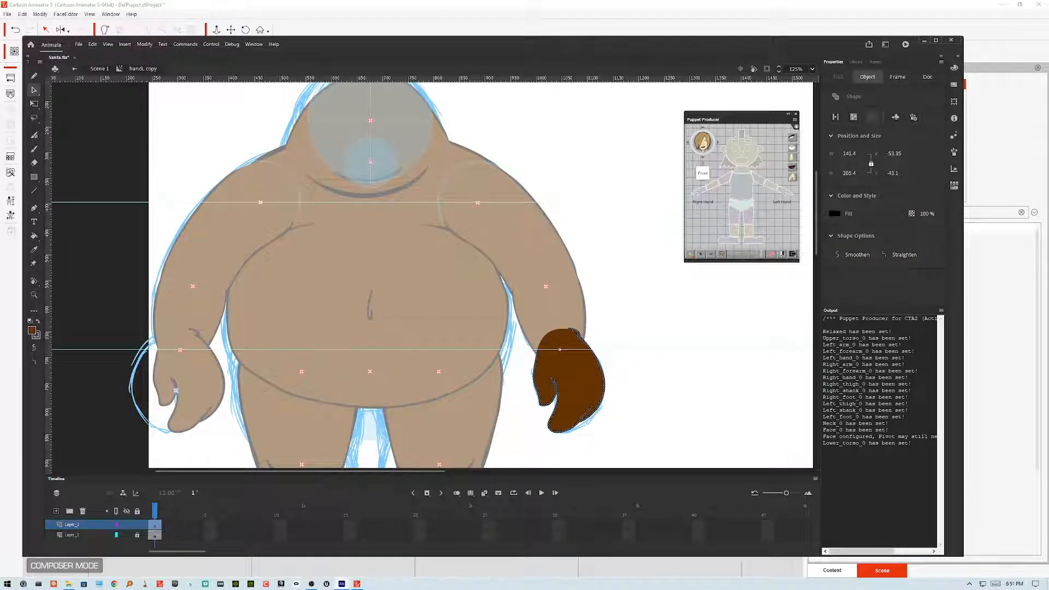
{"action": "left_click", "coordinate": [33, 361]}
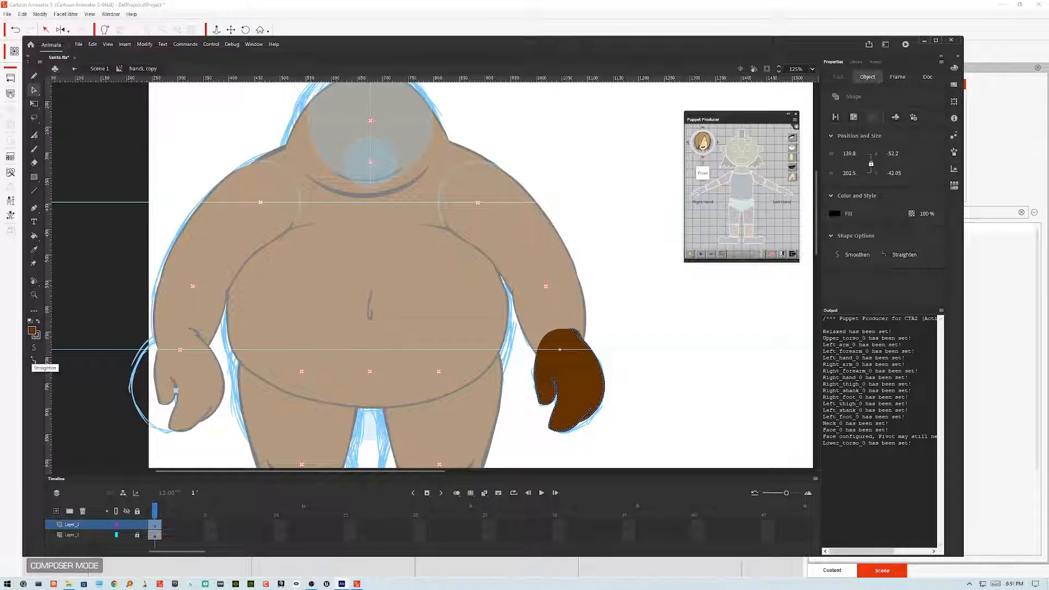
Step: Return from the hand symbol to the main scene and flip the right hand instance horizontally
{"action": "left_click", "coordinate": [646, 325]}
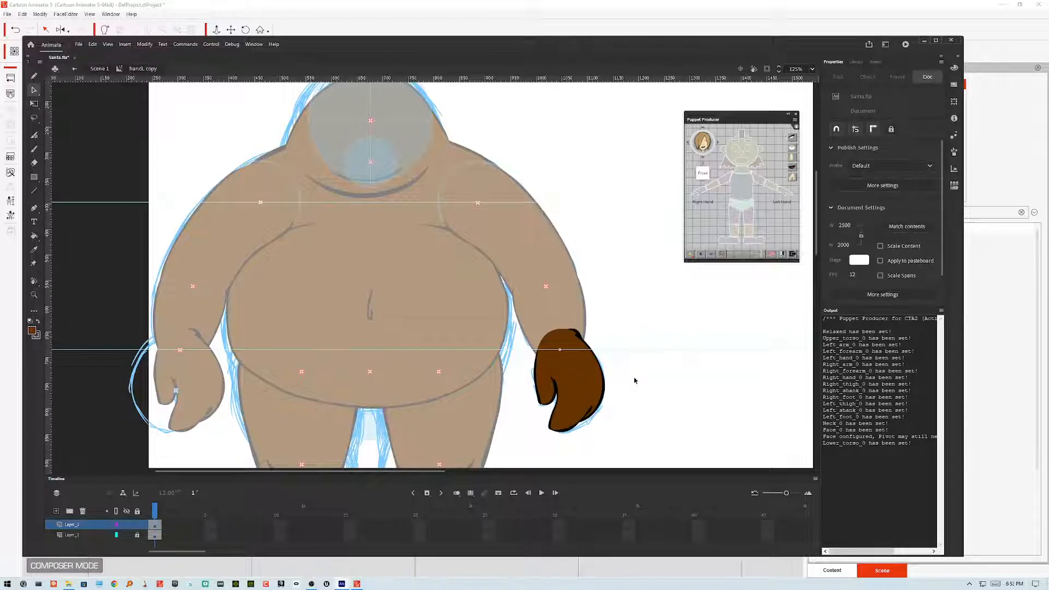
{"action": "left_click", "coordinate": [603, 385]}
{"action": "left_click", "coordinate": [645, 358]}
{"action": "double_click", "coordinate": [654, 317]}
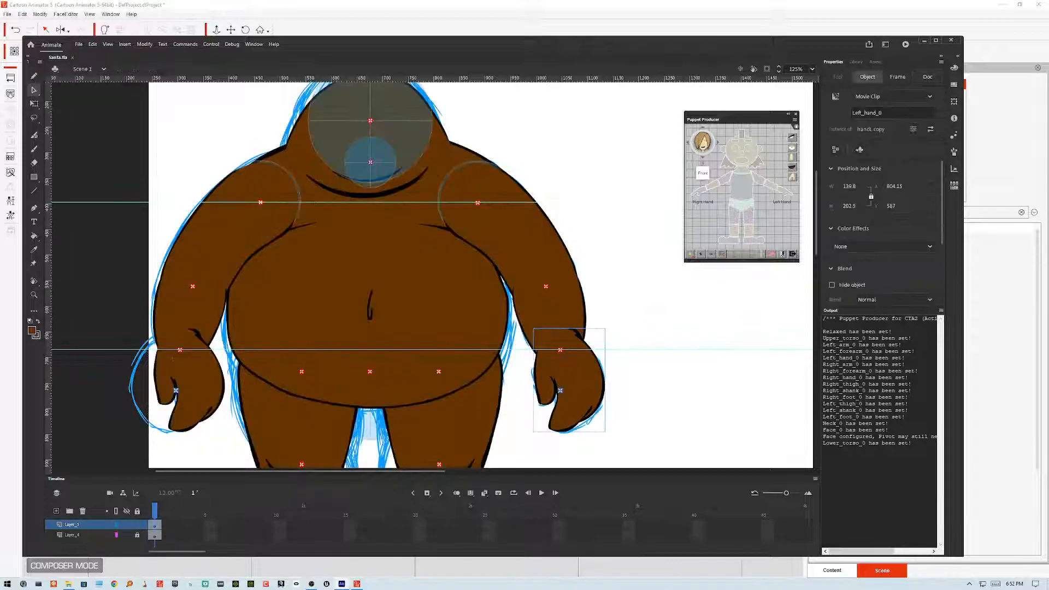
{"action": "left_click", "coordinate": [203, 382]}
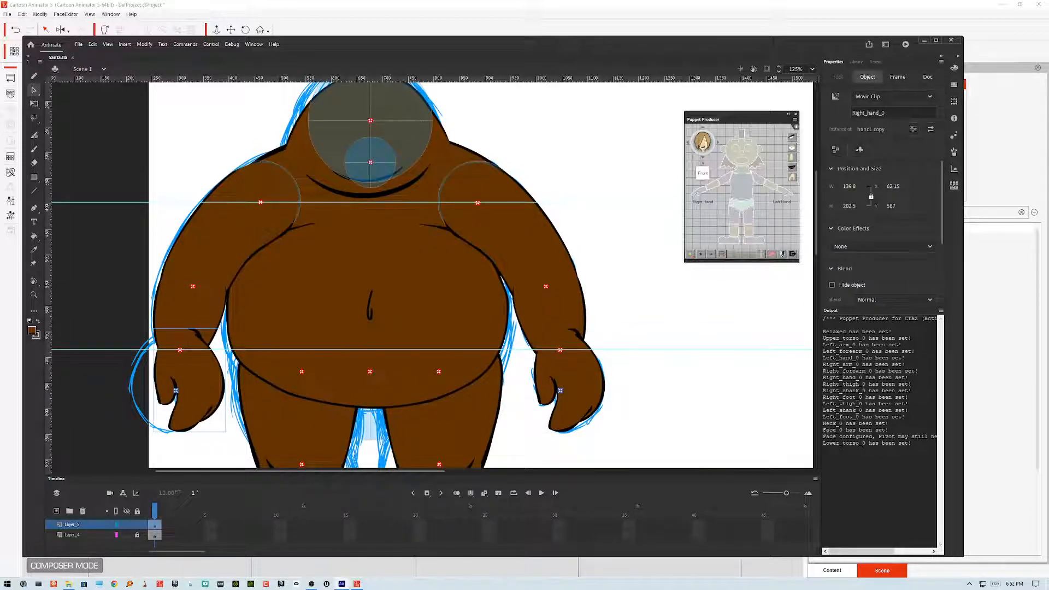
{"action": "left_click", "coordinate": [145, 44]}
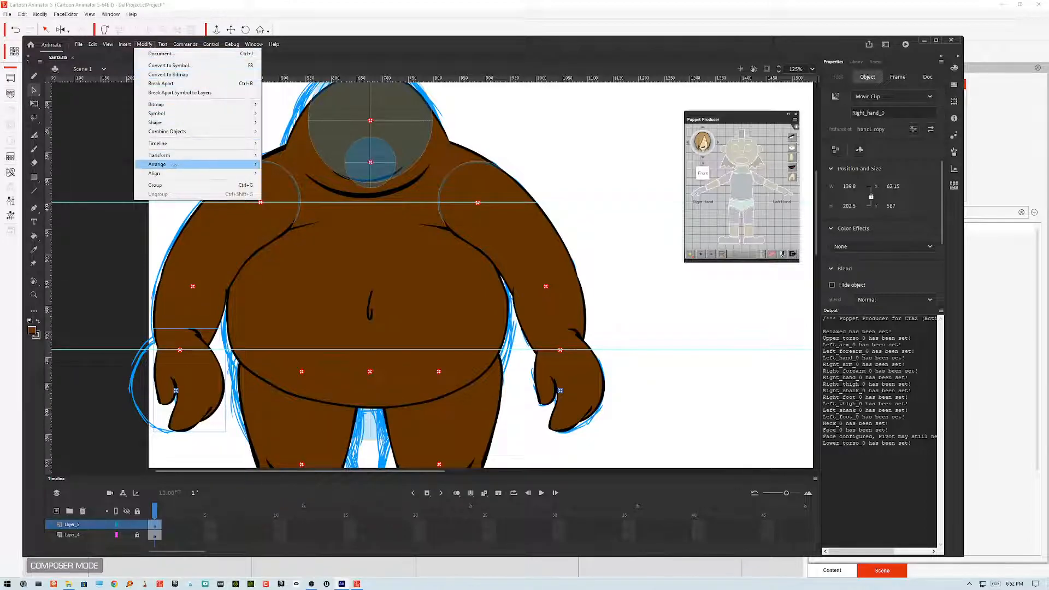
{"action": "mouse_move", "coordinate": [175, 155]}
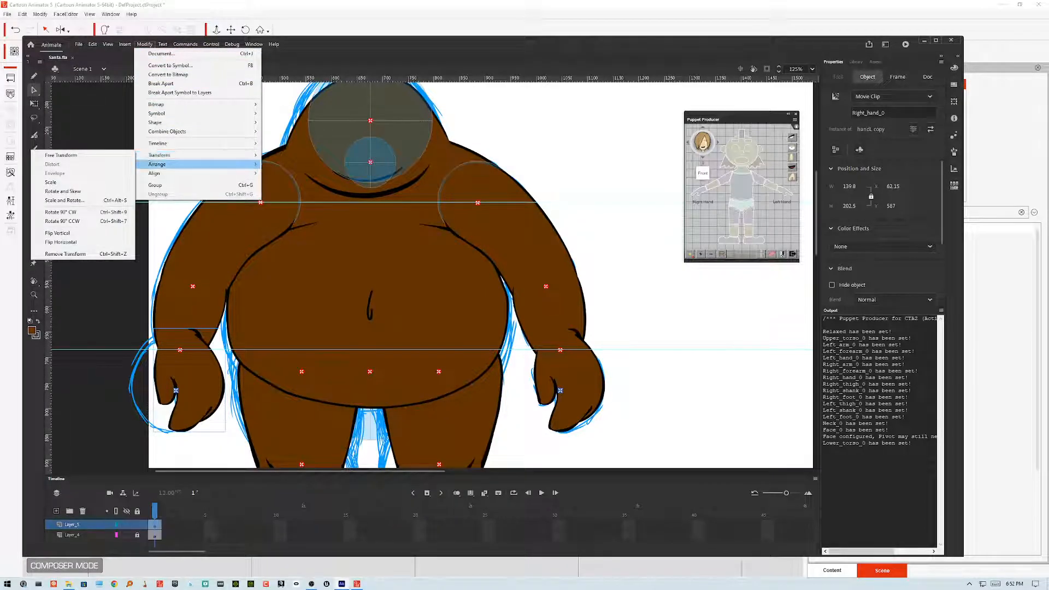
{"action": "left_click", "coordinate": [86, 242]}
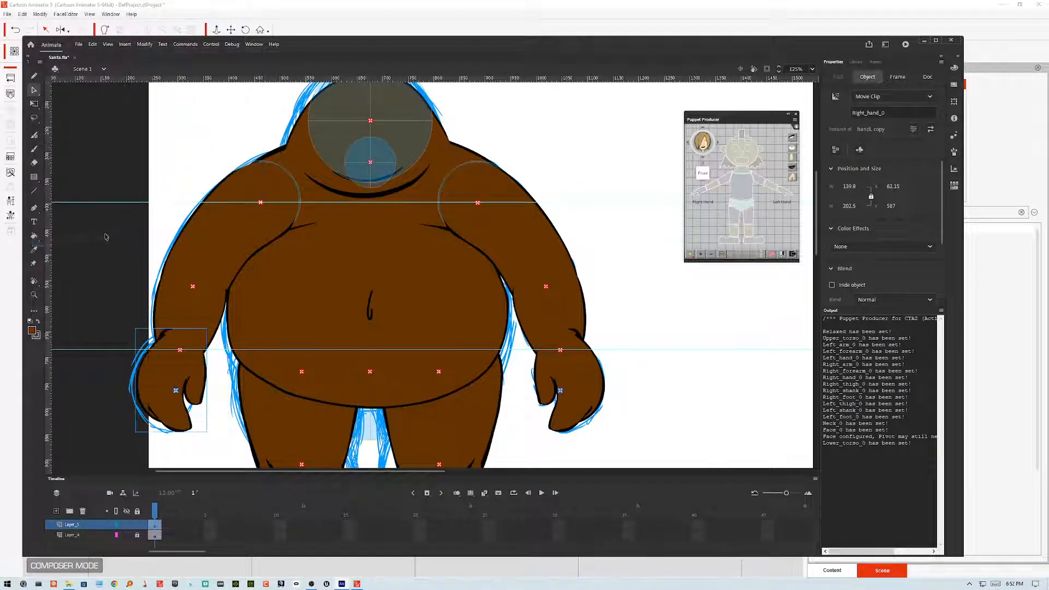
Step: Open the hand symbol for editing and turn its original sketch layer, Layer_1, into a guide layer
{"action": "left_click", "coordinate": [666, 399]}
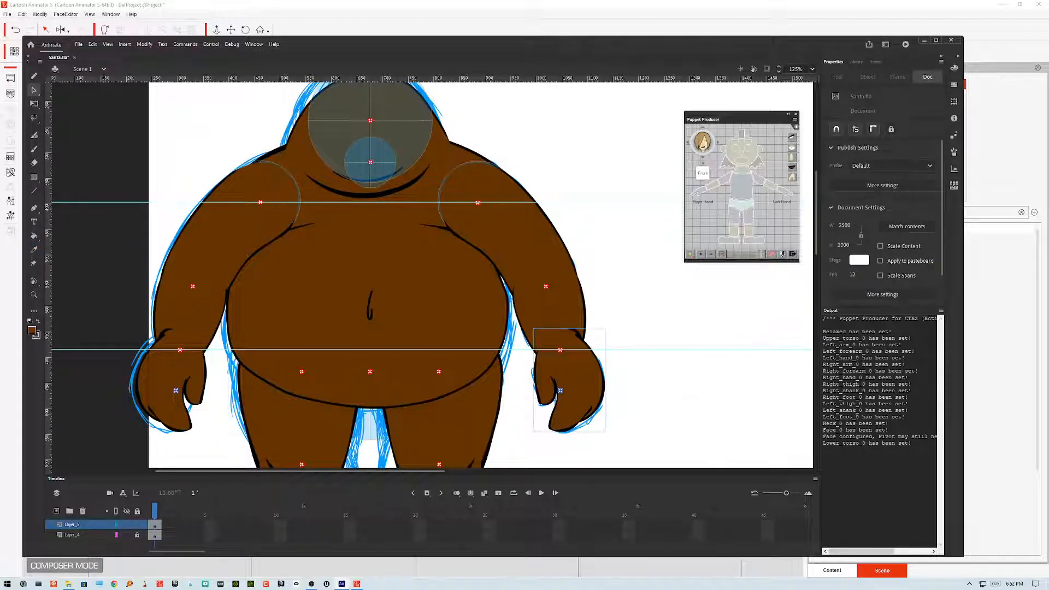
{"action": "double_click", "coordinate": [566, 382]}
{"action": "left_click", "coordinate": [73, 535]}
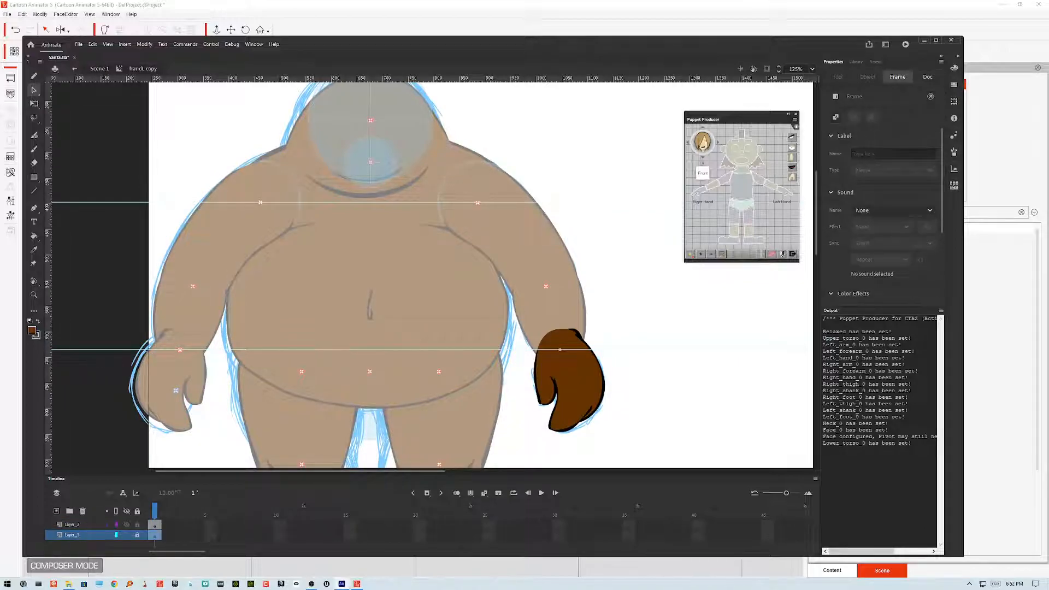
{"action": "right_click", "coordinate": [86, 535]}
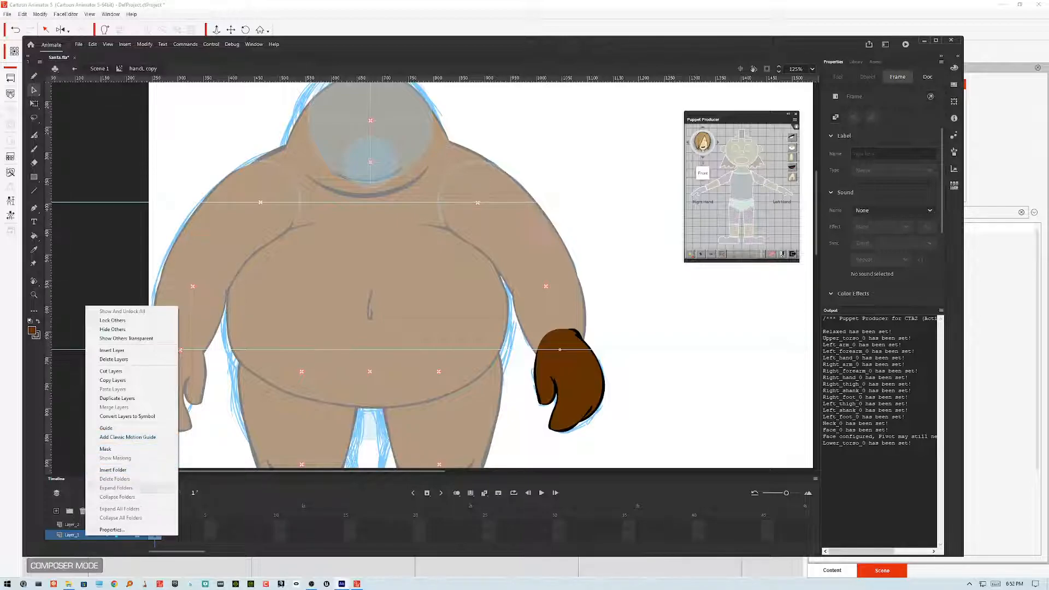
{"action": "left_click", "coordinate": [111, 428]}
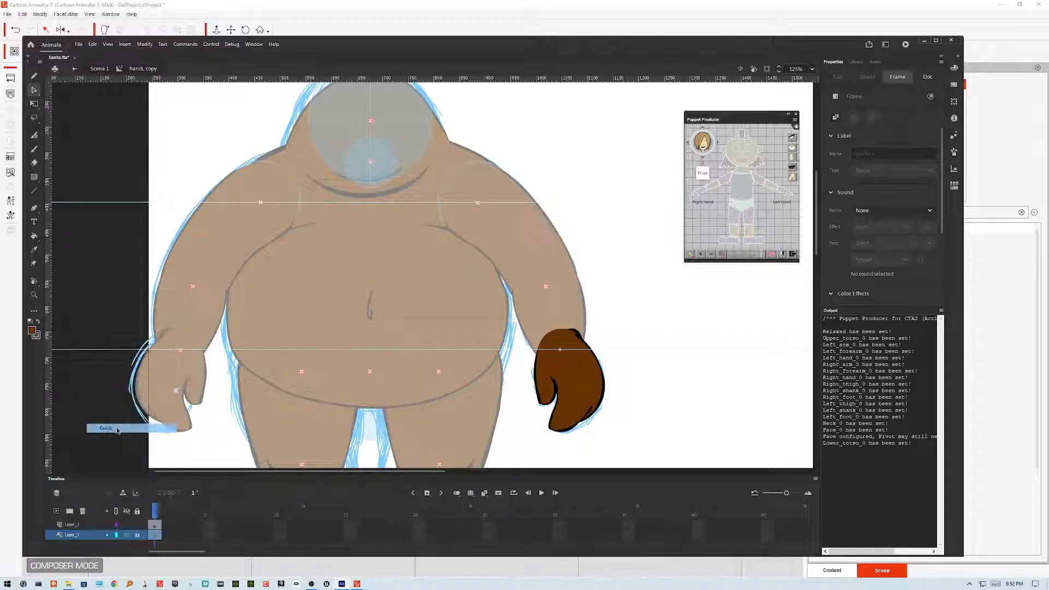
Step: Re-export the movie as Santa.swf to the Desktop, replacing the existing file
{"action": "double_click", "coordinate": [669, 401]}
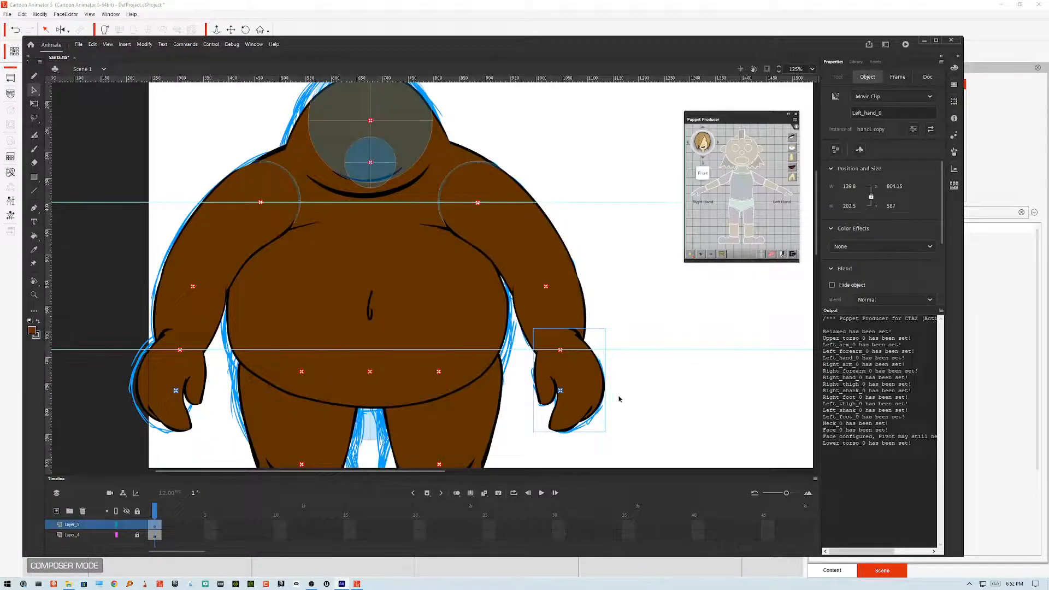
{"action": "double_click", "coordinate": [600, 388]}
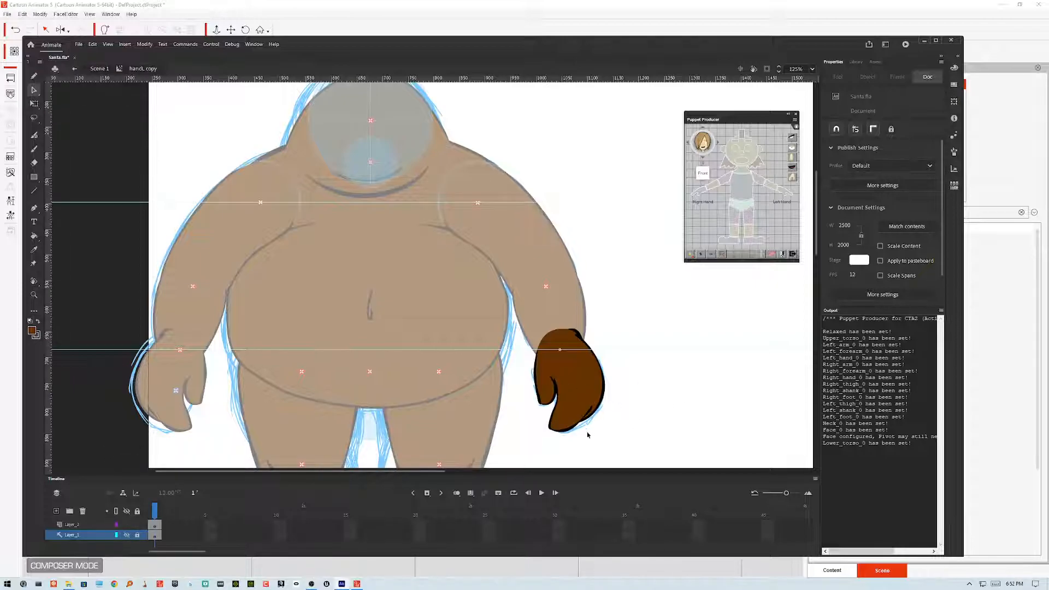
{"action": "double_click", "coordinate": [629, 423]}
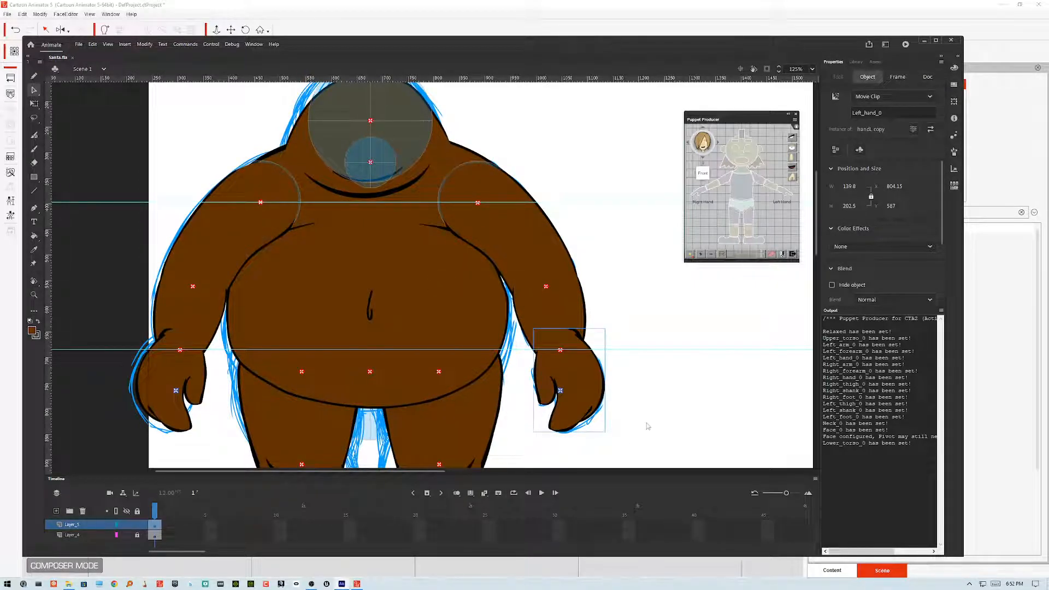
{"action": "key", "text": "ctrl+alt+shift+s"}
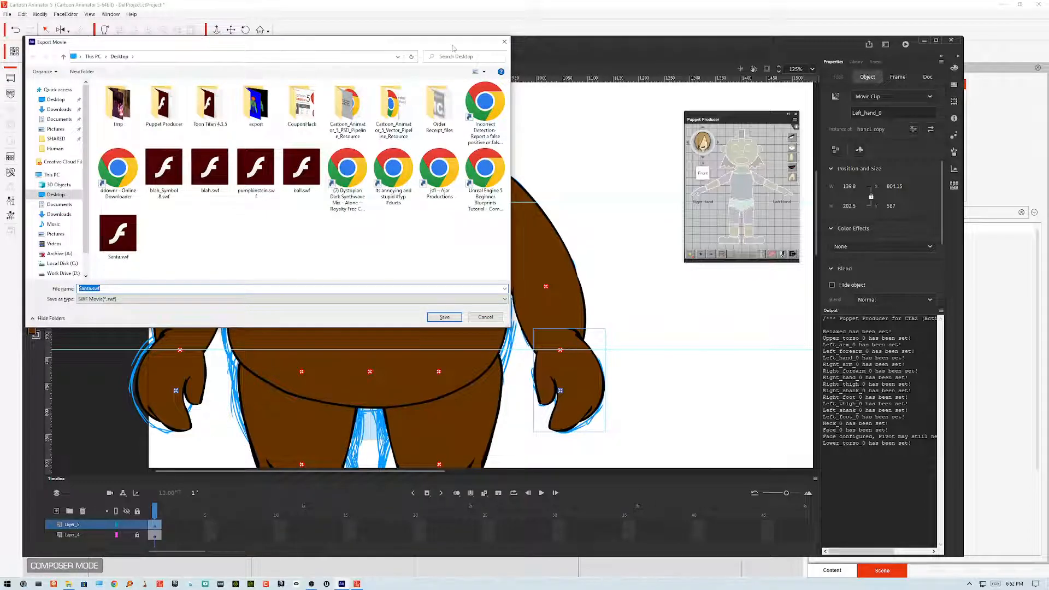
{"action": "left_click", "coordinate": [454, 318]}
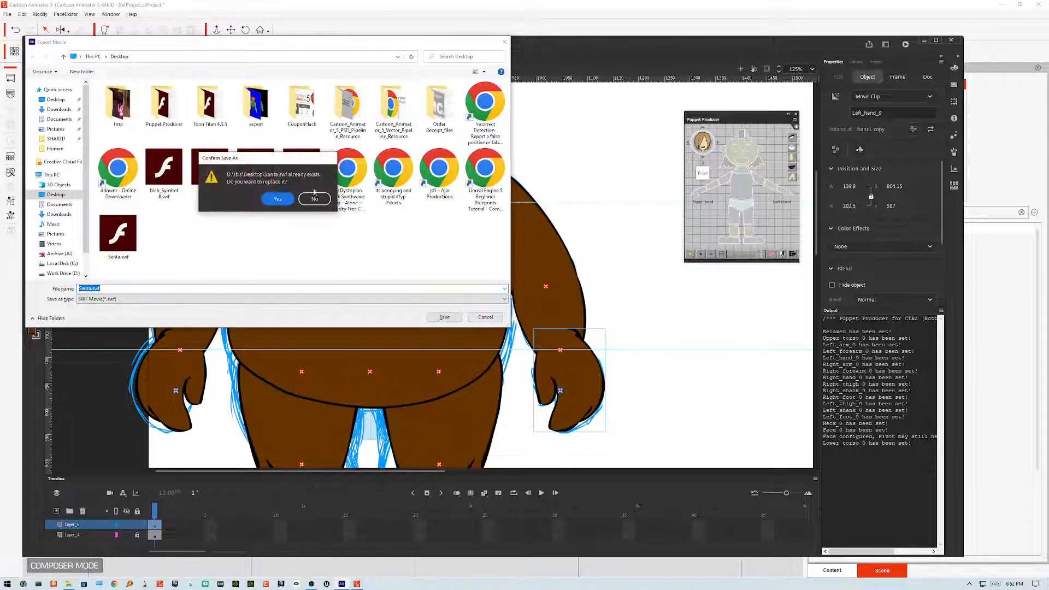
{"action": "left_click", "coordinate": [277, 199]}
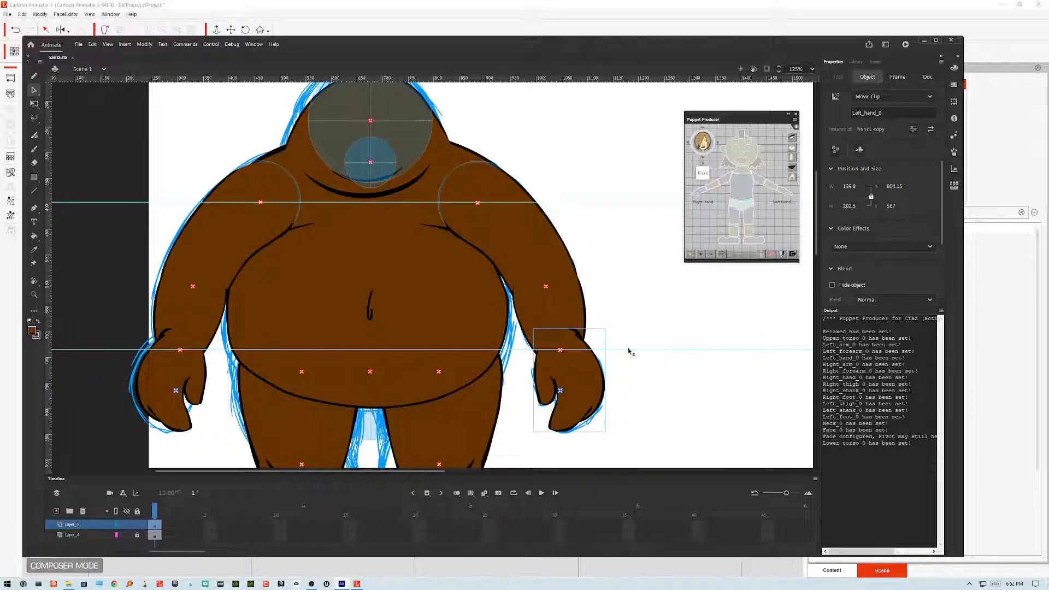
Step: Switch to Cartoon Animator and reload the updated Santa.swf into the character, keeping the joint mask settings
{"action": "left_click", "coordinate": [659, 382]}
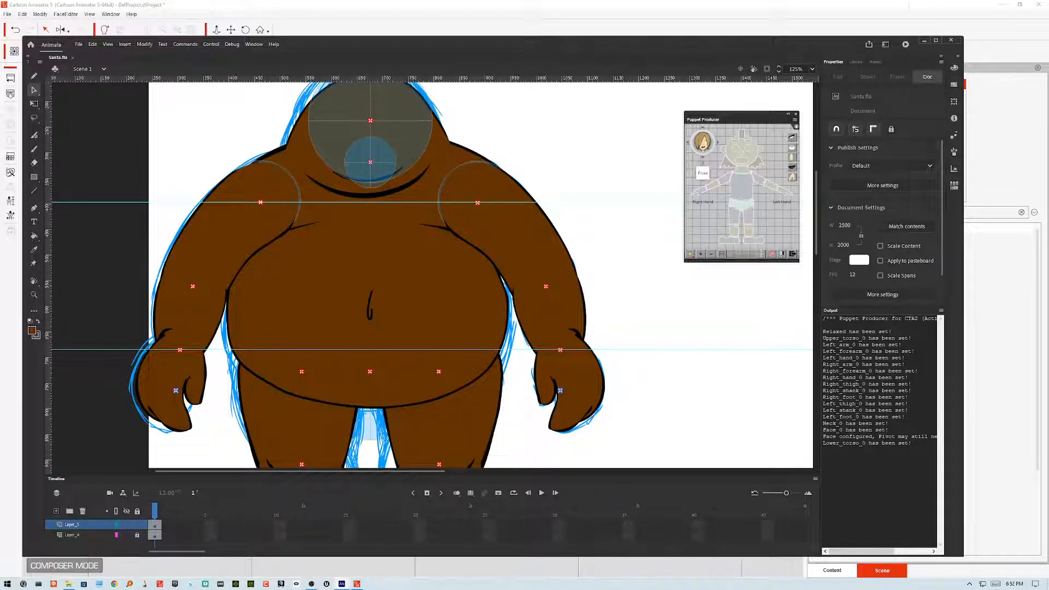
{"action": "left_click", "coordinate": [925, 40]}
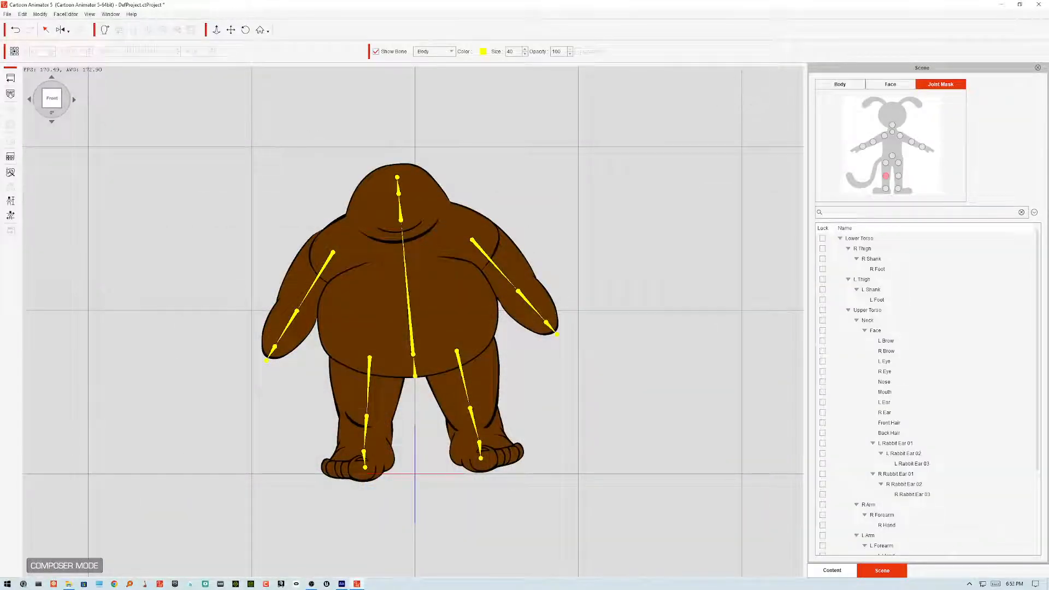
{"action": "left_click", "coordinate": [11, 94]}
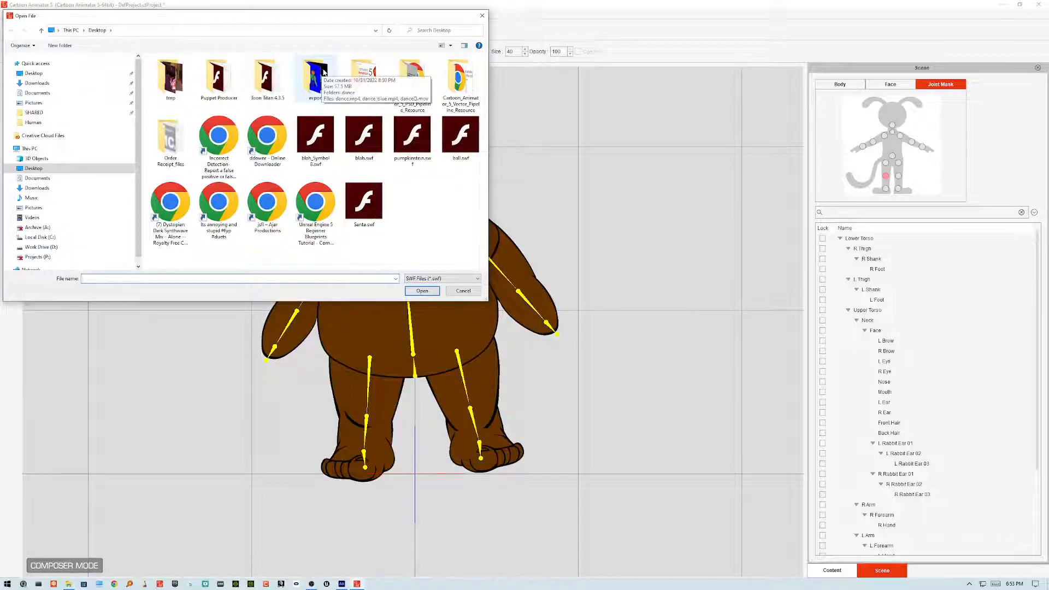
{"action": "left_click", "coordinate": [364, 201]}
{"action": "left_click", "coordinate": [432, 290]}
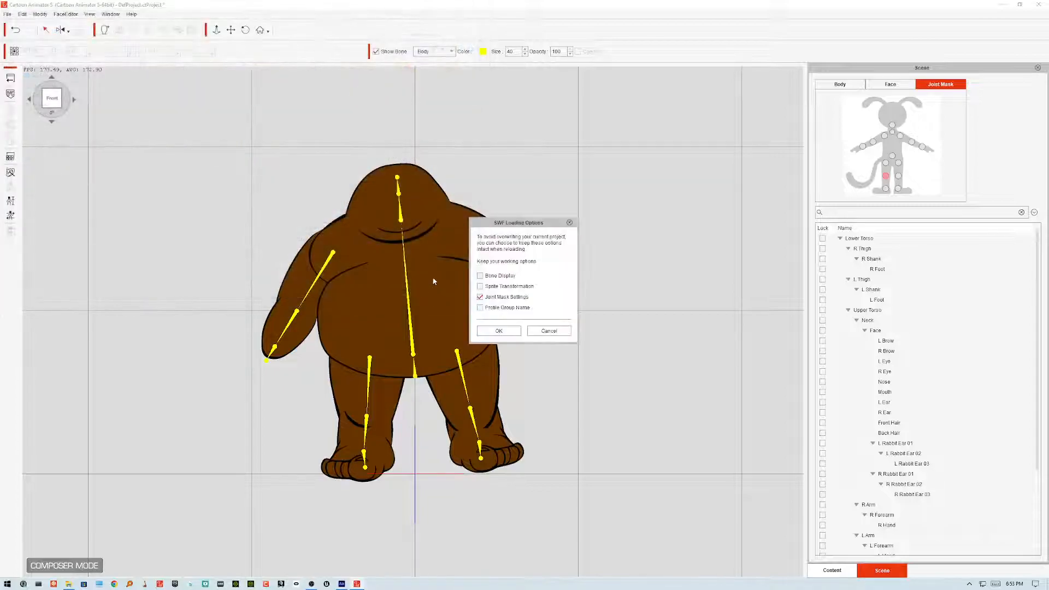
{"action": "left_click", "coordinate": [514, 331]}
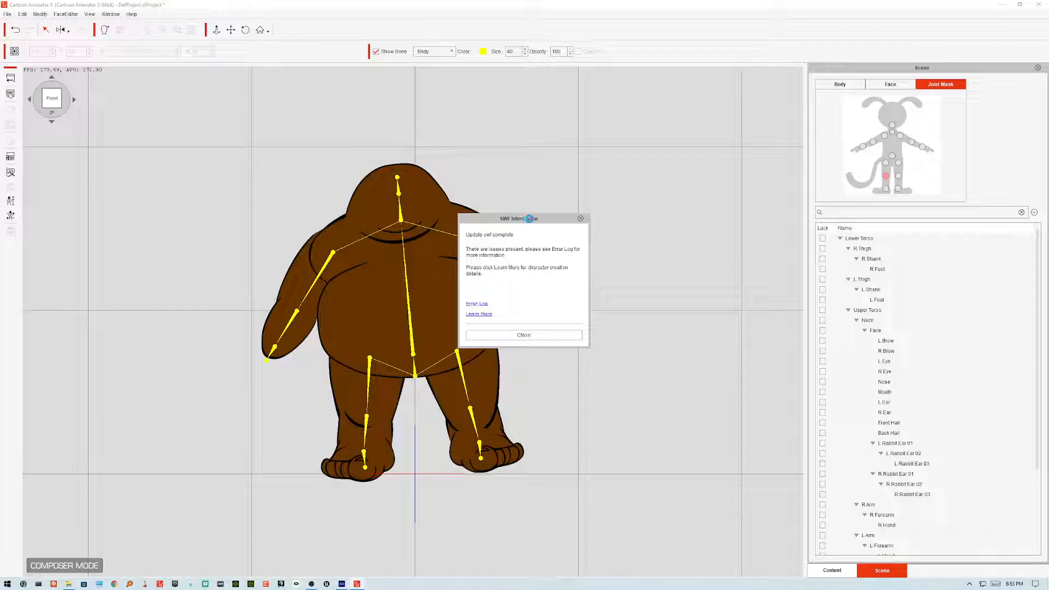
{"action": "left_click", "coordinate": [546, 334]}
Step: Run the Basic Walk calibration motion on the character and stop it
{"action": "left_click", "coordinate": [10, 216]}
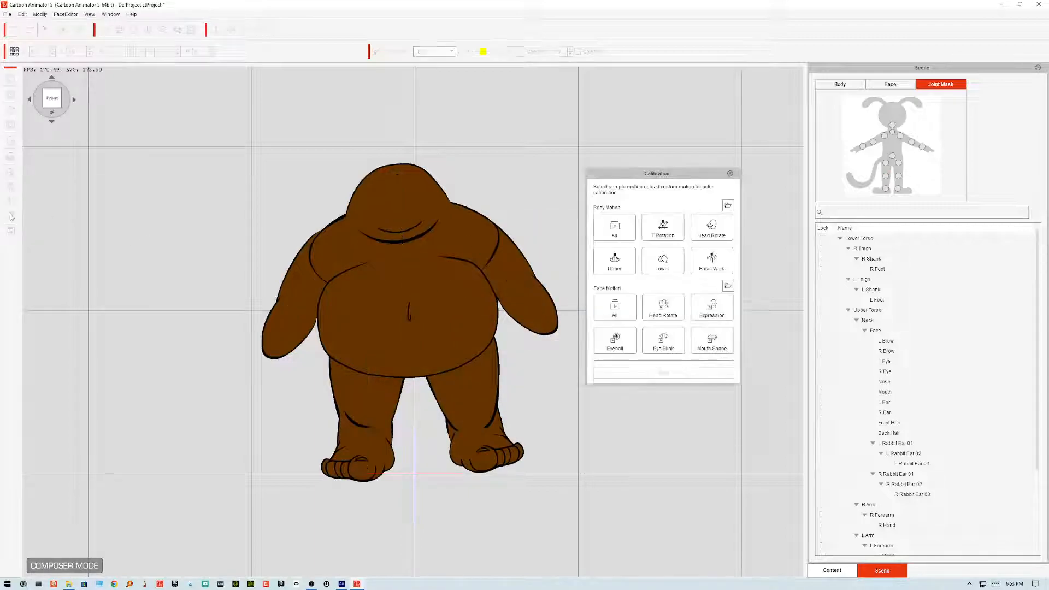
{"action": "left_click", "coordinate": [704, 267]}
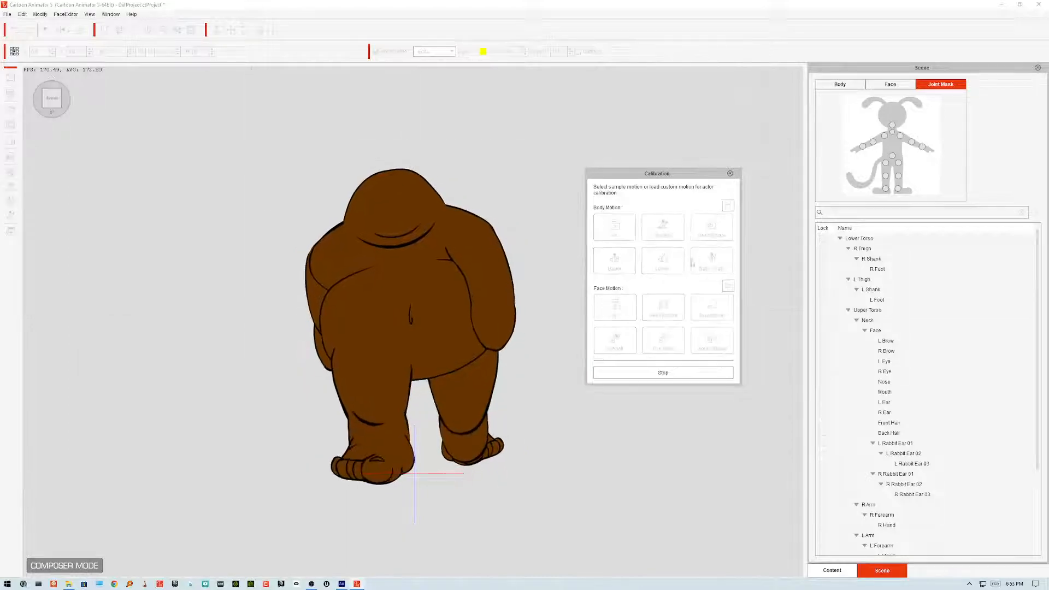
{"action": "left_click", "coordinate": [675, 372]}
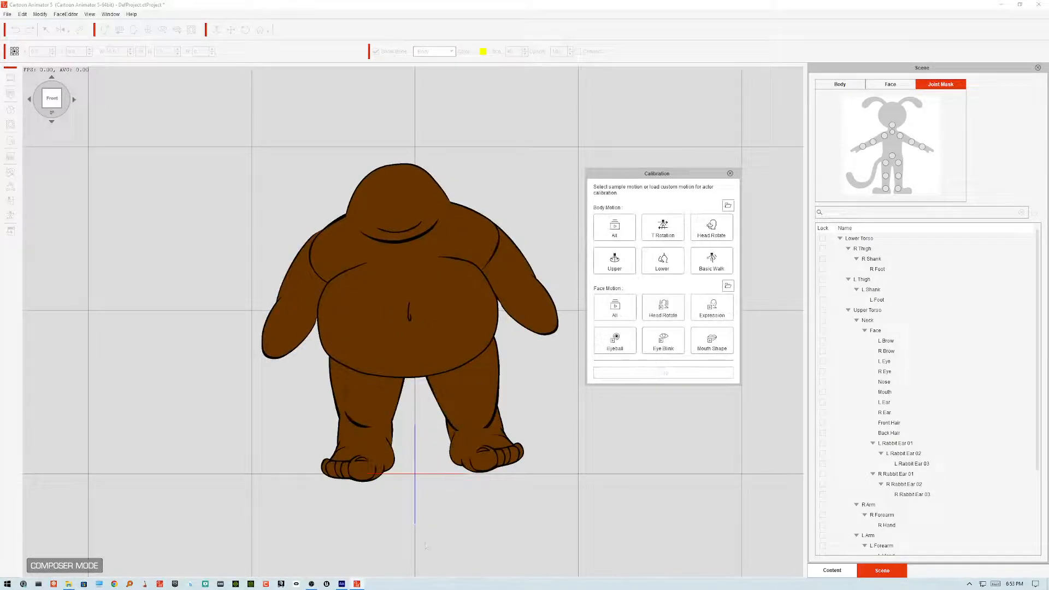
Step: Back in Animate, open the hand symbol and assign its artwork to the first gesture in Puppet Producer's Hands list
{"action": "left_click", "coordinate": [346, 586]}
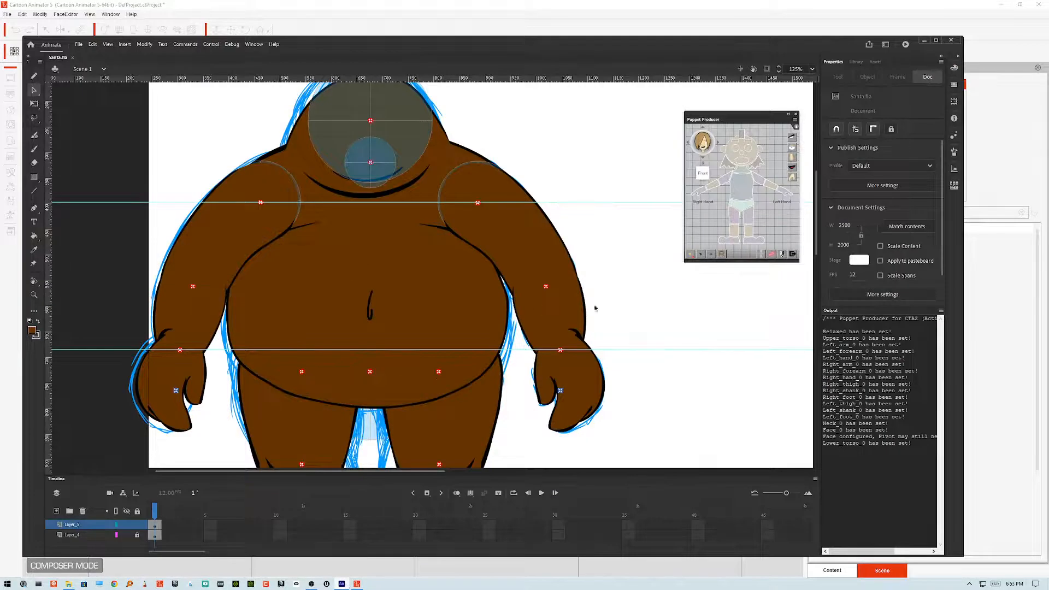
{"action": "left_click", "coordinate": [594, 379]}
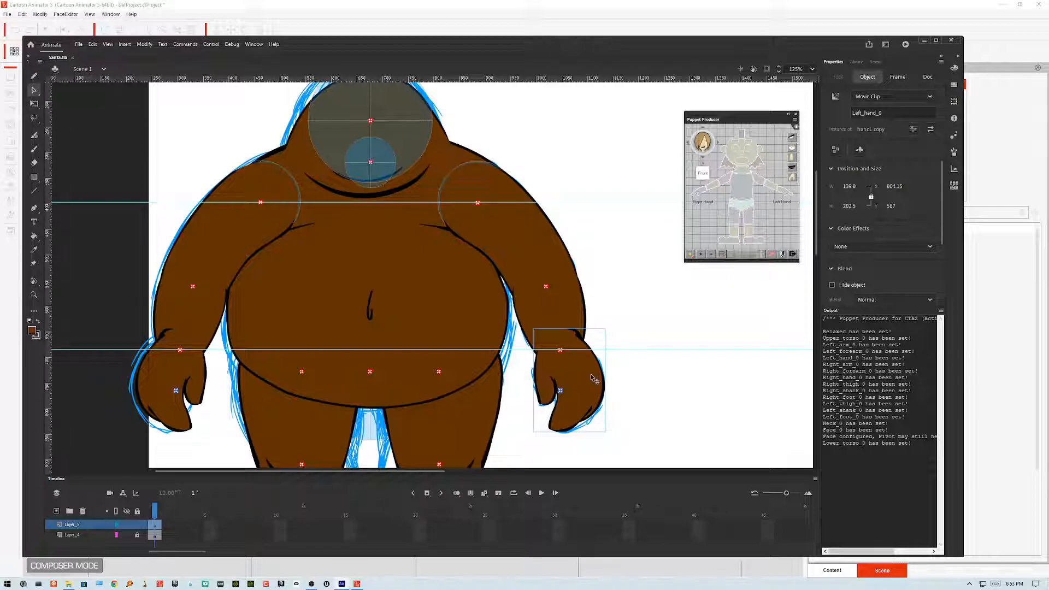
{"action": "left_click", "coordinate": [190, 381]}
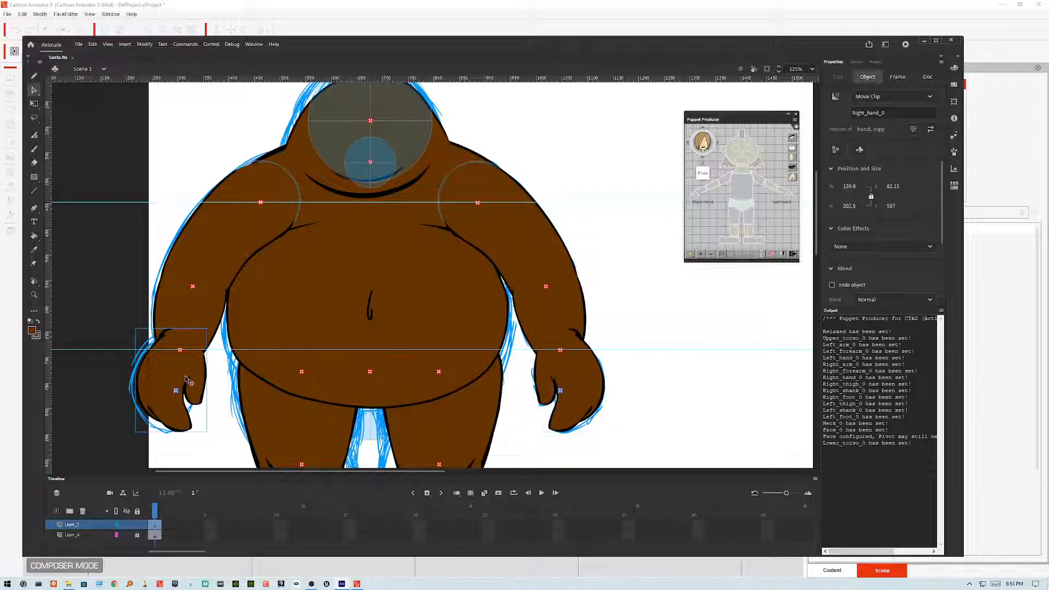
{"action": "left_click", "coordinate": [573, 382]}
{"action": "left_click", "coordinate": [580, 385]}
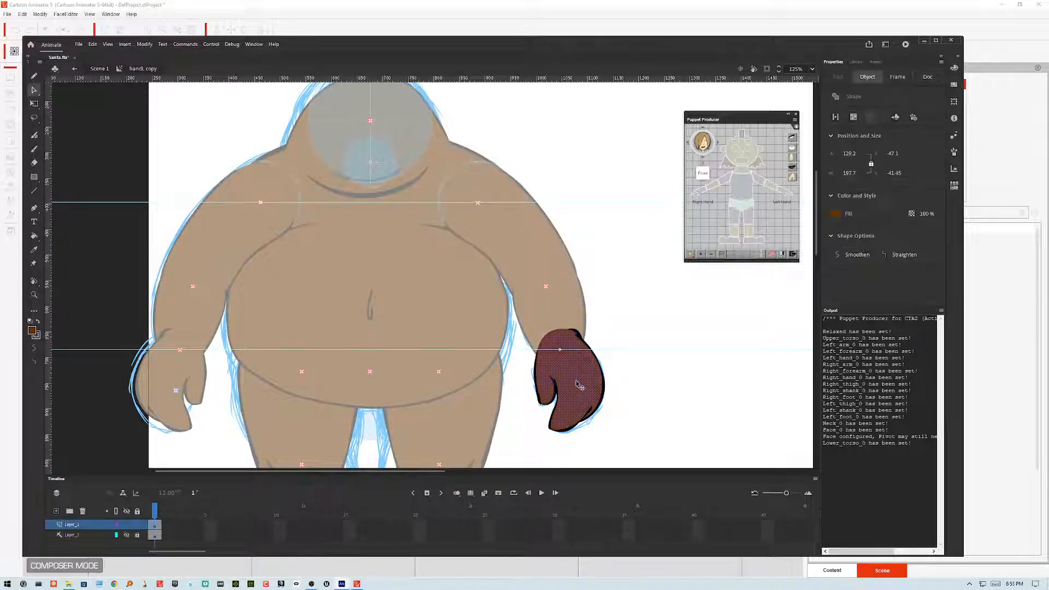
{"action": "left_click", "coordinate": [165, 529]}
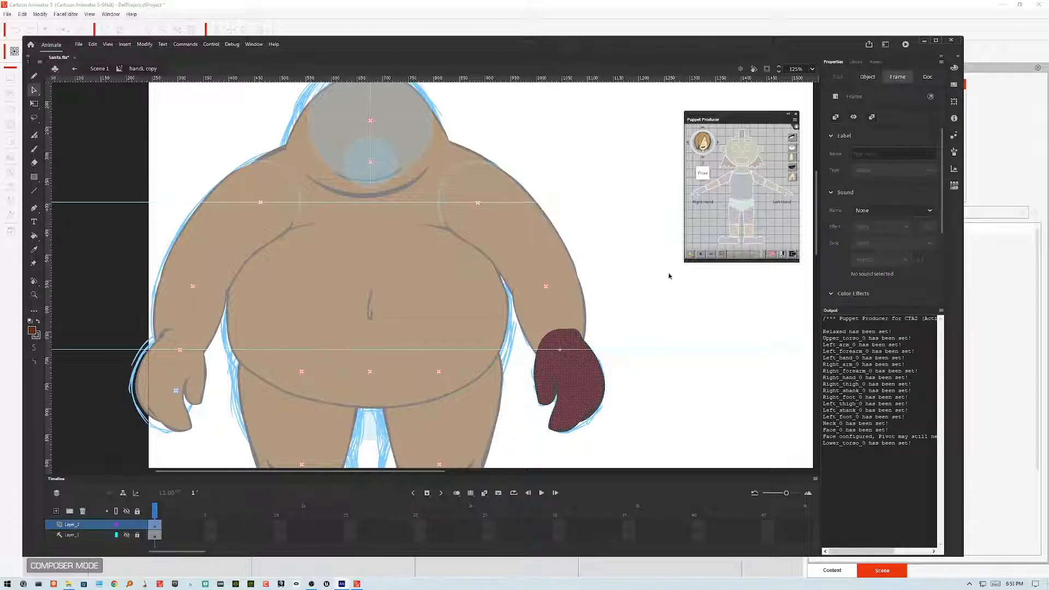
{"action": "left_click", "coordinate": [792, 176]}
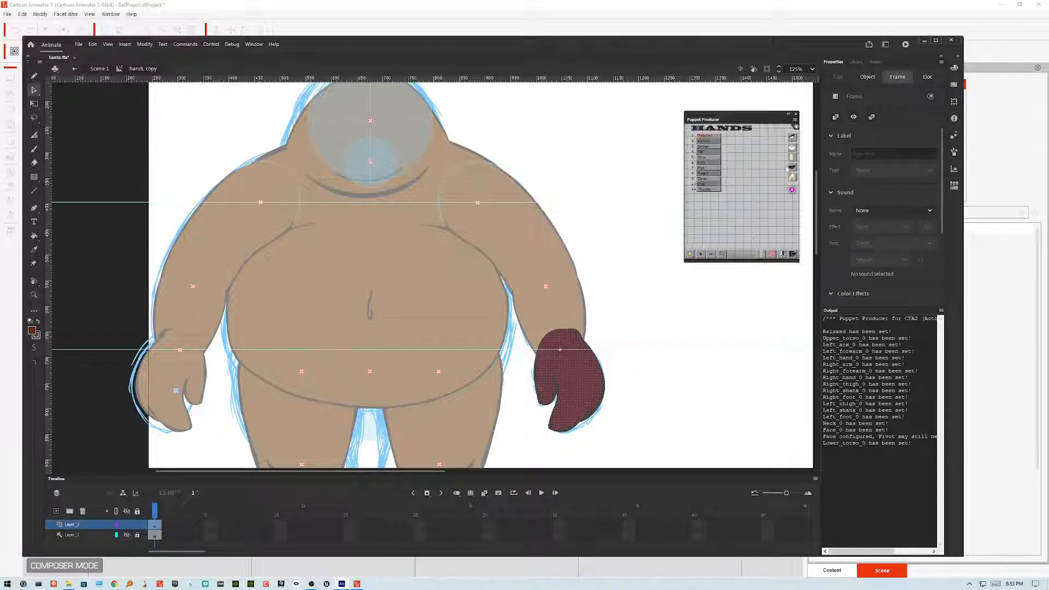
{"action": "left_click", "coordinate": [716, 138]}
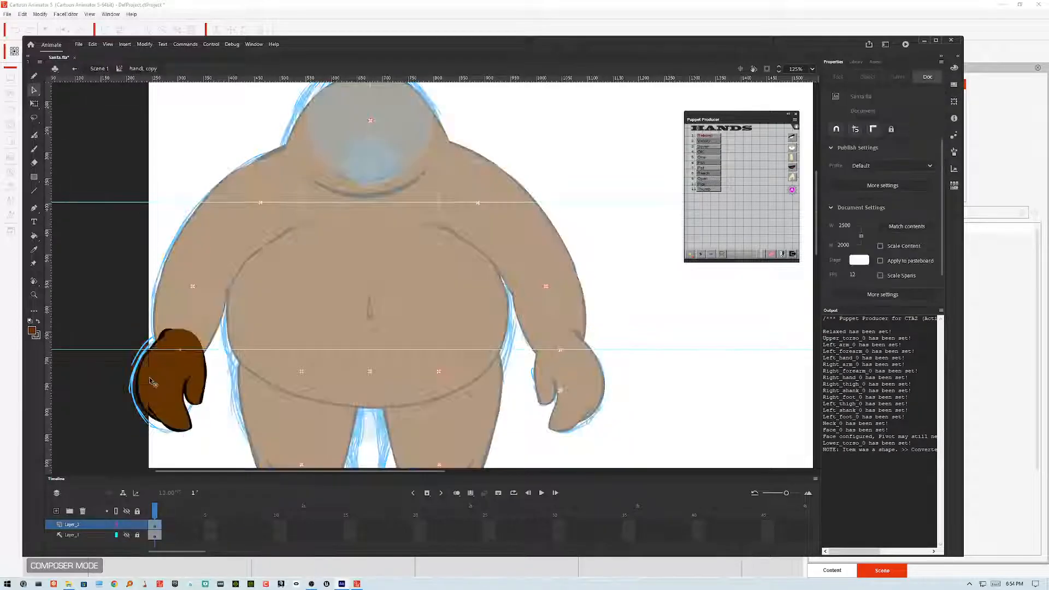
Step: Return to the main scene and export Santa.swf again, replacing the existing file
{"action": "double_click", "coordinate": [630, 302]}
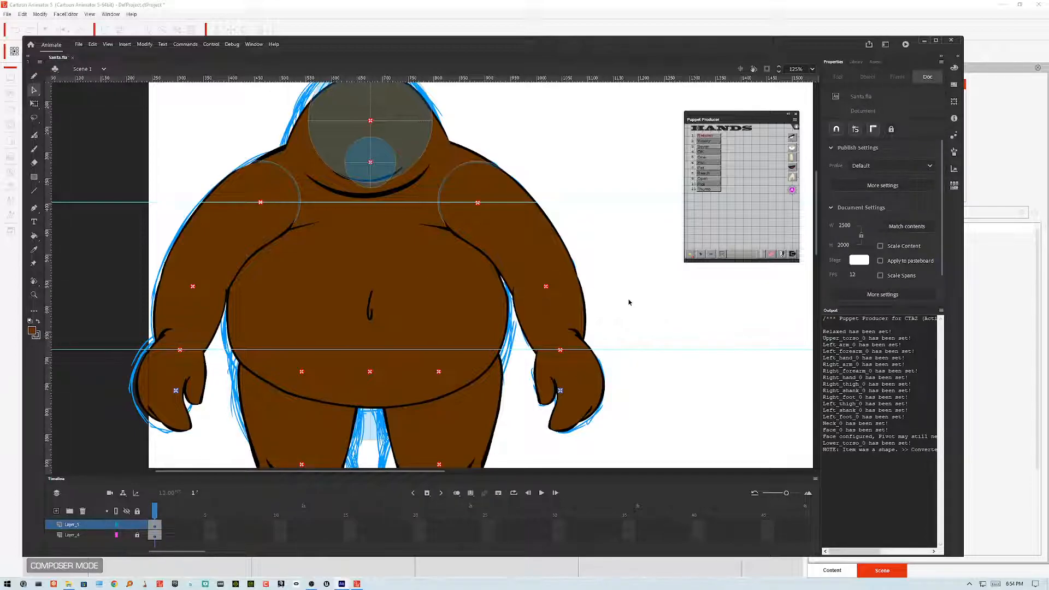
{"action": "key", "text": "ctrl+alt+shift+s"}
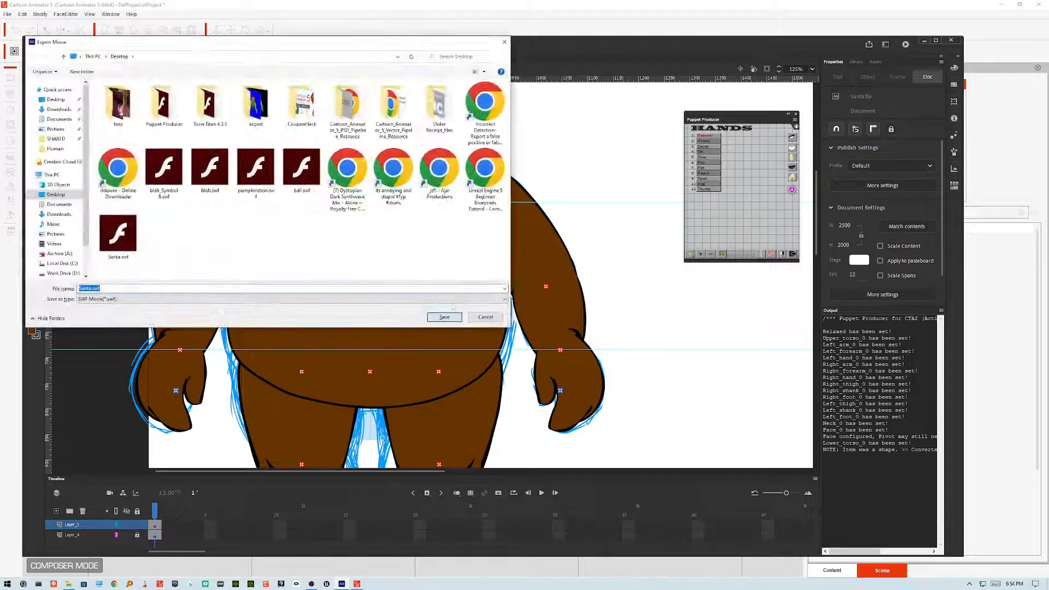
{"action": "left_click", "coordinate": [445, 318]}
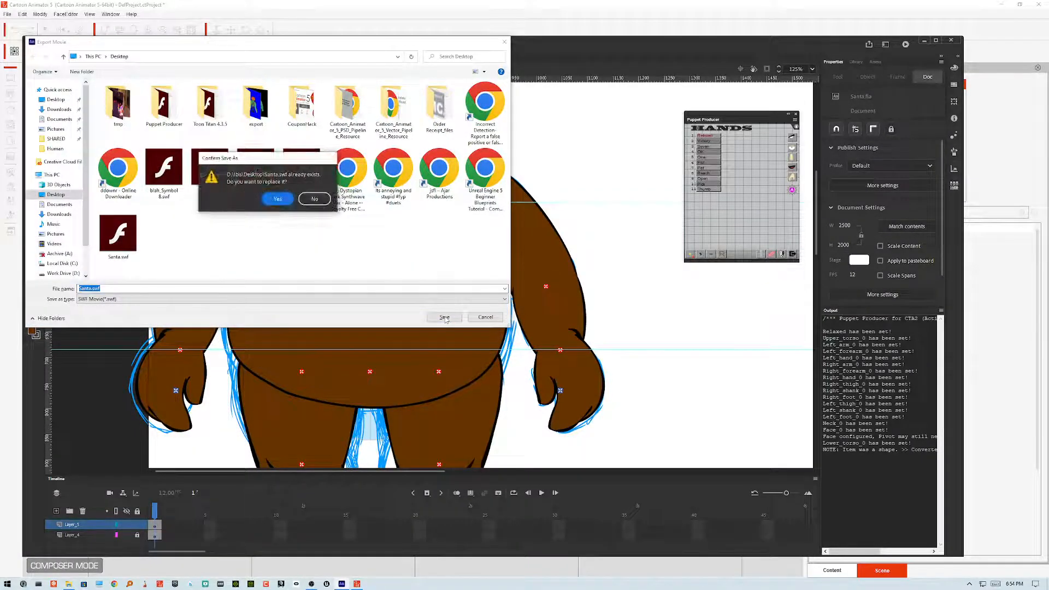
{"action": "left_click", "coordinate": [278, 199]}
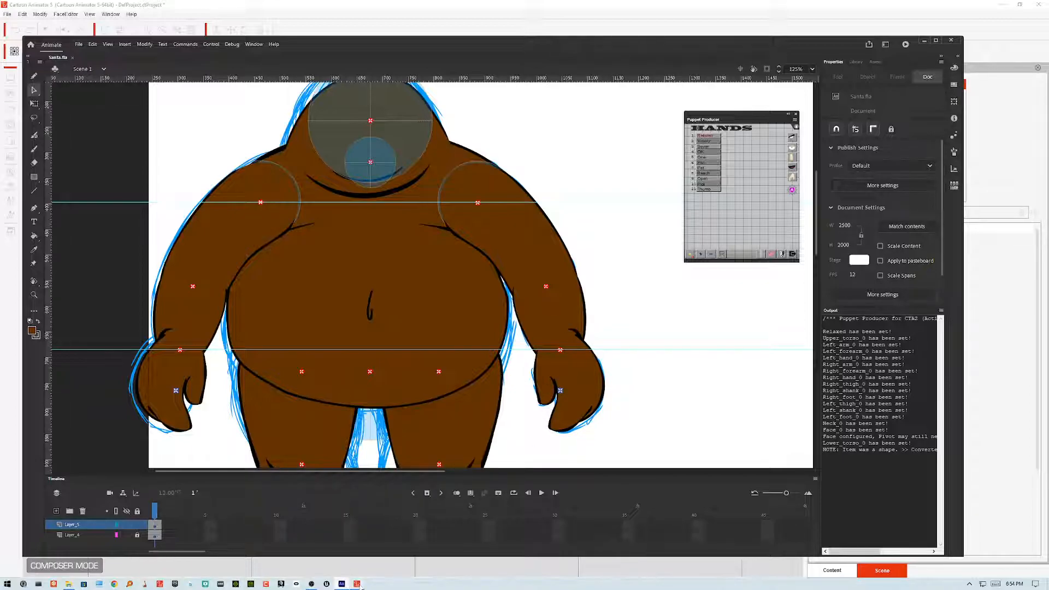
Step: Switch to Cartoon Animator, close the calibration panel and update the character from the re-exported Santa.swf
{"action": "mouse_move", "coordinate": [358, 585]}
{"action": "left_click", "coordinate": [357, 584]}
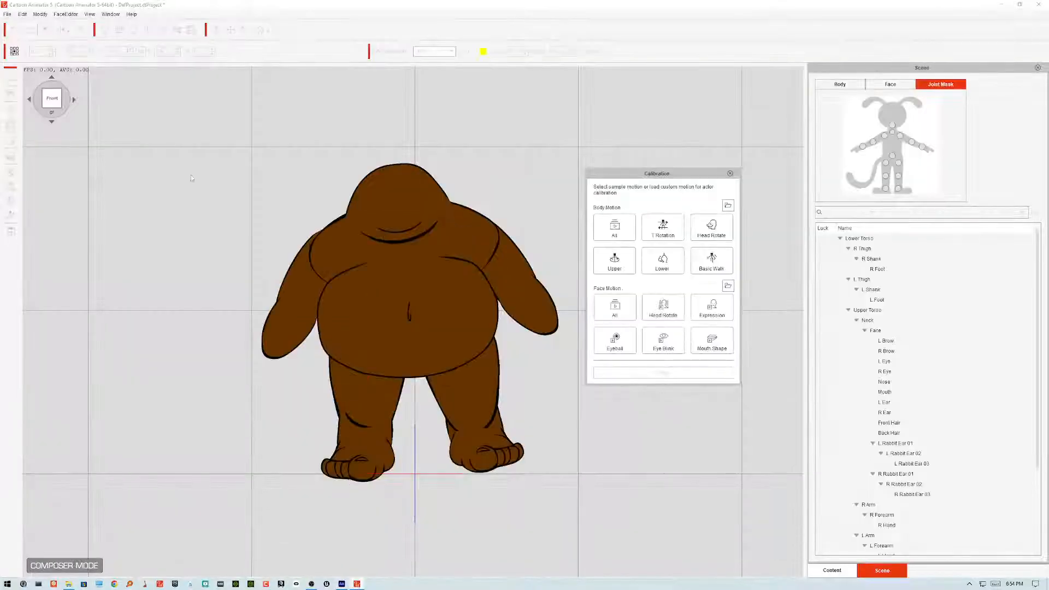
{"action": "left_click", "coordinate": [730, 174]}
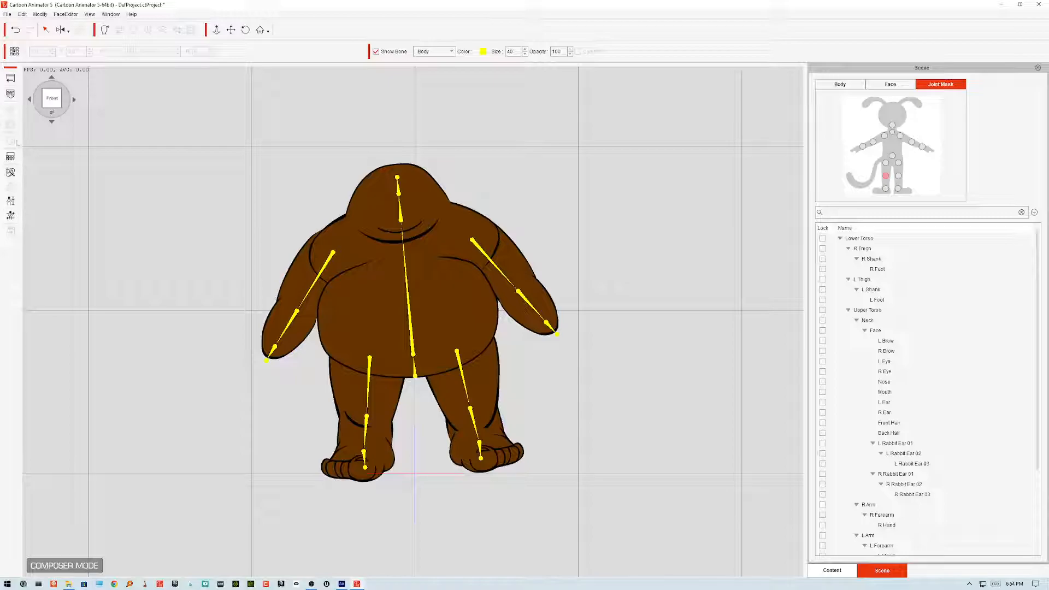
{"action": "left_click", "coordinate": [13, 93]}
{"action": "left_click", "coordinate": [375, 192]}
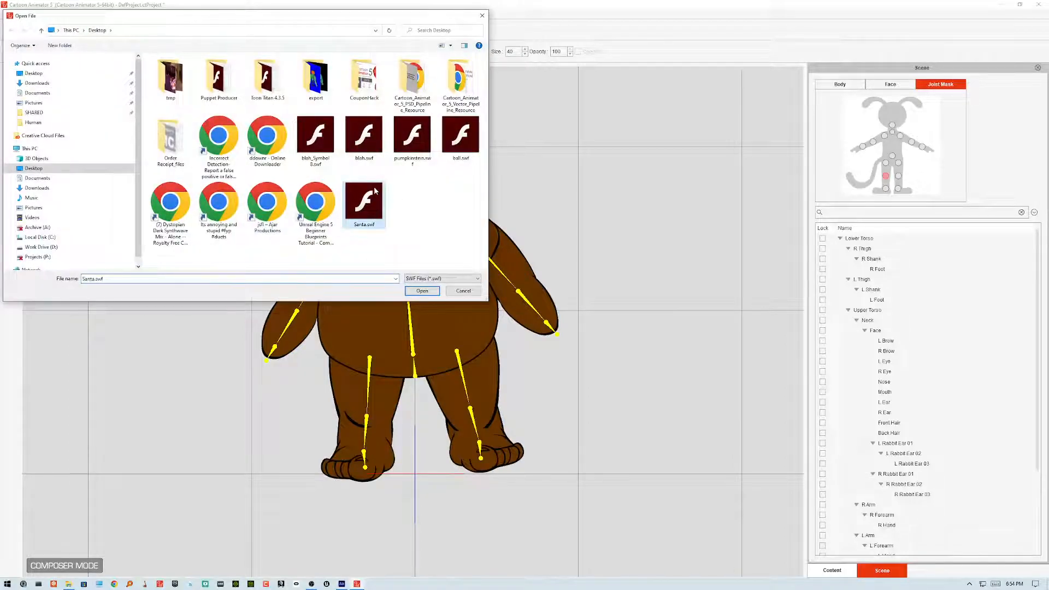
{"action": "left_click", "coordinate": [435, 293]}
{"action": "left_click", "coordinate": [504, 331]}
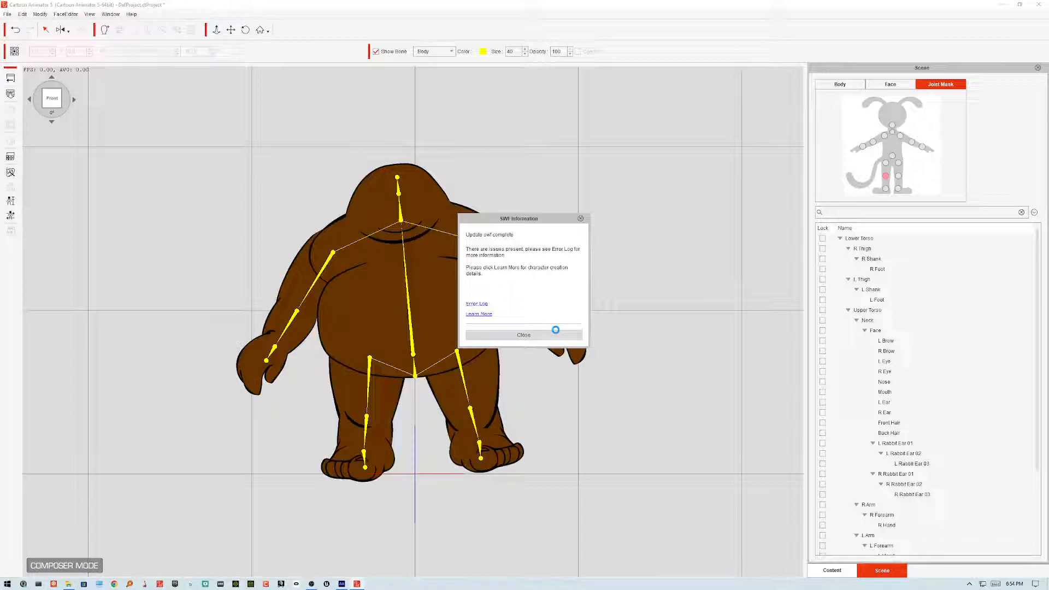
{"action": "left_click", "coordinate": [540, 335]}
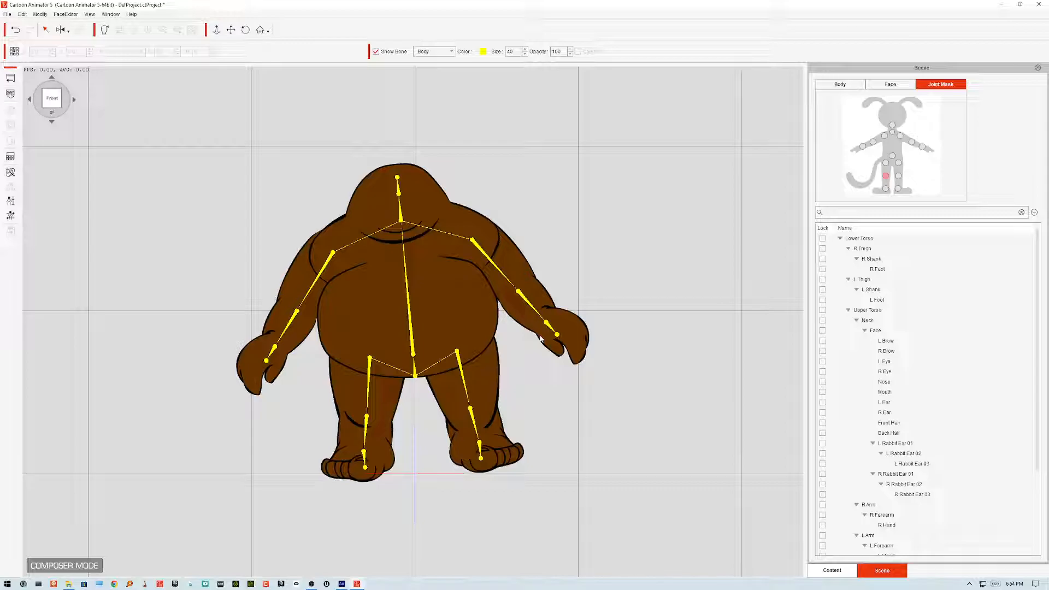
Step: Play the Basic Walk calibration motion on the character, stop it, replay it and close the calibration panel
{"action": "left_click", "coordinate": [11, 216]}
{"action": "left_click", "coordinate": [702, 271]}
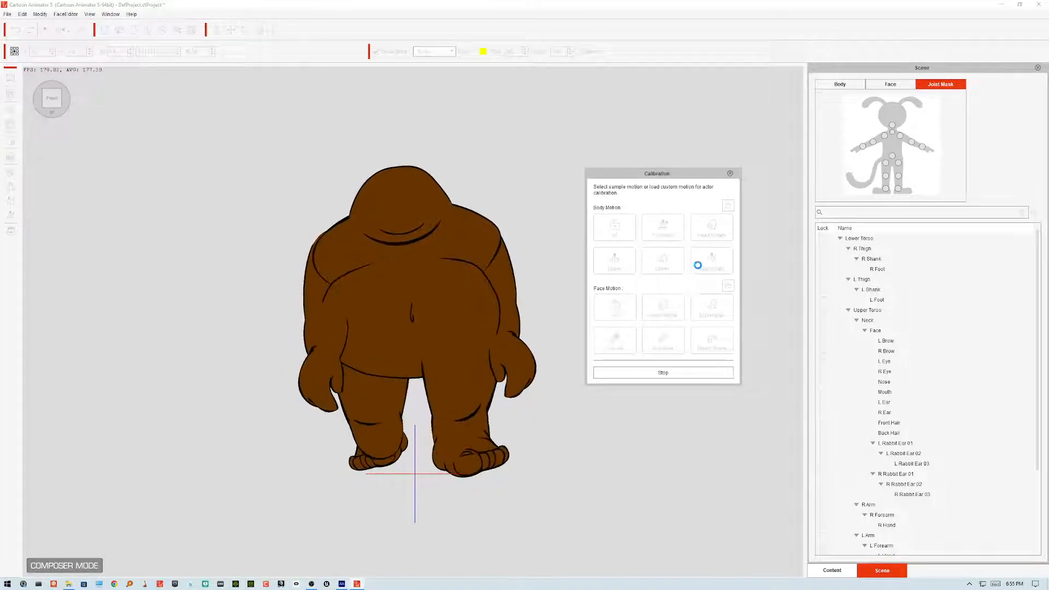
{"action": "left_click", "coordinate": [700, 267]}
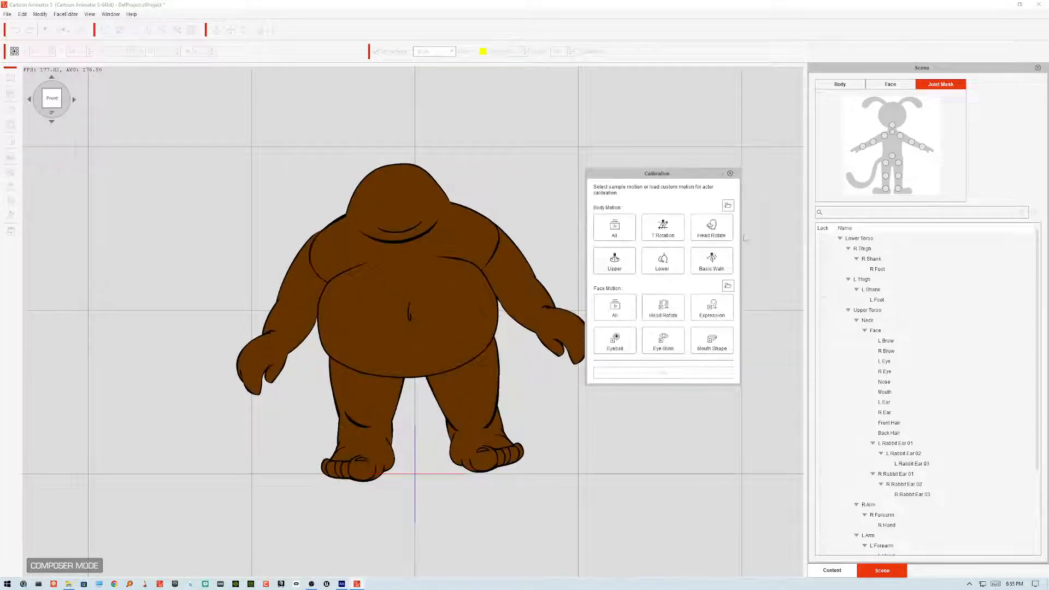
{"action": "left_click", "coordinate": [721, 263]}
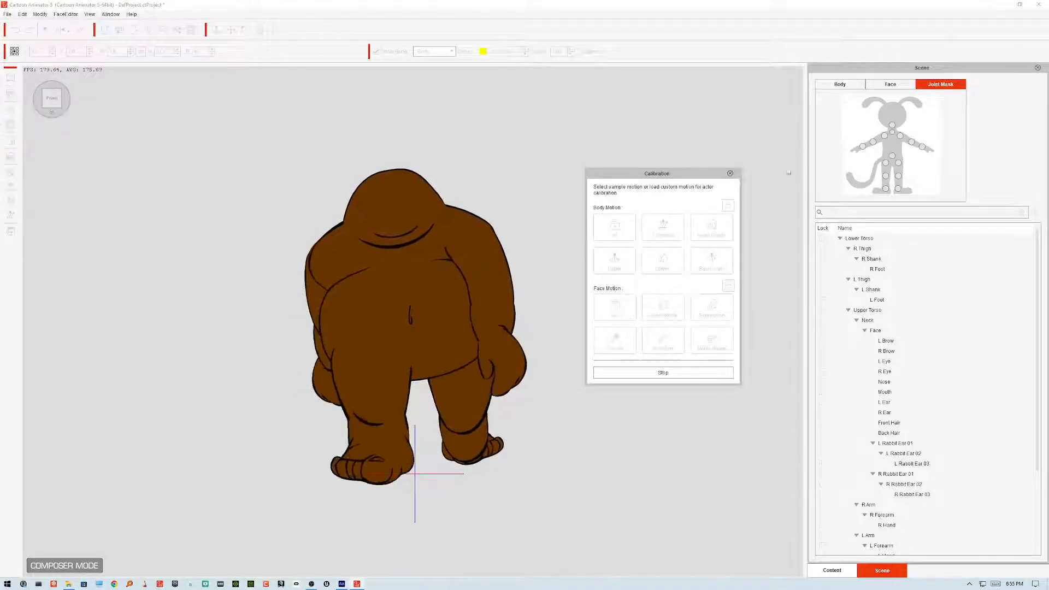
{"action": "left_click", "coordinate": [731, 174]}
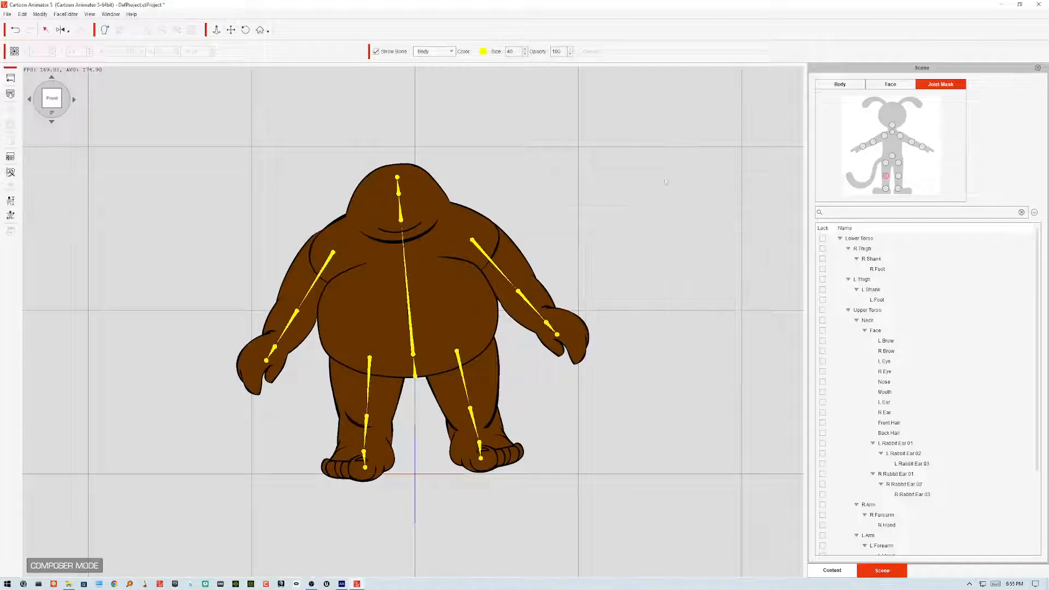
Step: Run the Upper body calibration motion to check the arms and hands, then close the calibration panel
{"action": "left_click", "coordinate": [11, 217]}
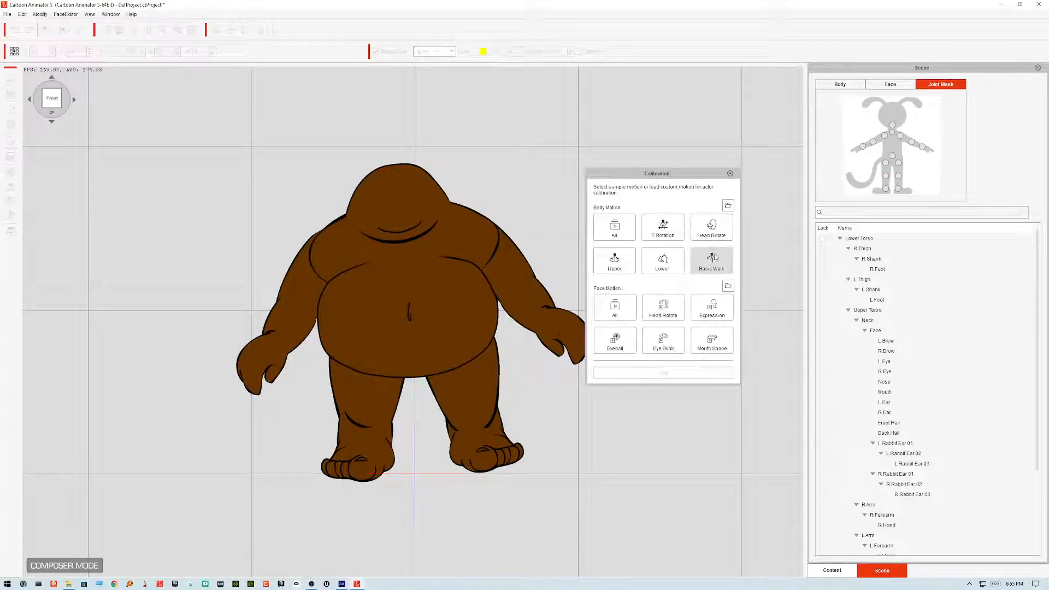
{"action": "left_click", "coordinate": [614, 260]}
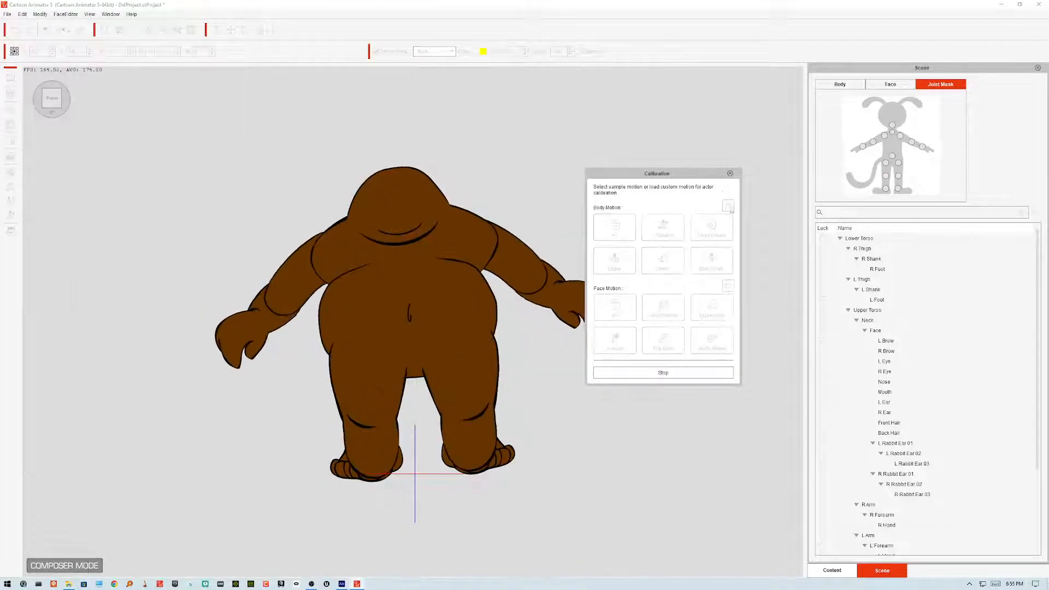
{"action": "left_click_drag", "start_coordinate": [688, 178], "coordinate": [753, 167]}
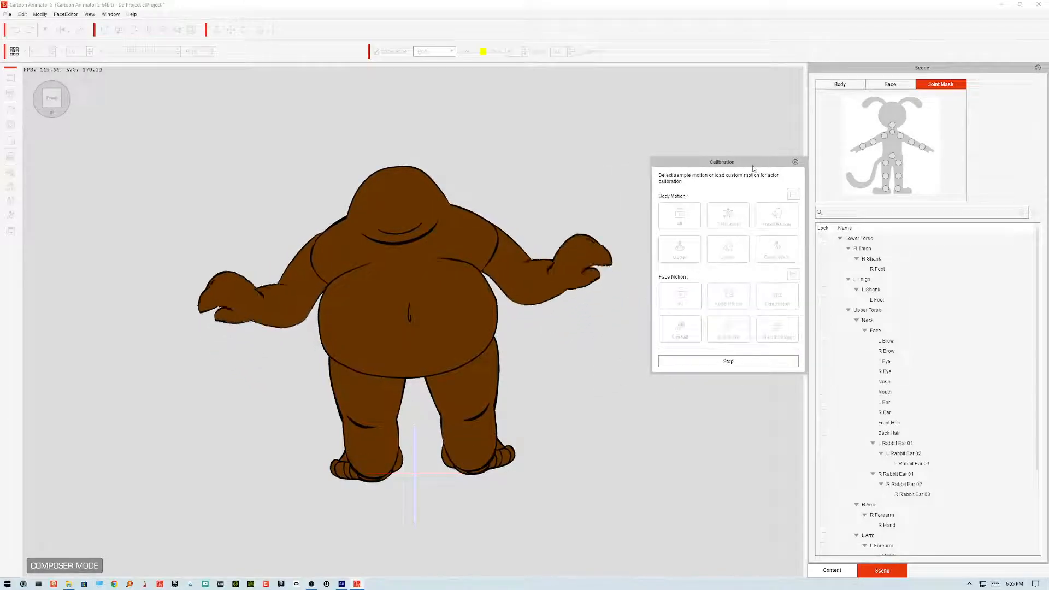
{"action": "left_click", "coordinate": [796, 163]}
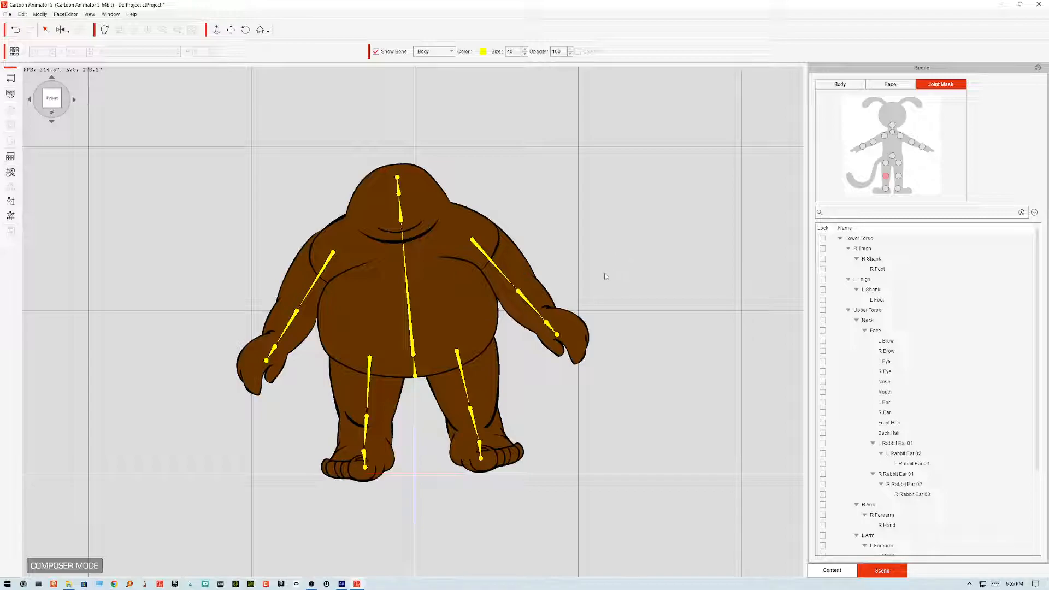
Step: Return to Animate and open the head's face symbol for editing on the stage
{"action": "left_click", "coordinate": [409, 317]}
{"action": "left_click", "coordinate": [574, 282]}
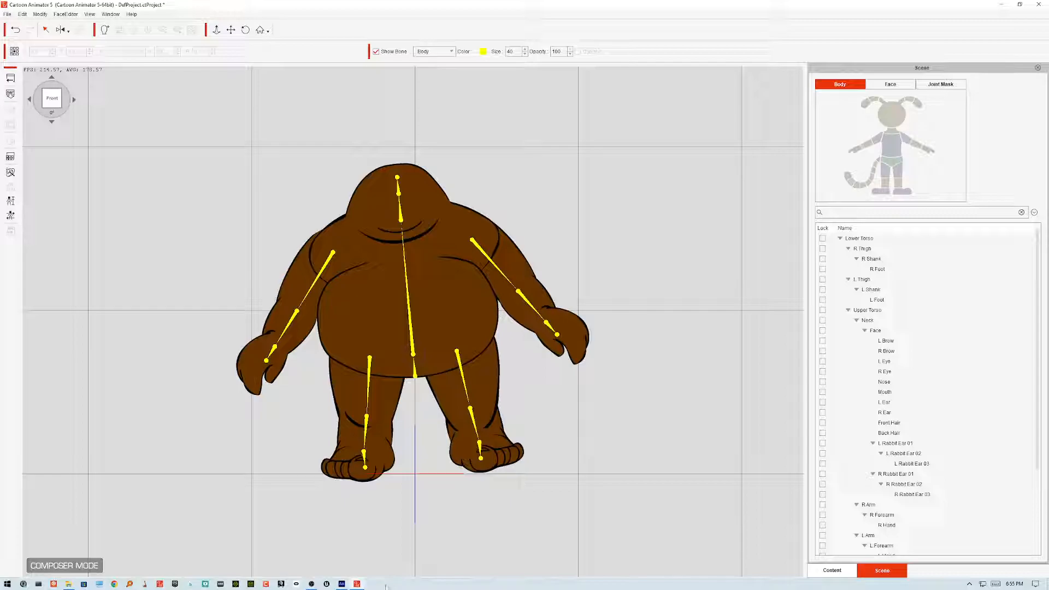
{"action": "left_click", "coordinate": [375, 565]}
{"action": "left_click", "coordinate": [342, 583]}
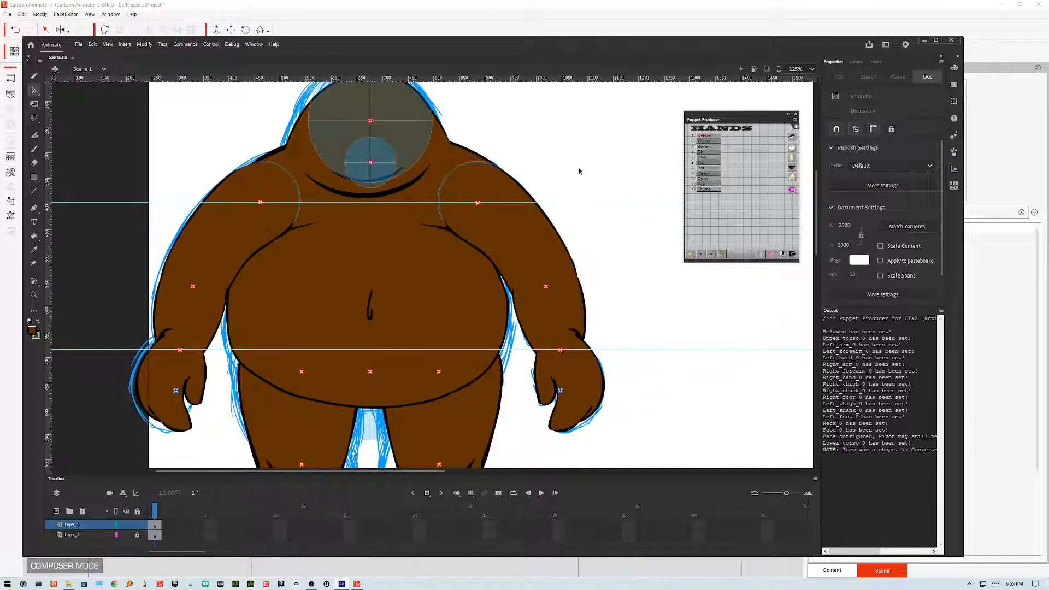
{"action": "scroll", "coordinate": [578, 180], "scroll_direction": "up", "scroll_amount": 3}
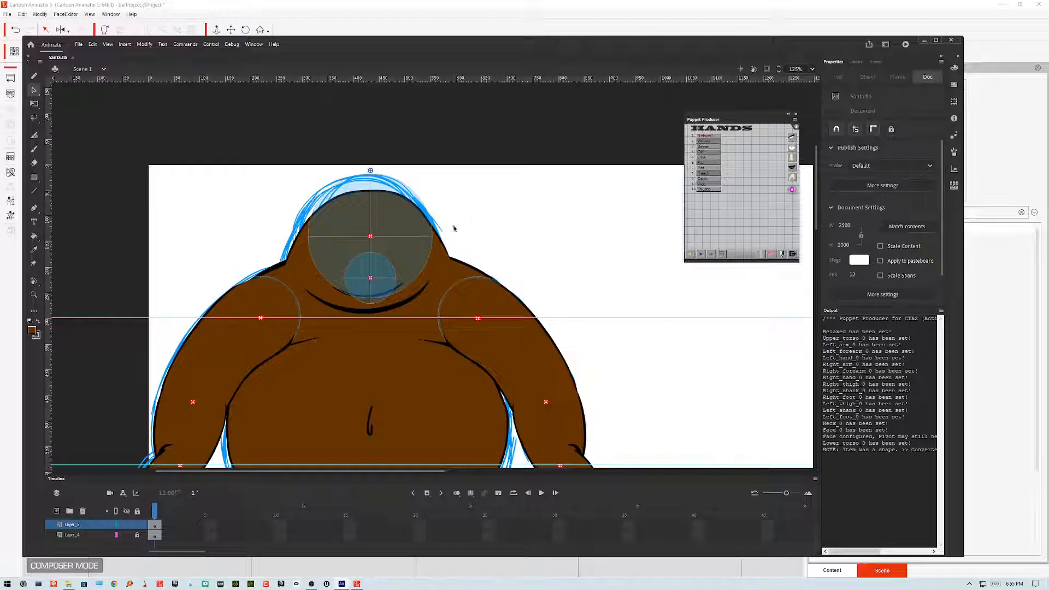
{"action": "left_click", "coordinate": [448, 253]}
{"action": "left_click", "coordinate": [553, 232]}
{"action": "scroll", "coordinate": [500, 265], "scroll_direction": "up", "scroll_amount": 2}
{"action": "scroll", "coordinate": [547, 219], "scroll_direction": "down", "scroll_amount": 4}
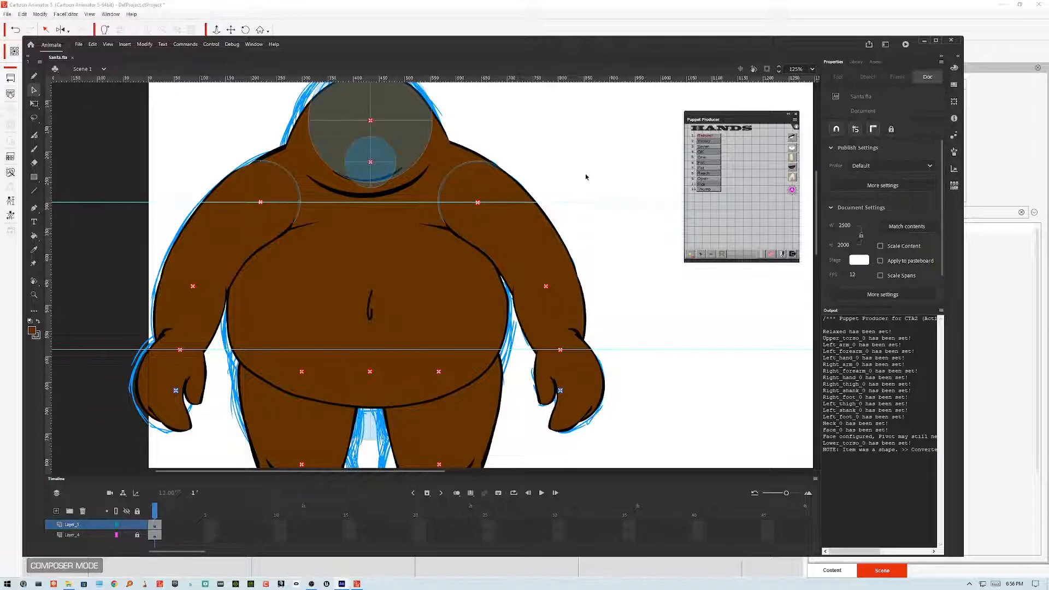
{"action": "scroll", "coordinate": [585, 173], "scroll_direction": "up", "scroll_amount": 2}
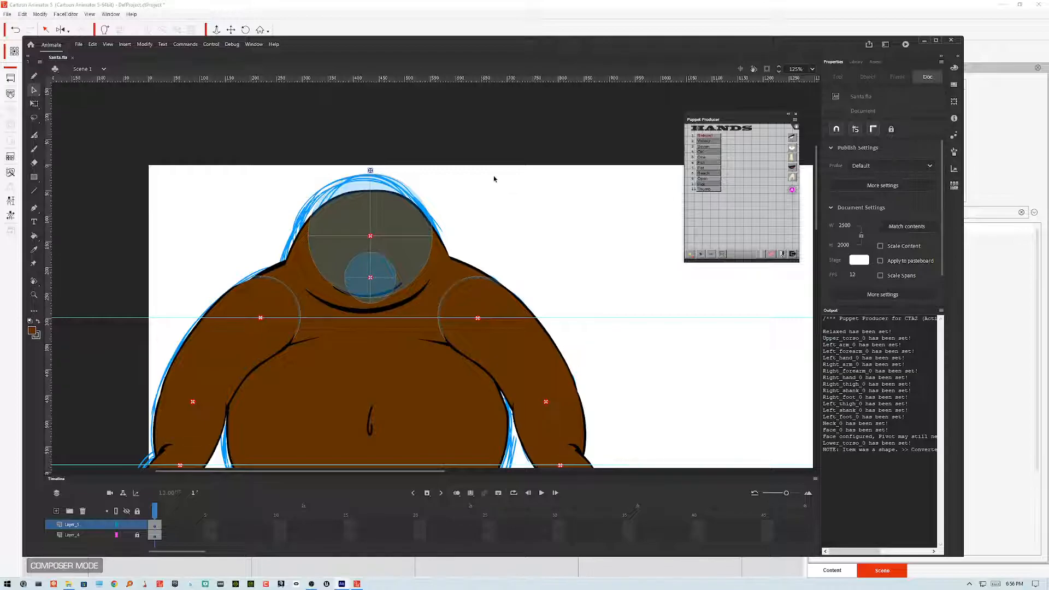
{"action": "left_click", "coordinate": [398, 222]}
{"action": "double_click", "coordinate": [398, 221]}
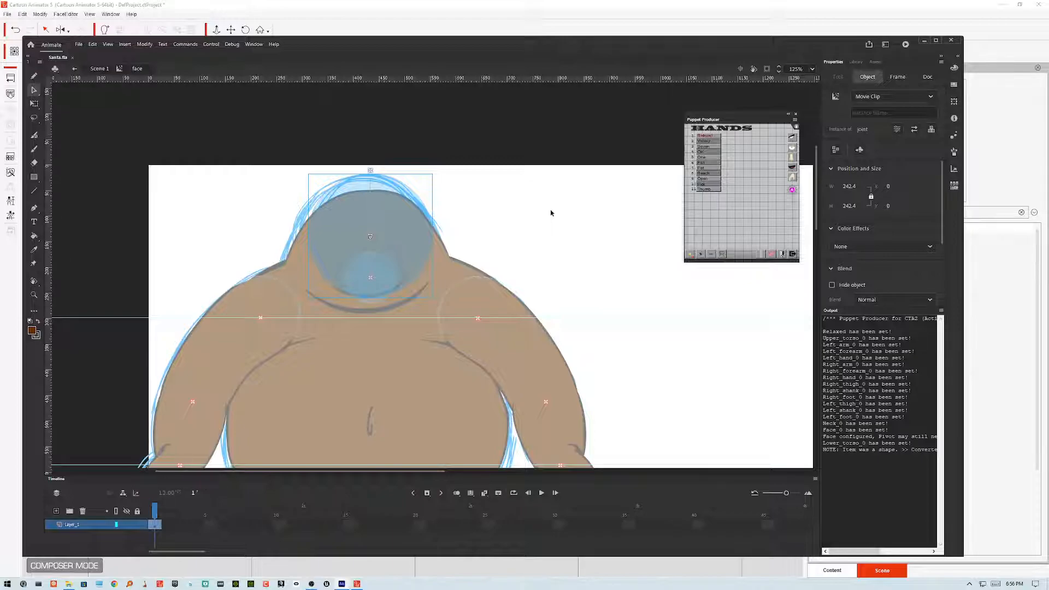
Step: Inside the face symbol, add a new layer above the existing artwork and lock the original layer
{"action": "double_click", "coordinate": [405, 212]}
{"action": "left_click", "coordinate": [389, 215]}
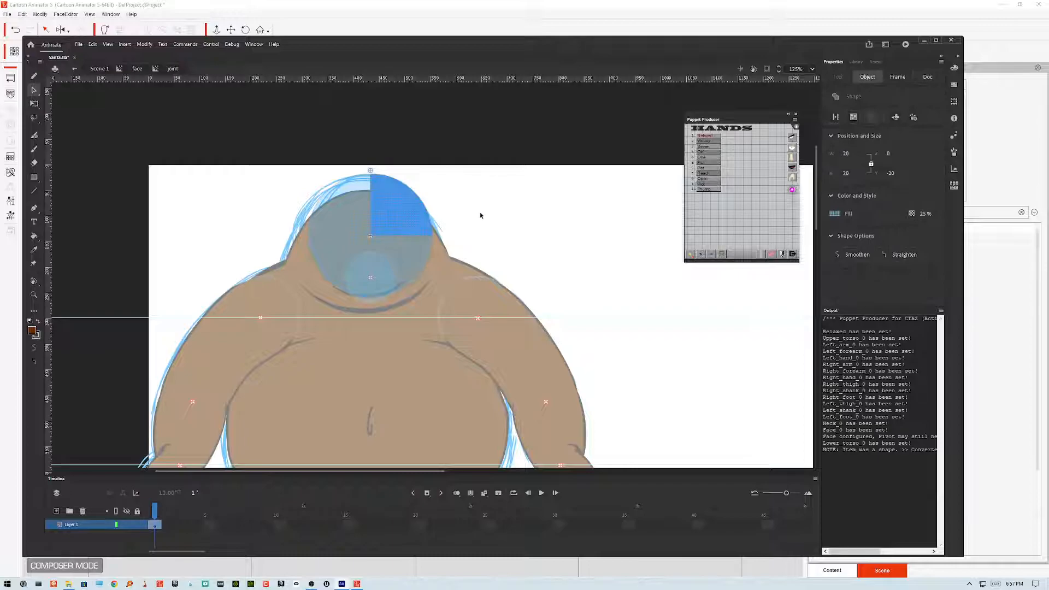
{"action": "double_click", "coordinate": [481, 214]}
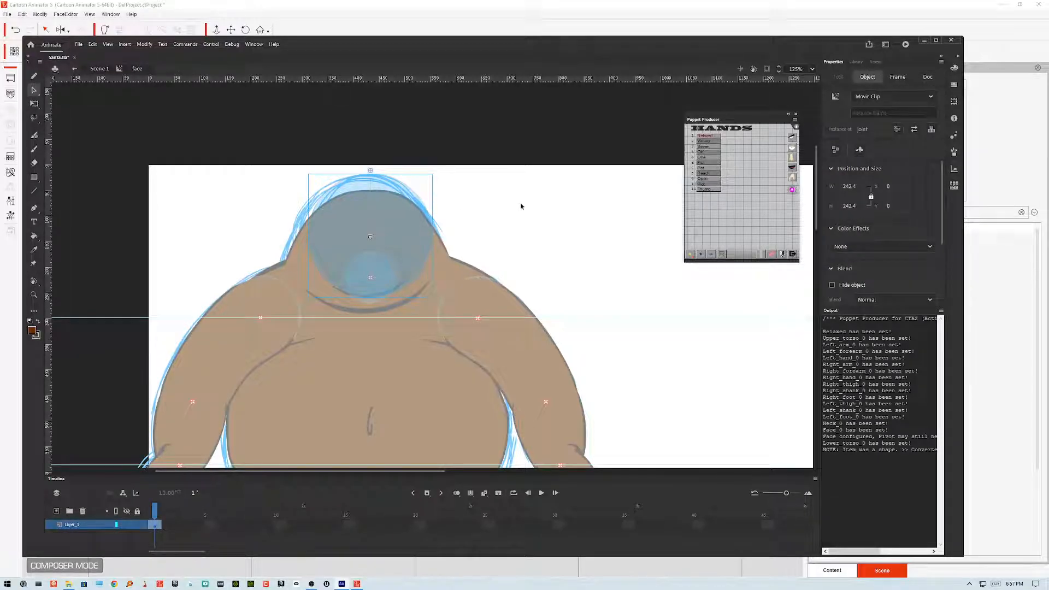
{"action": "left_click", "coordinate": [487, 239]}
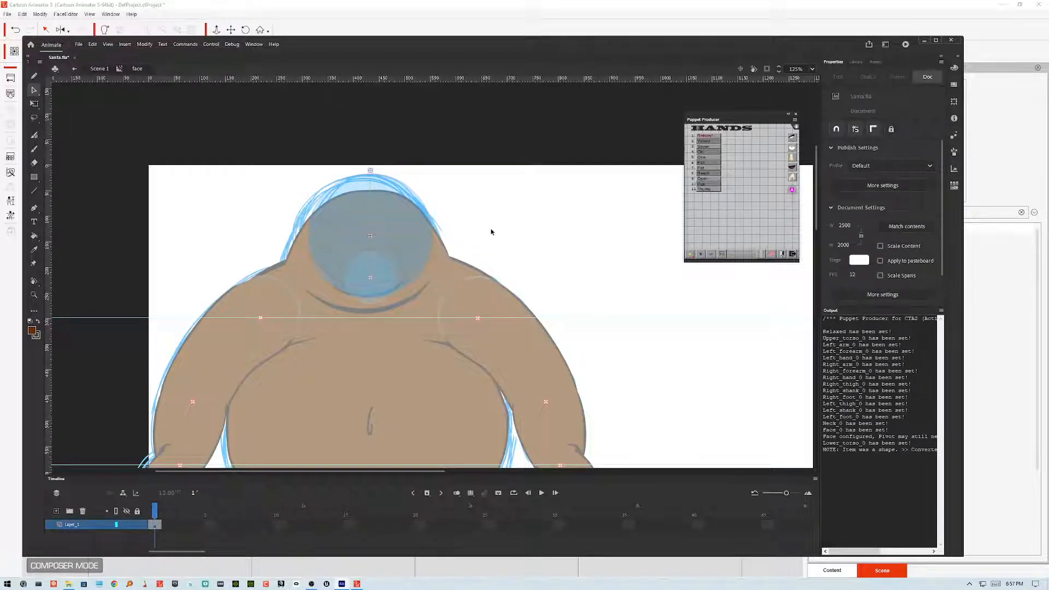
{"action": "left_click", "coordinate": [408, 227]}
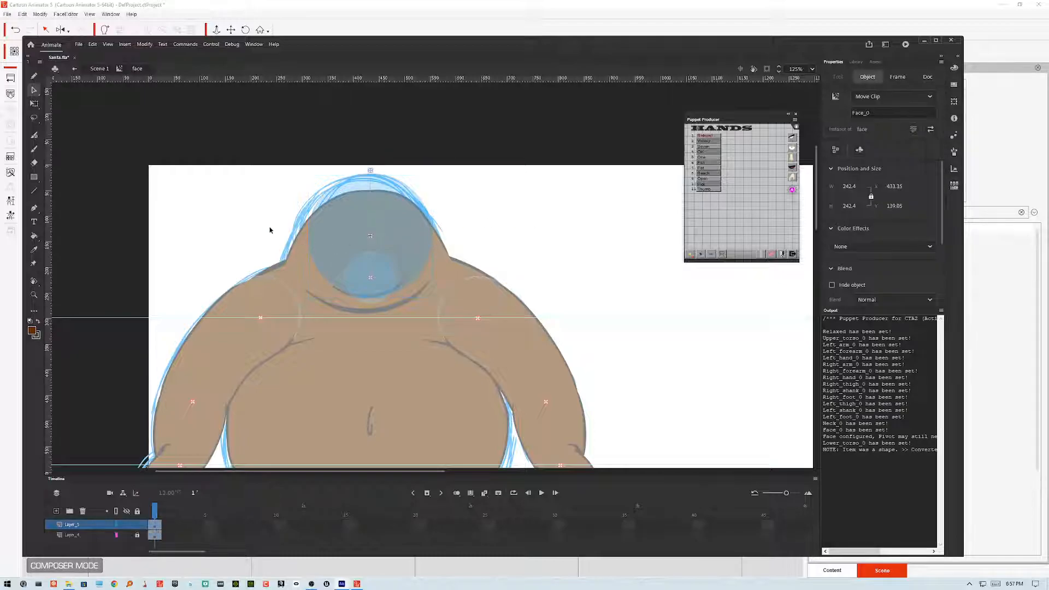
{"action": "double_click", "coordinate": [422, 225]}
{"action": "left_click", "coordinate": [413, 224]}
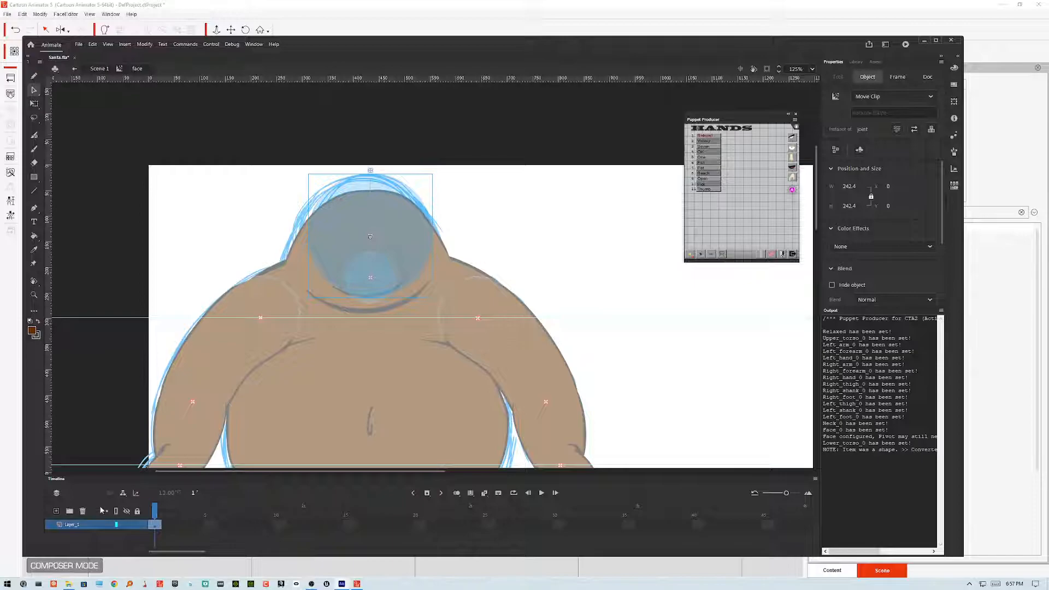
{"action": "left_click", "coordinate": [56, 511]}
{"action": "left_click", "coordinate": [138, 537]}
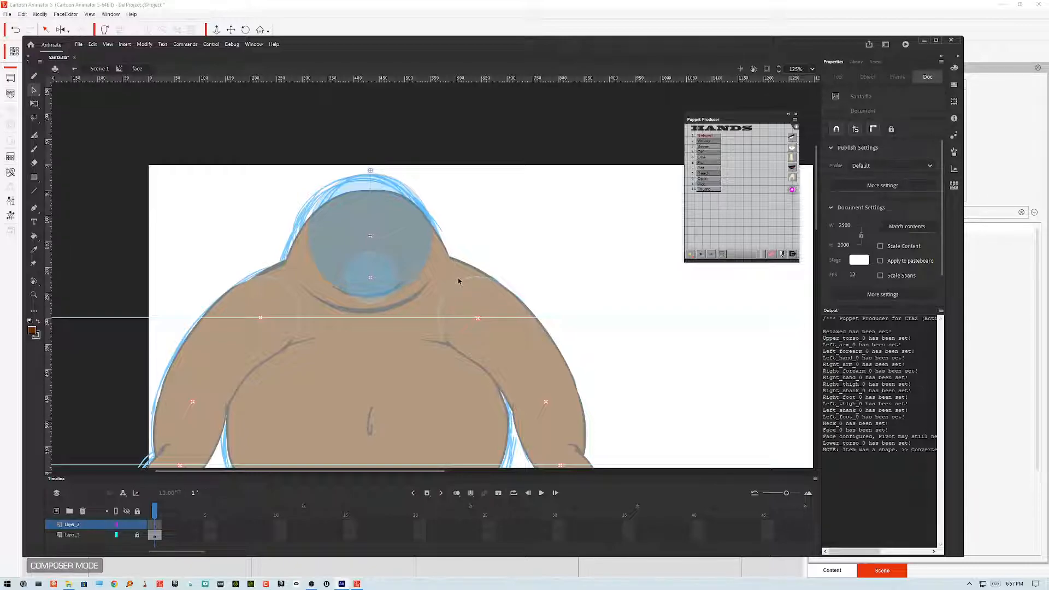
Step: Sketch the head circle and eye sockets in brown with the Classic Brush on the new layer
{"action": "key", "text": "b"}
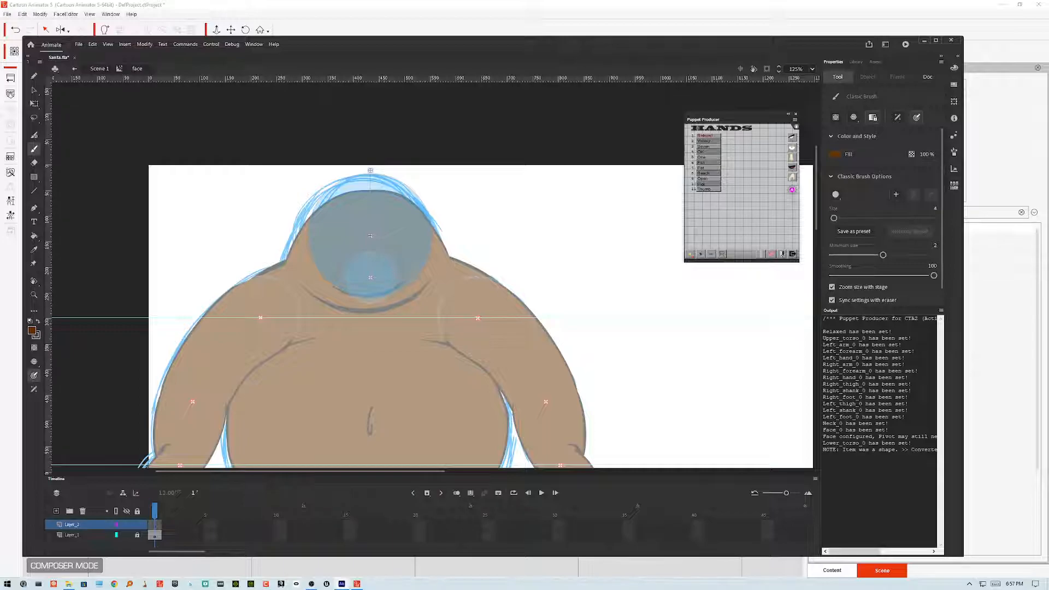
{"action": "mouse_move", "coordinate": [353, 237]}
{"action": "left_mouse_down"}
{"action": "mouse_move", "coordinate": [382, 180]}
{"action": "mouse_move", "coordinate": [407, 229]}
{"action": "mouse_move", "coordinate": [351, 170]}
{"action": "mouse_move", "coordinate": [407, 180]}
{"action": "mouse_move", "coordinate": [377, 243]}
{"action": "mouse_move", "coordinate": [405, 175]}
{"action": "mouse_move", "coordinate": [394, 249]}
{"action": "mouse_move", "coordinate": [421, 207]}
{"action": "mouse_move", "coordinate": [388, 246]}
{"action": "mouse_move", "coordinate": [369, 170]}
{"action": "mouse_move", "coordinate": [403, 175]}
{"action": "left_mouse_up"}
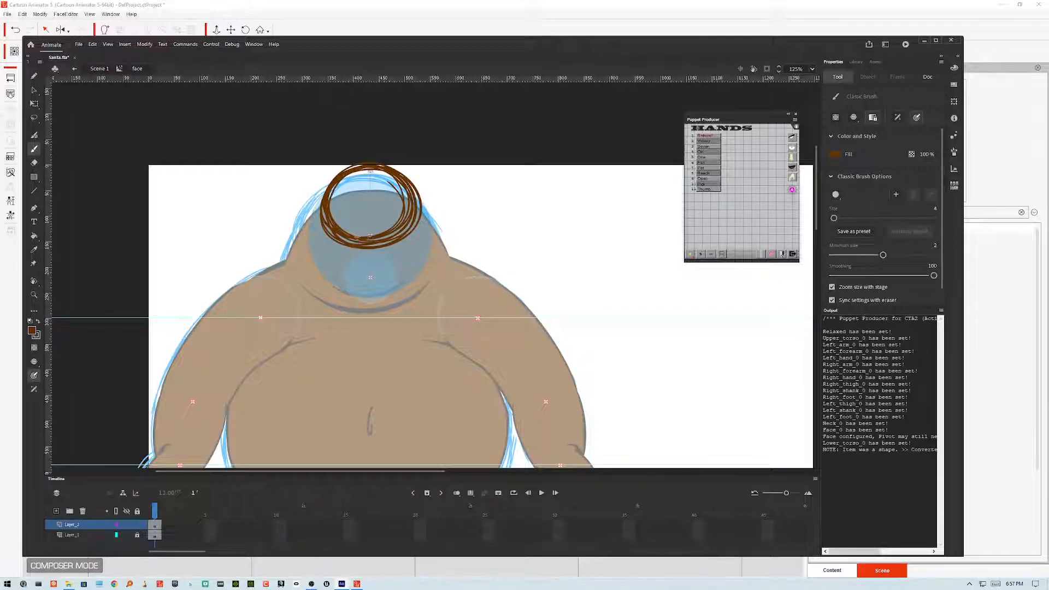
{"action": "mouse_move", "coordinate": [337, 186]}
{"action": "left_mouse_down"}
{"action": "mouse_move", "coordinate": [345, 167]}
{"action": "mouse_move", "coordinate": [412, 190]}
{"action": "mouse_move", "coordinate": [410, 232]}
{"action": "left_mouse_up"}
{"action": "mouse_move", "coordinate": [345, 169]}
{"action": "left_mouse_down"}
{"action": "mouse_move", "coordinate": [421, 201]}
{"action": "mouse_move", "coordinate": [320, 212]}
{"action": "left_mouse_up"}
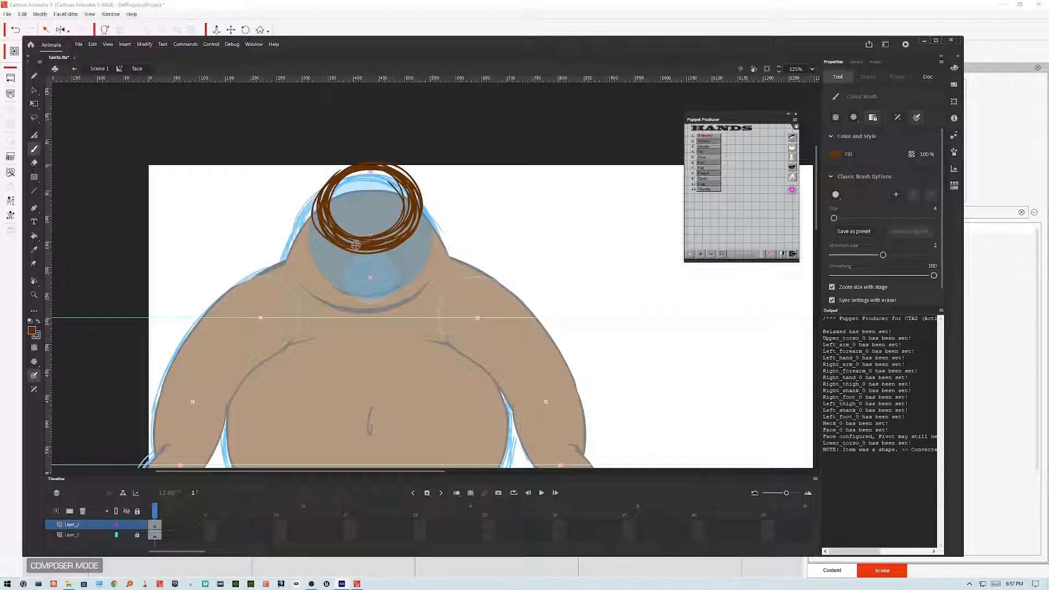
{"action": "mouse_move", "coordinate": [336, 222]}
{"action": "left_mouse_down"}
{"action": "mouse_move", "coordinate": [346, 210]}
{"action": "mouse_move", "coordinate": [358, 223]}
{"action": "mouse_move", "coordinate": [408, 208]}
{"action": "mouse_move", "coordinate": [383, 215]}
{"action": "mouse_move", "coordinate": [355, 206]}
{"action": "mouse_move", "coordinate": [366, 224]}
{"action": "mouse_move", "coordinate": [336, 210]}
{"action": "mouse_move", "coordinate": [363, 217]}
{"action": "left_mouse_up"}
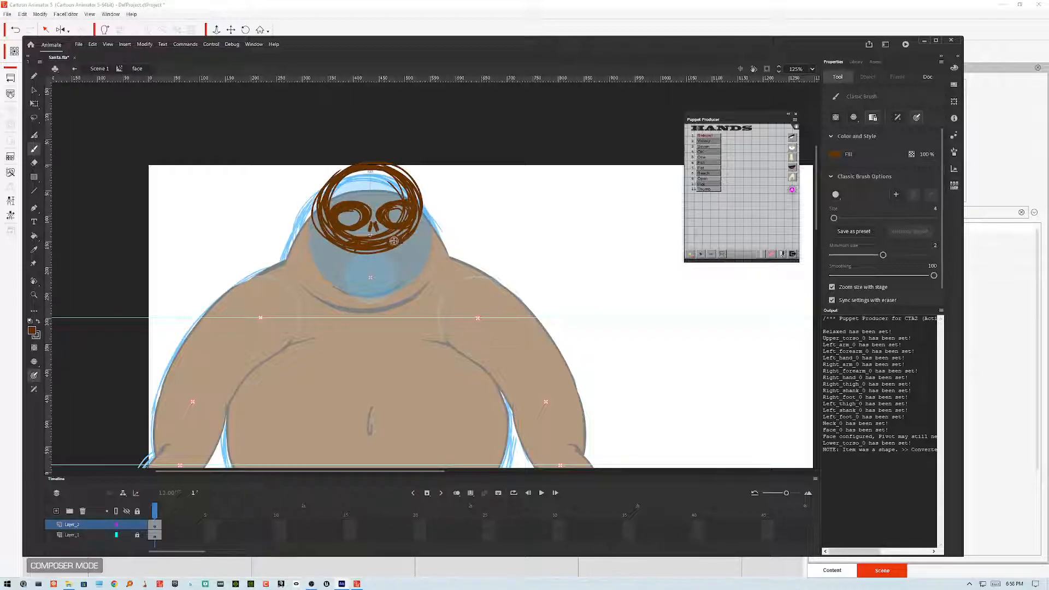
Step: Sketch rough mouth and beard strokes below the eyes, then undo them all
{"action": "left_click_drag", "start_coordinate": [356, 253], "coordinate": [389, 252]}
{"action": "mouse_move", "coordinate": [357, 249]}
{"action": "left_mouse_down"}
{"action": "mouse_move", "coordinate": [355, 258]}
{"action": "mouse_move", "coordinate": [392, 251]}
{"action": "mouse_move", "coordinate": [358, 248]}
{"action": "left_mouse_up"}
{"action": "mouse_move", "coordinate": [392, 285]}
{"action": "left_mouse_down"}
{"action": "mouse_move", "coordinate": [356, 300]}
{"action": "mouse_move", "coordinate": [380, 302]}
{"action": "mouse_move", "coordinate": [394, 285]}
{"action": "mouse_move", "coordinate": [398, 293]}
{"action": "mouse_move", "coordinate": [414, 235]}
{"action": "mouse_move", "coordinate": [405, 294]}
{"action": "left_mouse_up"}
{"action": "mouse_move", "coordinate": [352, 252]}
{"action": "left_mouse_down"}
{"action": "mouse_move", "coordinate": [356, 298]}
{"action": "mouse_move", "coordinate": [333, 276]}
{"action": "mouse_move", "coordinate": [354, 300]}
{"action": "mouse_move", "coordinate": [374, 315]}
{"action": "mouse_move", "coordinate": [399, 300]}
{"action": "mouse_move", "coordinate": [366, 321]}
{"action": "mouse_move", "coordinate": [403, 298]}
{"action": "mouse_move", "coordinate": [420, 251]}
{"action": "mouse_move", "coordinate": [414, 286]}
{"action": "left_mouse_up"}
{"action": "left_click_drag", "start_coordinate": [414, 286], "coordinate": [429, 209]}
{"action": "mouse_move", "coordinate": [318, 231]}
{"action": "left_mouse_down"}
{"action": "mouse_move", "coordinate": [345, 303]}
{"action": "mouse_move", "coordinate": [347, 257]}
{"action": "left_mouse_up"}
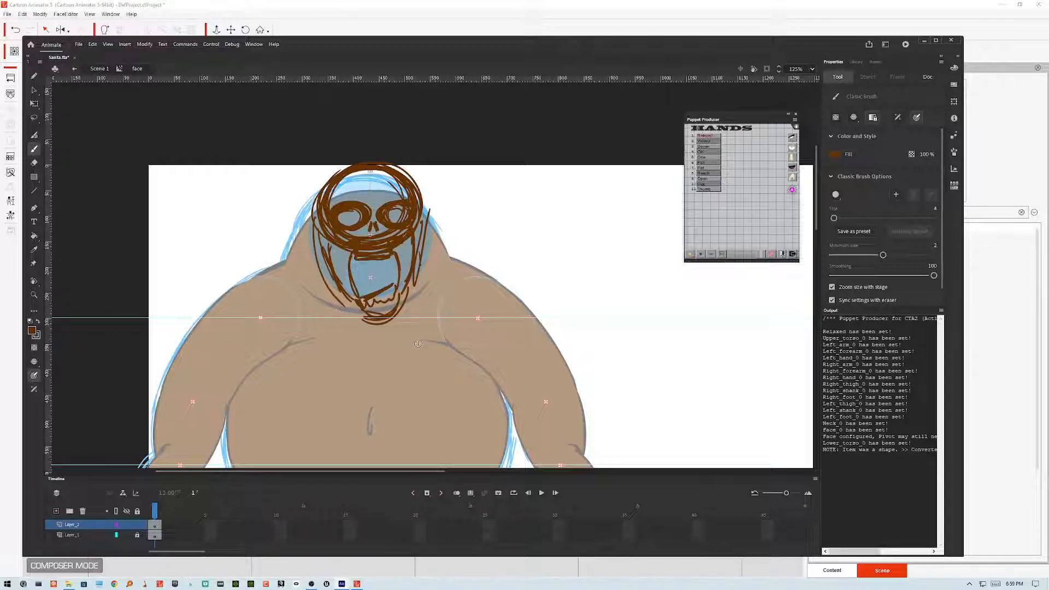
{"action": "key", "text": "ctrl+z"}
{"action": "key", "text": "ctrl+z"}
{"action": "key", "text": "ctrl+z"}
{"action": "key", "text": "ctrl+z"}
{"action": "key", "text": "ctrl+z"}
{"action": "key", "text": "ctrl+z"}
{"action": "key", "text": "ctrl+z"}
{"action": "key", "text": "ctrl+z"}
{"action": "key", "text": "ctrl+z"}
{"action": "key", "text": "ctrl+z"}
{"action": "key", "text": "ctrl+z"}
{"action": "key", "text": "ctrl+z"}
{"action": "key", "text": "ctrl+z"}
{"action": "key", "text": "ctrl+z"}
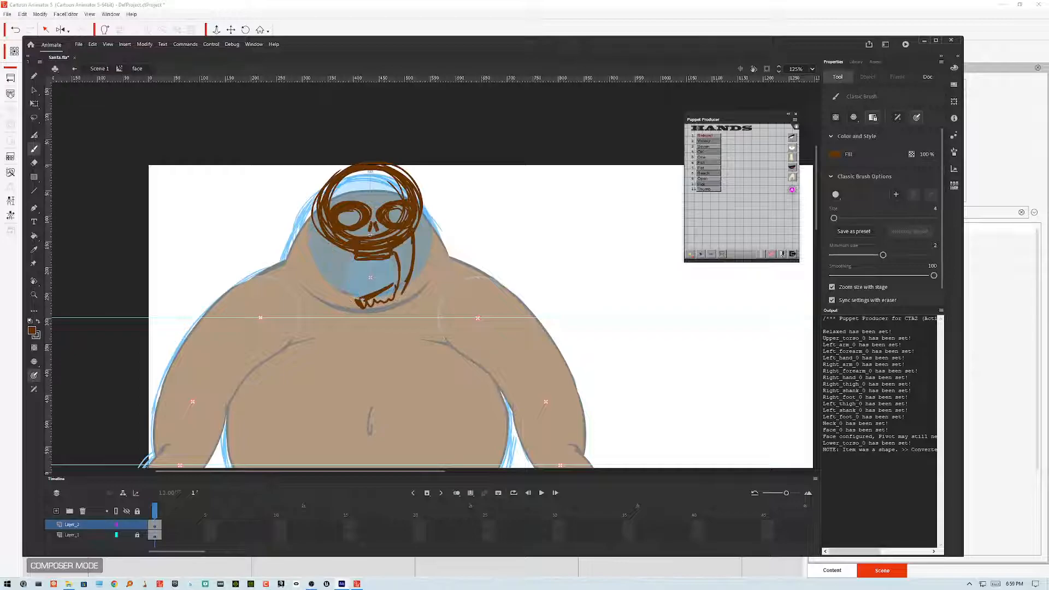
{"action": "key", "text": "ctrl+z"}
{"action": "key", "text": "ctrl+z"}
{"action": "key", "text": "ctrl+z"}
{"action": "key", "text": "ctrl+z"}
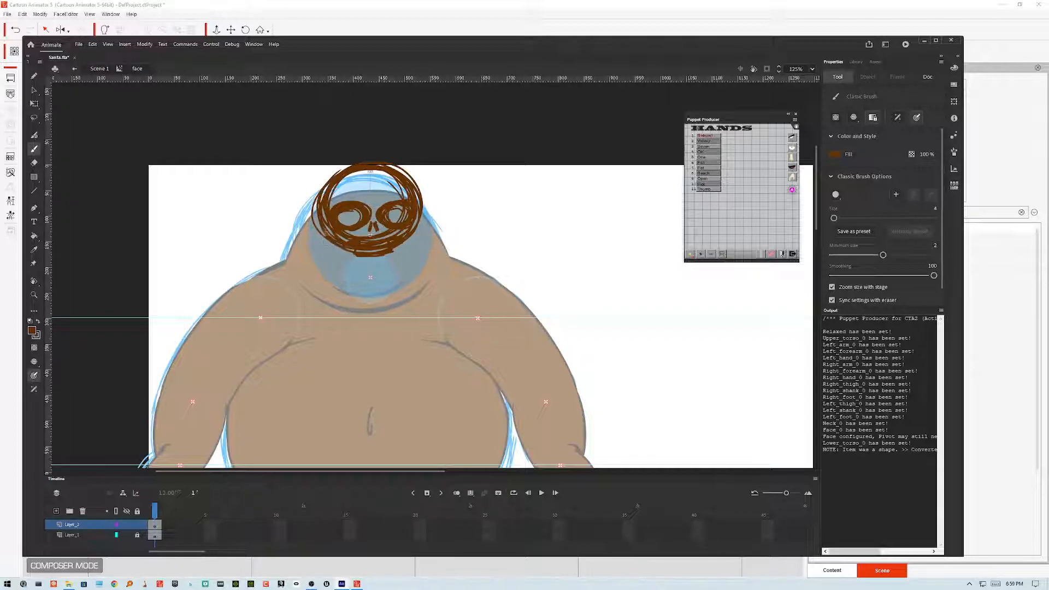
Step: Add brush strokes for the lower face and cheeks around the head sketch
{"action": "mouse_move", "coordinate": [326, 230]}
{"action": "left_mouse_down"}
{"action": "mouse_move", "coordinate": [328, 264]}
{"action": "mouse_move", "coordinate": [346, 279]}
{"action": "mouse_move", "coordinate": [403, 278]}
{"action": "left_mouse_up"}
{"action": "mouse_move", "coordinate": [410, 231]}
{"action": "left_mouse_down"}
{"action": "mouse_move", "coordinate": [416, 262]}
{"action": "mouse_move", "coordinate": [412, 236]}
{"action": "mouse_move", "coordinate": [389, 283]}
{"action": "mouse_move", "coordinate": [414, 241]}
{"action": "left_mouse_up"}
{"action": "mouse_move", "coordinate": [365, 284]}
{"action": "left_mouse_down"}
{"action": "mouse_move", "coordinate": [414, 232]}
{"action": "mouse_move", "coordinate": [411, 252]}
{"action": "mouse_move", "coordinate": [407, 227]}
{"action": "mouse_move", "coordinate": [410, 258]}
{"action": "mouse_move", "coordinate": [385, 275]}
{"action": "mouse_move", "coordinate": [358, 278]}
{"action": "mouse_move", "coordinate": [409, 257]}
{"action": "mouse_move", "coordinate": [399, 272]}
{"action": "mouse_move", "coordinate": [407, 266]}
{"action": "mouse_move", "coordinate": [334, 243]}
{"action": "mouse_move", "coordinate": [362, 277]}
{"action": "mouse_move", "coordinate": [413, 255]}
{"action": "mouse_move", "coordinate": [340, 277]}
{"action": "mouse_move", "coordinate": [369, 280]}
{"action": "left_mouse_up"}
{"action": "mouse_move", "coordinate": [334, 241]}
{"action": "left_mouse_down"}
{"action": "mouse_move", "coordinate": [329, 268]}
{"action": "mouse_move", "coordinate": [330, 241]}
{"action": "left_mouse_up"}
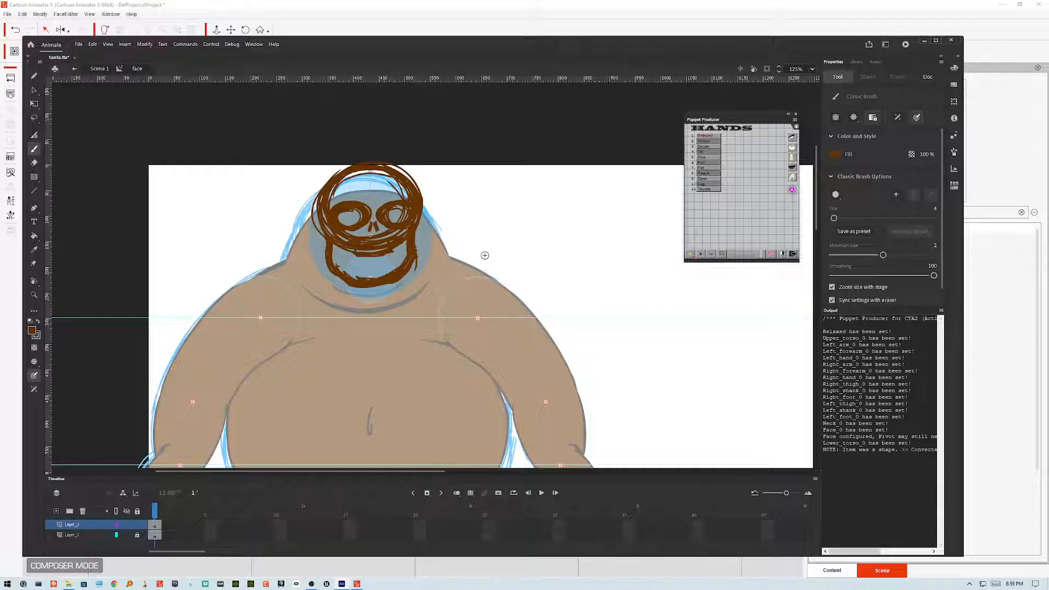
Step: Lock the face sketch layer and decline unlocking it when drawing on the stage
{"action": "scroll", "coordinate": [485, 253], "scroll_direction": "up", "scroll_amount": 2}
{"action": "left_click", "coordinate": [137, 525]}
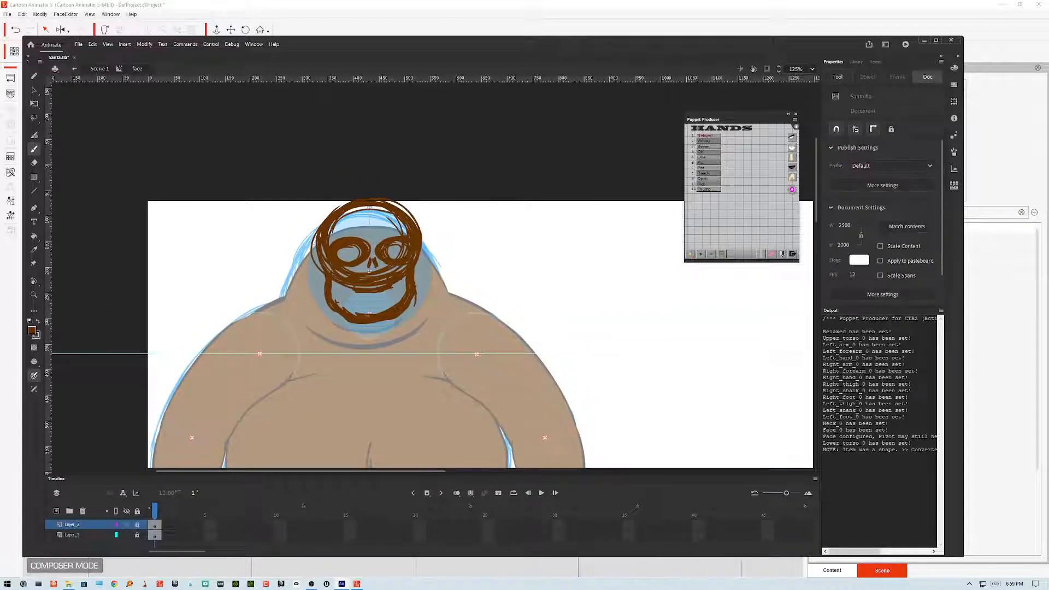
{"action": "left_click", "coordinate": [322, 234]}
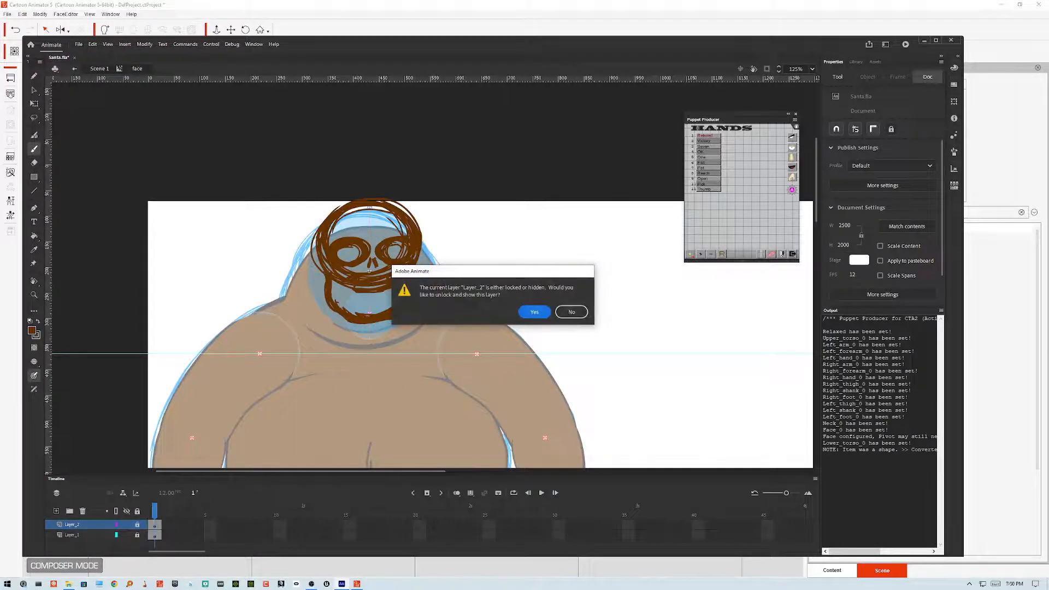
{"action": "left_click", "coordinate": [572, 312]}
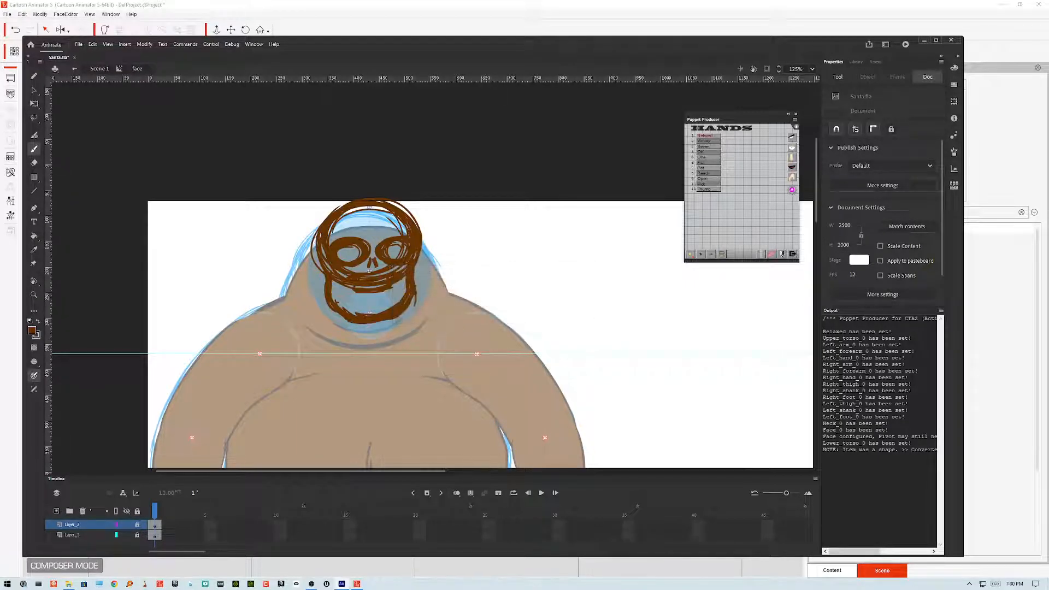
Step: Add another new layer and sketch Santa's hat over the top of the head
{"action": "left_click", "coordinate": [56, 511]}
{"action": "mouse_move", "coordinate": [326, 234]}
{"action": "left_mouse_down"}
{"action": "mouse_move", "coordinate": [404, 190]}
{"action": "mouse_move", "coordinate": [411, 209]}
{"action": "mouse_move", "coordinate": [406, 191]}
{"action": "mouse_move", "coordinate": [312, 208]}
{"action": "mouse_move", "coordinate": [308, 240]}
{"action": "left_mouse_up"}
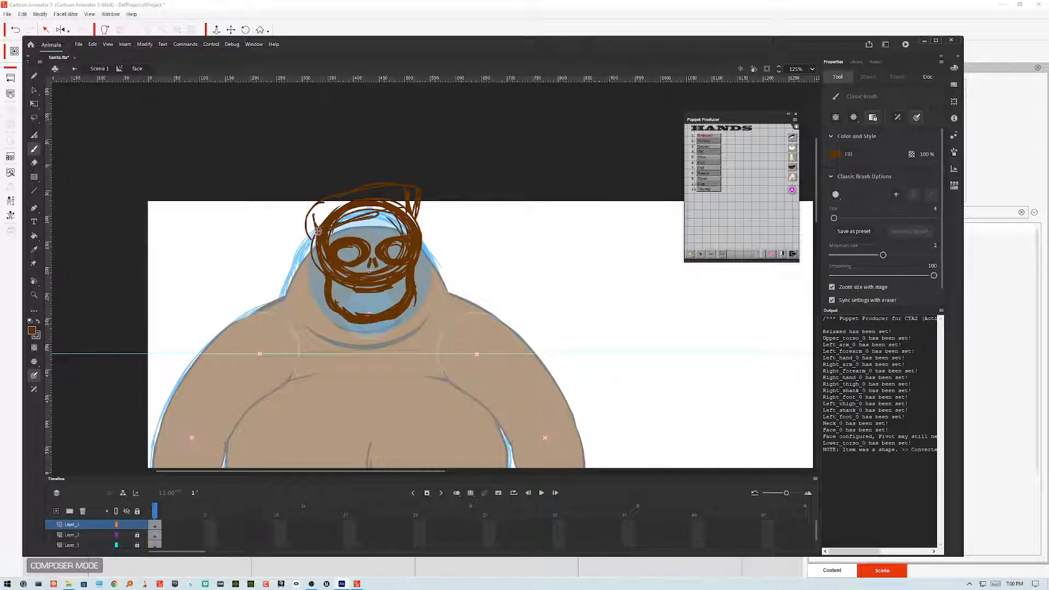
{"action": "mouse_move", "coordinate": [418, 201]}
{"action": "left_mouse_down"}
{"action": "mouse_move", "coordinate": [384, 158]}
{"action": "mouse_move", "coordinate": [329, 179]}
{"action": "mouse_move", "coordinate": [387, 155]}
{"action": "mouse_move", "coordinate": [363, 171]}
{"action": "mouse_move", "coordinate": [321, 173]}
{"action": "mouse_move", "coordinate": [343, 170]}
{"action": "mouse_move", "coordinate": [305, 188]}
{"action": "mouse_move", "coordinate": [315, 173]}
{"action": "mouse_move", "coordinate": [272, 239]}
{"action": "mouse_move", "coordinate": [317, 178]}
{"action": "mouse_move", "coordinate": [276, 242]}
{"action": "mouse_move", "coordinate": [283, 286]}
{"action": "left_mouse_up"}
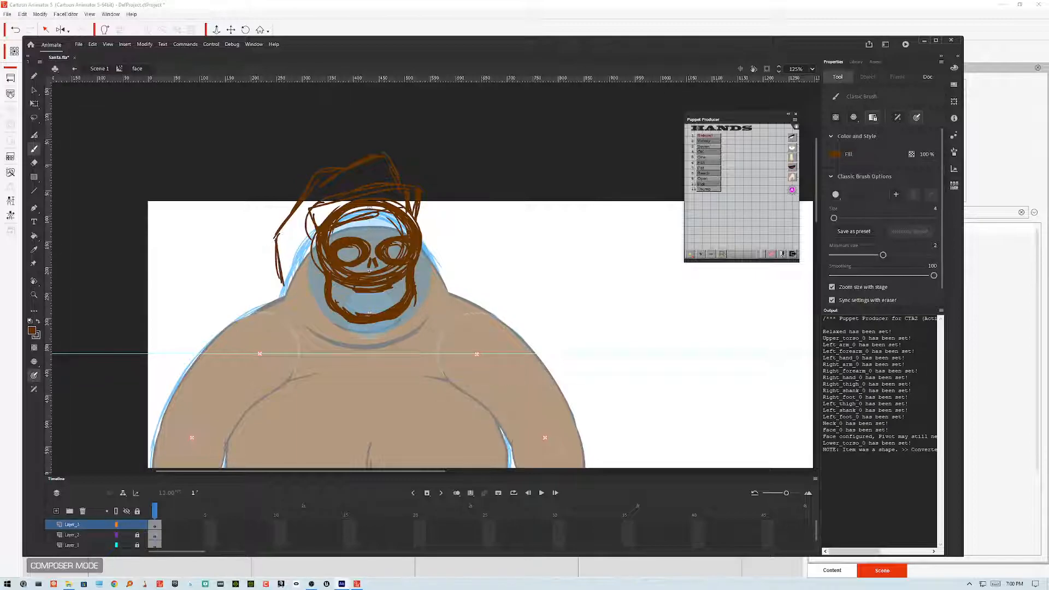
Step: Sketch the mustache and a long flowing beard hanging down over the chest
{"action": "left_click_drag", "start_coordinate": [385, 266], "coordinate": [444, 296]}
{"action": "left_click_drag", "start_coordinate": [417, 264], "coordinate": [445, 295]}
{"action": "left_click_drag", "start_coordinate": [417, 265], "coordinate": [436, 289]}
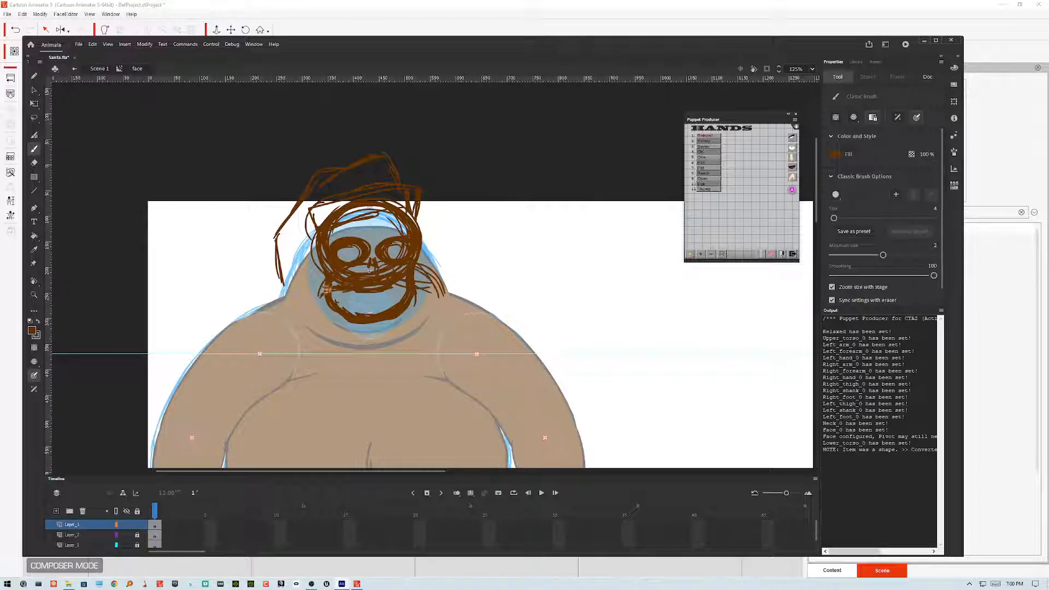
{"action": "mouse_move", "coordinate": [323, 287]}
{"action": "left_mouse_down"}
{"action": "mouse_move", "coordinate": [314, 271]}
{"action": "mouse_move", "coordinate": [299, 316]}
{"action": "mouse_move", "coordinate": [315, 346]}
{"action": "left_mouse_up"}
{"action": "left_click_drag", "start_coordinate": [316, 273], "coordinate": [304, 363]}
{"action": "left_click_drag", "start_coordinate": [299, 295], "coordinate": [322, 401]}
{"action": "mouse_move", "coordinate": [423, 268]}
{"action": "left_mouse_down"}
{"action": "mouse_move", "coordinate": [448, 326]}
{"action": "mouse_move", "coordinate": [433, 349]}
{"action": "left_mouse_up"}
{"action": "left_click_drag", "start_coordinate": [441, 302], "coordinate": [396, 416]}
{"action": "left_click_drag", "start_coordinate": [438, 281], "coordinate": [423, 384]}
{"action": "mouse_move", "coordinate": [405, 266]}
{"action": "left_mouse_down"}
{"action": "mouse_move", "coordinate": [430, 281]}
{"action": "mouse_move", "coordinate": [435, 337]}
{"action": "mouse_move", "coordinate": [414, 386]}
{"action": "left_mouse_up"}
{"action": "mouse_move", "coordinate": [429, 284]}
{"action": "left_mouse_down"}
{"action": "mouse_move", "coordinate": [439, 314]}
{"action": "mouse_move", "coordinate": [414, 393]}
{"action": "left_mouse_up"}
{"action": "left_click_drag", "start_coordinate": [440, 342], "coordinate": [409, 401]}
{"action": "mouse_move", "coordinate": [411, 273]}
{"action": "left_mouse_down"}
{"action": "mouse_move", "coordinate": [437, 321]}
{"action": "mouse_move", "coordinate": [436, 307]}
{"action": "mouse_move", "coordinate": [423, 352]}
{"action": "left_mouse_up"}
{"action": "left_click_drag", "start_coordinate": [328, 274], "coordinate": [309, 382]}
{"action": "left_click_drag", "start_coordinate": [304, 306], "coordinate": [371, 424]}
{"action": "left_click_drag", "start_coordinate": [309, 361], "coordinate": [383, 428]}
{"action": "left_click_drag", "start_coordinate": [323, 378], "coordinate": [399, 426]}
{"action": "mouse_move", "coordinate": [305, 334]}
{"action": "left_mouse_down"}
{"action": "mouse_move", "coordinate": [355, 388]}
{"action": "mouse_move", "coordinate": [310, 346]}
{"action": "mouse_move", "coordinate": [379, 388]}
{"action": "mouse_move", "coordinate": [328, 379]}
{"action": "mouse_move", "coordinate": [382, 418]}
{"action": "left_mouse_up"}
{"action": "mouse_move", "coordinate": [334, 381]}
{"action": "left_mouse_down"}
{"action": "mouse_move", "coordinate": [417, 430]}
{"action": "mouse_move", "coordinate": [404, 420]}
{"action": "mouse_move", "coordinate": [413, 422]}
{"action": "mouse_move", "coordinate": [446, 319]}
{"action": "left_mouse_up"}
{"action": "mouse_move", "coordinate": [432, 276]}
{"action": "left_mouse_down"}
{"action": "mouse_move", "coordinate": [445, 391]}
{"action": "mouse_move", "coordinate": [454, 350]}
{"action": "mouse_move", "coordinate": [443, 298]}
{"action": "left_mouse_up"}
{"action": "left_click_drag", "start_coordinate": [437, 342], "coordinate": [451, 374]}
{"action": "left_click_drag", "start_coordinate": [447, 317], "coordinate": [426, 380]}
{"action": "mouse_move", "coordinate": [444, 330]}
{"action": "left_mouse_down"}
{"action": "mouse_move", "coordinate": [405, 407]}
{"action": "mouse_move", "coordinate": [410, 399]}
{"action": "left_mouse_up"}
{"action": "left_click_drag", "start_coordinate": [415, 273], "coordinate": [432, 374]}
{"action": "mouse_move", "coordinate": [328, 280]}
{"action": "left_mouse_down"}
{"action": "mouse_move", "coordinate": [311, 278]}
{"action": "mouse_move", "coordinate": [293, 346]}
{"action": "left_mouse_up"}
{"action": "left_click_drag", "start_coordinate": [302, 348], "coordinate": [312, 367]}
{"action": "left_click_drag", "start_coordinate": [344, 403], "coordinate": [407, 426]}
{"action": "left_click_drag", "start_coordinate": [412, 390], "coordinate": [400, 416]}
{"action": "mouse_move", "coordinate": [418, 359]}
{"action": "left_mouse_down"}
{"action": "mouse_move", "coordinate": [426, 376]}
{"action": "mouse_move", "coordinate": [408, 413]}
{"action": "left_mouse_up"}
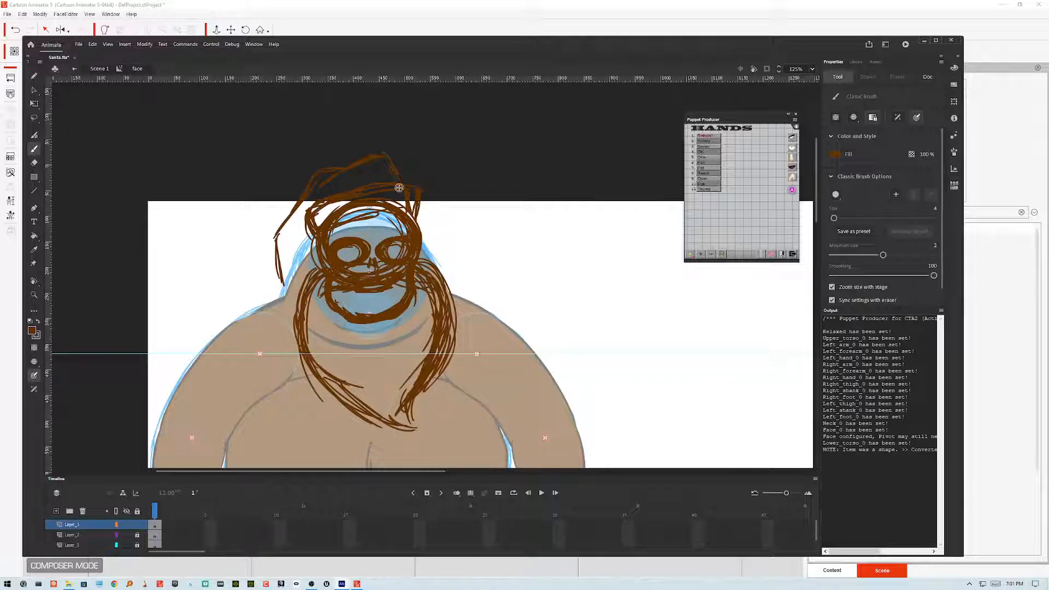
Step: Add more hair strokes around the hat brim and beard
{"action": "mouse_move", "coordinate": [425, 196]}
{"action": "left_mouse_down"}
{"action": "mouse_move", "coordinate": [418, 227]}
{"action": "mouse_move", "coordinate": [424, 195]}
{"action": "left_mouse_up"}
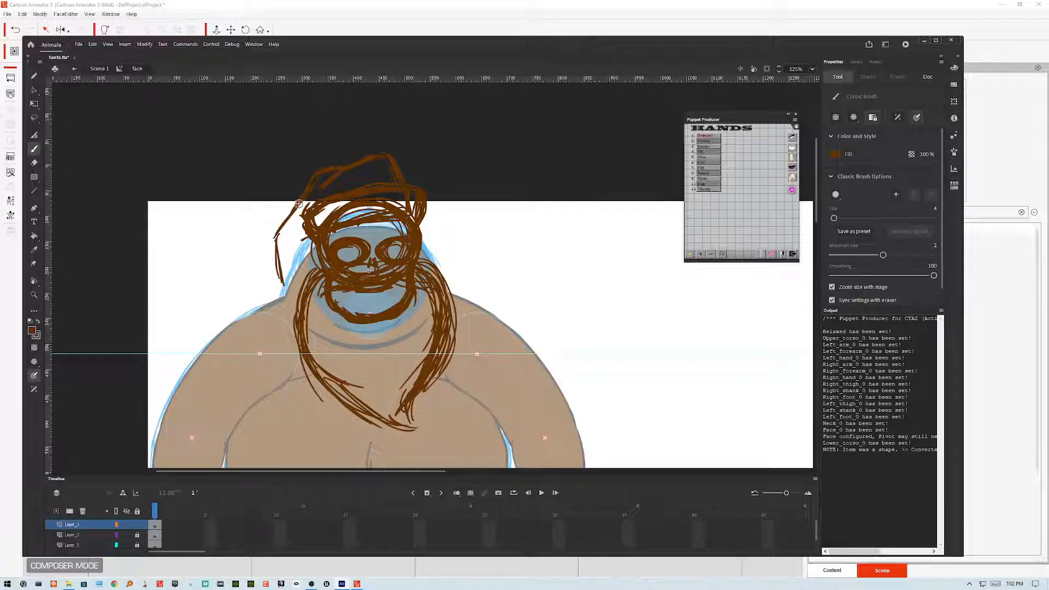
{"action": "mouse_move", "coordinate": [304, 201]}
{"action": "left_mouse_down"}
{"action": "mouse_move", "coordinate": [283, 227]}
{"action": "mouse_move", "coordinate": [288, 283]}
{"action": "left_mouse_up"}
{"action": "mouse_move", "coordinate": [278, 239]}
{"action": "left_mouse_down"}
{"action": "mouse_move", "coordinate": [305, 190]}
{"action": "mouse_move", "coordinate": [275, 243]}
{"action": "mouse_move", "coordinate": [282, 275]}
{"action": "left_mouse_up"}
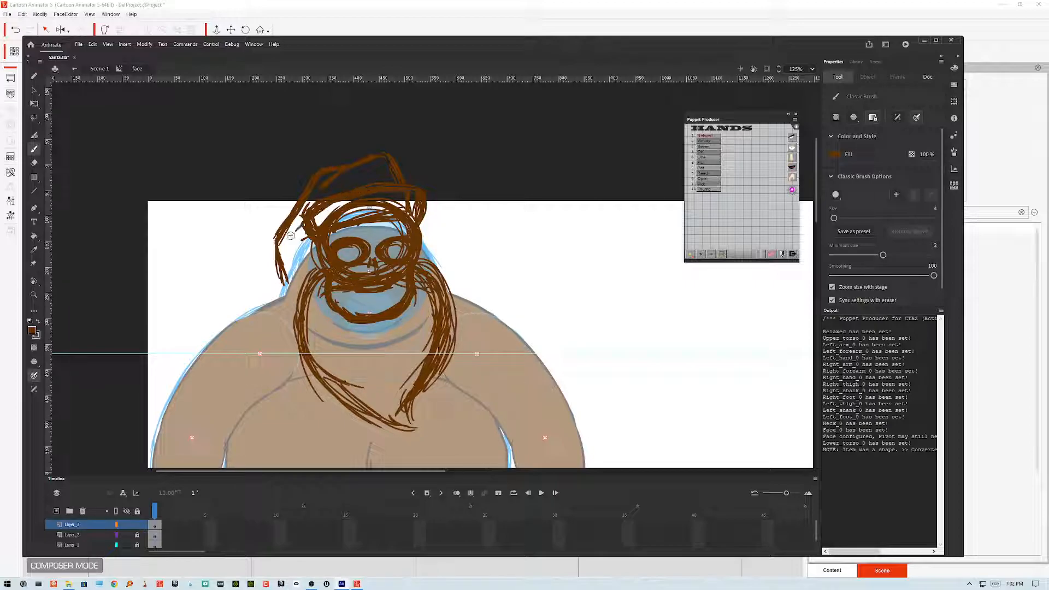
{"action": "left_click_drag", "start_coordinate": [304, 233], "coordinate": [314, 253]}
{"action": "scroll", "coordinate": [341, 211], "scroll_direction": "down", "scroll_amount": 3}
{"action": "scroll", "coordinate": [341, 211], "scroll_direction": "down", "scroll_amount": 2}
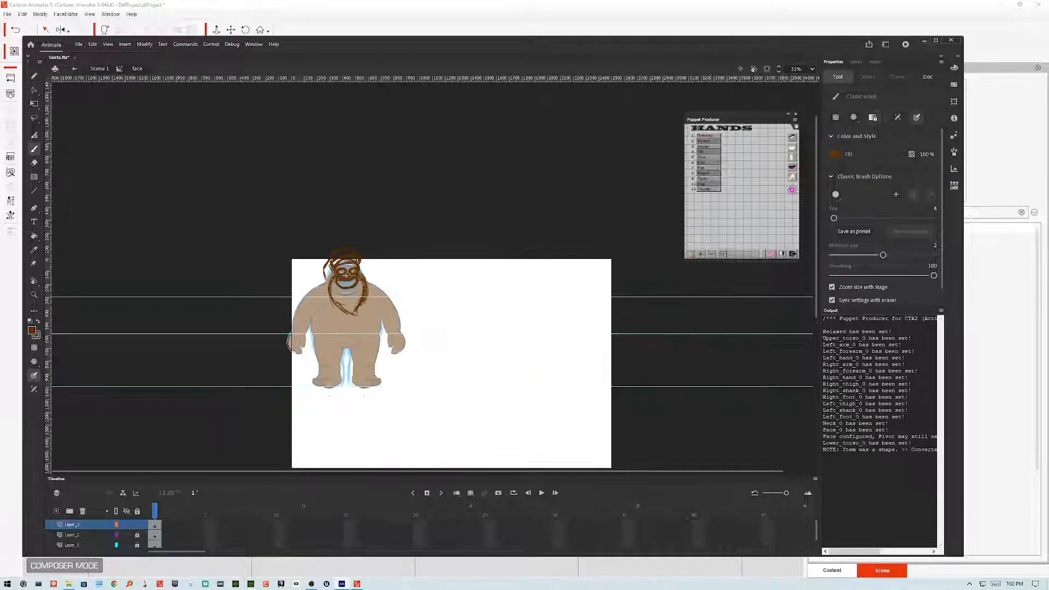
{"action": "scroll", "coordinate": [468, 279], "scroll_direction": "up", "scroll_amount": 2}
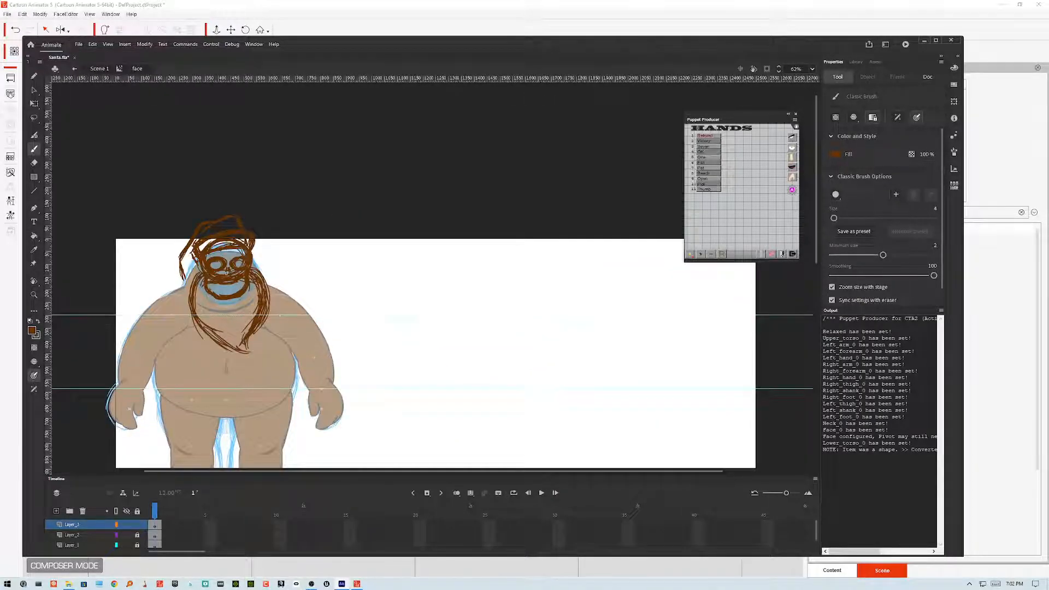
{"action": "left_click_drag", "start_coordinate": [468, 279], "coordinate": [523, 219]}
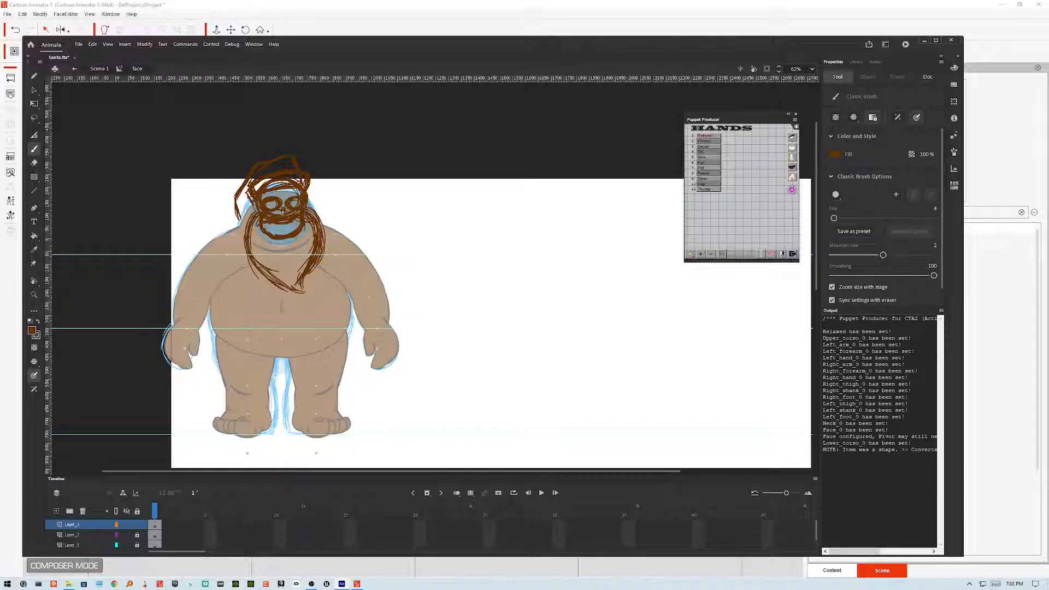
{"action": "scroll", "coordinate": [278, 214], "scroll_direction": "up", "scroll_amount": 2}
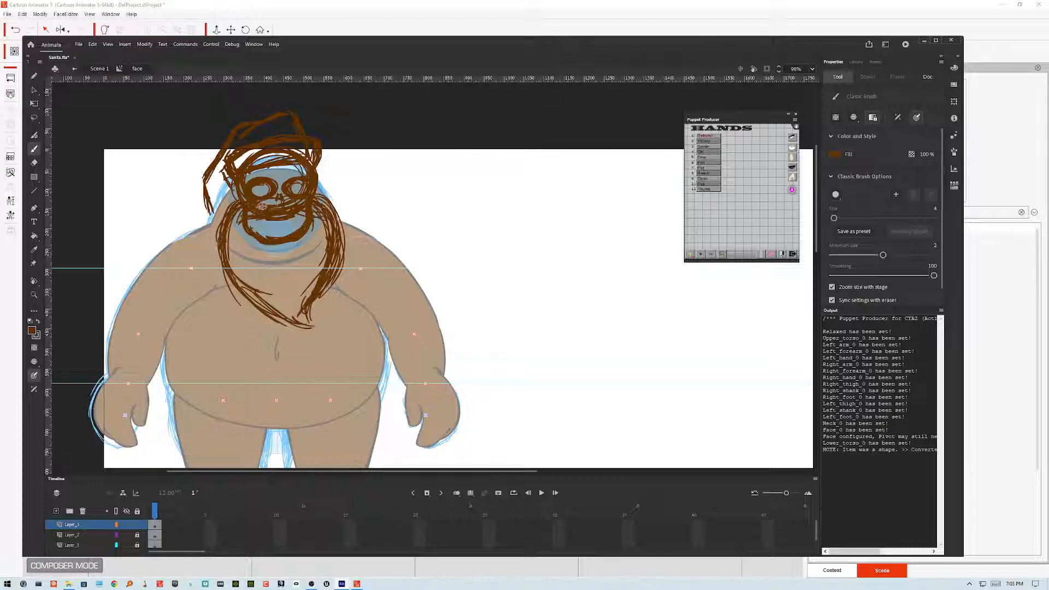
{"action": "mouse_move", "coordinate": [215, 236]}
{"action": "left_mouse_down"}
{"action": "mouse_move", "coordinate": [221, 266]}
{"action": "mouse_move", "coordinate": [279, 313]}
{"action": "left_mouse_up"}
{"action": "mouse_move", "coordinate": [328, 202]}
{"action": "left_mouse_down"}
{"action": "mouse_move", "coordinate": [346, 249]}
{"action": "mouse_move", "coordinate": [335, 277]}
{"action": "left_mouse_up"}
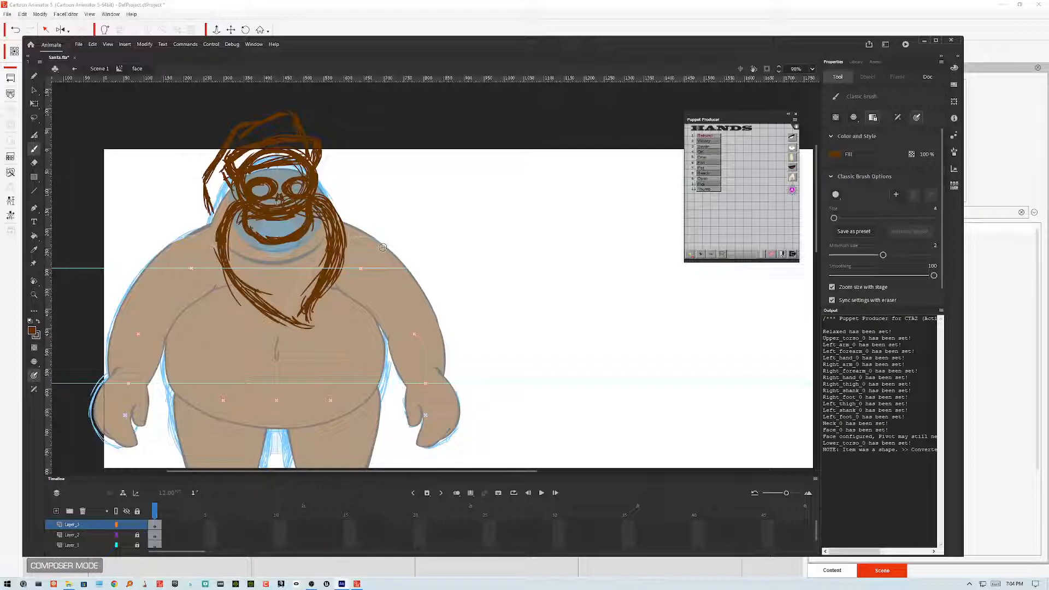
Step: Turn the top sketch layer into a guide layer
{"action": "left_click", "coordinate": [34, 89]}
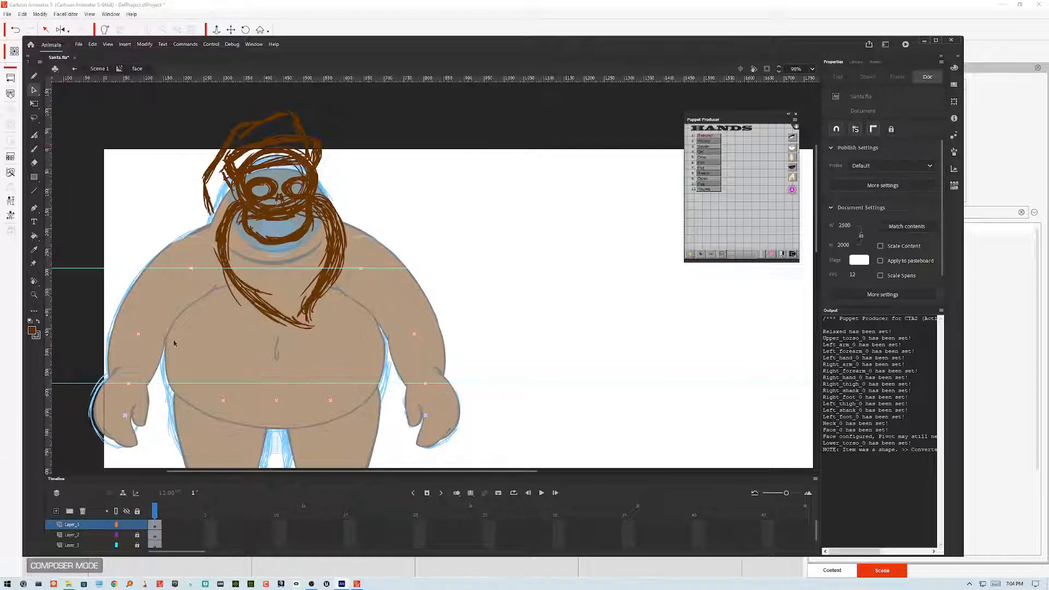
{"action": "right_click", "coordinate": [124, 526]}
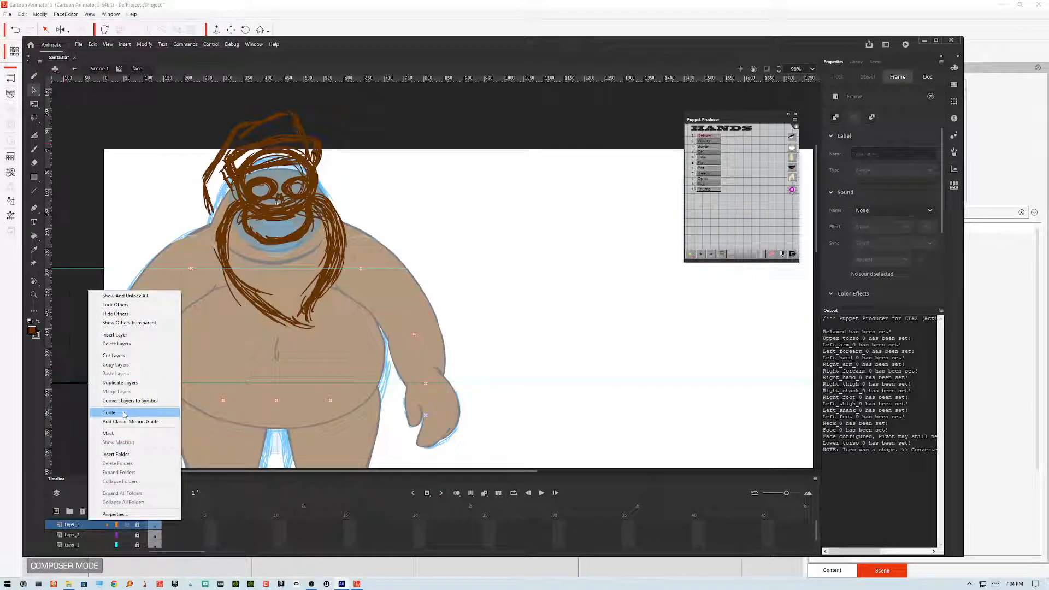
{"action": "left_click", "coordinate": [125, 414]}
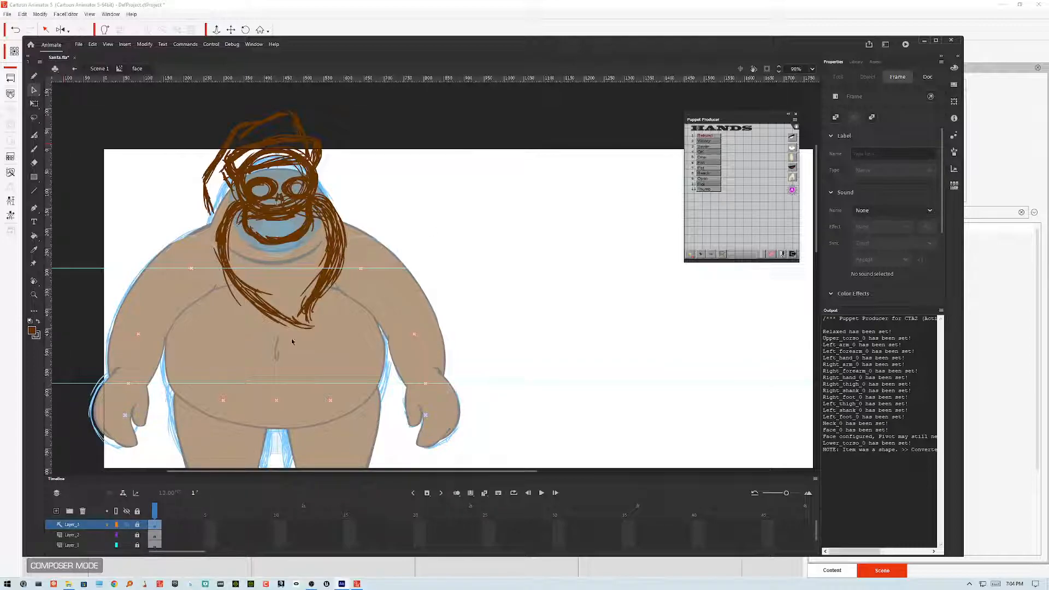
Step: Show all three layers as outlines and zoom in on the face
{"action": "left_click", "coordinate": [116, 524]}
{"action": "left_click", "coordinate": [116, 535]}
{"action": "left_click", "coordinate": [116, 545]}
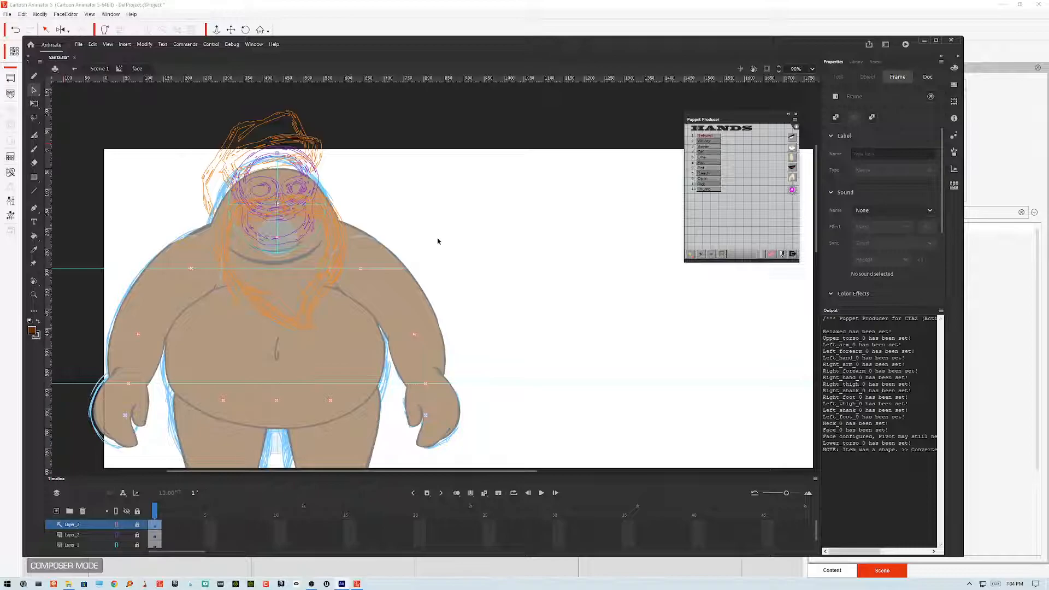
{"action": "scroll", "coordinate": [437, 237], "scroll_direction": "up", "scroll_amount": 3}
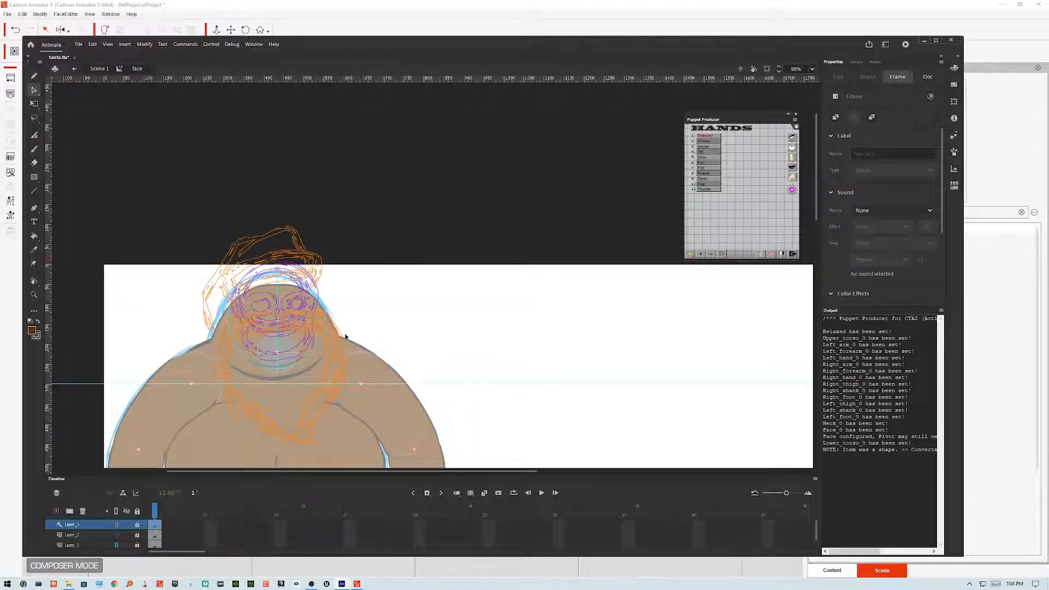
{"action": "key", "text": "ctrl+equal"}
{"action": "left_click_drag", "start_coordinate": [346, 334], "coordinate": [586, 319]}
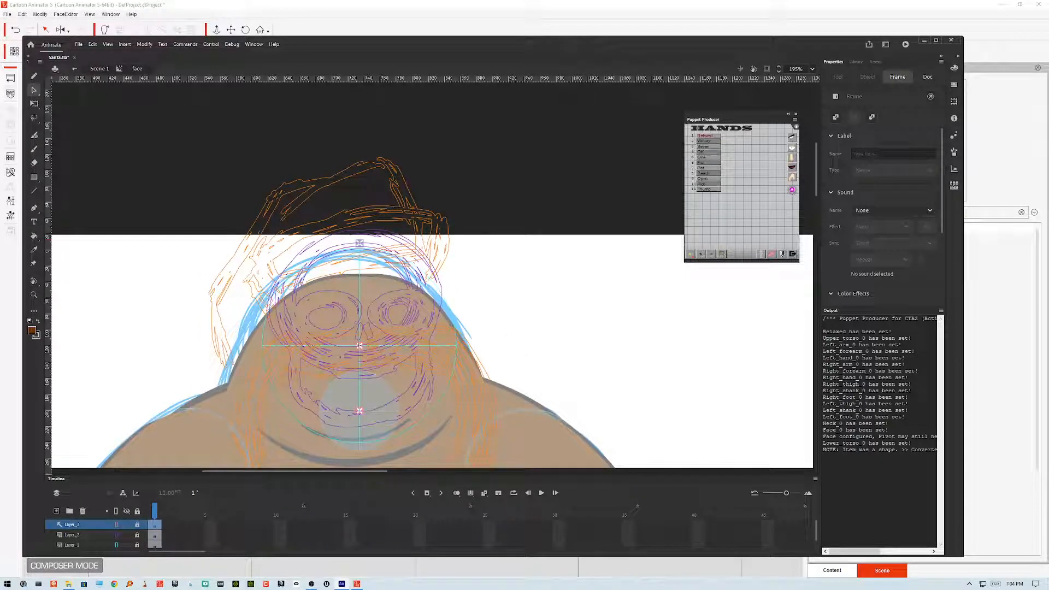
Step: On a new layer, brush a thick black outline of Santa's face shape over the sketch
{"action": "key", "text": "b"}
{"action": "left_click", "coordinate": [38, 323]}
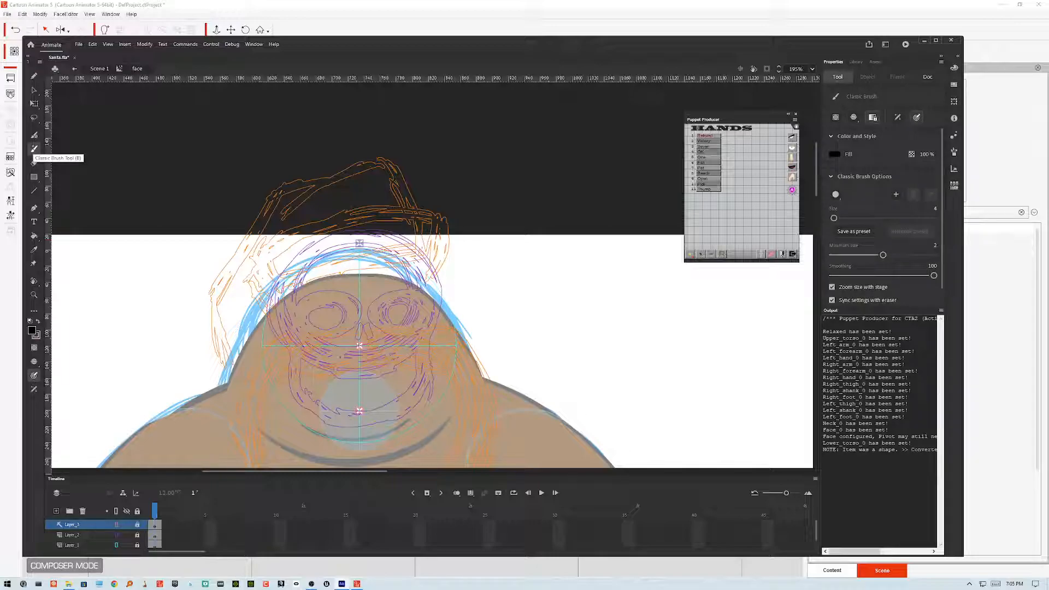
{"action": "left_click", "coordinate": [56, 511]}
{"action": "left_click", "coordinate": [156, 526]}
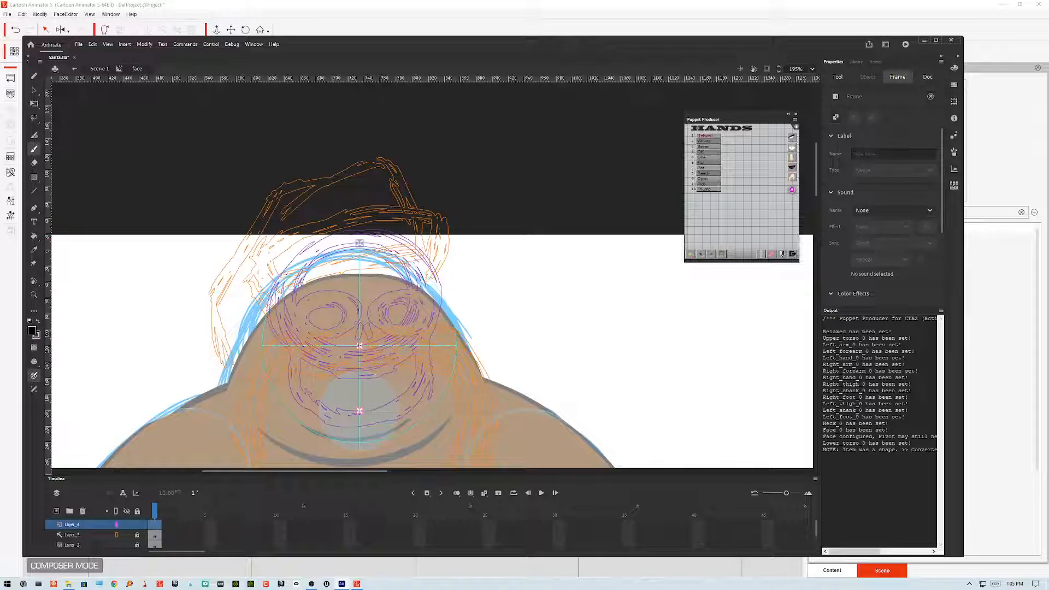
{"action": "mouse_move", "coordinate": [380, 238]}
{"action": "left_mouse_down"}
{"action": "mouse_move", "coordinate": [308, 248]}
{"action": "mouse_move", "coordinate": [278, 278]}
{"action": "mouse_move", "coordinate": [270, 309]}
{"action": "mouse_move", "coordinate": [305, 392]}
{"action": "mouse_move", "coordinate": [374, 410]}
{"action": "mouse_move", "coordinate": [413, 382]}
{"action": "mouse_move", "coordinate": [439, 277]}
{"action": "mouse_move", "coordinate": [425, 256]}
{"action": "mouse_move", "coordinate": [383, 238]}
{"action": "mouse_move", "coordinate": [313, 246]}
{"action": "left_mouse_up"}
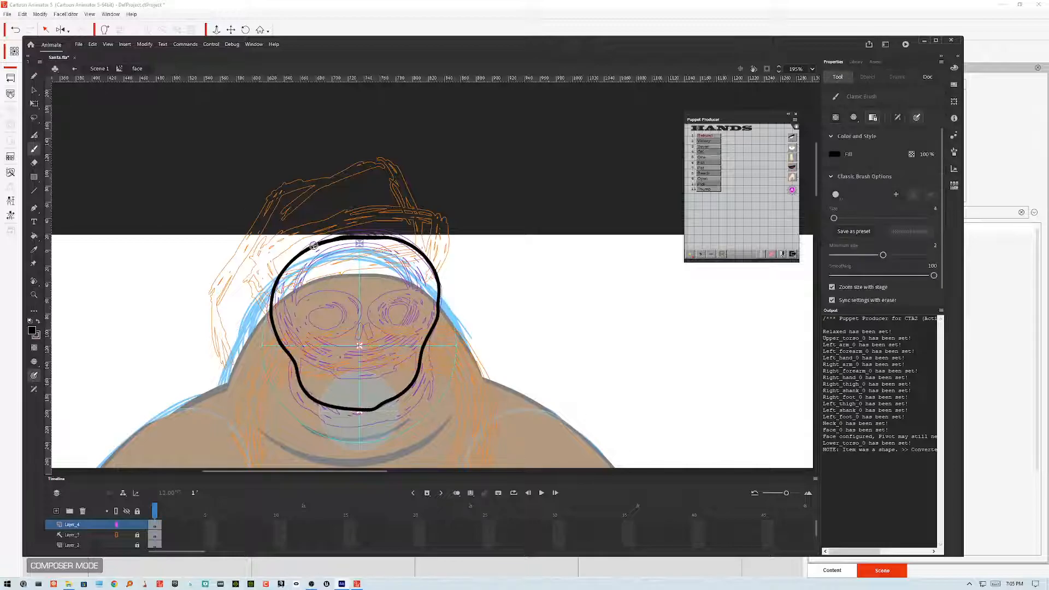
Step: Select the face outline and smooth it
{"action": "left_click", "coordinate": [33, 89]}
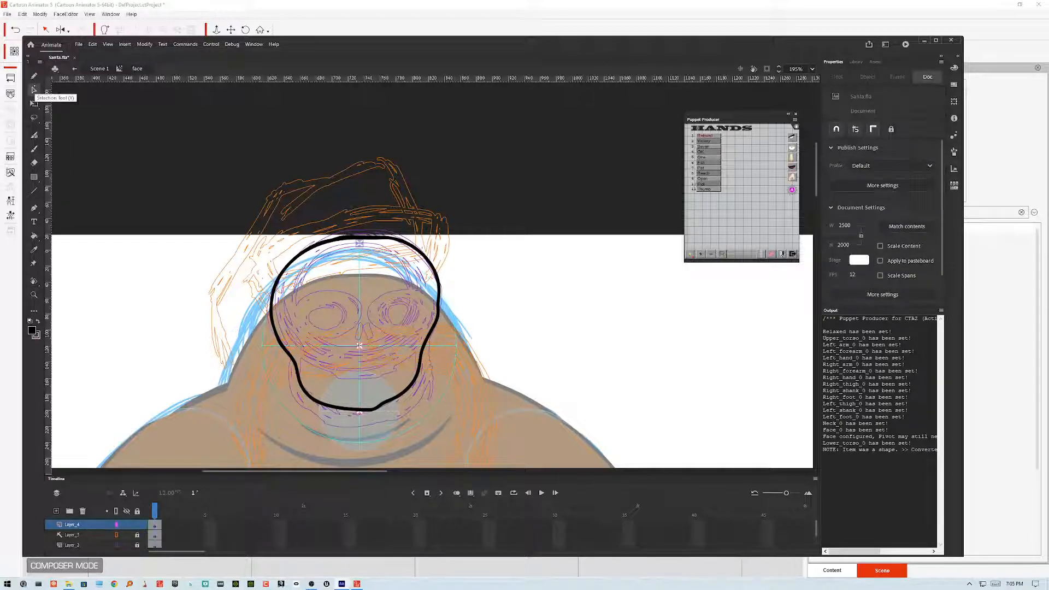
{"action": "left_click", "coordinate": [440, 303]}
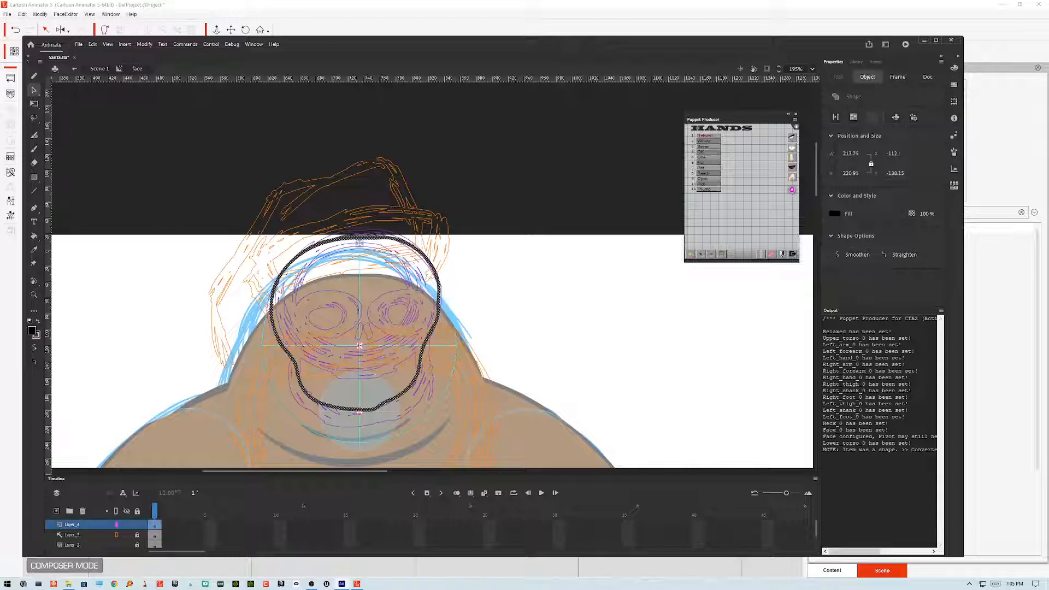
{"action": "left_click", "coordinate": [34, 348]}
{"action": "left_click", "coordinate": [478, 289]}
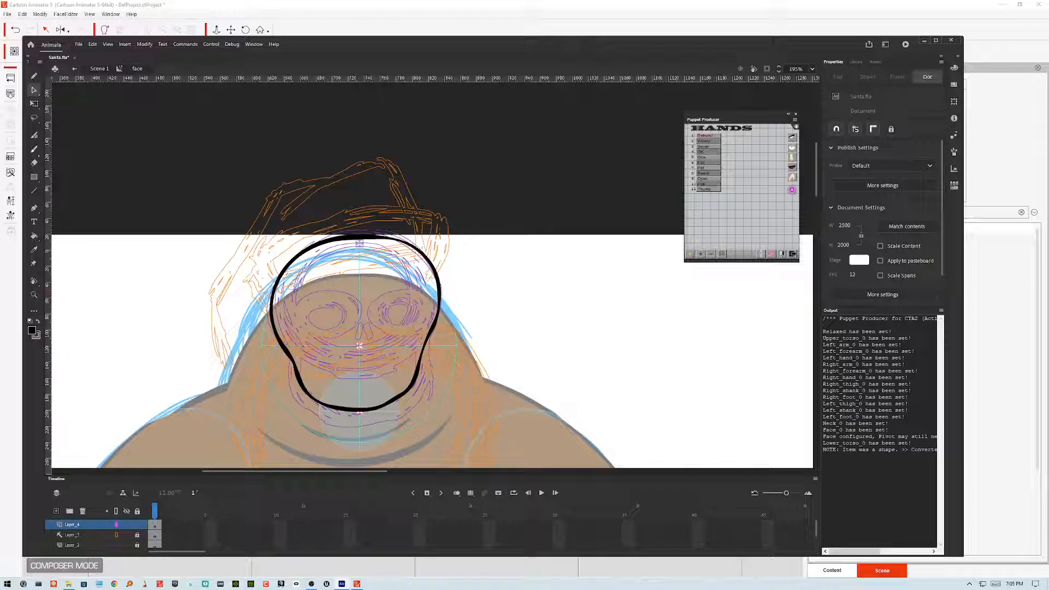
Step: Draw an oval eye with the Pencil on the face's right side, then select and smooth it several times
{"action": "key", "text": "y"}
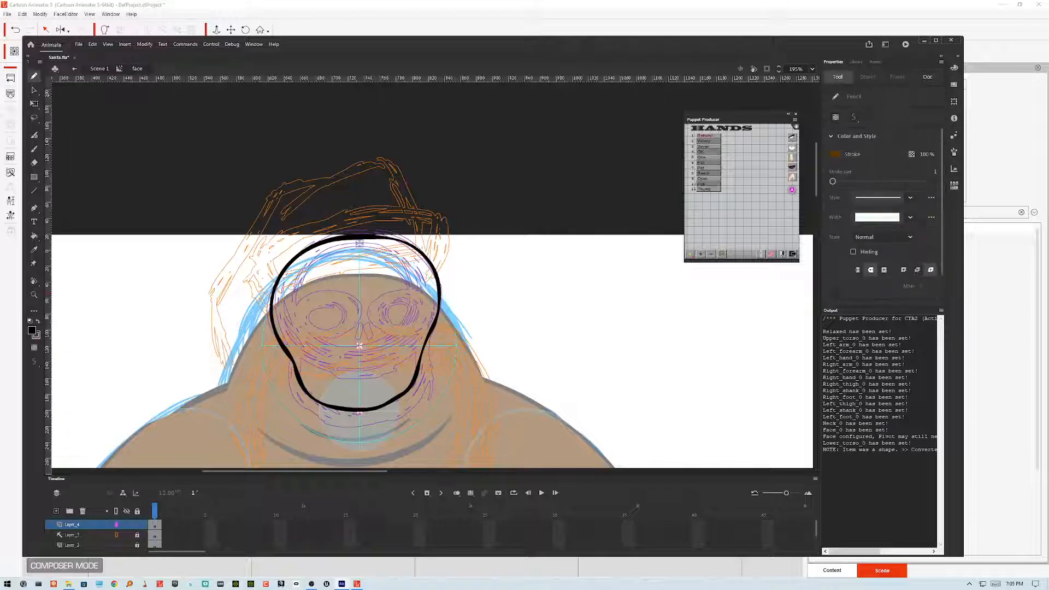
{"action": "mouse_move", "coordinate": [386, 294]}
{"action": "left_mouse_down"}
{"action": "mouse_move", "coordinate": [371, 312]}
{"action": "mouse_move", "coordinate": [378, 328]}
{"action": "mouse_move", "coordinate": [402, 334]}
{"action": "mouse_move", "coordinate": [429, 307]}
{"action": "mouse_move", "coordinate": [385, 294]}
{"action": "left_mouse_up"}
{"action": "key", "text": "v"}
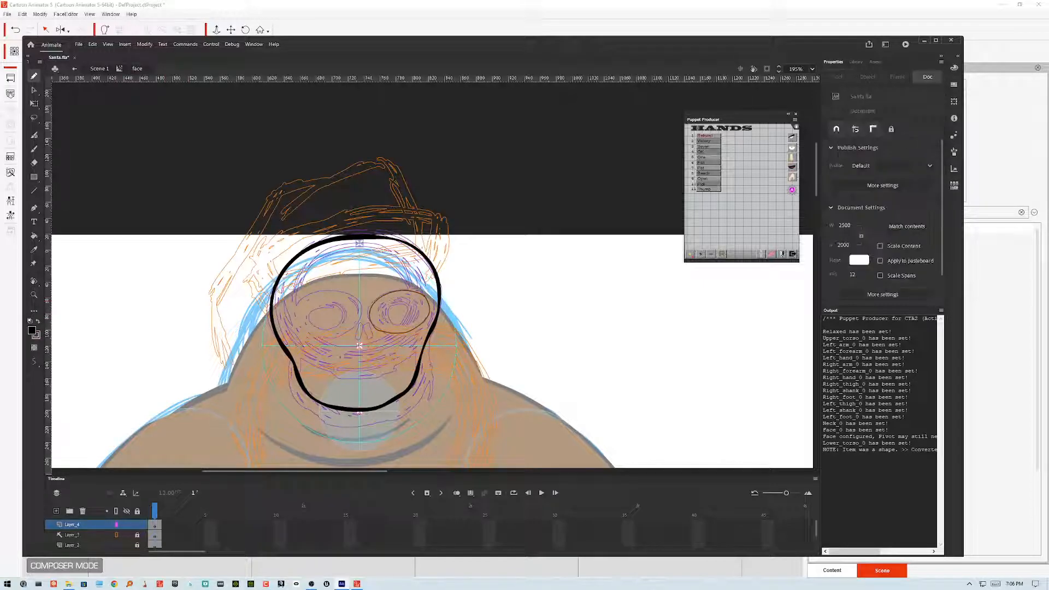
{"action": "left_click", "coordinate": [412, 292]}
{"action": "left_click", "coordinate": [33, 347]}
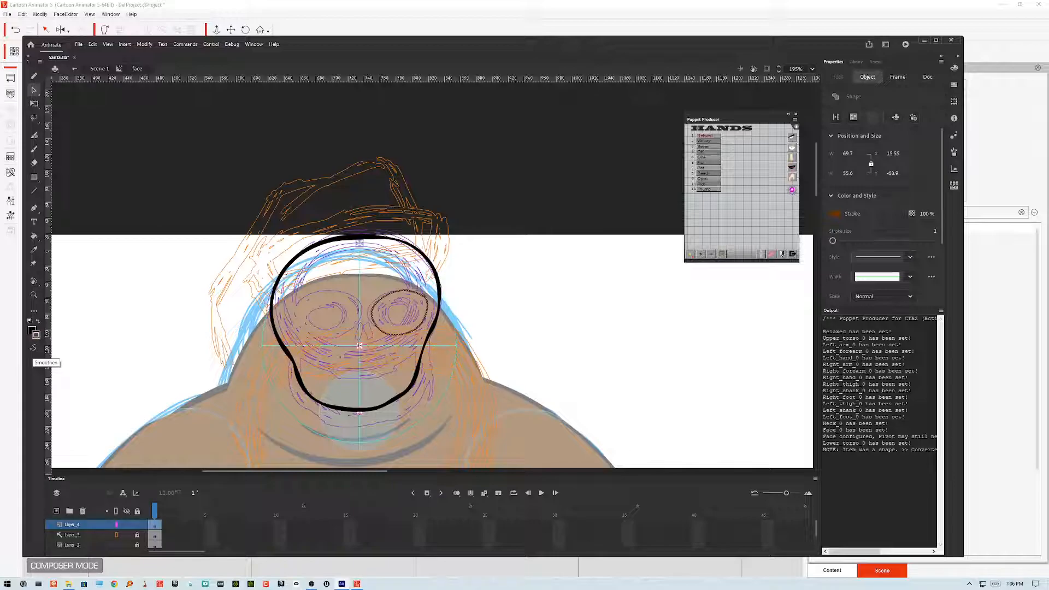
{"action": "left_click", "coordinate": [33, 347]}
{"action": "left_click", "coordinate": [34, 348]}
{"action": "left_click", "coordinate": [34, 347]}
Step: Place a horizontally flipped copy of the eye on the face's left side
{"action": "key", "text": "Left"}
{"action": "key", "text": "Left"}
{"action": "key", "text": "Left"}
{"action": "key", "text": "Left"}
{"action": "key", "text": "Left"}
{"action": "key", "text": "Left"}
{"action": "key", "text": "Left"}
{"action": "key", "text": "Left"}
{"action": "key", "text": "Left"}
{"action": "key", "text": "Left"}
{"action": "key", "text": "Left"}
{"action": "key", "text": "Left"}
{"action": "key", "text": "Left"}
{"action": "key", "text": "Left"}
{"action": "key", "text": "Left"}
{"action": "key", "text": "Left"}
{"action": "key", "text": "Left"}
{"action": "key", "text": "Left"}
{"action": "key", "text": "Left"}
{"action": "key", "text": "Left"}
{"action": "key", "text": "Left"}
{"action": "key", "text": "Left"}
{"action": "key", "text": "Left"}
{"action": "key", "text": "Left"}
{"action": "key", "text": "Left"}
{"action": "key", "text": "Left"}
{"action": "key", "text": "Left"}
{"action": "key", "text": "Left"}
{"action": "key", "text": "Left"}
{"action": "key", "text": "Left"}
{"action": "key", "text": "Left"}
{"action": "key", "text": "Left"}
{"action": "key", "text": "Left"}
{"action": "key", "text": "Left"}
{"action": "key", "text": "Left"}
{"action": "key", "text": "Left"}
{"action": "key", "text": "Left"}
{"action": "key", "text": "Left"}
{"action": "key", "text": "Left"}
{"action": "key", "text": "Left"}
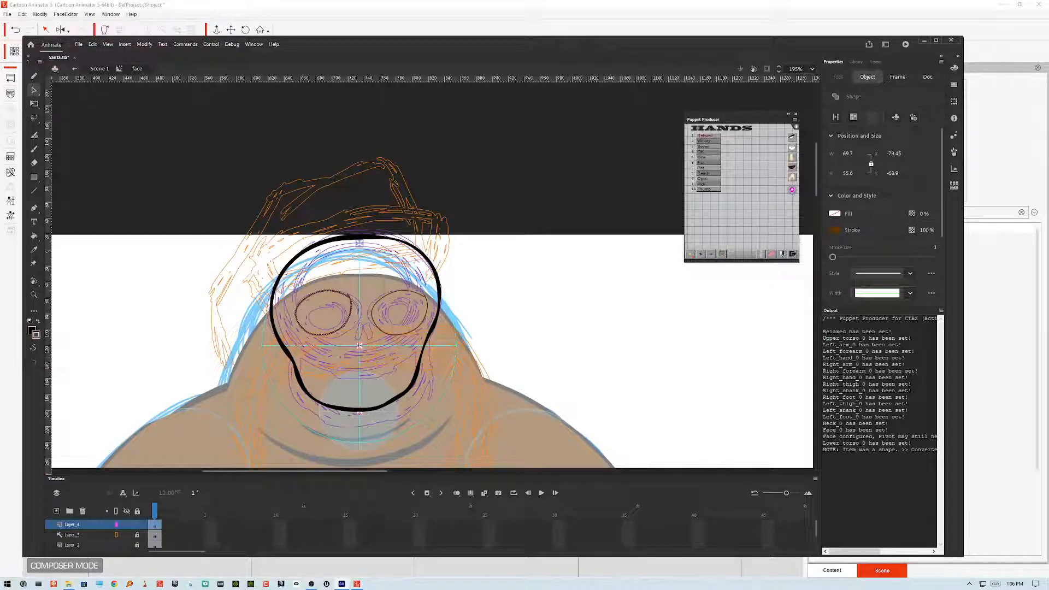
{"action": "left_click", "coordinate": [145, 44]}
{"action": "mouse_move", "coordinate": [171, 145]}
{"action": "left_click", "coordinate": [92, 241]}
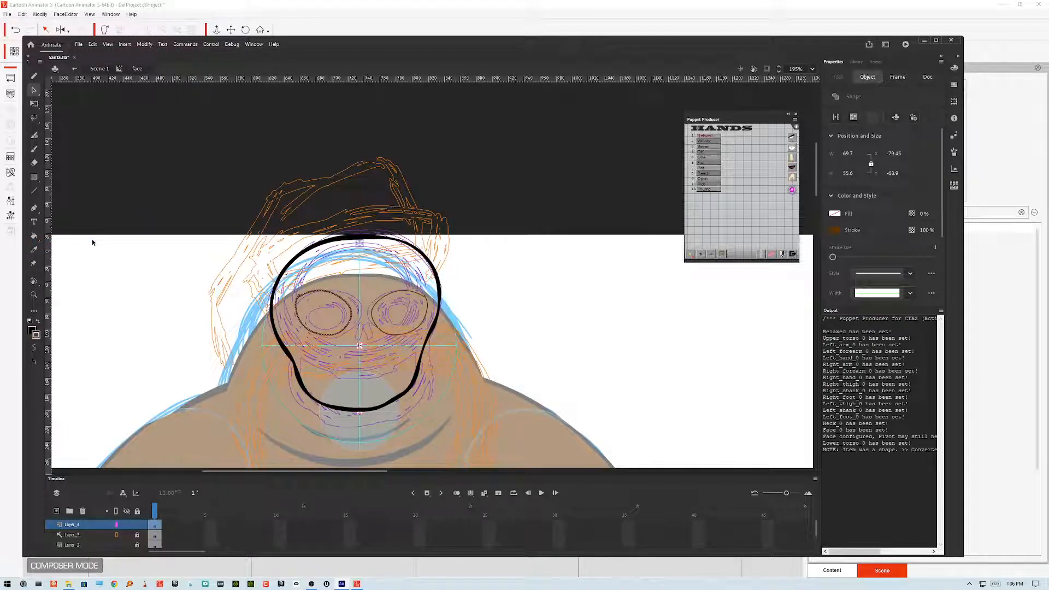
{"action": "left_click", "coordinate": [92, 242]}
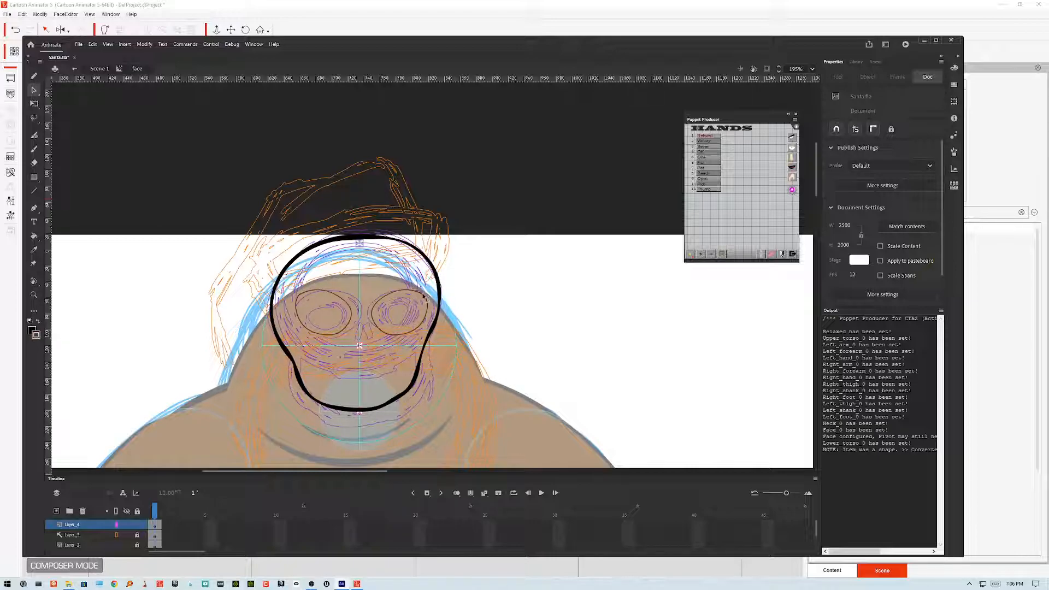
{"action": "left_click", "coordinate": [424, 296]}
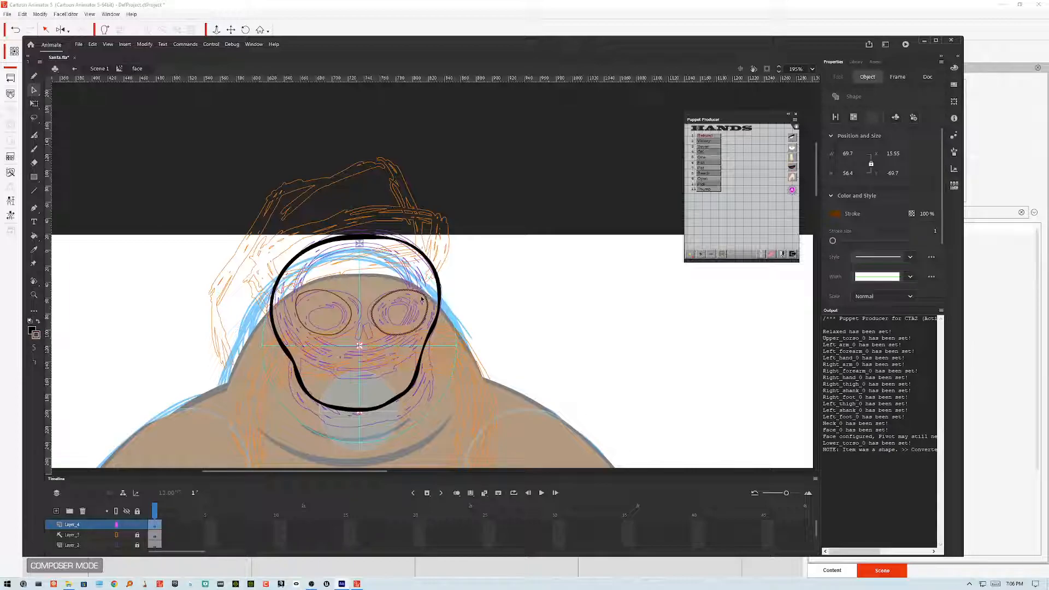
{"action": "left_click", "coordinate": [355, 306]}
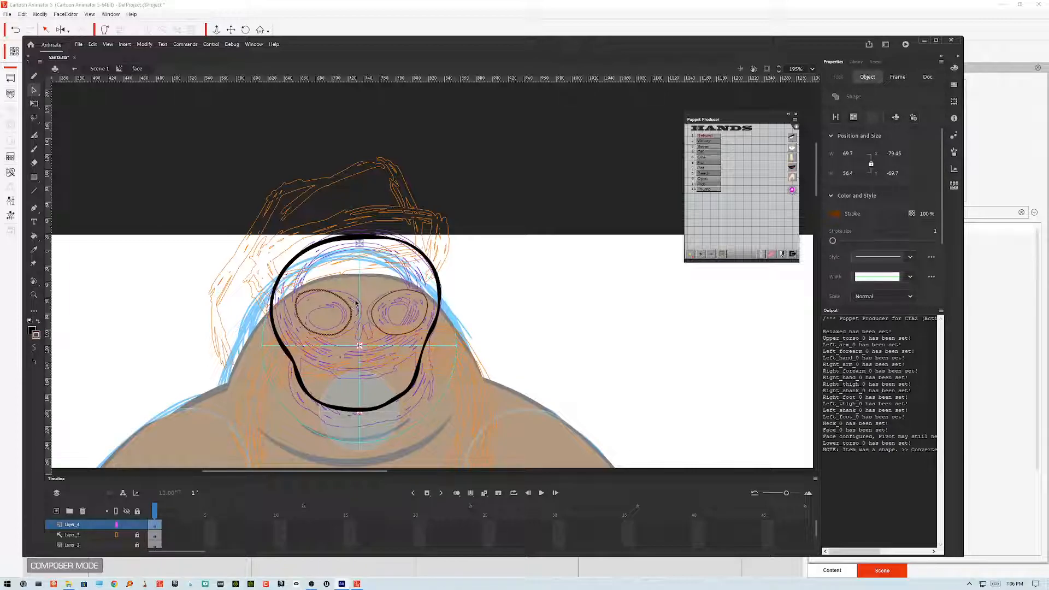
{"action": "key", "text": "Escape"}
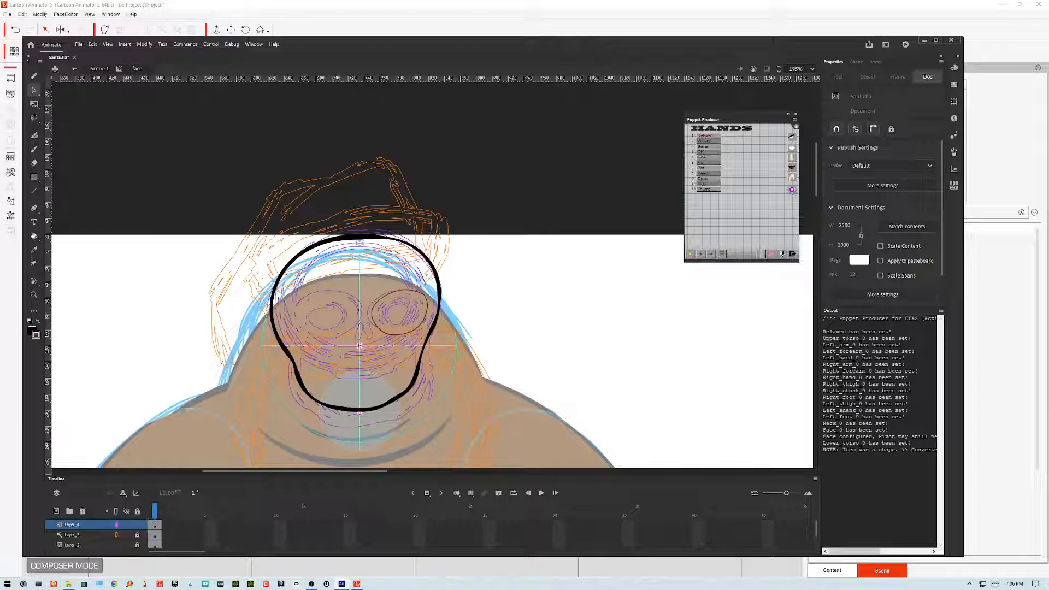
Step: Fill the face and eye areas with brown using the Paint Bucket
{"action": "left_click", "coordinate": [33, 236]}
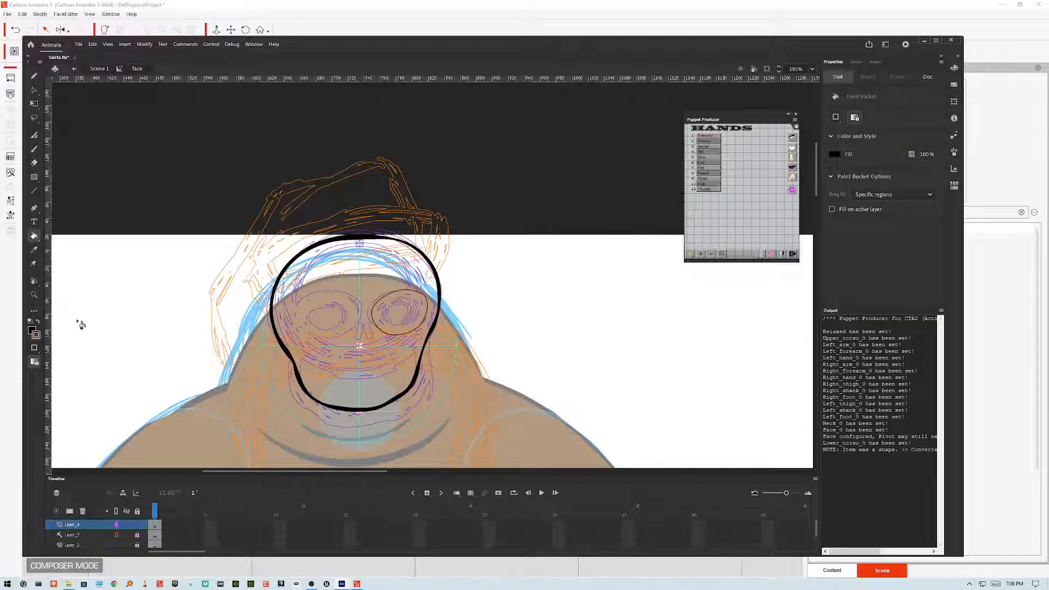
{"action": "left_click", "coordinate": [350, 314]}
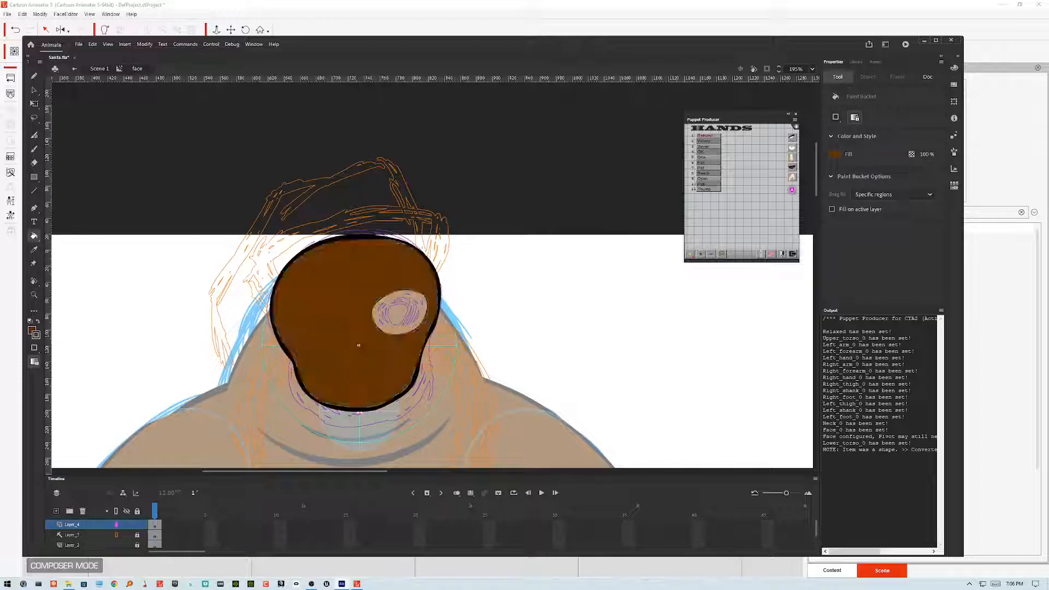
{"action": "left_click", "coordinate": [399, 311]}
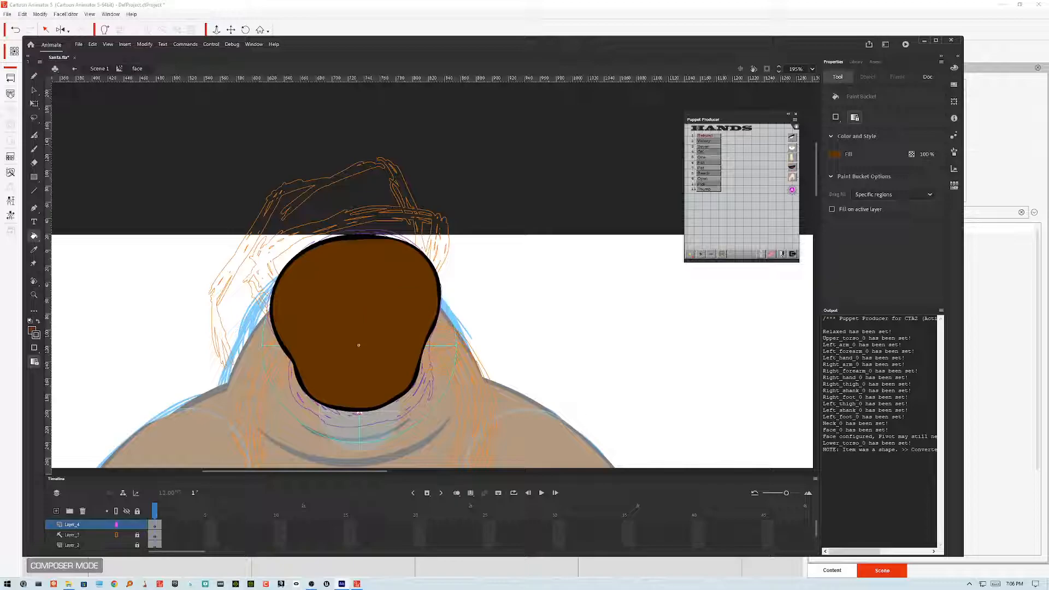
Step: Convert the right eye fill into a Movie Clip symbol
{"action": "key", "text": "v"}
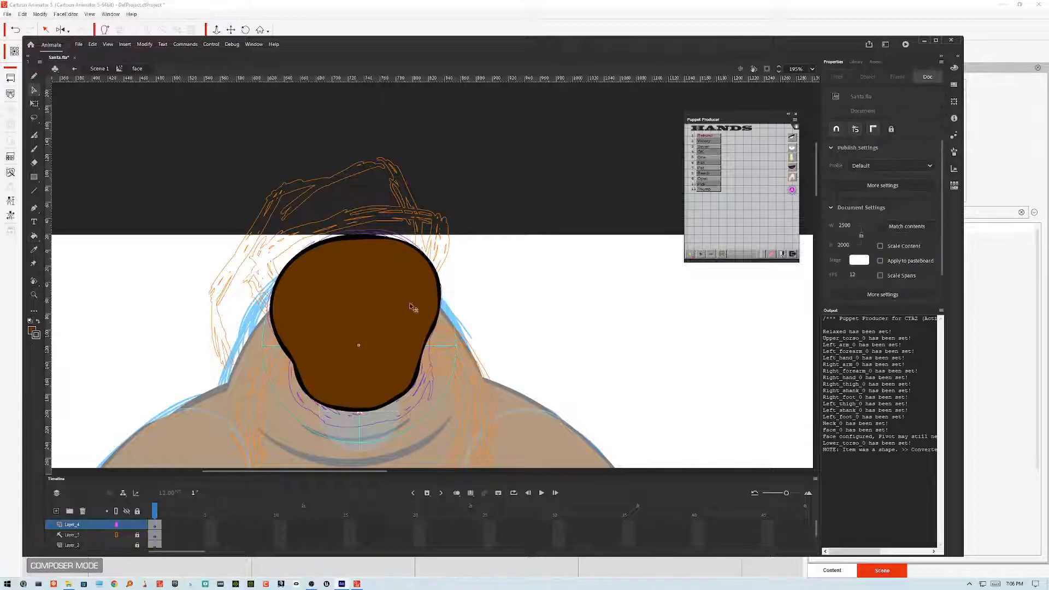
{"action": "left_click", "coordinate": [414, 309]}
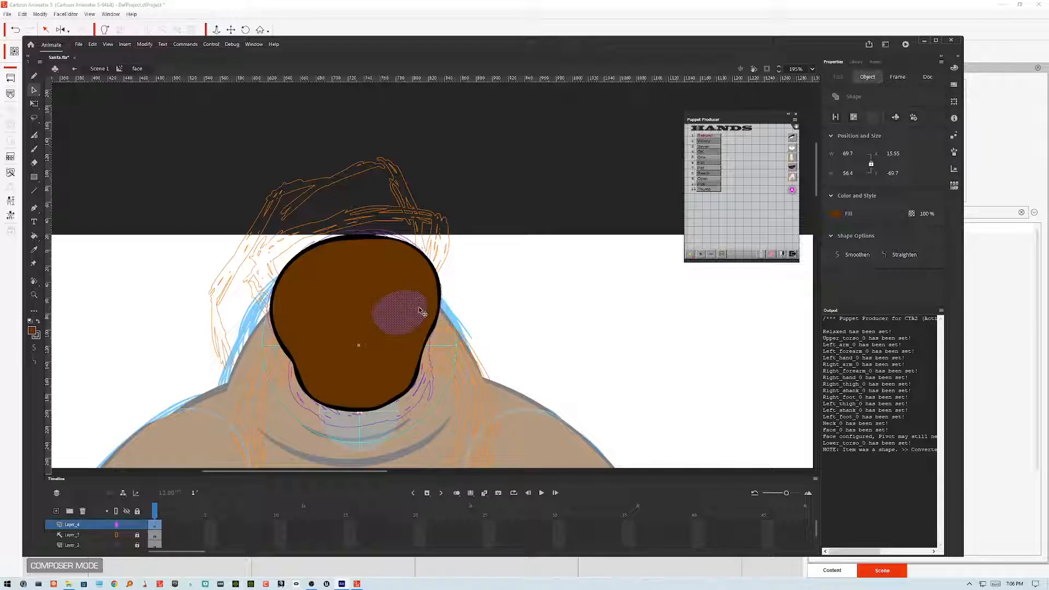
{"action": "key", "text": "F8"}
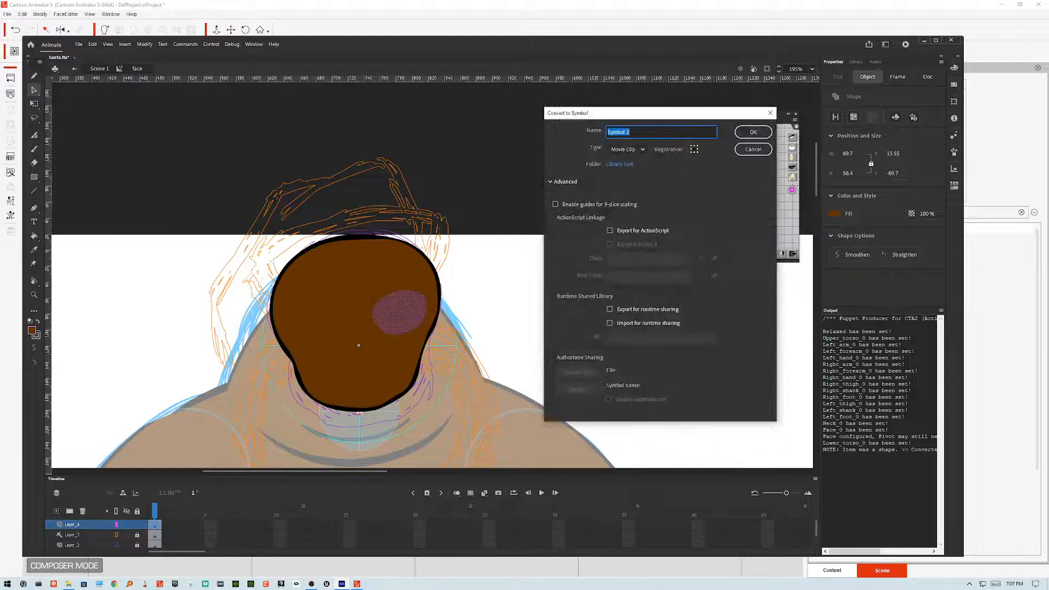
{"action": "key", "text": "Return"}
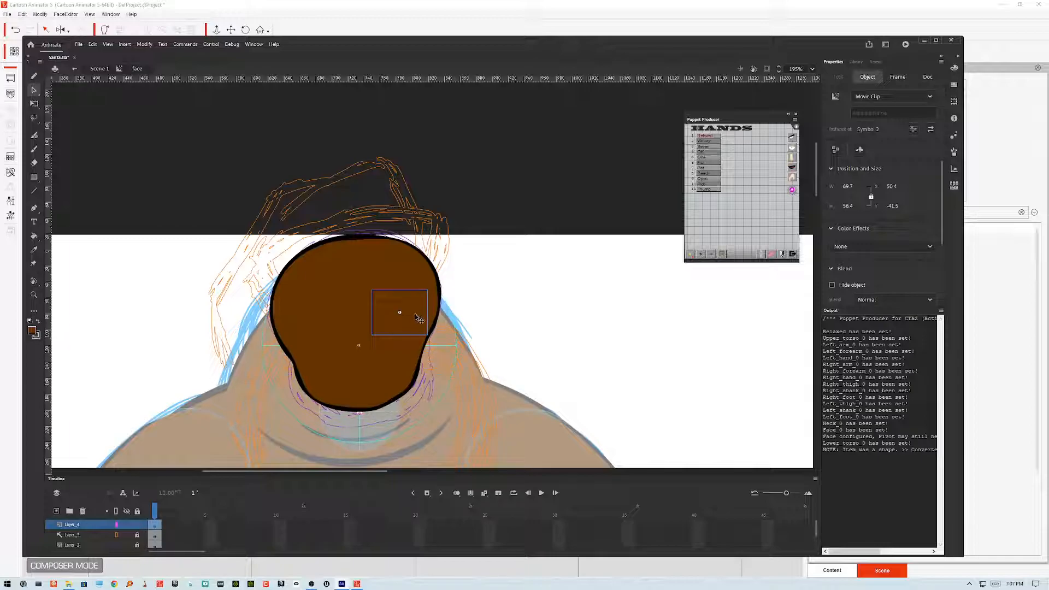
Step: Inside the eye symbol, apply a shaded brown Toon Titan fill to the eye, then return to the face
{"action": "double_click", "coordinate": [419, 317]}
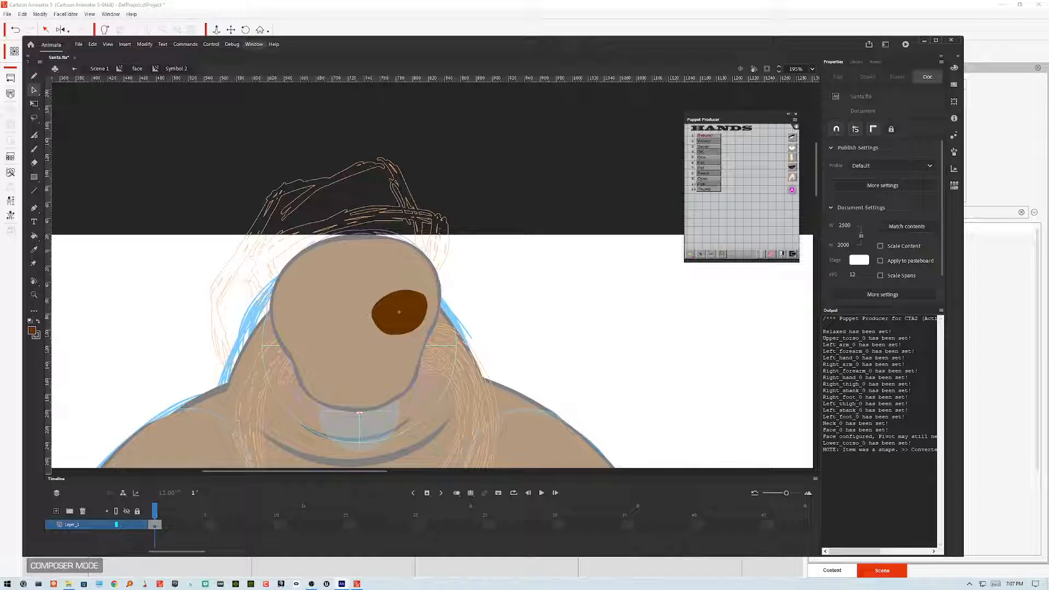
{"action": "left_click", "coordinate": [253, 44]}
{"action": "mouse_move", "coordinate": [328, 74]}
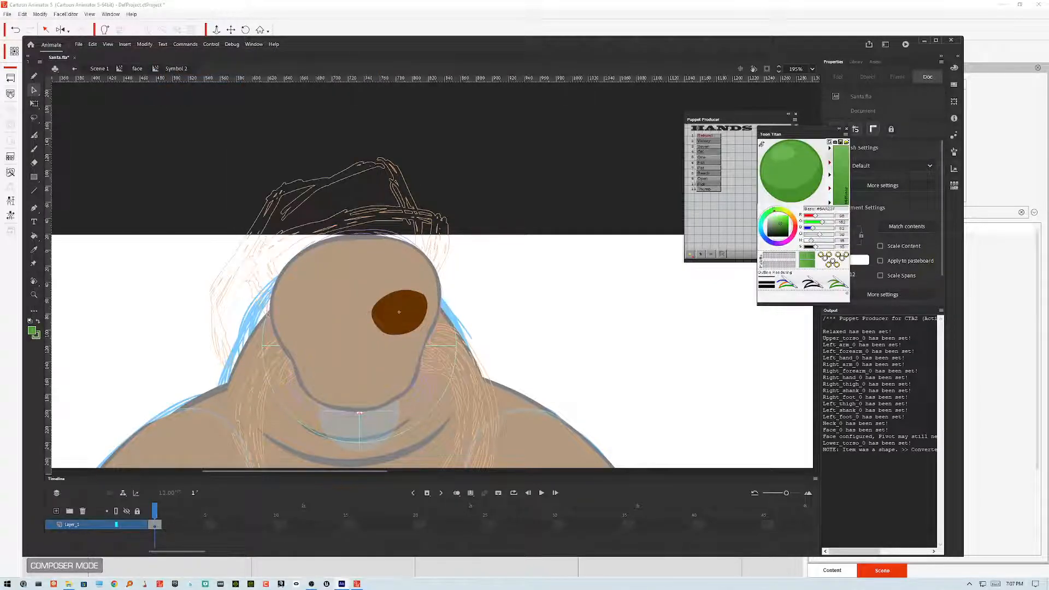
{"action": "key", "text": "i"}
{"action": "left_click", "coordinate": [407, 305]}
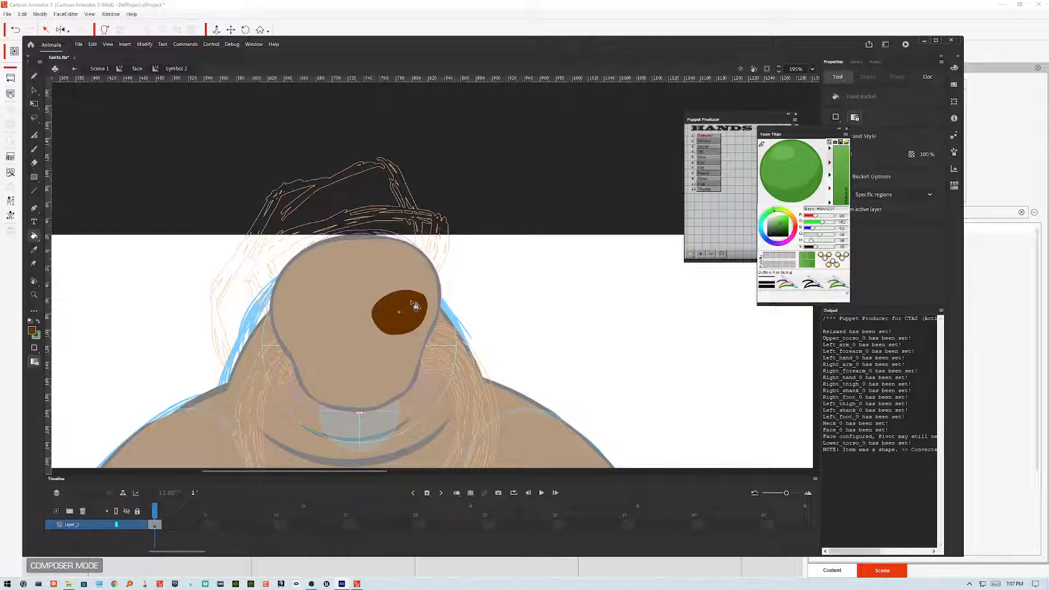
{"action": "left_click", "coordinate": [762, 145]}
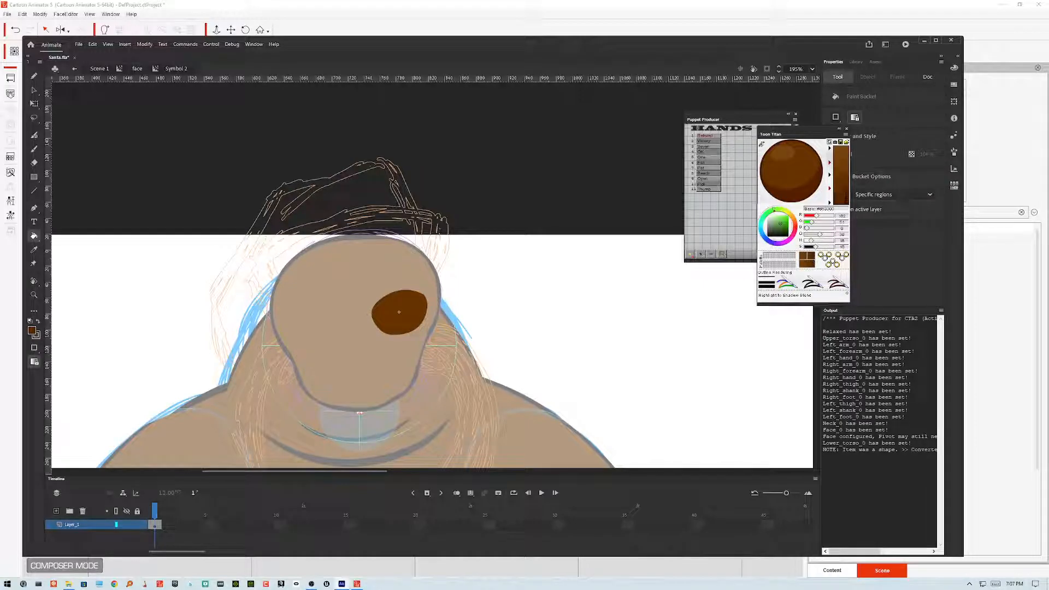
{"action": "left_click", "coordinate": [405, 310]}
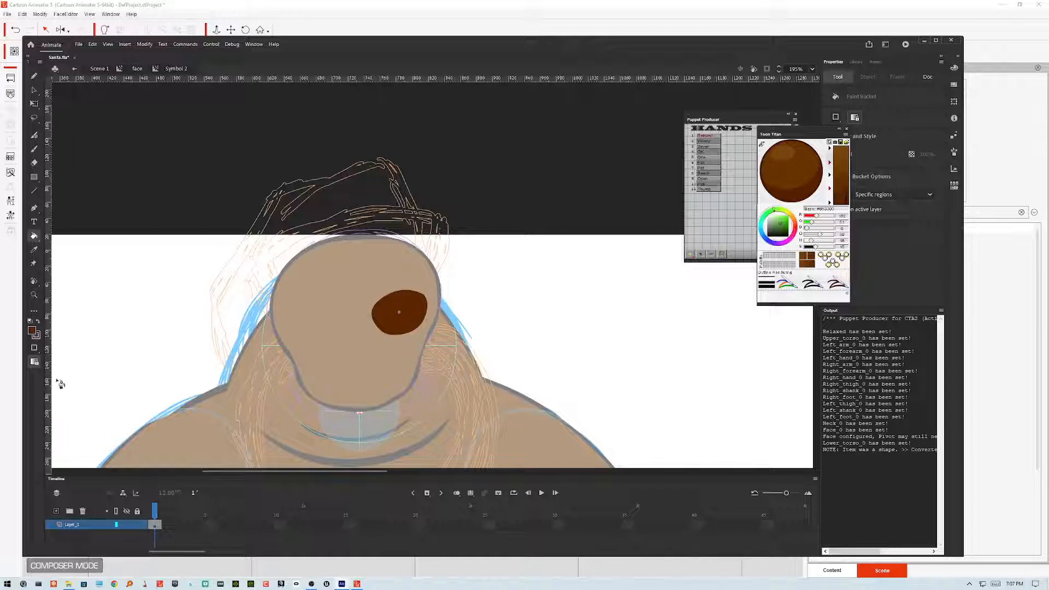
{"action": "left_click", "coordinate": [404, 310]}
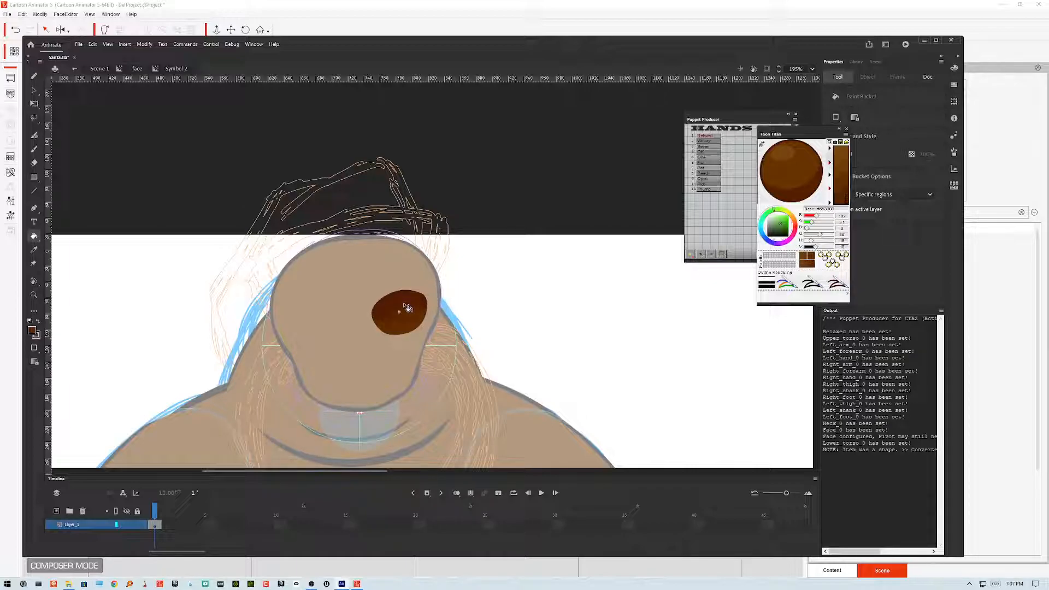
{"action": "key", "text": "v"}
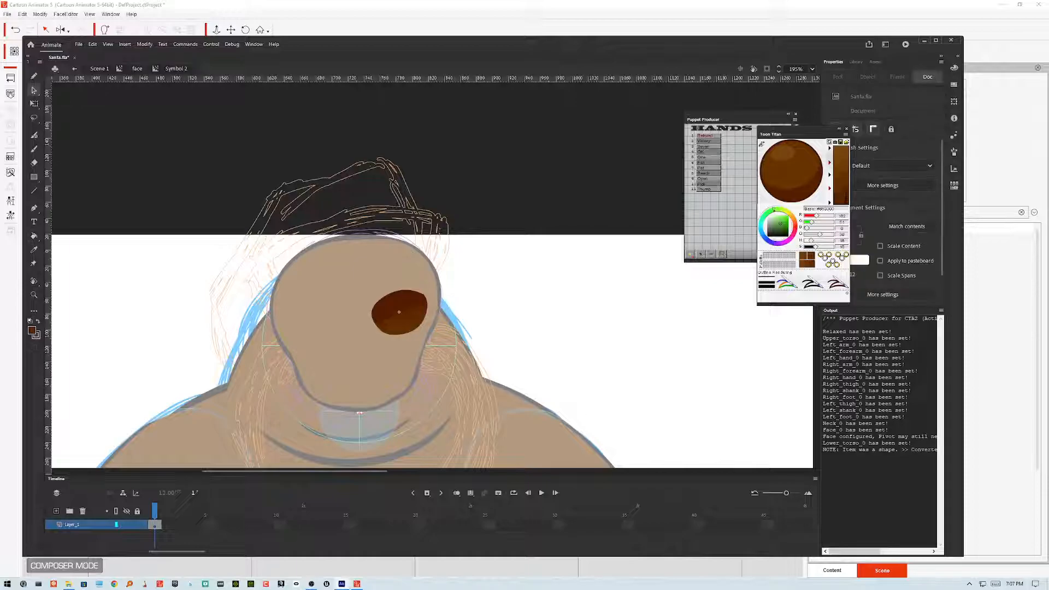
{"action": "double_click", "coordinate": [498, 270]}
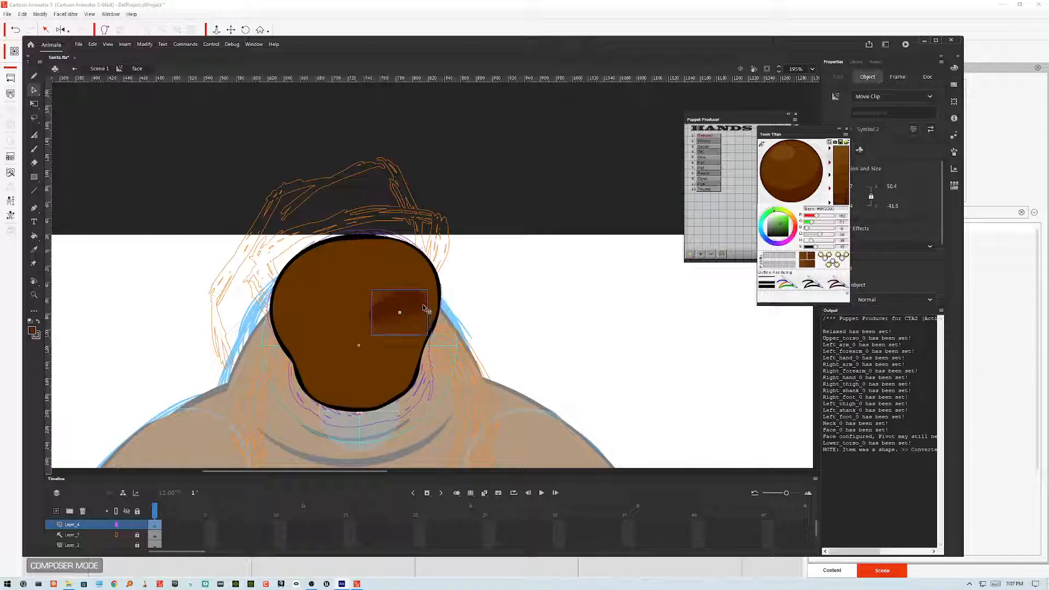
Step: Flip a copy of the eye symbol horizontally and move it to the face's left side
{"action": "left_click", "coordinate": [144, 45]}
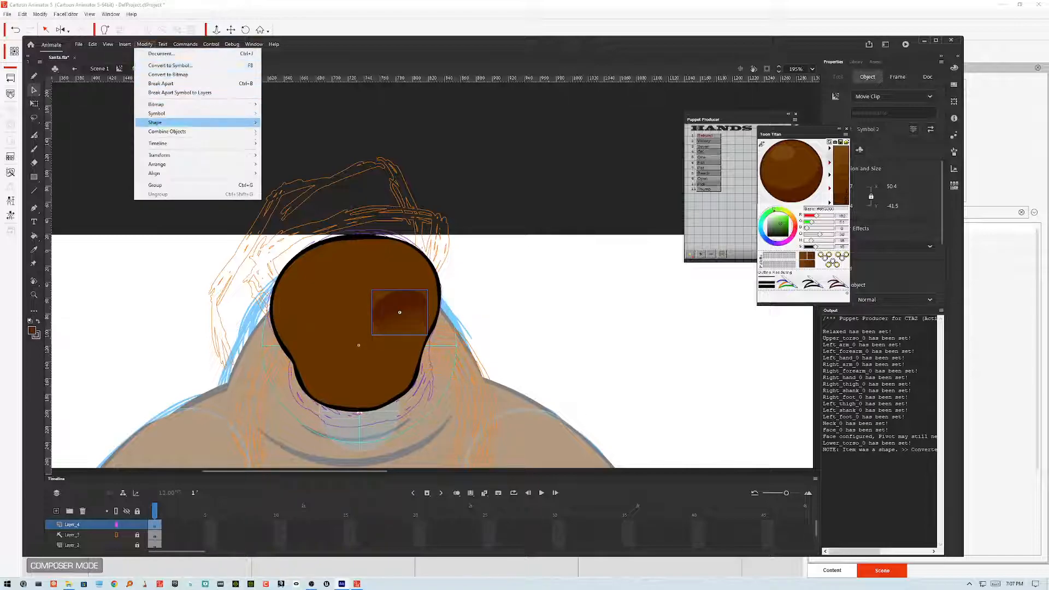
{"action": "mouse_move", "coordinate": [159, 155]}
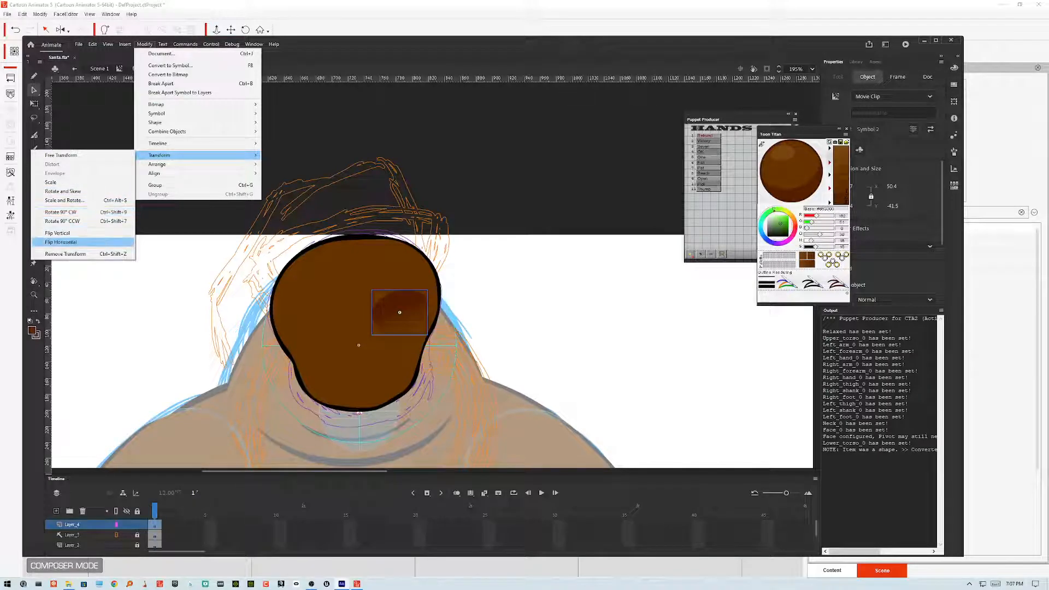
{"action": "left_click", "coordinate": [61, 243]}
{"action": "key", "text": "shift+Left"}
{"action": "key", "text": "shift+Left"}
{"action": "key", "text": "shift+Left"}
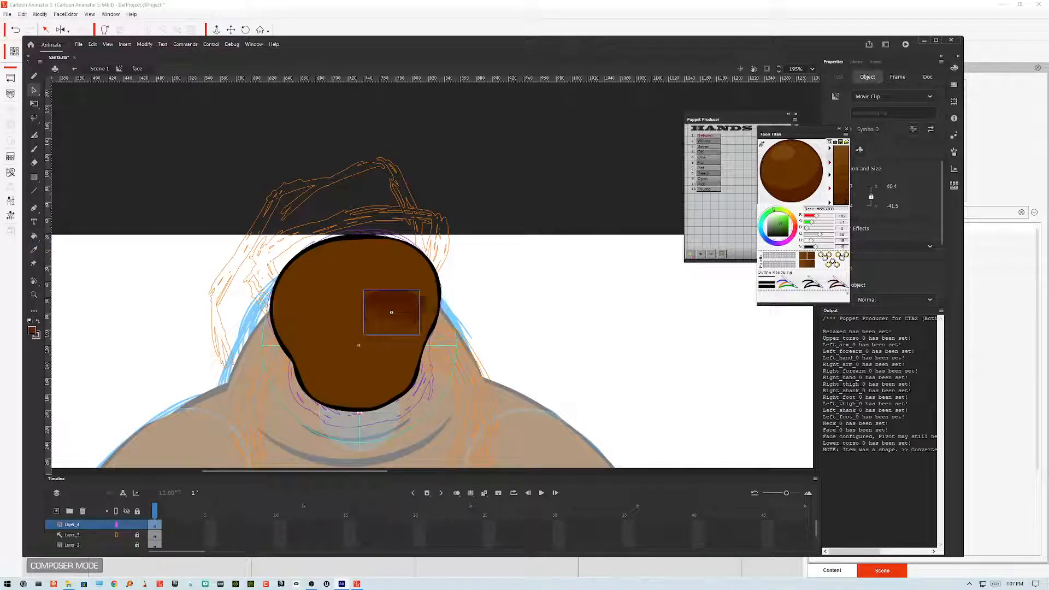
{"action": "key", "text": "shift+Left"}
{"action": "key", "text": "shift+Left"}
{"action": "key", "text": "shift+Left"}
{"action": "key", "text": "shift+Left"}
{"action": "key", "text": "shift+Left"}
{"action": "key", "text": "shift+Left"}
{"action": "key", "text": "shift+Left"}
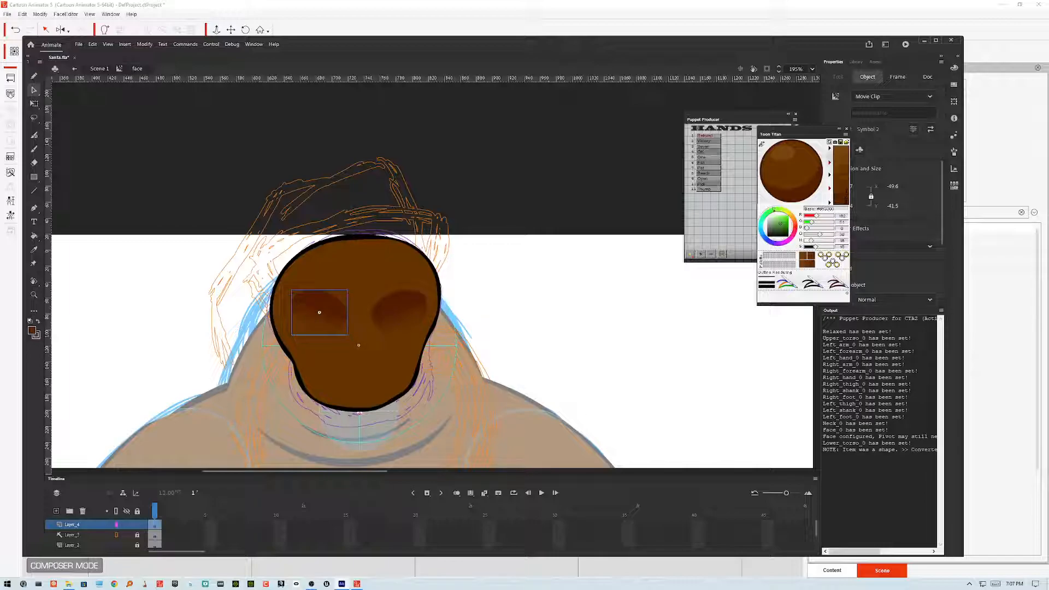
Step: Nudge both eye symbols sideways to balance their positions on the face
{"action": "key", "text": "Right"}
{"action": "key", "text": "Right"}
{"action": "key", "text": "Right"}
{"action": "key", "text": "Right"}
{"action": "key", "text": "Right"}
{"action": "left_click", "coordinate": [400, 313]}
{"action": "key", "text": "Left"}
{"action": "key", "text": "Left"}
{"action": "key", "text": "Left"}
{"action": "key", "text": "Left"}
{"action": "key", "text": "Left"}
{"action": "key", "text": "Left"}
{"action": "key", "text": "Left"}
{"action": "key", "text": "Right"}
{"action": "key", "text": "Right"}
{"action": "left_click", "coordinate": [459, 279]}
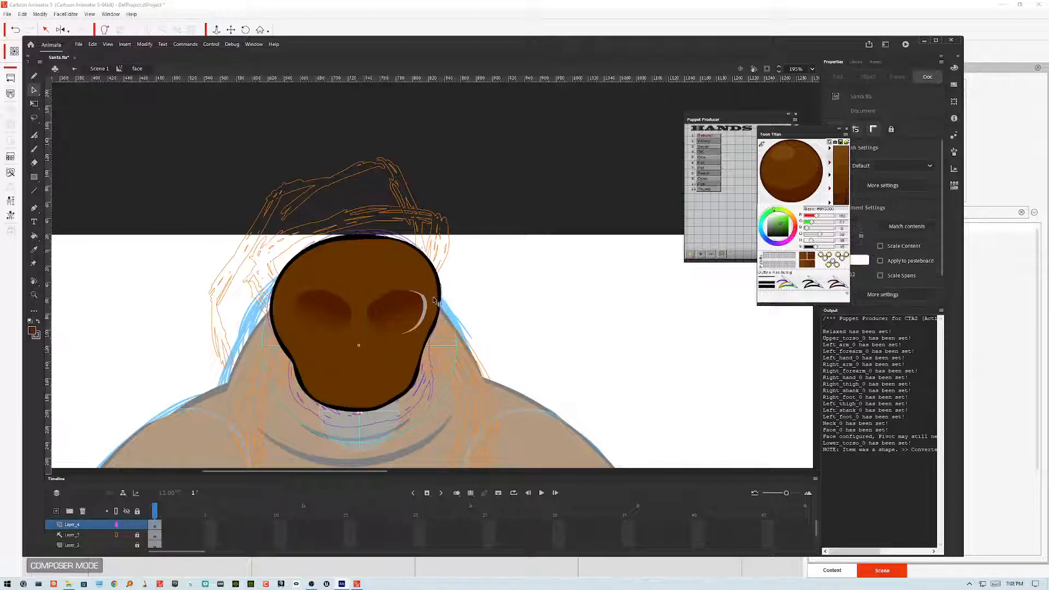
Step: Paint over the white highlight stroke on the right eye with the brown fill
{"action": "left_click", "coordinate": [436, 304]}
{"action": "left_click", "coordinate": [437, 300]}
{"action": "left_click", "coordinate": [34, 236]}
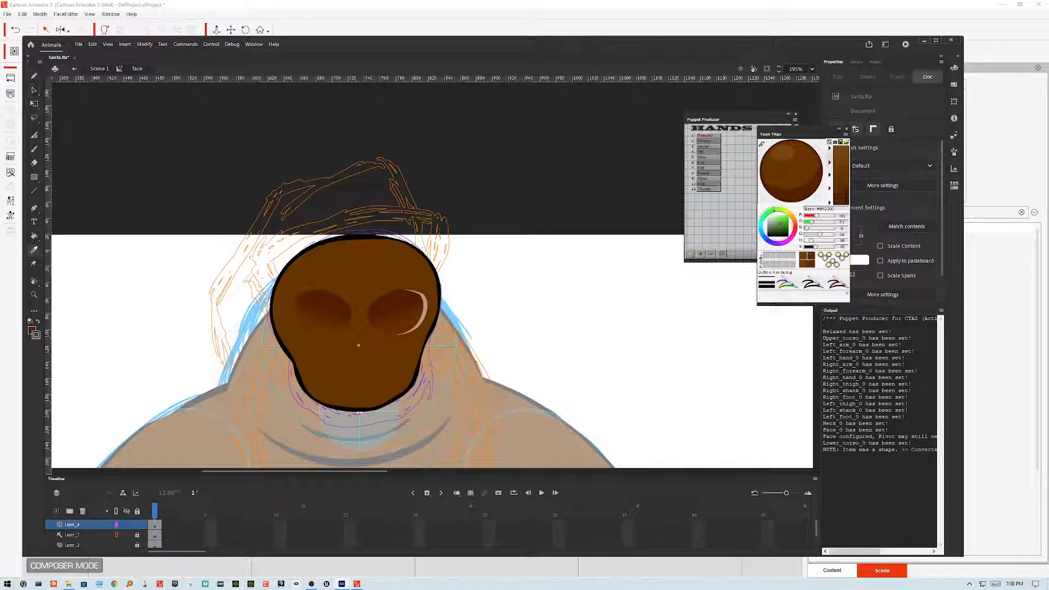
{"action": "left_click", "coordinate": [427, 308]}
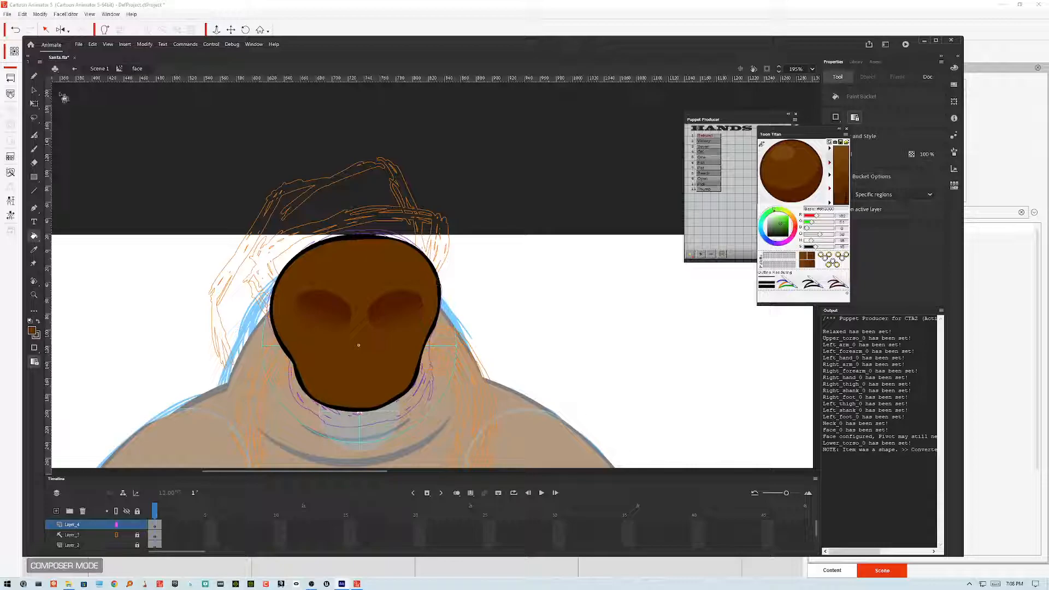
Step: Group both eye symbols and center the group horizontally on the stage with Align
{"action": "key", "text": "v"}
{"action": "left_click", "coordinate": [336, 308]}
{"action": "left_click", "coordinate": [398, 313], "text": "shift"}
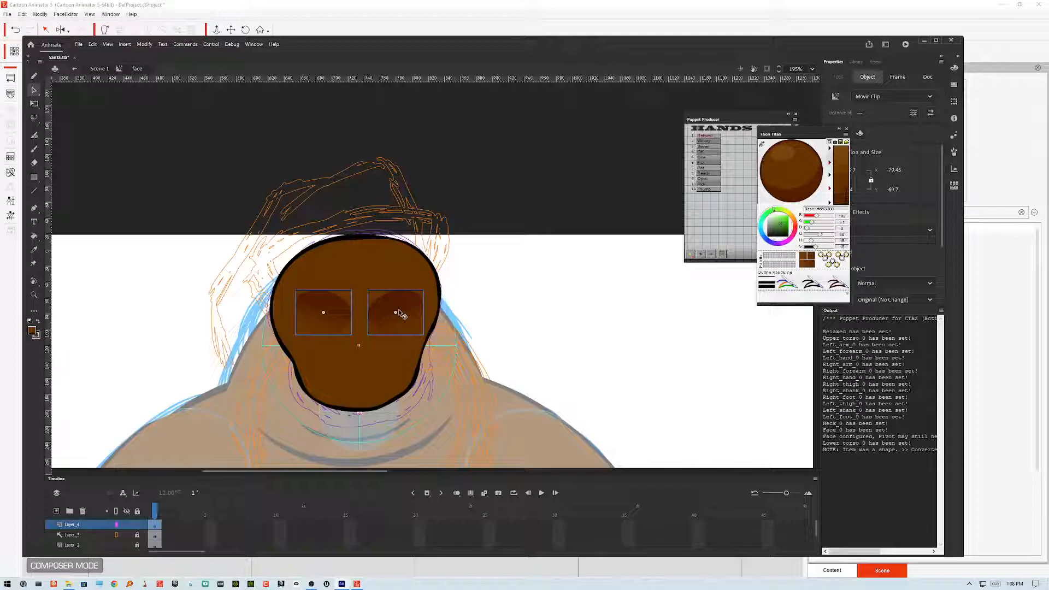
{"action": "key", "text": "ctrl+g"}
{"action": "key", "text": "ctrl+k"}
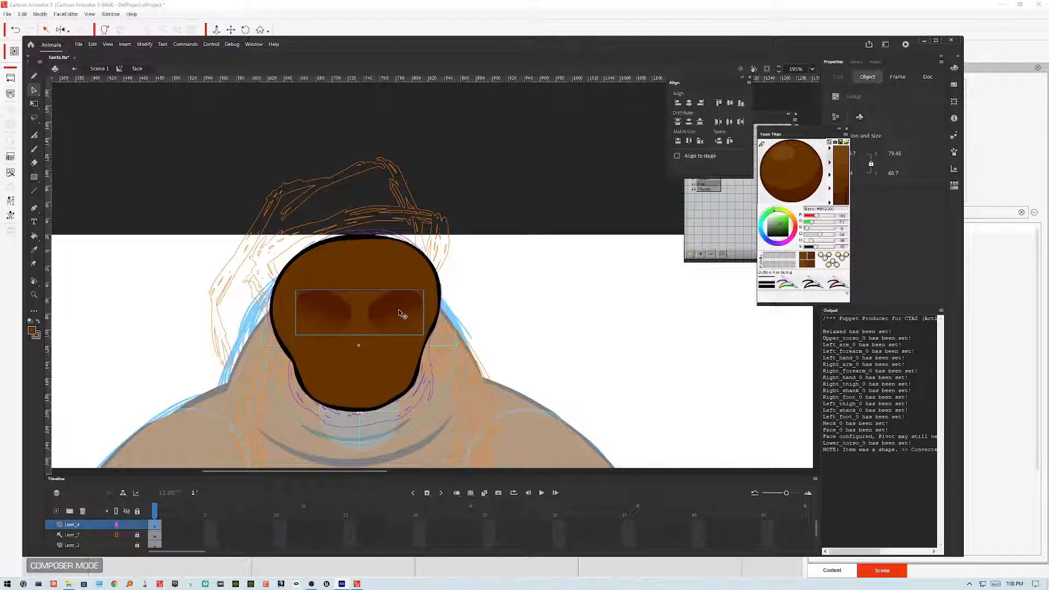
{"action": "left_click", "coordinate": [678, 155]}
{"action": "left_click", "coordinate": [689, 103]}
{"action": "left_click", "coordinate": [677, 156]}
{"action": "left_click", "coordinate": [580, 255]}
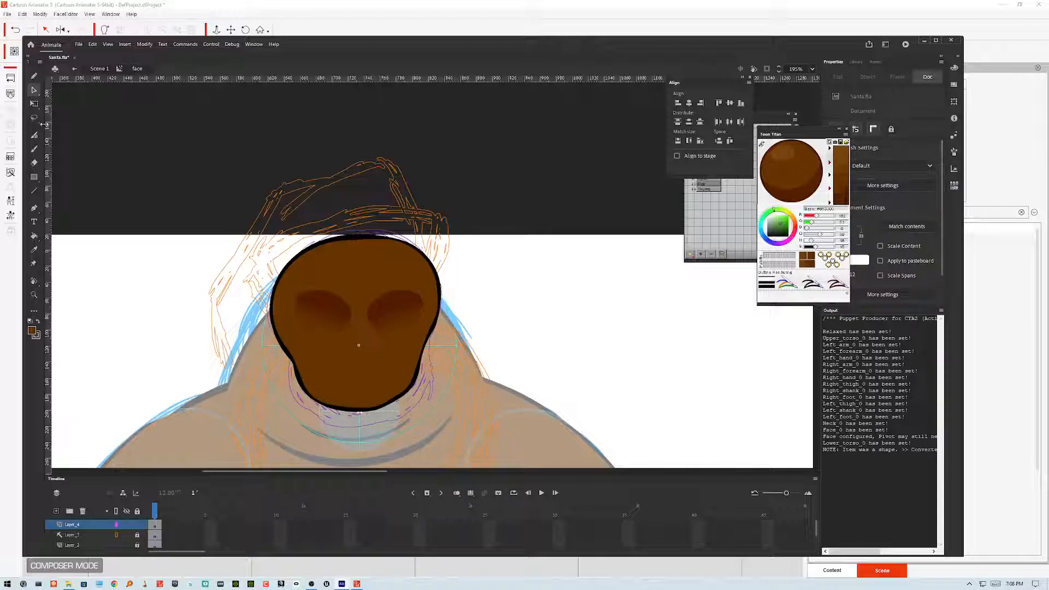
Step: With the brush in white, draw a rounded mouth outline below the eyes over the sketch
{"action": "left_click", "coordinate": [34, 149]}
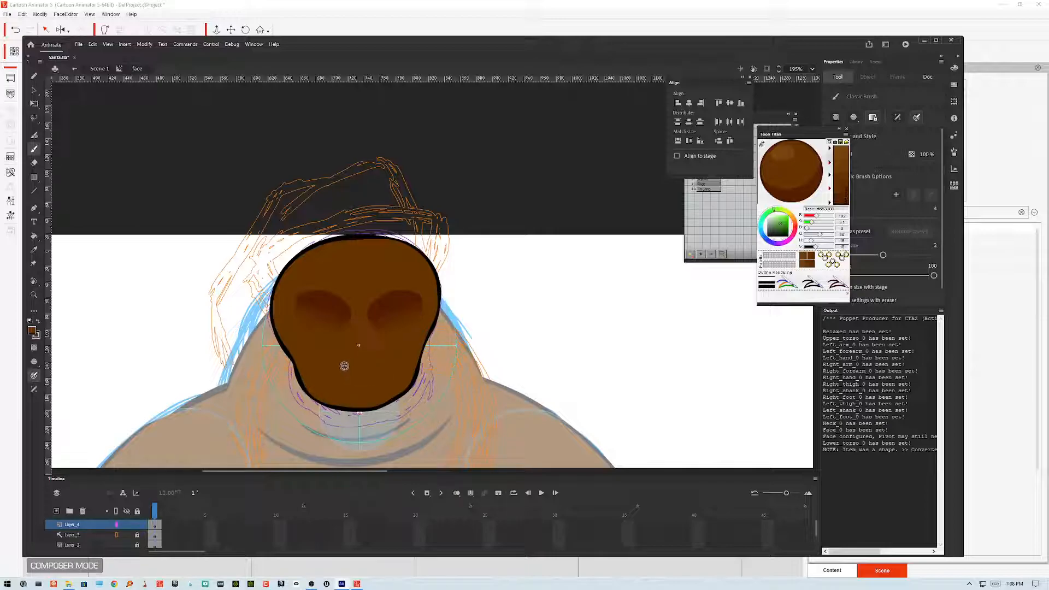
{"action": "left_click", "coordinate": [116, 525]}
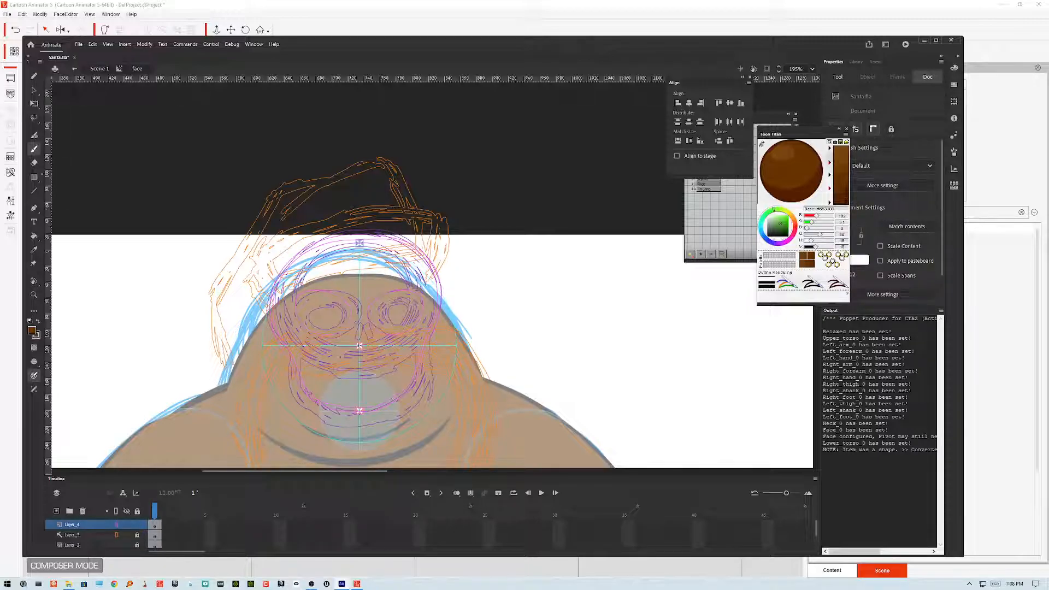
{"action": "left_click", "coordinate": [32, 331]}
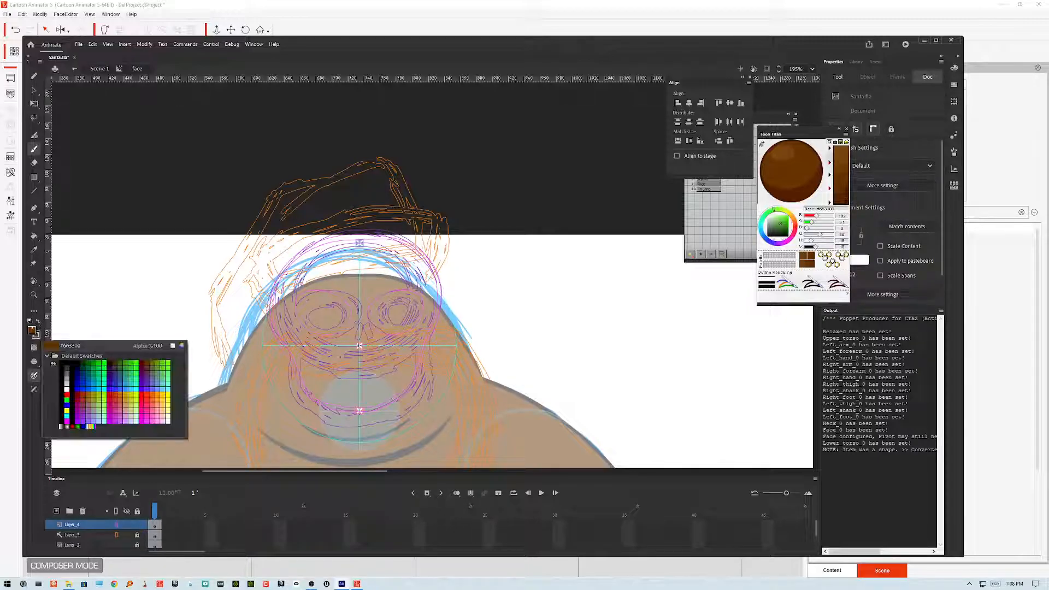
{"action": "left_click", "coordinate": [69, 381]}
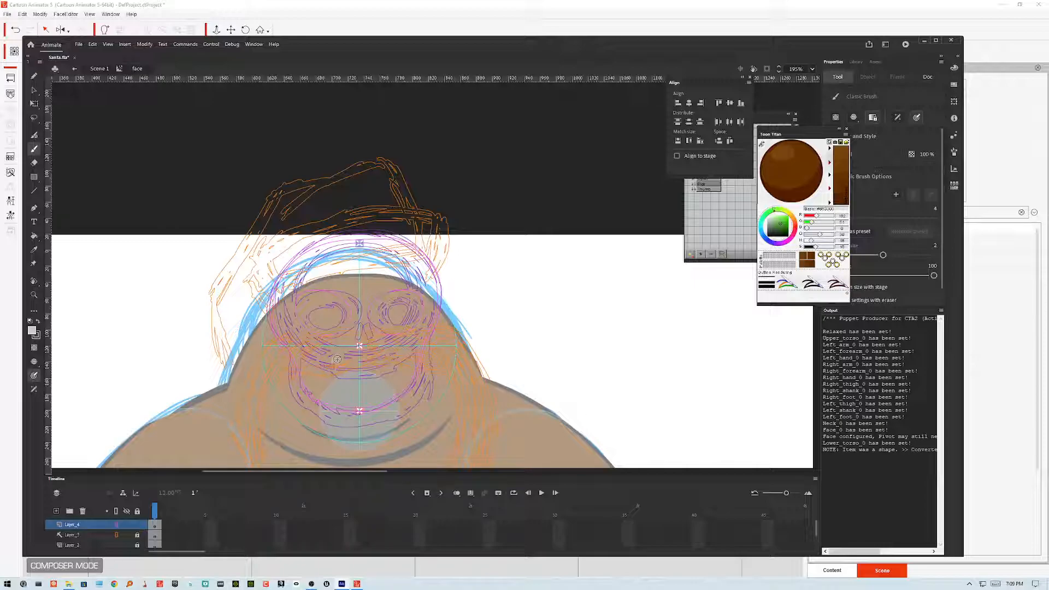
{"action": "mouse_move", "coordinate": [335, 372]}
{"action": "left_mouse_down"}
{"action": "mouse_move", "coordinate": [374, 378]}
{"action": "mouse_move", "coordinate": [398, 366]}
{"action": "mouse_move", "coordinate": [388, 353]}
{"action": "mouse_move", "coordinate": [336, 360]}
{"action": "left_mouse_up"}
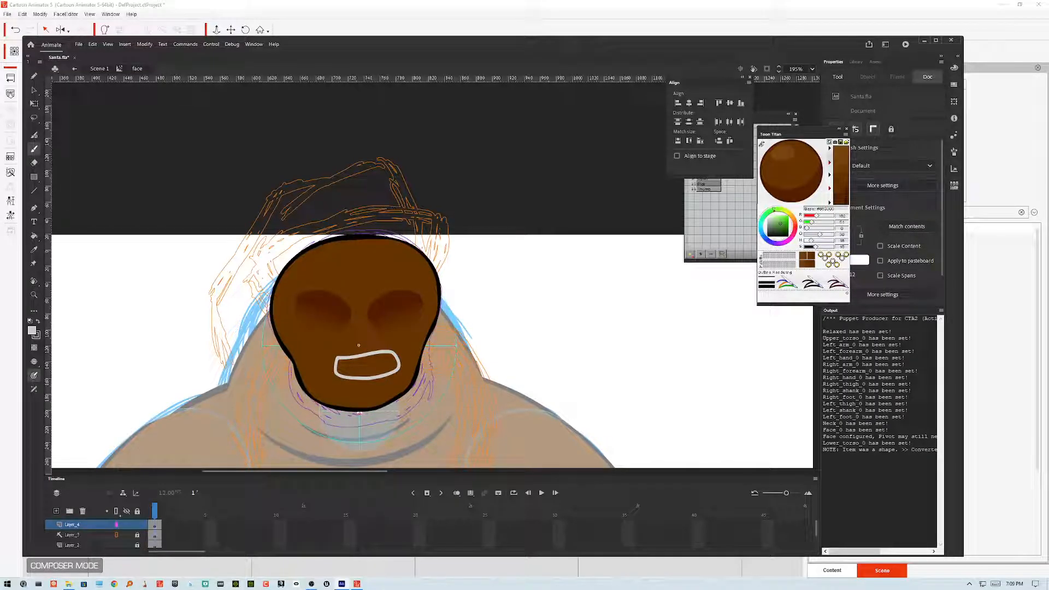
Step: Fill the inside of the mouth outline with light grey using the Paint Bucket
{"action": "key", "text": "k"}
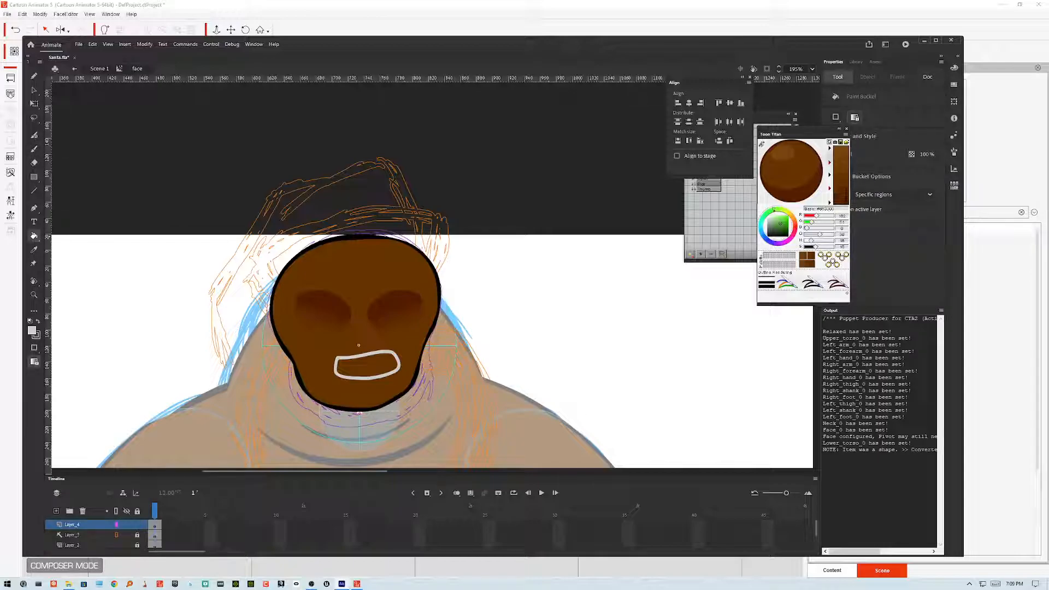
{"action": "left_click", "coordinate": [391, 372]}
{"action": "key", "text": "v"}
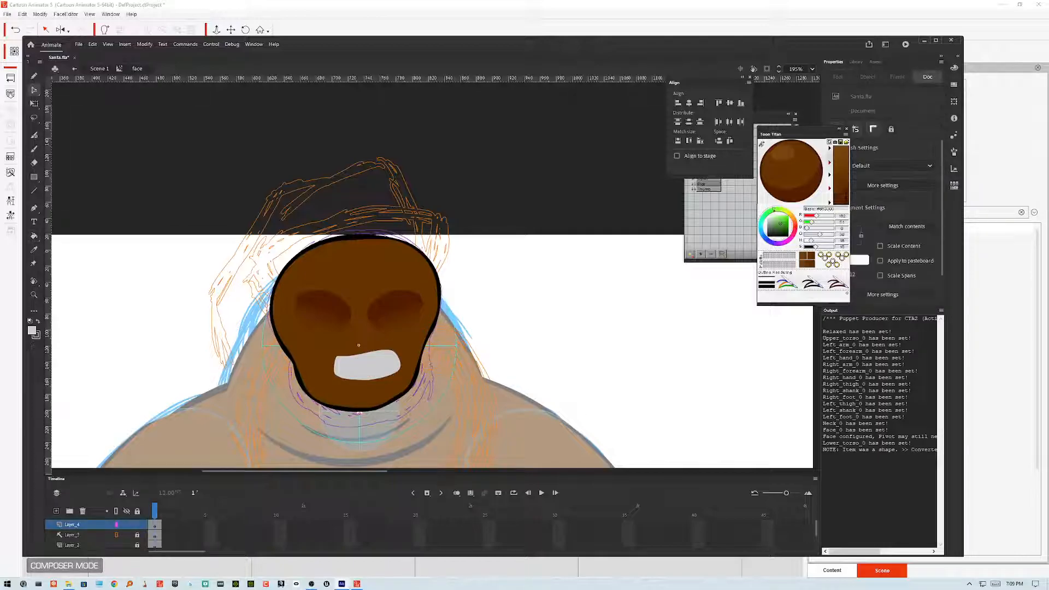
{"action": "left_click", "coordinate": [366, 365]}
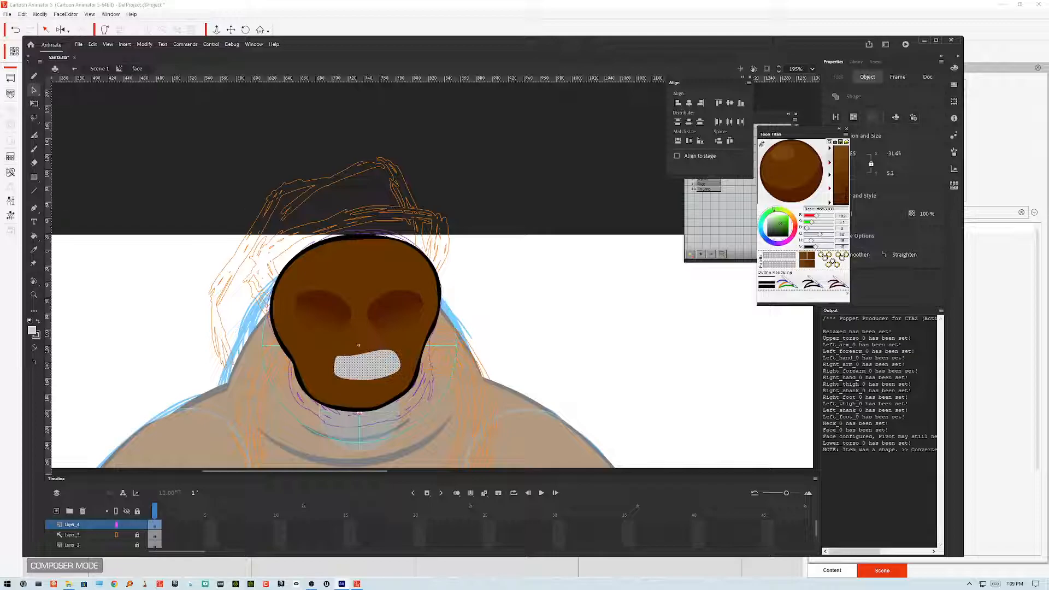
{"action": "left_click", "coordinate": [374, 382]}
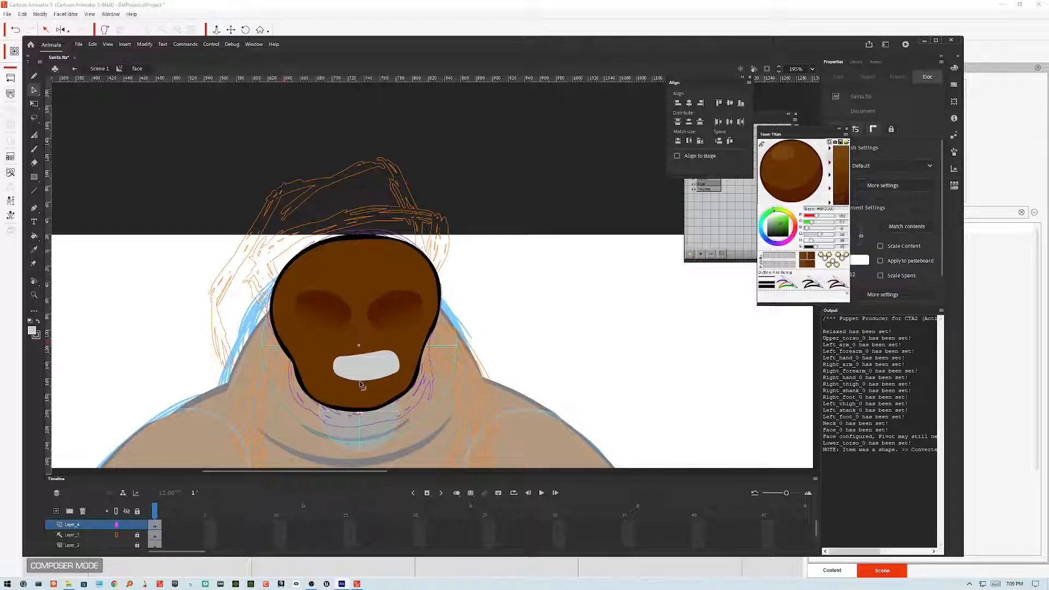
Step: Reshape the grey mouth fill into a row of teeth with a scalloped upper edge
{"action": "left_click_drag", "start_coordinate": [359, 382], "coordinate": [395, 372]}
{"action": "key", "text": "ctrl+z"}
{"action": "left_click_drag", "start_coordinate": [353, 373], "coordinate": [377, 371]}
{"action": "left_click_drag", "start_coordinate": [348, 373], "coordinate": [348, 377]}
{"action": "key", "text": "ctrl+z"}
{"action": "key", "text": "ctrl+z"}
{"action": "key", "text": "ctrl+z"}
{"action": "key", "text": "ctrl+z"}
{"action": "mouse_move", "coordinate": [381, 352]}
{"action": "left_mouse_down"}
{"action": "mouse_move", "coordinate": [335, 359]}
{"action": "mouse_move", "coordinate": [394, 358]}
{"action": "left_mouse_up"}
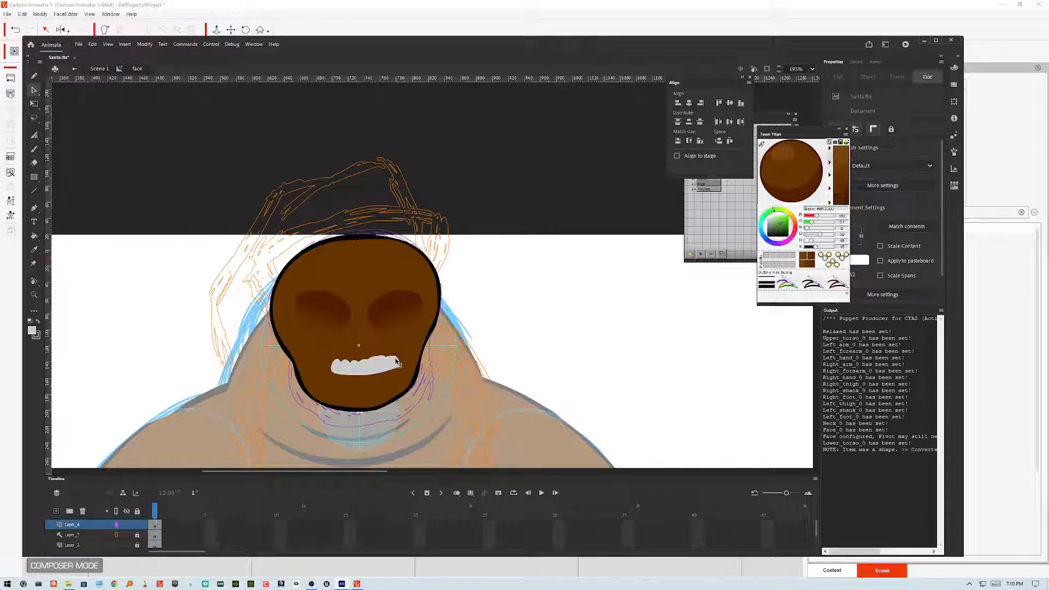
{"action": "left_click_drag", "start_coordinate": [398, 362], "coordinate": [398, 358]}
Step: Zoom in on the teeth and pull their edges into more pointed, evenly spaced scallops
{"action": "key", "text": "ctrl+equal"}
{"action": "key", "text": "ctrl+equal"}
{"action": "left_click_drag", "start_coordinate": [398, 362], "coordinate": [440, 228]}
{"action": "left_click_drag", "start_coordinate": [184, 347], "coordinate": [188, 349]}
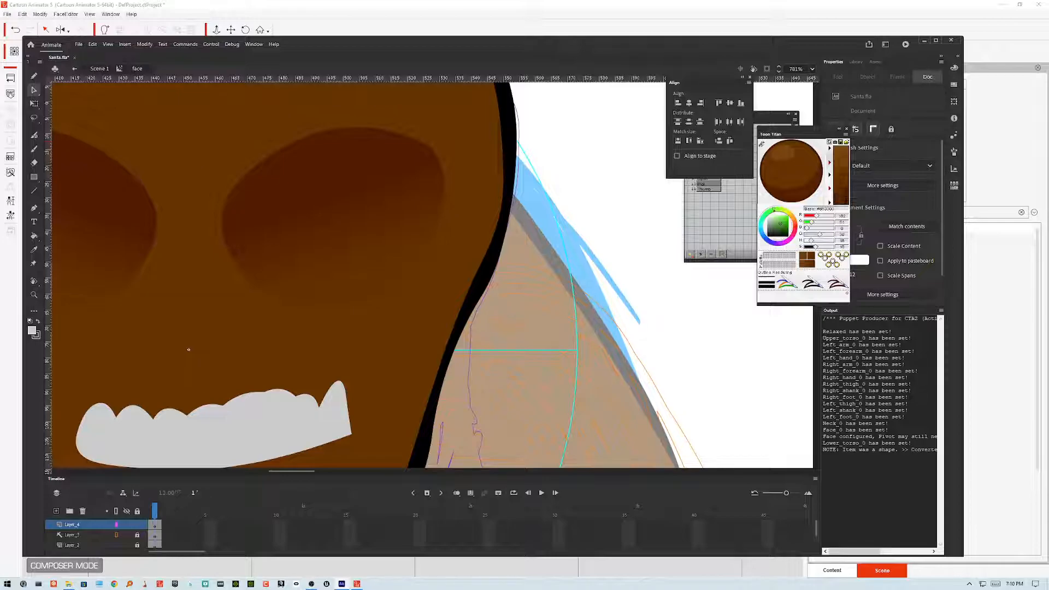
{"action": "left_click_drag", "start_coordinate": [188, 350], "coordinate": [217, 306]}
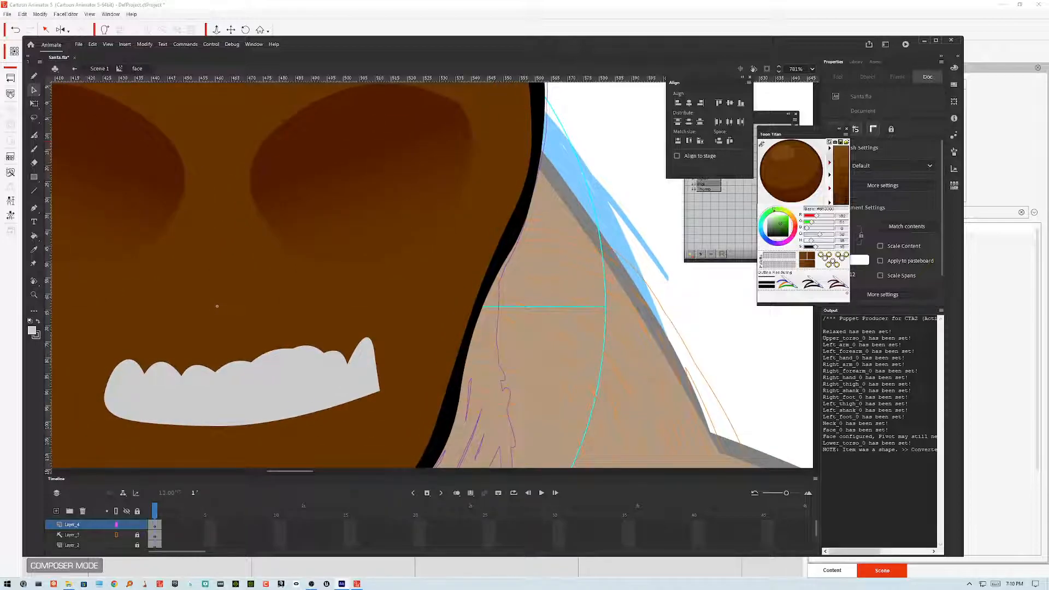
{"action": "left_click_drag", "start_coordinate": [367, 338], "coordinate": [292, 352]}
{"action": "left_click_drag", "start_coordinate": [314, 351], "coordinate": [132, 360]}
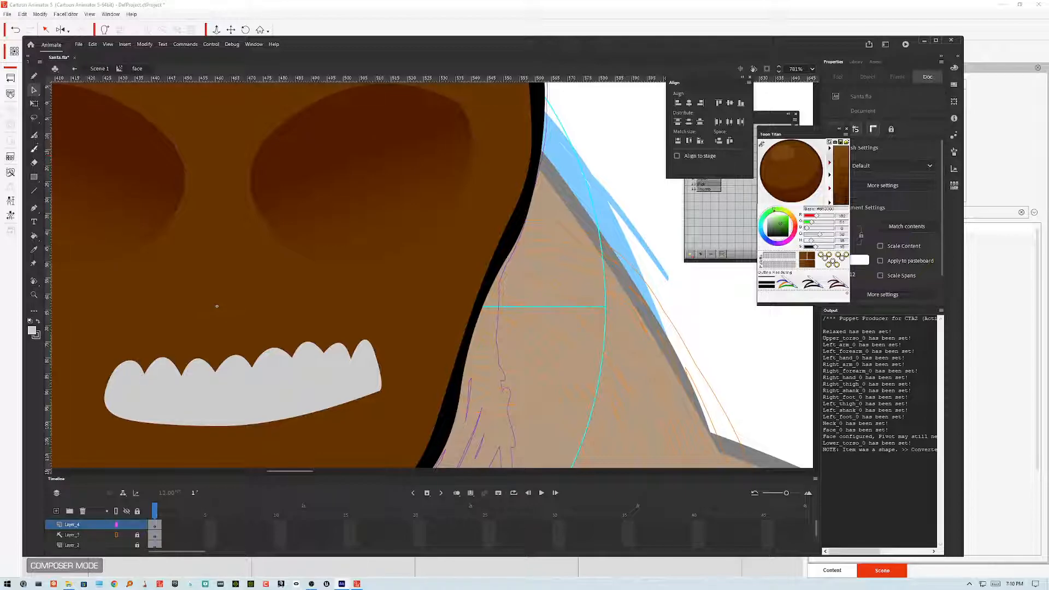
Step: Draw a dark brown pencil line arching over the teeth to outline the mouth
{"action": "left_click", "coordinate": [34, 76]}
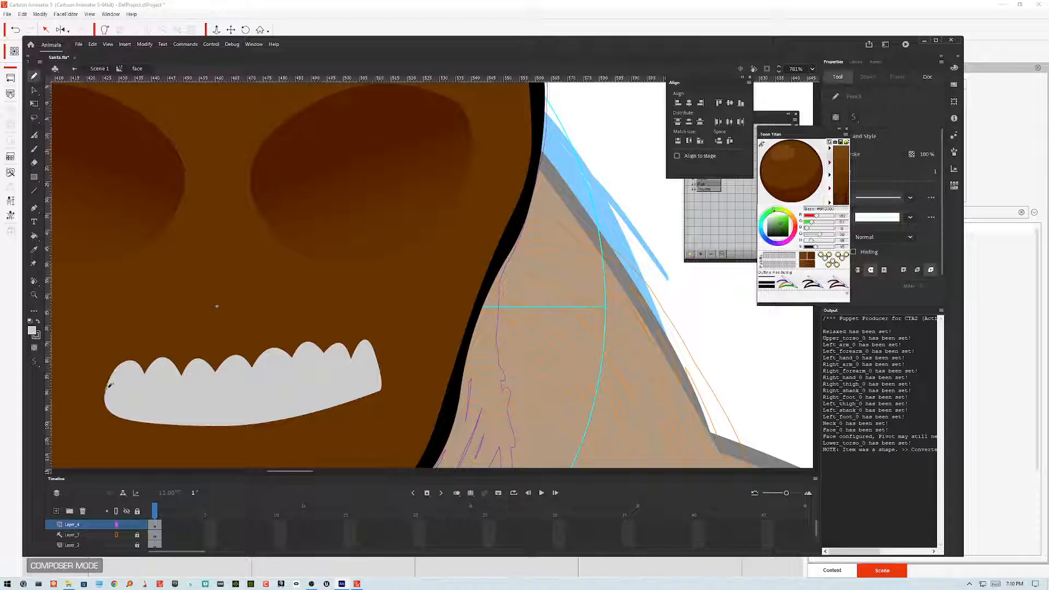
{"action": "left_click_drag", "start_coordinate": [113, 391], "coordinate": [113, 393]}
{"action": "mouse_move", "coordinate": [116, 334]}
{"action": "left_mouse_down"}
{"action": "mouse_move", "coordinate": [168, 315]}
{"action": "mouse_move", "coordinate": [342, 304]}
{"action": "mouse_move", "coordinate": [375, 311]}
{"action": "mouse_move", "coordinate": [394, 350]}
{"action": "mouse_move", "coordinate": [376, 378]}
{"action": "left_mouse_up"}
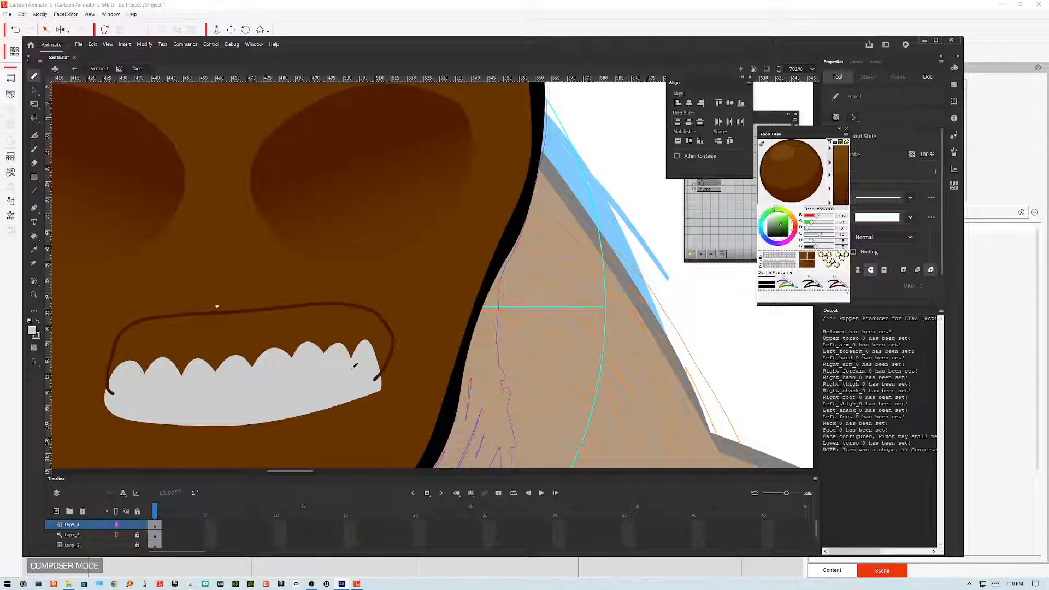
{"action": "key", "text": "v"}
{"action": "left_click", "coordinate": [392, 333]}
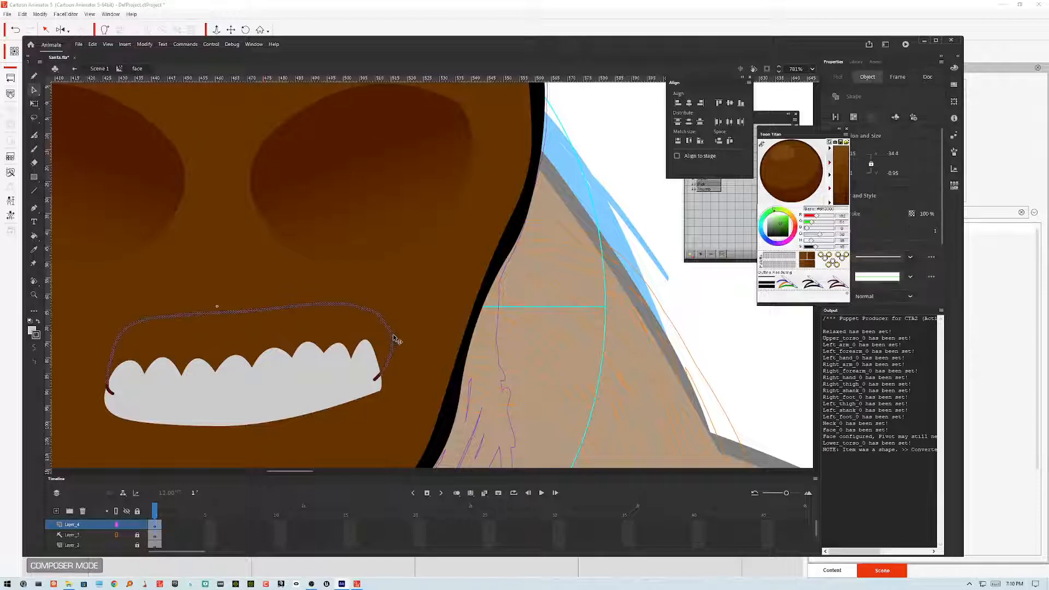
{"action": "left_click", "coordinate": [34, 347]}
{"action": "left_click", "coordinate": [523, 346]}
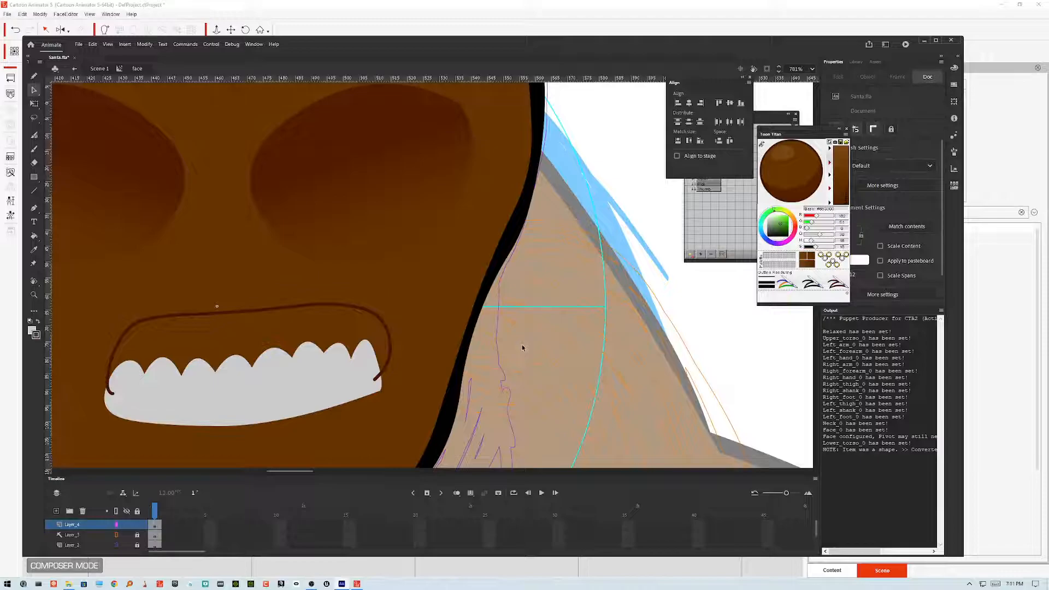
Step: Bend the ends of the mouth outline down beside the teeth corners
{"action": "right_click", "coordinate": [115, 353]}
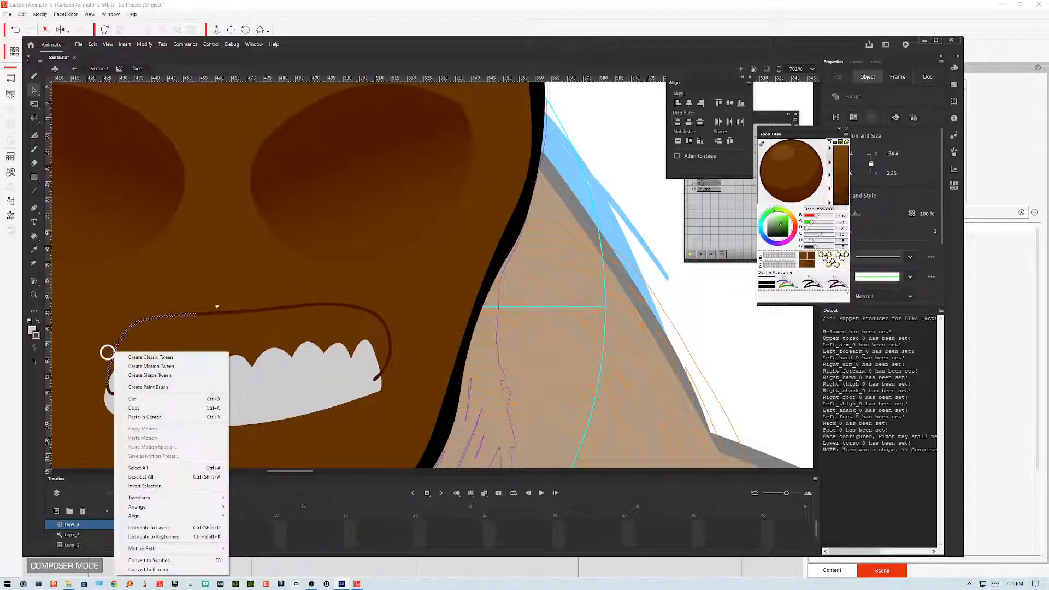
{"action": "left_click", "coordinate": [217, 306]}
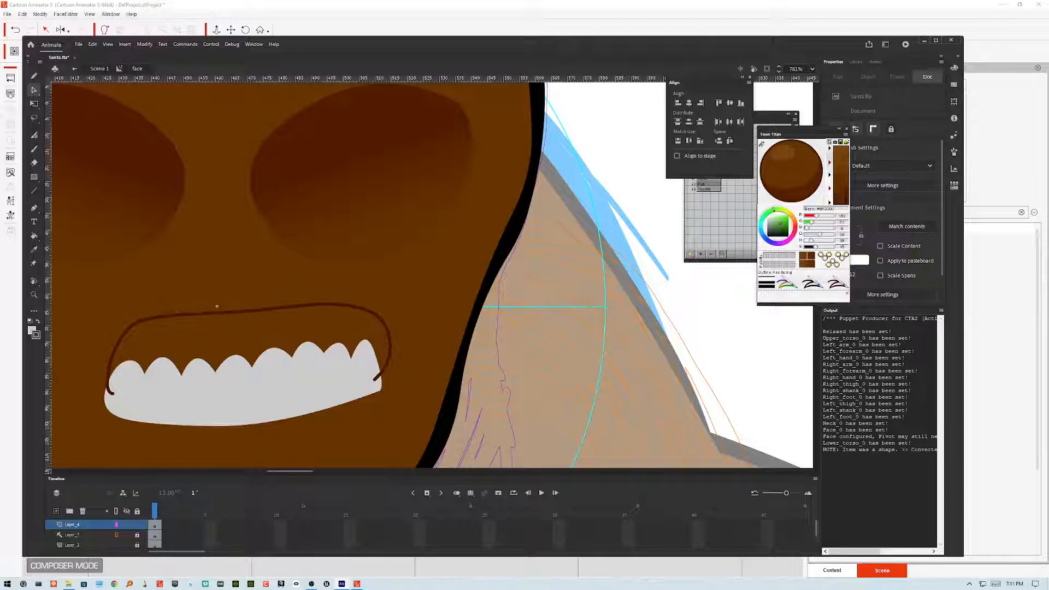
{"action": "left_click_drag", "start_coordinate": [123, 331], "coordinate": [127, 326]}
{"action": "left_click_drag", "start_coordinate": [101, 376], "coordinate": [92, 370]}
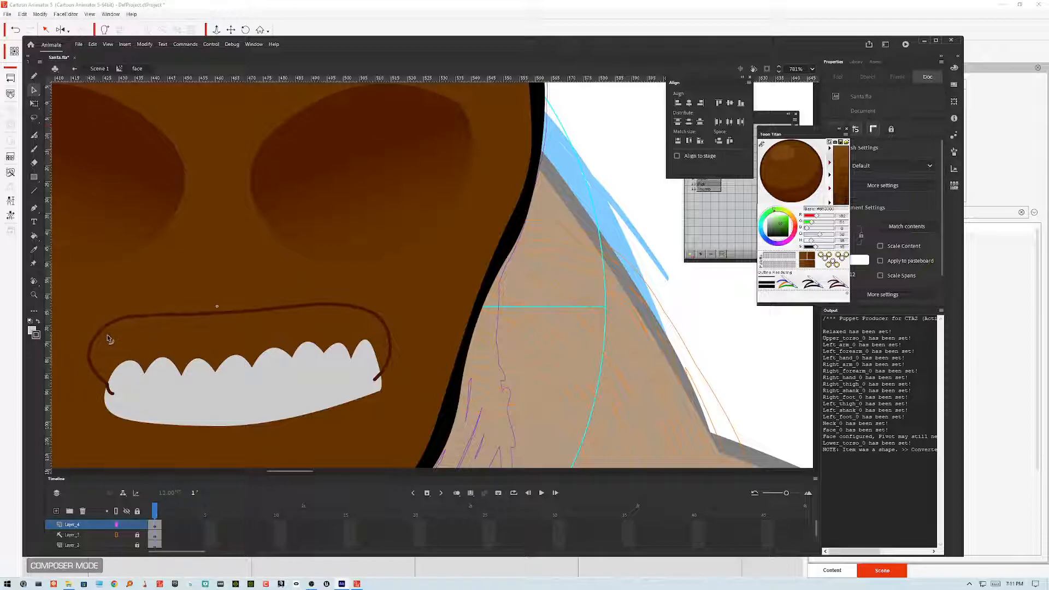
{"action": "left_click", "coordinate": [221, 313]}
{"action": "left_click", "coordinate": [246, 312], "text": "shift"}
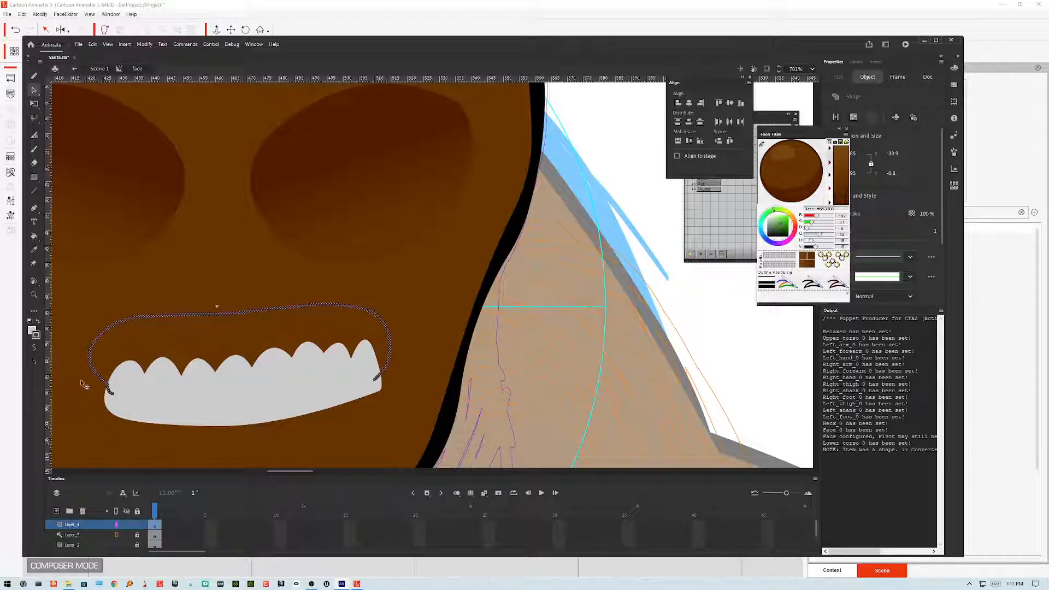
{"action": "left_click", "coordinate": [428, 313]}
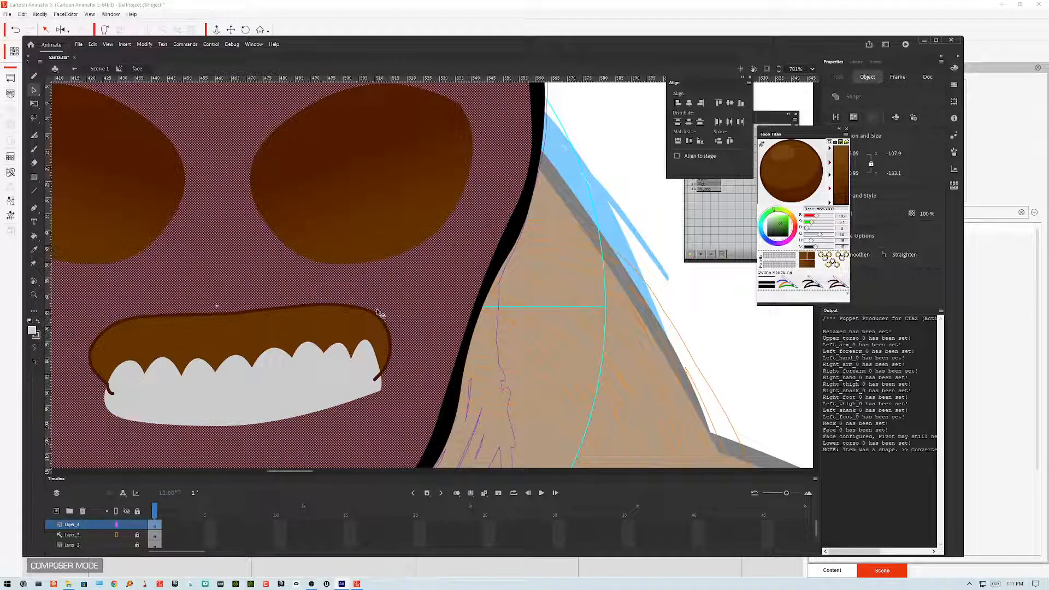
{"action": "left_click", "coordinate": [518, 308]}
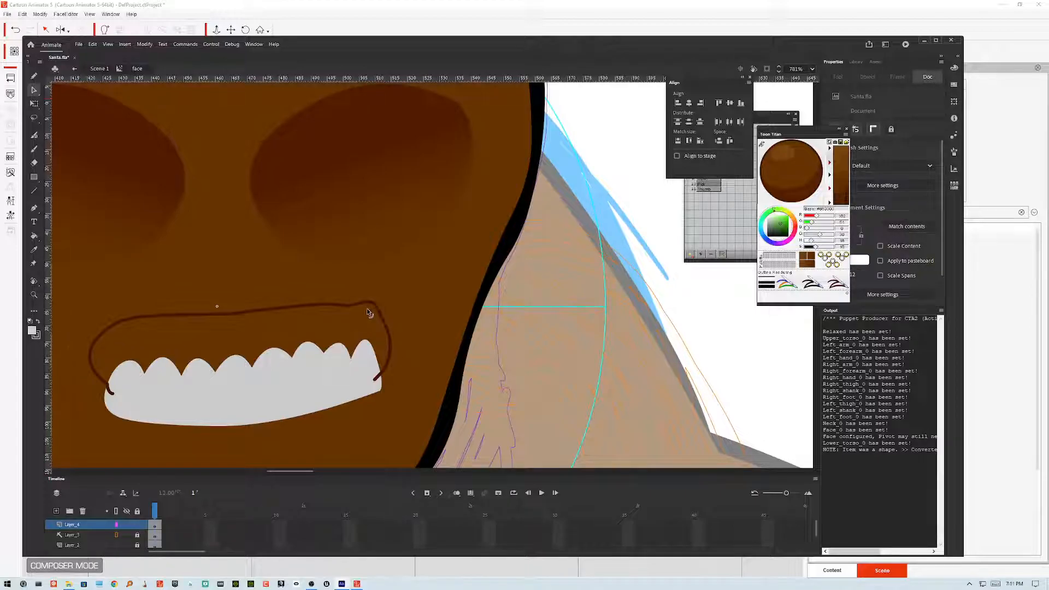
{"action": "left_click", "coordinate": [352, 305]}
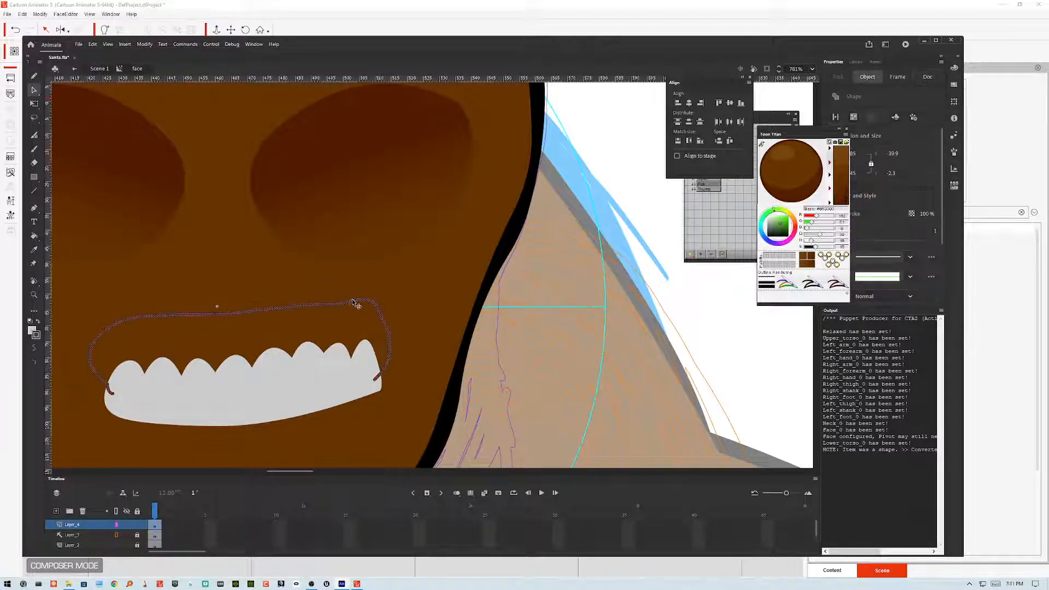
{"action": "left_click", "coordinate": [34, 349]}
{"action": "left_click", "coordinate": [493, 334]}
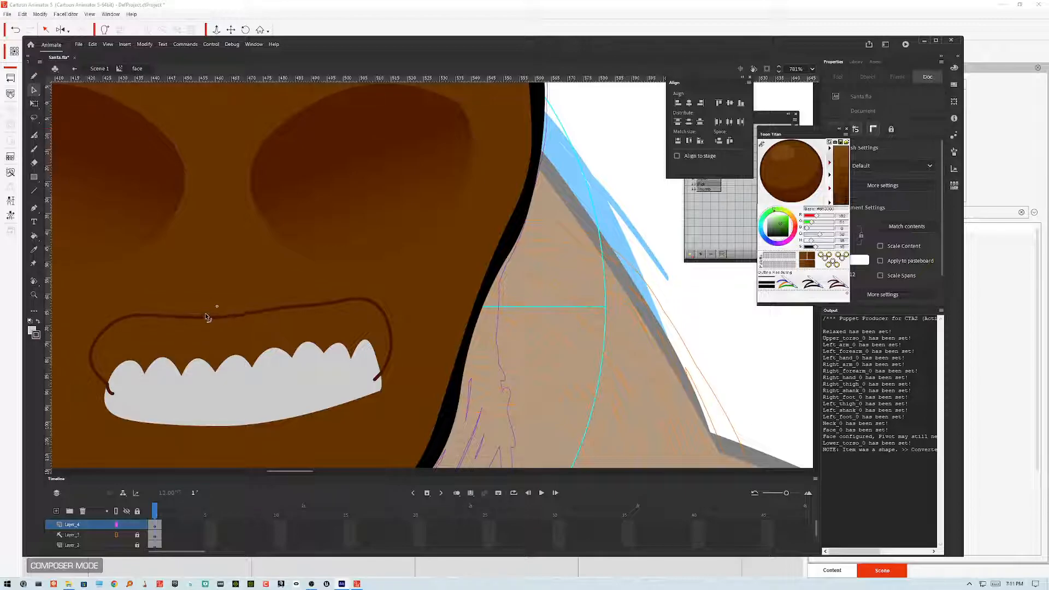
{"action": "key", "text": "ctrl+z"}
Step: Adjust the curve of the mouth outline's top arch and left side with the selection tool
{"action": "left_click_drag", "start_coordinate": [392, 330], "coordinate": [392, 330]}
{"action": "left_click_drag", "start_coordinate": [294, 305], "coordinate": [295, 306]}
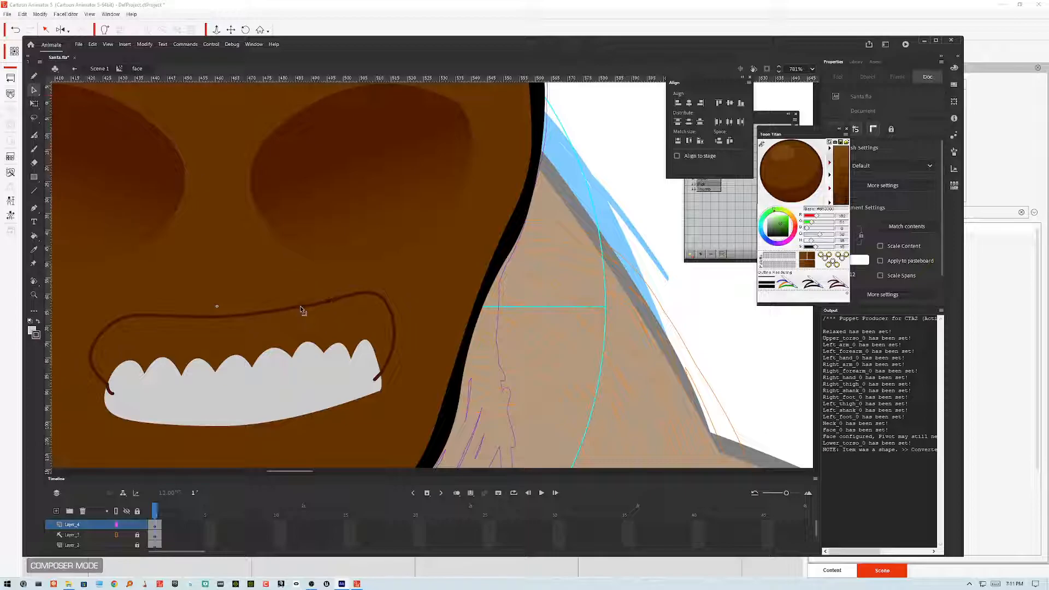
{"action": "left_click_drag", "start_coordinate": [330, 299], "coordinate": [341, 301]}
{"action": "left_click", "coordinate": [127, 377]}
{"action": "right_click", "coordinate": [109, 326]}
{"action": "left_click", "coordinate": [251, 330]}
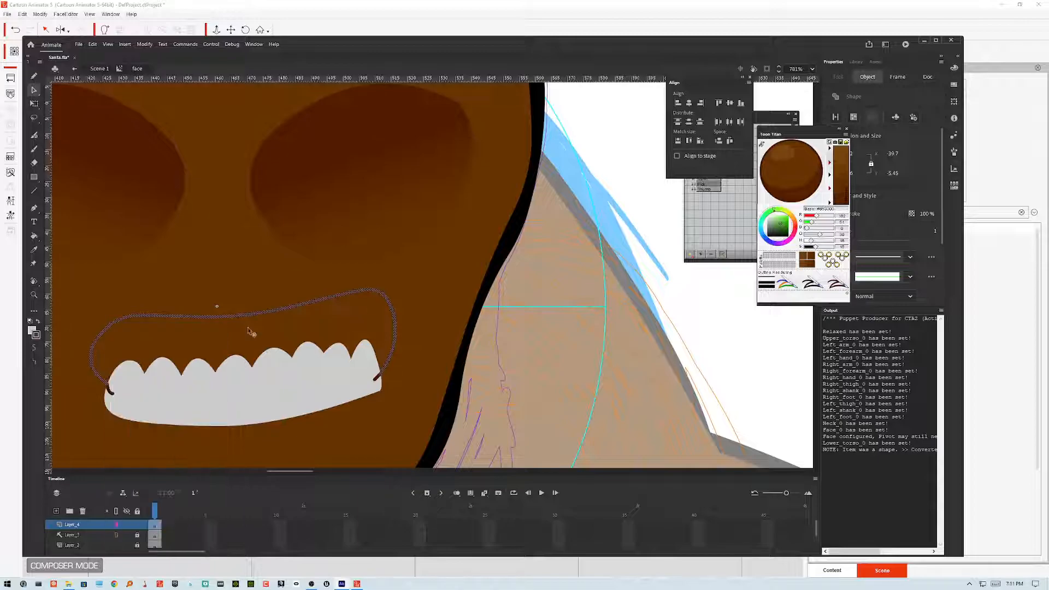
{"action": "left_click", "coordinate": [232, 332]}
{"action": "left_click", "coordinate": [504, 312]}
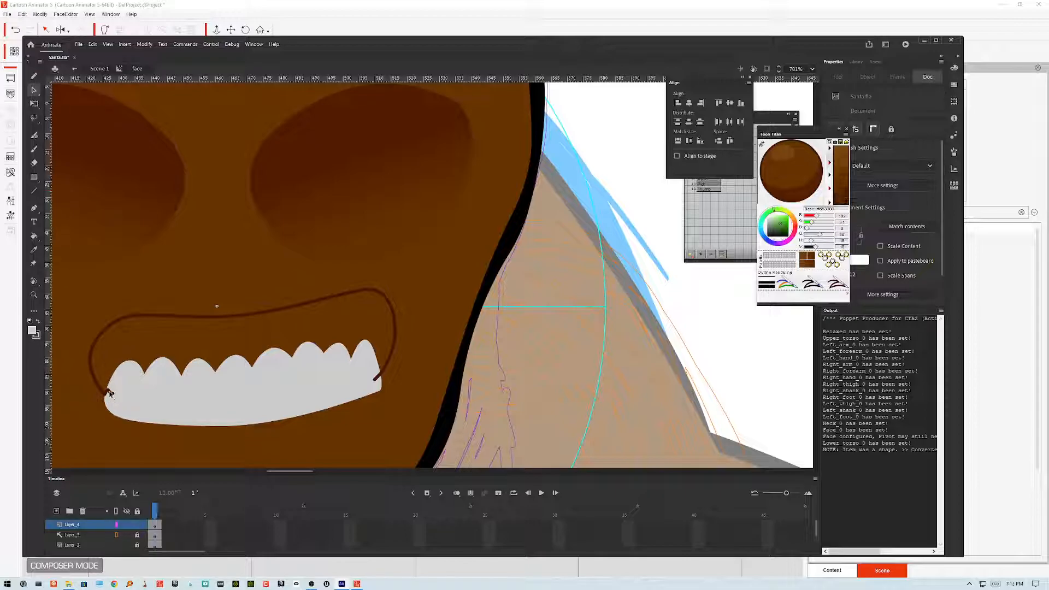
{"action": "left_click_drag", "start_coordinate": [99, 337], "coordinate": [97, 334]}
{"action": "left_click_drag", "start_coordinate": [165, 314], "coordinate": [165, 318]}
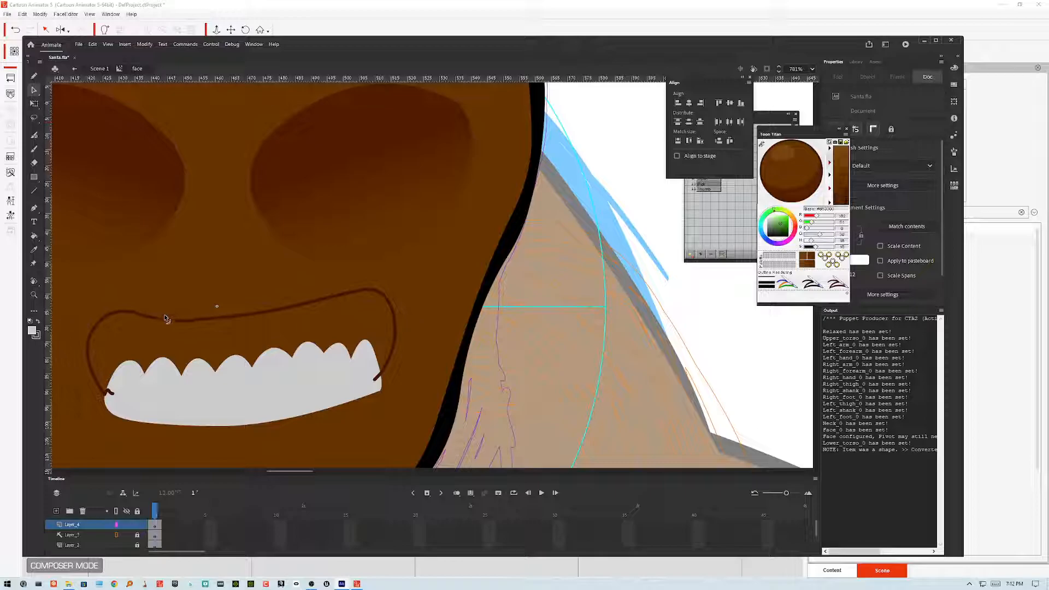
Step: Select the mouth outline and smooth it twice
{"action": "left_click", "coordinate": [283, 313]}
{"action": "left_click", "coordinate": [34, 348]}
{"action": "left_click", "coordinate": [34, 348]}
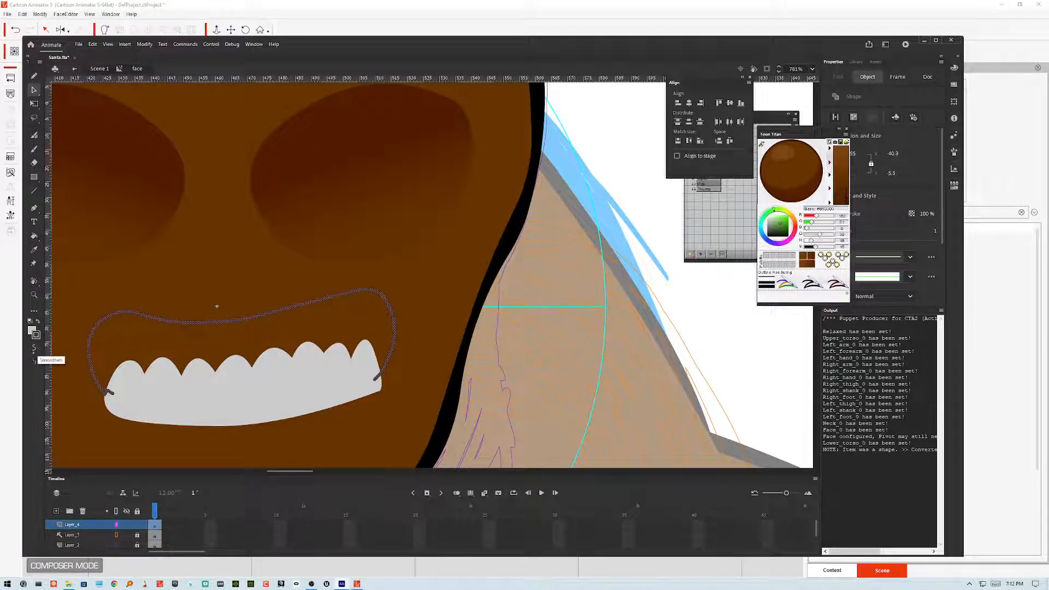
{"action": "left_click", "coordinate": [551, 377]}
{"action": "key", "text": "k"}
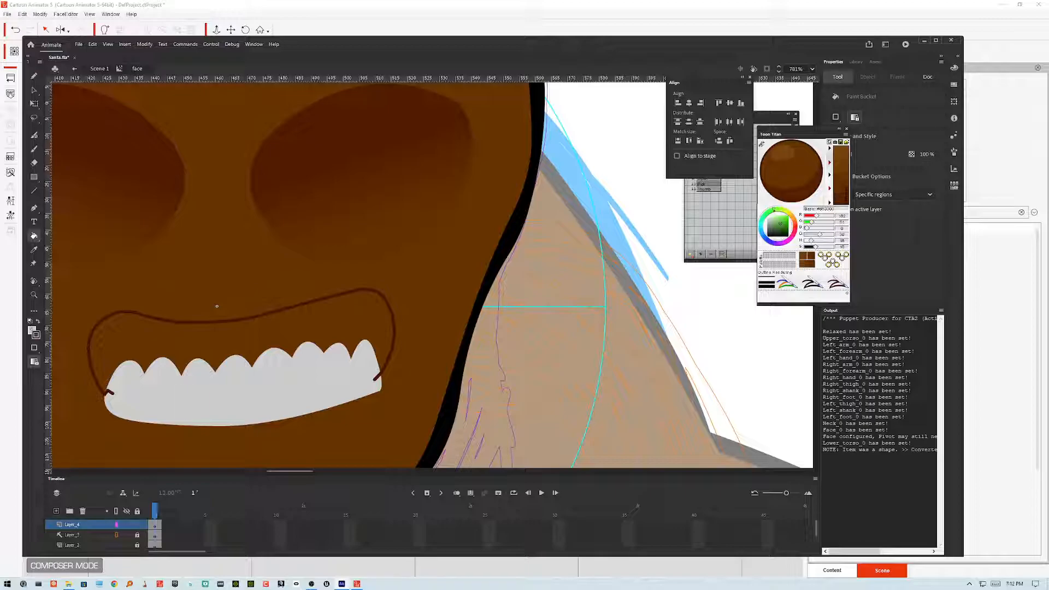
Step: Fill the mouth interior above the teeth with a bright pink mixed in the color picker
{"action": "left_click", "coordinate": [32, 330]}
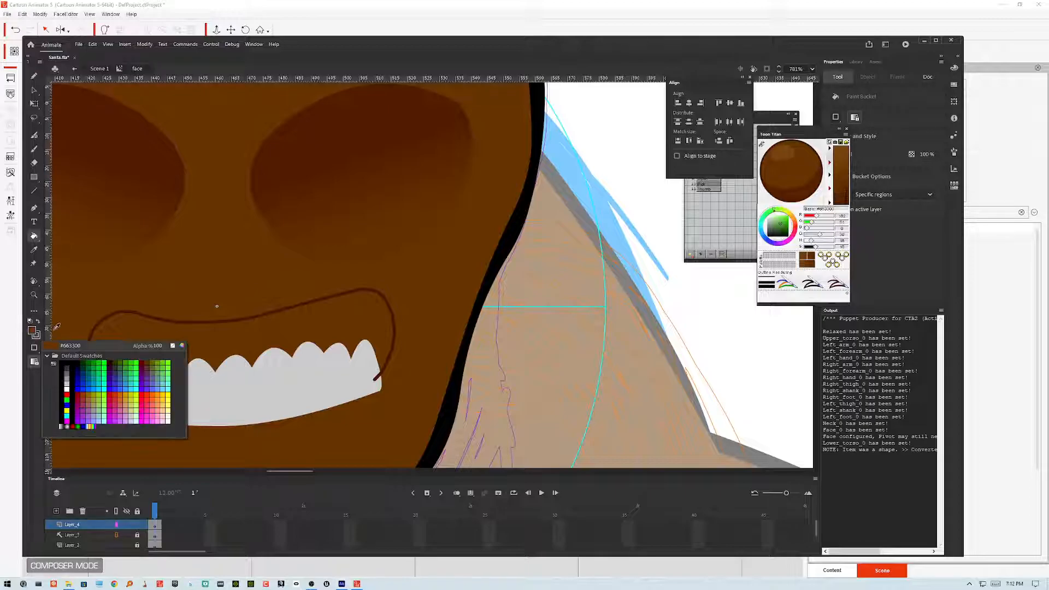
{"action": "left_click", "coordinate": [156, 404]}
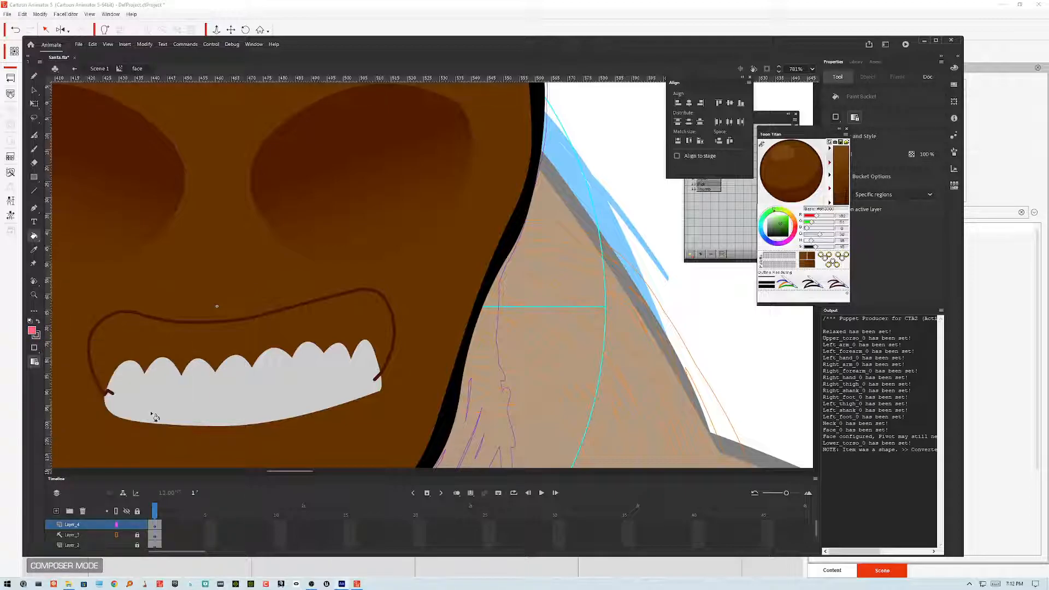
{"action": "left_click", "coordinate": [31, 330]}
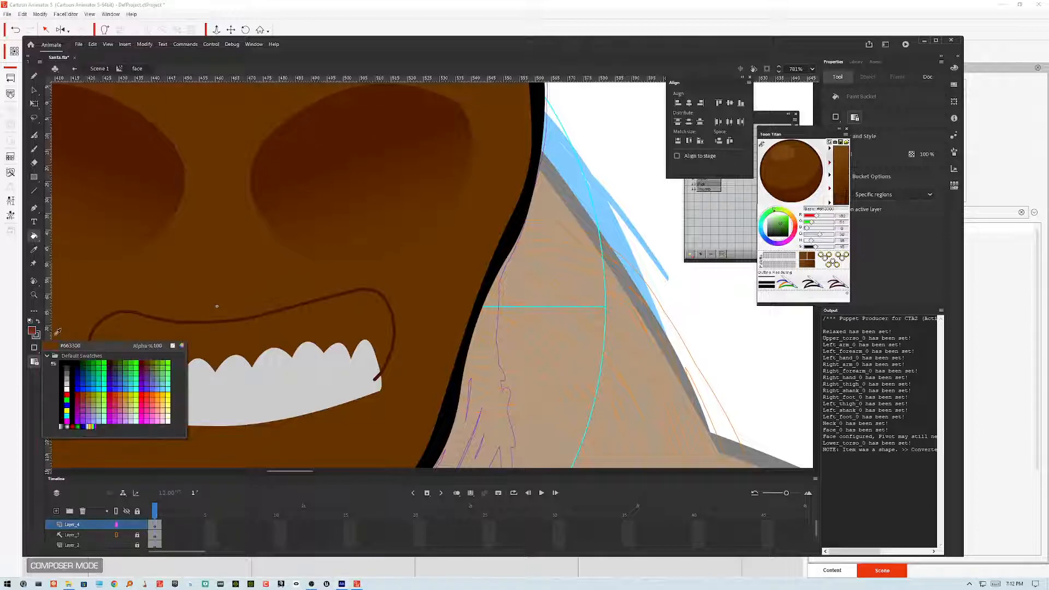
{"action": "left_click", "coordinate": [182, 346]}
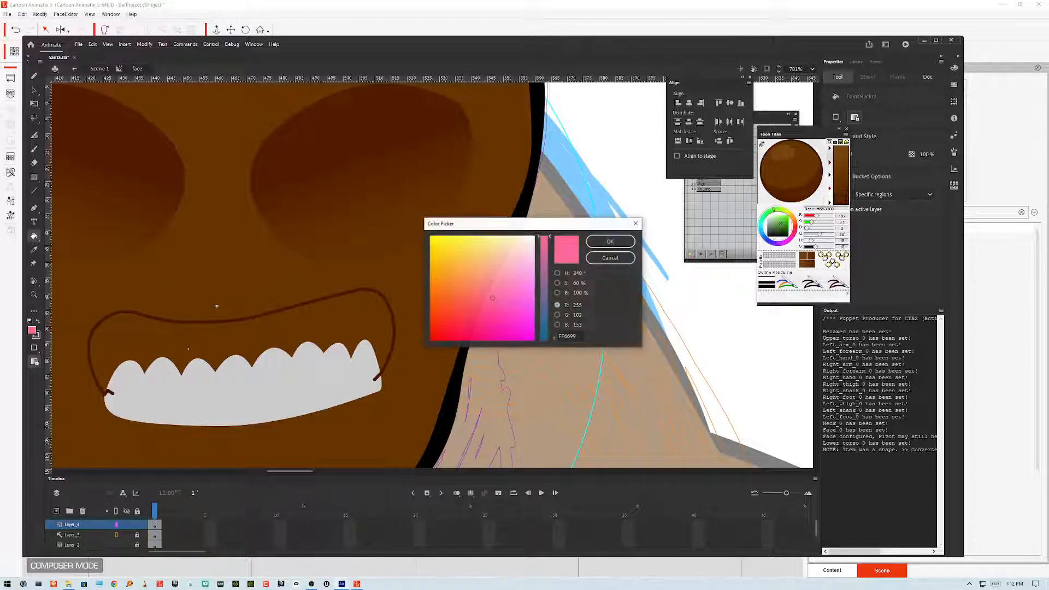
{"action": "left_click_drag", "start_coordinate": [493, 297], "coordinate": [494, 303]}
{"action": "left_click_drag", "start_coordinate": [579, 293], "coordinate": [564, 293]}
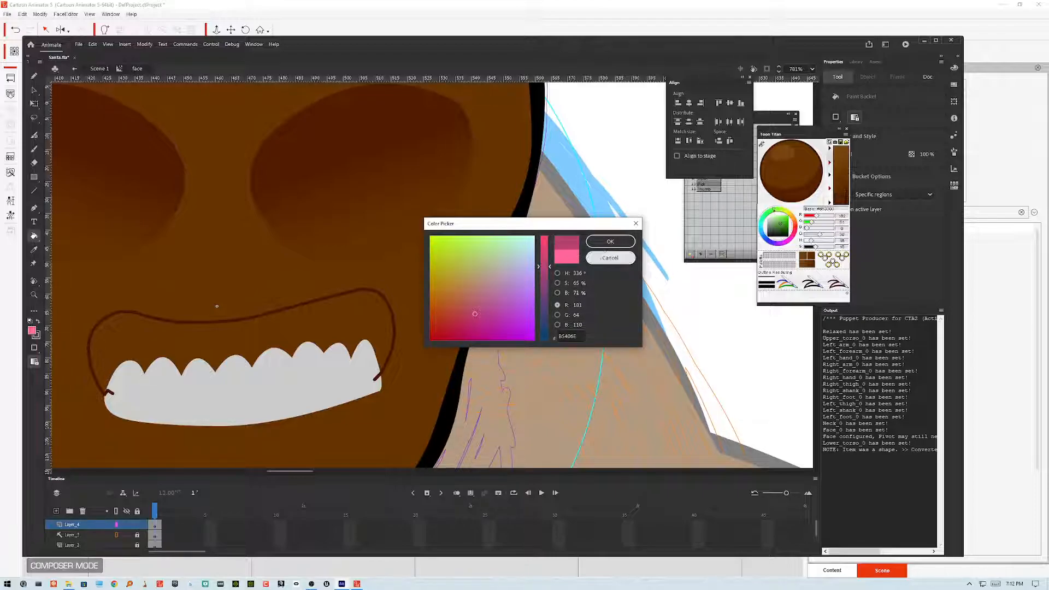
{"action": "left_click", "coordinate": [610, 241]}
{"action": "left_click", "coordinate": [392, 334]}
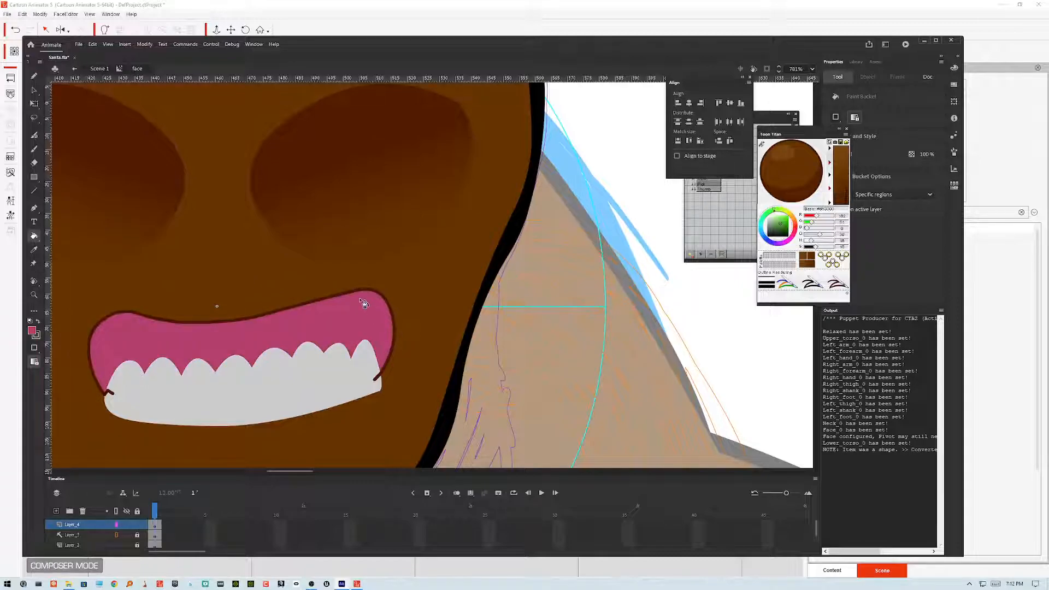
Step: Refill the mouth interior above the teeth with a darker, muted red-pink from the color picker
{"action": "left_click", "coordinate": [32, 331]}
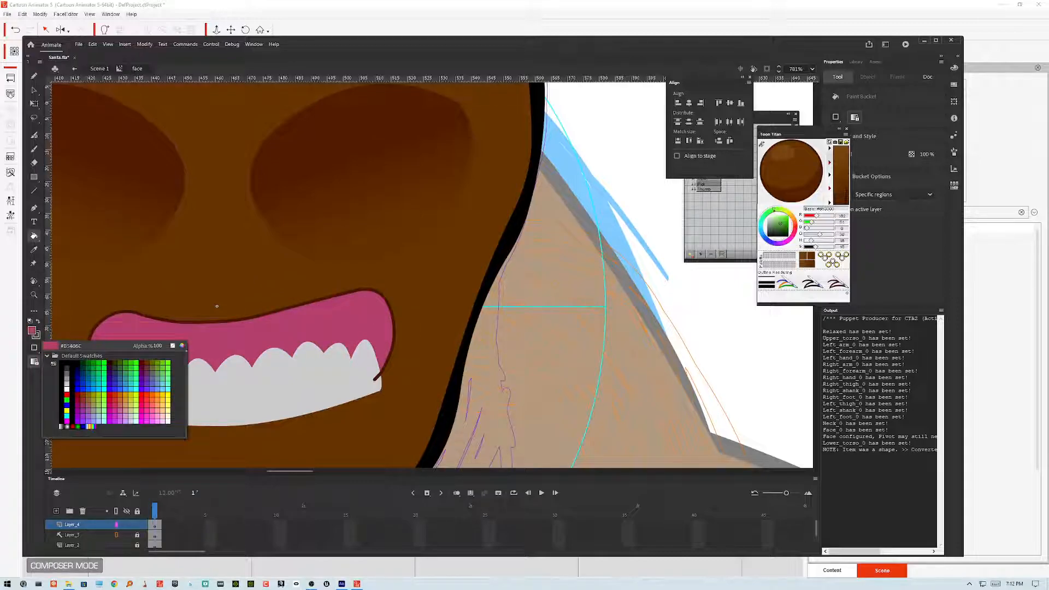
{"action": "left_click", "coordinate": [178, 347]}
{"action": "left_click_drag", "start_coordinate": [578, 294], "coordinate": [569, 293]}
{"action": "left_click_drag", "start_coordinate": [466, 319], "coordinate": [460, 316]}
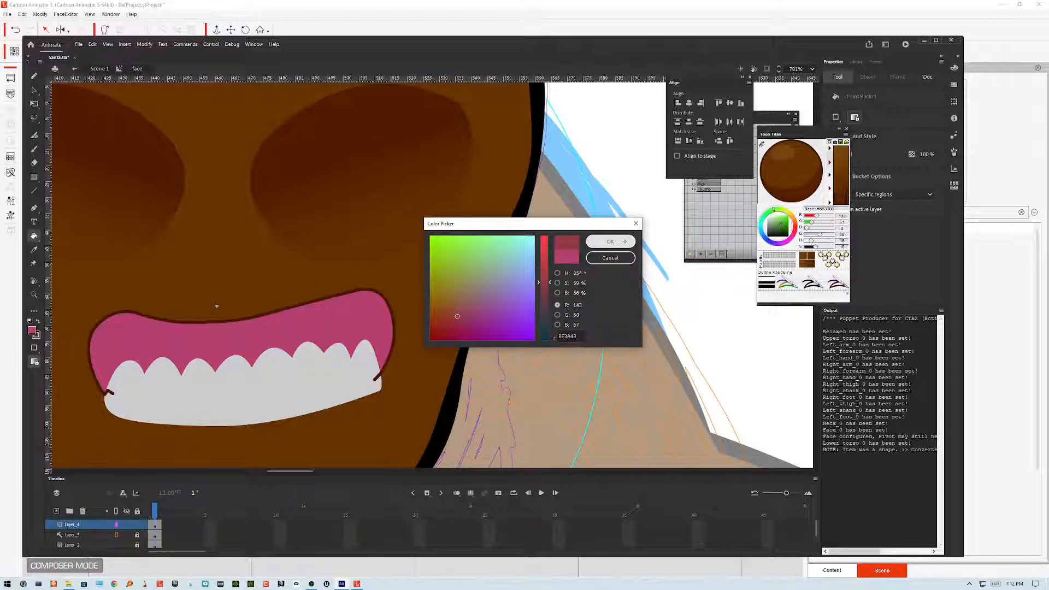
{"action": "left_click", "coordinate": [611, 241]}
{"action": "left_click", "coordinate": [375, 328]}
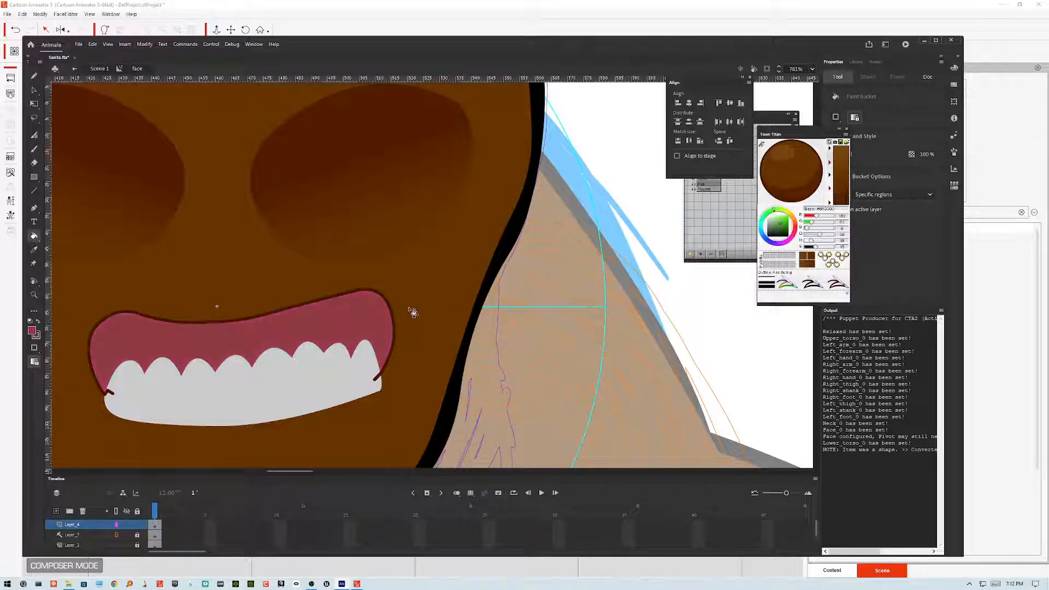
Step: Select the dark brown mouth outline and delete it
{"action": "left_click", "coordinate": [33, 90]}
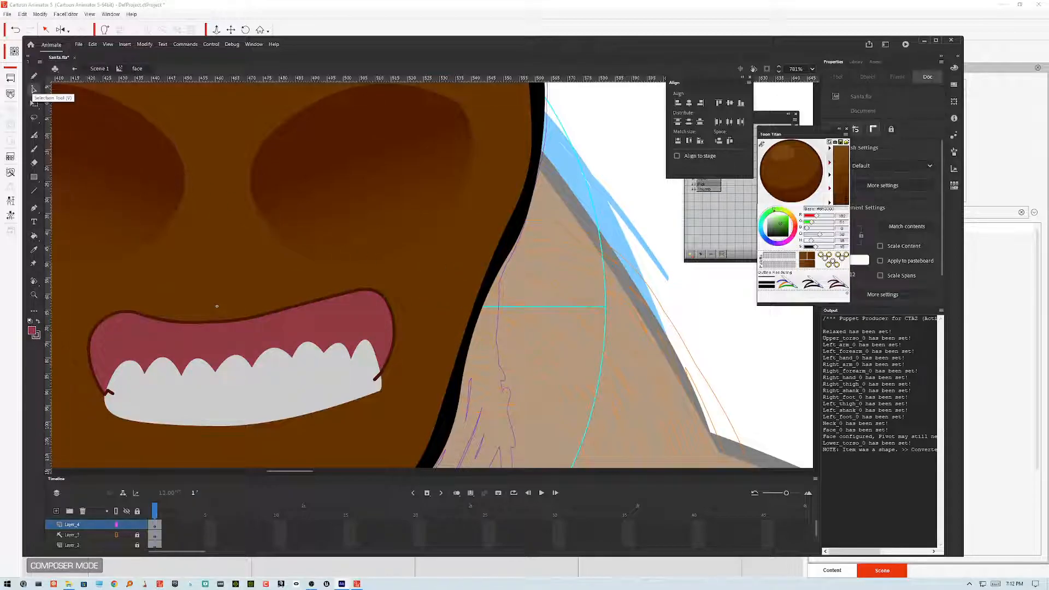
{"action": "left_click", "coordinate": [393, 341]}
{"action": "double_click", "coordinate": [393, 343]}
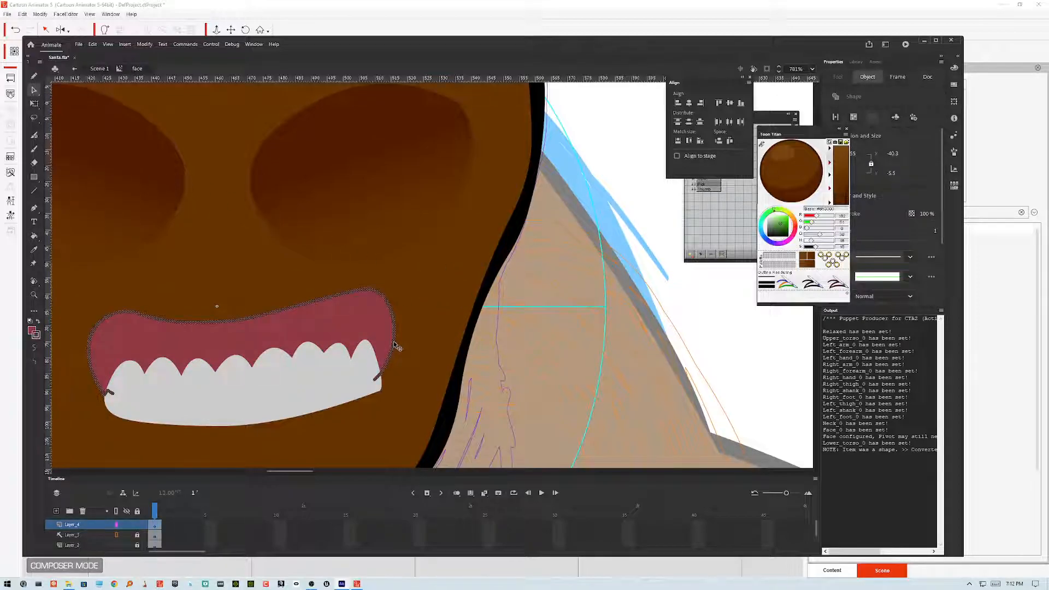
{"action": "key", "text": "Delete"}
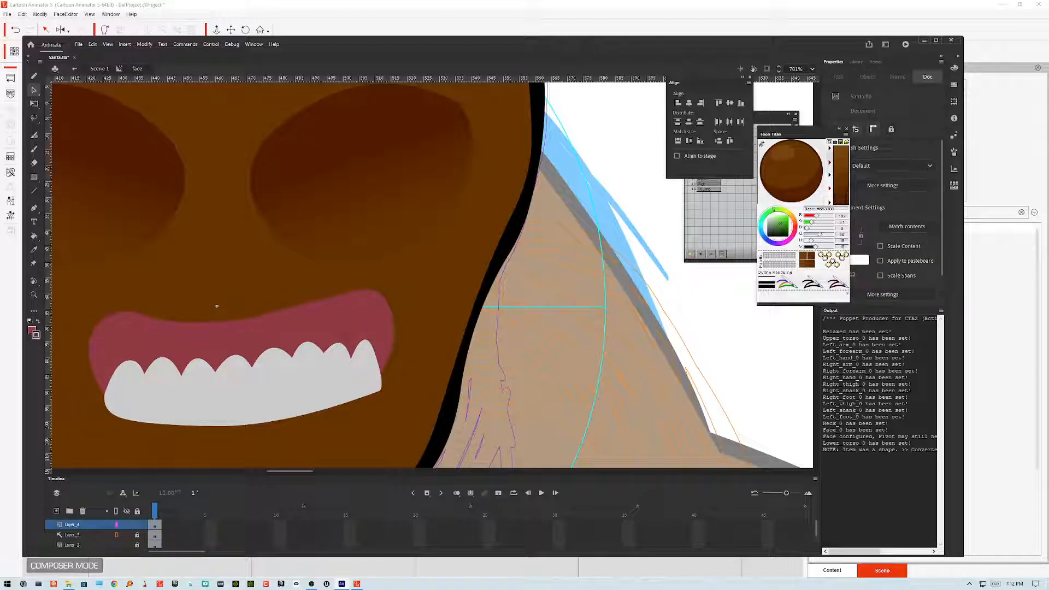
Step: Pencil in lower jaw lines curving down from both mouth corners to open the mouth
{"action": "key", "text": "ctrl+minus"}
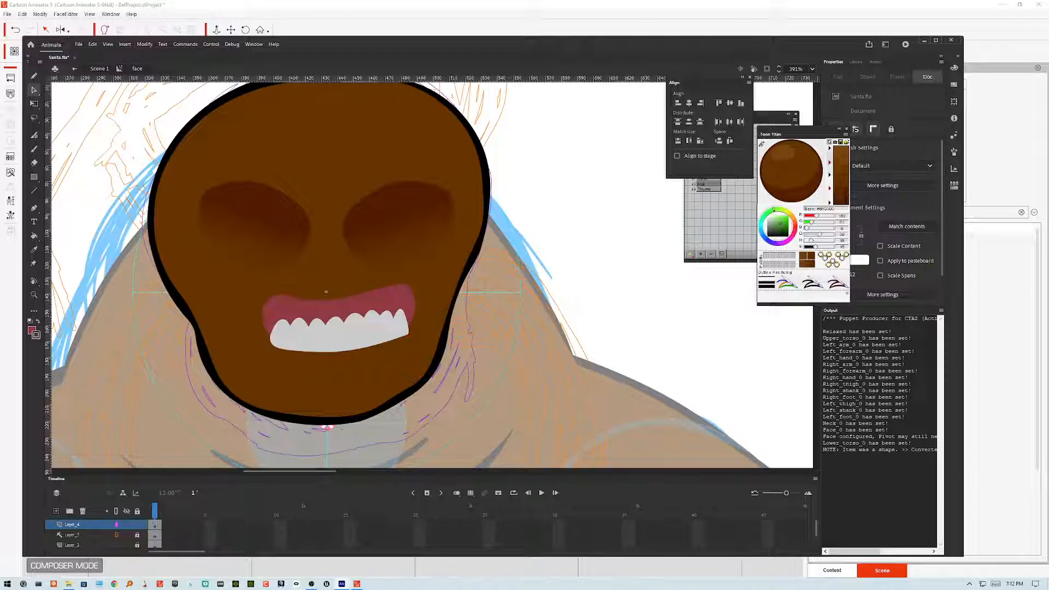
{"action": "left_click", "coordinate": [34, 76]}
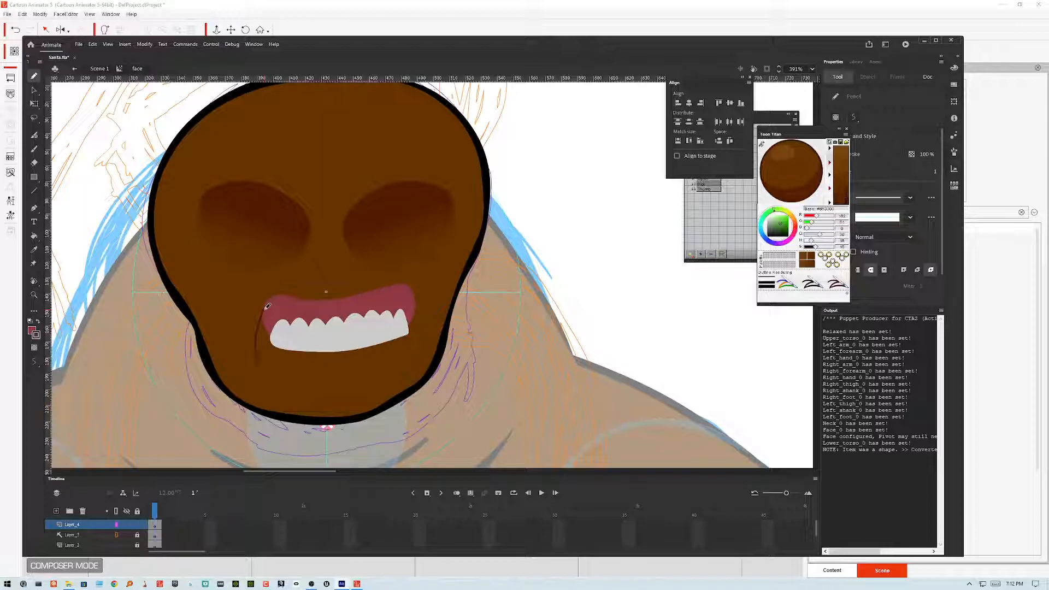
{"action": "left_click_drag", "start_coordinate": [265, 310], "coordinate": [265, 314]}
{"action": "left_click_drag", "start_coordinate": [262, 373], "coordinate": [271, 381]}
{"action": "key", "text": "ctrl+z"}
{"action": "left_click_drag", "start_coordinate": [268, 303], "coordinate": [243, 361]}
{"action": "left_click_drag", "start_coordinate": [413, 286], "coordinate": [437, 339]}
{"action": "key", "text": "ctrl+z"}
{"action": "left_click_drag", "start_coordinate": [416, 290], "coordinate": [430, 369]}
Step: Select both jaw lines and smooth them
{"action": "left_click", "coordinate": [34, 90]}
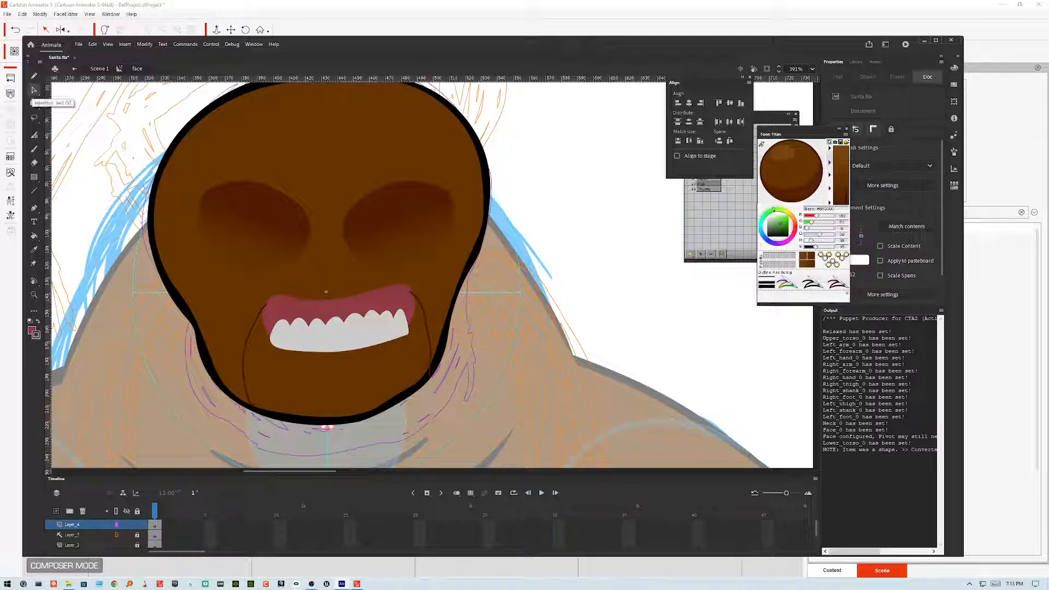
{"action": "left_click", "coordinate": [427, 316]}
{"action": "double_click", "coordinate": [427, 315]}
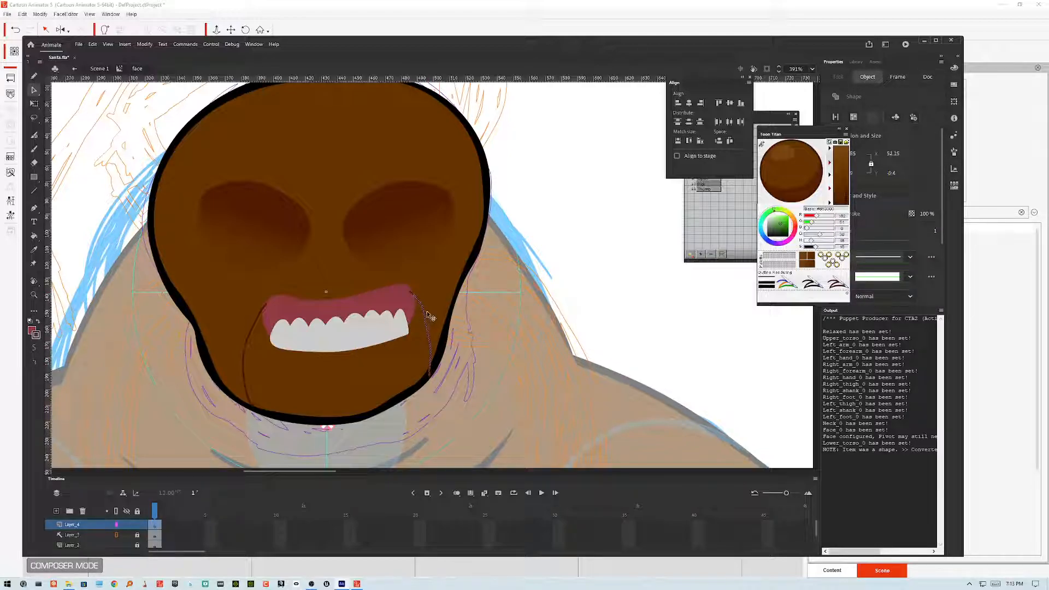
{"action": "left_click", "coordinate": [245, 350], "text": "shift"}
{"action": "left_click", "coordinate": [33, 348]}
{"action": "left_click", "coordinate": [573, 256]}
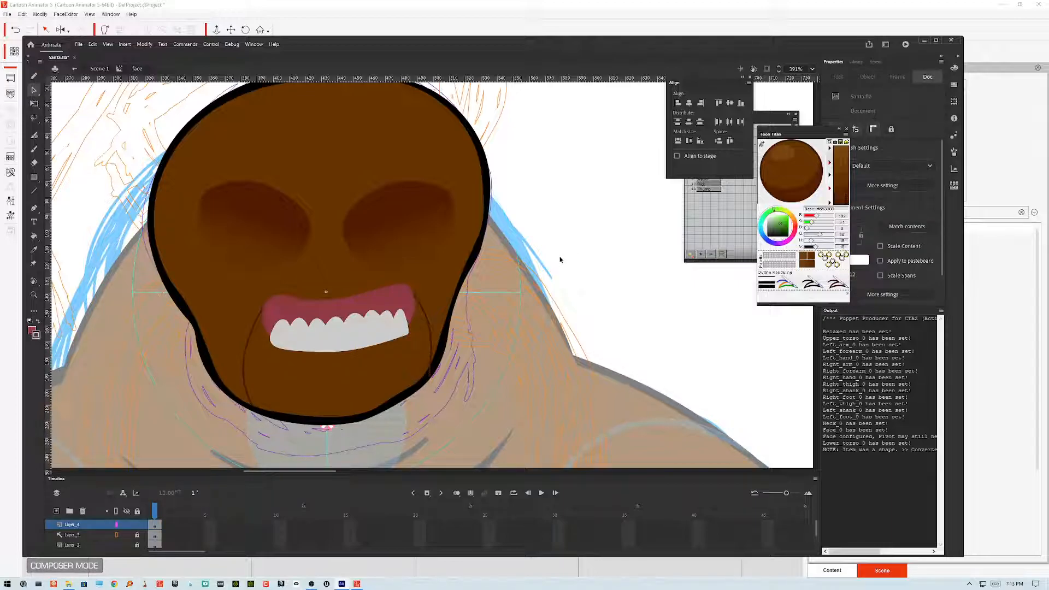
Step: Sample a dark brown from the eye shading and fill the open lower mouth cavity with it
{"action": "left_click", "coordinate": [34, 236]}
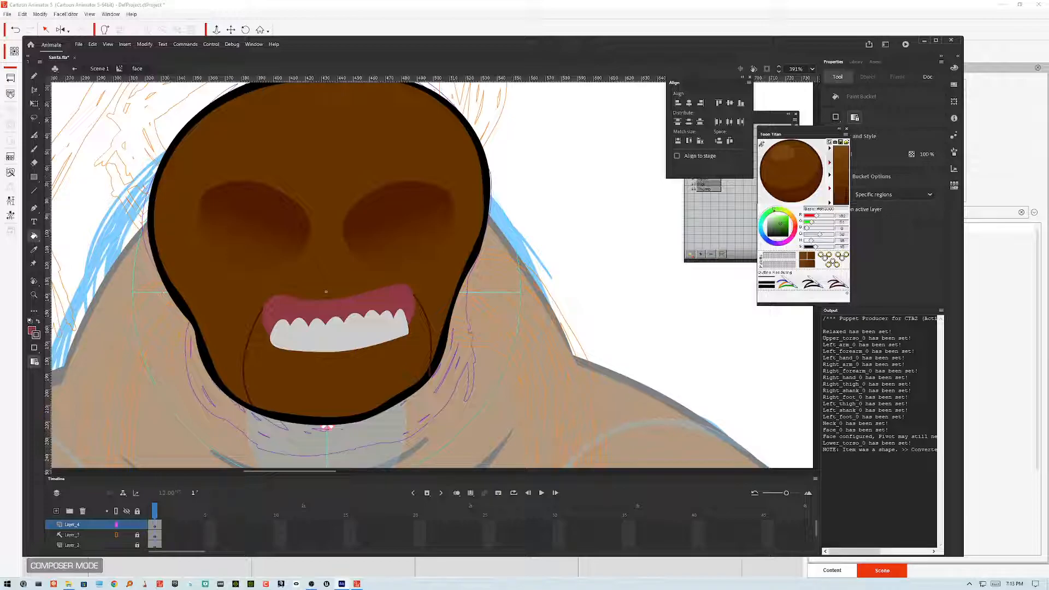
{"action": "key", "text": "v"}
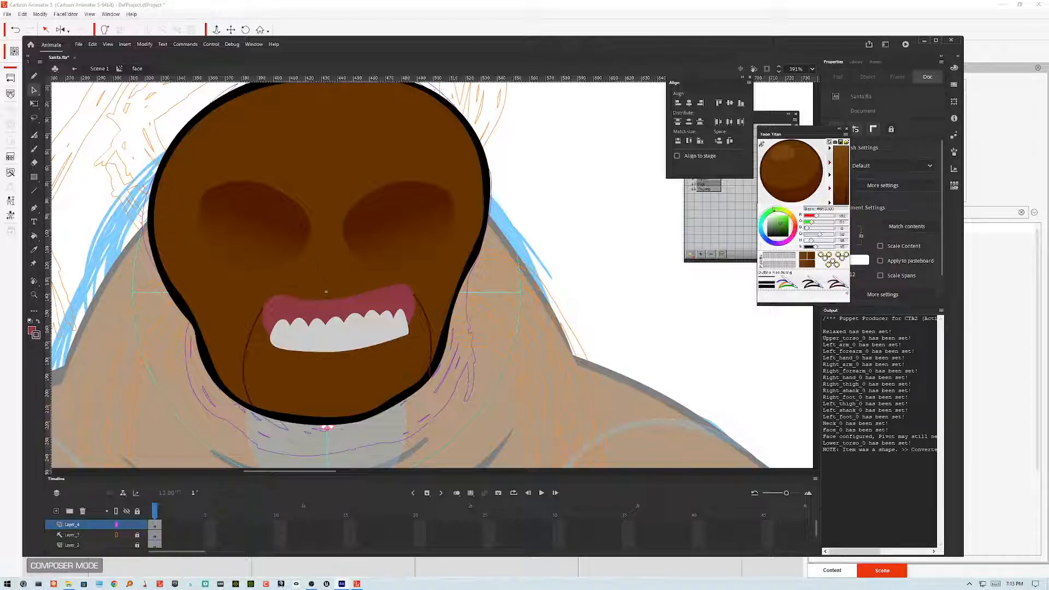
{"action": "left_click", "coordinate": [32, 332]}
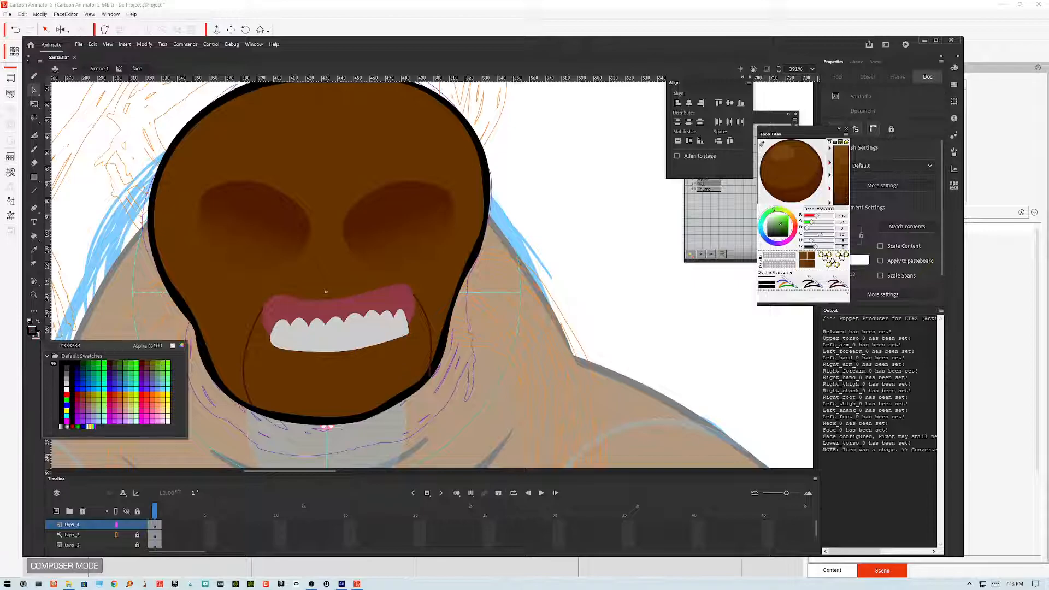
{"action": "left_click", "coordinate": [316, 255]}
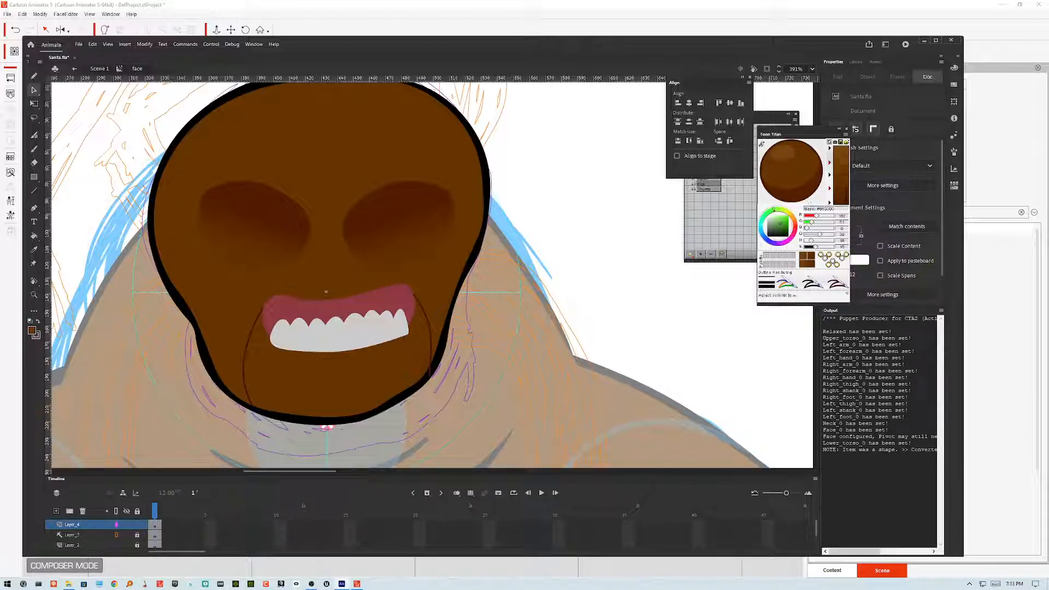
{"action": "left_click_drag", "start_coordinate": [814, 247], "coordinate": [820, 247]}
{"action": "key", "text": "k"}
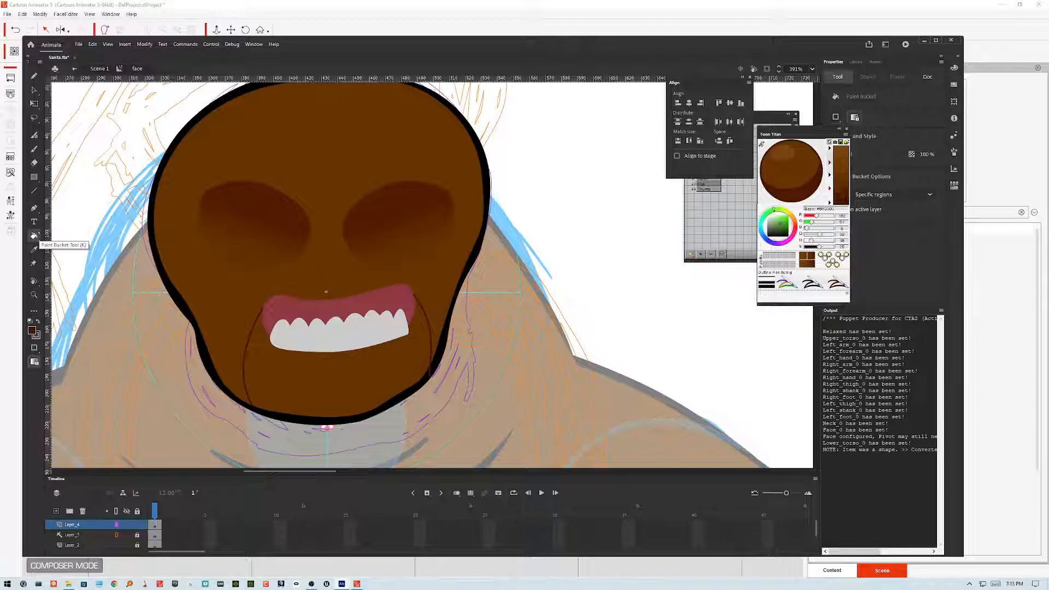
{"action": "left_click", "coordinate": [386, 377]}
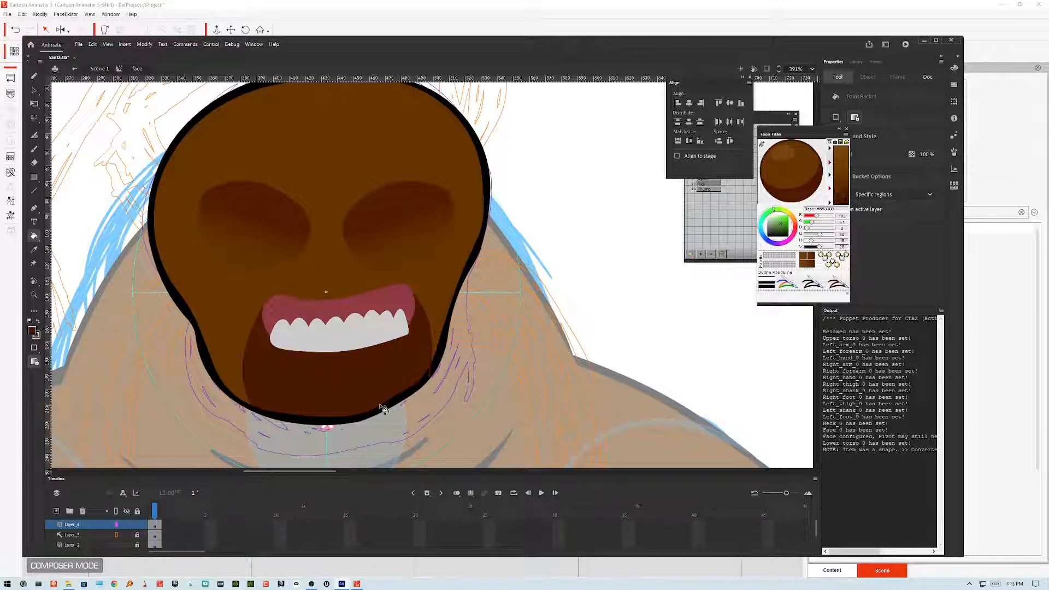
{"action": "left_click", "coordinate": [386, 375]}
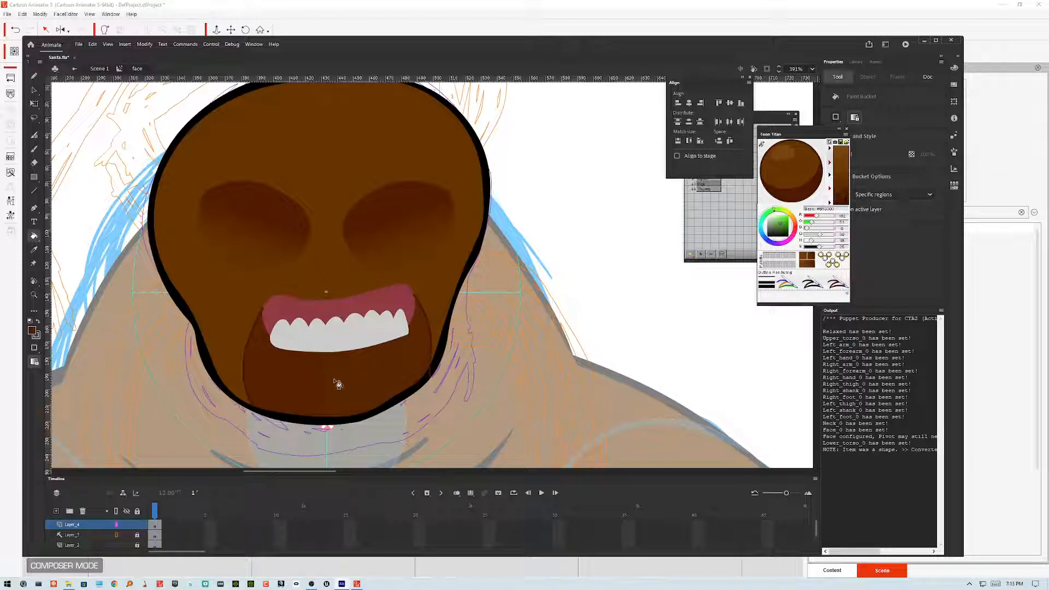
{"action": "left_click", "coordinate": [345, 361]}
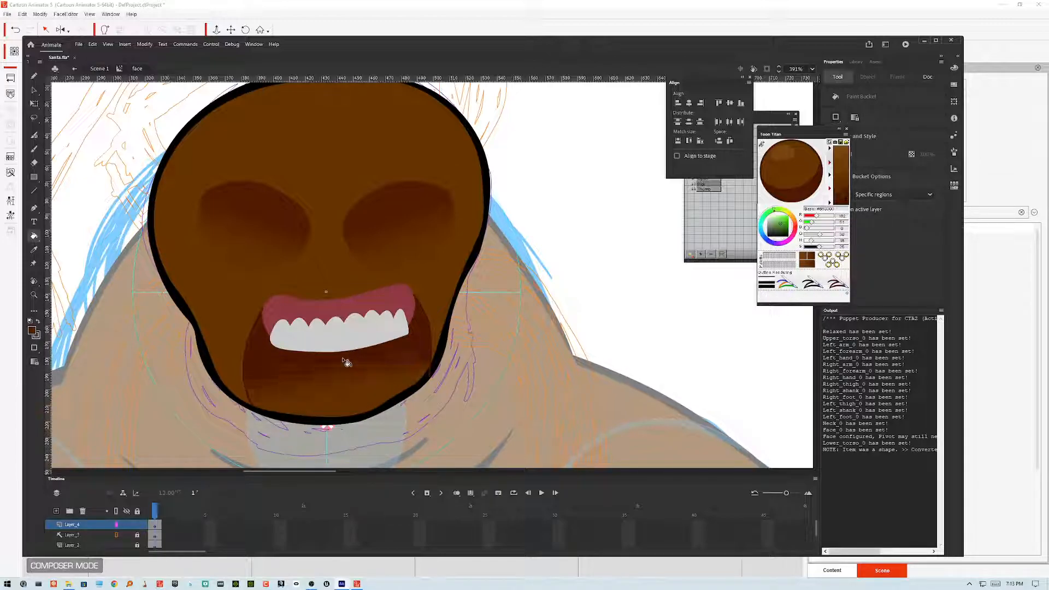
Step: Undo the last two fills and refill the lower mouth with a top-to-bottom gradient
{"action": "key", "text": "ctrl+z"}
{"action": "key", "text": "ctrl+z"}
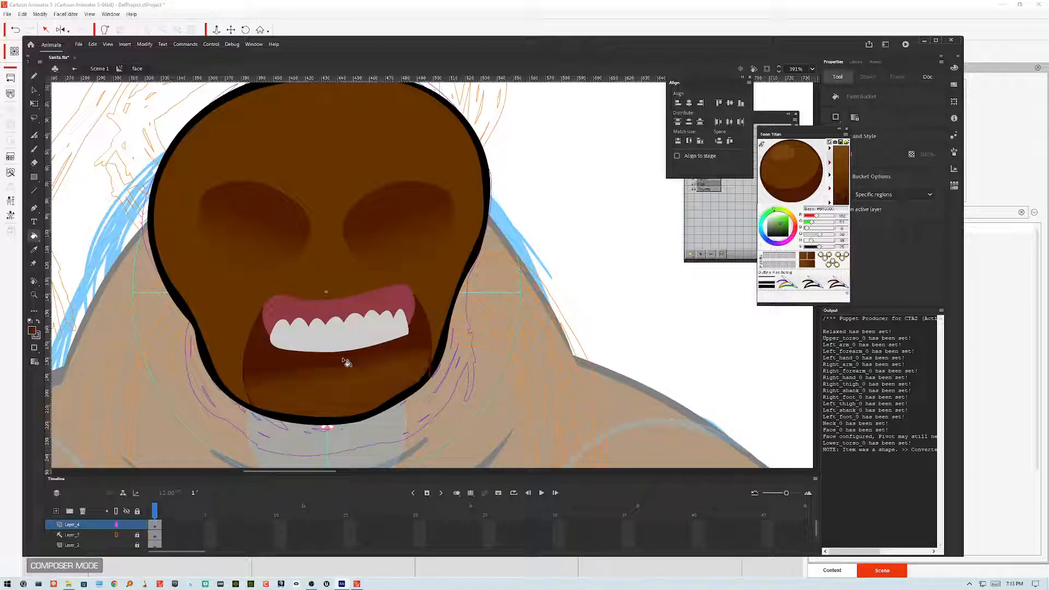
{"action": "left_click_drag", "start_coordinate": [343, 360], "coordinate": [345, 394]}
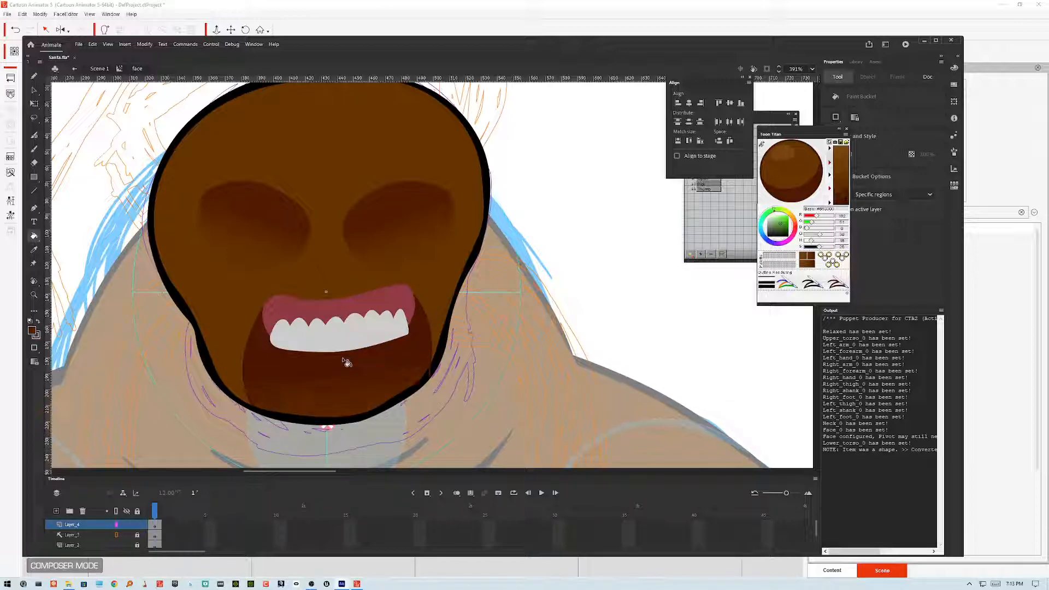
{"action": "left_click_drag", "start_coordinate": [343, 359], "coordinate": [344, 405]}
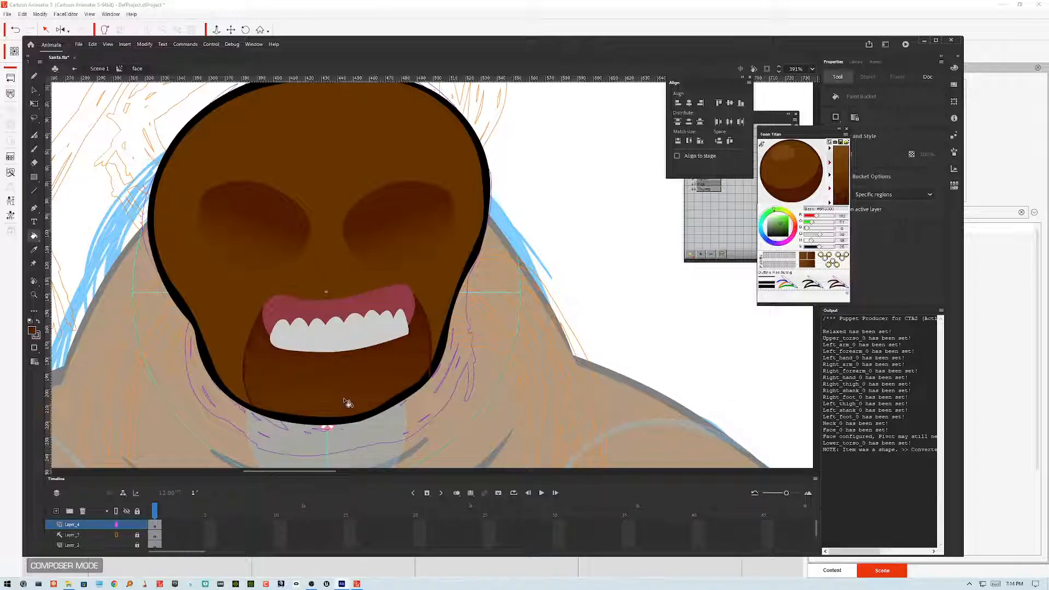
{"action": "left_click_drag", "start_coordinate": [341, 362], "coordinate": [343, 403]}
{"action": "left_click_drag", "start_coordinate": [341, 362], "coordinate": [332, 402]}
Step: Sample the mouth's pink and fill a tongue shape at the bottom of the open mouth
{"action": "key", "text": "y"}
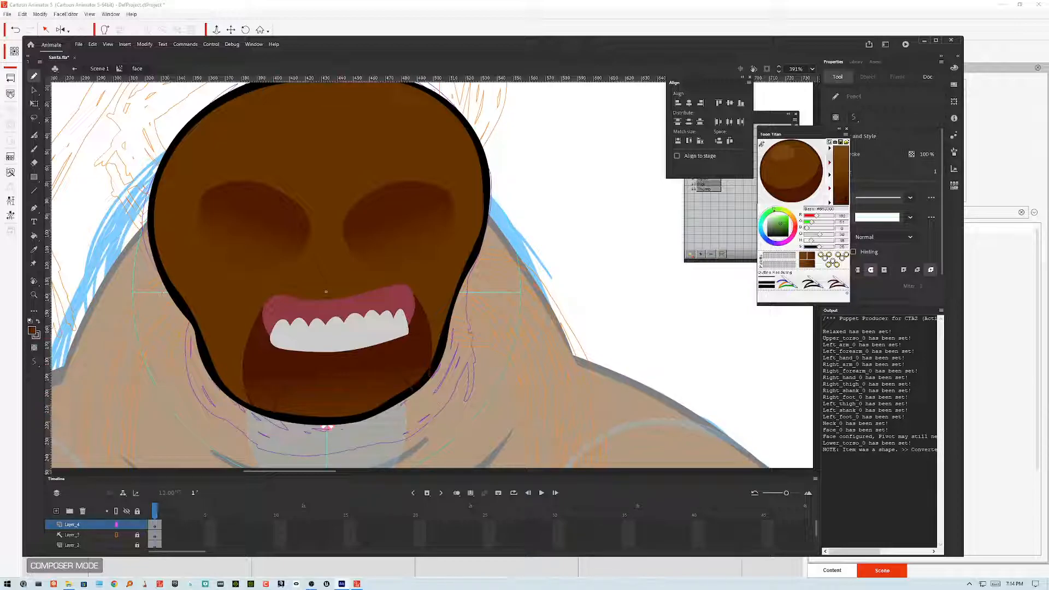
{"action": "key", "text": "k"}
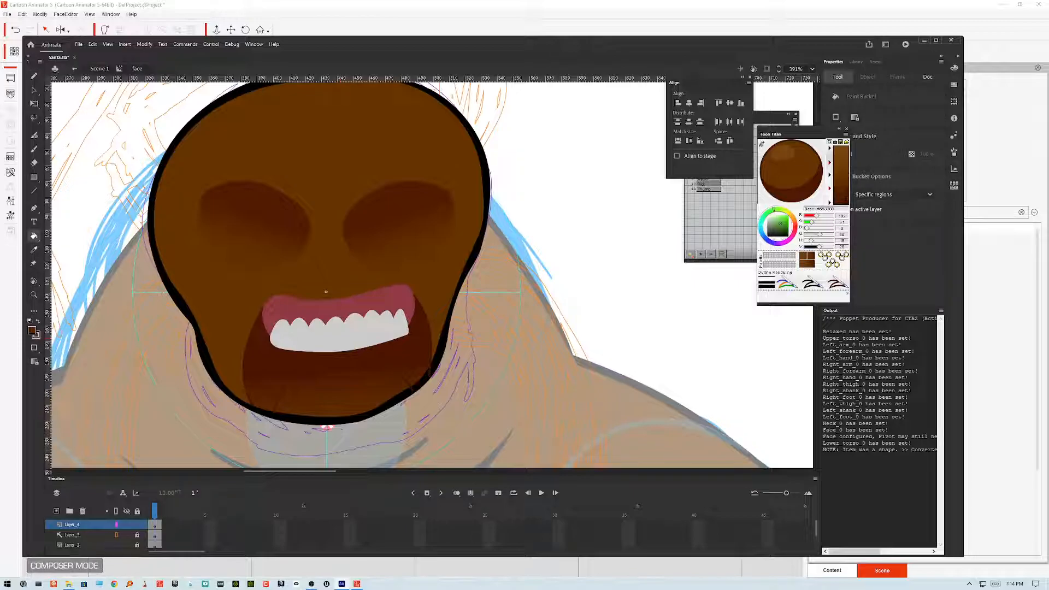
{"action": "key", "text": "i"}
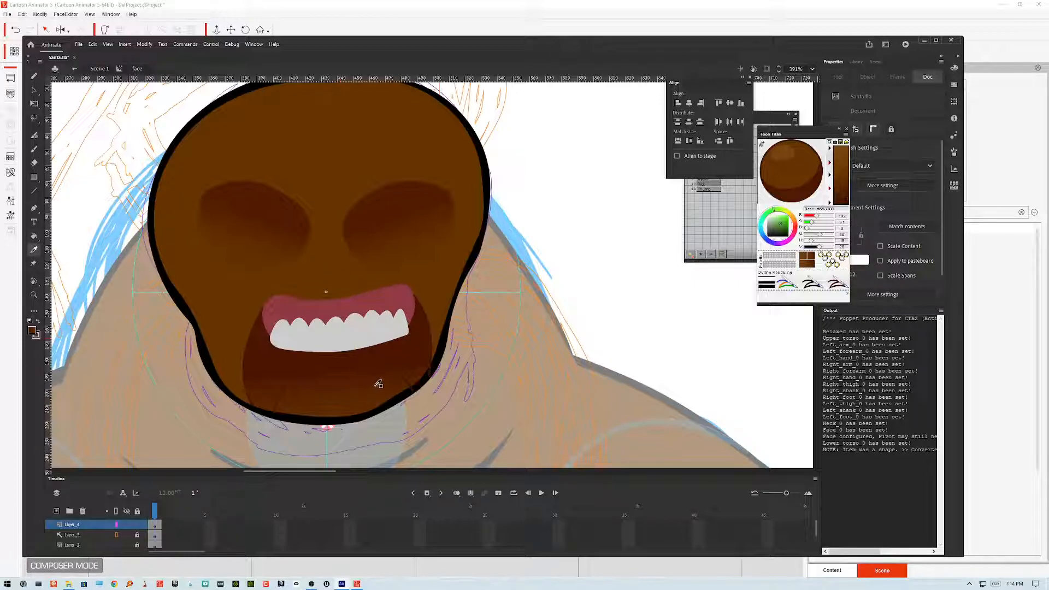
{"action": "left_click", "coordinate": [405, 299]}
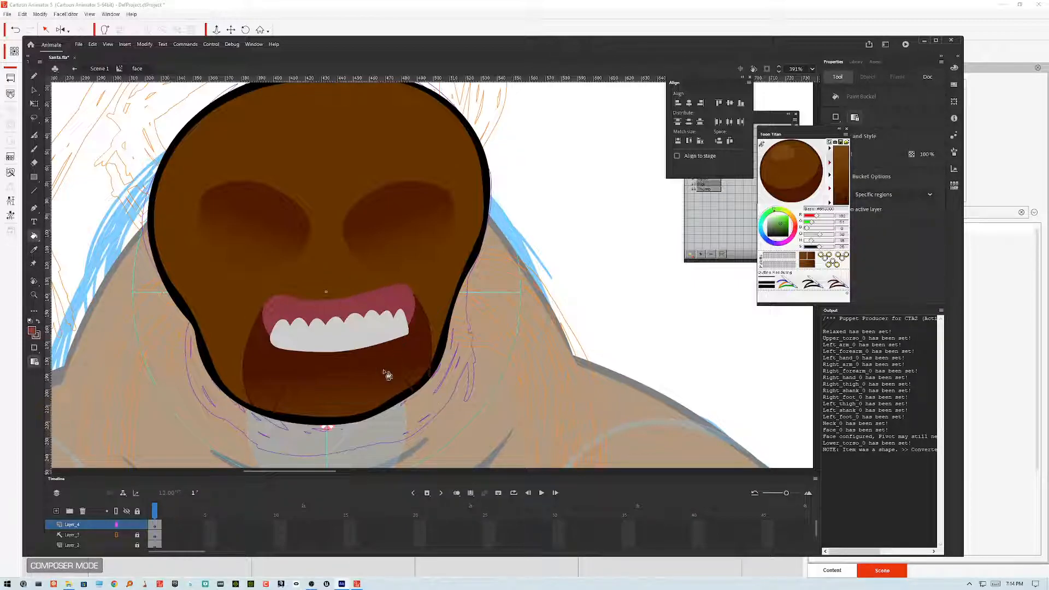
{"action": "left_click", "coordinate": [398, 382]}
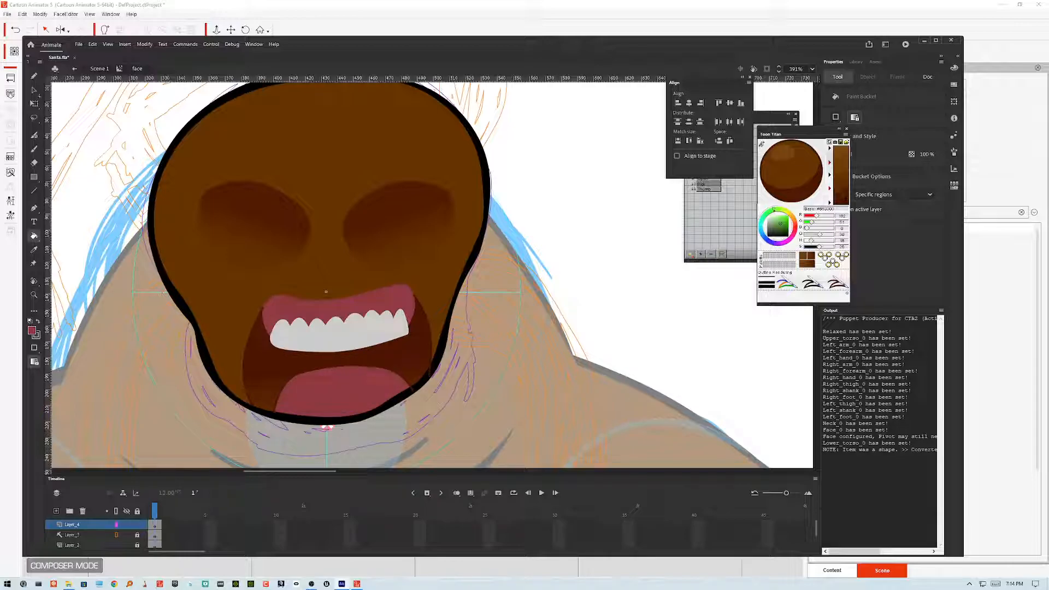
{"action": "key", "text": "v"}
{"action": "left_click", "coordinate": [398, 382]}
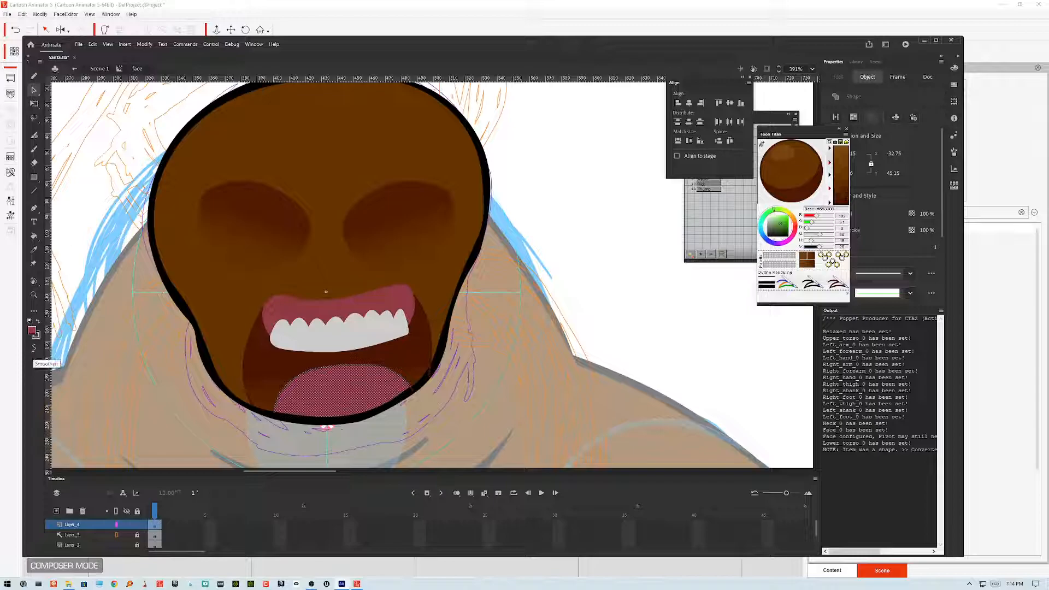
{"action": "left_click", "coordinate": [595, 261]}
{"action": "left_click", "coordinate": [405, 384]}
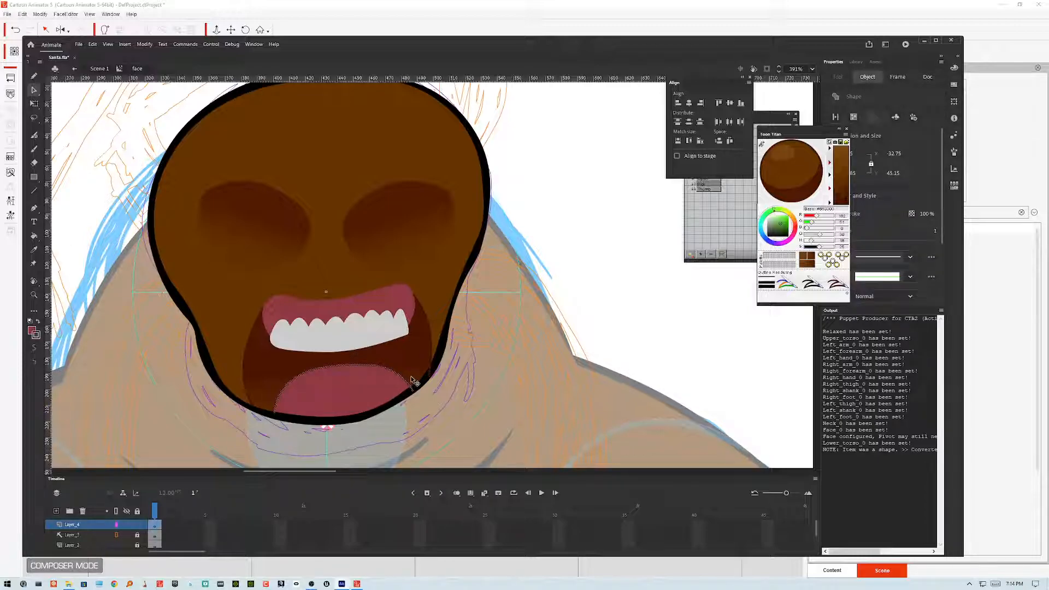
Step: Step out of the face symbol to the main scene and back inside it to review the mouth in context
{"action": "left_click", "coordinate": [437, 356]}
{"action": "left_click", "coordinate": [255, 338]}
{"action": "left_click", "coordinate": [259, 337]}
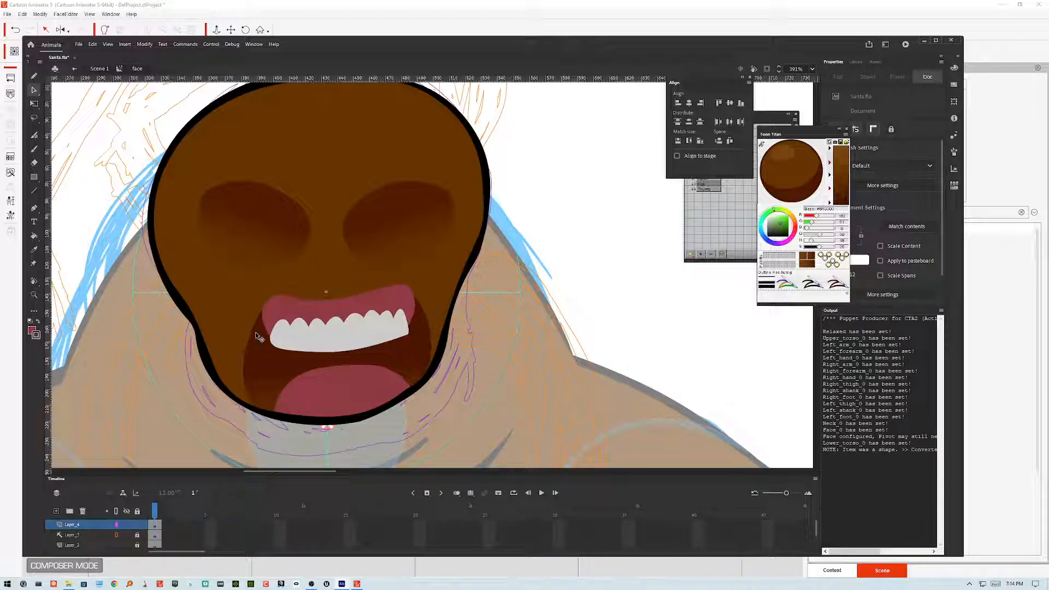
{"action": "double_click", "coordinate": [546, 196]}
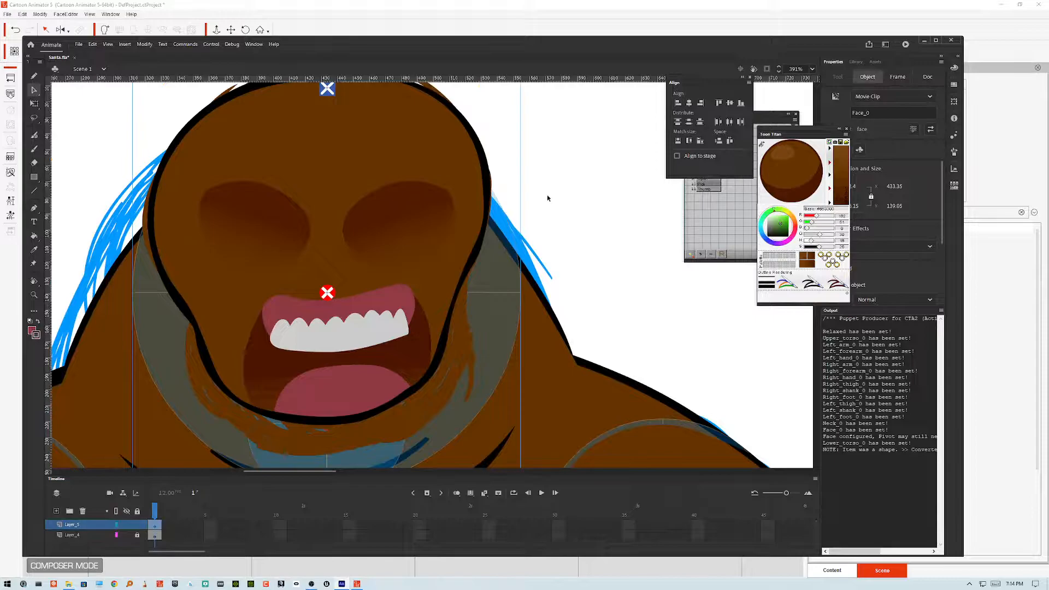
{"action": "left_click", "coordinate": [552, 195]}
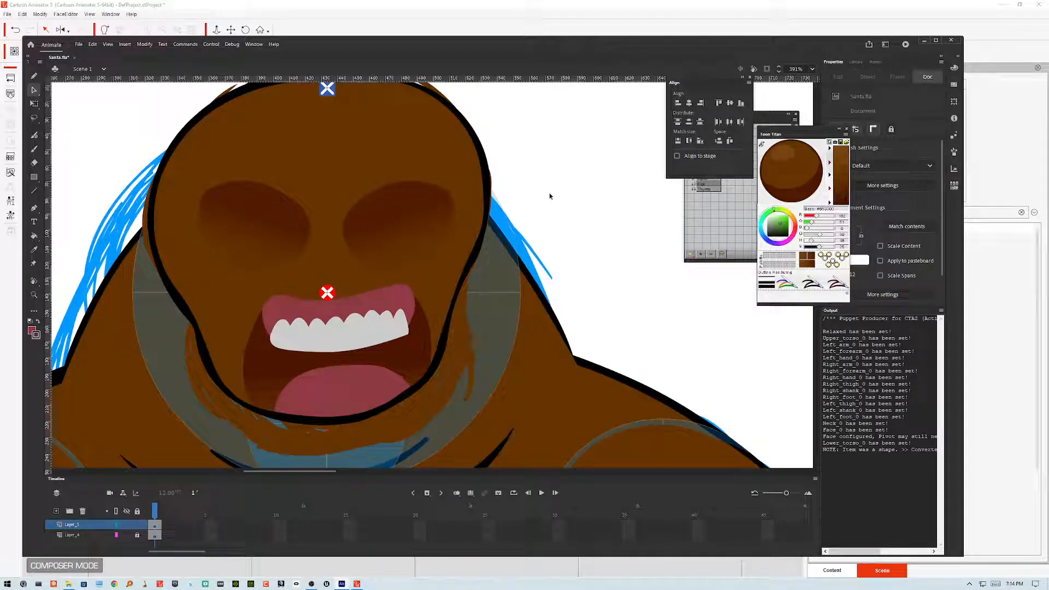
{"action": "left_click", "coordinate": [453, 229]}
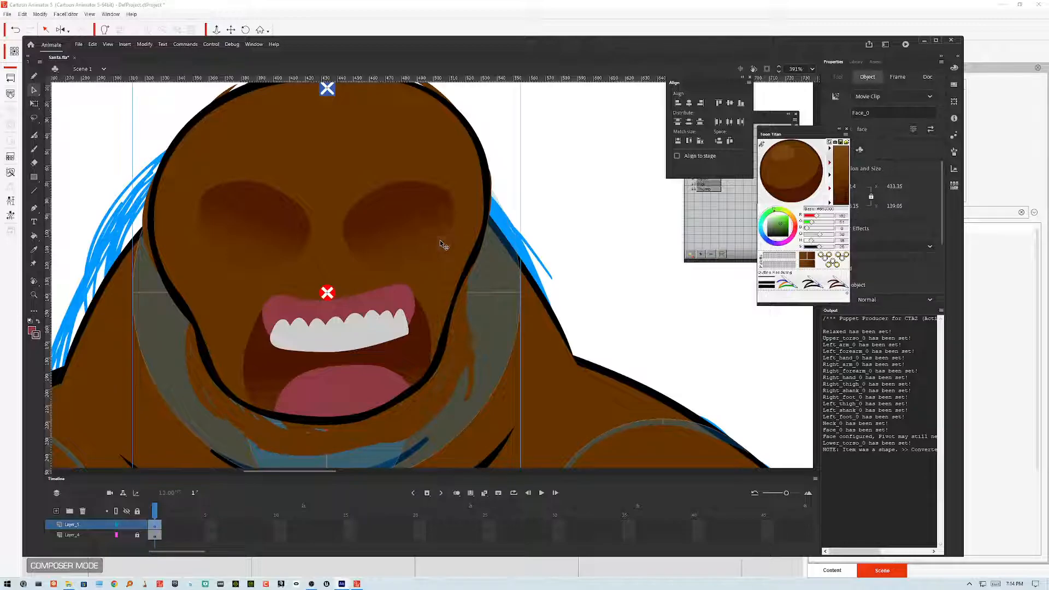
{"action": "double_click", "coordinate": [441, 241]}
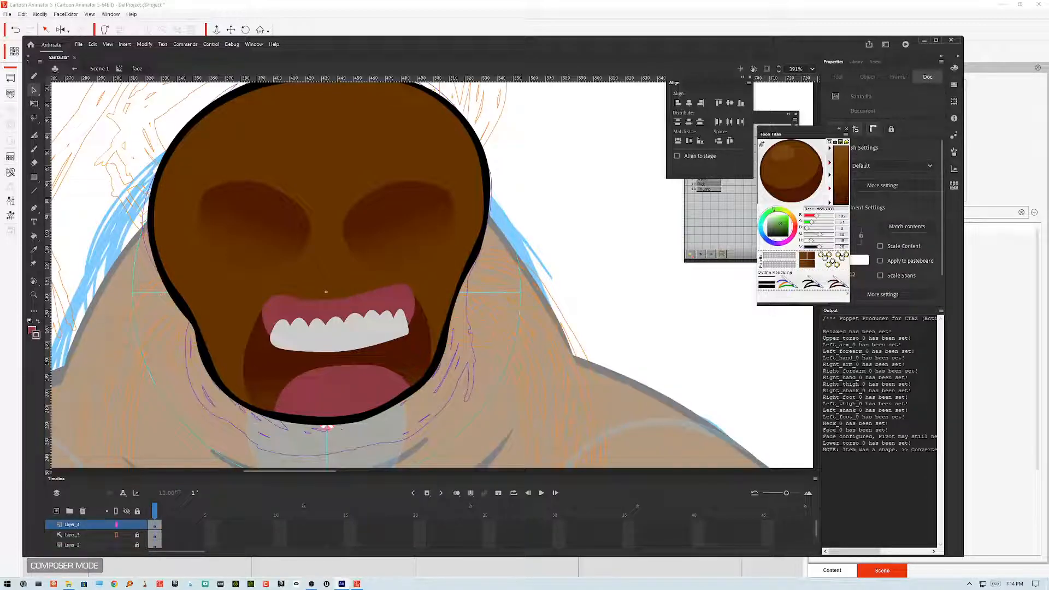
Step: Hide the sketch layers inside the face symbol so only the inked artwork layer shows
{"action": "left_click", "coordinate": [76, 535]}
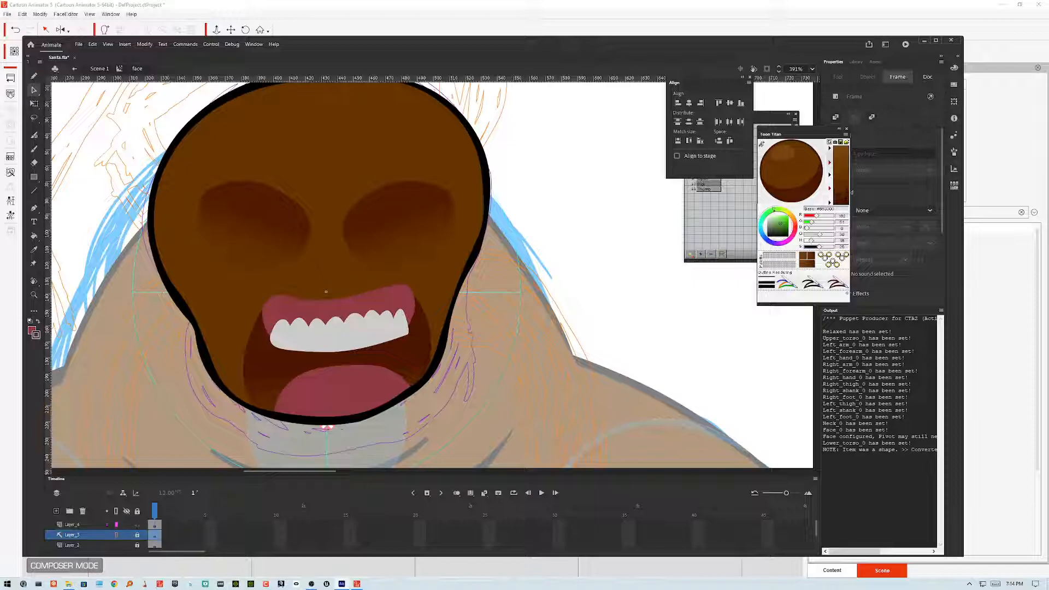
{"action": "left_click", "coordinate": [127, 525]}
{"action": "left_click", "coordinate": [126, 535]}
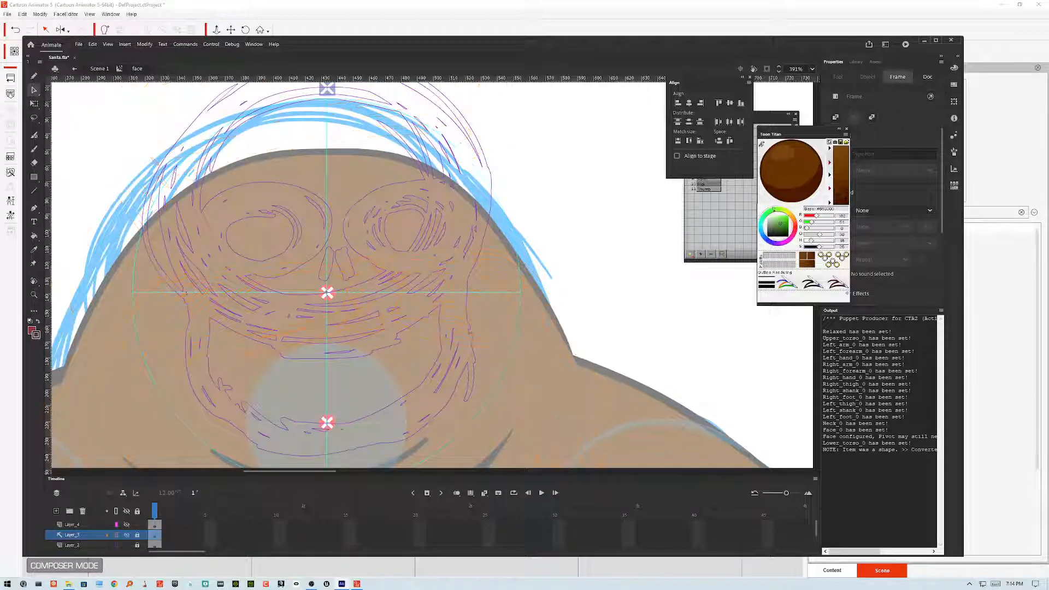
{"action": "left_click", "coordinate": [127, 524]}
{"action": "left_click", "coordinate": [127, 545]}
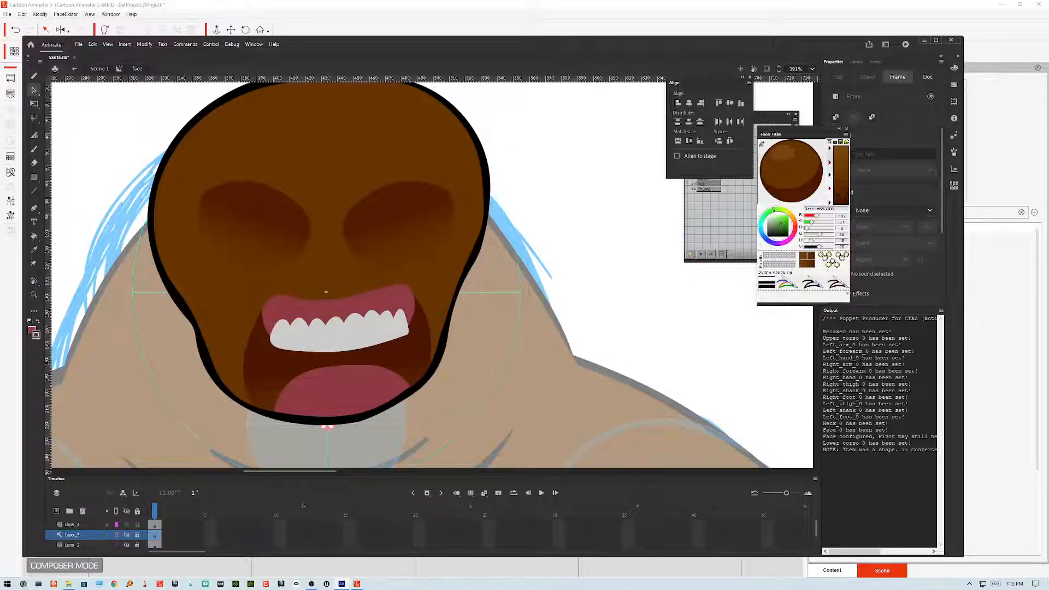
{"action": "left_click", "coordinate": [362, 400]}
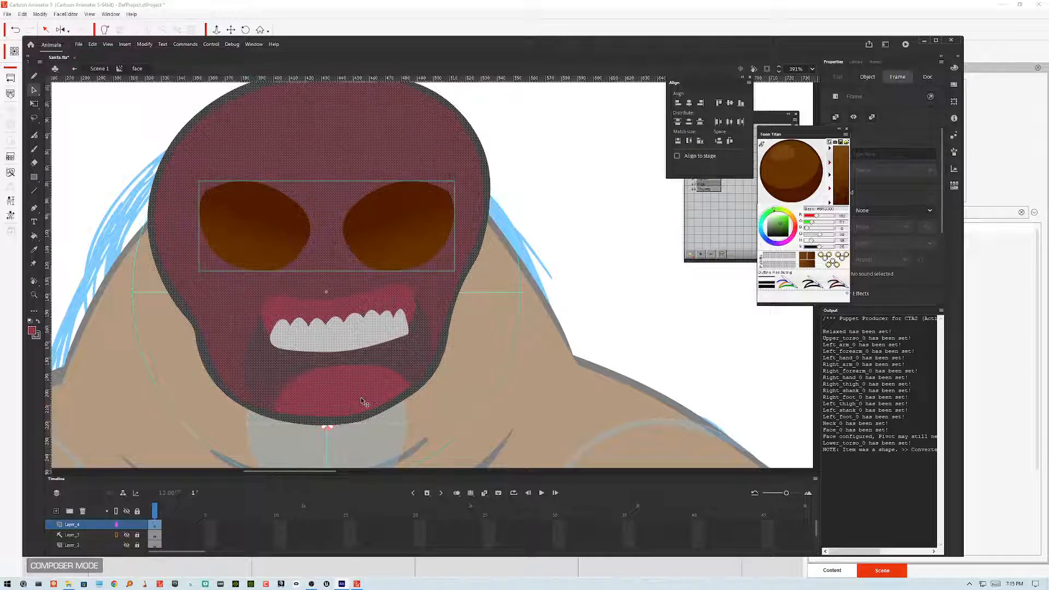
Step: Return to the main scene to check the finished face against the body
{"action": "left_click", "coordinate": [595, 236]}
{"action": "double_click", "coordinate": [594, 236]}
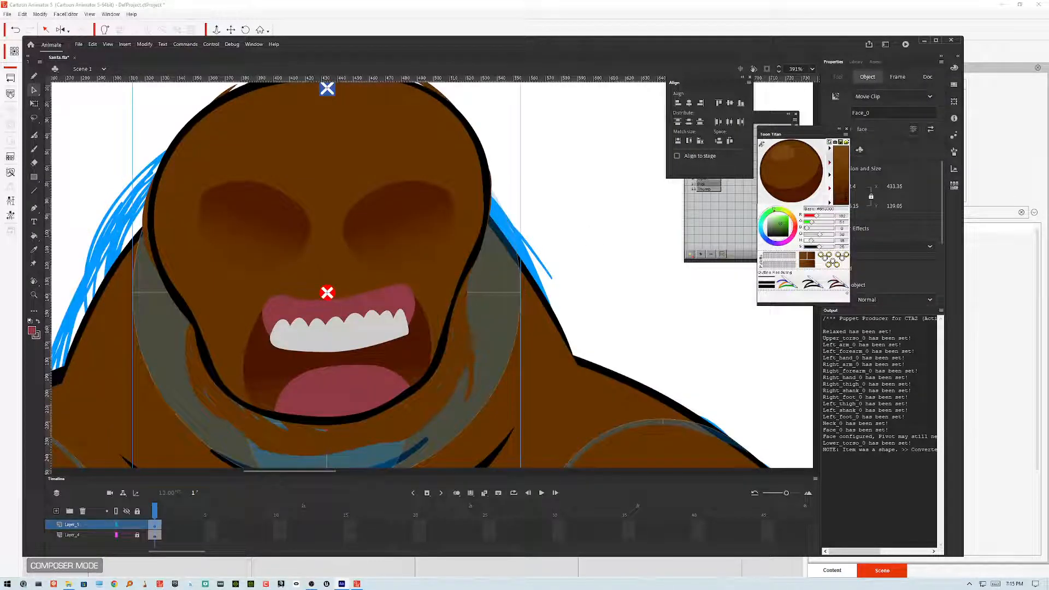
{"action": "double_click", "coordinate": [413, 413]}
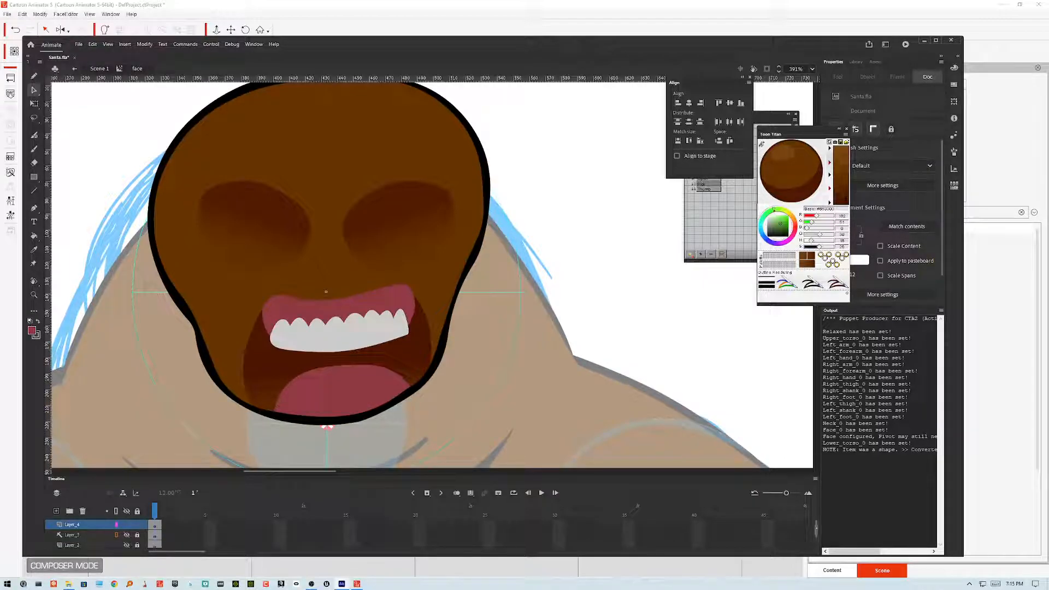
{"action": "left_click_drag", "start_coordinate": [817, 528], "coordinate": [817, 537]}
{"action": "scroll", "coordinate": [158, 546], "scroll_direction": "up", "scroll_amount": 1}
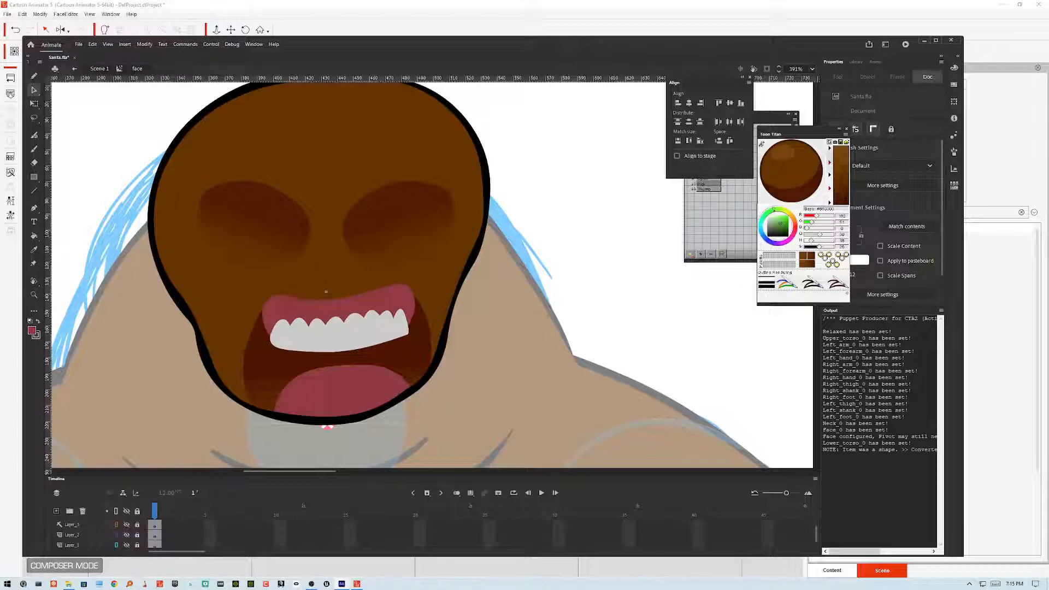
{"action": "double_click", "coordinate": [617, 291]}
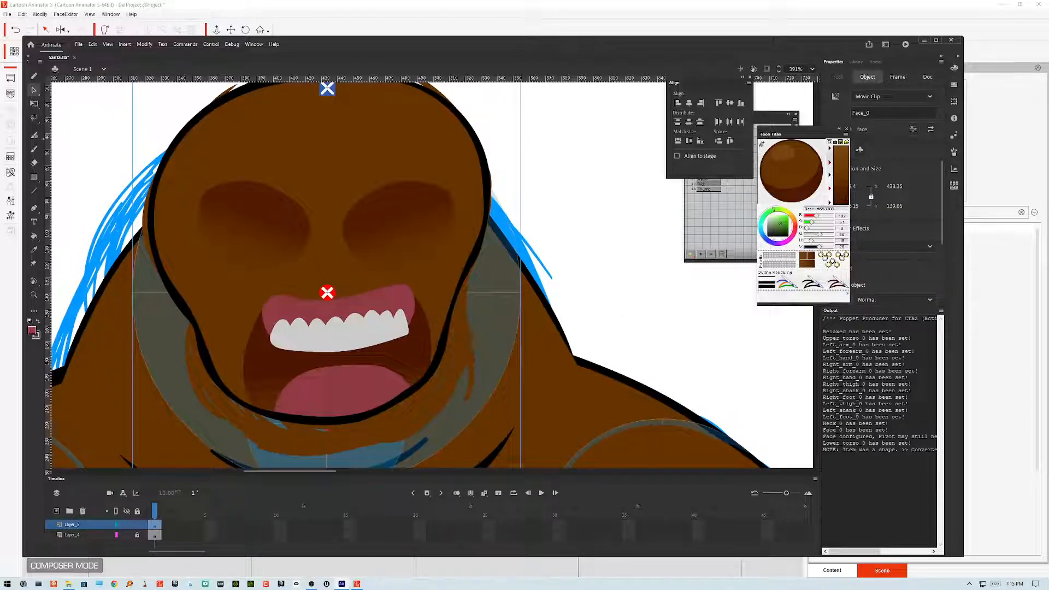
Step: Add a new layer in the main scene and draw a rectangle over the mouth area, filled with the face's brown
{"action": "left_click", "coordinate": [34, 177]}
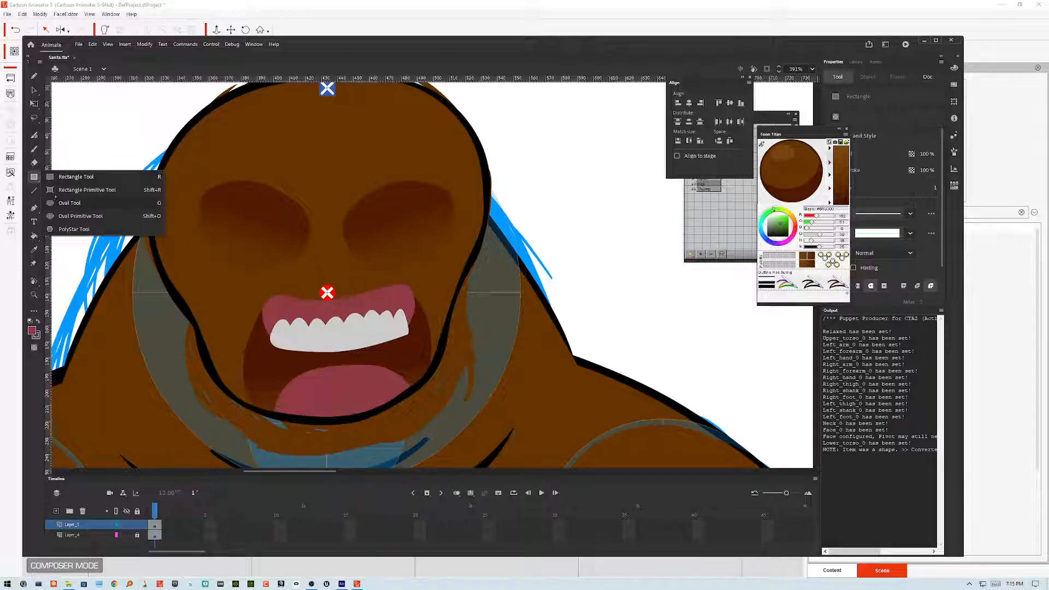
{"action": "left_click", "coordinate": [95, 177]}
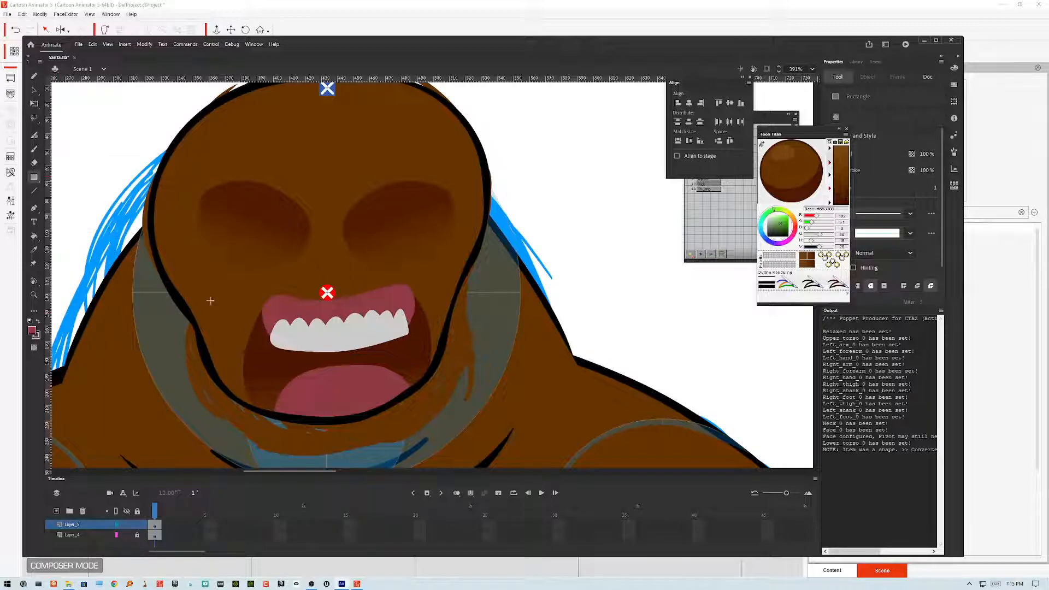
{"action": "left_click", "coordinate": [56, 511]}
{"action": "left_click", "coordinate": [138, 535]}
{"action": "left_click", "coordinate": [155, 525]}
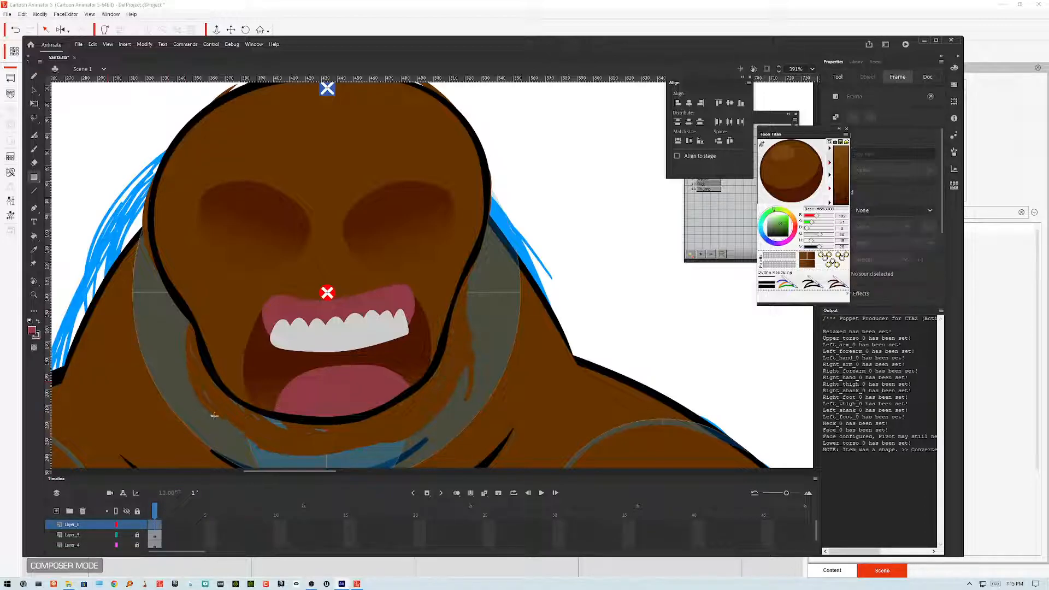
{"action": "left_click_drag", "start_coordinate": [194, 272], "coordinate": [457, 439]}
{"action": "left_click", "coordinate": [31, 331]}
{"action": "left_click", "coordinate": [328, 242]}
{"action": "left_click", "coordinate": [34, 236]}
{"action": "left_click", "coordinate": [262, 346]}
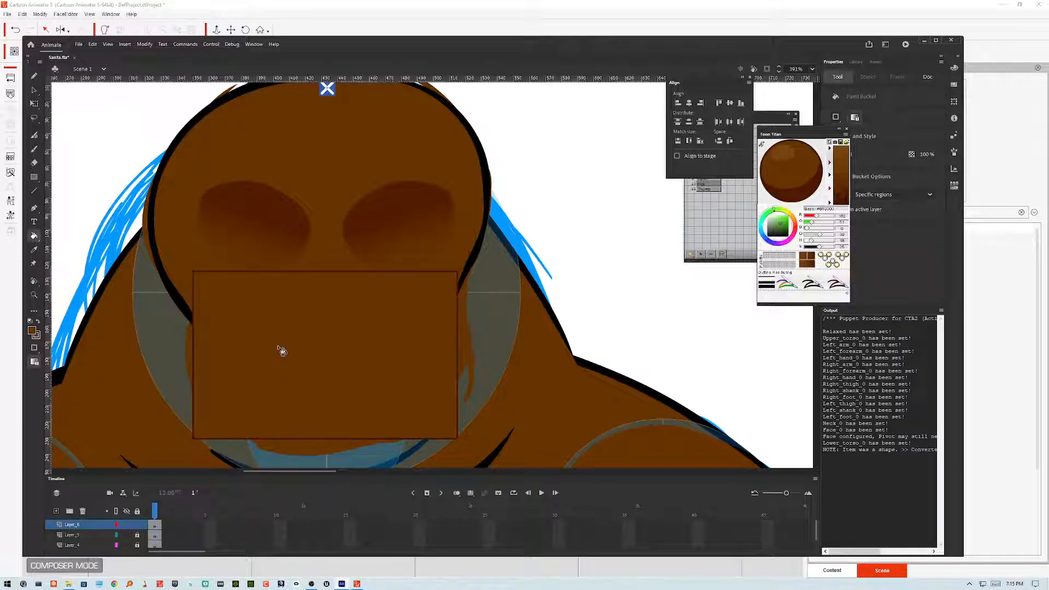
Step: Draw an oval over the mouth on the brown rectangle and delete it to cut a mouth opening
{"action": "key", "text": "b"}
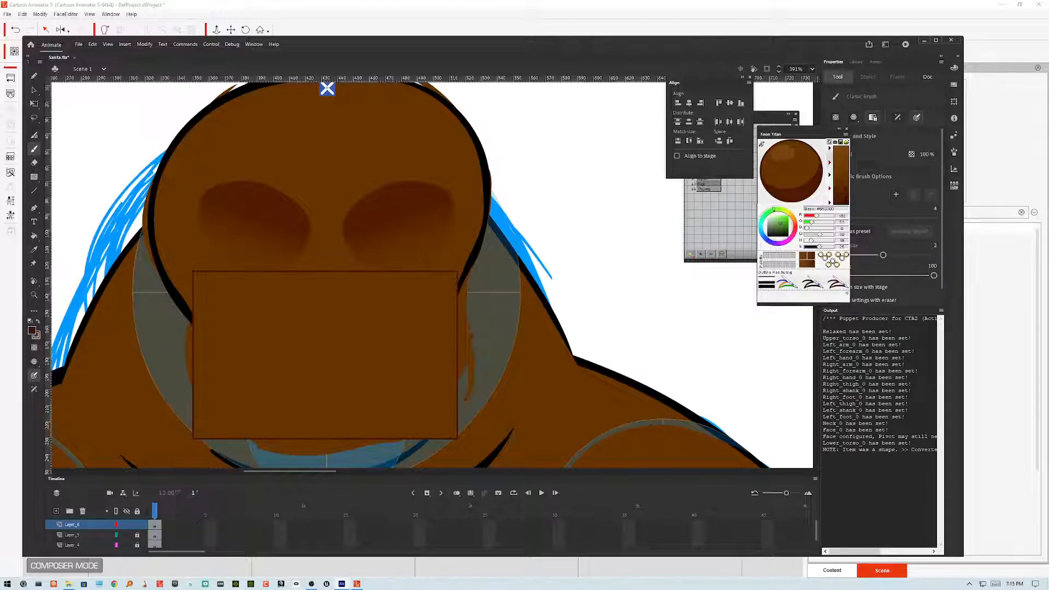
{"action": "left_click", "coordinate": [34, 177]}
{"action": "left_click", "coordinate": [69, 203]}
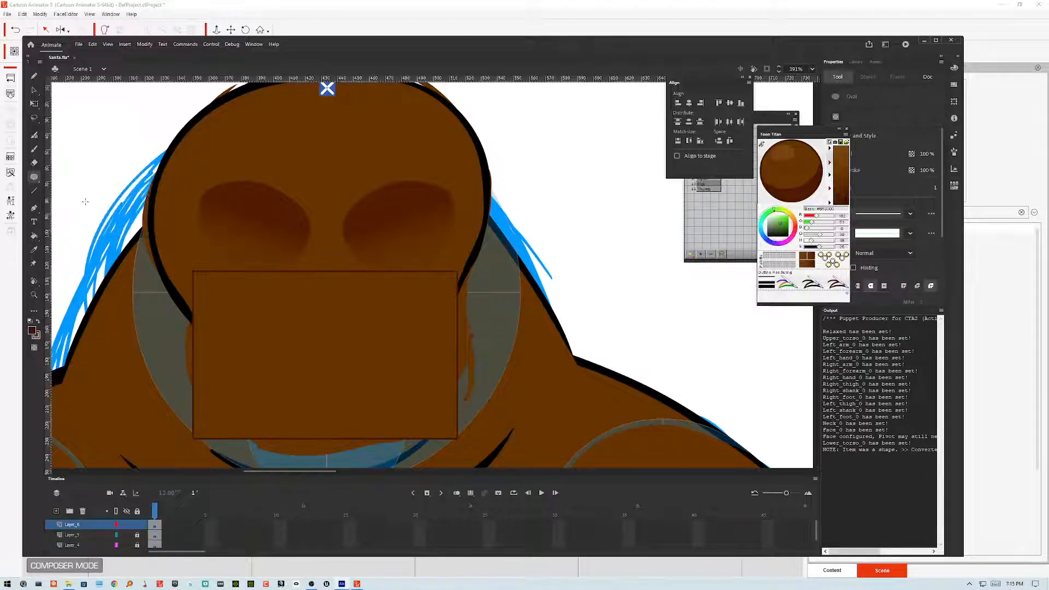
{"action": "mouse_move", "coordinate": [251, 296]}
{"action": "left_mouse_down"}
{"action": "mouse_move", "coordinate": [394, 325]}
{"action": "mouse_move", "coordinate": [413, 342]}
{"action": "left_mouse_up"}
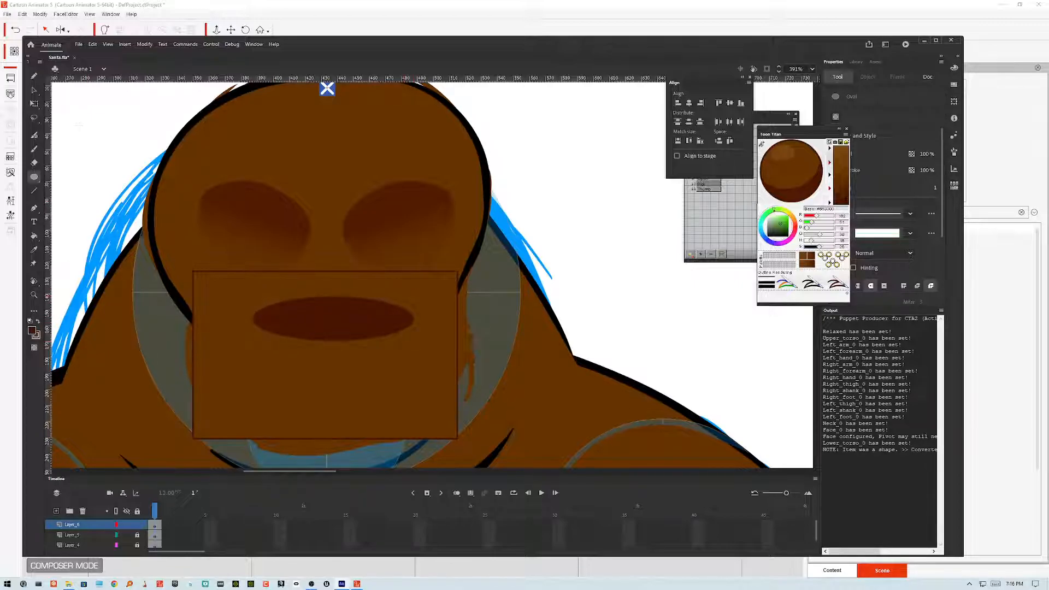
{"action": "key", "text": "v"}
{"action": "left_click", "coordinate": [355, 322]}
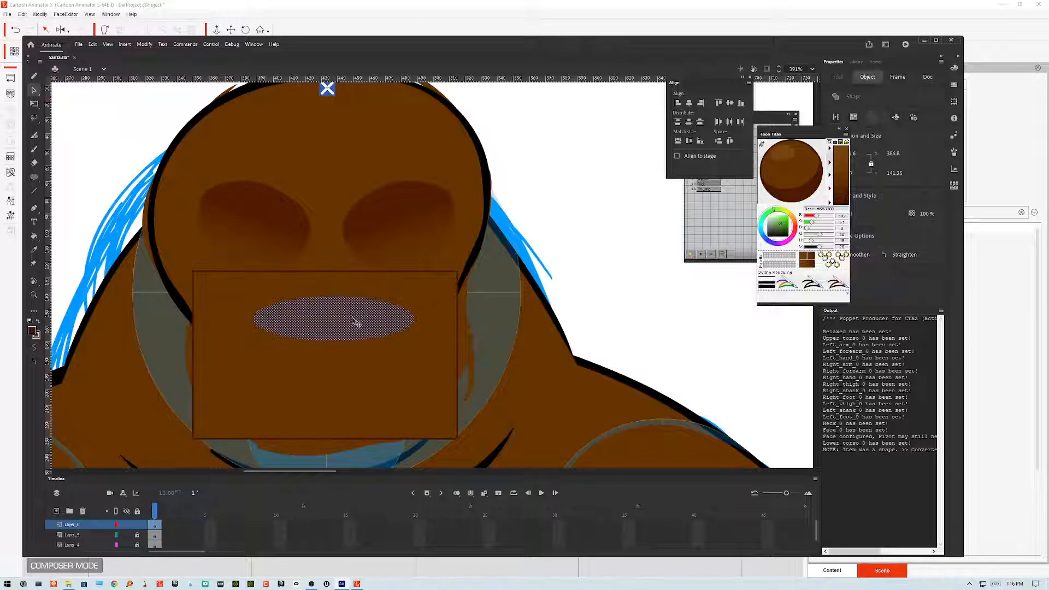
{"action": "key", "text": "Delete"}
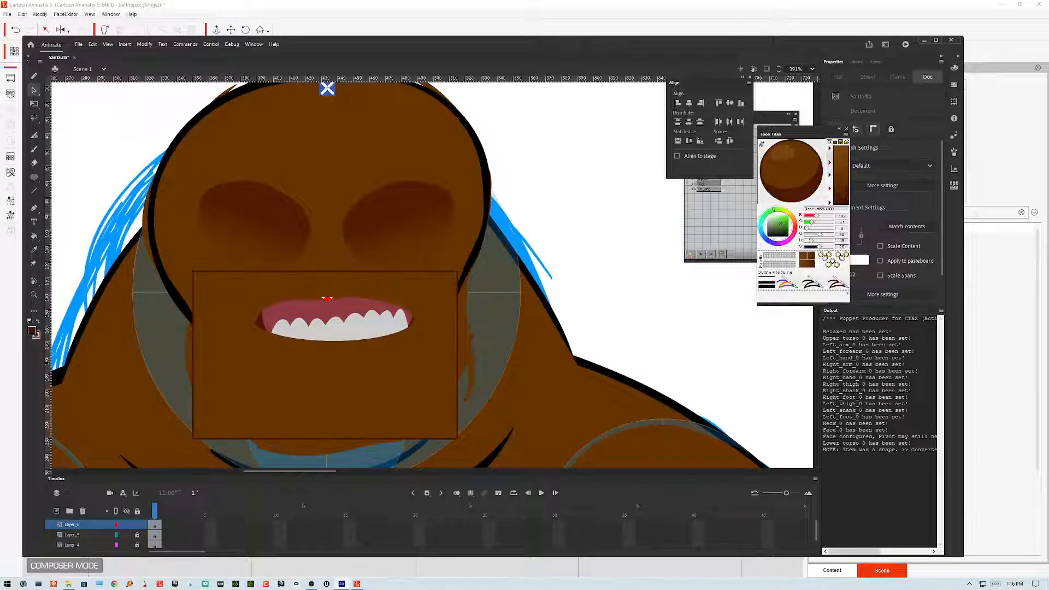
Step: Nudge the brown mask rectangle down a few steps over the mouth
{"action": "left_click", "coordinate": [436, 333]}
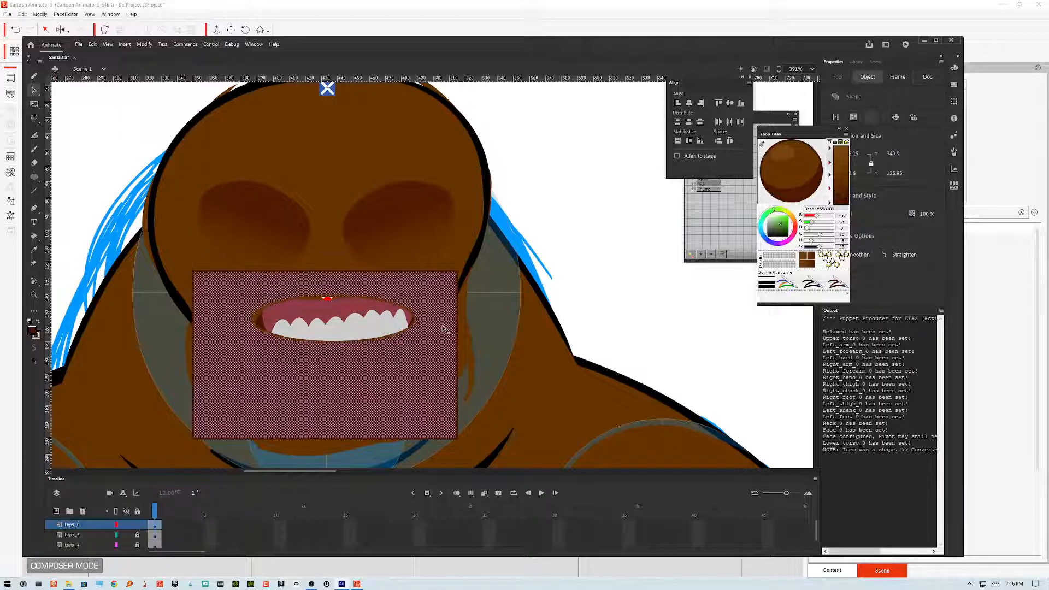
{"action": "key", "text": "Down"}
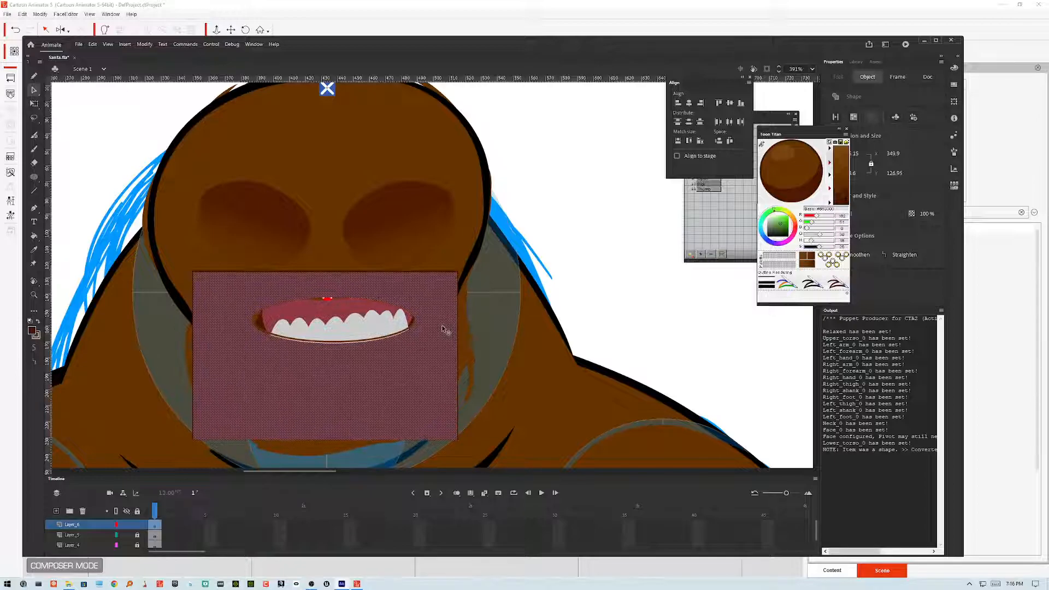
{"action": "key", "text": "Down"}
{"action": "key", "text": "Down"}
{"action": "key", "text": "Down"}
{"action": "key", "text": "Down"}
{"action": "key", "text": "Down"}
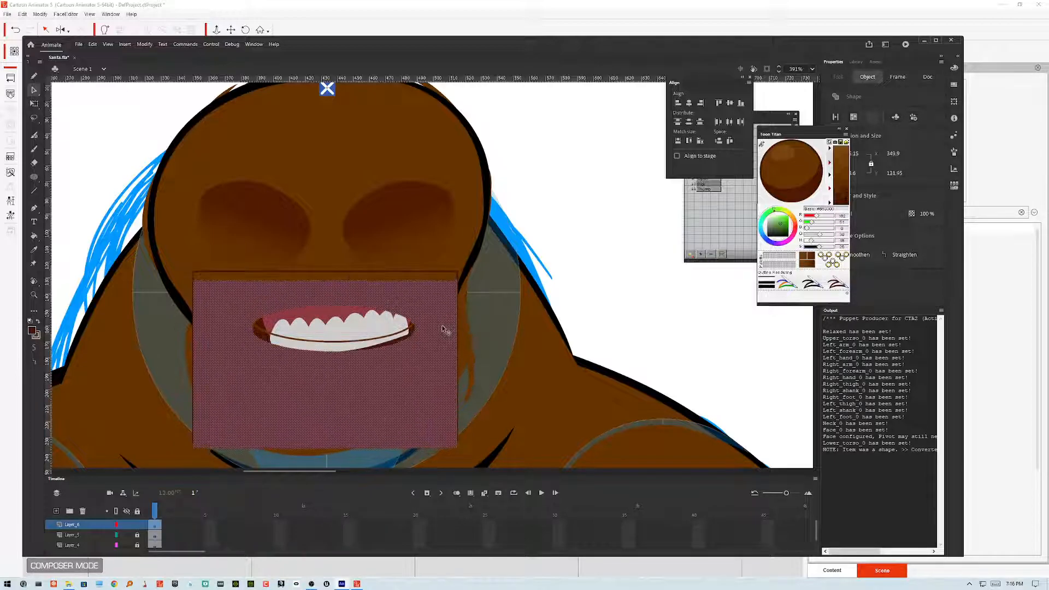
{"action": "left_click", "coordinate": [610, 283]}
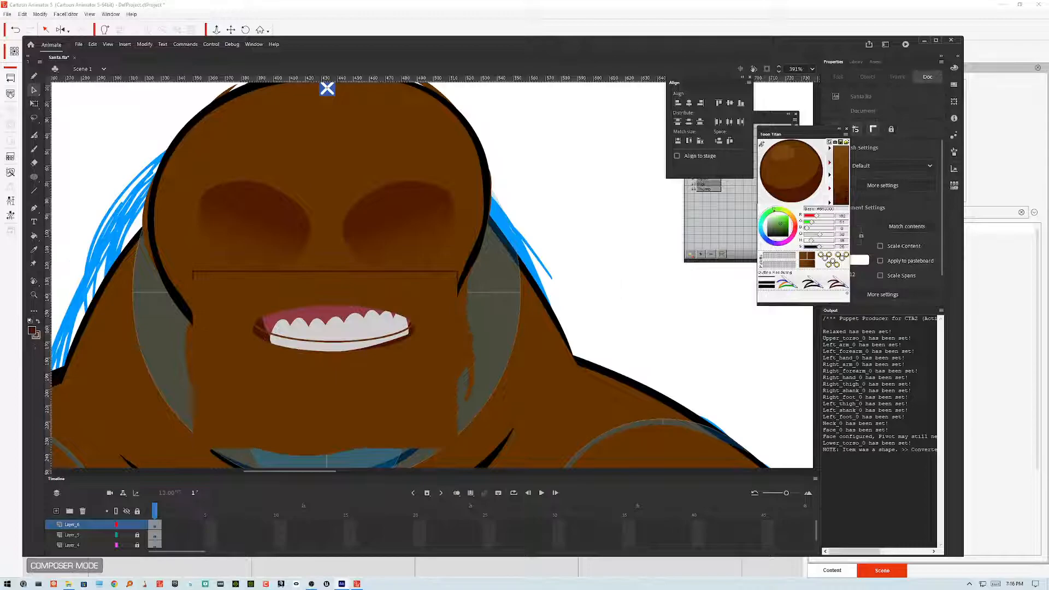
Step: Select and delete the mask rectangle's outline strokes
{"action": "left_click", "coordinate": [457, 273]}
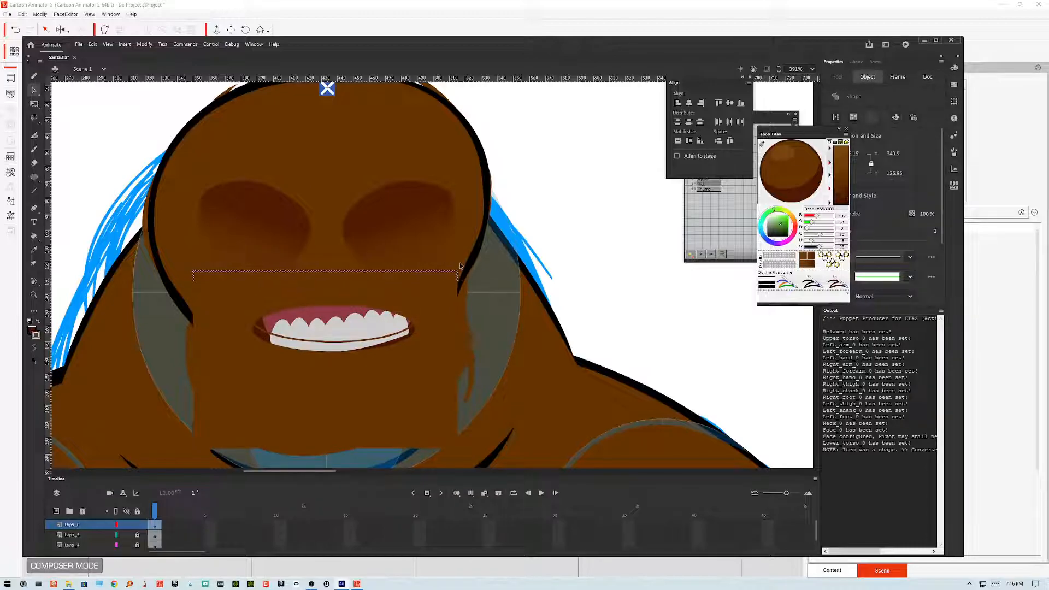
{"action": "left_click", "coordinate": [411, 332]}
{"action": "key", "text": "Delete"}
Step: Reshape the edges of the mask's mouth opening to follow the lips, jaw and tongue
{"action": "left_click_drag", "start_coordinate": [338, 353], "coordinate": [339, 383]}
{"action": "left_click_drag", "start_coordinate": [318, 307], "coordinate": [325, 331]}
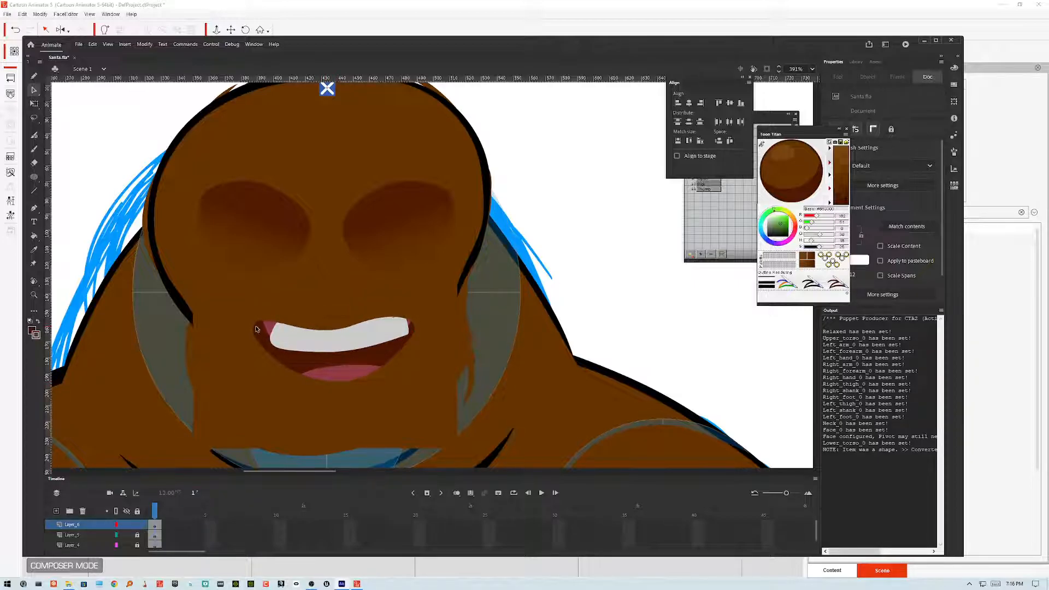
{"action": "left_click_drag", "start_coordinate": [256, 323], "coordinate": [257, 328]}
{"action": "mouse_move", "coordinate": [388, 317]}
{"action": "left_mouse_down"}
{"action": "mouse_move", "coordinate": [383, 290]}
{"action": "mouse_move", "coordinate": [390, 304]}
{"action": "mouse_move", "coordinate": [395, 287]}
{"action": "mouse_move", "coordinate": [394, 304]}
{"action": "left_mouse_up"}
{"action": "mouse_move", "coordinate": [359, 379]}
{"action": "left_mouse_down"}
{"action": "mouse_move", "coordinate": [358, 332]}
{"action": "mouse_move", "coordinate": [358, 414]}
{"action": "left_mouse_up"}
{"action": "mouse_move", "coordinate": [403, 362]}
{"action": "left_mouse_down"}
{"action": "mouse_move", "coordinate": [421, 371]}
{"action": "mouse_move", "coordinate": [398, 368]}
{"action": "left_mouse_up"}
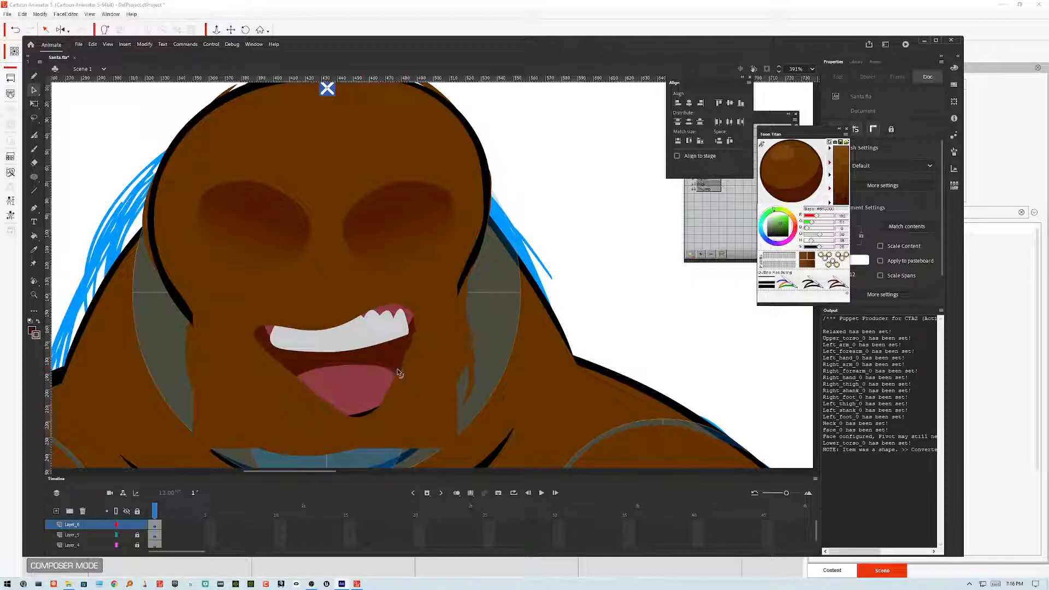
{"action": "left_click_drag", "start_coordinate": [358, 418], "coordinate": [334, 409]}
{"action": "left_click_drag", "start_coordinate": [300, 384], "coordinate": [285, 395]}
{"action": "left_click_drag", "start_coordinate": [380, 386], "coordinate": [385, 393]}
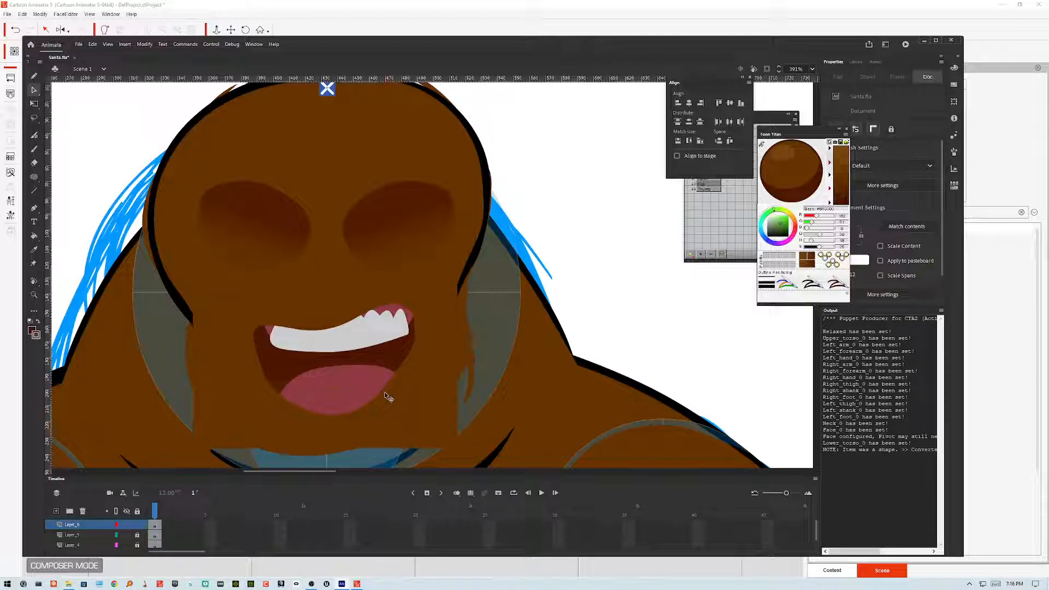
Step: Move the mask shape slightly down, then drag the opening's lower edge up toward the teeth
{"action": "left_click", "coordinate": [344, 415]}
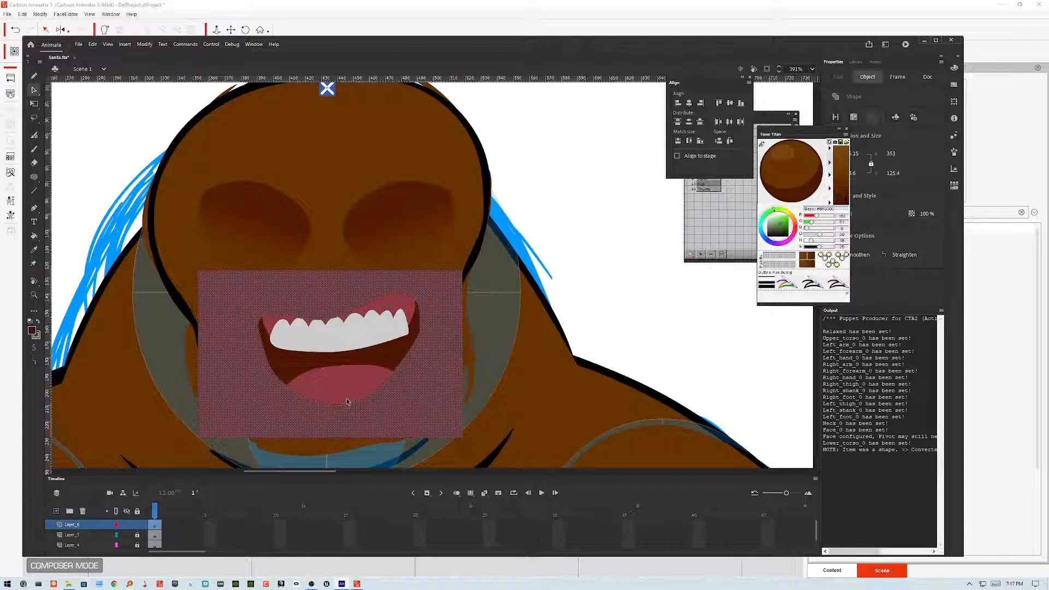
{"action": "left_click_drag", "start_coordinate": [348, 402], "coordinate": [342, 412]}
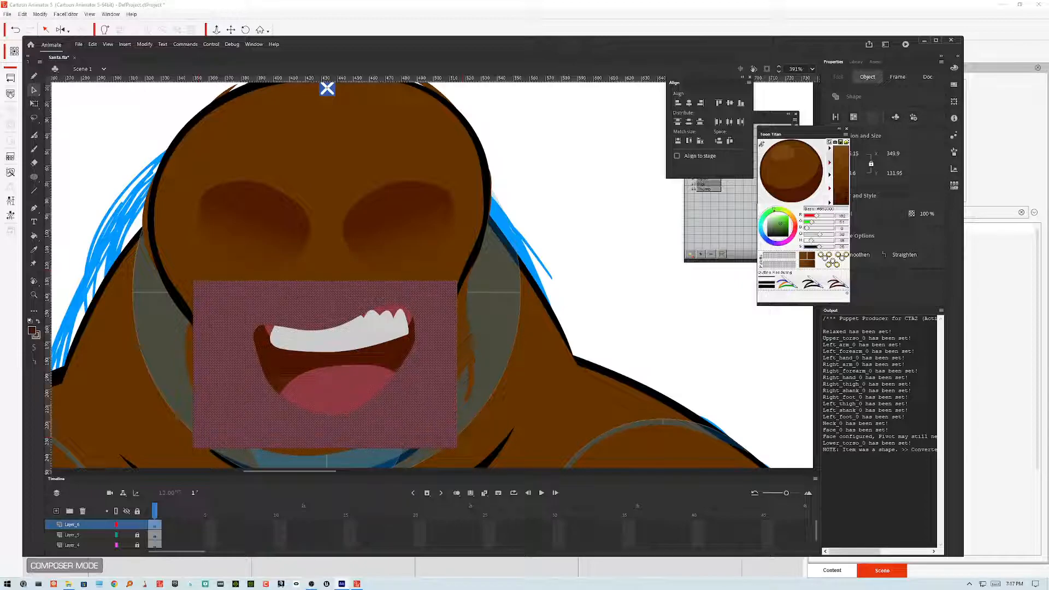
{"action": "key", "text": "Escape"}
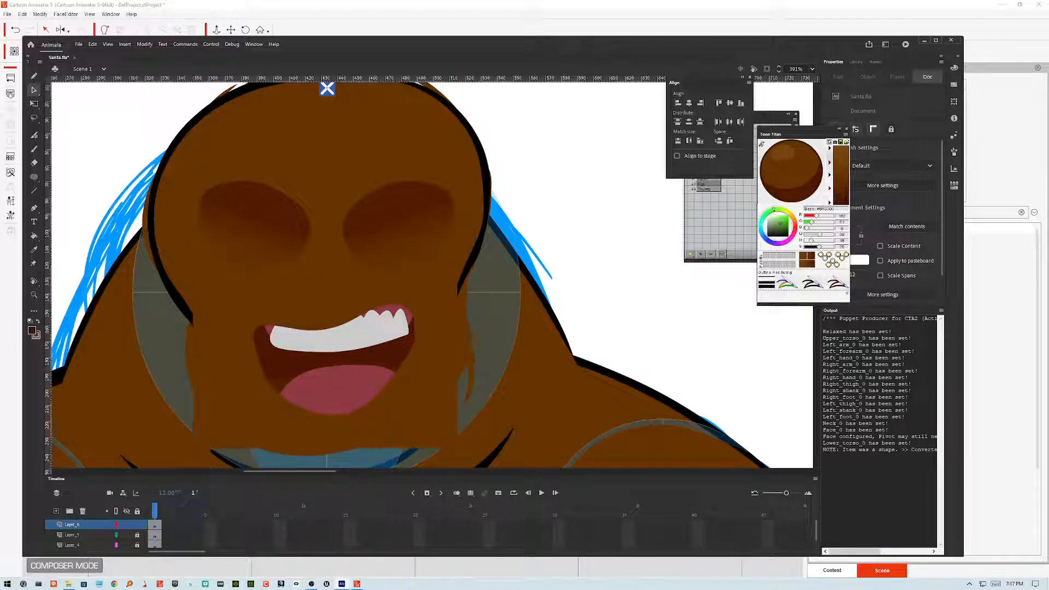
{"action": "left_click_drag", "start_coordinate": [348, 413], "coordinate": [293, 370]}
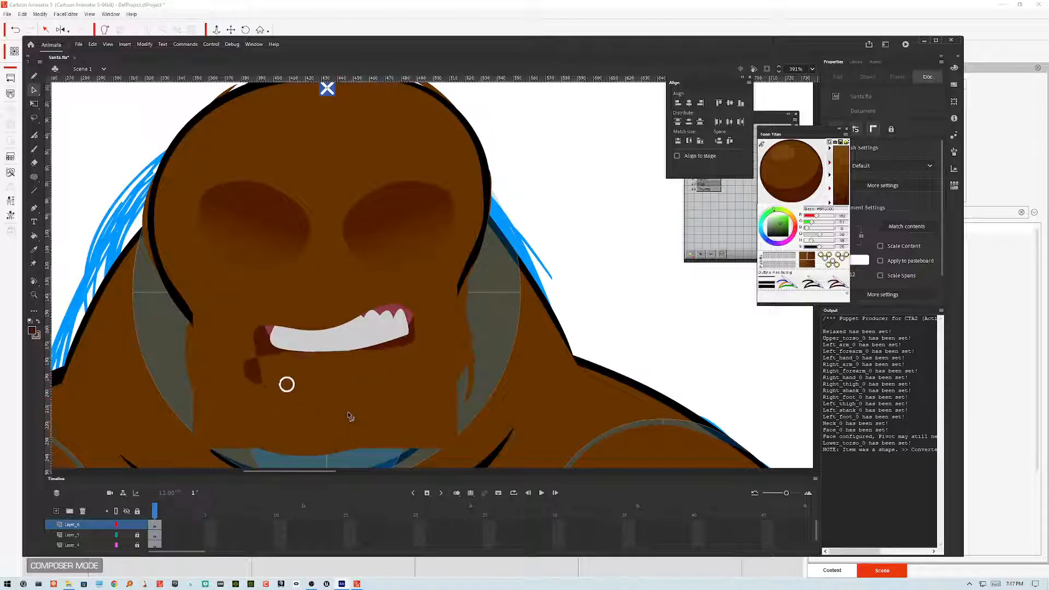
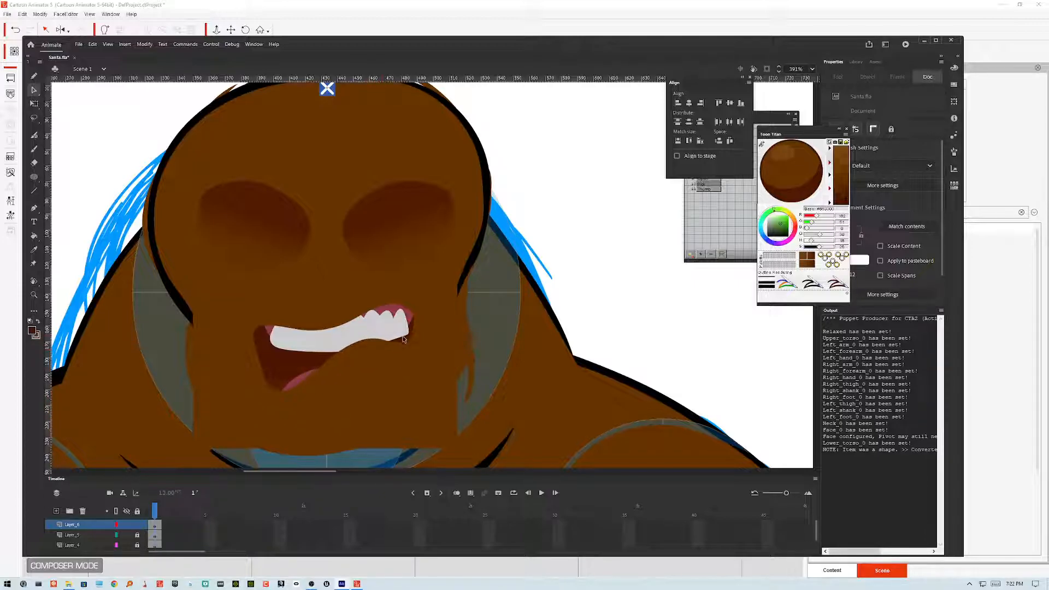
Step: Select and delete the rectangle covering the mouth
{"action": "left_click", "coordinate": [441, 339]}
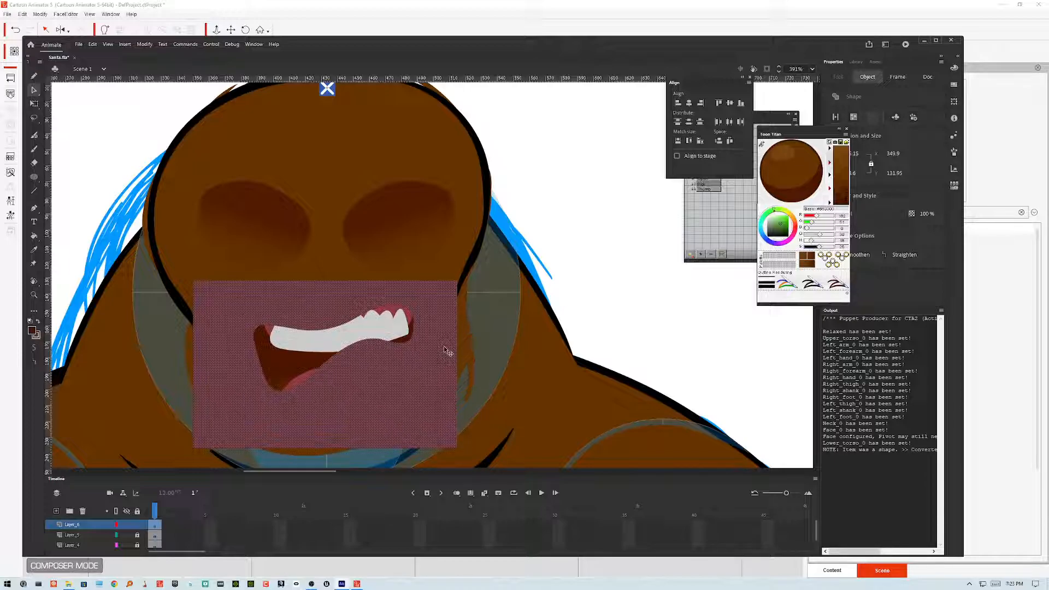
{"action": "key", "text": "Delete"}
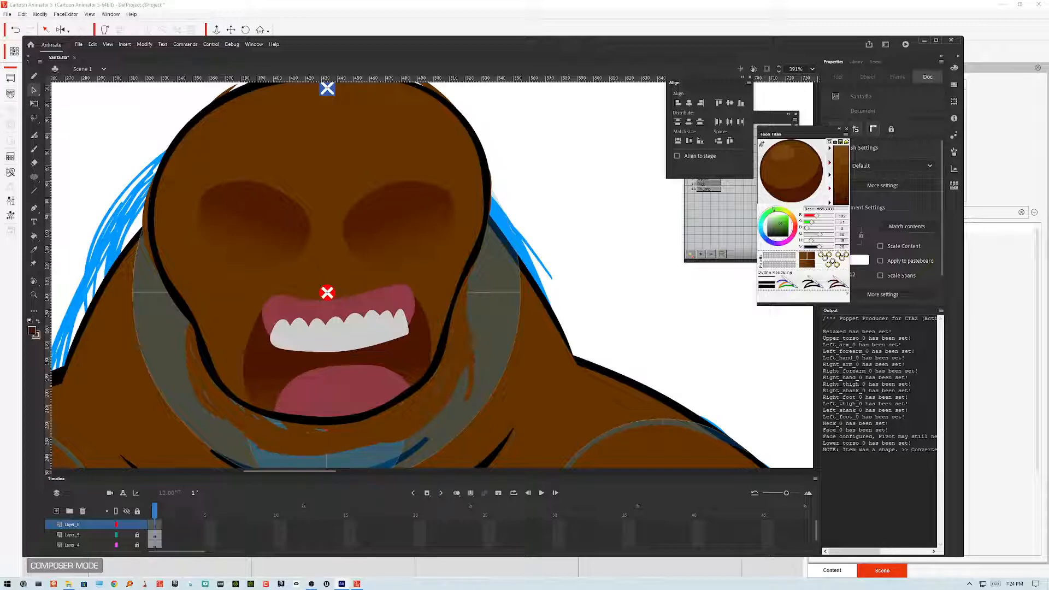
Step: Zoom out and hide then reshow the lower layers to check the face artwork
{"action": "scroll", "coordinate": [339, 359], "scroll_direction": "down", "scroll_amount": 2}
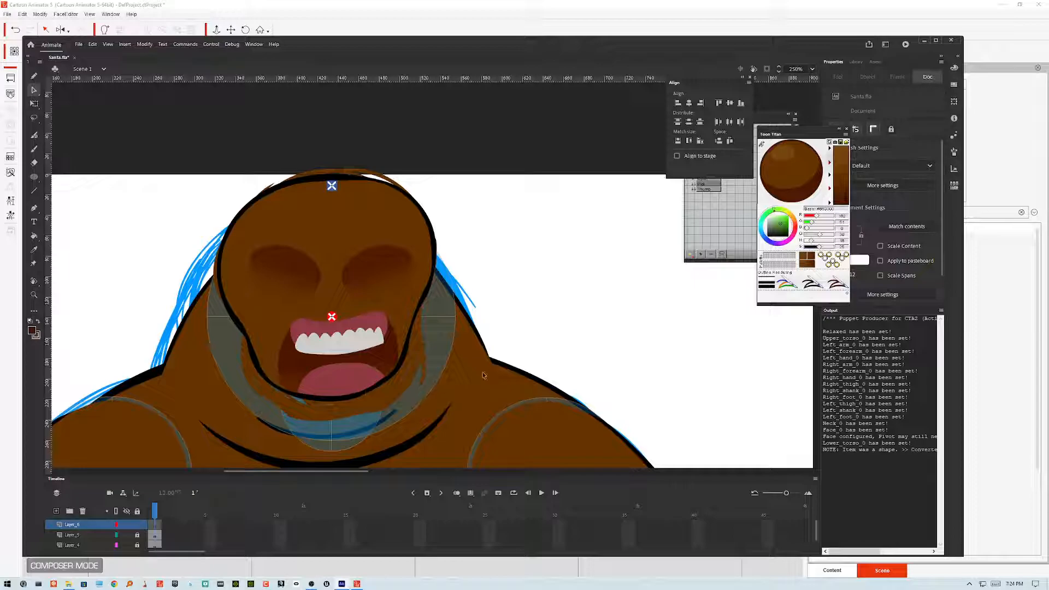
{"action": "left_click", "coordinate": [126, 535]}
{"action": "left_click", "coordinate": [127, 546]}
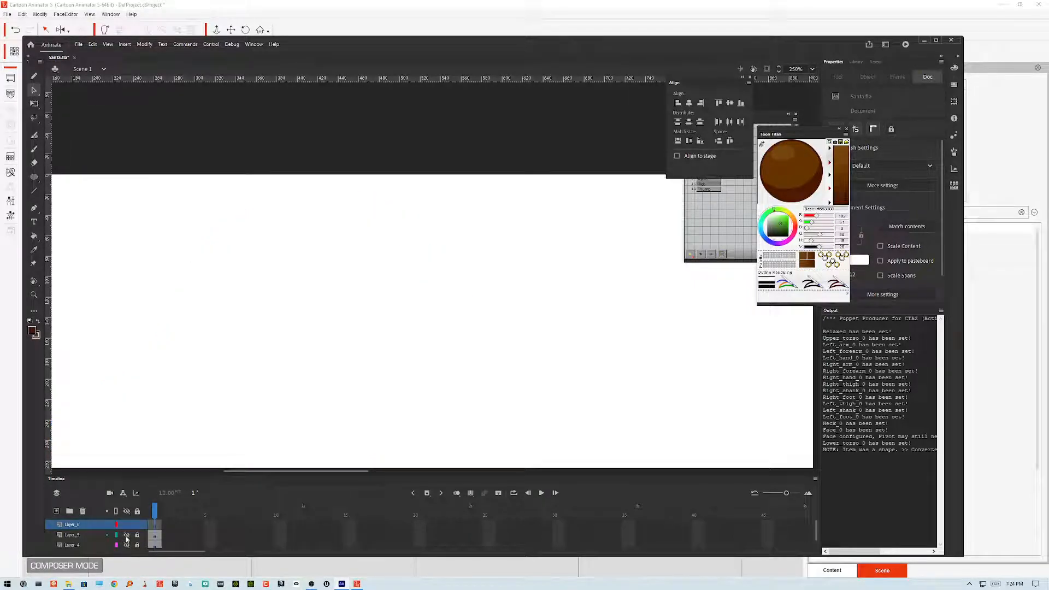
{"action": "left_click", "coordinate": [126, 535]}
{"action": "left_click", "coordinate": [126, 545]}
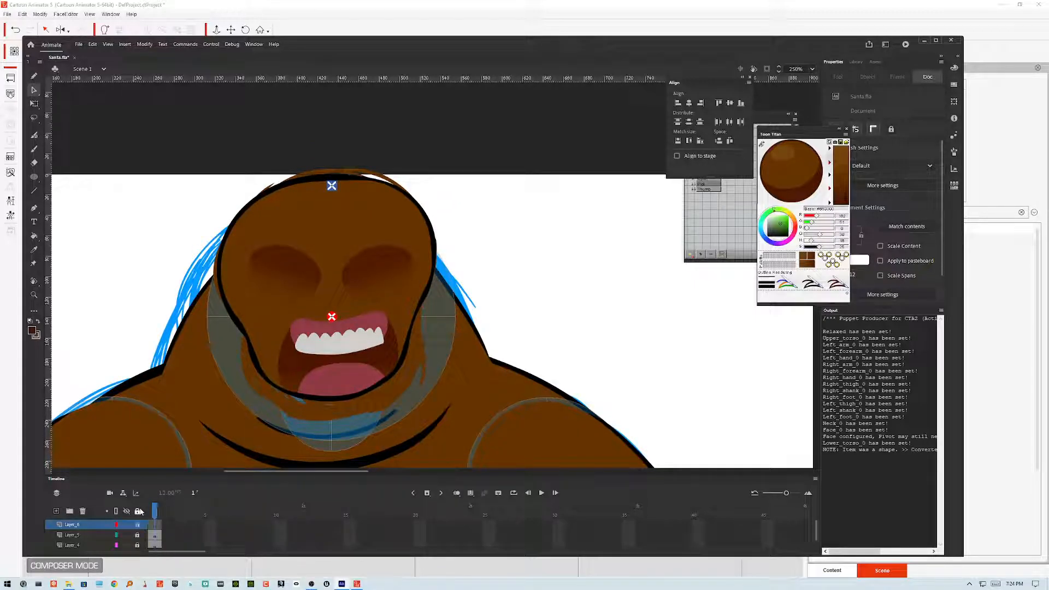
Step: Open the face symbol and inspect its contents
{"action": "double_click", "coordinate": [350, 414]}
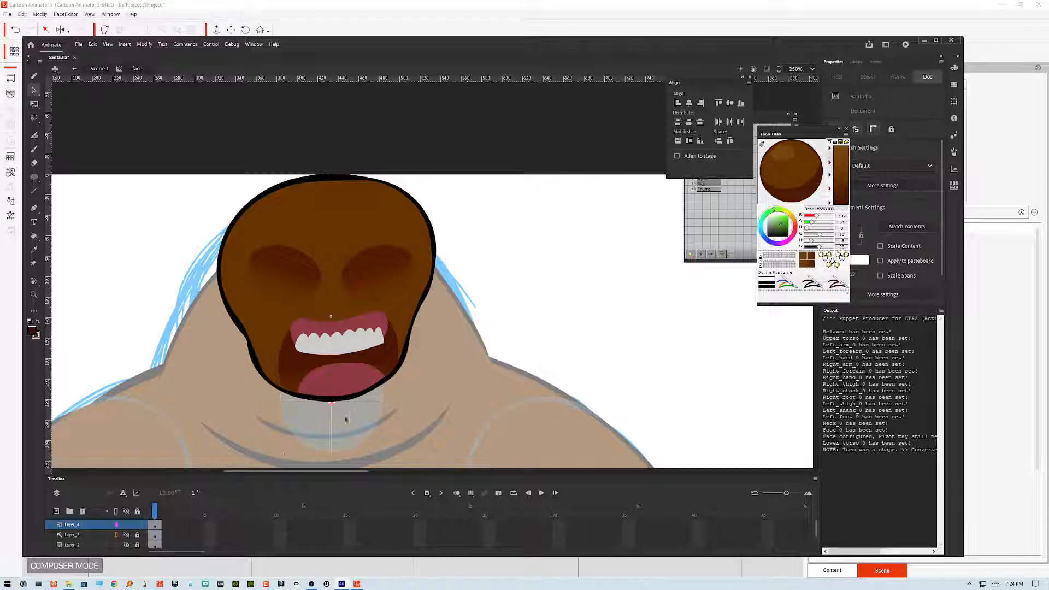
{"action": "scroll", "coordinate": [137, 537], "scroll_direction": "down", "scroll_amount": 2}
{"action": "scroll", "coordinate": [136, 538], "scroll_direction": "up", "scroll_amount": 1}
{"action": "scroll", "coordinate": [137, 538], "scroll_direction": "up", "scroll_amount": 1}
{"action": "scroll", "coordinate": [137, 537], "scroll_direction": "down", "scroll_amount": 1}
{"action": "scroll", "coordinate": [137, 538], "scroll_direction": "up", "scroll_amount": 1}
{"action": "double_click", "coordinate": [507, 328]}
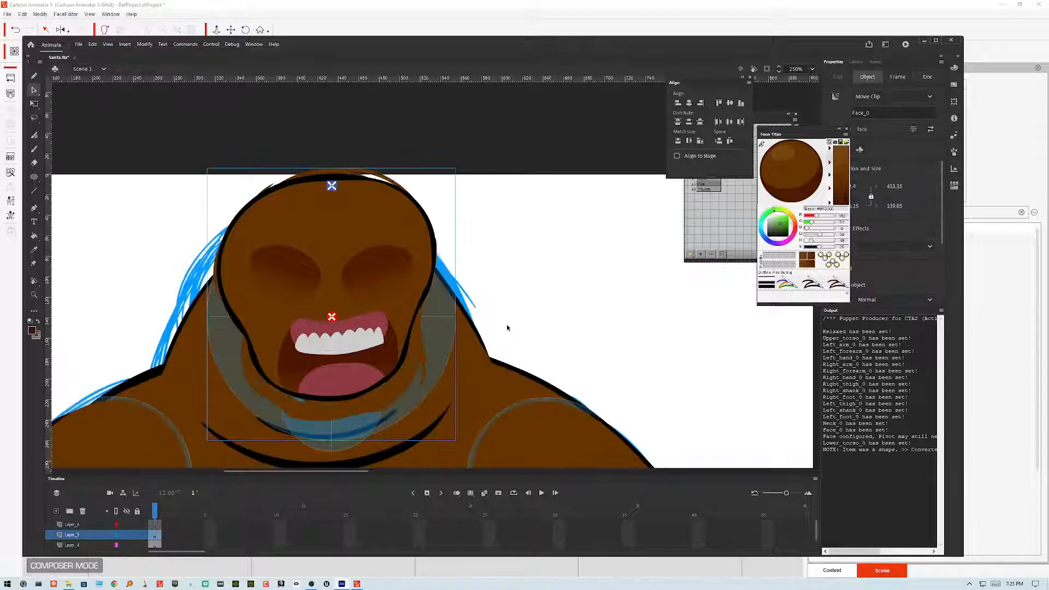
{"action": "left_click_drag", "start_coordinate": [395, 333], "coordinate": [527, 264]}
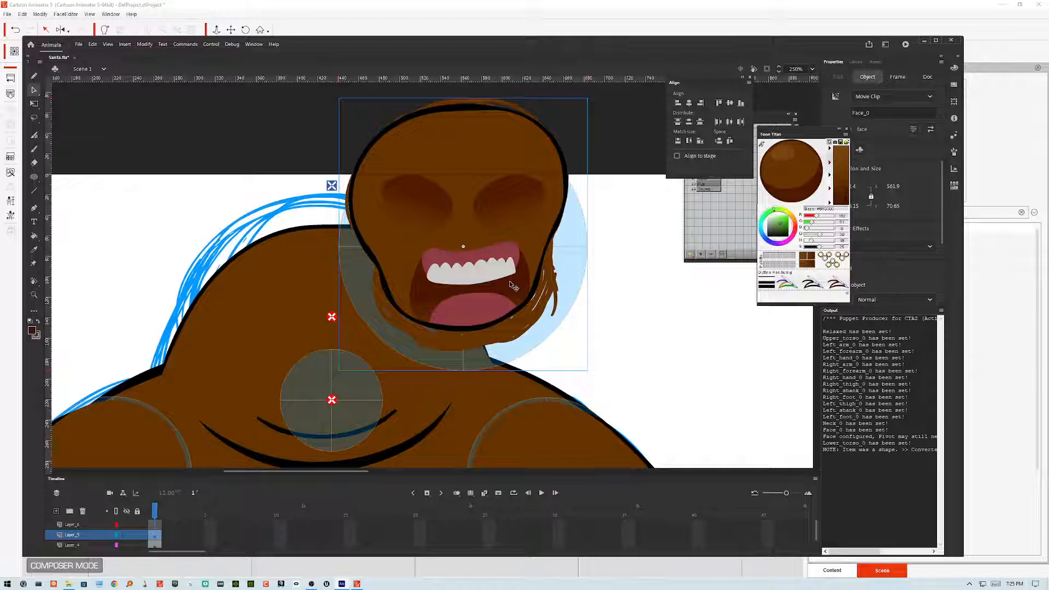
{"action": "key", "text": "ctrl+z"}
Step: Inside the face symbol, hide the face layer to view the sketch, then set Layer_2 as a guide layer
{"action": "double_click", "coordinate": [410, 299]}
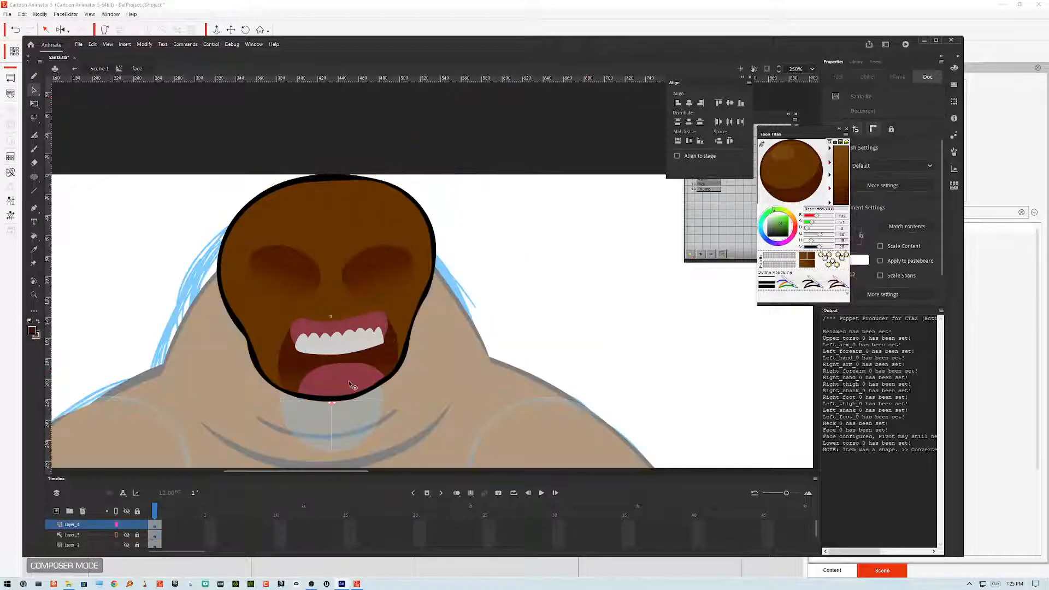
{"action": "left_click", "coordinate": [117, 525]}
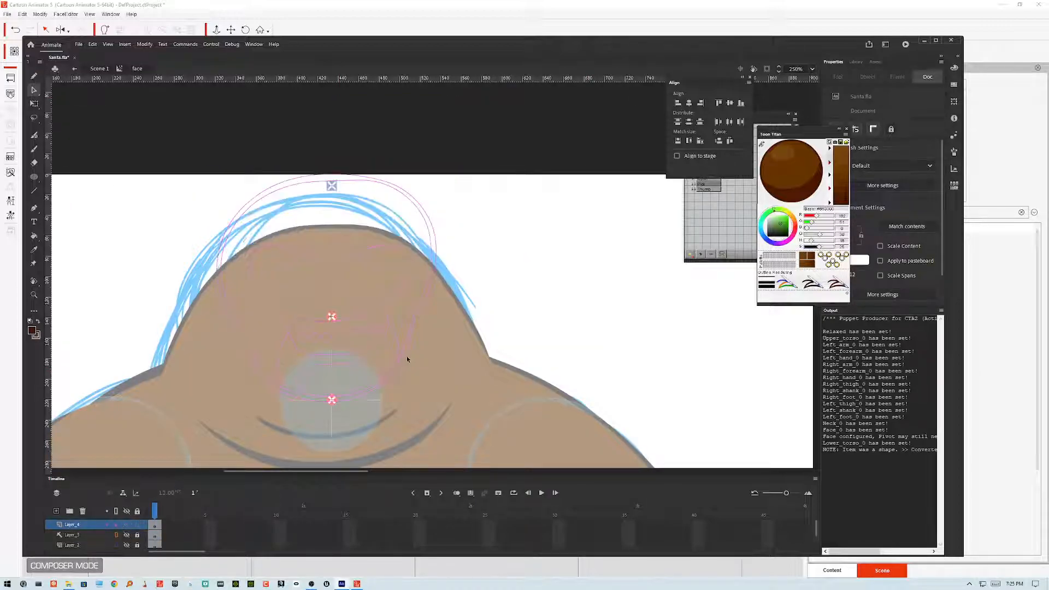
{"action": "key", "text": "ctrl+minus"}
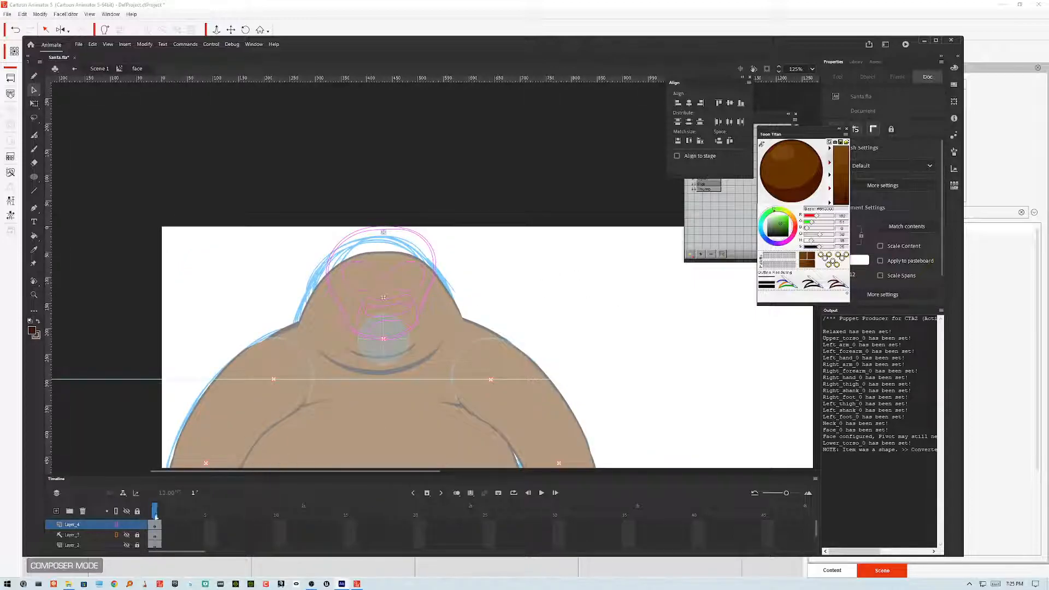
{"action": "left_click", "coordinate": [117, 524]}
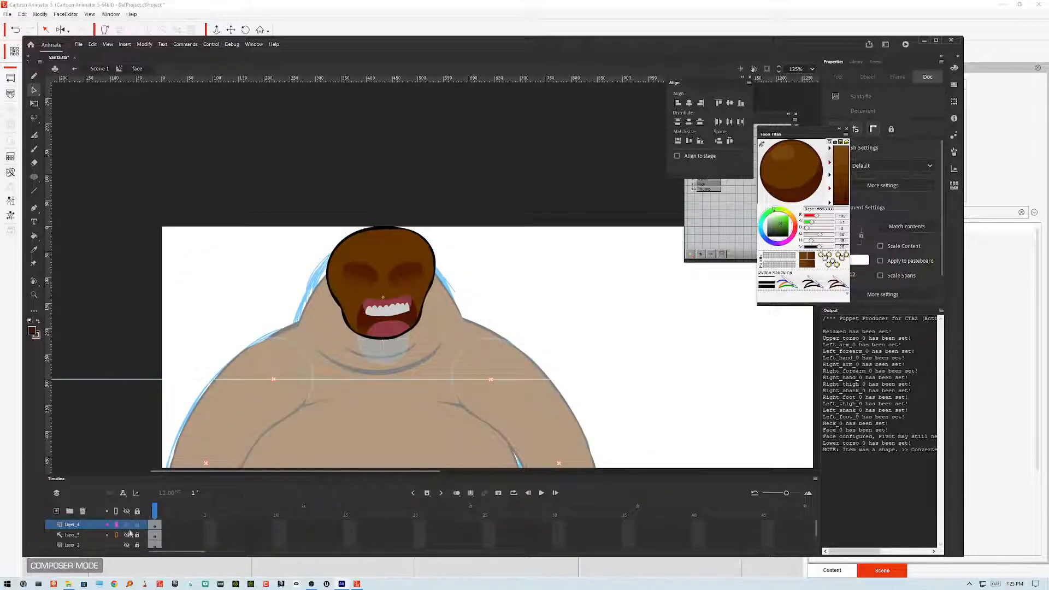
{"action": "left_click", "coordinate": [93, 536]}
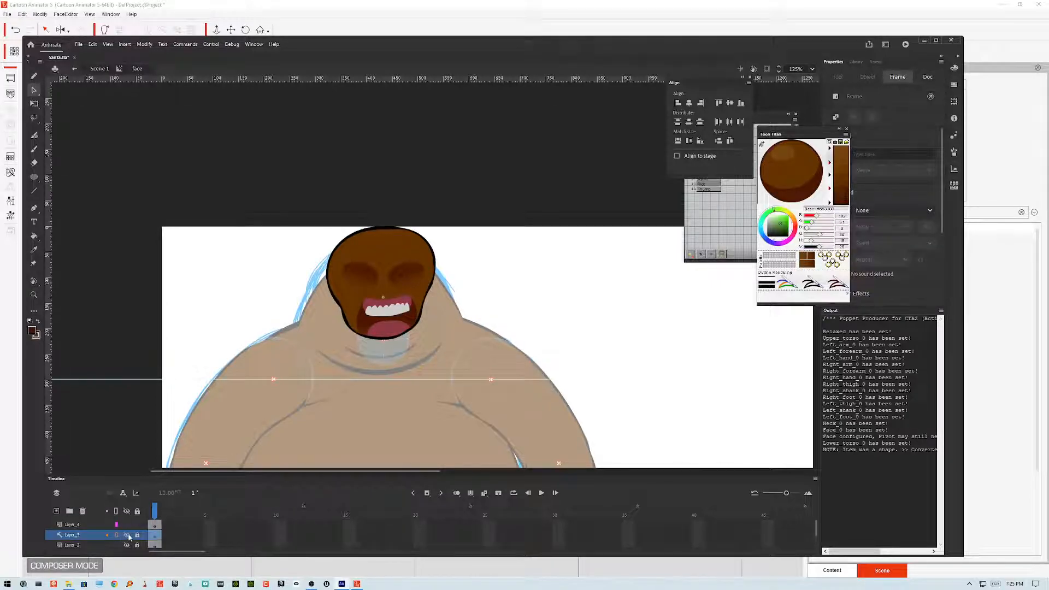
{"action": "right_click", "coordinate": [108, 536]}
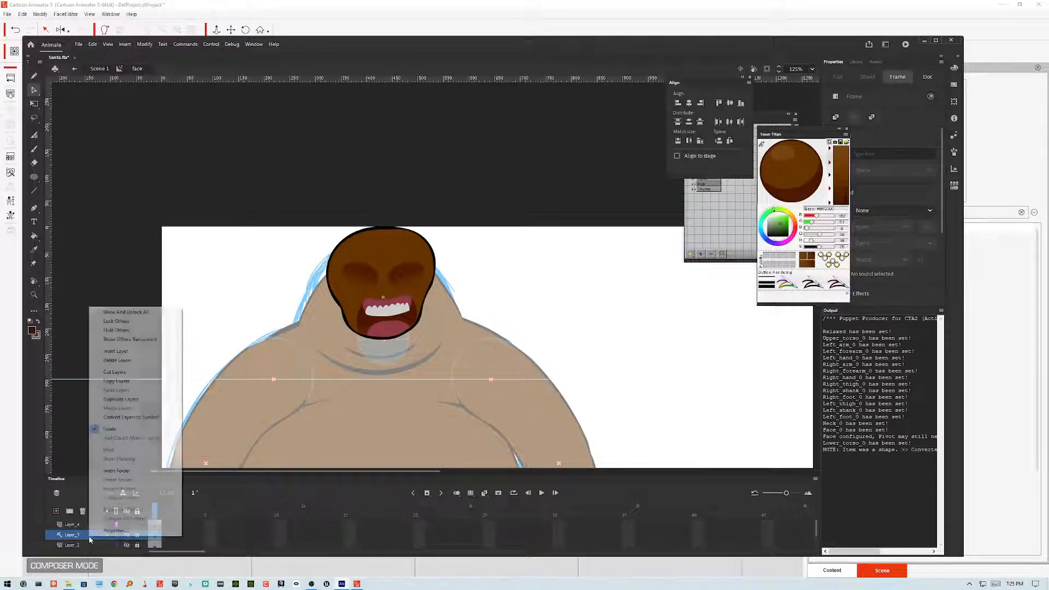
{"action": "left_click", "coordinate": [85, 545]}
{"action": "right_click", "coordinate": [84, 544]}
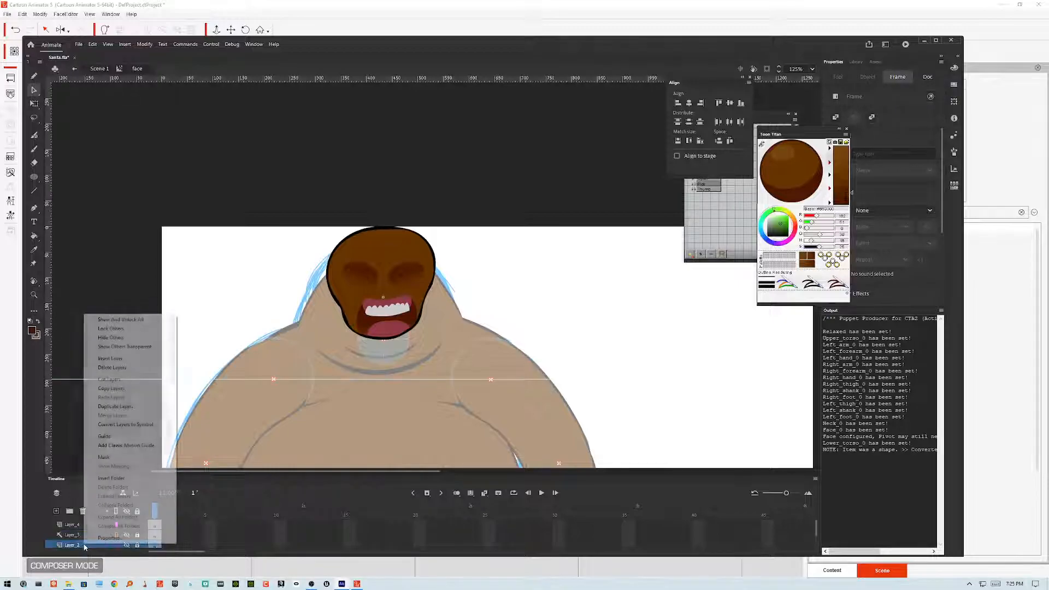
{"action": "left_click", "coordinate": [104, 437]}
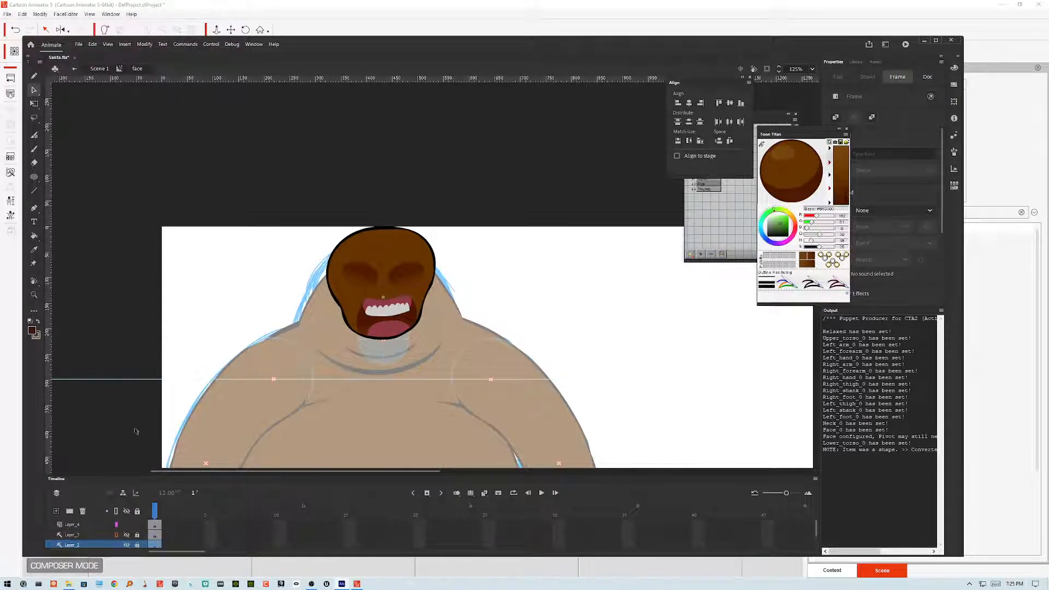
Step: Toggle all layers' visibility in the face symbol to check for remaining sketch artwork
{"action": "double_click", "coordinate": [525, 269]}
{"action": "left_click", "coordinate": [432, 328]}
{"action": "double_click", "coordinate": [430, 325]}
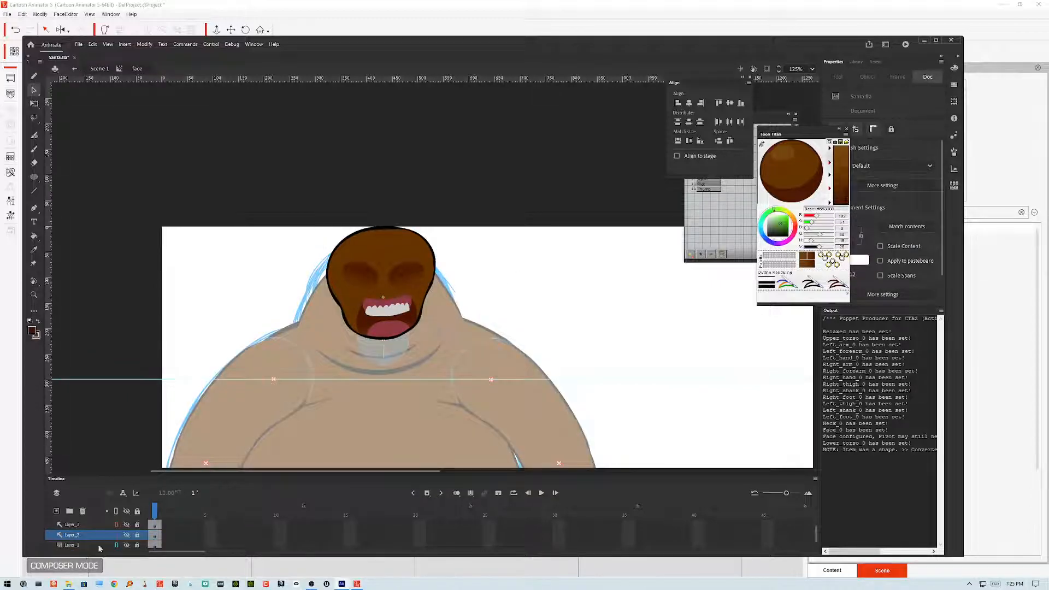
{"action": "left_click", "coordinate": [128, 512]}
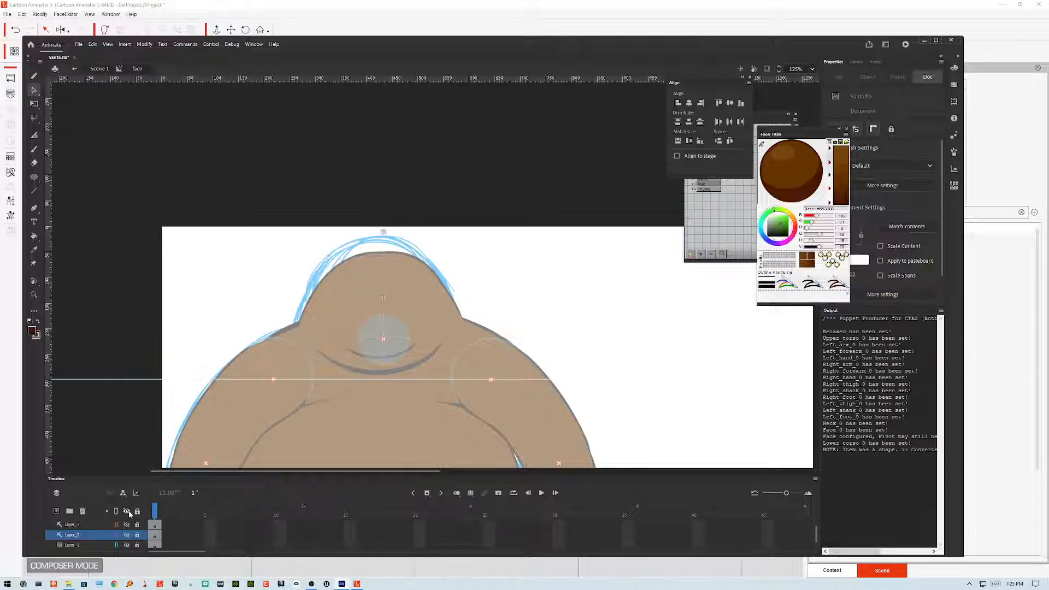
{"action": "left_click", "coordinate": [128, 512]}
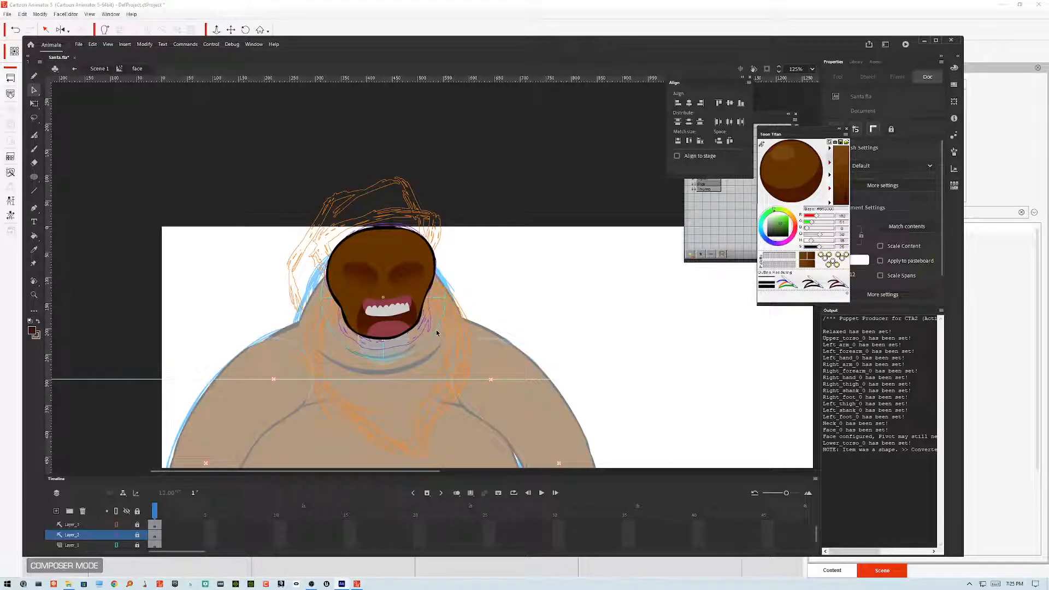
Step: Enlarge the timeline, reopen the face symbol and set its Layer_1 sketch as a guide layer
{"action": "double_click", "coordinate": [437, 332]}
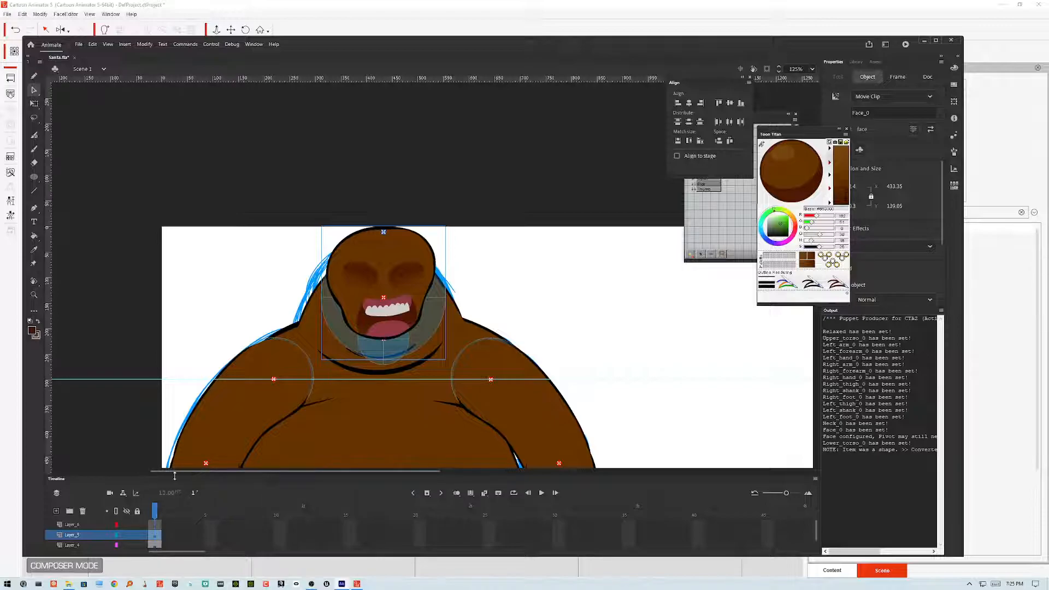
{"action": "left_click_drag", "start_coordinate": [173, 476], "coordinate": [170, 434]}
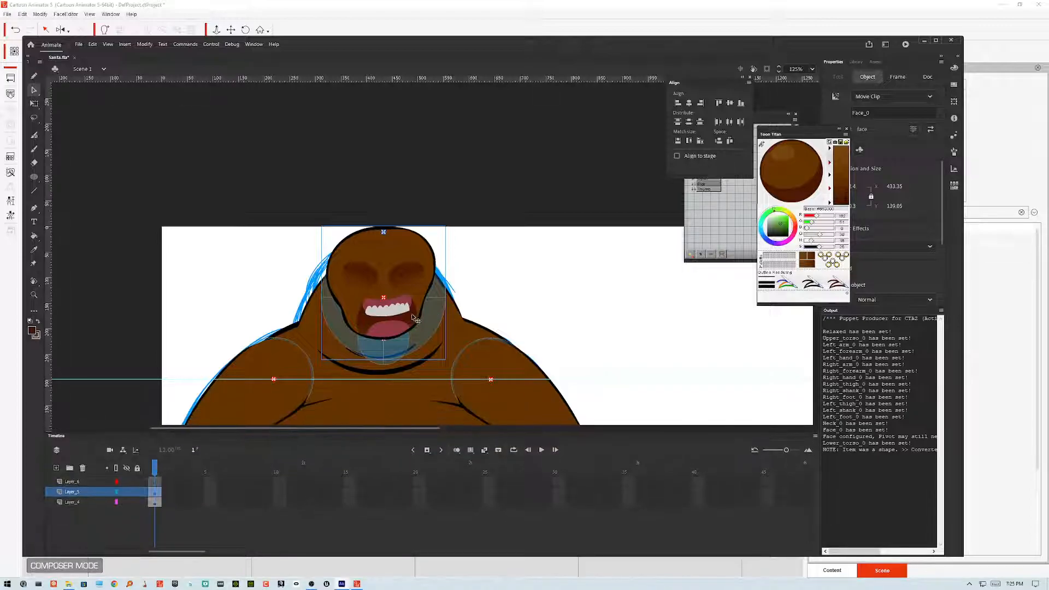
{"action": "double_click", "coordinate": [426, 298]}
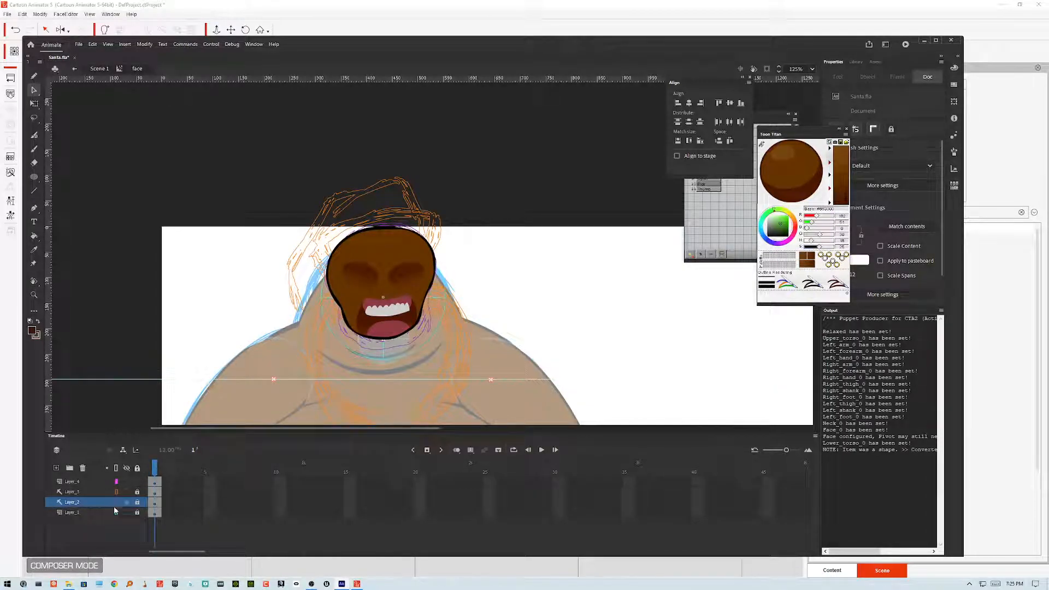
{"action": "left_click", "coordinate": [92, 516]}
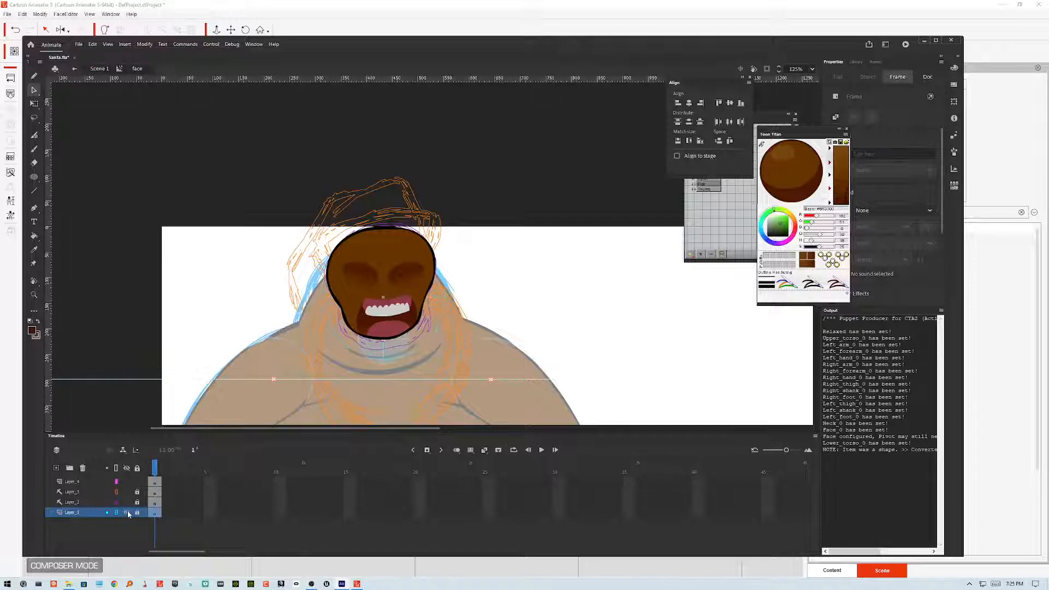
{"action": "right_click", "coordinate": [109, 515]}
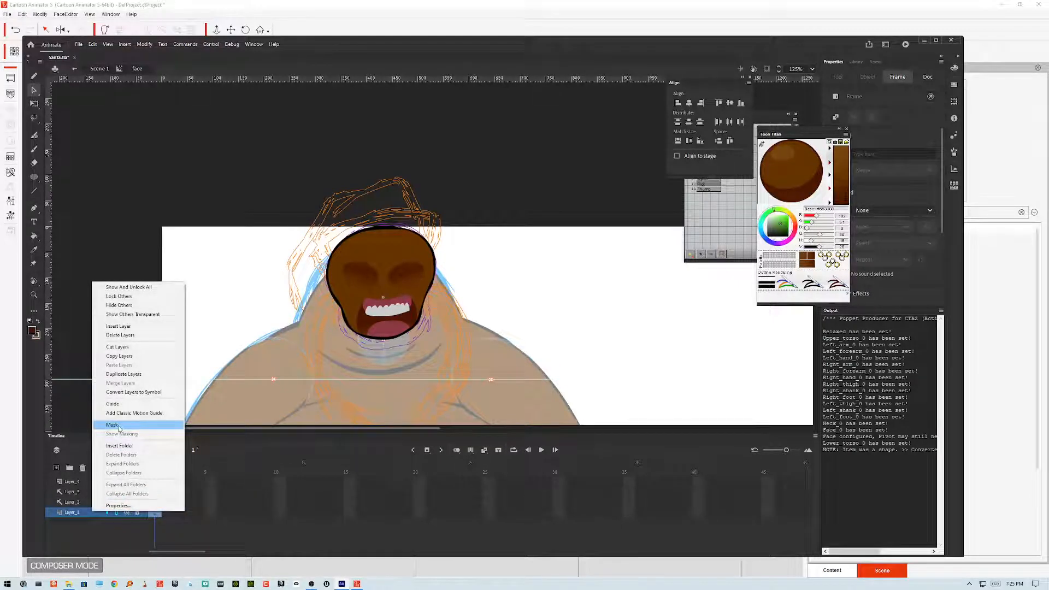
{"action": "left_click", "coordinate": [117, 405]}
Step: Return to the main scene and review the whole character
{"action": "double_click", "coordinate": [182, 339]}
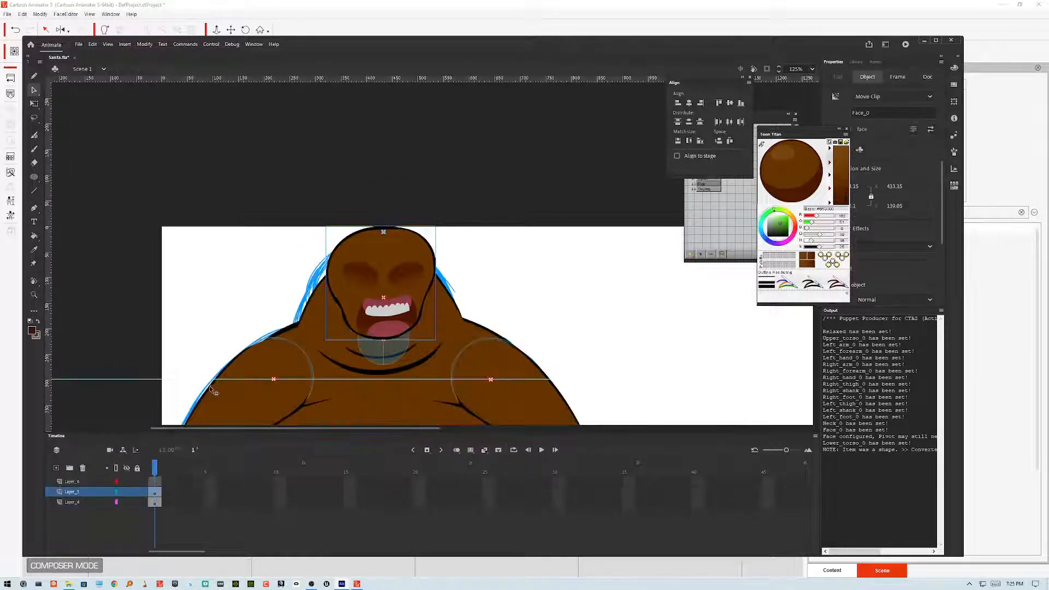
{"action": "left_click", "coordinate": [542, 261]}
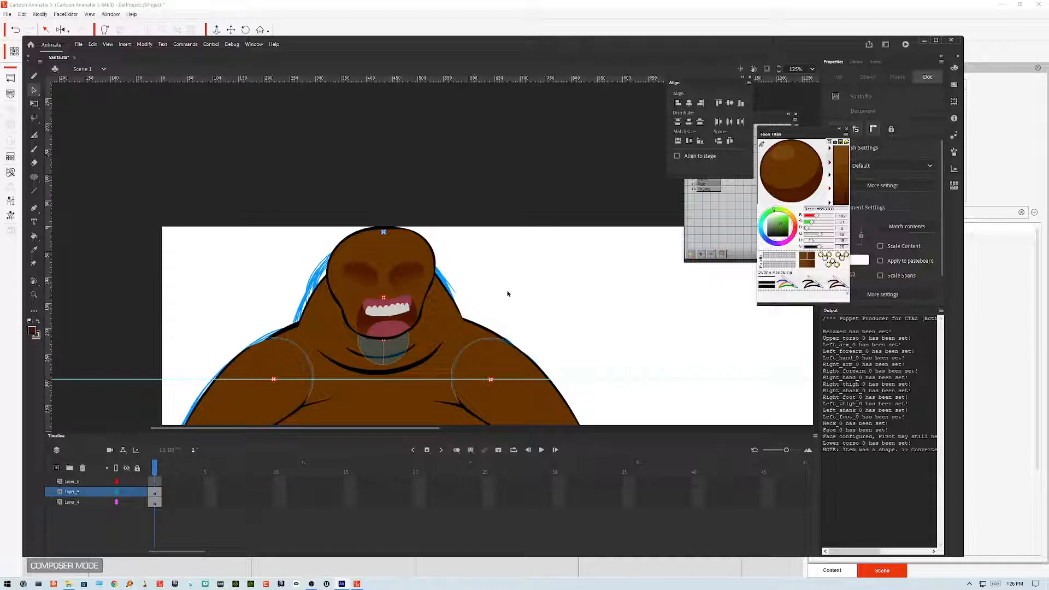
{"action": "scroll", "coordinate": [536, 291], "scroll_direction": "down", "scroll_amount": 3}
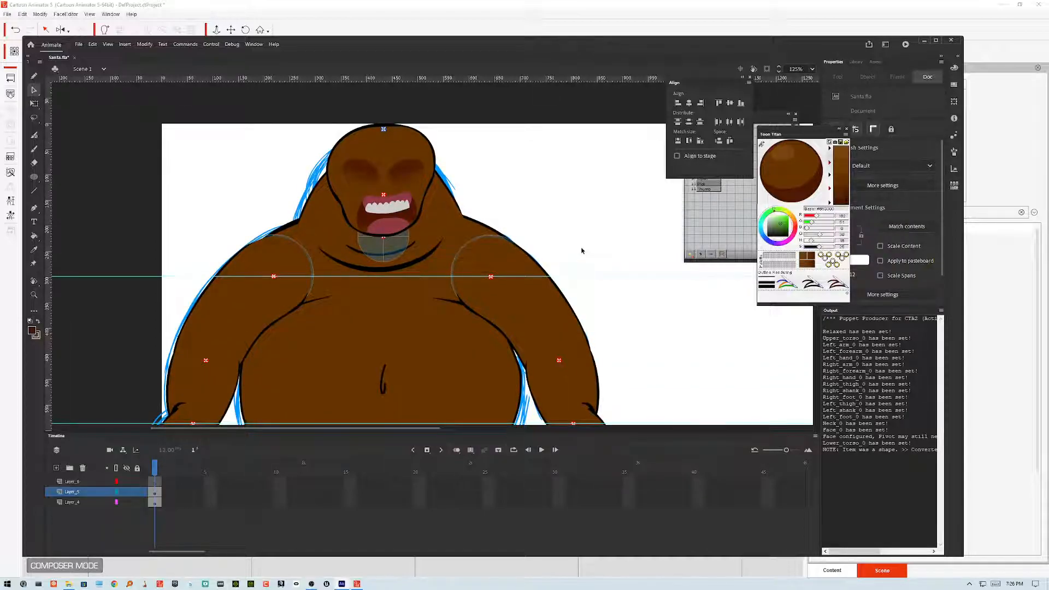
{"action": "scroll", "coordinate": [585, 249], "scroll_direction": "down", "scroll_amount": 3}
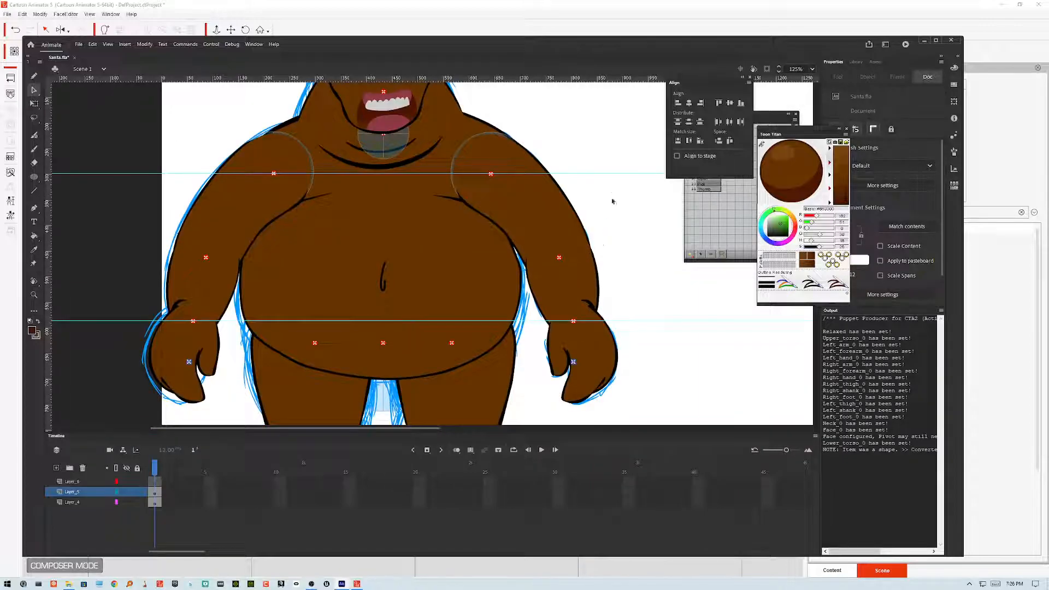
{"action": "scroll", "coordinate": [610, 239], "scroll_direction": "up", "scroll_amount": 6}
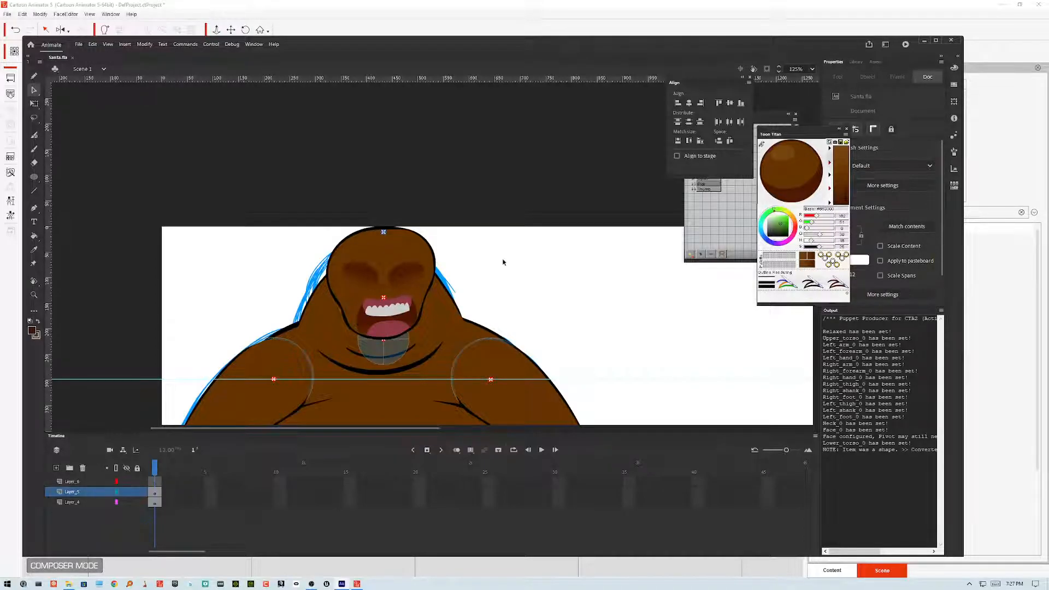
Step: Export the movie as Santa.swf to the Desktop, replacing the existing file
{"action": "key", "text": "ctrl+alt+shift+Return"}
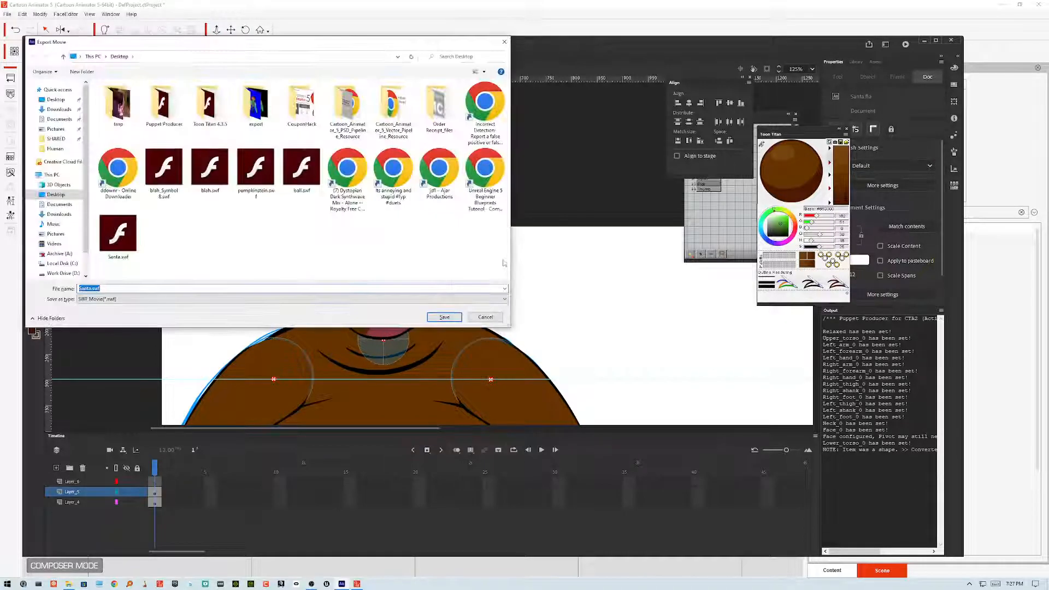
{"action": "left_click", "coordinate": [117, 235]}
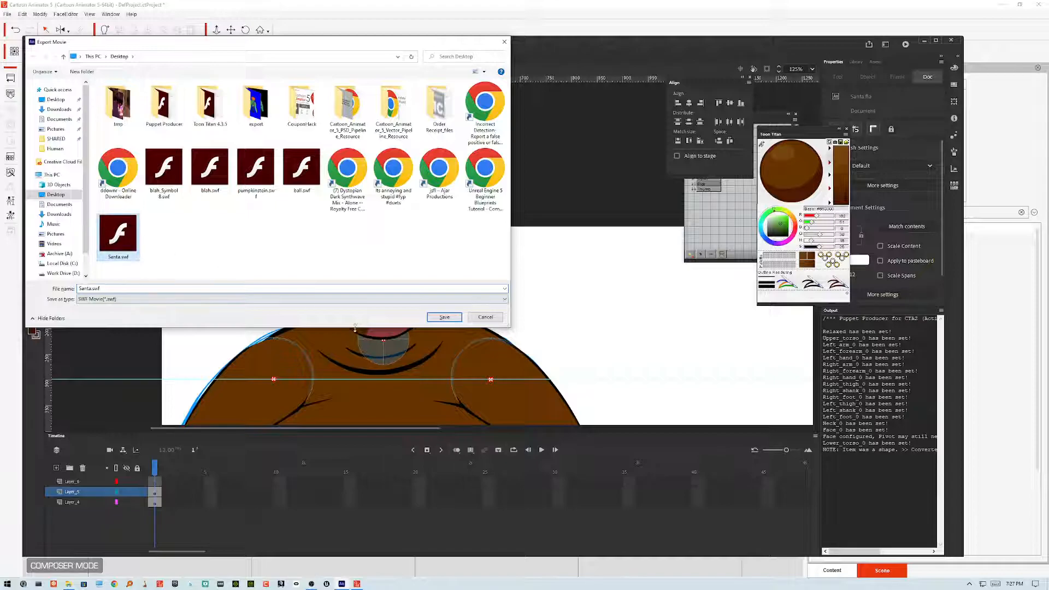
{"action": "left_click", "coordinate": [431, 318]}
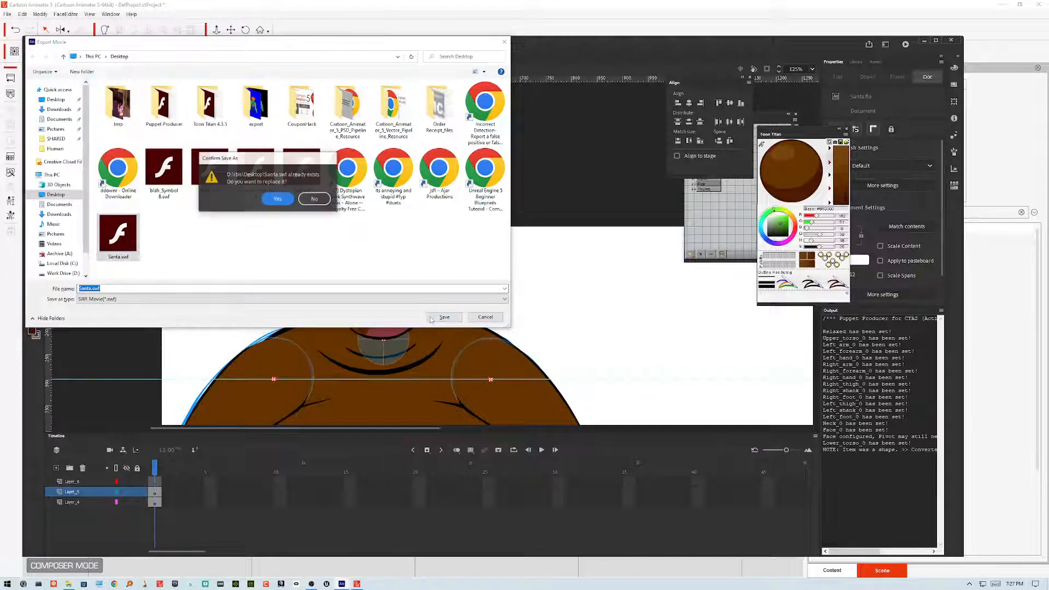
{"action": "left_click", "coordinate": [273, 199]}
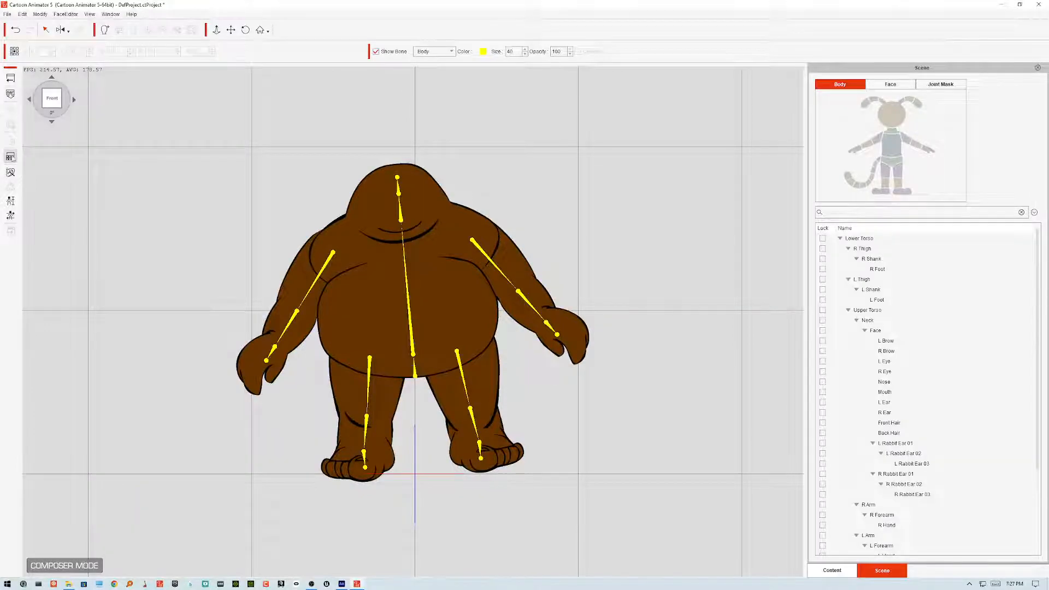
Step: Switch to Cartoon Animator 5, update the character from the re-exported SWF and close the information dialog
{"action": "left_click", "coordinate": [10, 94]}
{"action": "left_click", "coordinate": [423, 291]}
{"action": "left_click", "coordinate": [500, 330]}
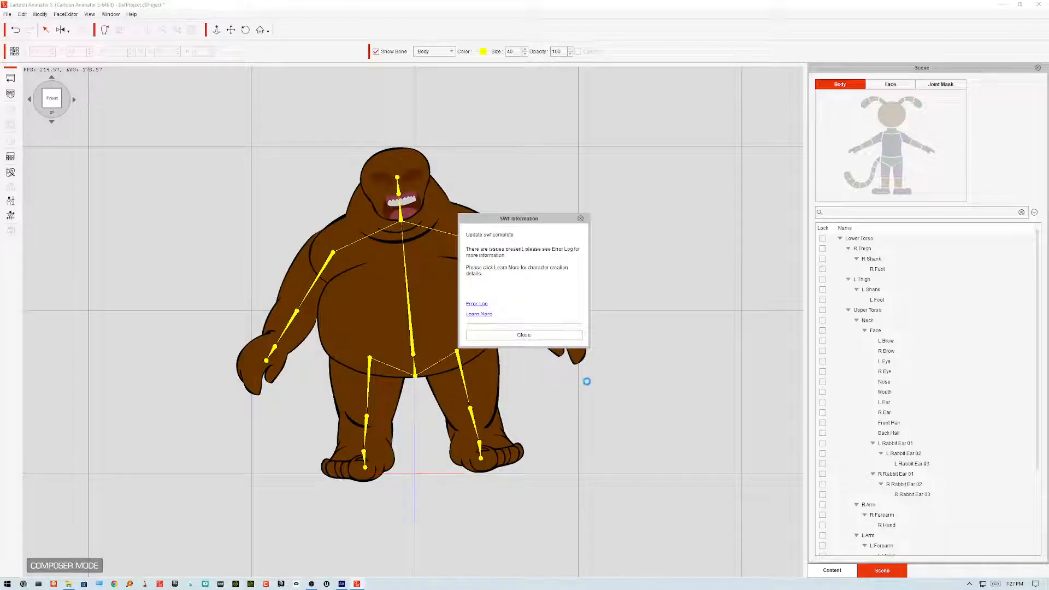
{"action": "left_click", "coordinate": [533, 335]}
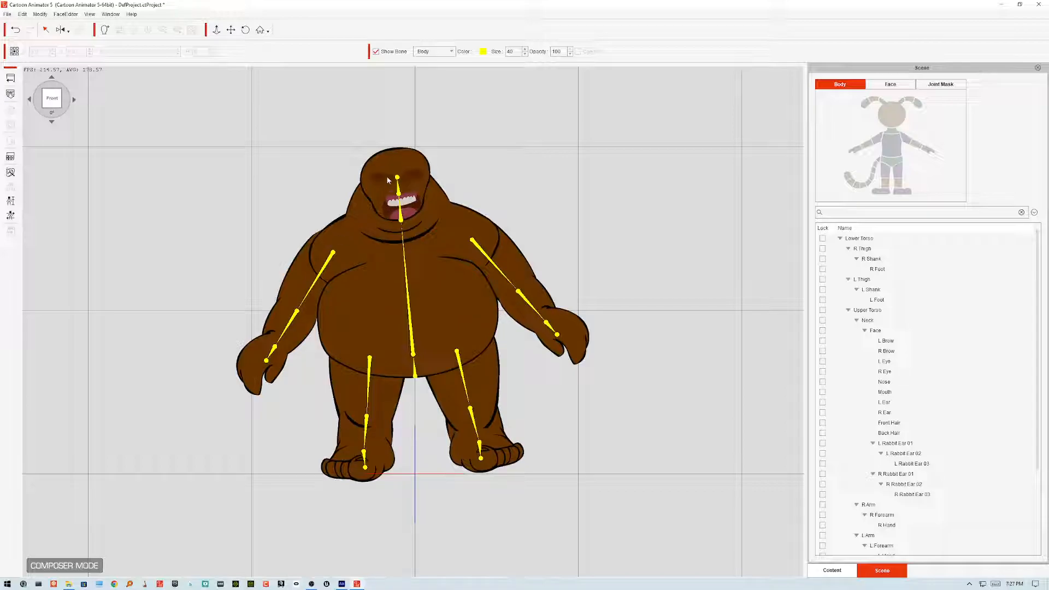
Step: Preview the Basic Walk calibration motion on the Santa character, then close the calibration panel
{"action": "left_click", "coordinate": [10, 216]}
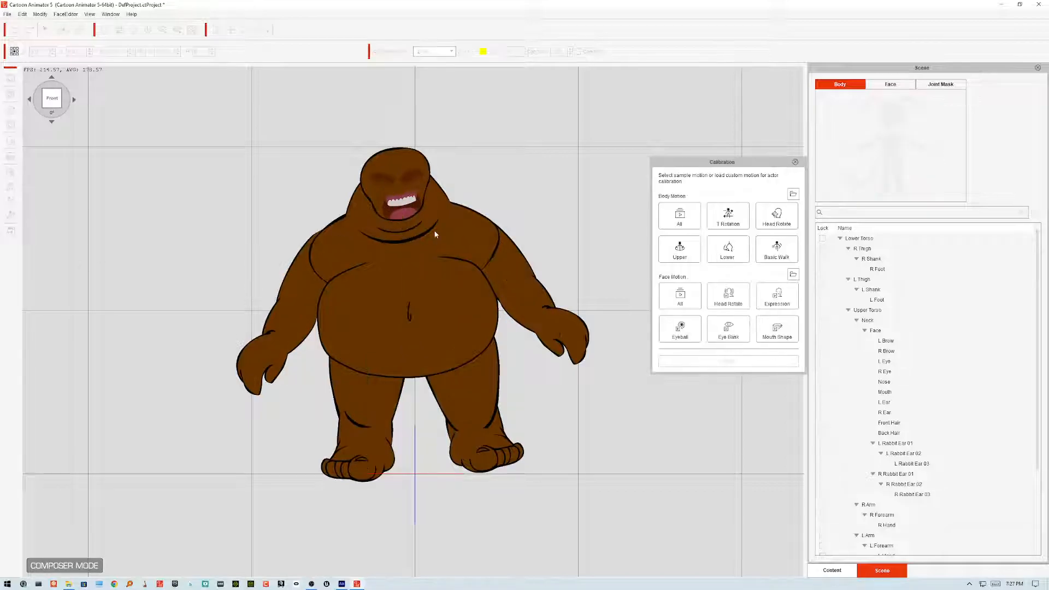
{"action": "left_click", "coordinate": [776, 250]}
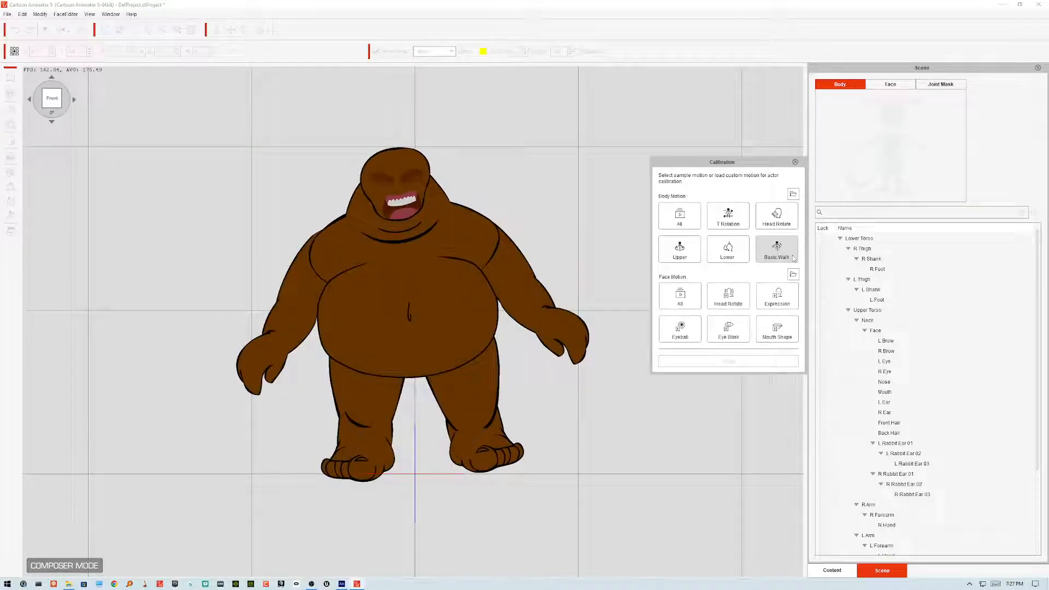
{"action": "left_click", "coordinate": [790, 249]}
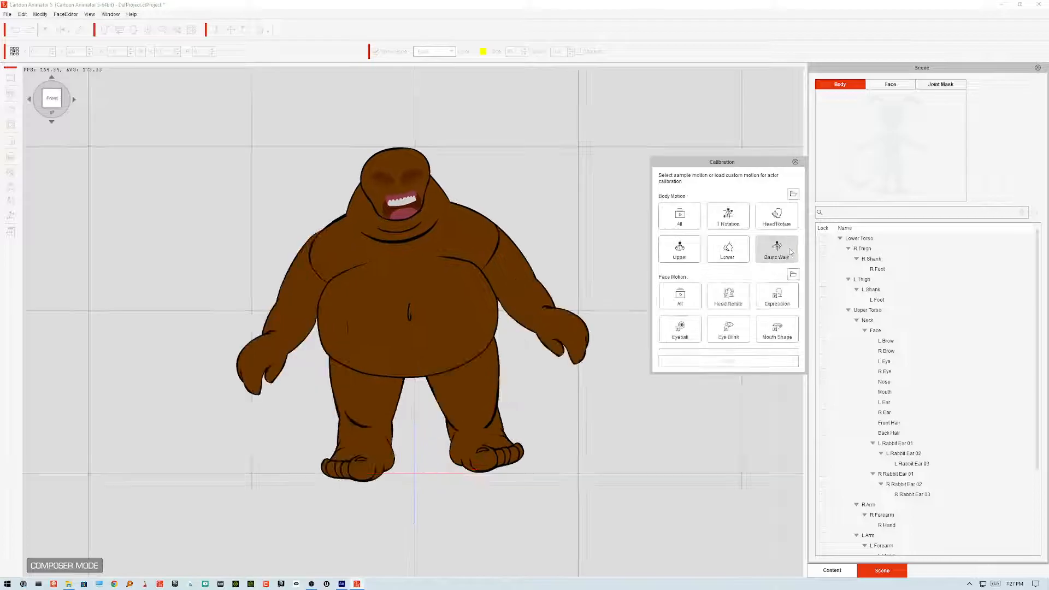
{"action": "left_click", "coordinate": [791, 252]}
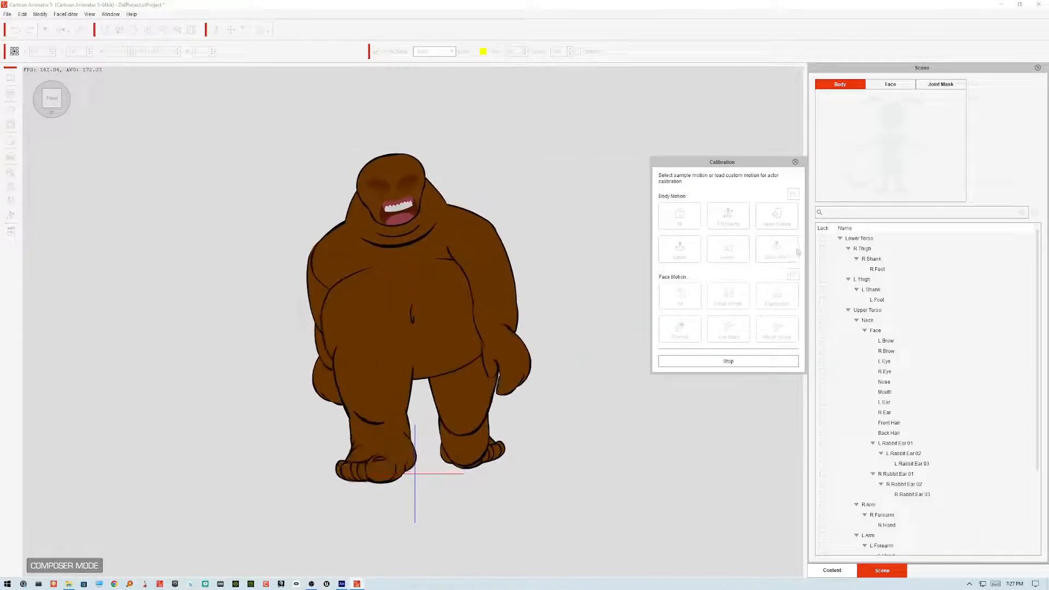
{"action": "left_click", "coordinate": [795, 162]}
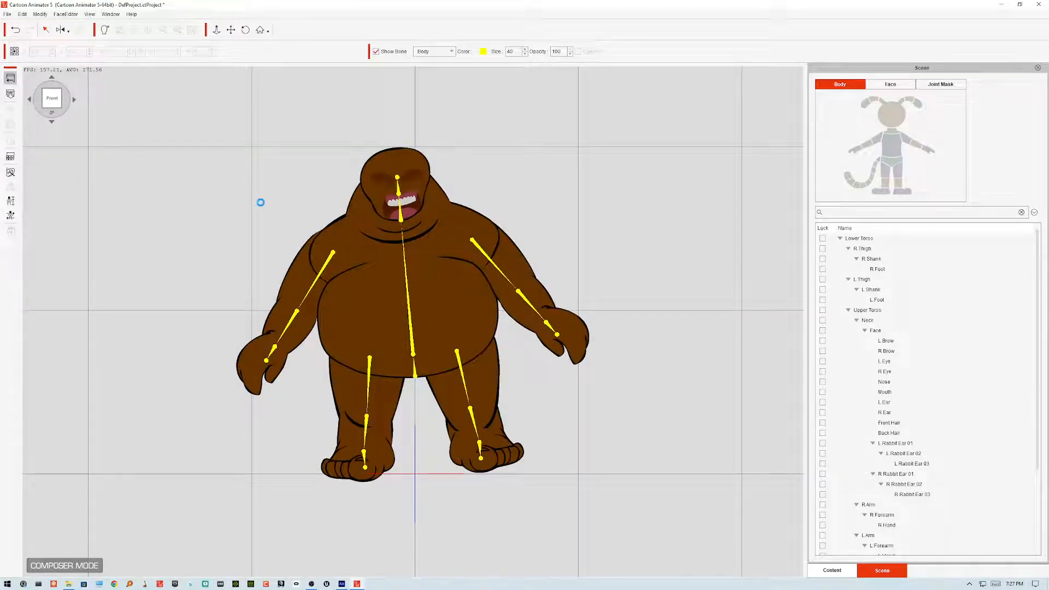
Step: Bring the Minion character file from the desktop onto the stage
{"action": "double_click", "coordinate": [401, 9]}
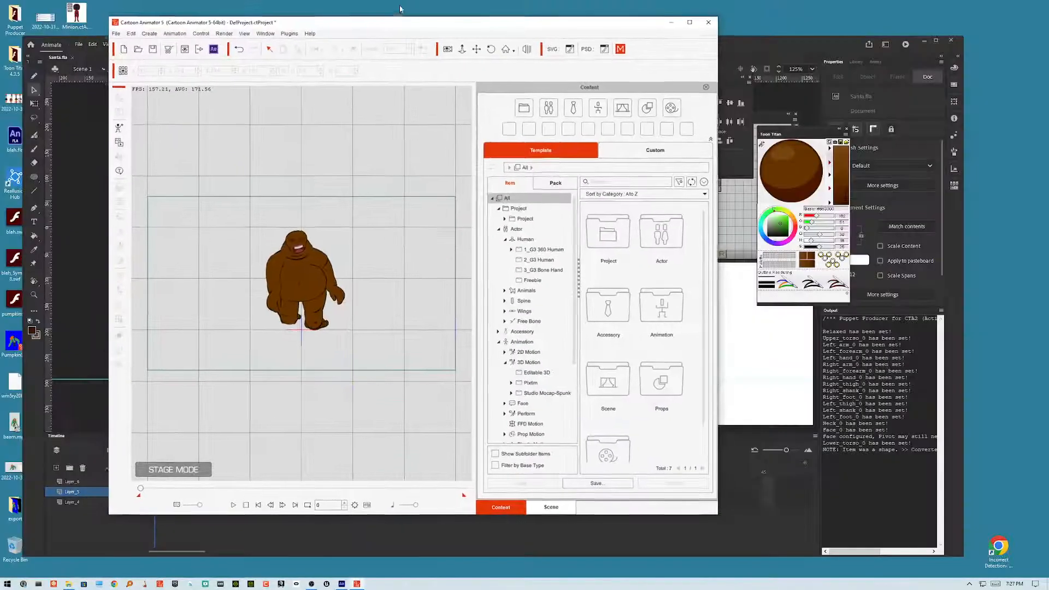
{"action": "left_click", "coordinate": [796, 43]}
{"action": "left_click_drag", "start_coordinate": [600, 46], "coordinate": [1043, 84]}
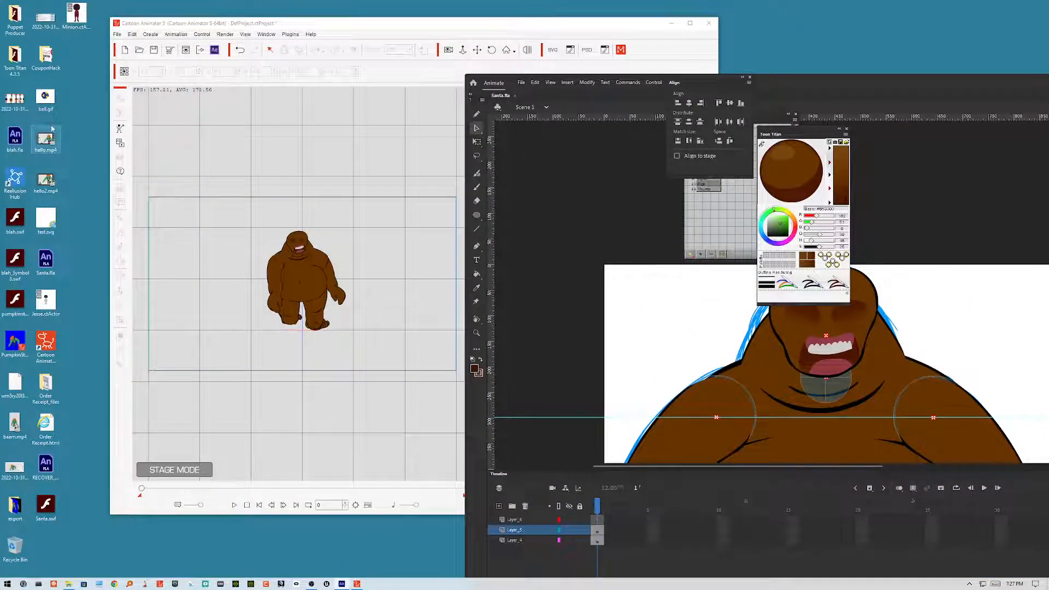
{"action": "left_click_drag", "start_coordinate": [80, 26], "coordinate": [396, 291]}
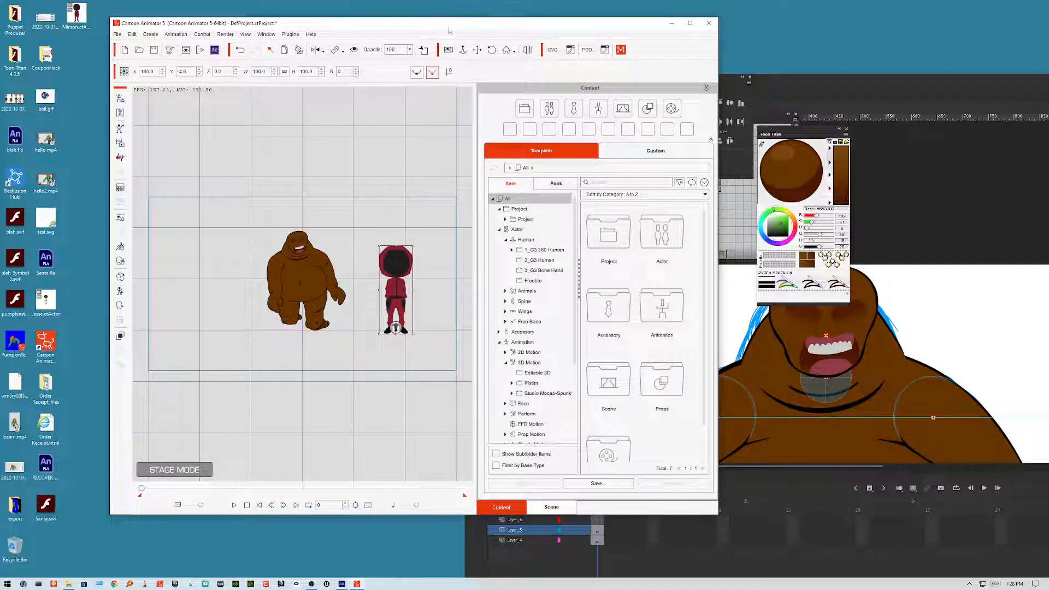
Step: Add the Athletic Tim_F character from the G3 Human templates to the stage
{"action": "left_click_drag", "start_coordinate": [449, 30], "coordinate": [418, 42]}
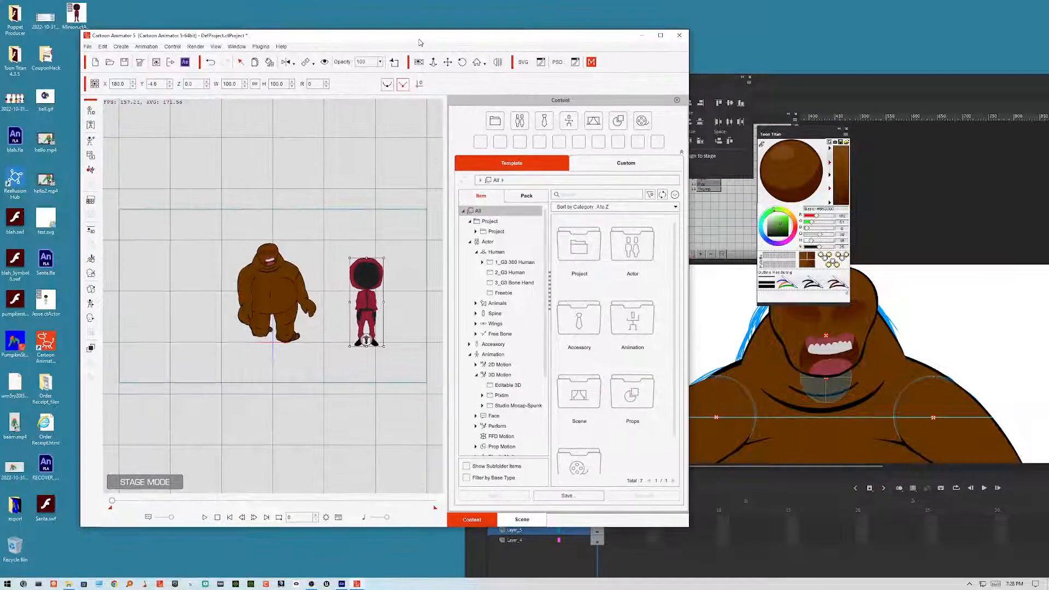
{"action": "left_click", "coordinate": [511, 272]}
{"action": "left_click_drag", "start_coordinate": [347, 323], "coordinate": [327, 298]}
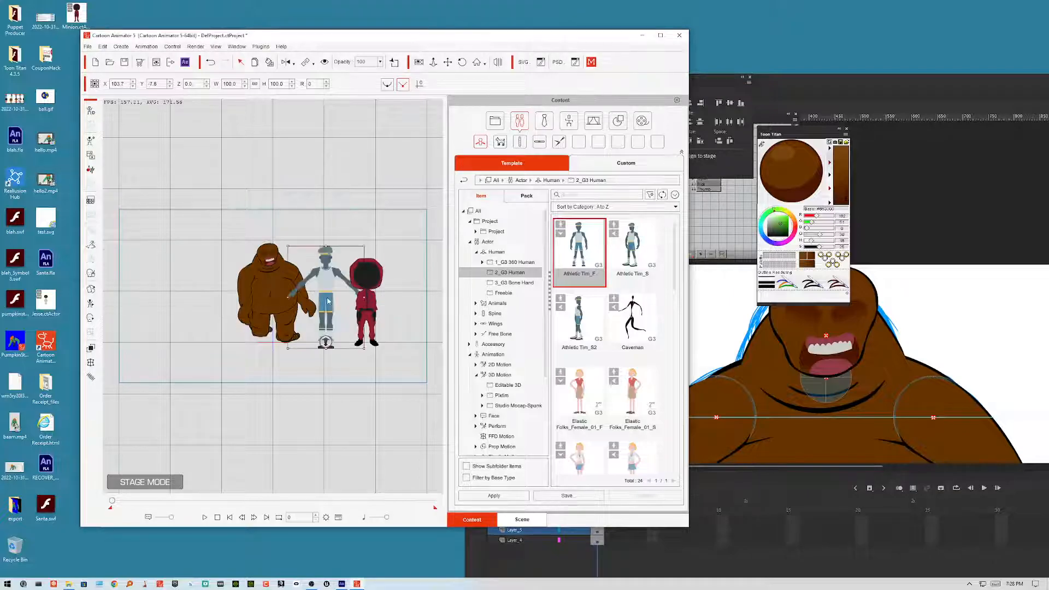
Step: Arrange the characters: move Santa to the stage's left edge and shift Athletic Tim leftward
{"action": "left_click_drag", "start_coordinate": [263, 287], "coordinate": [125, 291]}
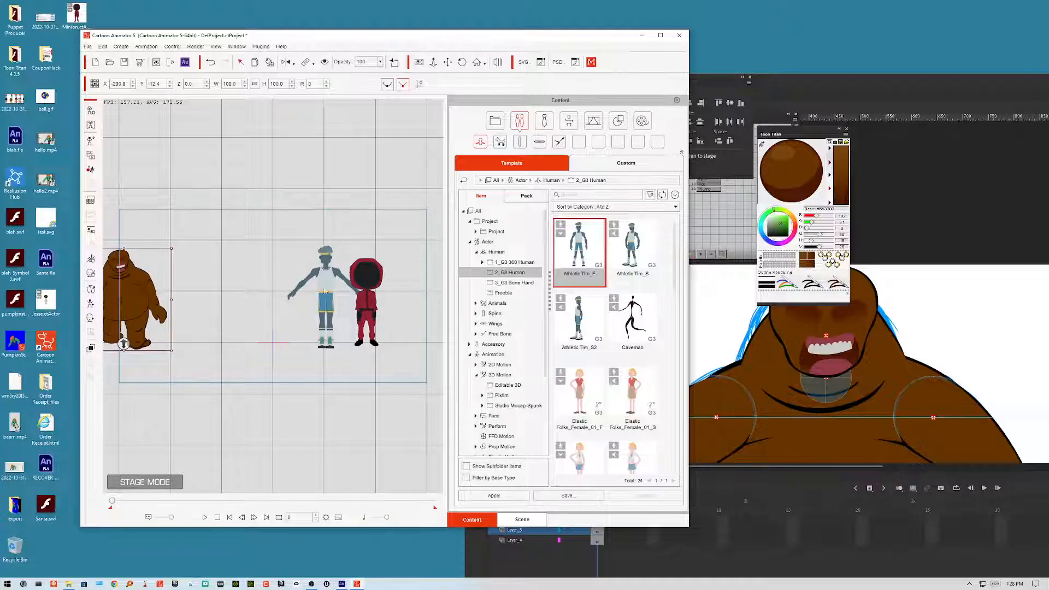
{"action": "left_click_drag", "start_coordinate": [330, 284], "coordinate": [293, 284]}
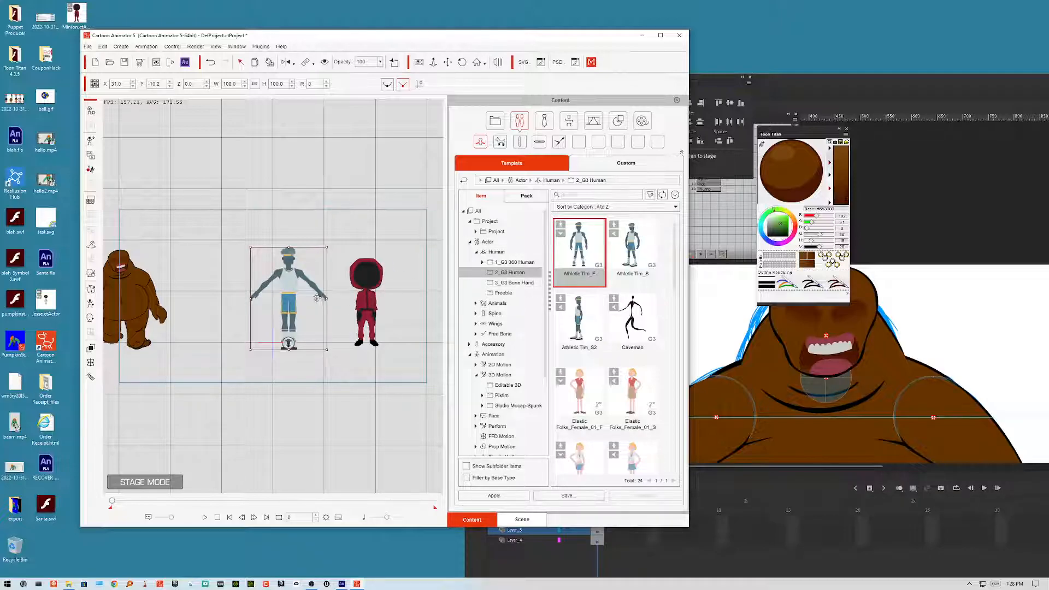
{"action": "left_click", "coordinate": [381, 270]}
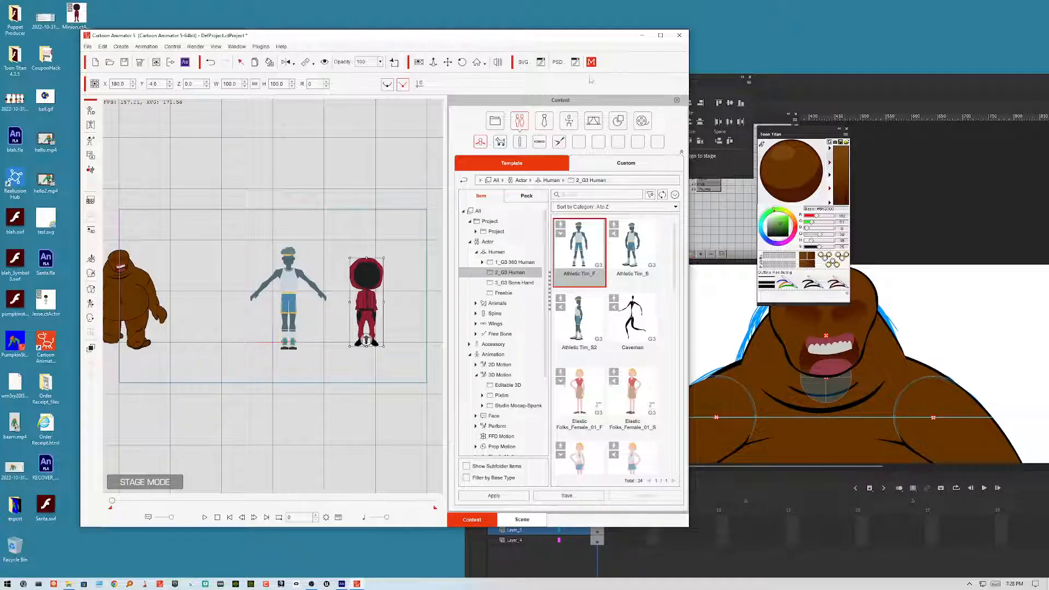
Step: Apply the Dance motion from Animation > 3D Motion > Editable 3D to Athletic Tim's timeline
{"action": "left_click", "coordinate": [662, 35]}
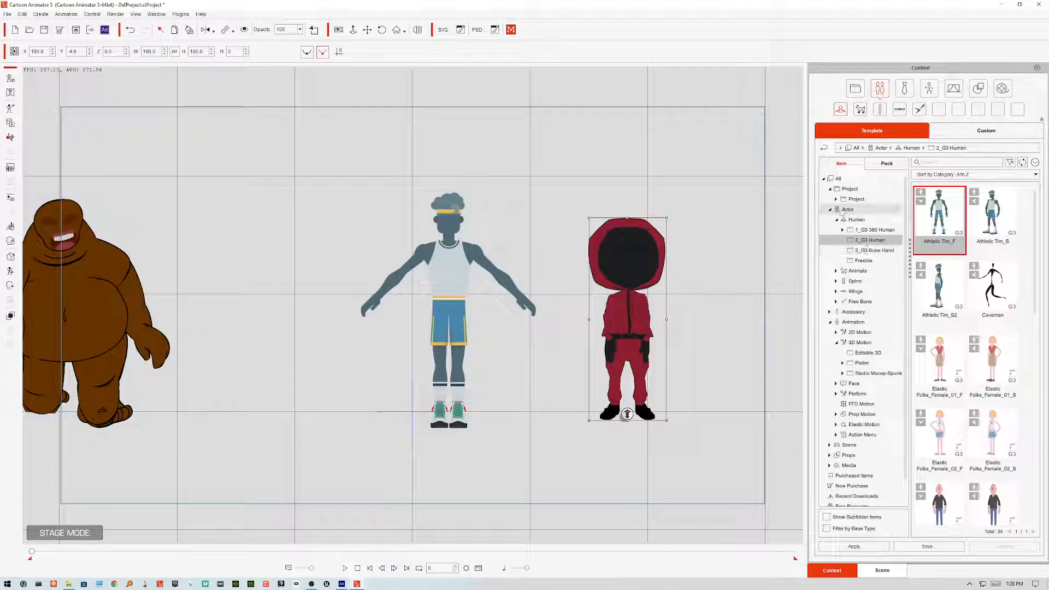
{"action": "left_click", "coordinate": [830, 210]}
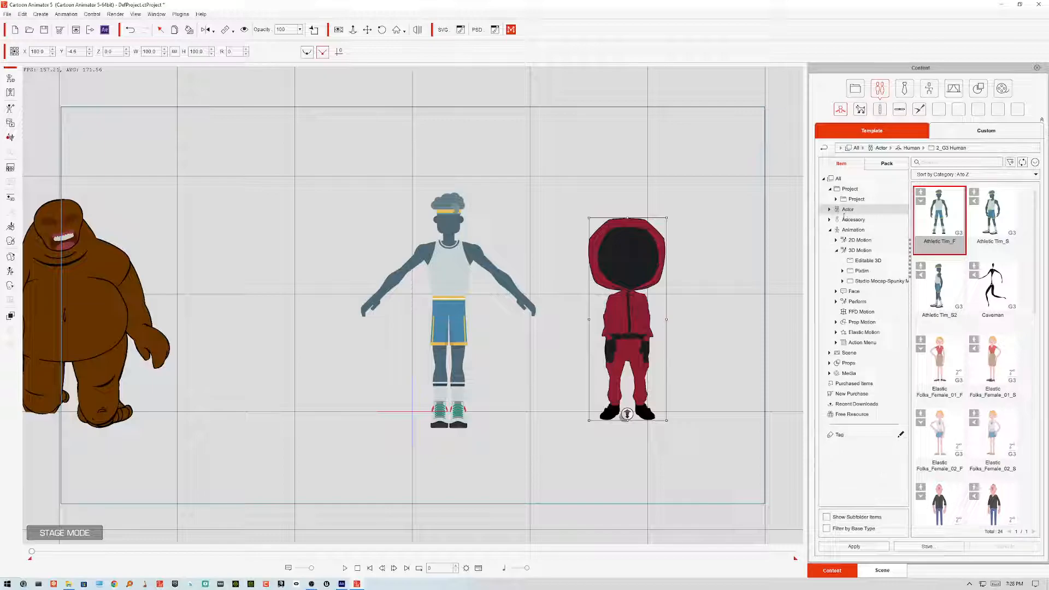
{"action": "left_click", "coordinate": [868, 260]}
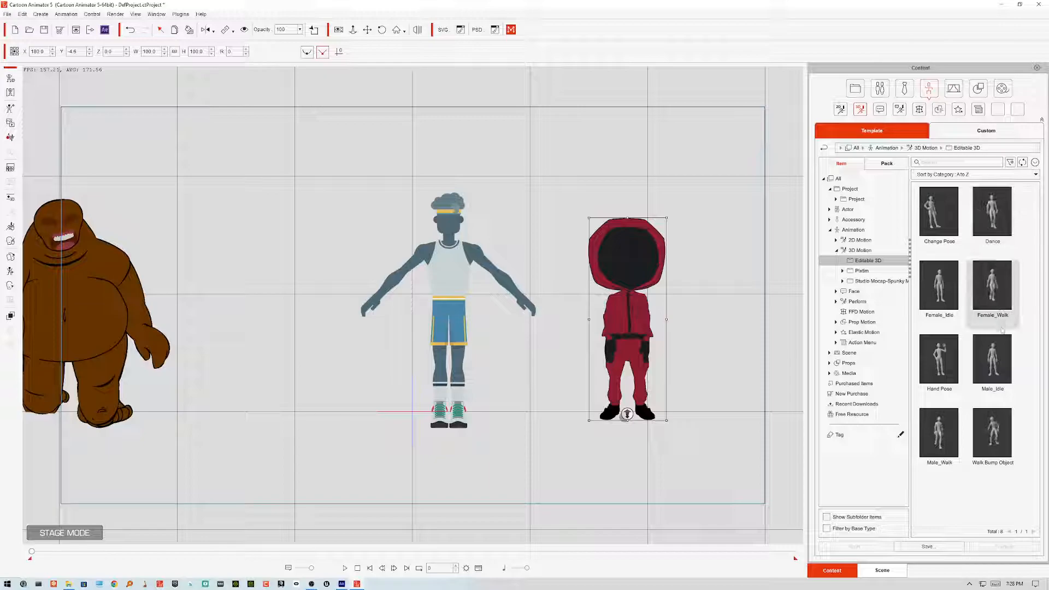
{"action": "left_click", "coordinate": [993, 216]}
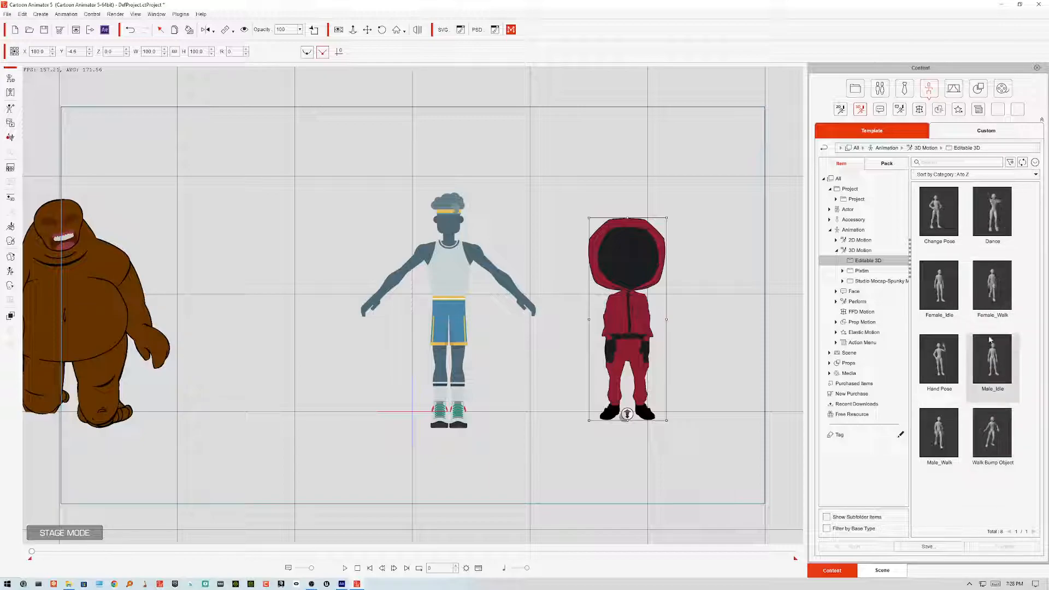
{"action": "left_click_drag", "start_coordinate": [993, 216], "coordinate": [444, 286]}
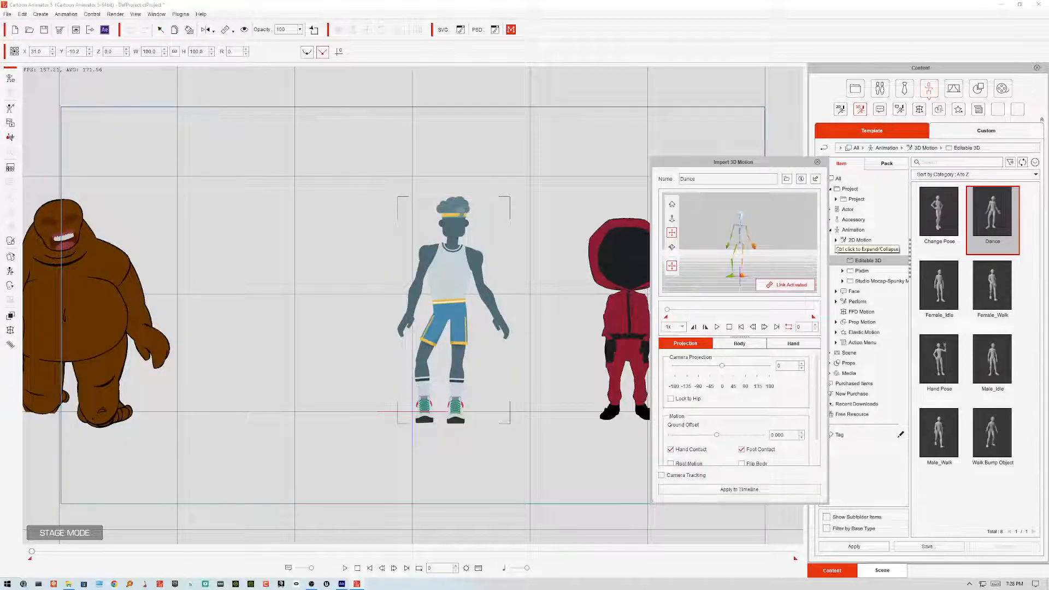
{"action": "left_click_drag", "start_coordinate": [767, 167], "coordinate": [299, 174]}
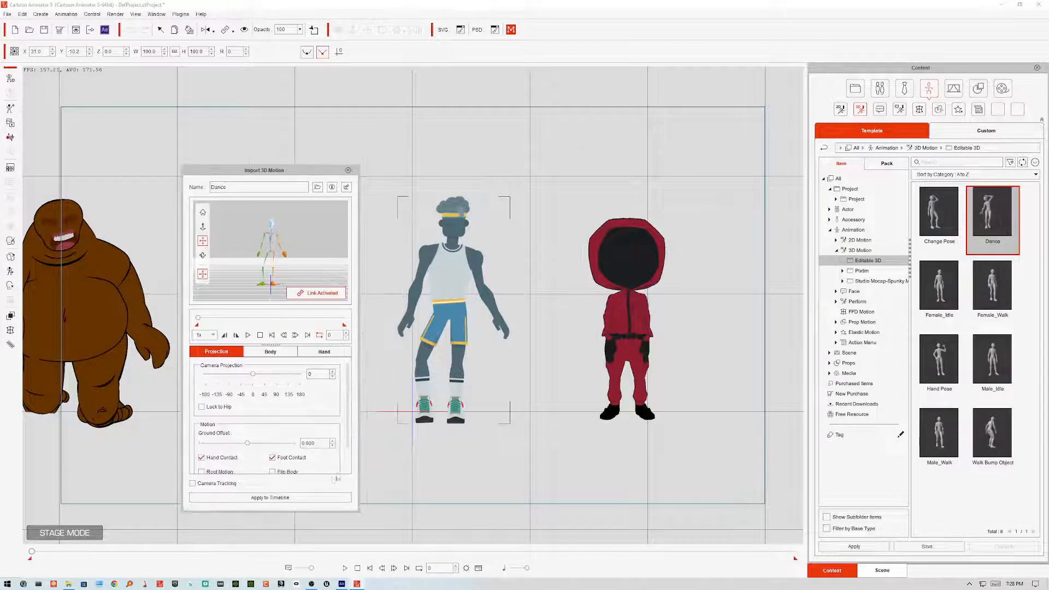
{"action": "left_click", "coordinate": [317, 496]}
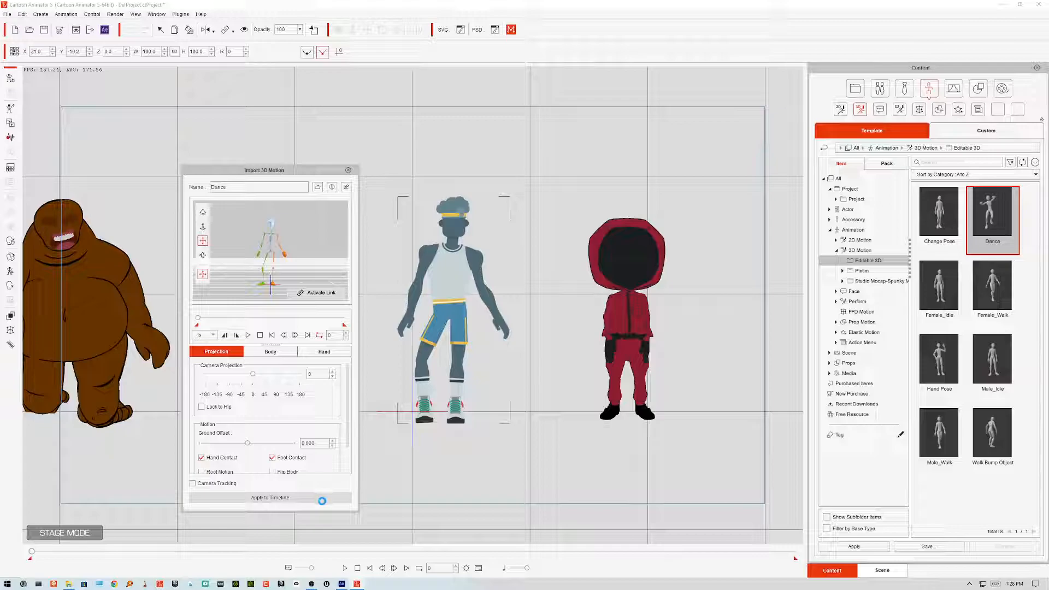
Step: Play the dance animation, close the Import 3D Motion dialog and stop playback
{"action": "key", "text": "space"}
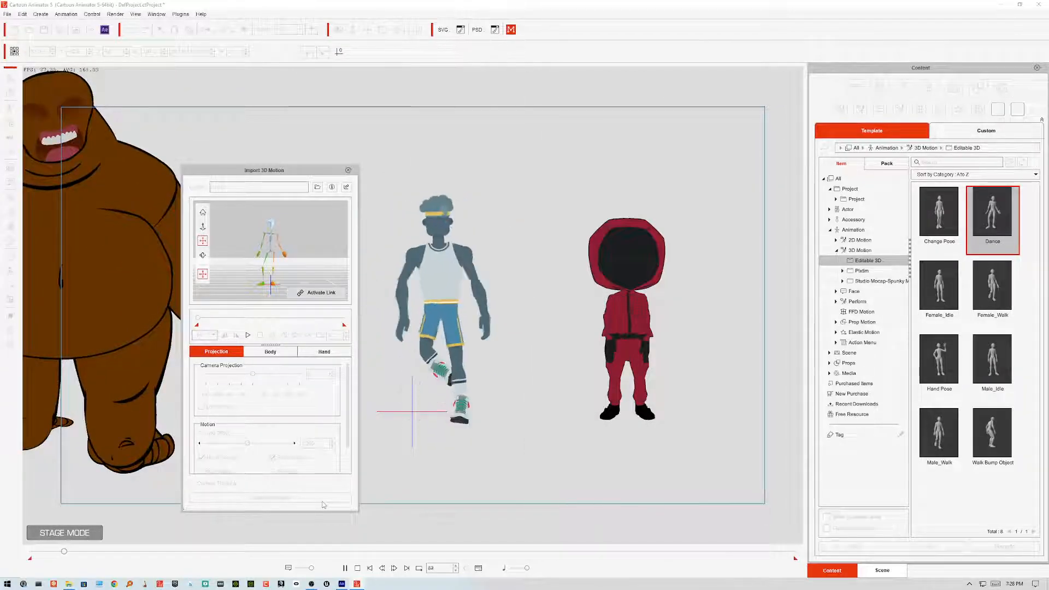
{"action": "key", "text": "space"}
{"action": "left_click", "coordinate": [348, 171]}
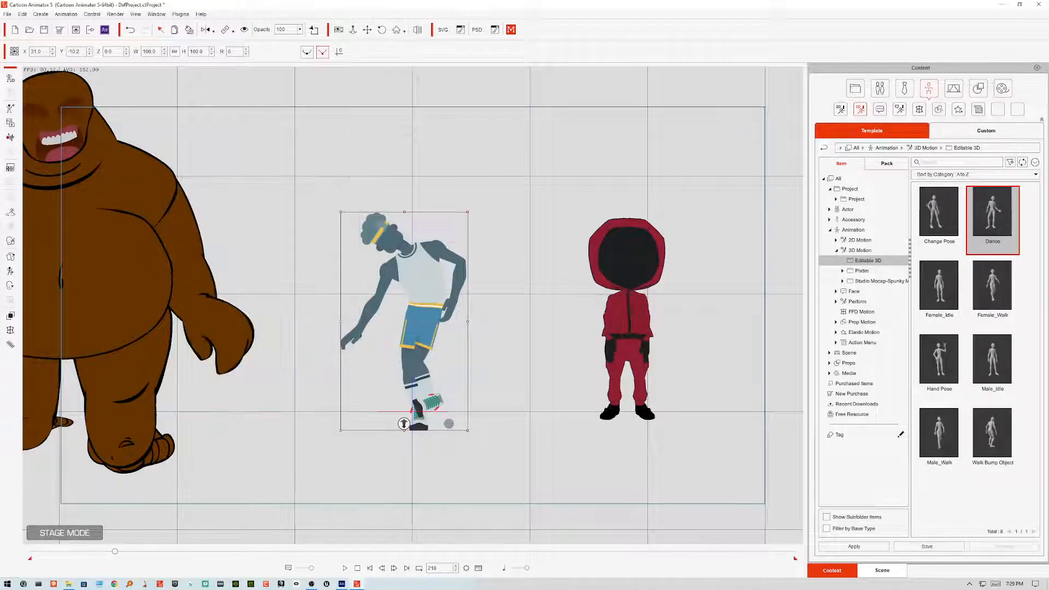
{"action": "left_click", "coordinate": [358, 568]}
Step: Apply the Dance motion to the hooded character, preview it and return to the first frame
{"action": "left_click_drag", "start_coordinate": [993, 219], "coordinate": [637, 257]}
{"action": "key", "text": "space"}
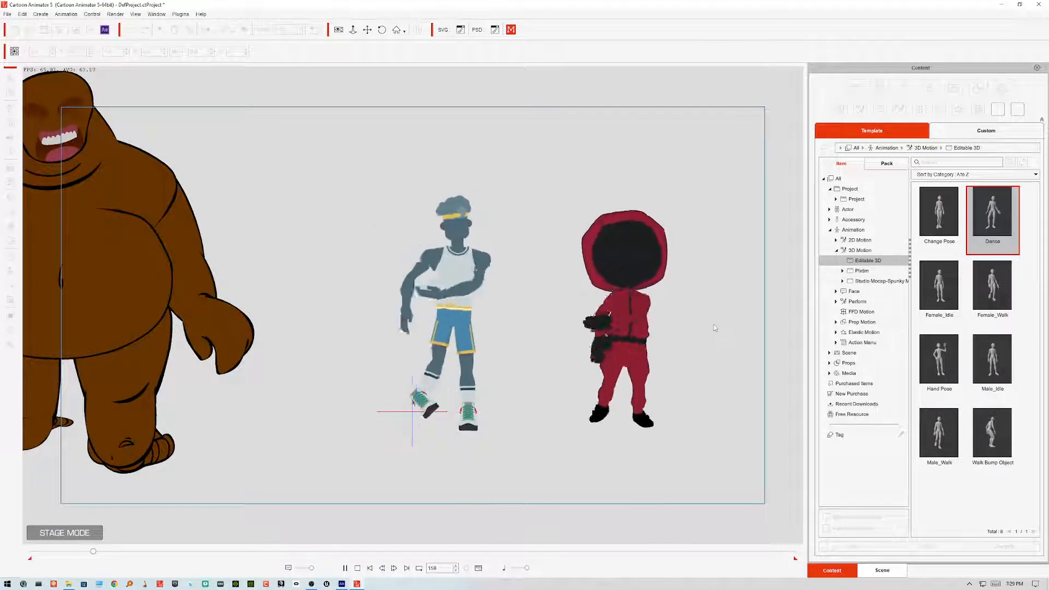
{"action": "key", "text": "space"}
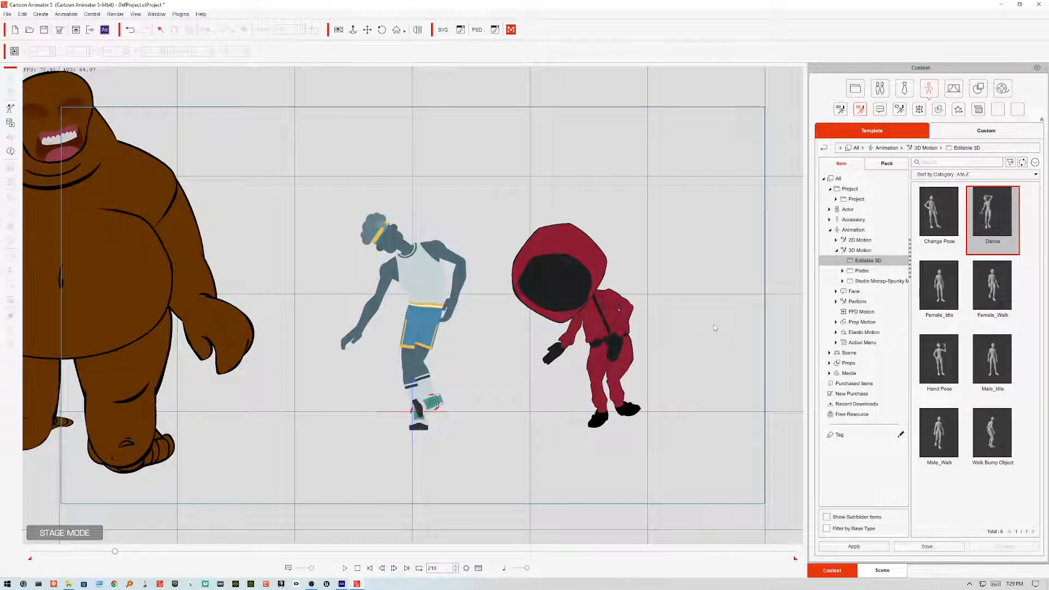
{"action": "mouse_move", "coordinate": [116, 553]}
{"action": "left_mouse_down"}
{"action": "mouse_move", "coordinate": [104, 552]}
{"action": "mouse_move", "coordinate": [116, 553]}
{"action": "left_mouse_up"}
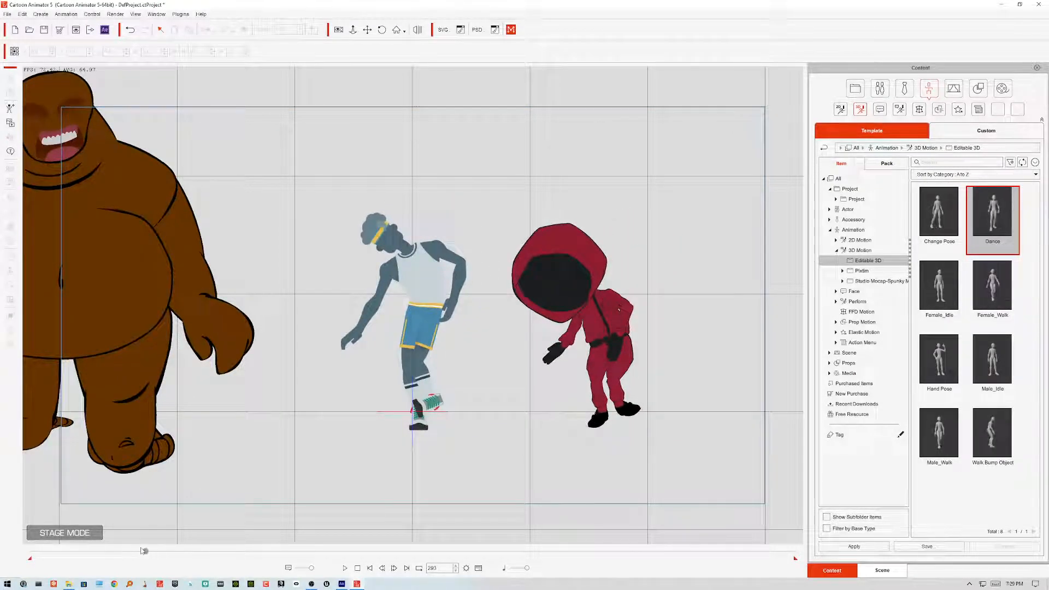
{"action": "left_click_drag", "start_coordinate": [118, 551], "coordinate": [31, 552]}
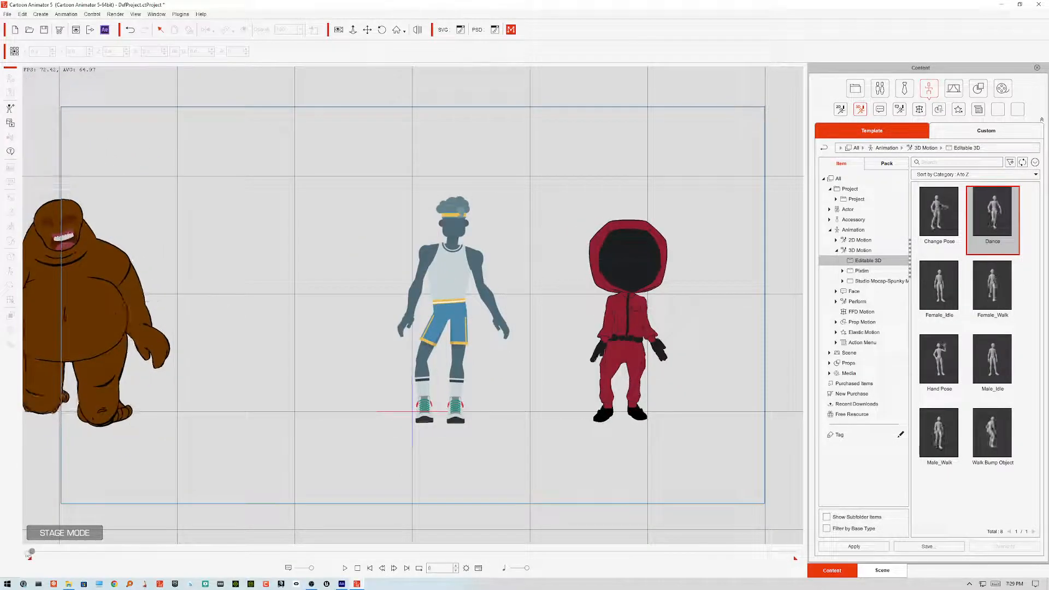
Step: Select the hooded character and play the scene to review both dances
{"action": "left_click", "coordinate": [640, 325]}
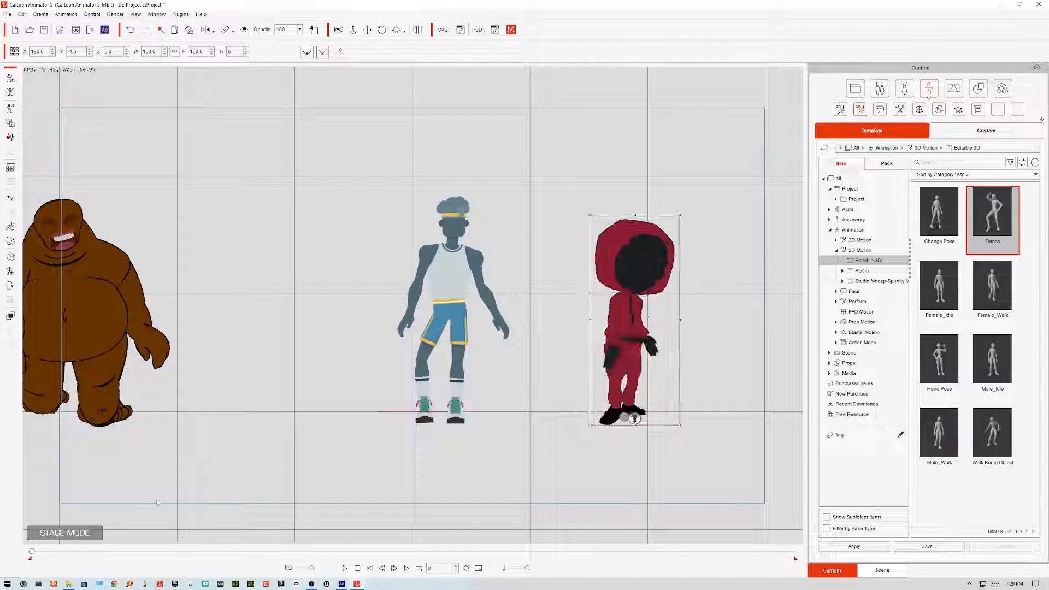
{"action": "left_click", "coordinate": [346, 569]}
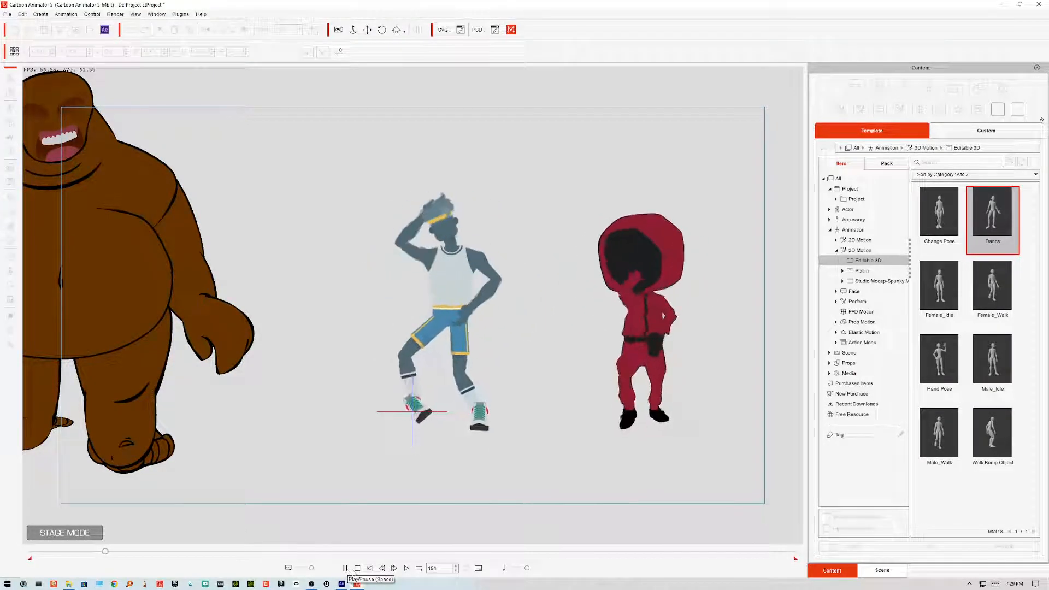
{"action": "left_click", "coordinate": [634, 419]}
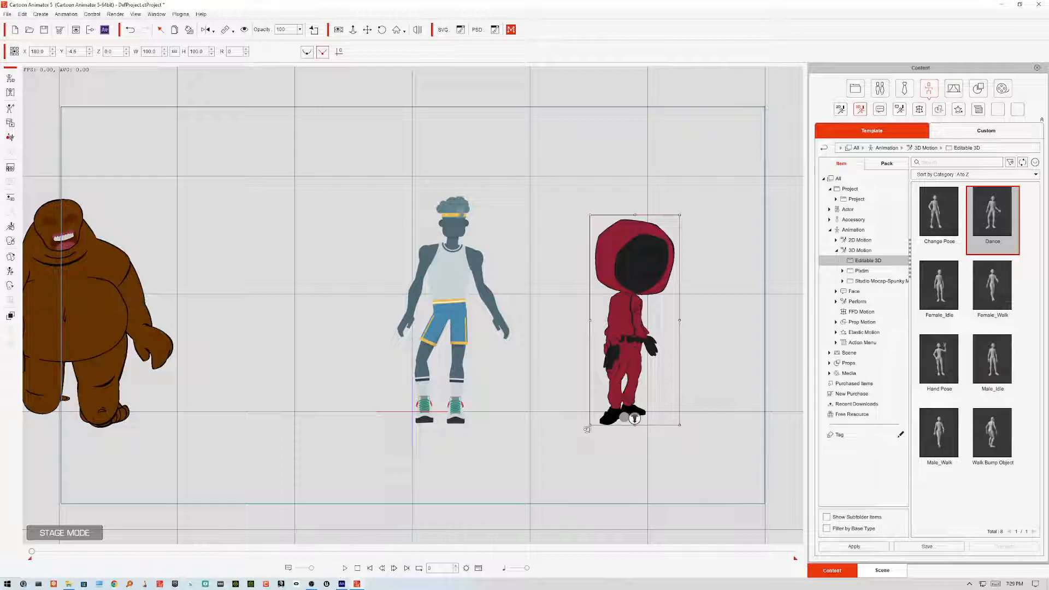
{"action": "left_click", "coordinate": [634, 347]}
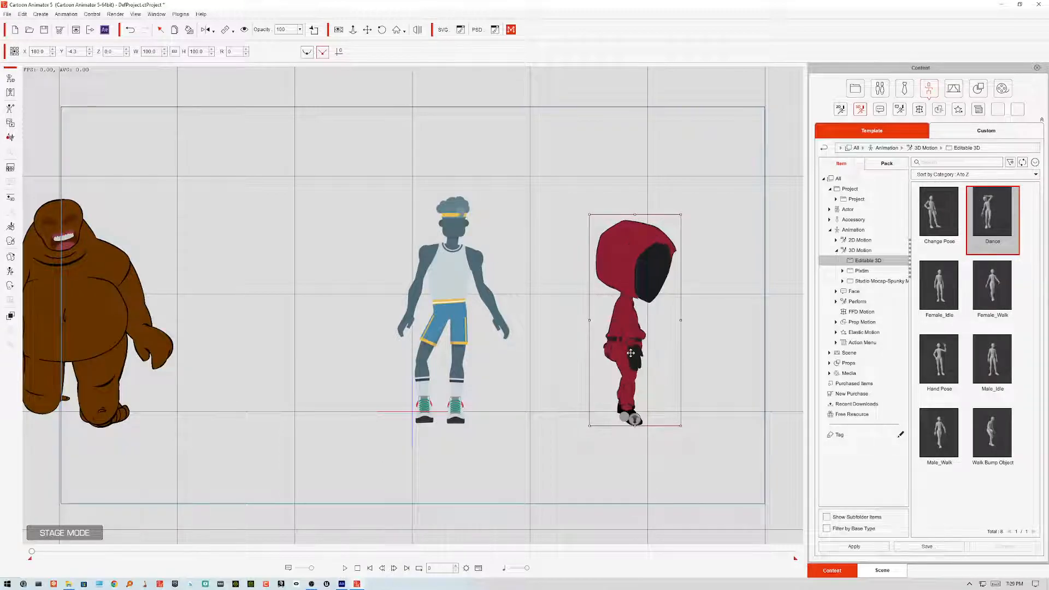
{"action": "left_click", "coordinate": [345, 568]}
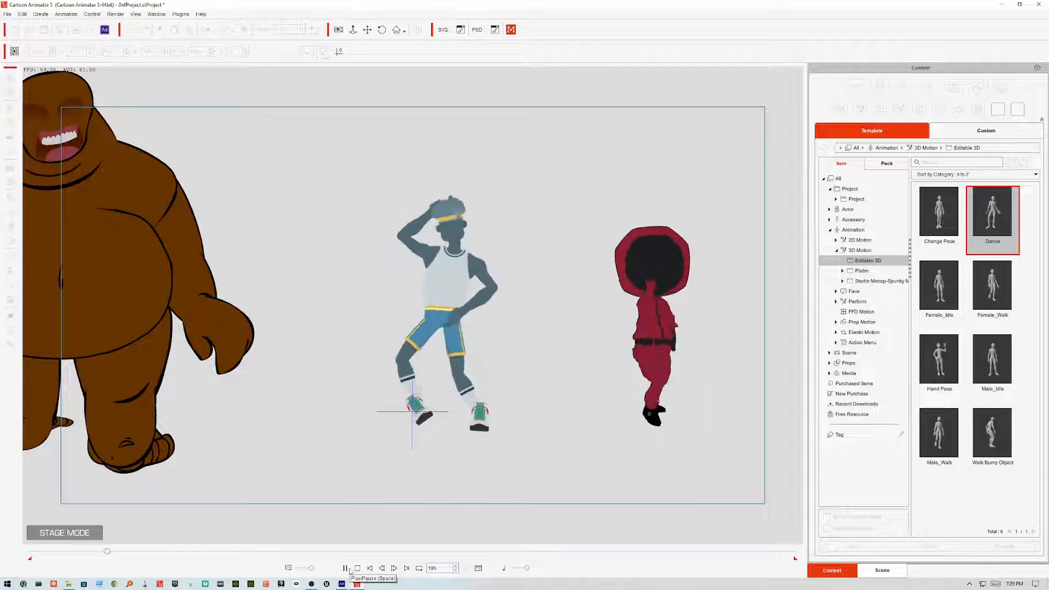
{"action": "left_click", "coordinate": [357, 568]}
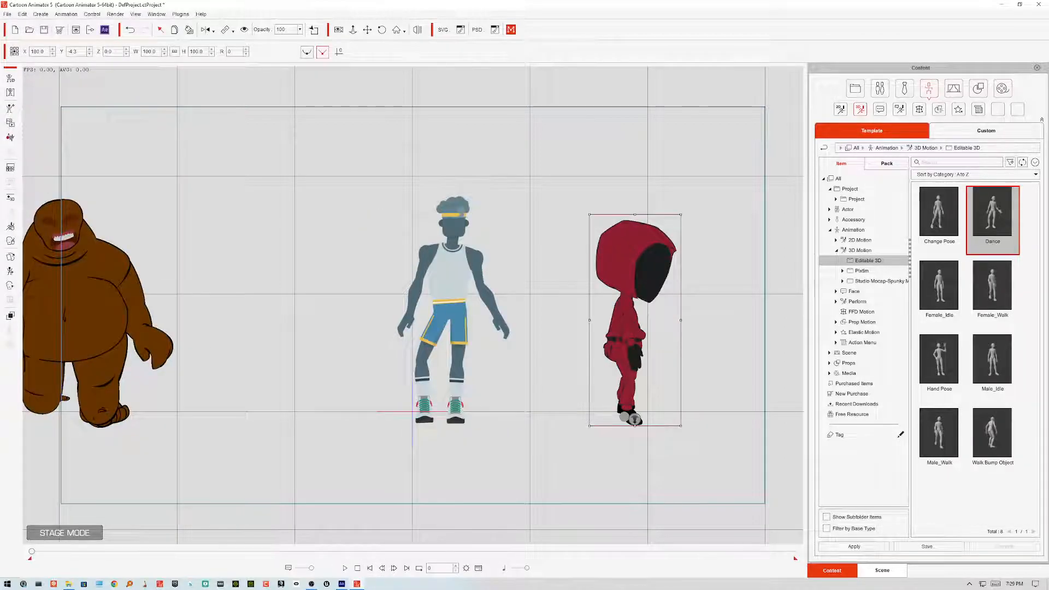
Step: Turn the hooded character to its back view and play the animation again
{"action": "key", "text": "9"}
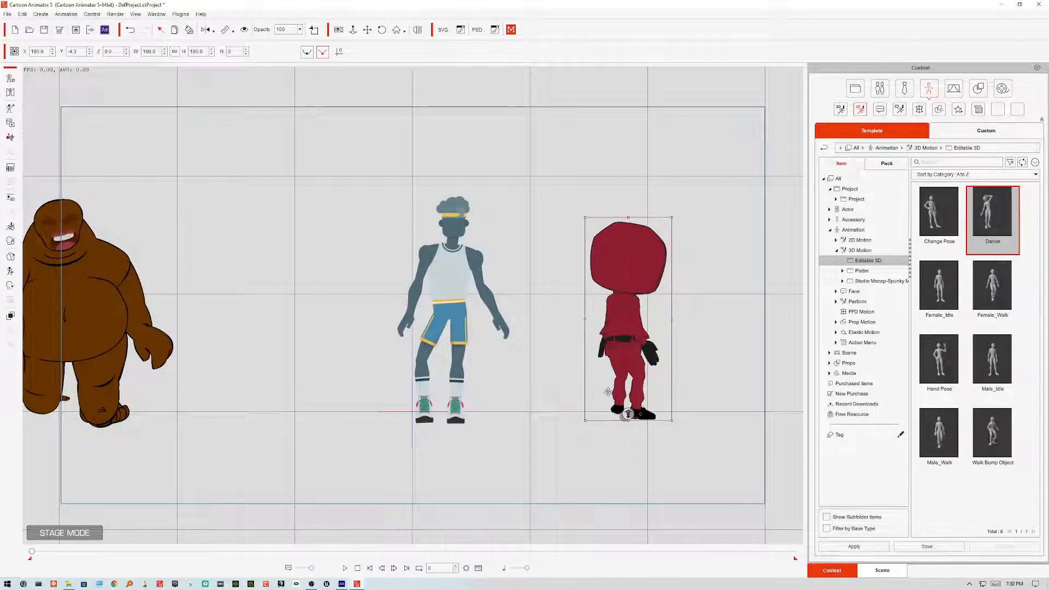
{"action": "left_click", "coordinate": [346, 568]}
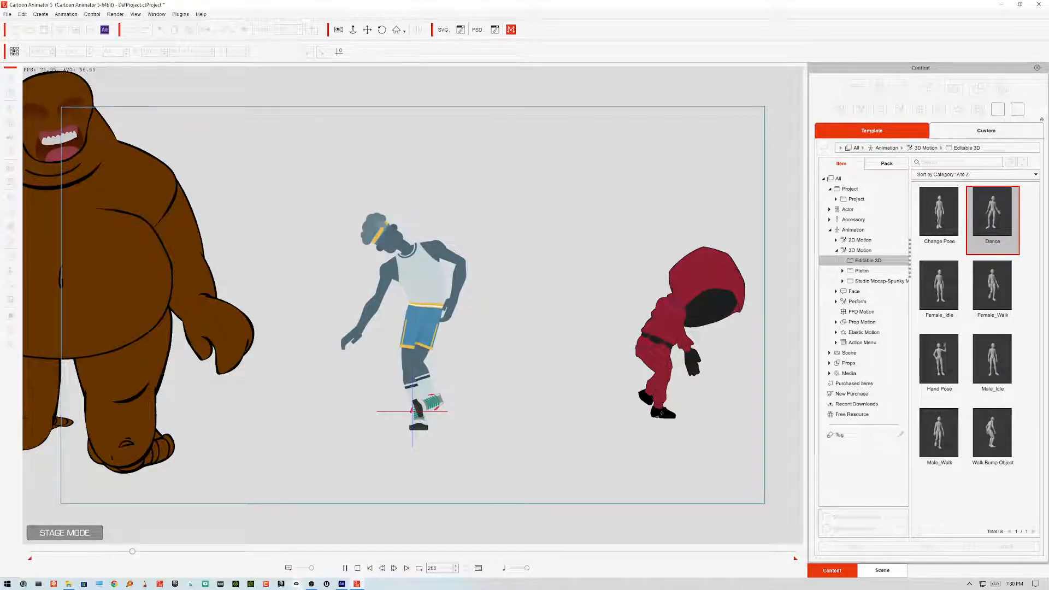
{"action": "left_click", "coordinate": [357, 568]}
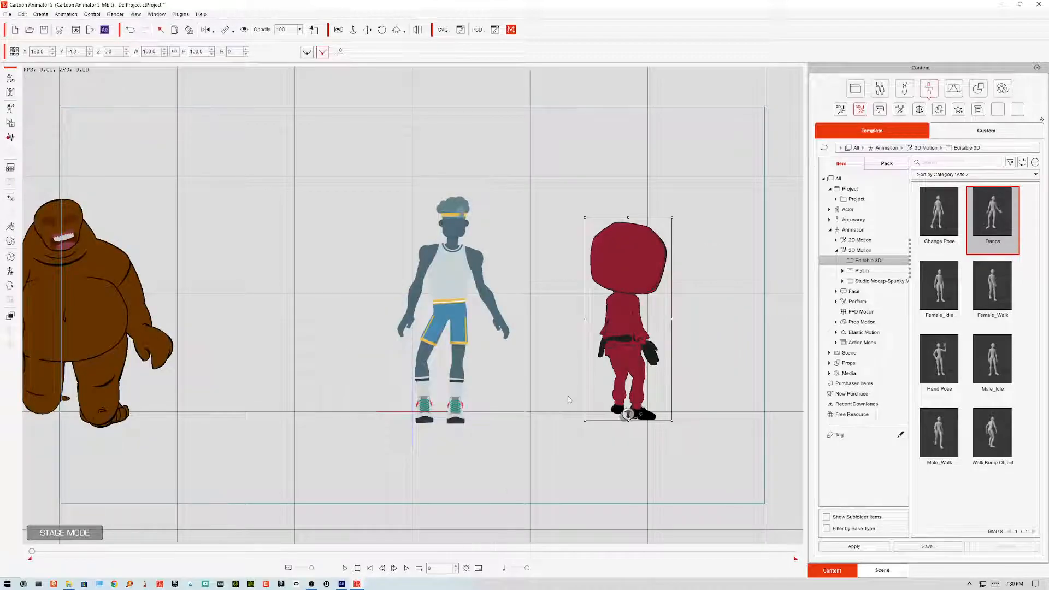
Step: Move the hooded character left so it stands beside the basketball player
{"action": "left_click", "coordinate": [464, 269]}
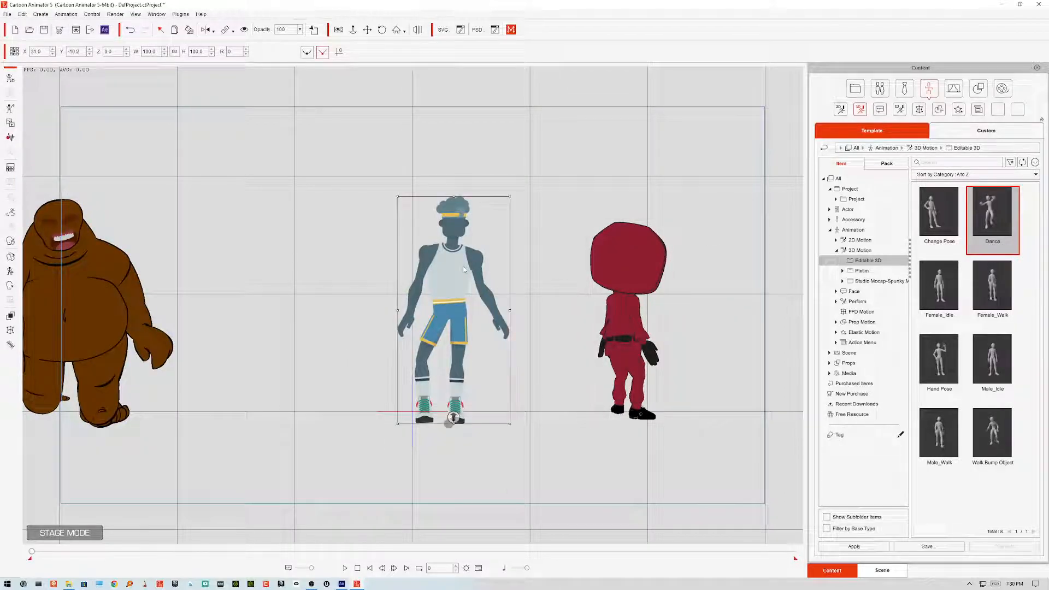
{"action": "left_click_drag", "start_coordinate": [625, 283], "coordinate": [538, 290]}
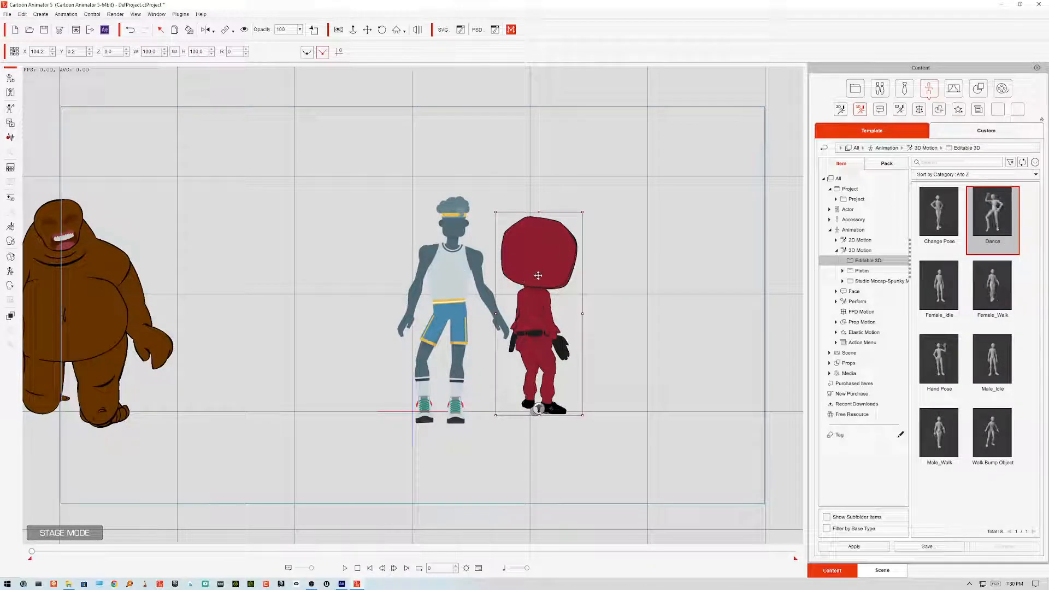
Step: Zoom in closely to examine the hooded character's head outlines
{"action": "scroll", "coordinate": [542, 290], "scroll_direction": "up", "scroll_amount": 5}
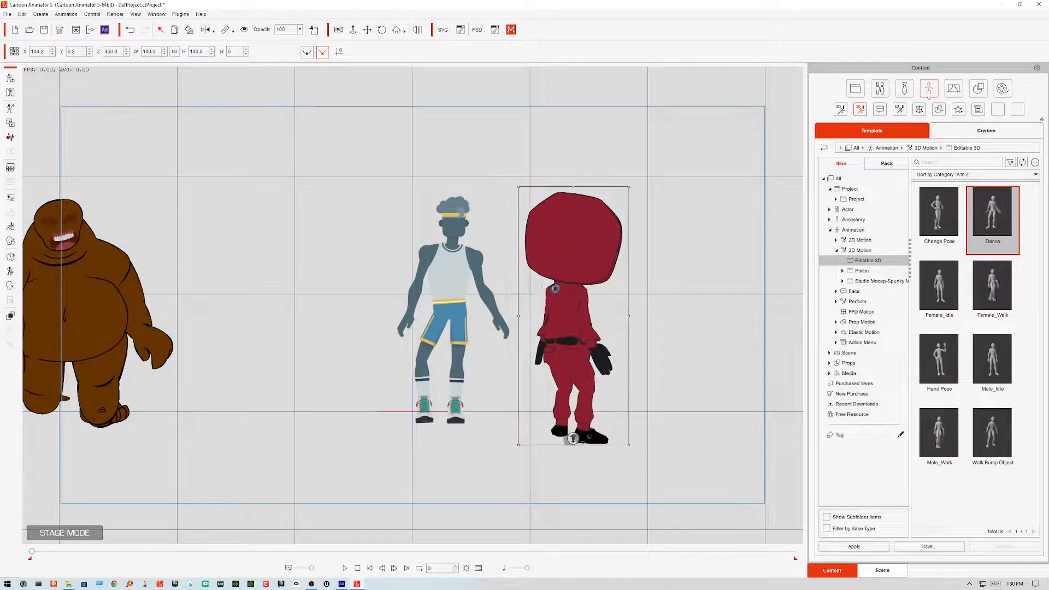
{"action": "left_click", "coordinate": [499, 282]}
{"action": "left_click_drag", "start_coordinate": [513, 264], "coordinate": [655, 208]}
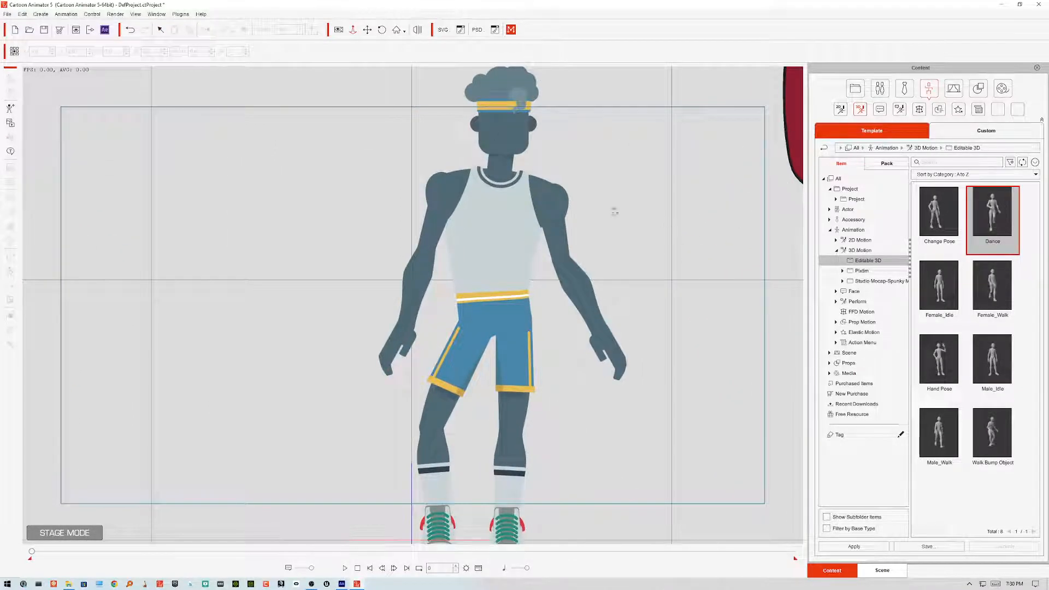
{"action": "left_click_drag", "start_coordinate": [712, 291], "coordinate": [407, 342]}
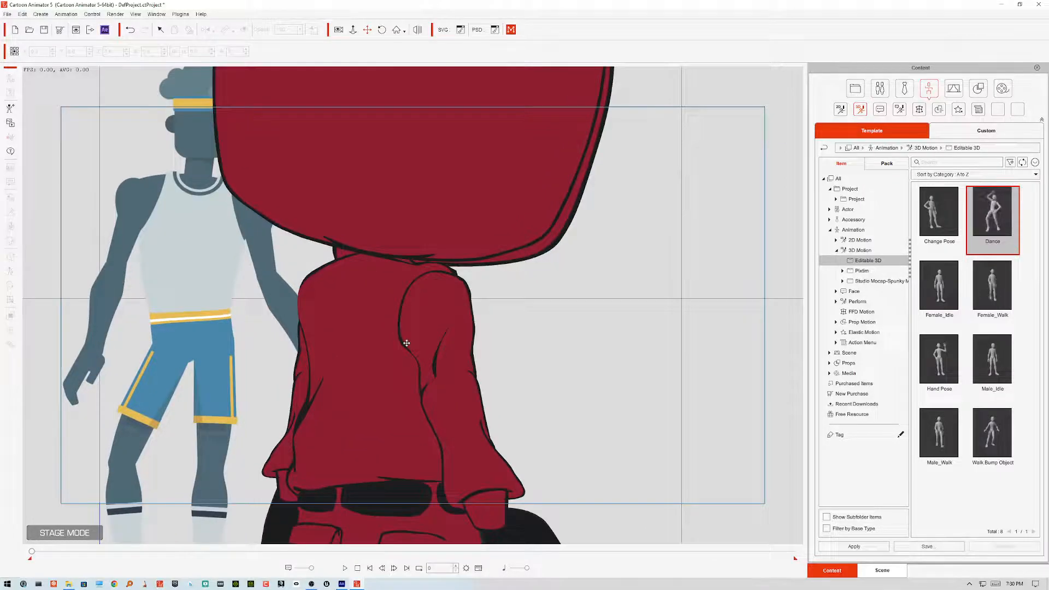
{"action": "scroll", "coordinate": [407, 342], "scroll_direction": "up", "scroll_amount": 6}
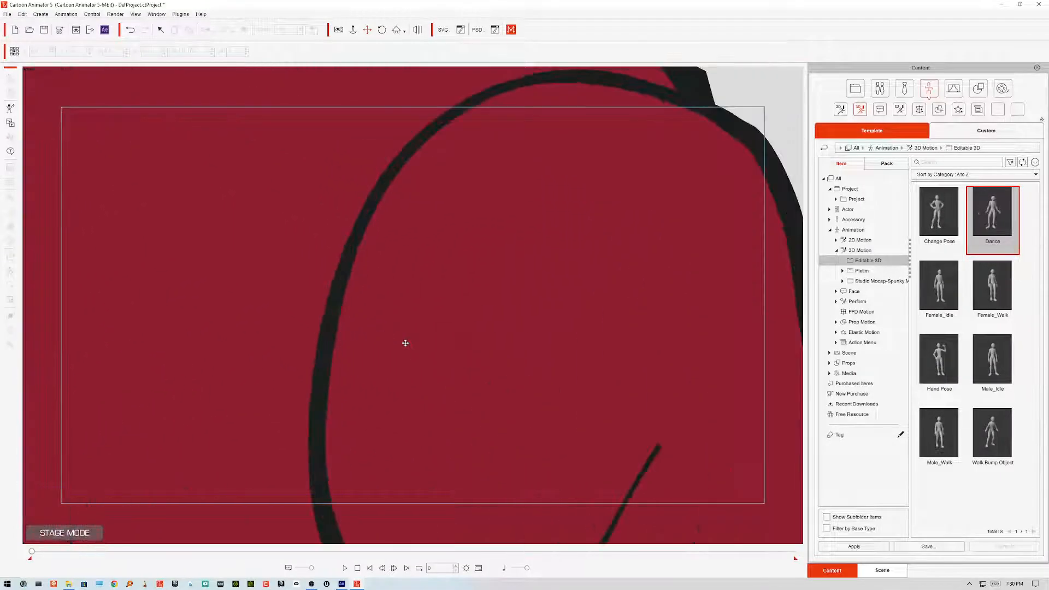
{"action": "left_click_drag", "start_coordinate": [453, 226], "coordinate": [447, 484]}
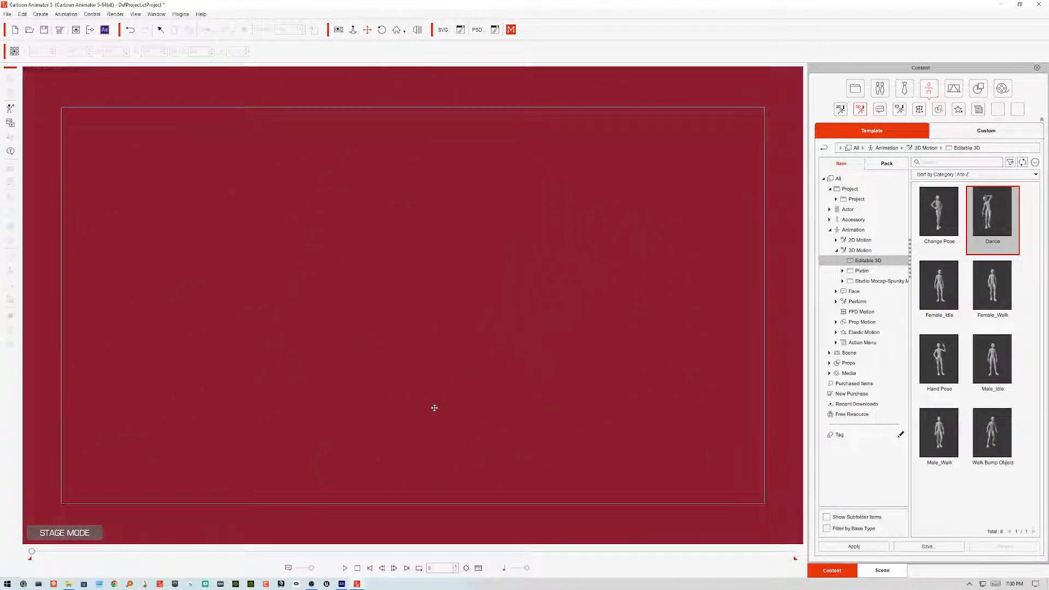
{"action": "left_click_drag", "start_coordinate": [456, 373], "coordinate": [446, 295]}
{"action": "scroll", "coordinate": [447, 295], "scroll_direction": "up", "scroll_amount": 2}
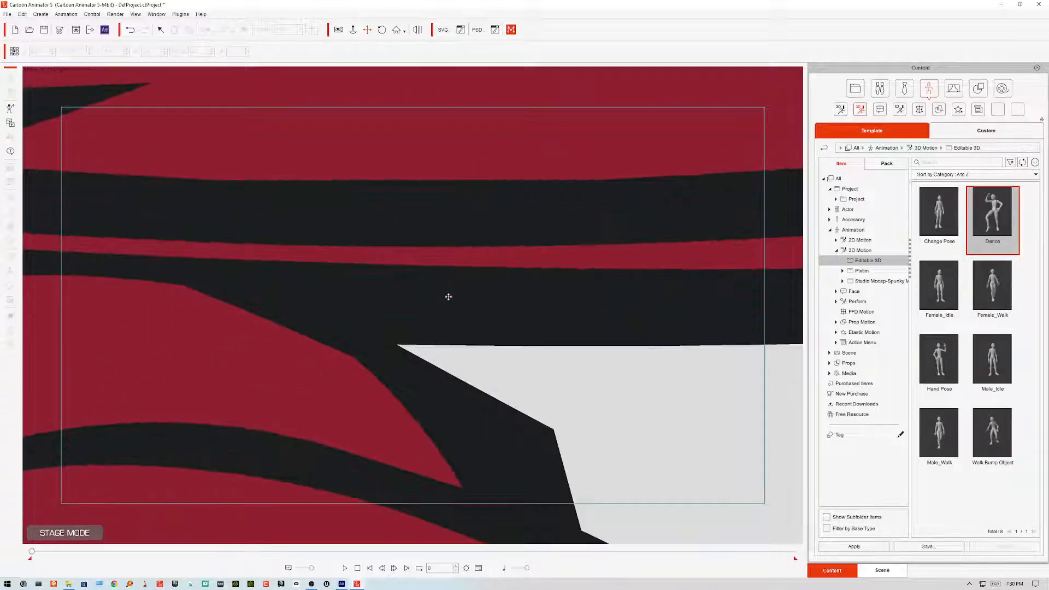
{"action": "scroll", "coordinate": [450, 298], "scroll_direction": "down", "scroll_amount": 1}
{"action": "scroll", "coordinate": [450, 299], "scroll_direction": "up", "scroll_amount": 1}
{"action": "scroll", "coordinate": [450, 299], "scroll_direction": "down", "scroll_amount": 3}
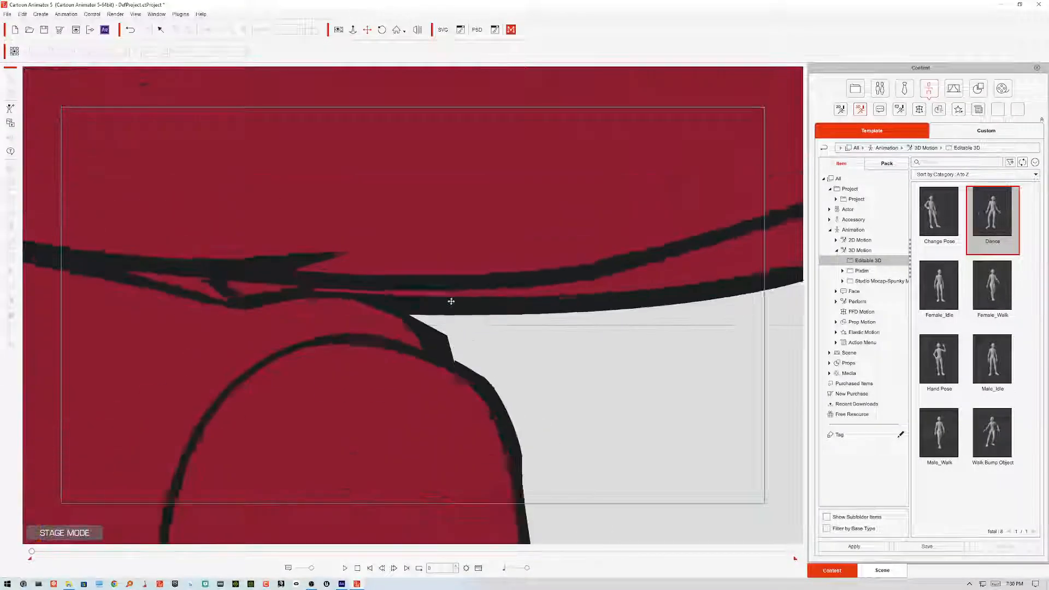
Step: Zoom in closely to examine the basketball player's head, headband and hair edges
{"action": "left_click_drag", "start_coordinate": [369, 311], "coordinate": [493, 311]}
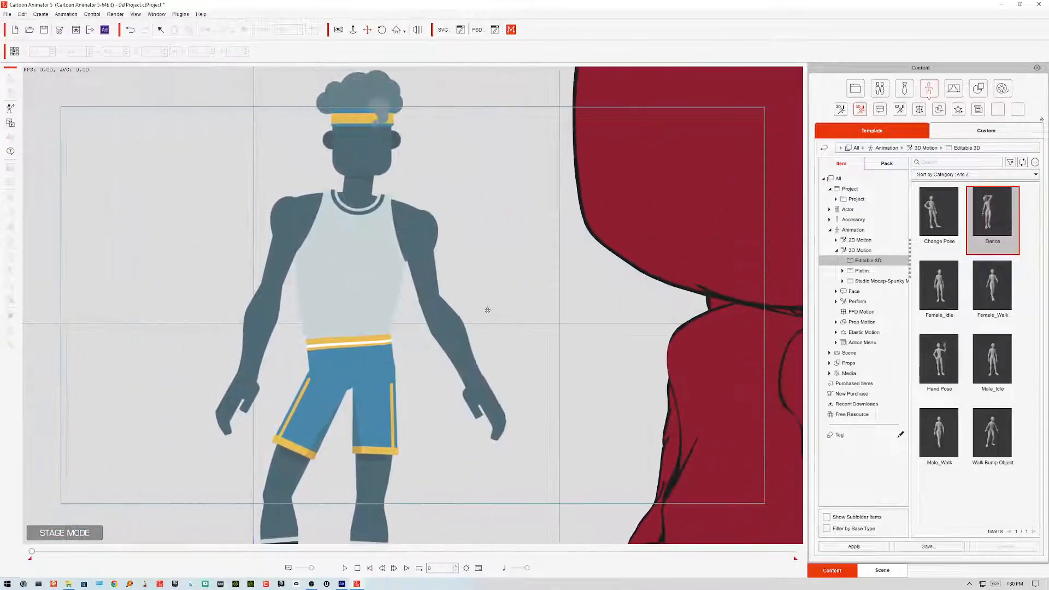
{"action": "scroll", "coordinate": [376, 198], "scroll_direction": "up", "scroll_amount": 3}
{"action": "scroll", "coordinate": [376, 199], "scroll_direction": "up", "scroll_amount": 1}
{"action": "left_click_drag", "start_coordinate": [377, 200], "coordinate": [401, 398]}
{"action": "left_click_drag", "start_coordinate": [353, 259], "coordinate": [353, 334]}
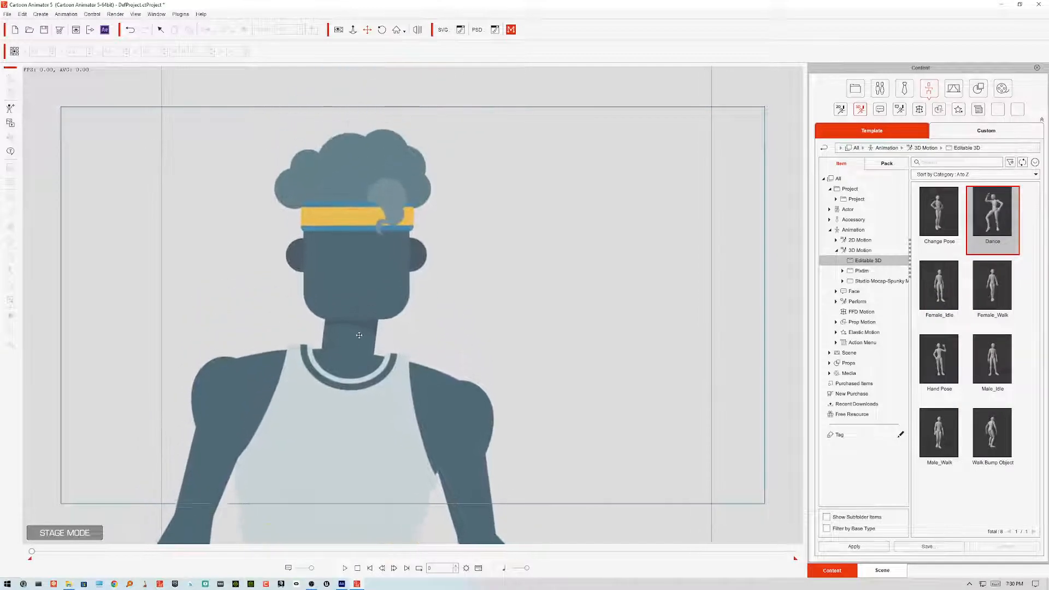
{"action": "scroll", "coordinate": [354, 334], "scroll_direction": "up", "scroll_amount": 2}
{"action": "scroll", "coordinate": [354, 335], "scroll_direction": "up", "scroll_amount": 4}
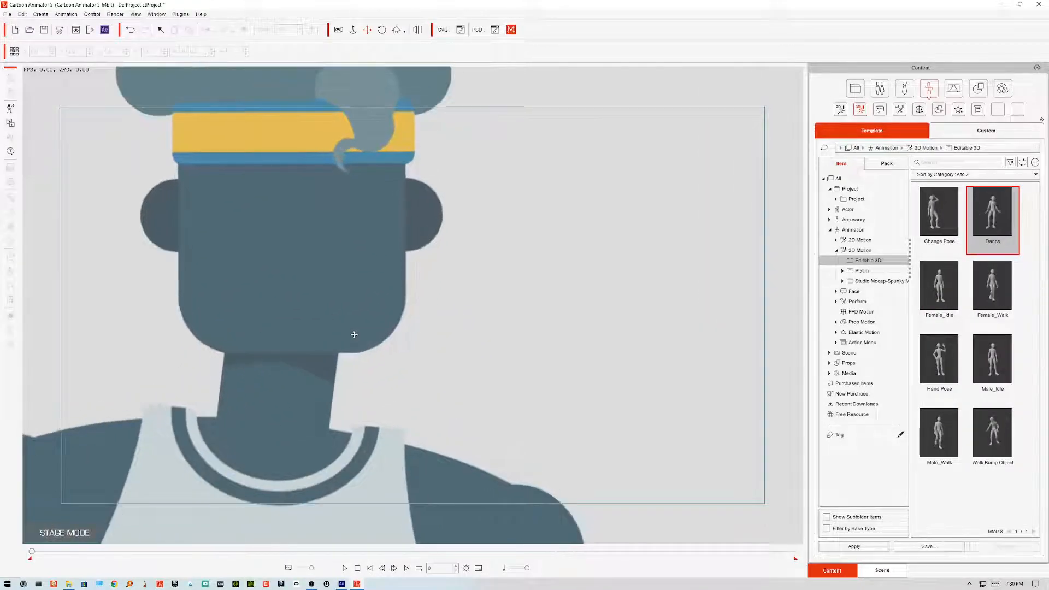
{"action": "left_click_drag", "start_coordinate": [386, 262], "coordinate": [379, 428]}
{"action": "left_click_drag", "start_coordinate": [434, 226], "coordinate": [428, 340]}
{"action": "left_click_drag", "start_coordinate": [373, 198], "coordinate": [369, 342]}
{"action": "scroll", "coordinate": [368, 286], "scroll_direction": "up", "scroll_amount": 4}
{"action": "left_click_drag", "start_coordinate": [383, 258], "coordinate": [422, 370]}
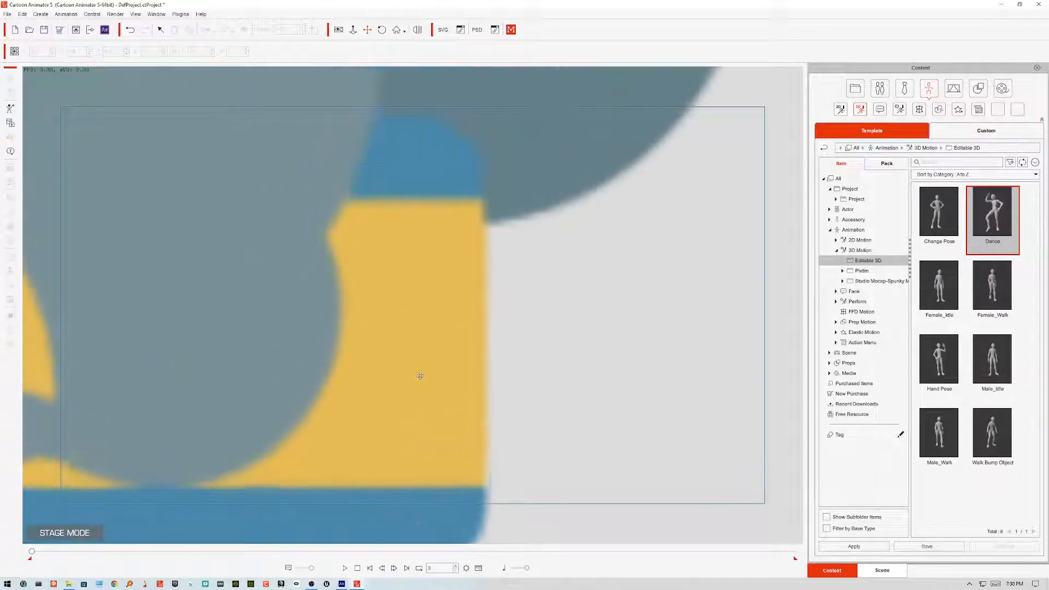
{"action": "left_click_drag", "start_coordinate": [429, 242], "coordinate": [447, 310]}
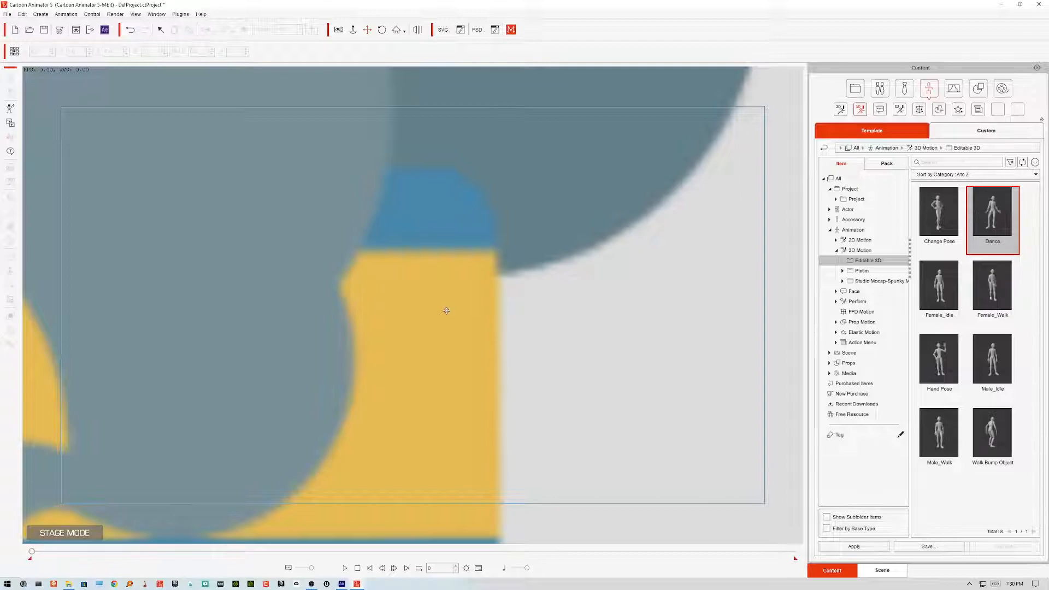
{"action": "scroll", "coordinate": [447, 307], "scroll_direction": "down", "scroll_amount": 5}
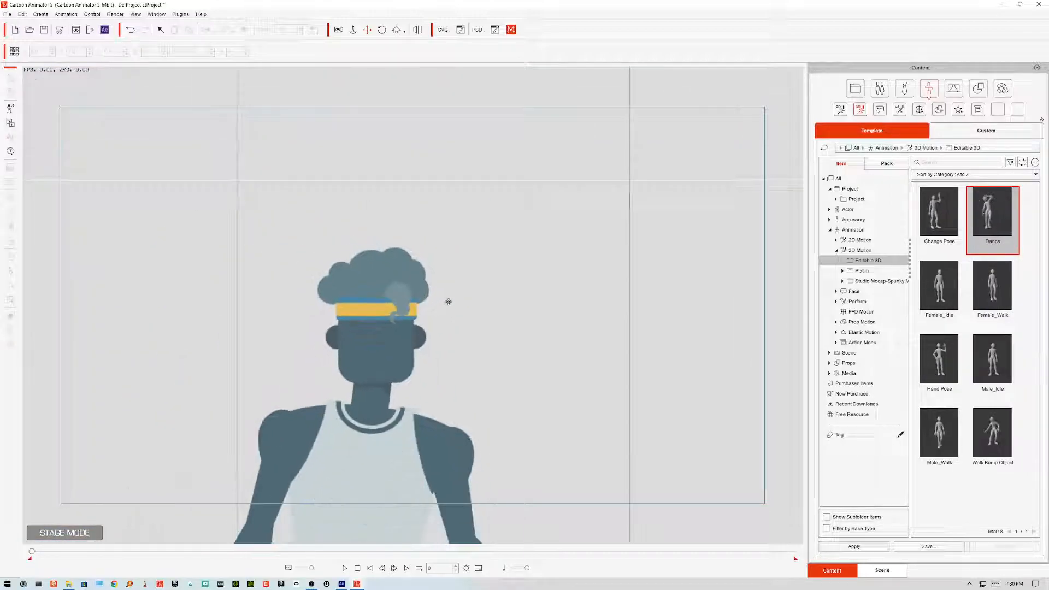
{"action": "scroll", "coordinate": [448, 302], "scroll_direction": "down", "scroll_amount": 5}
{"action": "scroll", "coordinate": [552, 336], "scroll_direction": "down", "scroll_amount": 6}
{"action": "scroll", "coordinate": [554, 327], "scroll_direction": "down", "scroll_amount": 3}
{"action": "left_click_drag", "start_coordinate": [503, 321], "coordinate": [484, 277]}
{"action": "scroll", "coordinate": [481, 293], "scroll_direction": "up", "scroll_amount": 4}
{"action": "scroll", "coordinate": [481, 292], "scroll_direction": "up", "scroll_amount": 6}
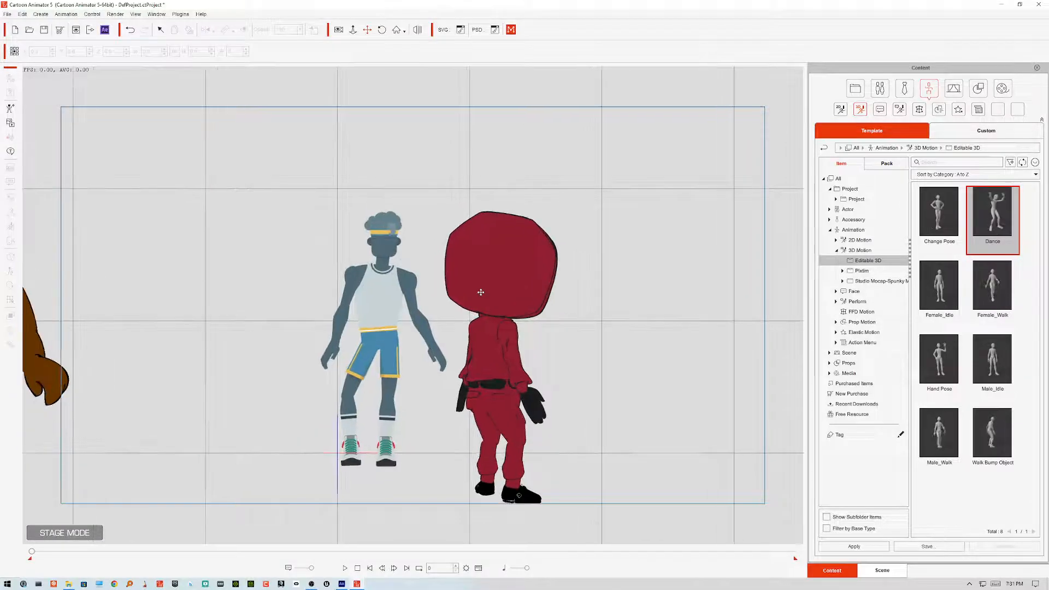
Step: Select the hooded character, nudge it up and to the right, and frame all three characters
{"action": "left_click", "coordinate": [506, 304]}
{"action": "left_click_drag", "start_coordinate": [507, 335], "coordinate": [500, 290]}
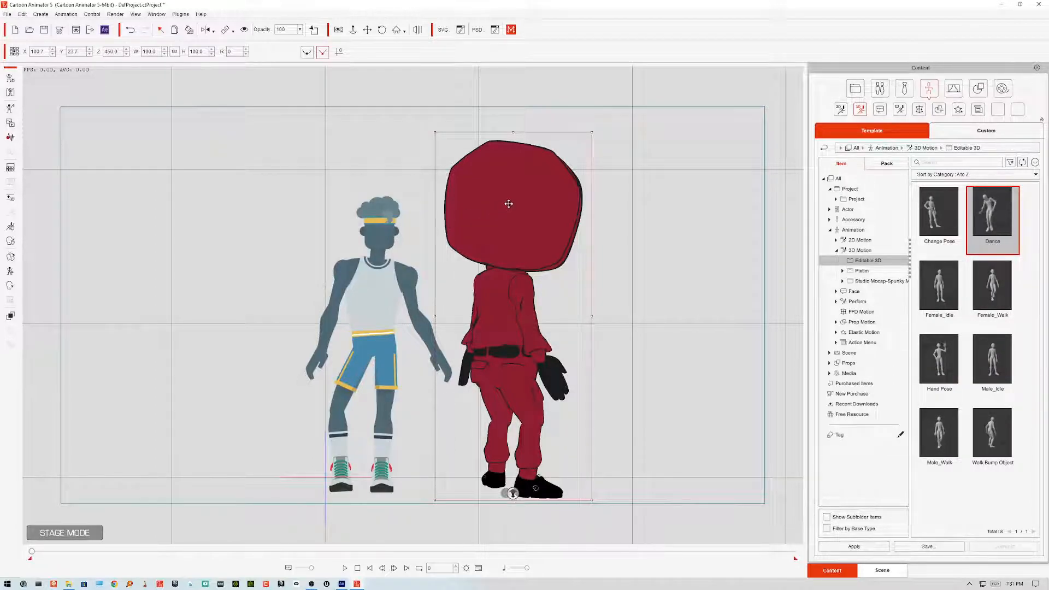
{"action": "left_click_drag", "start_coordinate": [507, 209], "coordinate": [553, 209]}
{"action": "left_click", "coordinate": [368, 30]}
{"action": "left_click_drag", "start_coordinate": [290, 214], "coordinate": [367, 239]}
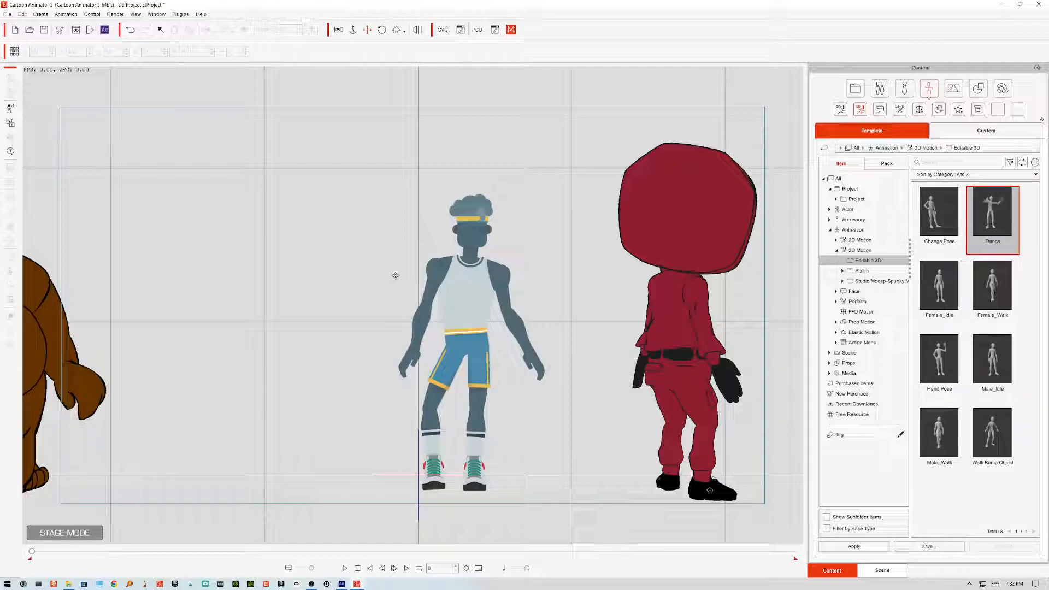
{"action": "scroll", "coordinate": [422, 289], "scroll_direction": "down", "scroll_amount": 5}
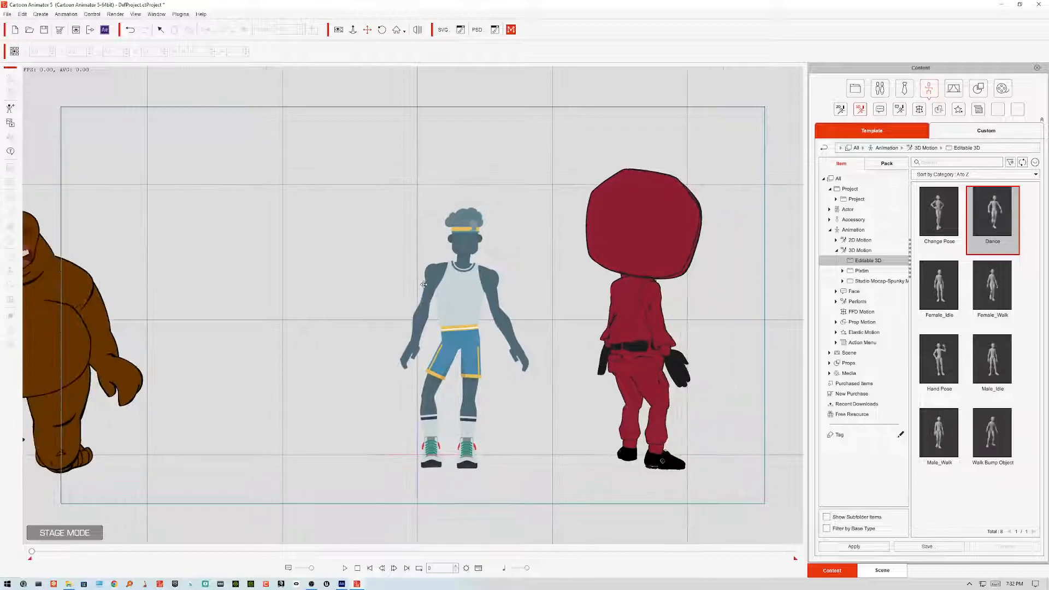
{"action": "scroll", "coordinate": [424, 284], "scroll_direction": "down", "scroll_amount": 2}
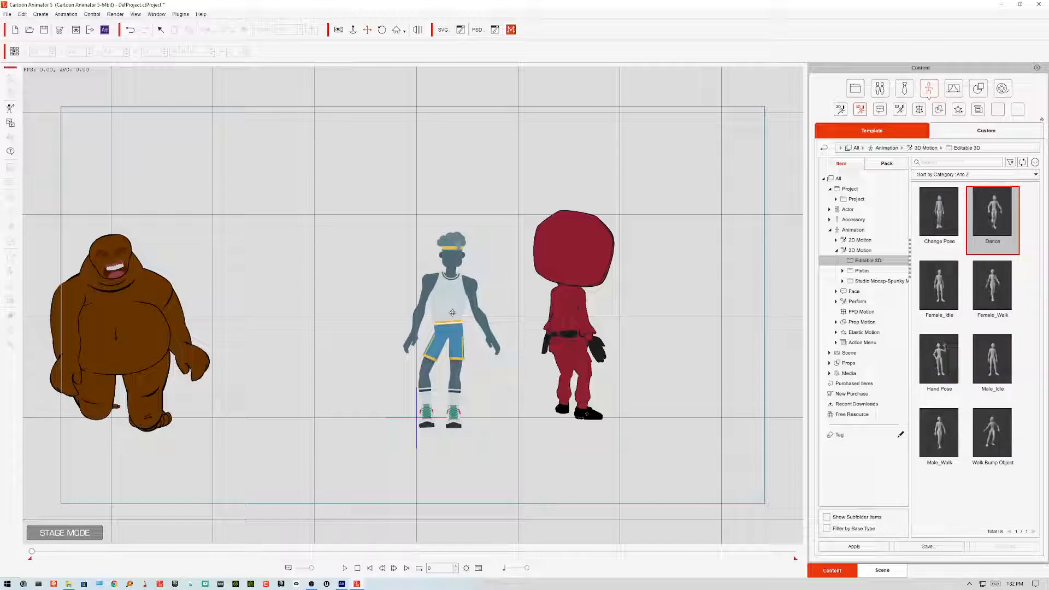
Step: Switch to Animate, maximize its window and review the Santa artwork with its bone markers
{"action": "left_click", "coordinate": [341, 584]}
{"action": "double_click", "coordinate": [858, 78]}
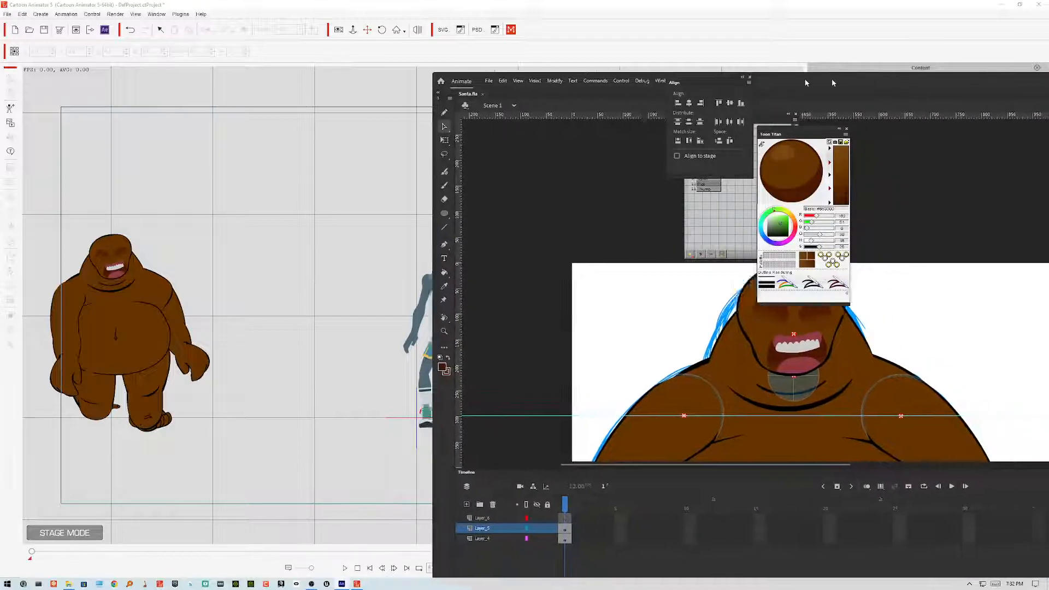
{"action": "scroll", "coordinate": [524, 343], "scroll_direction": "down", "scroll_amount": 6}
{"action": "scroll", "coordinate": [526, 341], "scroll_direction": "up", "scroll_amount": 5}
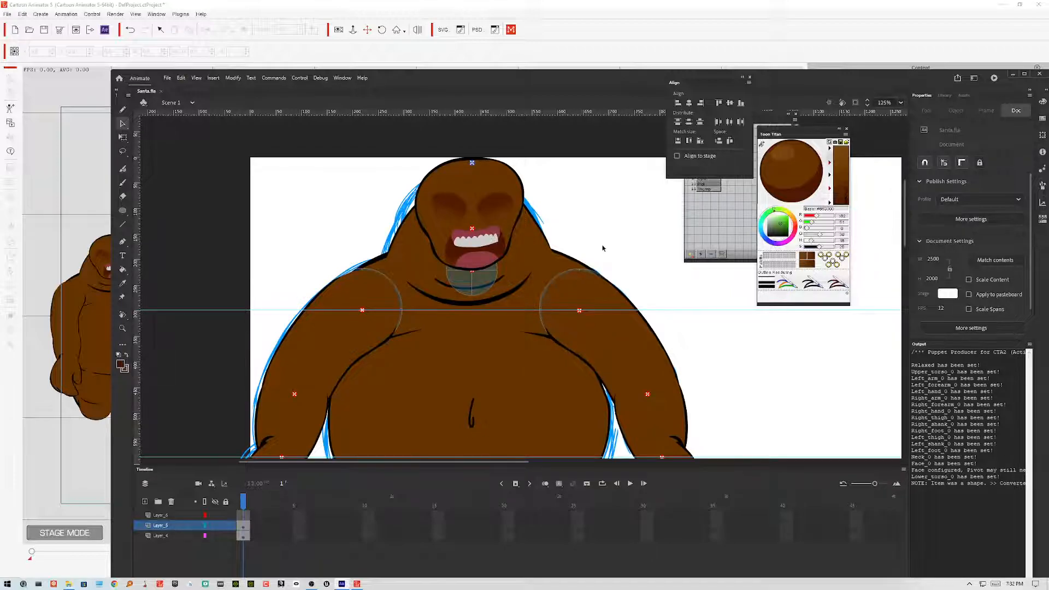
{"action": "scroll", "coordinate": [603, 248], "scroll_direction": "down", "scroll_amount": 1}
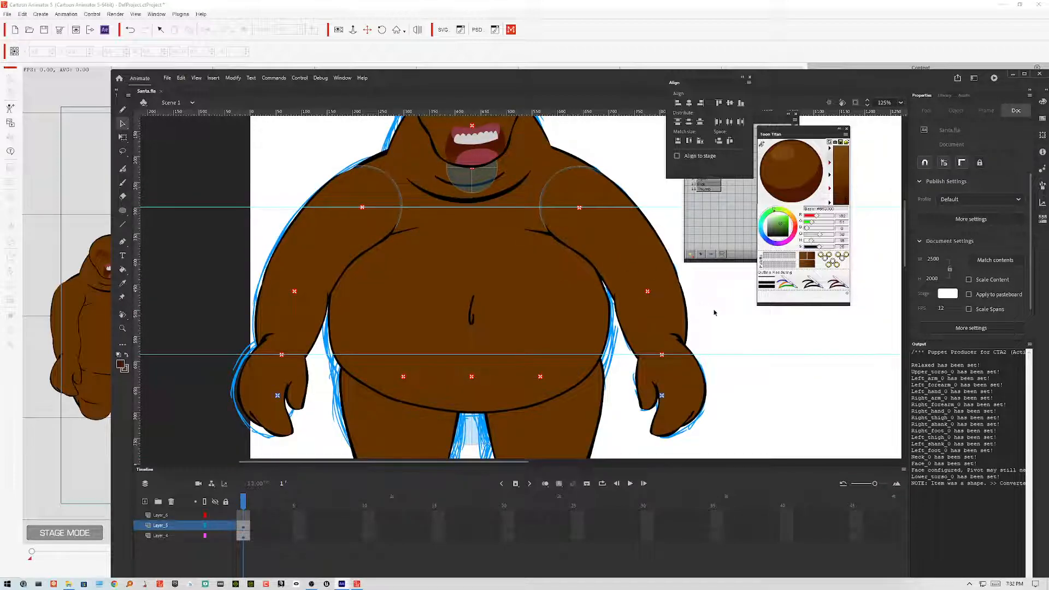
{"action": "left_click_drag", "start_coordinate": [602, 79], "coordinate": [553, 56]}
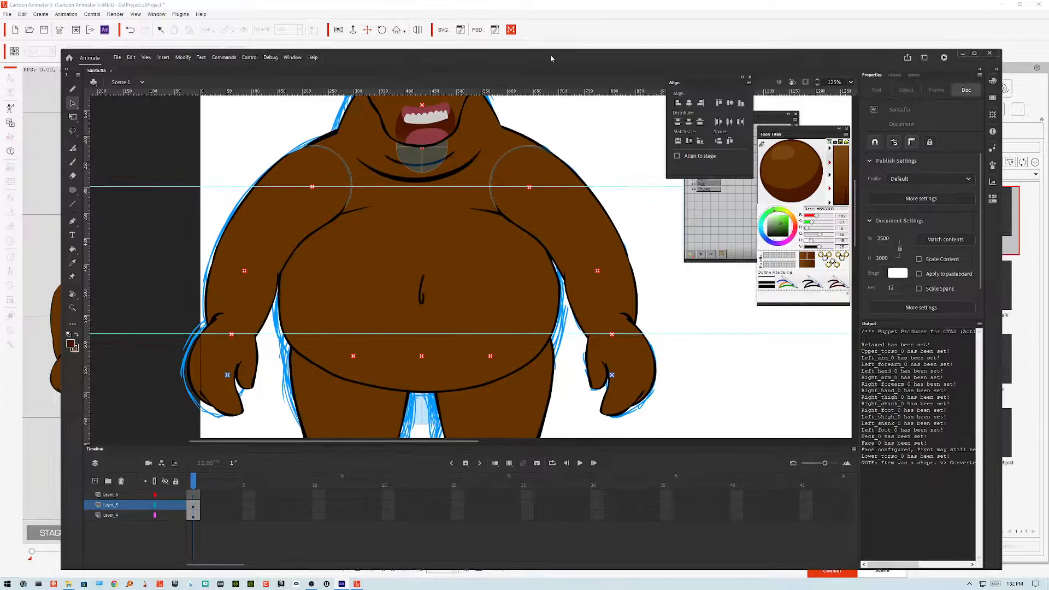
{"action": "double_click", "coordinate": [550, 55]}
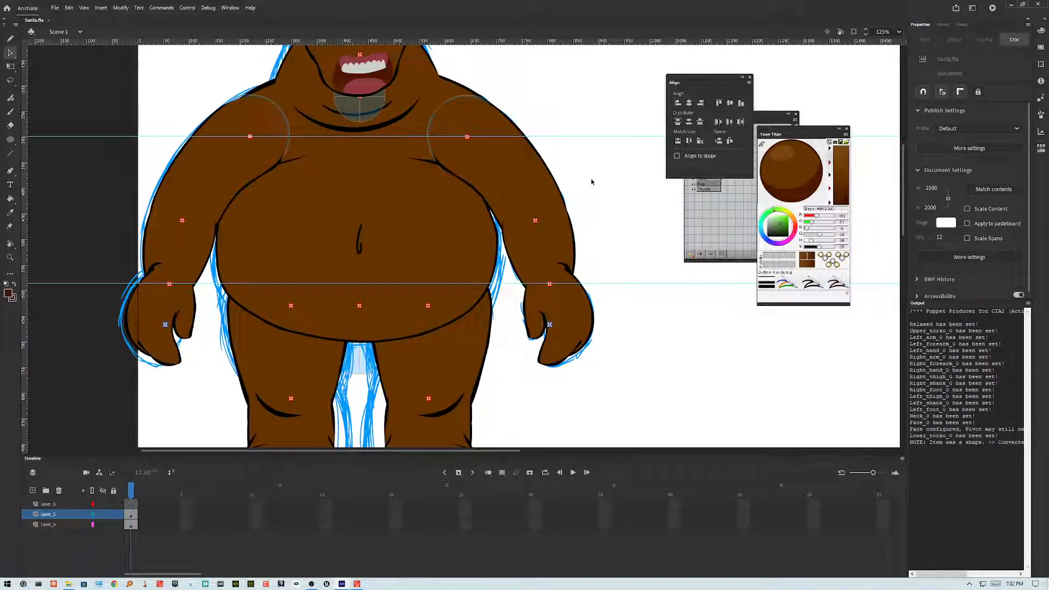
{"action": "scroll", "coordinate": [591, 182], "scroll_direction": "left", "scroll_amount": 3}
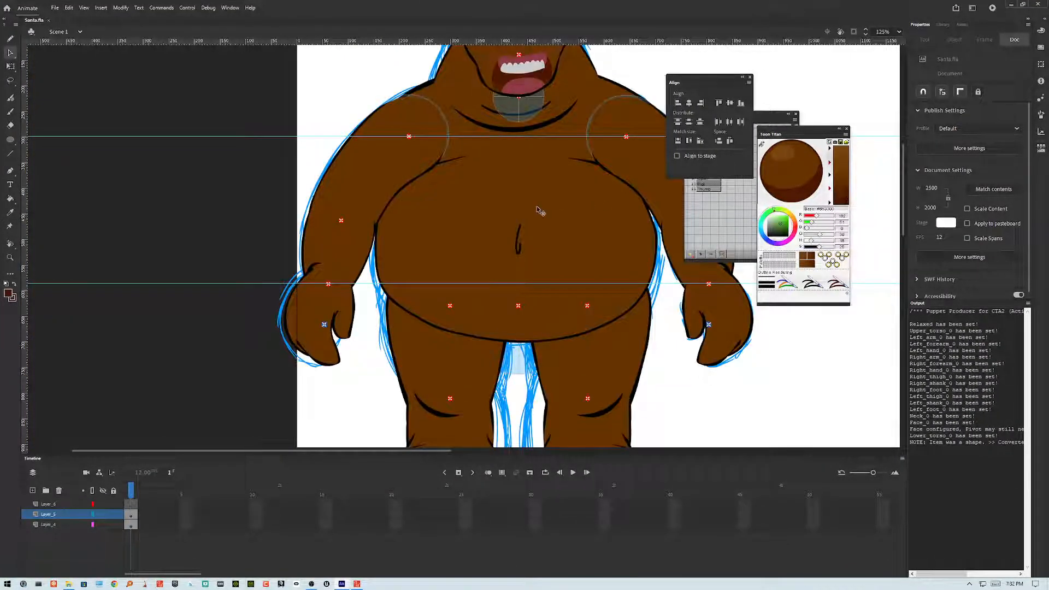
{"action": "scroll", "coordinate": [538, 211], "scroll_direction": "down", "scroll_amount": 5}
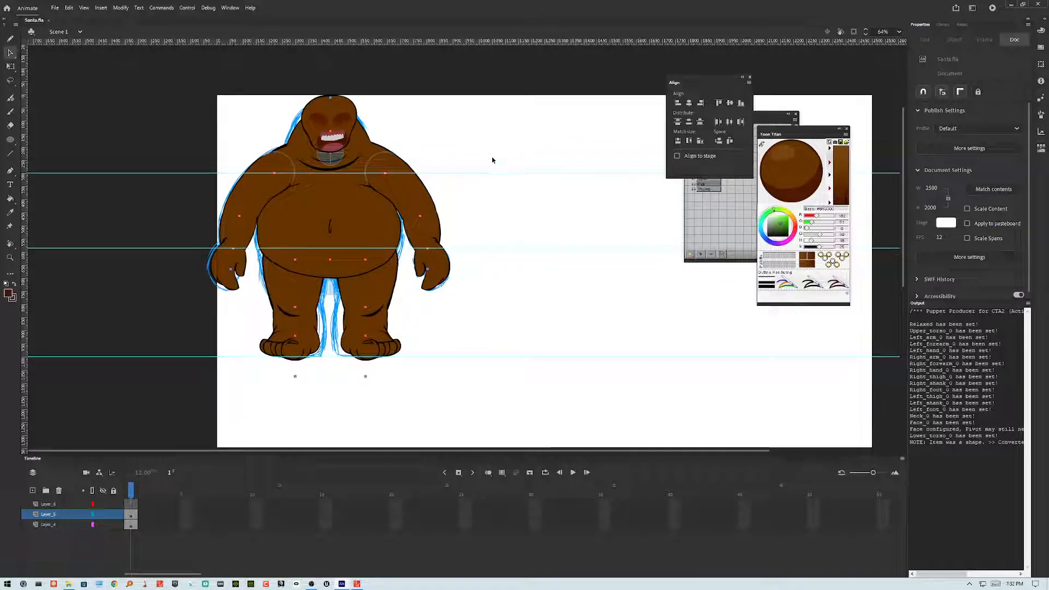
{"action": "scroll", "coordinate": [513, 175], "scroll_direction": "up", "scroll_amount": 3}
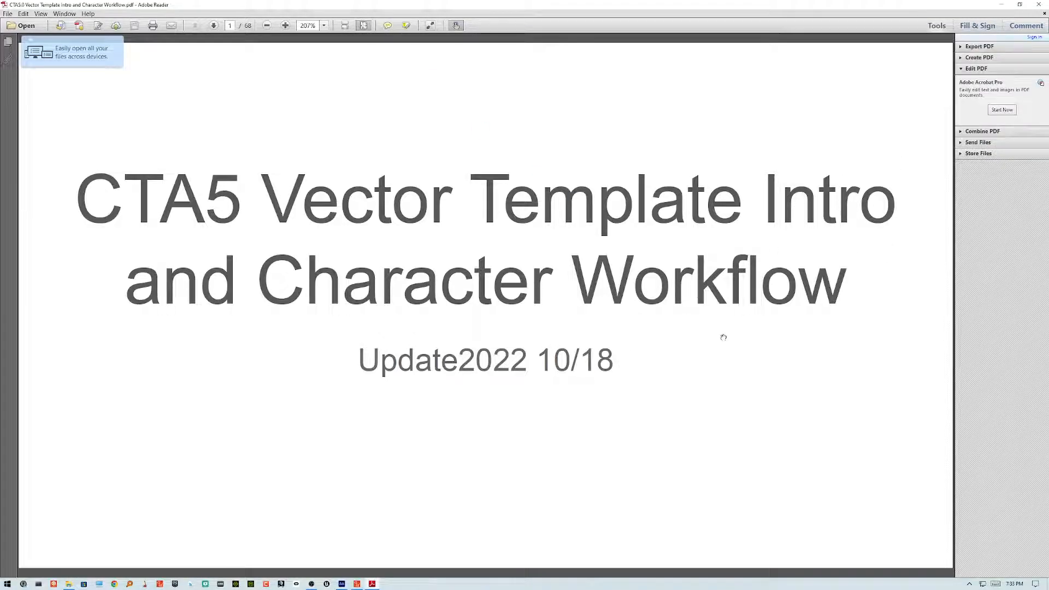
Step: Page through the CTA5 Vector Template Intro PDF in Adobe Reader to review the bone and layer structure slides
{"action": "scroll", "coordinate": [515, 462], "scroll_direction": "down", "scroll_amount": 7}
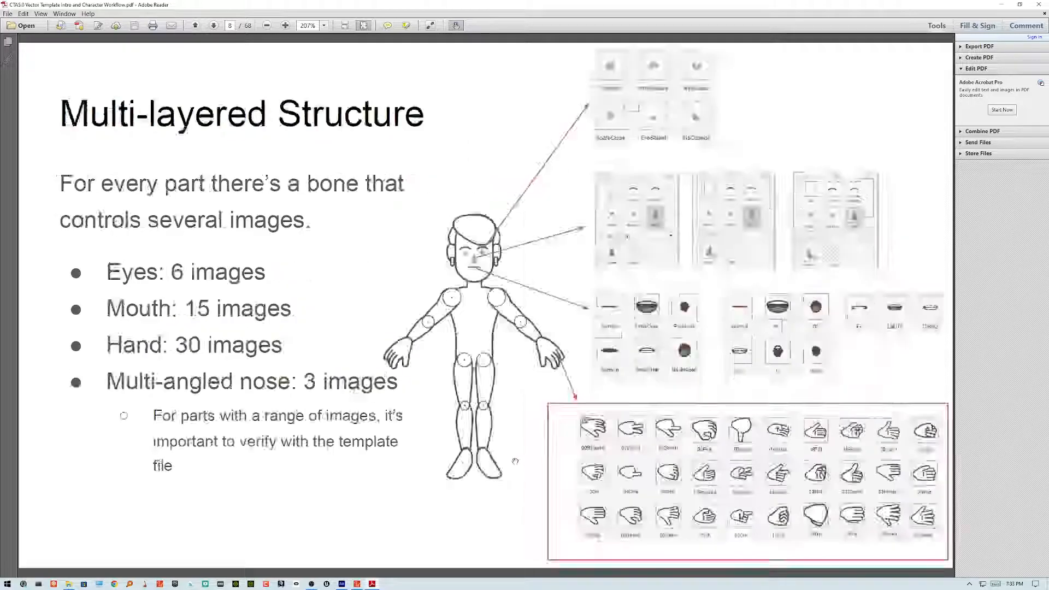
{"action": "scroll", "coordinate": [516, 462], "scroll_direction": "down", "scroll_amount": 3}
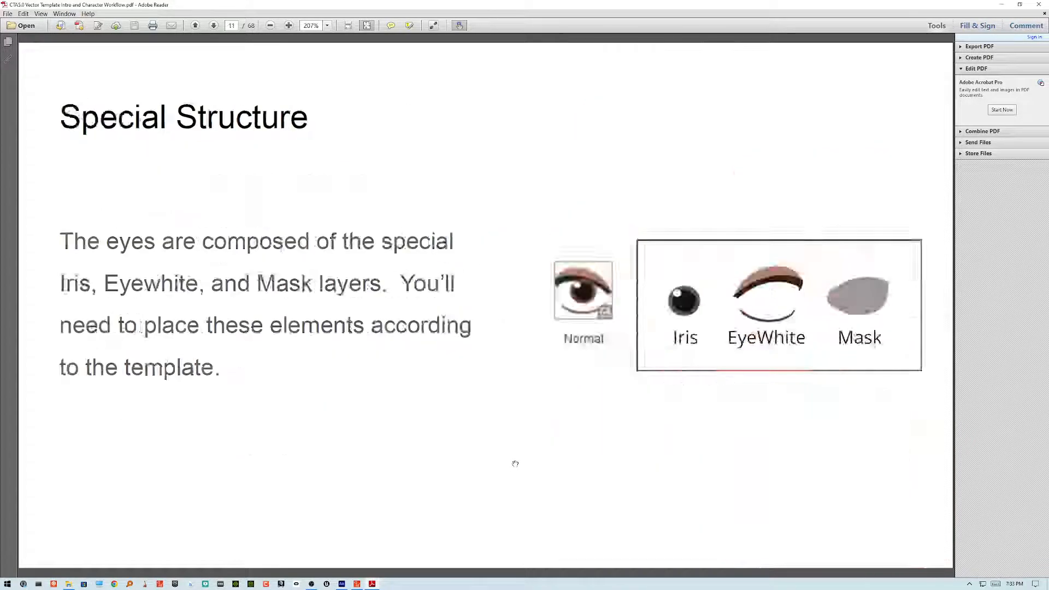
{"action": "scroll", "coordinate": [516, 464], "scroll_direction": "down", "scroll_amount": 9}
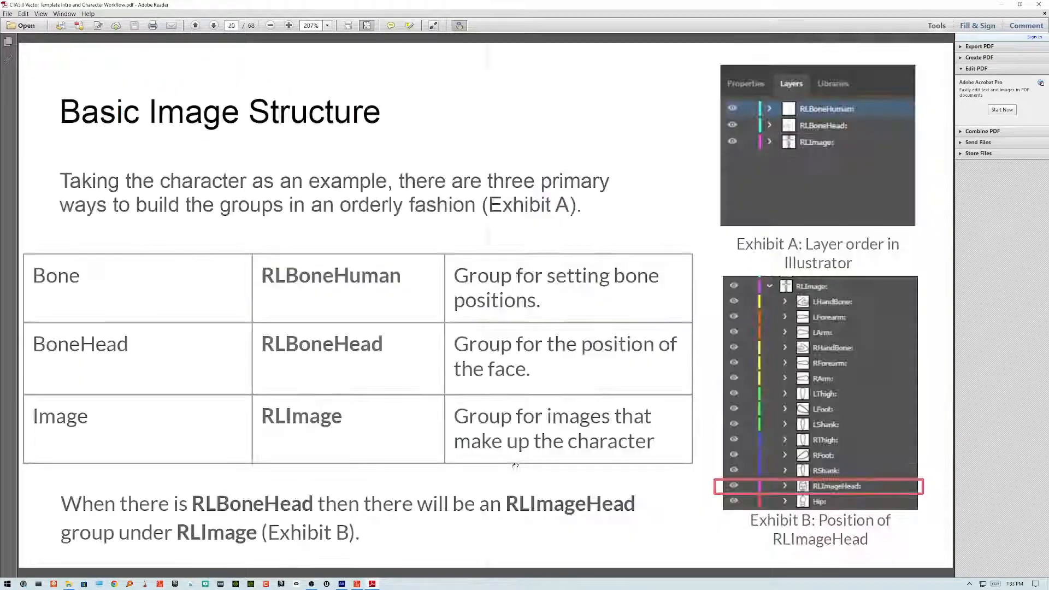
{"action": "scroll", "coordinate": [515, 466], "scroll_direction": "down", "scroll_amount": 2}
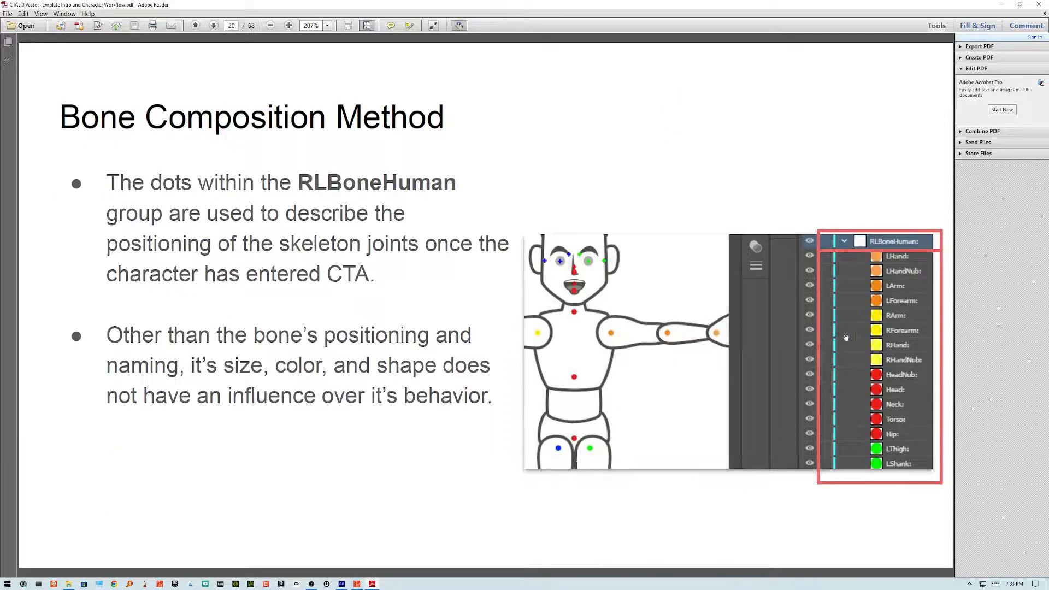
{"action": "scroll", "coordinate": [467, 362], "scroll_direction": "down", "scroll_amount": 2}
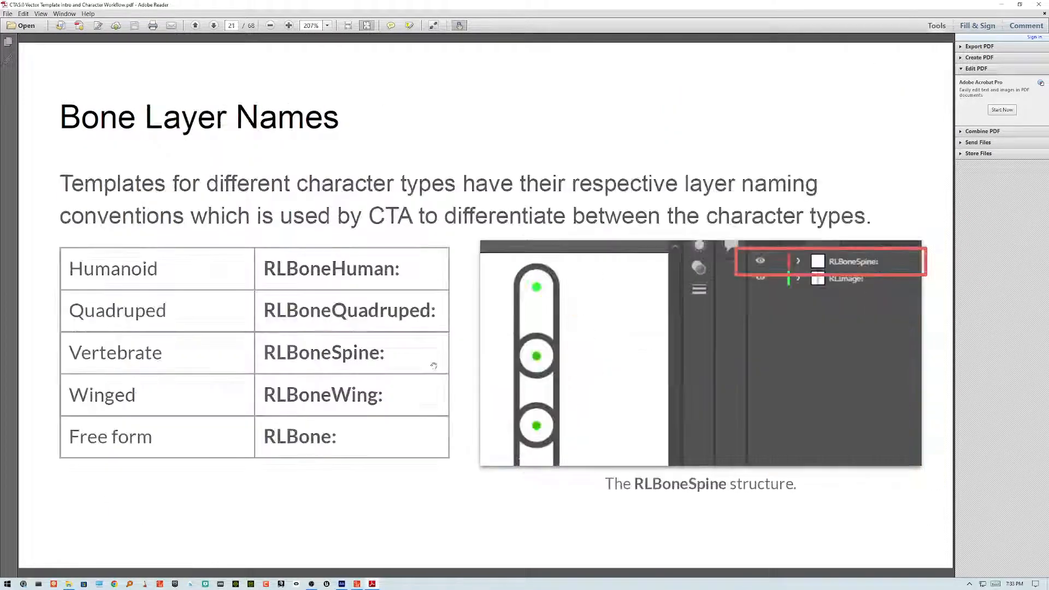
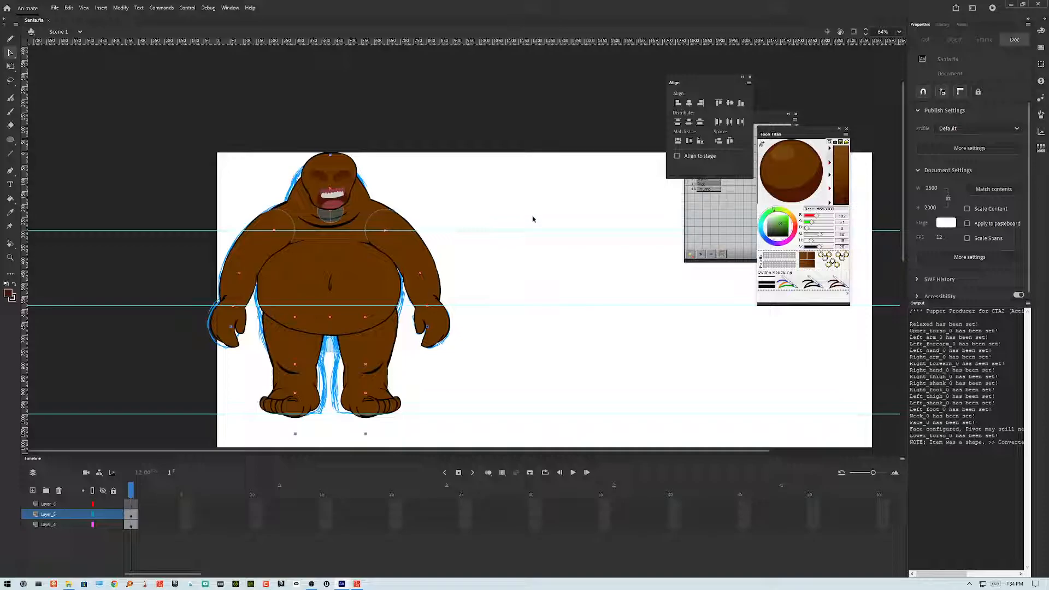
Step: Scroll around the Santa artwork and select its neck and face symbols to check their instance names
{"action": "scroll", "coordinate": [533, 228], "scroll_direction": "down", "scroll_amount": 2}
{"action": "scroll", "coordinate": [534, 228], "scroll_direction": "up", "scroll_amount": 4}
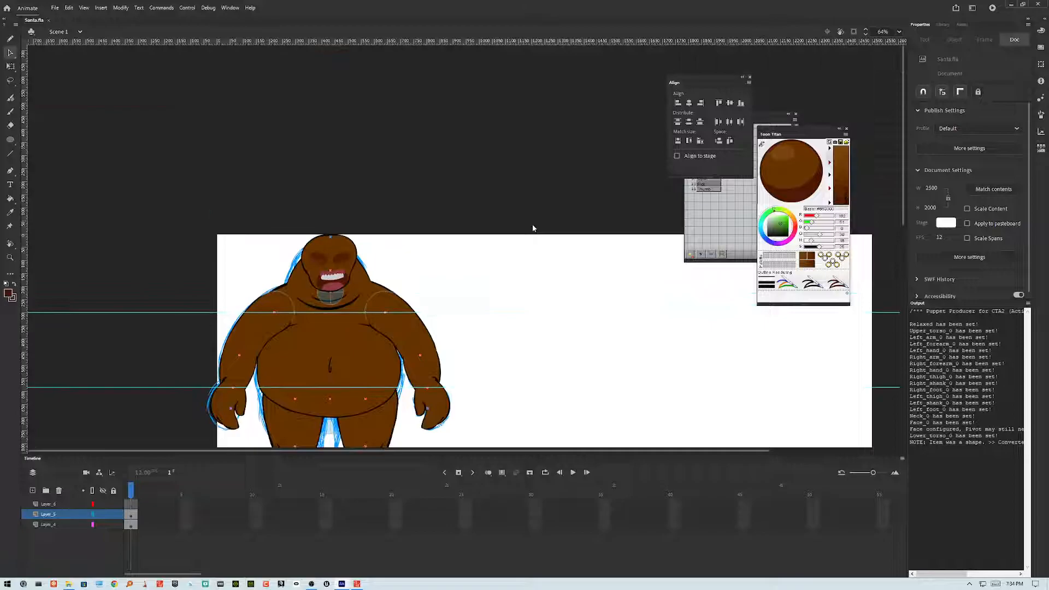
{"action": "scroll", "coordinate": [539, 230], "scroll_direction": "down", "scroll_amount": 2}
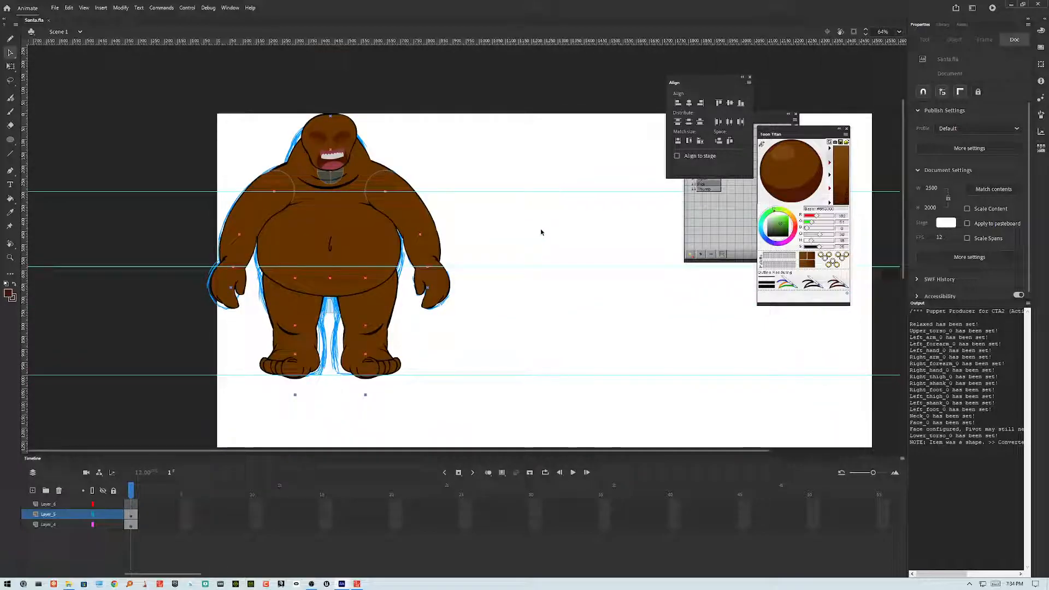
{"action": "scroll", "coordinate": [541, 231], "scroll_direction": "down", "scroll_amount": 2}
{"action": "scroll", "coordinate": [540, 229], "scroll_direction": "up", "scroll_amount": 2}
{"action": "left_click", "coordinate": [335, 183]}
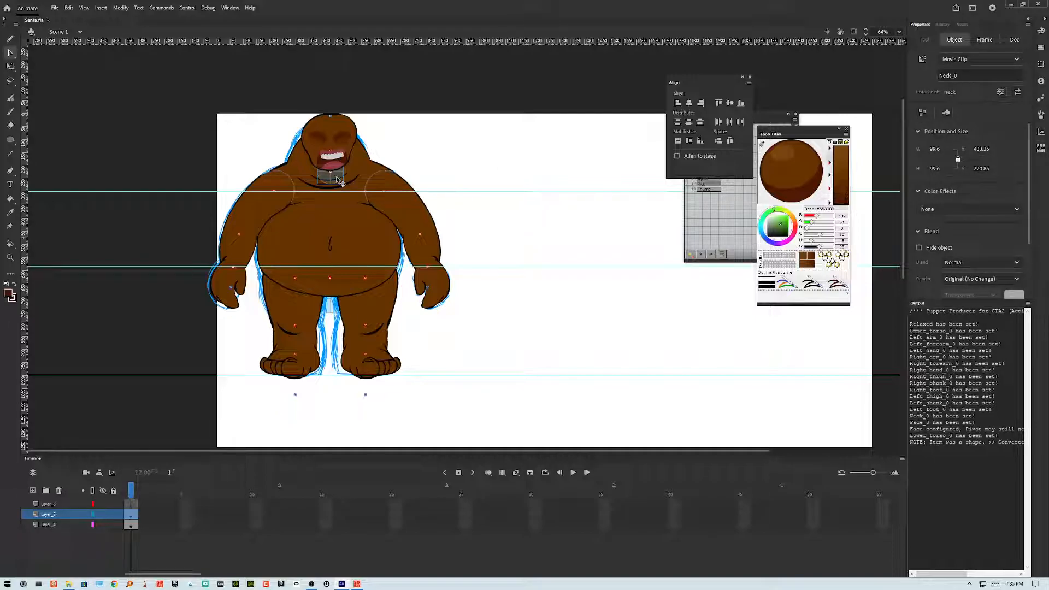
{"action": "left_click", "coordinate": [458, 169]}
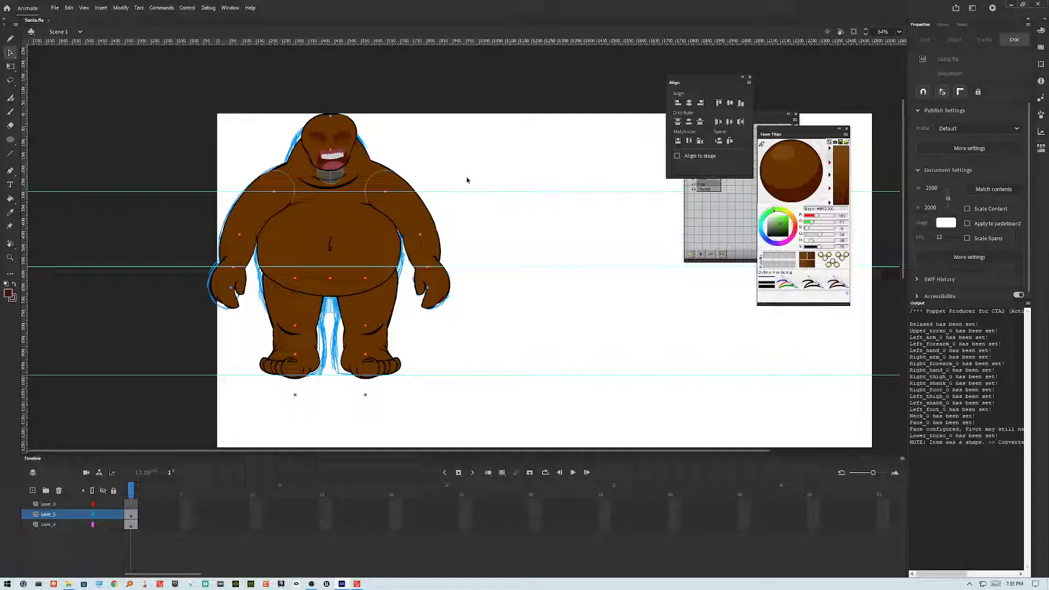
{"action": "left_click", "coordinate": [349, 130]}
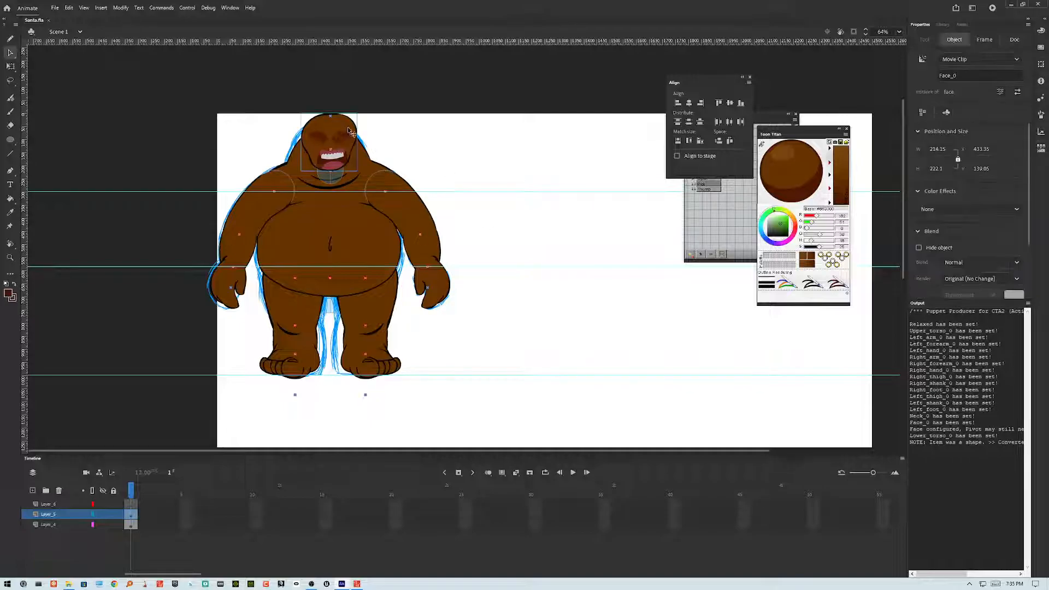
{"action": "left_click", "coordinate": [497, 159]}
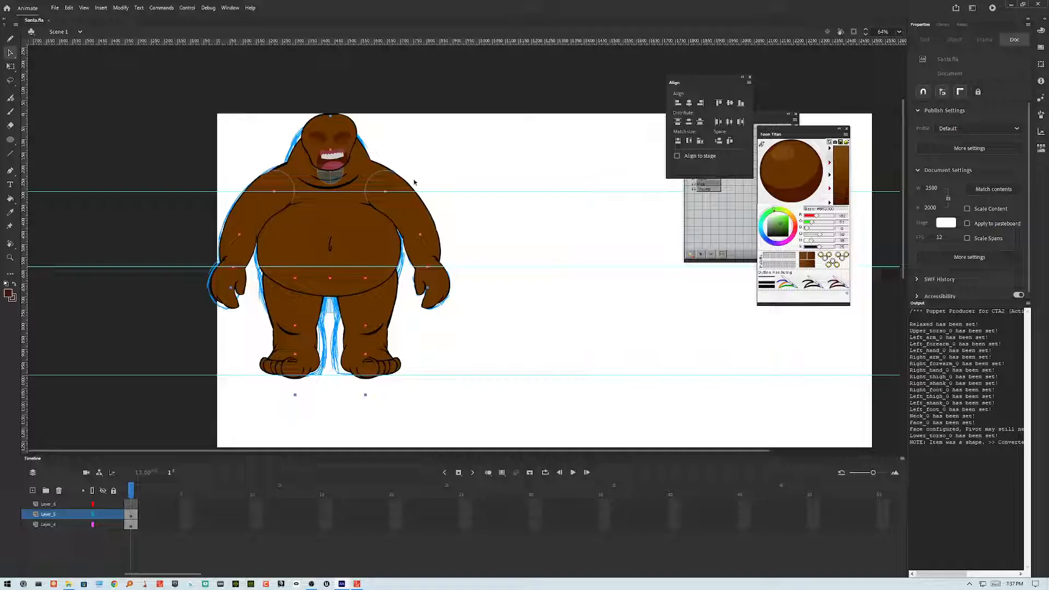
{"action": "left_click", "coordinate": [339, 180]}
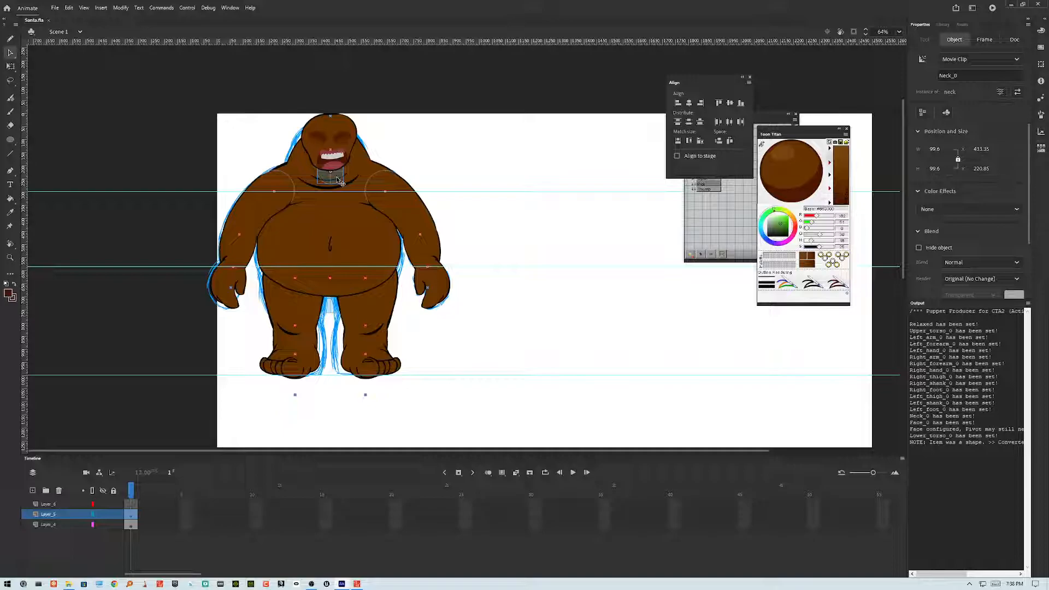
{"action": "left_click", "coordinate": [498, 243]}
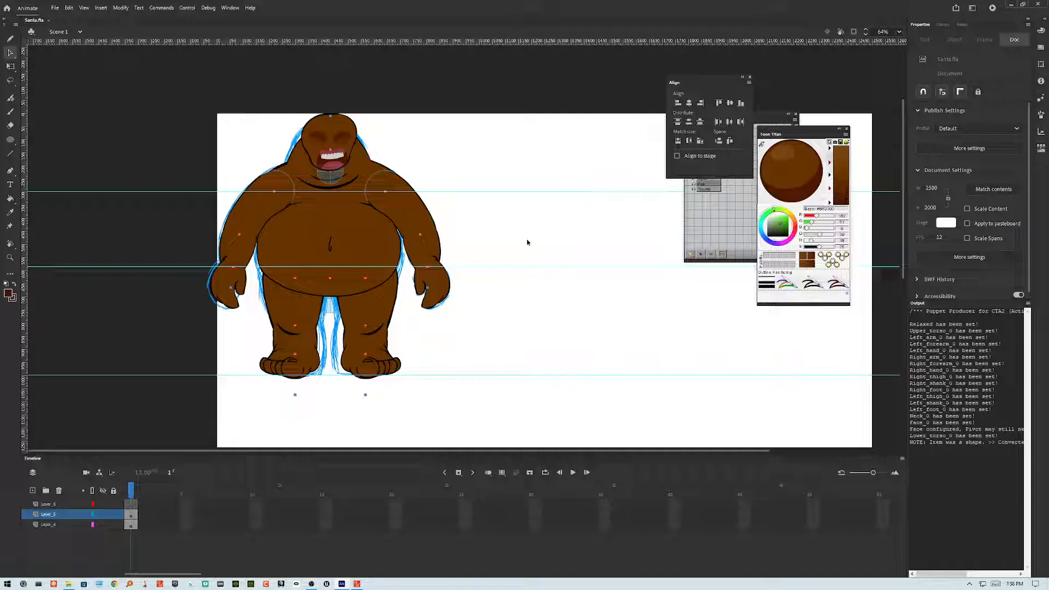
Step: Scroll the stage sideways and select the Santa's arm symbols to check their instance names
{"action": "scroll", "coordinate": [566, 242], "scroll_direction": "right", "scroll_amount": 3}
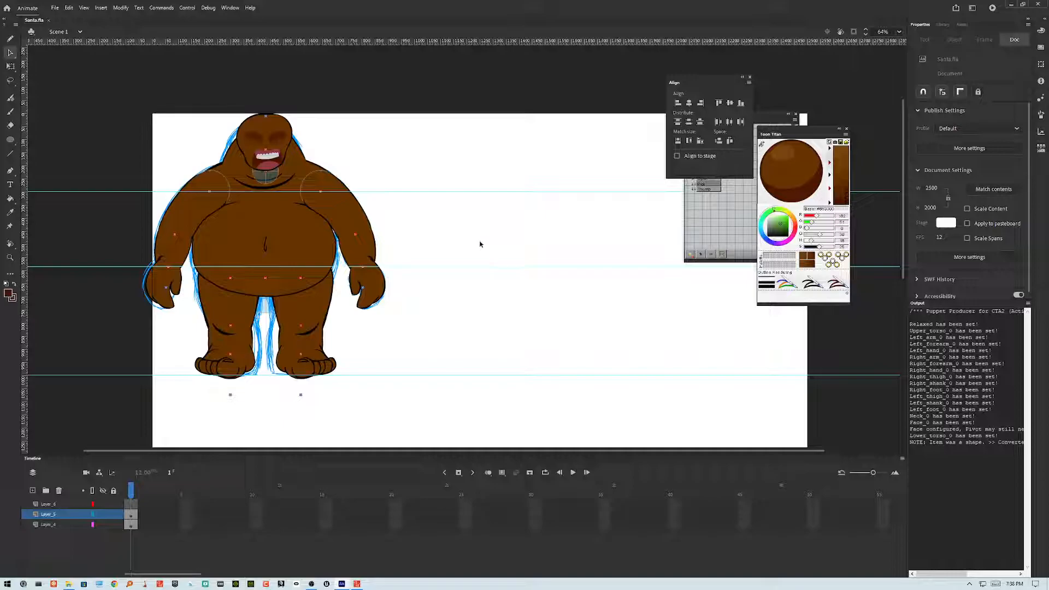
{"action": "left_click", "coordinate": [207, 210]}
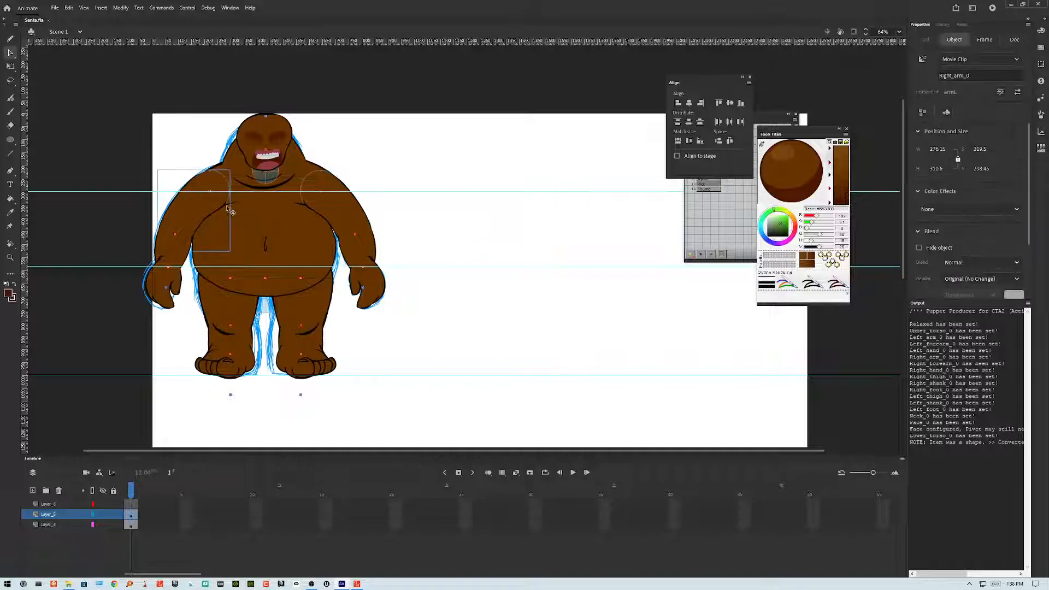
{"action": "left_click", "coordinate": [322, 208]}
{"action": "left_click", "coordinate": [427, 235]}
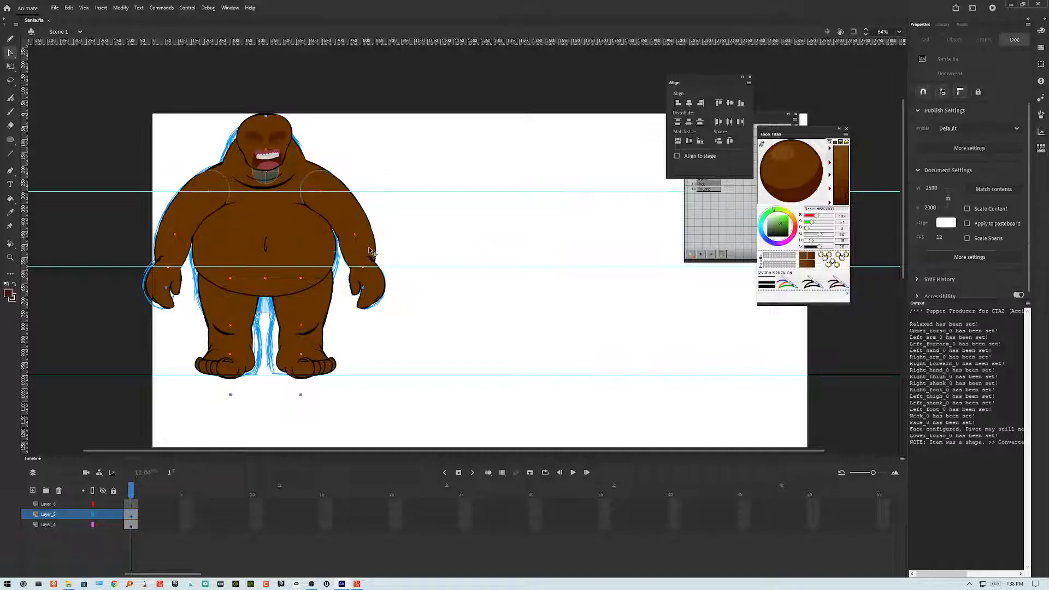
{"action": "left_click", "coordinate": [369, 249]}
{"action": "left_click", "coordinate": [464, 250]}
Step: Switch to Cartoon Animator, select the Santa character and open it in Composer mode
{"action": "left_click", "coordinate": [357, 584]}
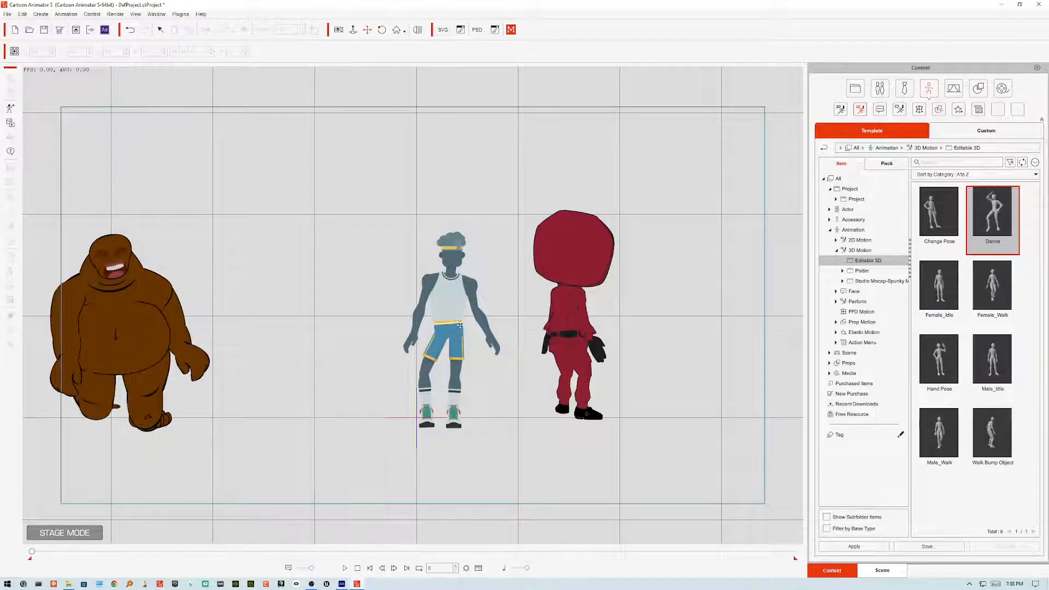
{"action": "left_click", "coordinate": [130, 304]}
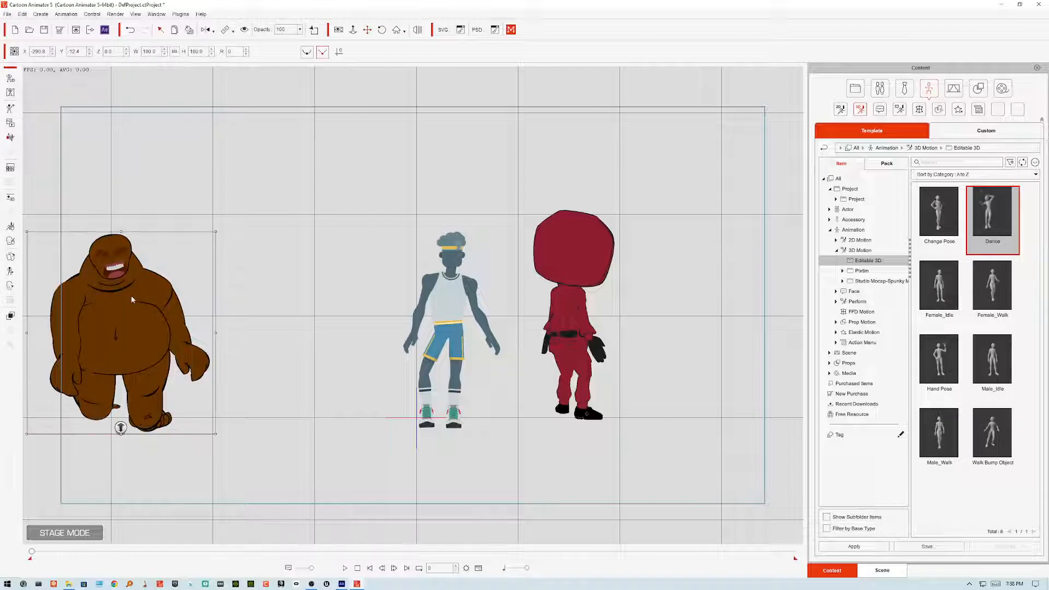
{"action": "left_click", "coordinate": [14, 78]}
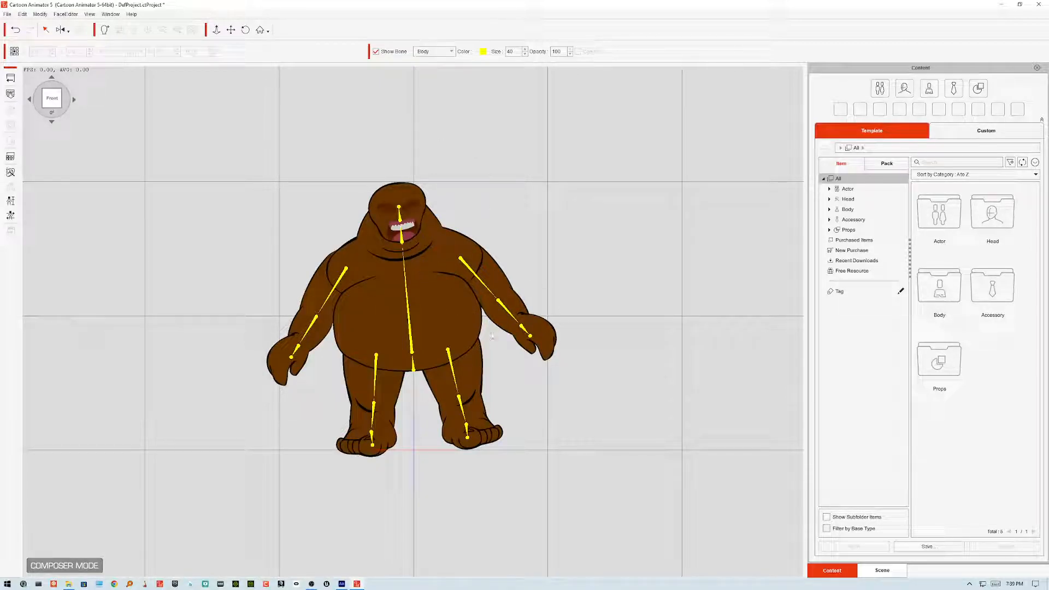
Step: Open Calibration, preview the Head Rotate body motion on Santa, close the dialog and return to Stage mode
{"action": "left_click", "coordinate": [11, 216]}
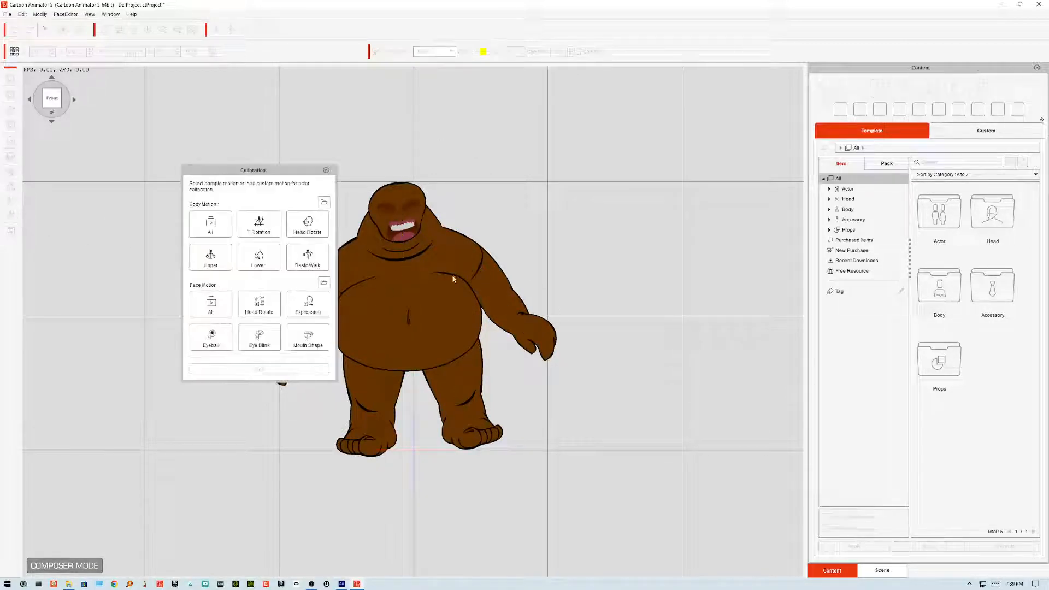
{"action": "left_click_drag", "start_coordinate": [290, 170], "coordinate": [151, 176]}
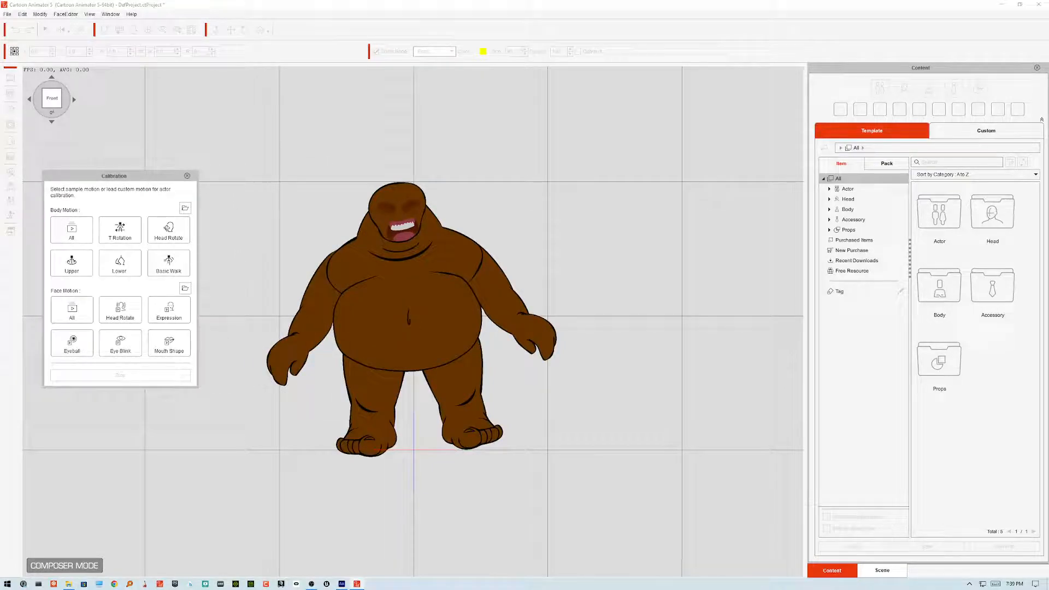
{"action": "left_click", "coordinate": [168, 262]}
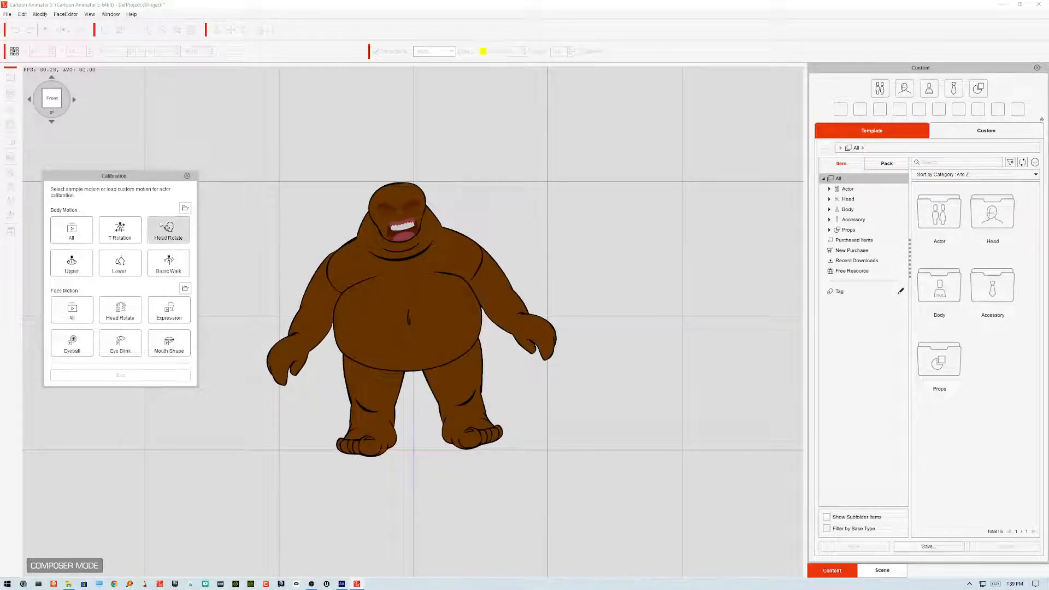
{"action": "left_click_drag", "start_coordinate": [162, 177], "coordinate": [211, 144]}
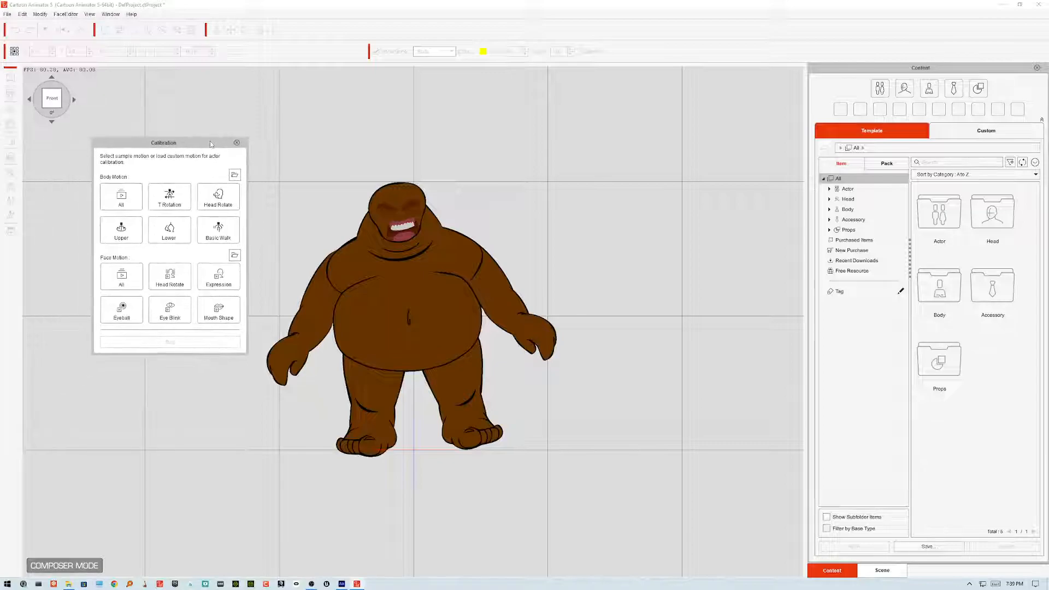
{"action": "left_click", "coordinate": [231, 239]}
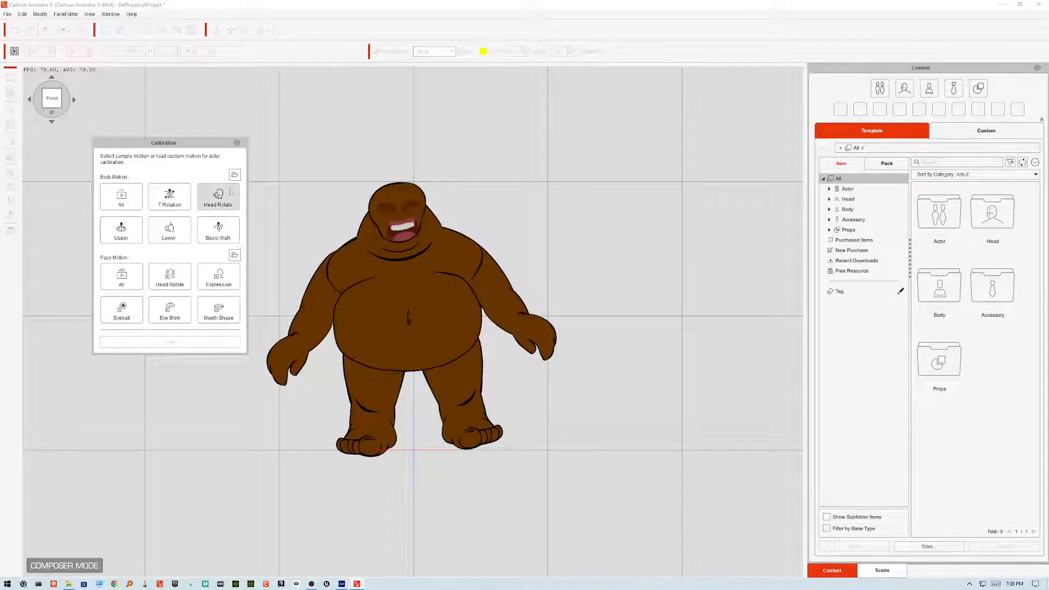
{"action": "left_click", "coordinate": [237, 142]}
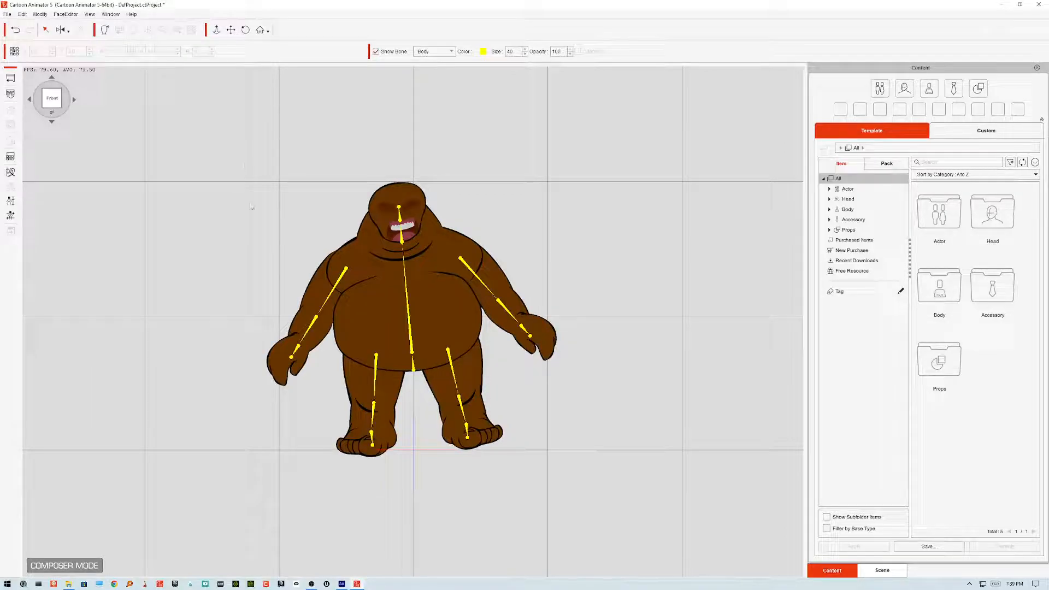
{"action": "left_click", "coordinate": [11, 77]}
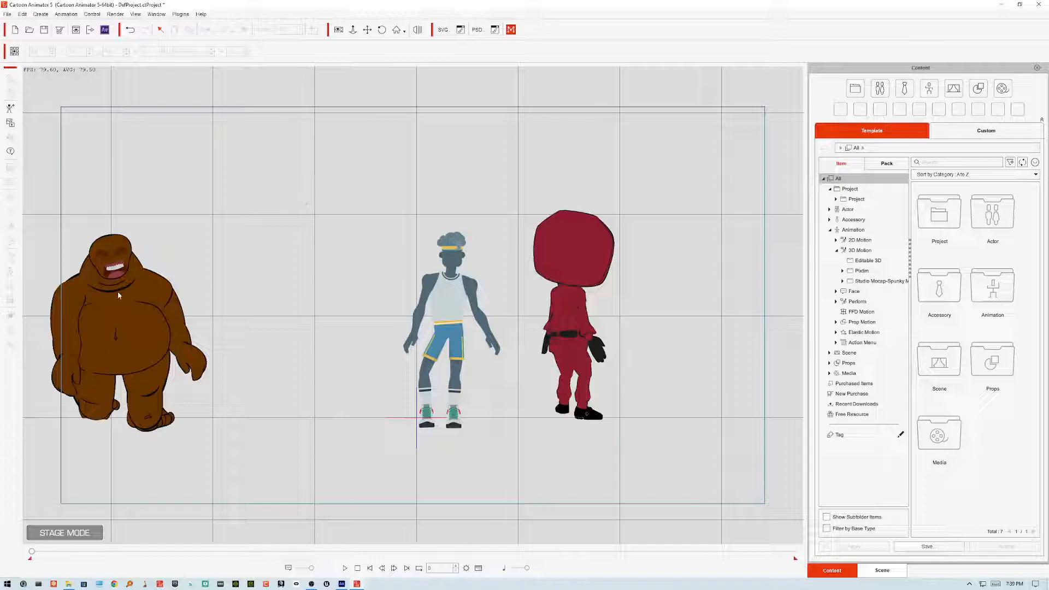
Step: Add a speech bubble to the stage and shrink it above Santa
{"action": "left_click", "coordinate": [10, 151]}
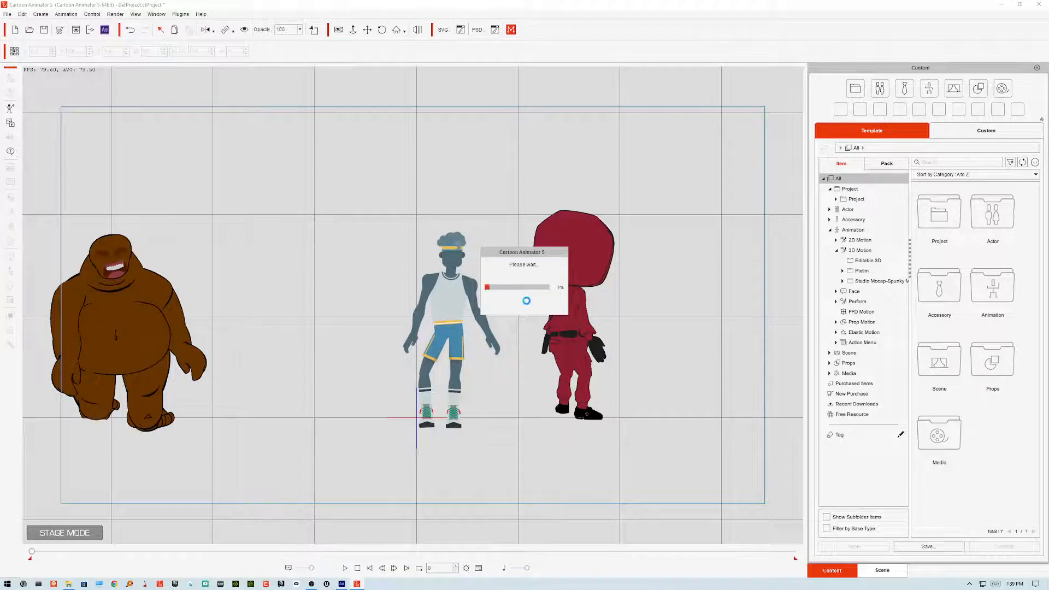
{"action": "left_click_drag", "start_coordinate": [466, 437], "coordinate": [359, 226]}
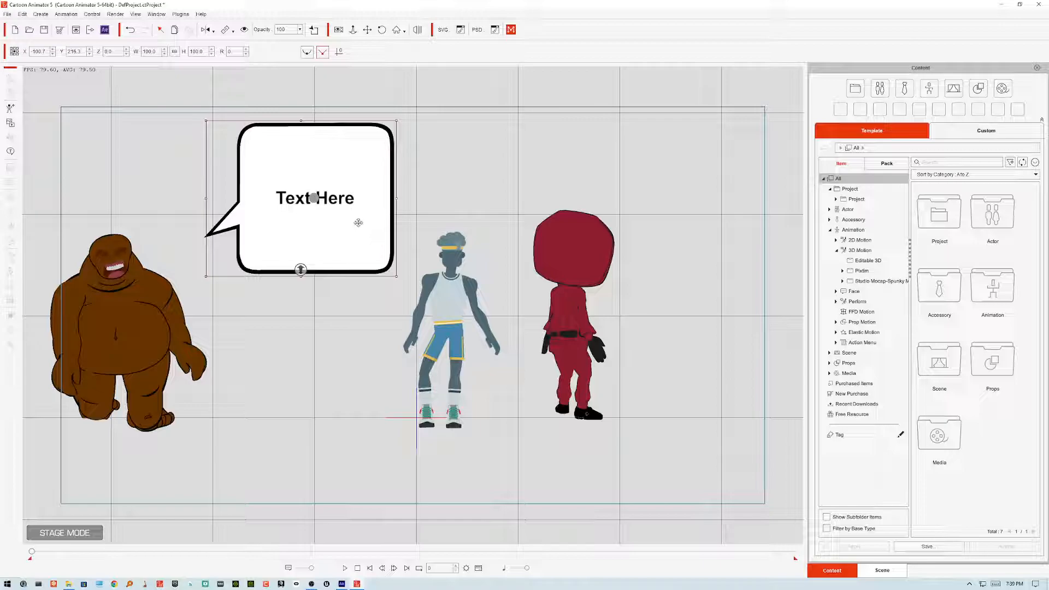
{"action": "left_click_drag", "start_coordinate": [397, 119], "coordinate": [365, 151]}
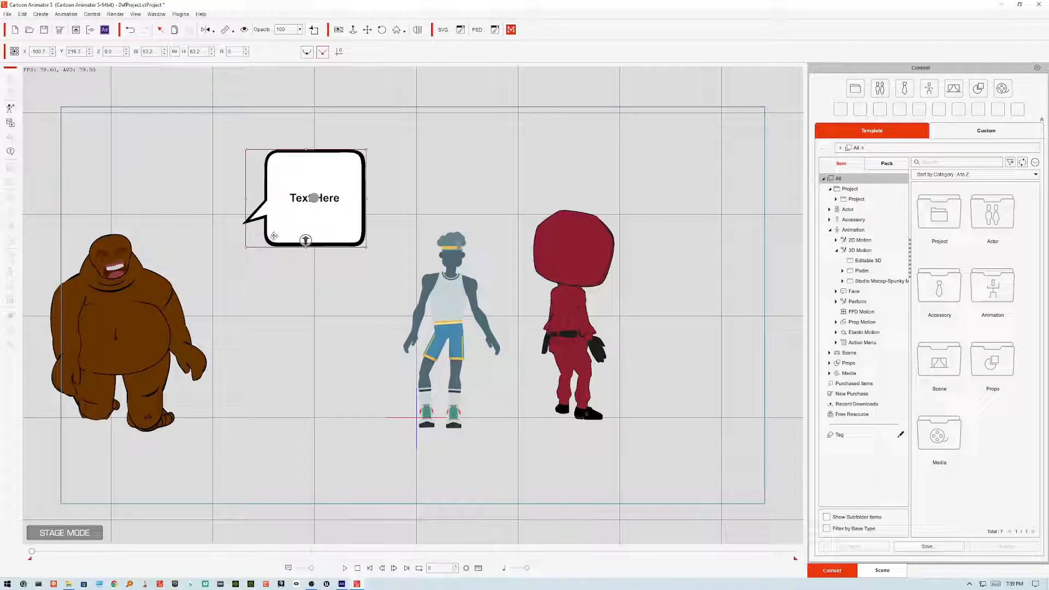
Step: Edit the bubble's text to "erterty y rtyrtyrt" and apply it
{"action": "right_click", "coordinate": [331, 201]}
{"action": "left_click", "coordinate": [351, 208]}
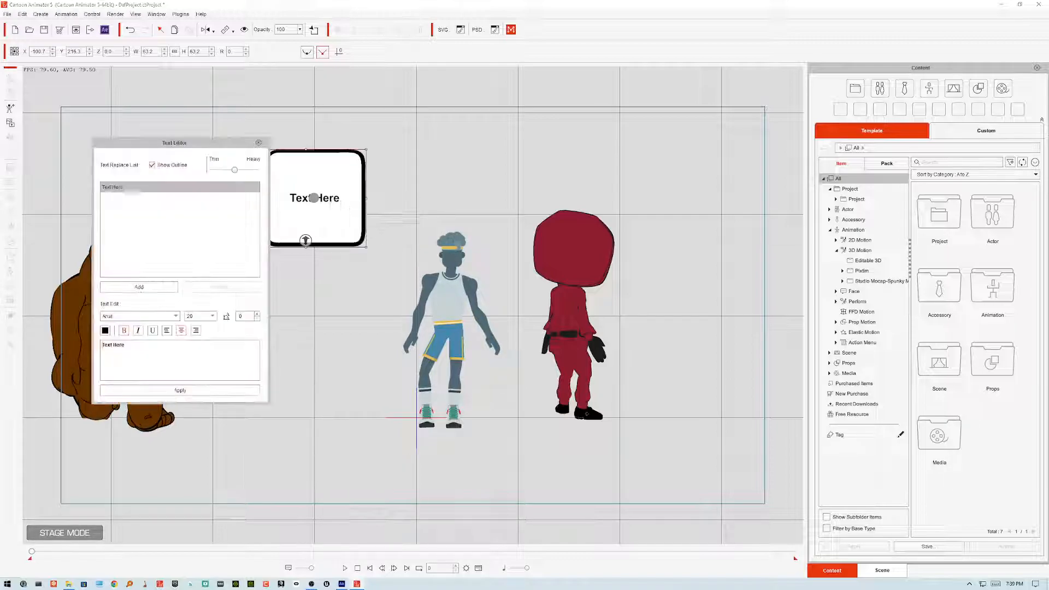
{"action": "left_click_drag", "start_coordinate": [148, 347], "coordinate": [100, 348]}
{"action": "type", "text": "erterty y rtyrtyrt"}
{"action": "left_click", "coordinate": [184, 391]}
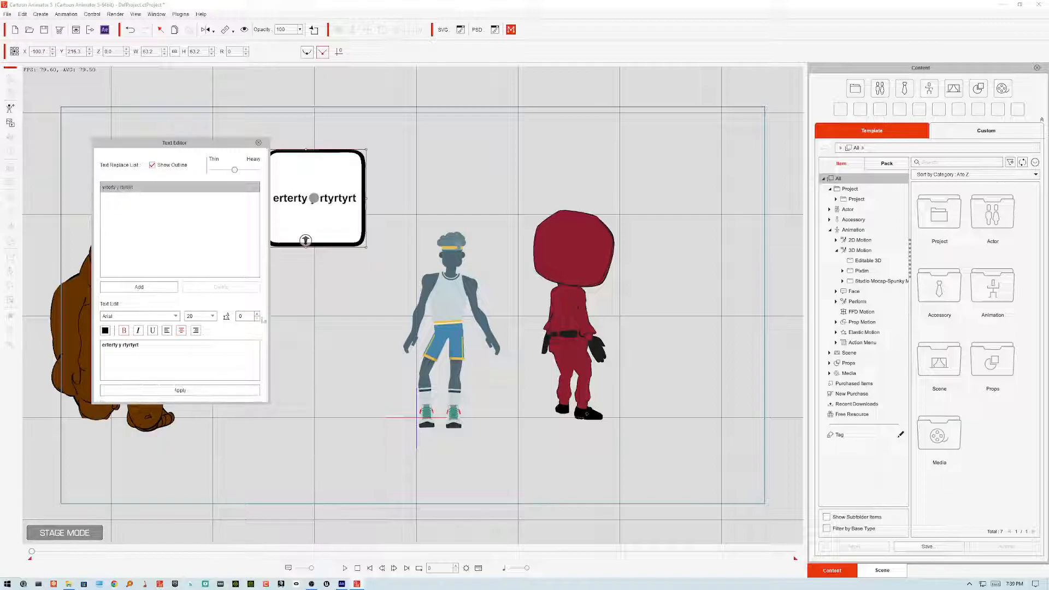
{"action": "left_click", "coordinate": [260, 143]}
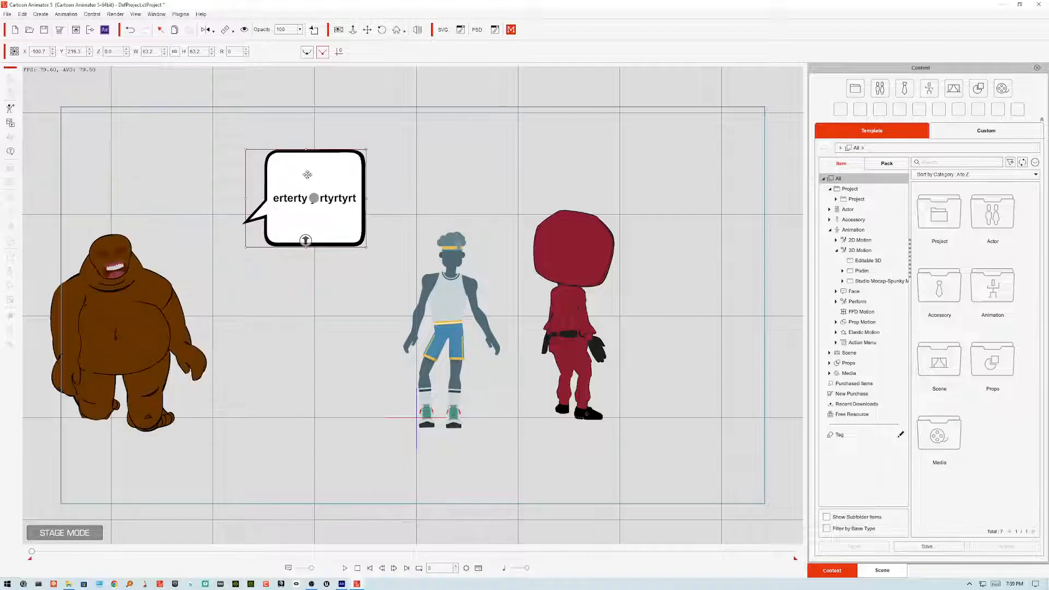
Step: Move the speech bubble across the stage and place it beside Santa's head
{"action": "left_click_drag", "start_coordinate": [307, 174], "coordinate": [422, 203]}
{"action": "left_click_drag", "start_coordinate": [486, 226], "coordinate": [739, 185]}
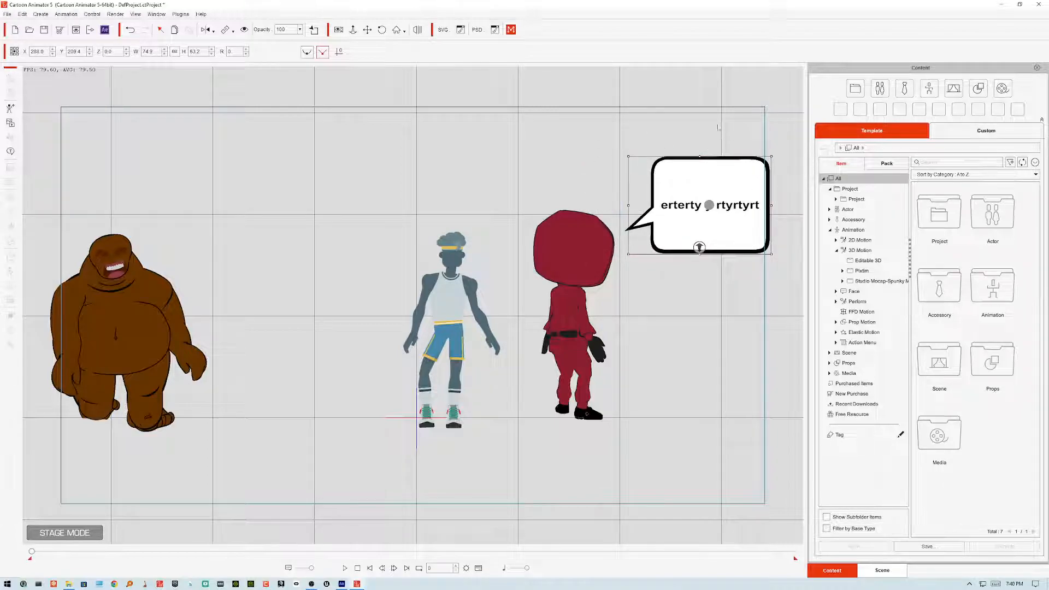
{"action": "left_click_drag", "start_coordinate": [713, 213], "coordinate": [395, 285]}
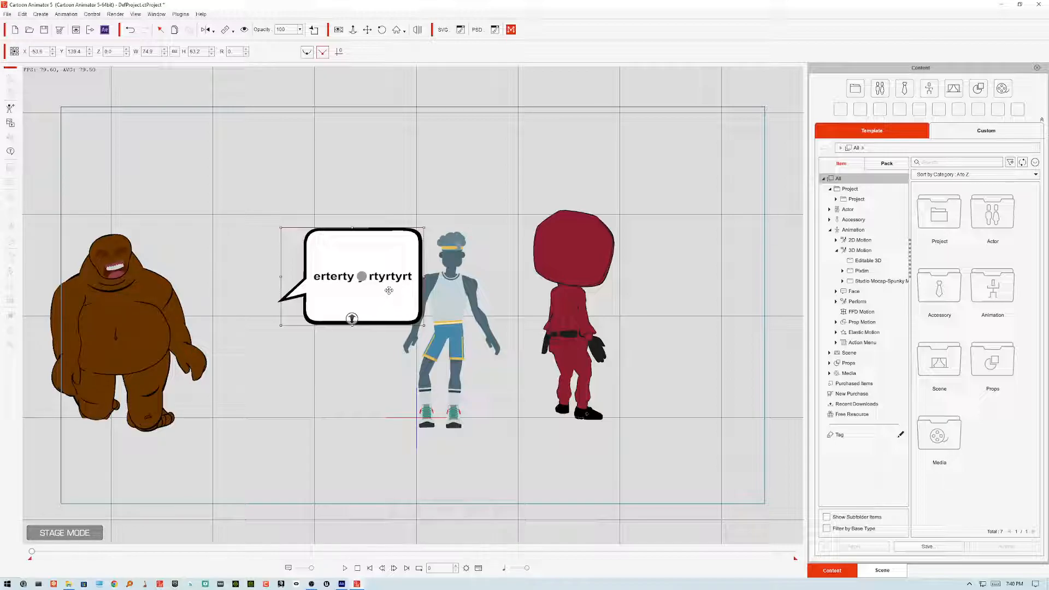
{"action": "left_click_drag", "start_coordinate": [386, 282], "coordinate": [316, 270]}
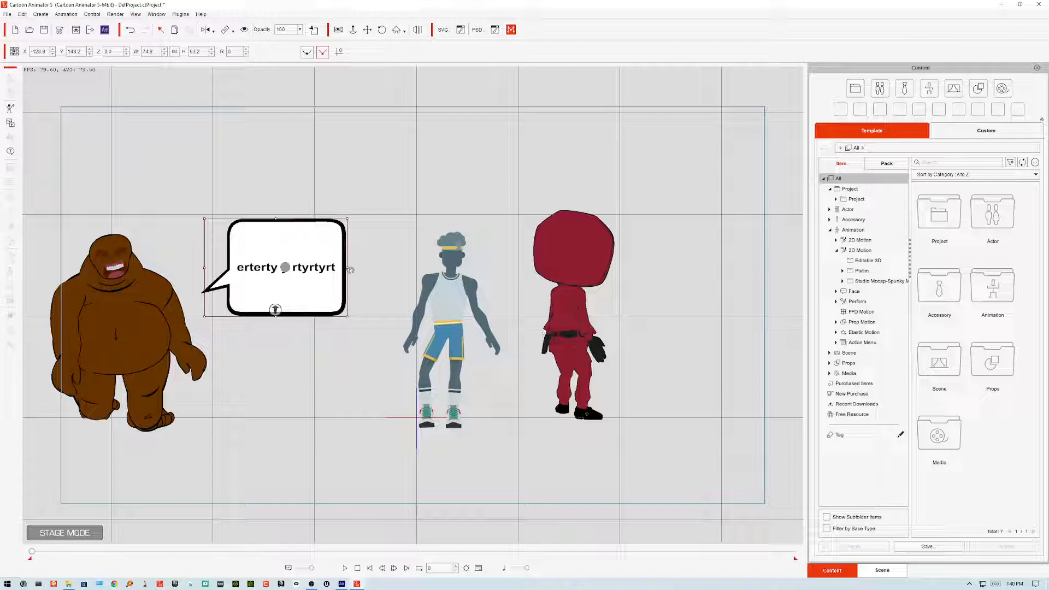
{"action": "left_click_drag", "start_coordinate": [320, 269], "coordinate": [324, 215]}
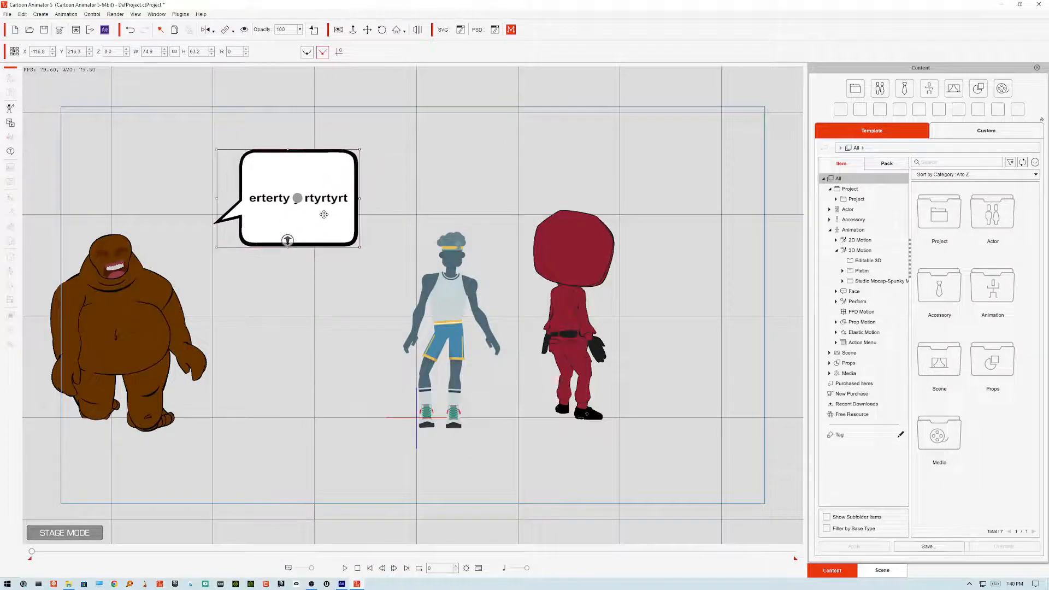
{"action": "left_click", "coordinate": [122, 292]}
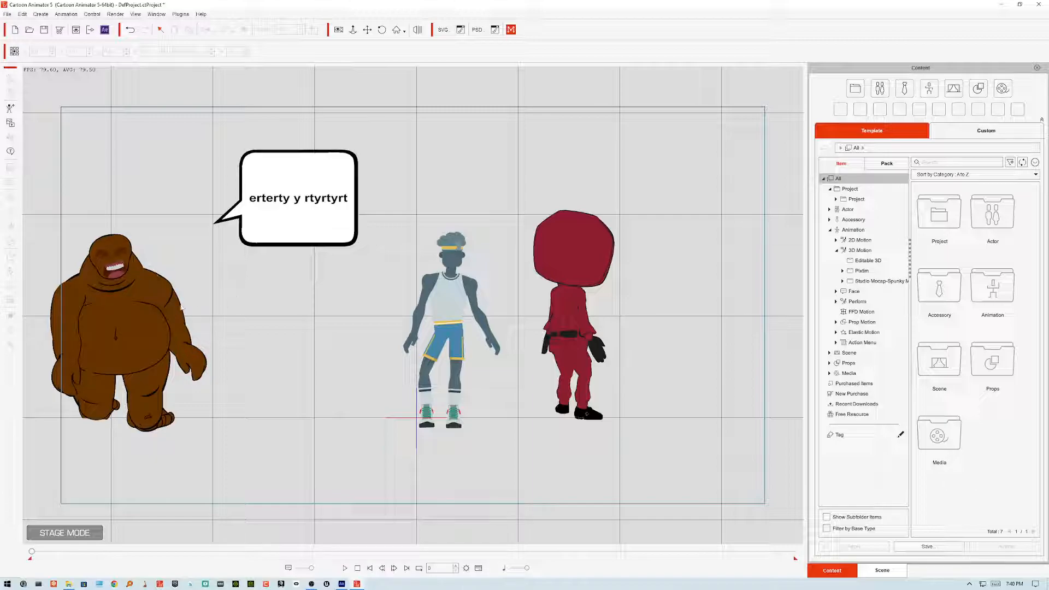
Step: Nudge the speech bubble slightly, then delete it
{"action": "left_click", "coordinate": [295, 184]}
{"action": "mouse_move", "coordinate": [328, 198]}
{"action": "left_mouse_down"}
{"action": "mouse_move", "coordinate": [330, 236]}
{"action": "mouse_move", "coordinate": [322, 216]}
{"action": "left_mouse_up"}
{"action": "mouse_move", "coordinate": [341, 211]}
{"action": "left_mouse_down"}
{"action": "mouse_move", "coordinate": [615, 150]}
{"action": "mouse_move", "coordinate": [323, 192]}
{"action": "mouse_move", "coordinate": [347, 212]}
{"action": "left_mouse_up"}
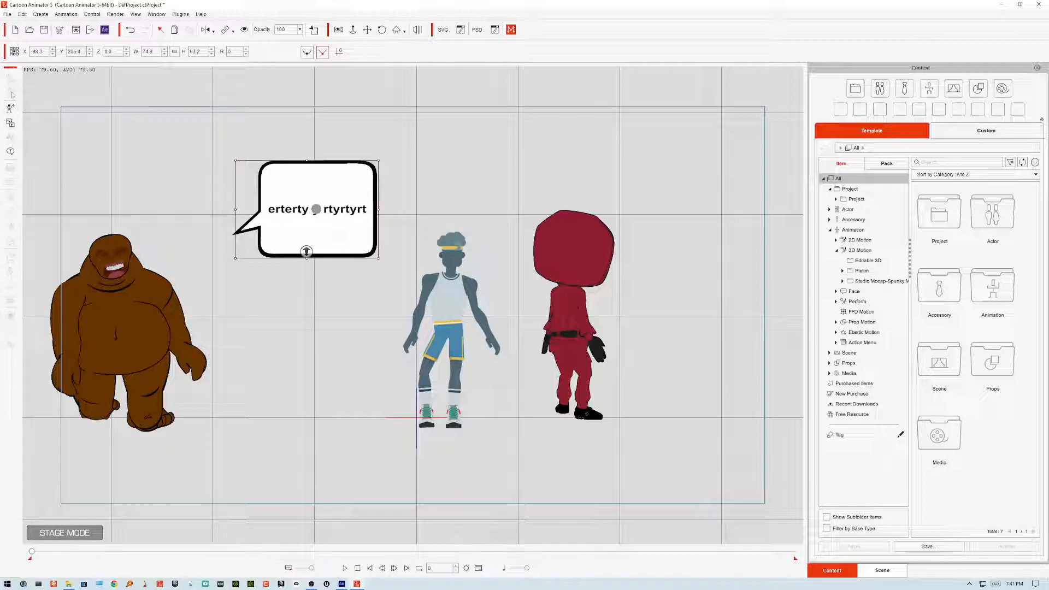
{"action": "left_click_drag", "start_coordinate": [350, 186], "coordinate": [375, 193]}
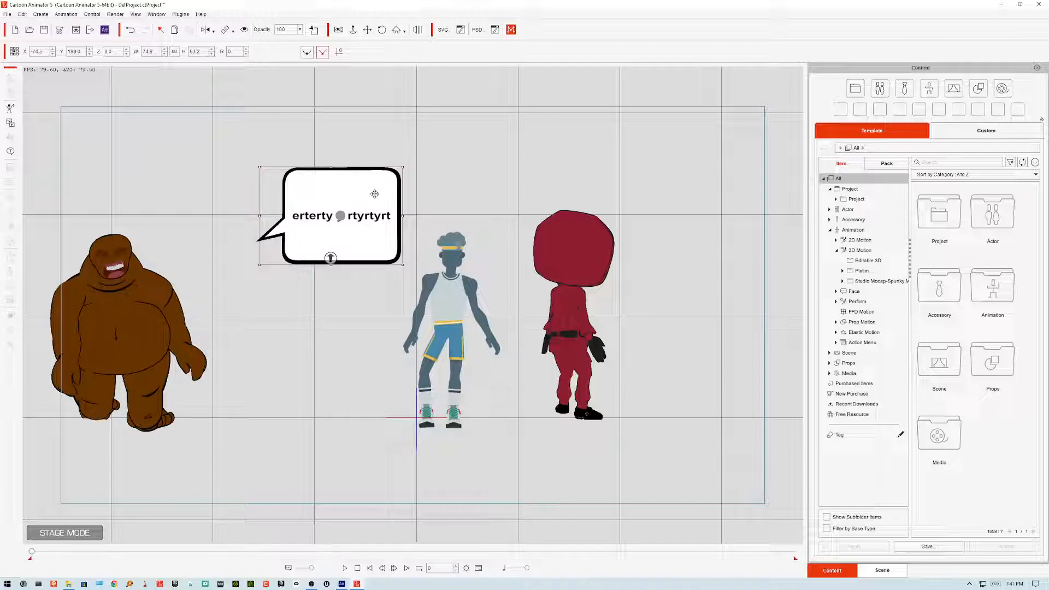
{"action": "key", "text": "Delete"}
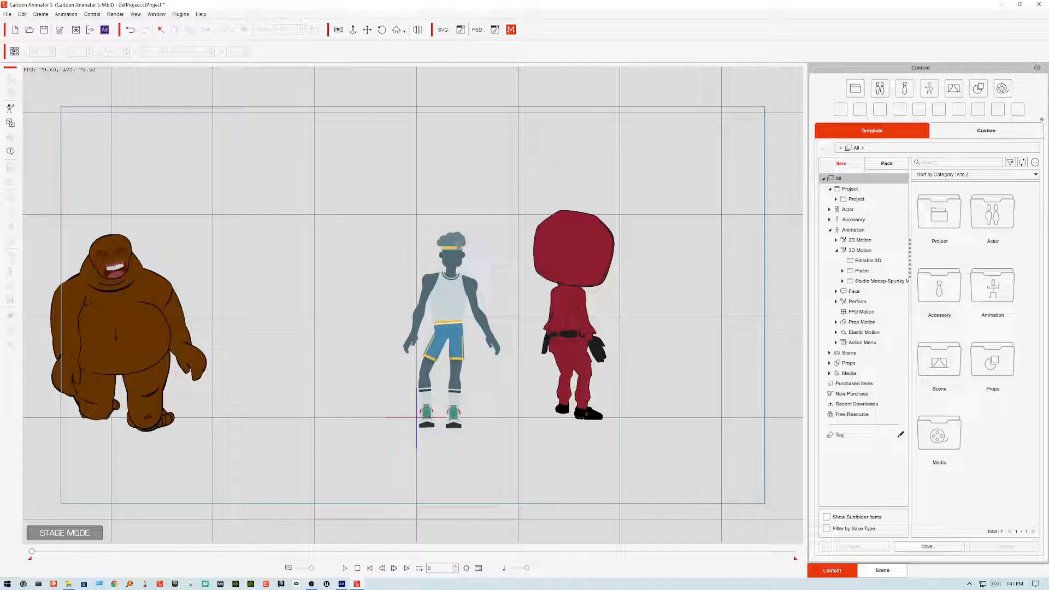
Step: Delete the basketball player character from the stage
{"action": "left_click", "coordinate": [446, 317]}
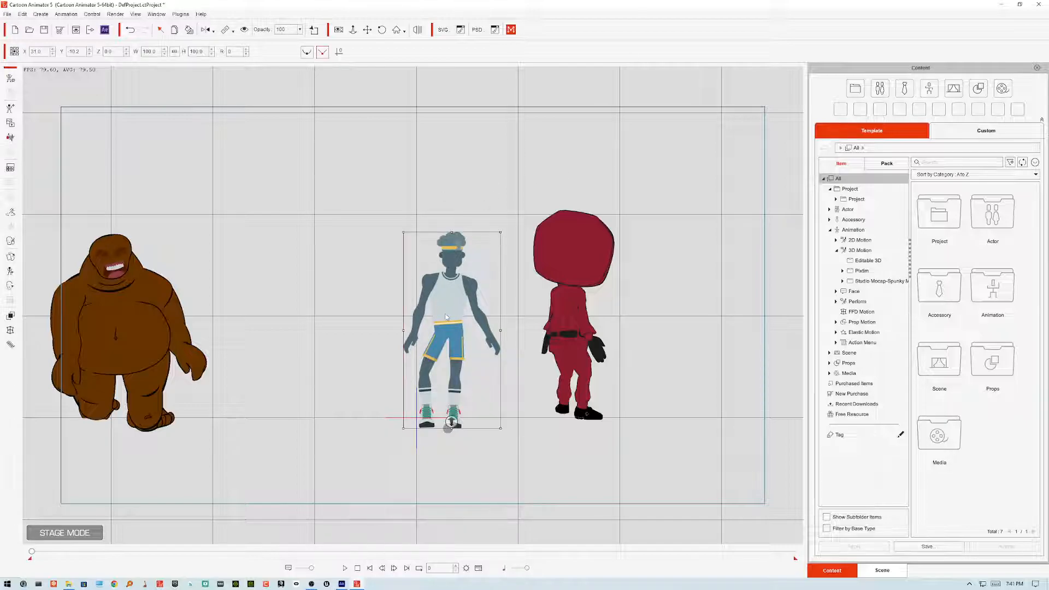
{"action": "key", "text": "Delete"}
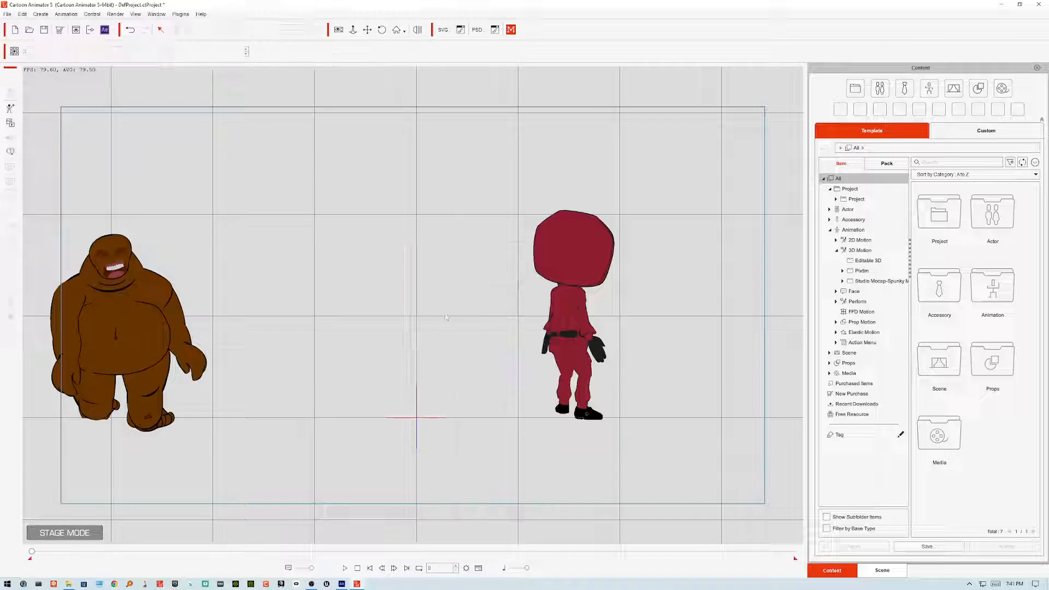
Step: Move Santa from the left edge toward the middle of the stage
{"action": "left_click", "coordinate": [112, 304]}
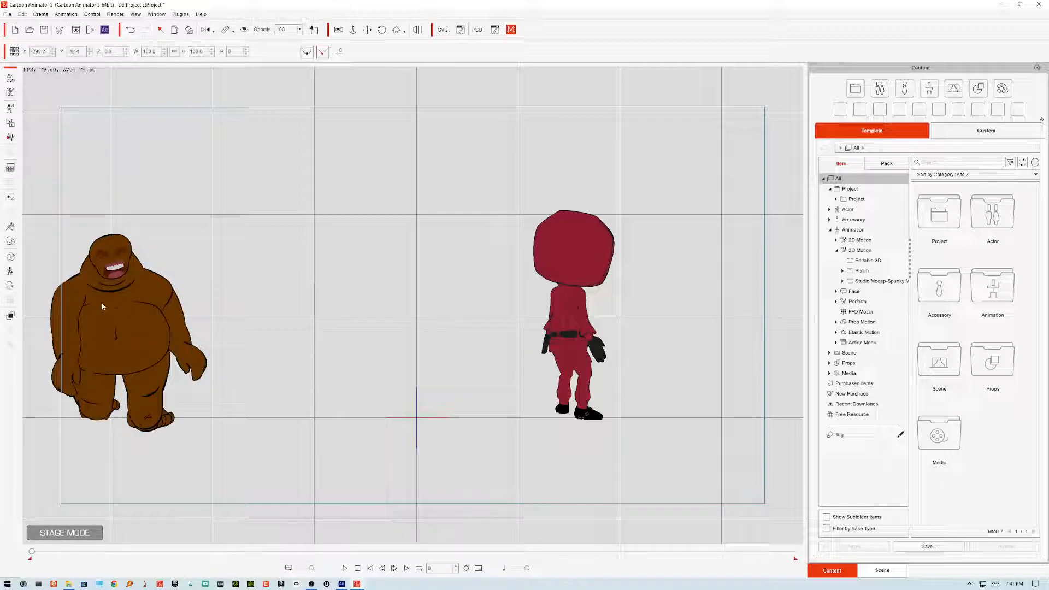
{"action": "left_click_drag", "start_coordinate": [115, 303], "coordinate": [346, 287]}
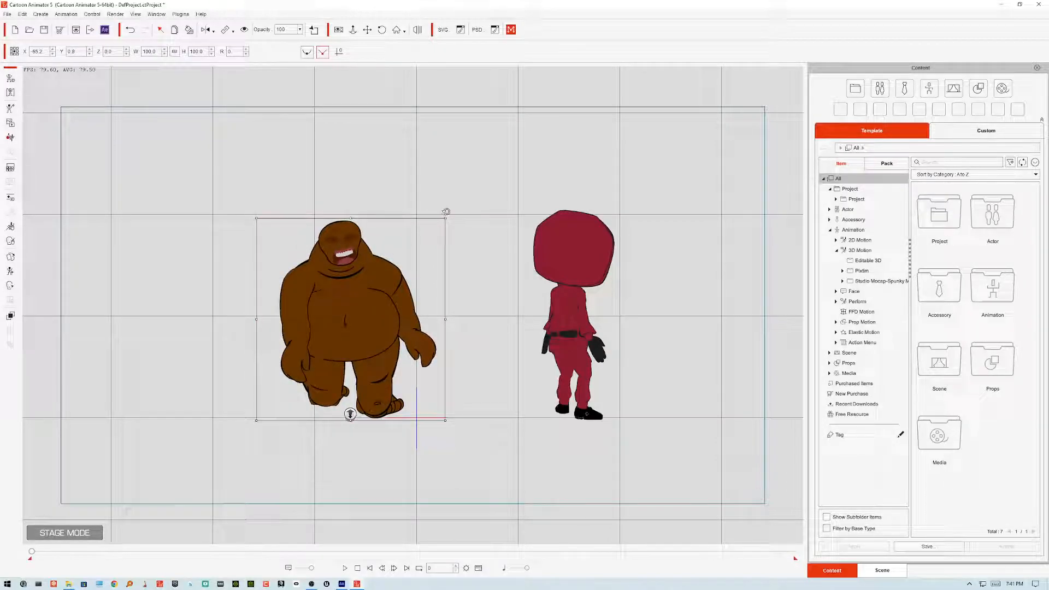
Step: Rotate Santa about 6 degrees and scale him up to 109.6%
{"action": "left_click_drag", "start_coordinate": [453, 215], "coordinate": [471, 229]}
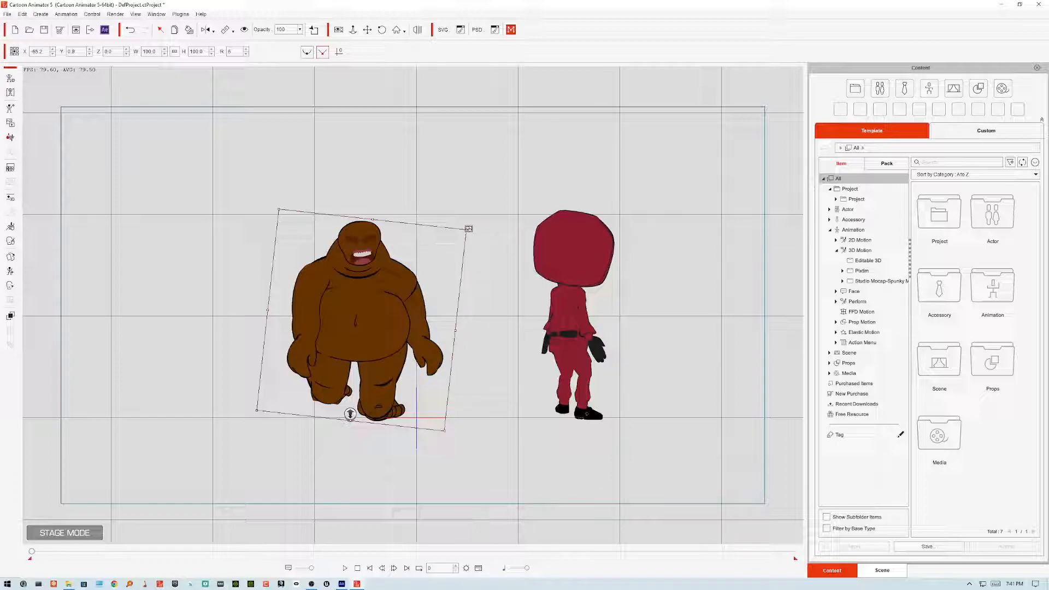
{"action": "left_click_drag", "start_coordinate": [469, 228], "coordinate": [497, 222]}
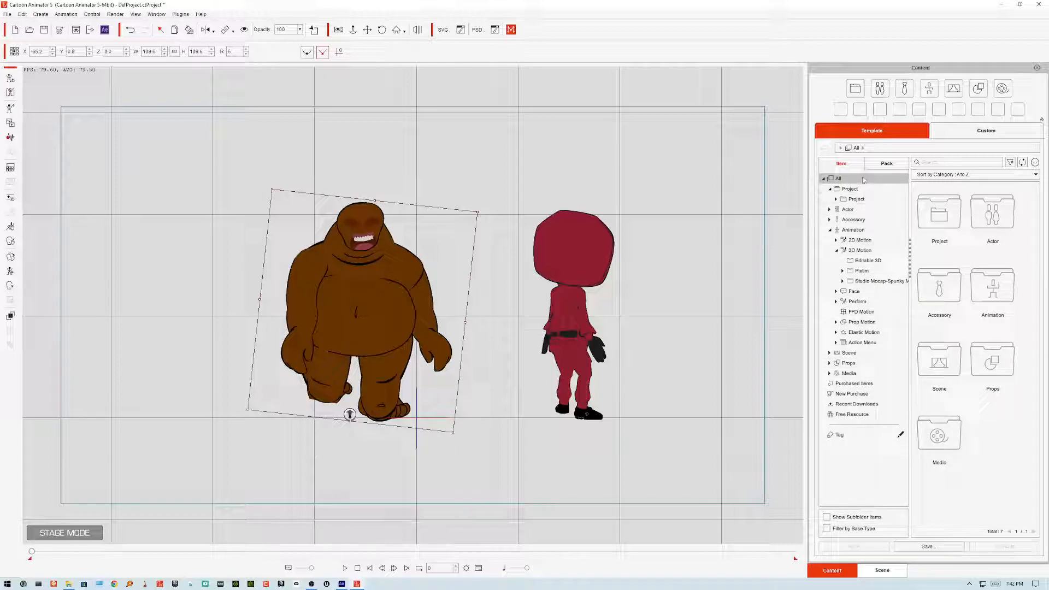
Step: Browse the content library's motion, actor and human template folders
{"action": "left_click", "coordinate": [863, 241]}
{"action": "left_click", "coordinate": [864, 250]}
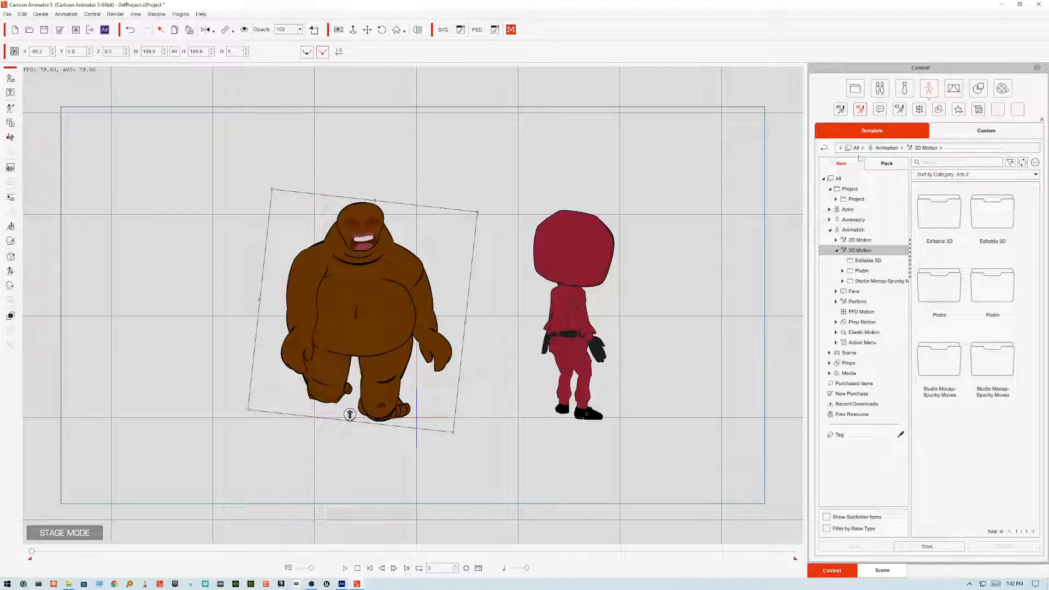
{"action": "left_click", "coordinate": [858, 210]}
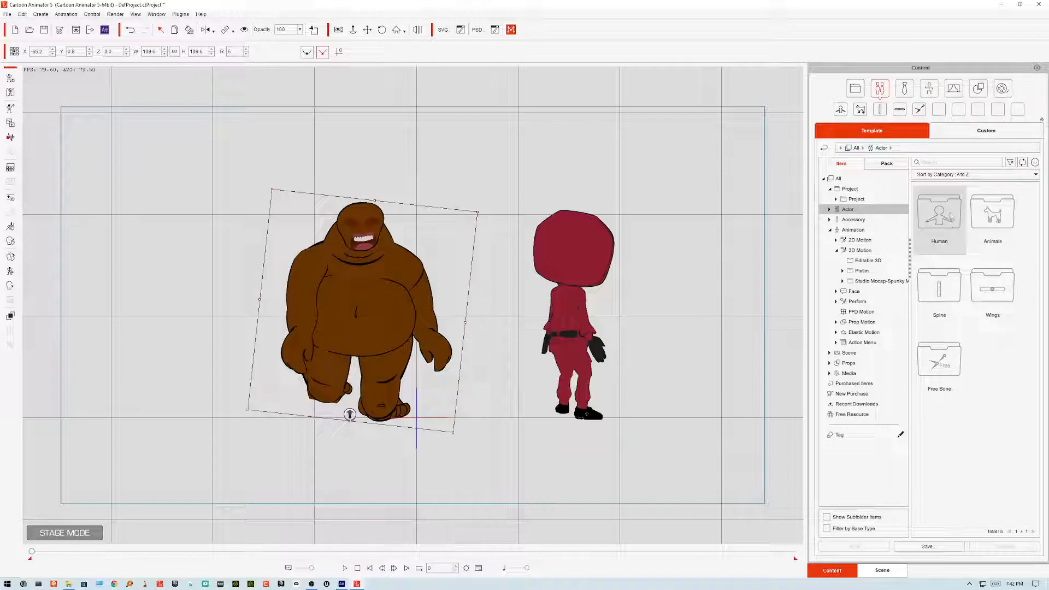
{"action": "double_click", "coordinate": [954, 219]}
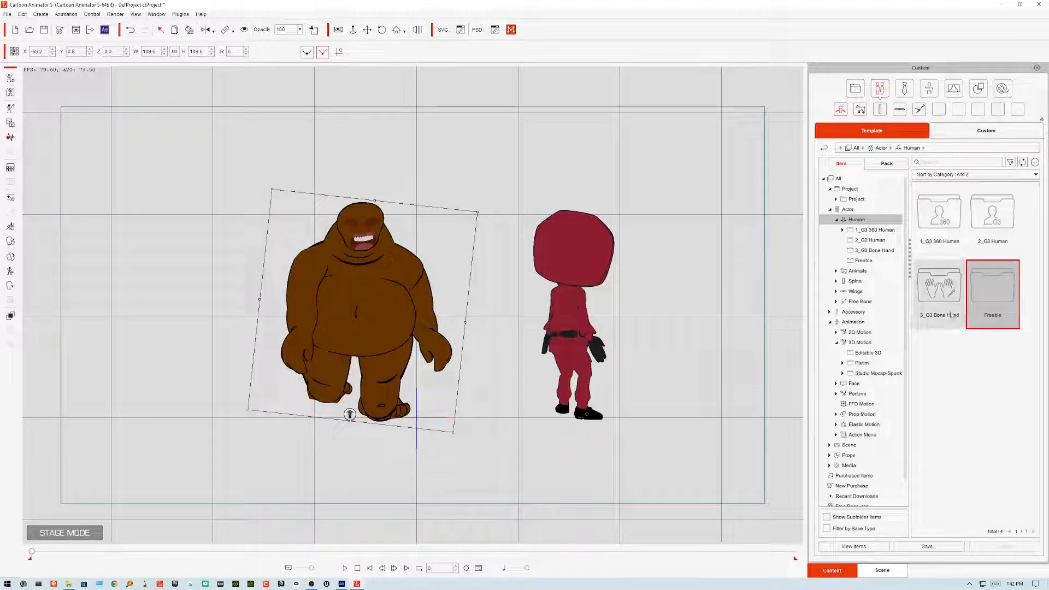
{"action": "double_click", "coordinate": [990, 298]}
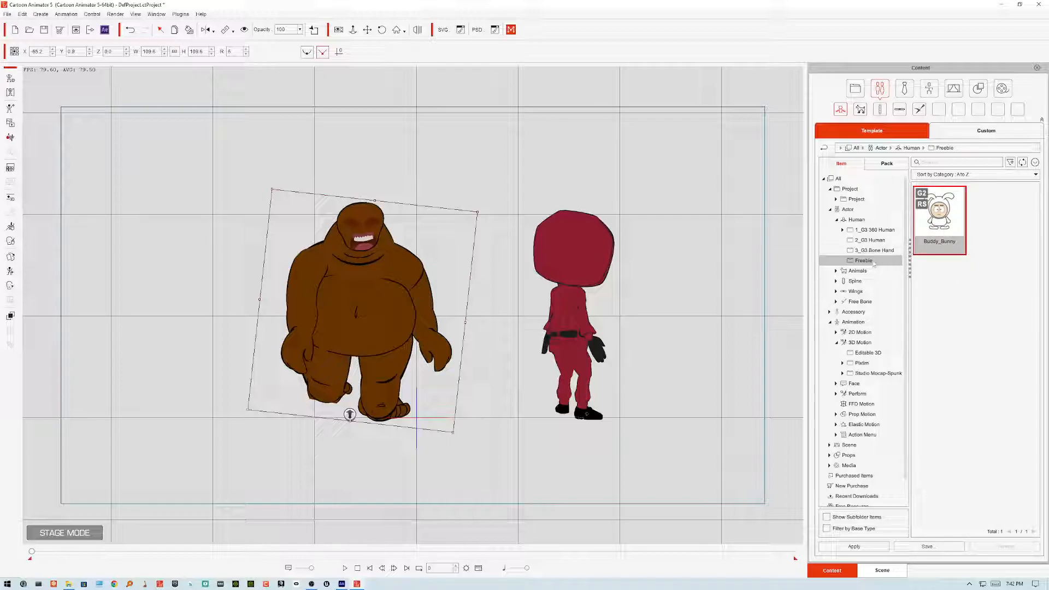
{"action": "left_click", "coordinate": [874, 241]}
{"action": "left_click", "coordinate": [877, 230]}
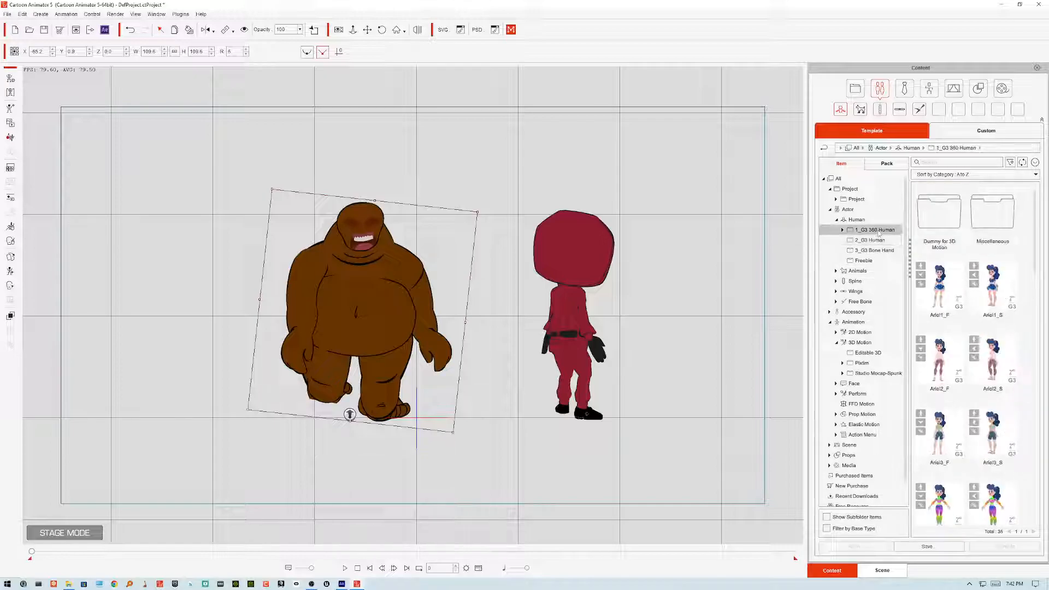
{"action": "left_click", "coordinate": [857, 221]}
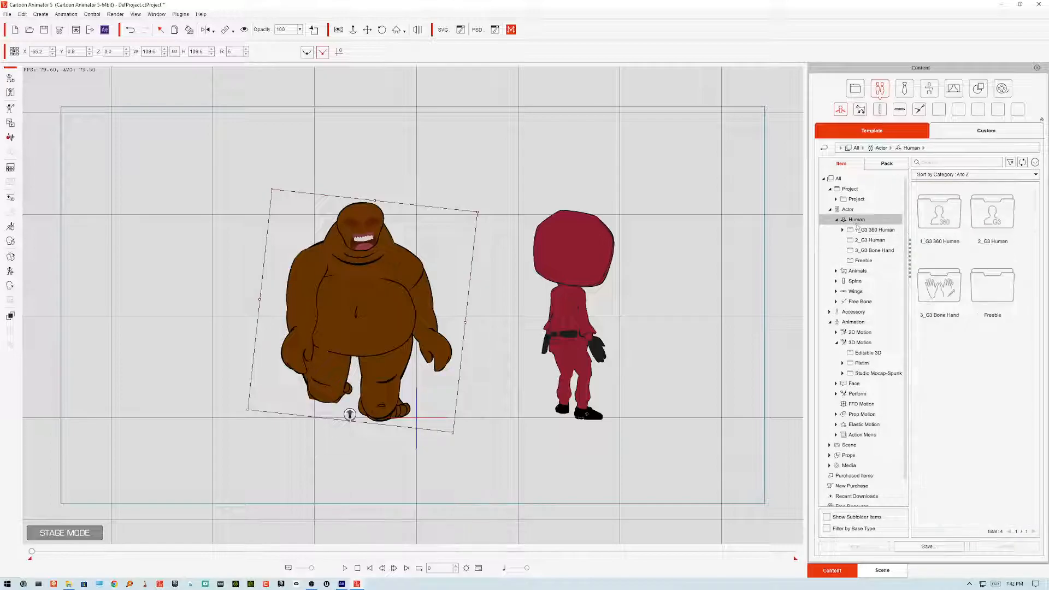
{"action": "double_click", "coordinate": [857, 221]}
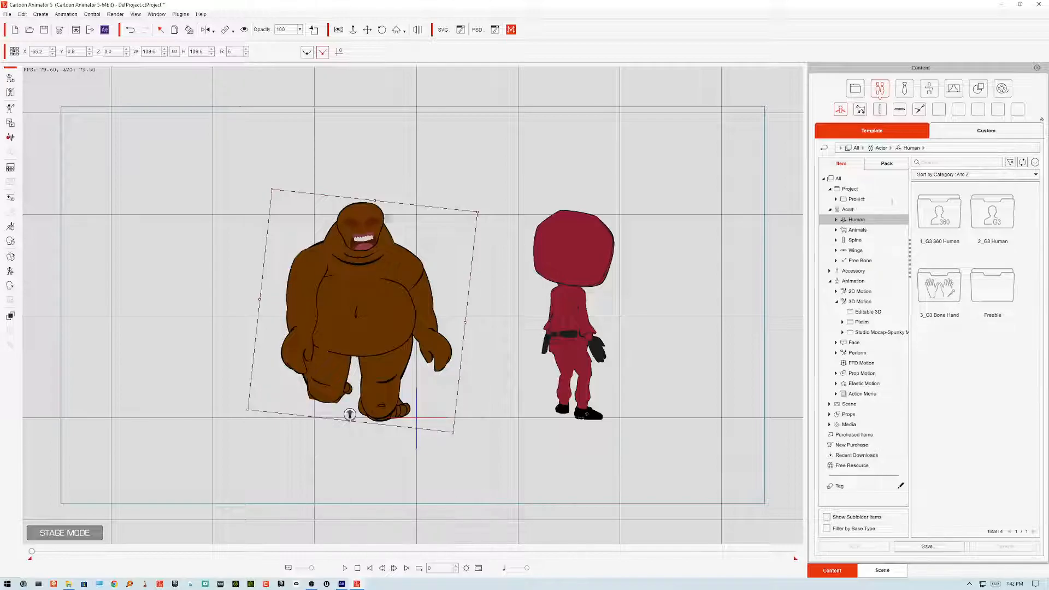
Step: Nudge Santa slightly up and to the right on the stage
{"action": "left_click_drag", "start_coordinate": [372, 225], "coordinate": [386, 218]}
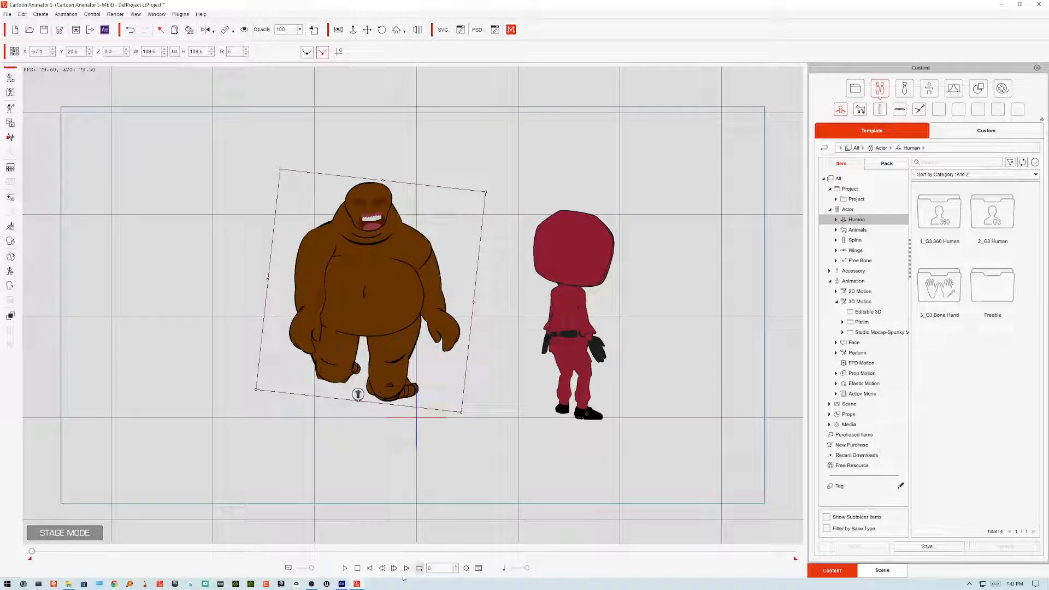
Step: Switch to Animate, zoom in on Santa's face, select Layer_6 and lock Layer_5 and Layer_4
{"action": "left_click", "coordinate": [341, 584]}
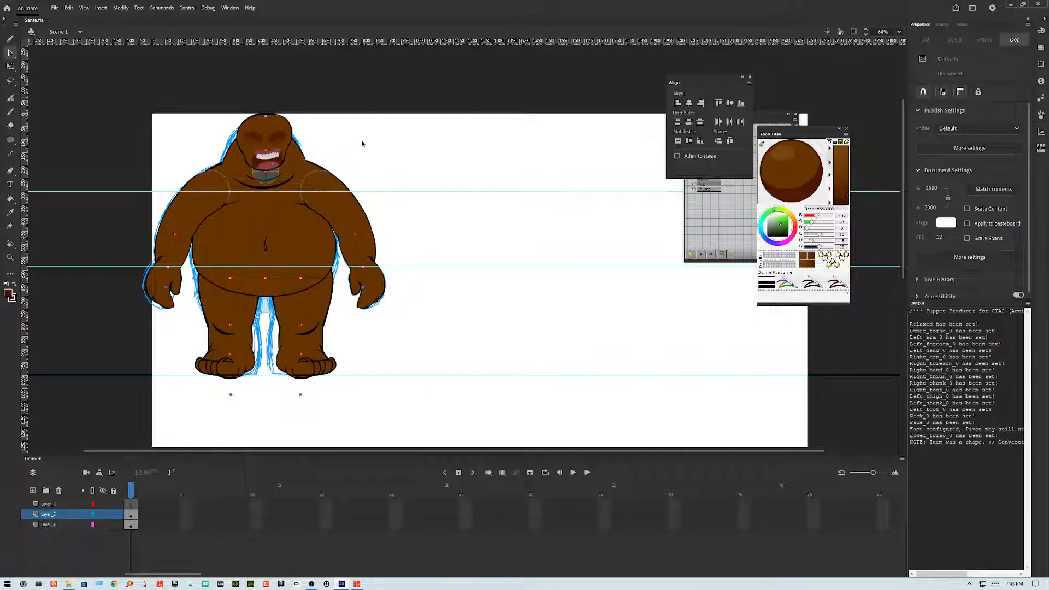
{"action": "left_click", "coordinate": [275, 159]}
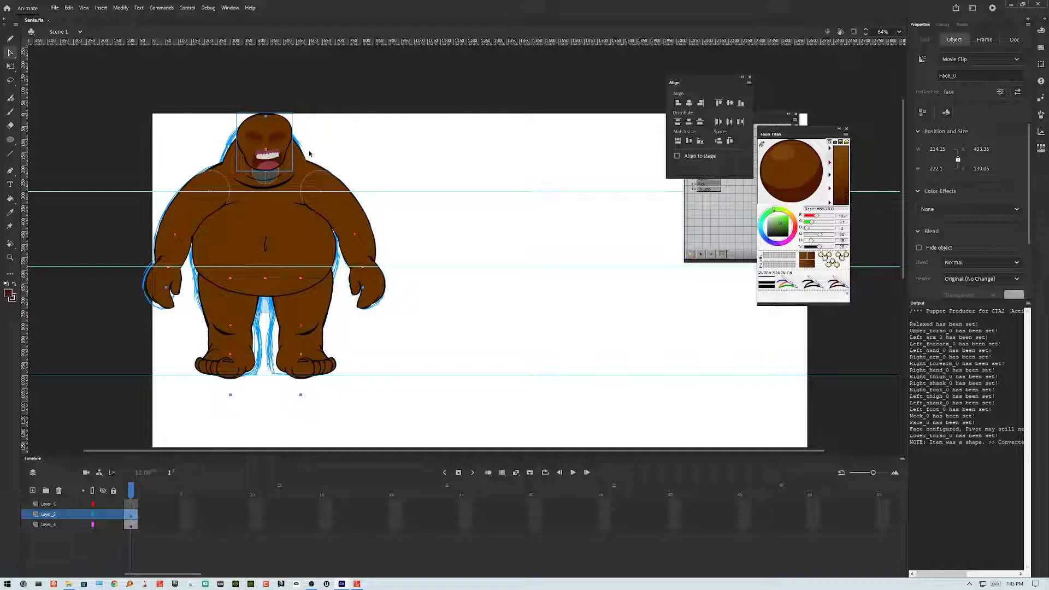
{"action": "key", "text": "ctrl+="}
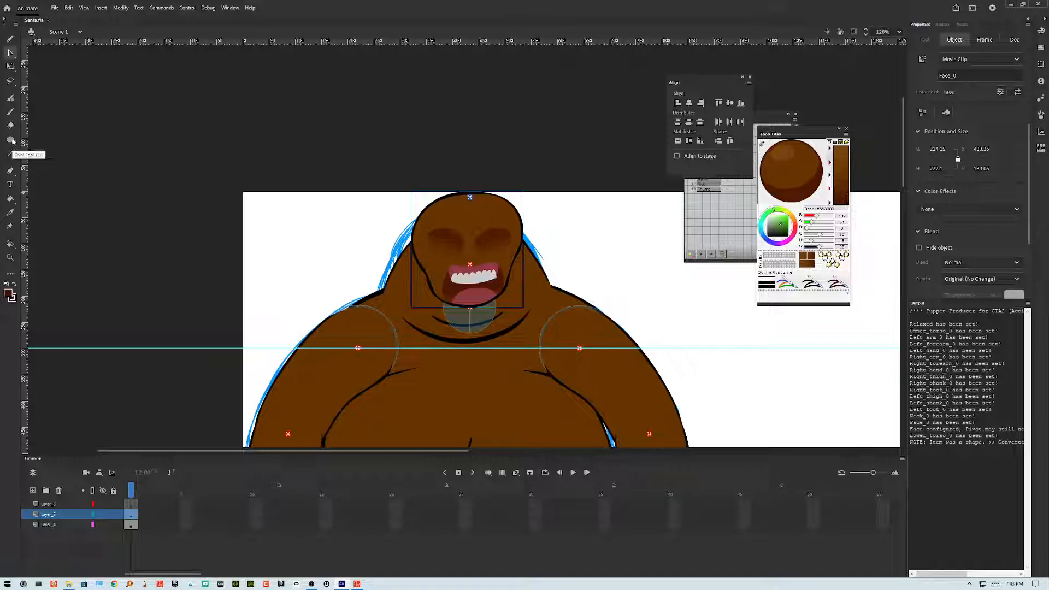
{"action": "left_click_drag", "start_coordinate": [12, 141], "coordinate": [26, 140]}
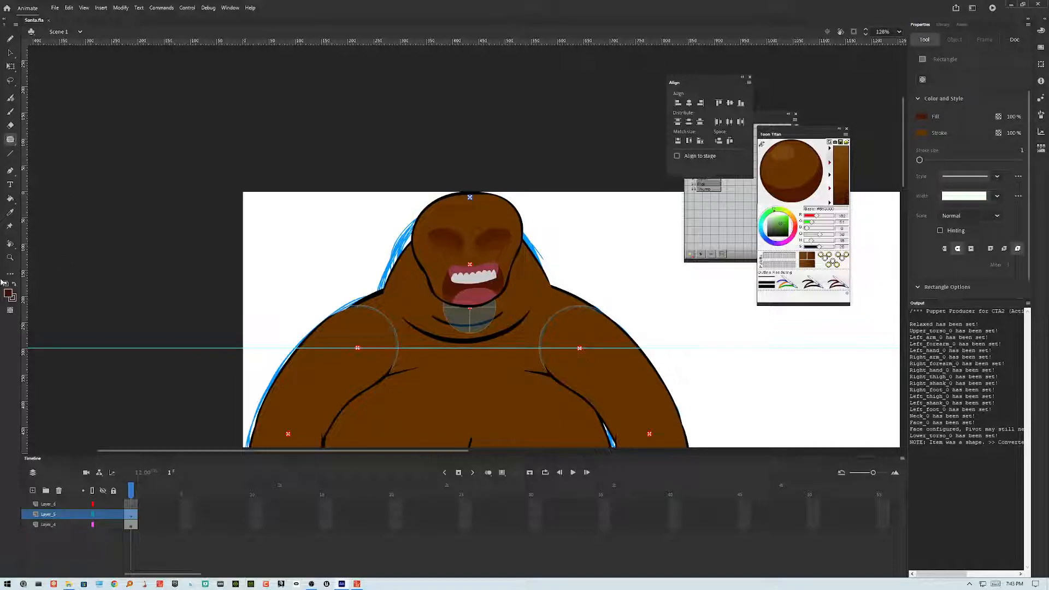
{"action": "left_click", "coordinate": [11, 293]}
{"action": "left_click", "coordinate": [410, 278]}
{"action": "left_click_drag", "start_coordinate": [448, 276], "coordinate": [520, 307]}
{"action": "left_click", "coordinate": [65, 504]}
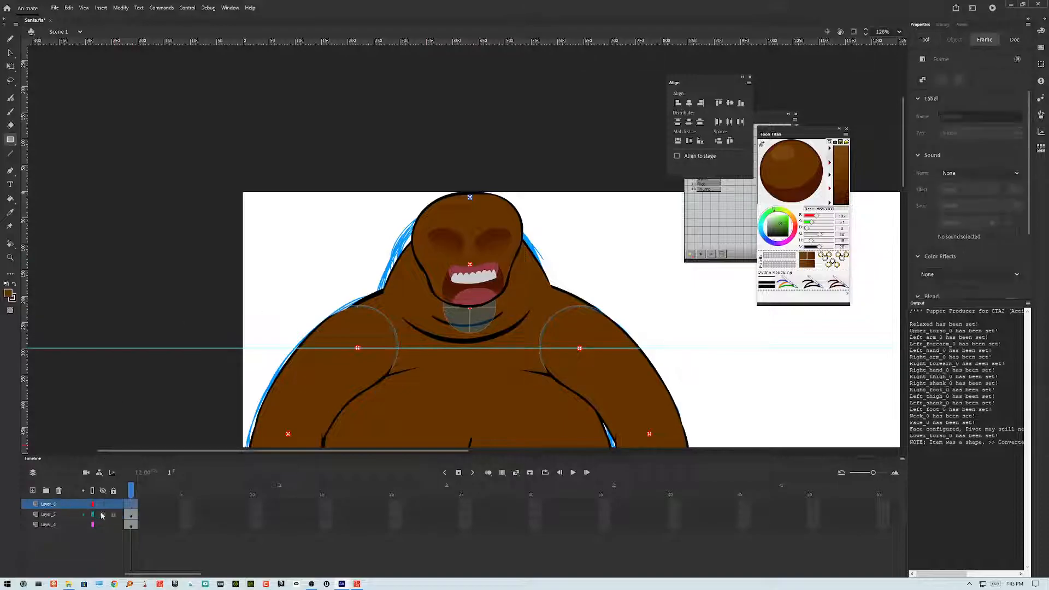
{"action": "left_click", "coordinate": [113, 515]}
{"action": "left_click", "coordinate": [114, 525]}
Step: Draw a brown rectangle over Santa's mouth on Layer_6 and reshape its edges around the mouth
{"action": "left_click_drag", "start_coordinate": [425, 260], "coordinate": [506, 315]}
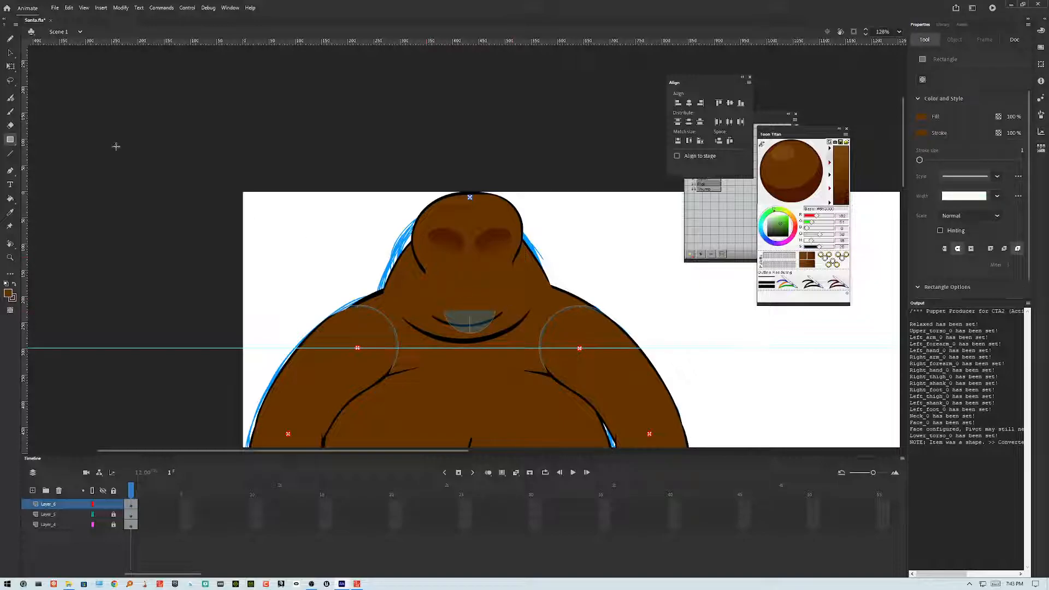
{"action": "left_click", "coordinate": [11, 143]}
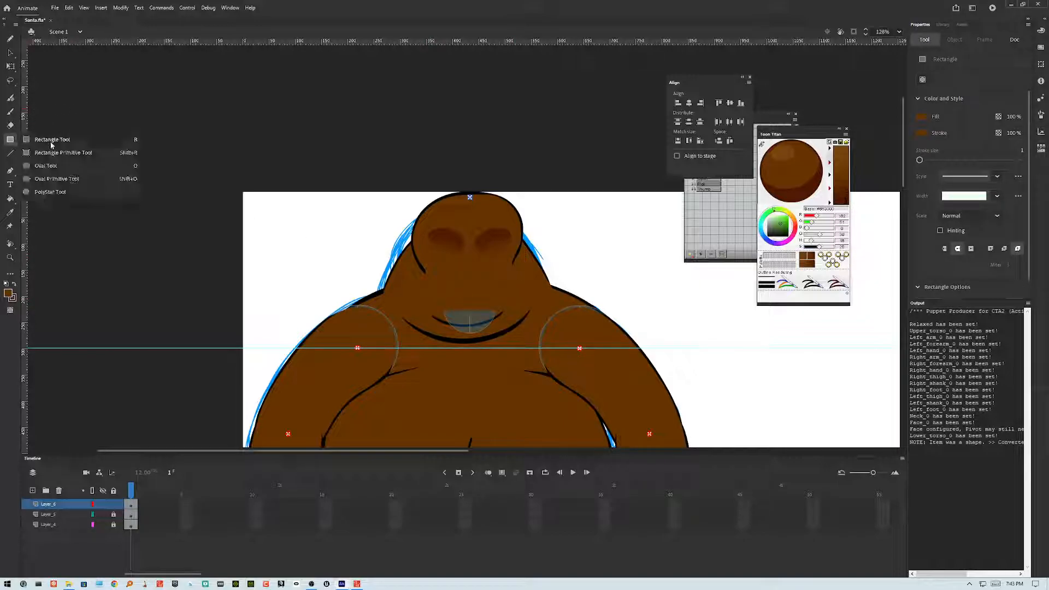
{"action": "left_click", "coordinate": [41, 165]}
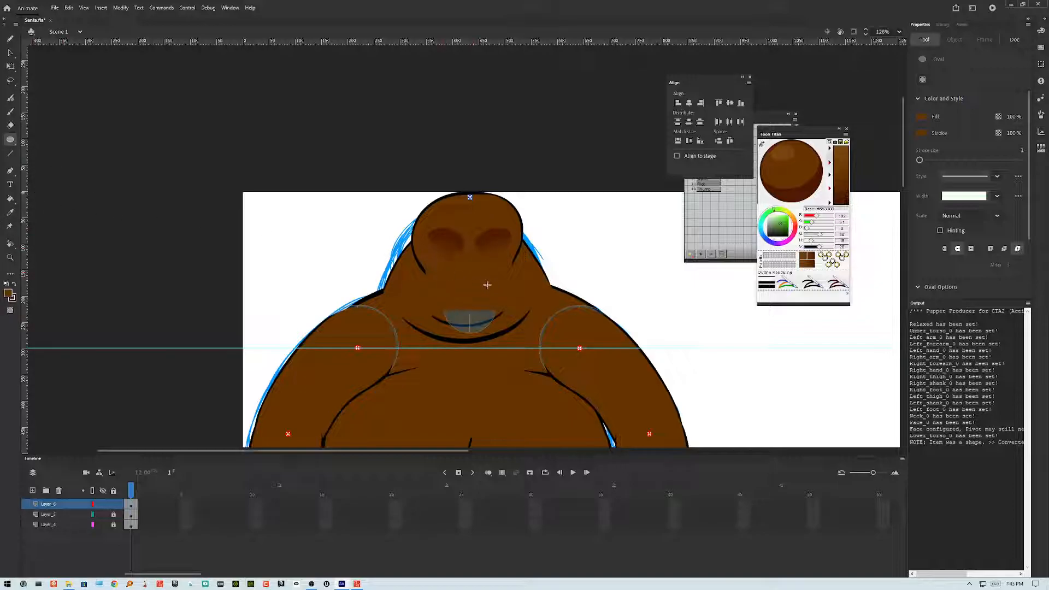
{"action": "left_click", "coordinate": [10, 52]}
{"action": "left_click", "coordinate": [474, 284]}
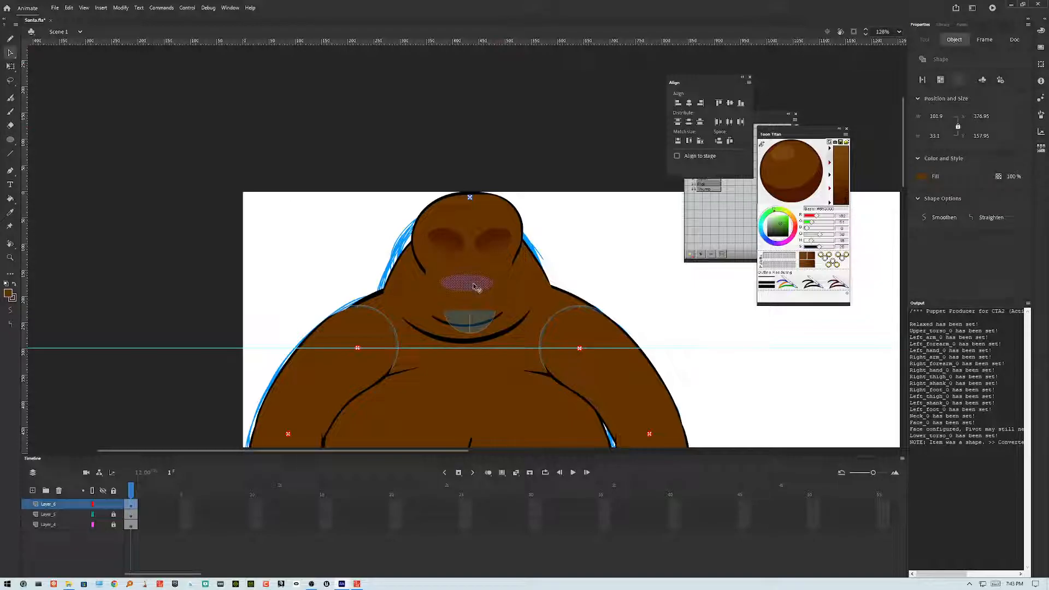
{"action": "left_click", "coordinate": [477, 288]}
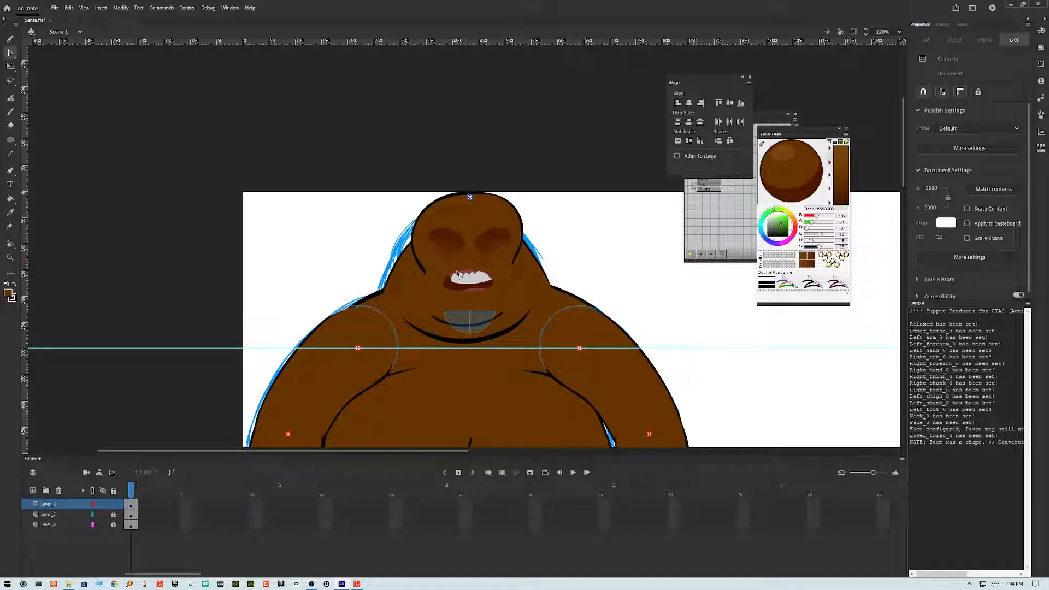
{"action": "left_click_drag", "start_coordinate": [491, 279], "coordinate": [469, 304]}
{"action": "left_click_drag", "start_coordinate": [467, 295], "coordinate": [472, 279]}
{"action": "left_click_drag", "start_coordinate": [442, 290], "coordinate": [449, 277]}
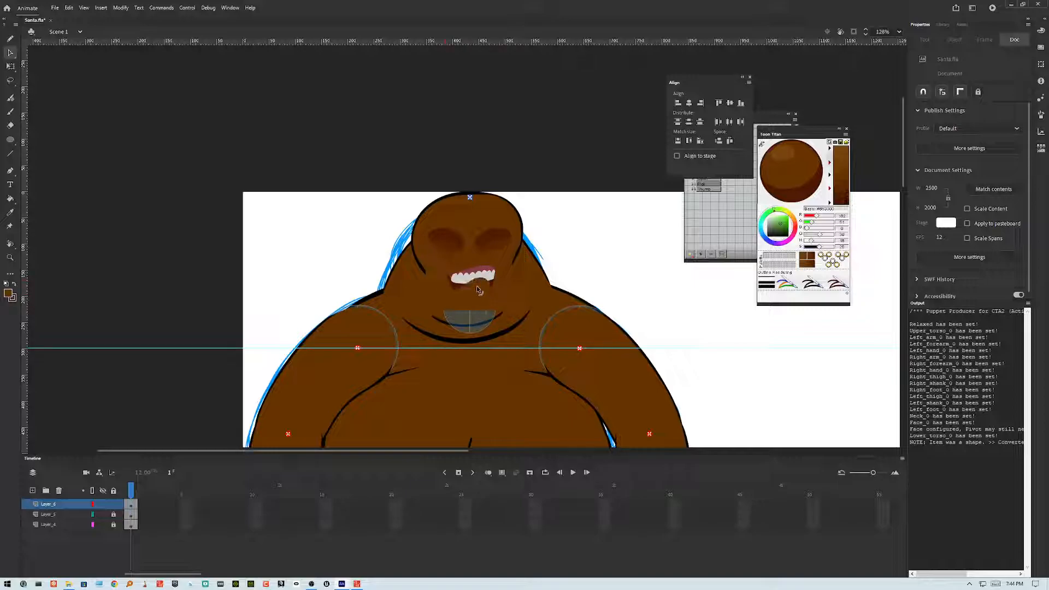
{"action": "mouse_move", "coordinate": [478, 283]}
{"action": "left_mouse_down"}
{"action": "mouse_move", "coordinate": [466, 295]}
{"action": "mouse_move", "coordinate": [479, 275]}
{"action": "mouse_move", "coordinate": [480, 317]}
{"action": "mouse_move", "coordinate": [481, 289]}
{"action": "mouse_move", "coordinate": [483, 299]}
{"action": "mouse_move", "coordinate": [490, 292]}
{"action": "left_mouse_up"}
Step: Select the covering shape over the mouth and cut it away
{"action": "left_click", "coordinate": [500, 288]}
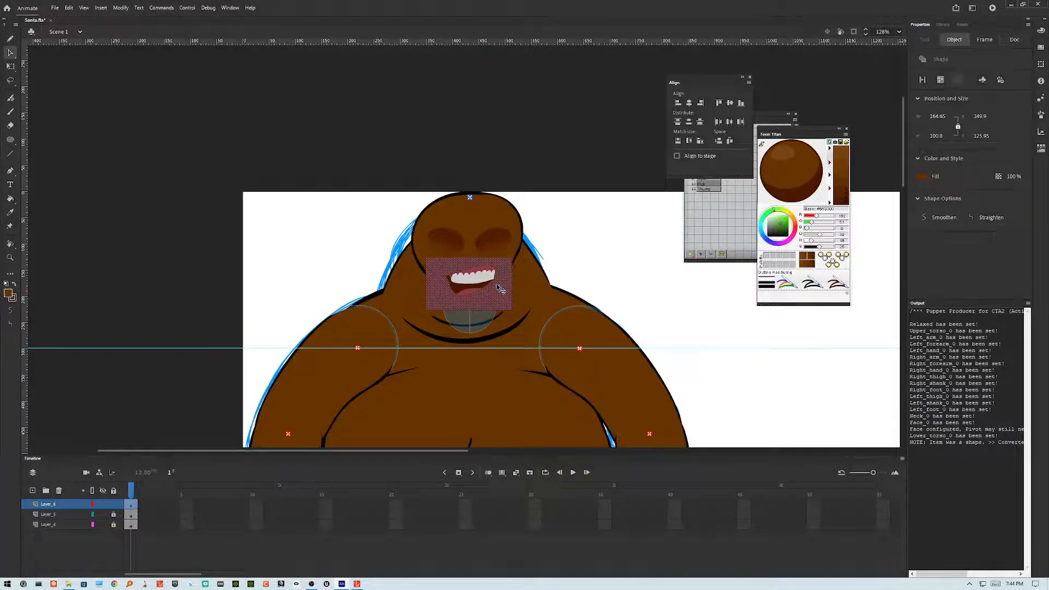
{"action": "double_click", "coordinate": [499, 288]}
{"action": "key", "text": "ctrl+x"}
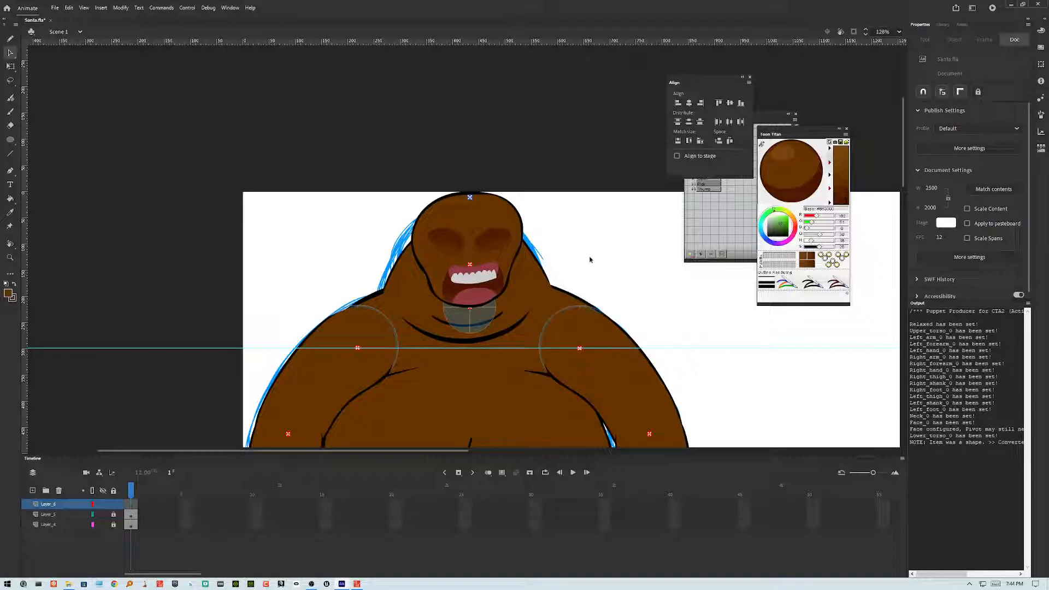
Step: Inspect Santa's head, body and legs on the stage
{"action": "scroll", "coordinate": [591, 255], "scroll_direction": "down", "scroll_amount": 3}
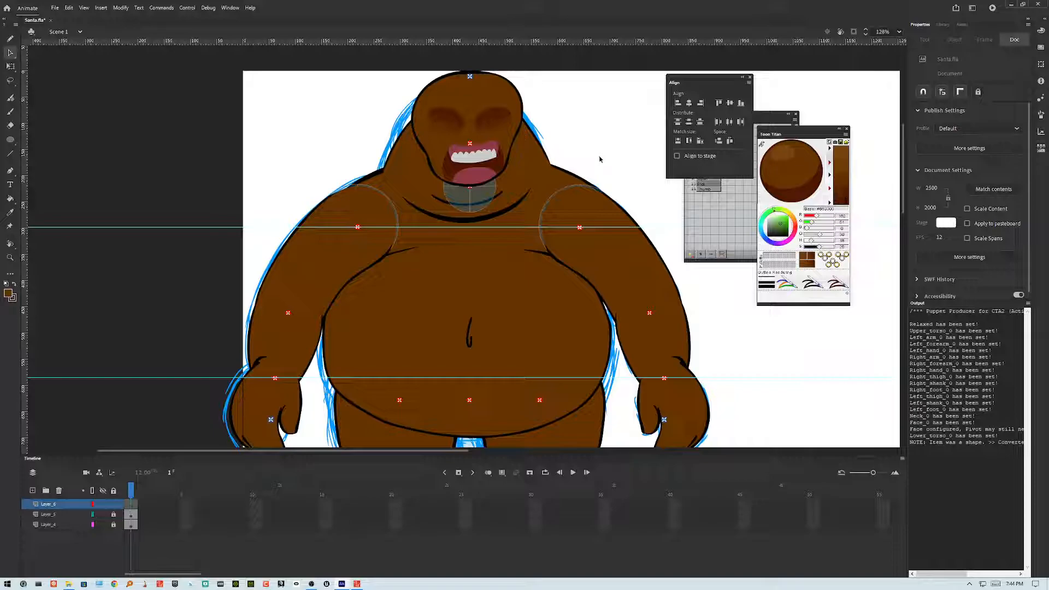
{"action": "scroll", "coordinate": [599, 159], "scroll_direction": "right", "scroll_amount": 5}
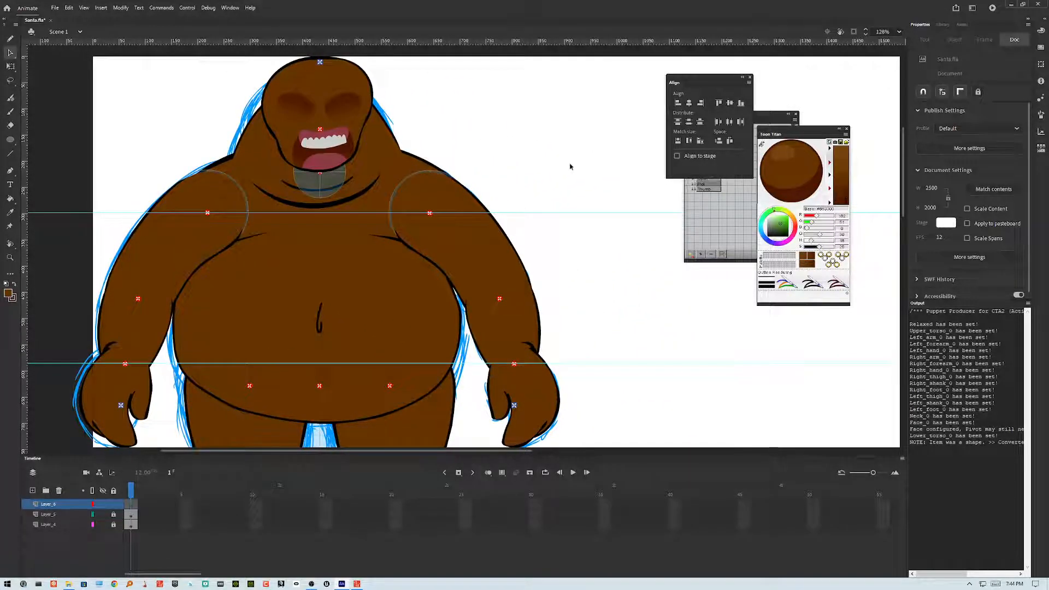
{"action": "scroll", "coordinate": [570, 166], "scroll_direction": "down", "scroll_amount": 3}
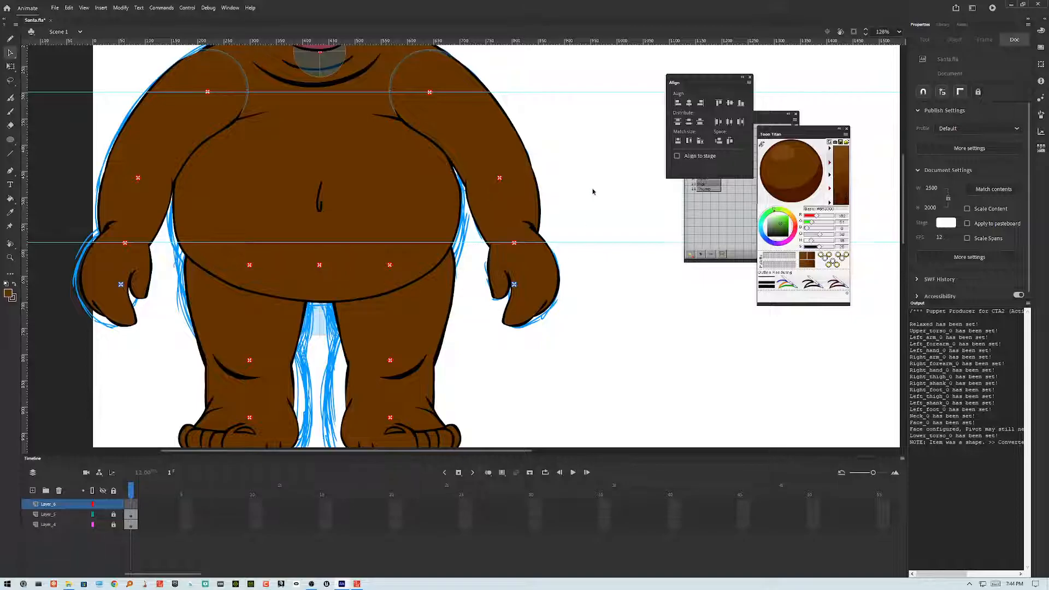
{"action": "scroll", "coordinate": [593, 191], "scroll_direction": "up", "scroll_amount": 3}
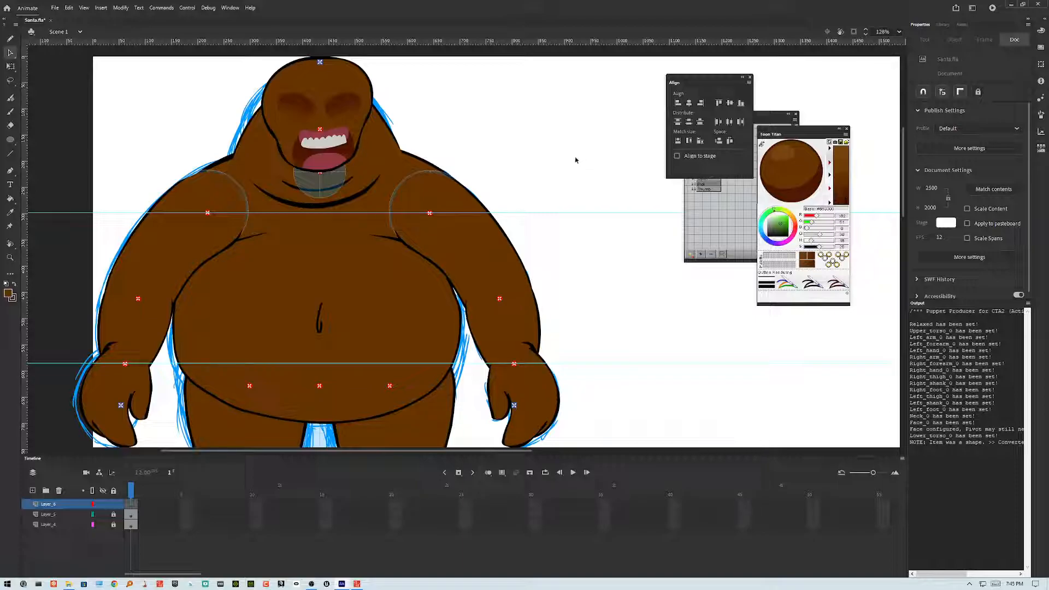
{"action": "scroll", "coordinate": [576, 160], "scroll_direction": "down", "scroll_amount": 2}
{"action": "scroll", "coordinate": [574, 159], "scroll_direction": "up", "scroll_amount": 4}
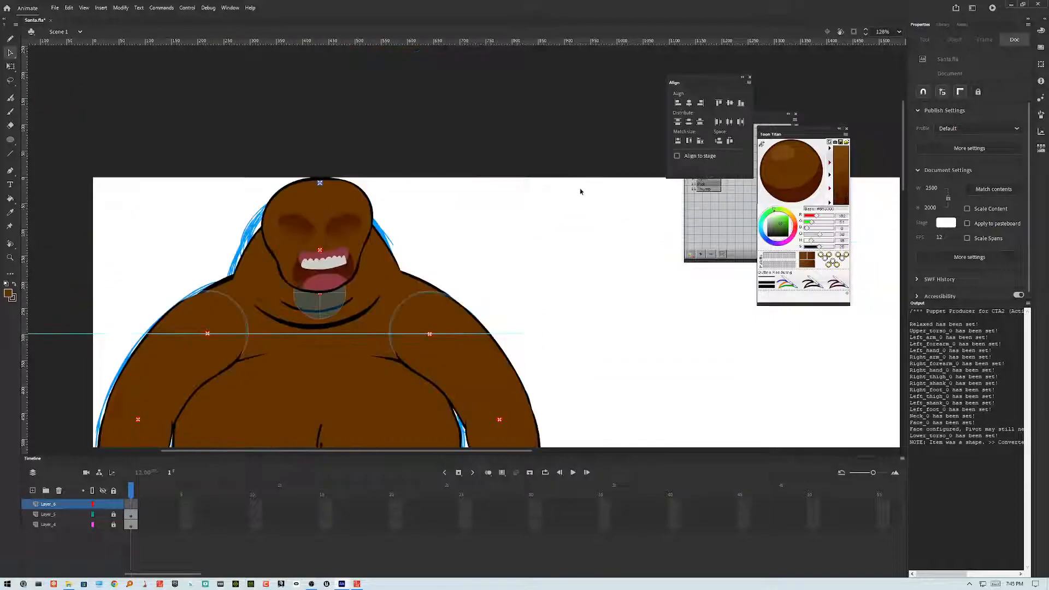
{"action": "scroll", "coordinate": [581, 192], "scroll_direction": "down", "scroll_amount": 4}
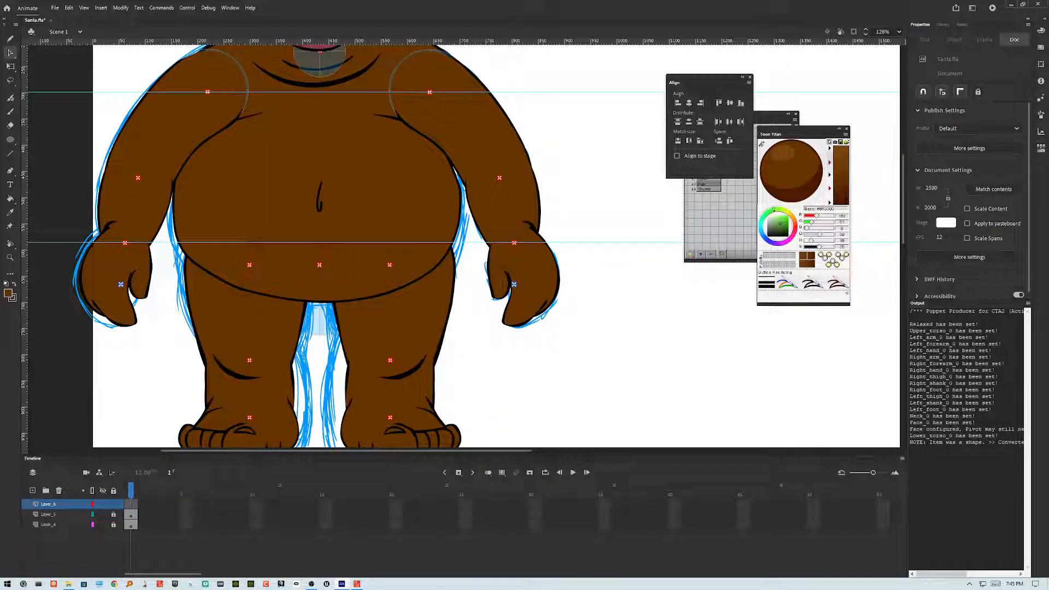